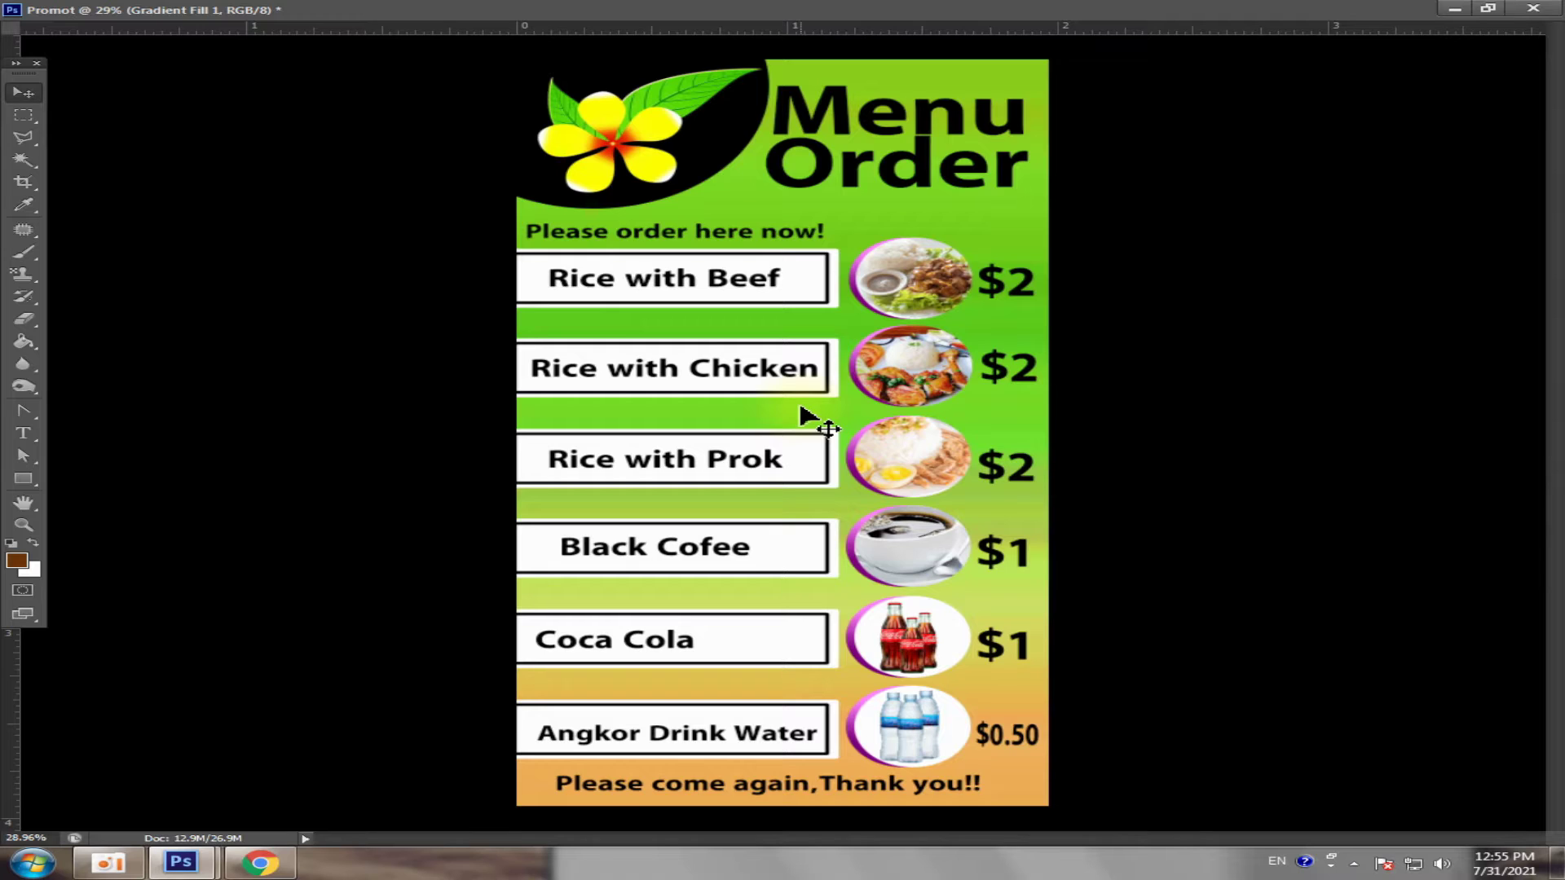
- Restore the finished Promot poster window and minimize it to clear the workspace
left_click_drag(801, 410, 827, 287)
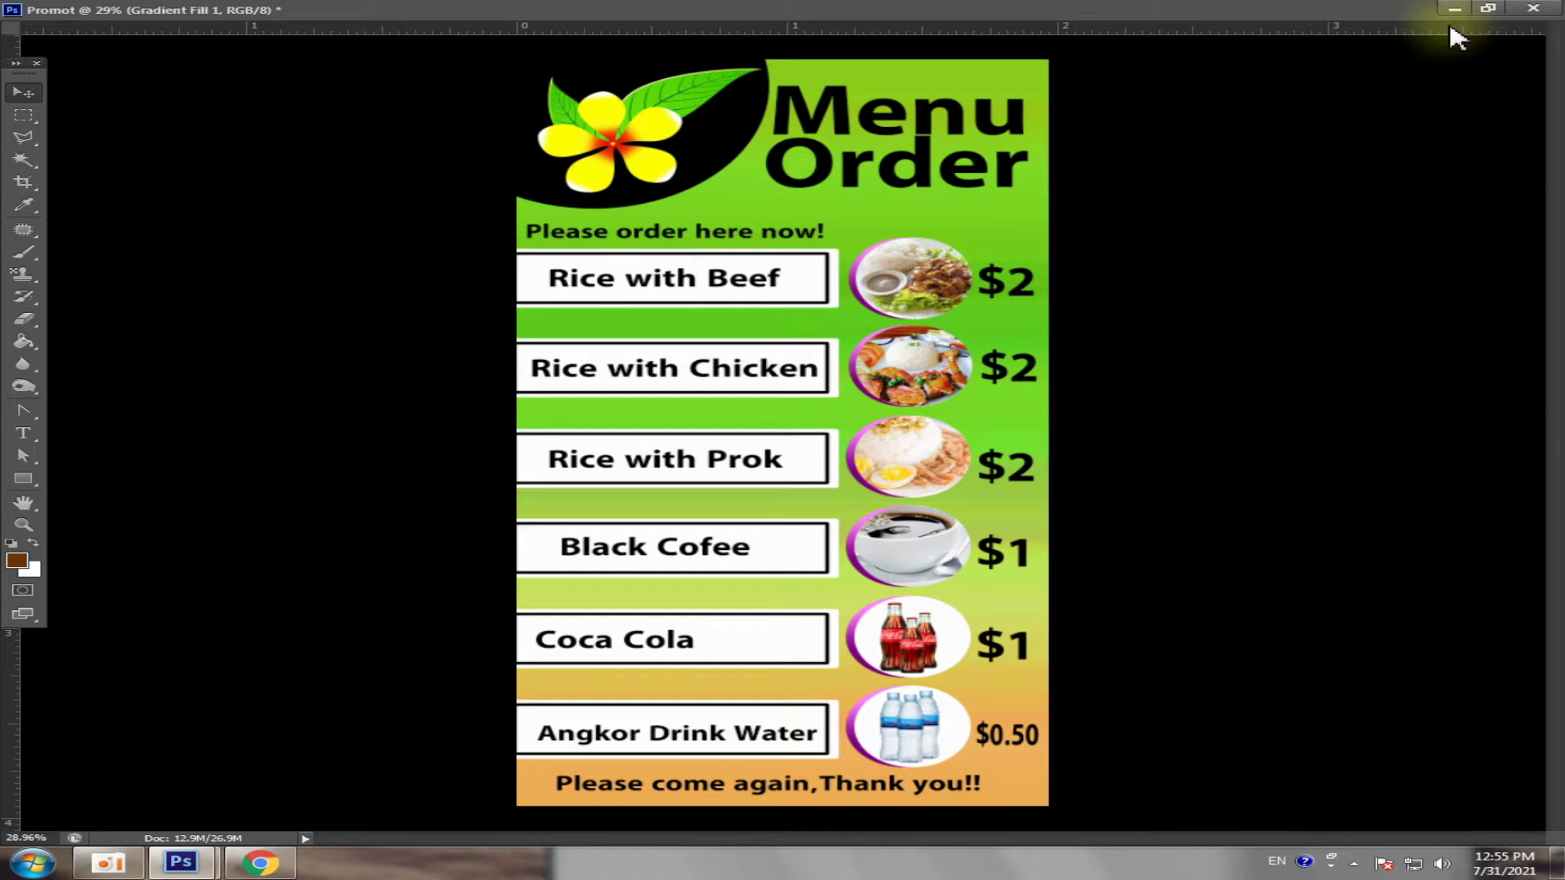
left_click(1482, 9)
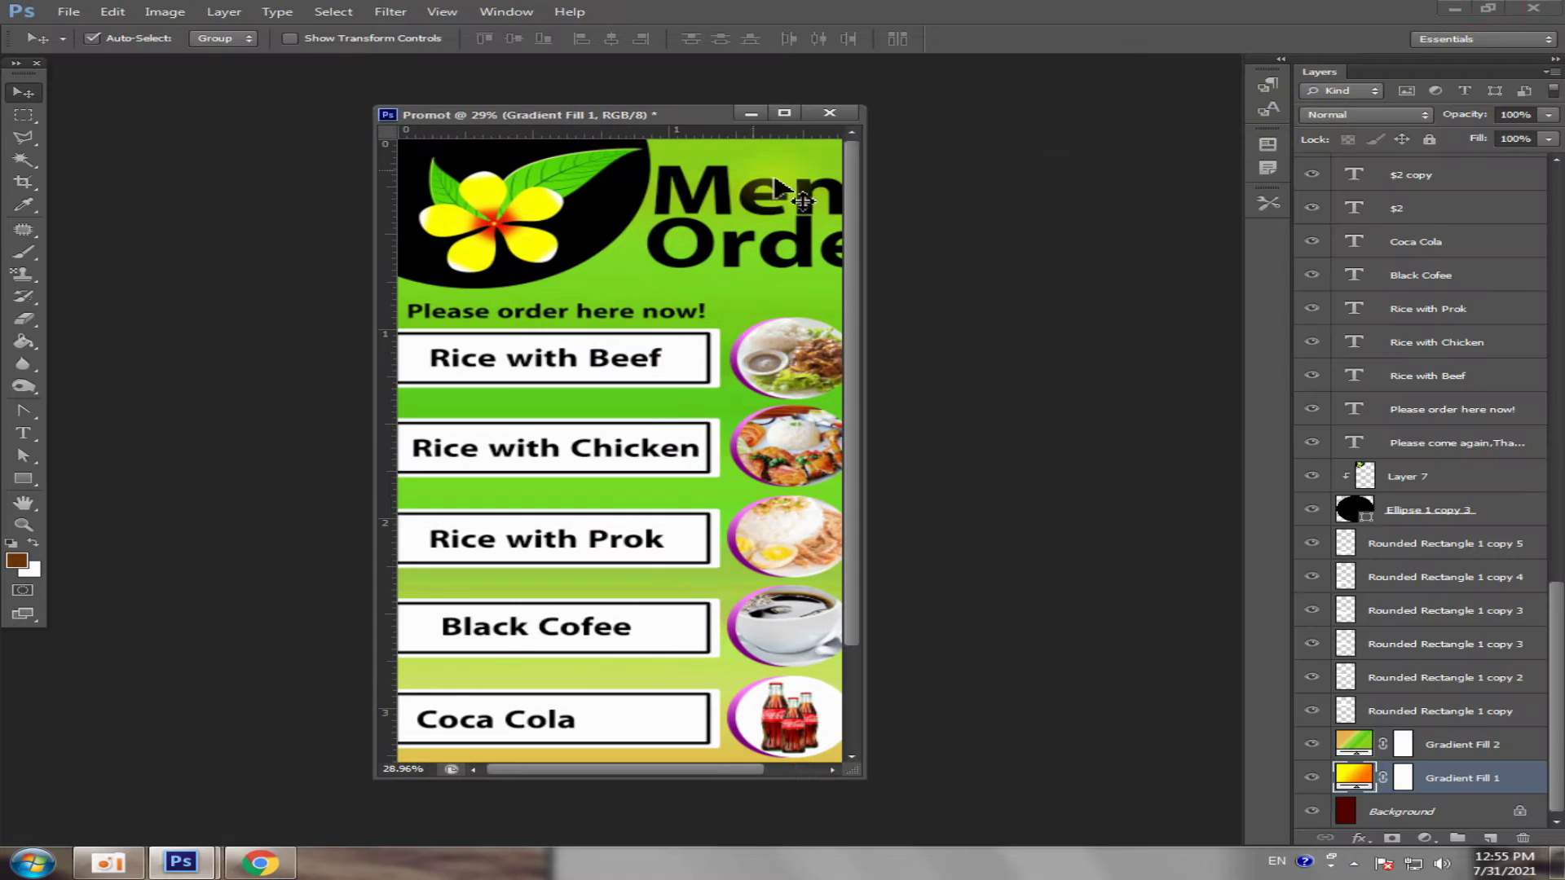
left_click(750, 114)
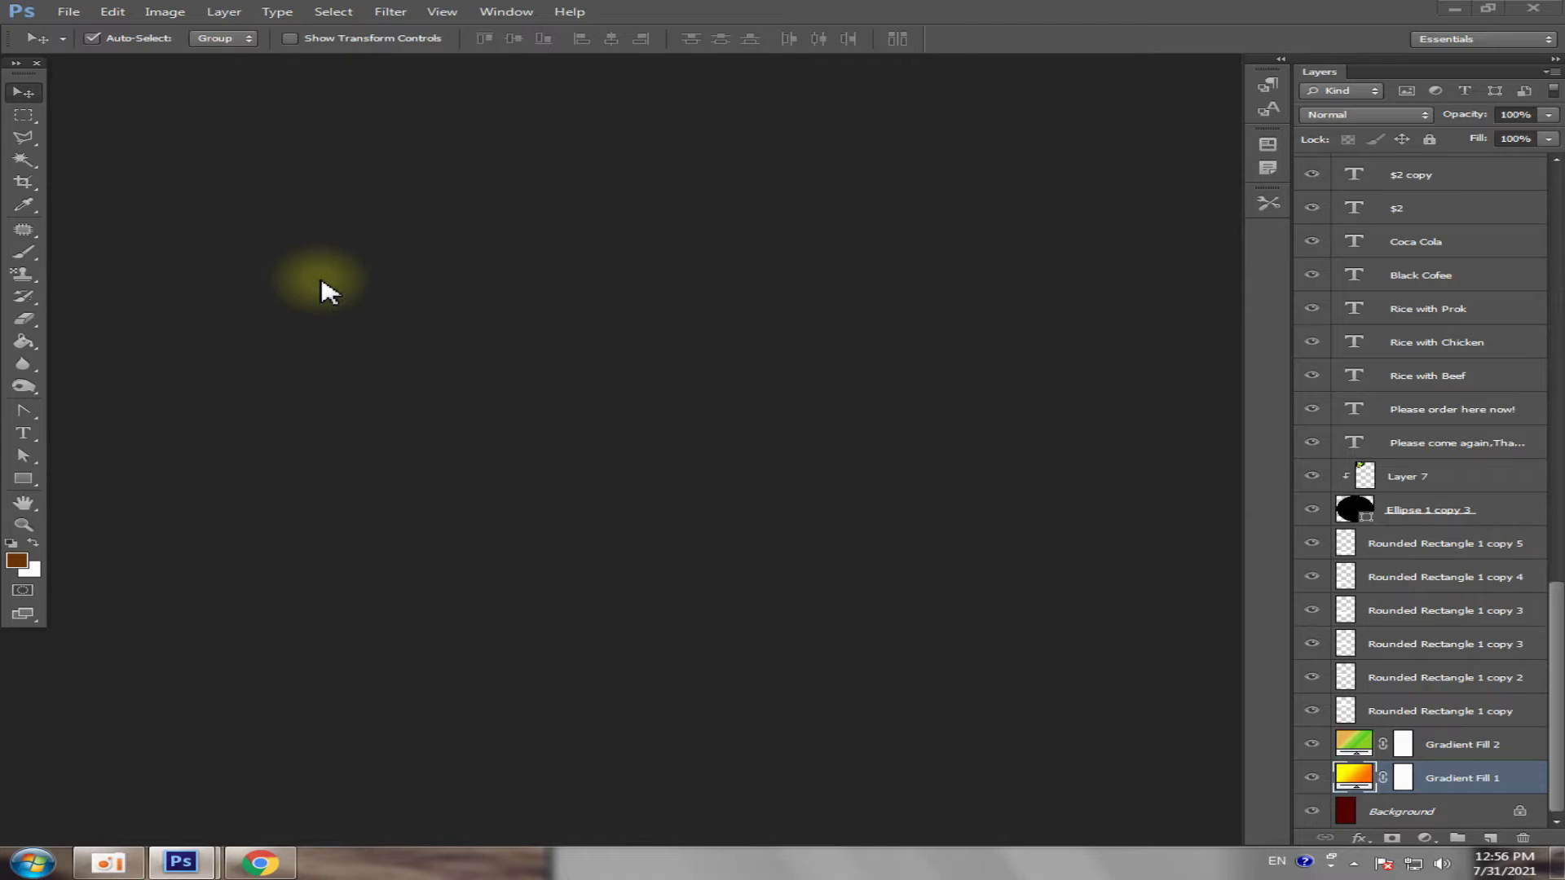
- Start a new document named Menu, measured in centimetres with pixels-per-centimetre resolution
key("ctrl+n")
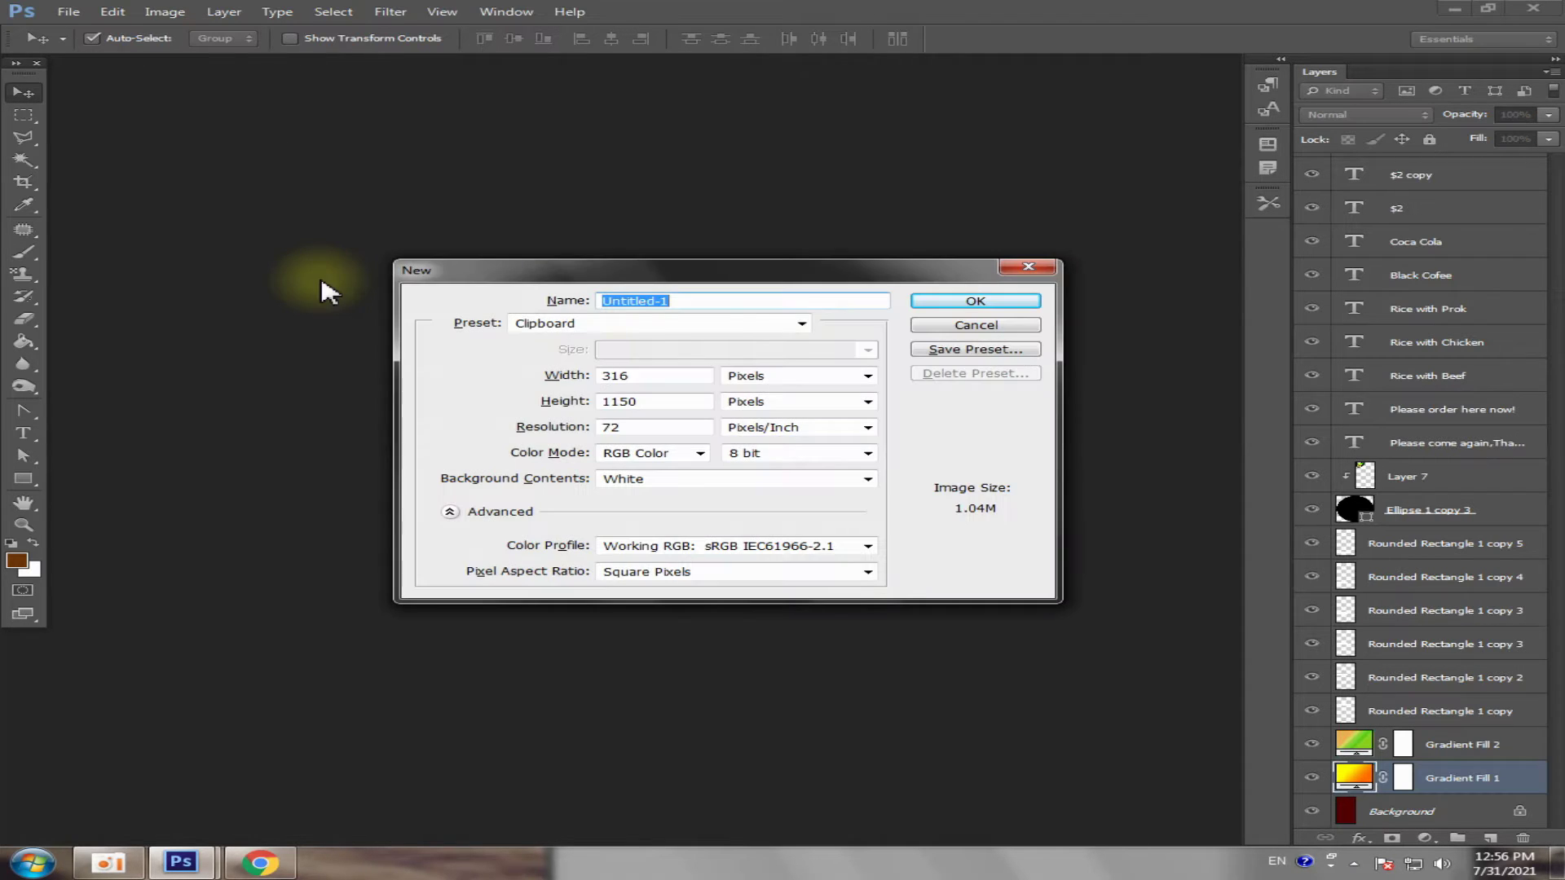
left_click_drag(724, 269, 734, 246)
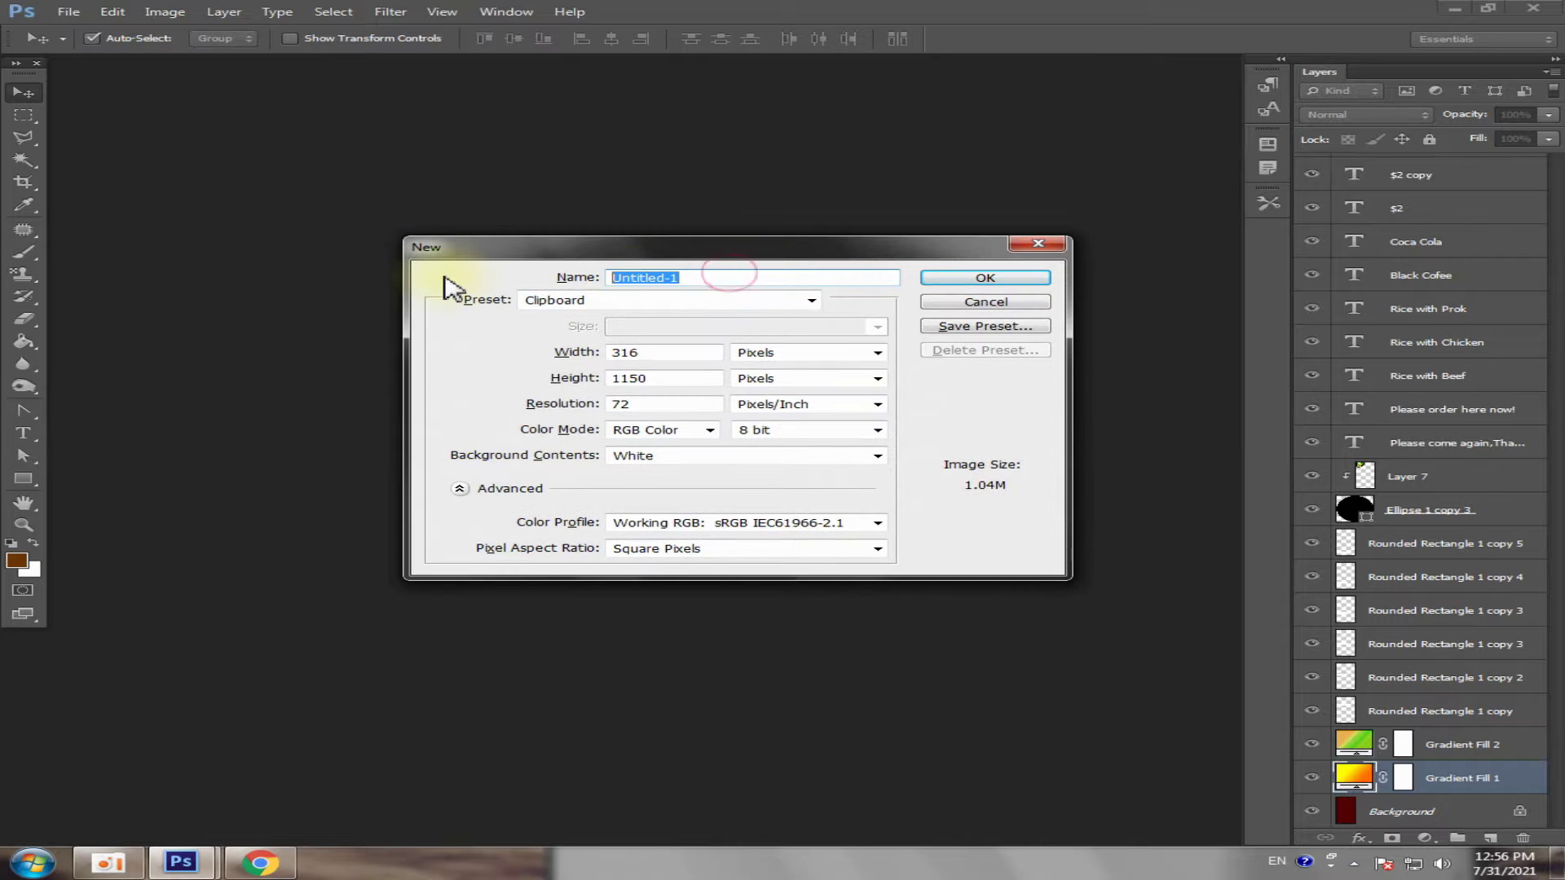
type("N")
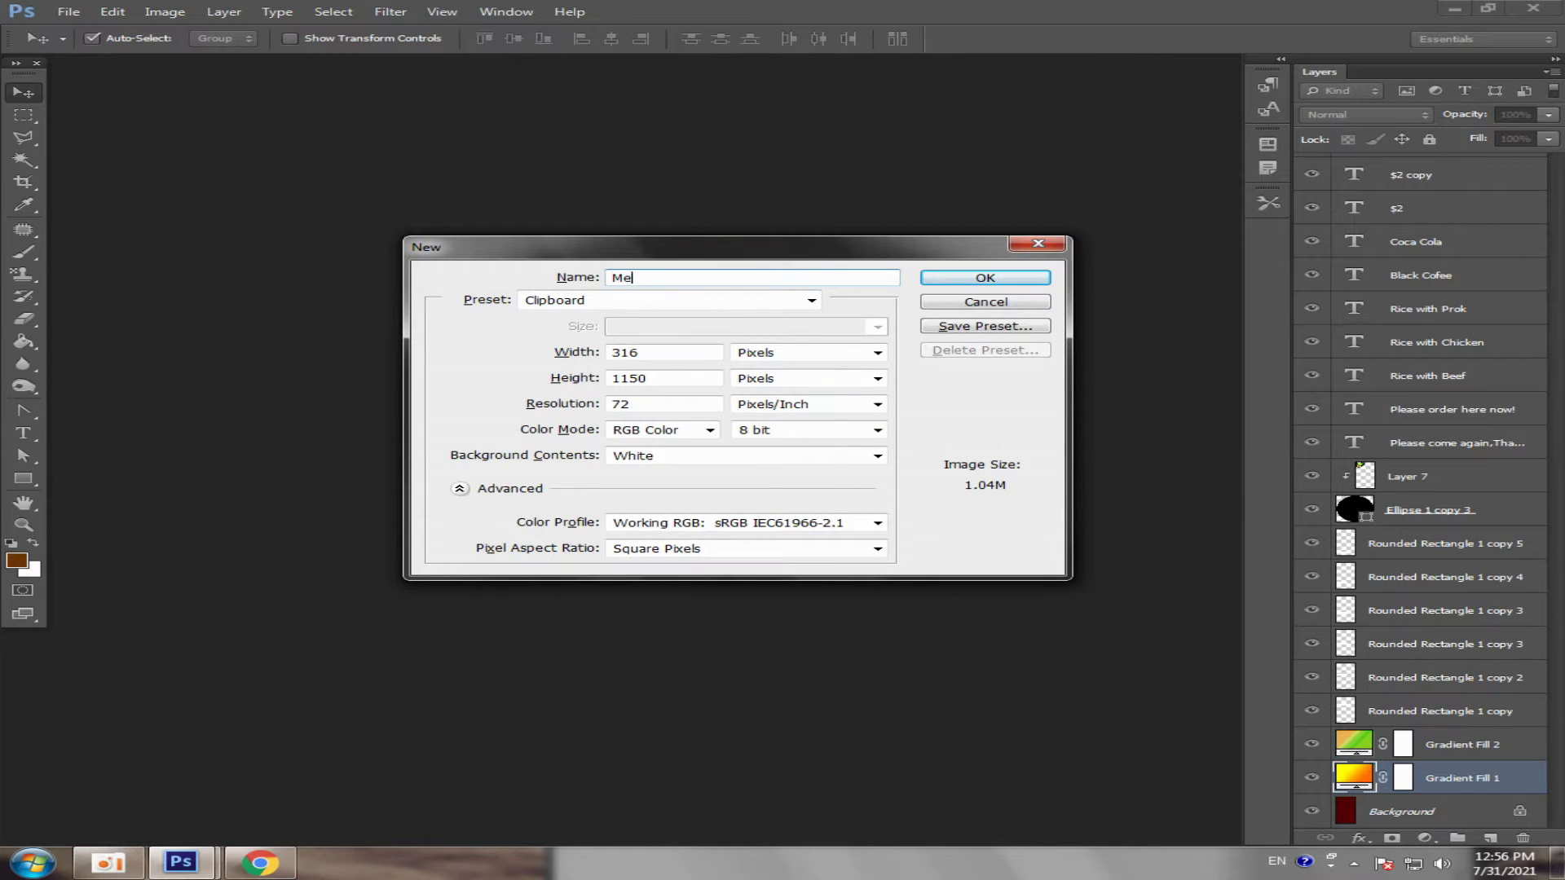
left_click(878, 354)
left_click(852, 394)
left_click(878, 378)
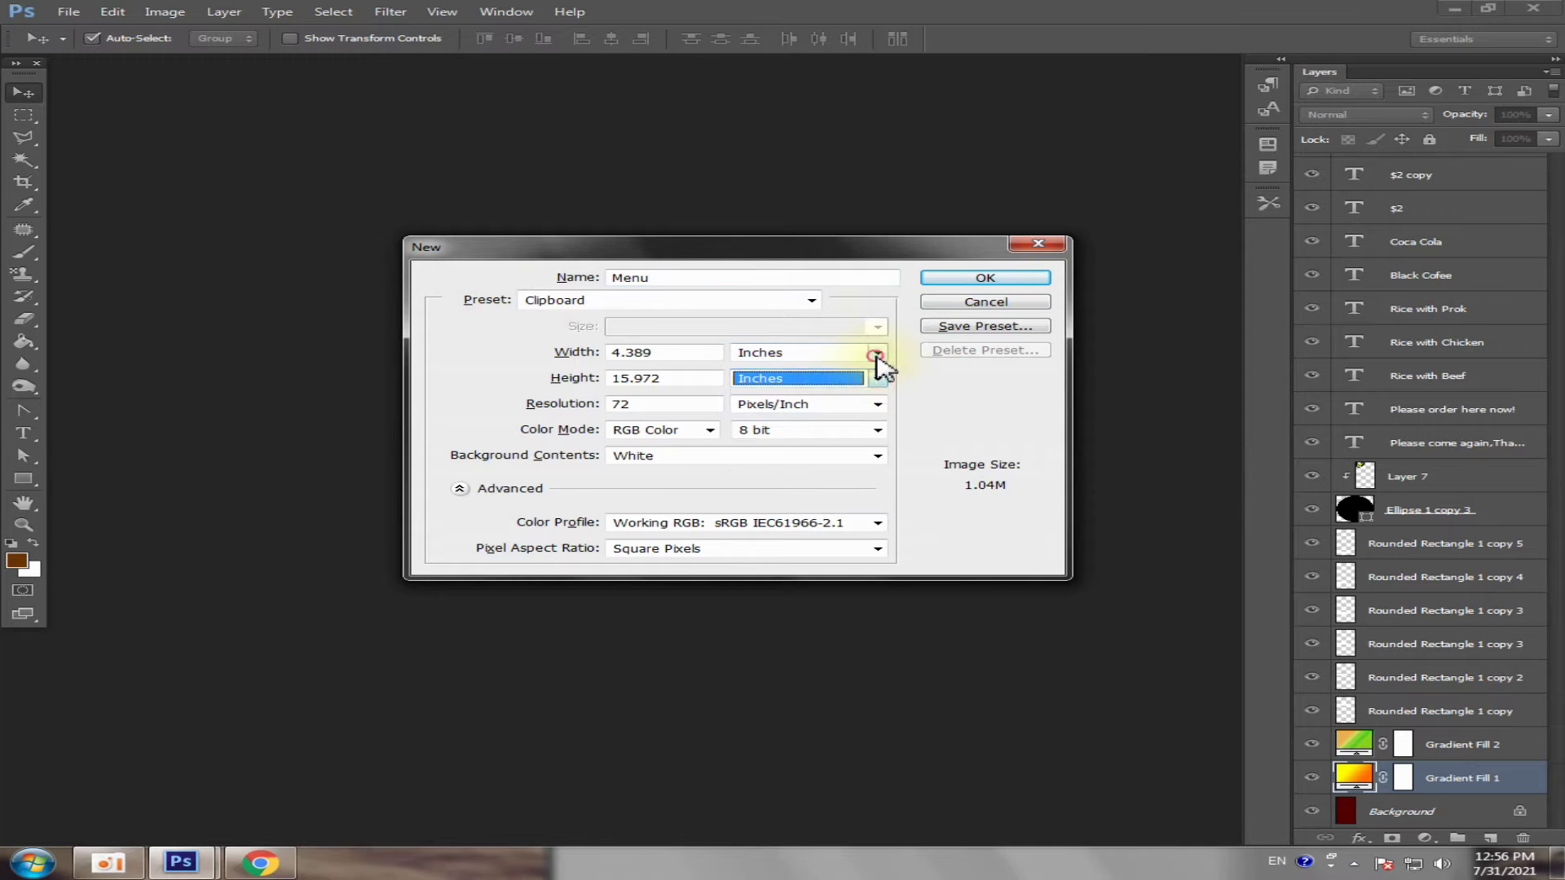
left_click(878, 378)
left_click(831, 423)
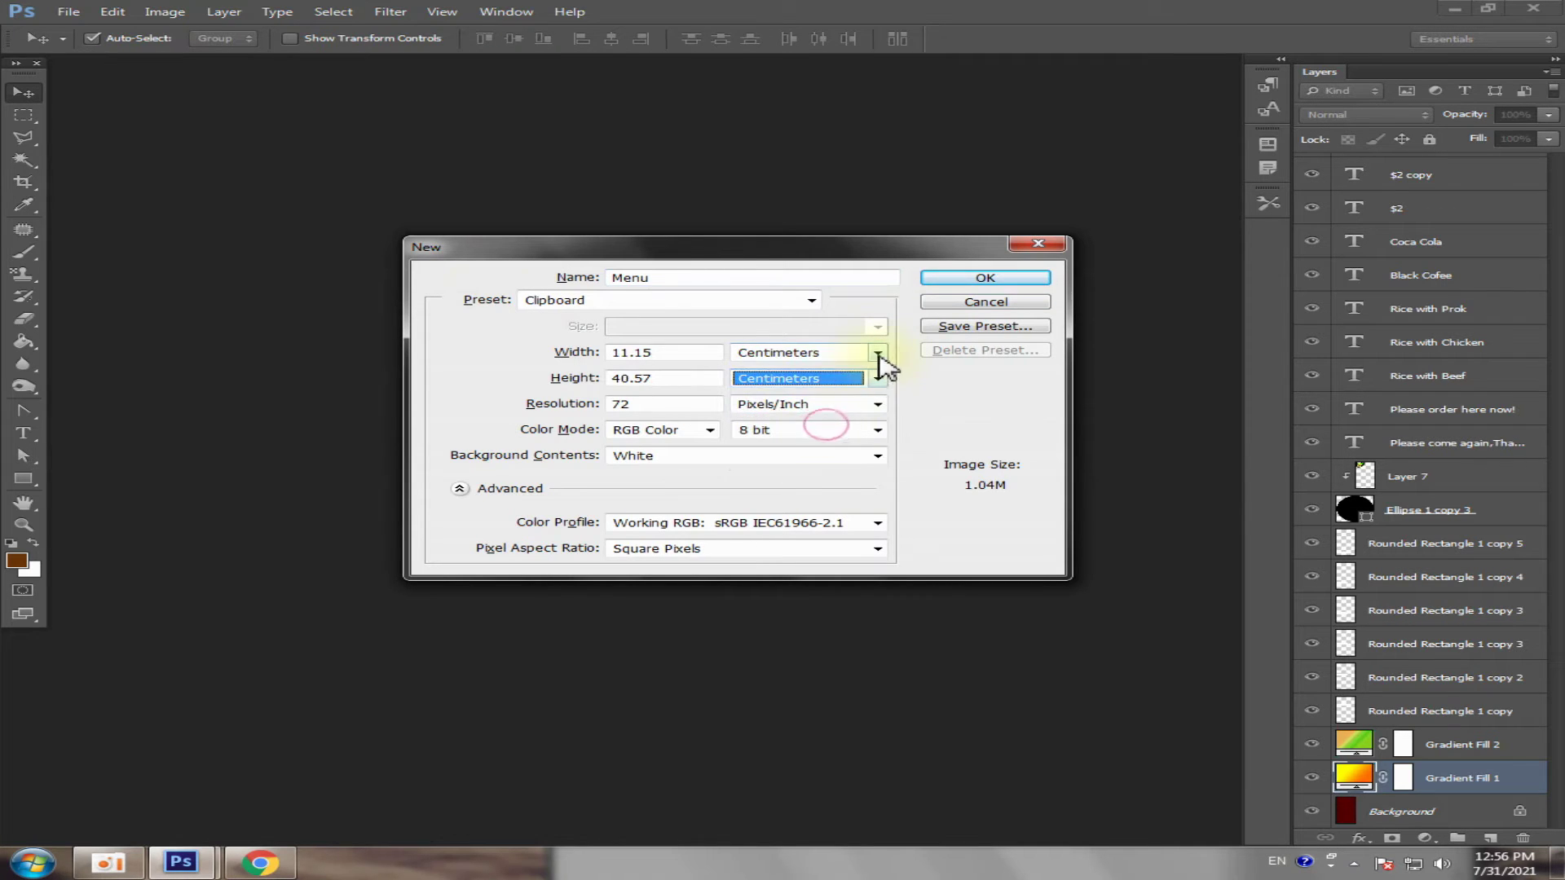
left_click(878, 404)
left_click(826, 430)
- Enter resolution 300, width 10 cm and height 25 cm, and create the document
double_click(712, 403)
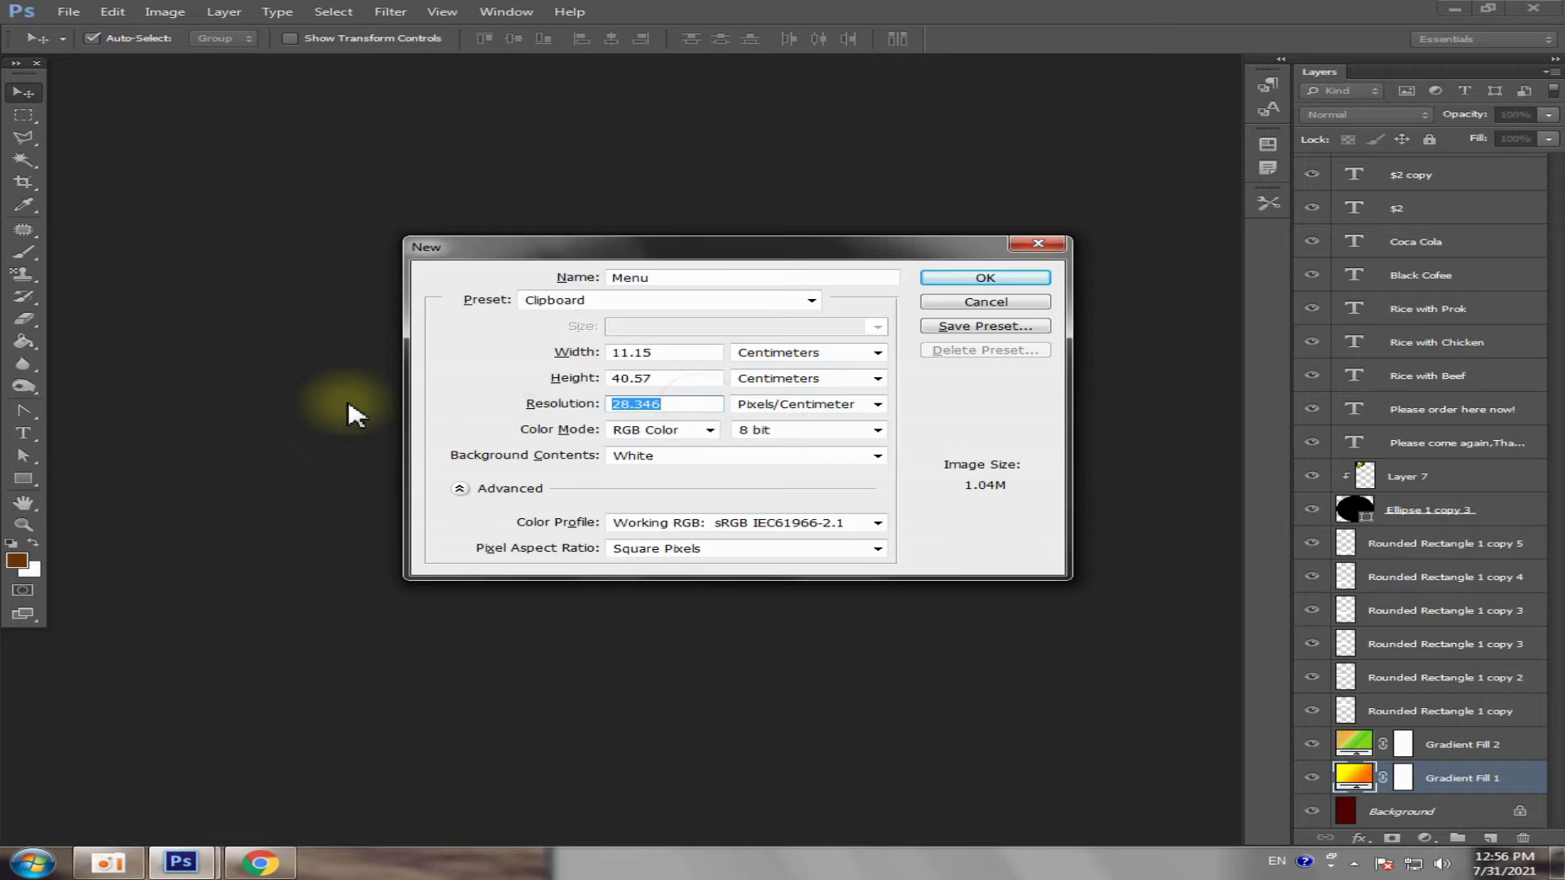
type("300")
double_click(684, 352)
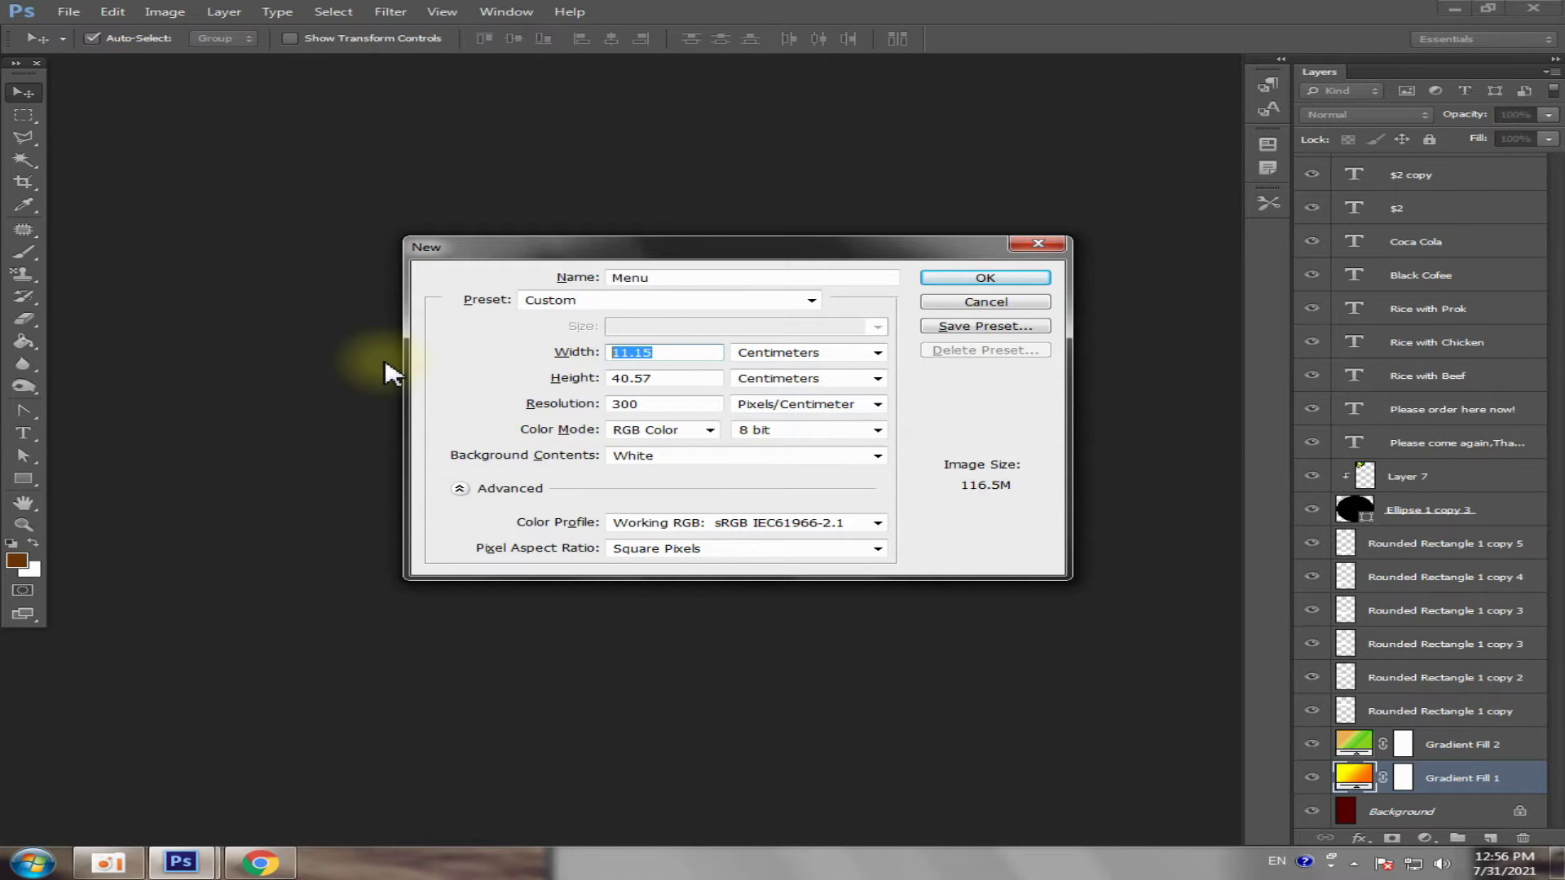
type("15")
double_click(667, 377)
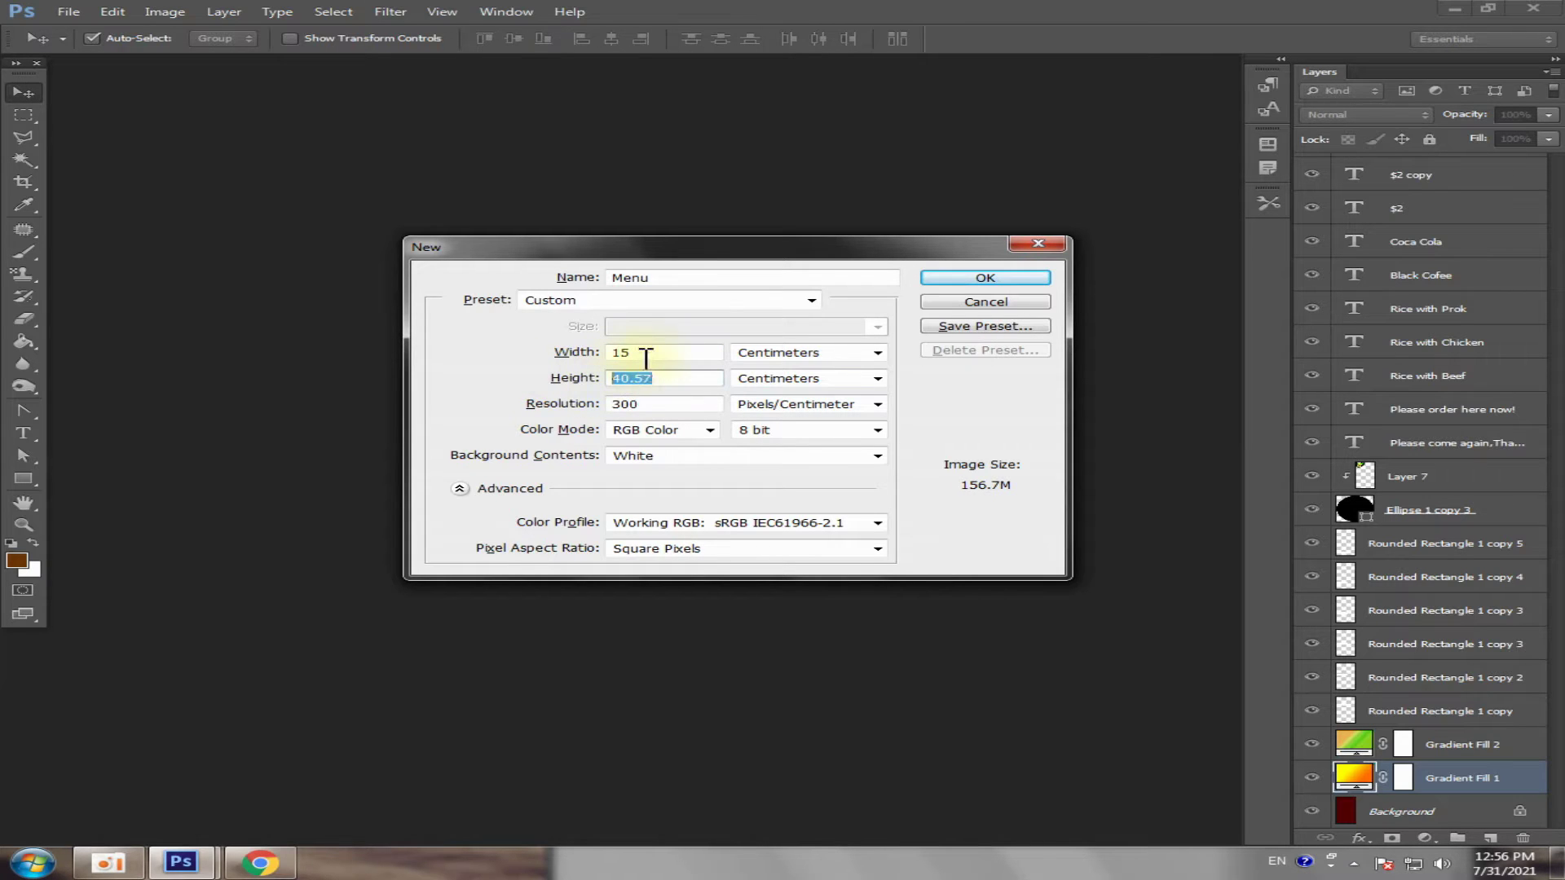
type("1")
left_click_drag(551, 385, 563, 387)
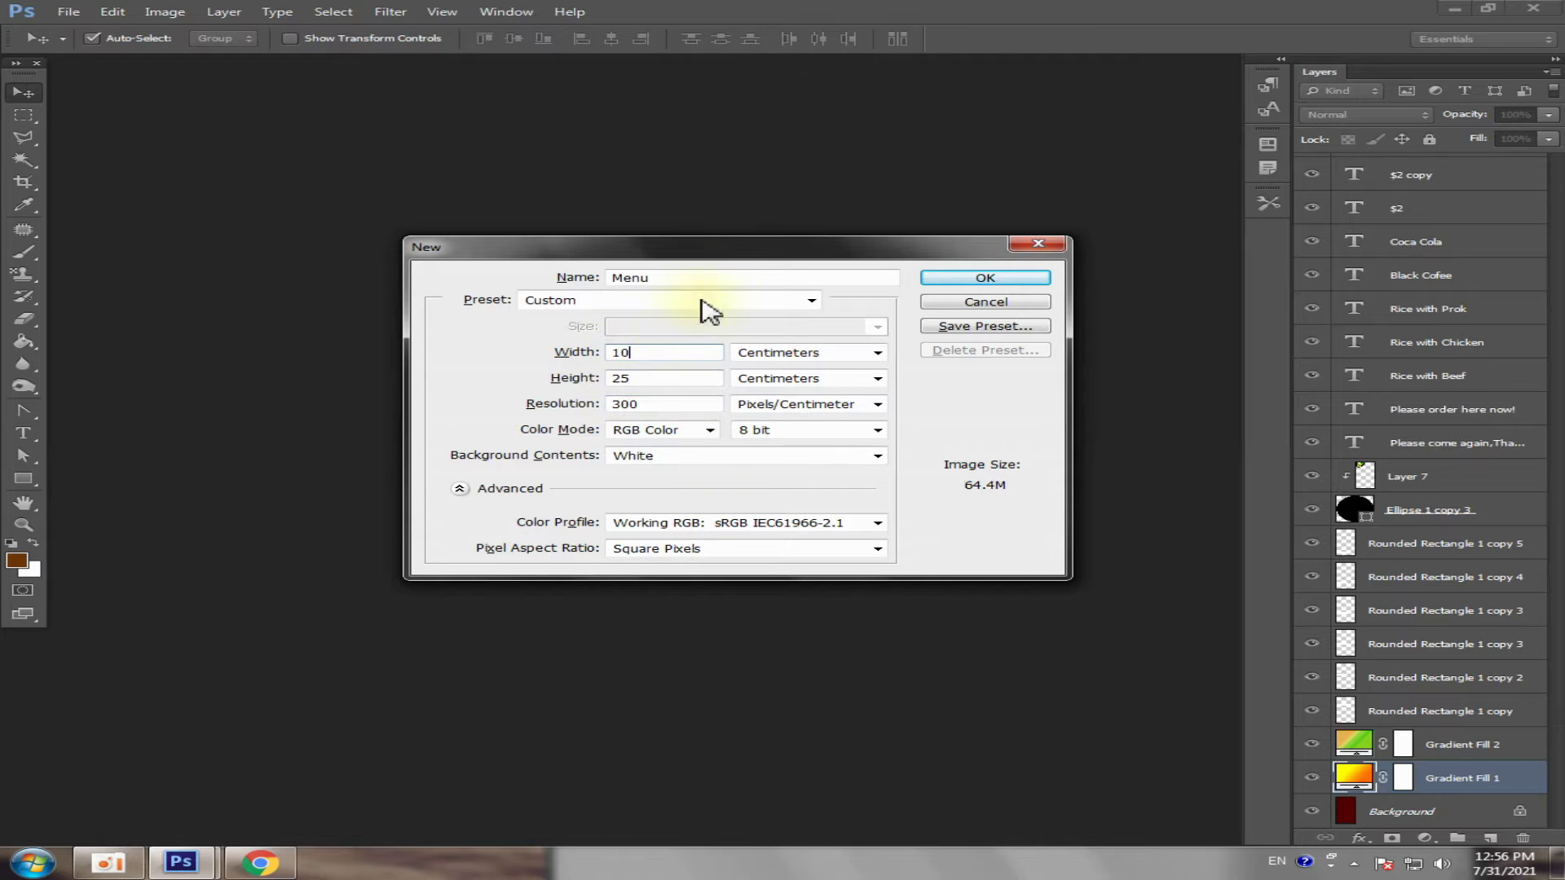
left_click(703, 253)
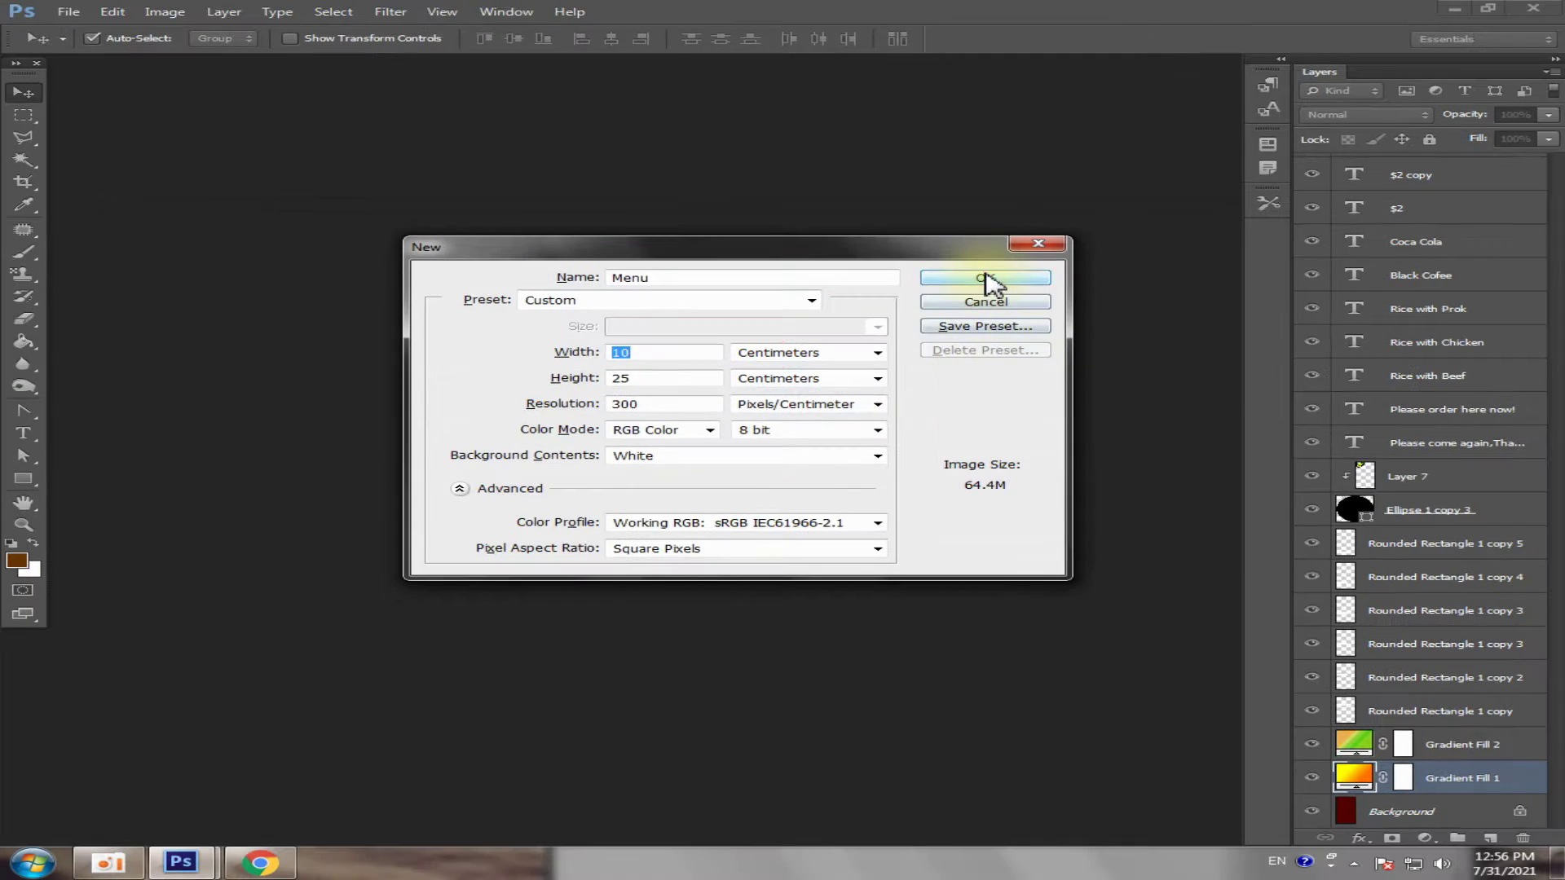
left_click(978, 285)
- Float the Menu document and place it beside the Promot poster window
left_click_drag(656, 135, 779, 203)
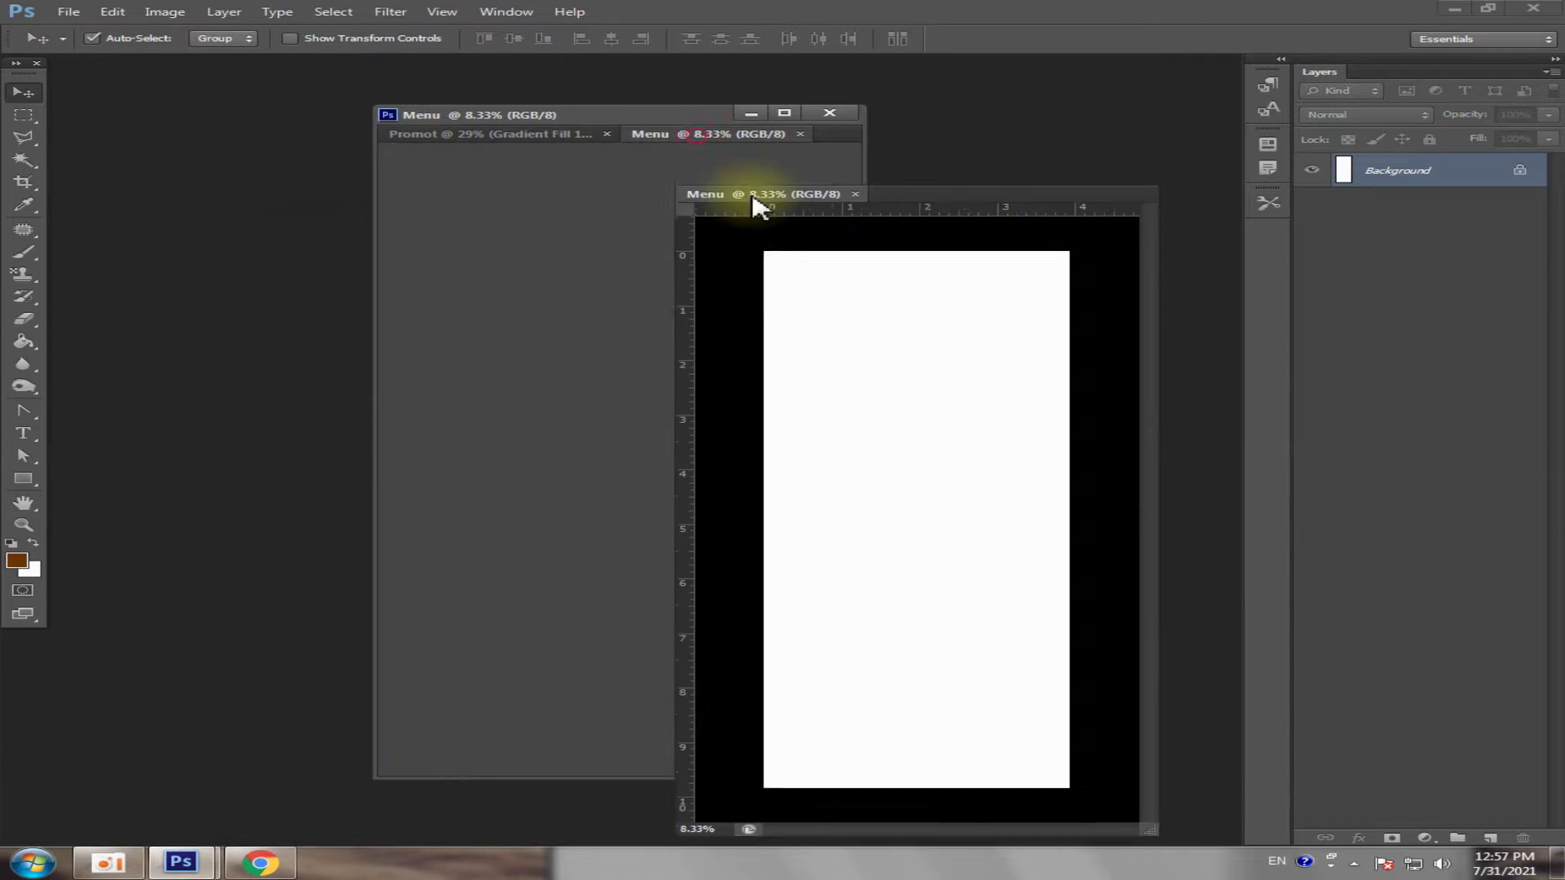
left_click_drag(640, 115, 428, 110)
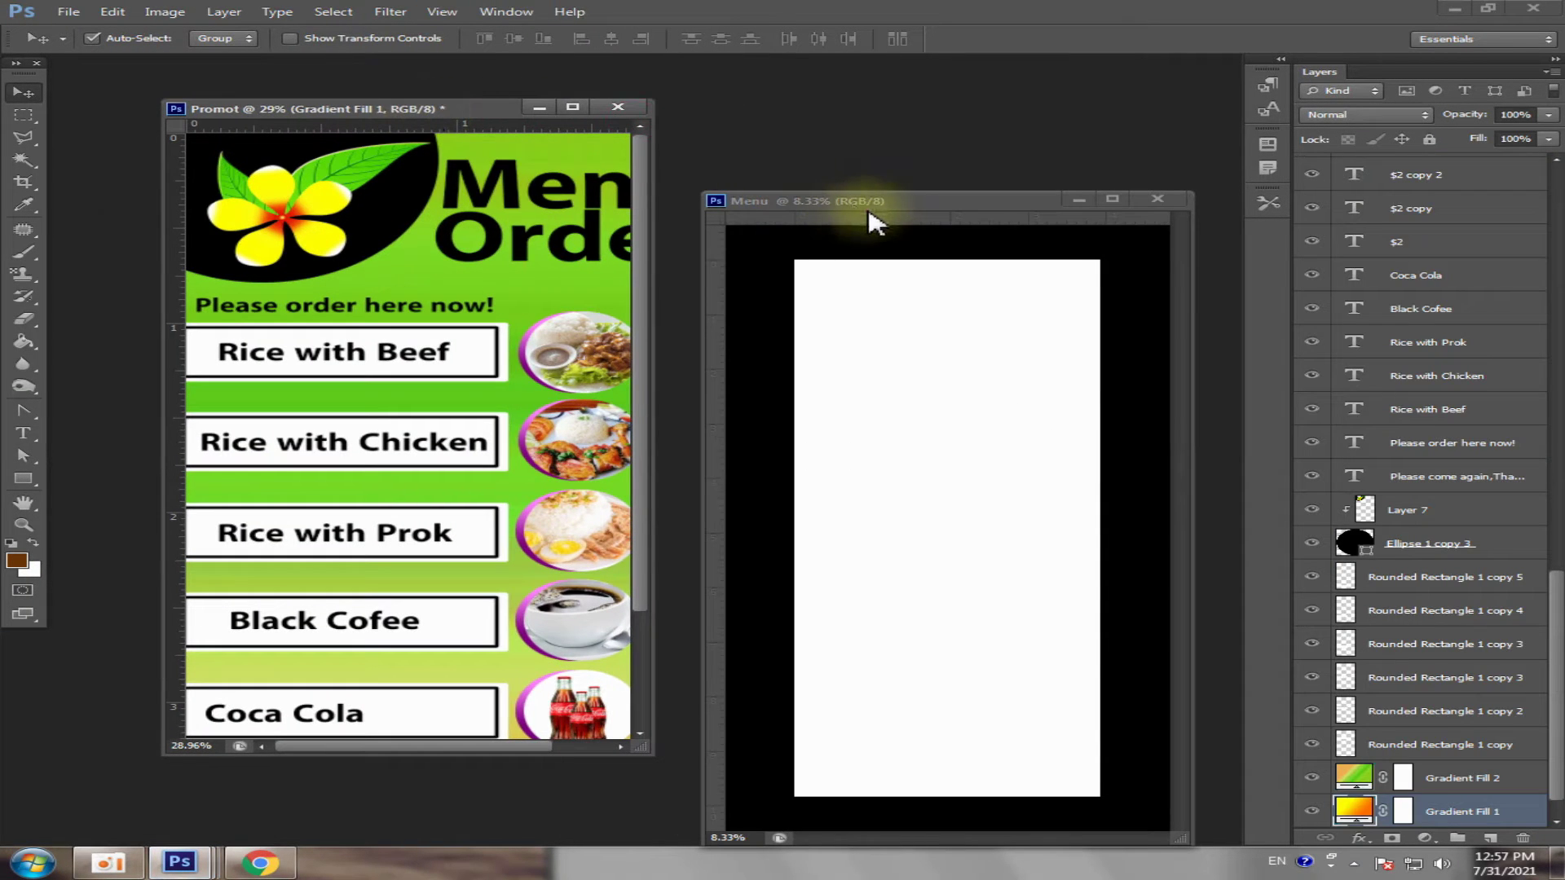
left_click_drag(864, 204, 846, 137)
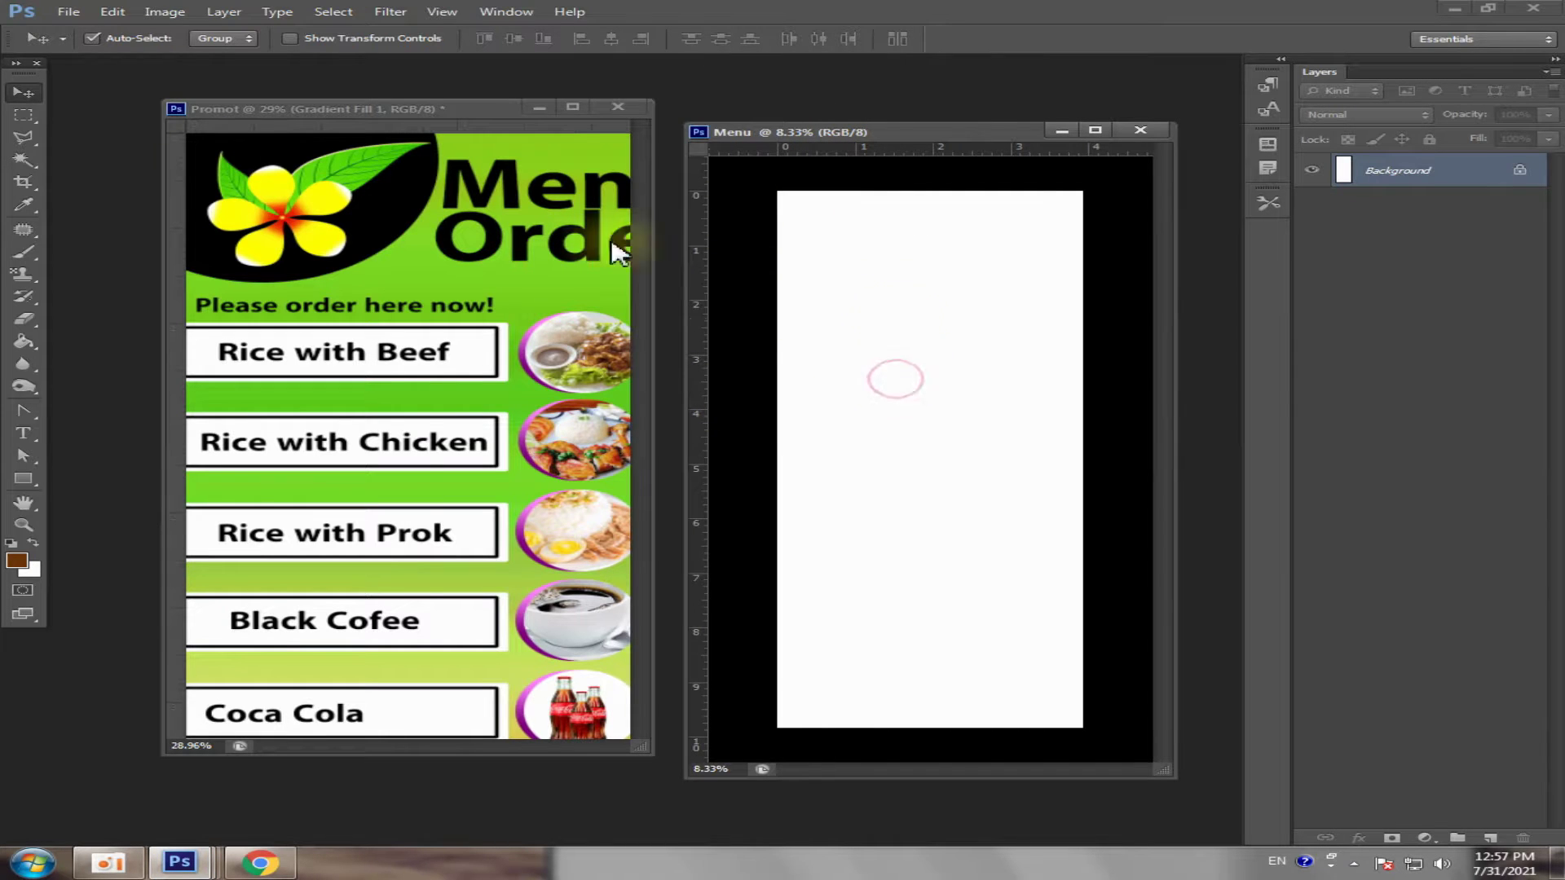
left_click(112, 11)
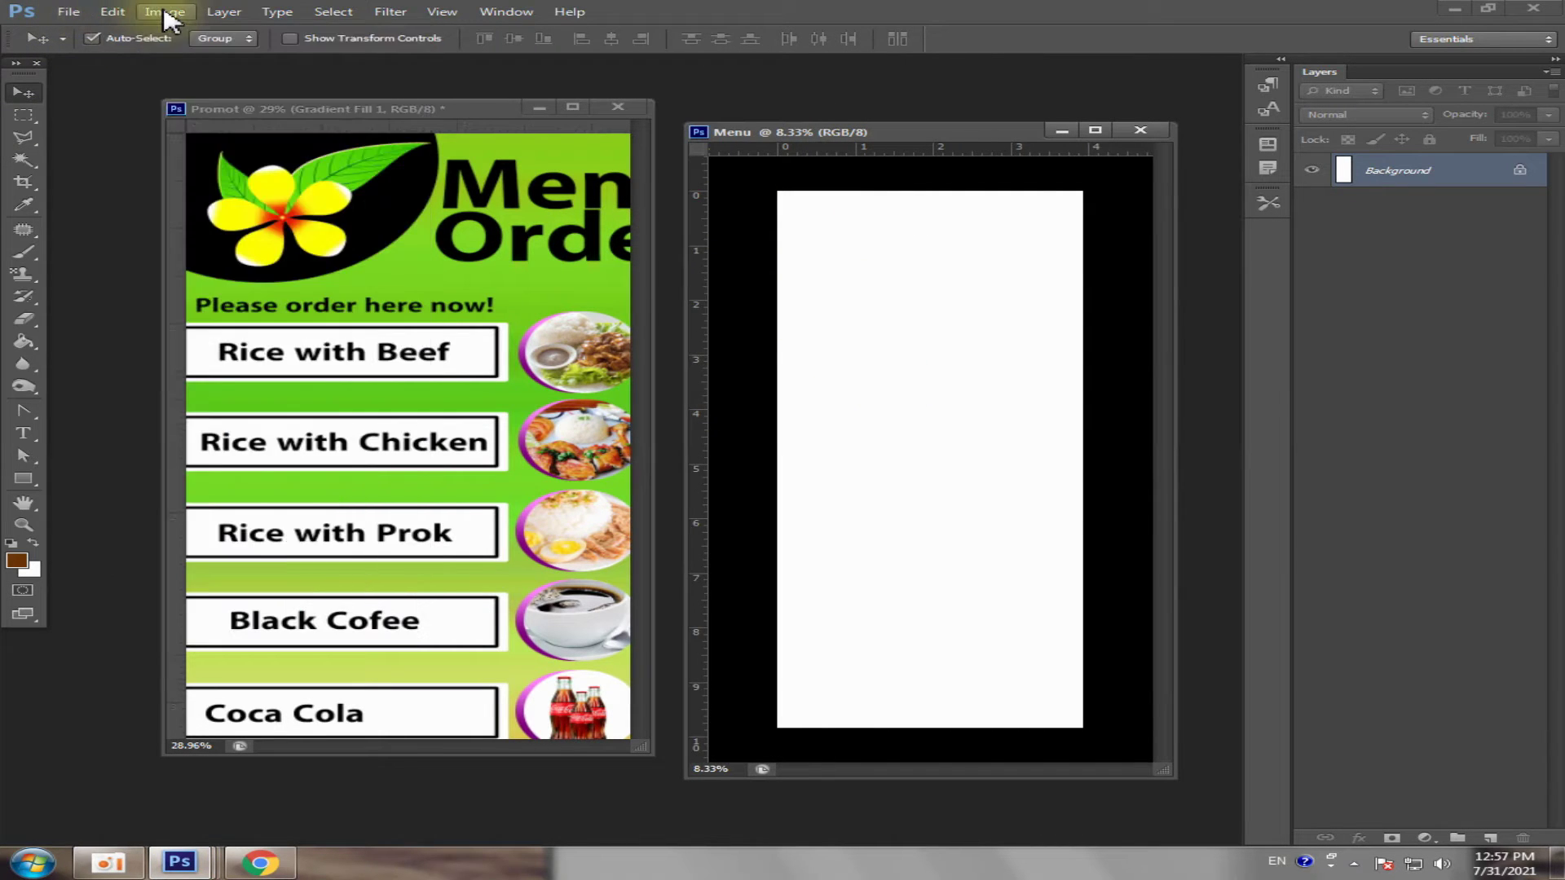
left_click(165, 11)
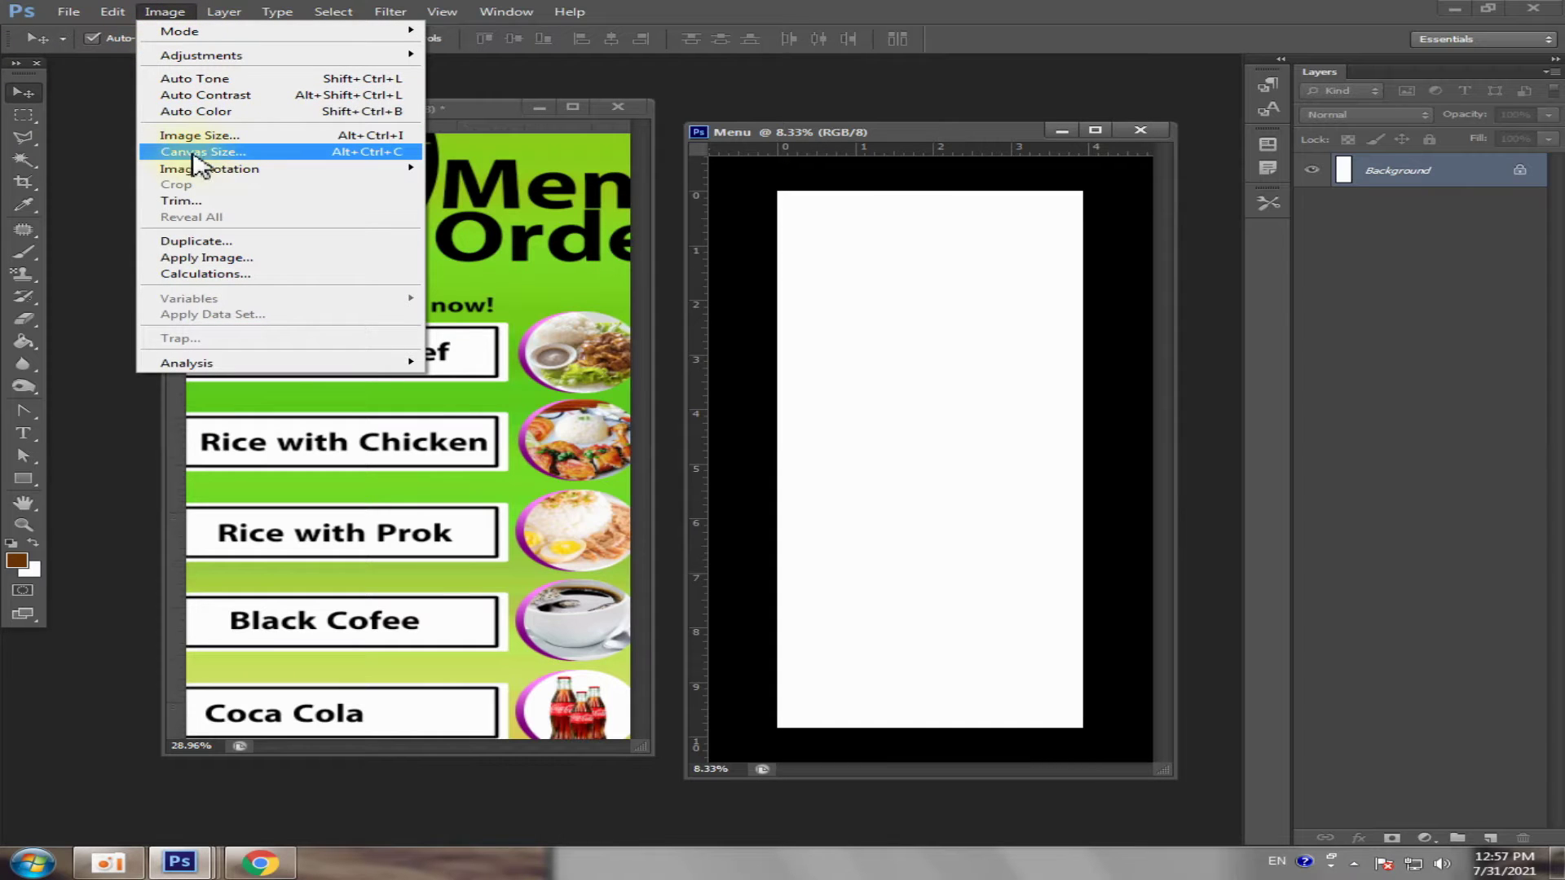
- Set the Menu canvas width to 15 cm in Canvas Size
left_click(252, 156)
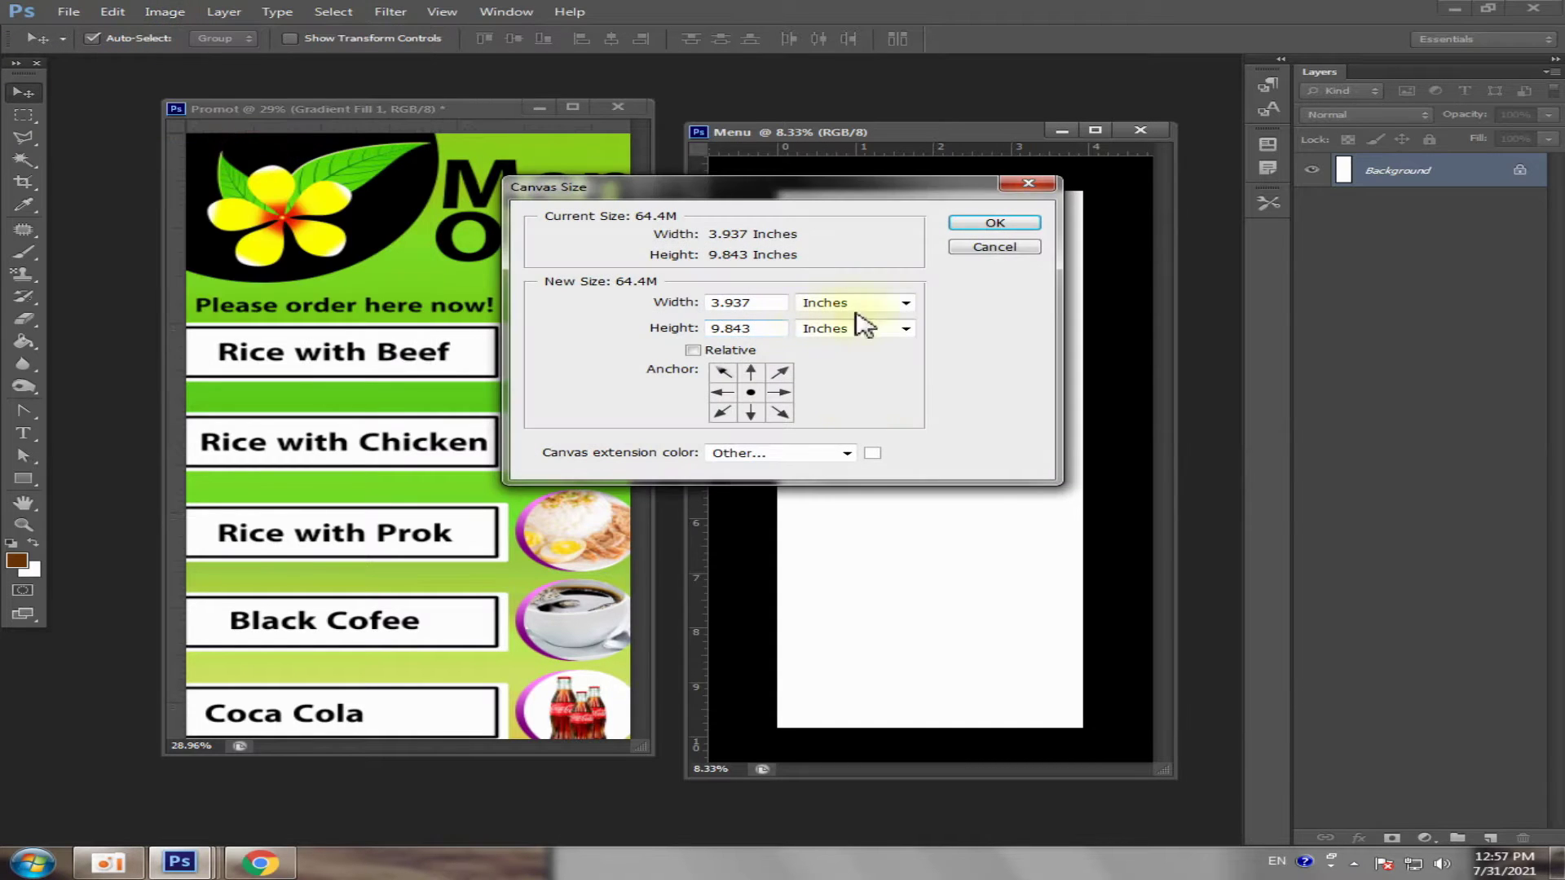
left_click(903, 304)
left_click(848, 361)
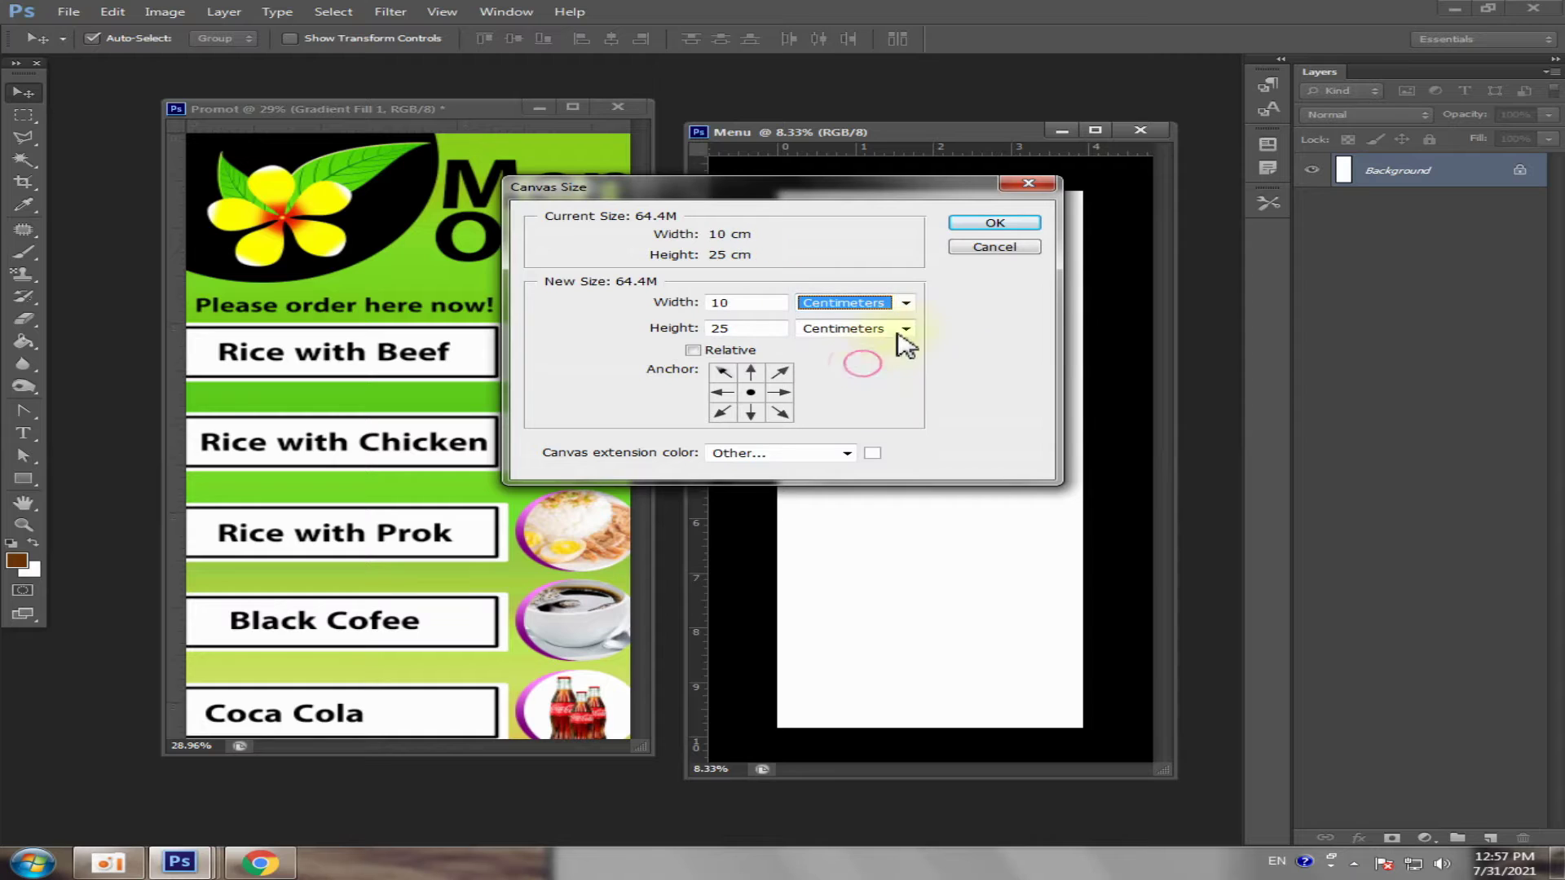
left_click(755, 303)
left_click_drag(757, 305, 587, 318)
type("1")
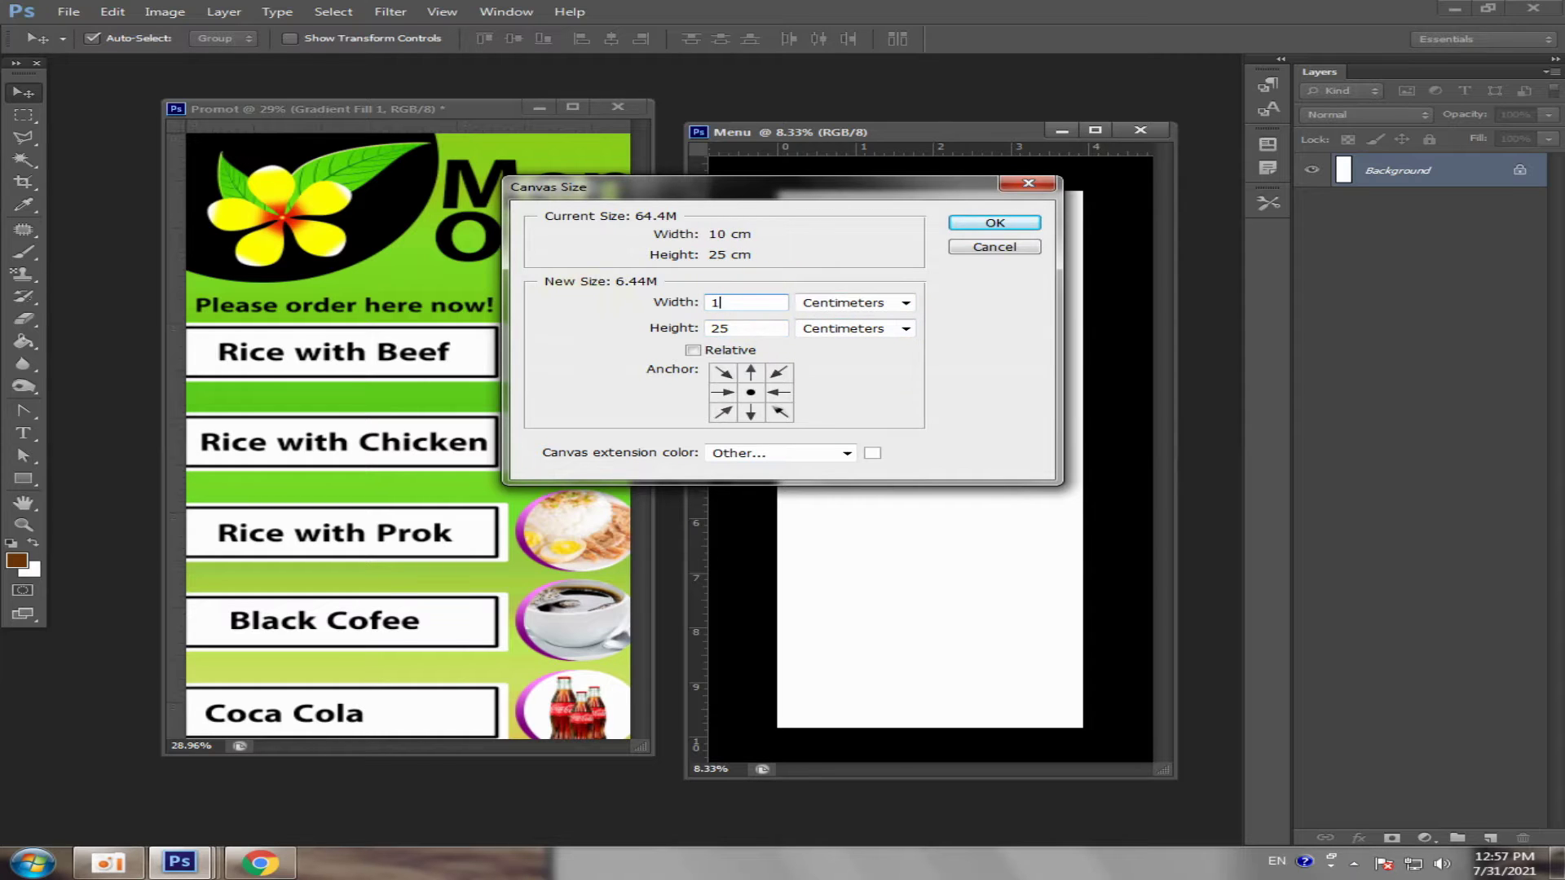
type("5")
left_click(986, 224)
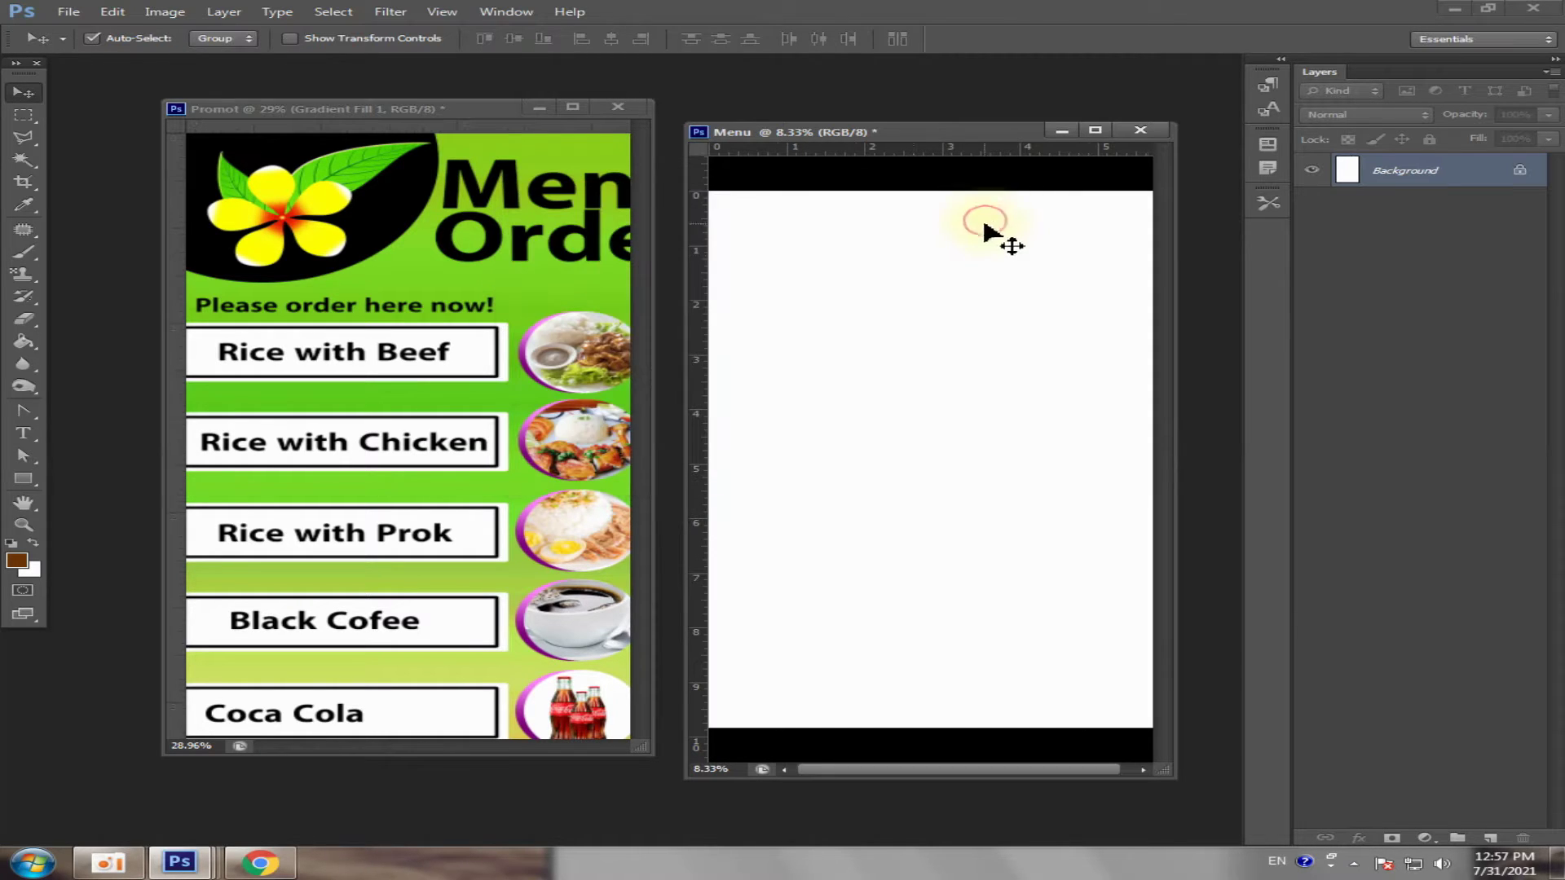
- Maximize, then restore the Menu window and move it next to the poster
left_click(1095, 131)
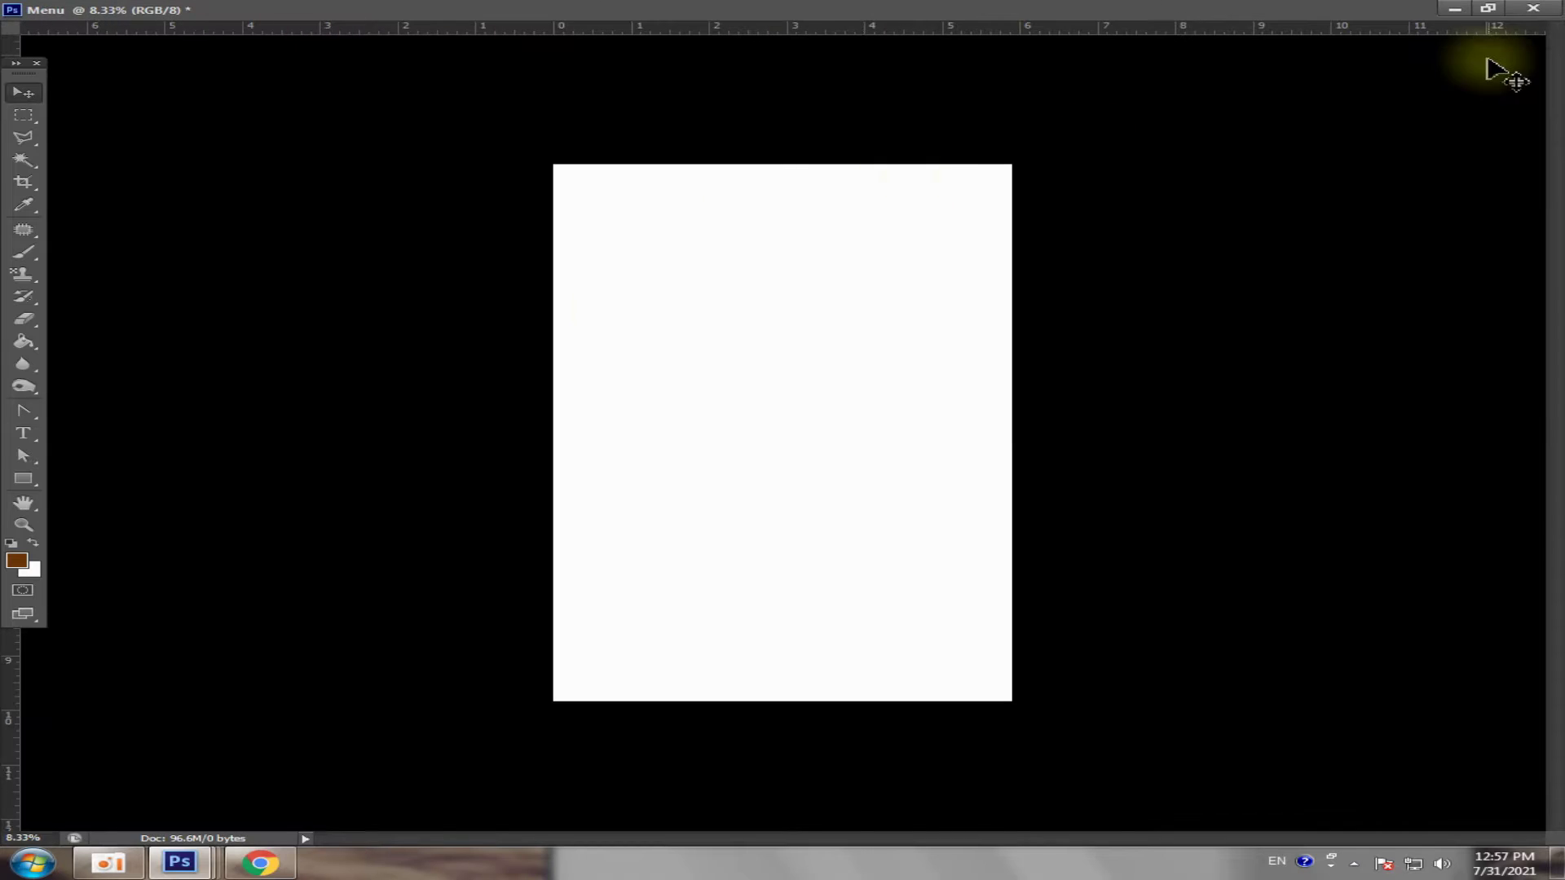
left_click(1495, 17)
left_click_drag(880, 134, 819, 116)
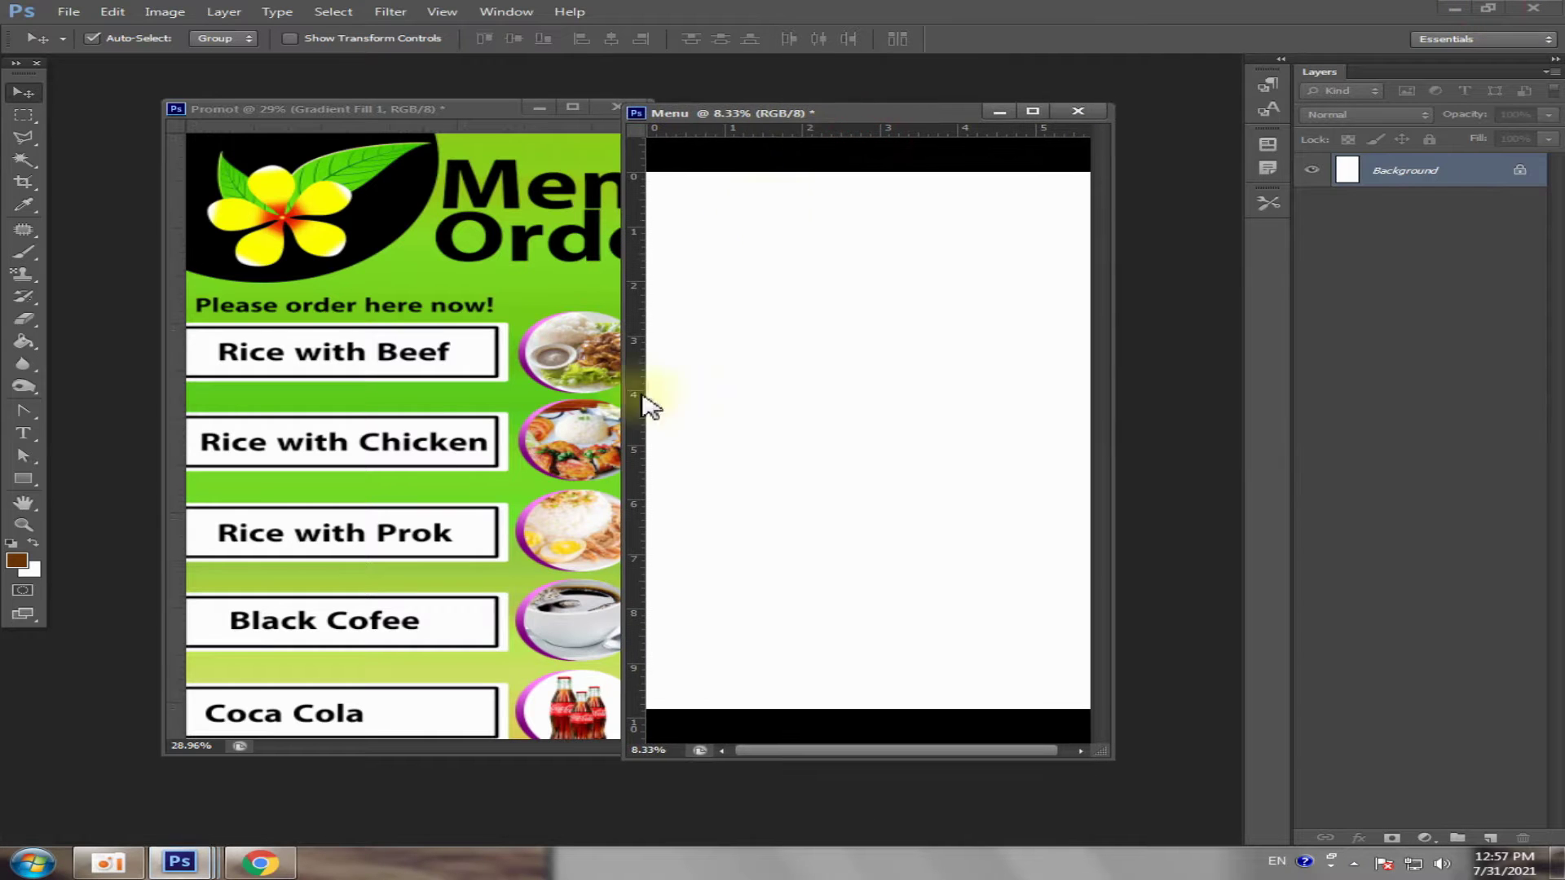
left_click(803, 468)
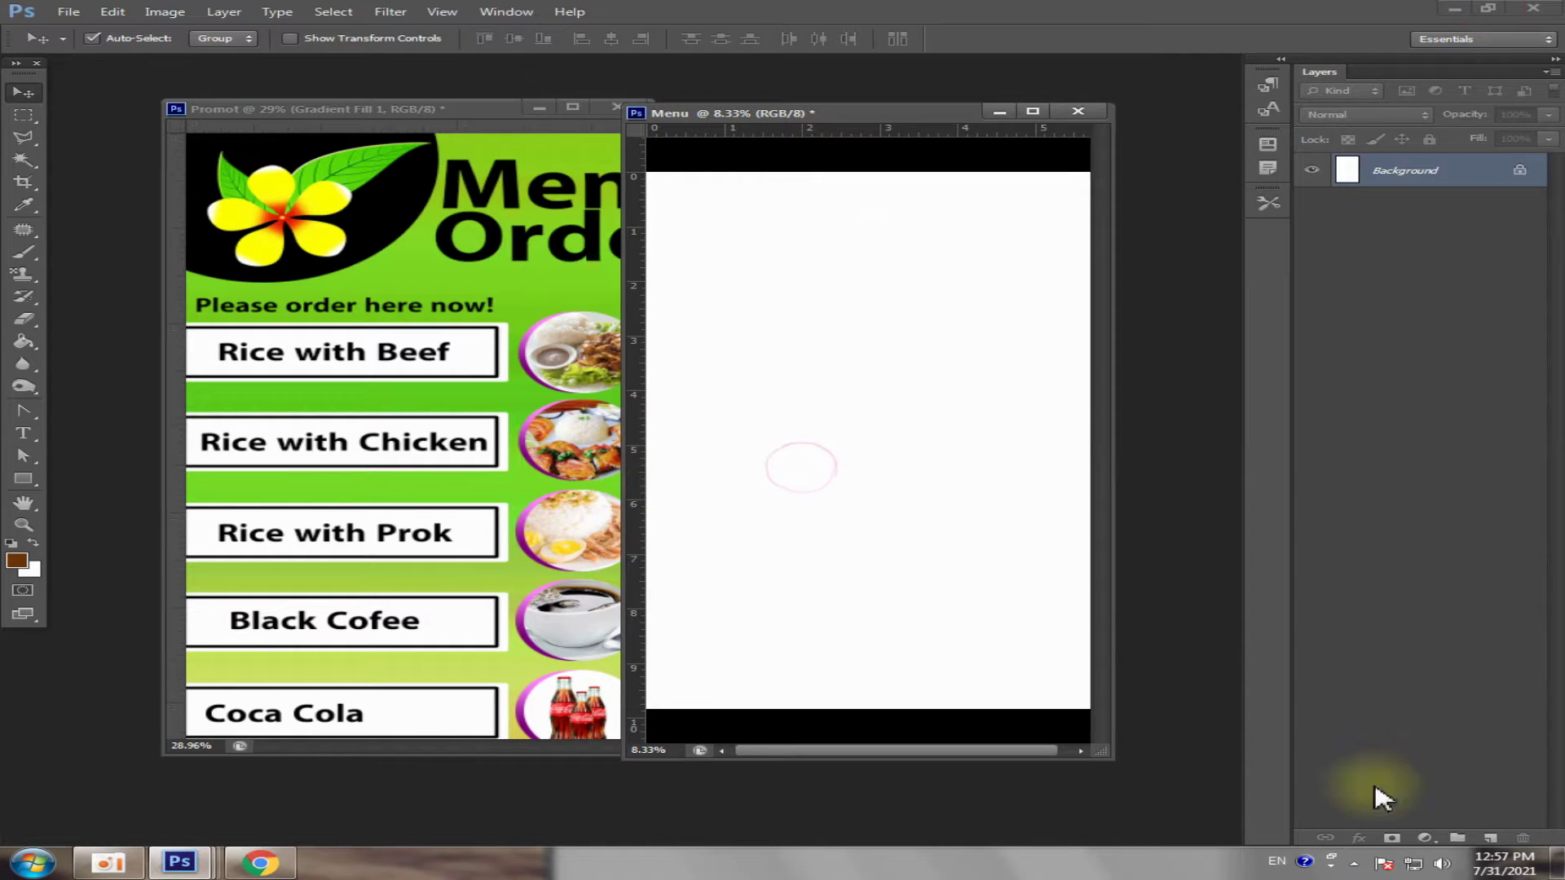
- Add a Gradient Fill layer using the Orange, Yellow, Orange preset
left_click(1420, 841)
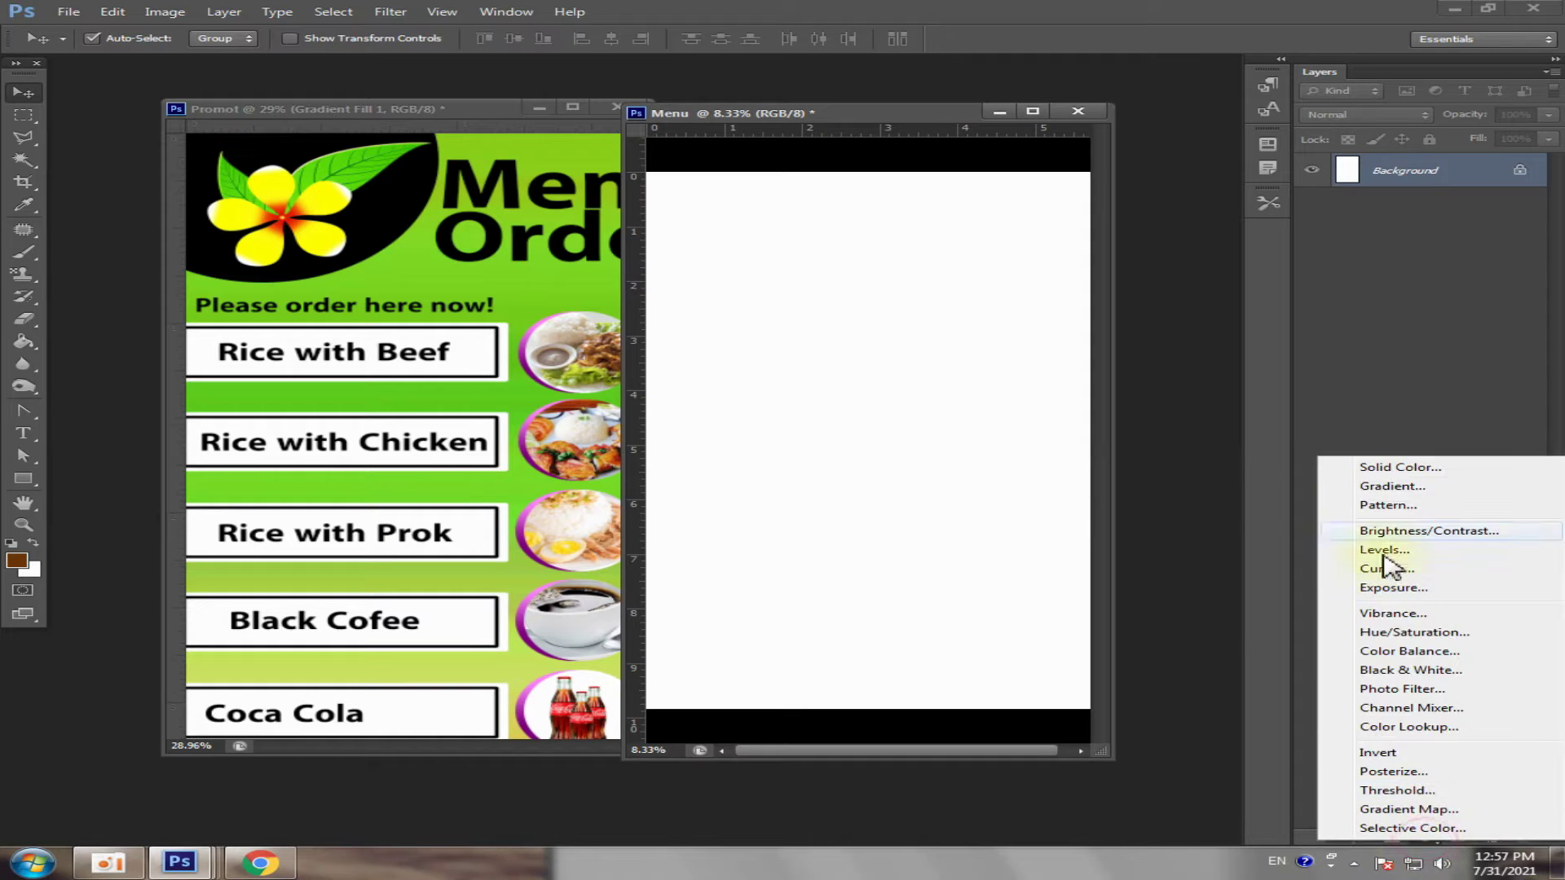
left_click(1408, 494)
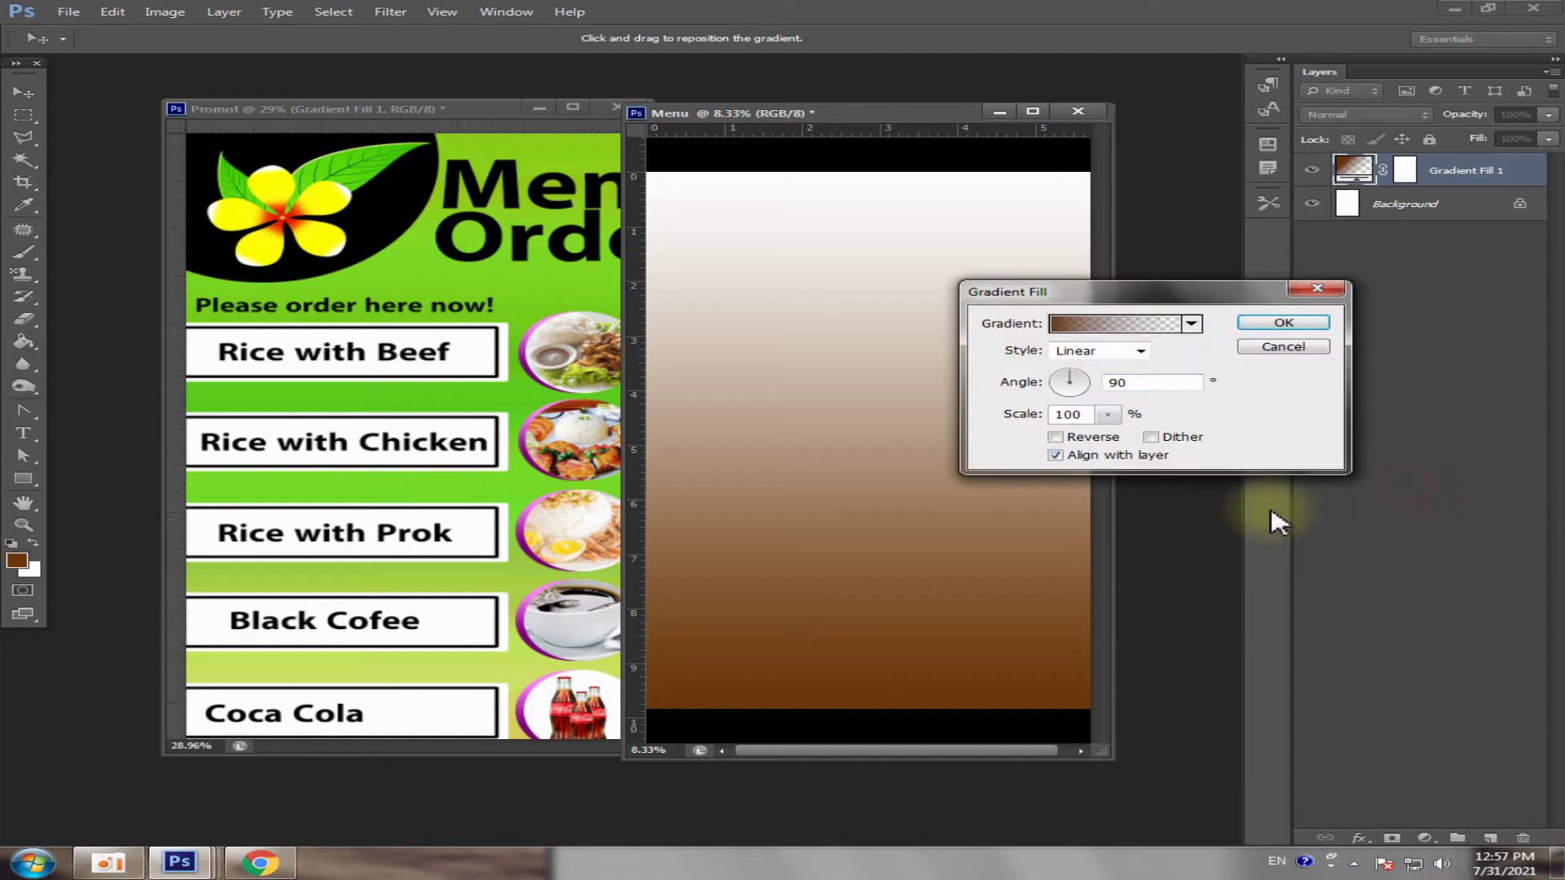
left_click(1150, 327)
left_click(626, 194)
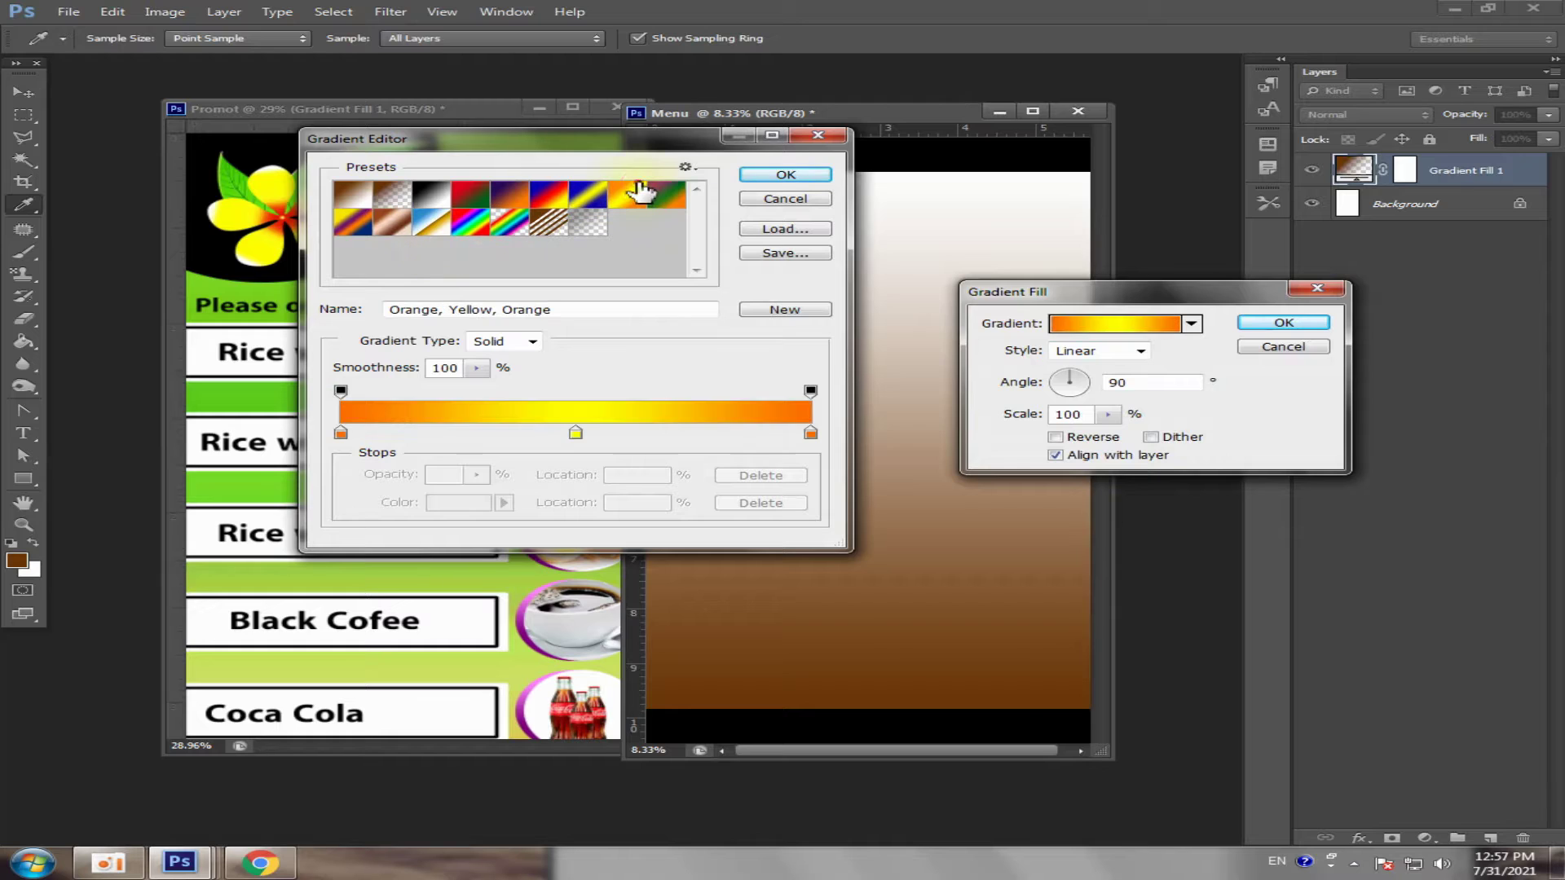
- Move the yellow middle stop to 75% location and accept the edited gradient
left_click_drag(587, 438, 580, 447)
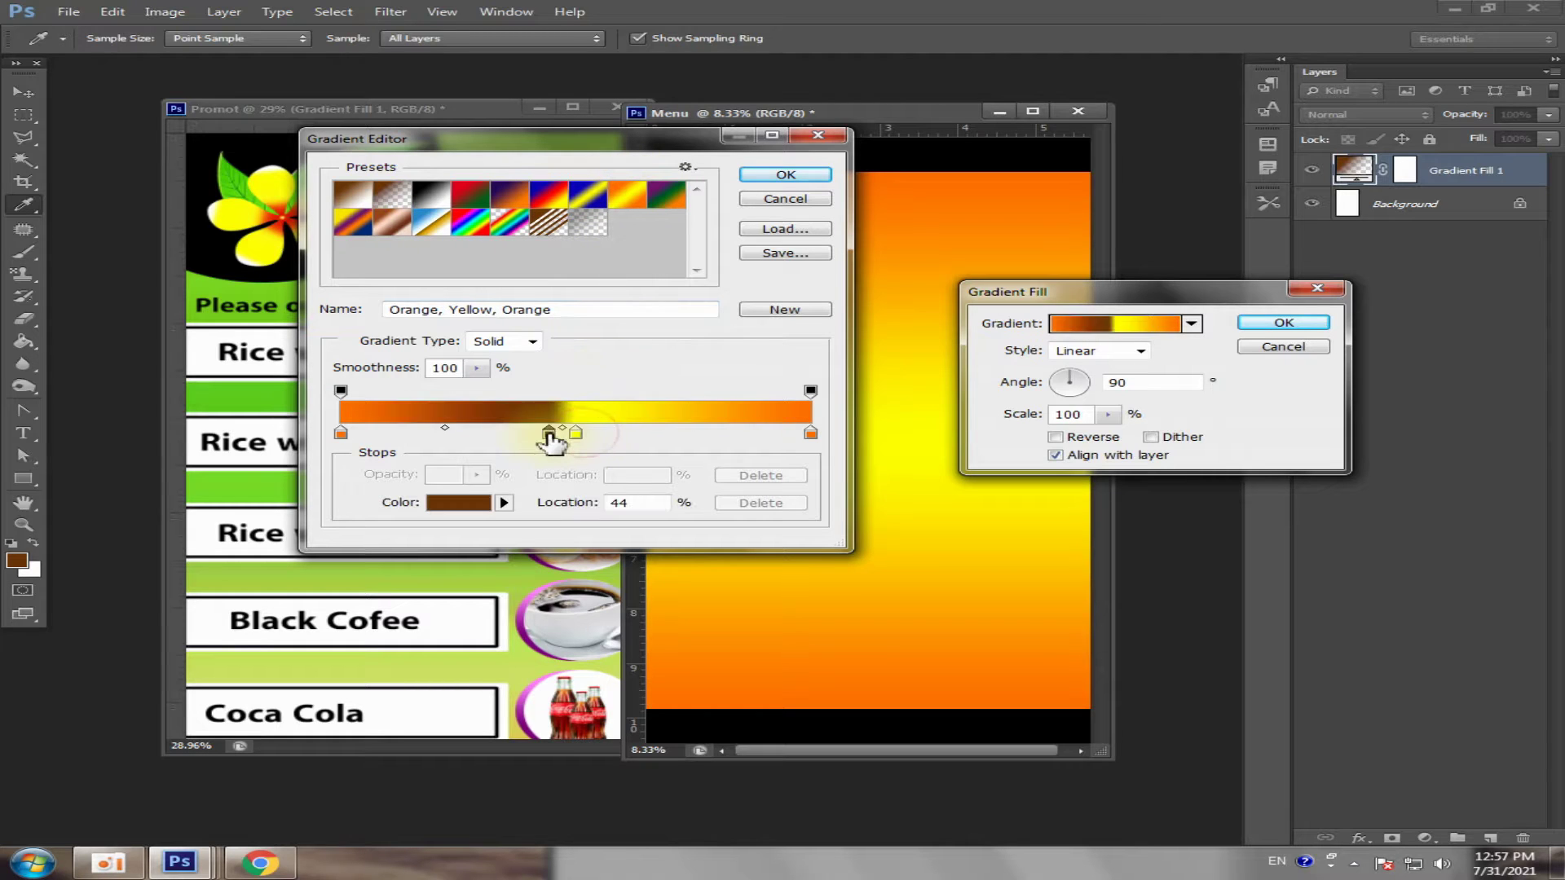
left_click(575, 436)
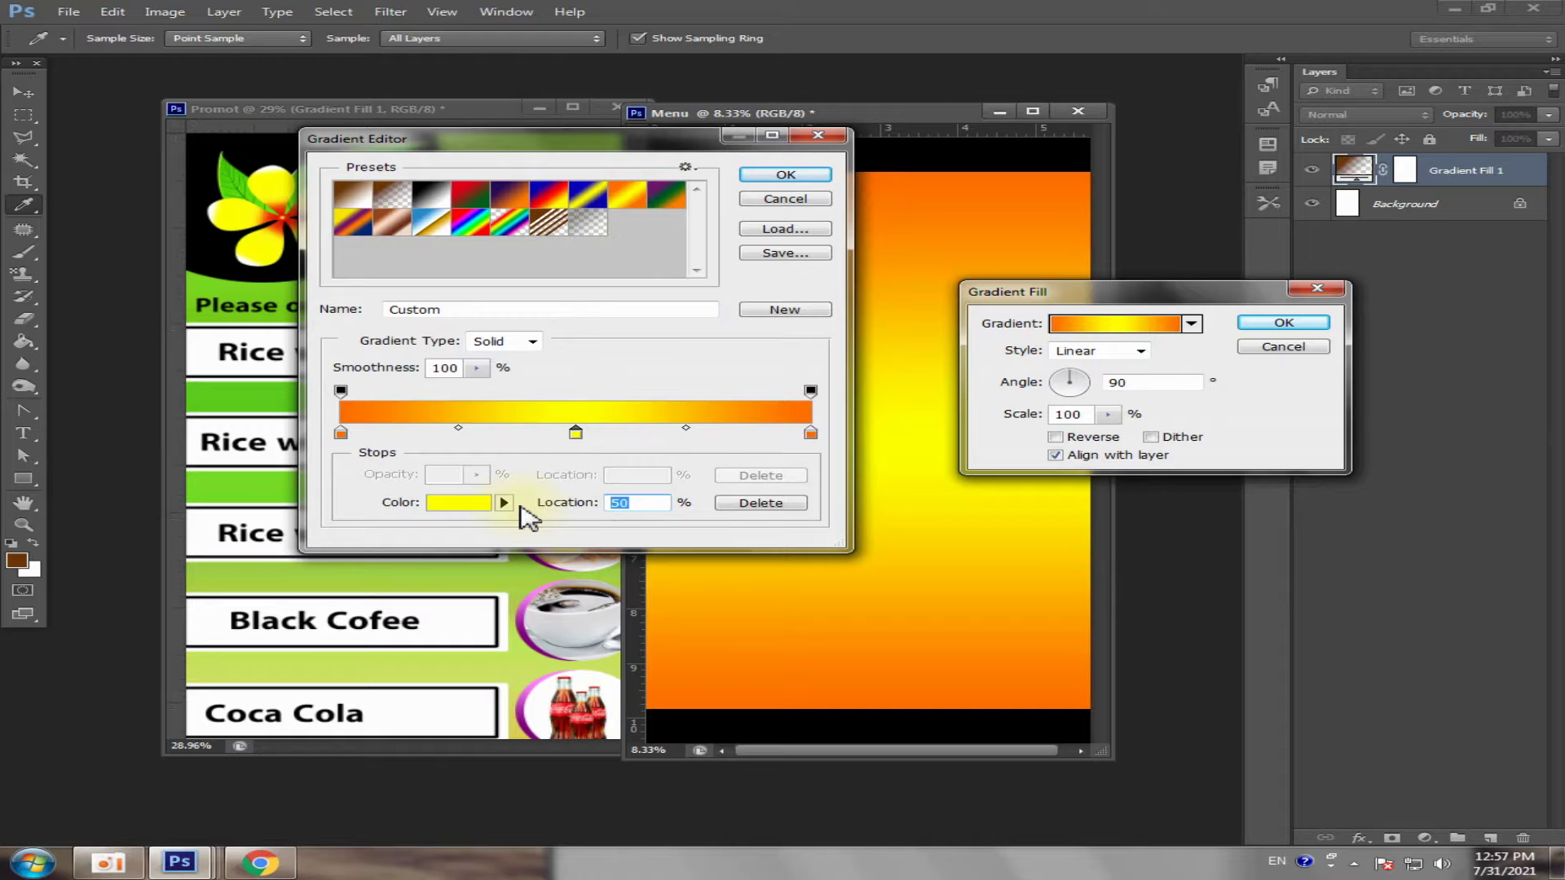
type("35")
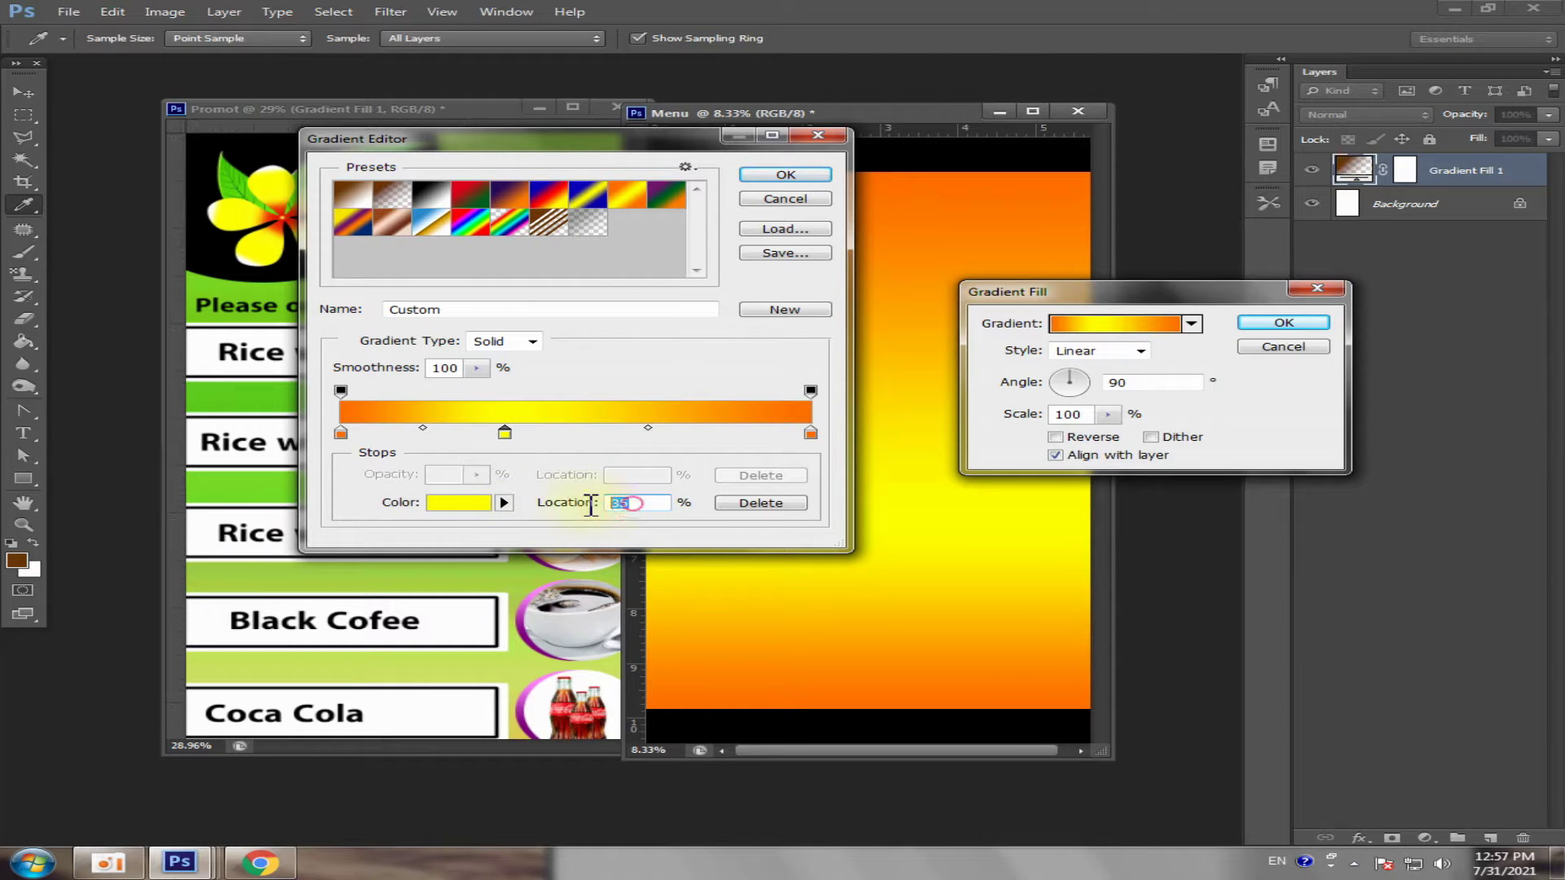
left_click_drag(552, 512, 636, 502)
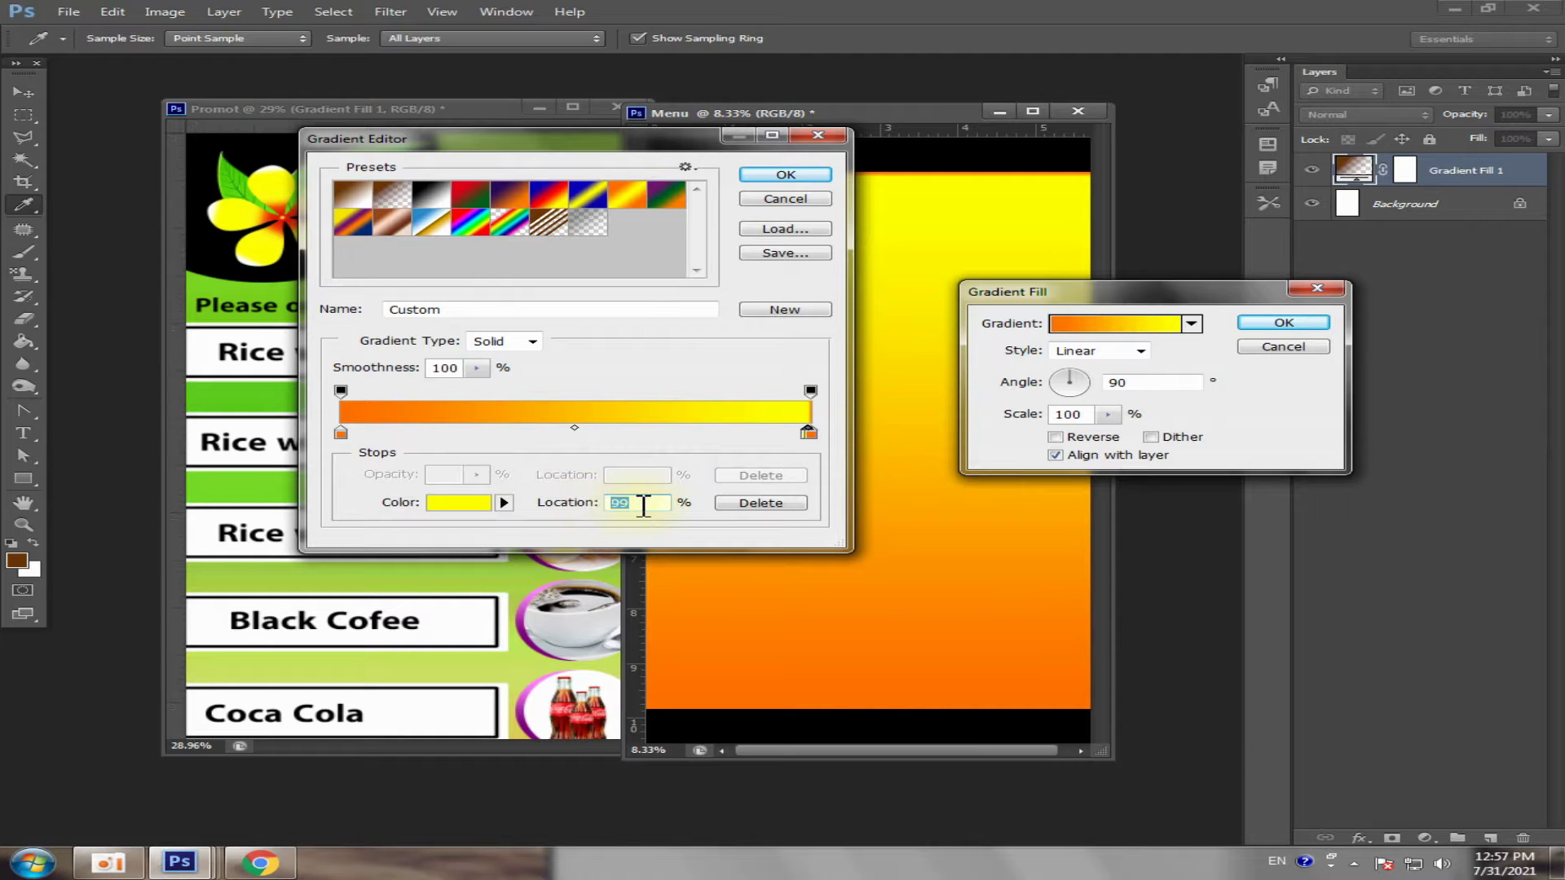
type("8")
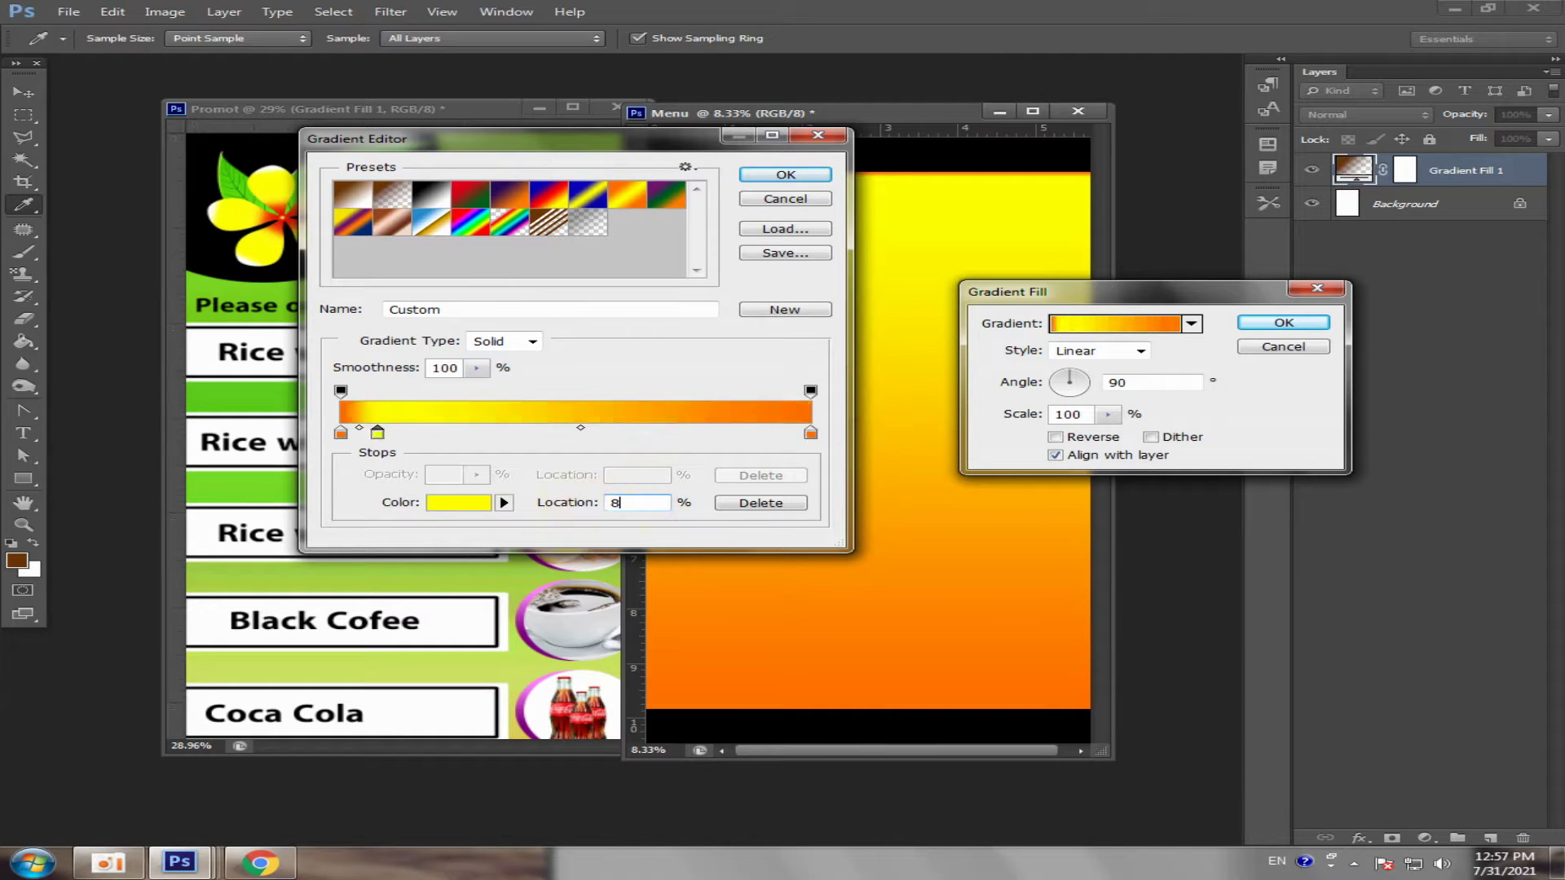
type("9")
left_click(664, 506)
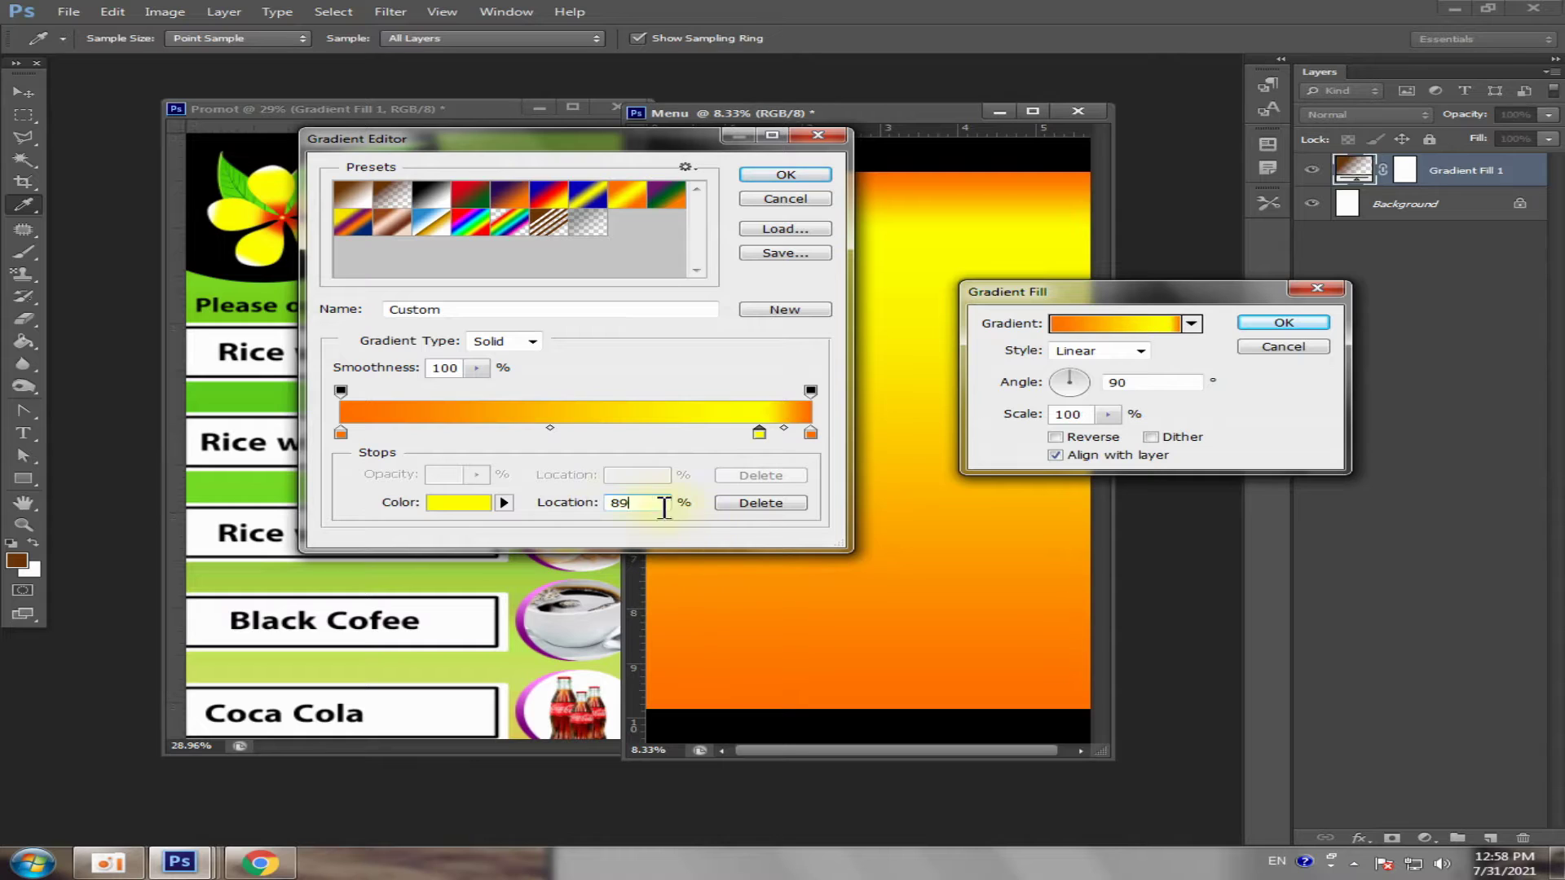
type("99")
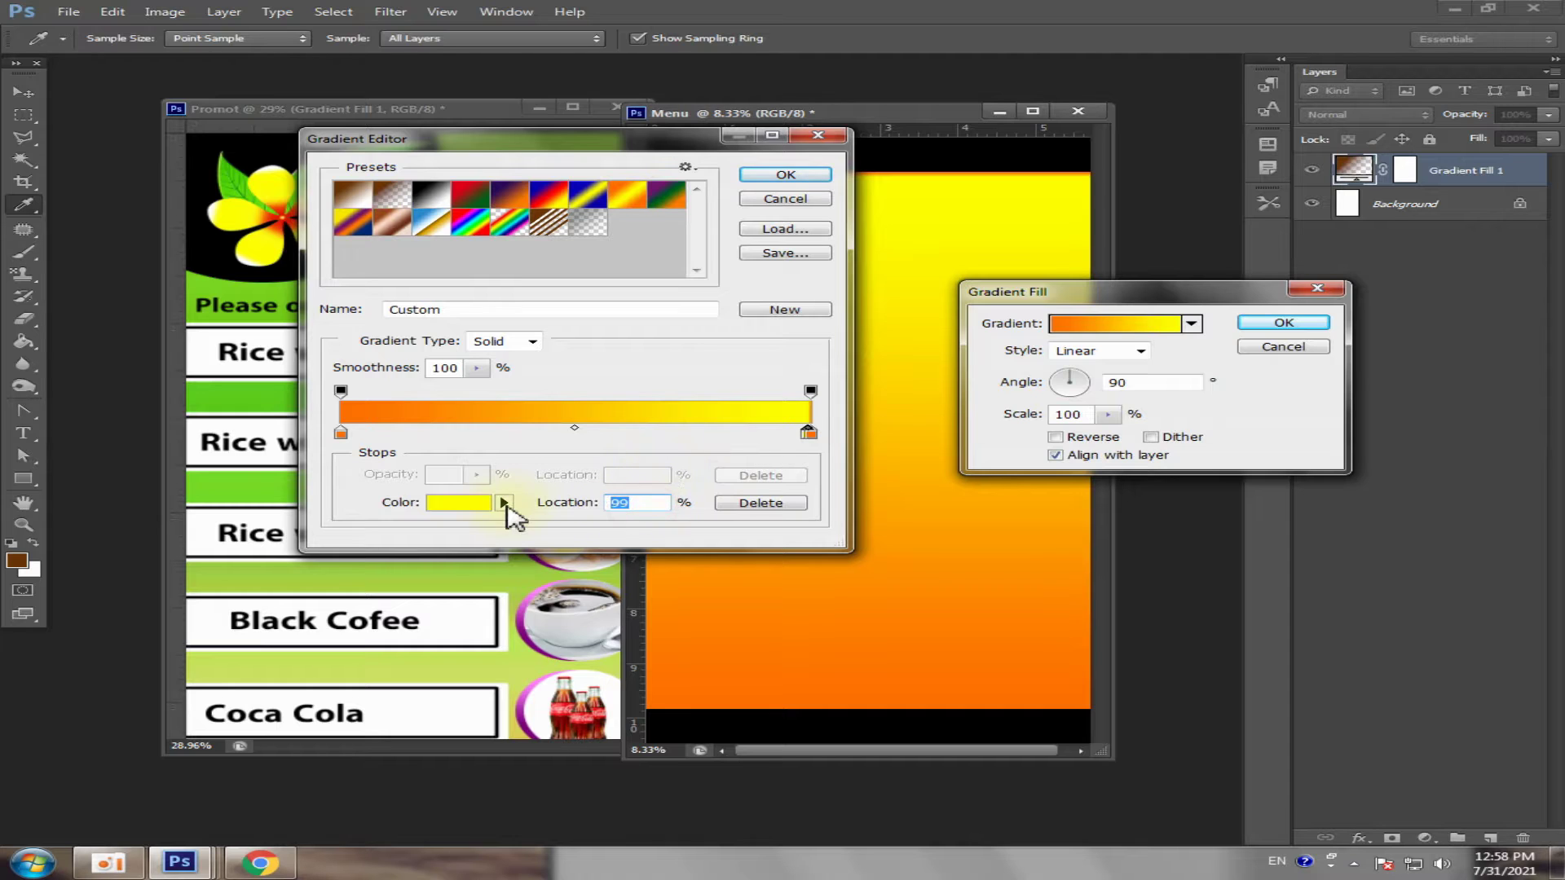
type("34")
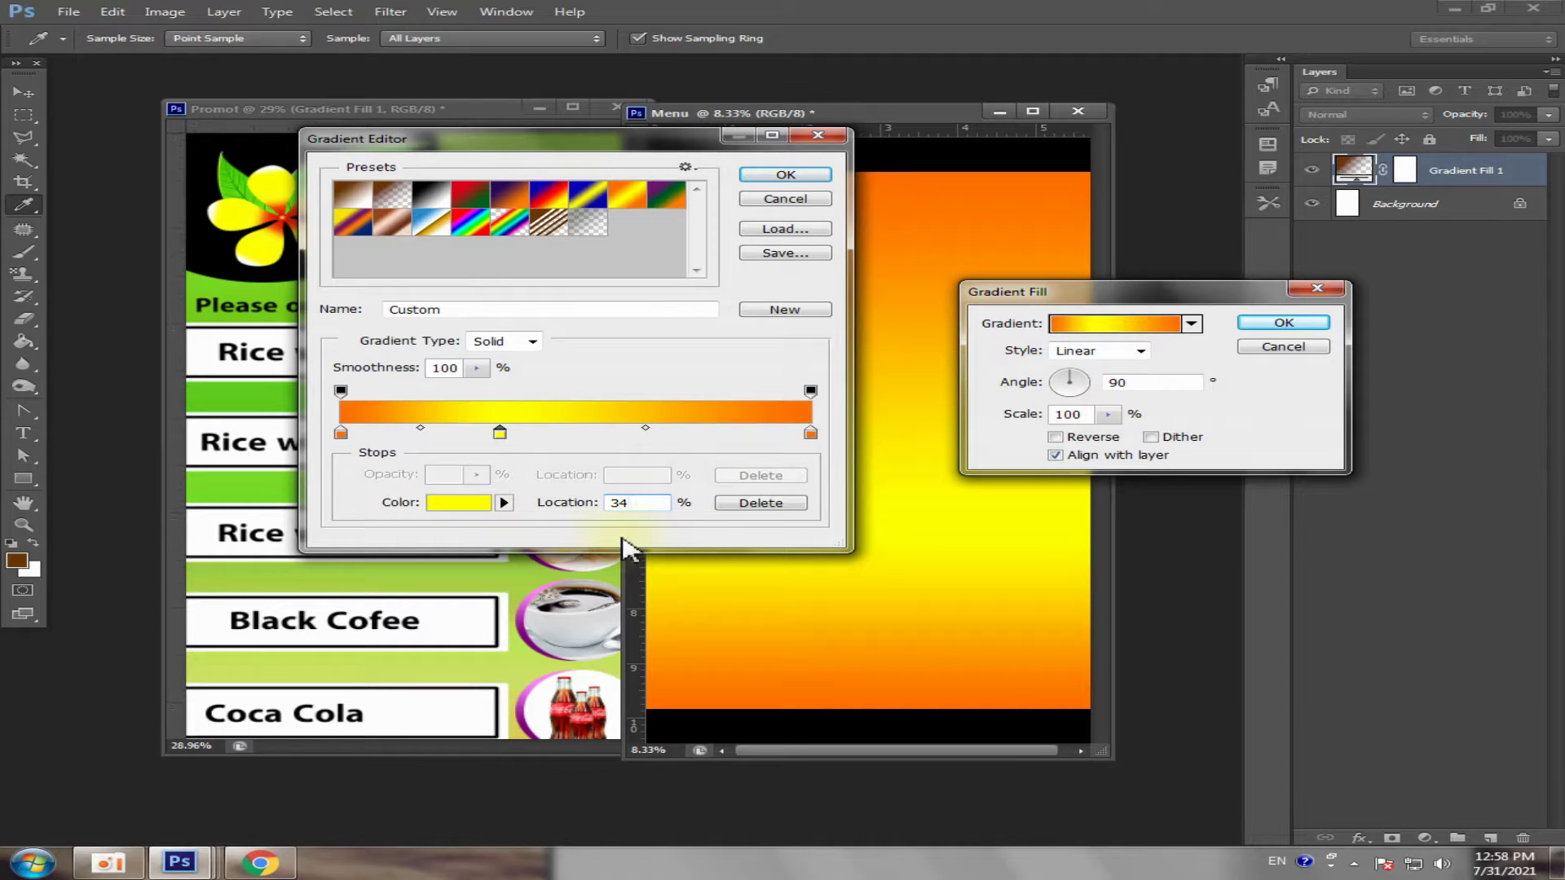
left_click(656, 503)
type("12")
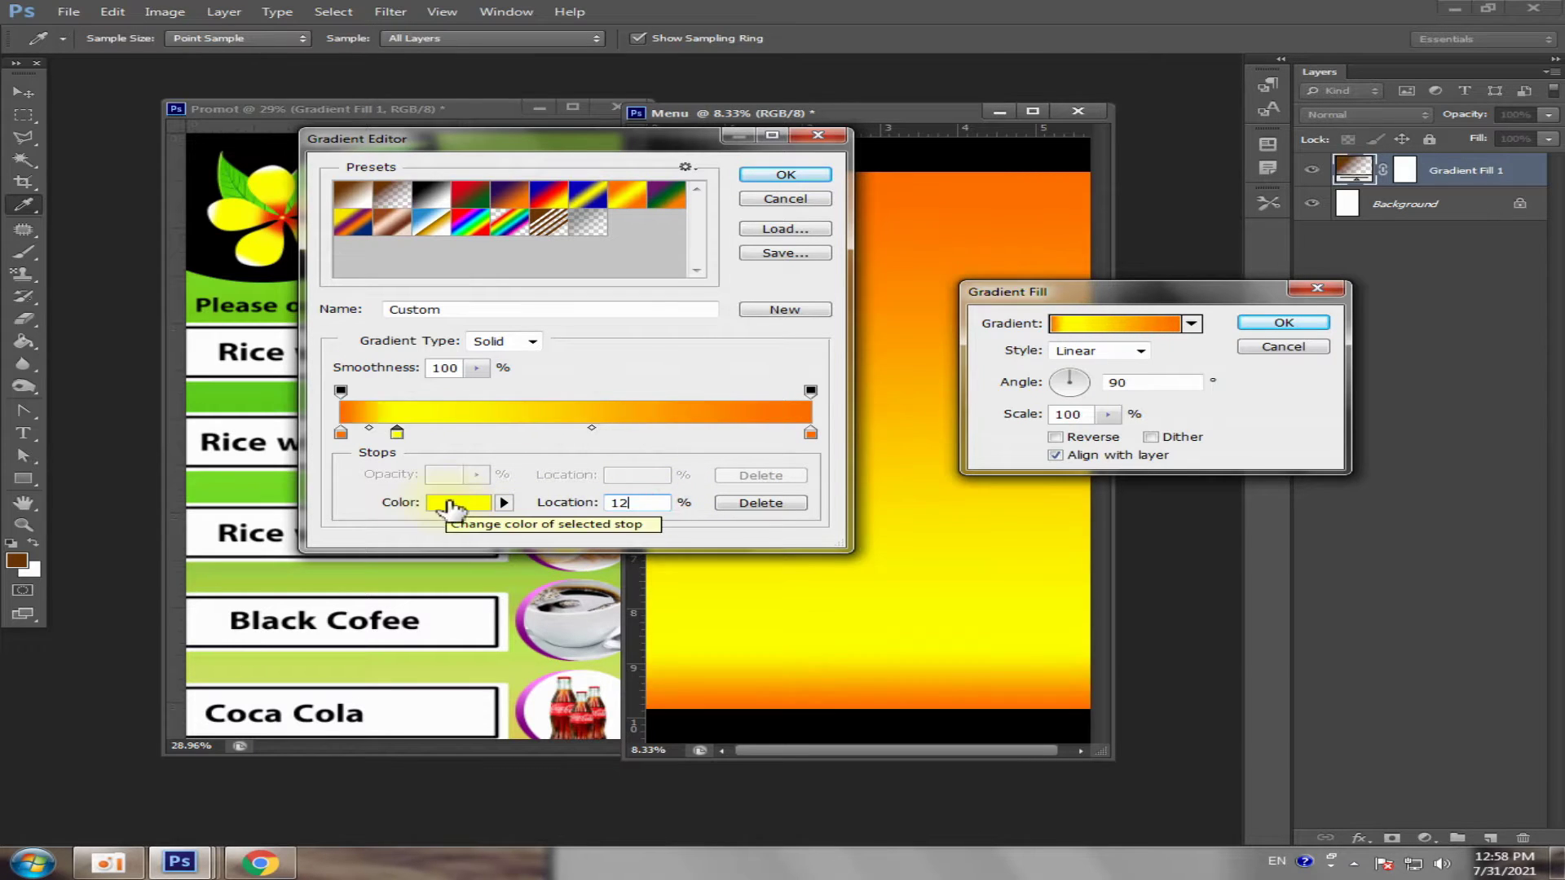
type("6")
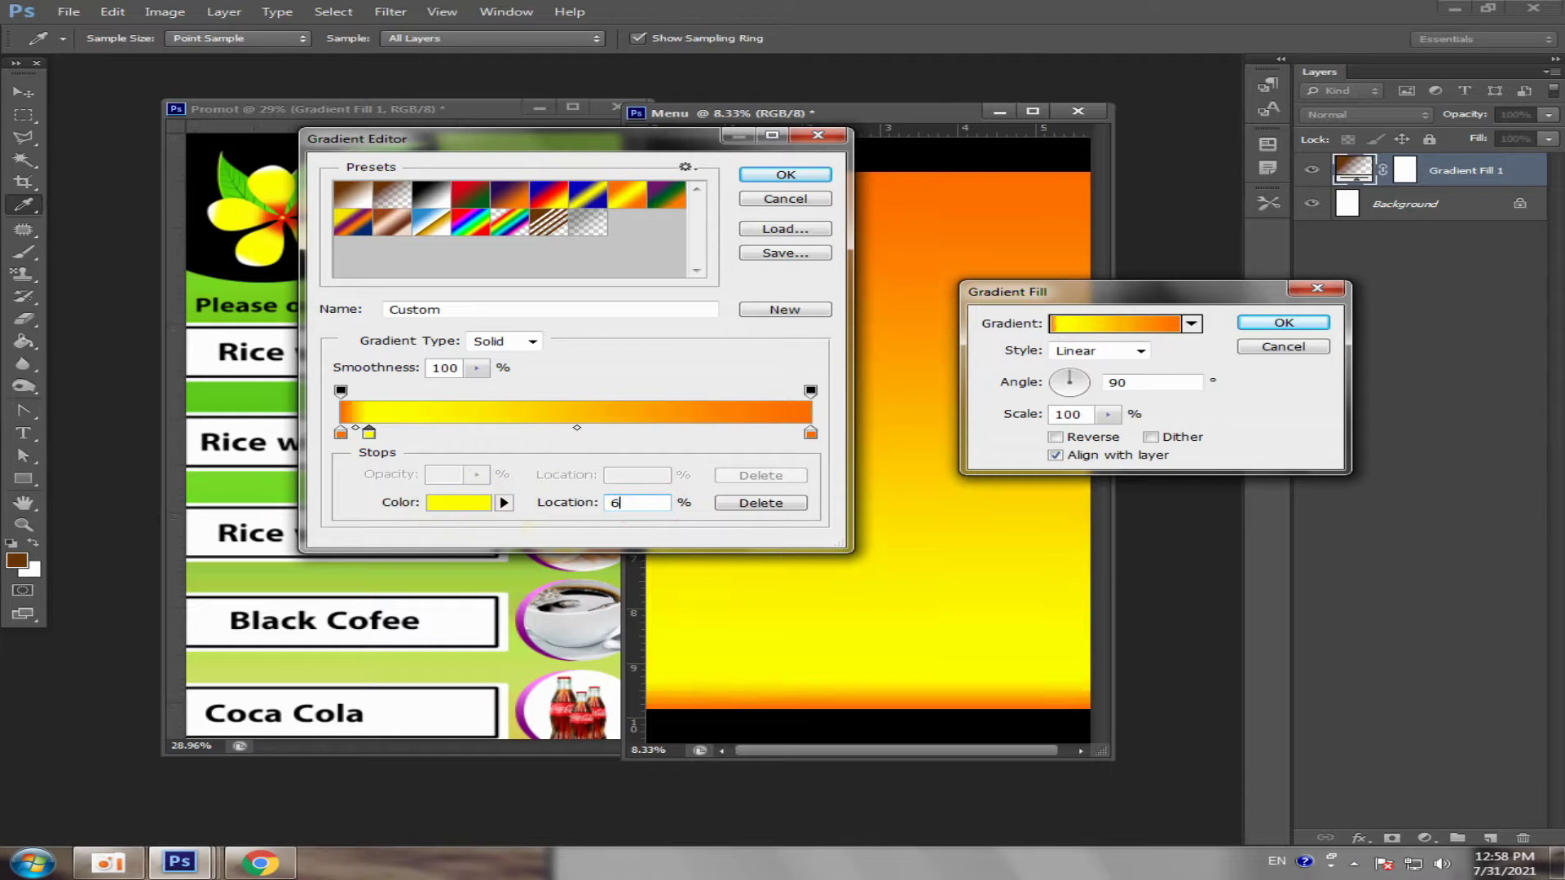
type("5")
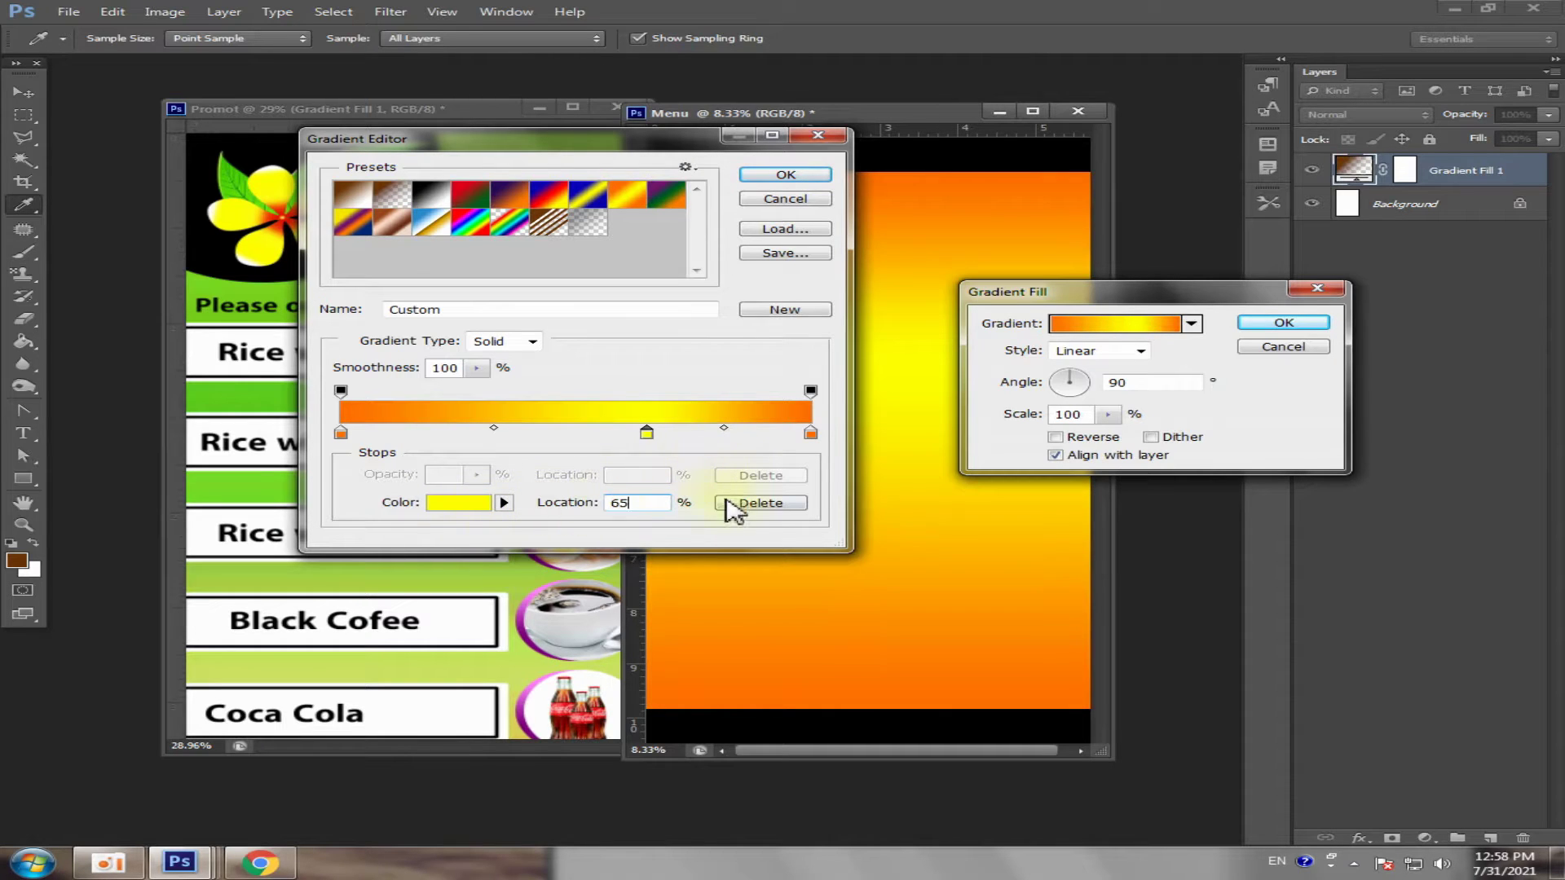
type("75")
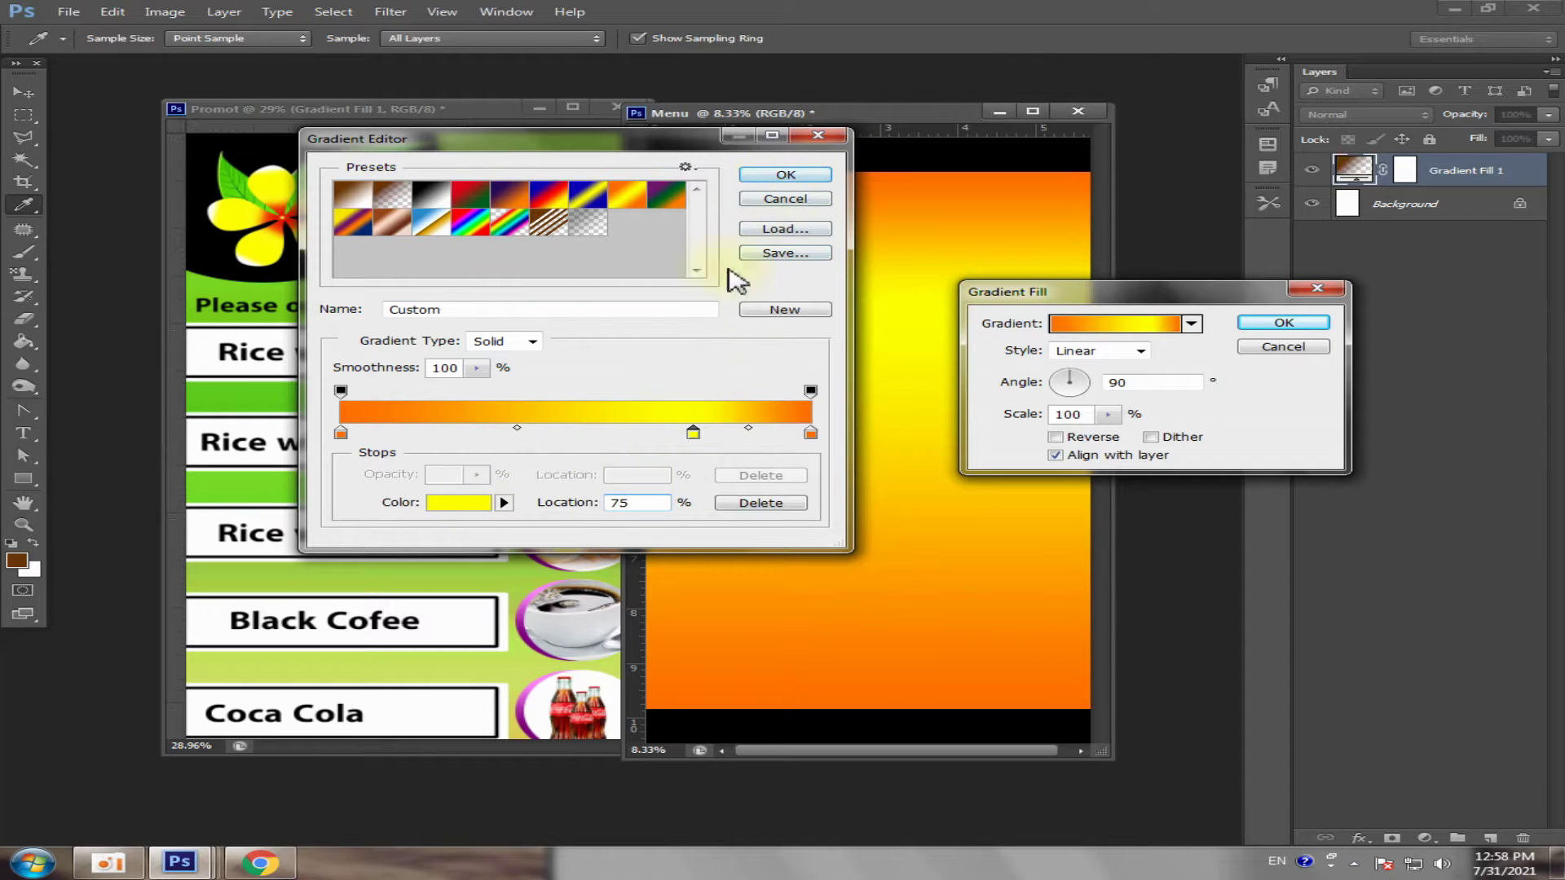
left_click(787, 176)
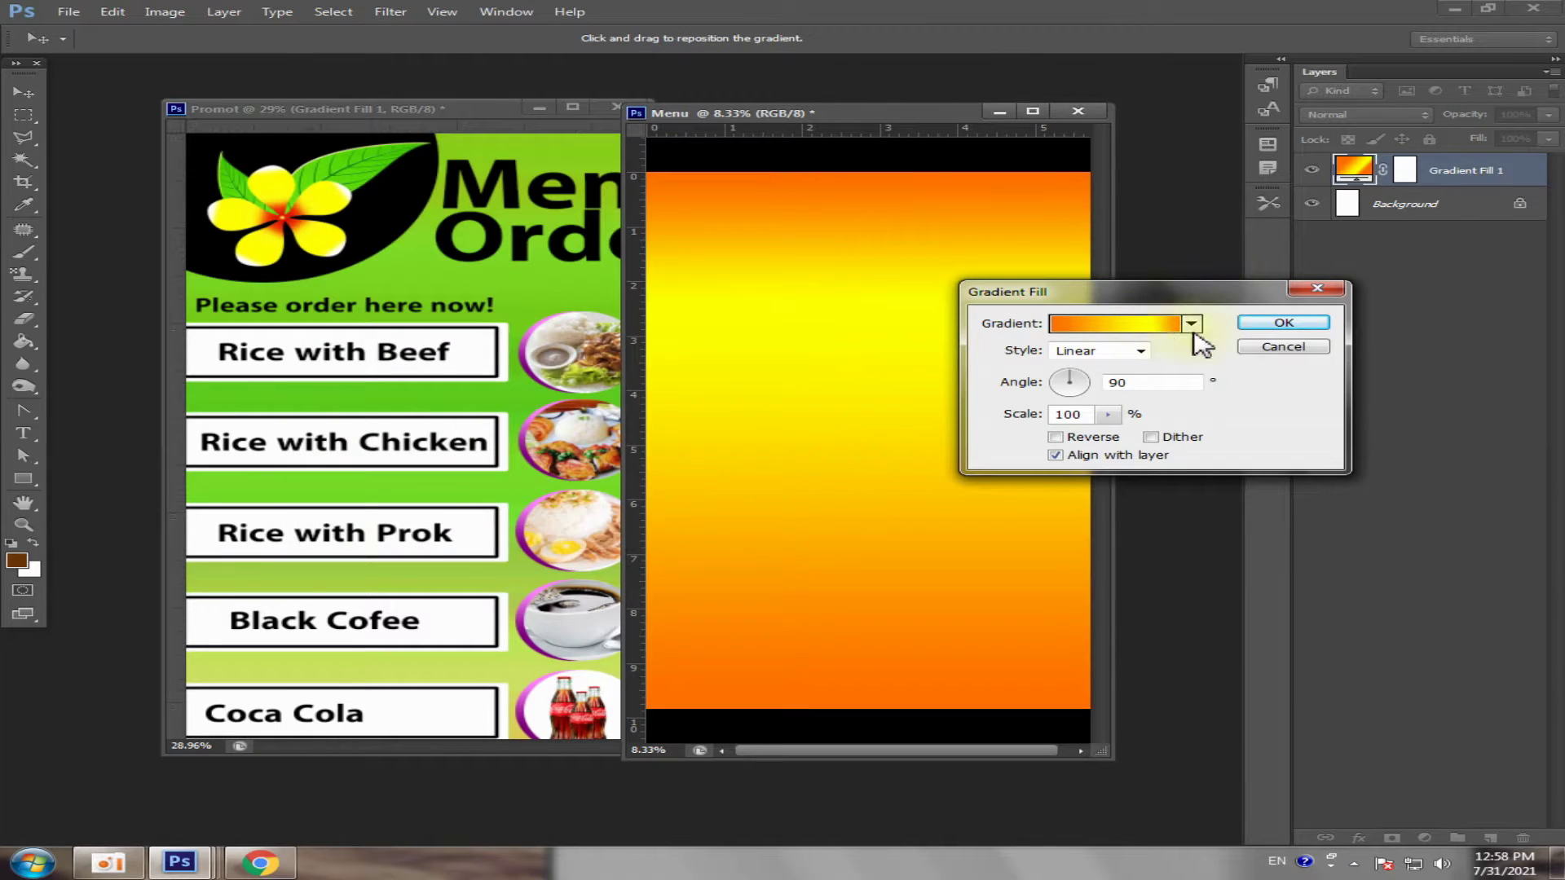
- Try Reflected, Diamond and Radial gradient styles before returning to Linear
mouse_move(1070, 377)
left_mouse_down()
mouse_move(1093, 382)
mouse_move(1053, 379)
mouse_move(1065, 399)
mouse_move(1084, 387)
mouse_move(1069, 377)
left_mouse_up()
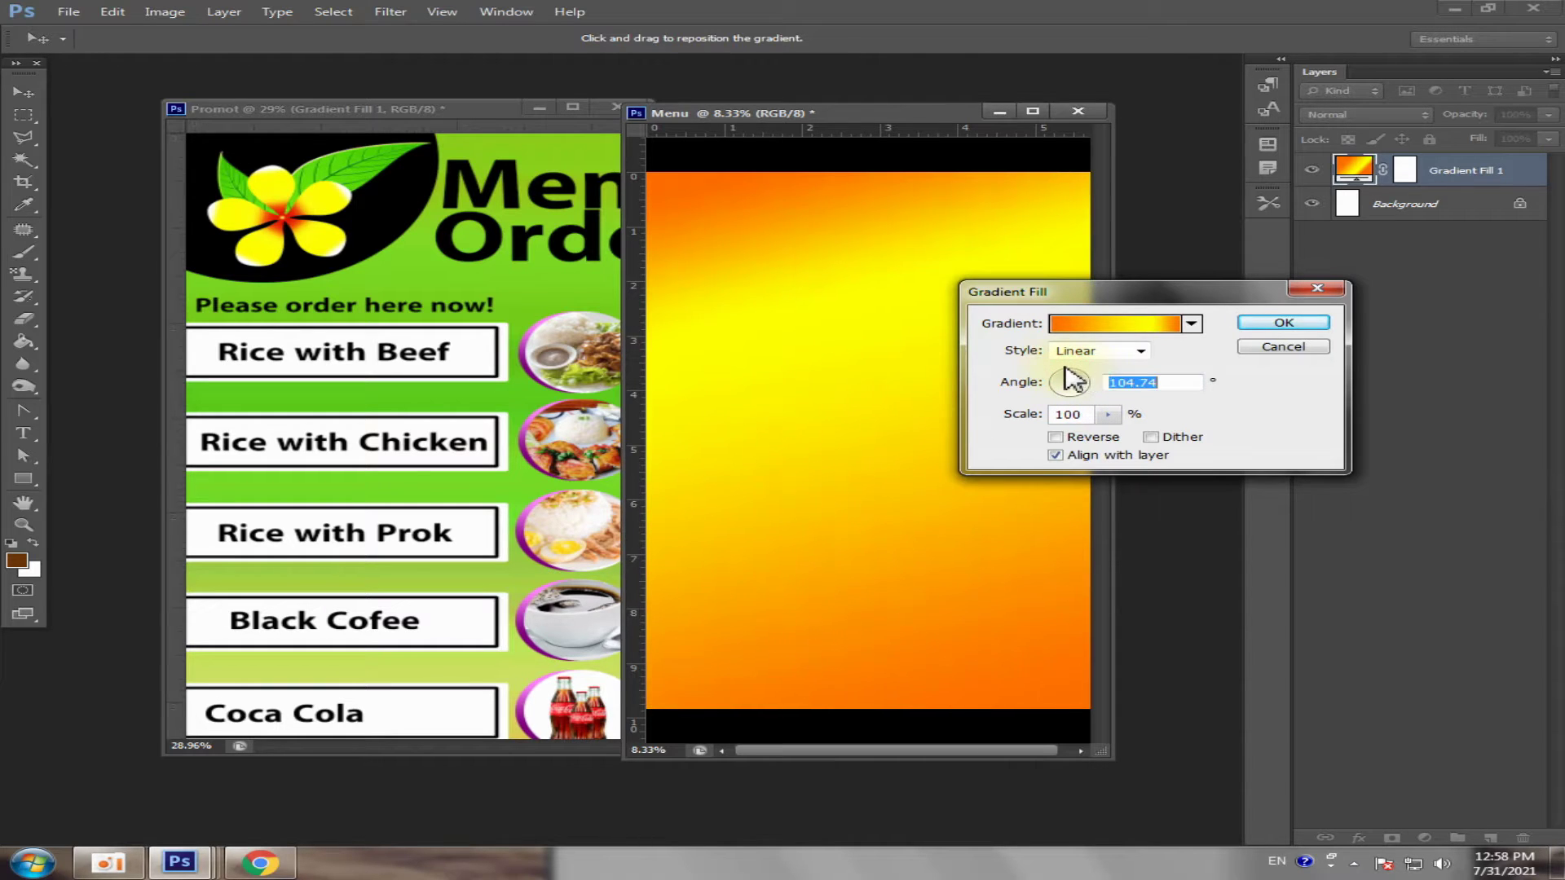
left_click(1192, 324)
left_click(1141, 350)
left_click(1085, 409)
left_click(1139, 351)
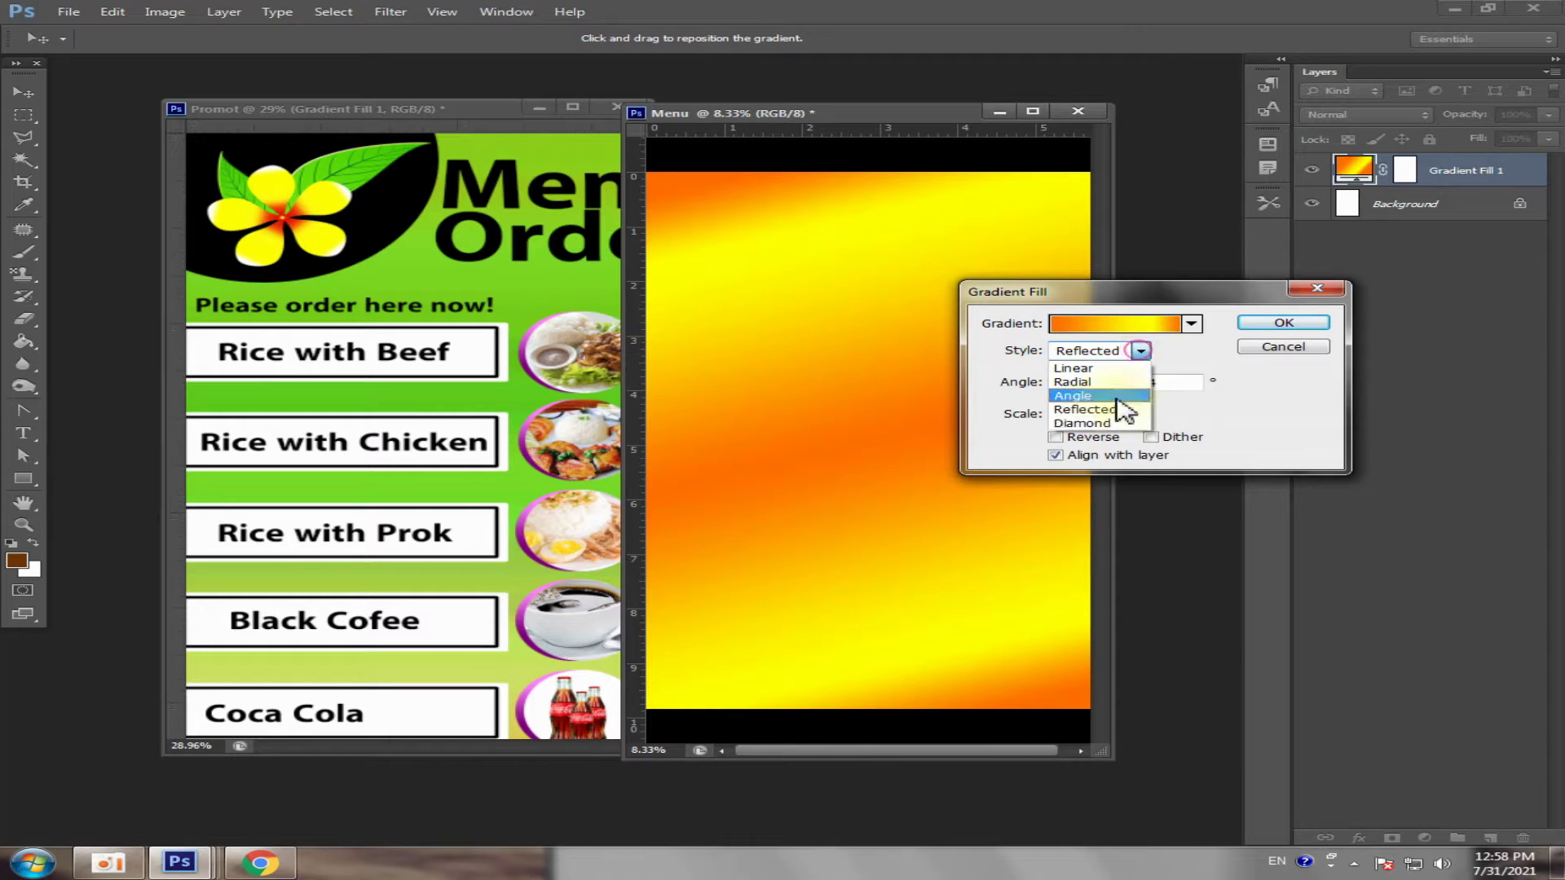
left_click(1084, 423)
left_click(1141, 350)
left_click(1073, 382)
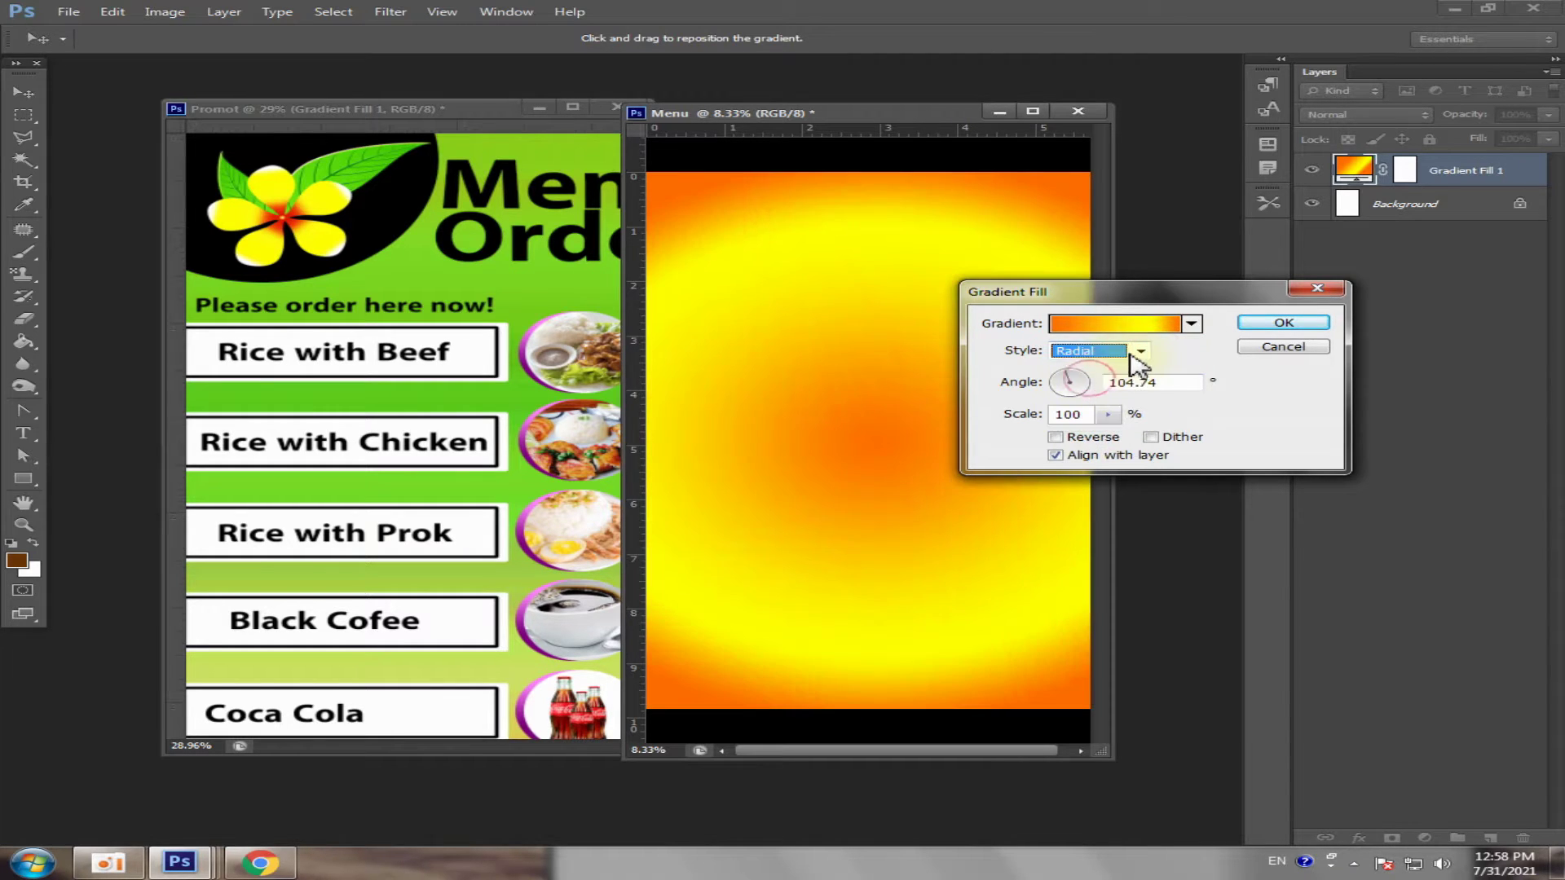
left_click(1140, 351)
left_click(1076, 367)
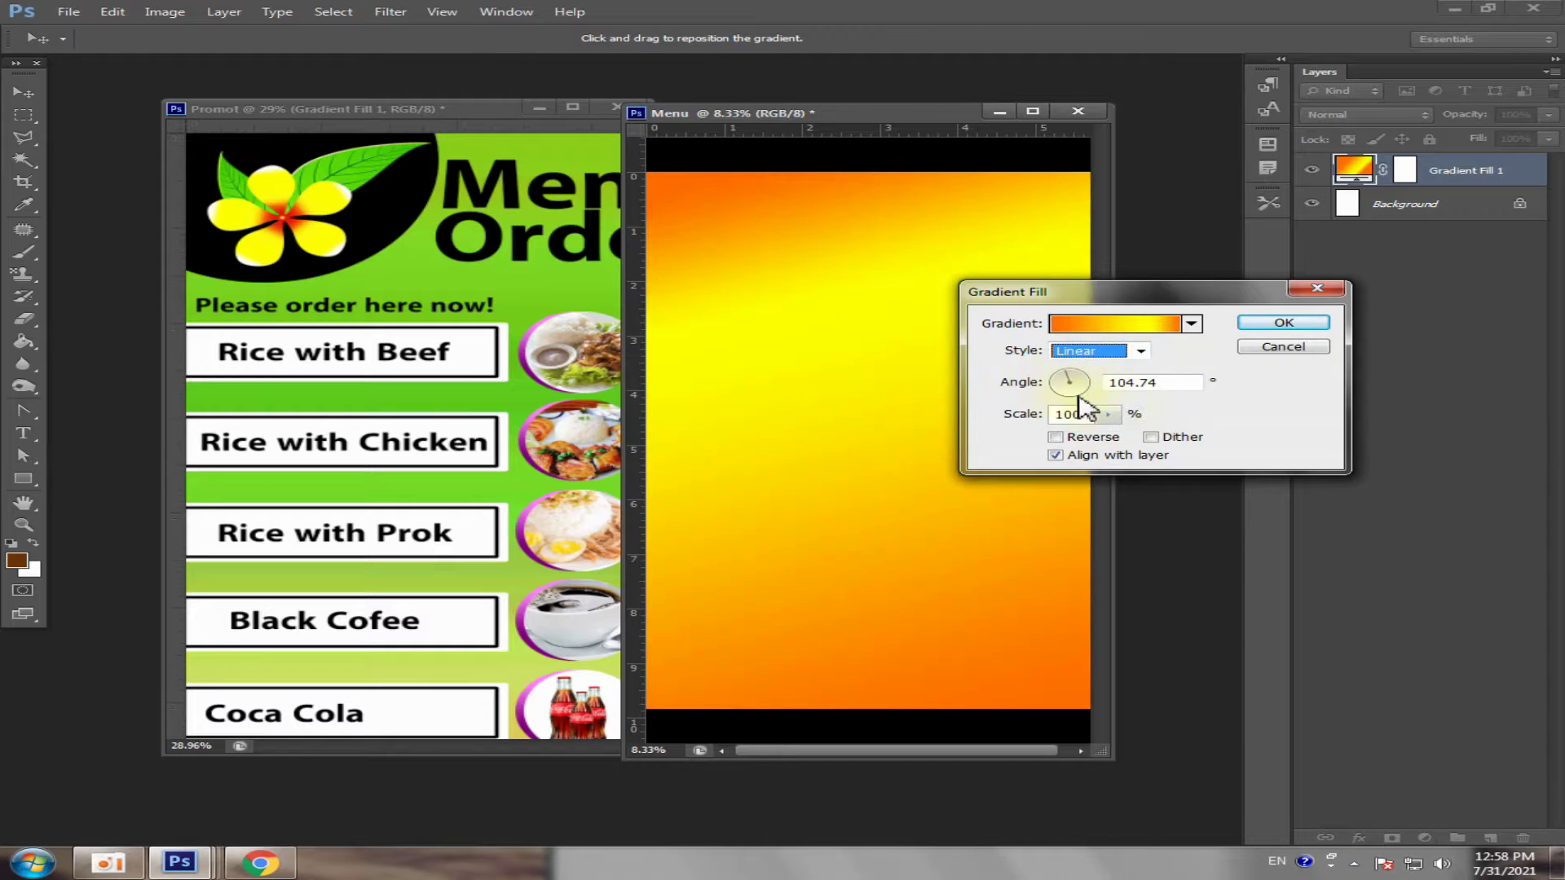
- Set the gradient angle to 100° and scale to 209%, then apply the fill
mouse_move(1067, 377)
left_mouse_down()
mouse_move(1068, 393)
mouse_move(1052, 384)
left_mouse_up()
type("11")
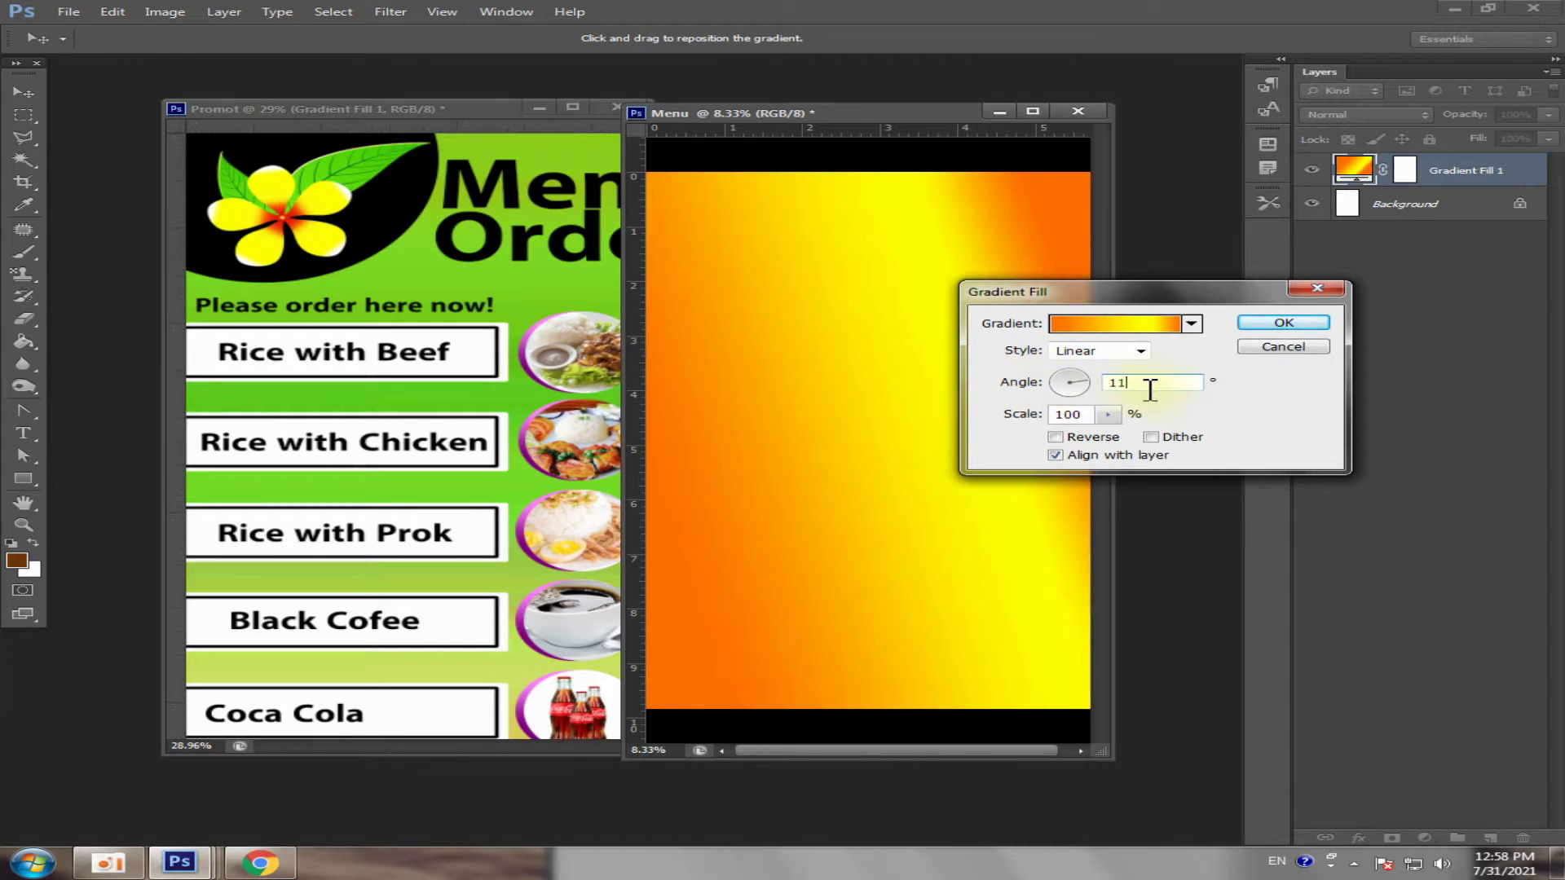
key("BackSpace")
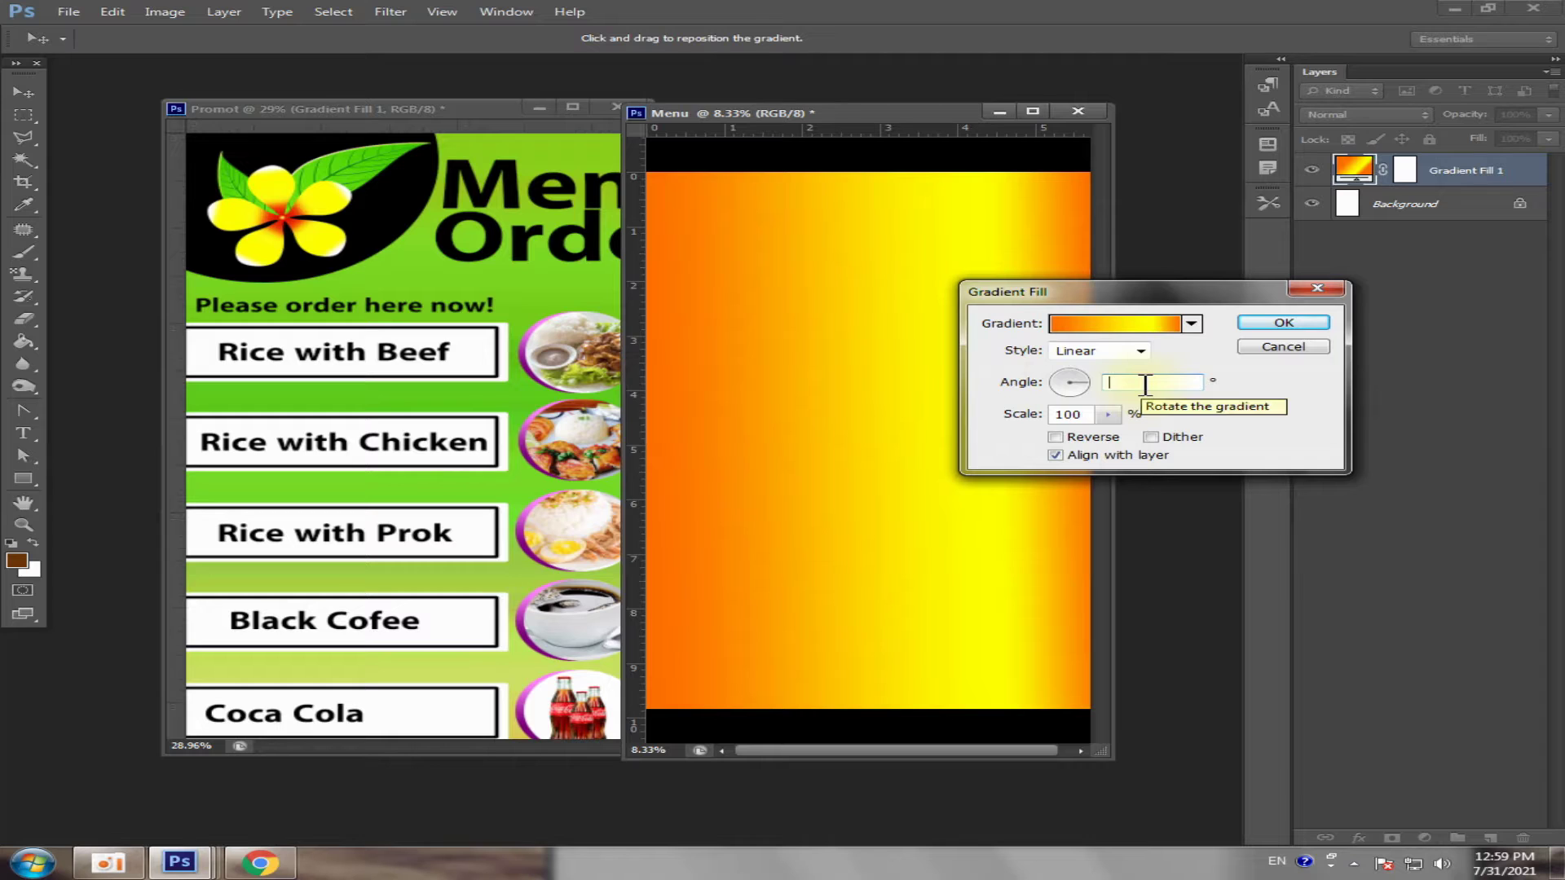
type("99")
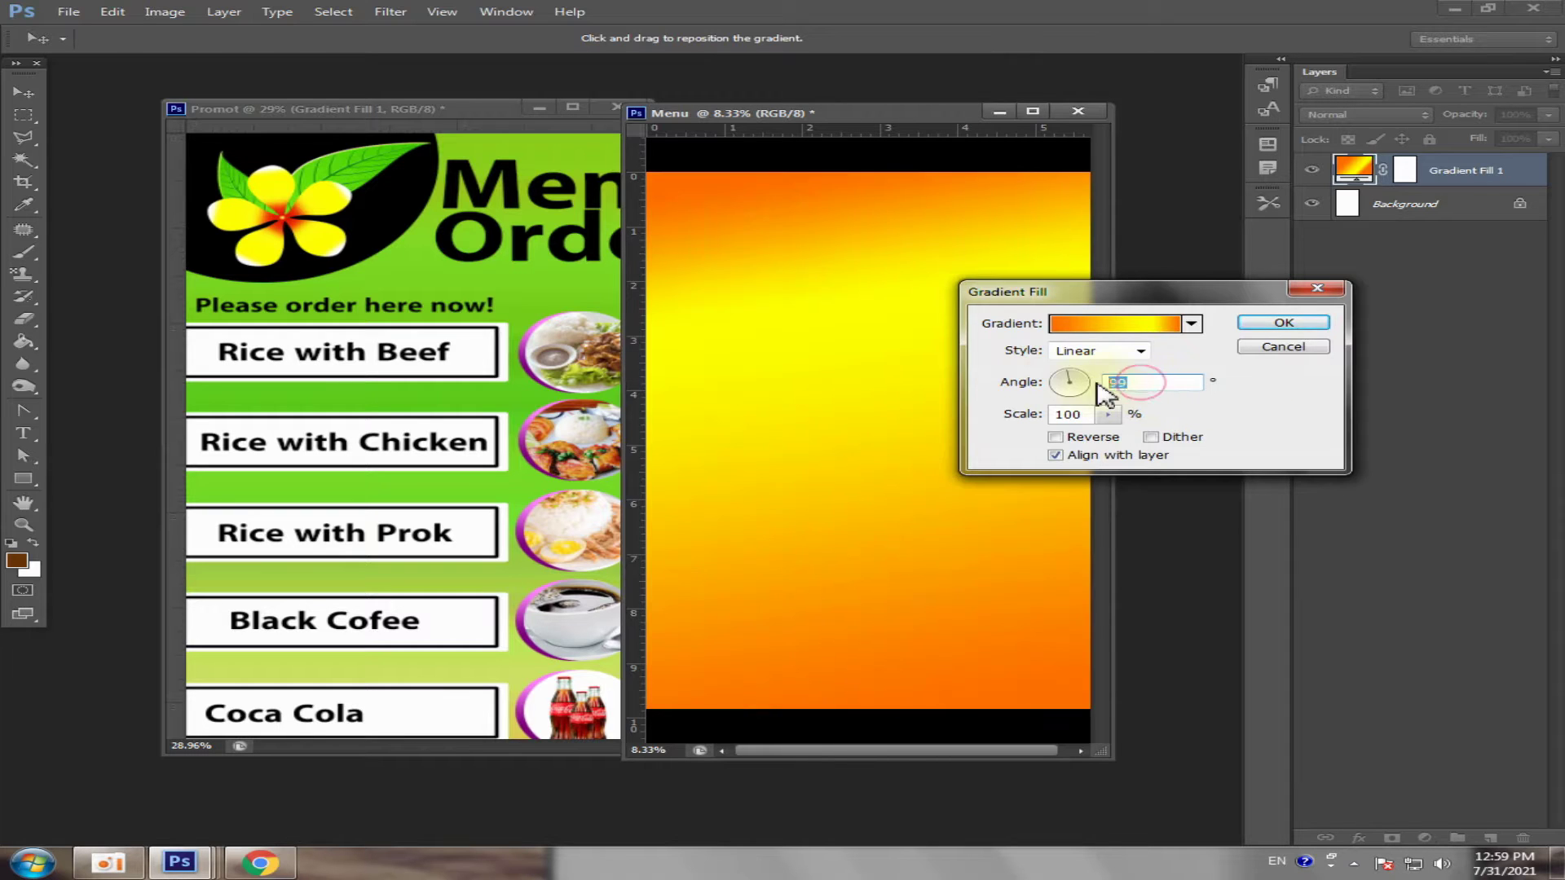
type("100")
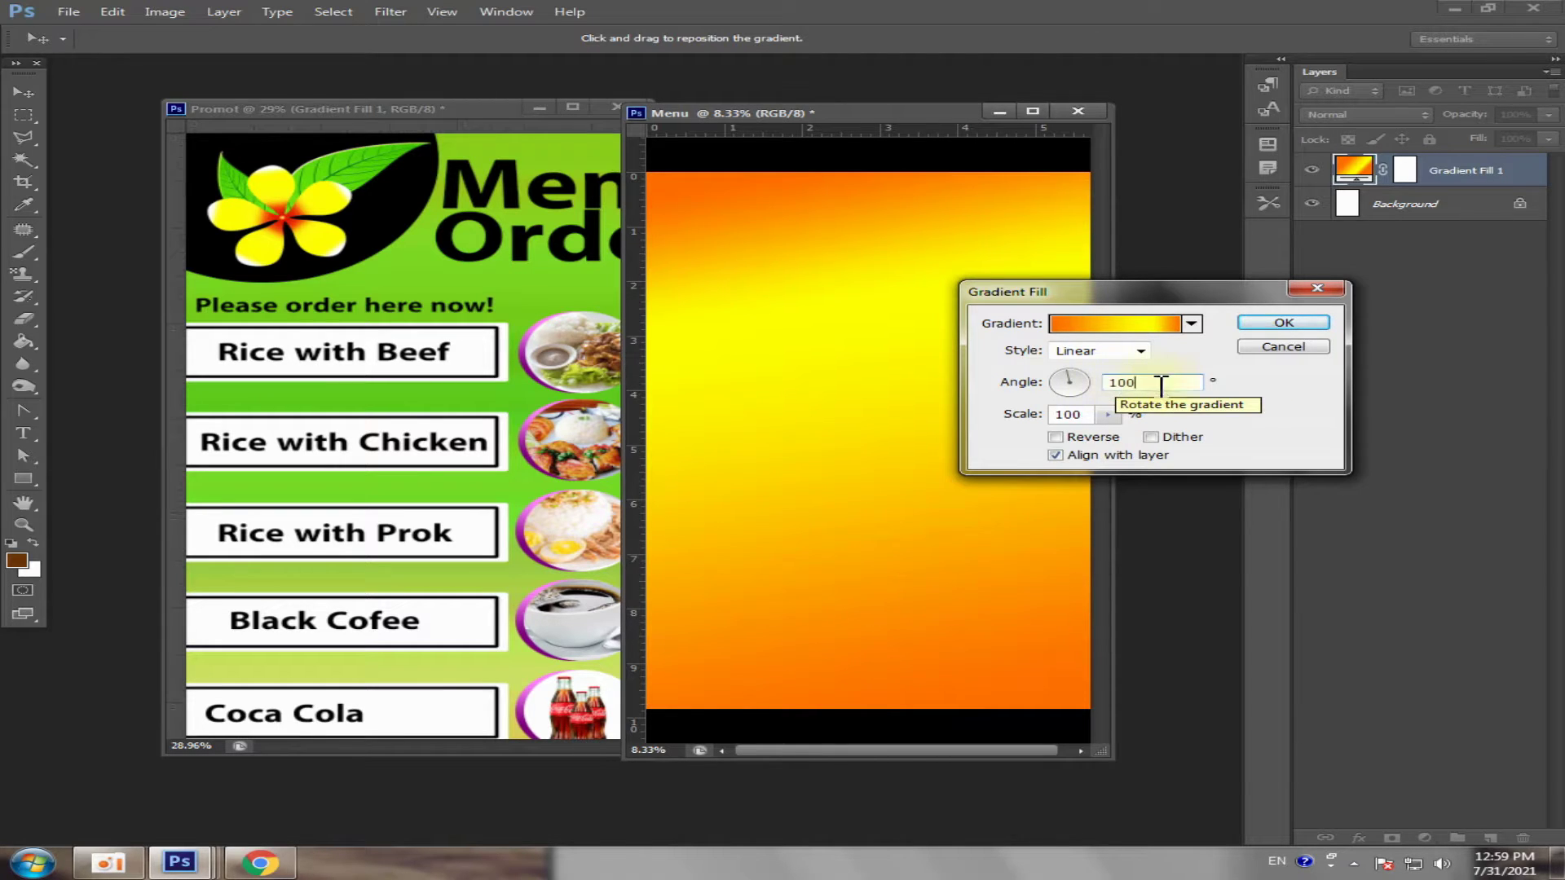
left_click(1108, 415)
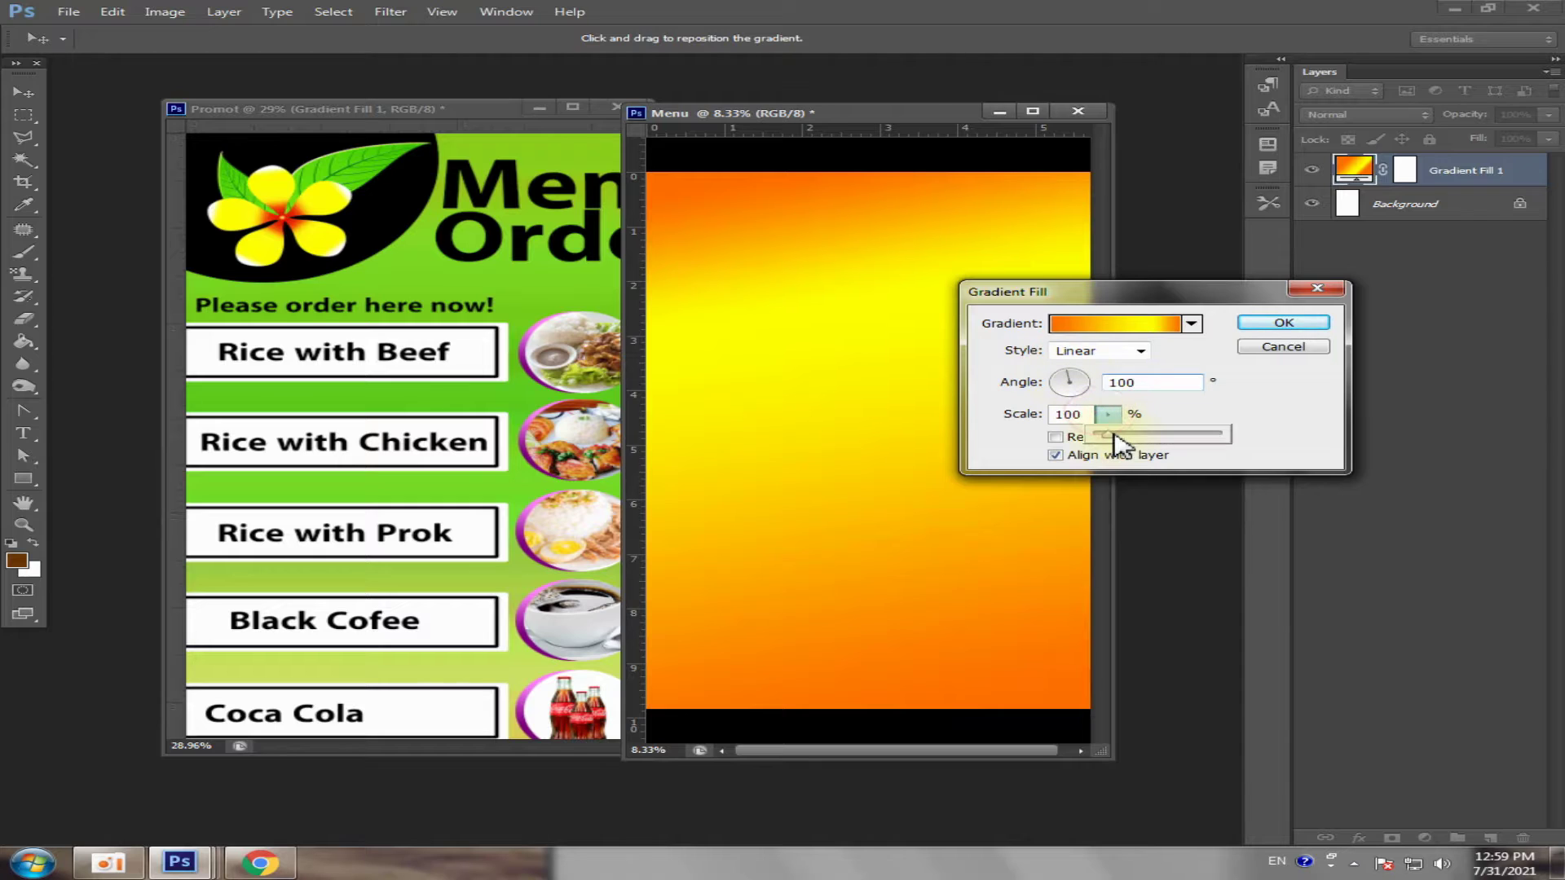
mouse_move(1112, 435)
left_mouse_down()
mouse_move(1179, 435)
mouse_move(1123, 441)
left_mouse_up()
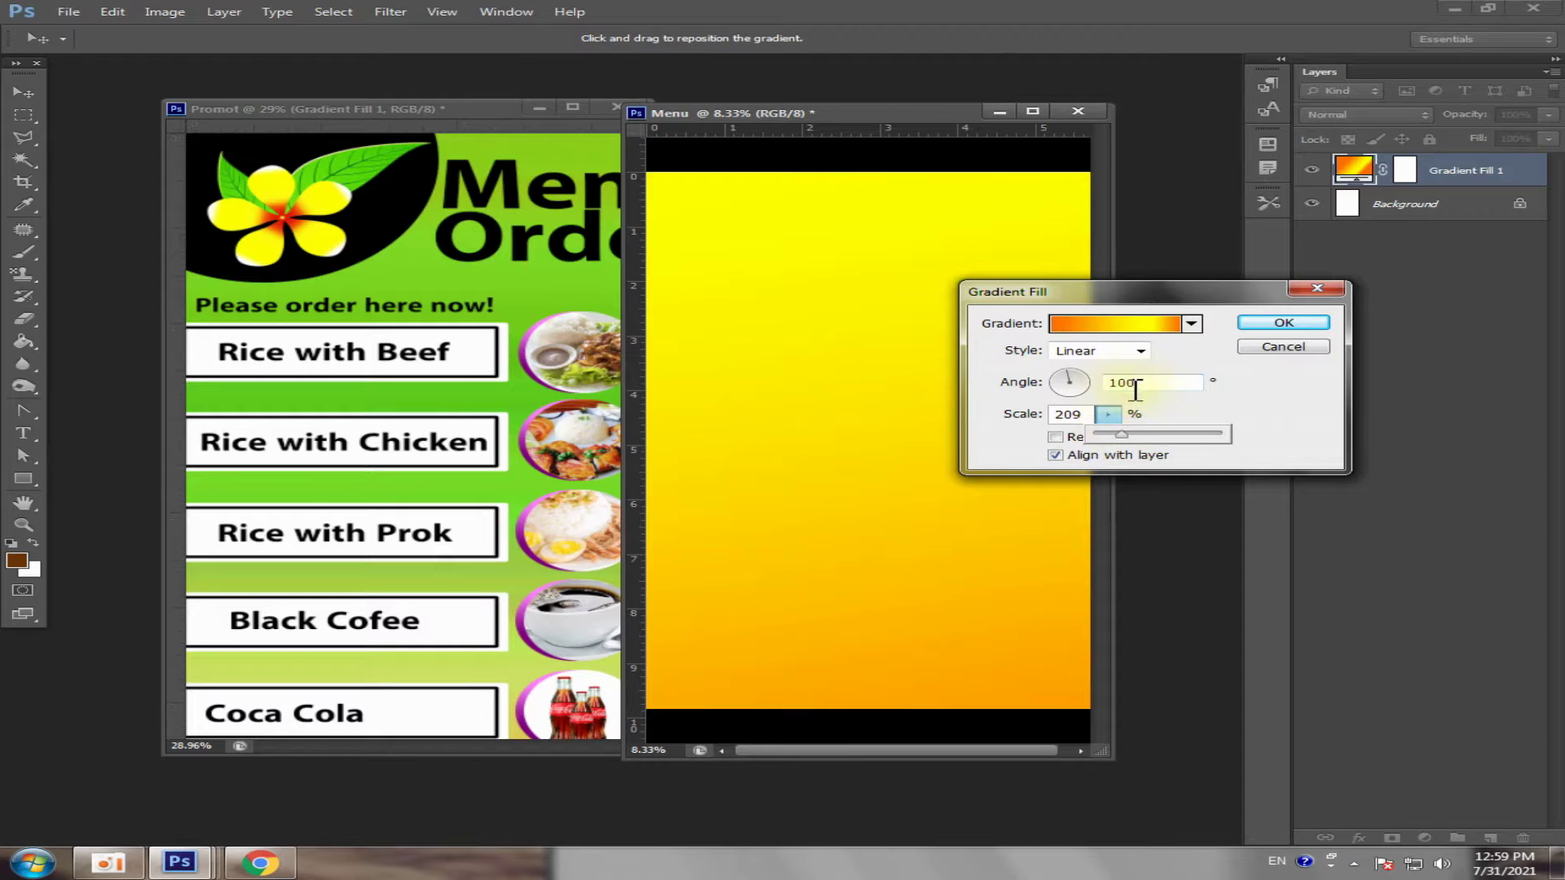
left_click(1284, 323)
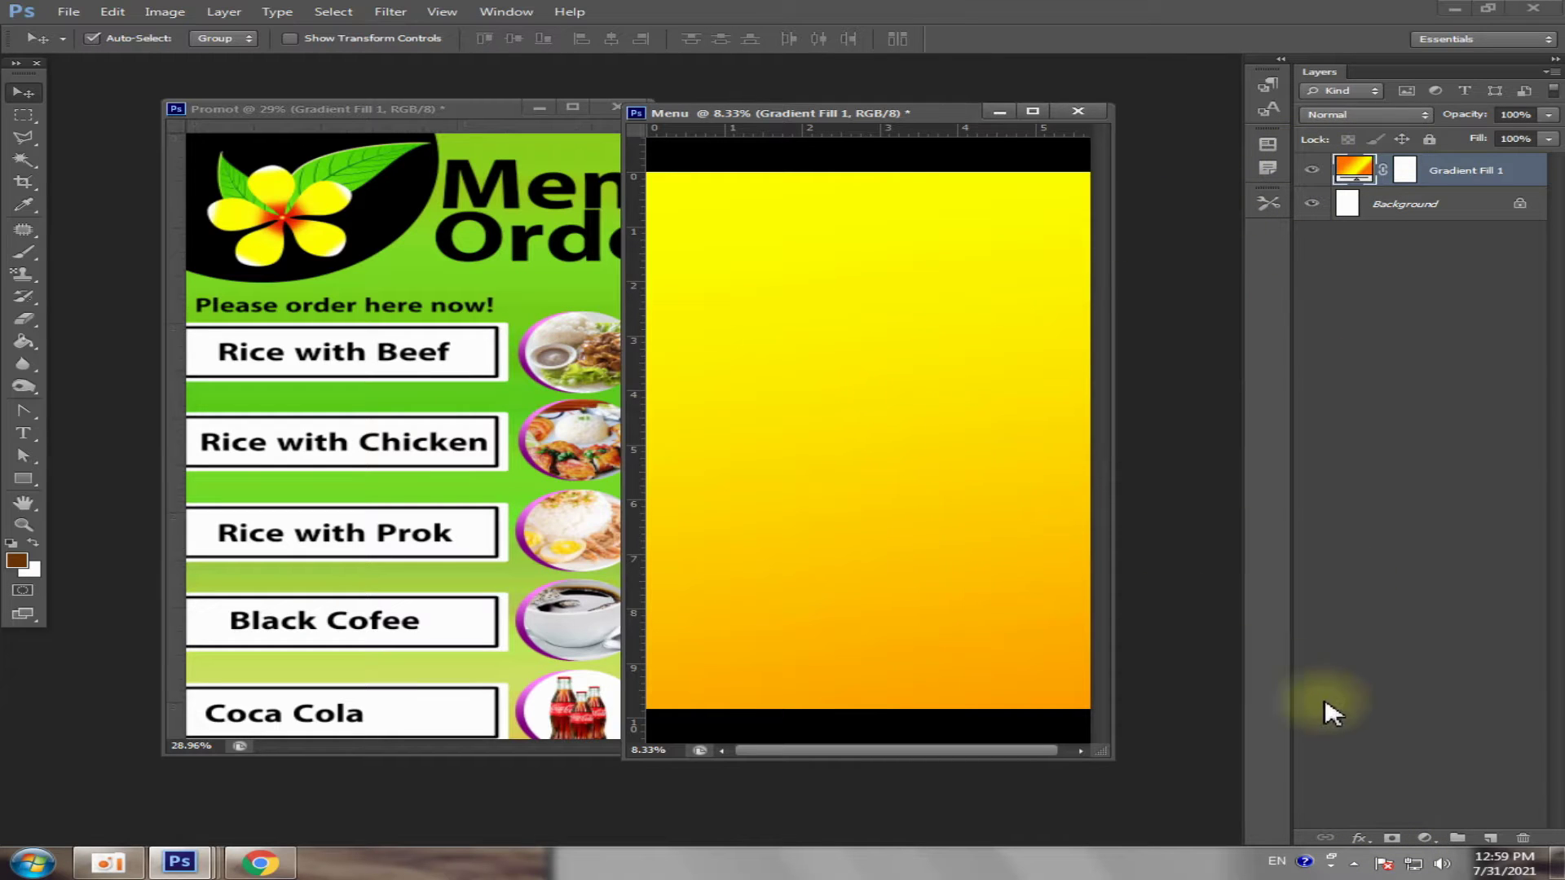
- Add a Gradient Overlay effect to the Gradient Fill layer
left_click(228, 15)
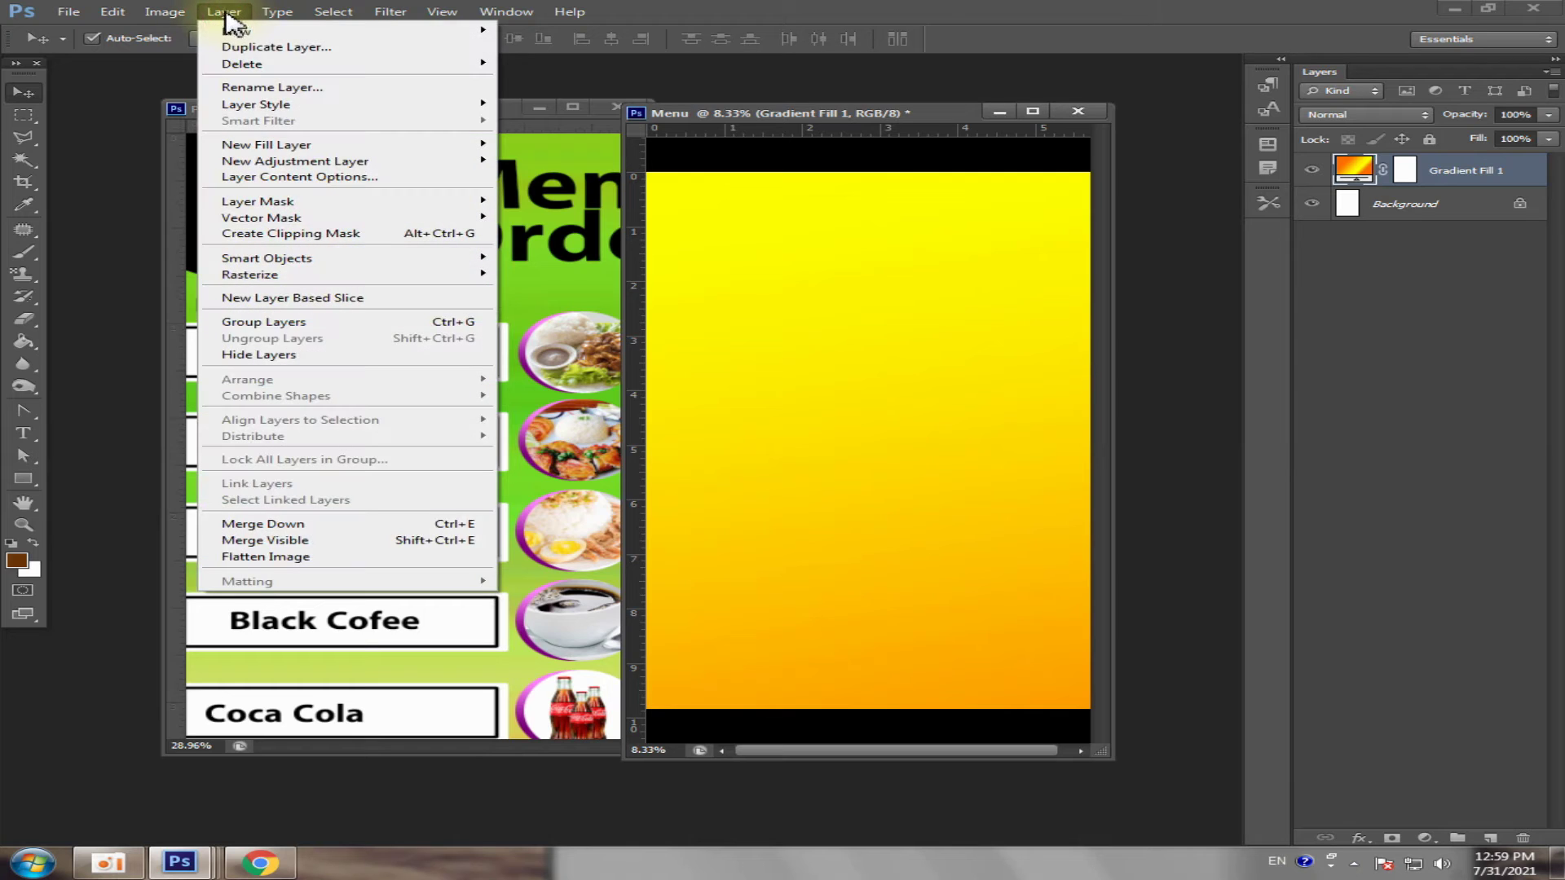
mouse_move(256, 104)
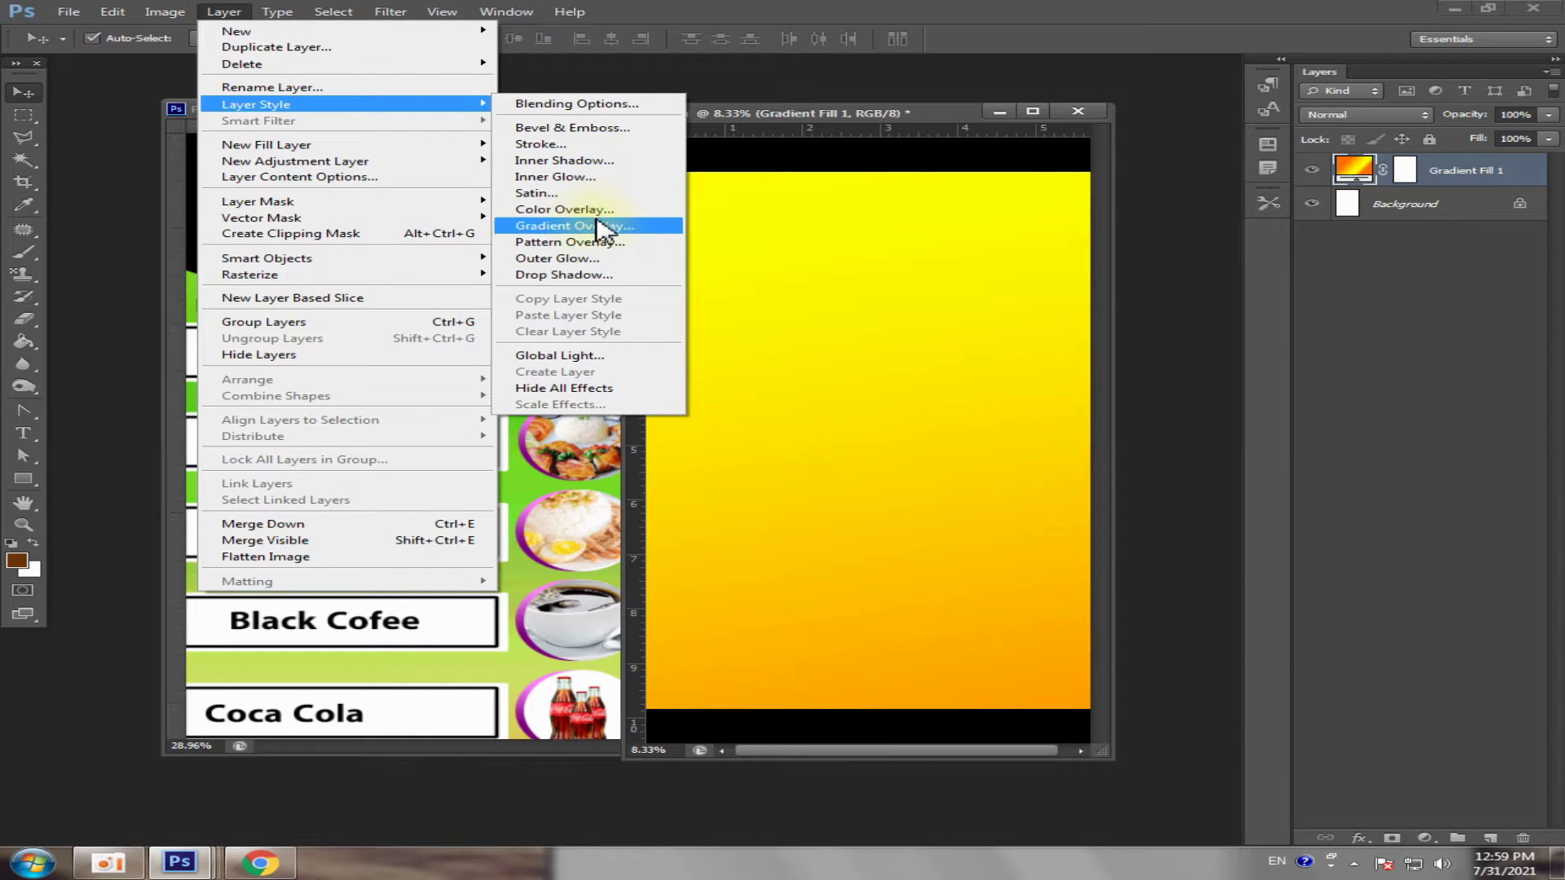
left_click(607, 227)
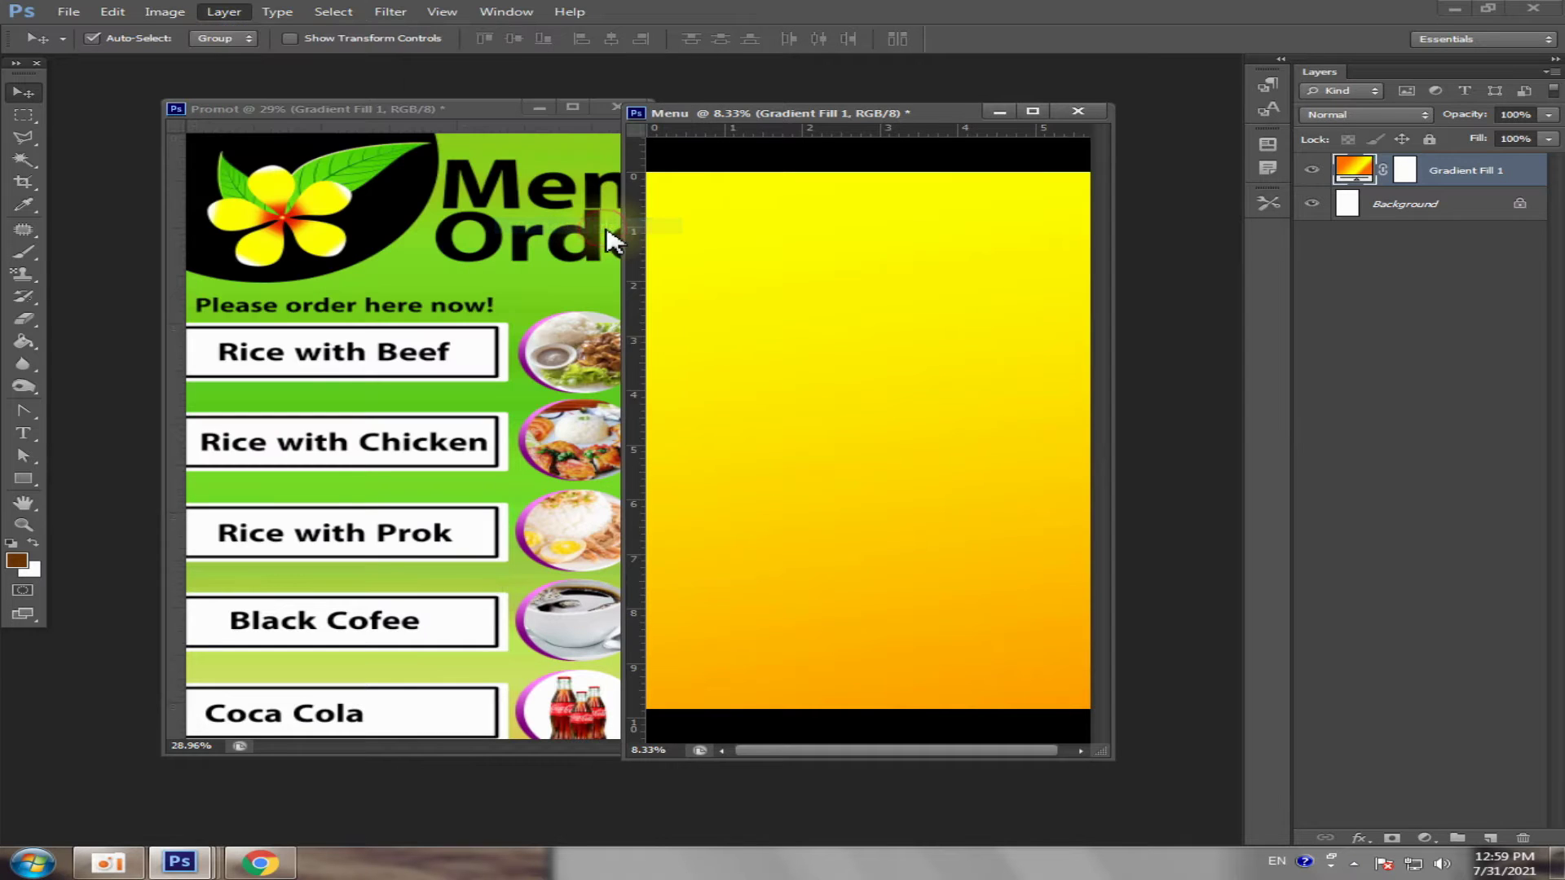
mouse_move(861, 346)
left_mouse_down()
mouse_move(1205, 397)
mouse_move(594, 205)
mouse_move(633, 127)
left_mouse_up()
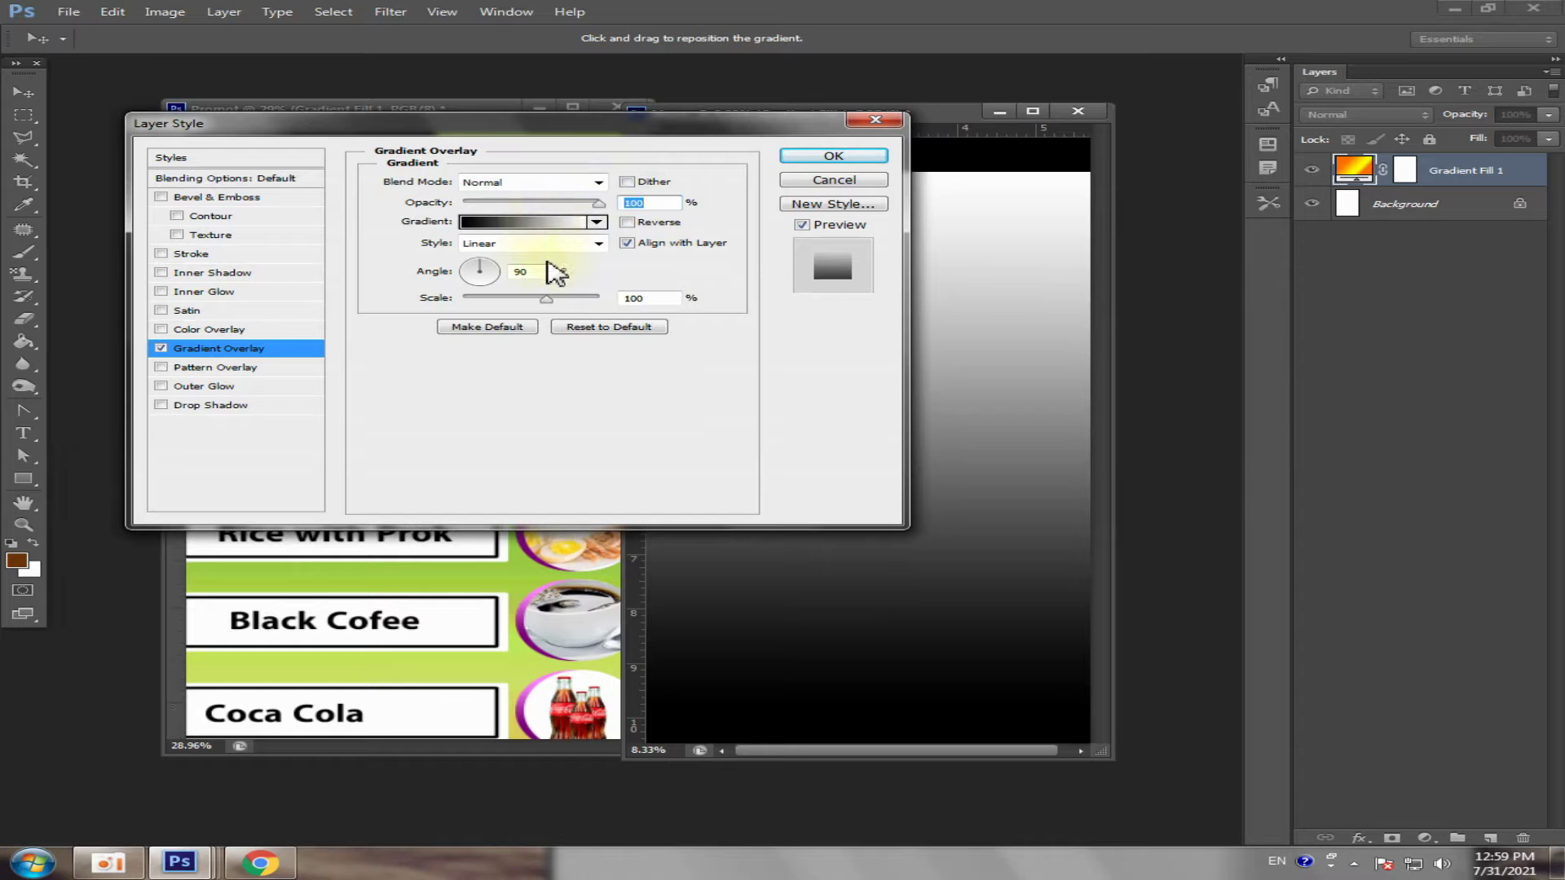
- Try a Noise gradient with reduced roughness, then cancel it
left_click(563, 222)
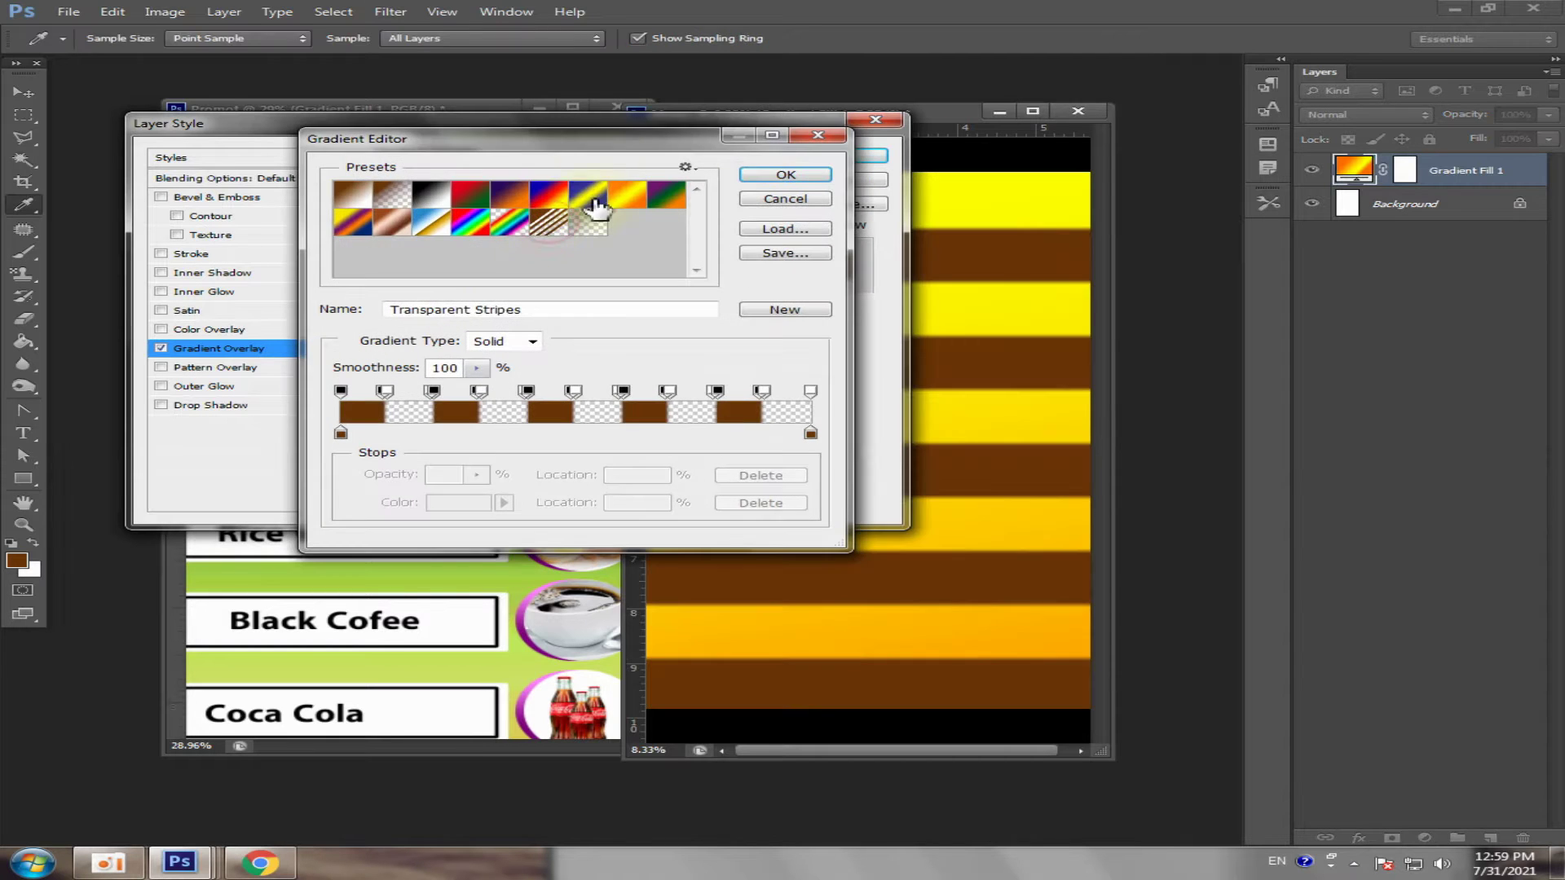
mouse_move(597, 174)
left_mouse_down()
mouse_move(601, 408)
mouse_move(747, 306)
mouse_move(677, 303)
left_mouse_up()
left_click(613, 493)
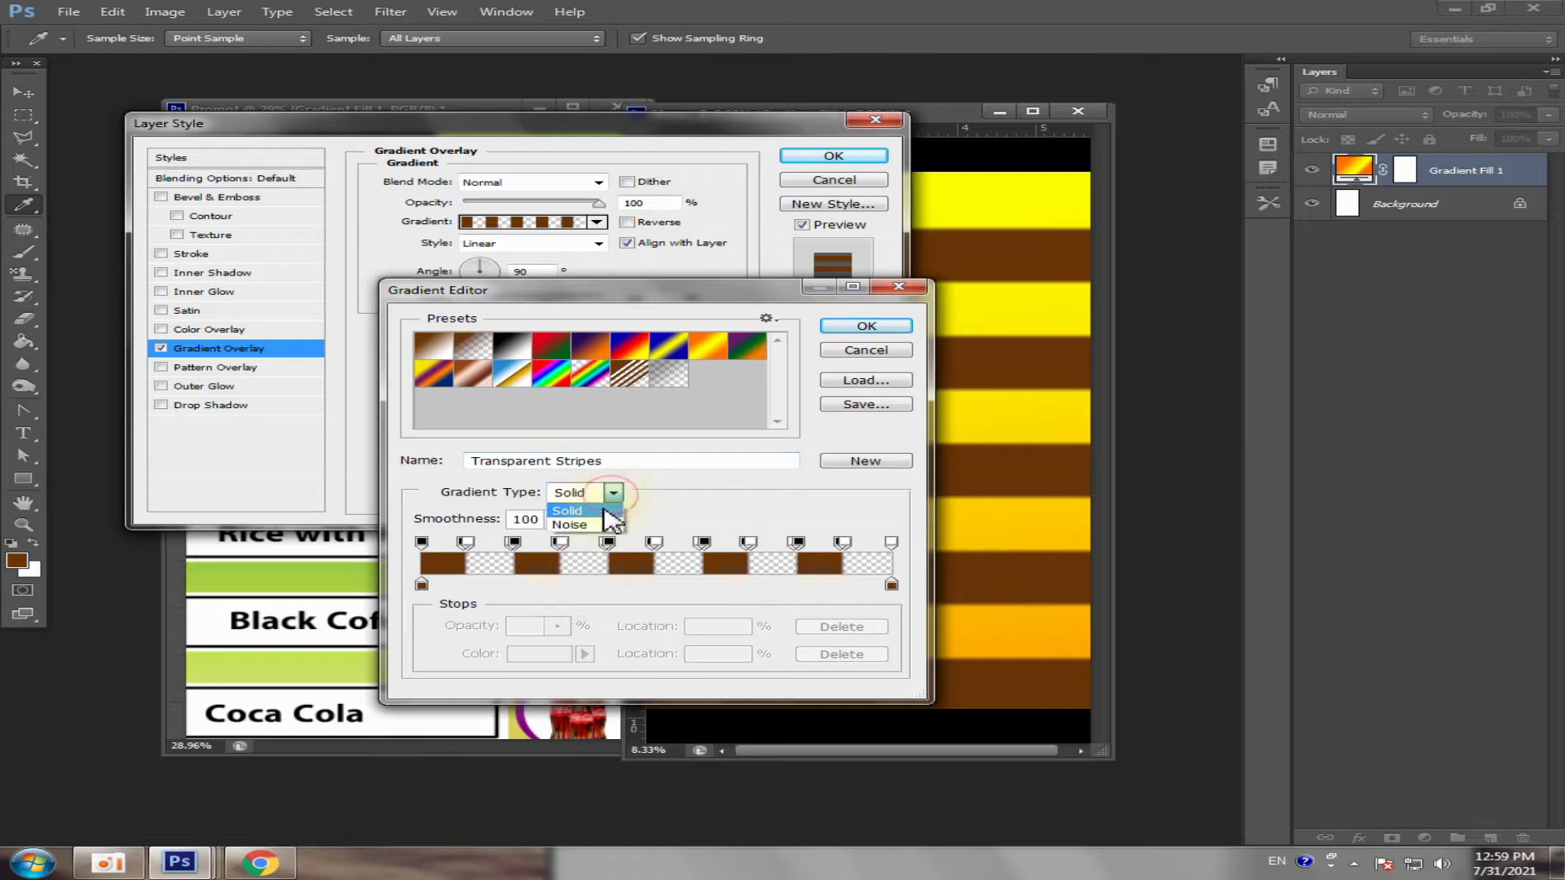
left_click(571, 524)
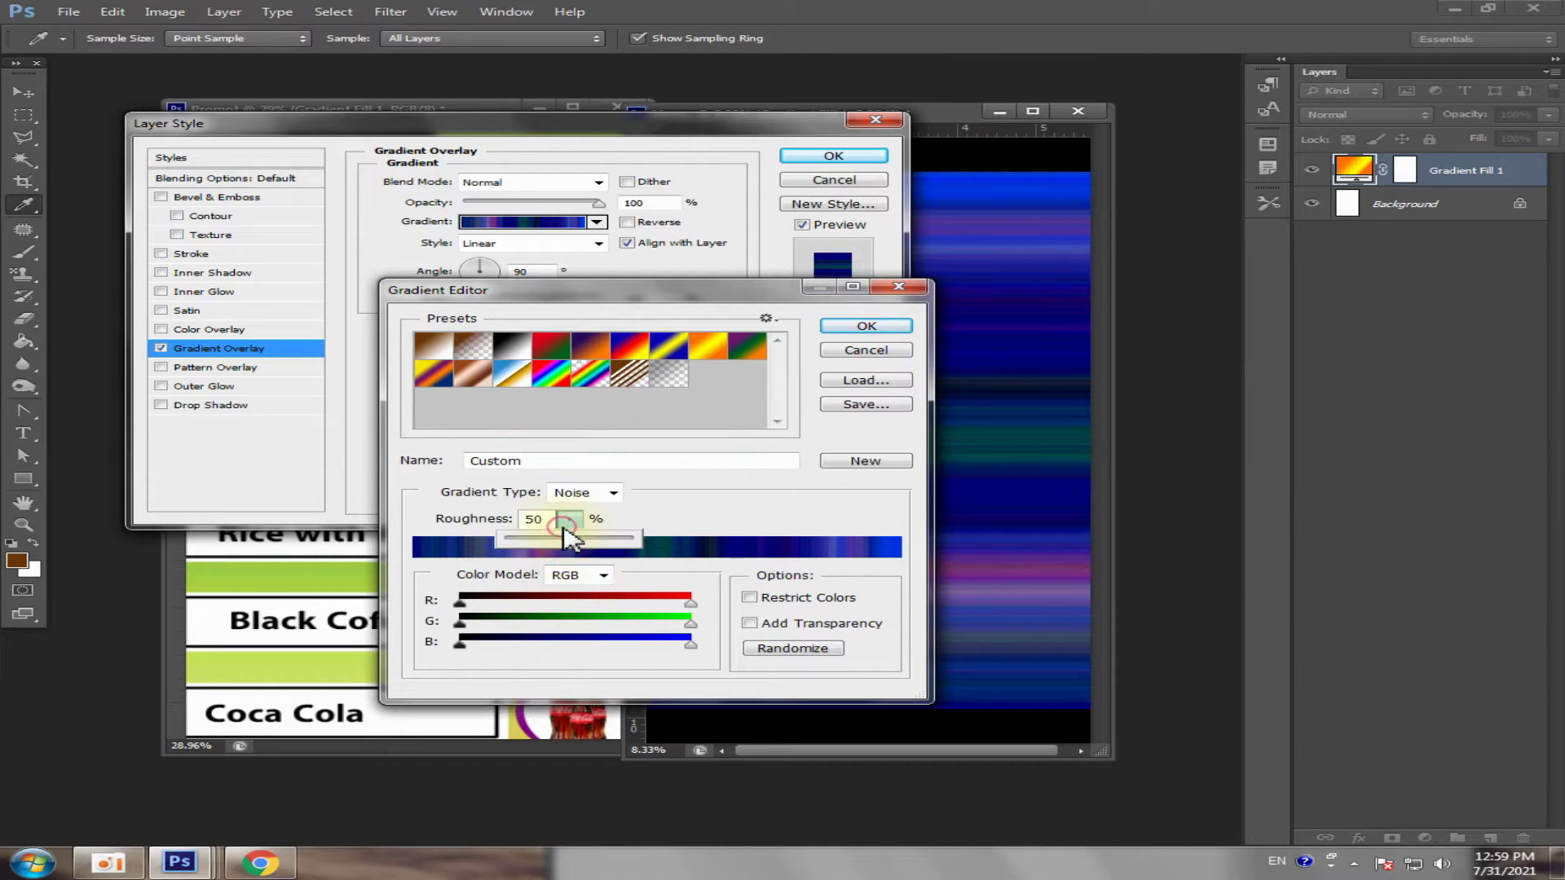
mouse_move(569, 520)
left_mouse_down()
mouse_move(522, 550)
mouse_move(569, 542)
mouse_move(531, 542)
left_mouse_up()
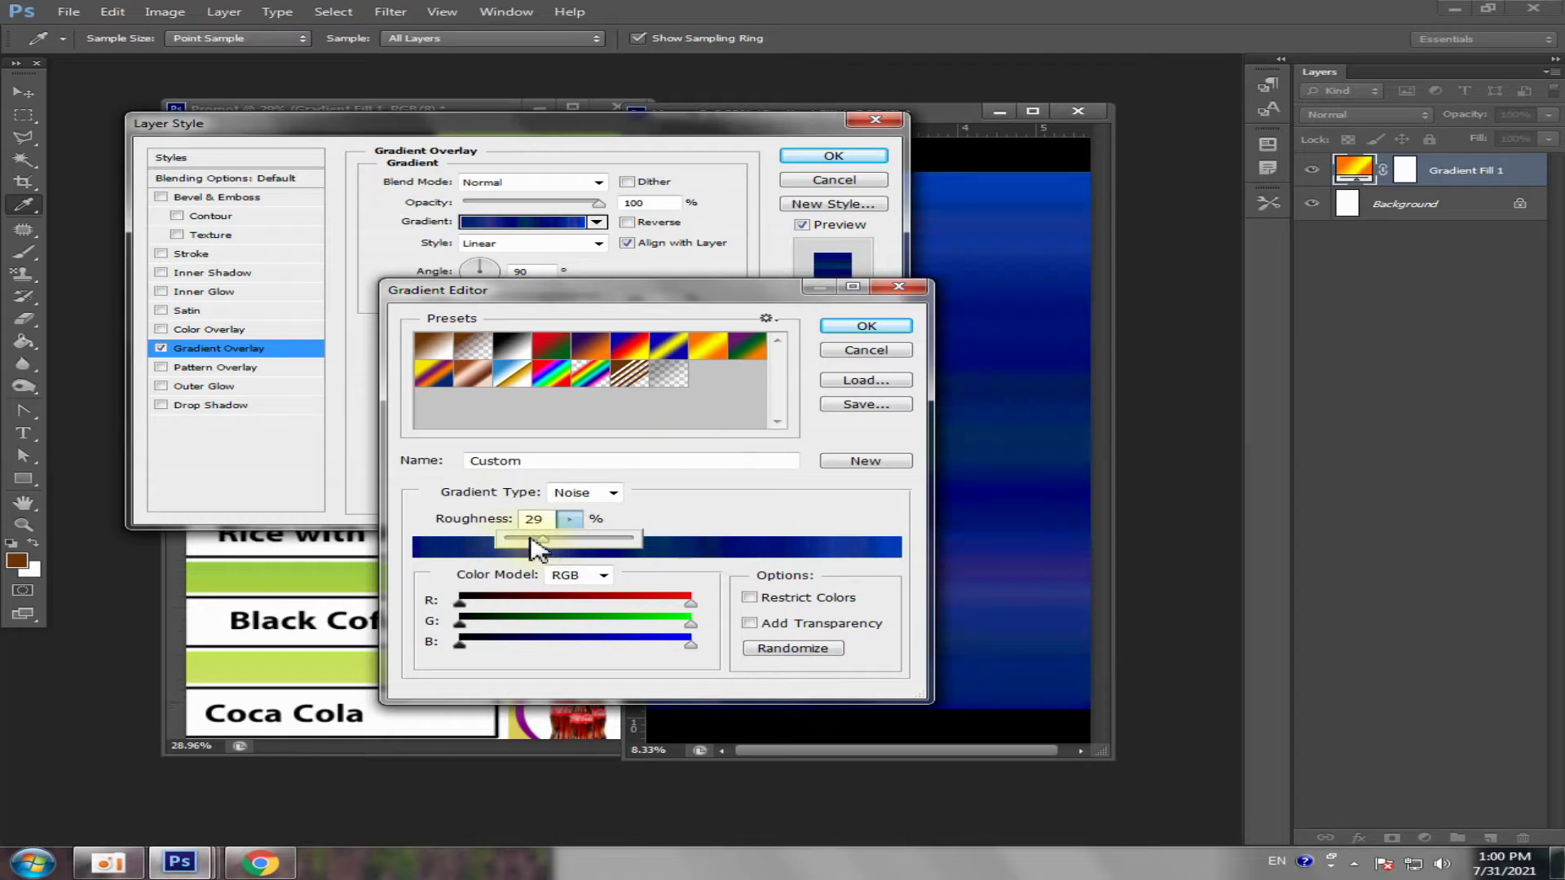
left_click(848, 359)
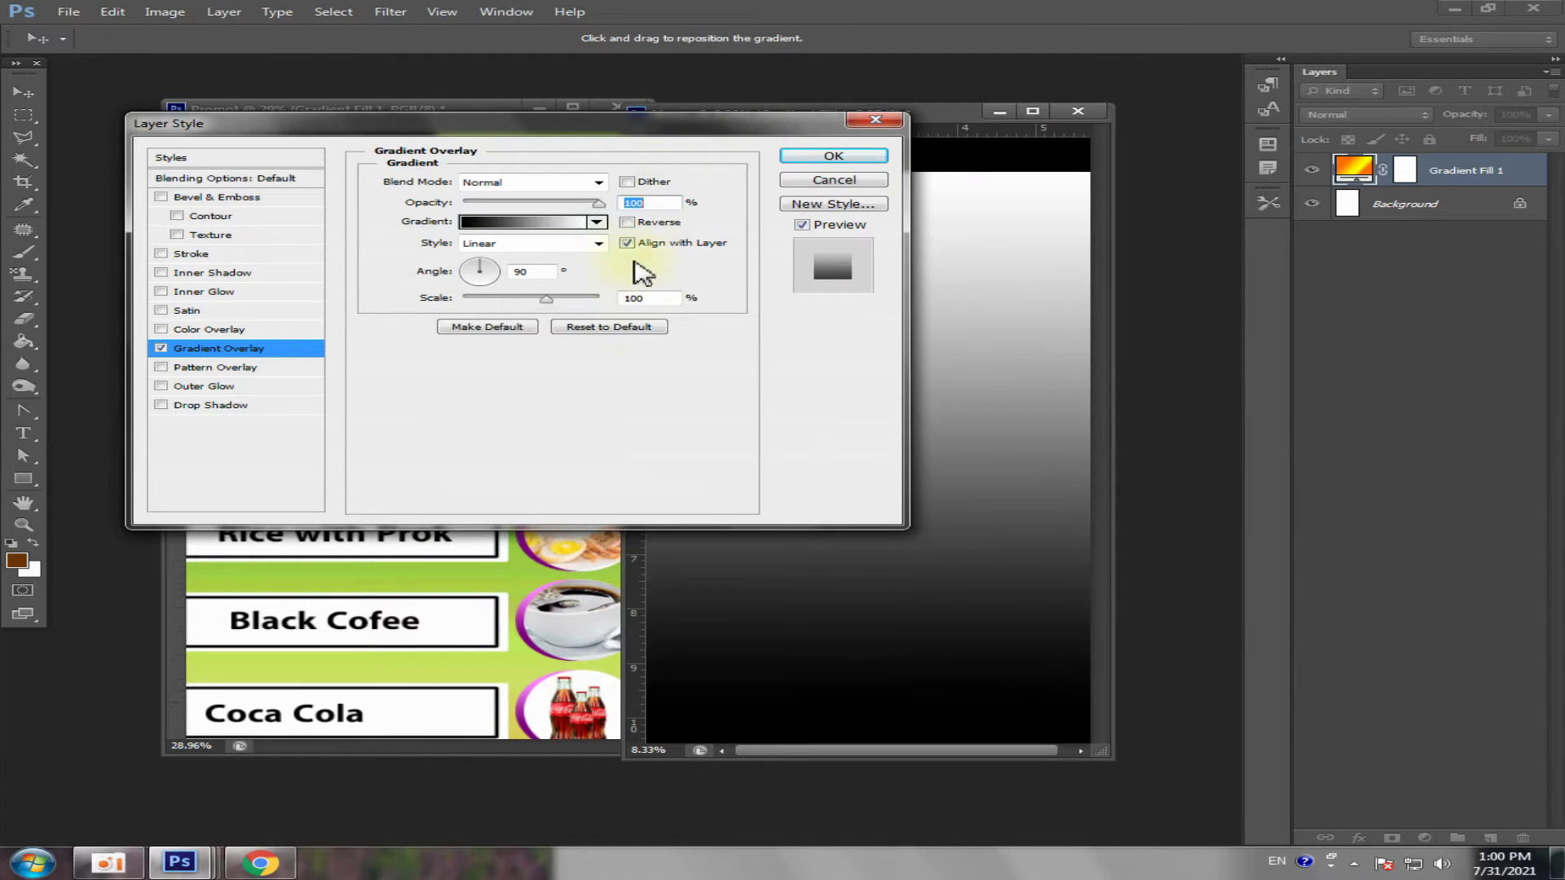
- Lower the Gradient Overlay to 25% opacity and 65% scale, reviewing its style options
left_click_drag(600, 204, 514, 205)
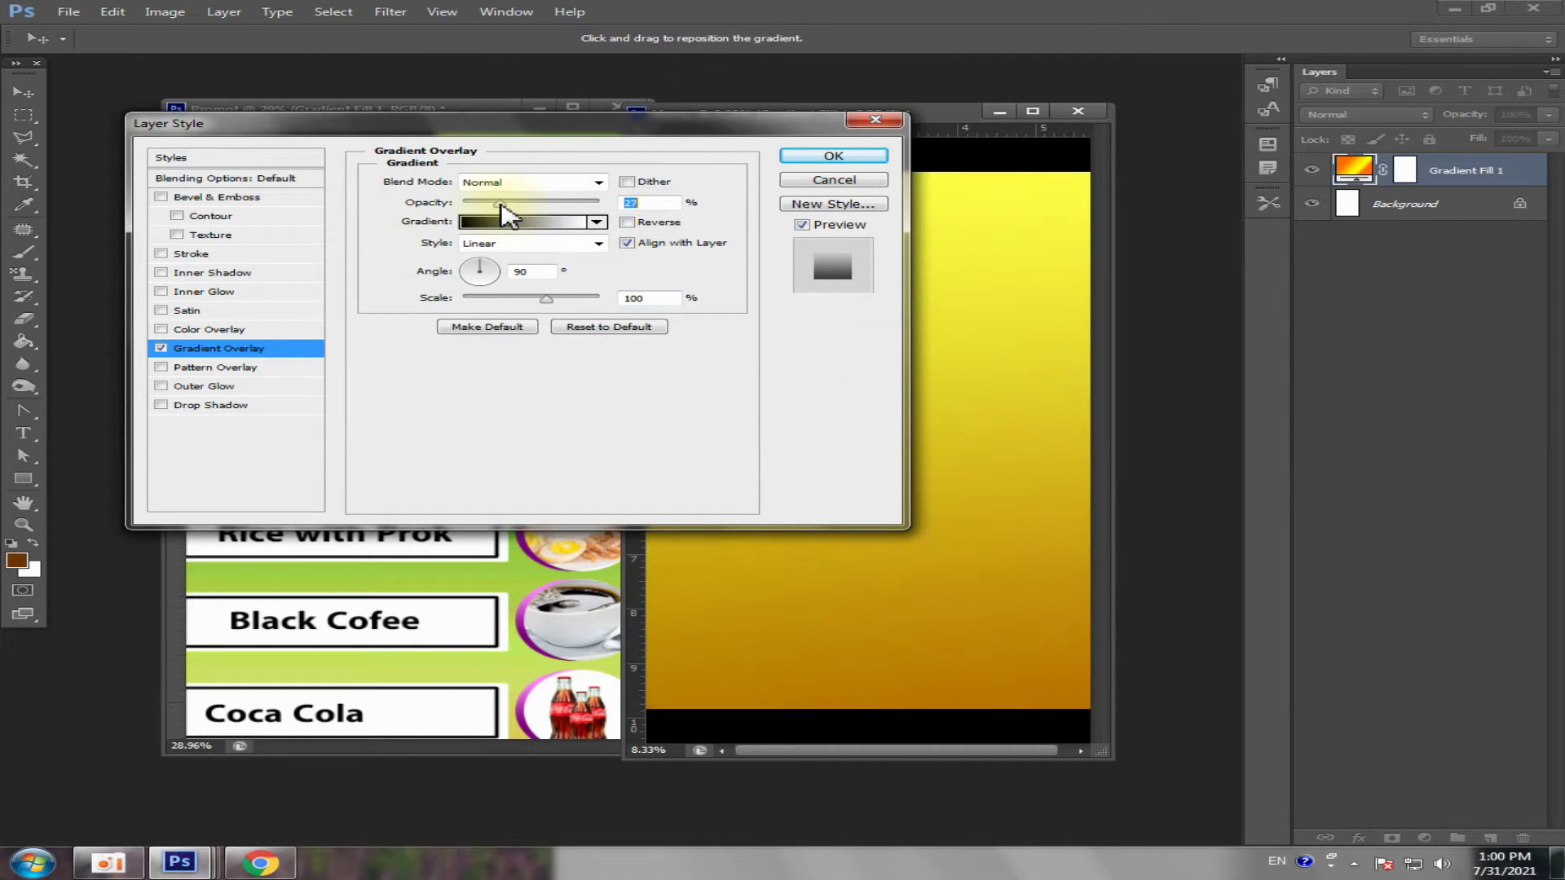
left_click(599, 244)
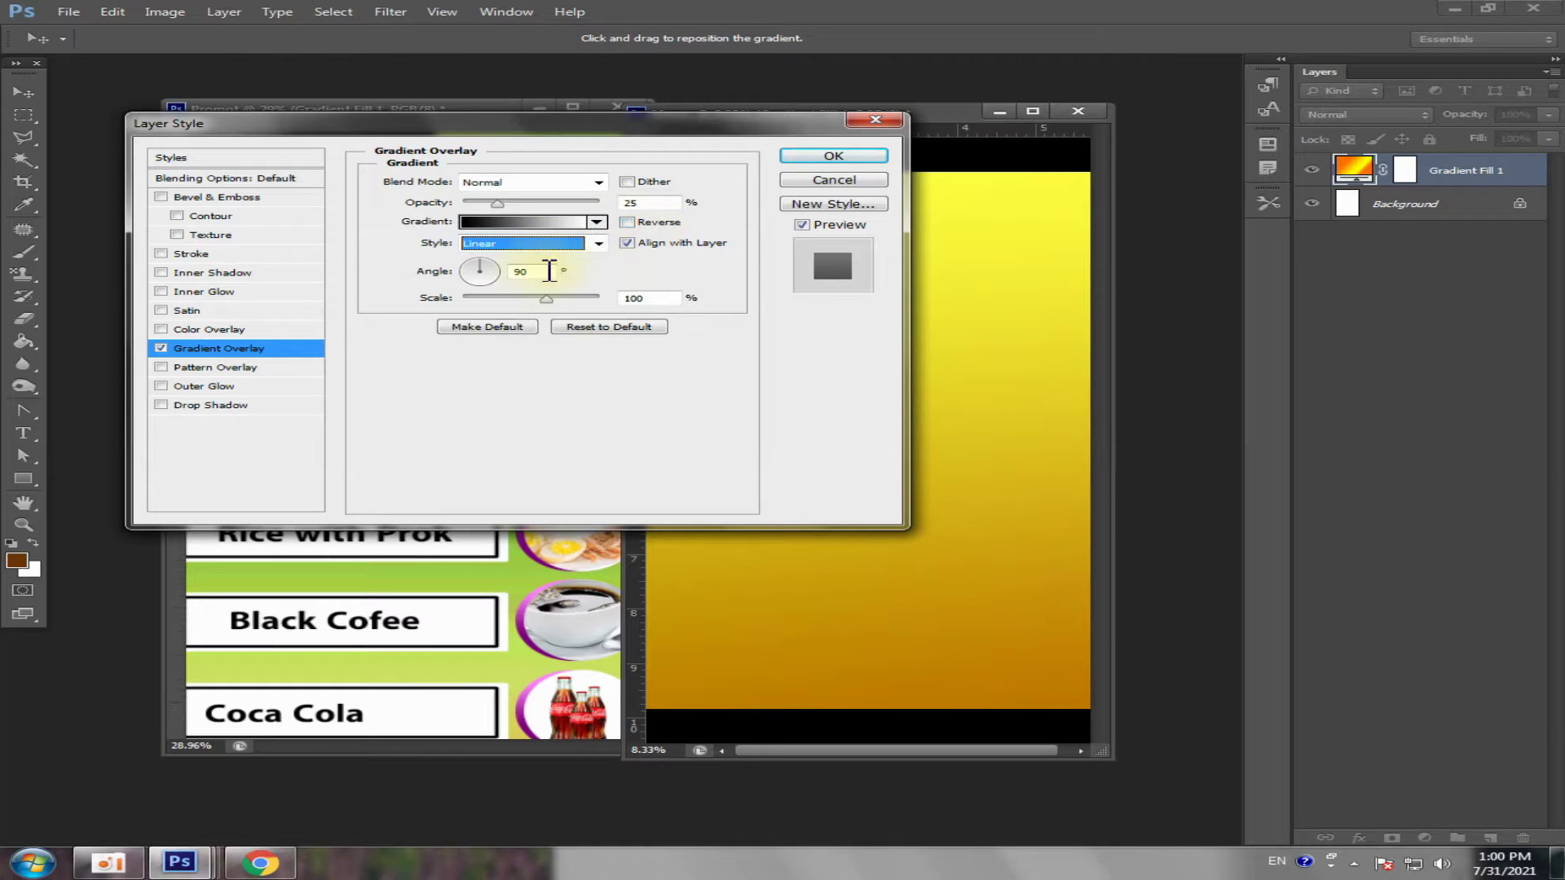
left_click_drag(549, 298, 510, 299)
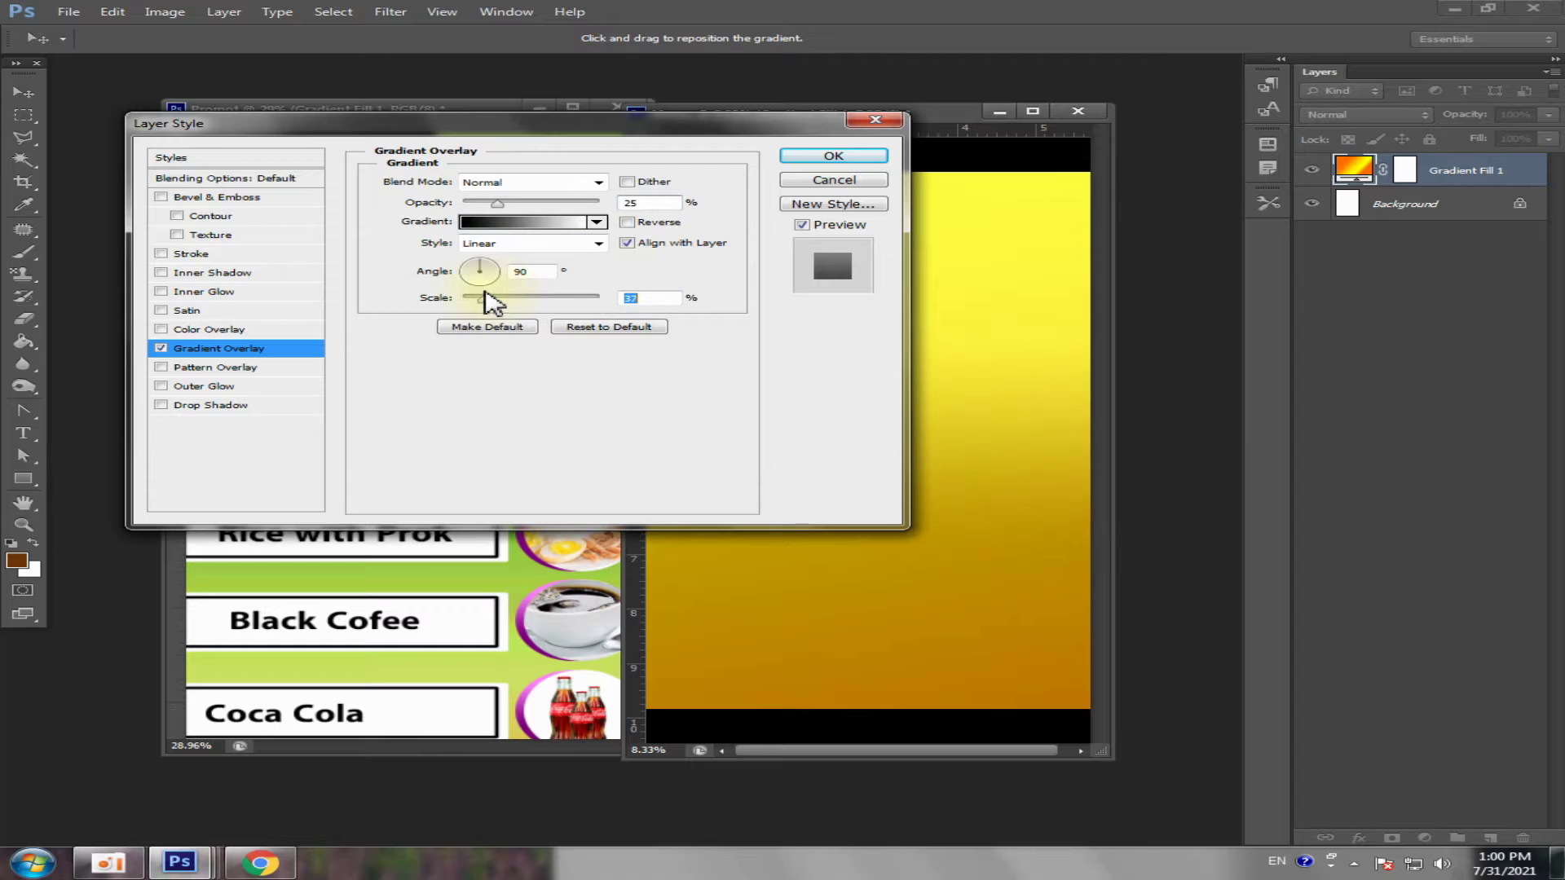
left_click(599, 245)
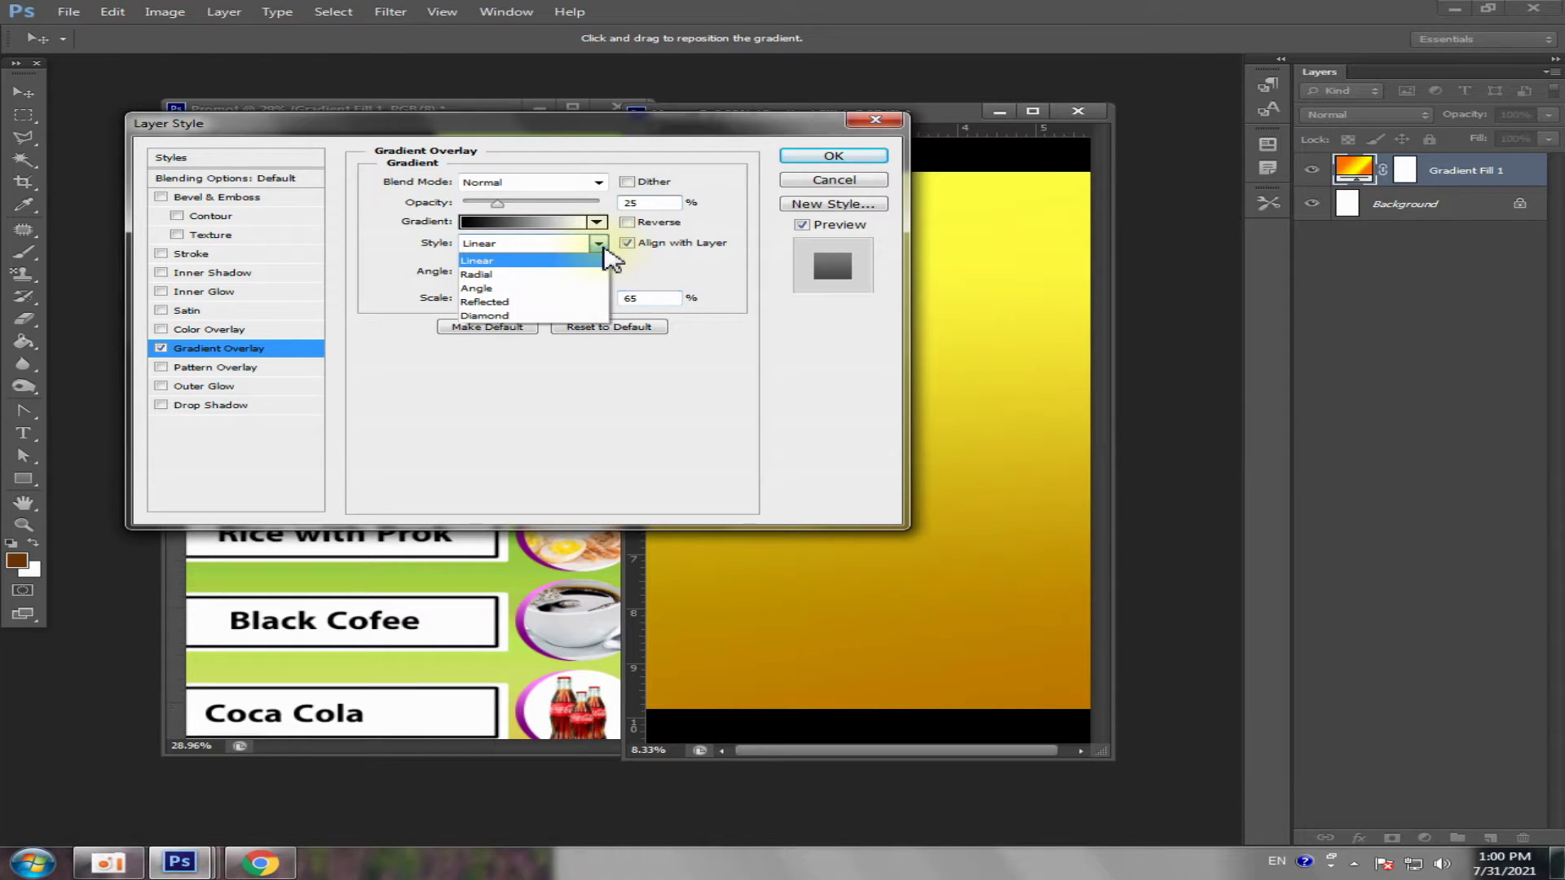
left_click(547, 225)
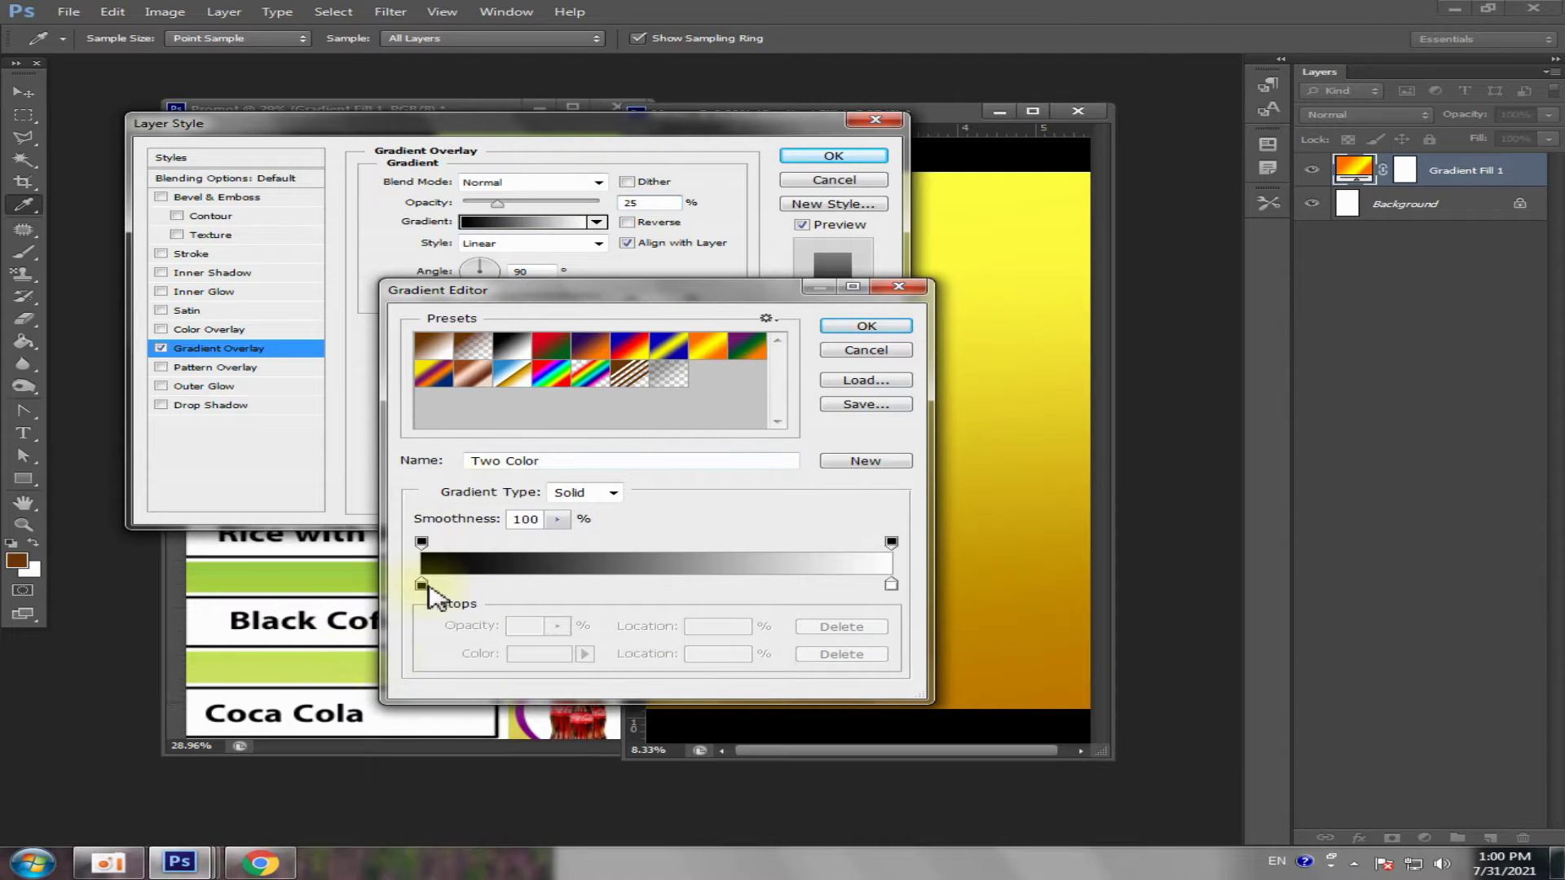
- Set the gradient's starting stop to bright green
left_click(422, 584)
left_click(585, 654)
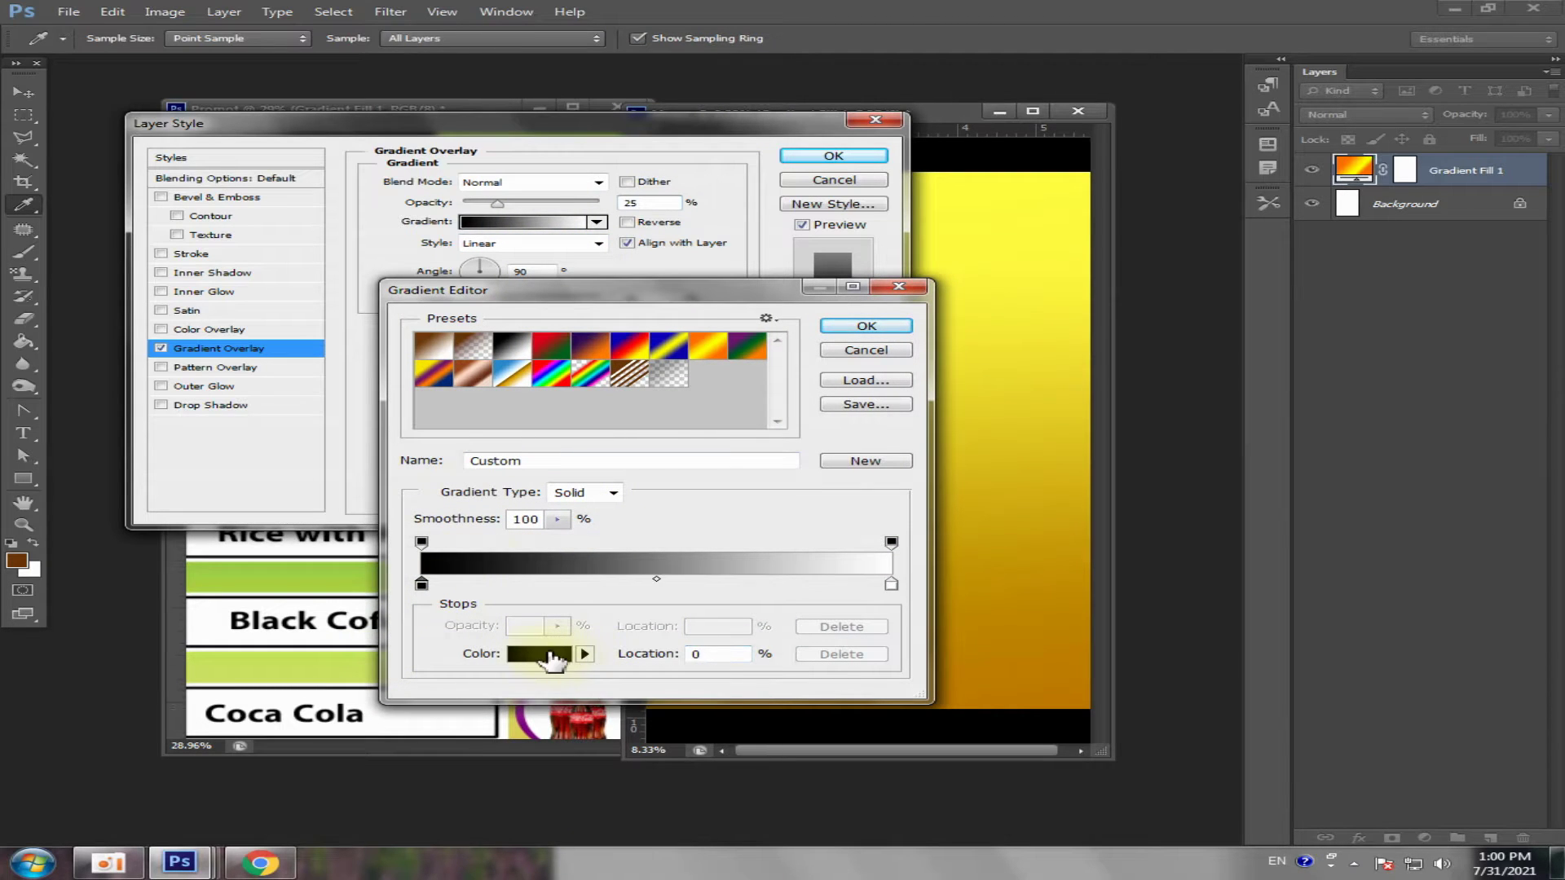
left_click(553, 656)
left_click(996, 618)
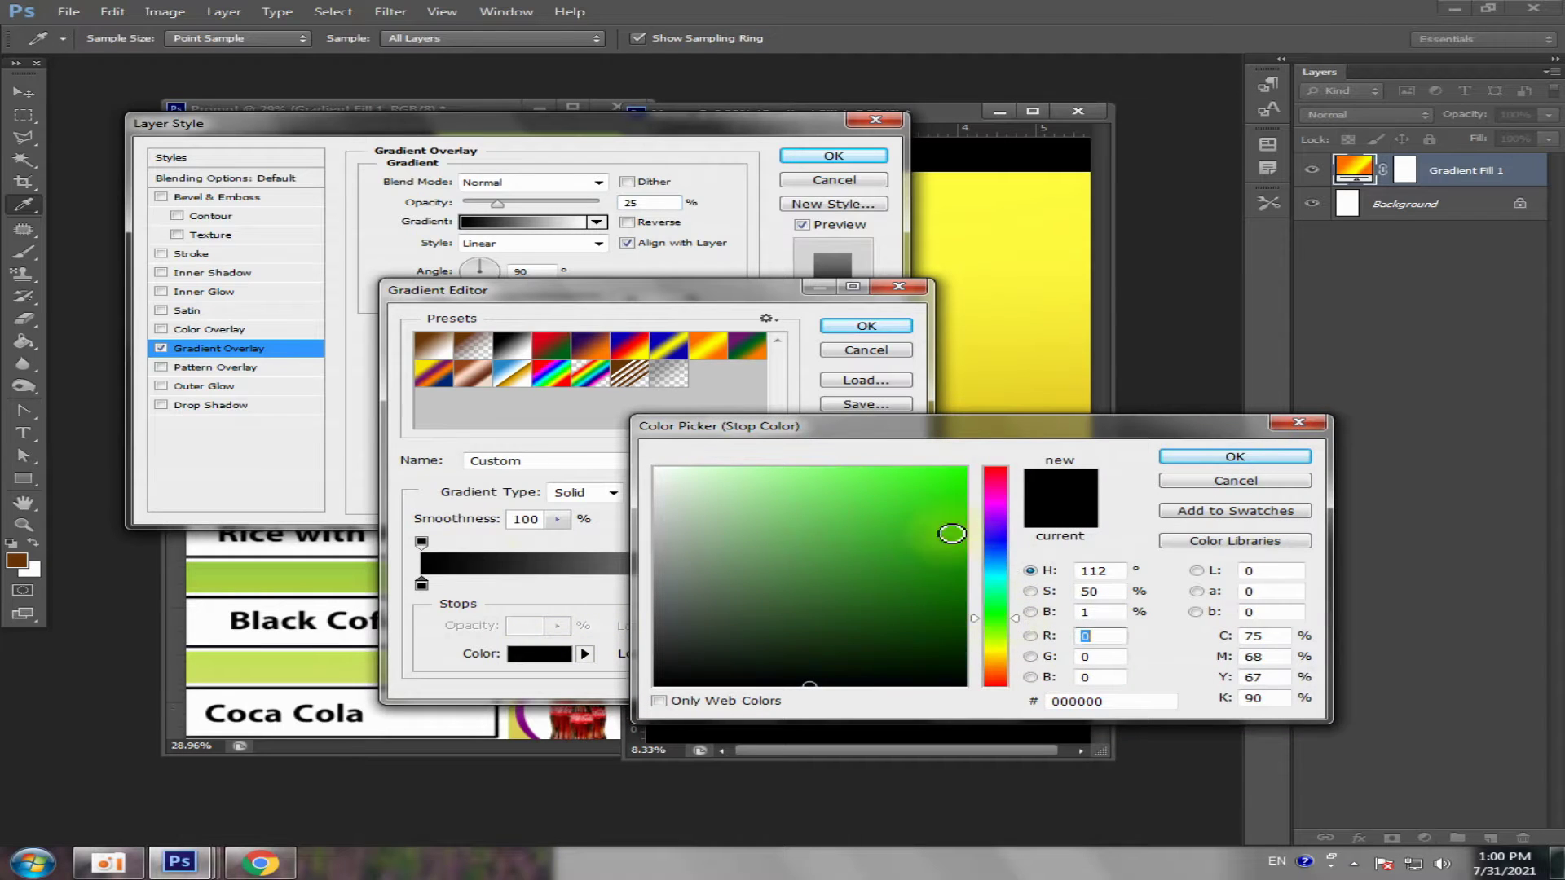
left_click(936, 540)
left_click(1215, 458)
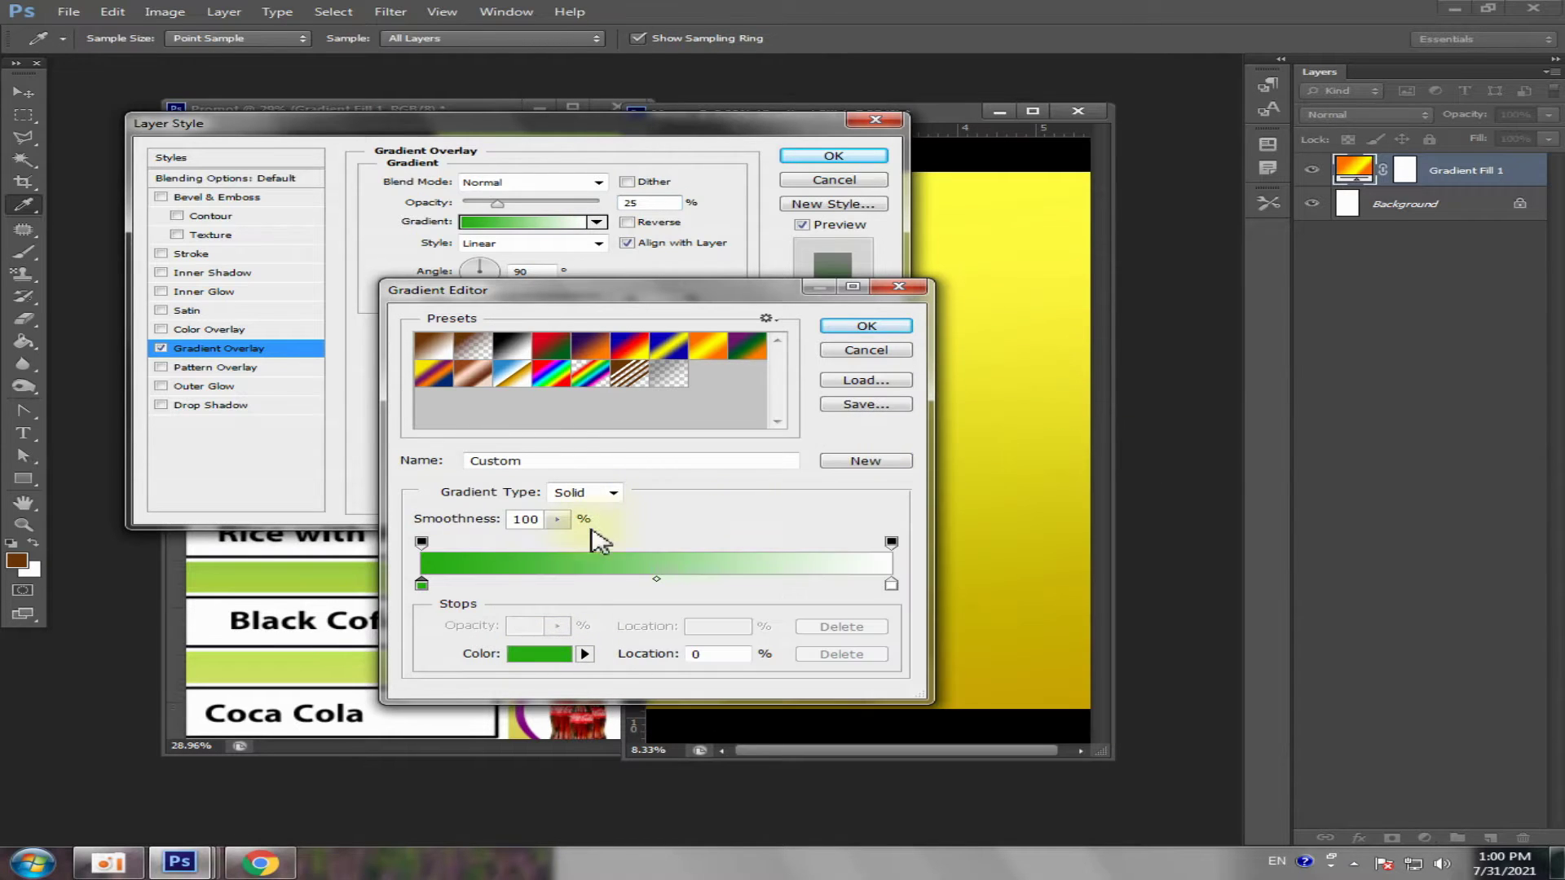
- Set the ending stop to yellow ffe600 and confirm the gradient
left_click(891, 584)
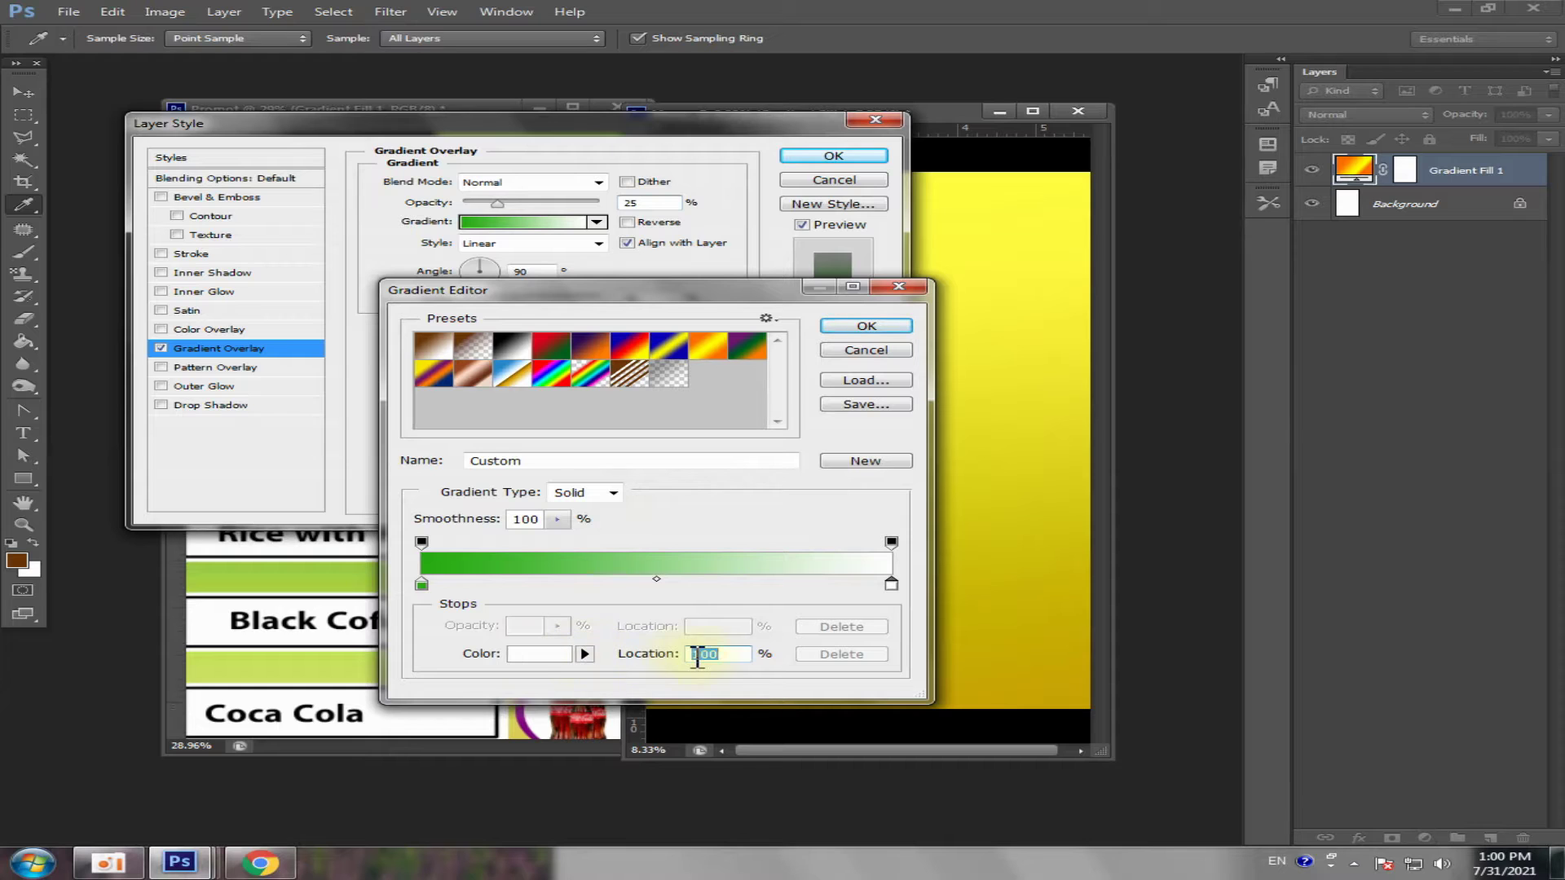
left_click(538, 656)
left_click(996, 654)
left_click(965, 469)
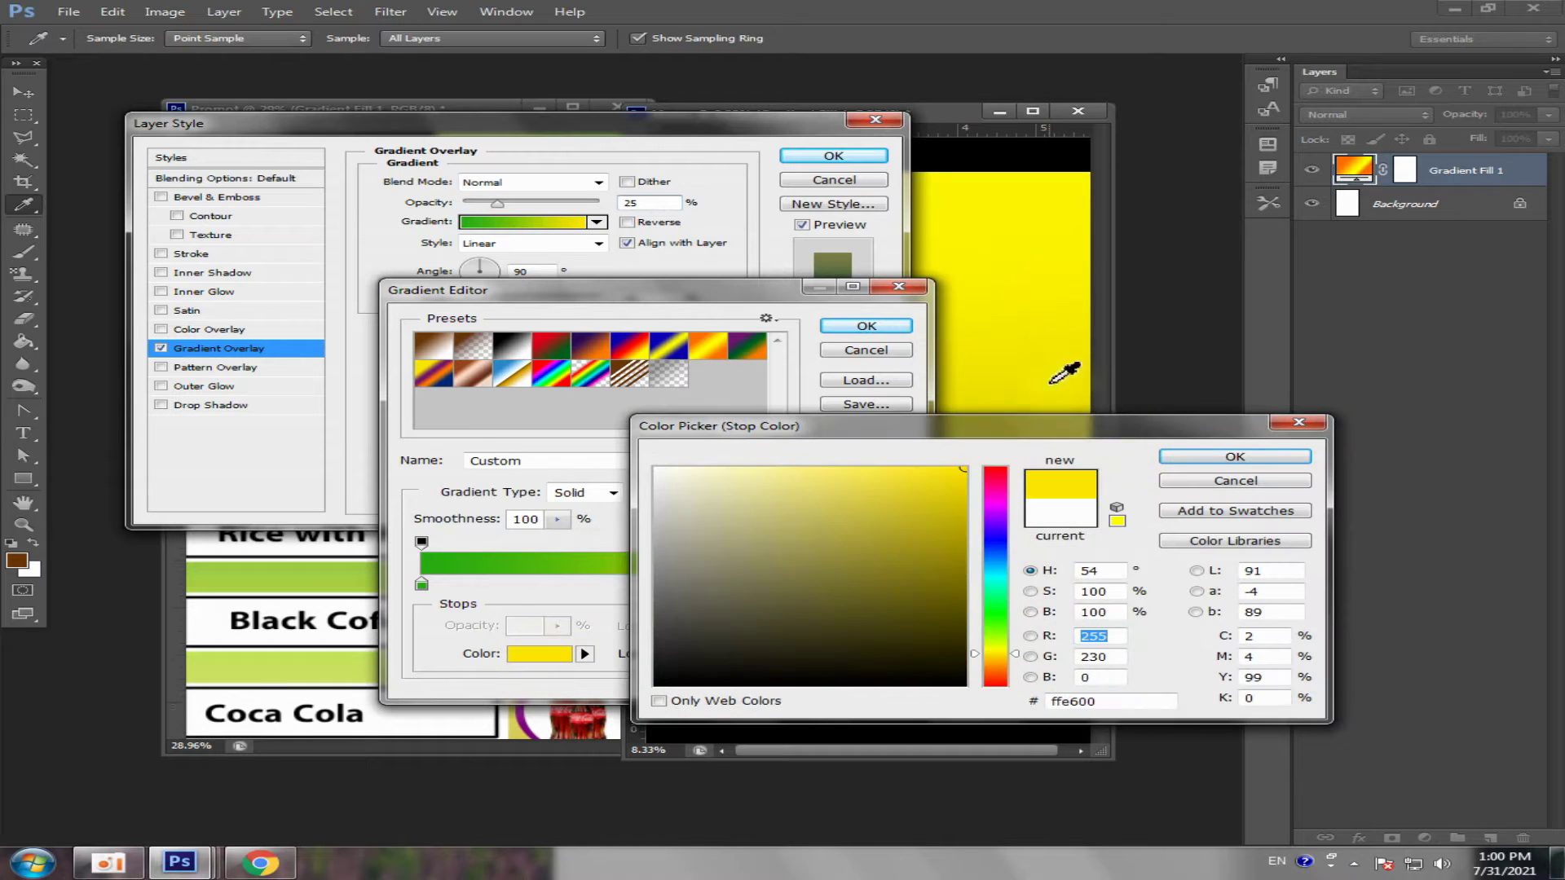
left_click(1235, 458)
left_click(864, 327)
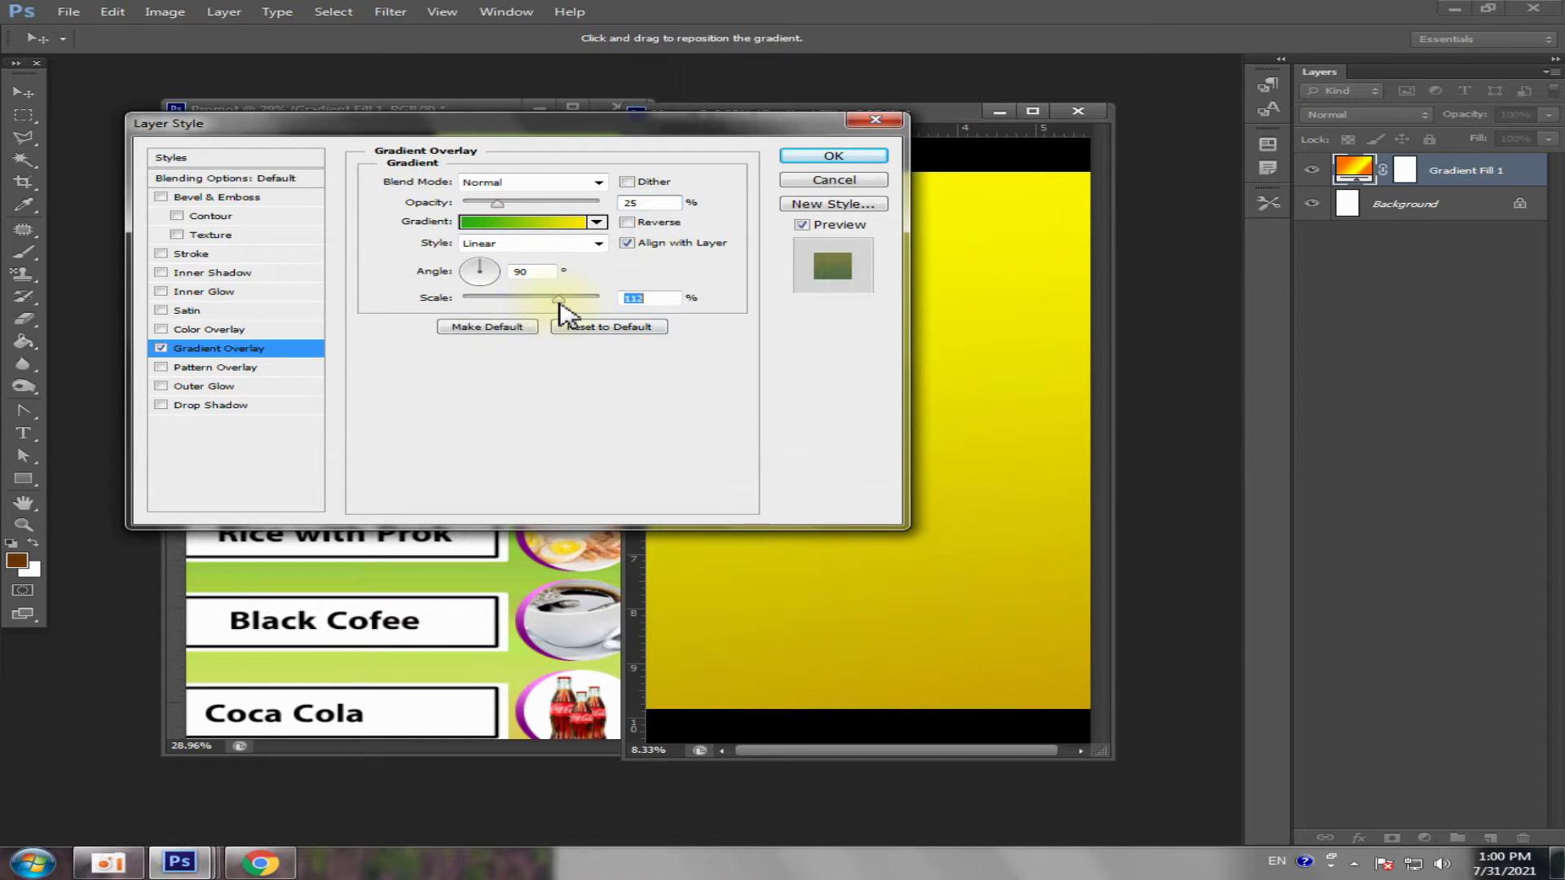
- Set the green-to-yellow overlay to 78% opacity and 150% scale, then apply it
left_click_drag(499, 206, 539, 206)
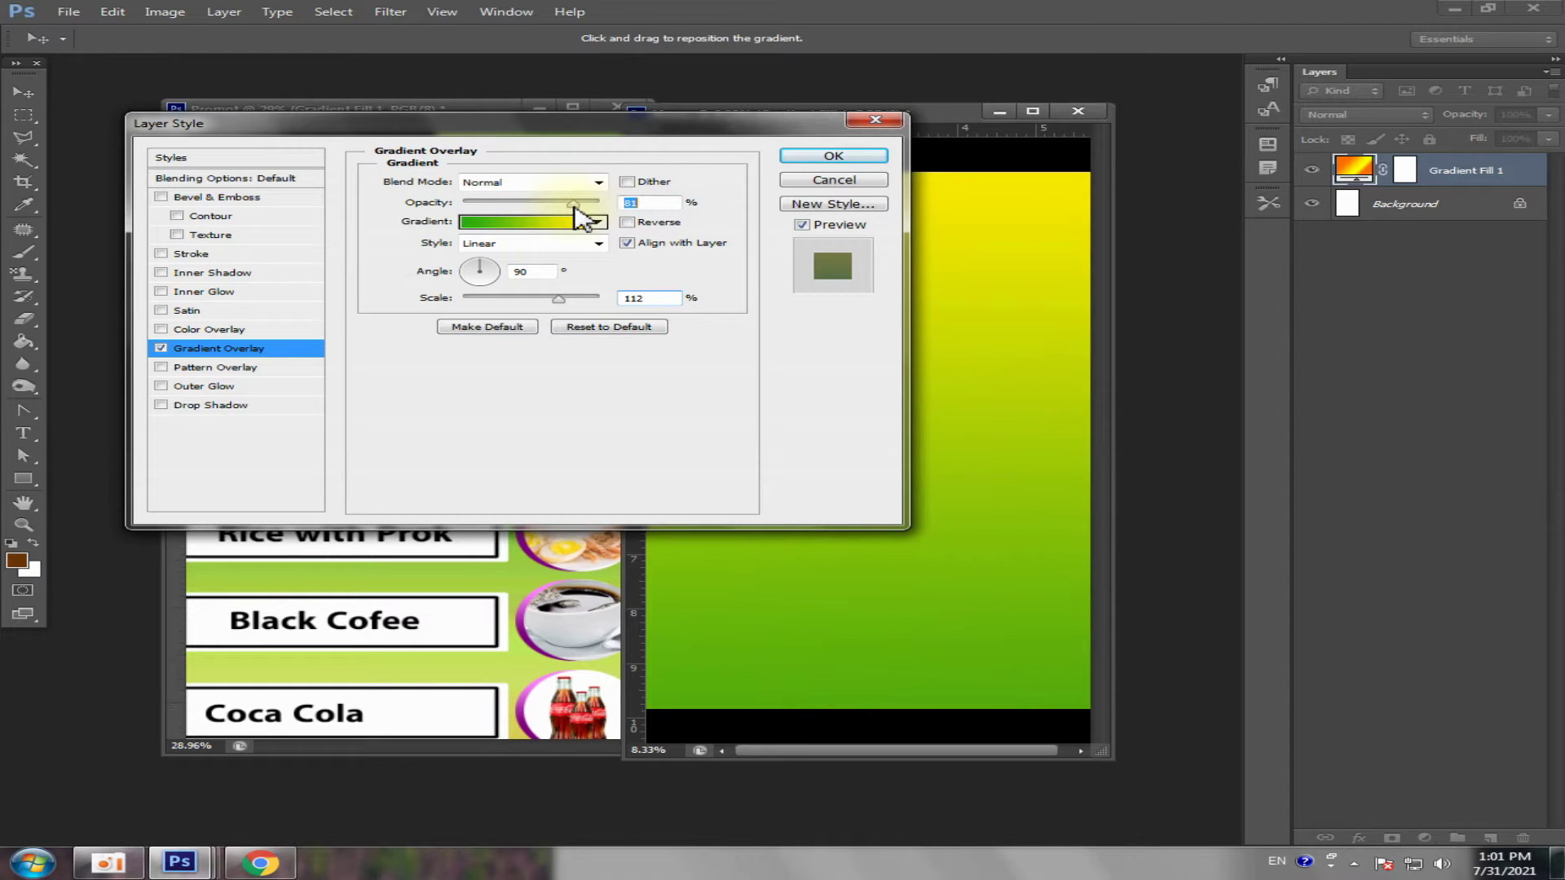
mouse_move(584, 300)
left_mouse_down()
mouse_move(520, 304)
mouse_move(567, 298)
left_mouse_up()
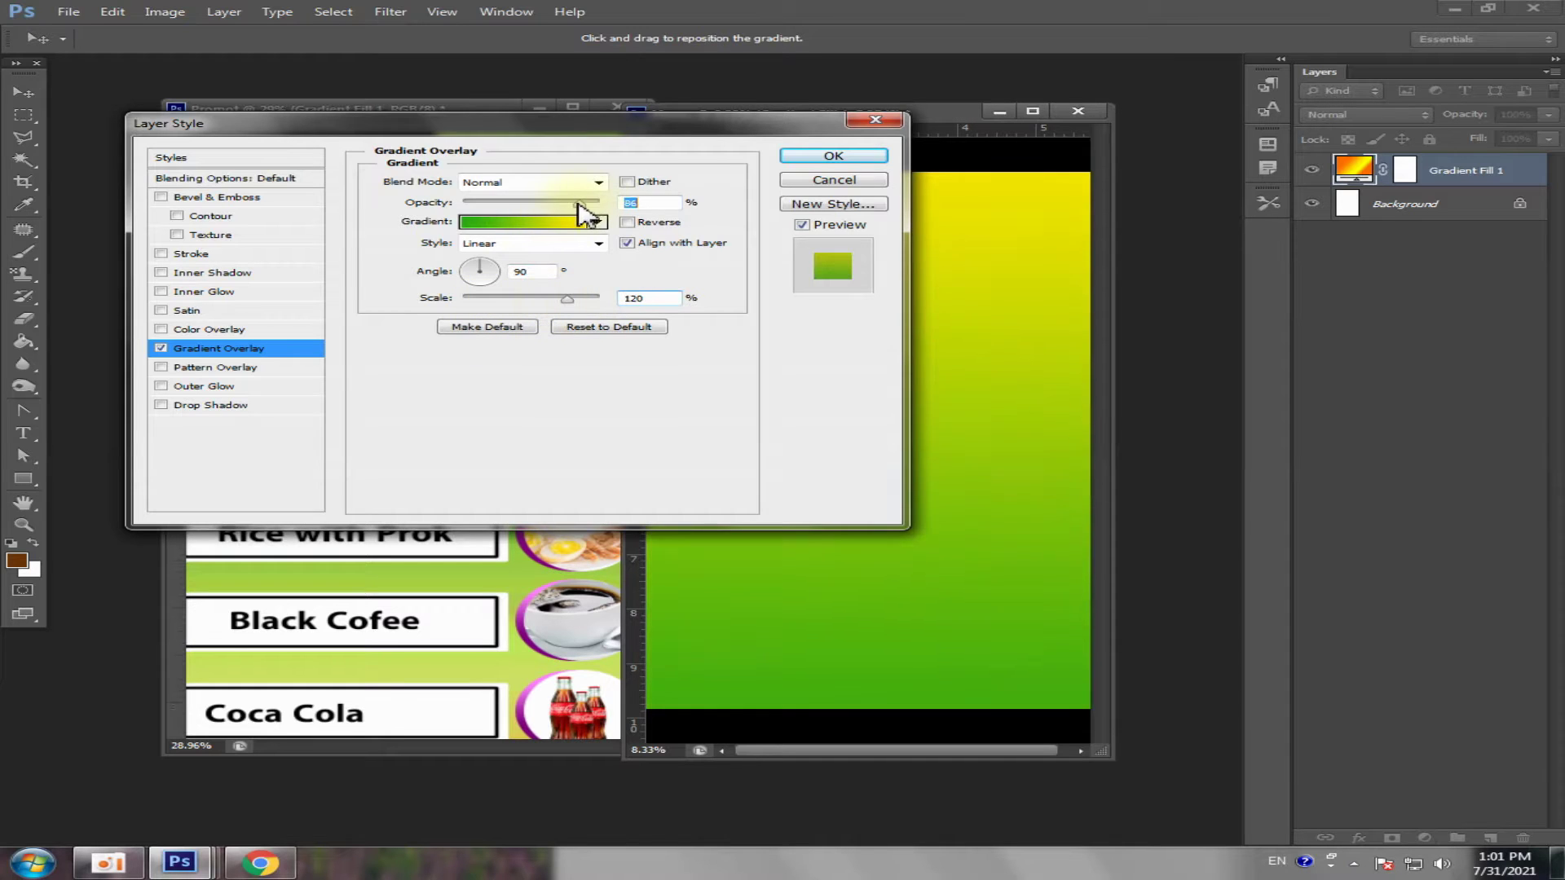
left_click_drag(579, 204, 570, 204)
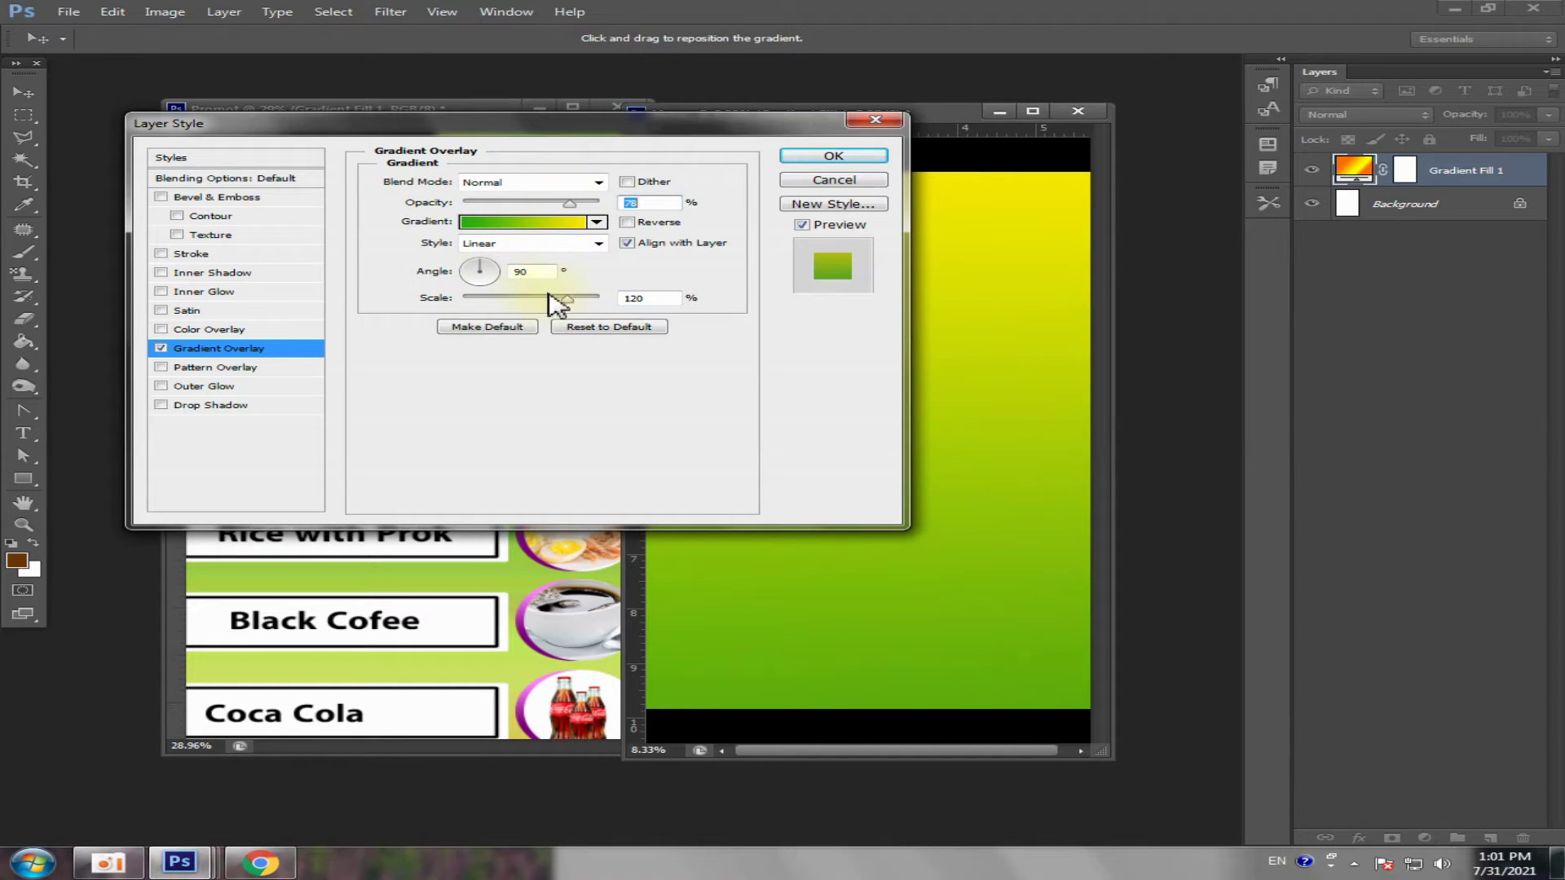
mouse_move(571, 300)
left_mouse_down()
mouse_move(520, 299)
mouse_move(609, 300)
left_mouse_up()
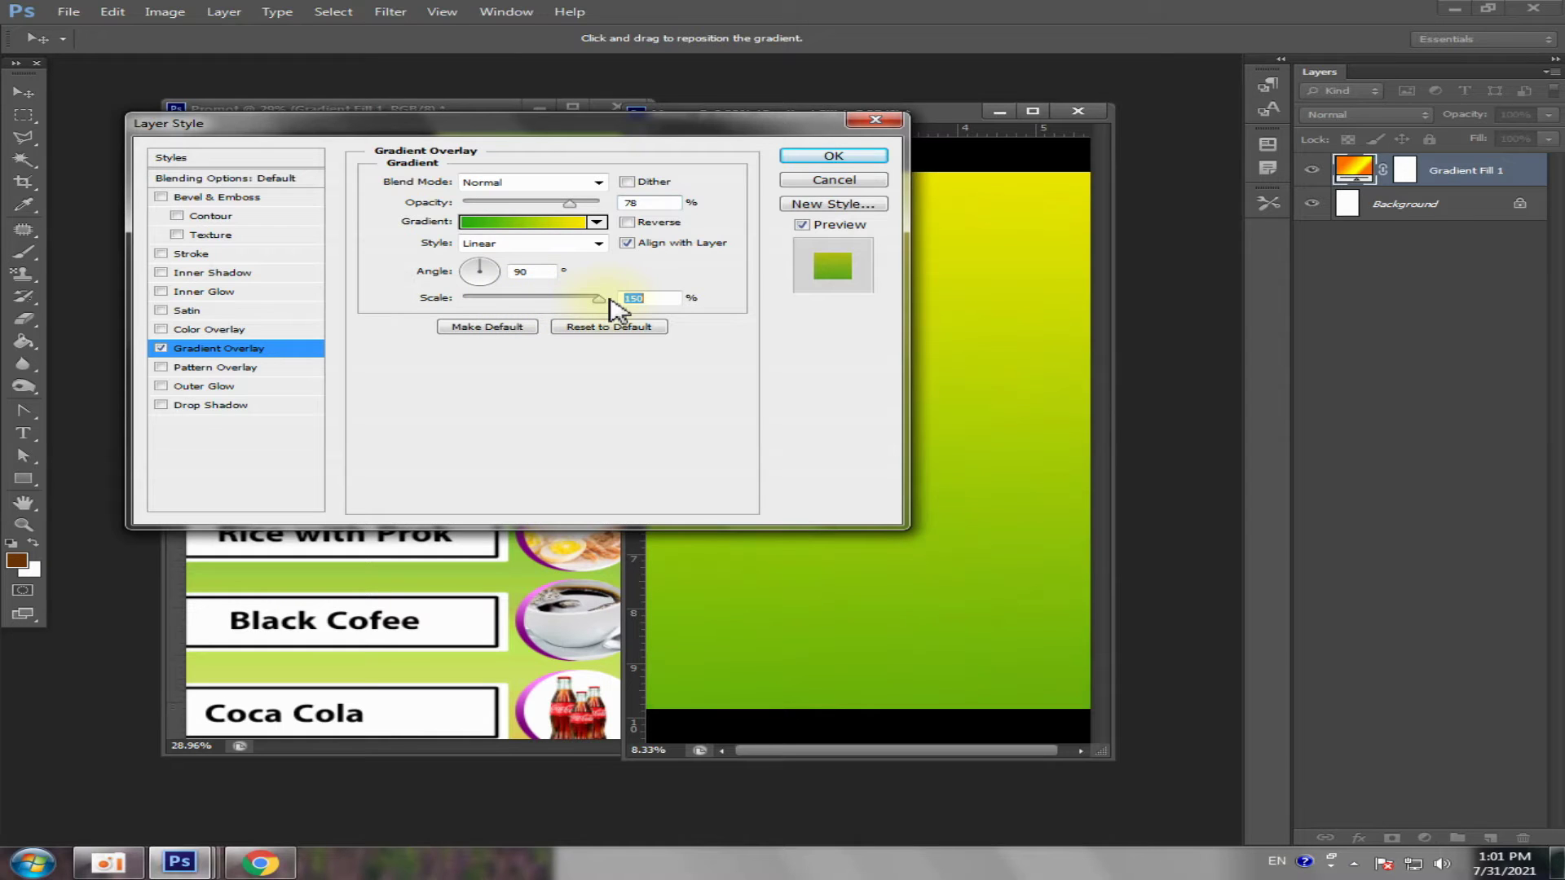
left_click(833, 156)
left_click_drag(897, 112, 989, 138)
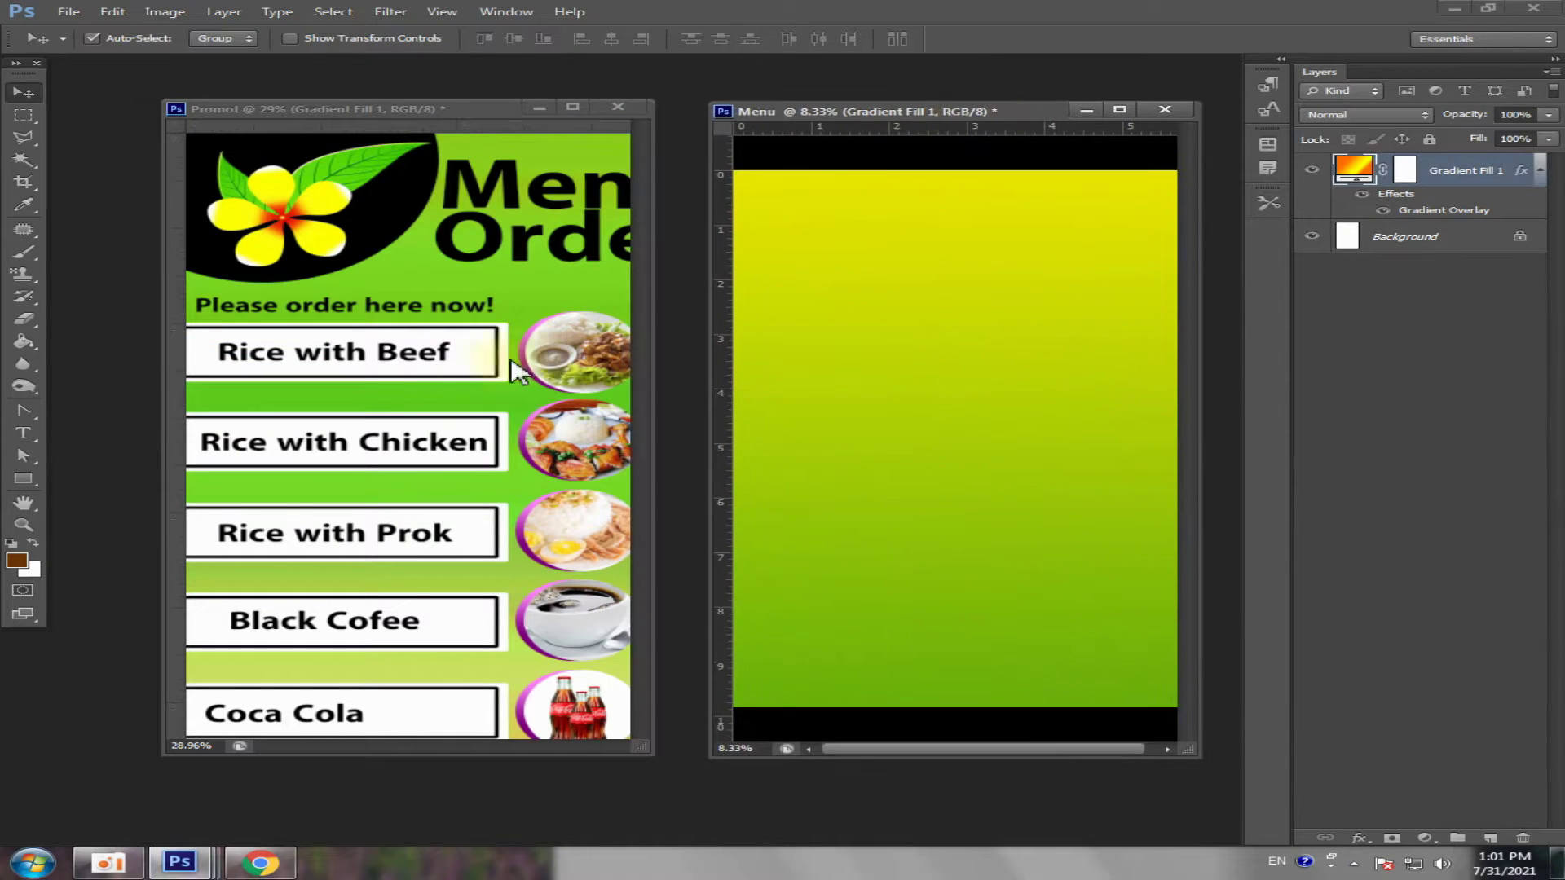
- Restore the Promot poster window beside the Menu document and bring Menu forward
left_click(572, 106)
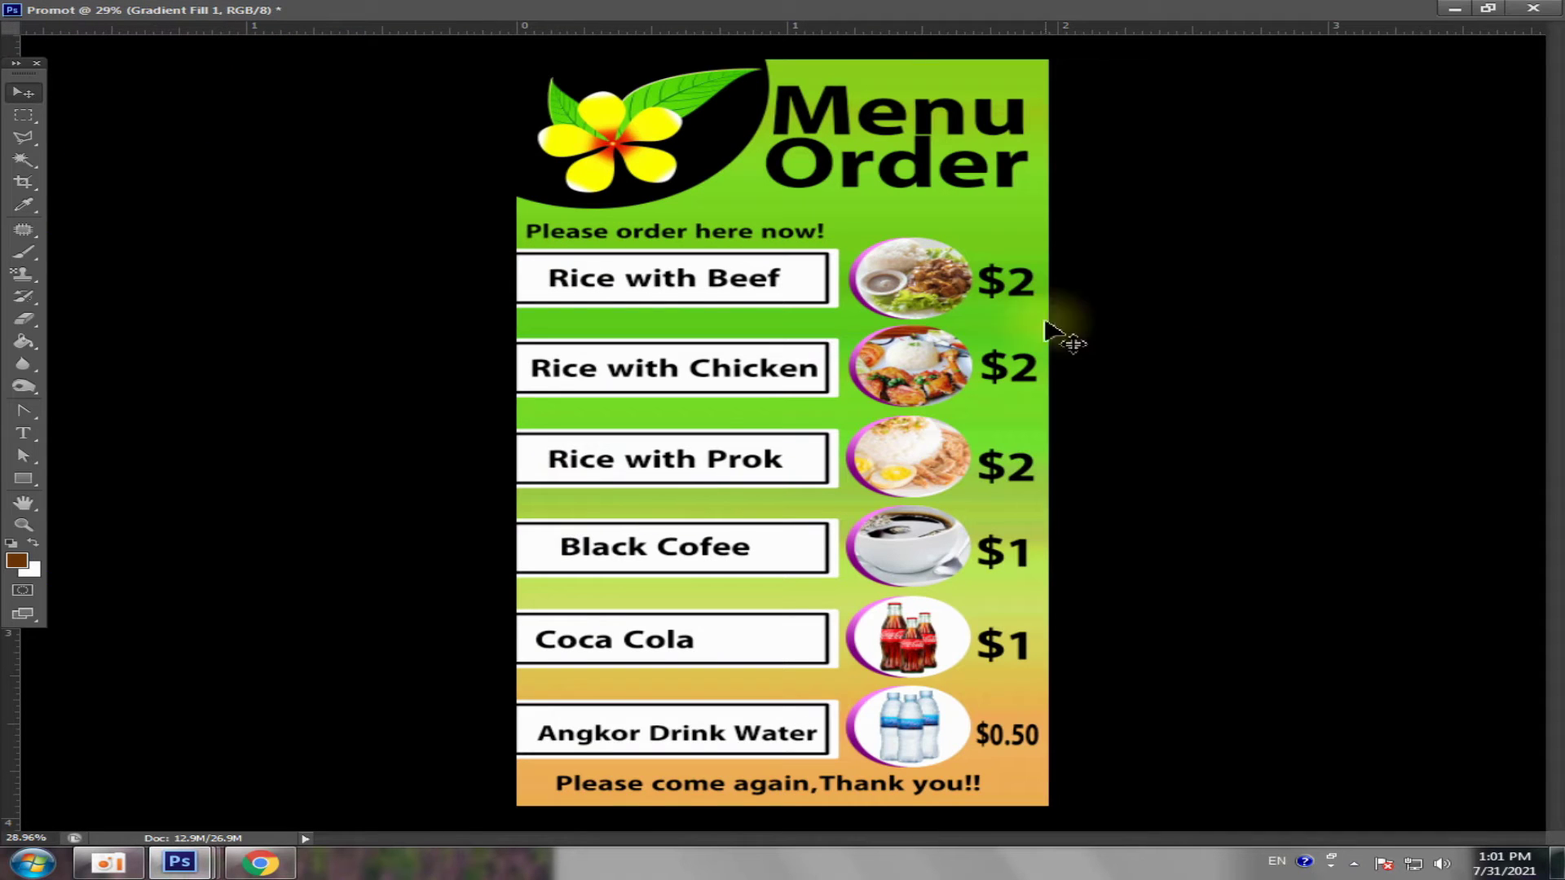
left_click(1496, 8)
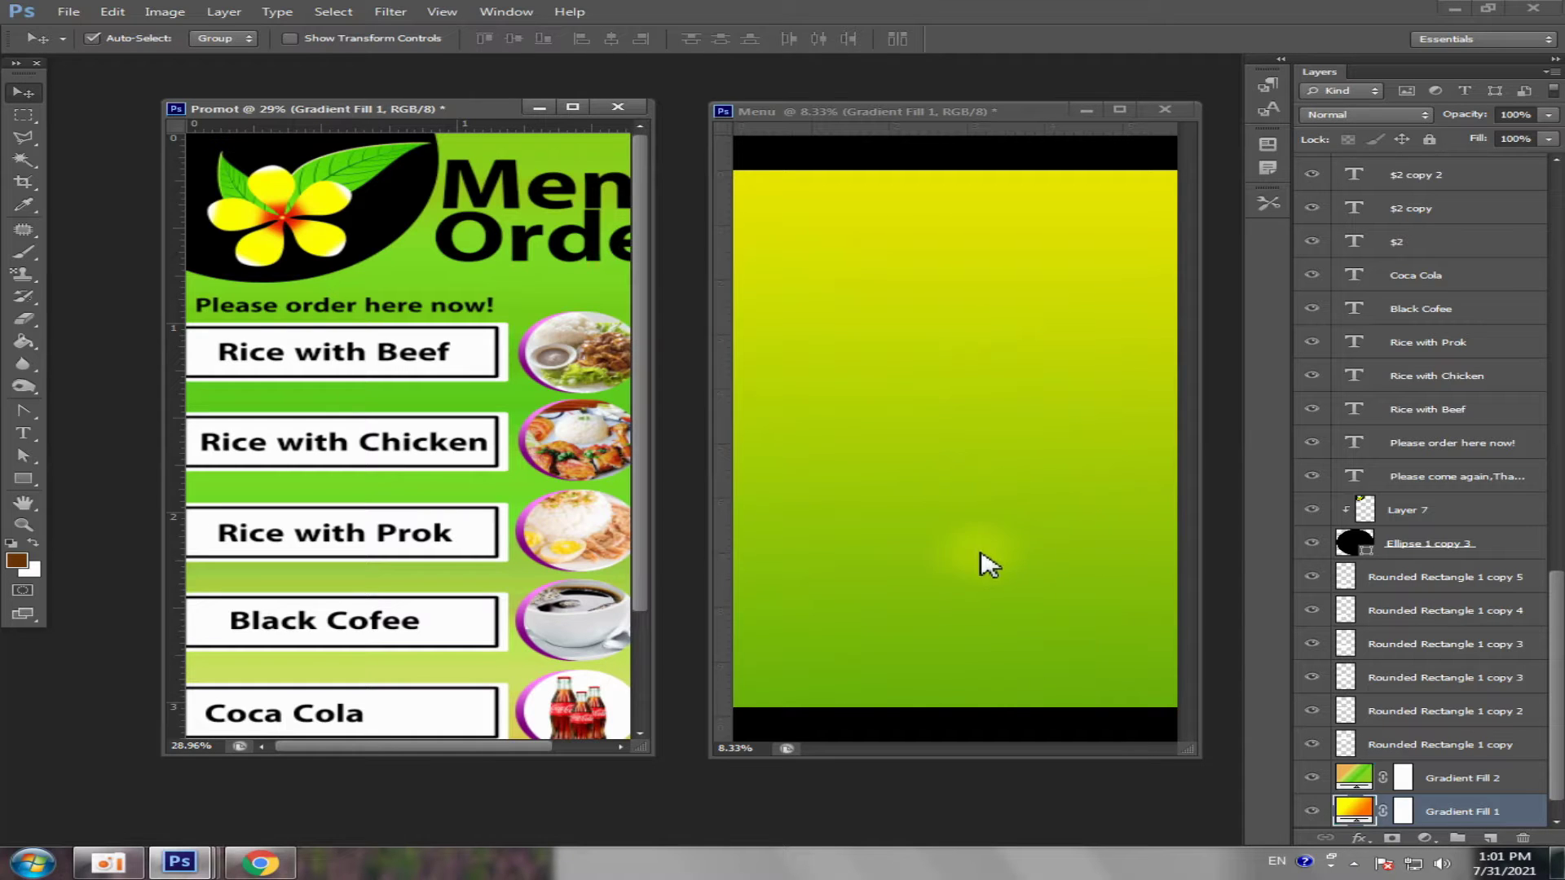
scroll(966, 551, "down", 1)
left_click(998, 516)
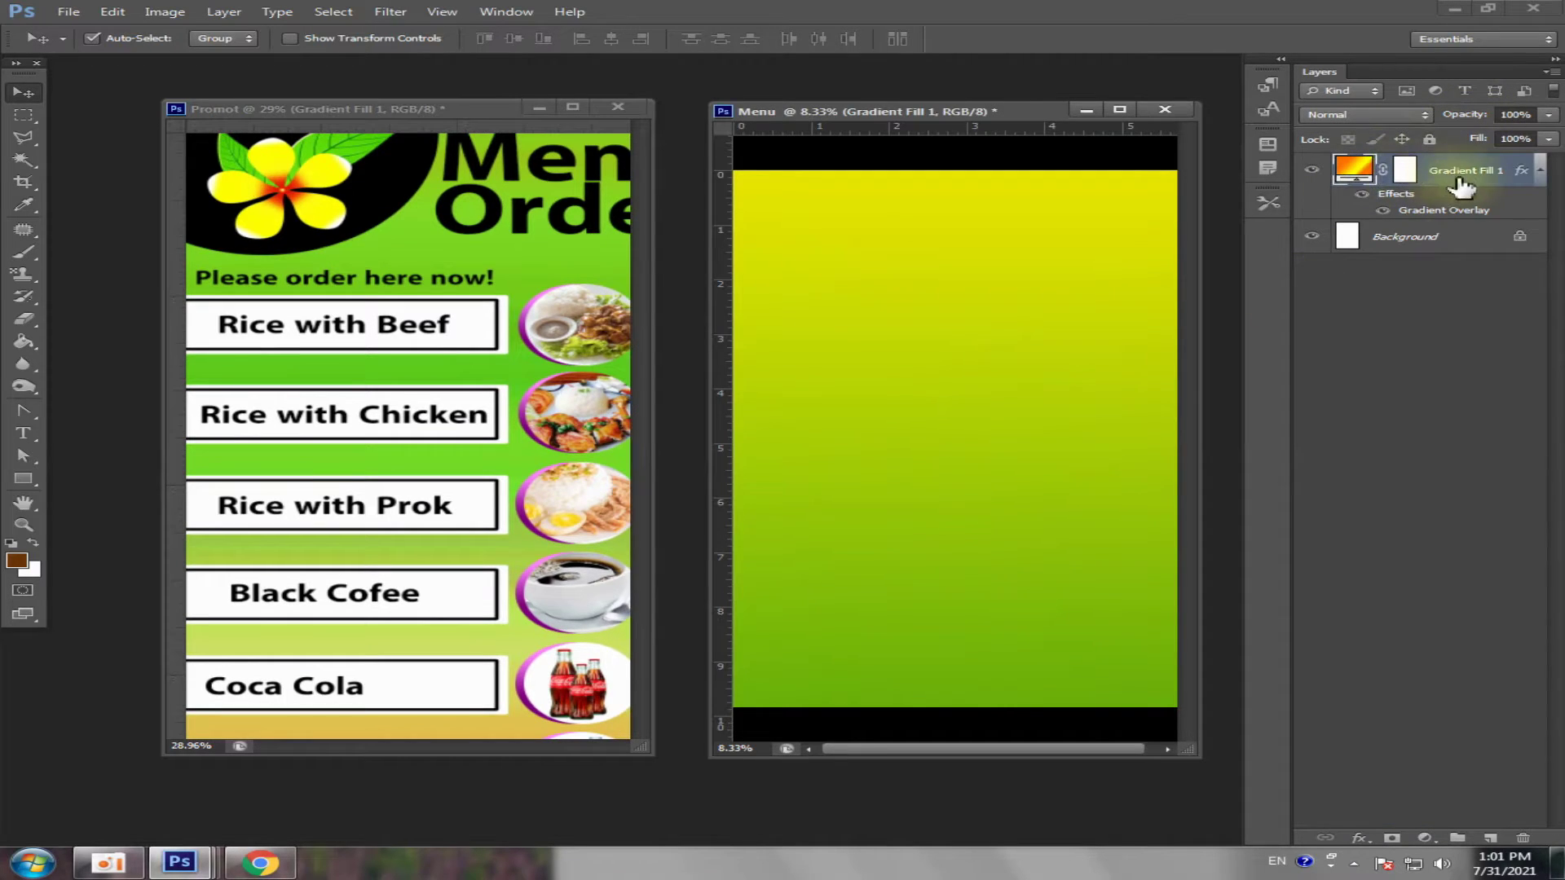
- Try a new gradient fill layer with enlarged scale on Menu, then cancel it
left_click(1425, 840)
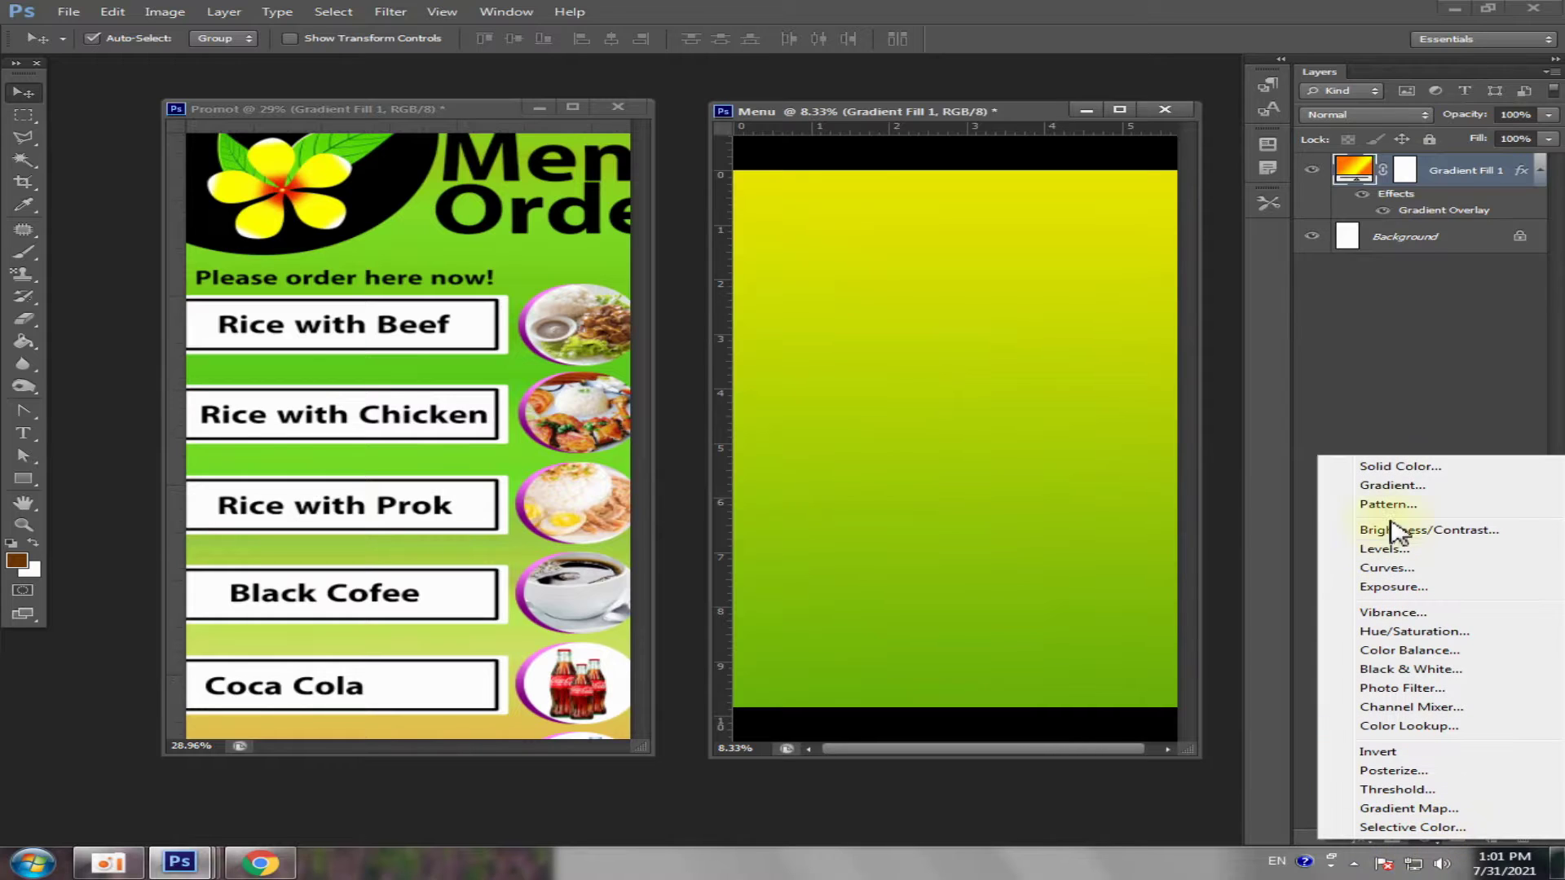
left_click(1437, 488)
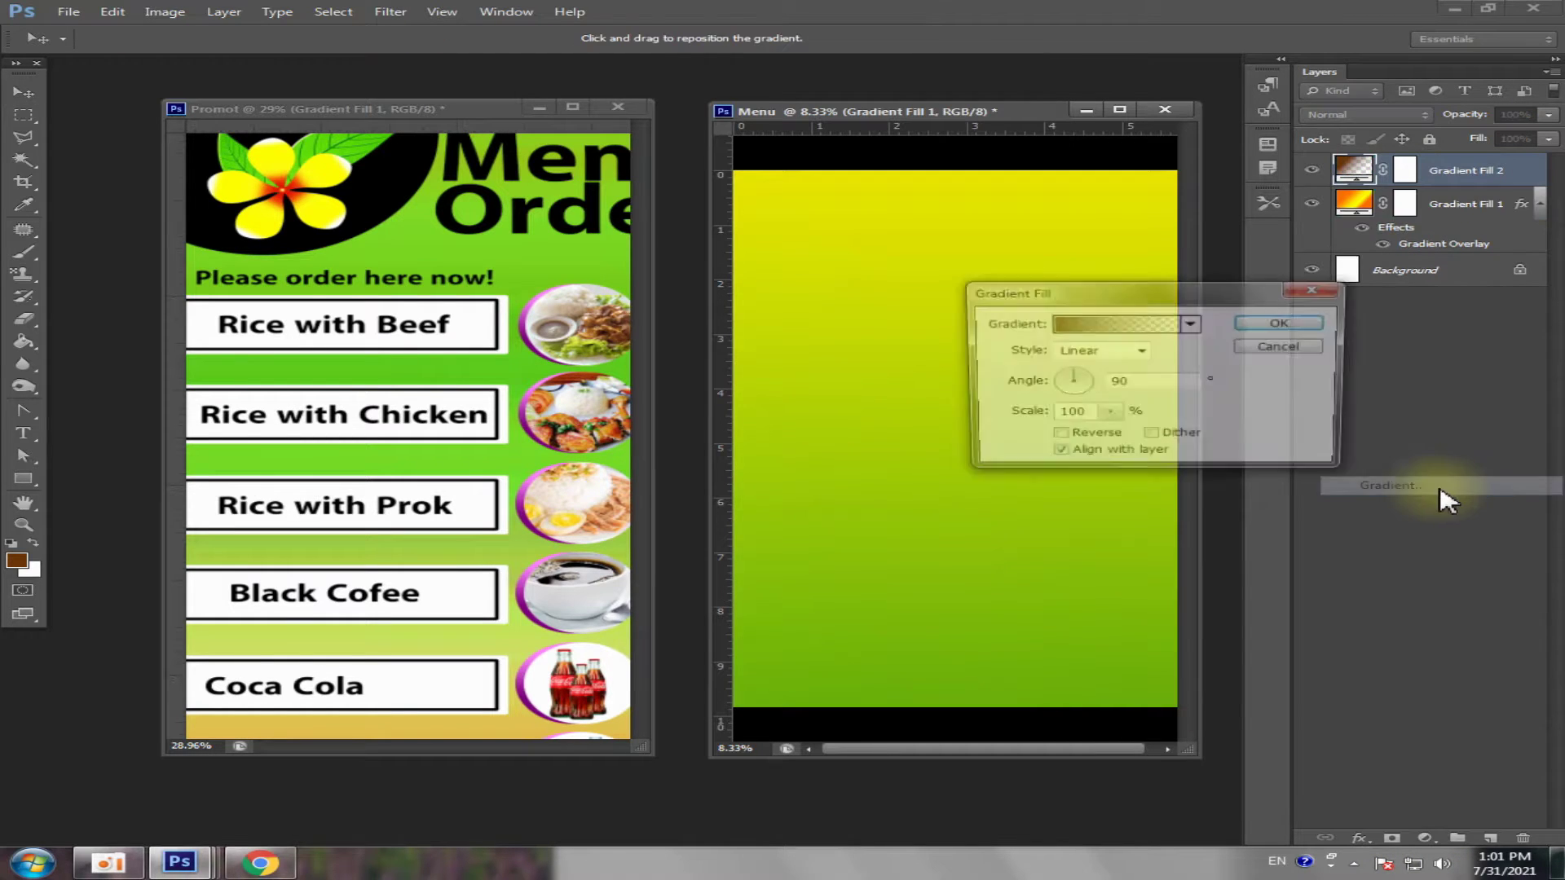
left_click(1141, 352)
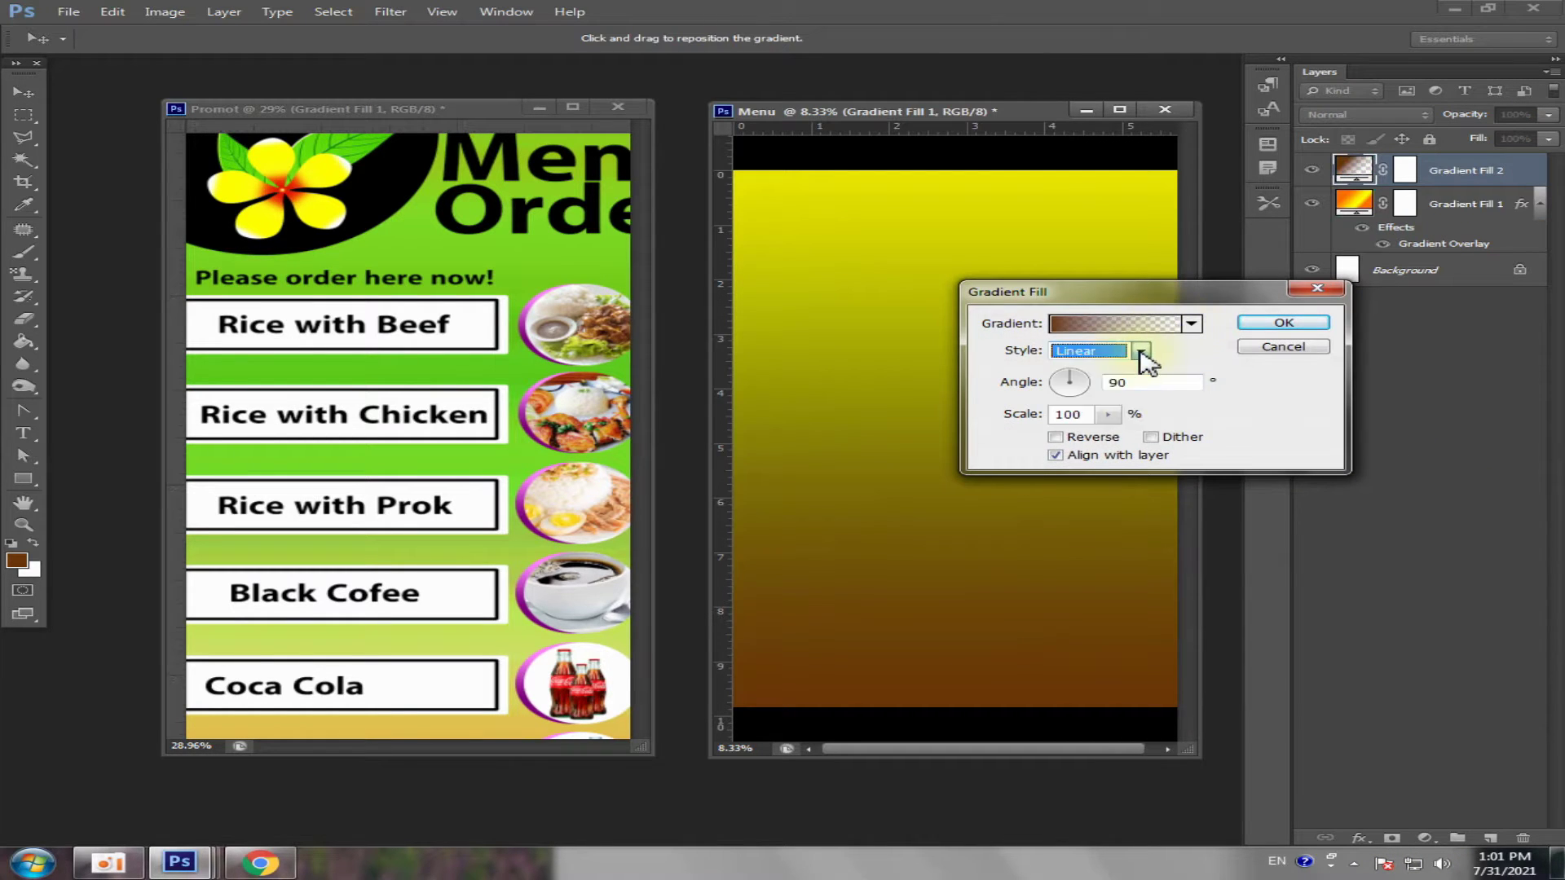
left_click_drag(1143, 436, 1185, 436)
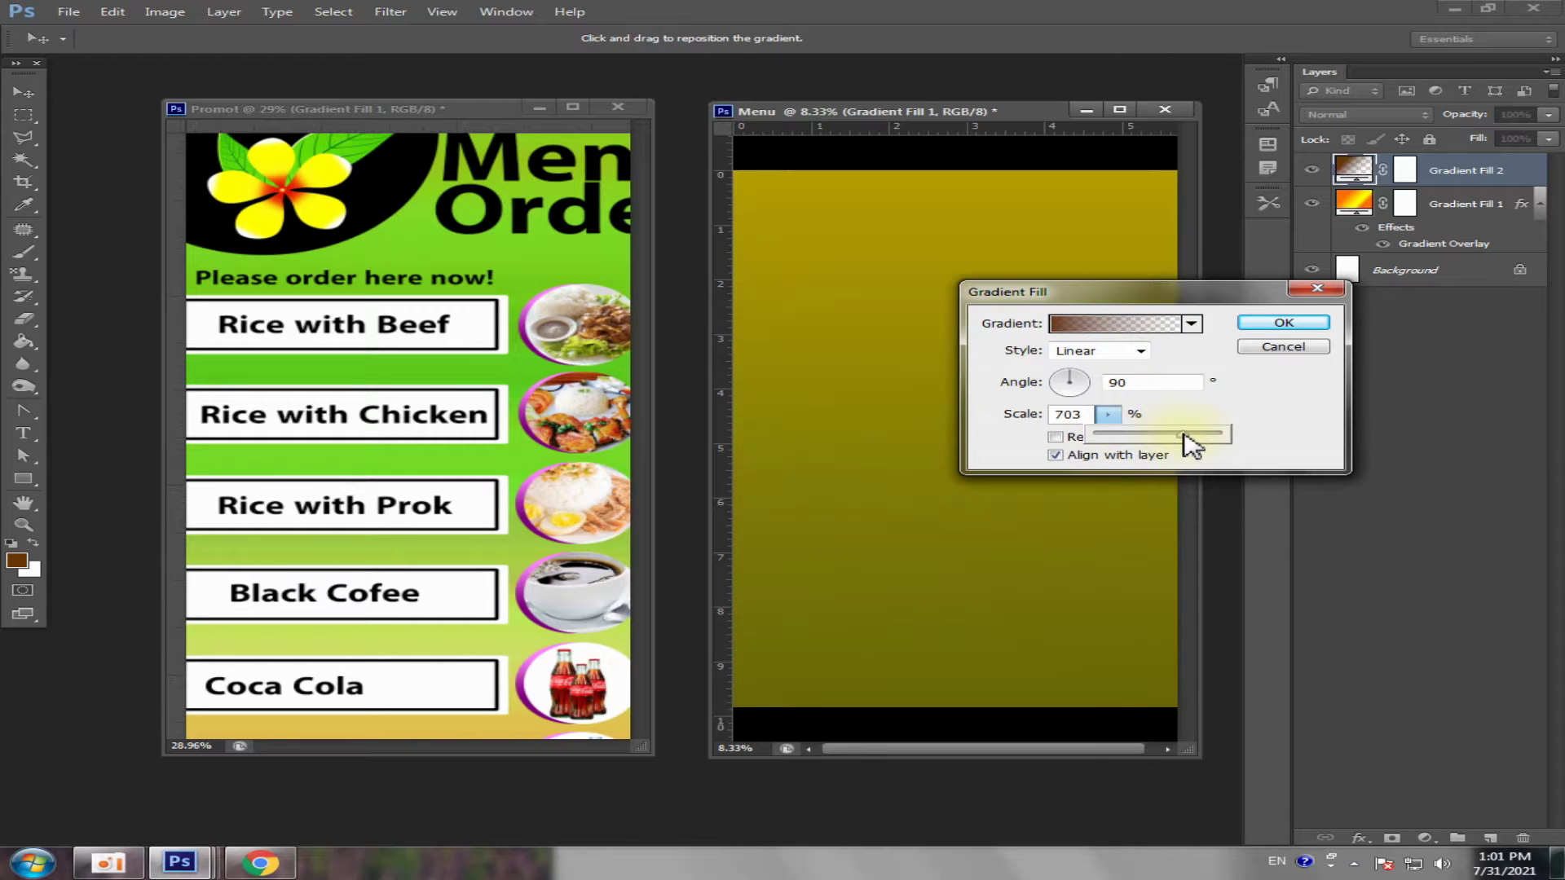
left_click(1289, 348)
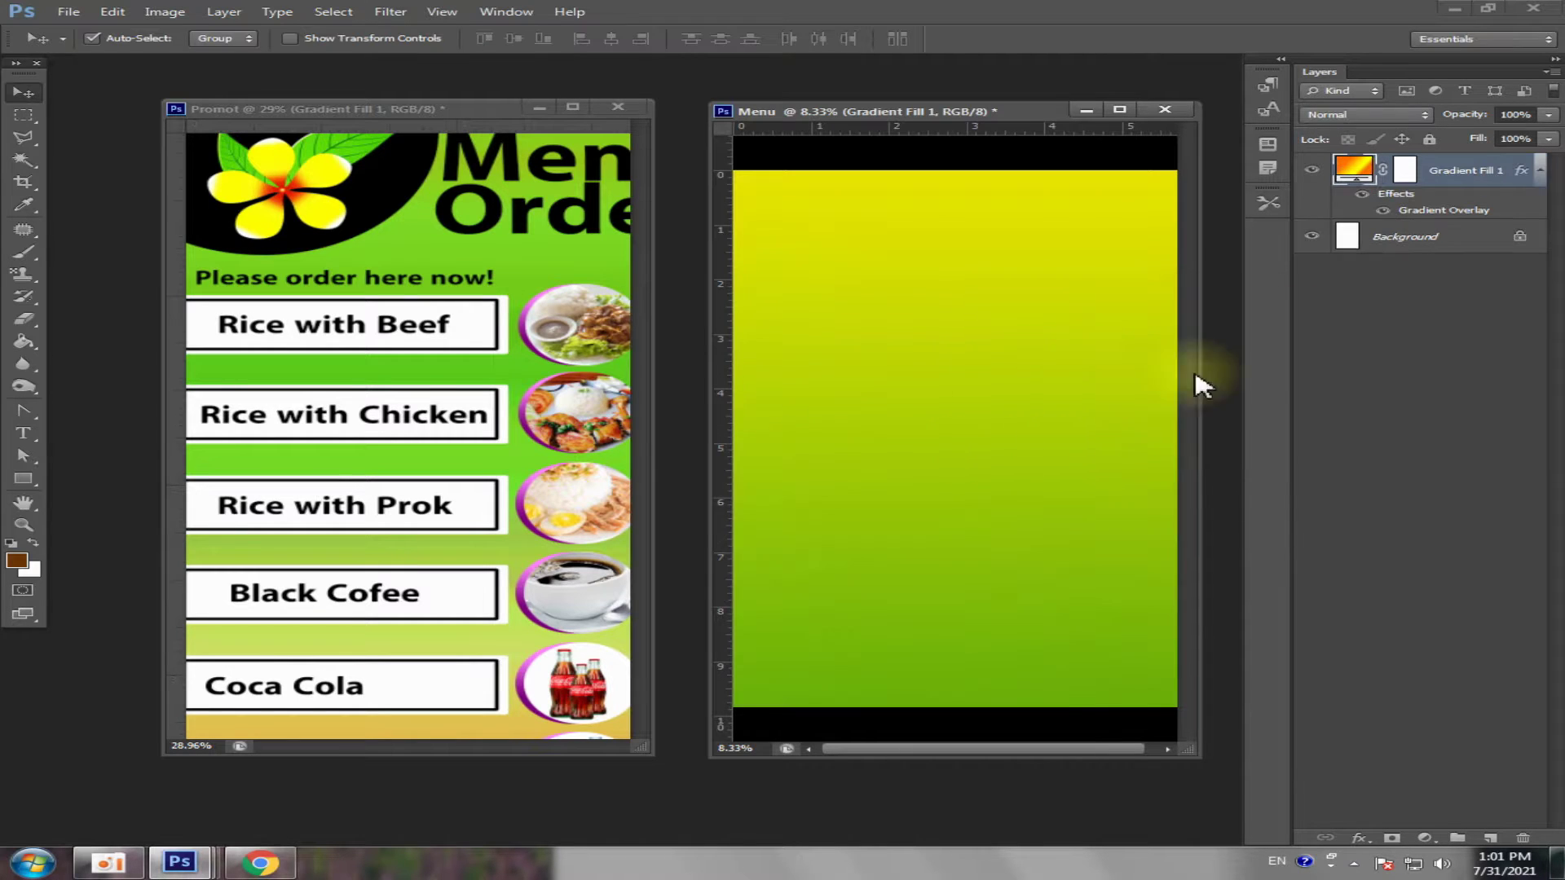
- Move the Menu window lower and inspect the Promot poster's box and background layers
left_click_drag(1029, 119, 1022, 208)
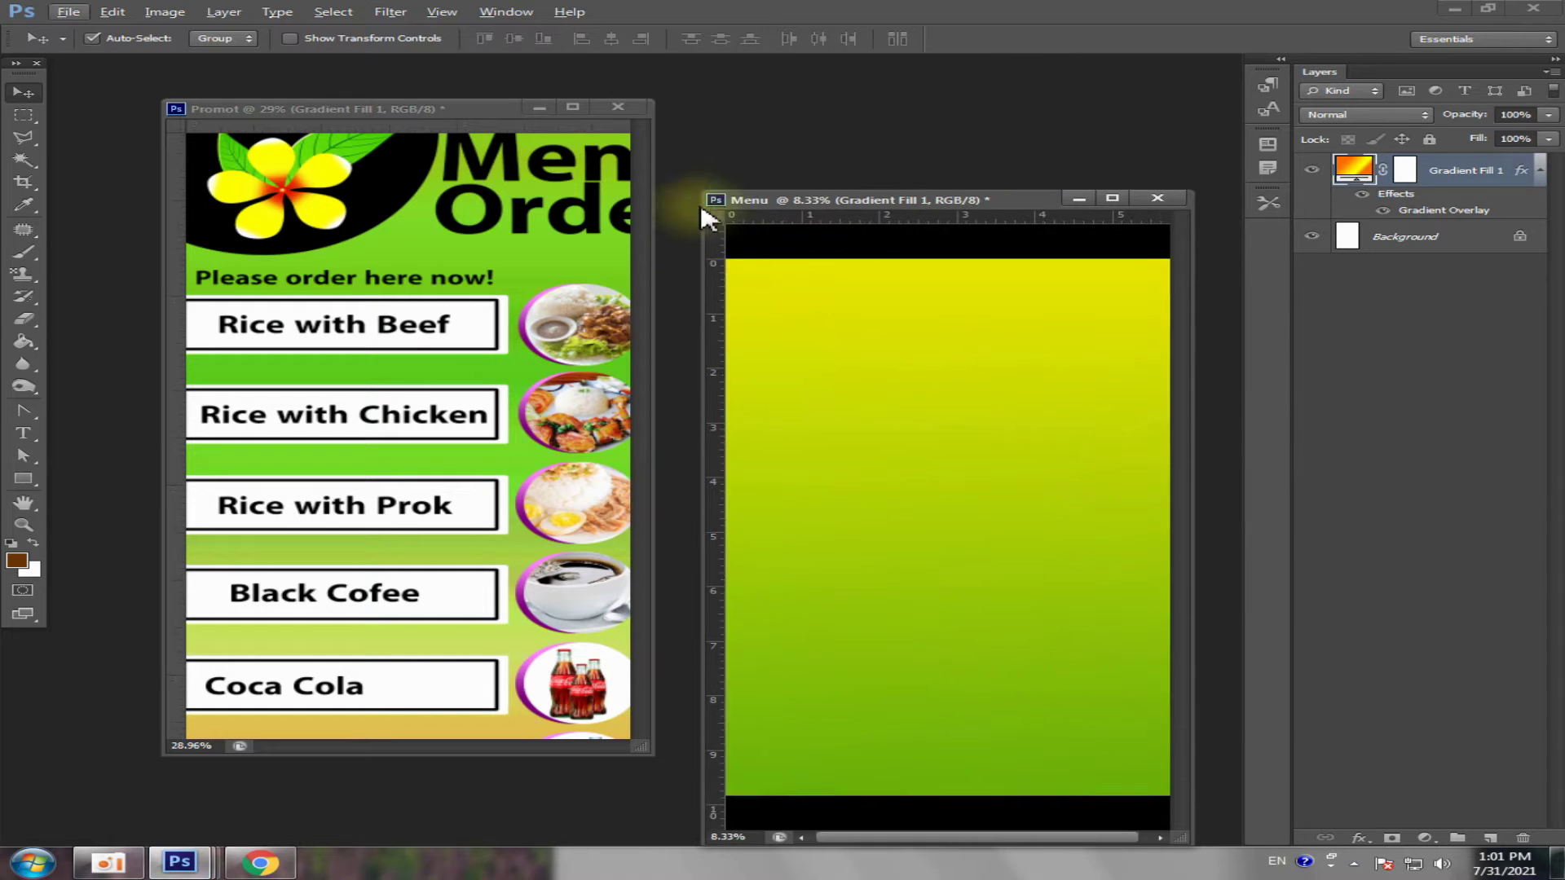
left_click(573, 108)
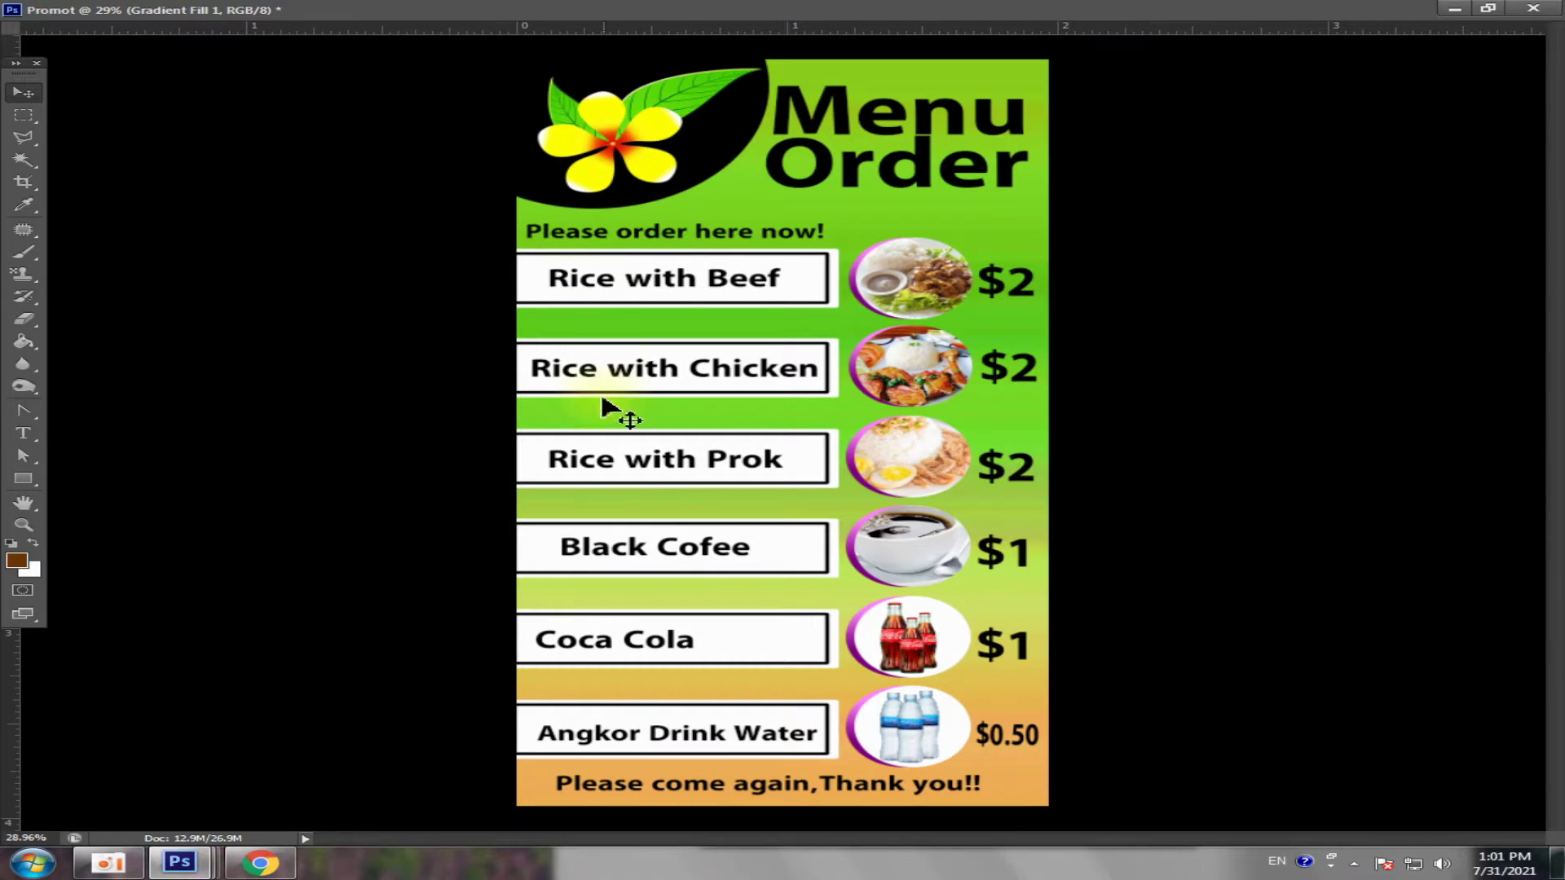
left_click(652, 371)
left_click(646, 546)
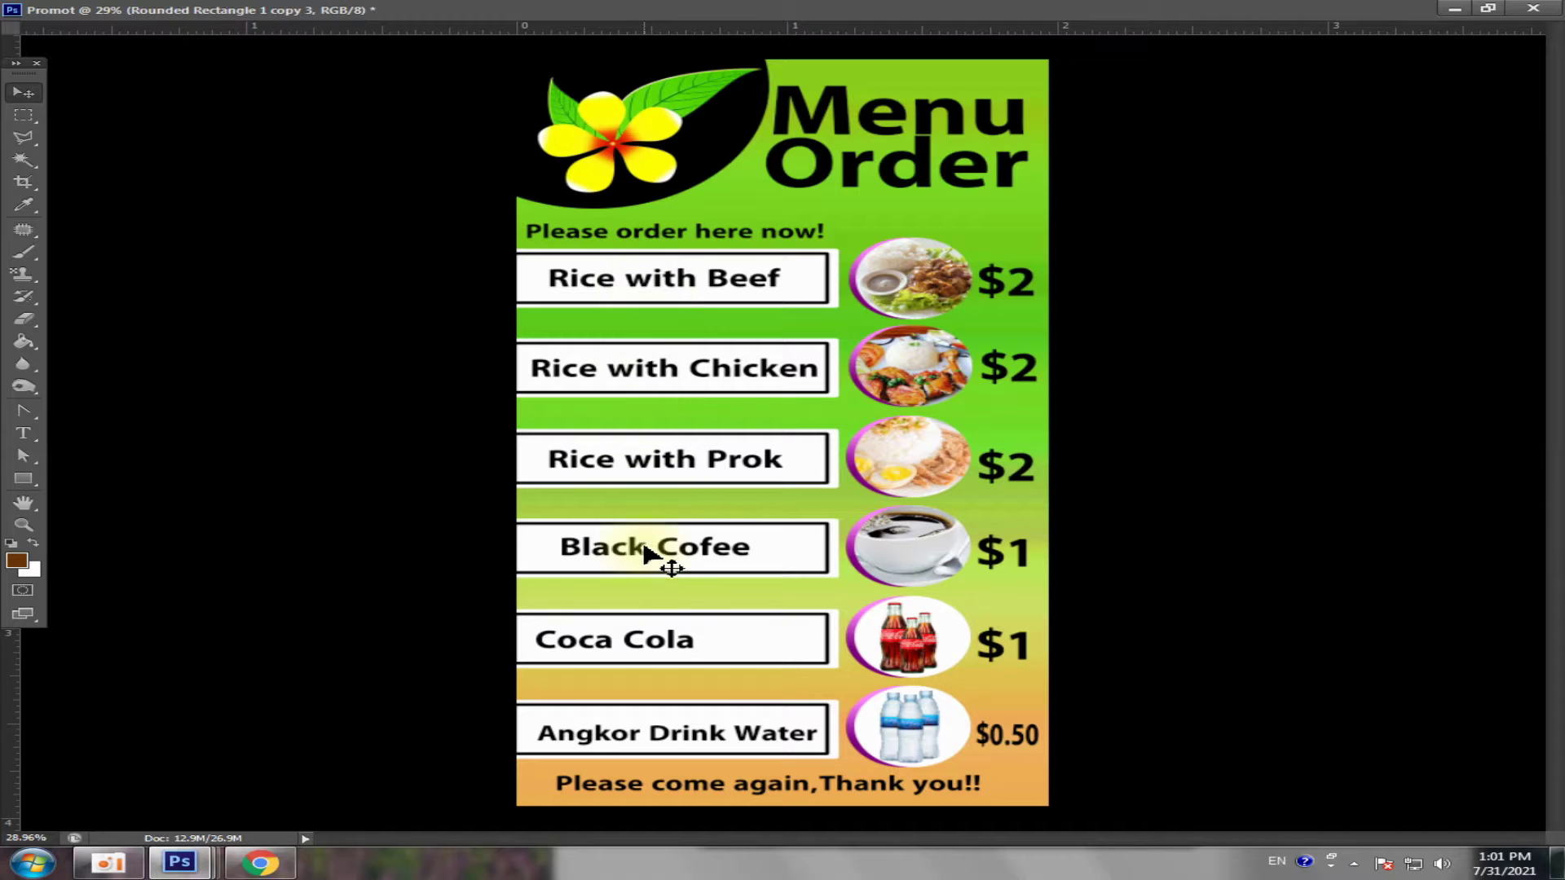
left_click(683, 656)
left_click(685, 693)
- Maximize the Menu document and pick the Horizontal Type tool for the title
left_click(1487, 8)
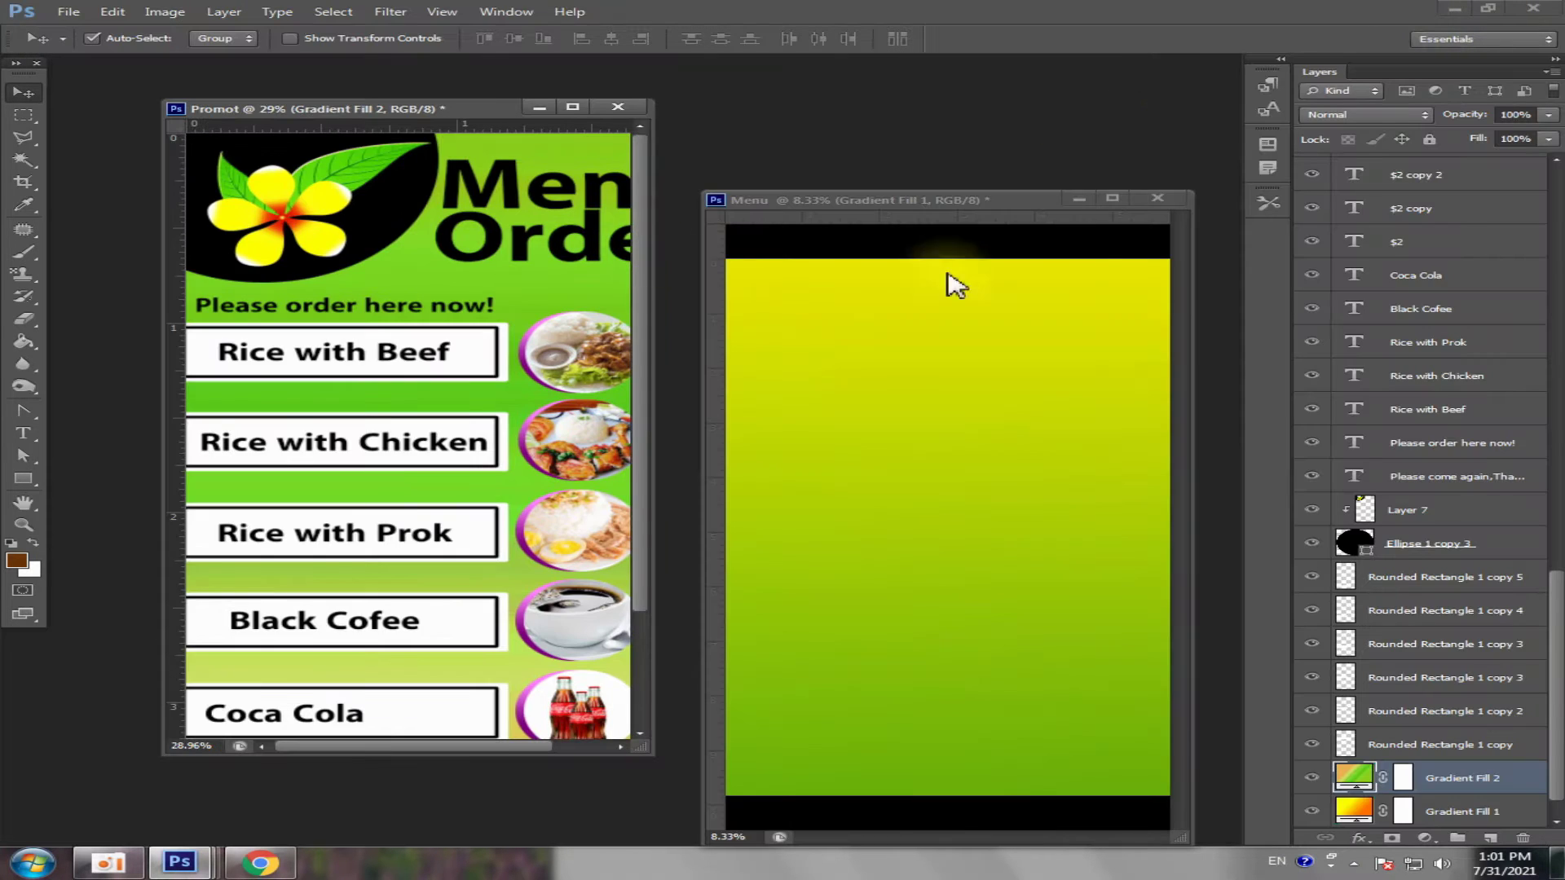
left_click(1125, 199)
scroll(801, 347, "down", 1)
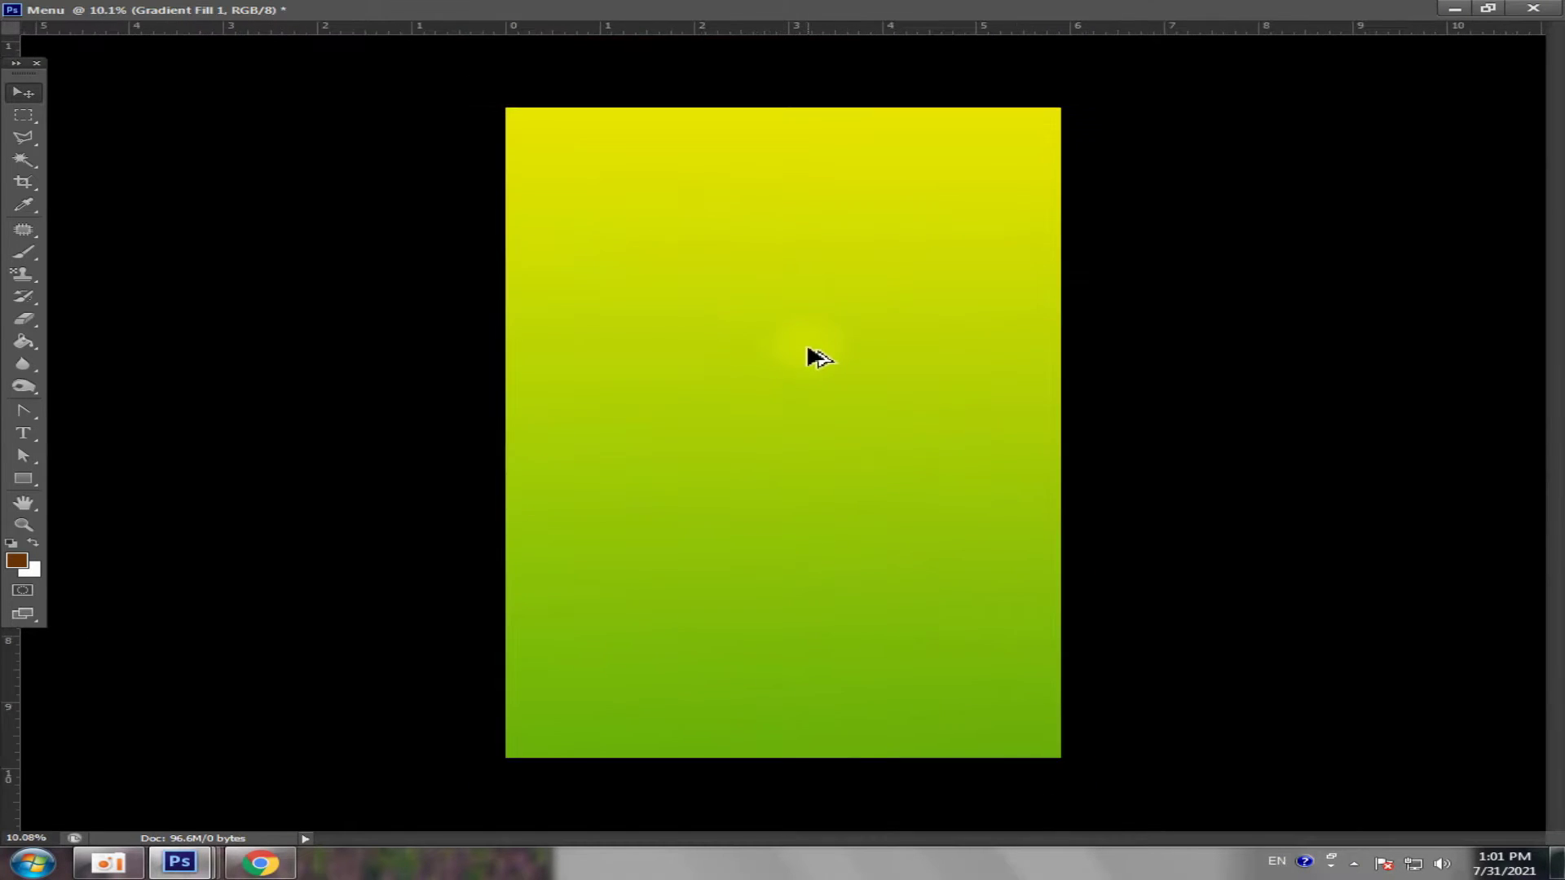
left_click(30, 439)
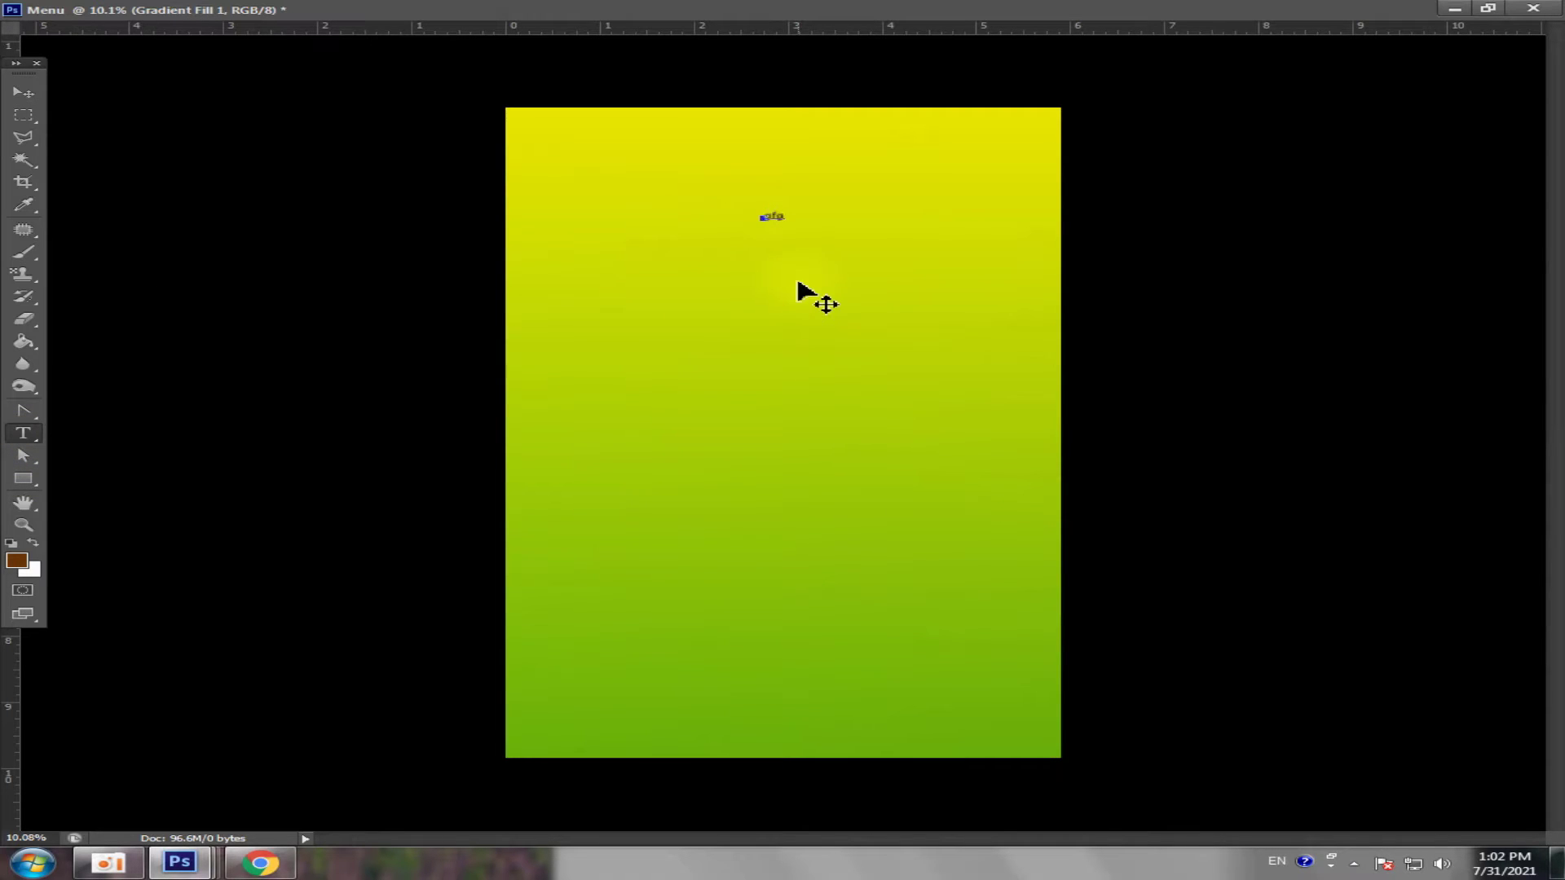
- Set the title text colour to black #000000 and size to 30 pt
left_click(1485, 11)
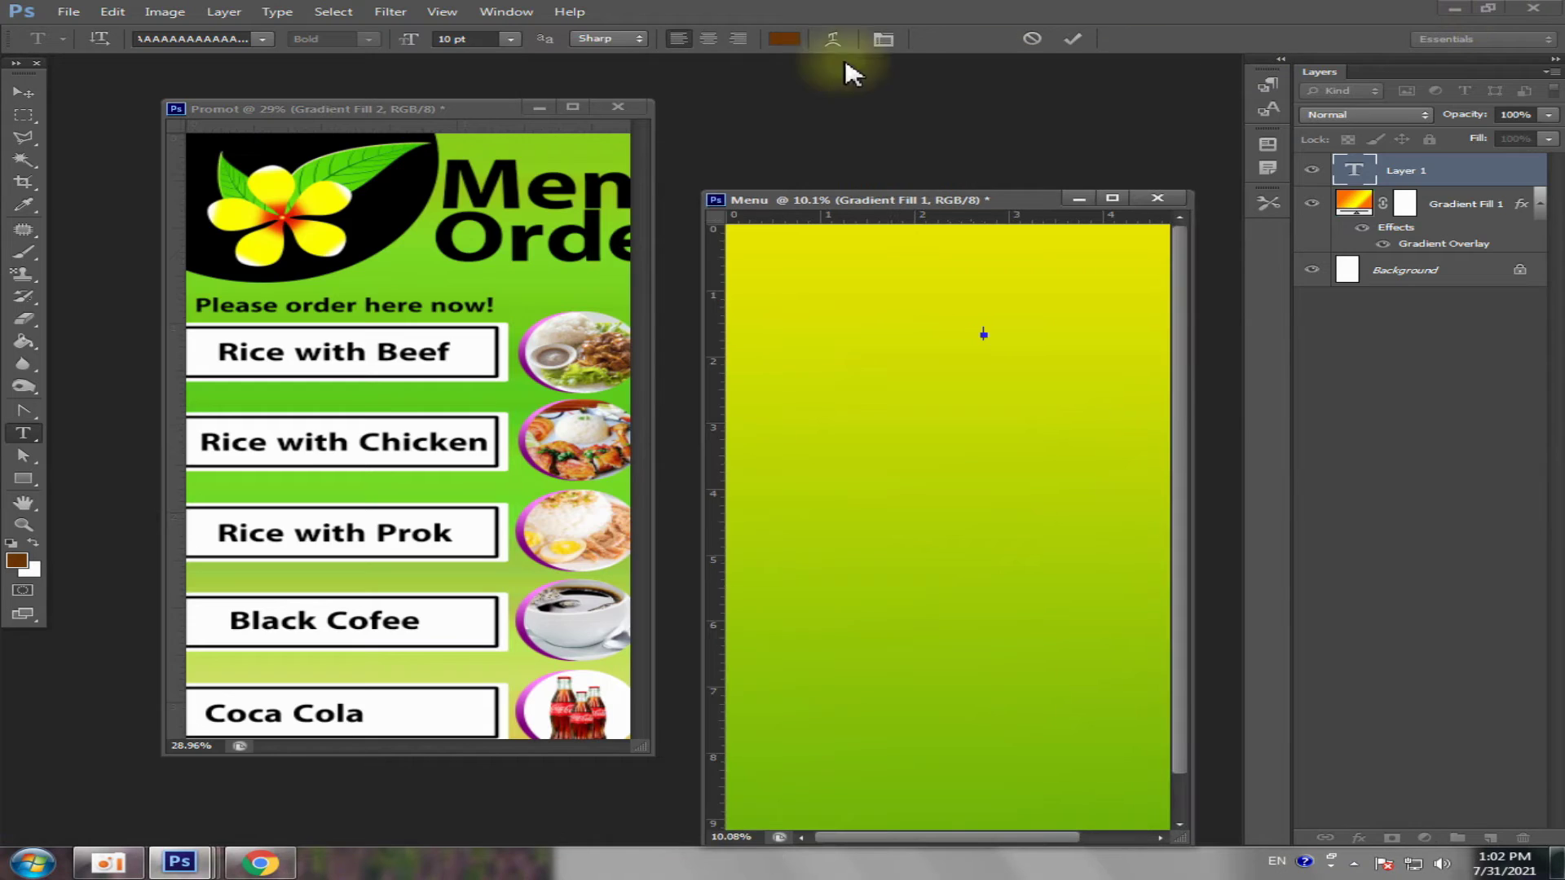
left_click(784, 39)
left_click_drag(889, 620, 958, 687)
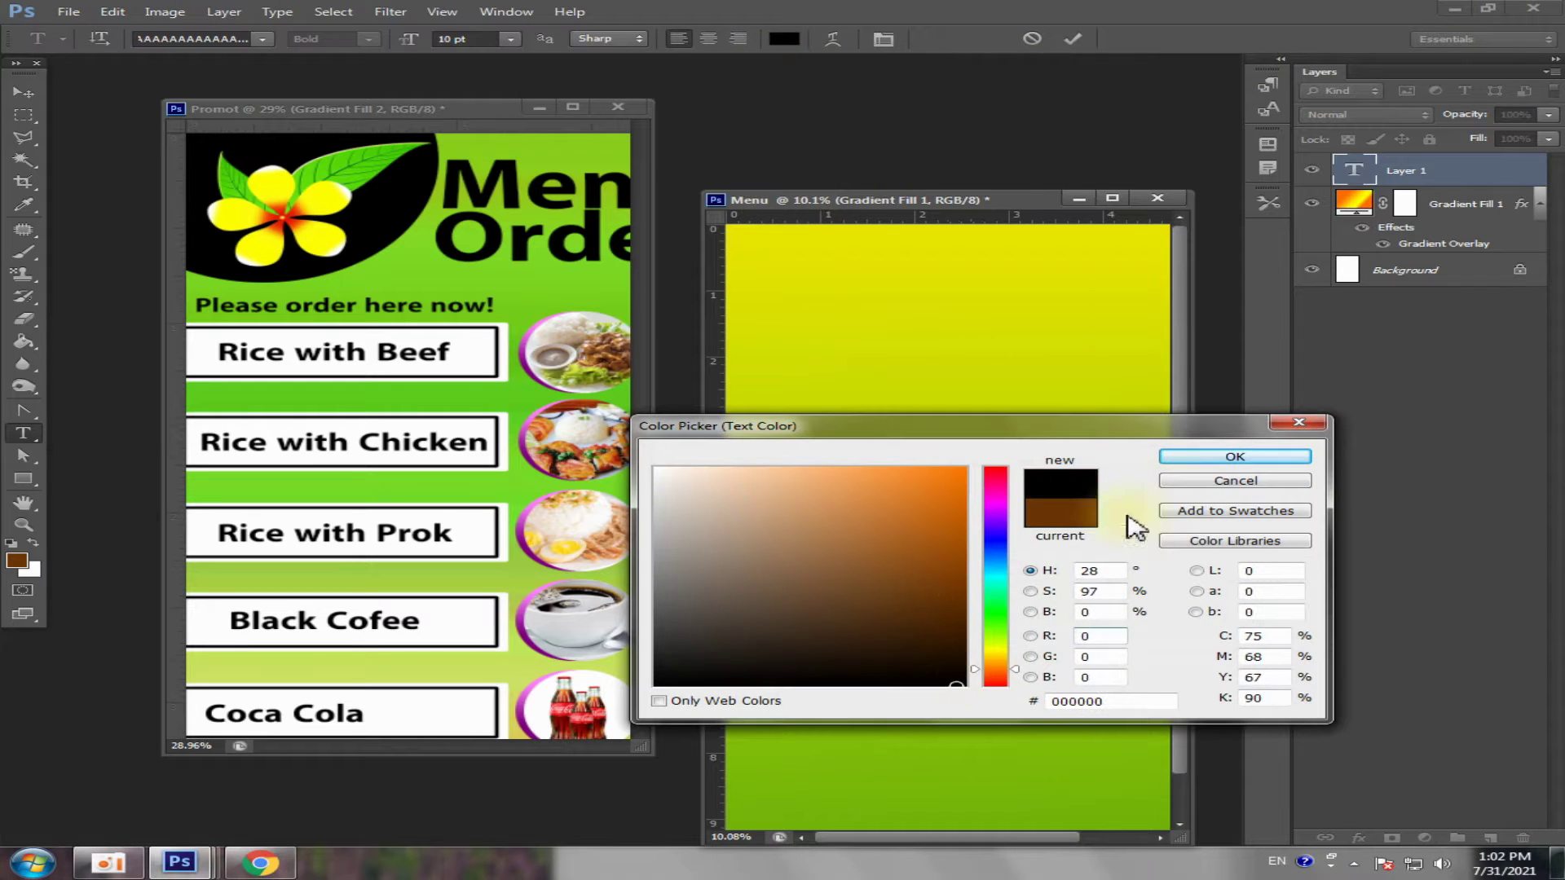
left_click(1239, 458)
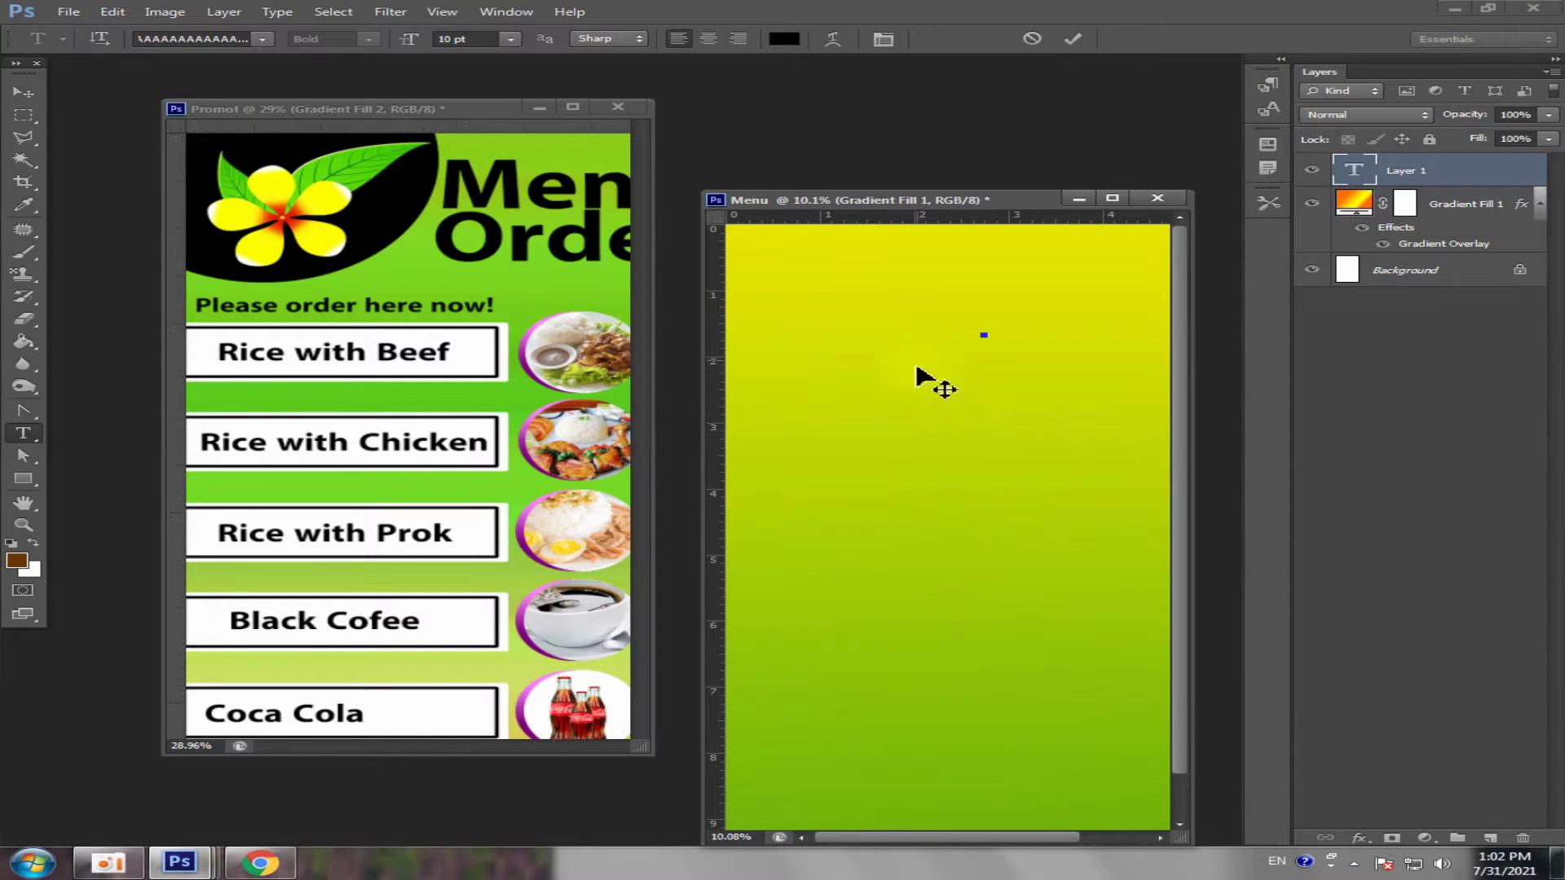
left_click(510, 39)
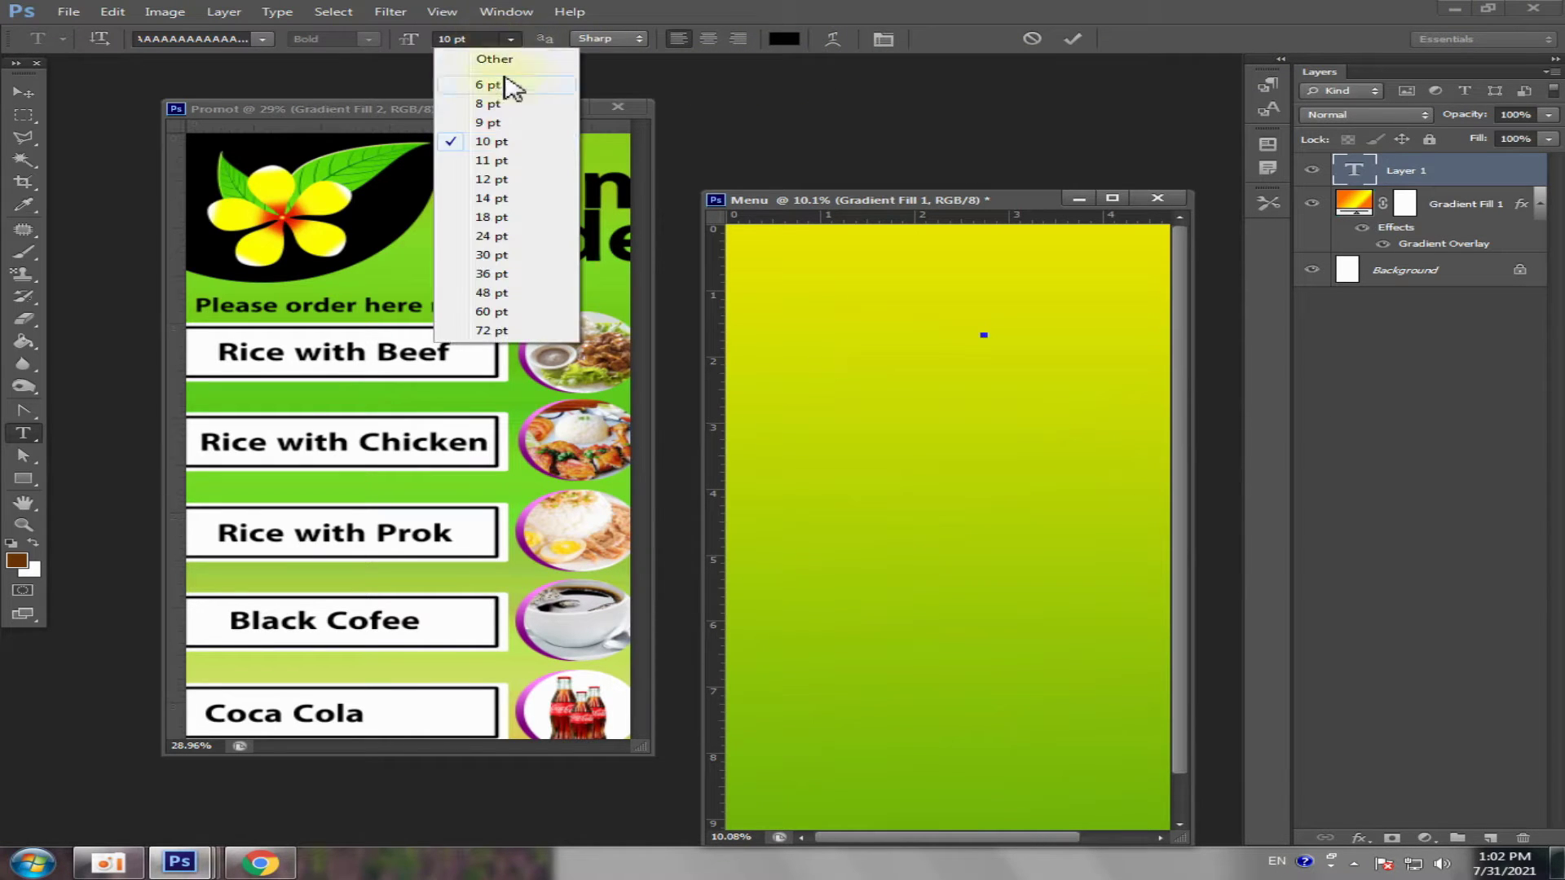
left_click(493, 257)
key("BackSpace")
type("Menu")
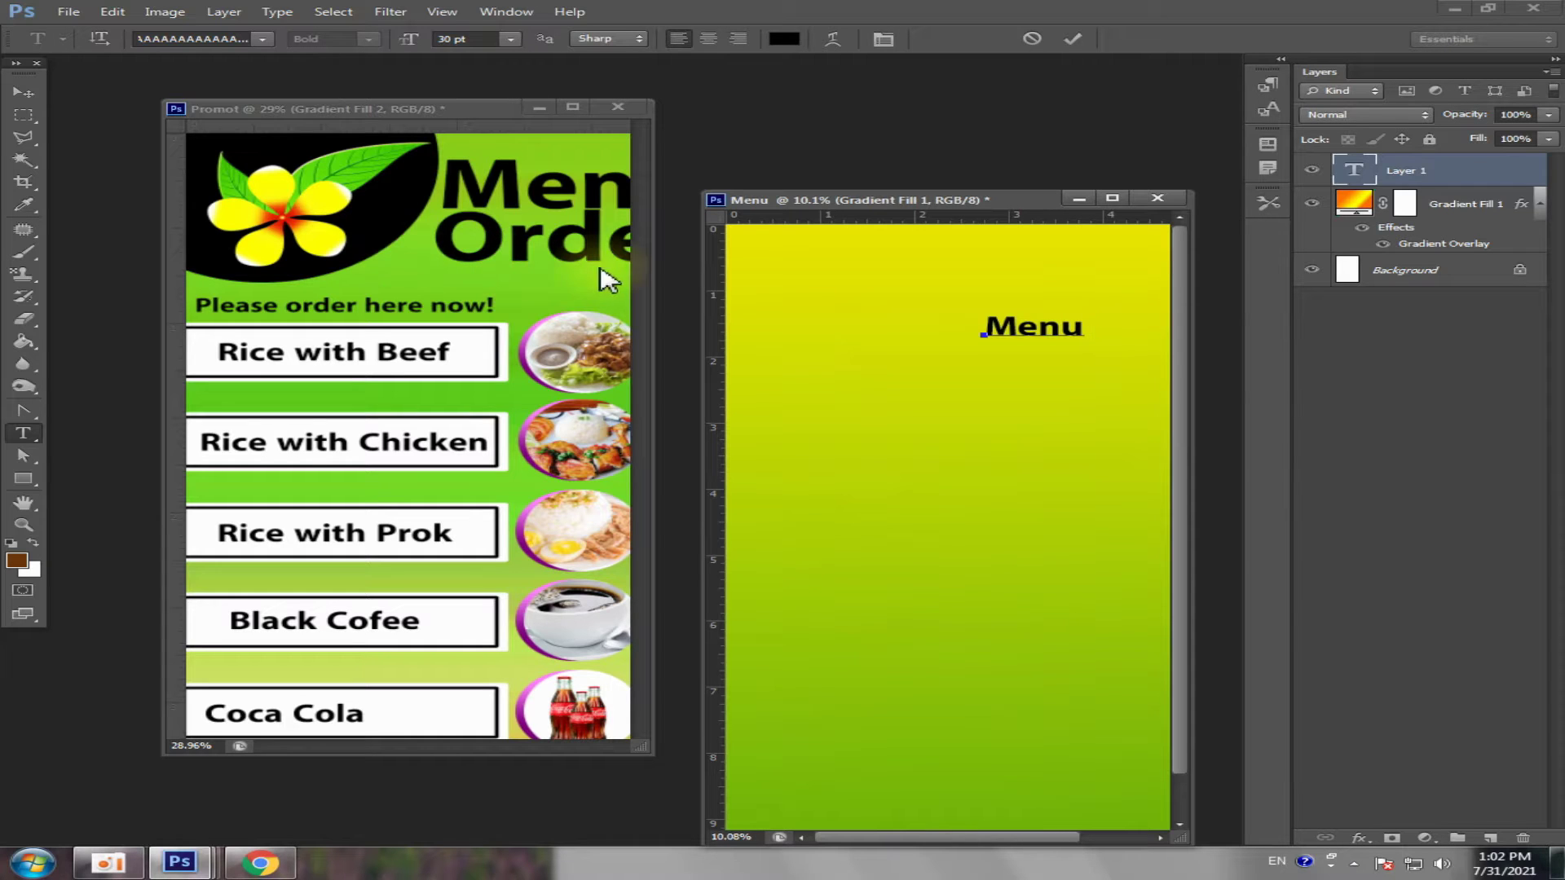
- Commit the 'Menu' text and move it to the canvas's top-right
left_click(26, 93)
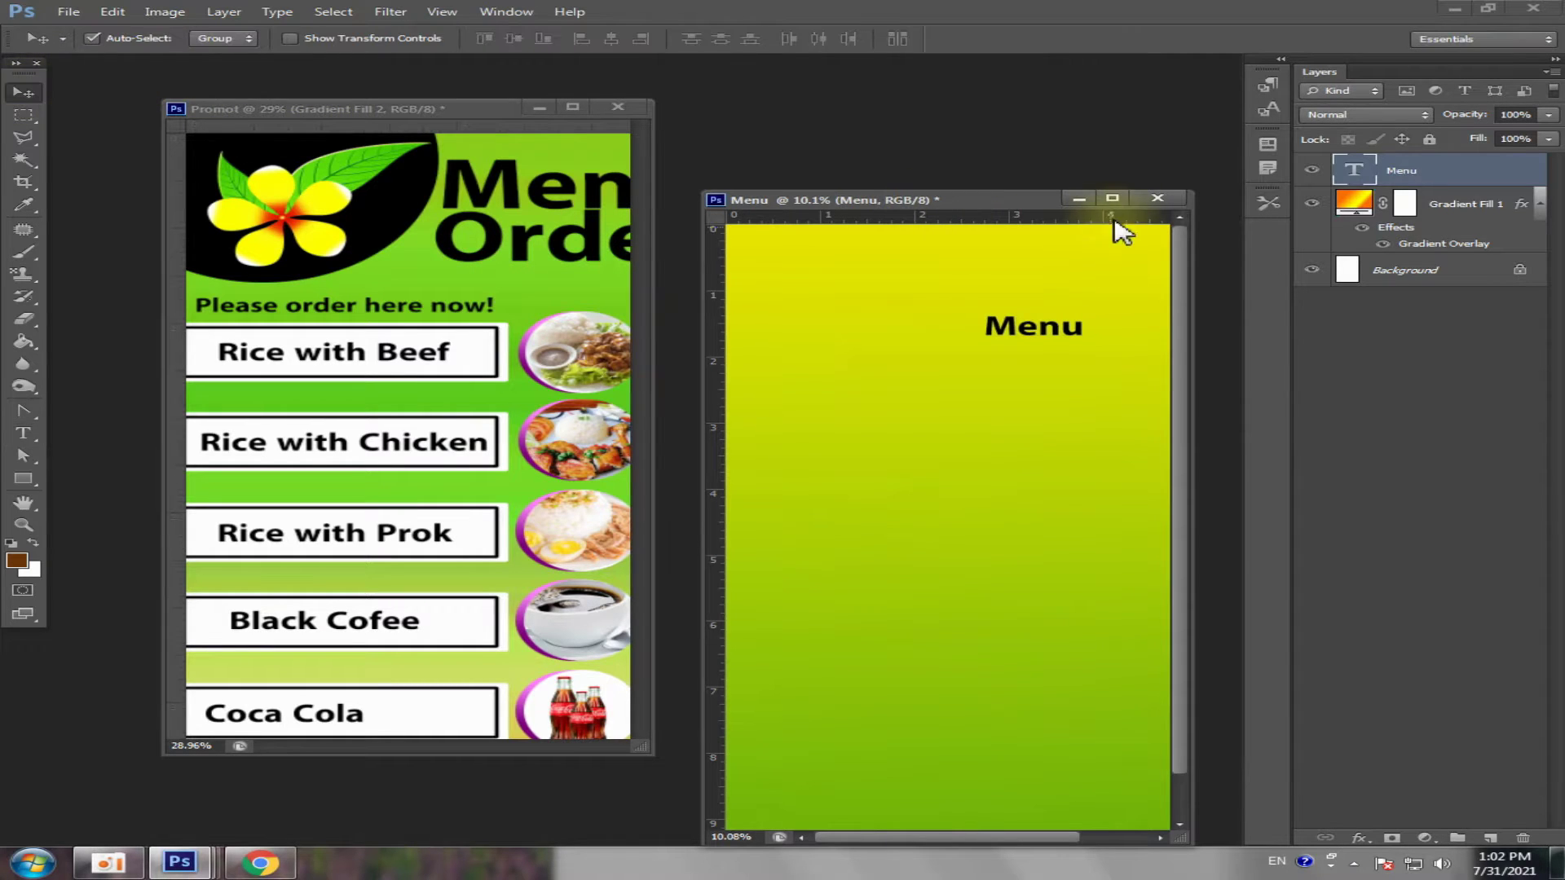
key("ctrl+minus")
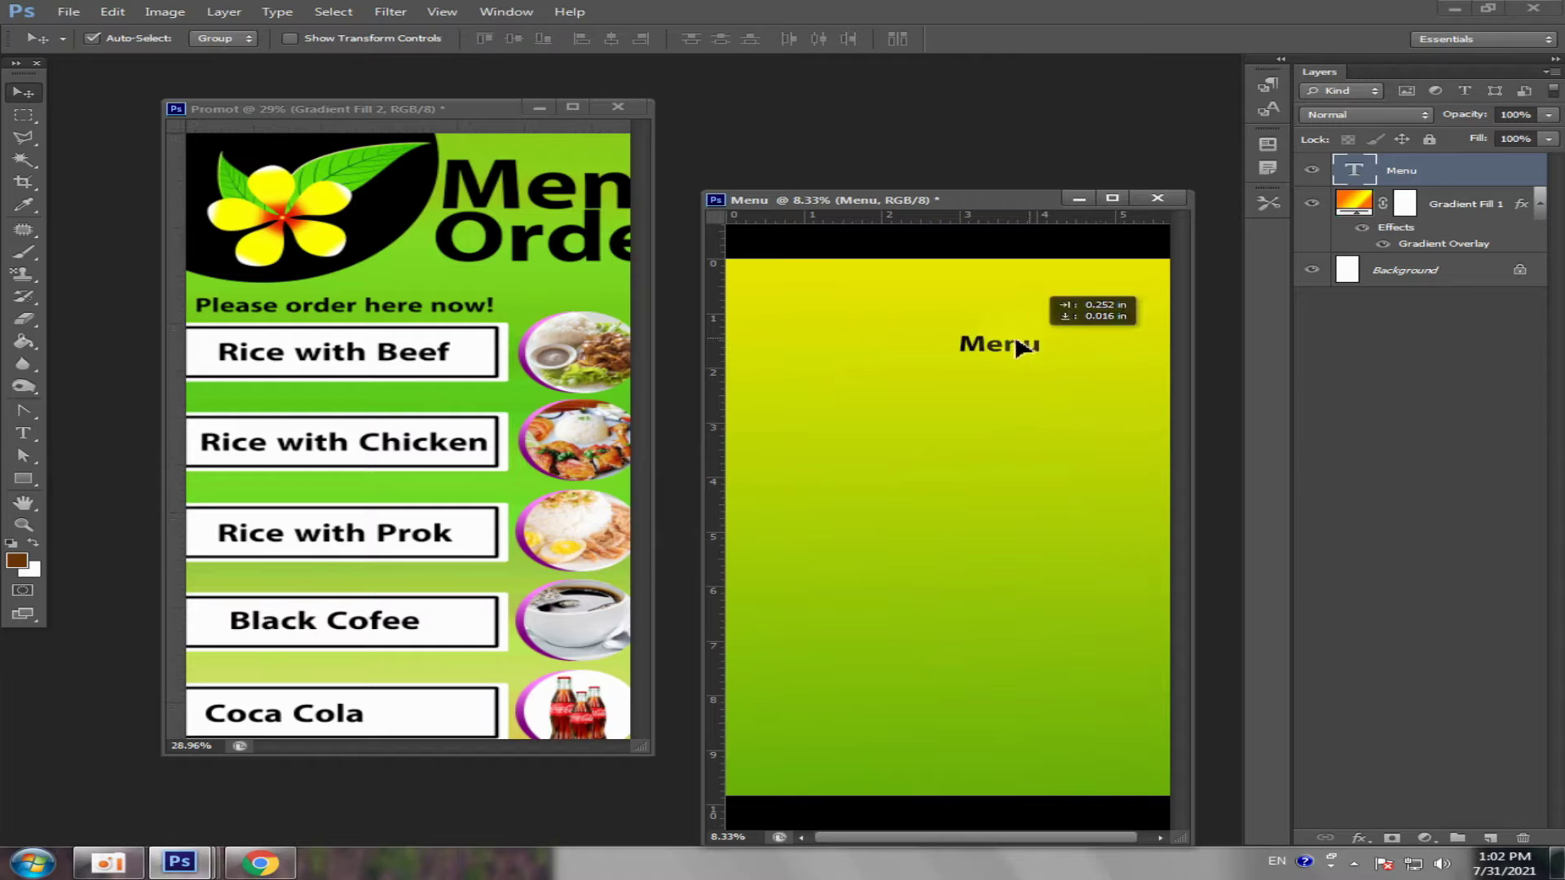
left_click_drag(1015, 349, 1111, 316)
left_click(1112, 198)
- Scale the Menu title to about twice its size and shift it up-left
key("ctrl+plus")
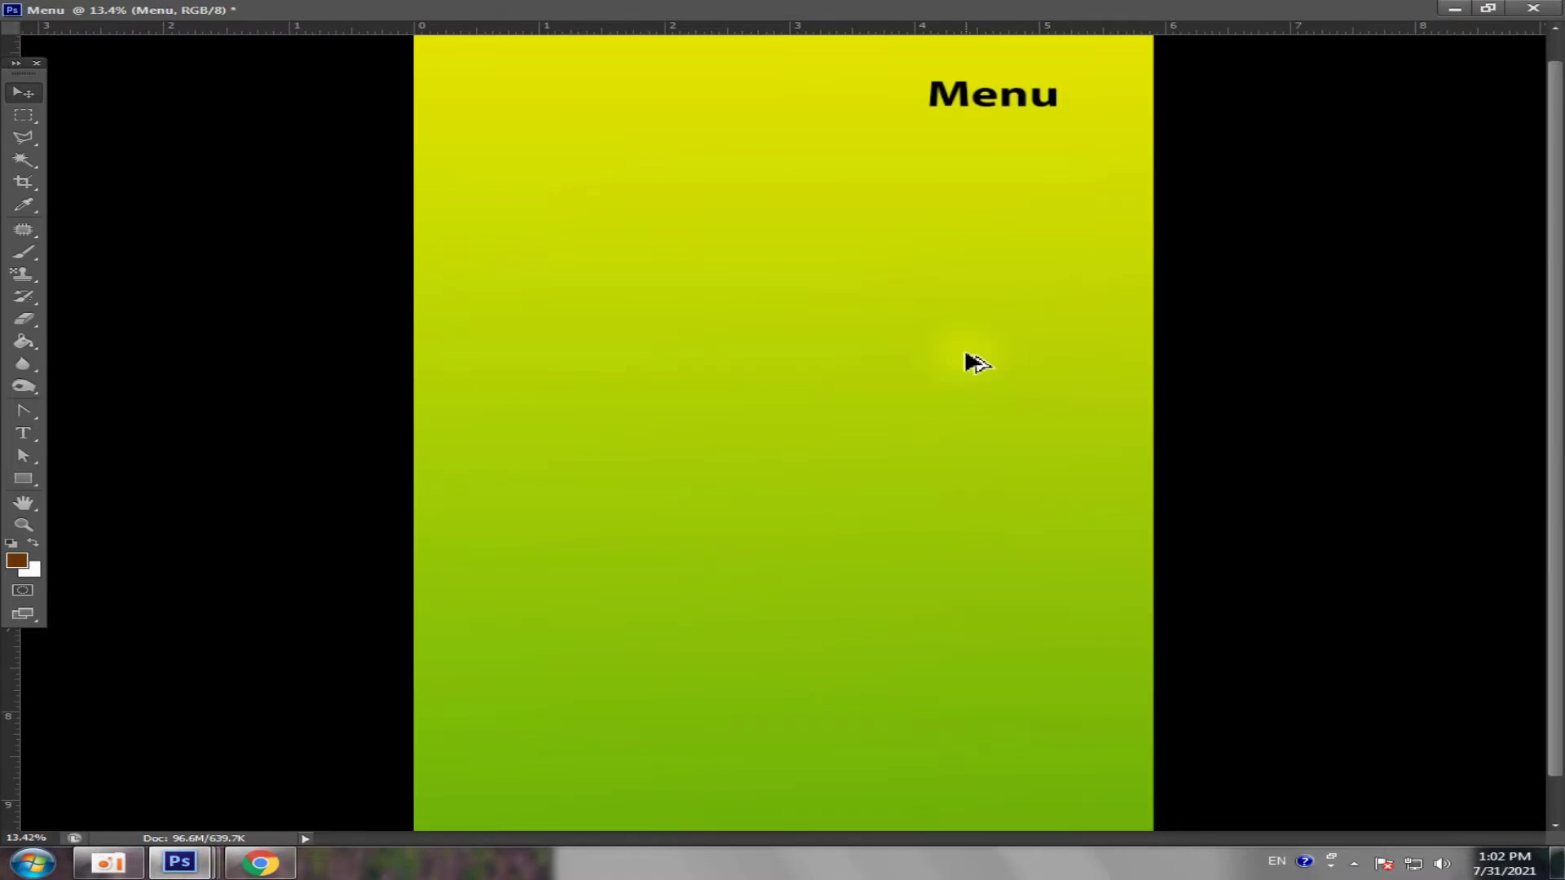
key("ctrl+0")
key("ctrl+t")
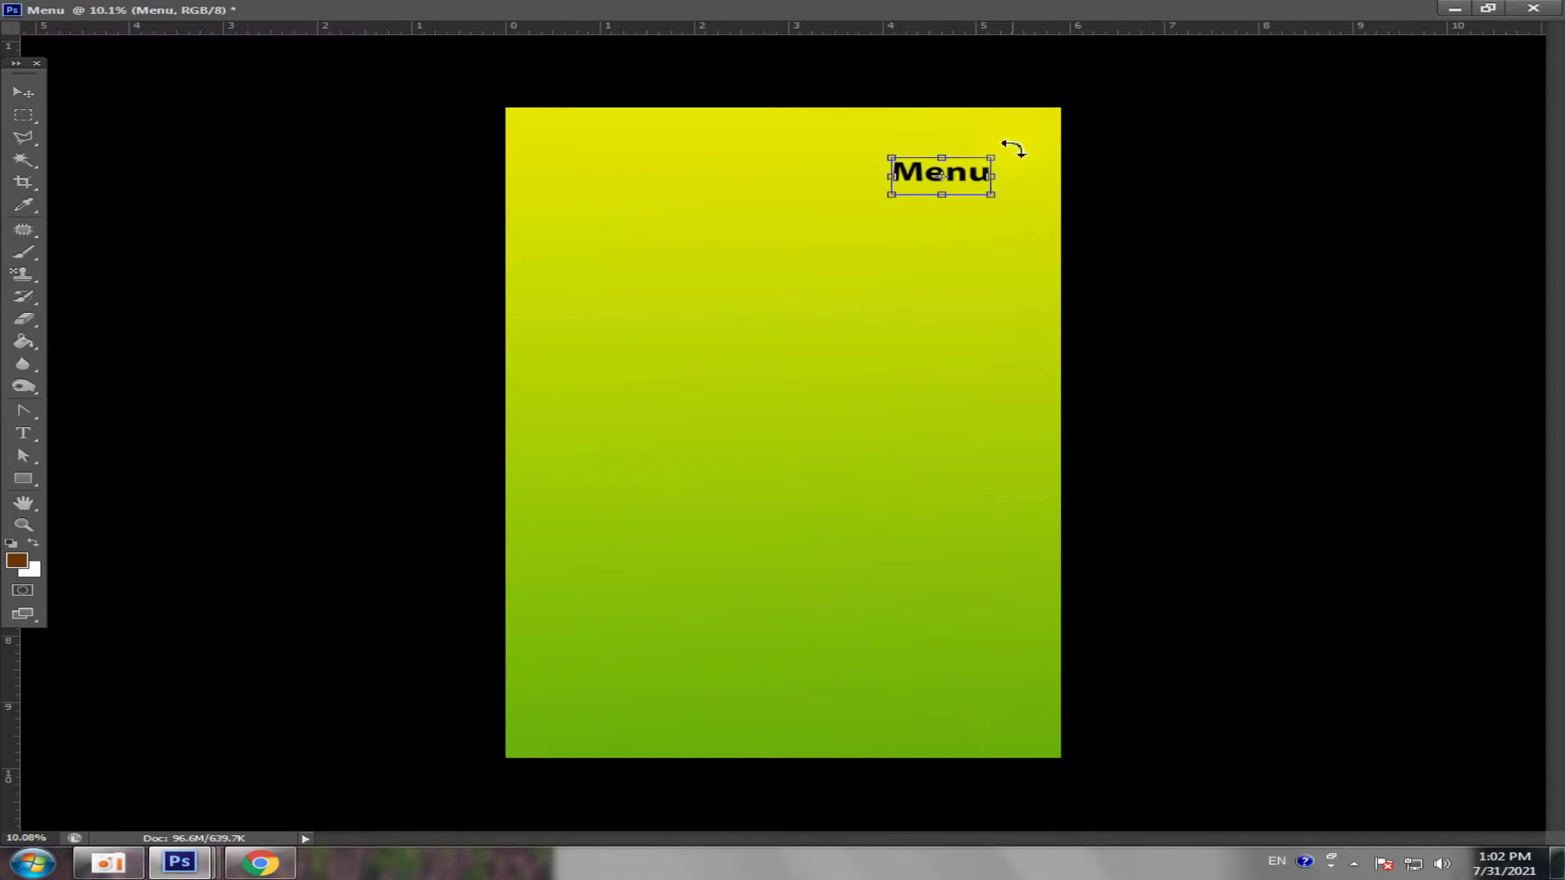
left_click_drag(997, 156, 1037, 131)
mouse_move(987, 181)
left_mouse_down()
mouse_move(952, 163)
mouse_move(1018, 199)
mouse_move(927, 174)
mouse_move(944, 212)
left_mouse_up()
key("Return")
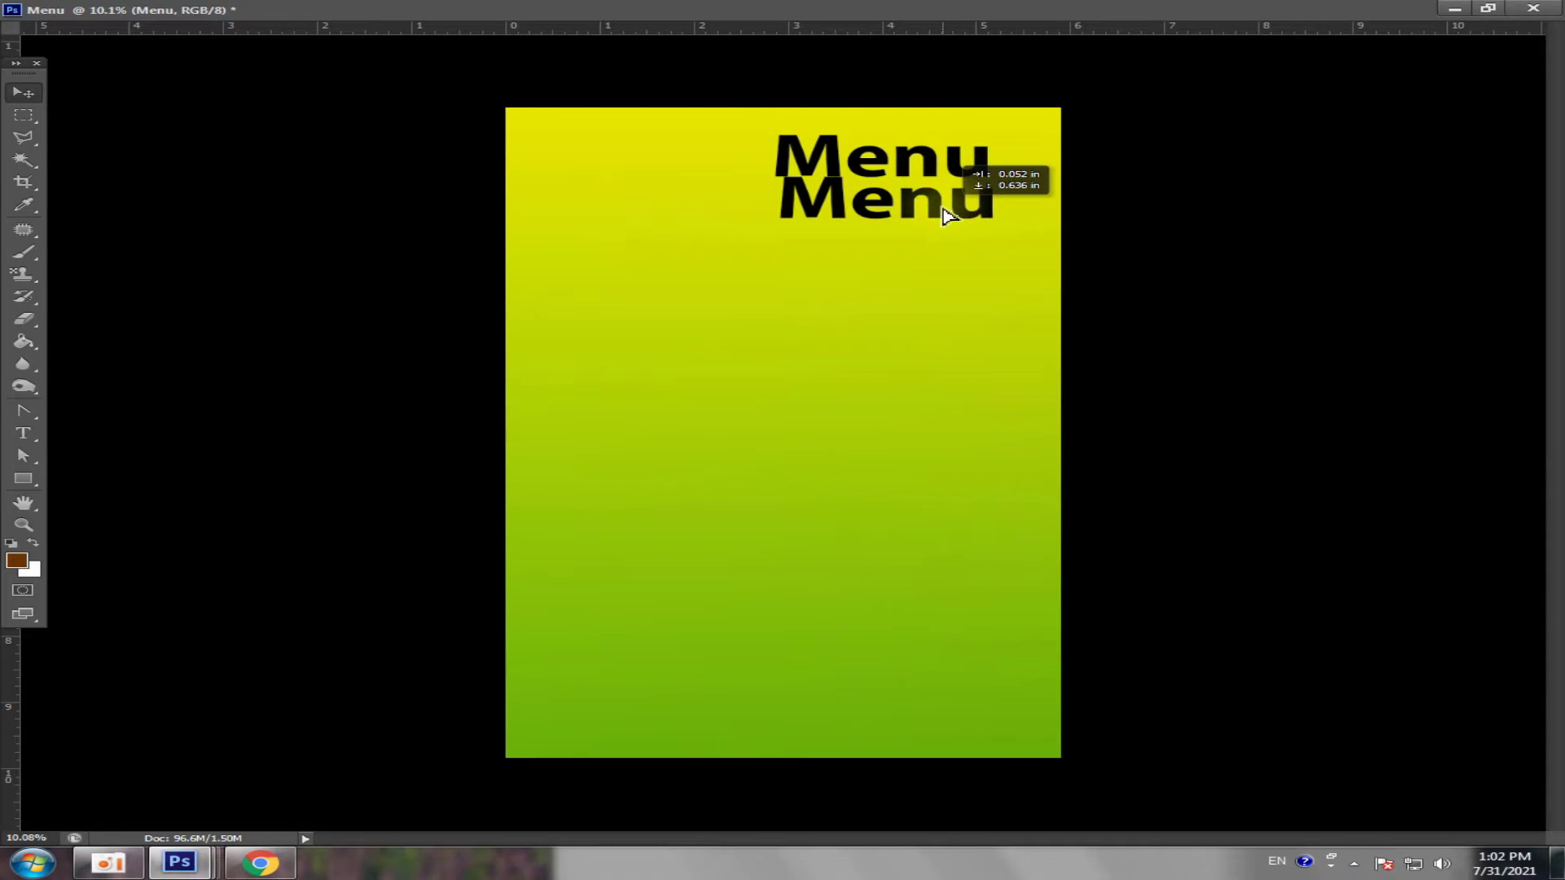
- Retype the lower Menu copy as 'Order'
left_click(24, 436)
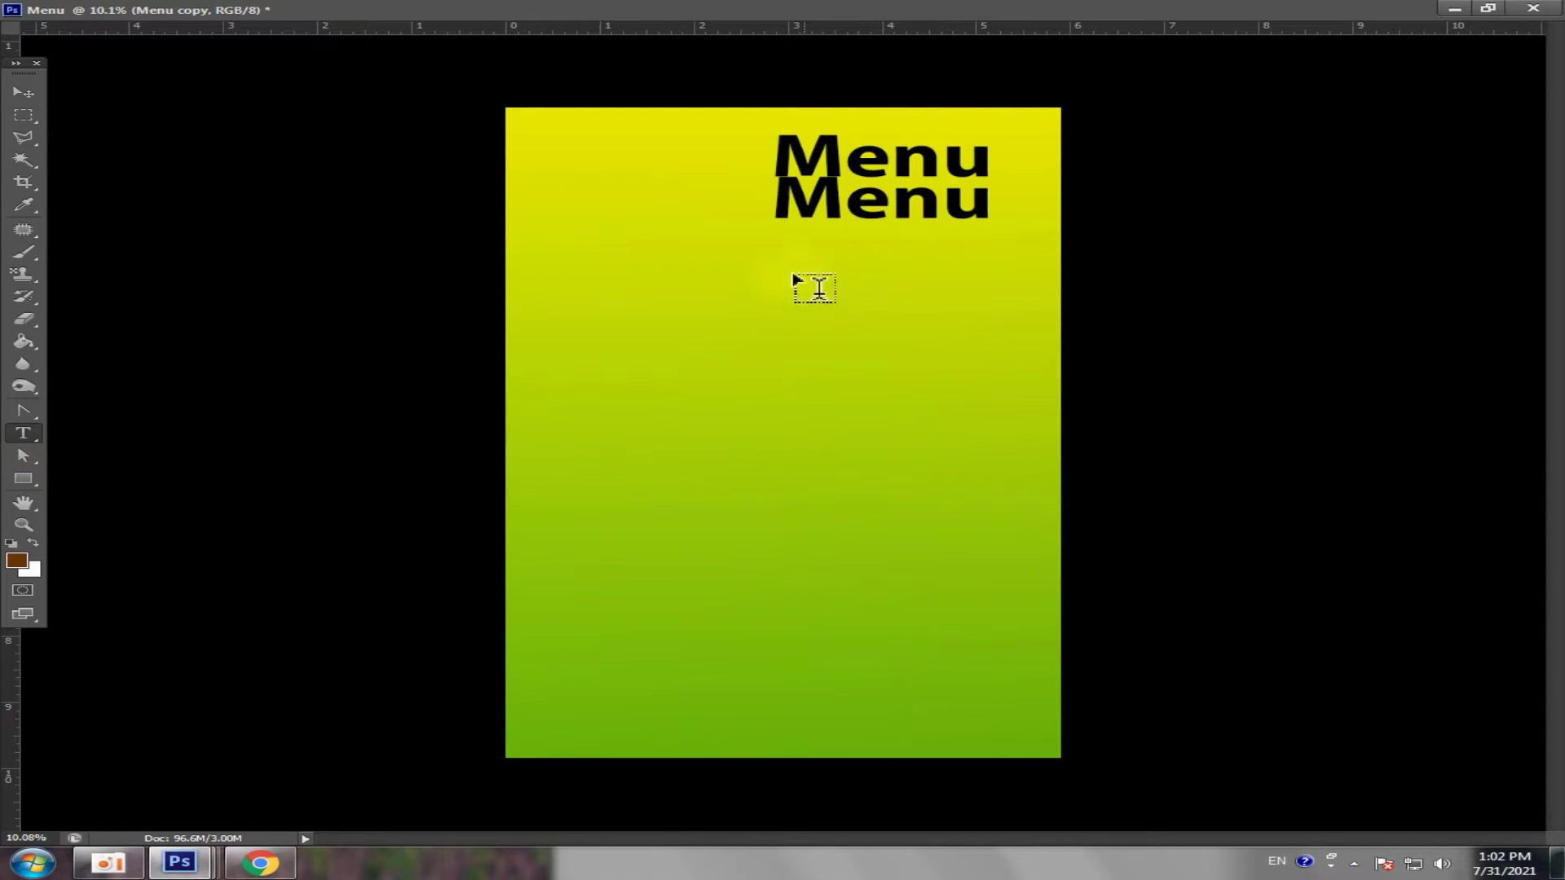
left_click(889, 213)
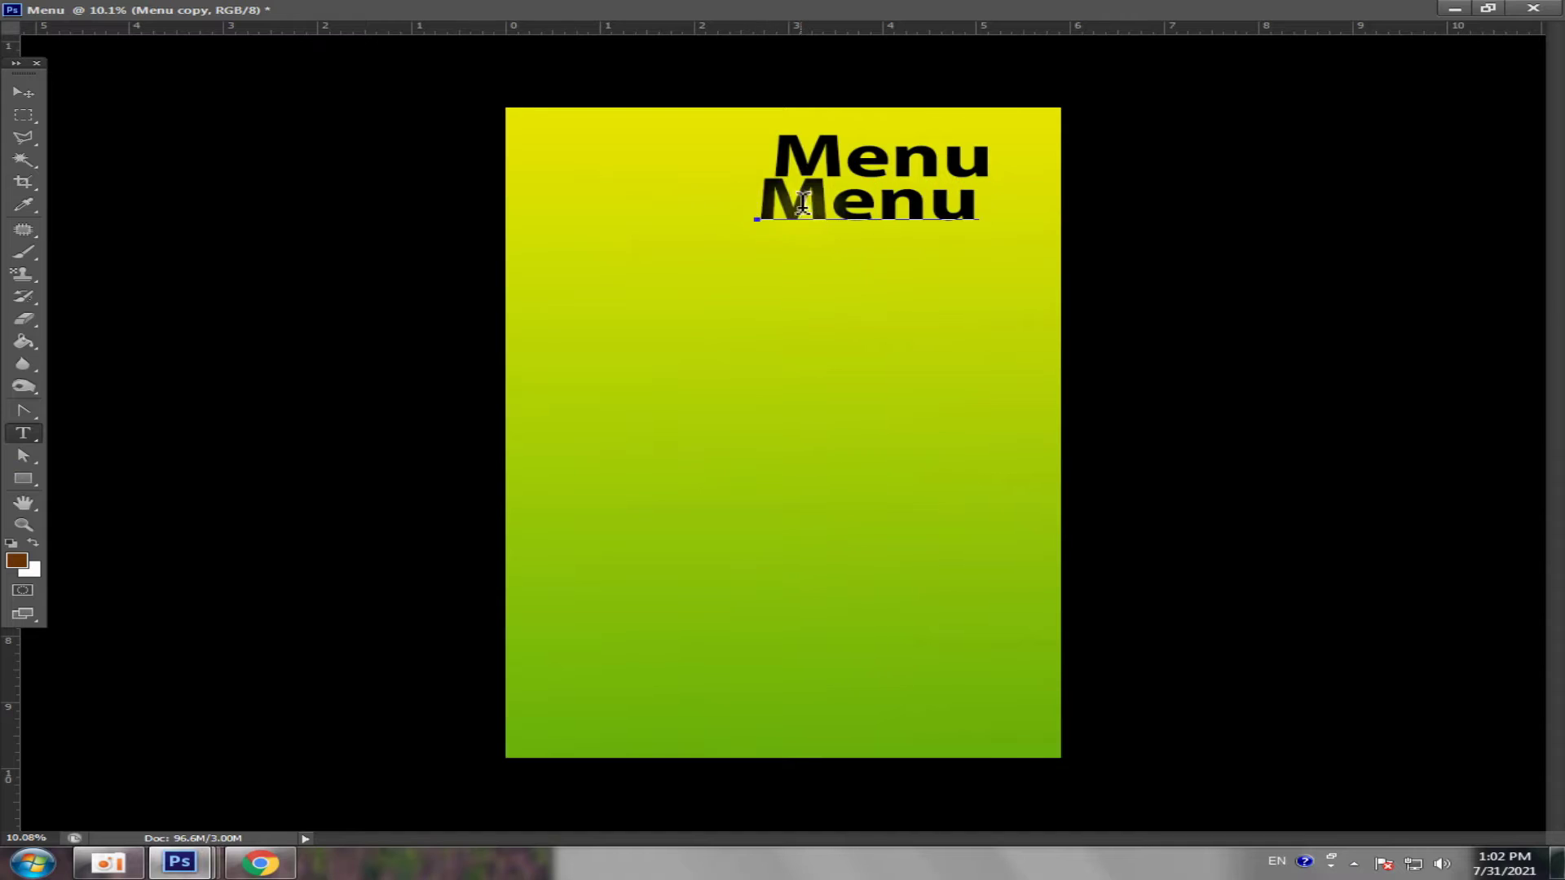
left_click_drag(756, 212, 983, 209)
type("Or")
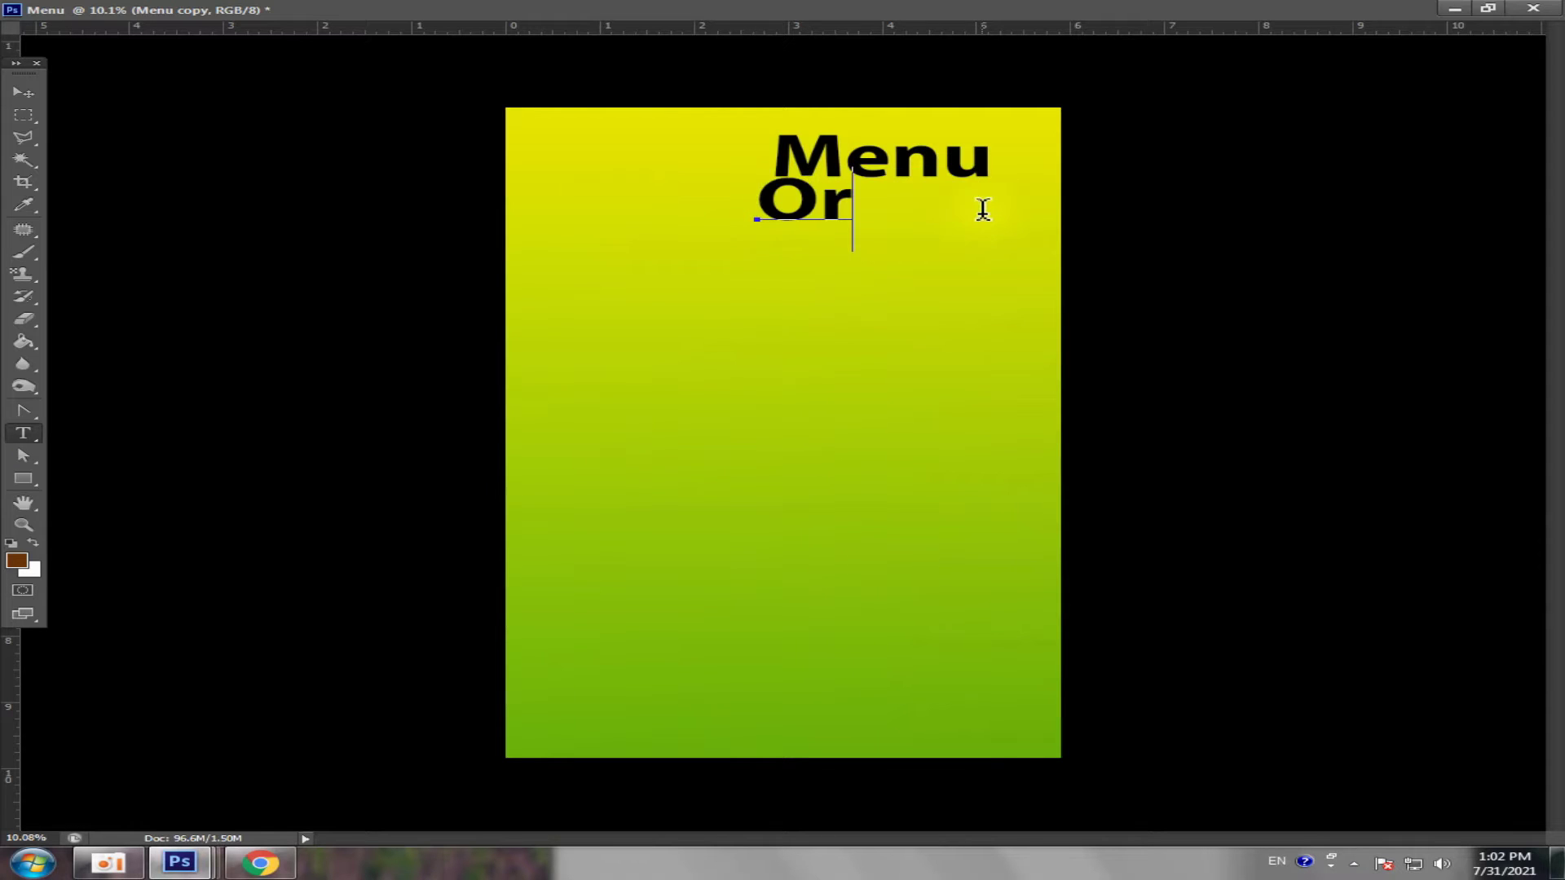
type("der")
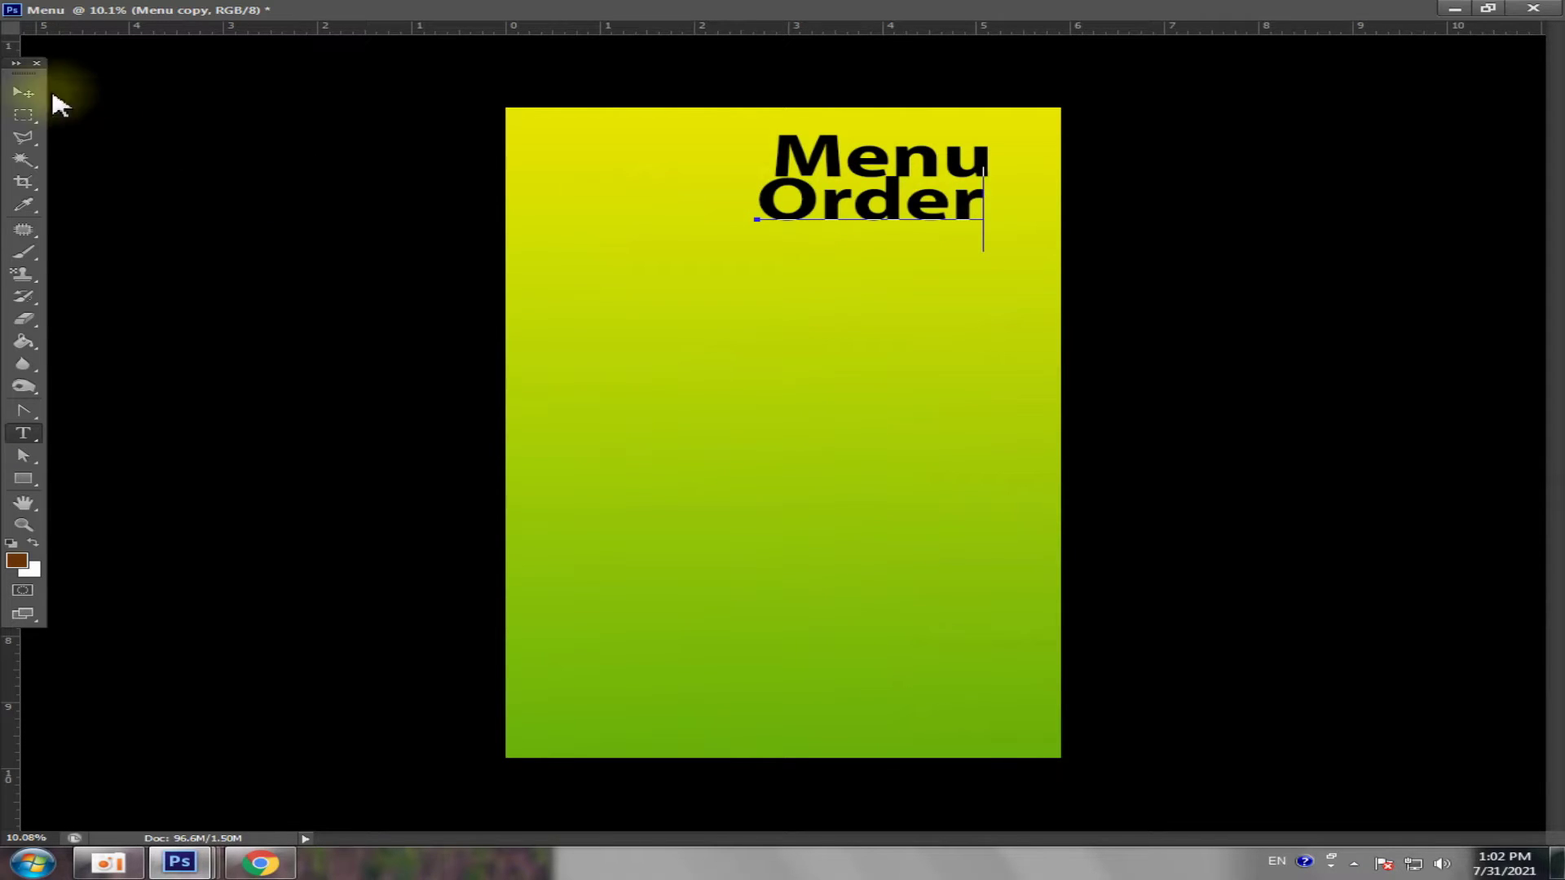
left_click(23, 92)
- Nudge 'Order' into alignment directly under 'Menu'
left_click_drag(839, 213, 846, 214)
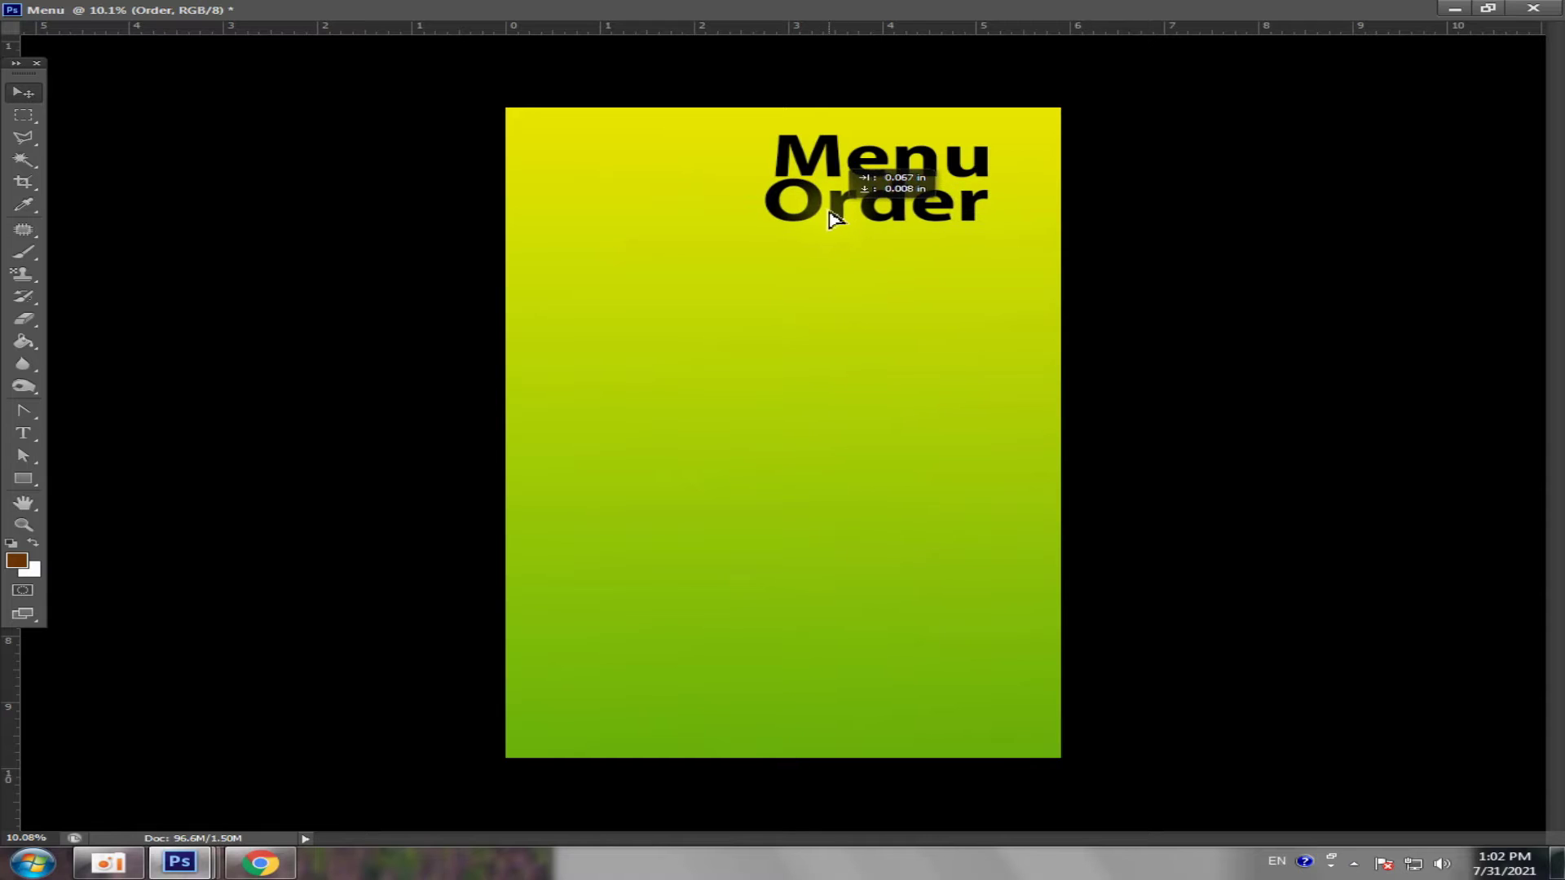
key("shift+Right")
key("shift+Right")
key("shift+Right")
key("shift+Up")
key("shift+Up")
key("shift+Up")
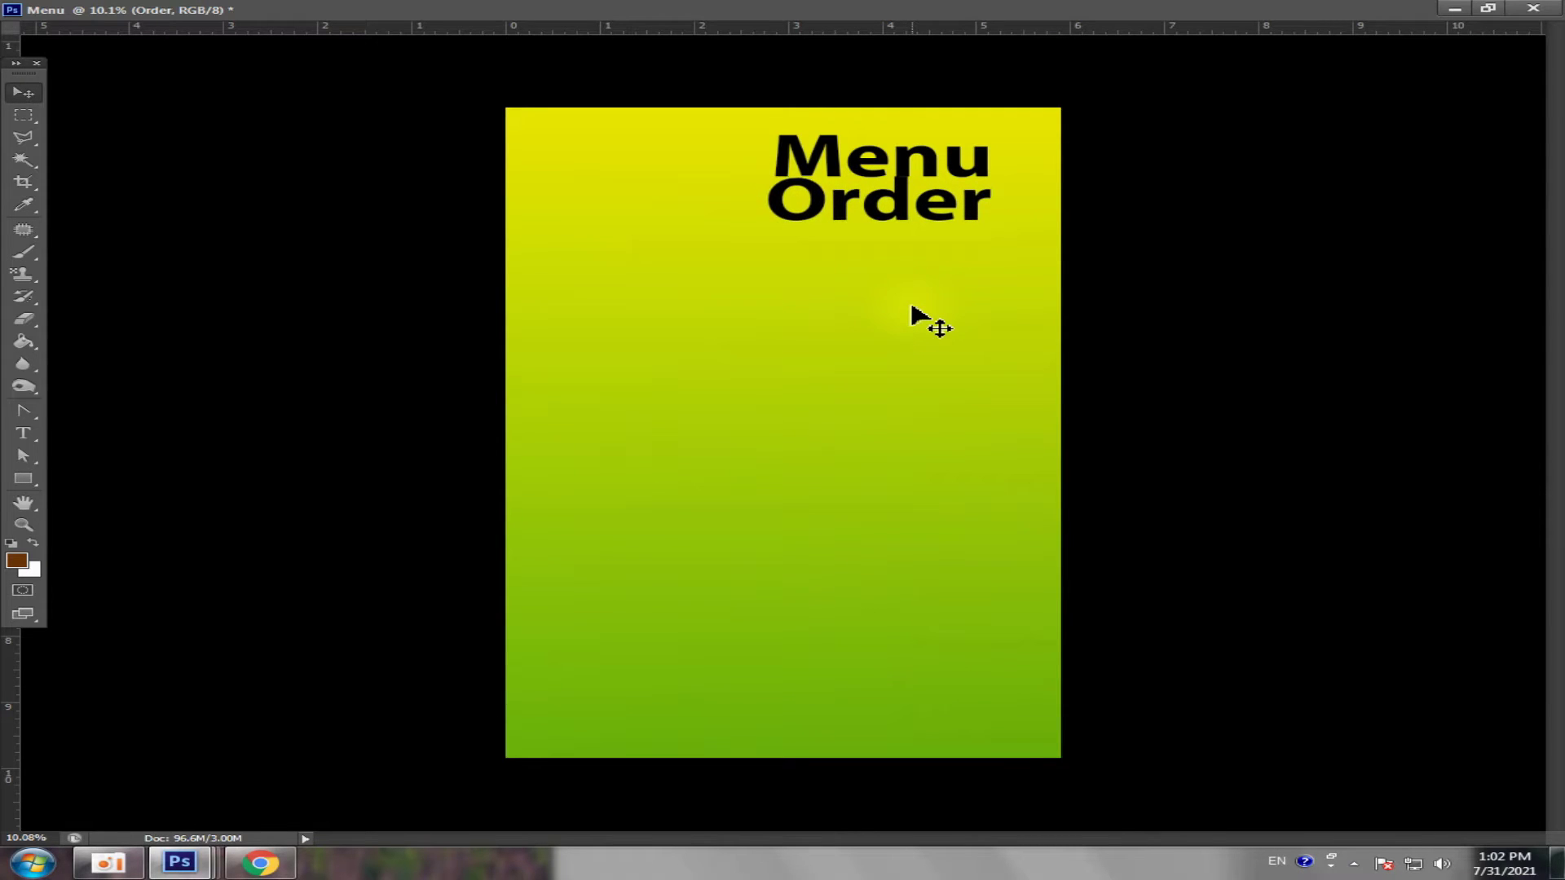
key("shift+Right")
key("shift+Right")
key("shift+Right")
key("shift+Down")
key("shift+Down")
key("shift+Down")
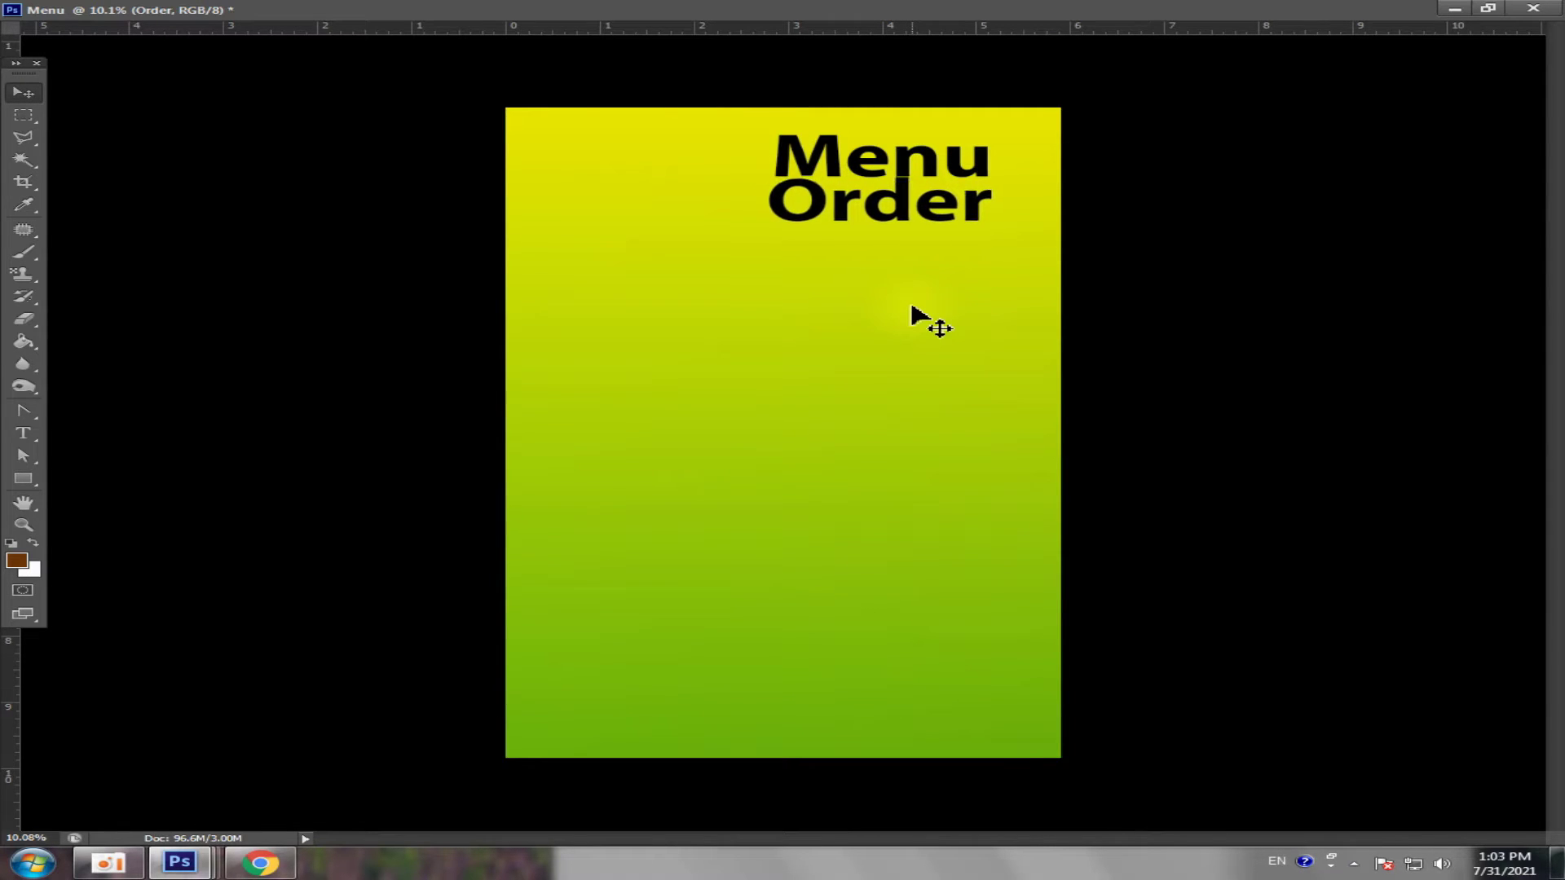
- Draw a brown Ellipse Tool circle, Ellipse 1, over the canvas's top-left corner
scroll(832, 334, "down", 3)
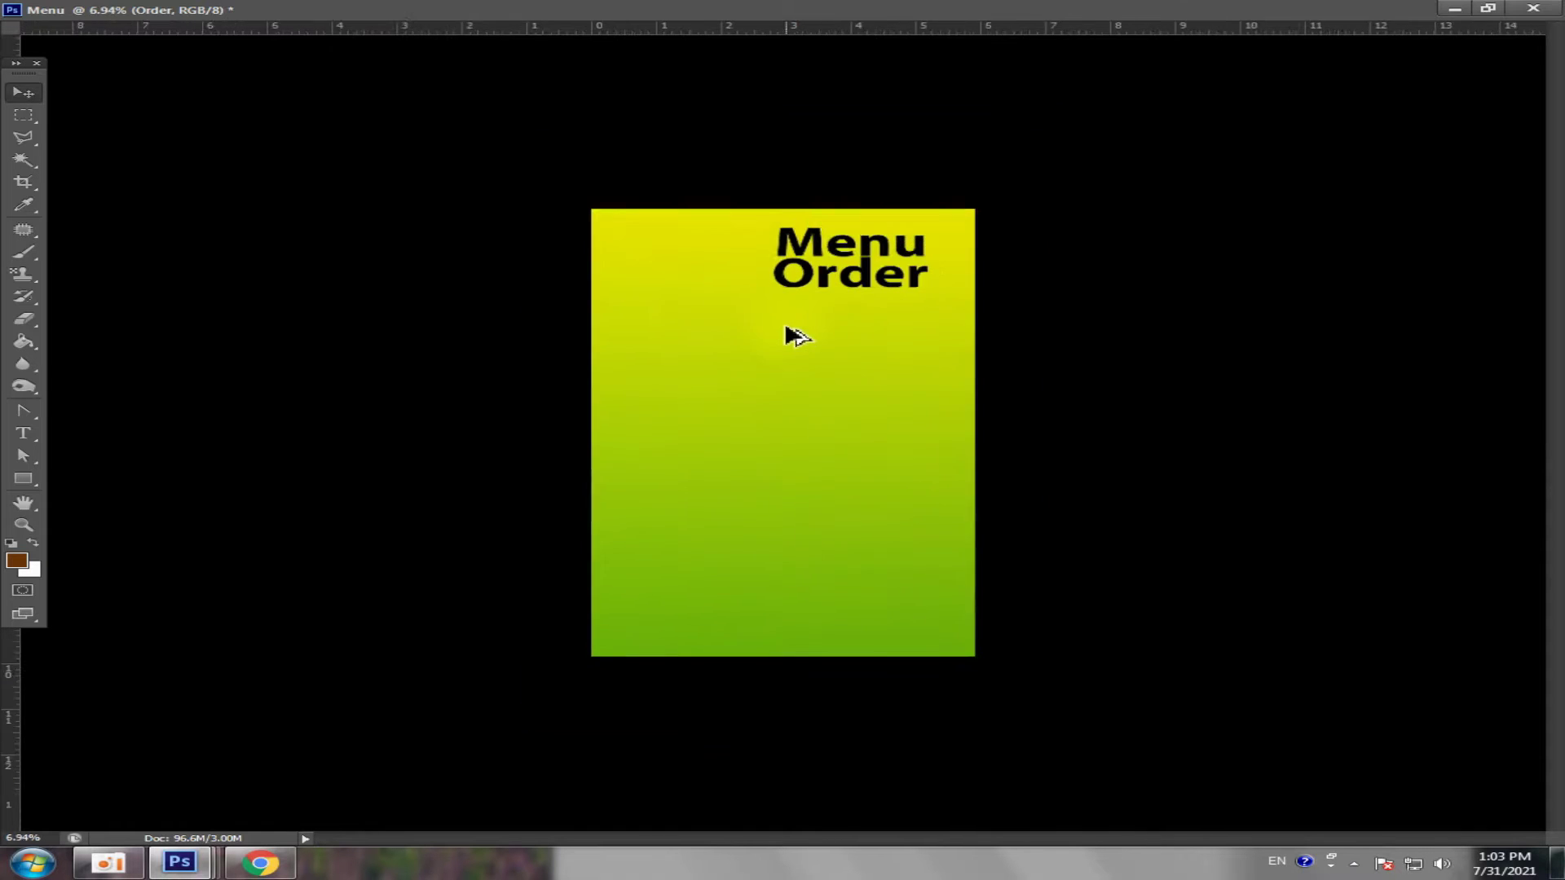
scroll(795, 342, "up", 2)
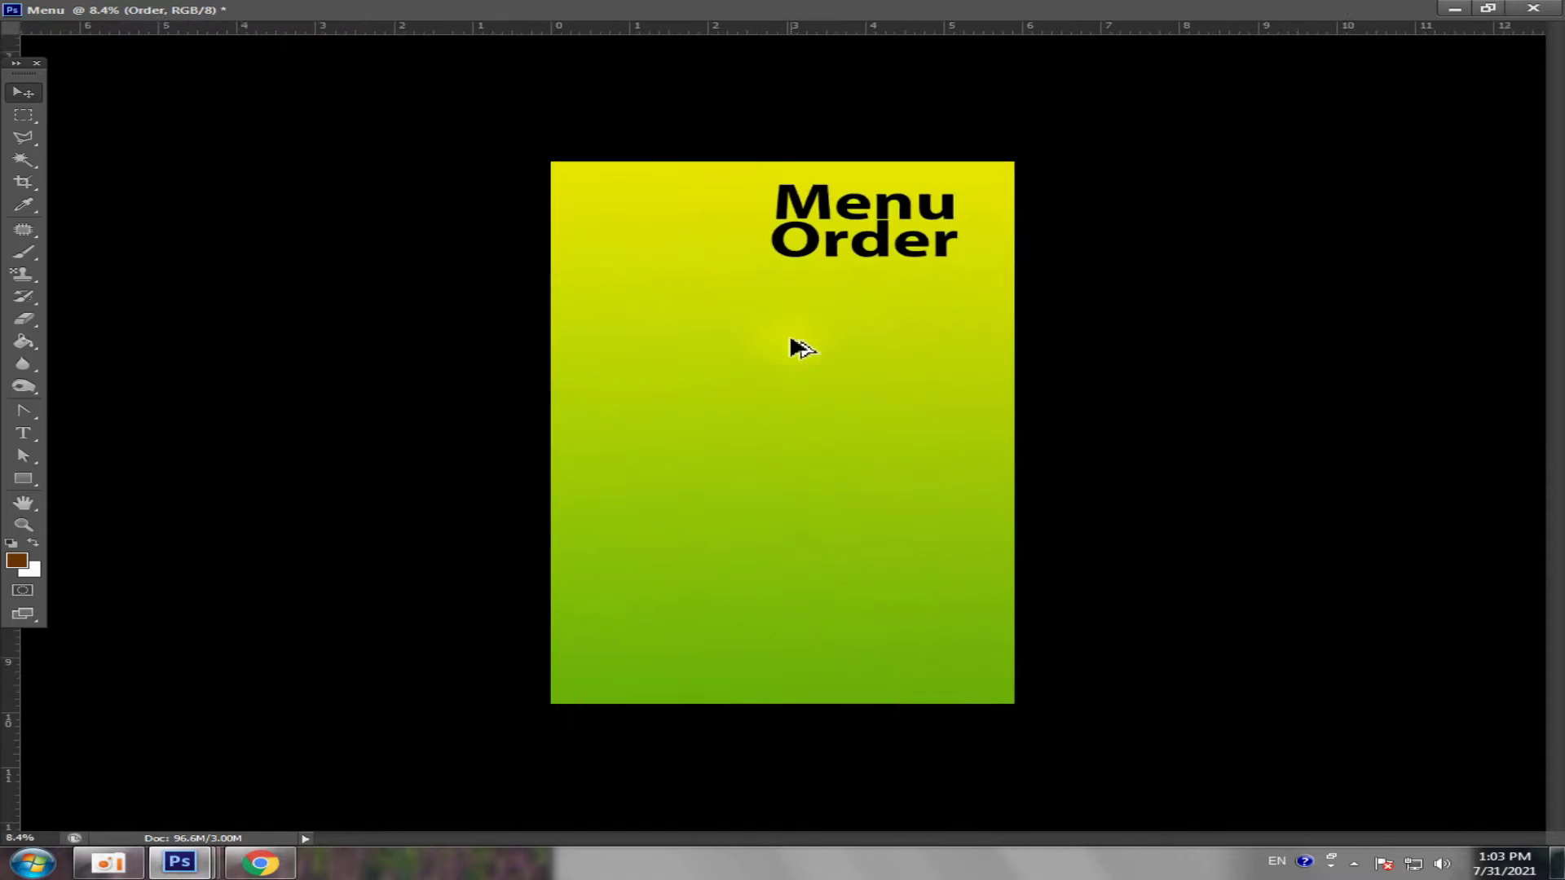
right_click(23, 484)
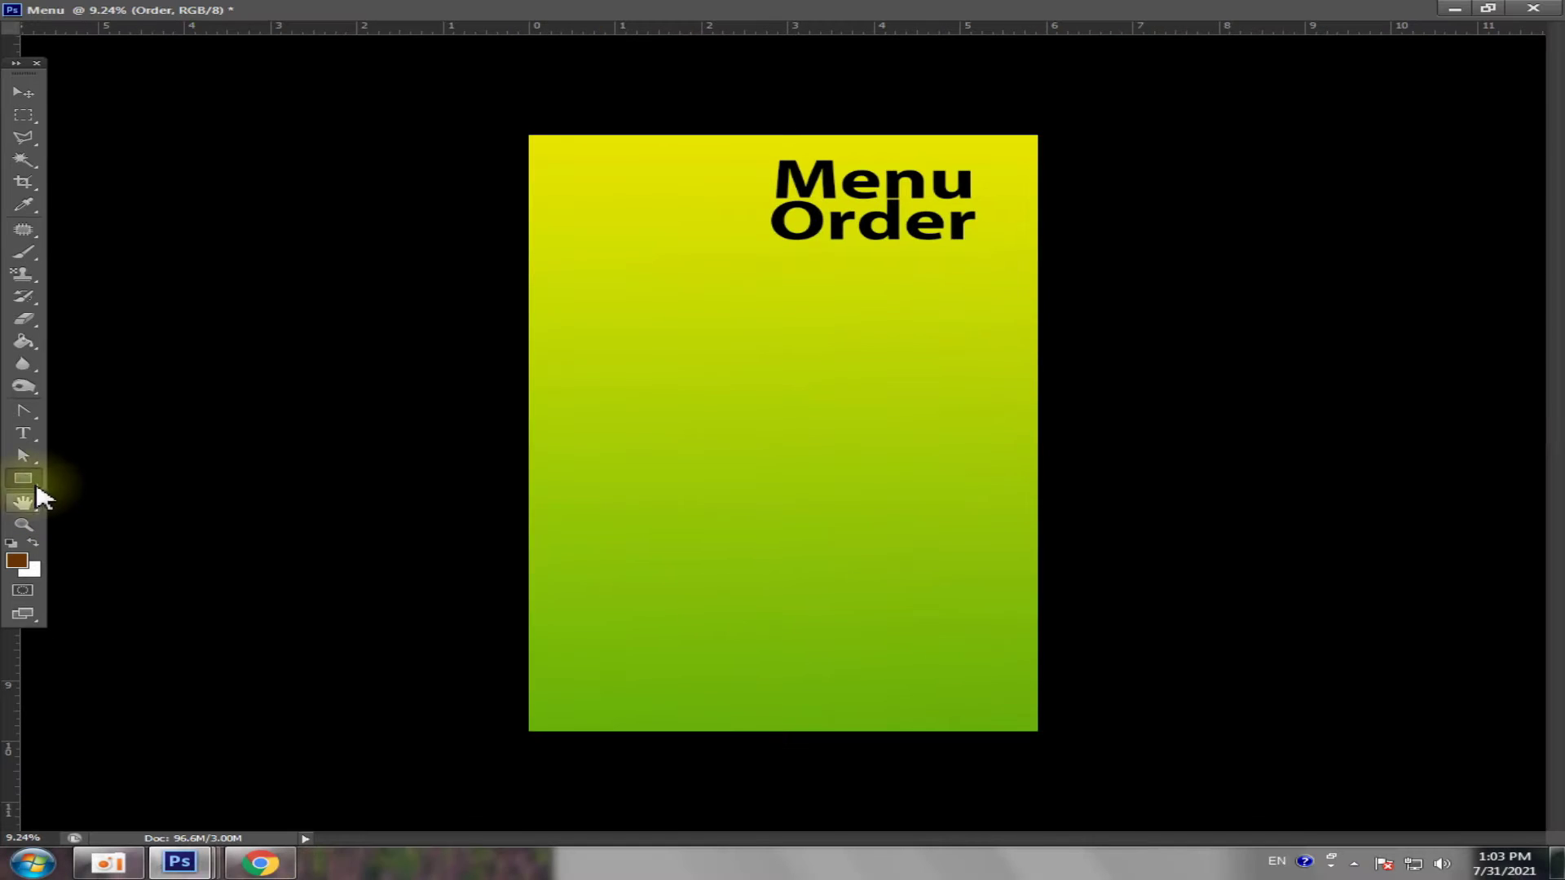
right_click(25, 481)
left_click(122, 508)
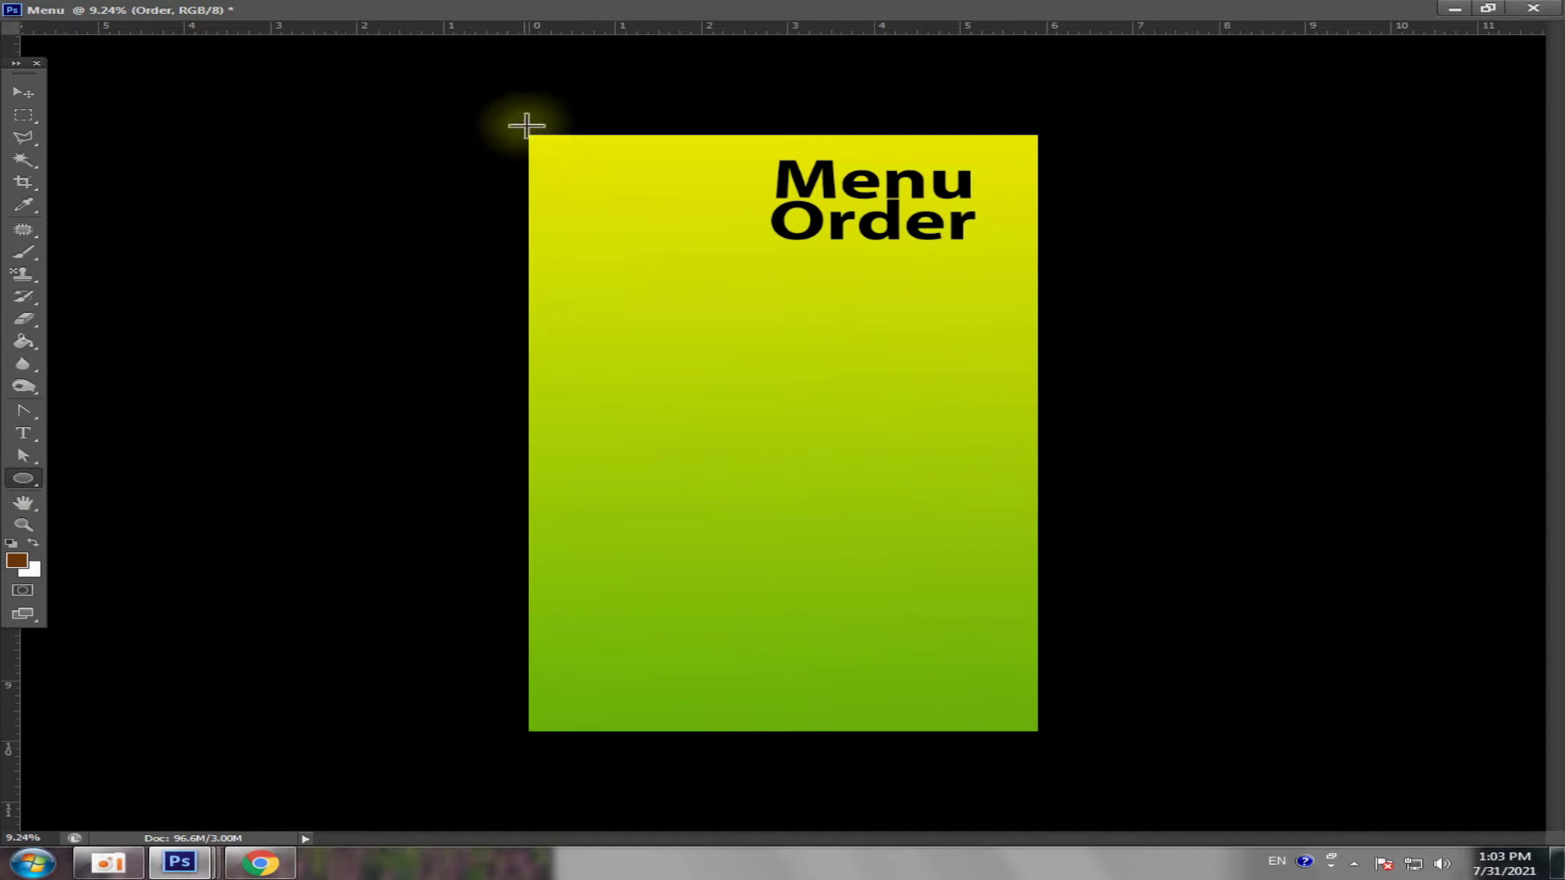
mouse_move(523, 126)
left_mouse_down()
mouse_move(767, 326)
mouse_move(763, 281)
left_mouse_up()
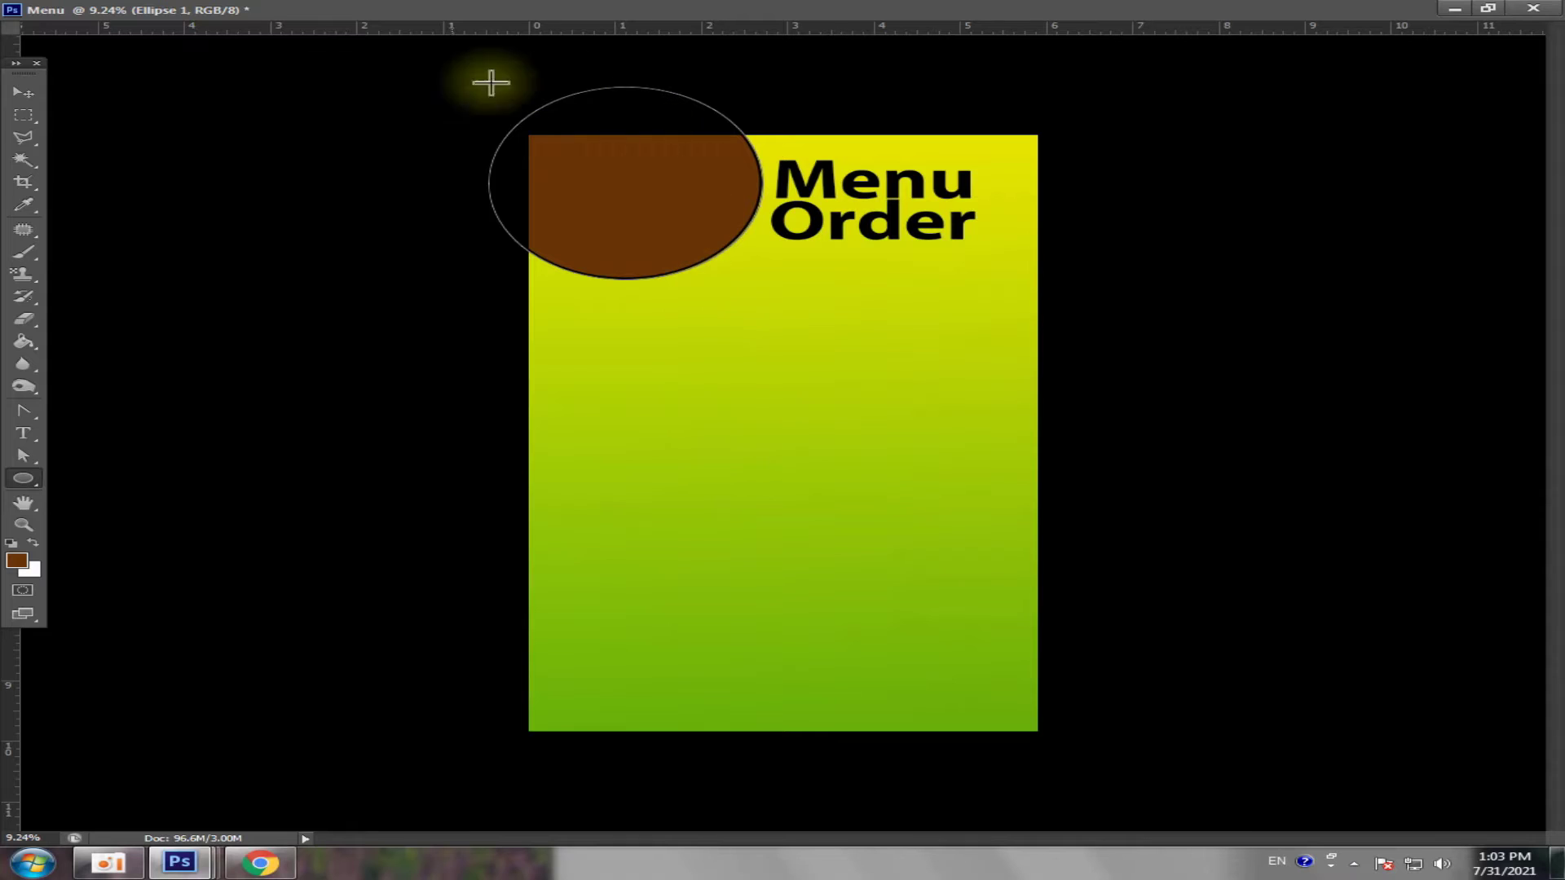
left_click(23, 92)
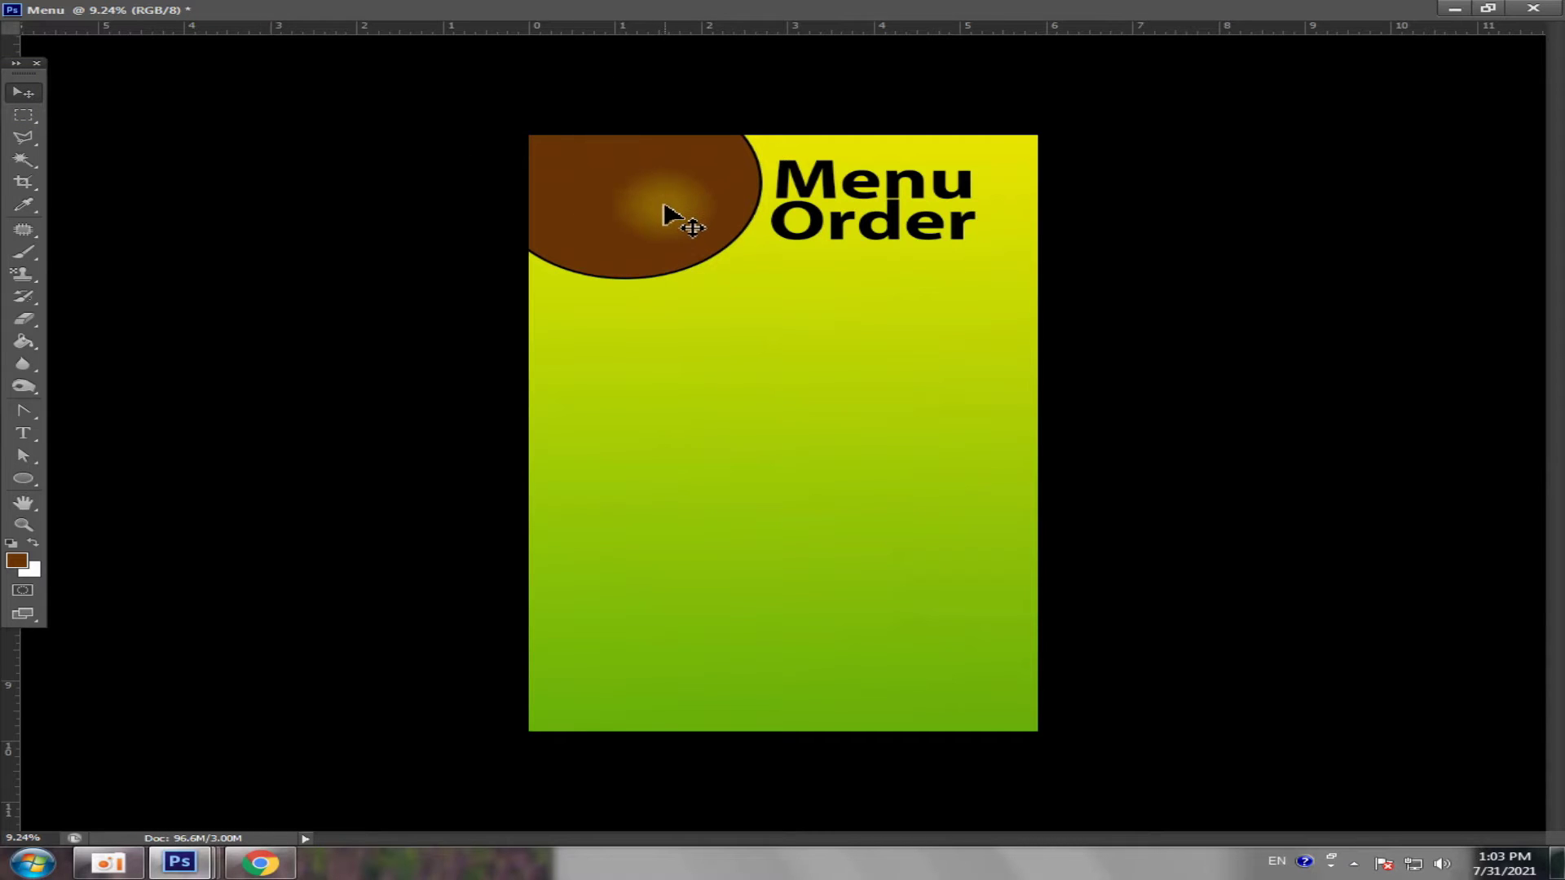
left_click(25, 479)
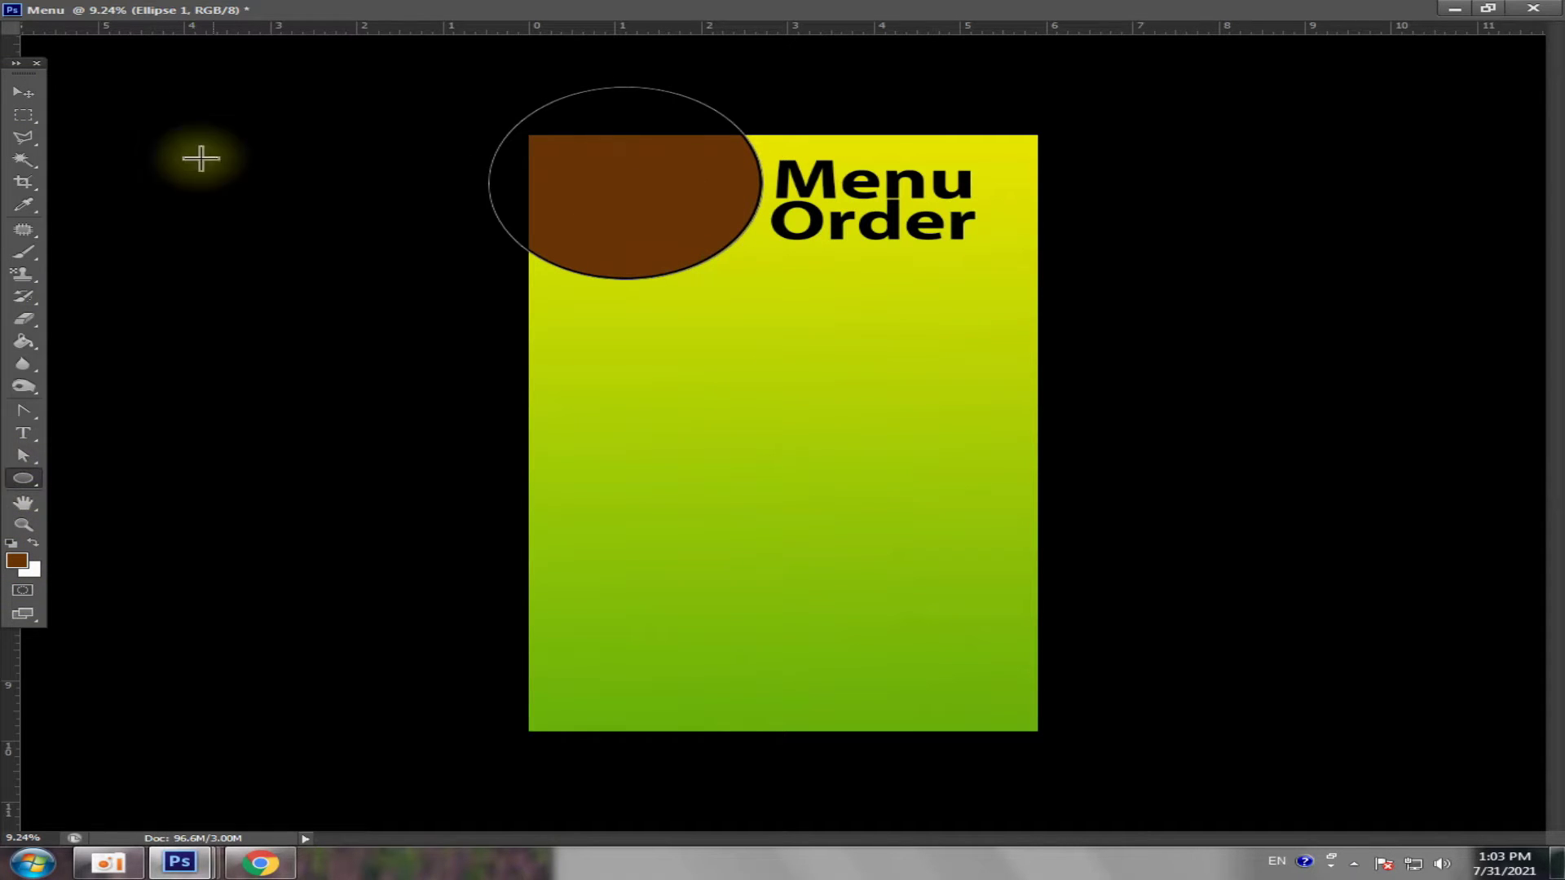
left_click(1489, 9)
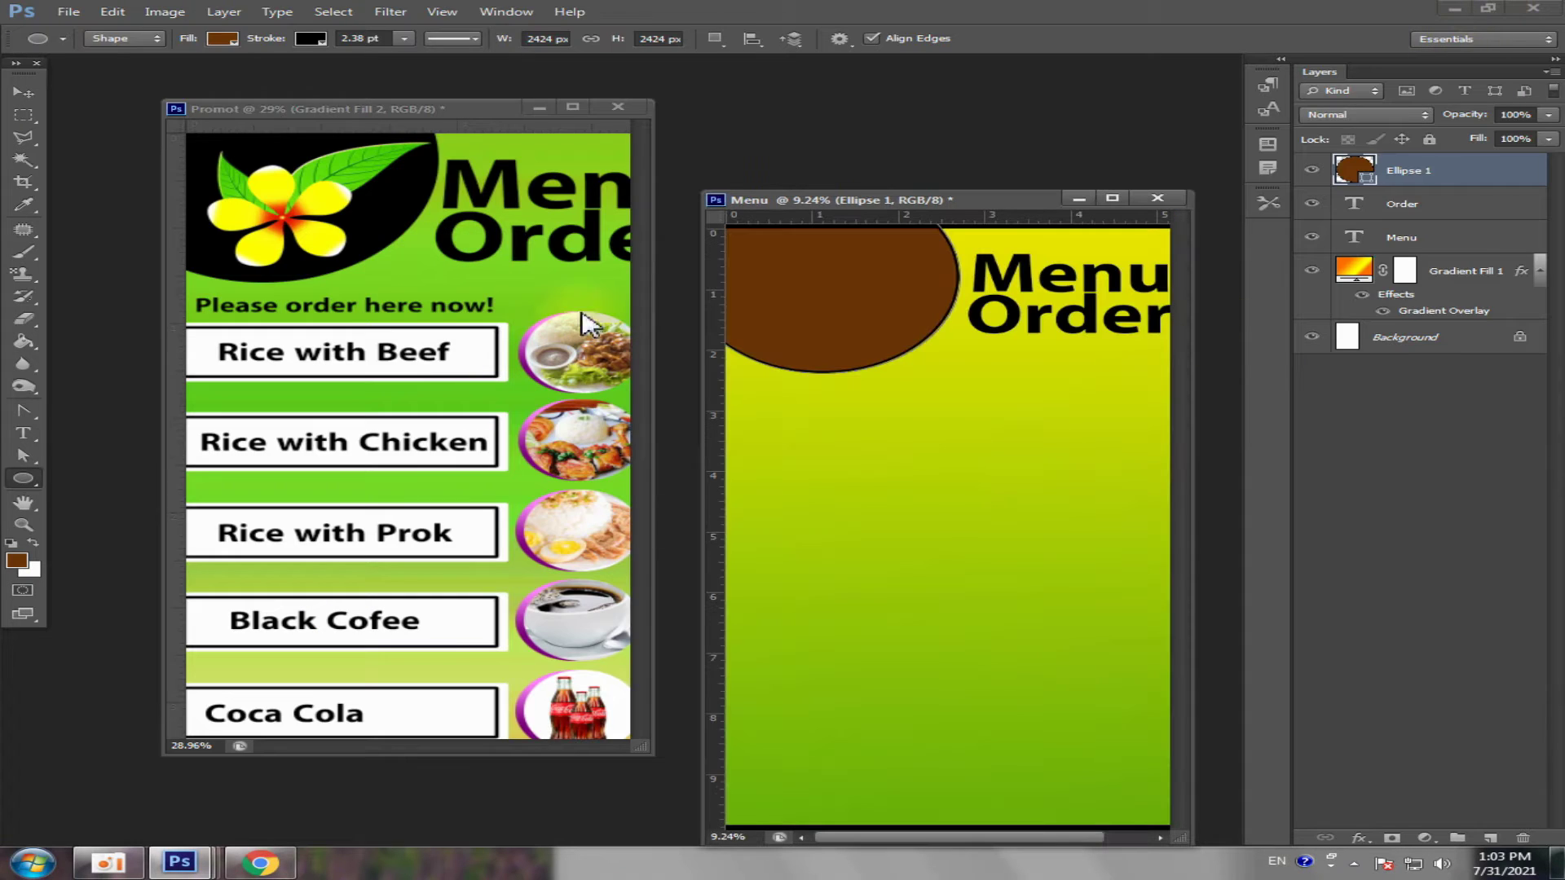
- Change Ellipse 1's fill to black (000000) via the Color Picker
scroll(856, 530, "down", 2)
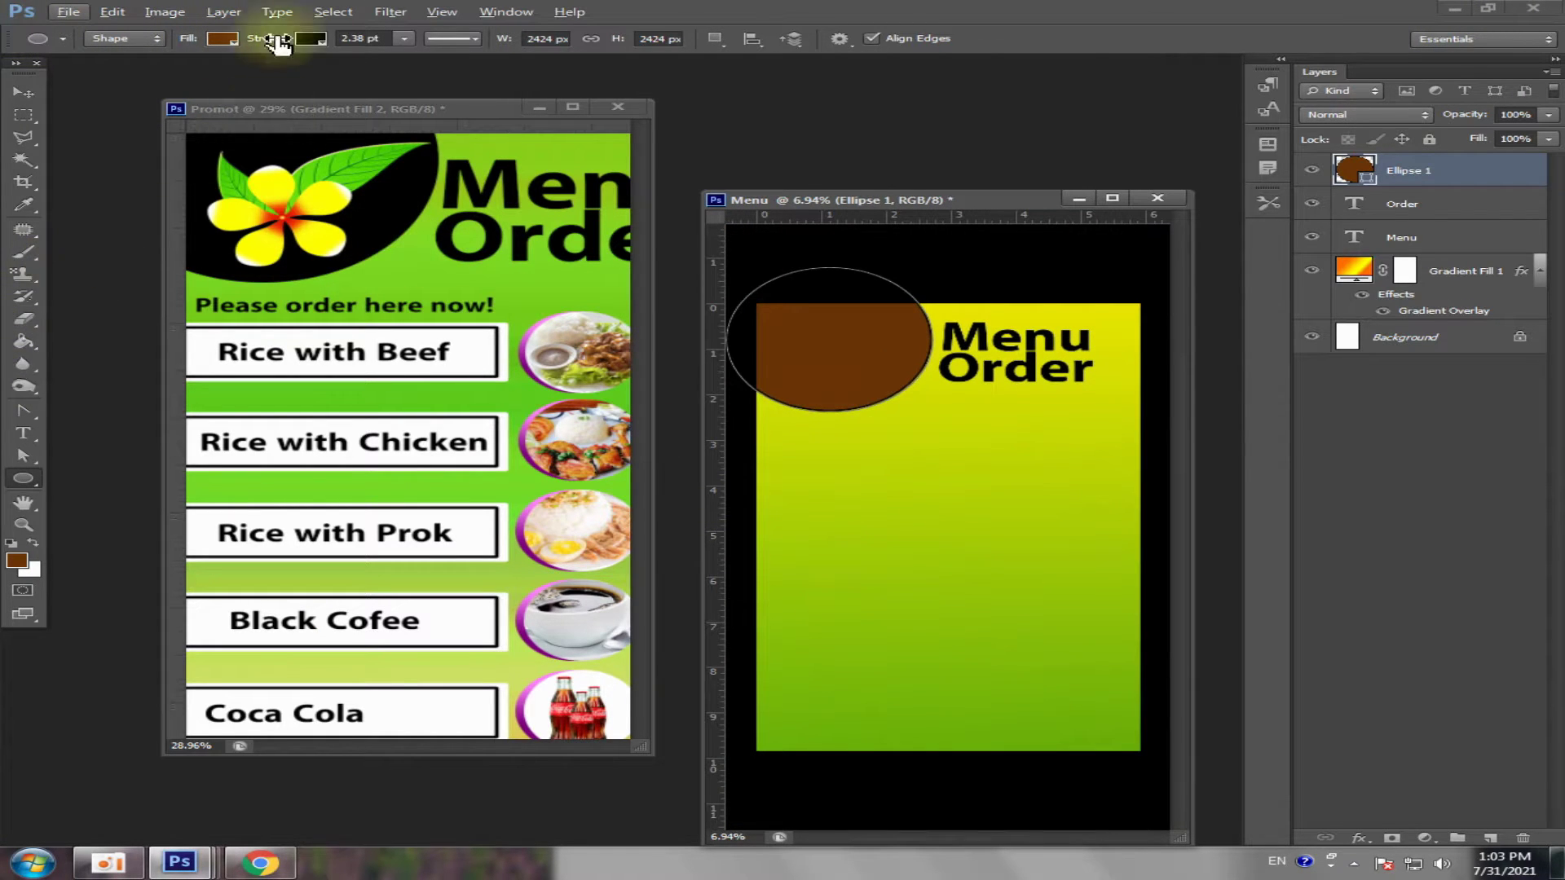
left_click(223, 39)
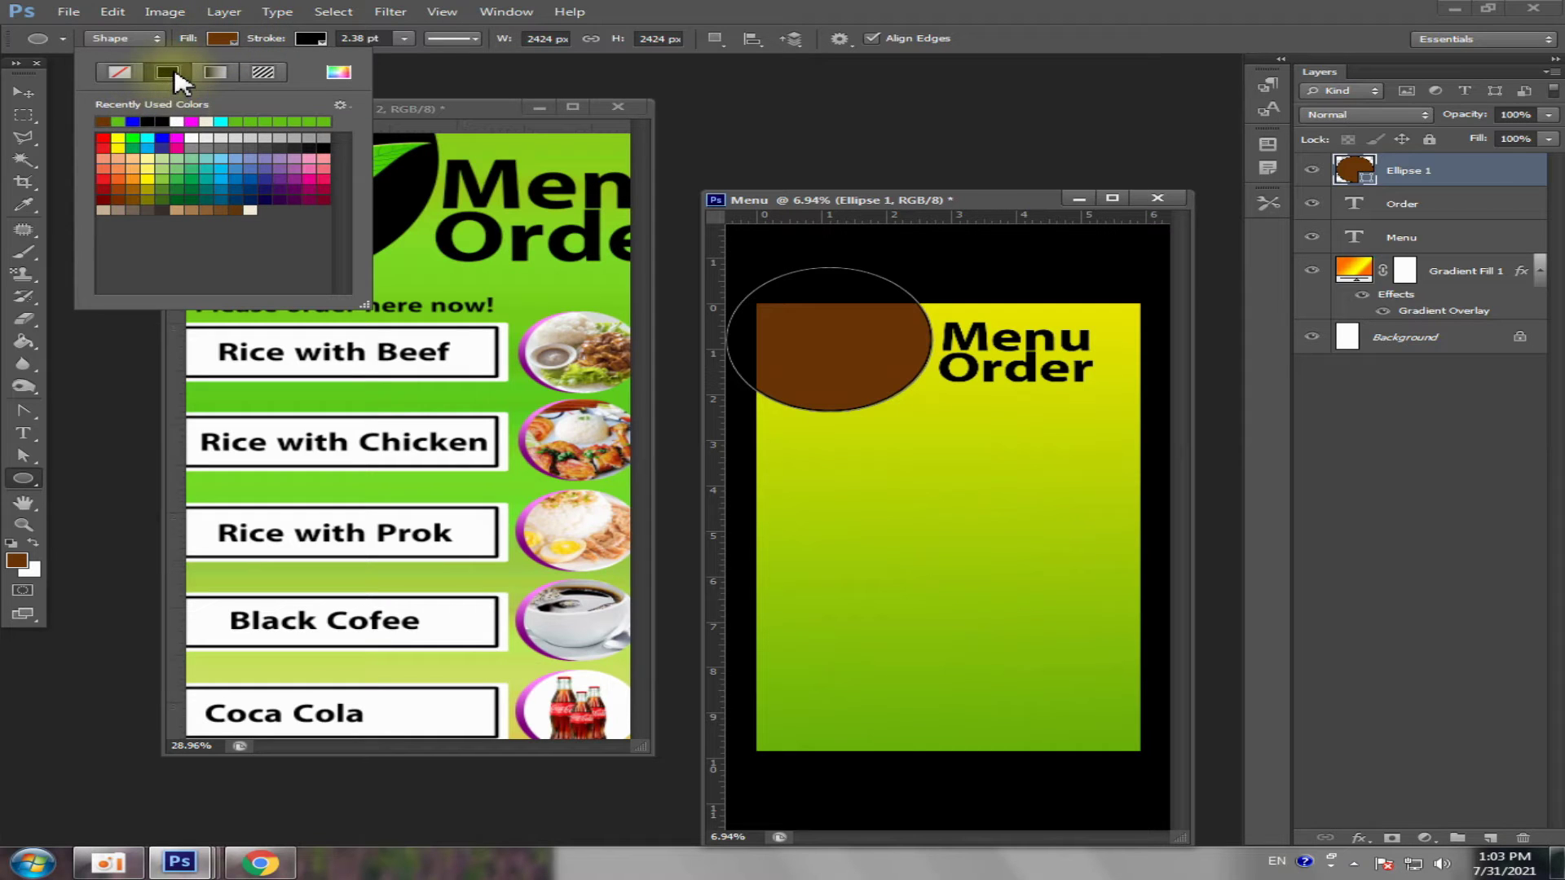
left_click(177, 121)
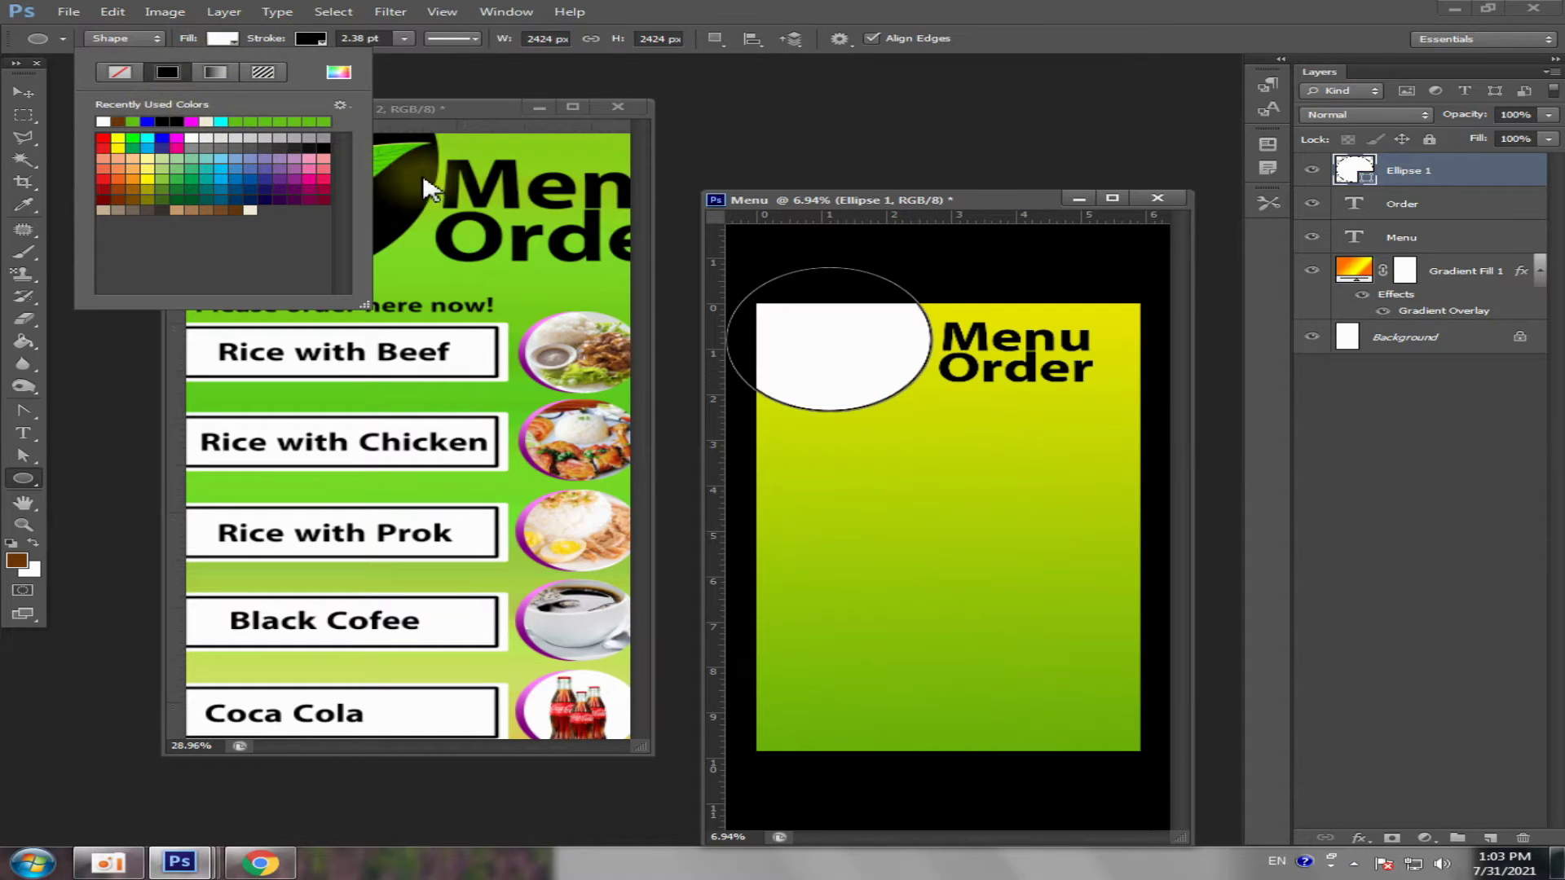
left_click(338, 72)
left_click(411, 192)
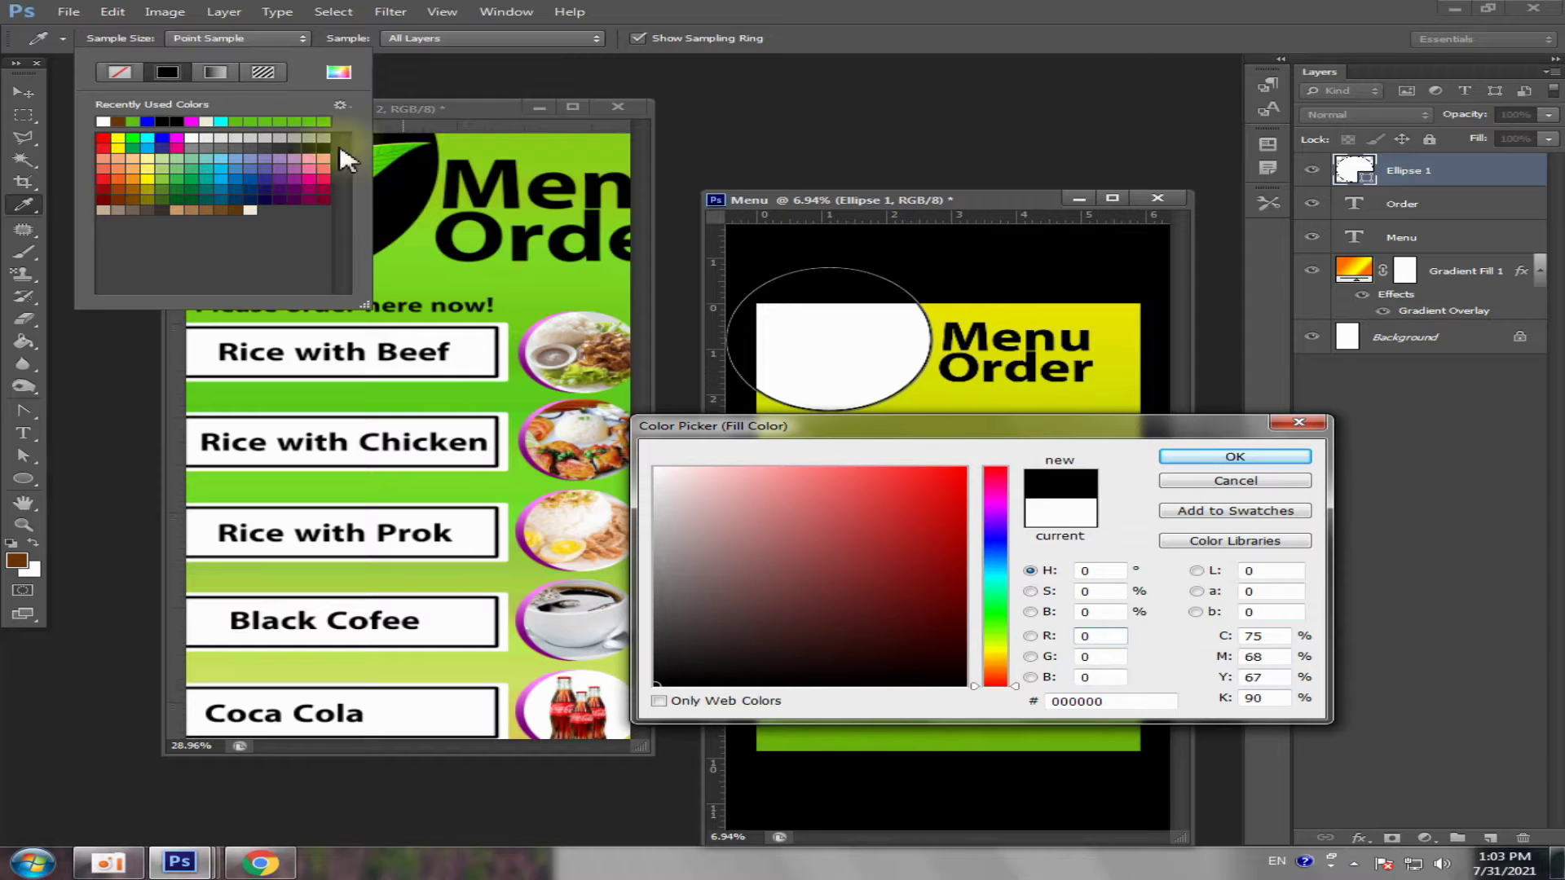
left_click(1233, 457)
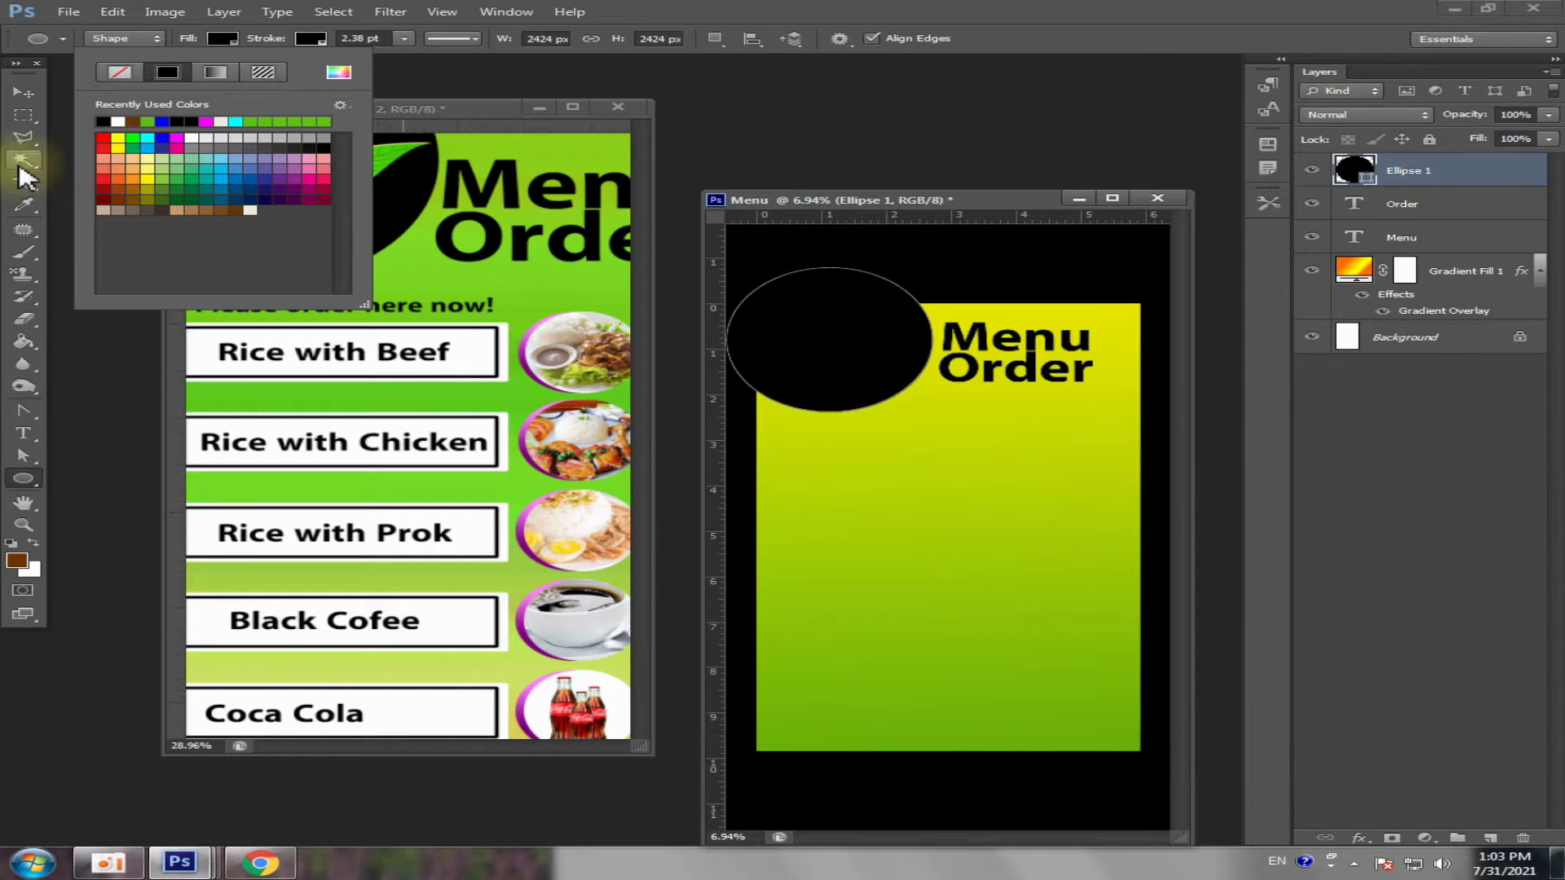
- Deselect the circle and bring the Promot reference poster forward
left_click(23, 92)
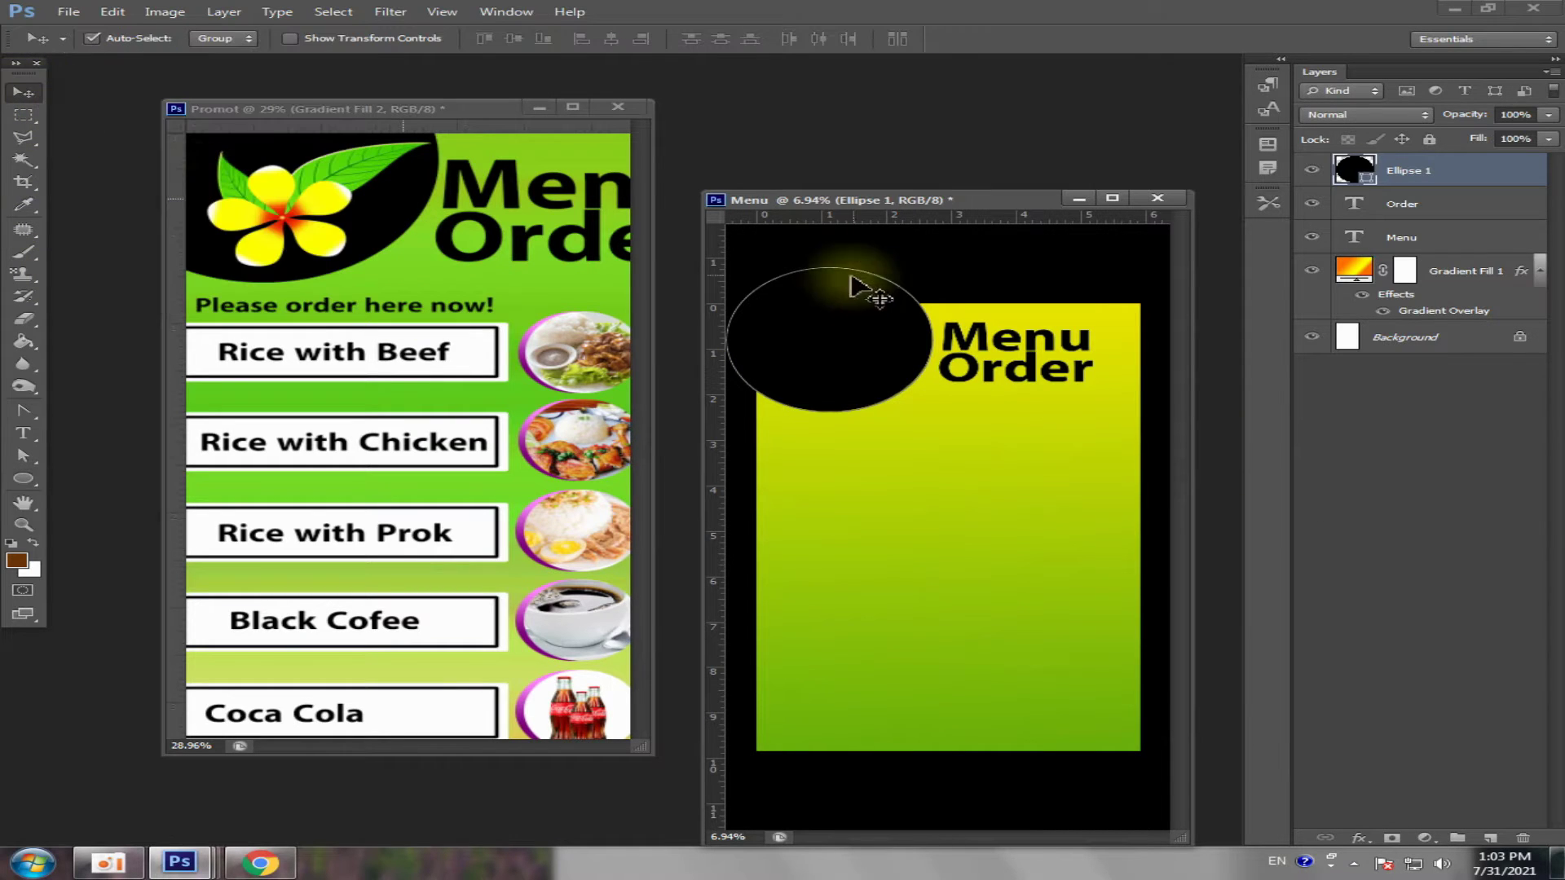
left_click(971, 262)
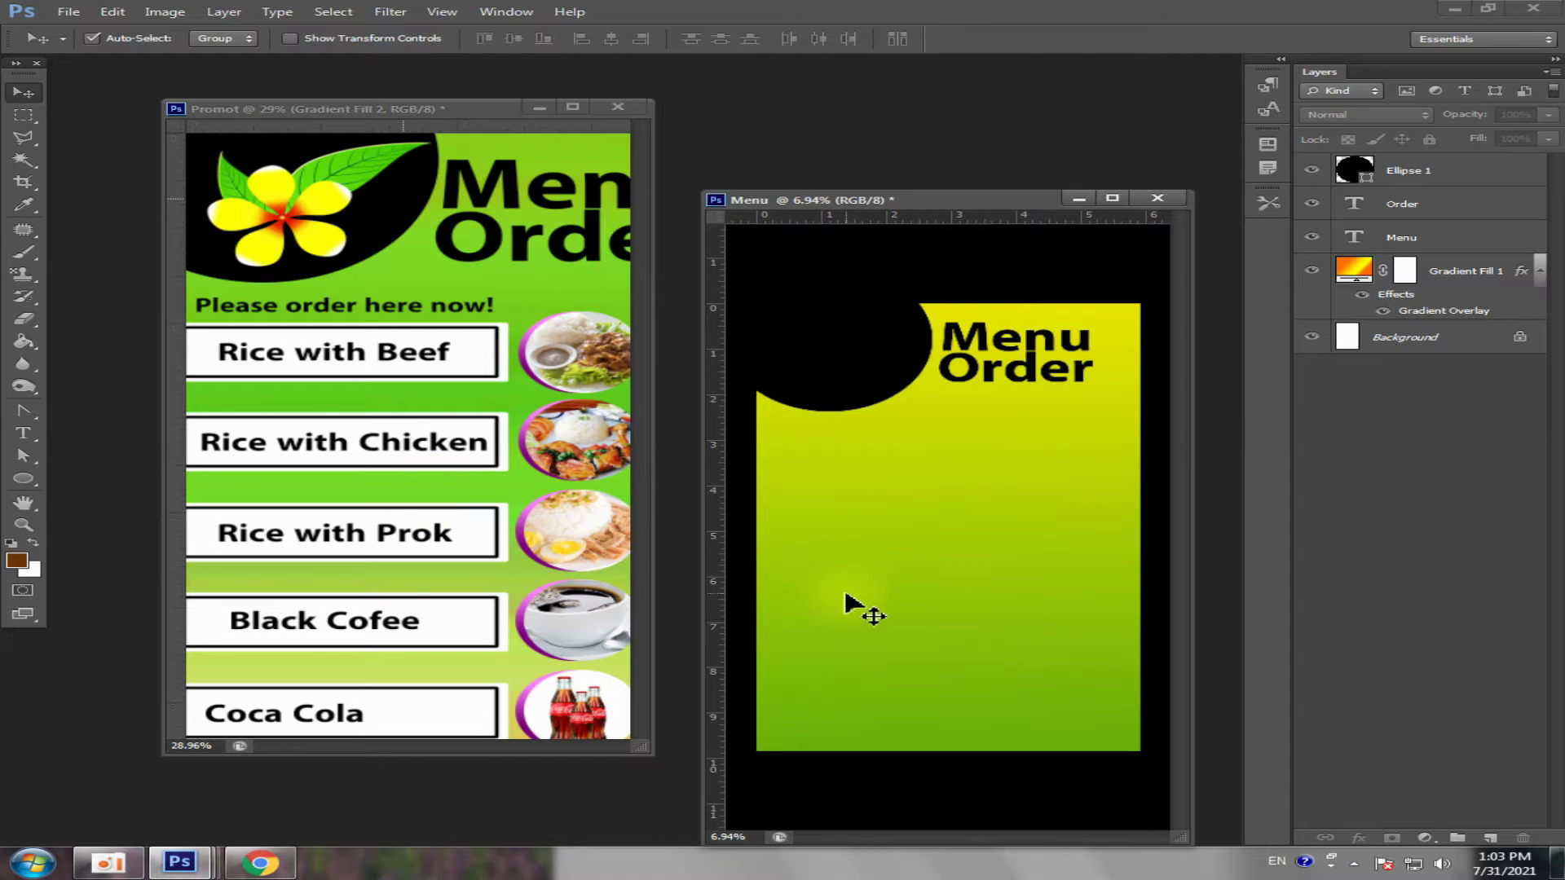
left_click(379, 447)
scroll(377, 447, "down", 3)
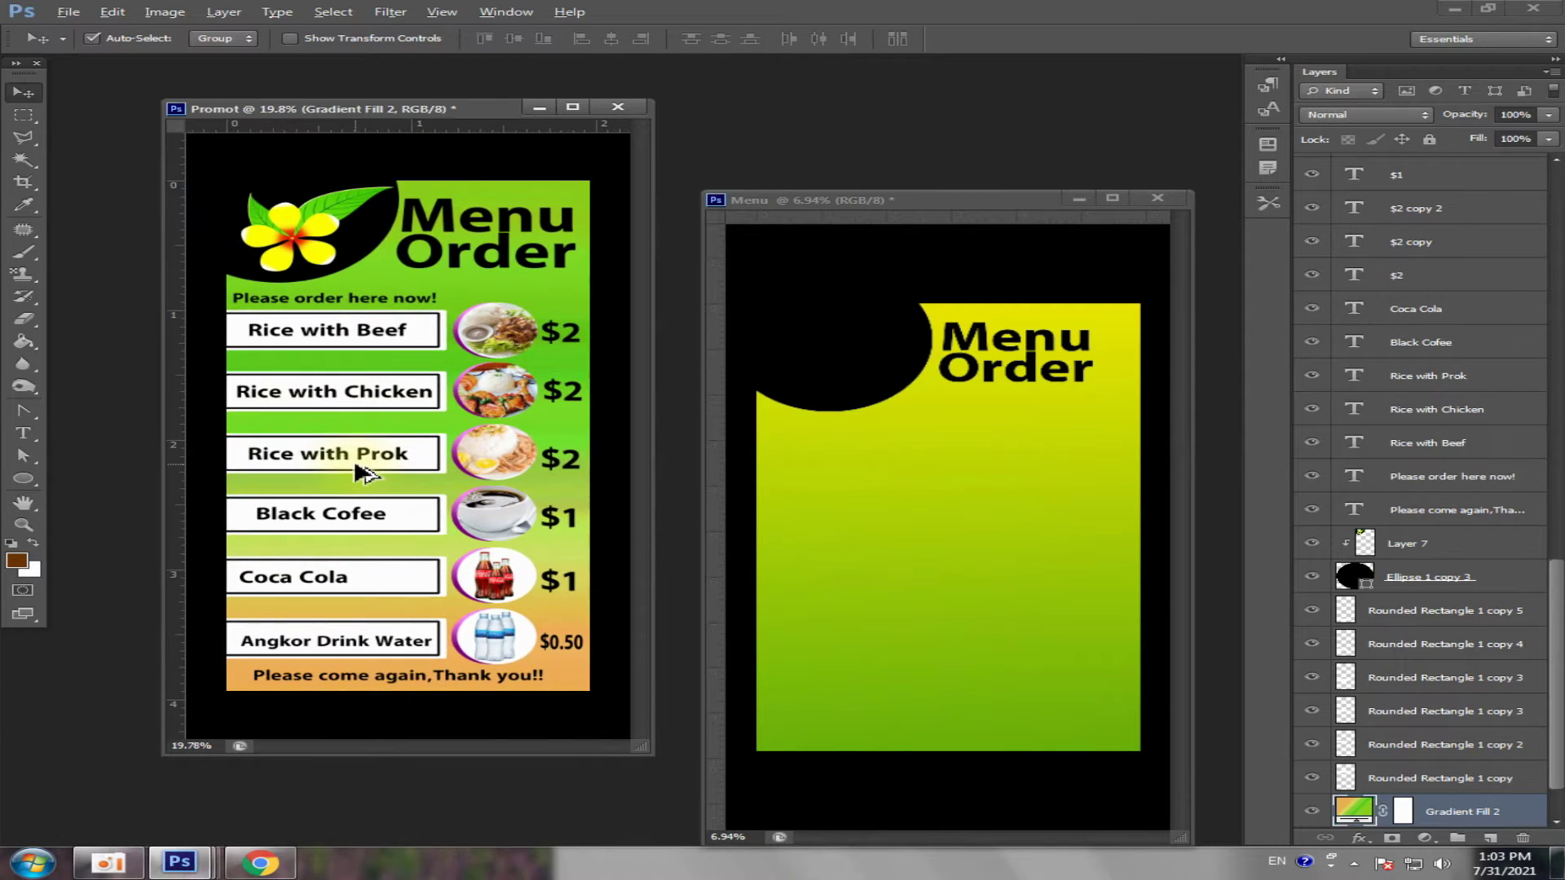
- Activate the Menu poster document and select the Order text layer
left_click(1033, 384)
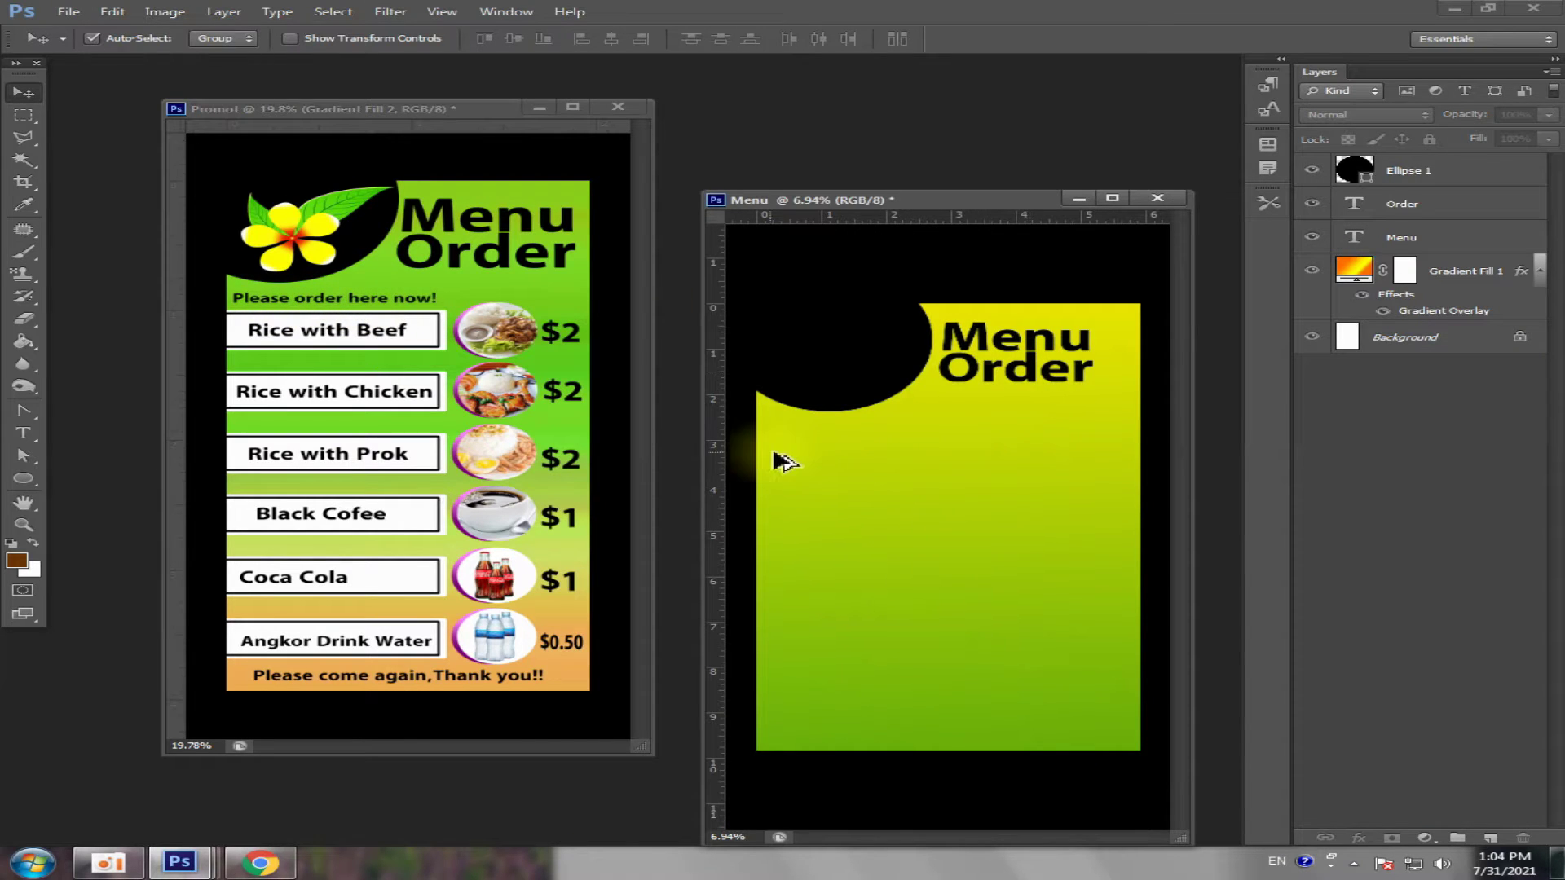
left_click(1032, 367)
- Duplicate 'Order' below the heading and shrink the copy to about half size
left_click_drag(1031, 367, 906, 461)
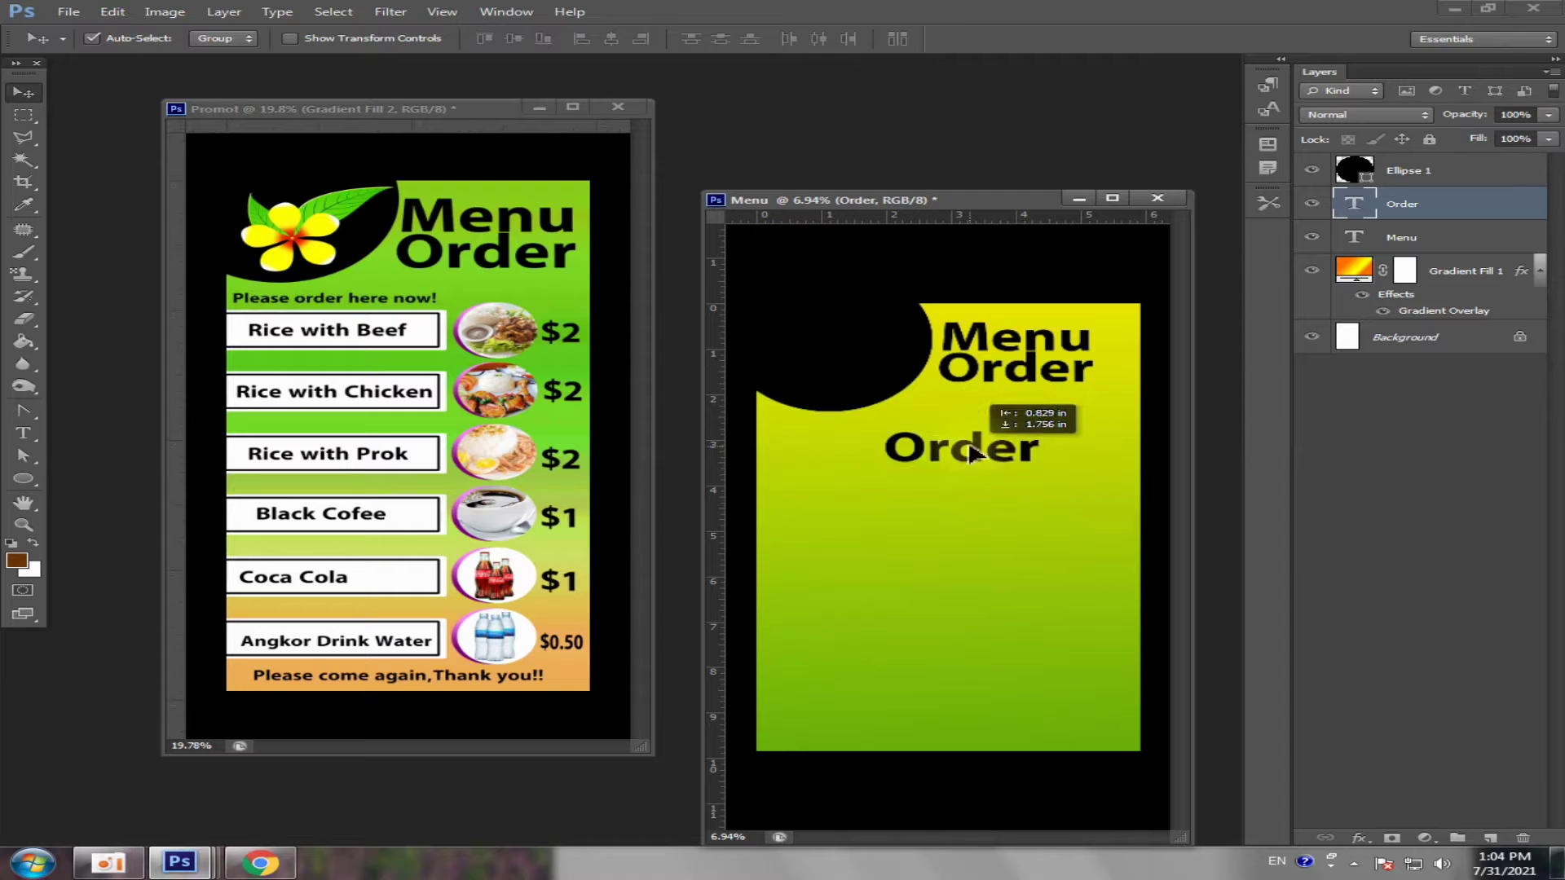
key("ctrl+t")
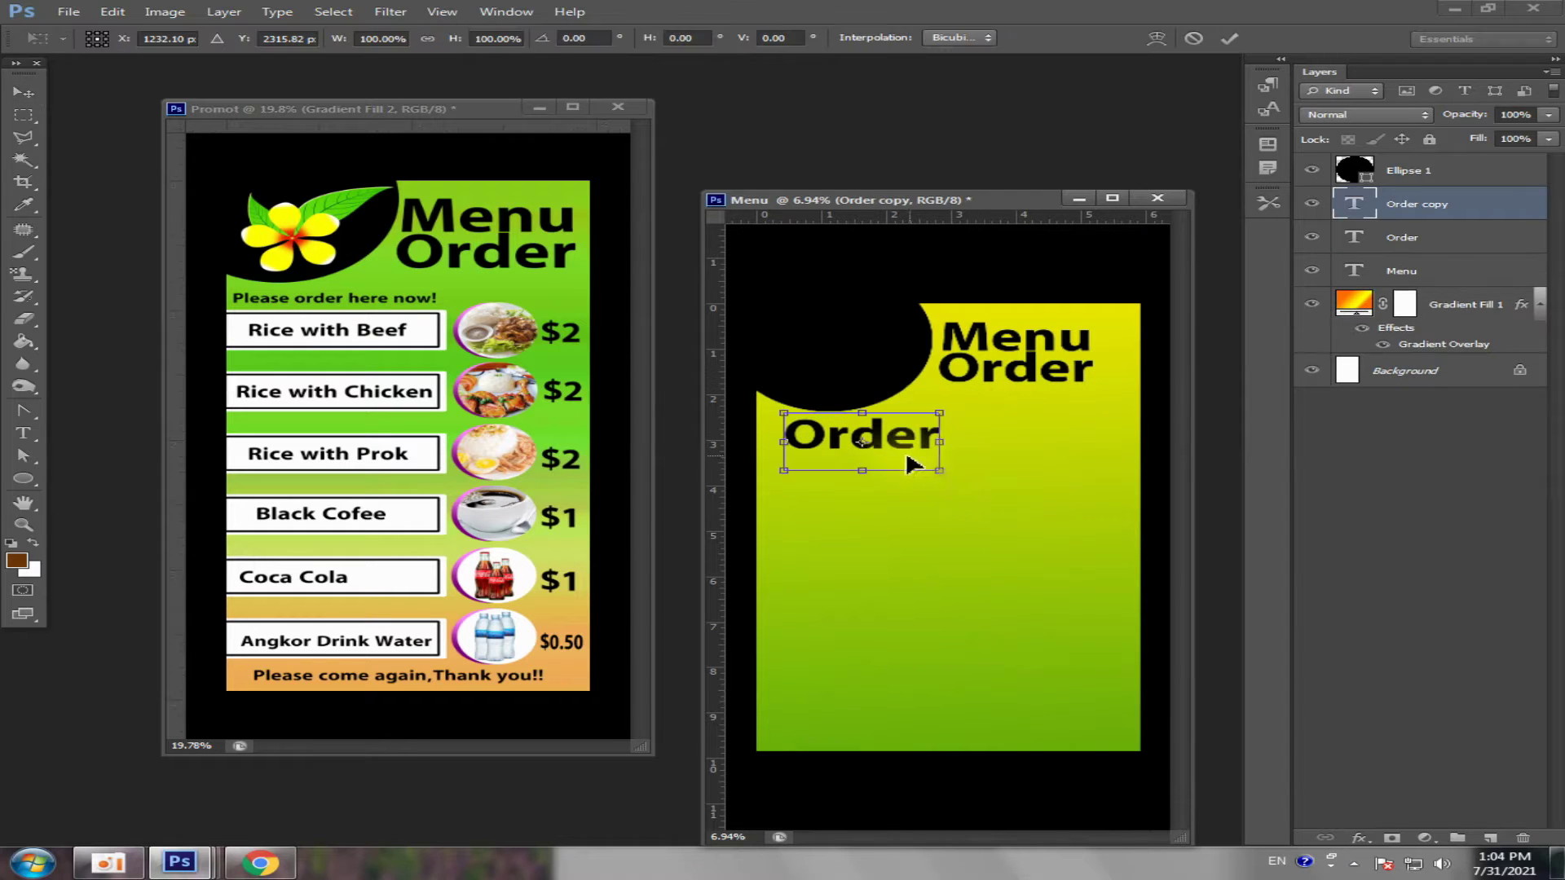
mouse_move(939, 413)
left_mouse_down()
mouse_move(901, 427)
mouse_move(917, 424)
left_mouse_up()
key("Return")
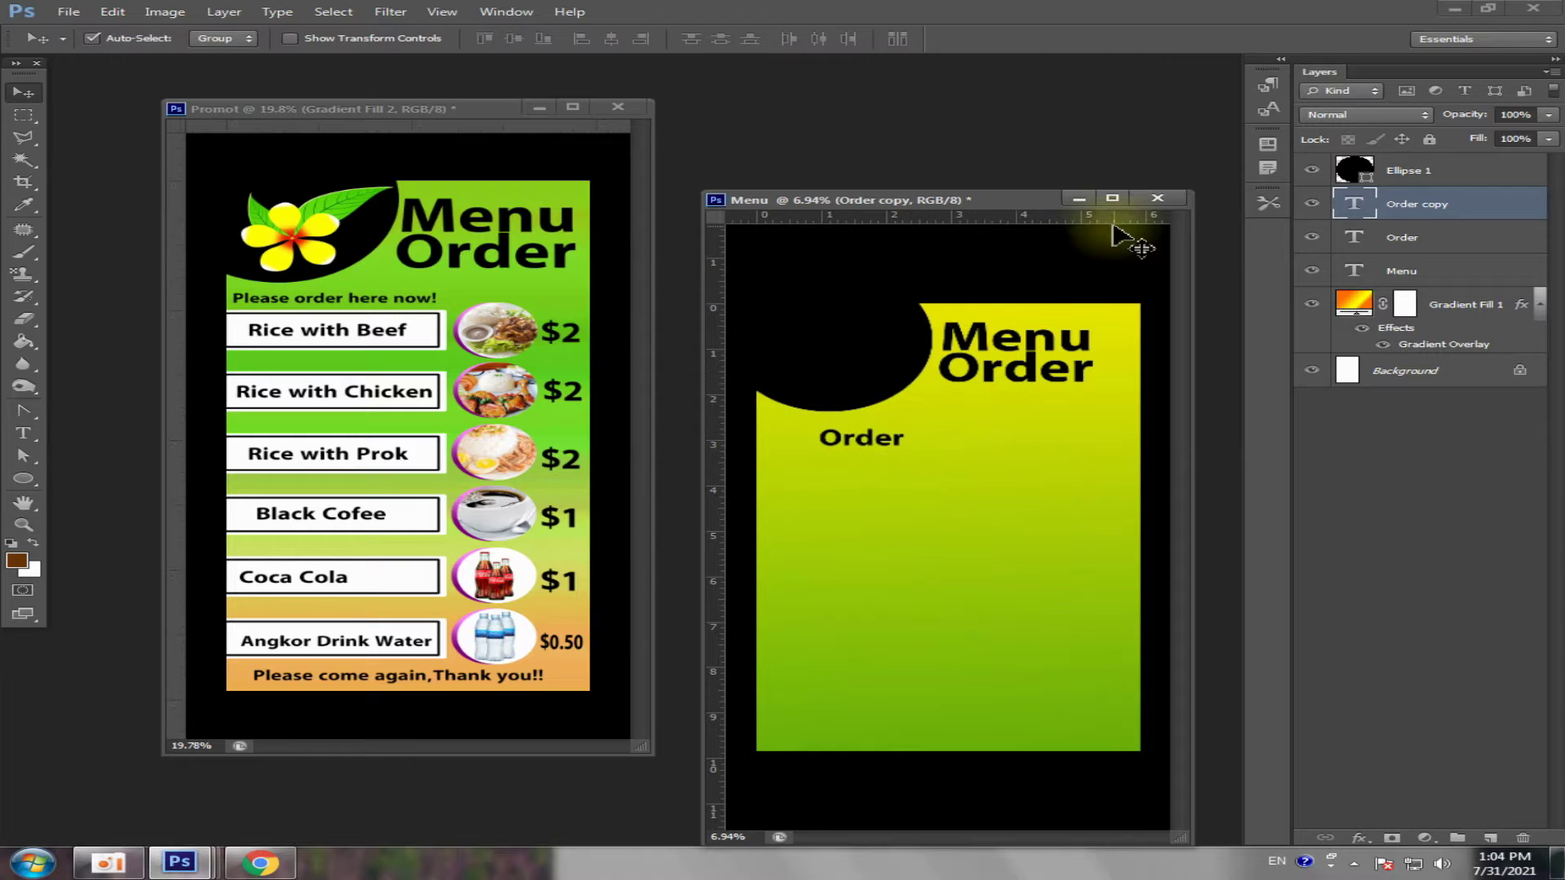
- Zoom in and retype the copy as 'Please order here now!'
left_click(1112, 198)
key("ctrl+plus")
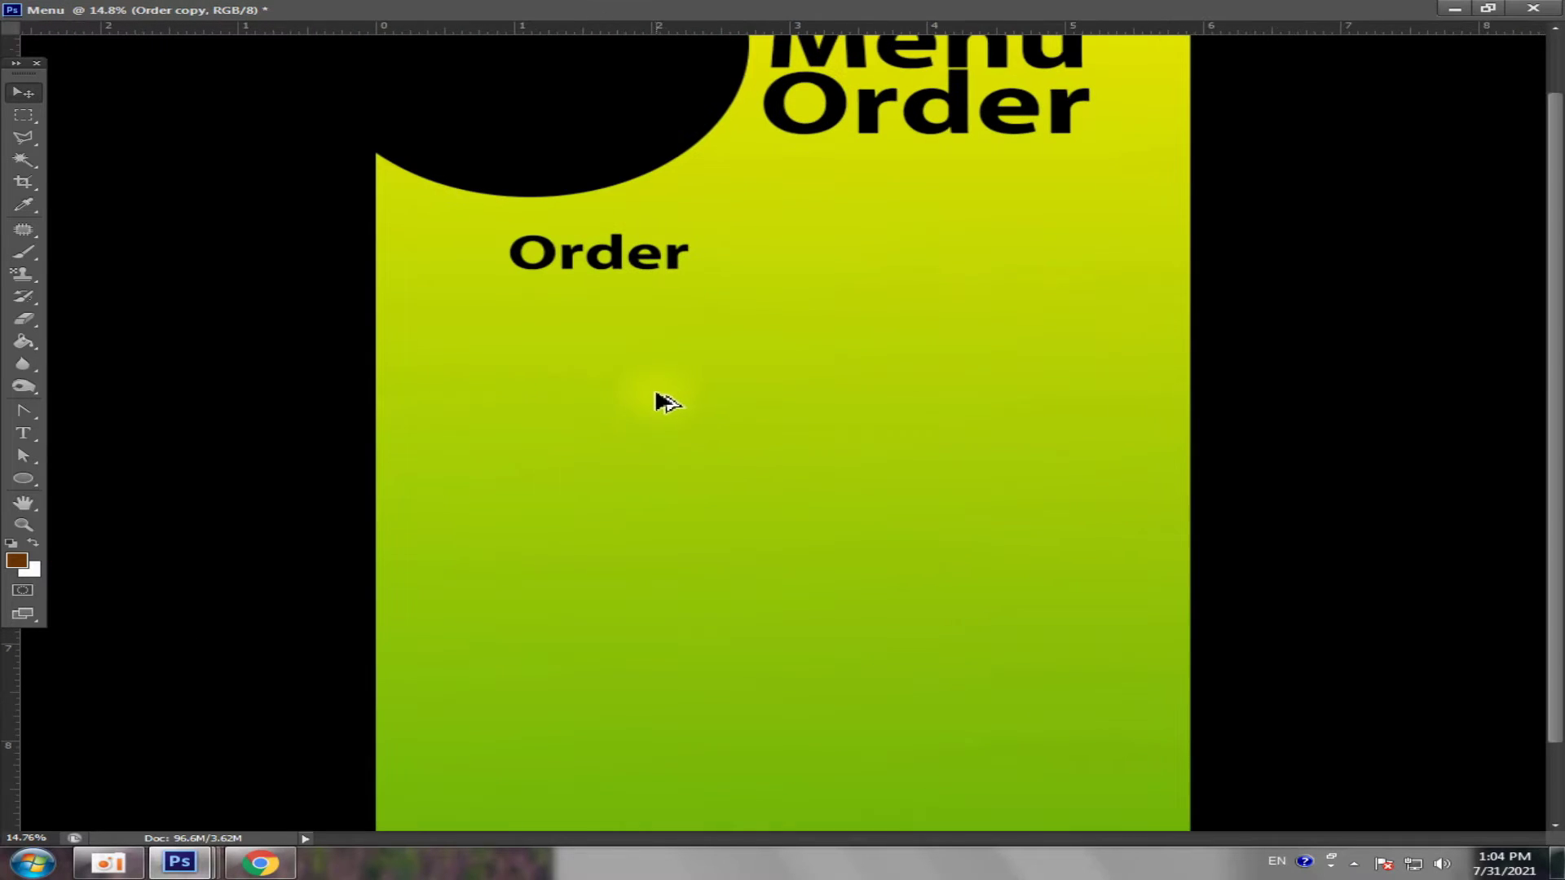
scroll(657, 407, "up", 2)
scroll(594, 356, "up", 2)
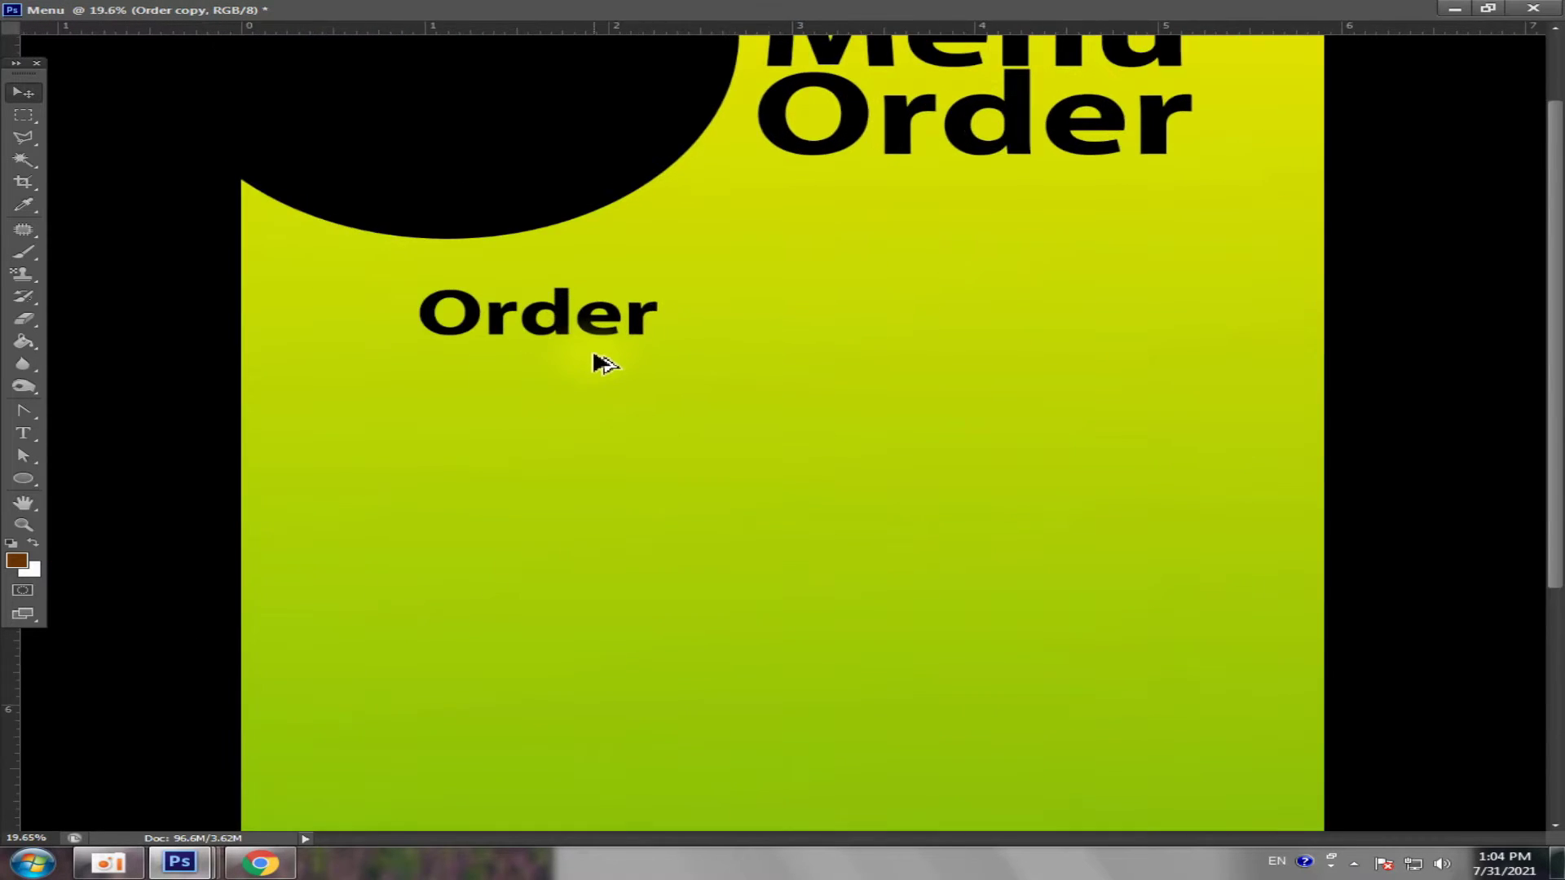
scroll(600, 363, "up", 1)
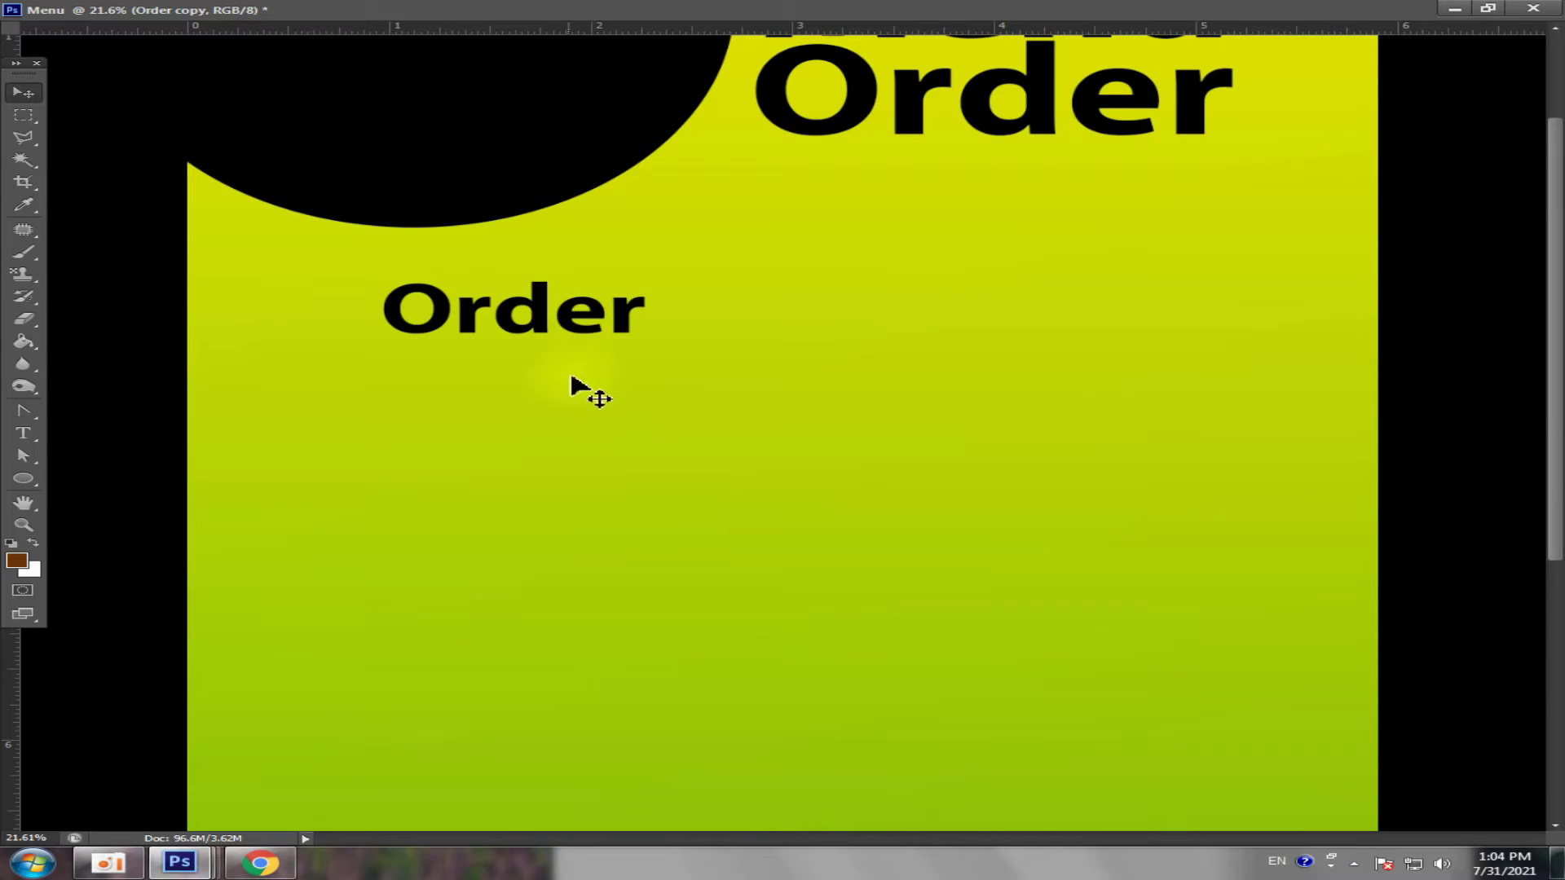
left_click(23, 433)
left_click(430, 304)
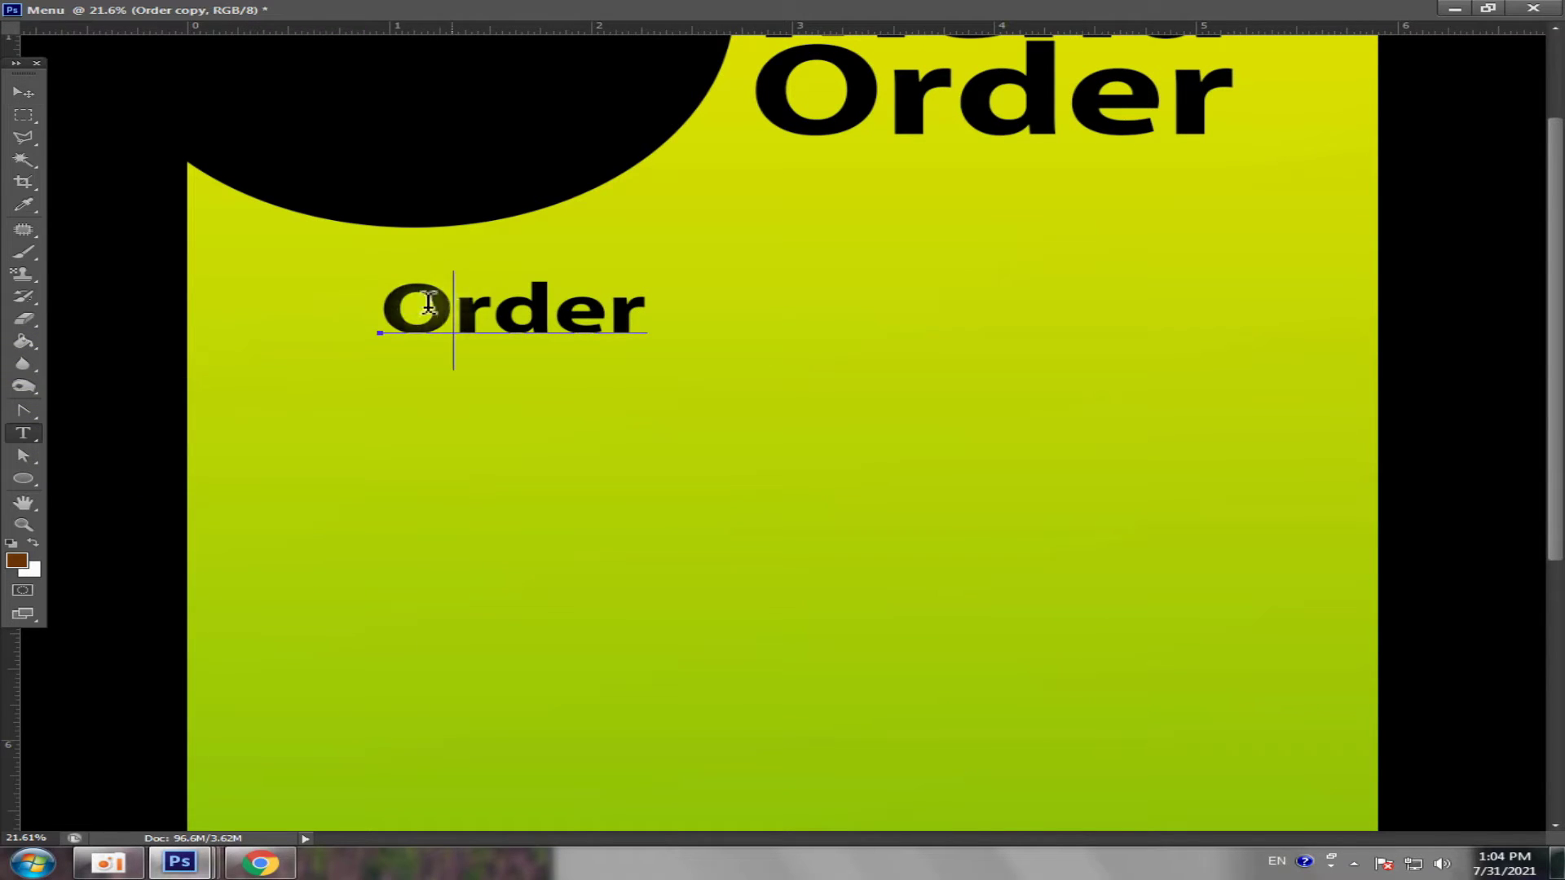
left_click_drag(382, 308, 664, 323)
type("P")
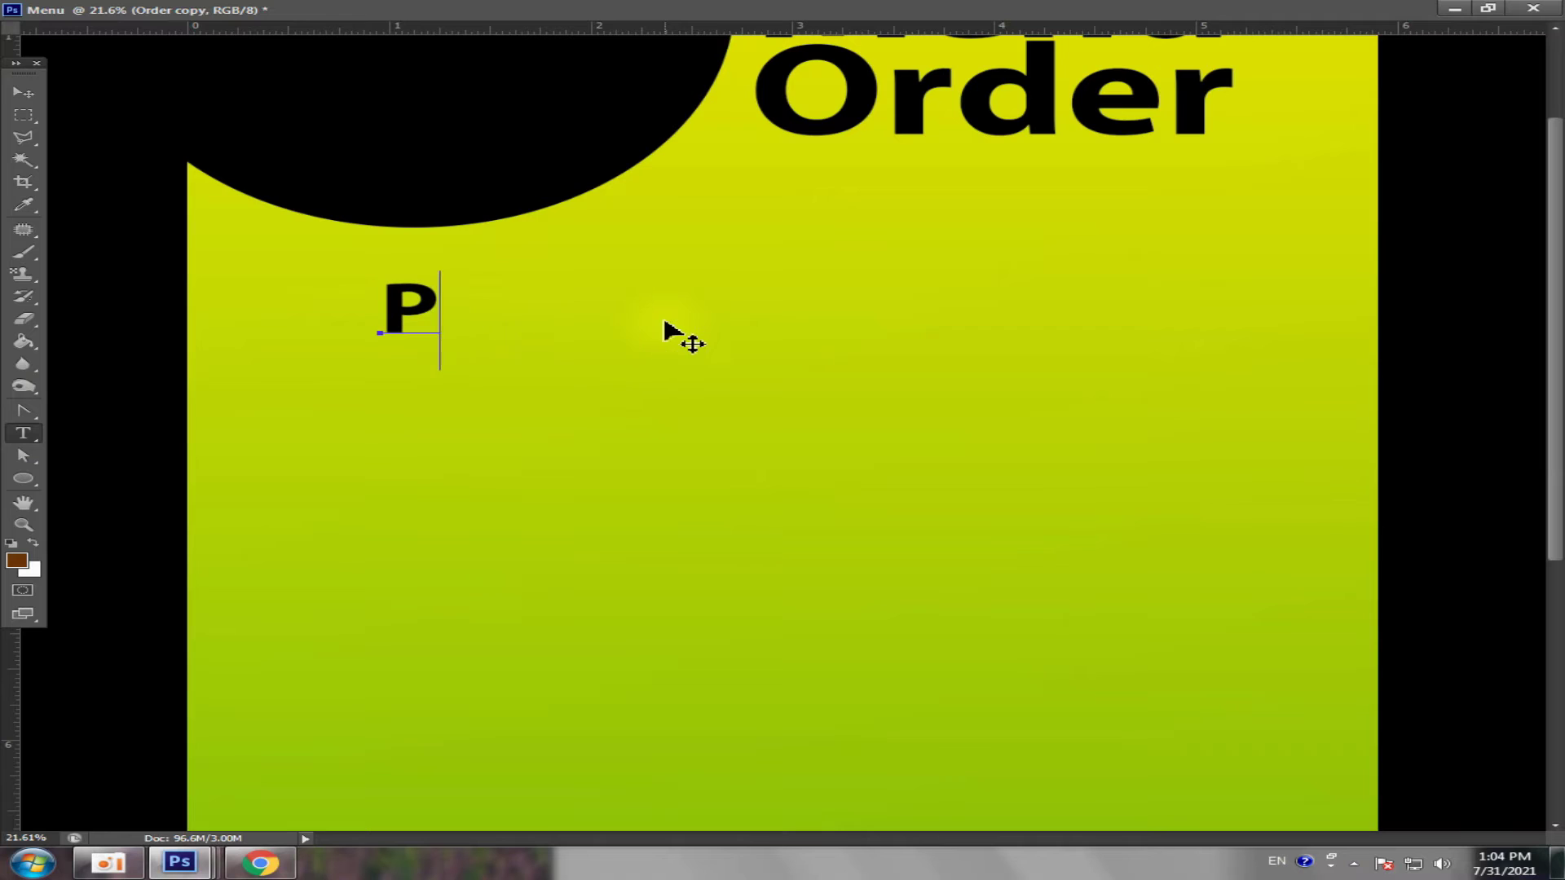
type("lease ord")
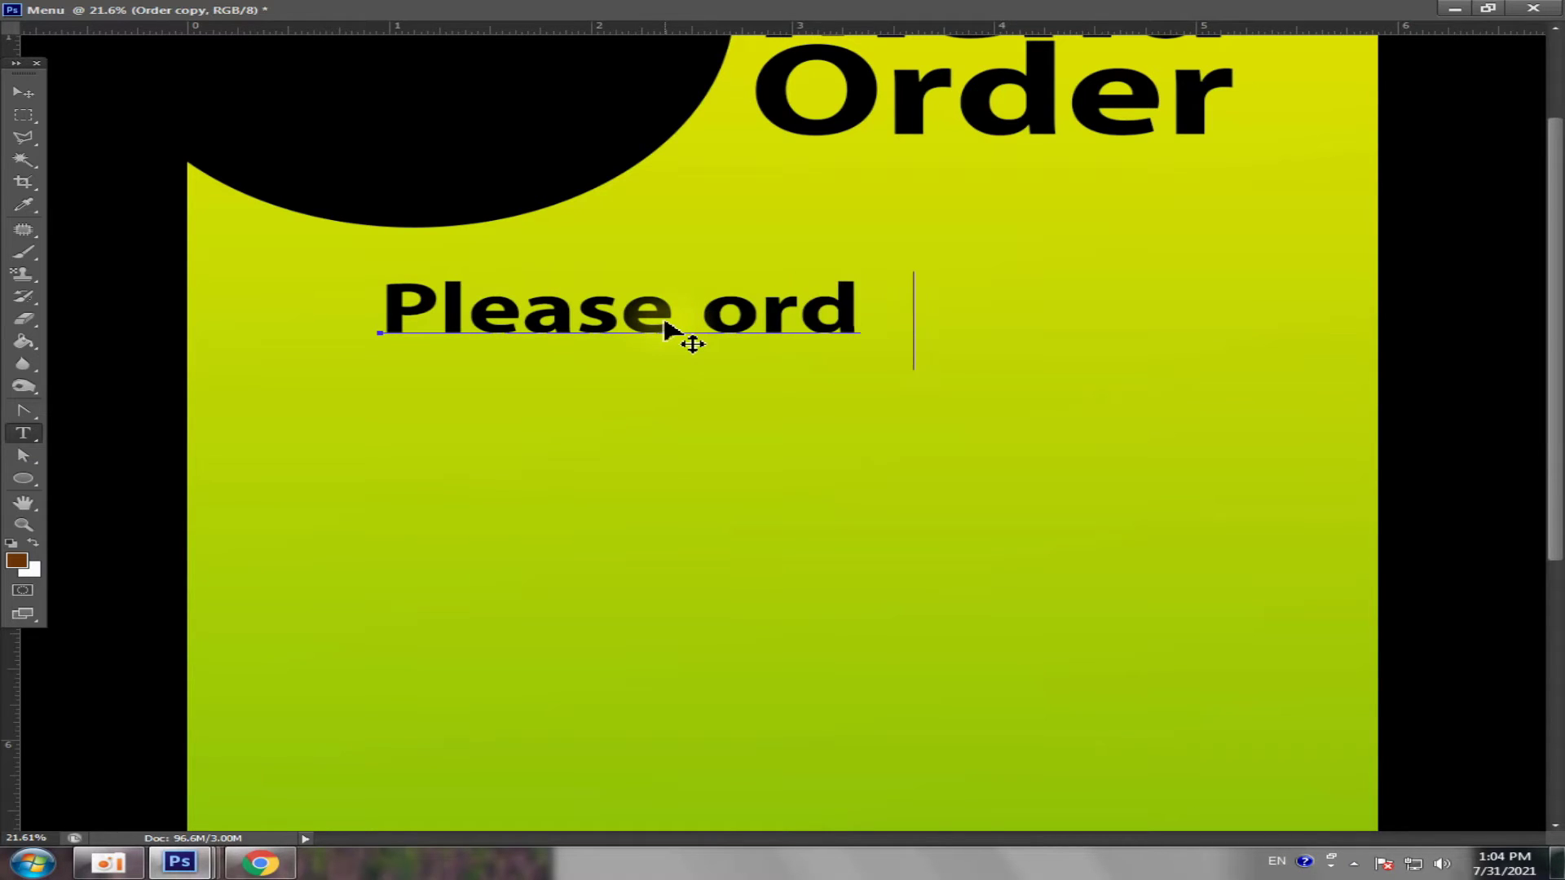
type("er here now")
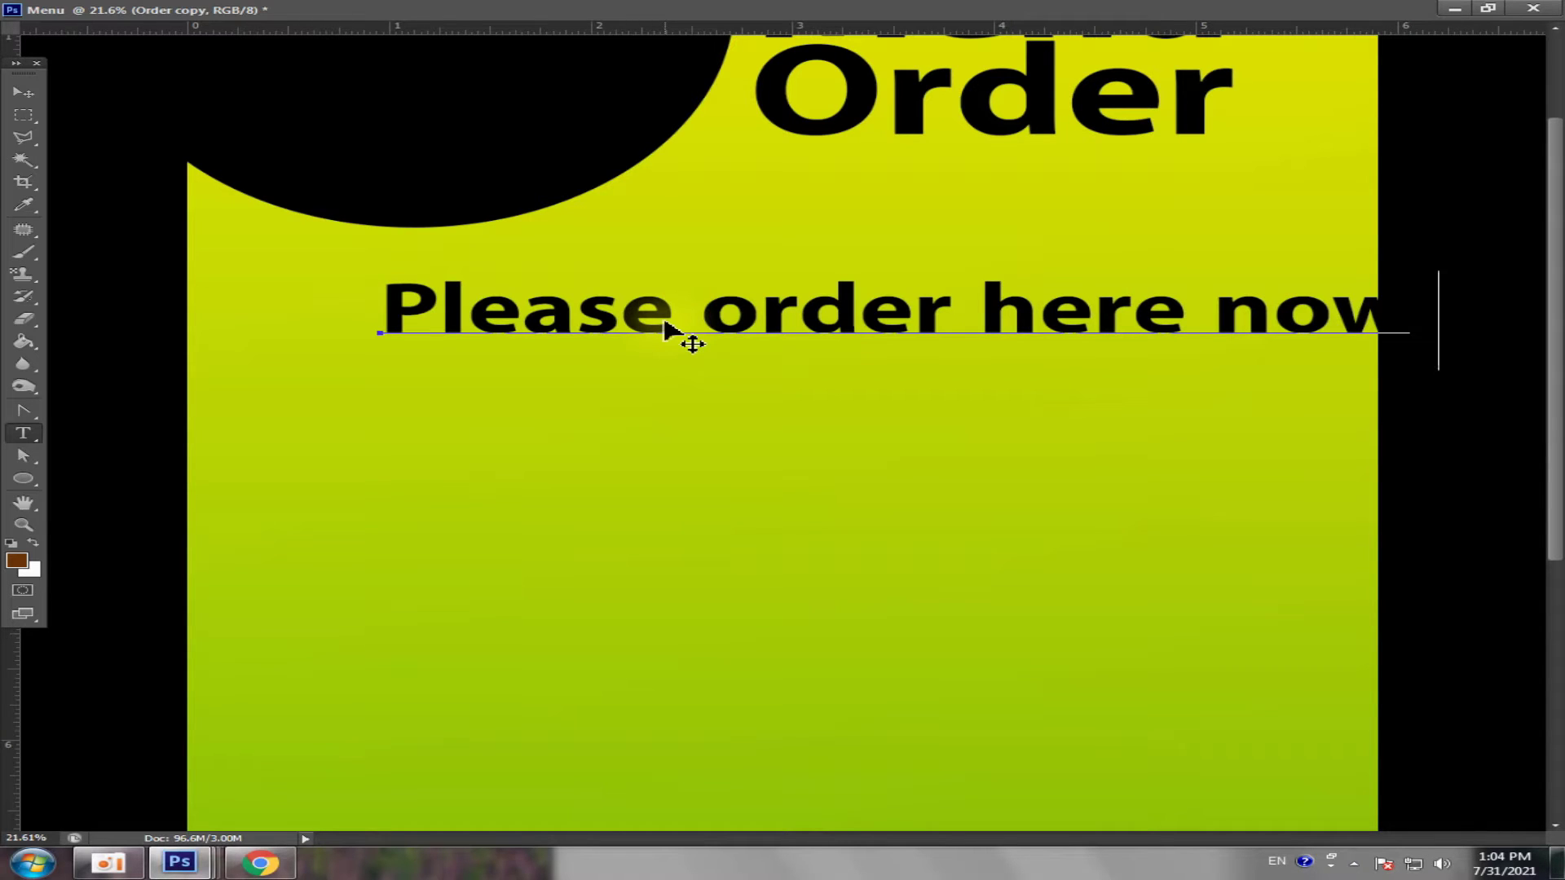
left_click(23, 92)
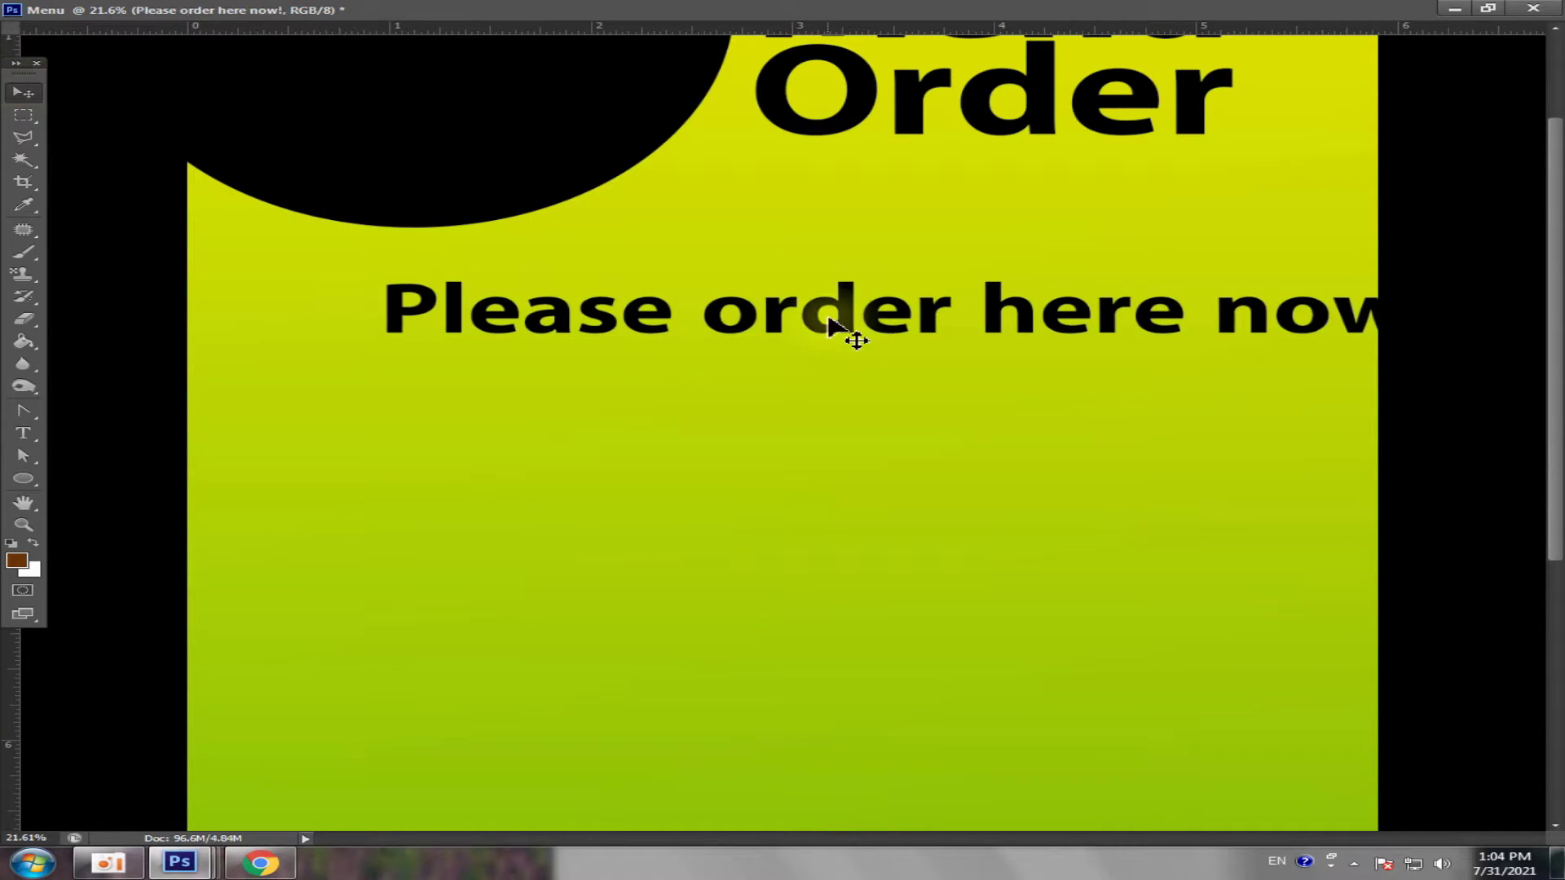
- Shrink the 'Please order here now!' line and place it under the circle
left_click_drag(828, 318, 706, 314)
key("ctrl+t")
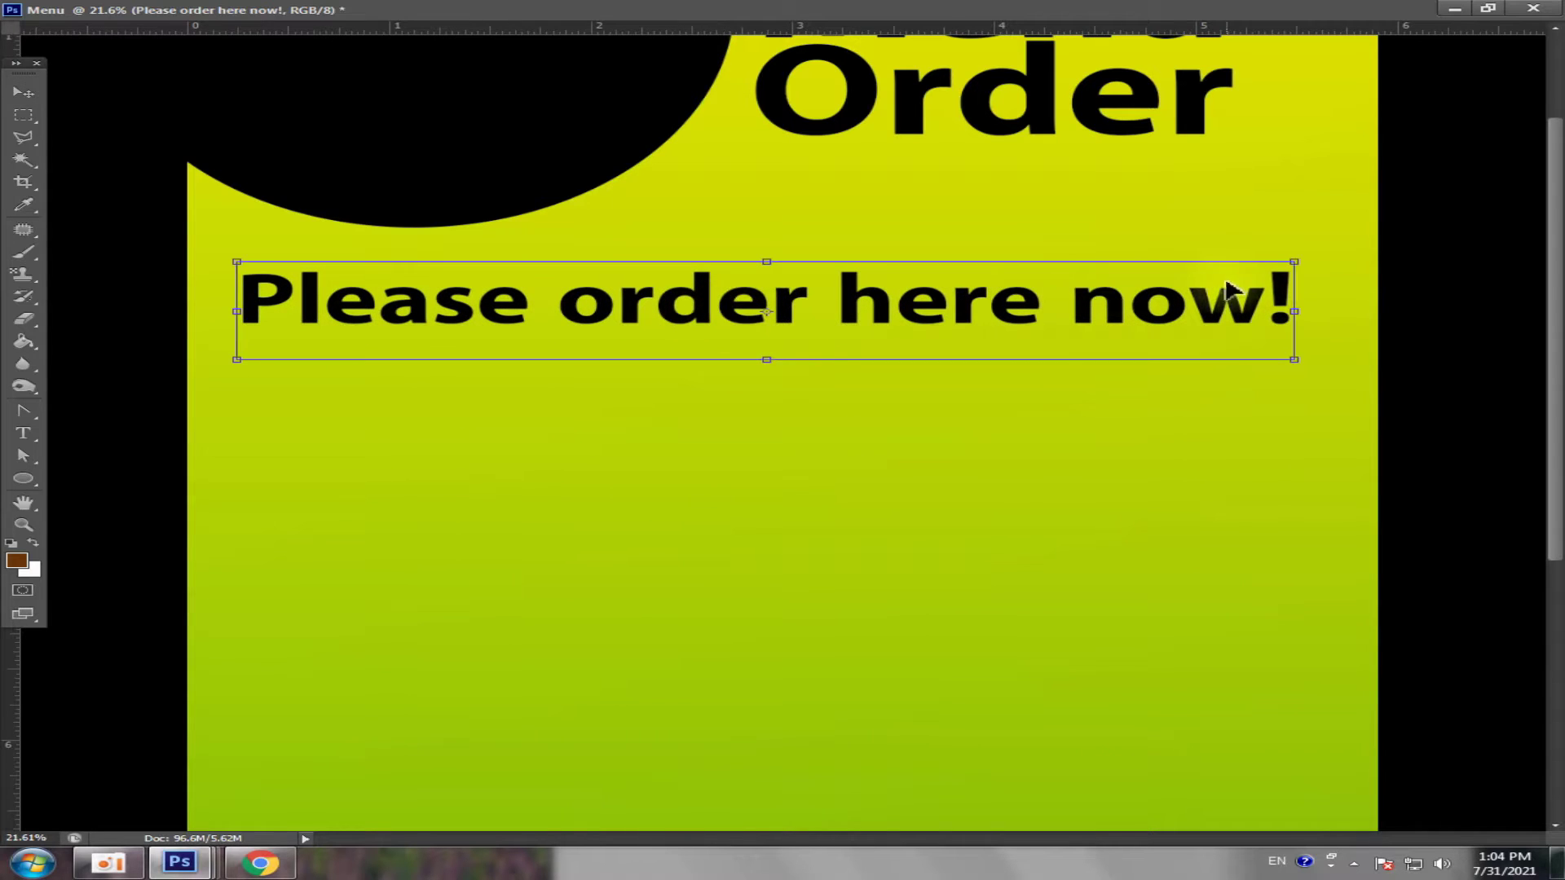
left_click_drag(1296, 262, 1148, 300)
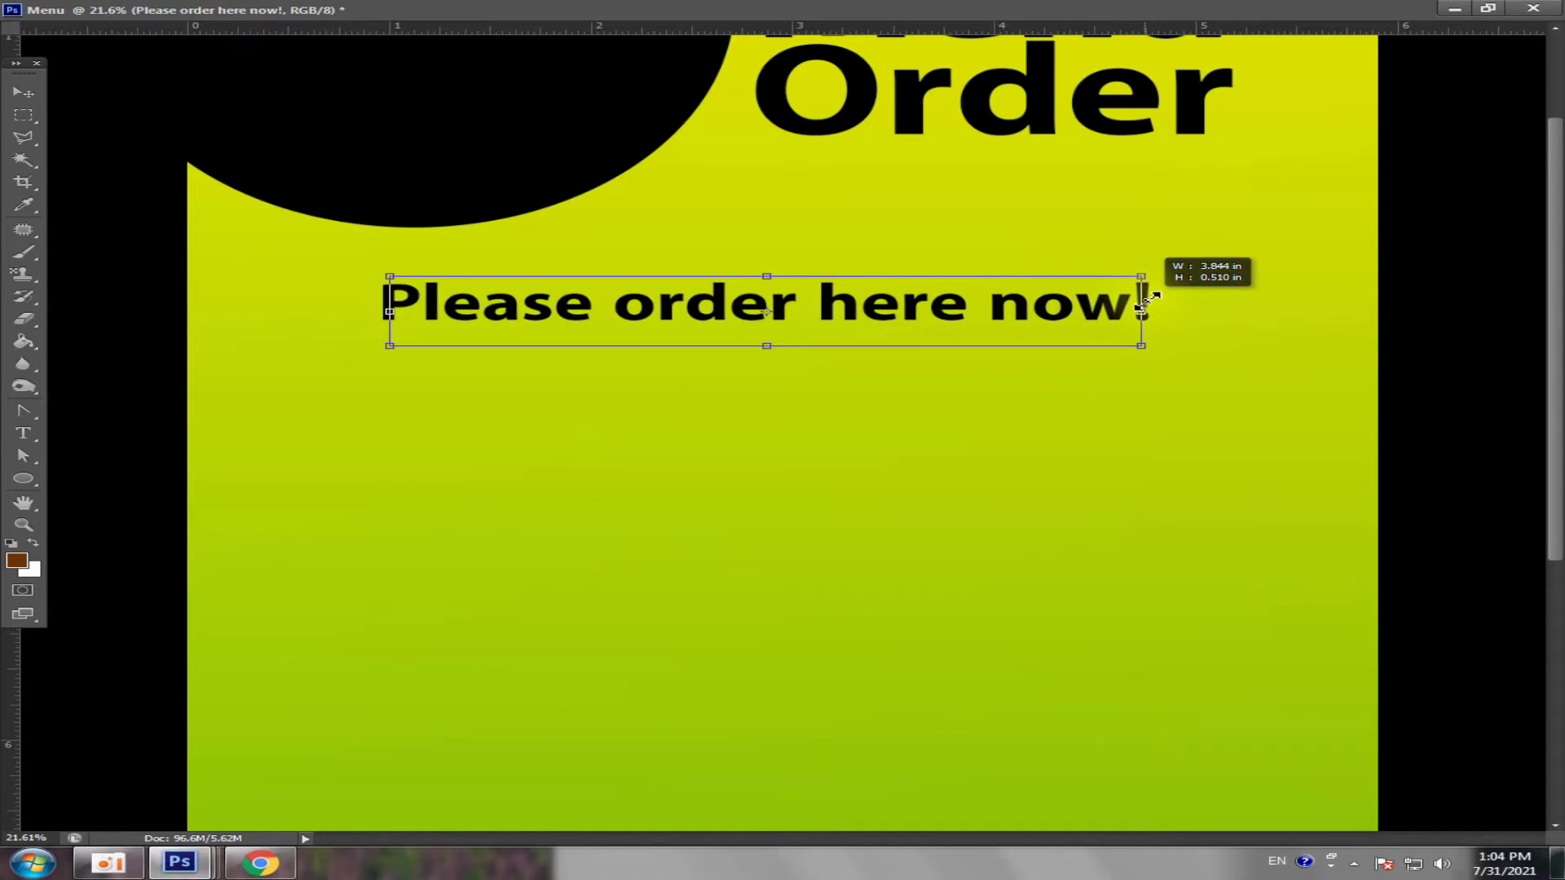
key("Return")
mouse_move(913, 310)
left_mouse_down()
mouse_move(725, 291)
mouse_move(797, 295)
left_mouse_up()
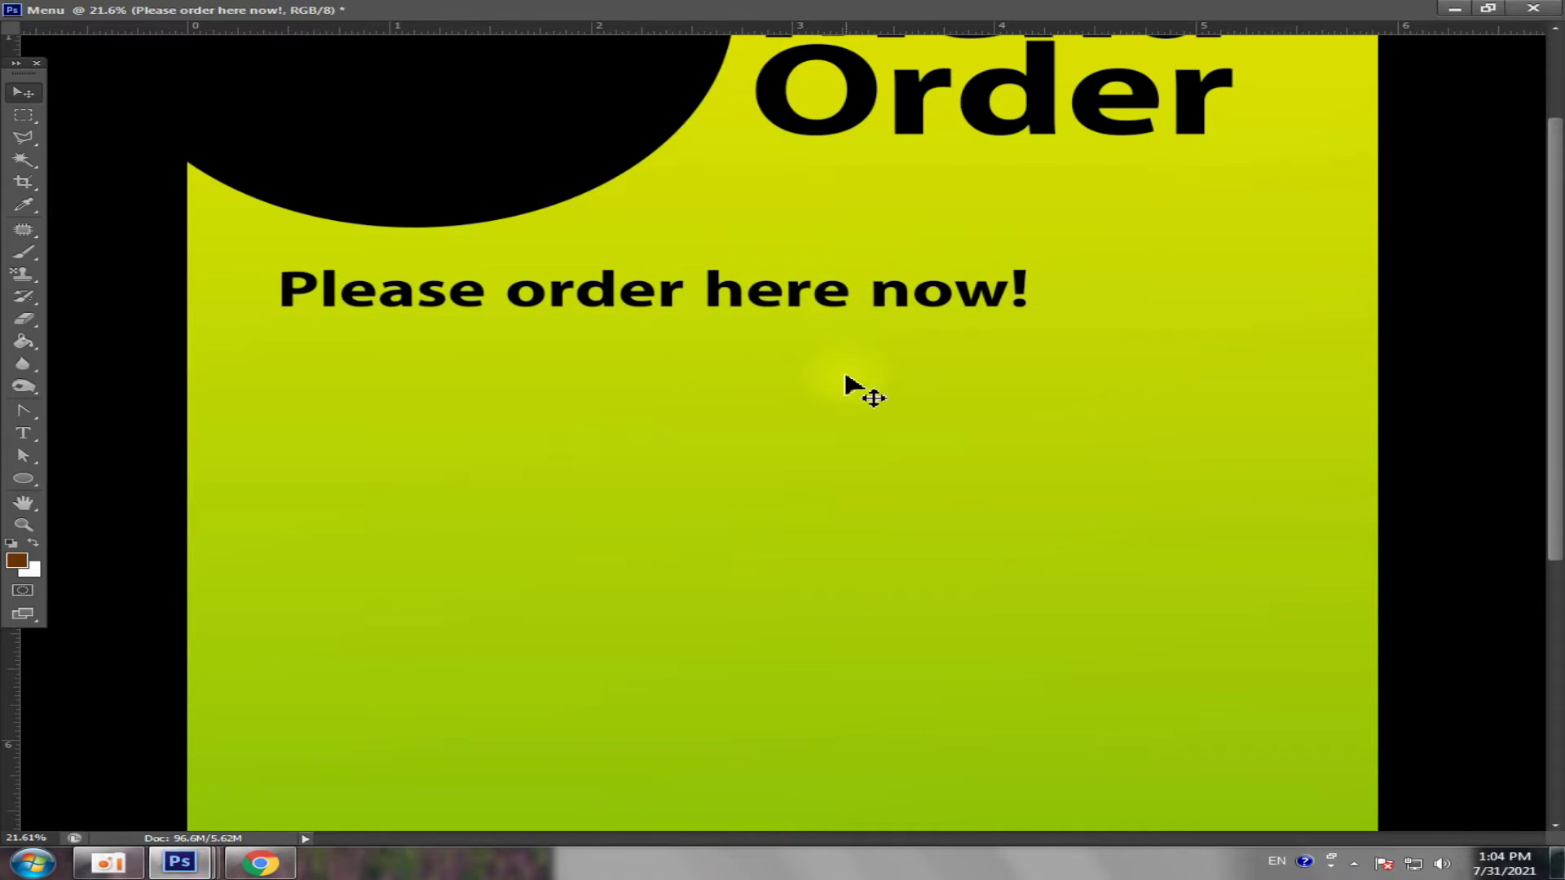
scroll(847, 394, "down", 5)
- Restore the Menu document to a floating window higher up, beside the Promot poster
left_click(1488, 8)
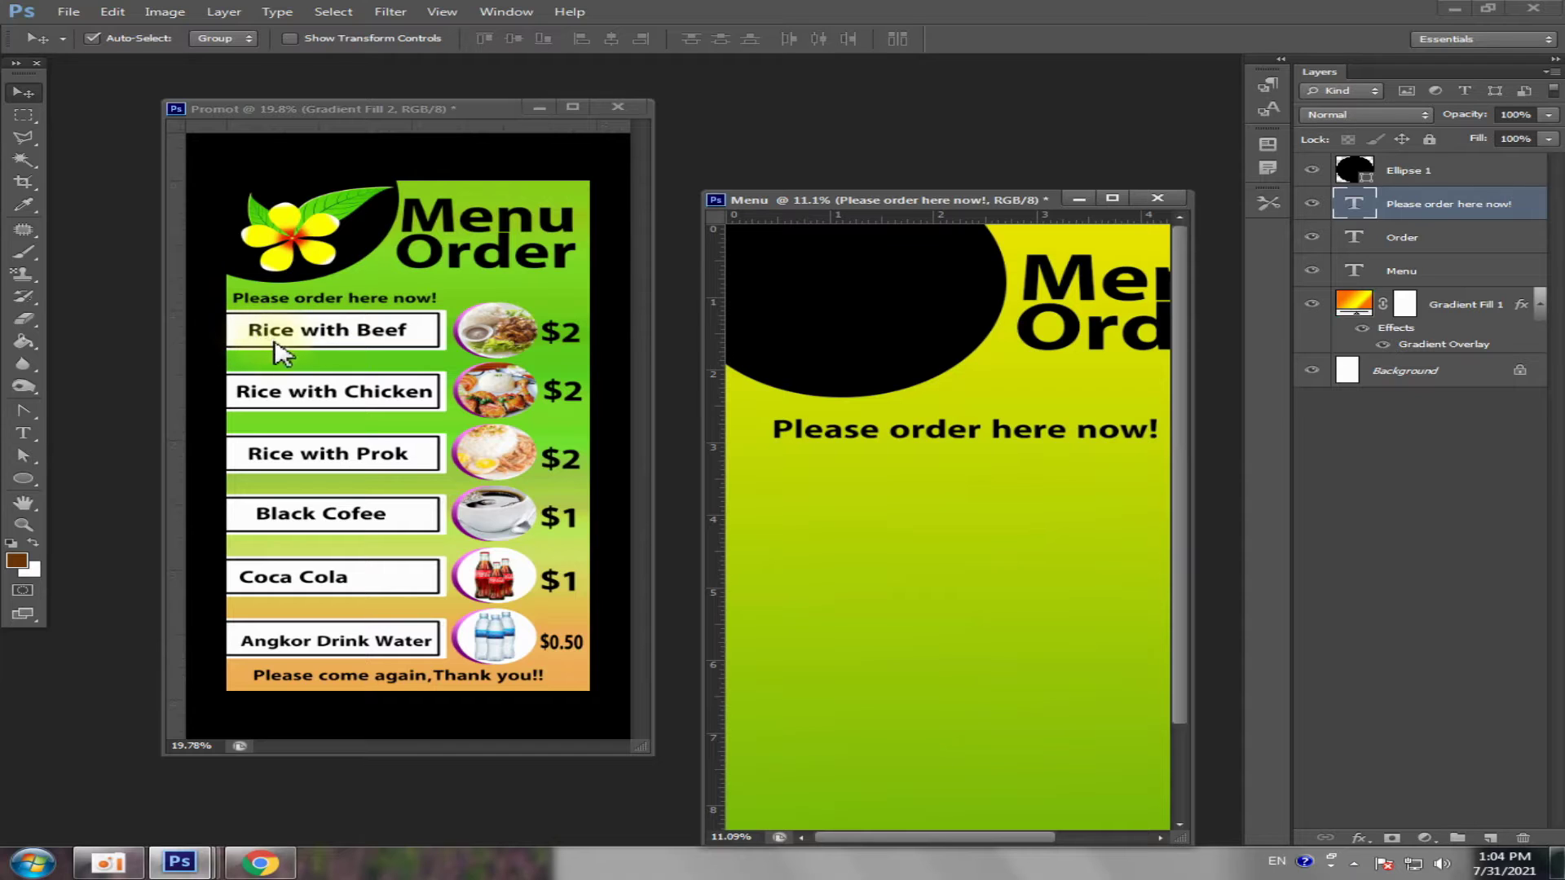
left_click_drag(993, 202, 978, 130)
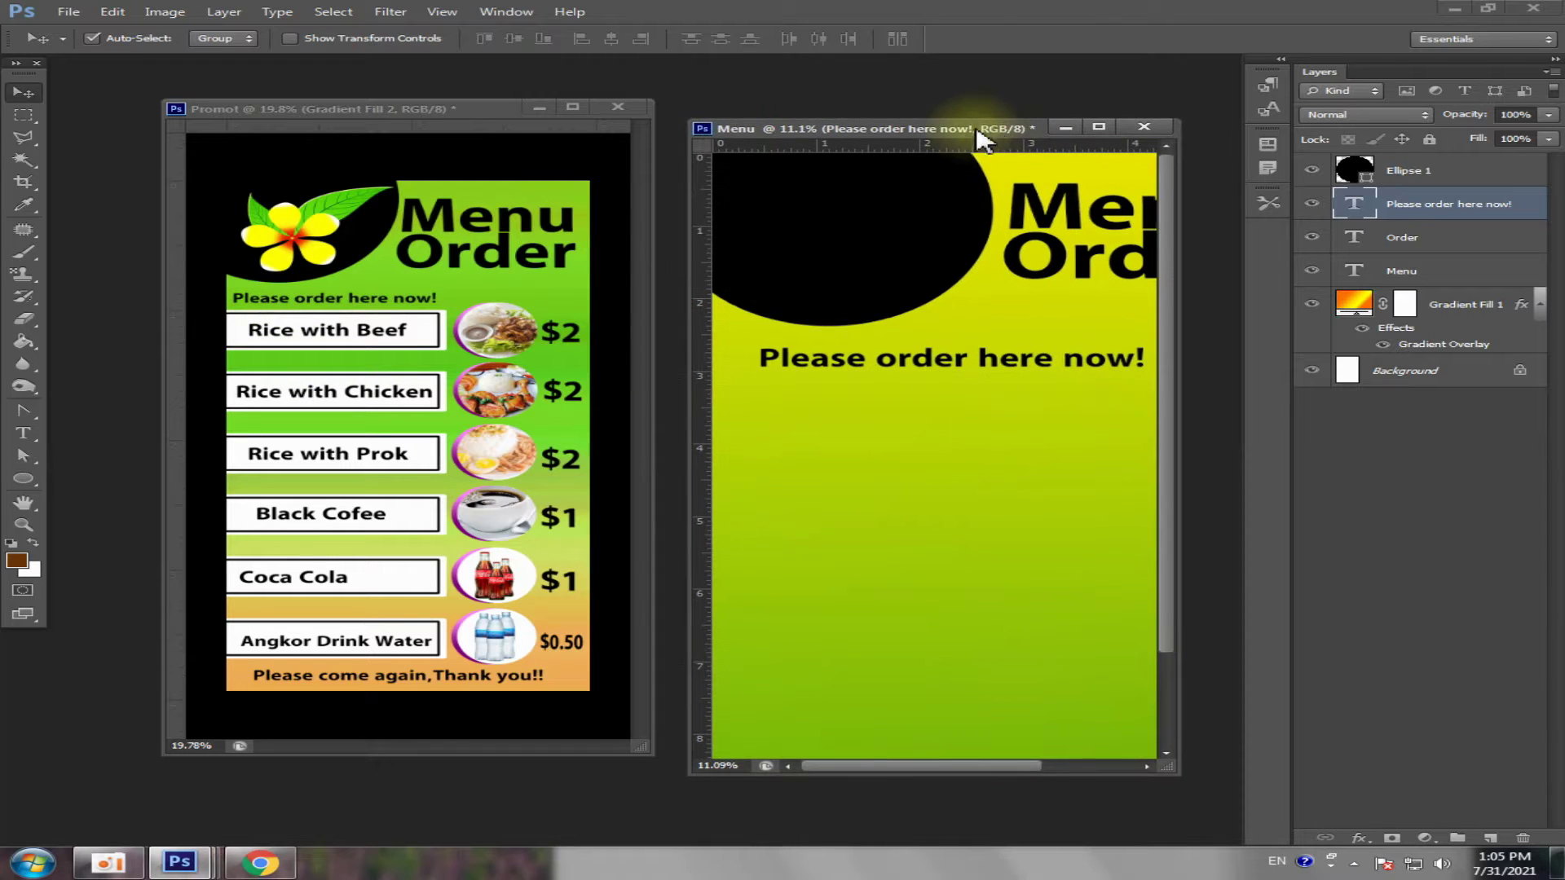
scroll(1065, 395, "up", 1)
scroll(1055, 409, "down", 2)
scroll(1058, 410, "up", 2)
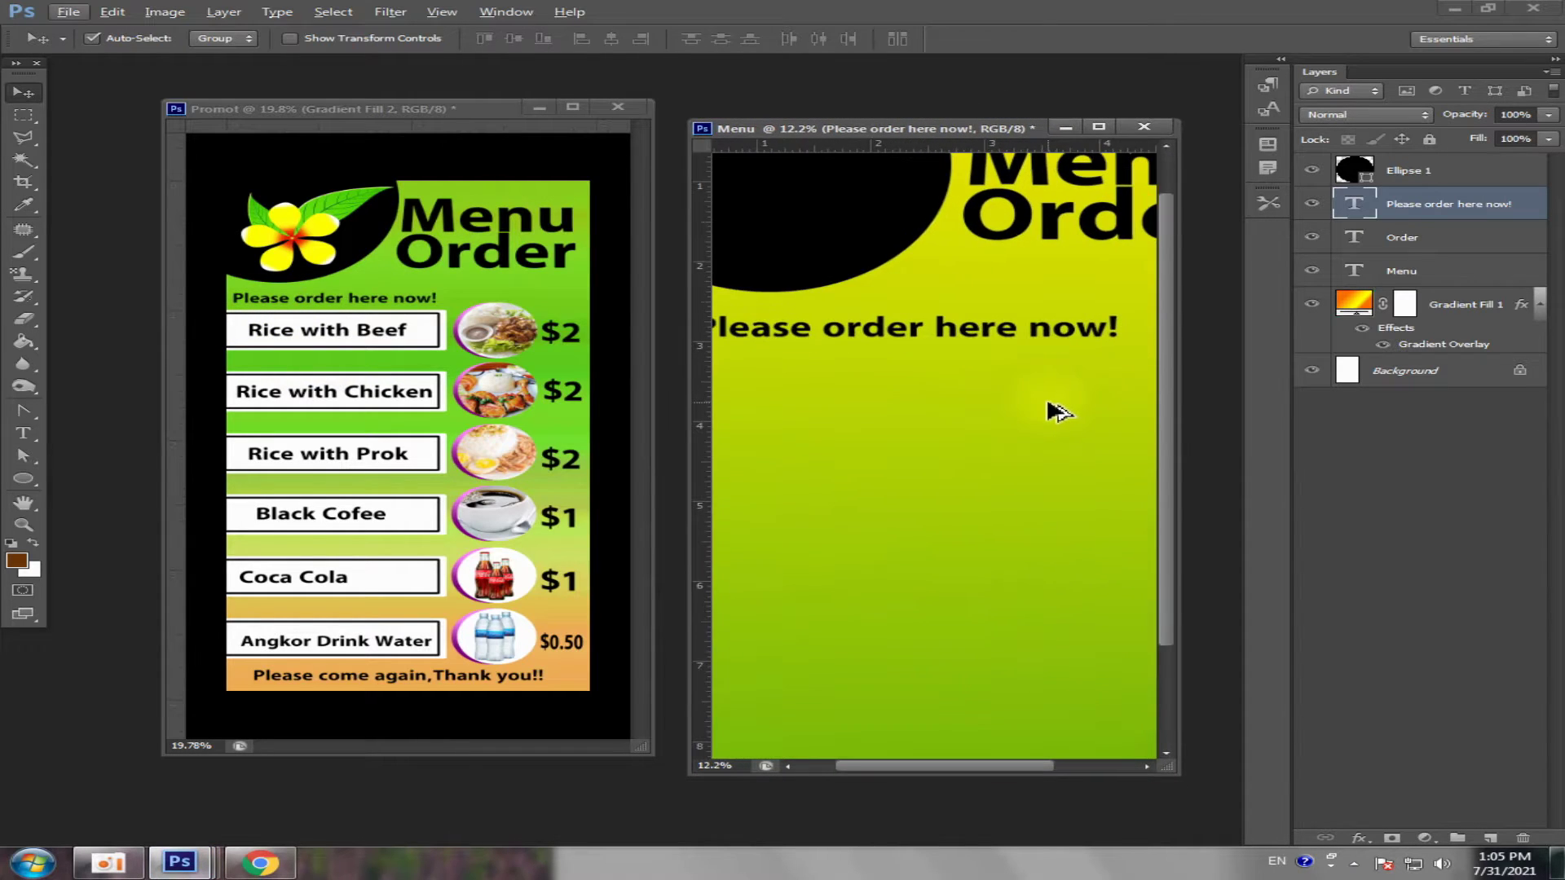
scroll(974, 326, "down", 1)
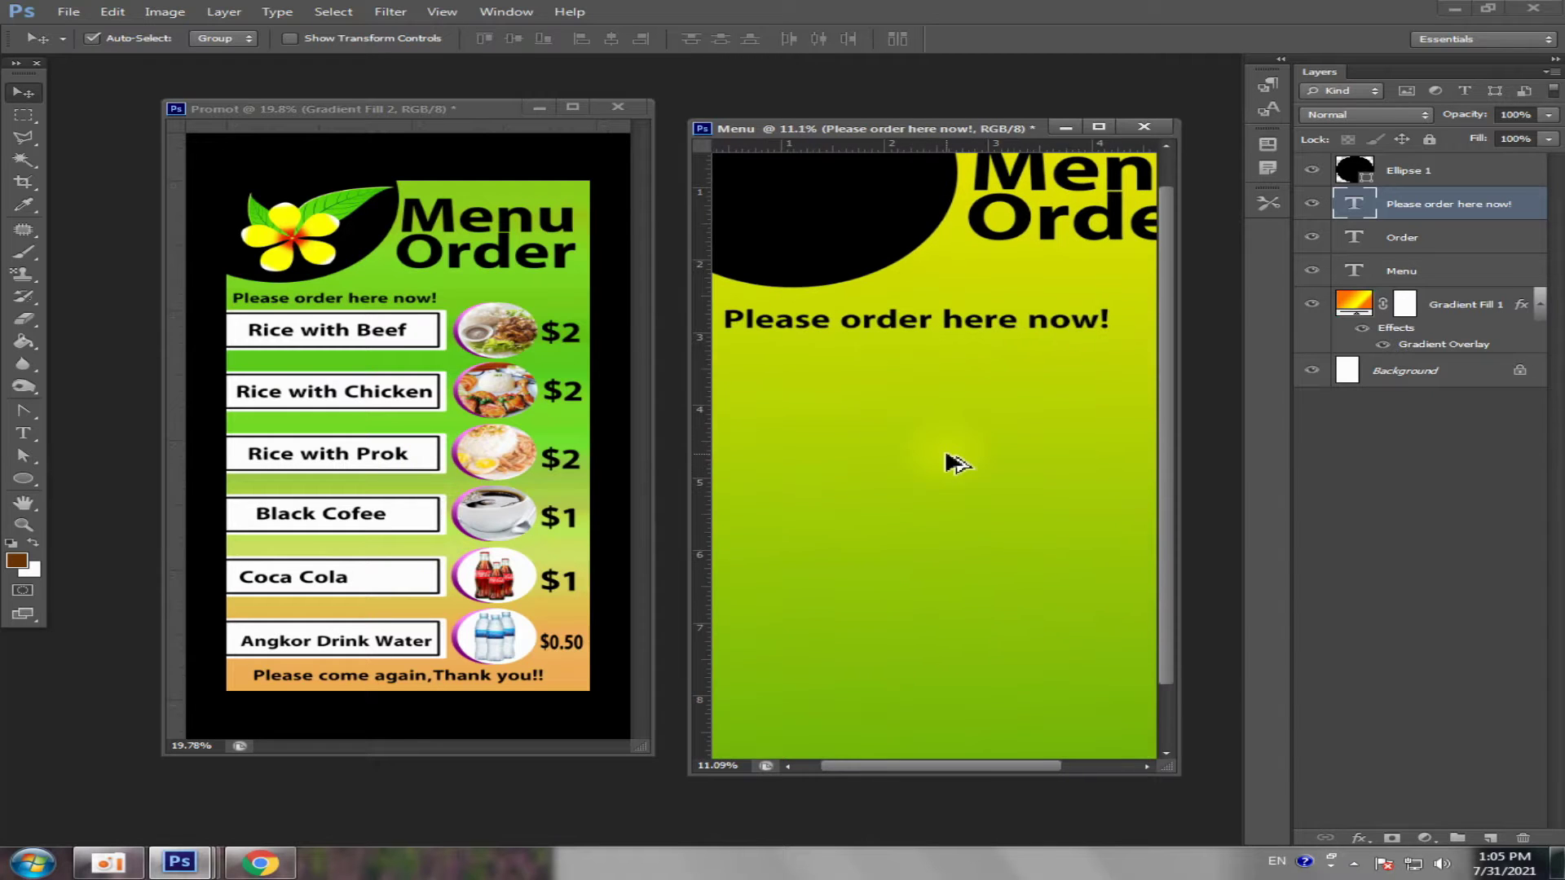
left_click(237, 339)
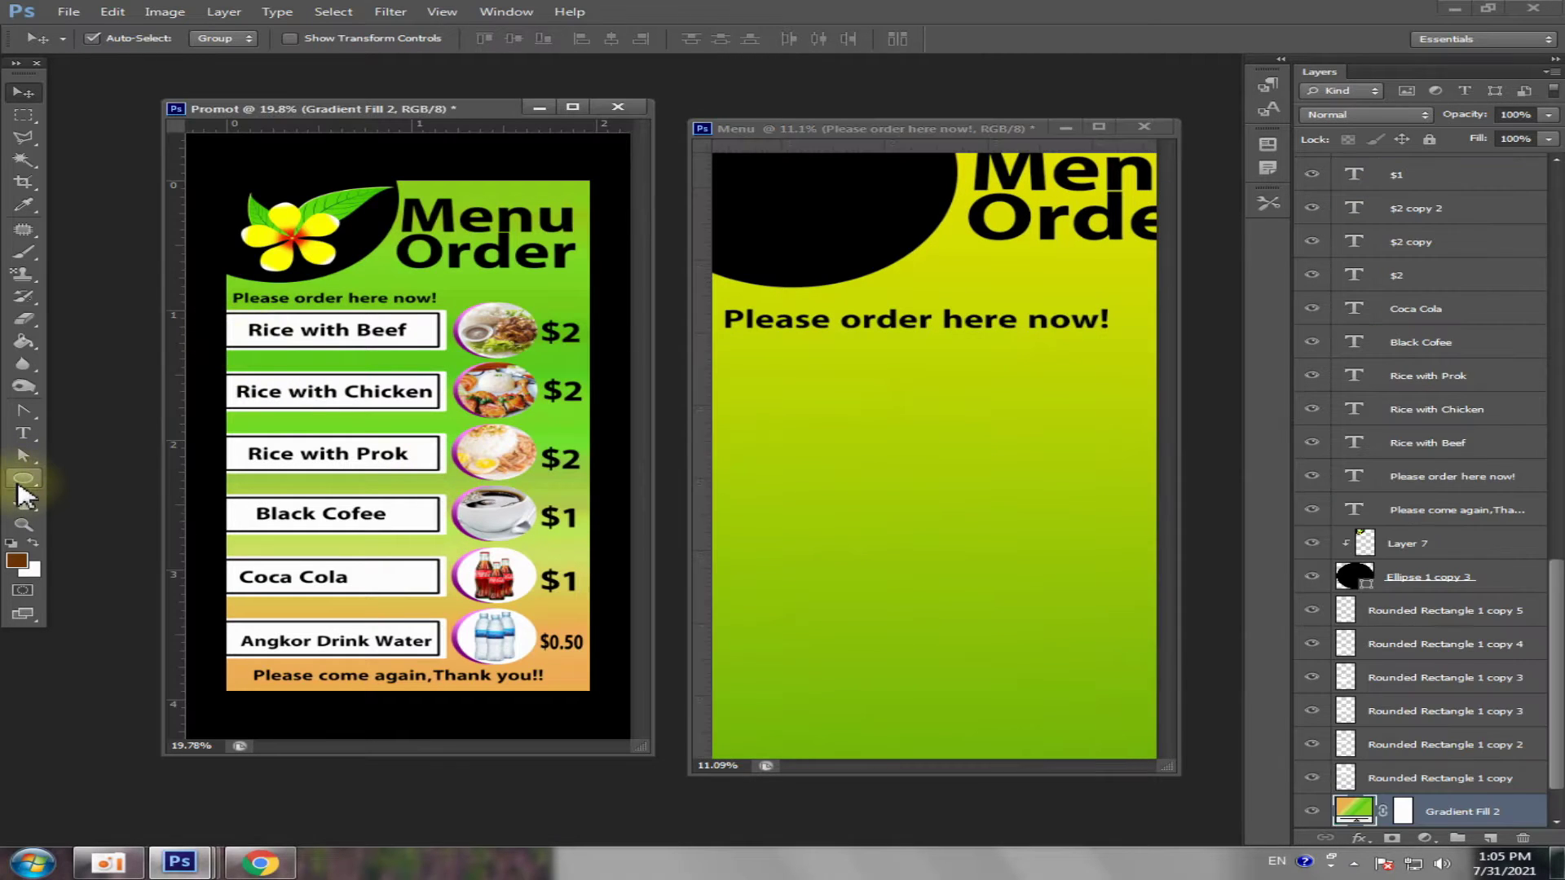
- Choose the Rounded Rectangle Tool and make the zoomed-out Menu poster active
left_click(19, 486)
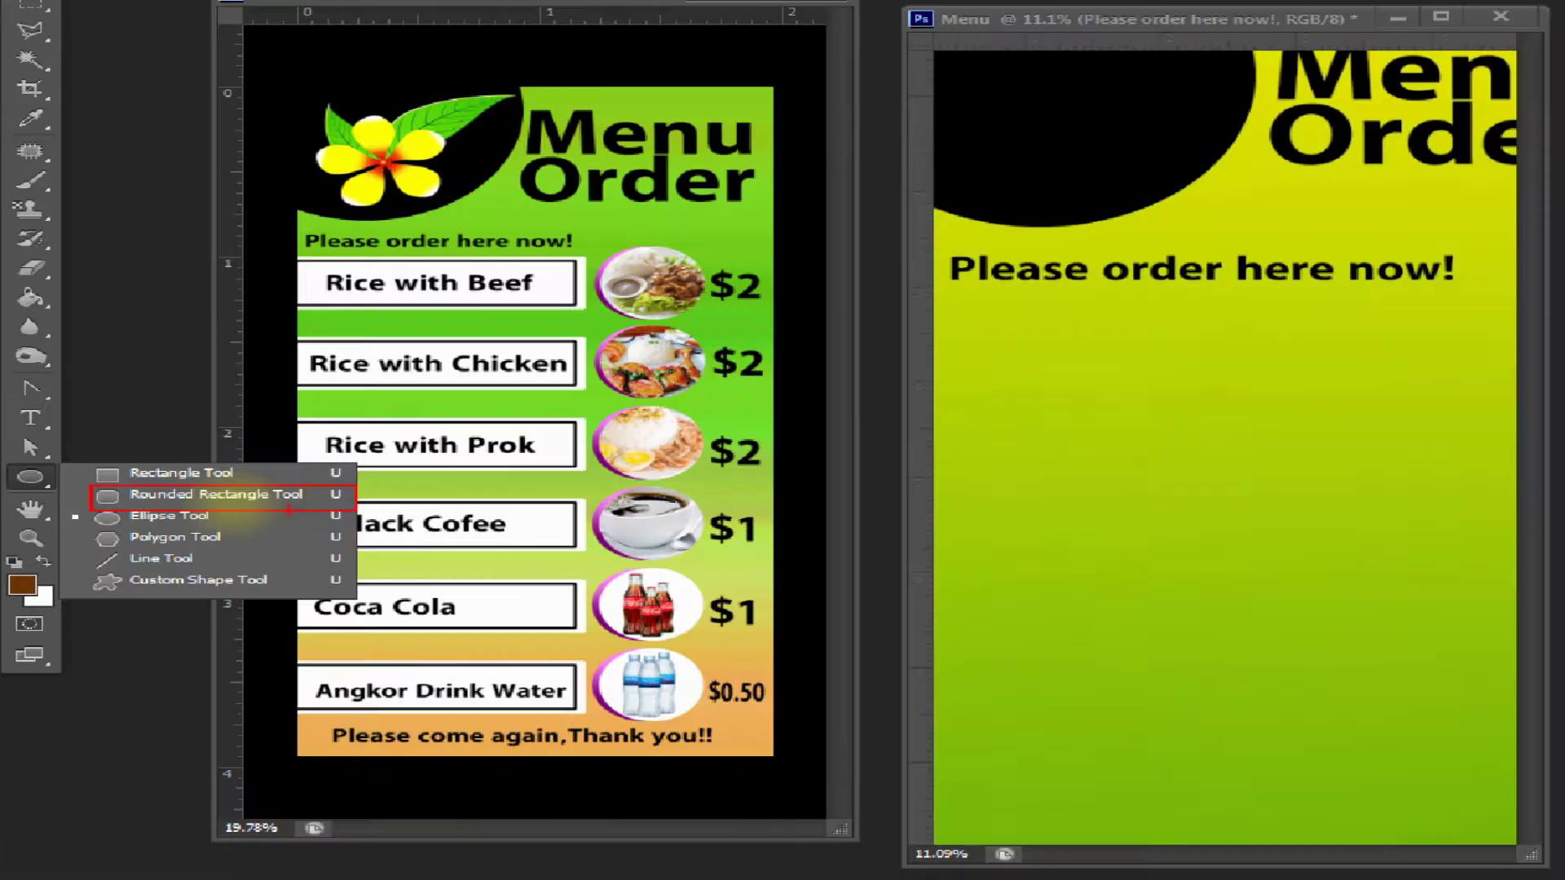
left_click(8, 473)
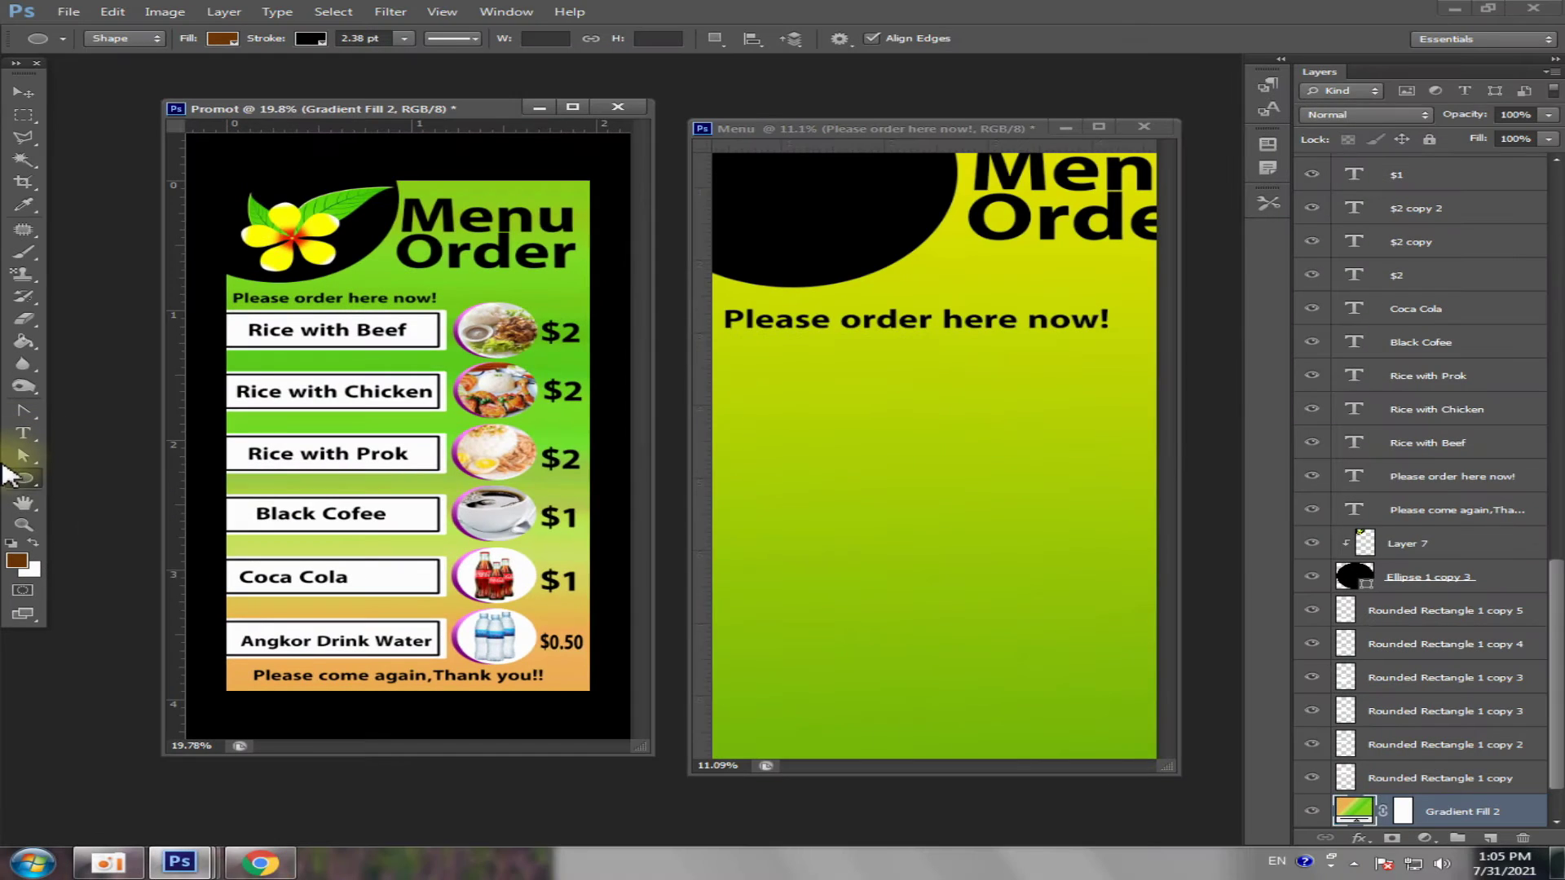
right_click(20, 479)
left_click(114, 493)
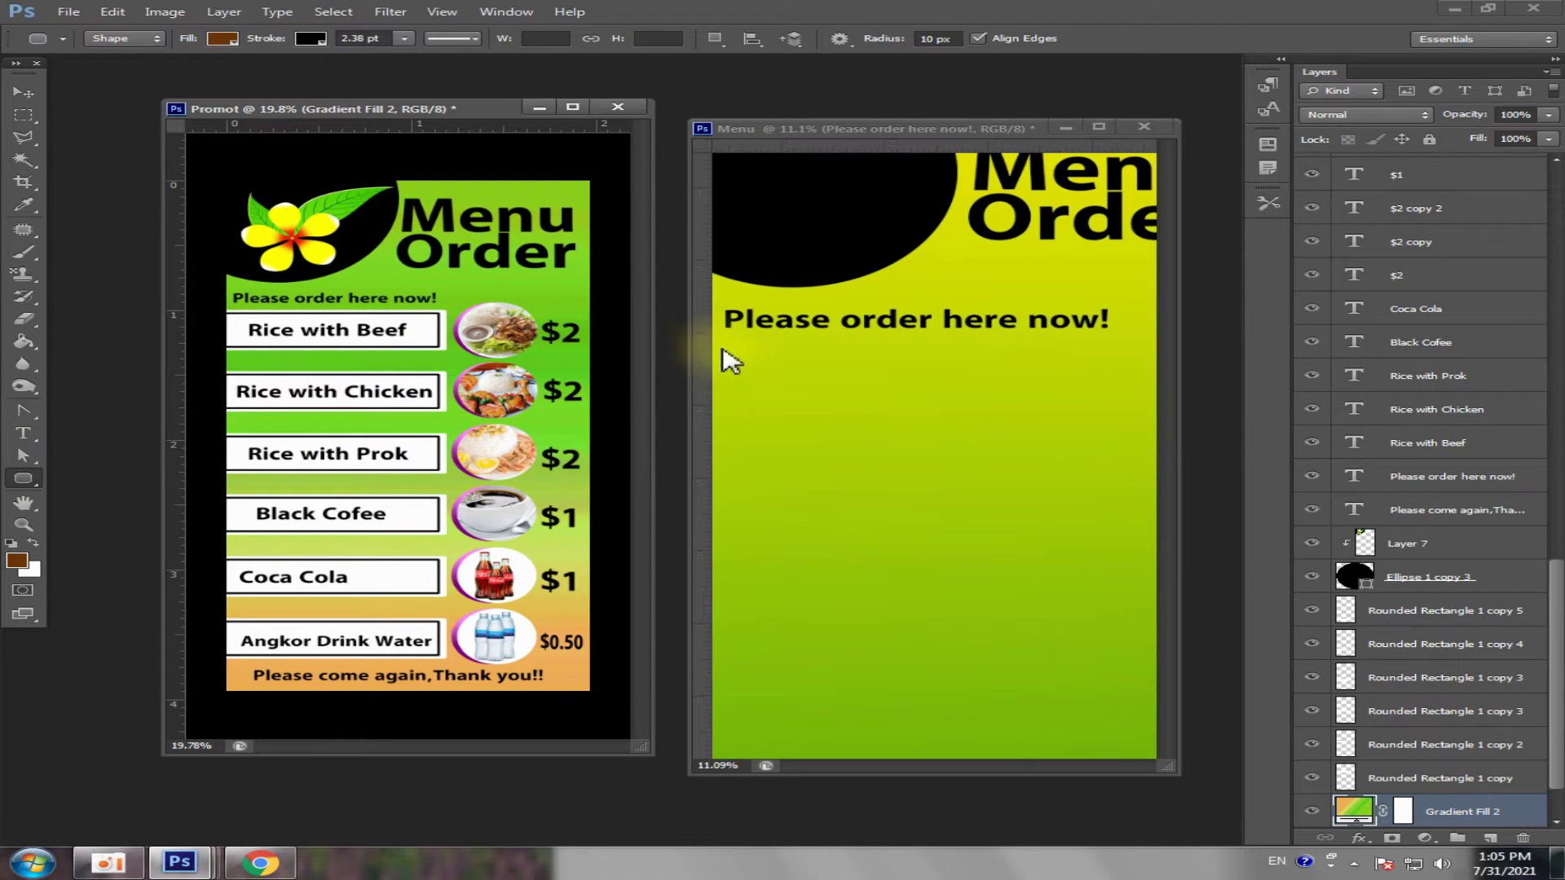
key("ctrl+minus")
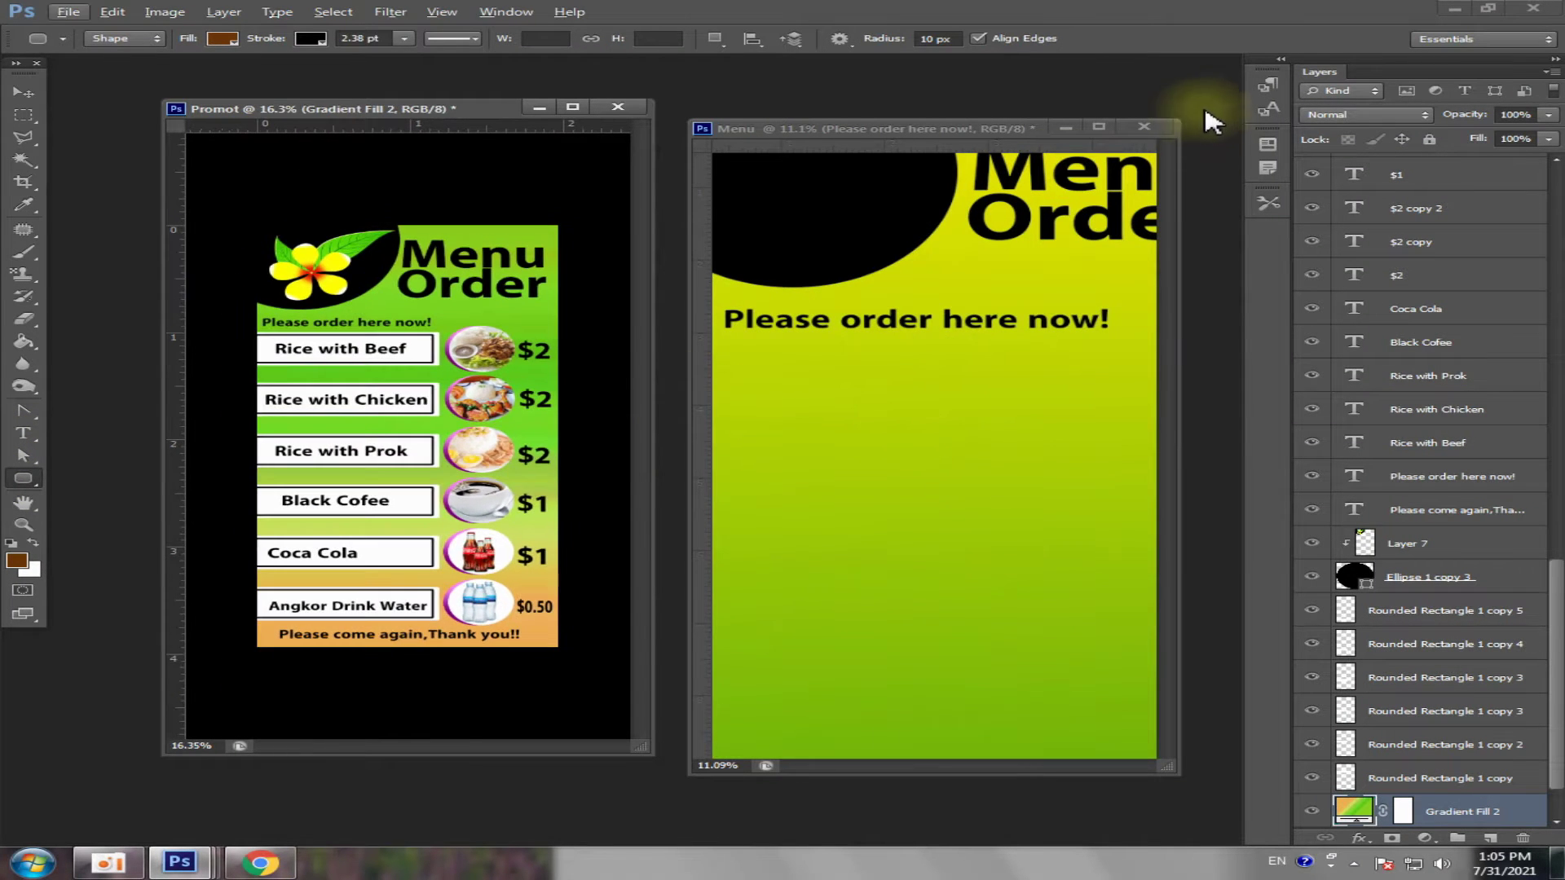
left_click(1028, 128)
key("ctrl+minus")
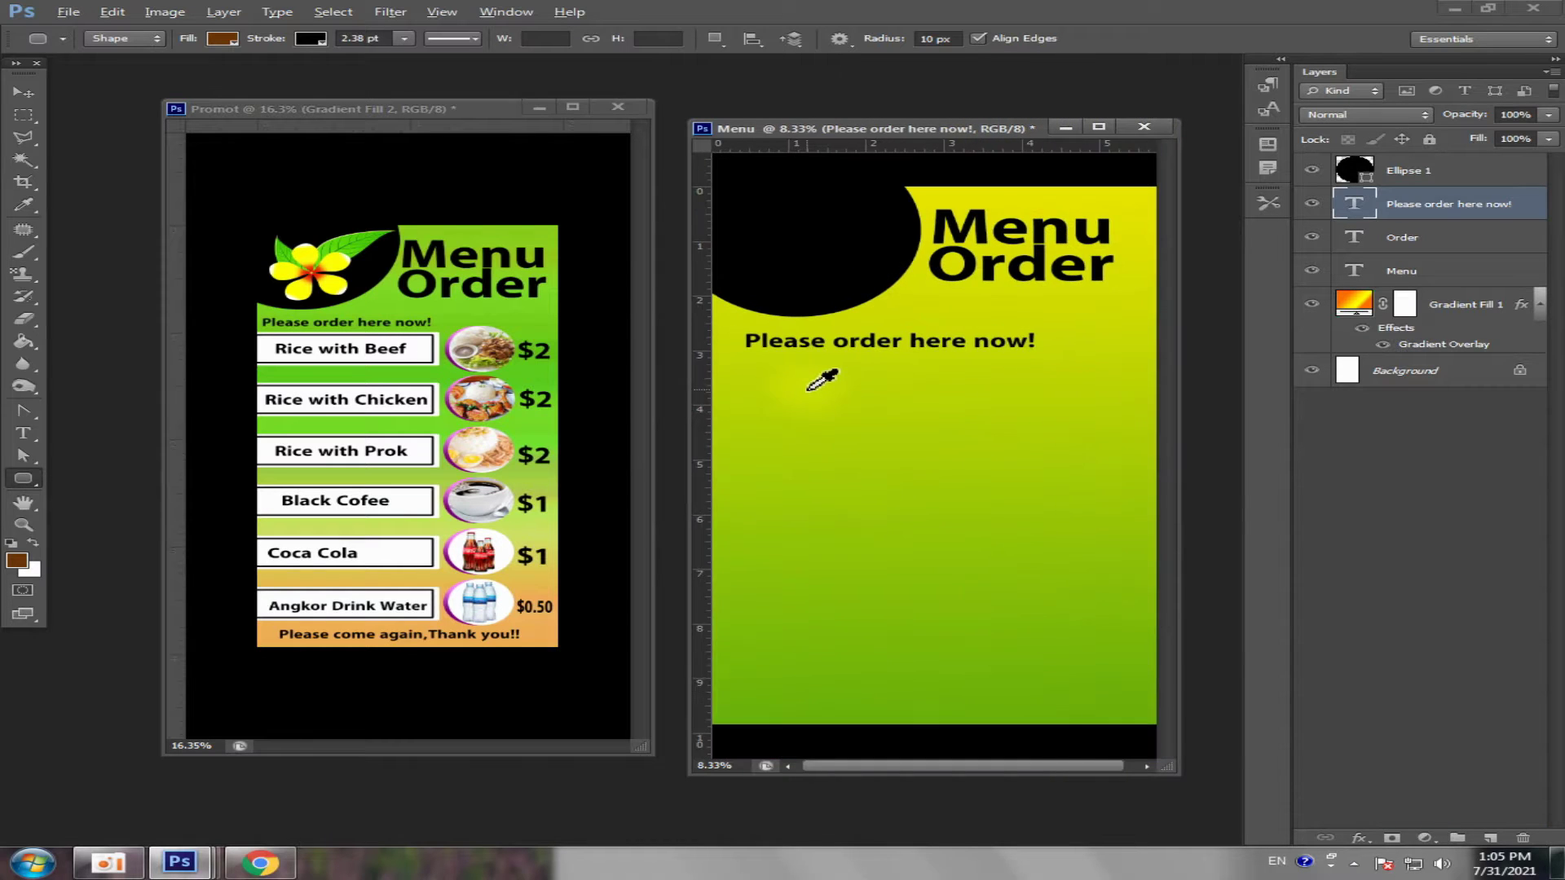
scroll(769, 396, "down", 1)
- Draw a rounded box below the tagline and fill it white
left_click_drag(723, 371, 1026, 411)
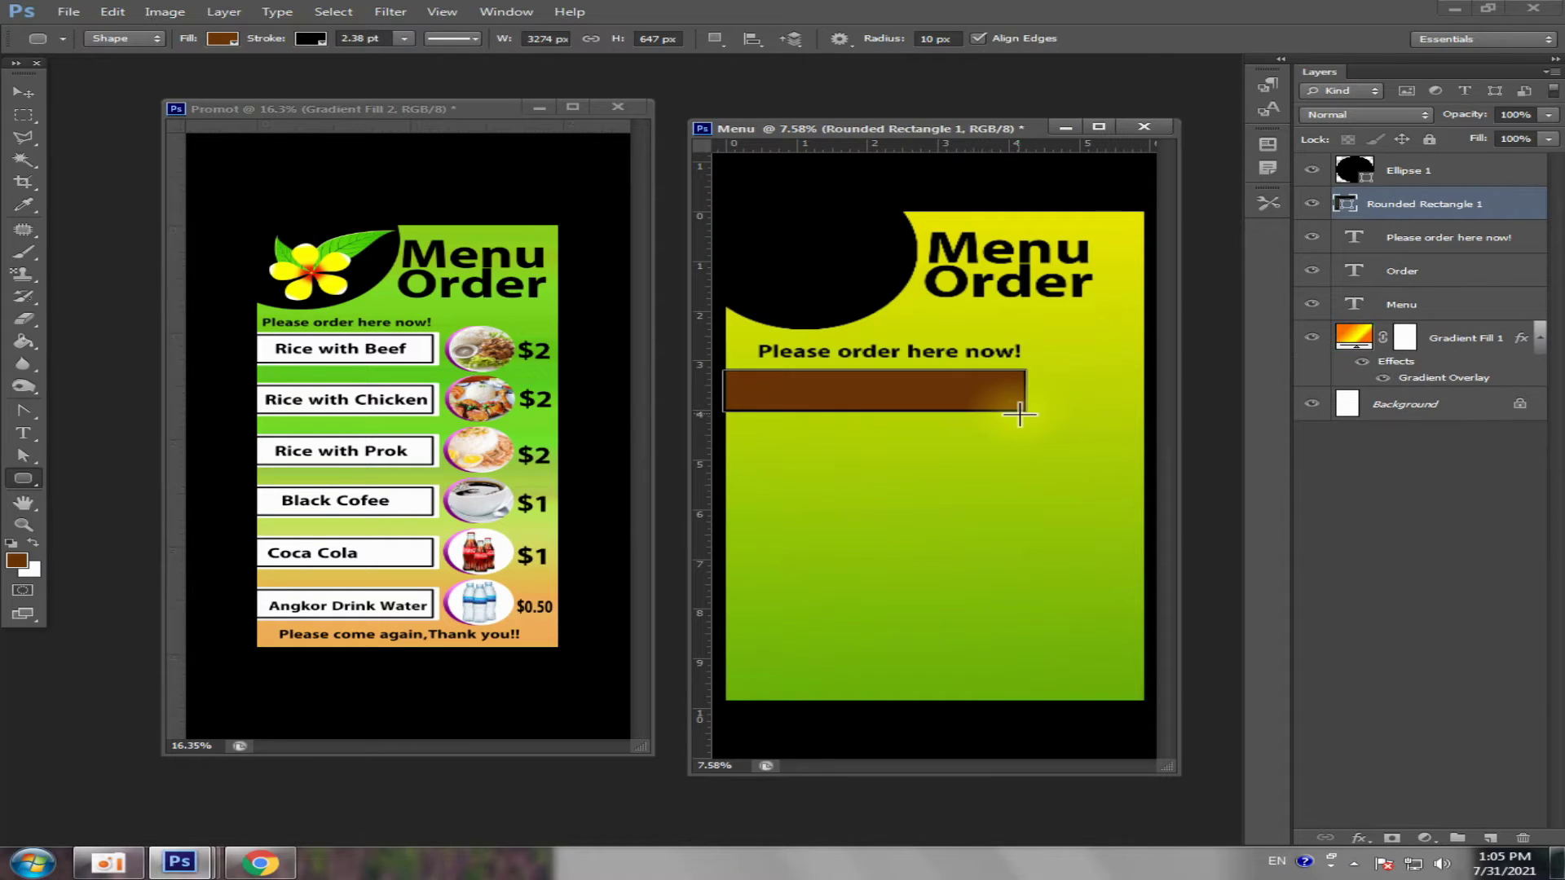
right_click(23, 478)
left_click(221, 39)
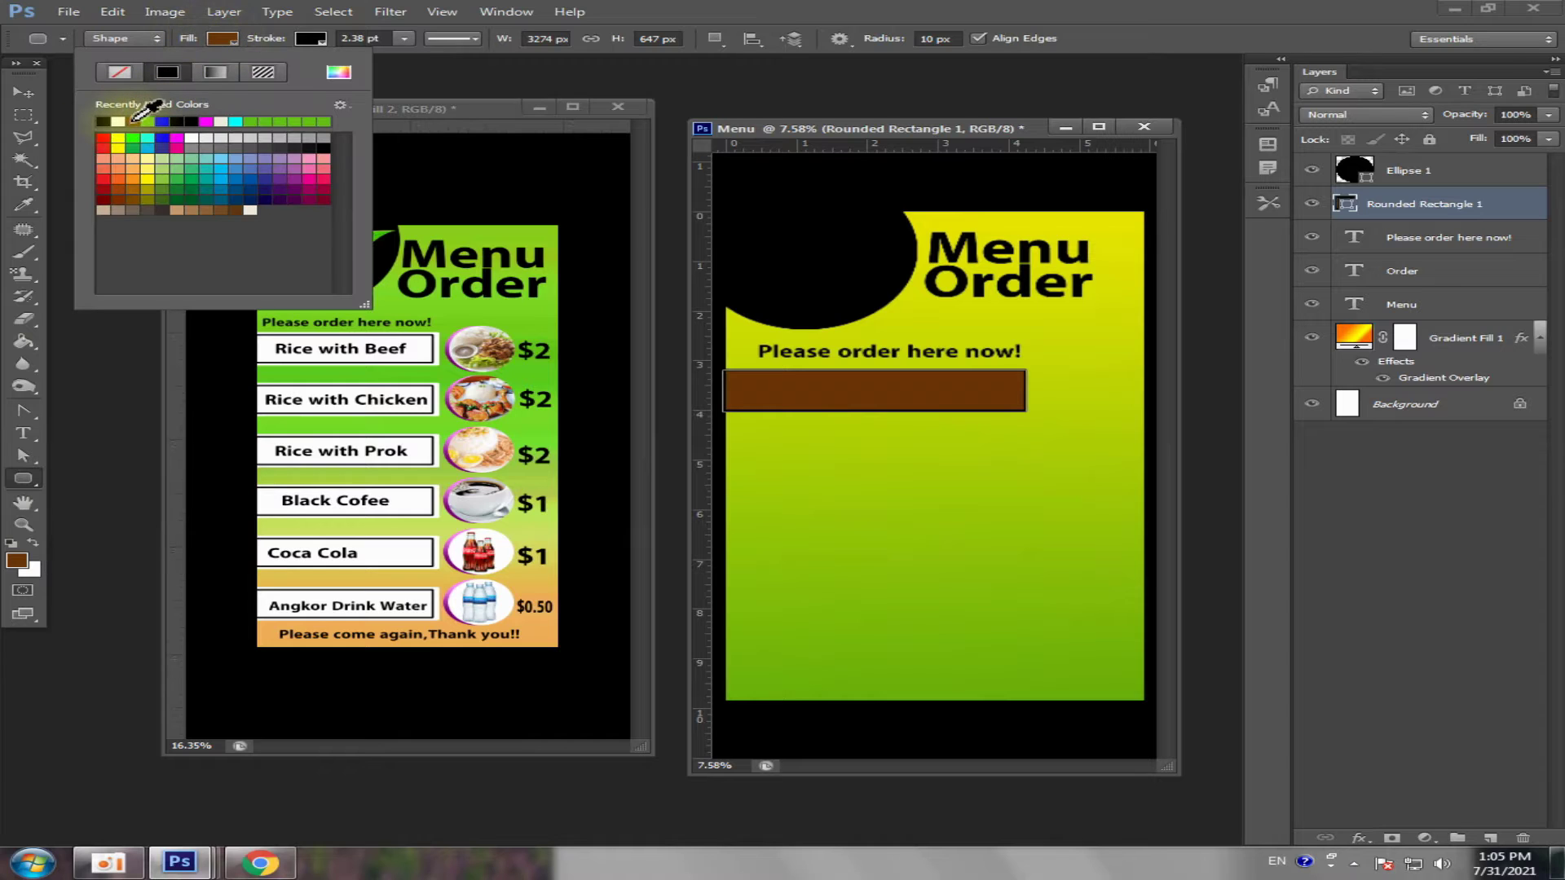
left_click(122, 121)
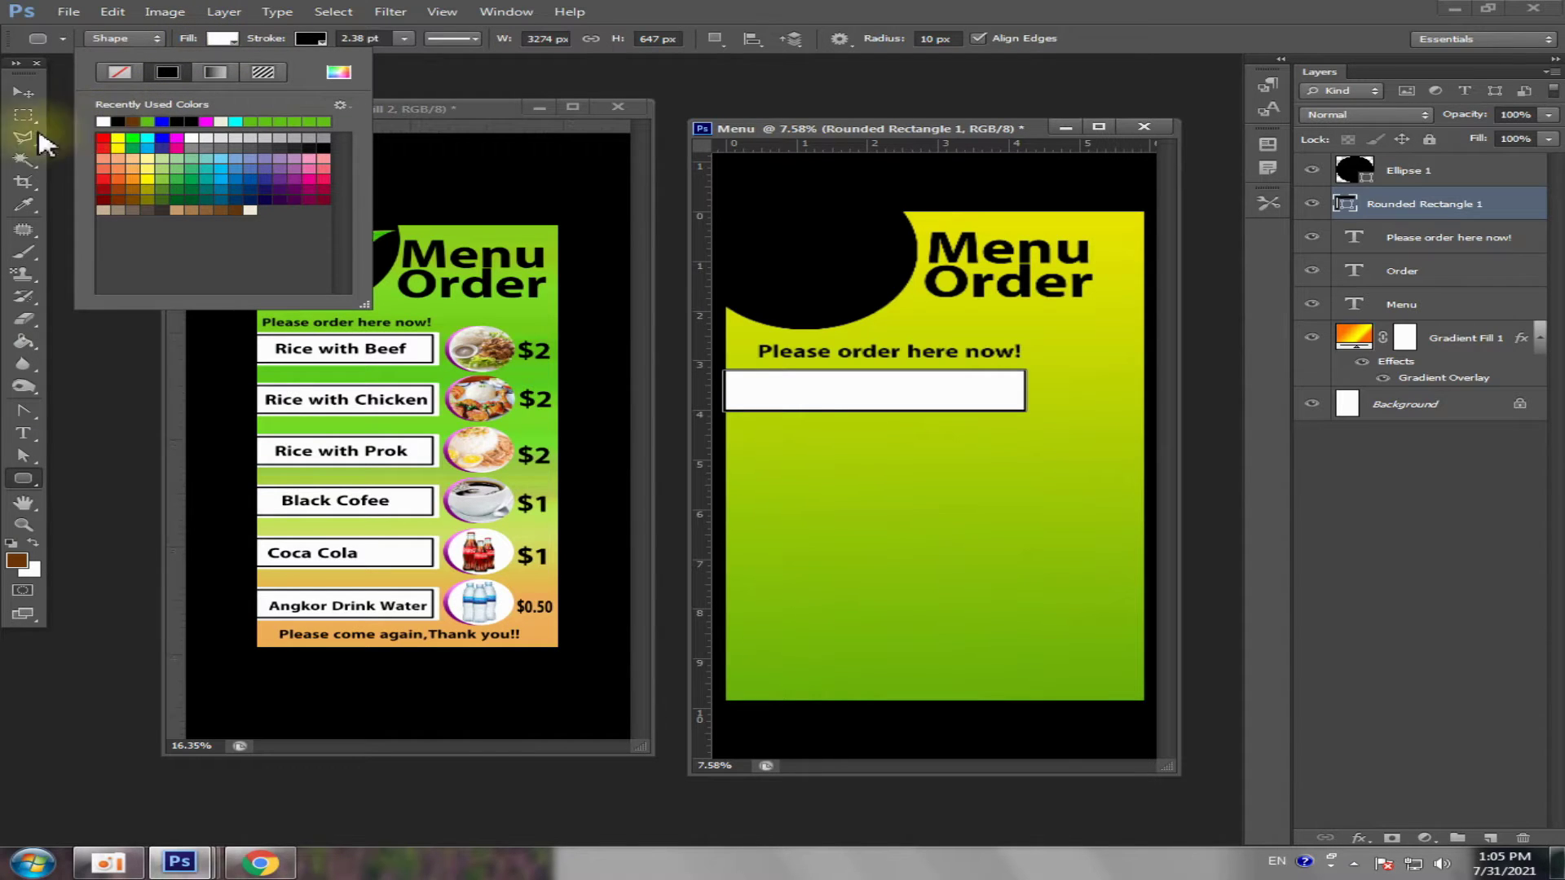
left_click(23, 93)
left_click(856, 436)
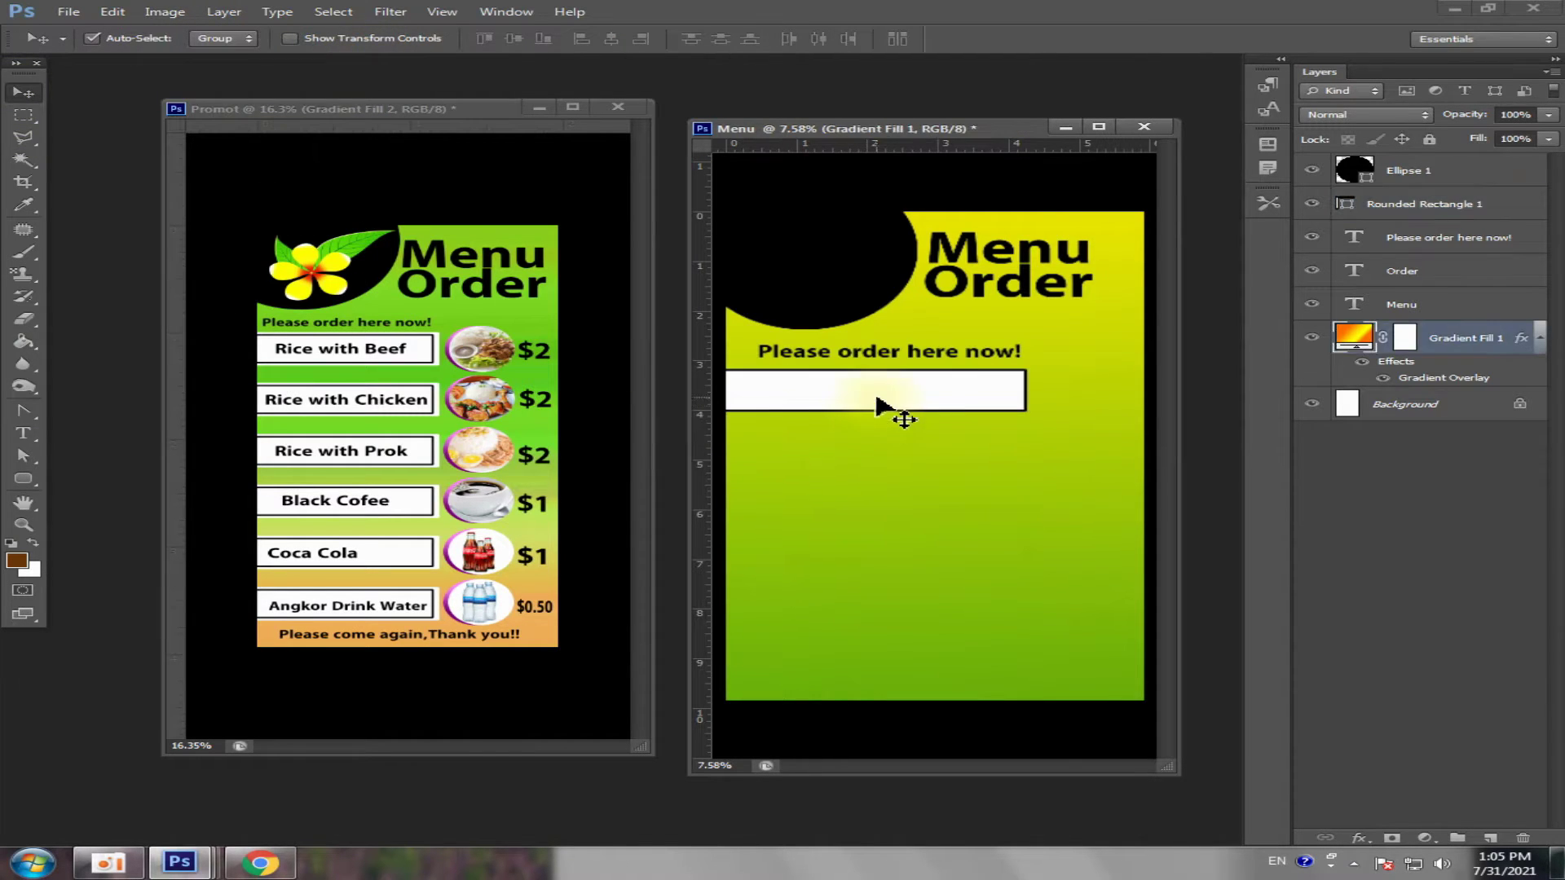
left_click(894, 406)
- Remove the rounded box's outline by setting its stroke to none
left_click(23, 478)
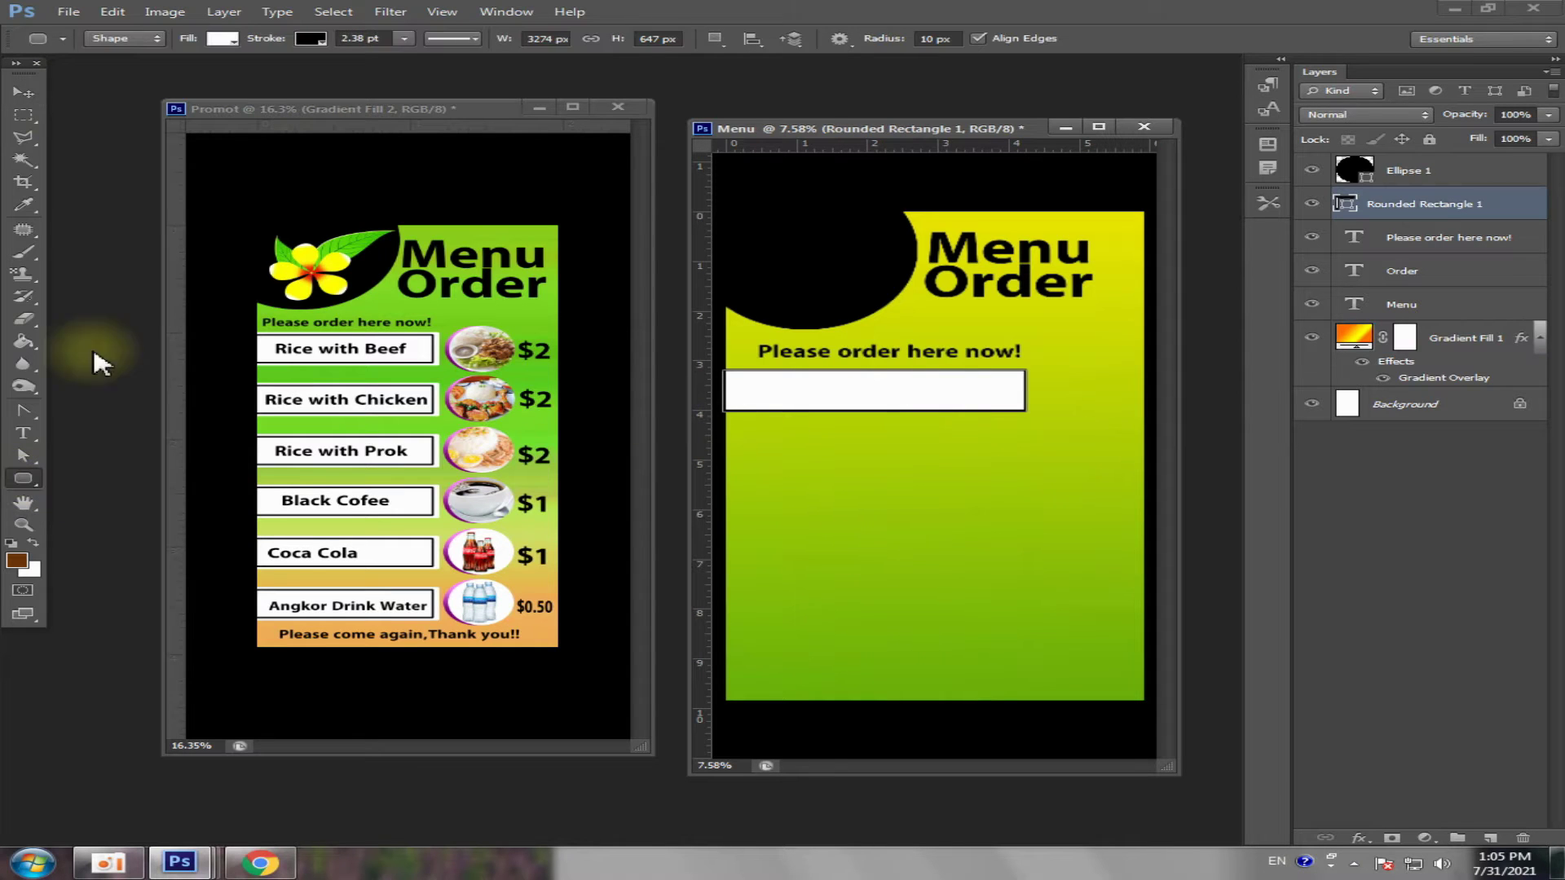
left_click(309, 39)
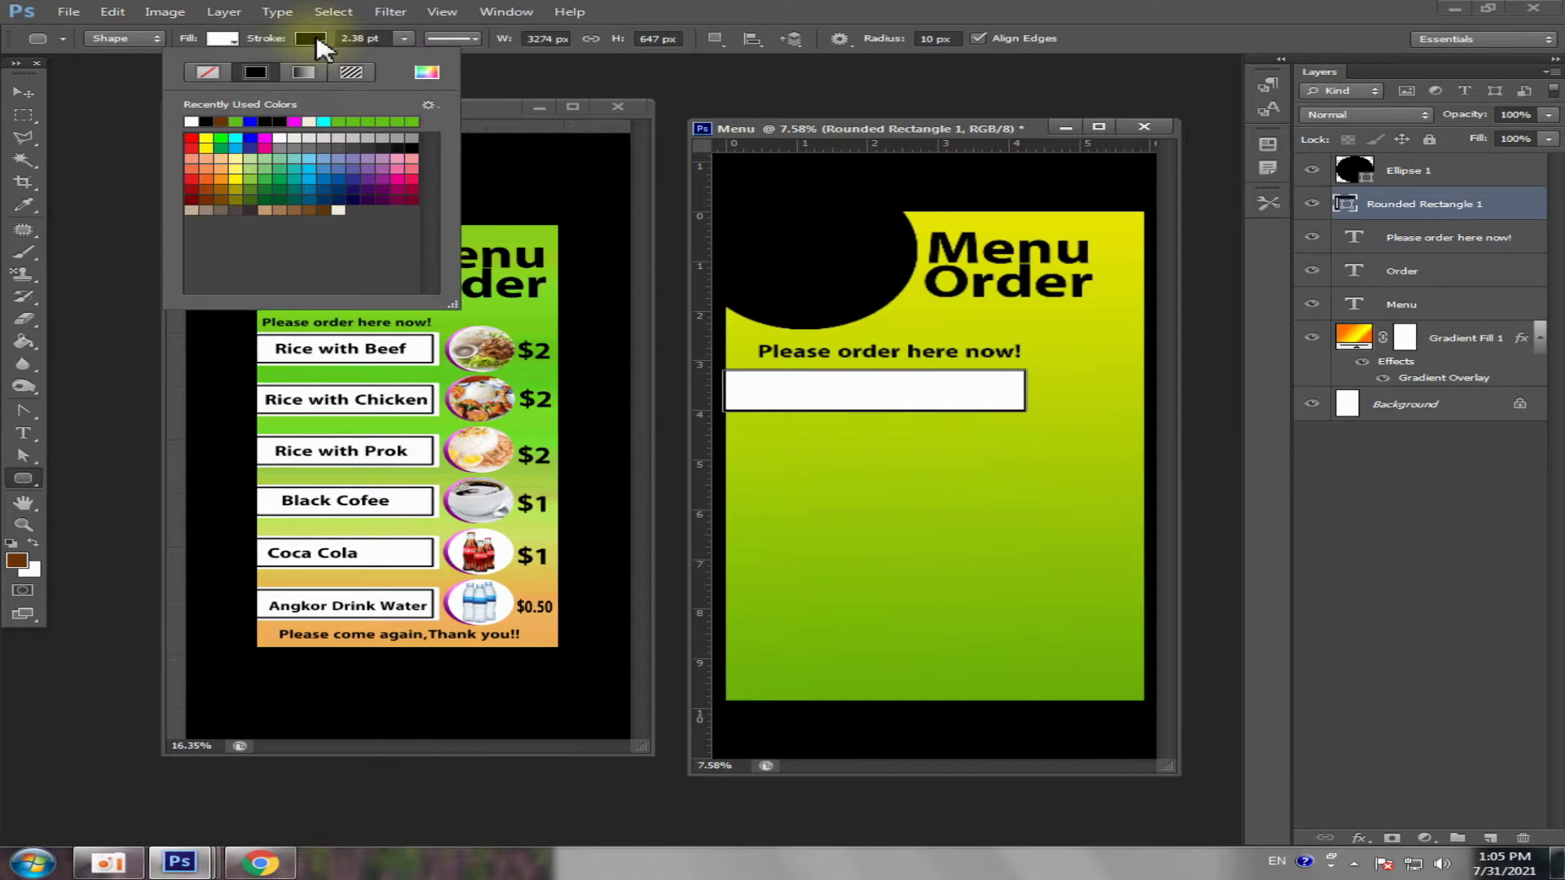
left_click(208, 72)
left_click(22, 92)
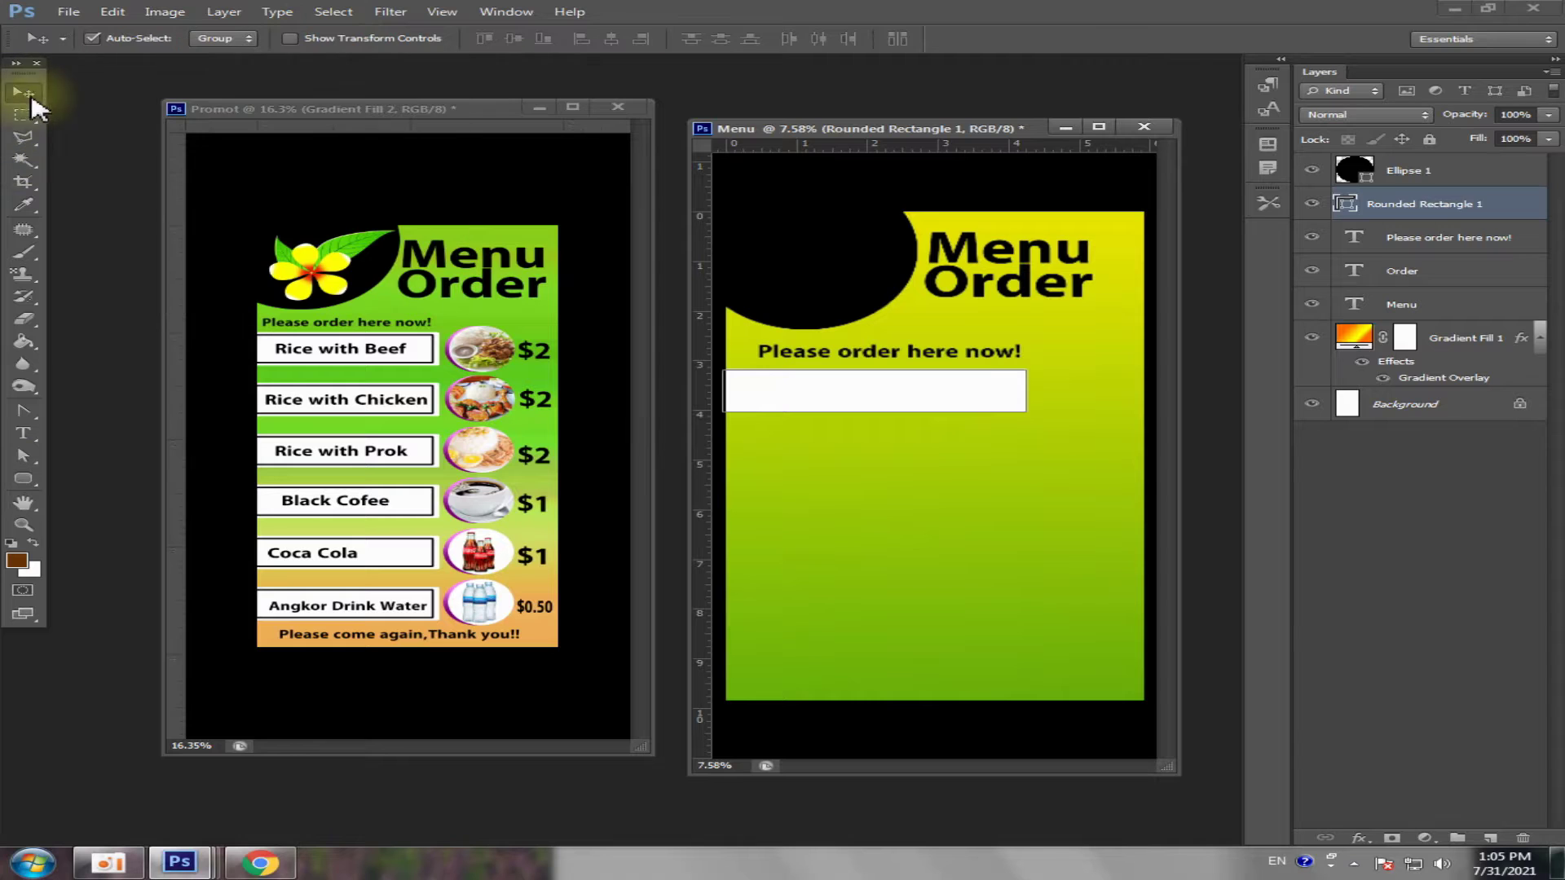
left_click(930, 481)
scroll(925, 419, "up", 2)
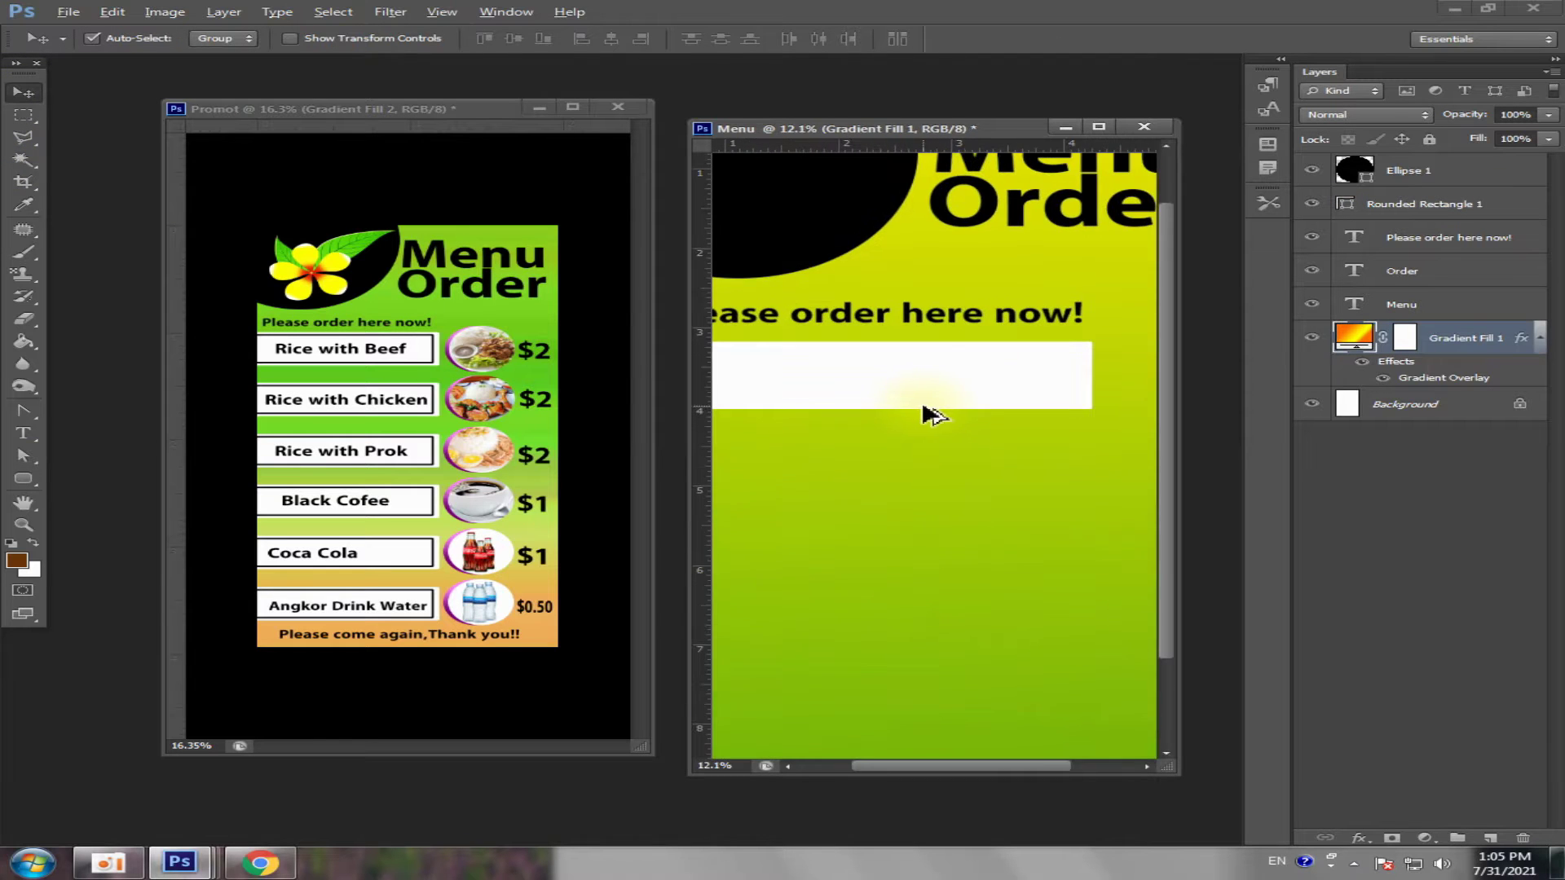
- Maximize the Menu document, then stretch the white box to the poster's left edge and raise its top
scroll(925, 419, "down", 1)
scroll(926, 419, "up", 1)
left_click(1098, 127)
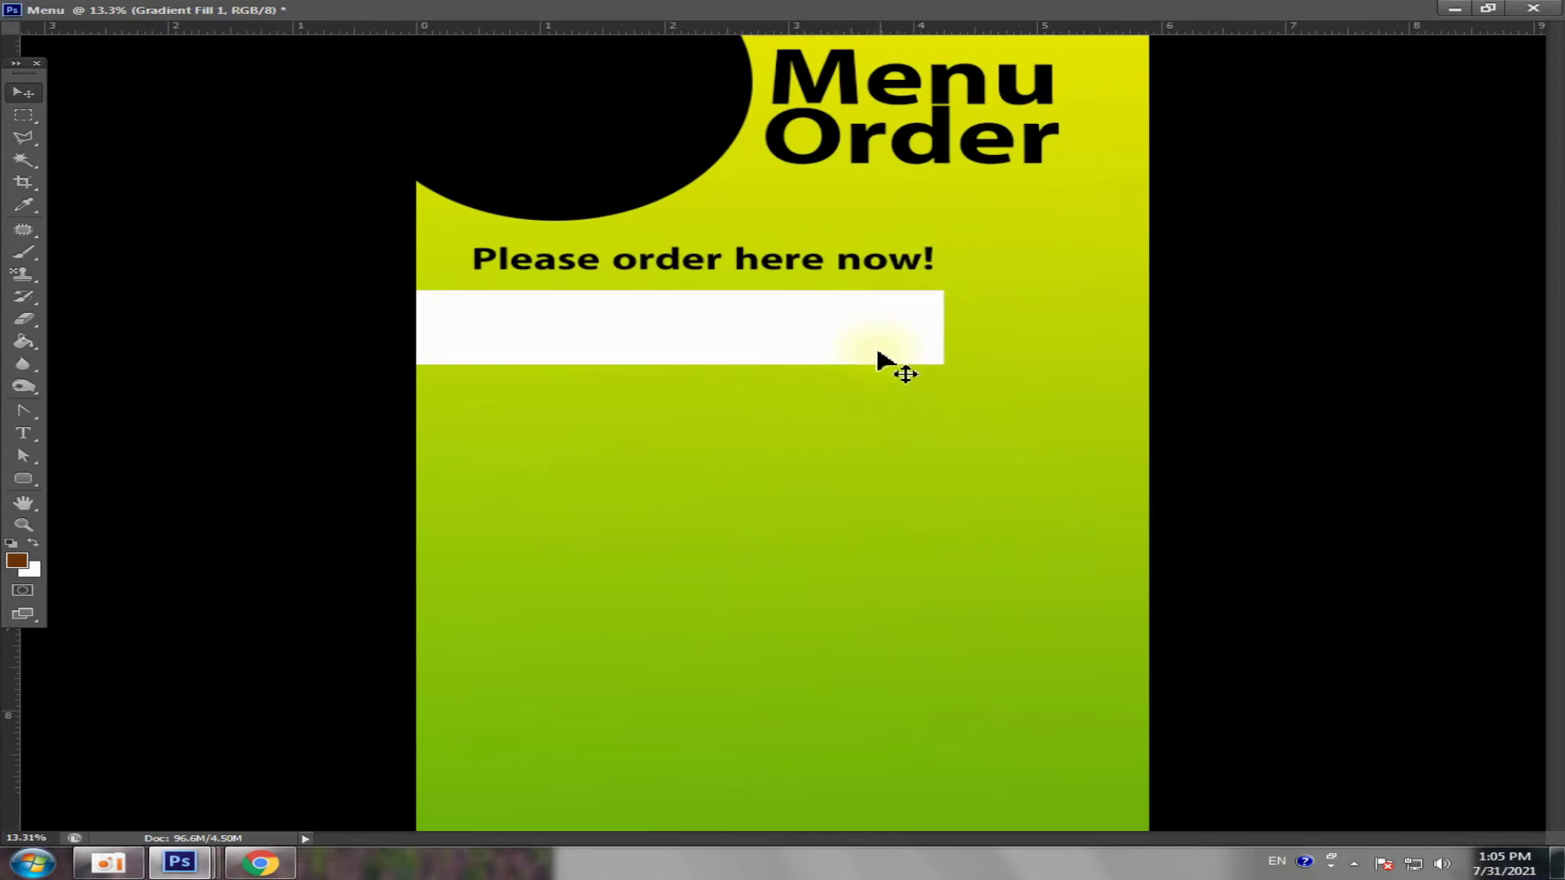
scroll(783, 359, "up", 2)
left_click(554, 342)
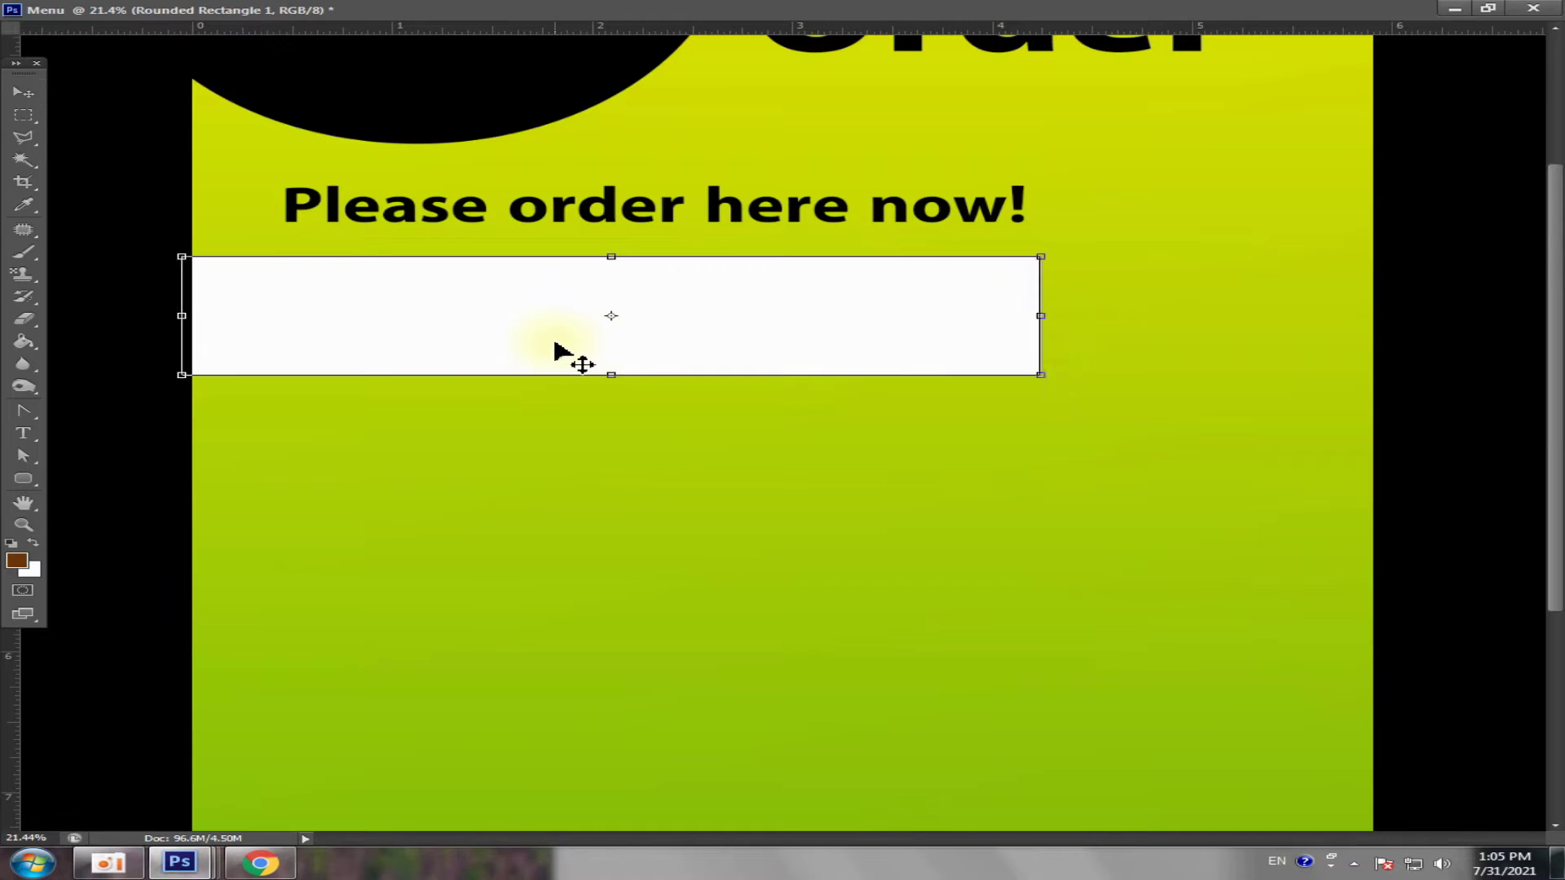
left_click_drag(1046, 314, 1026, 314)
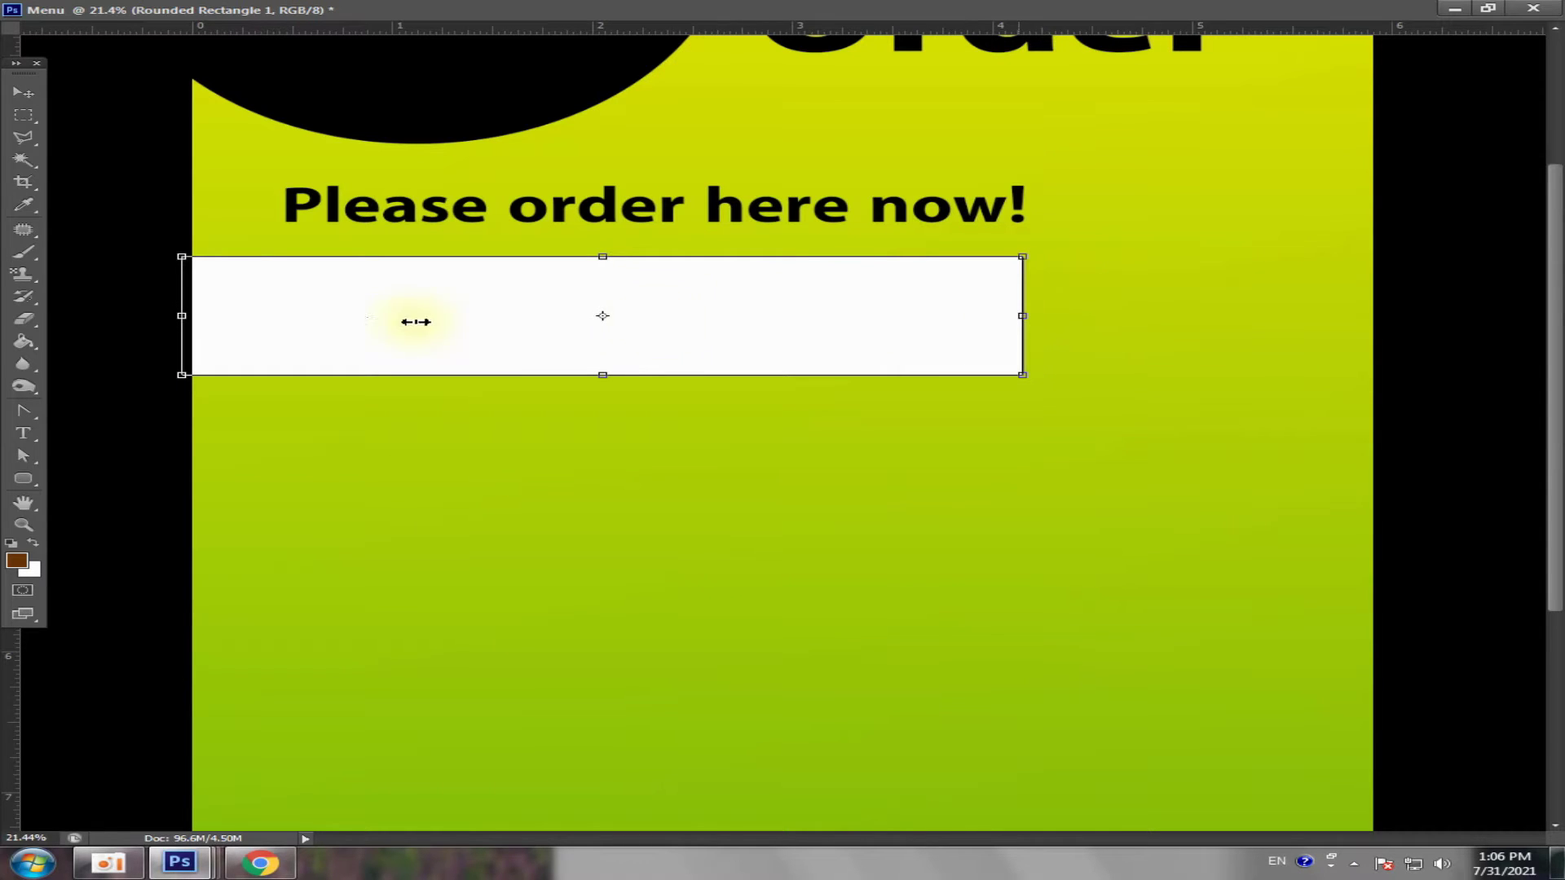
left_click_drag(182, 318, 148, 318)
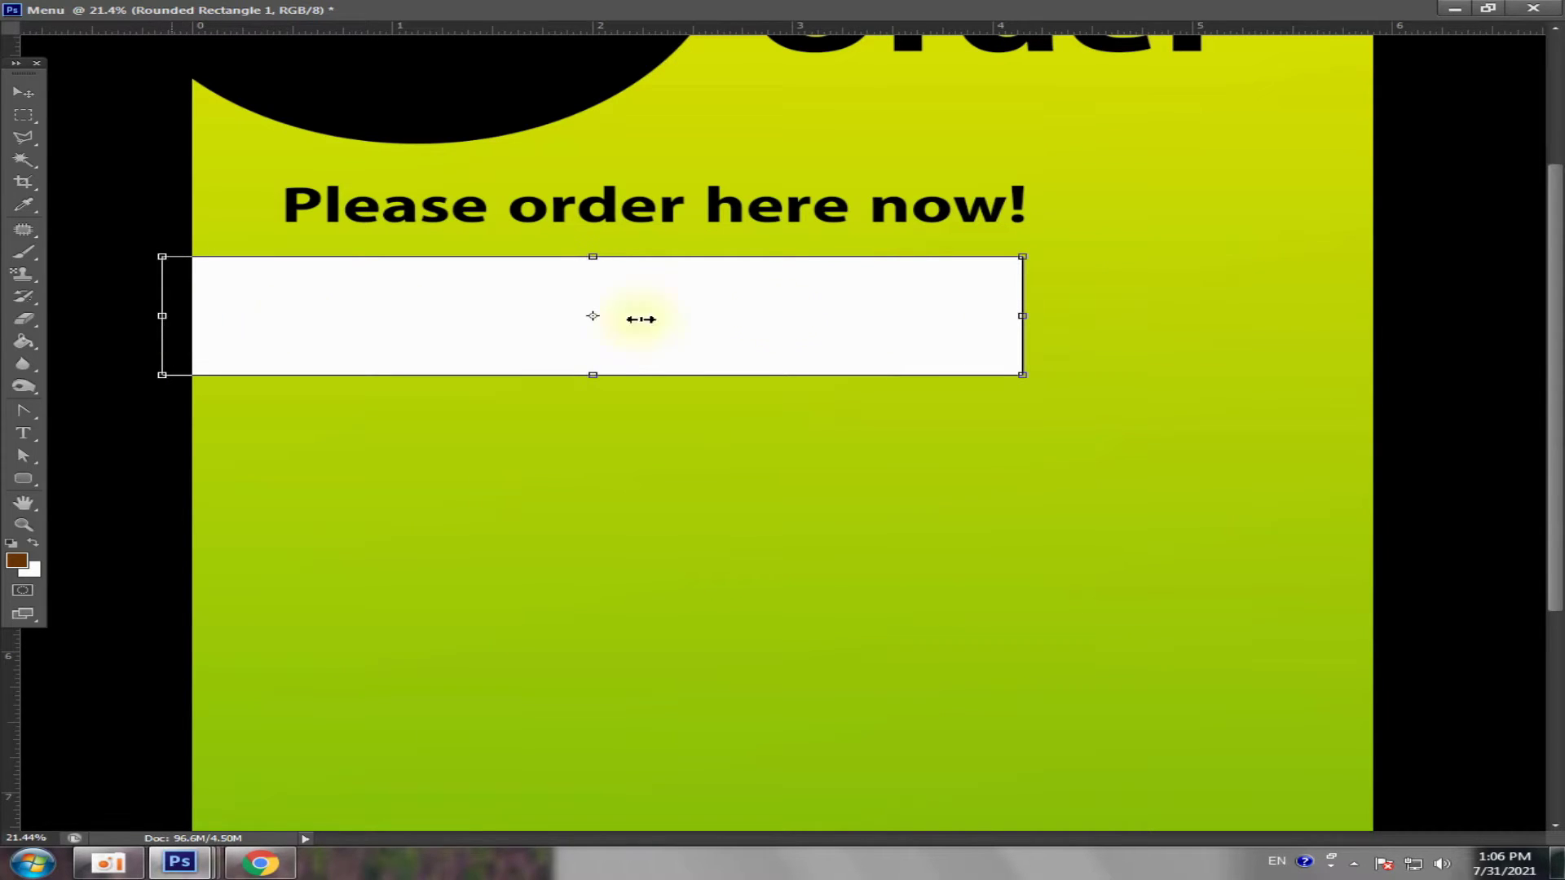
left_click_drag(1020, 319, 1033, 315)
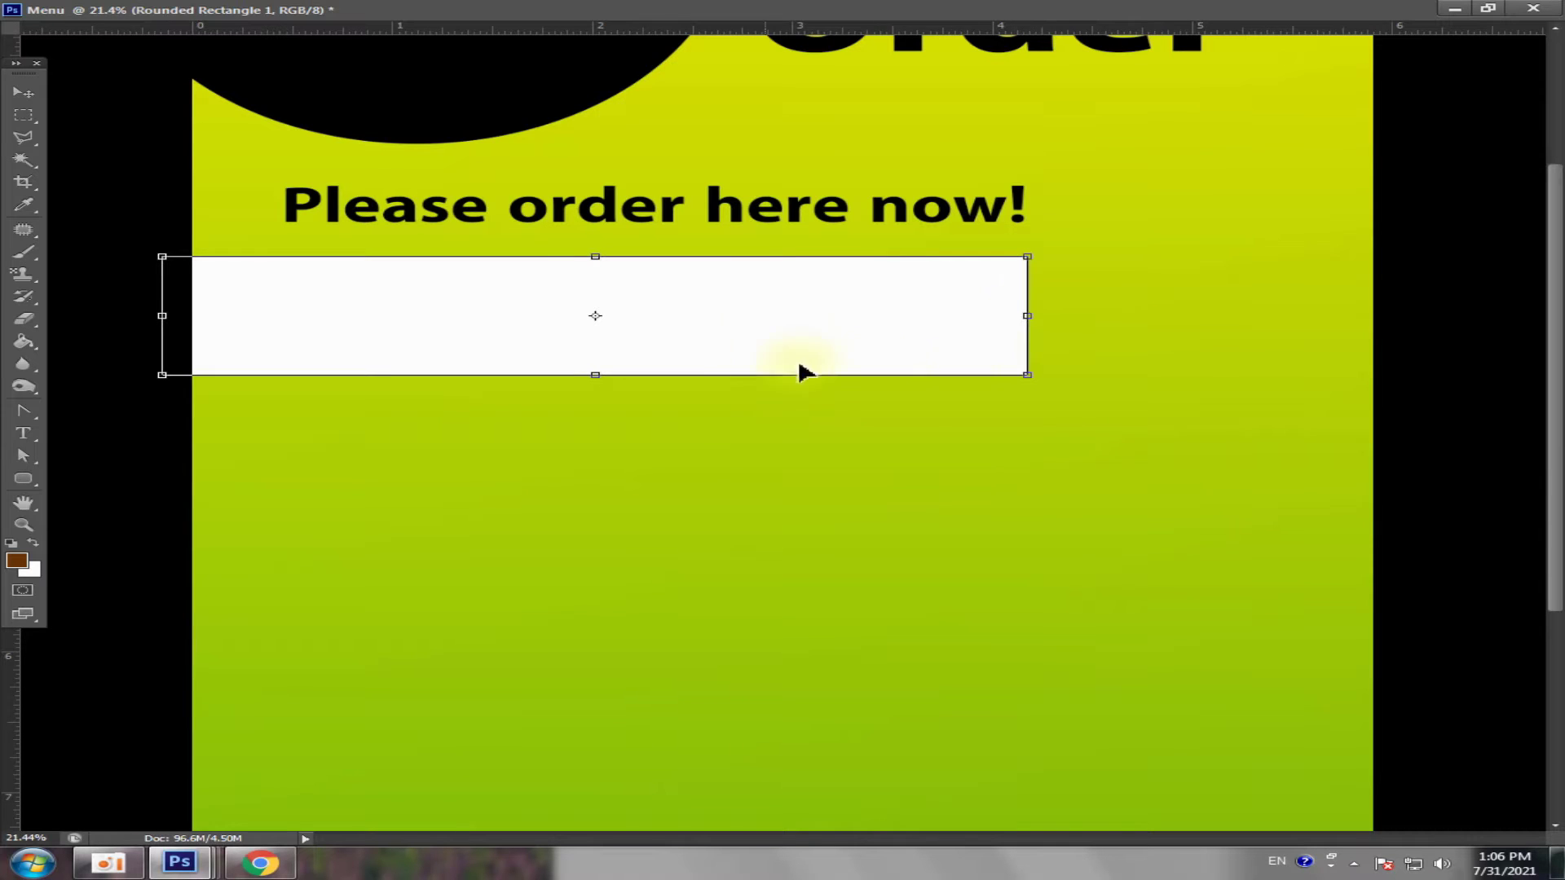
left_click_drag(599, 260, 600, 251)
key("Return")
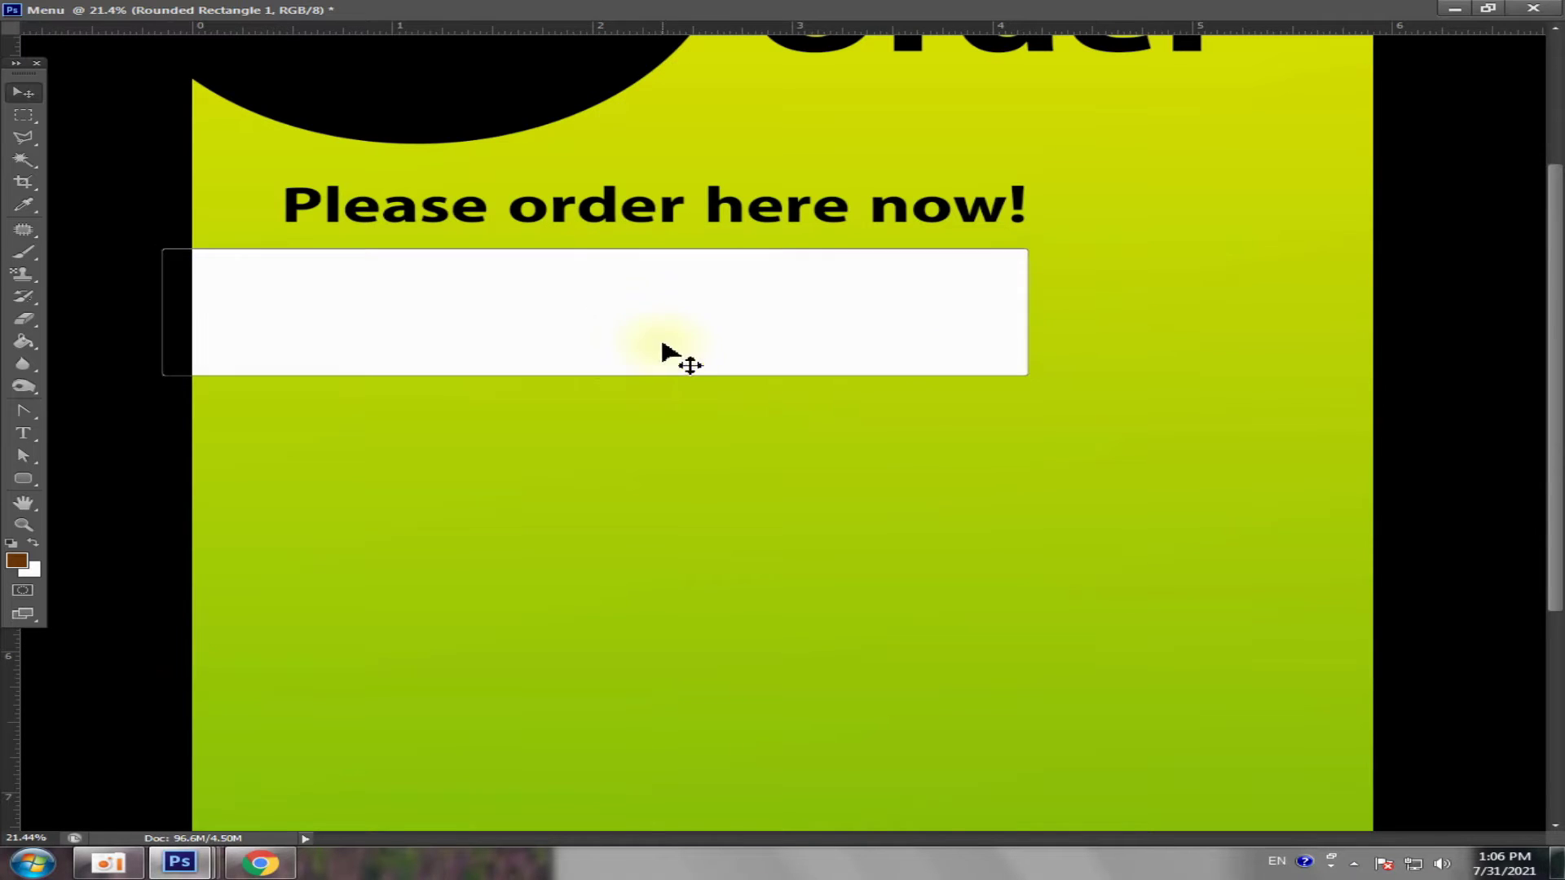
left_click(326, 453)
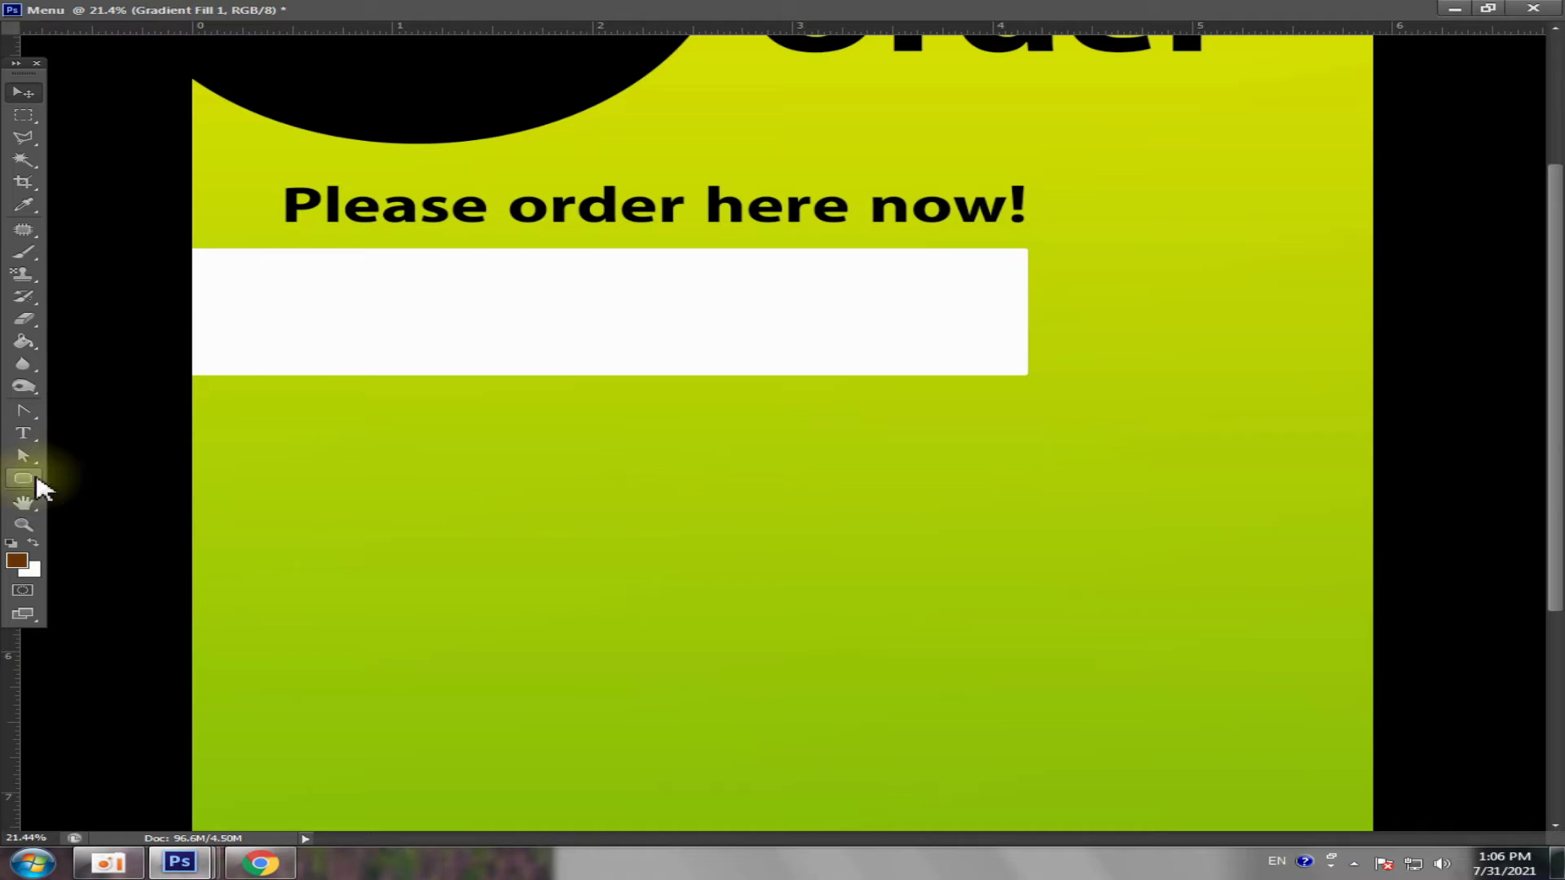
- Draw a second rounded box inside the white one, extending past the poster's left edge
left_click(22, 480)
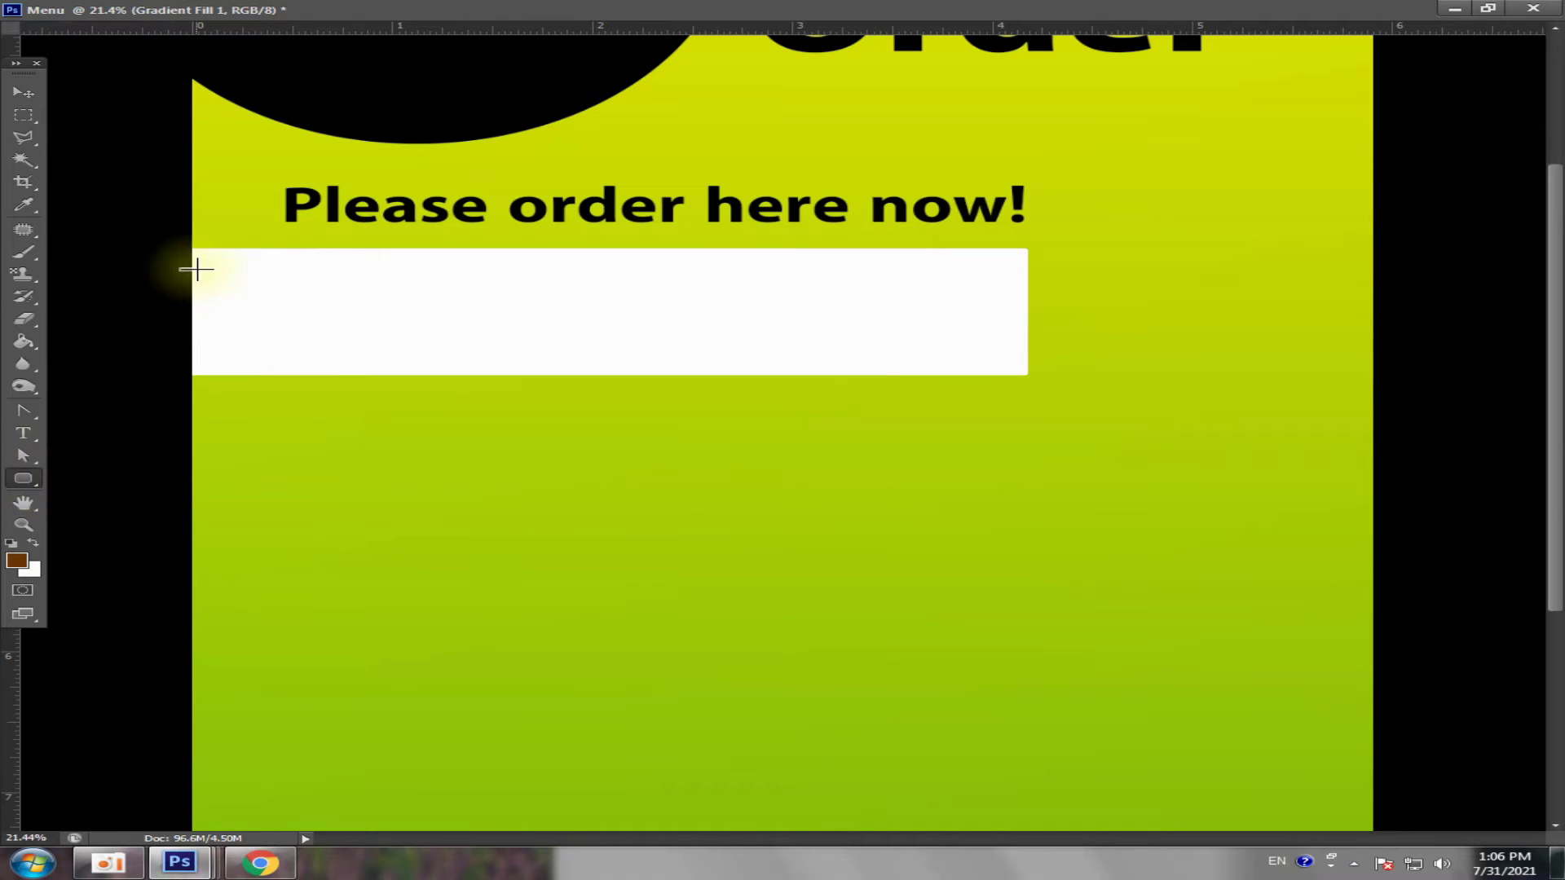
left_click_drag(196, 269, 1008, 356)
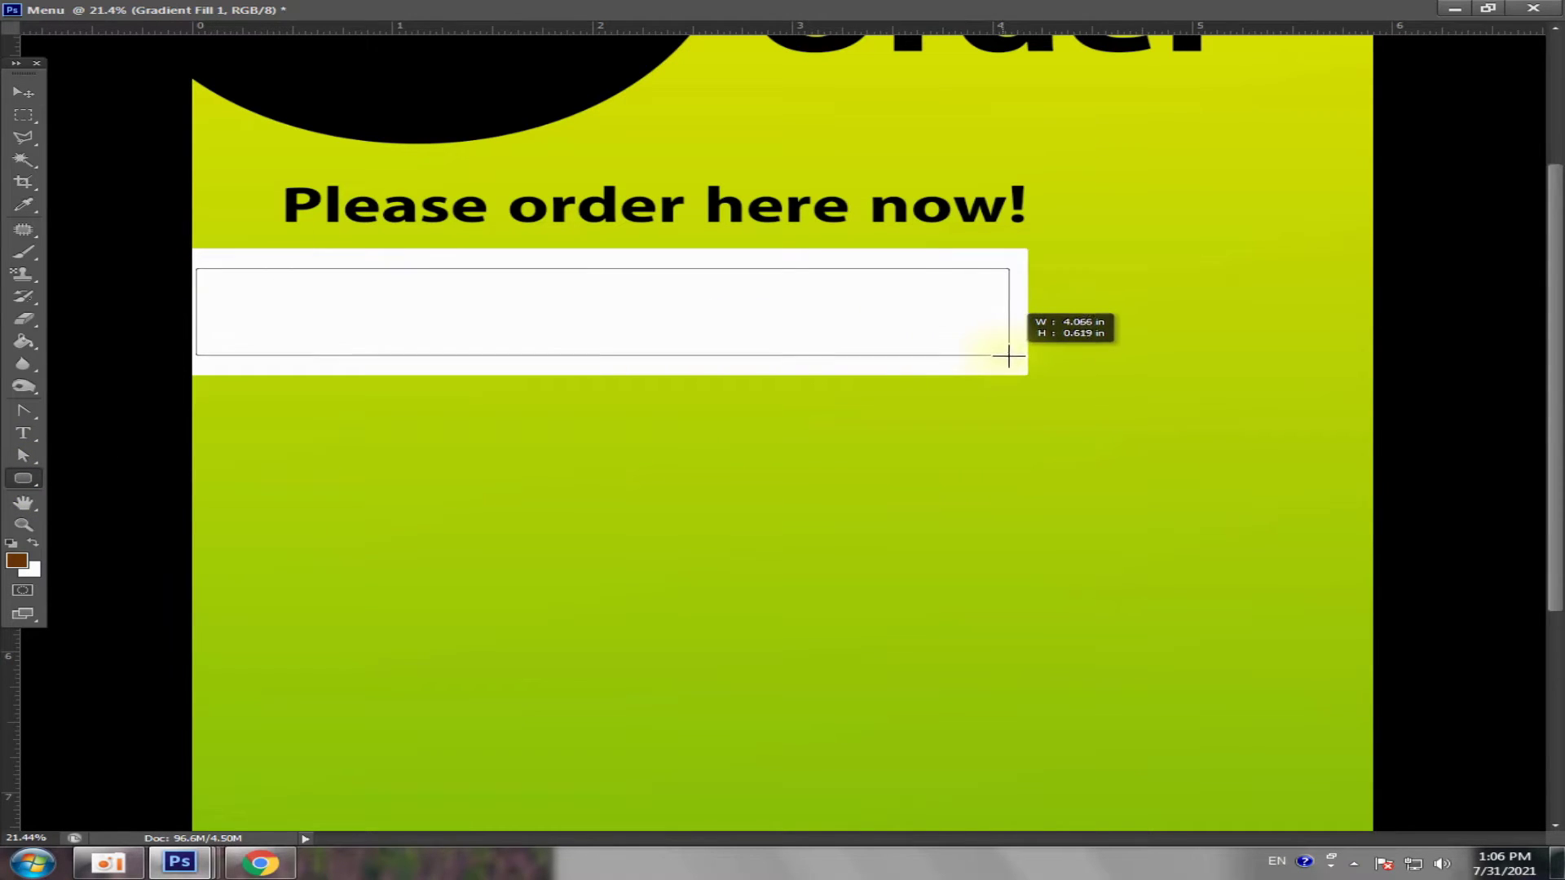
left_click_drag(1009, 356, 1013, 360)
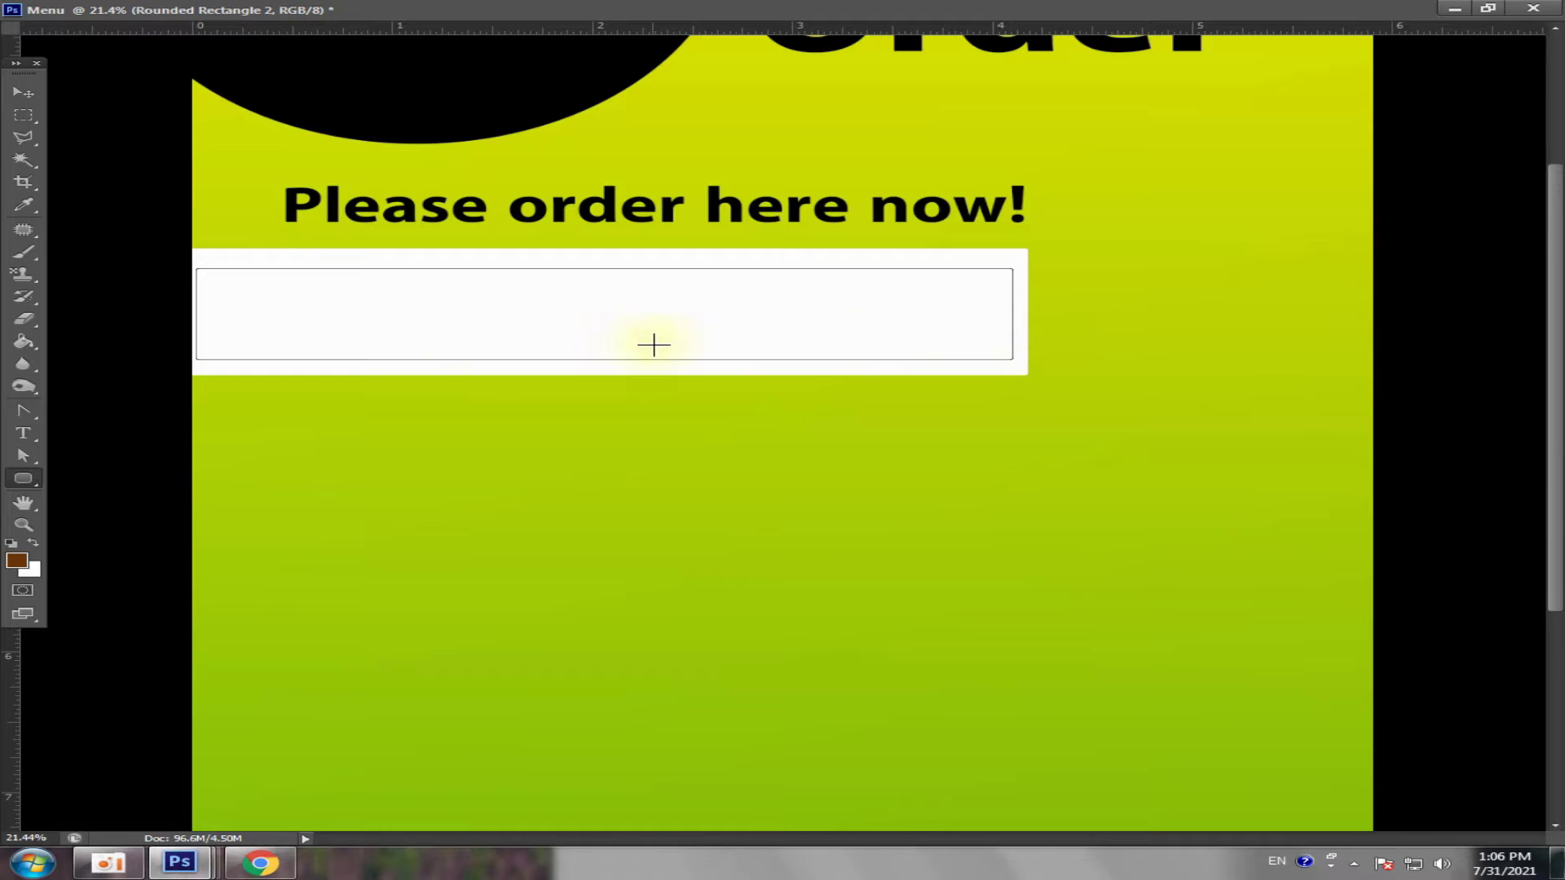
left_click(23, 92)
key("ctrl+t")
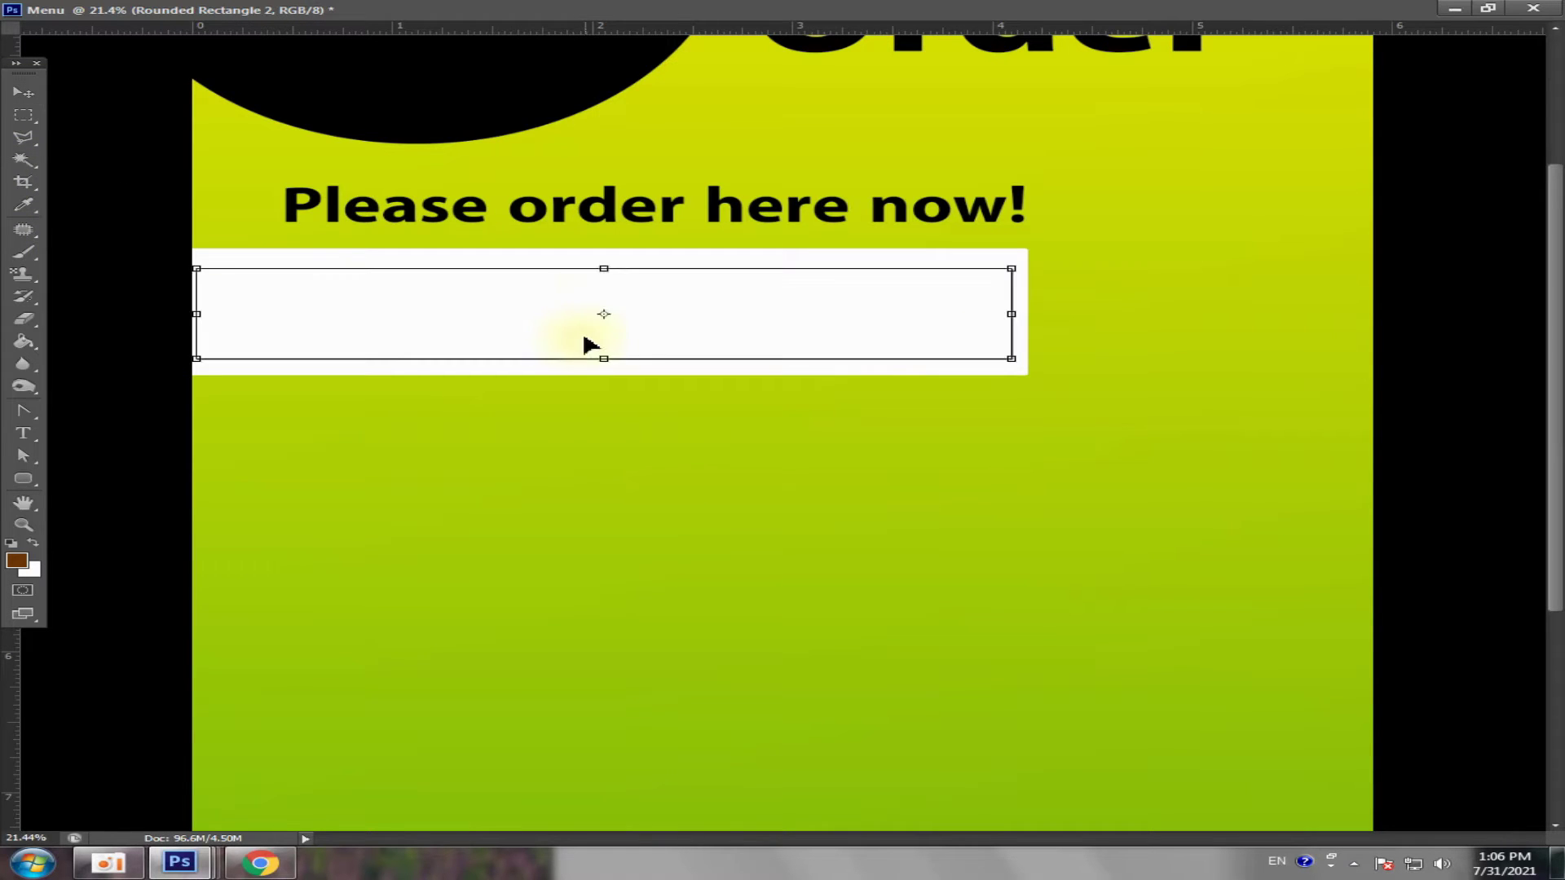
left_click_drag(603, 267, 603, 258)
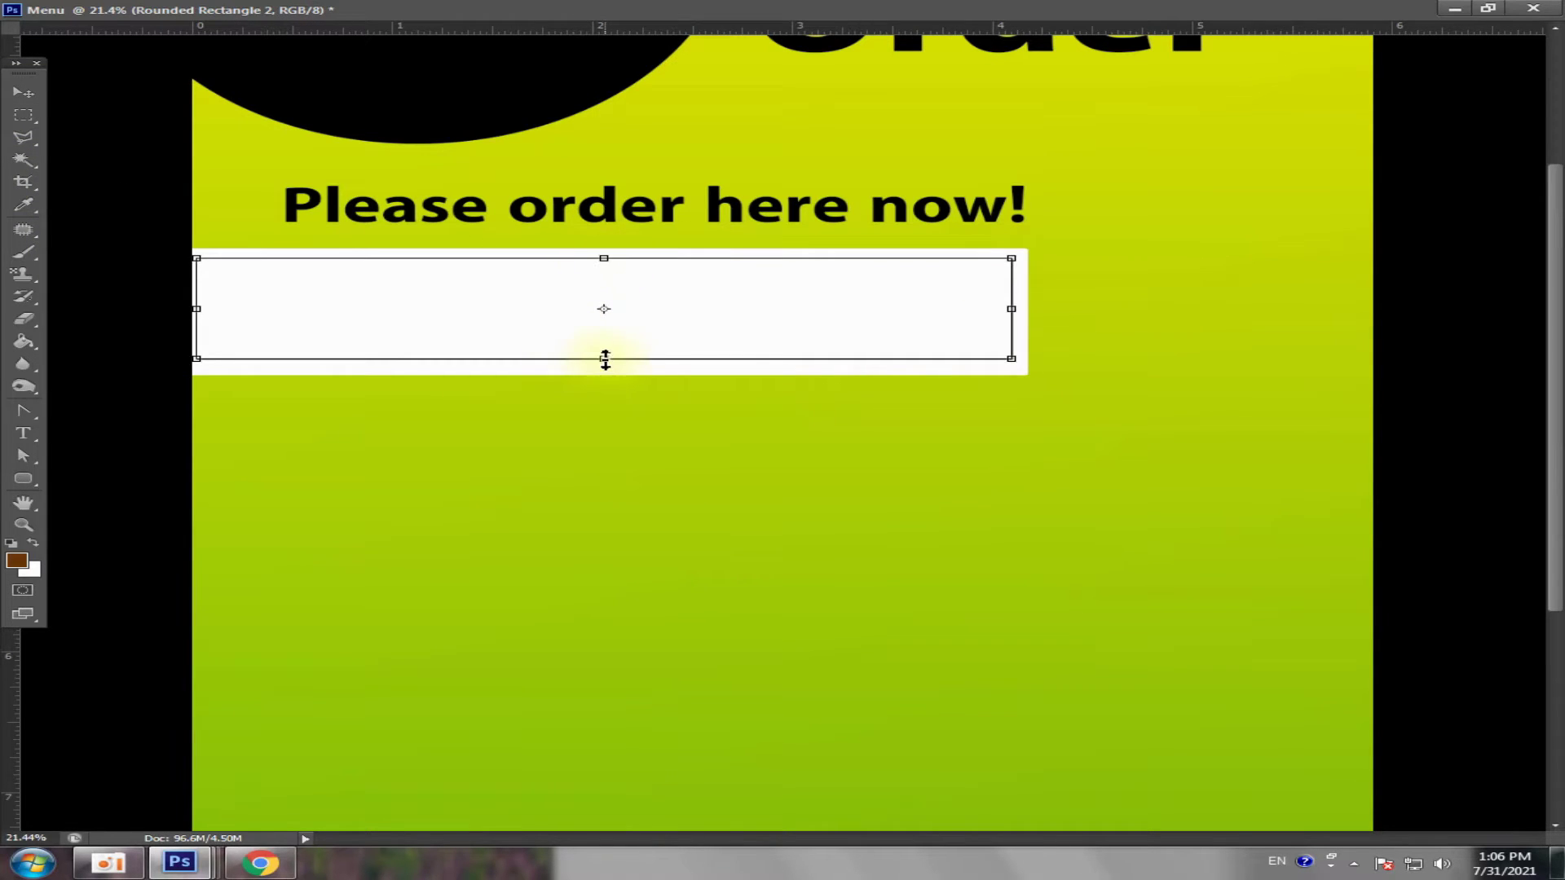
left_click_drag(605, 360, 609, 366)
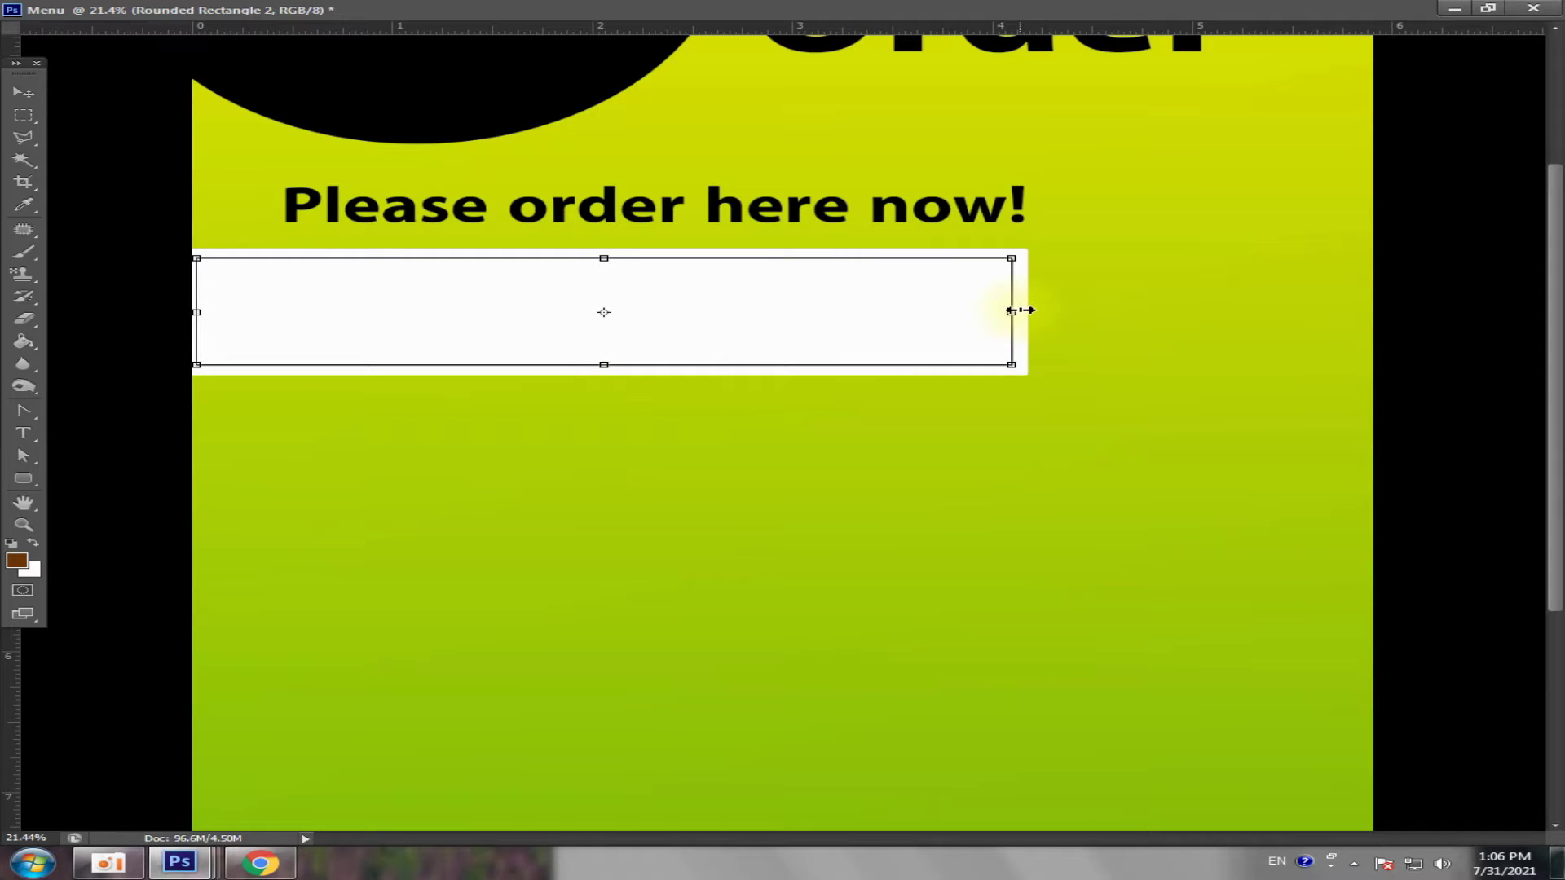
left_click_drag(1026, 310, 1023, 311)
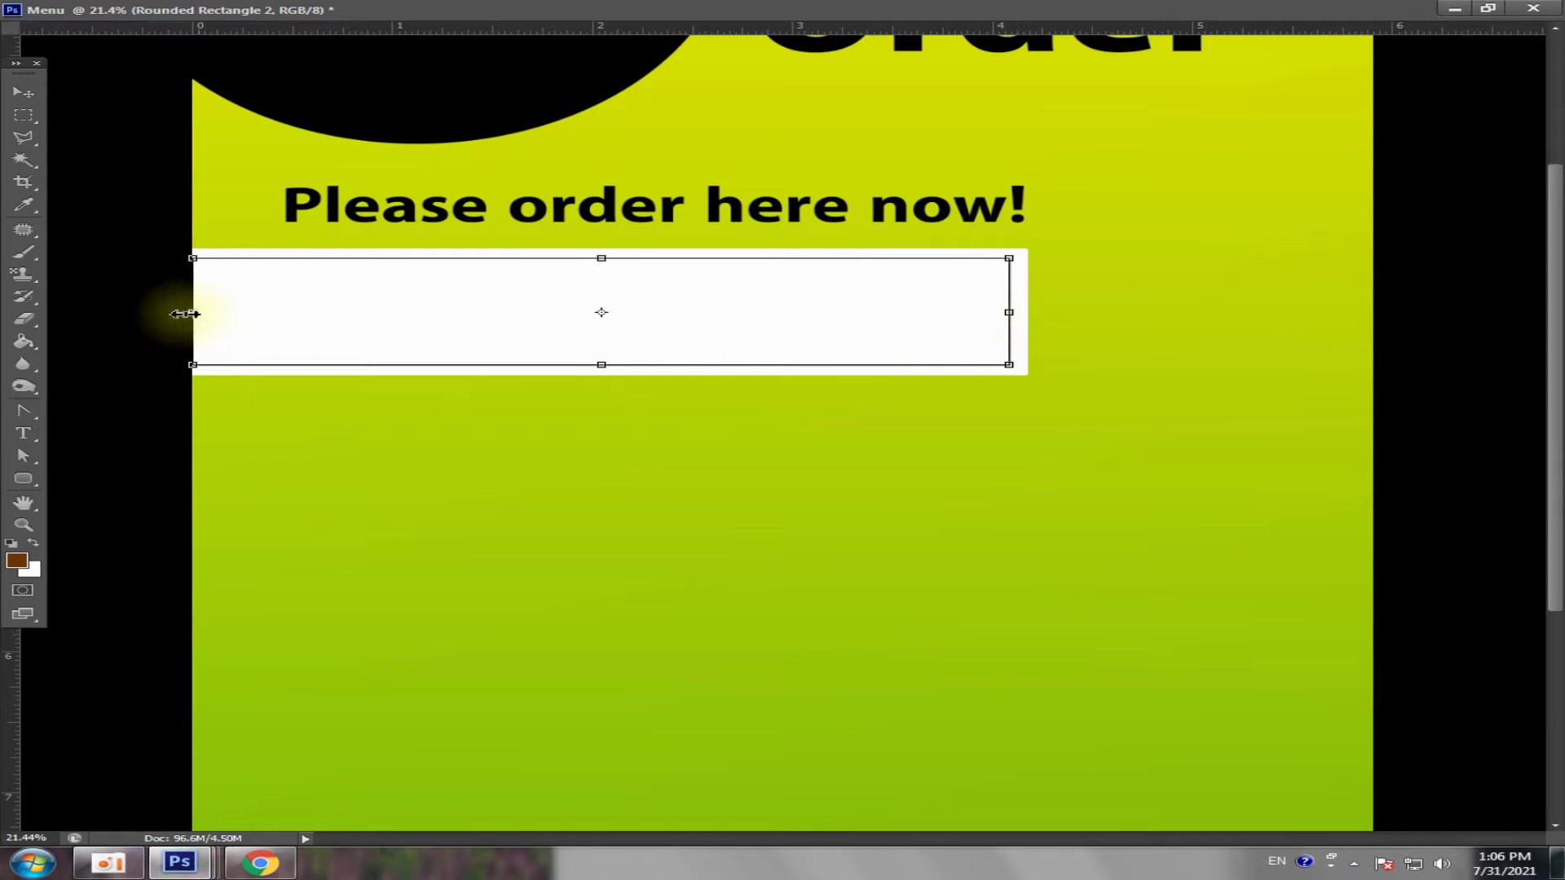
left_click_drag(196, 312, 162, 312)
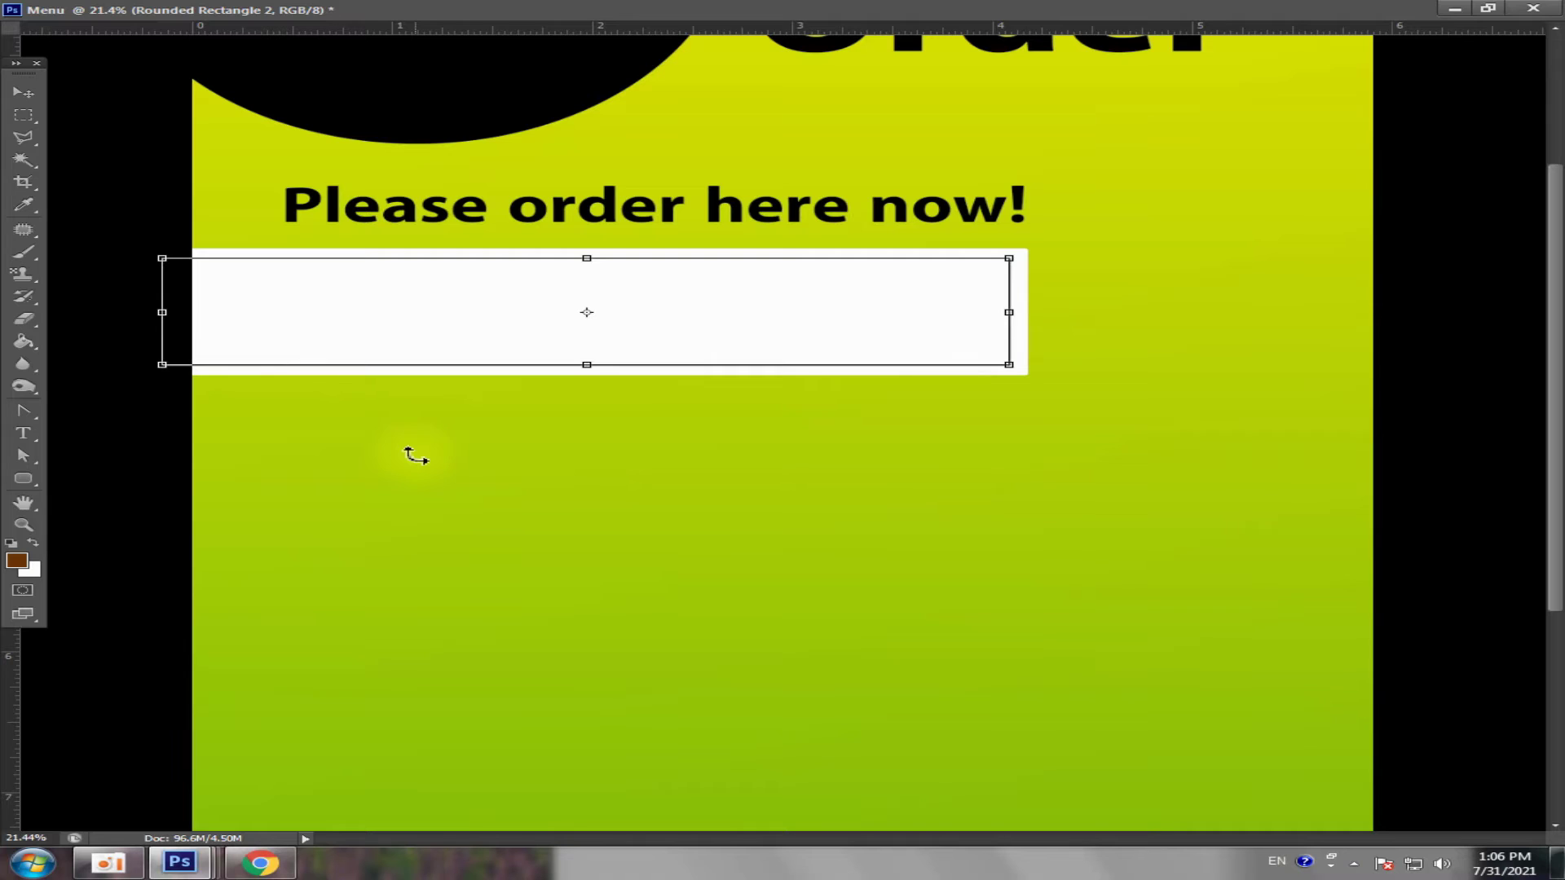
key("Return")
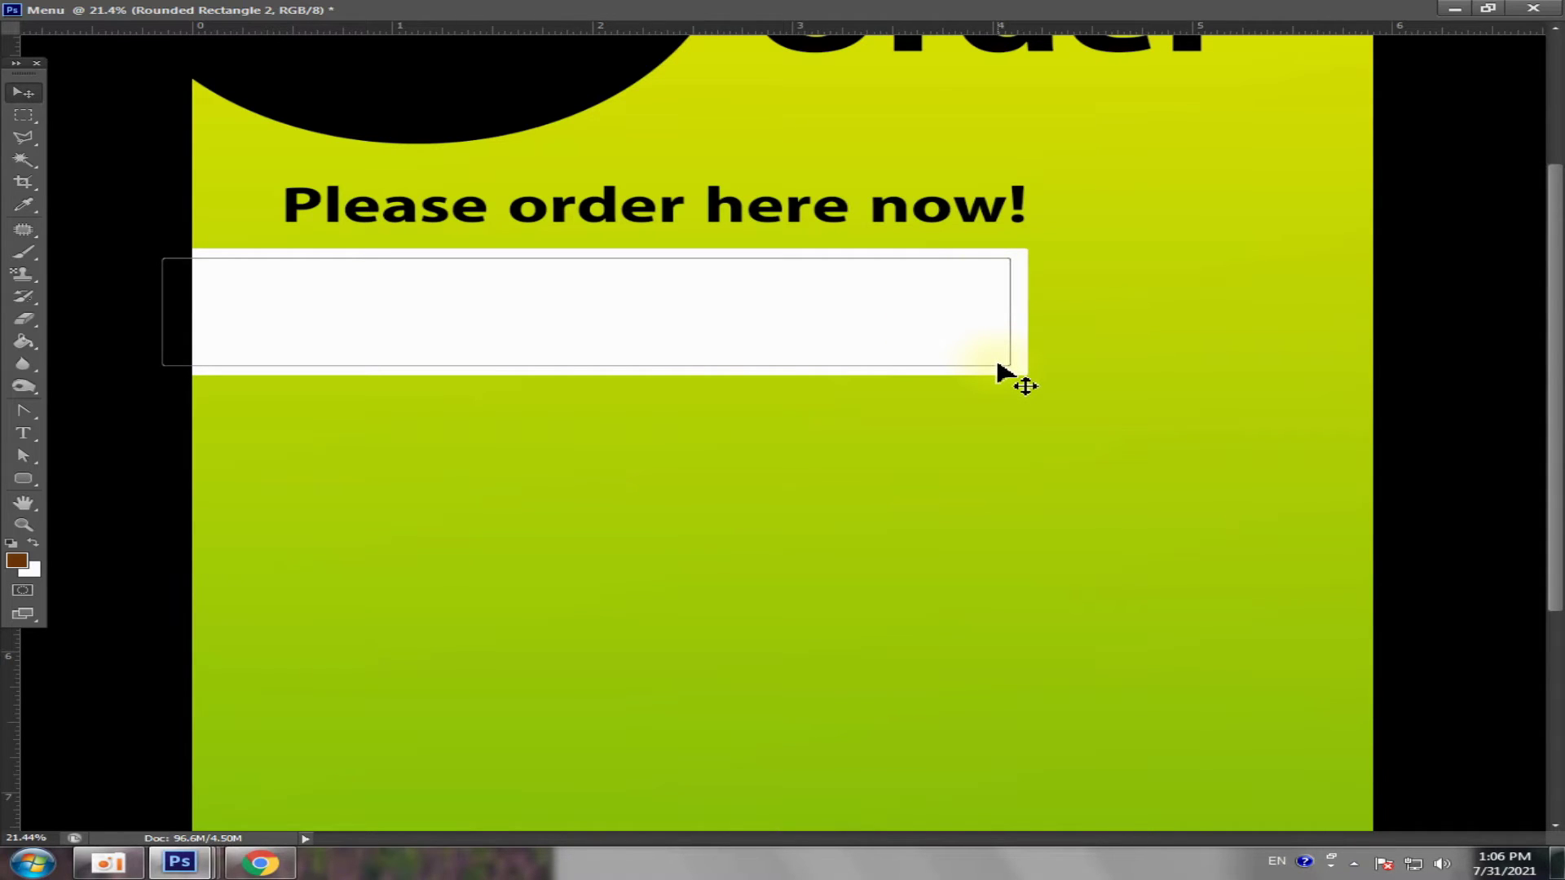
- Set the banner's stroke width to 0 pt and move the reference poster window left
left_click(25, 481)
left_click(1488, 8)
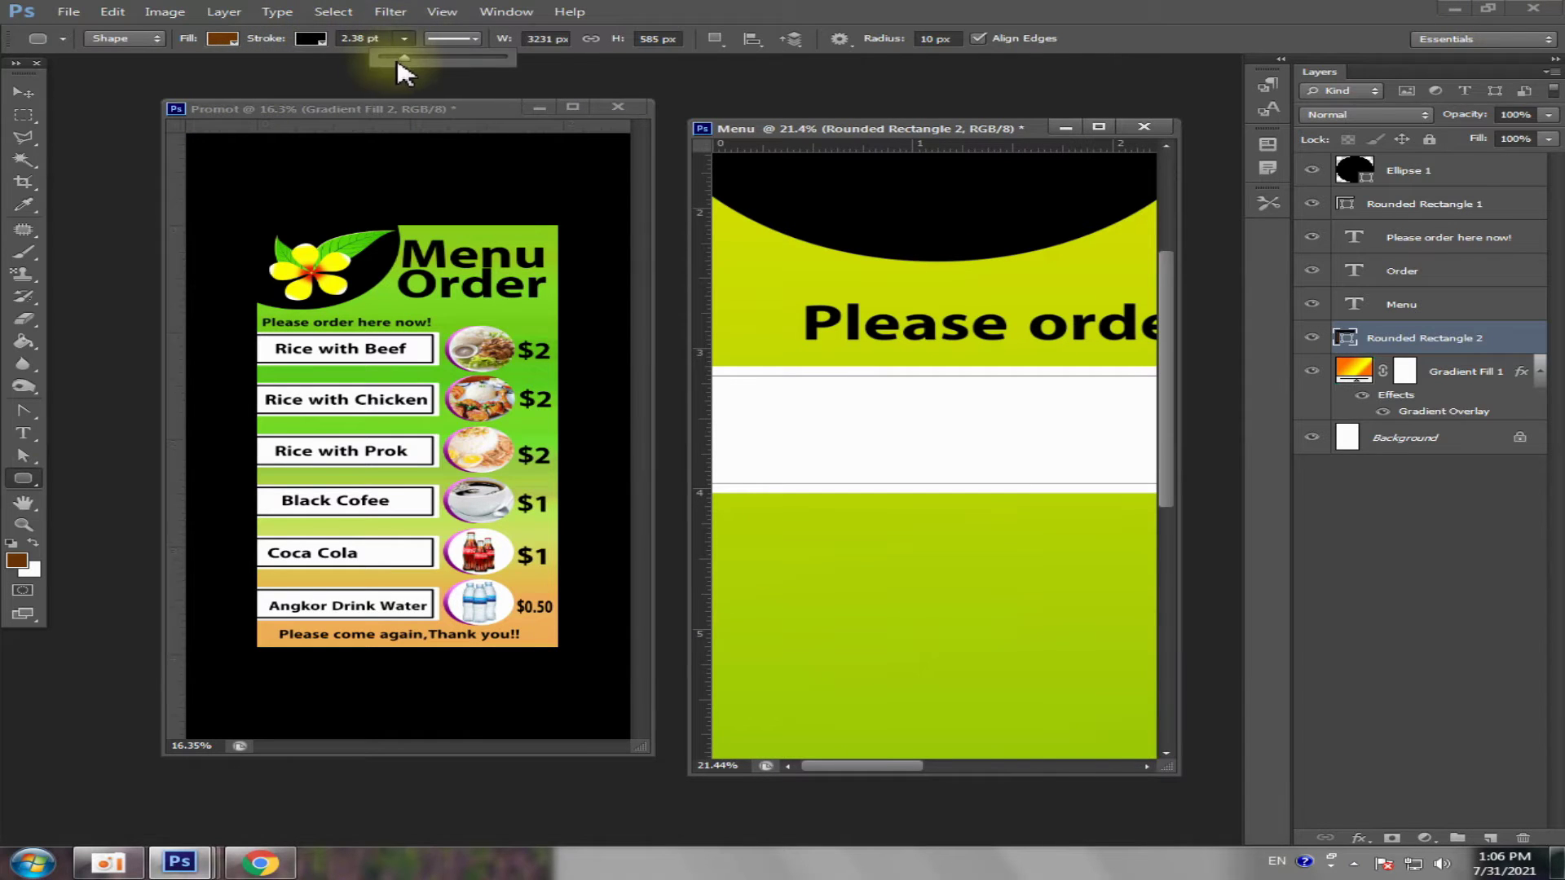
left_click_drag(399, 58, 425, 56)
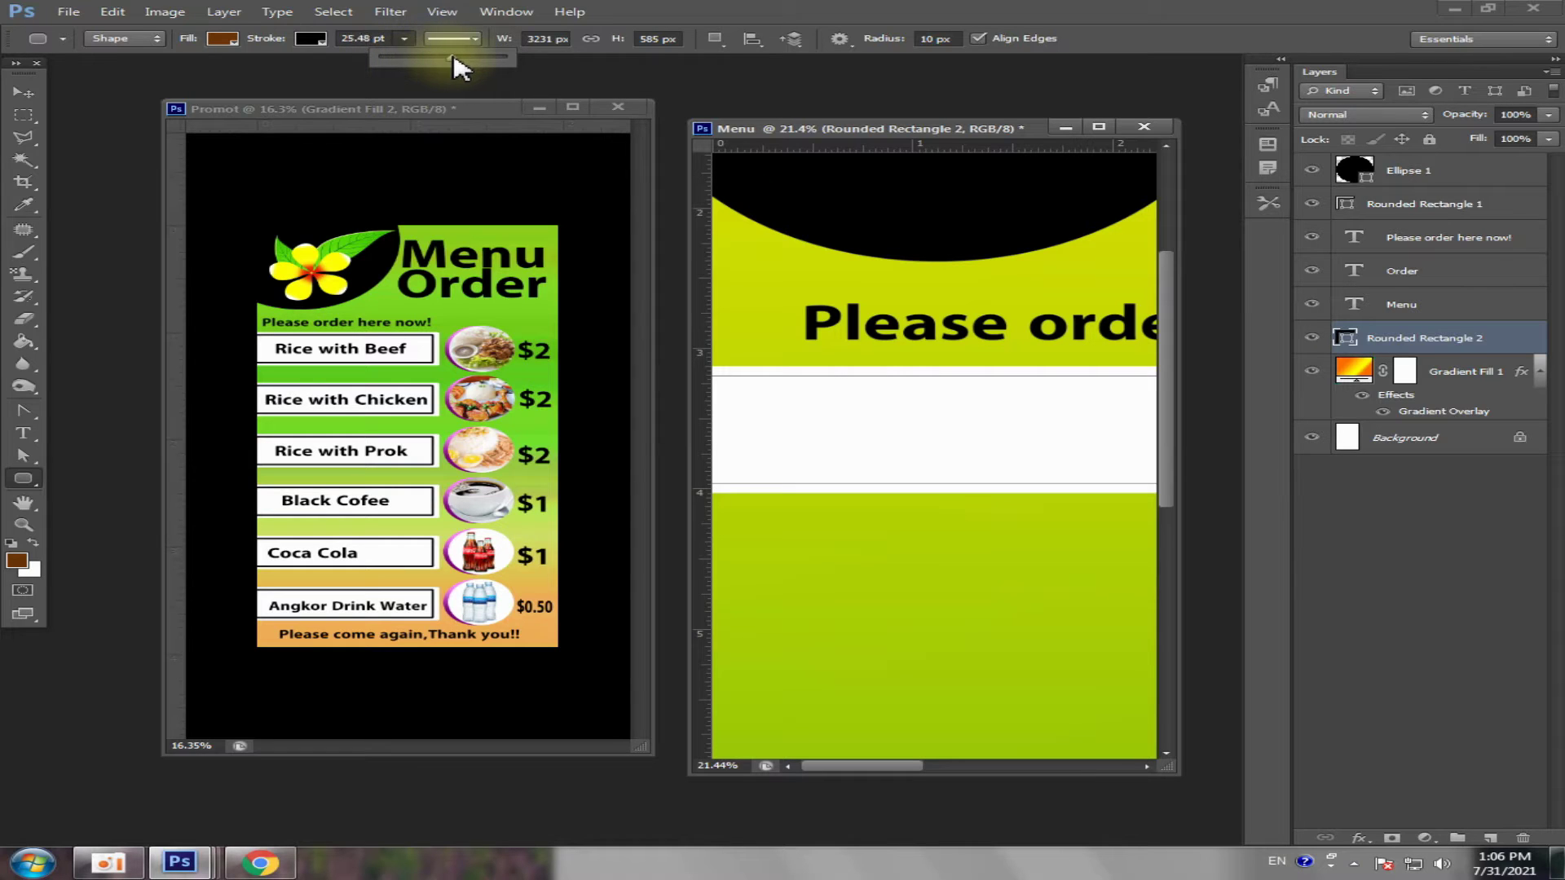
left_click_drag(441, 59, 377, 59)
left_click(23, 96)
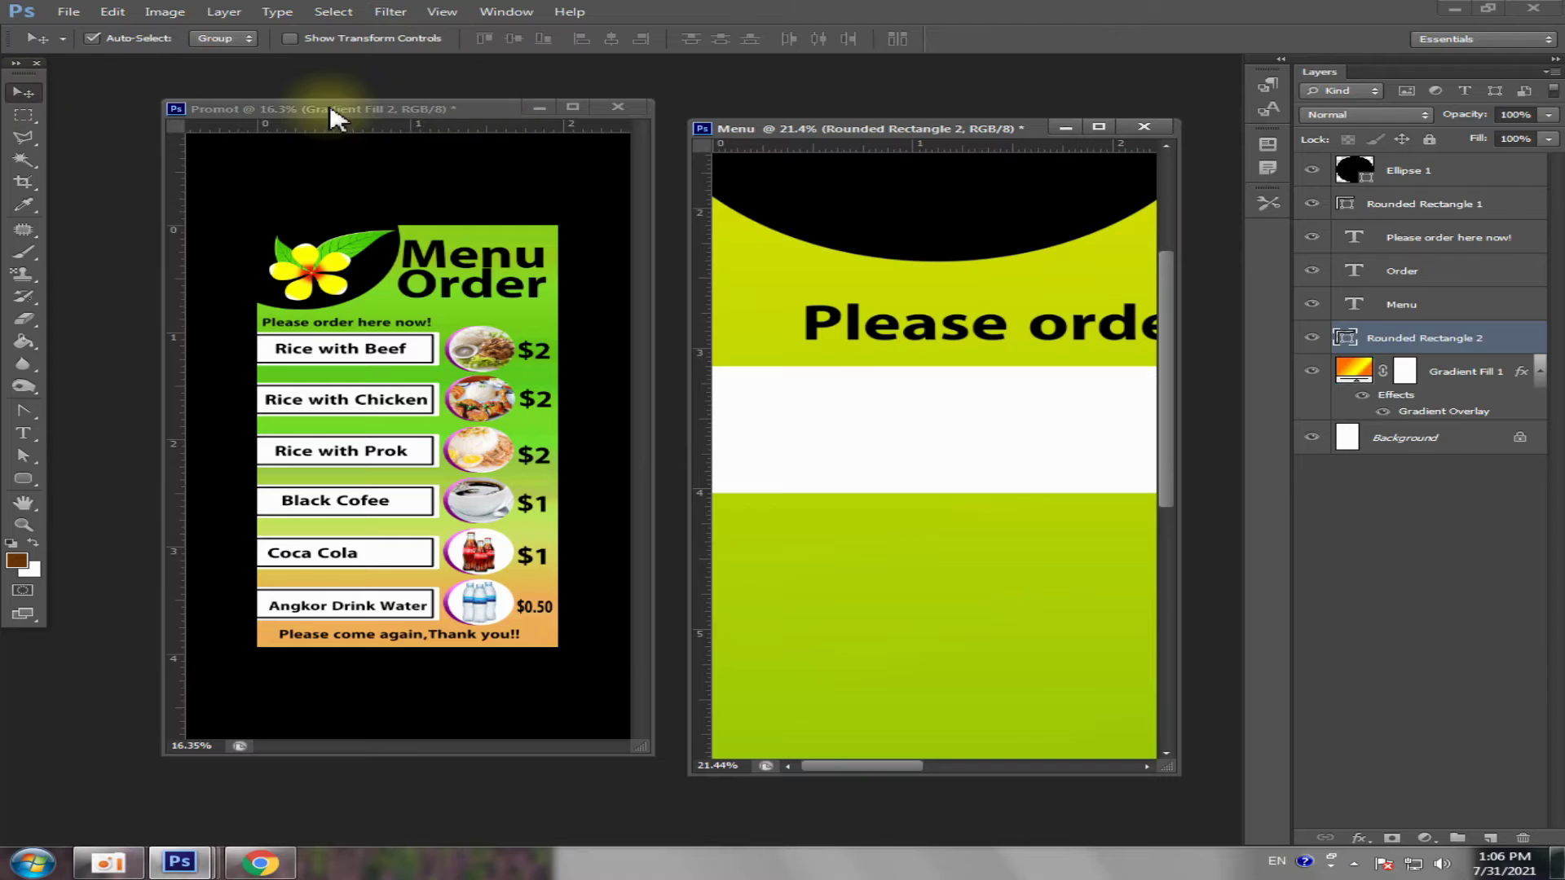
left_click_drag(331, 110, 128, 110)
left_click(908, 408)
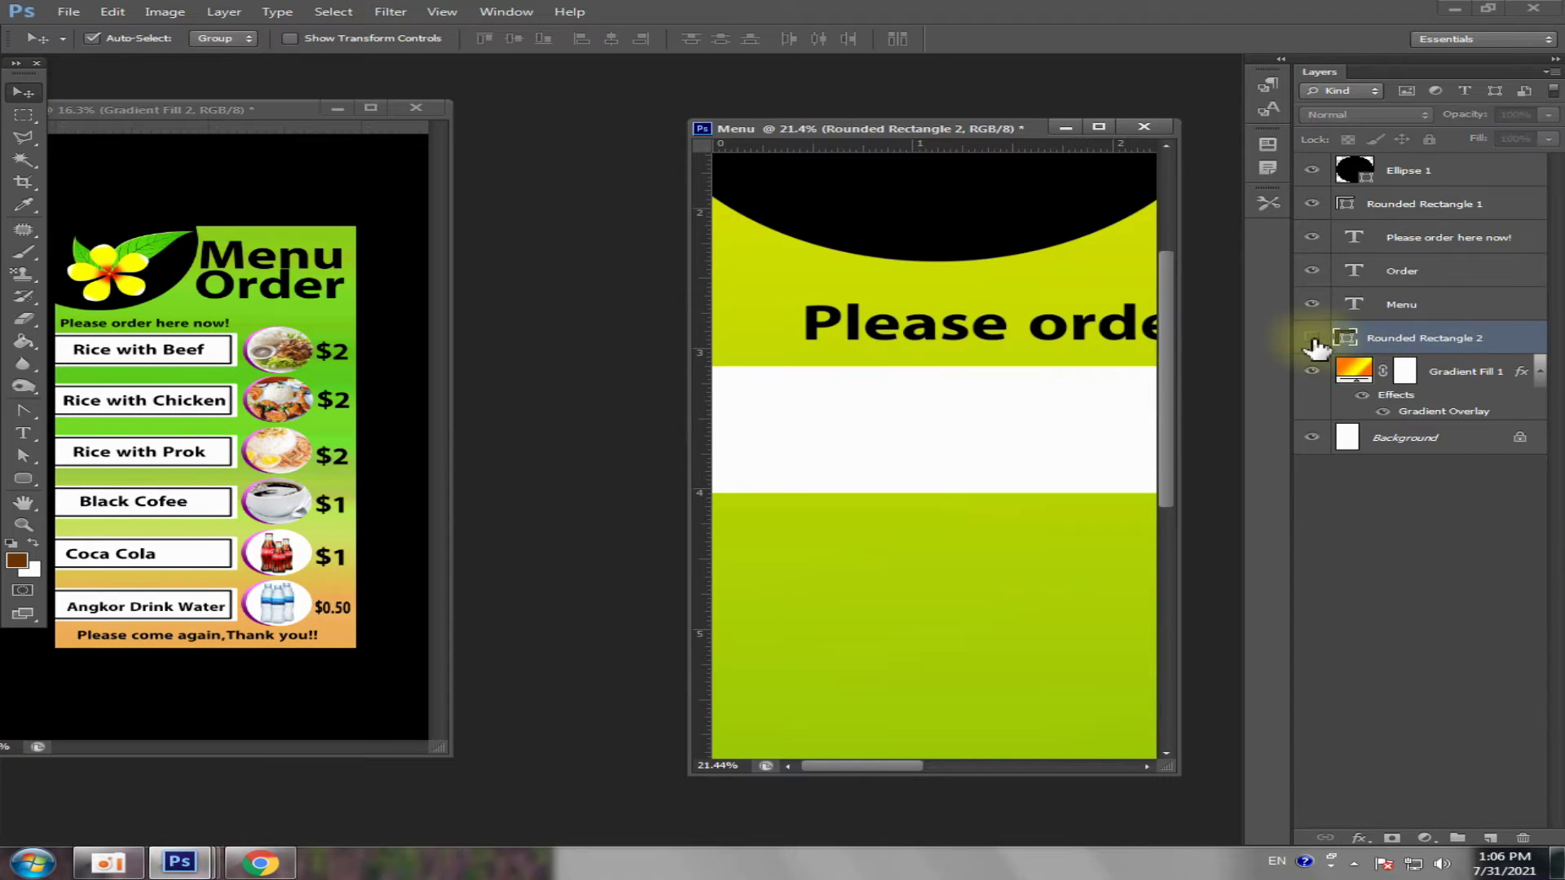
- Move Rounded Rectangle 2 above Rounded Rectangle 1 in the Layers panel
left_click(1404, 347)
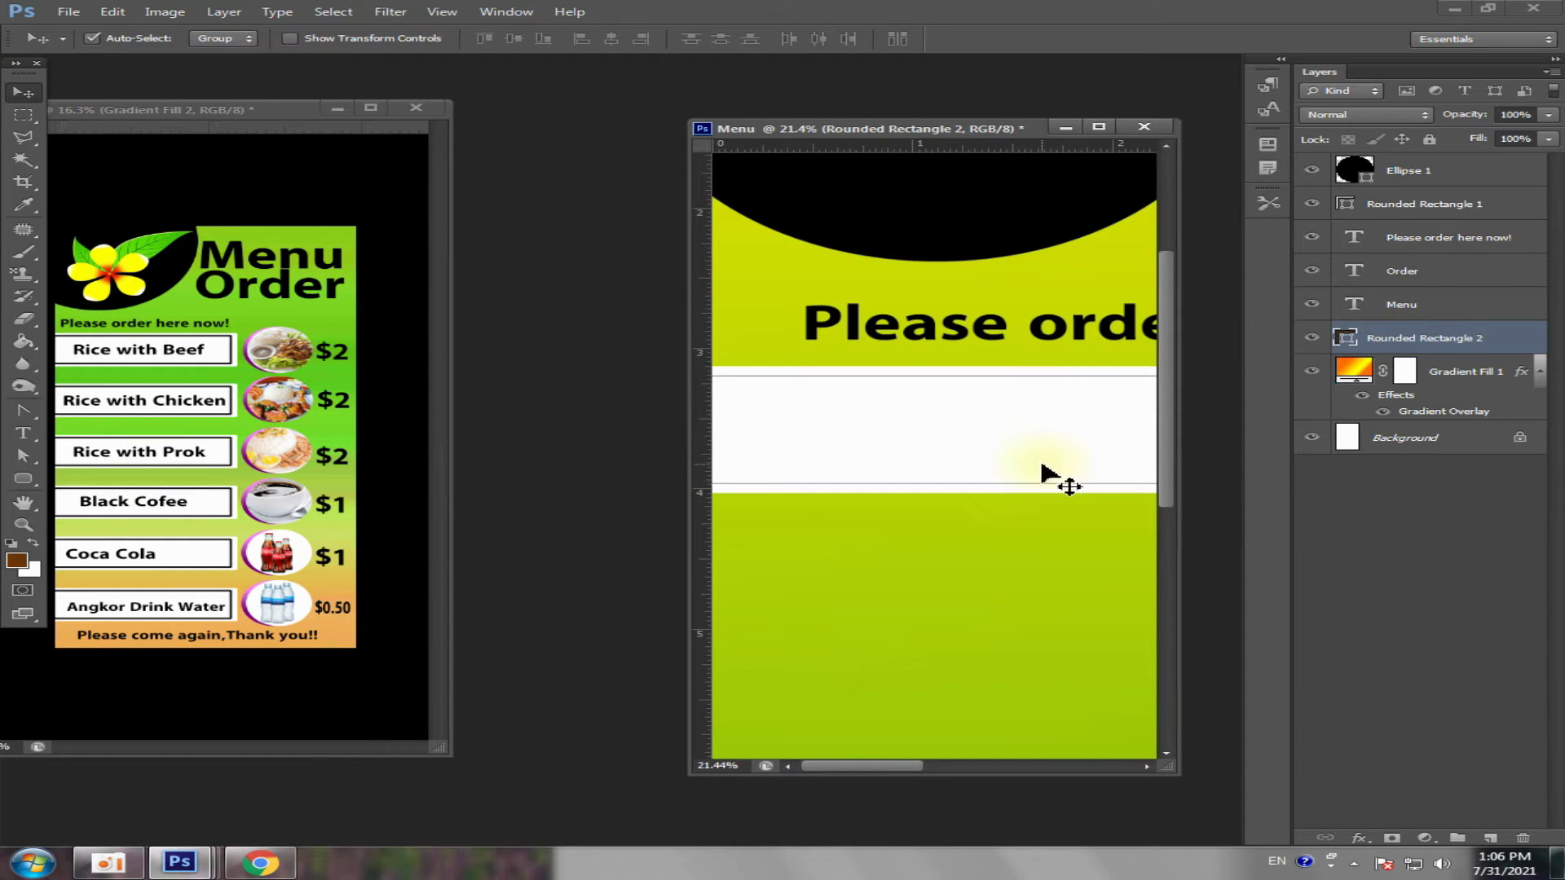
left_click(1397, 214)
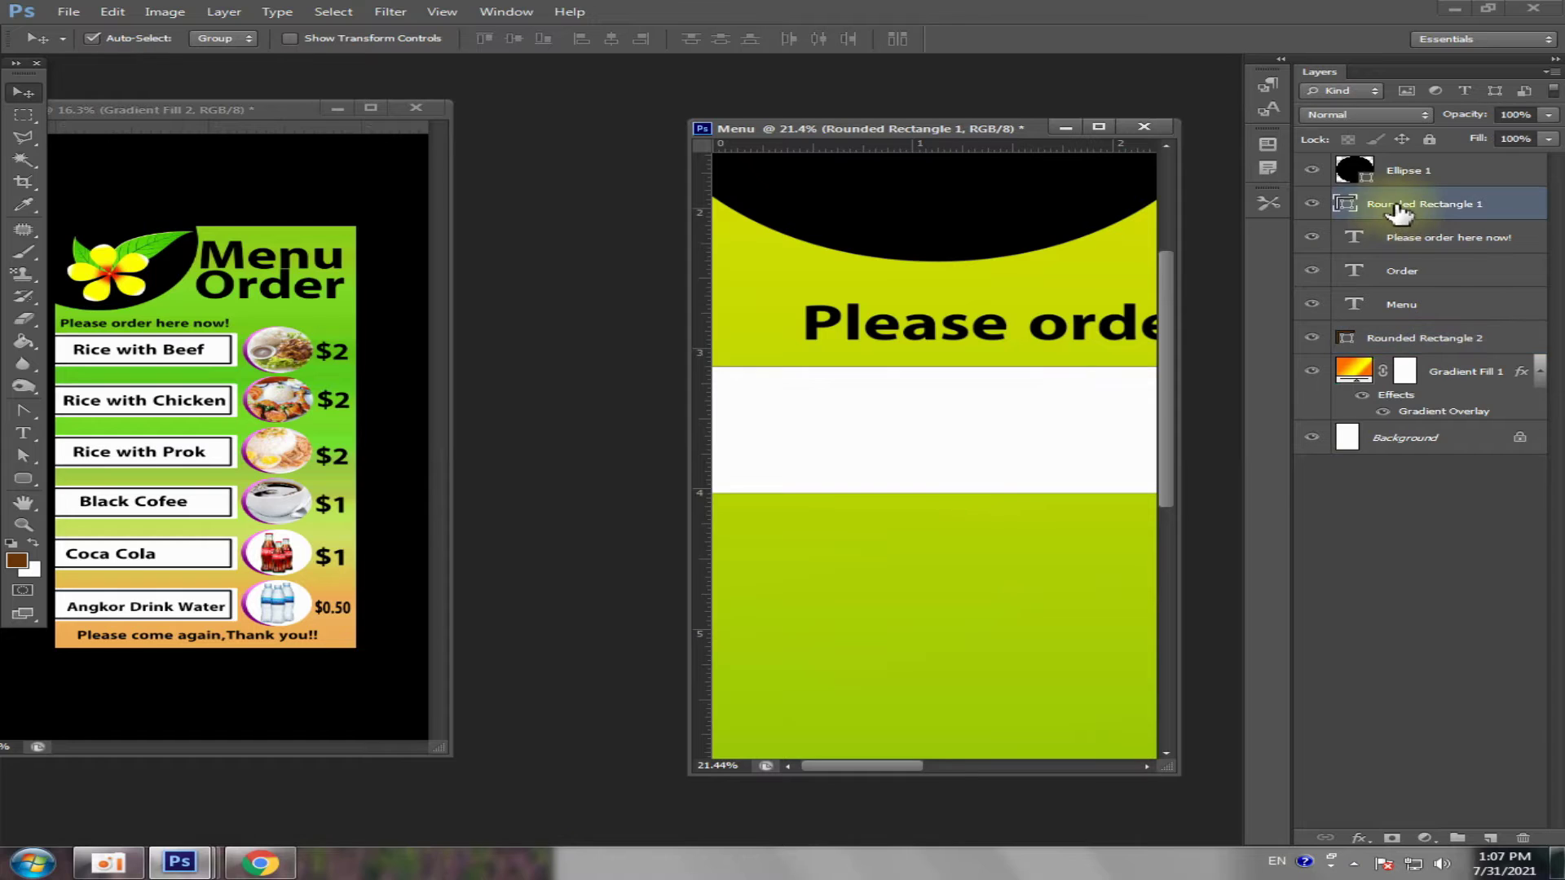
left_click_drag(1402, 338, 1384, 202)
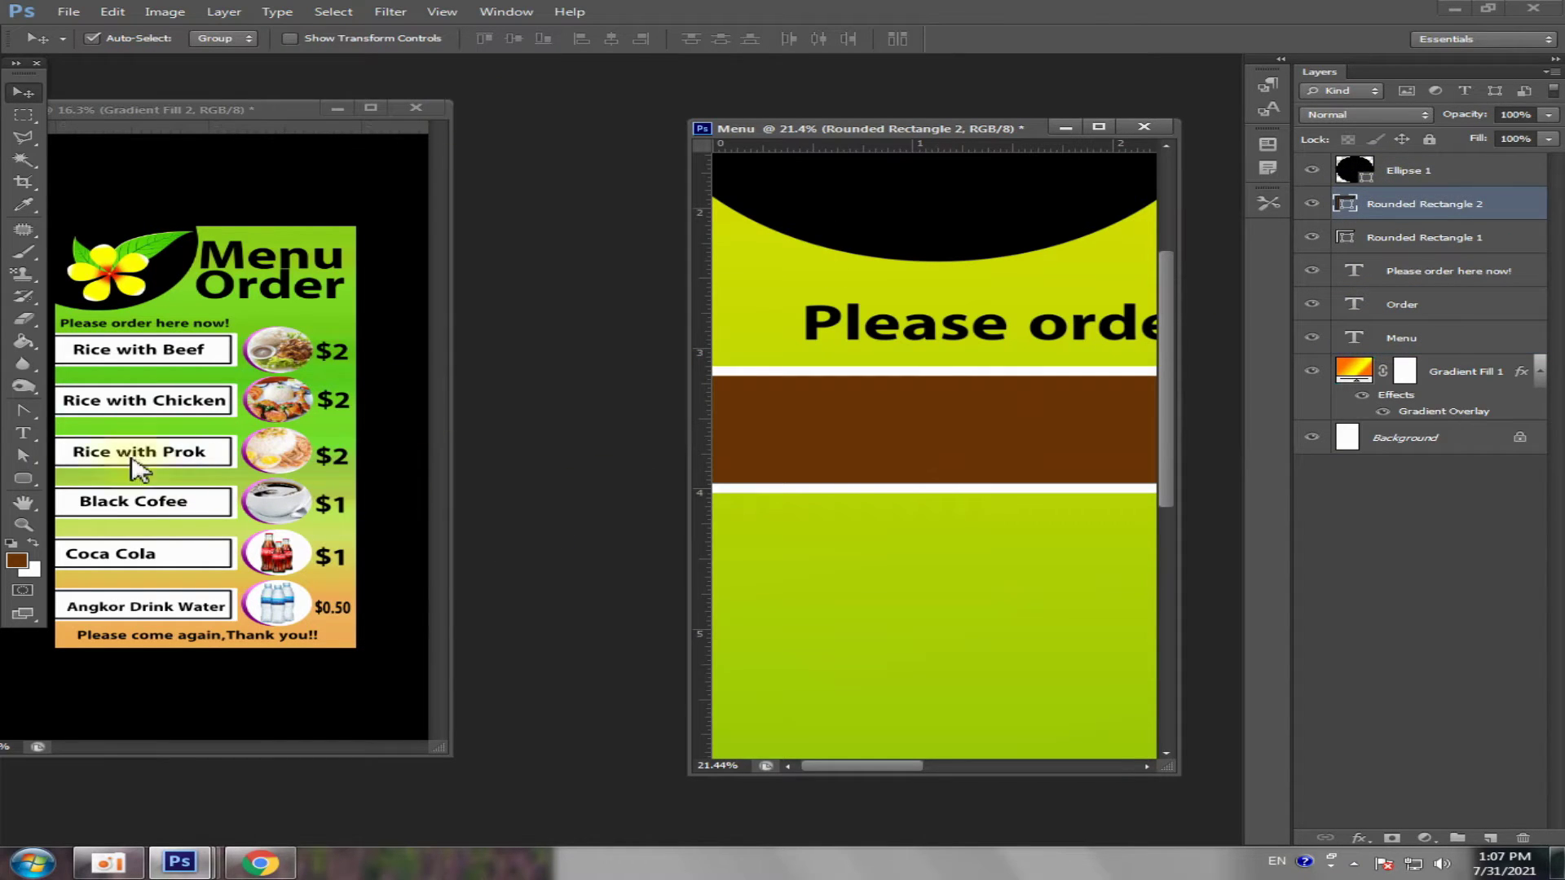
- Set the foreground colour to white
left_click(16, 561)
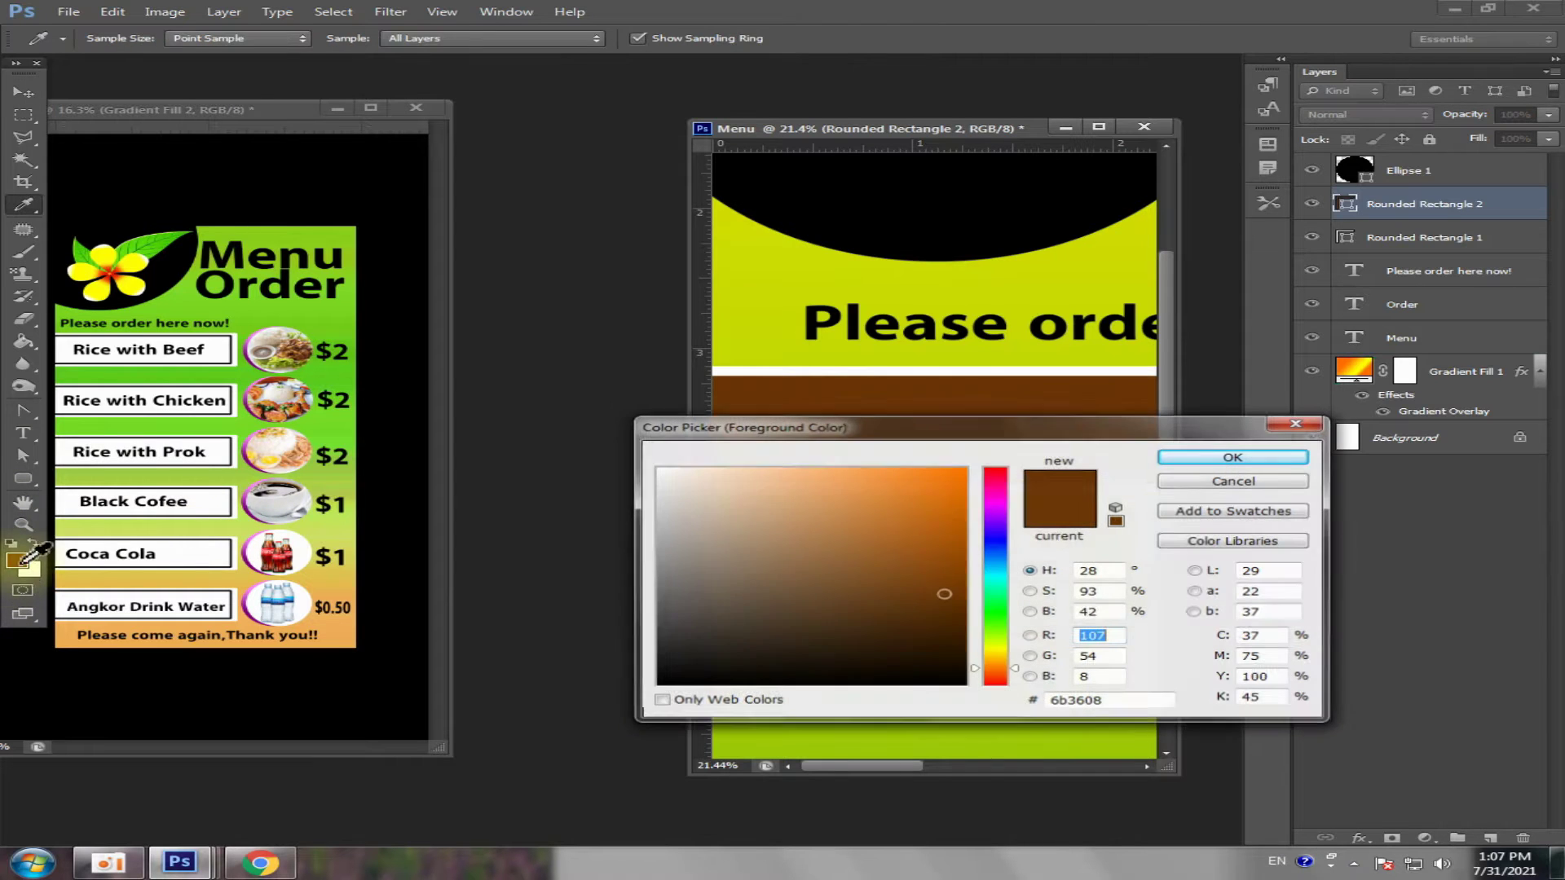
left_click(657, 471)
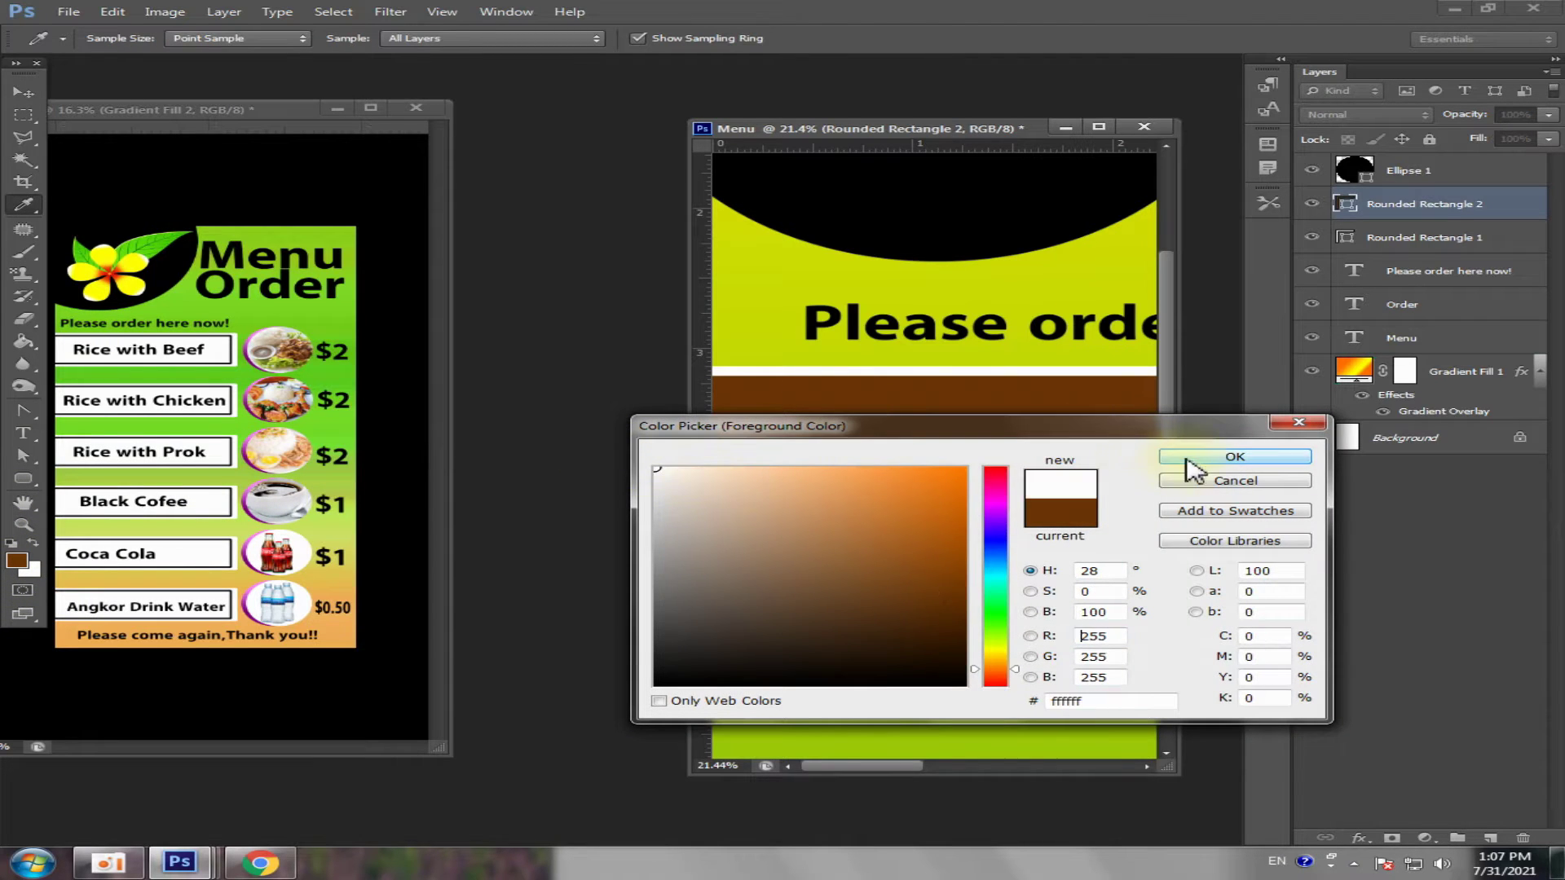
left_click(1232, 456)
left_click(22, 480)
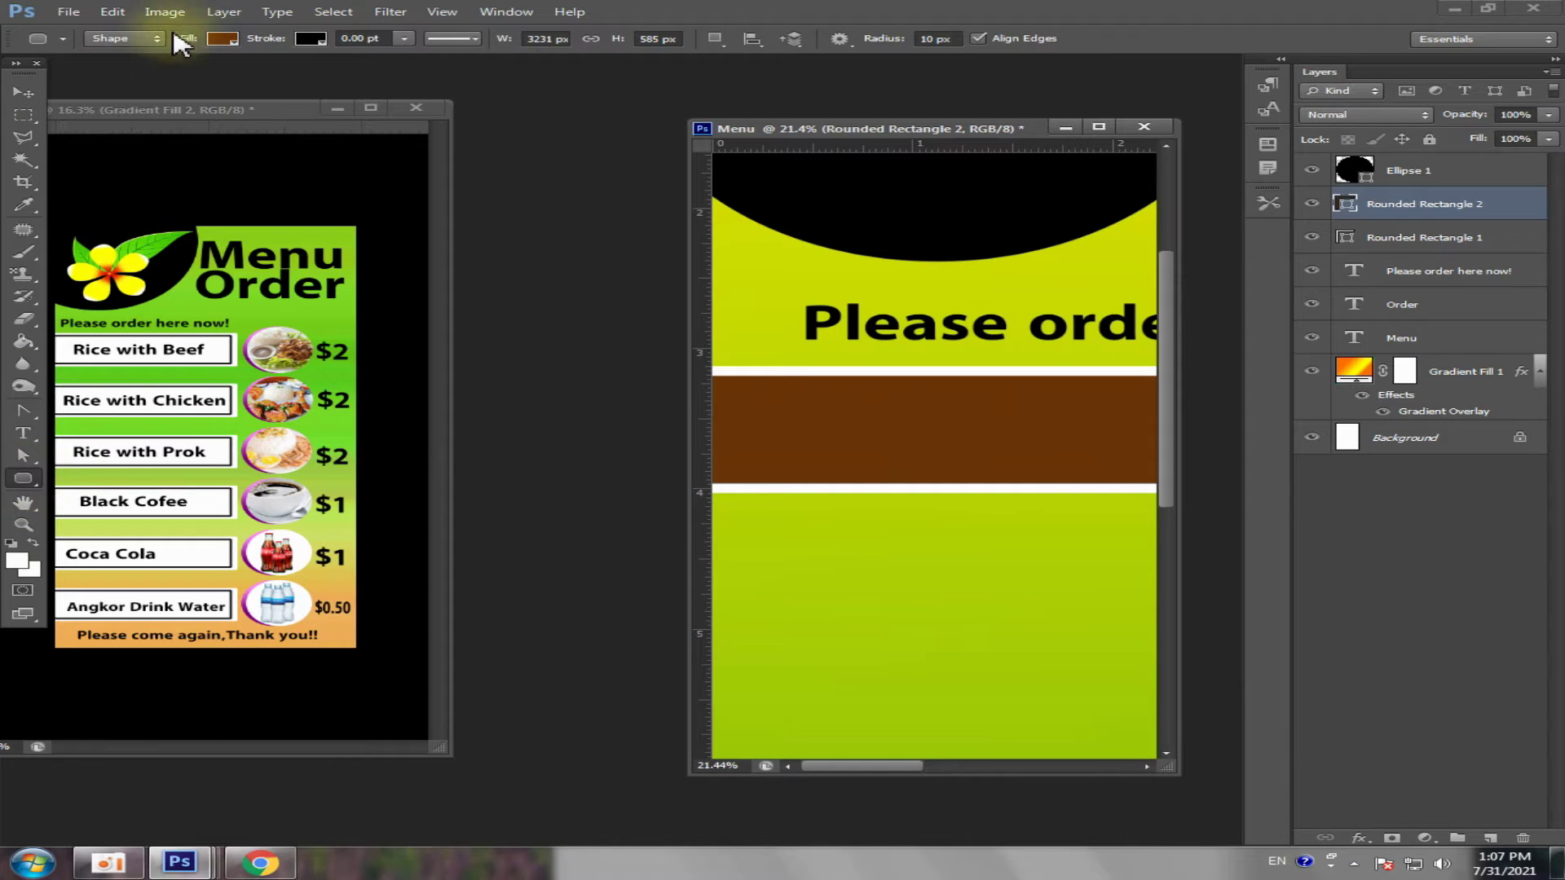
- Change the banner's fill colour to white
left_click(222, 38)
left_click(104, 123)
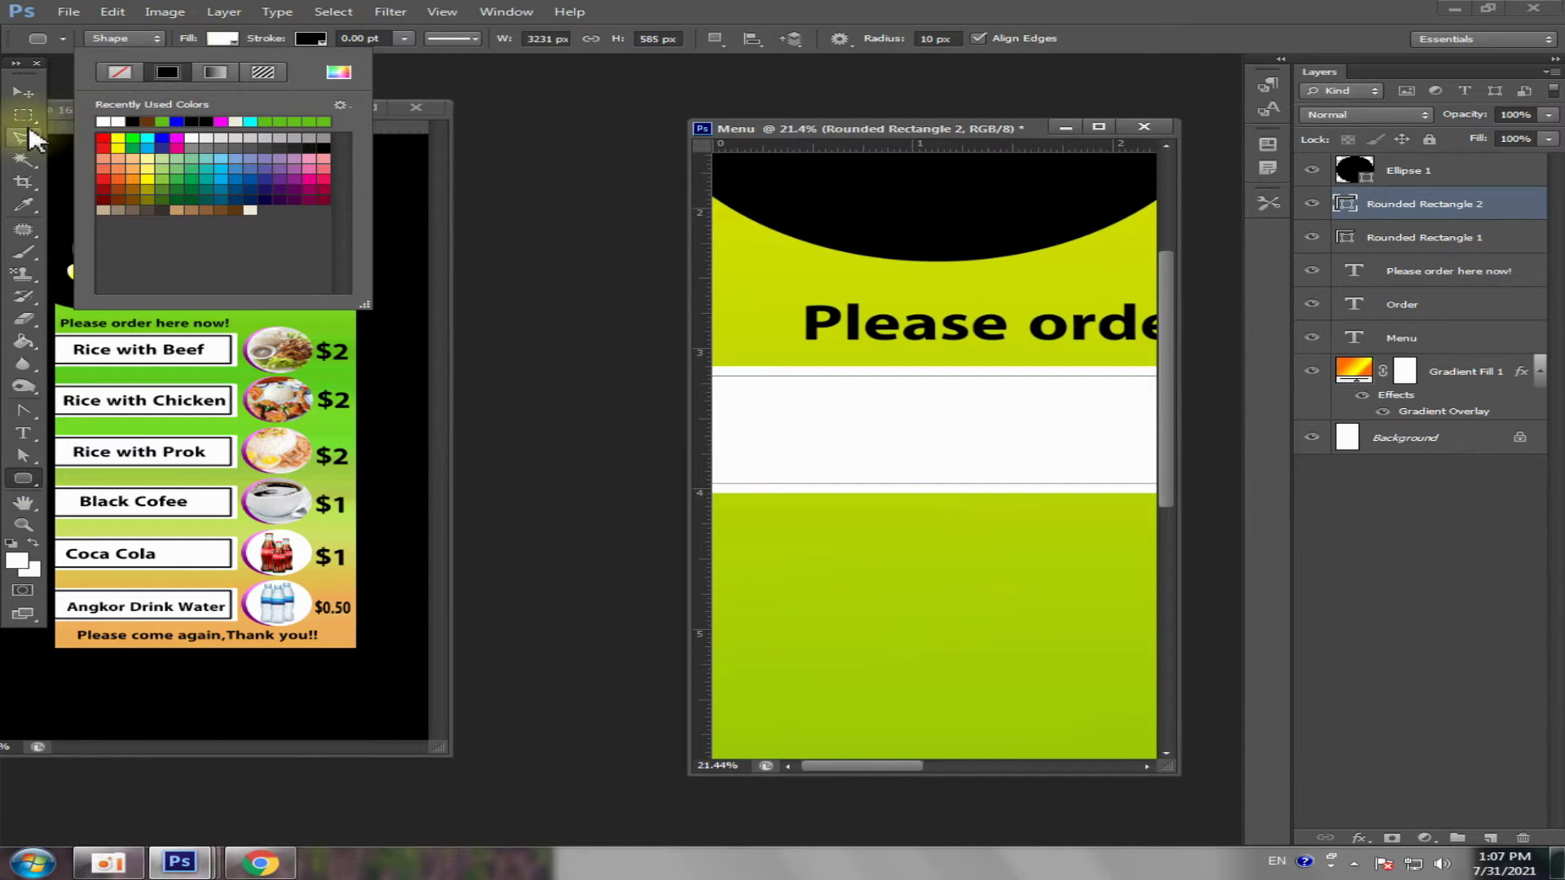
left_click(22, 92)
left_click(24, 479)
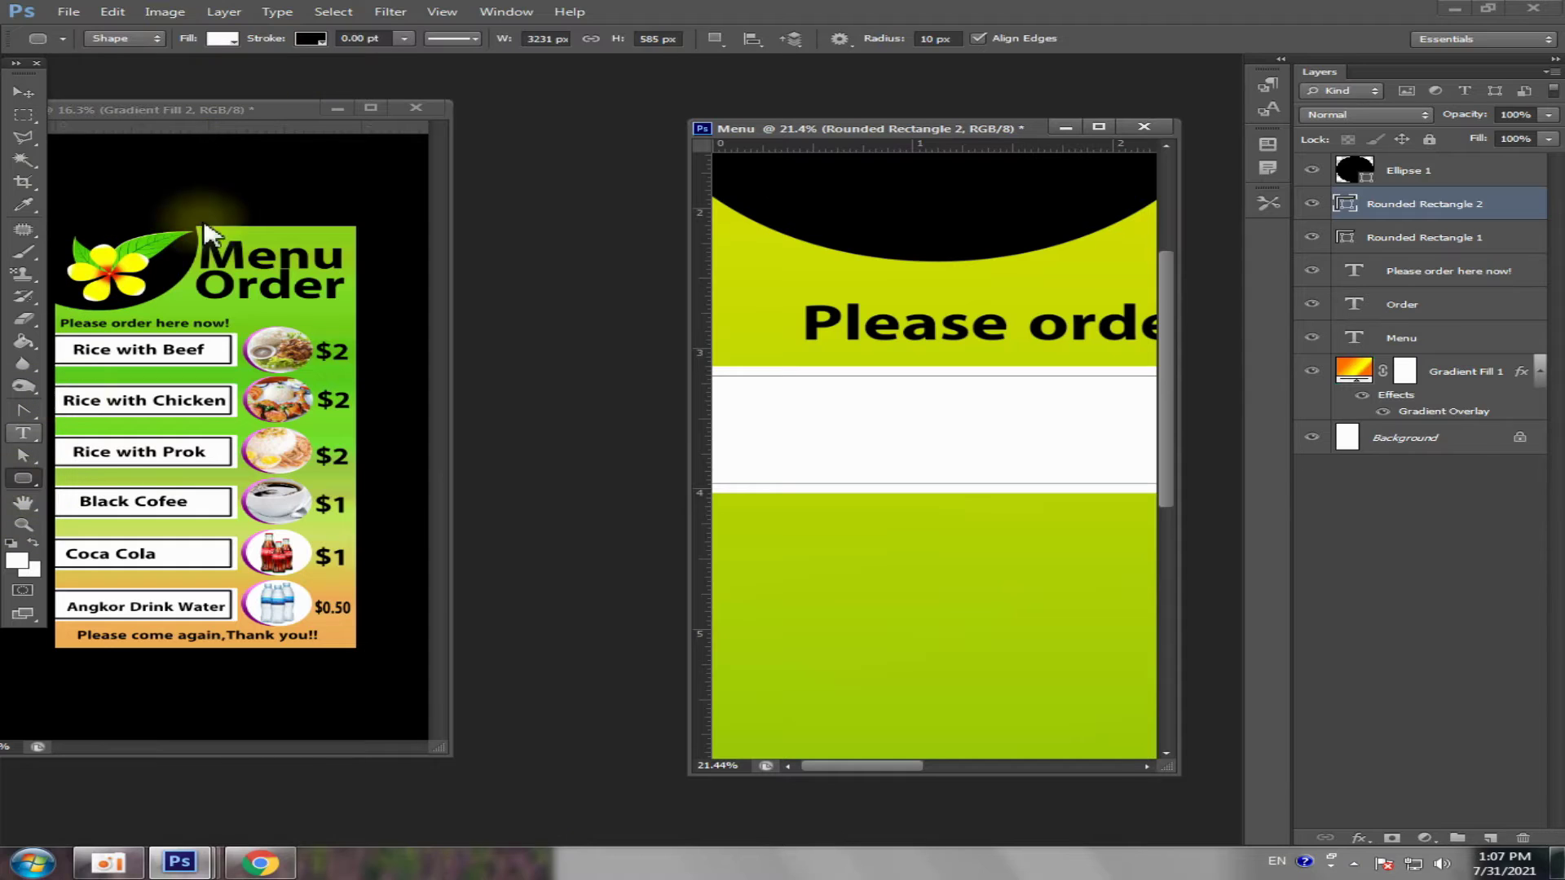
- Set the banner's outline width to 1 pt
left_click(312, 38)
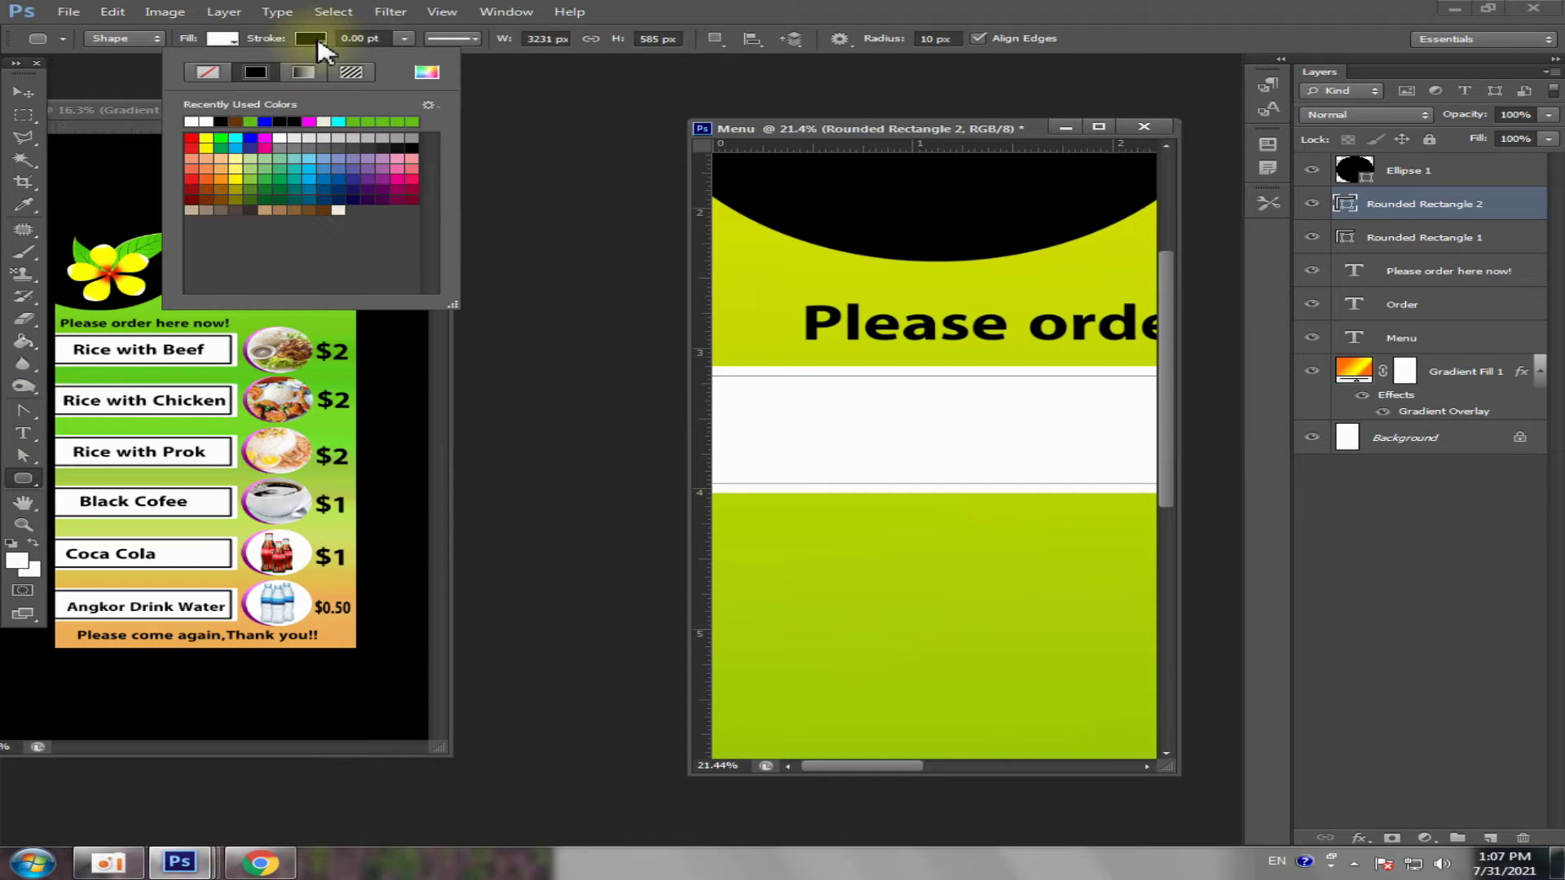
left_click(403, 40)
left_click_drag(420, 58, 428, 58)
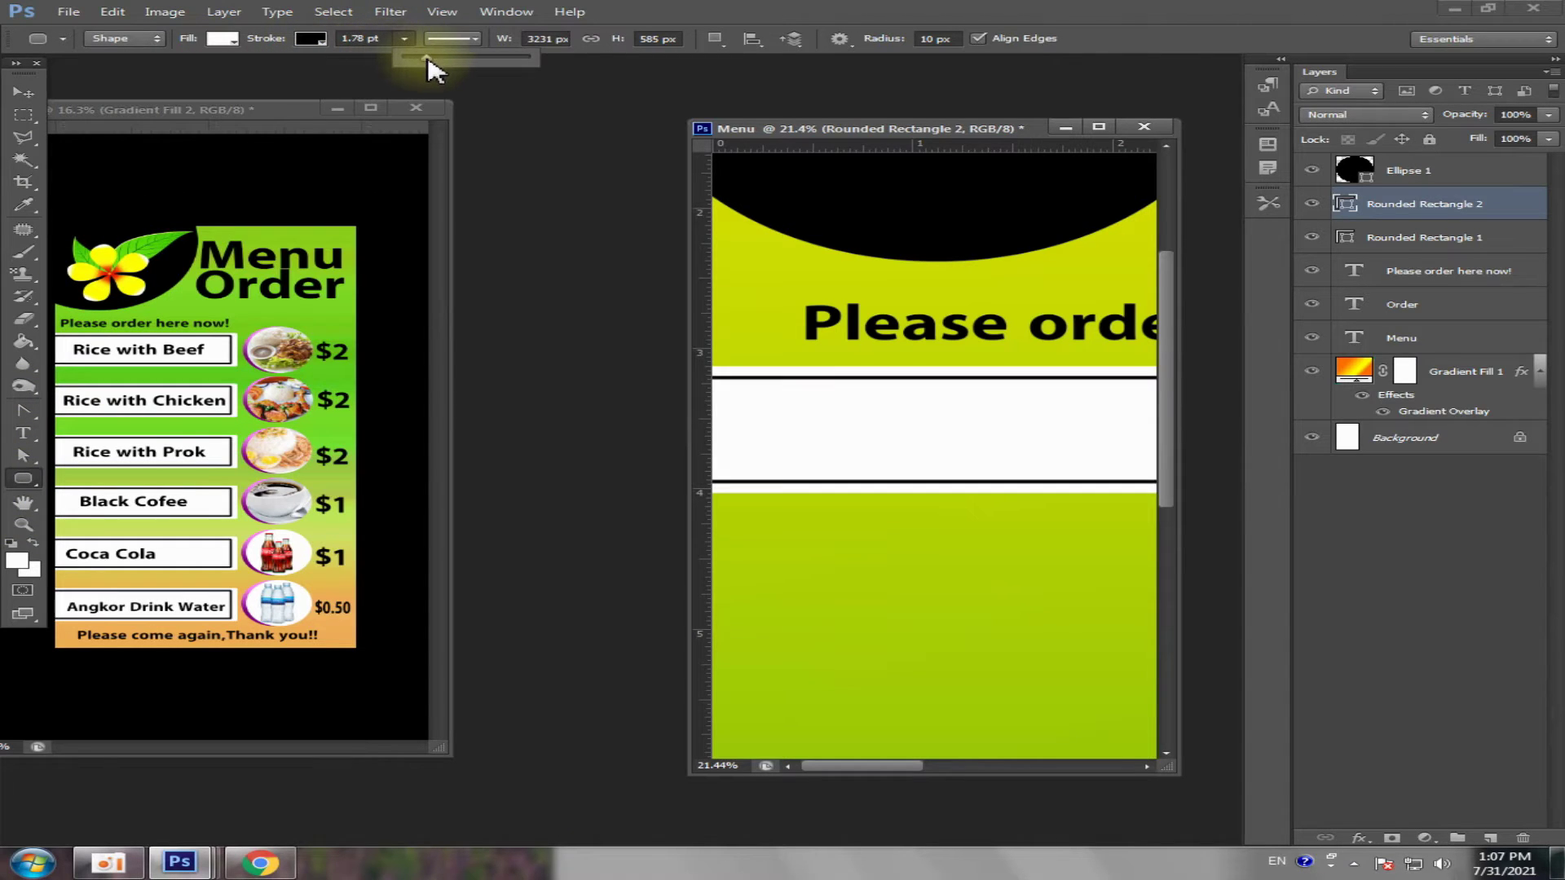
double_click(371, 38)
type("2")
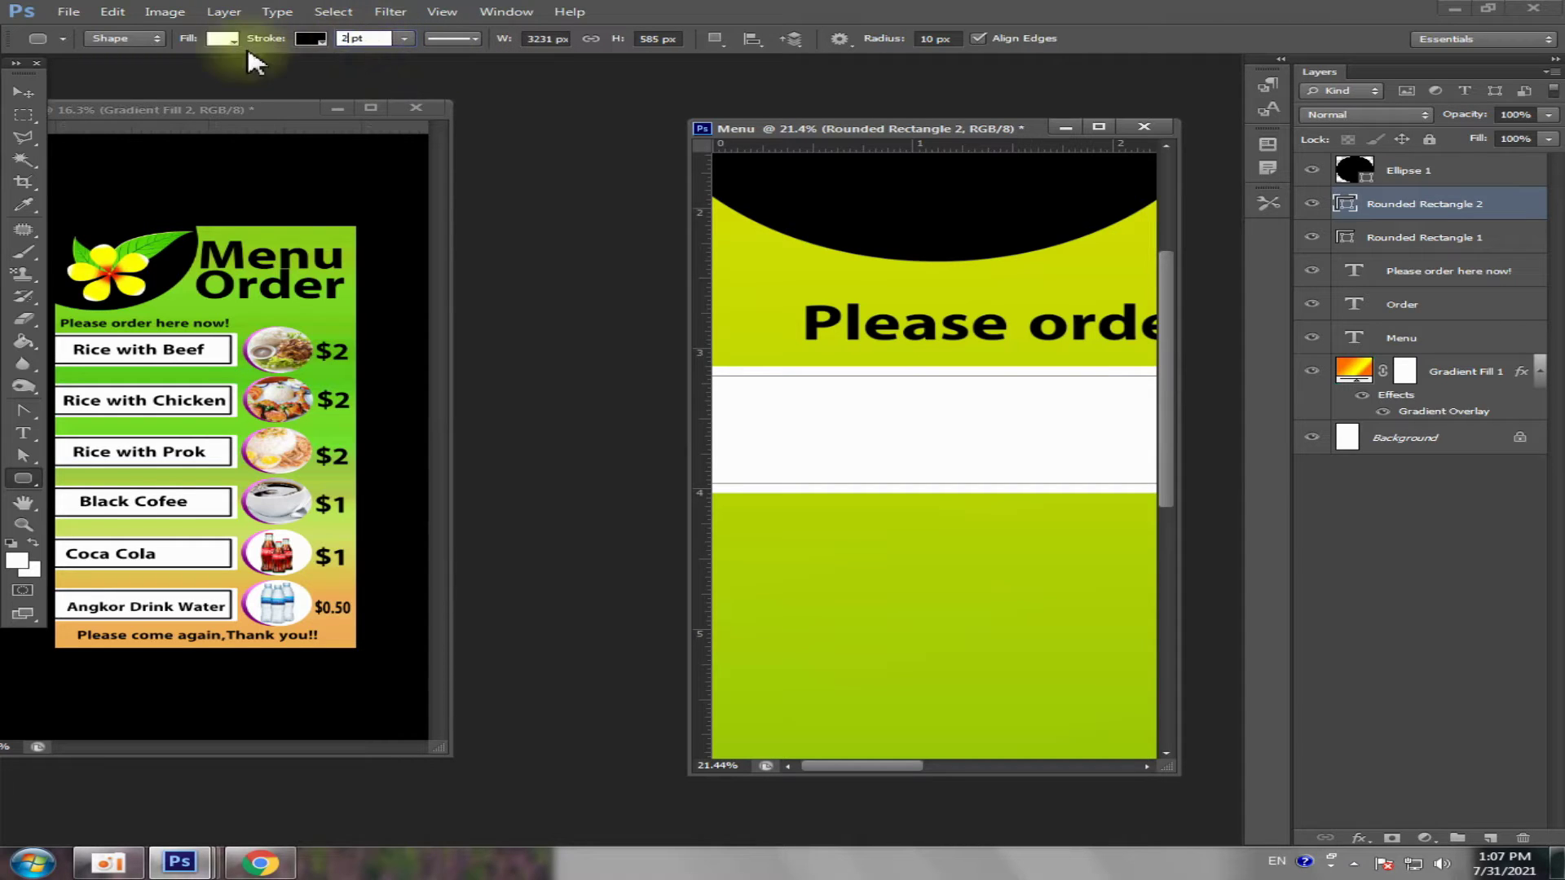
key("Return")
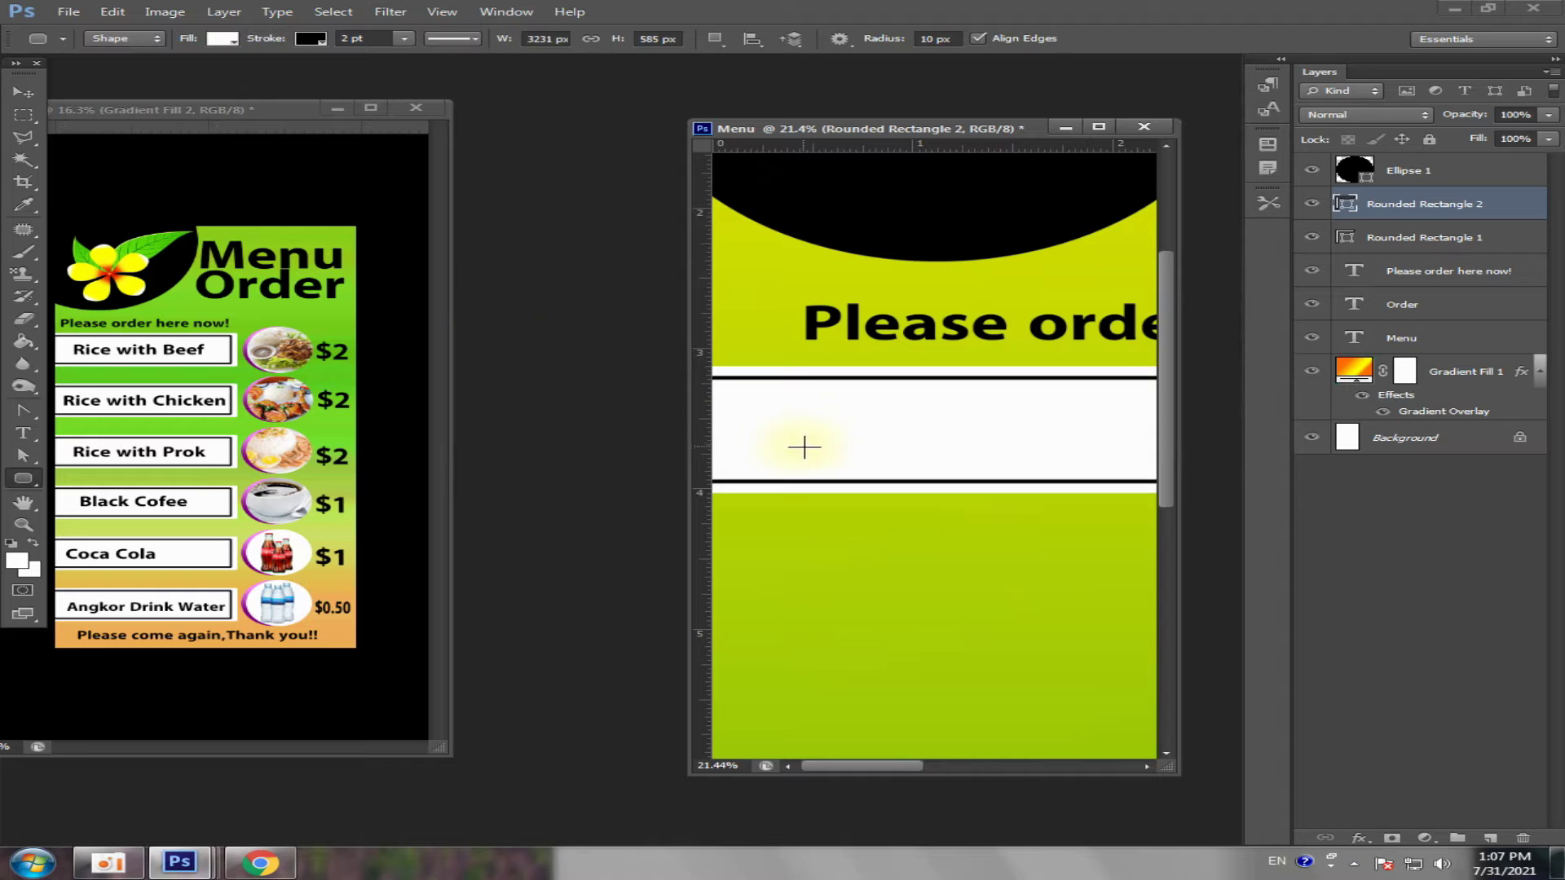
double_click(353, 39)
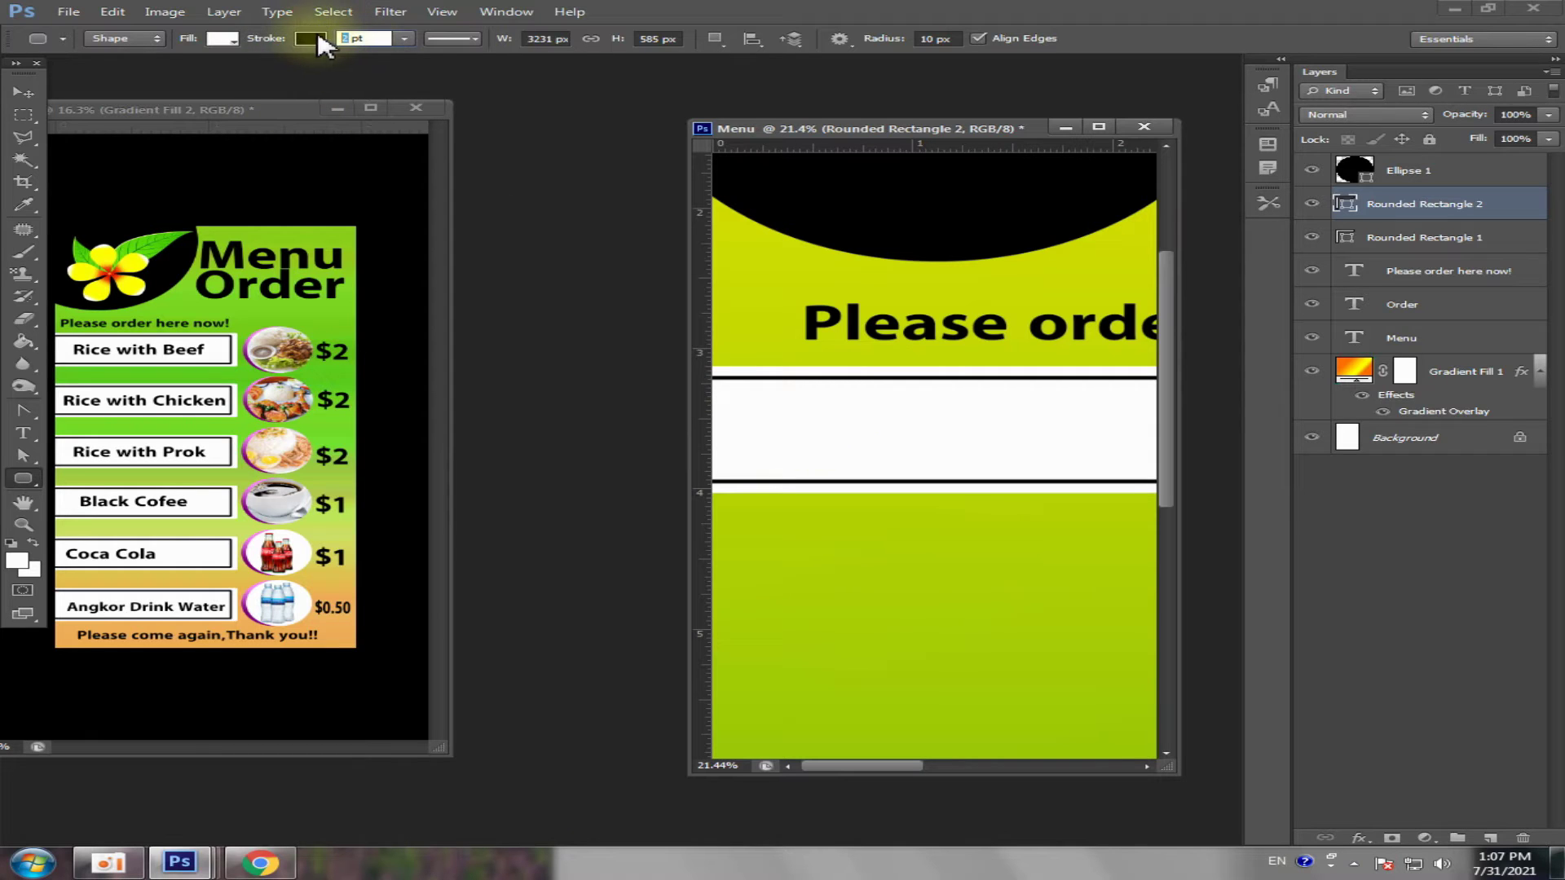
type("1")
key("Return")
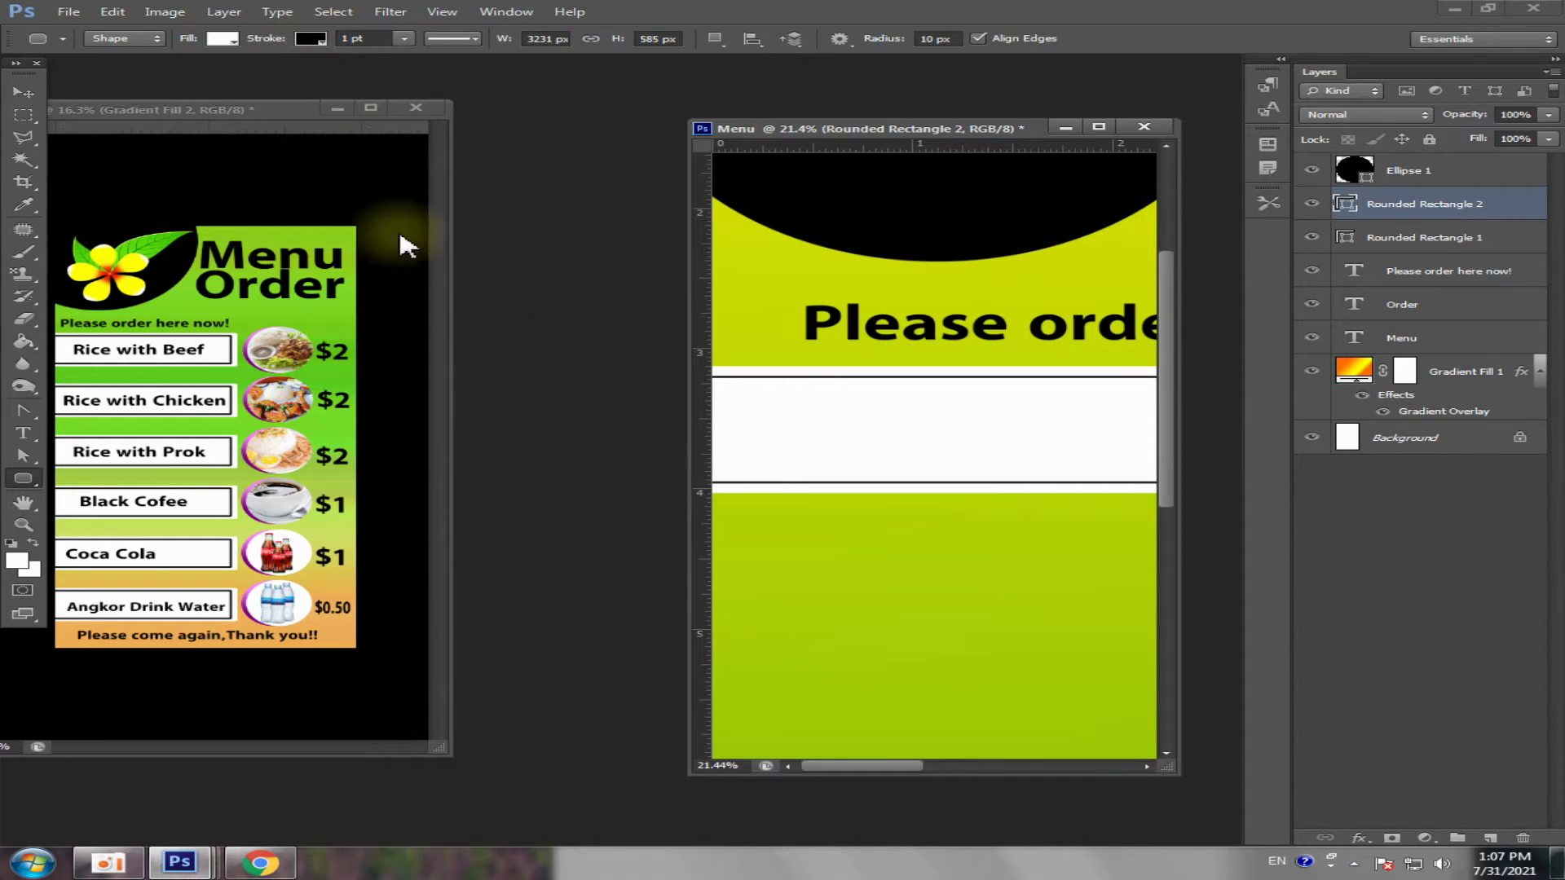
- Set the banner's outline colour to black, after briefly trying red
left_click(311, 39)
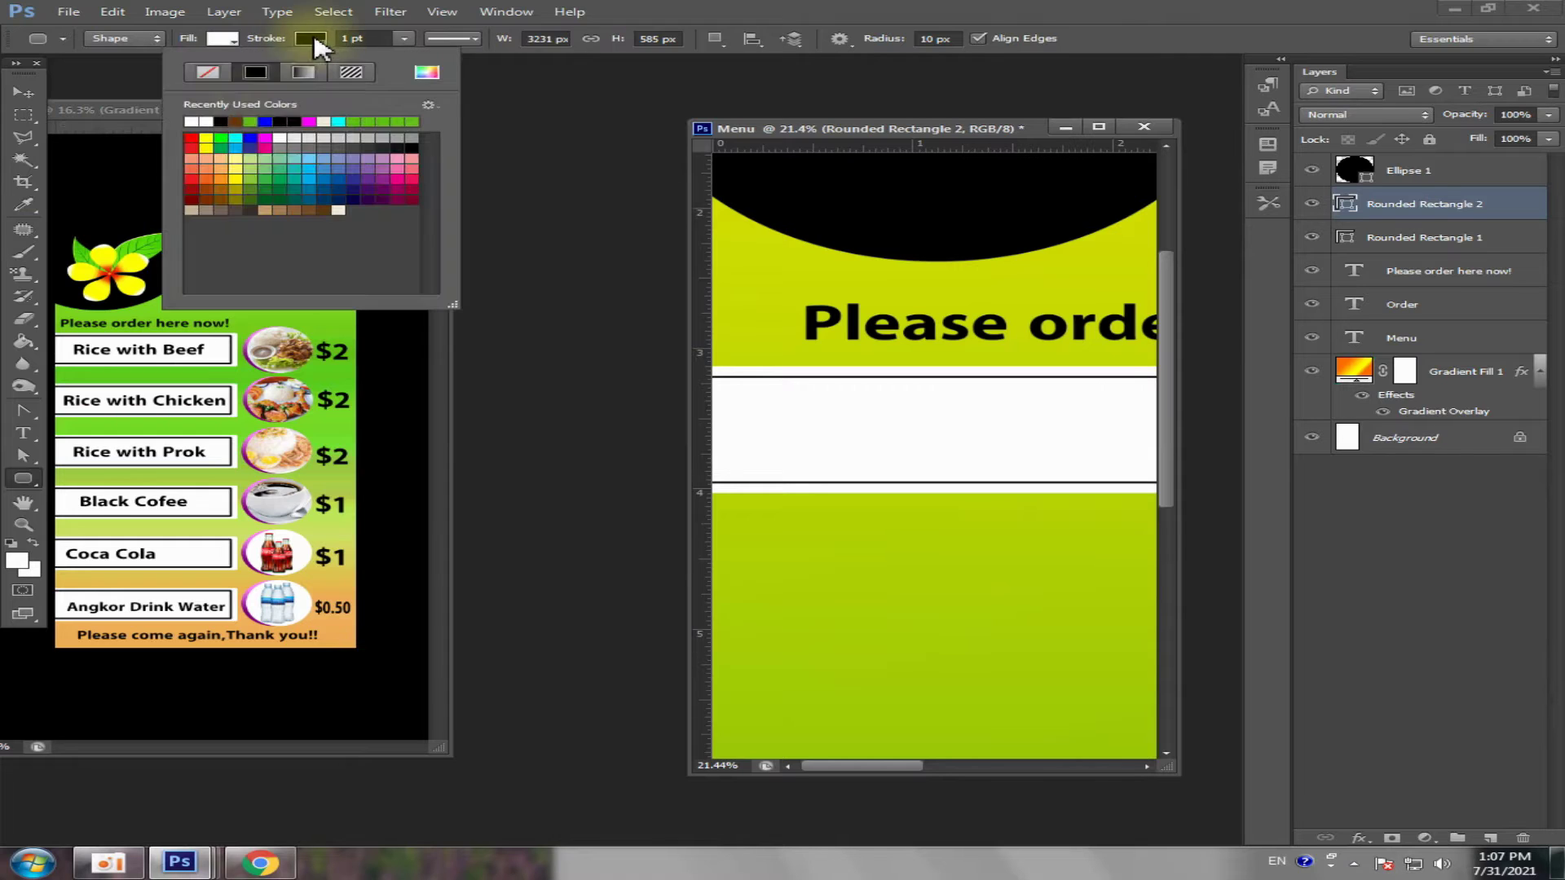
left_click(266, 138)
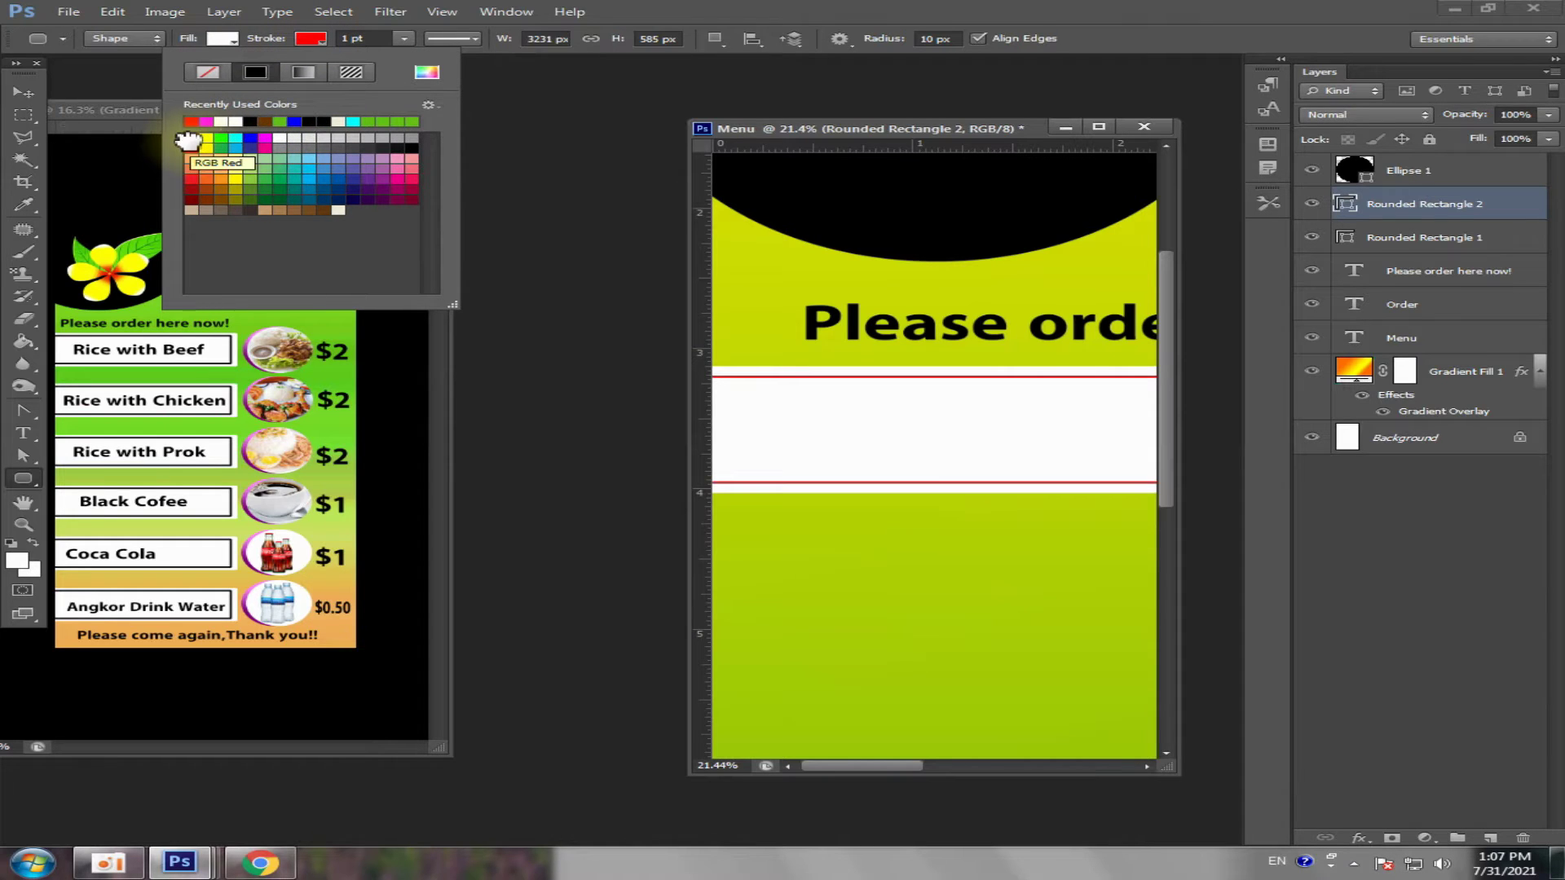
left_click(251, 123)
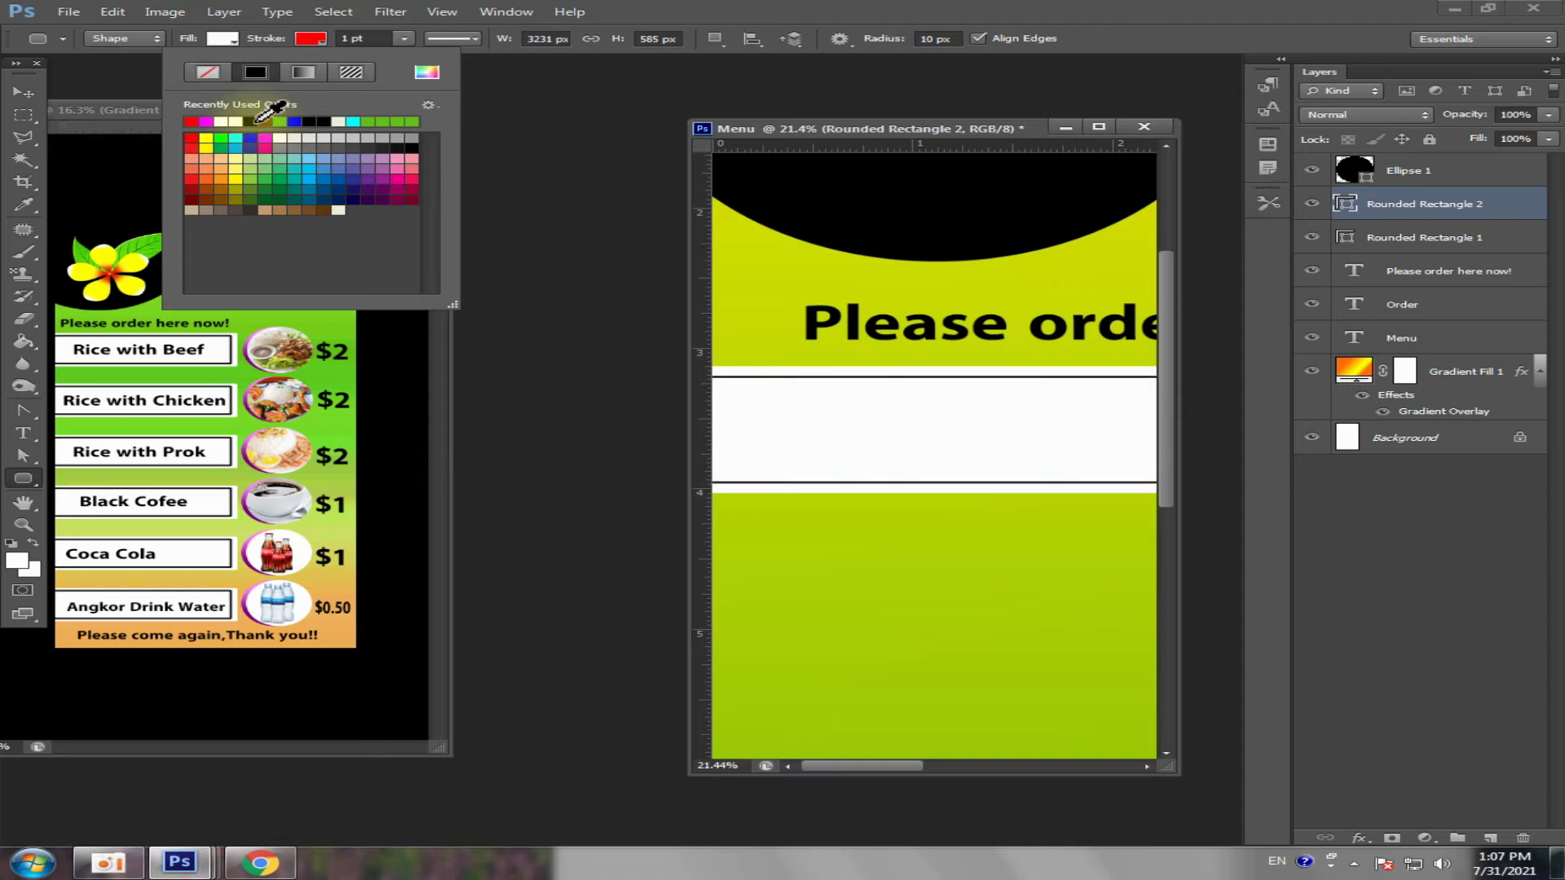
left_click(35, 98)
scroll(933, 507, "down", 1)
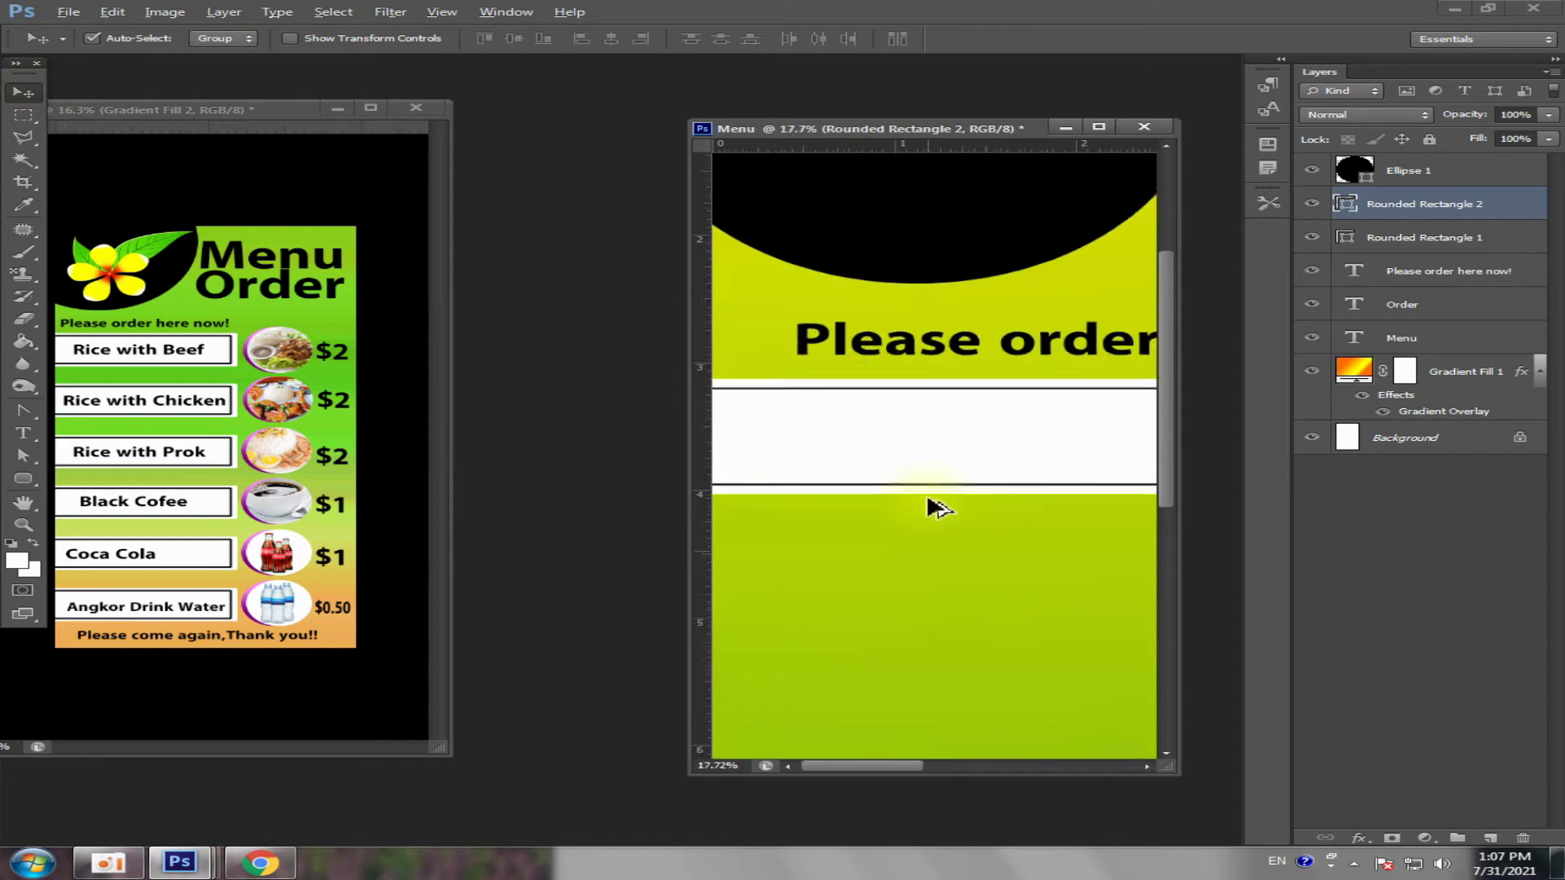
scroll(949, 512, "down", 3)
scroll(897, 489, "down", 1)
scroll(852, 449, "up", 2)
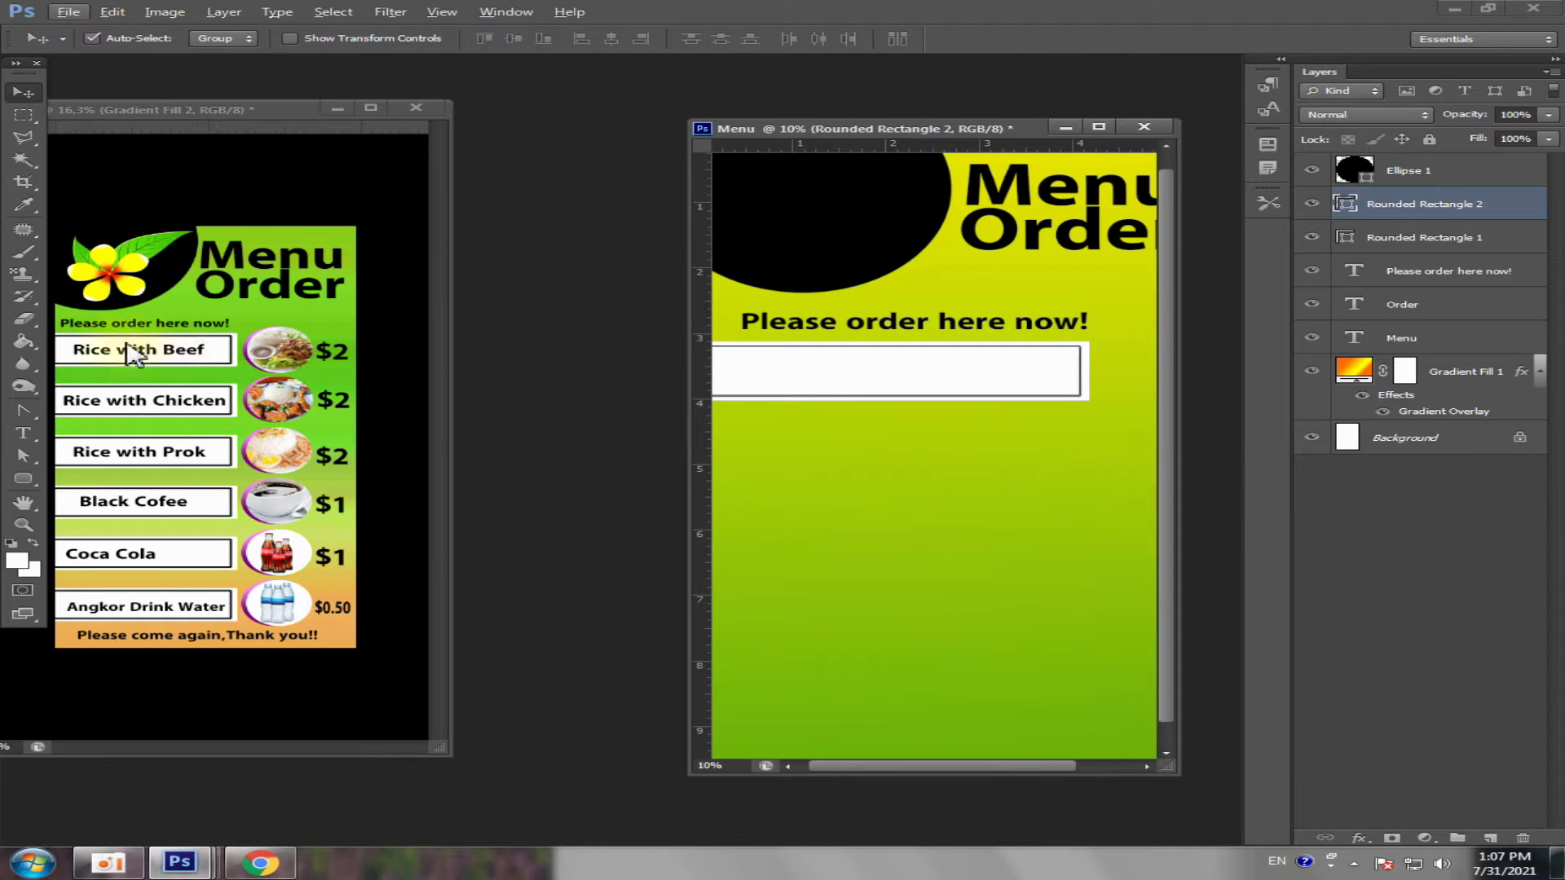
scroll(786, 408, "down", 2)
left_click(1099, 127)
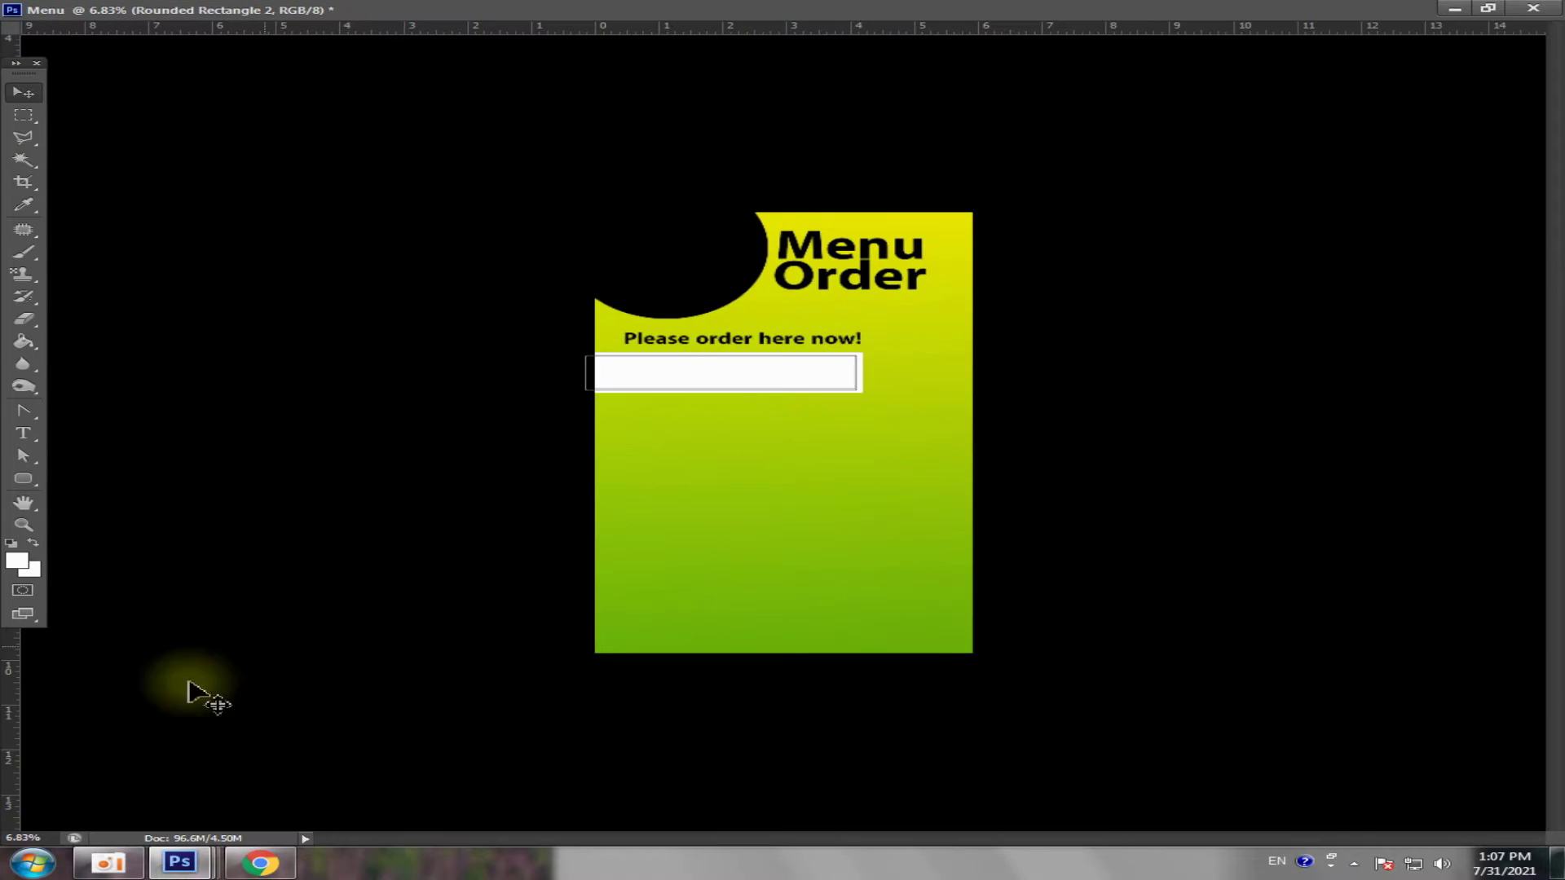
scroll(715, 408, "up", 1)
scroll(663, 413, "up", 3)
left_click(1349, 334)
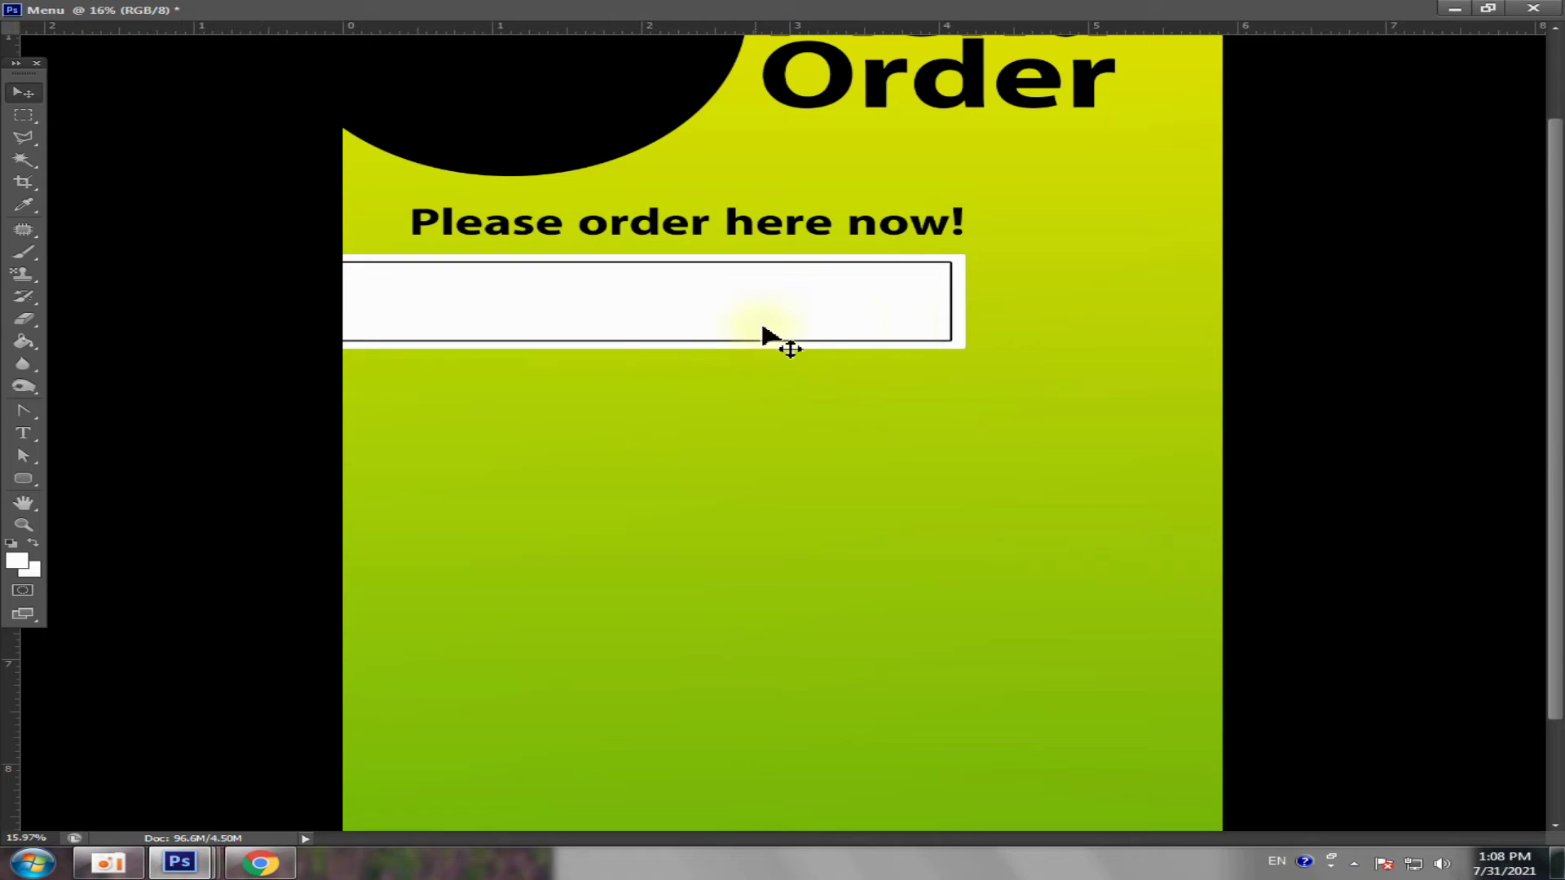
left_click(1489, 8)
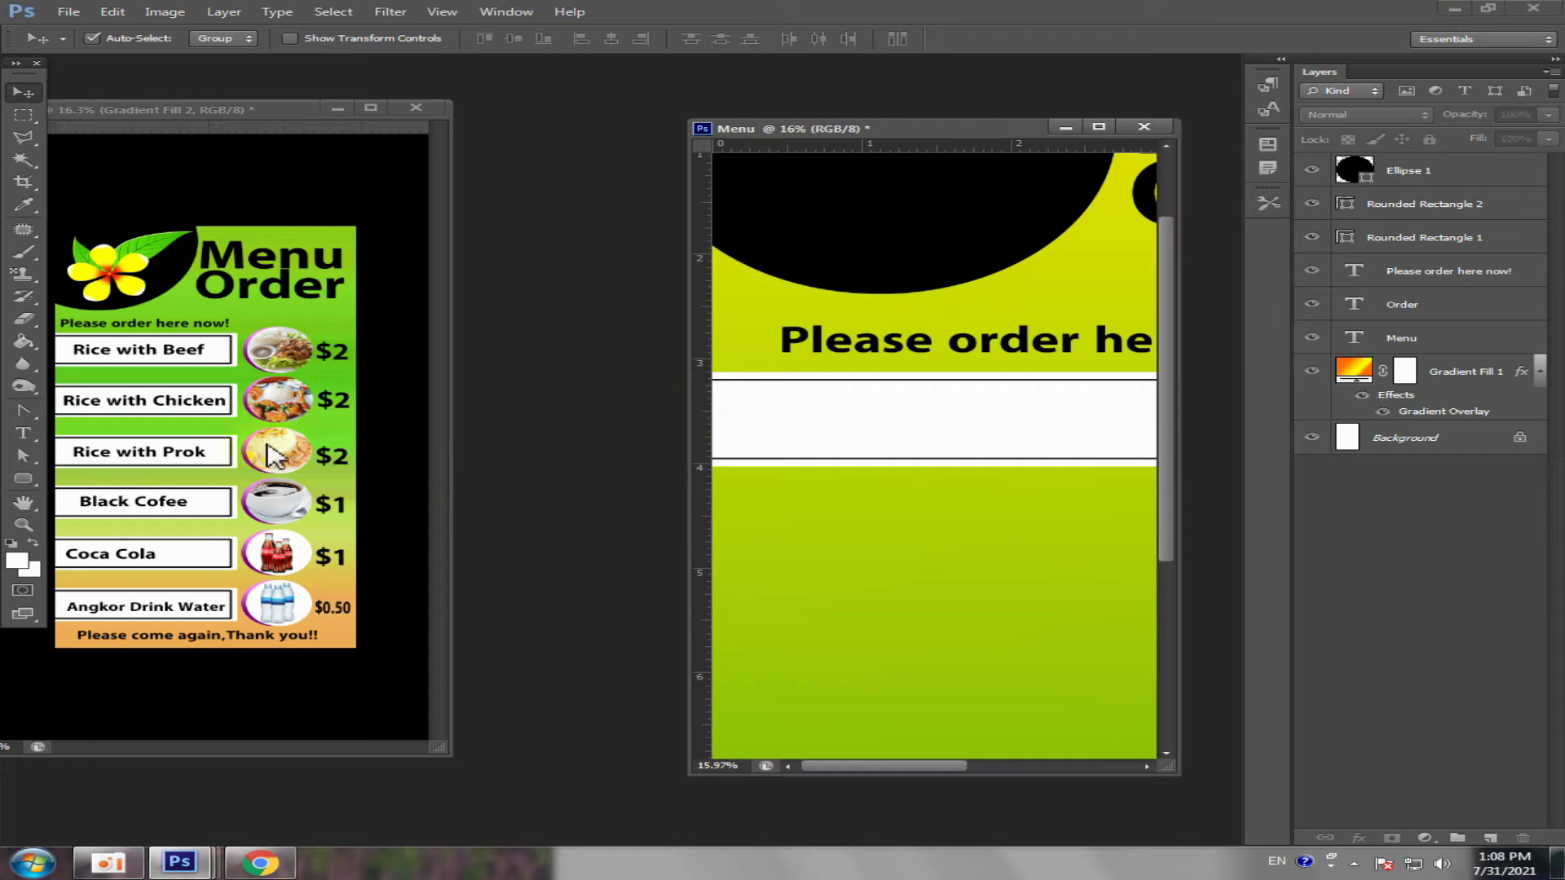
left_click(943, 417)
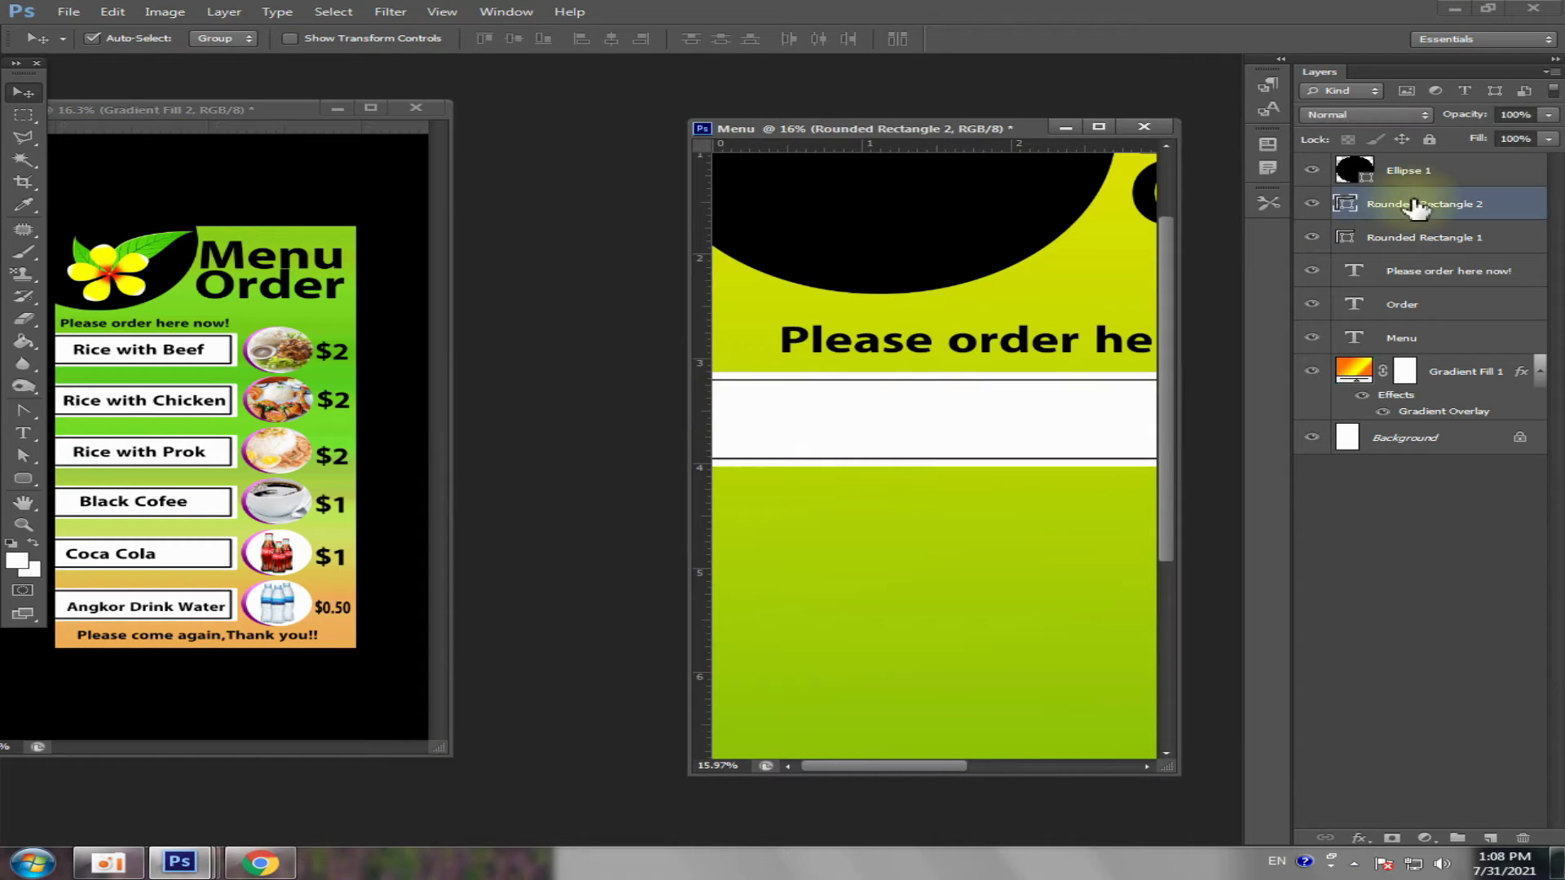
left_click(1360, 240, "shift")
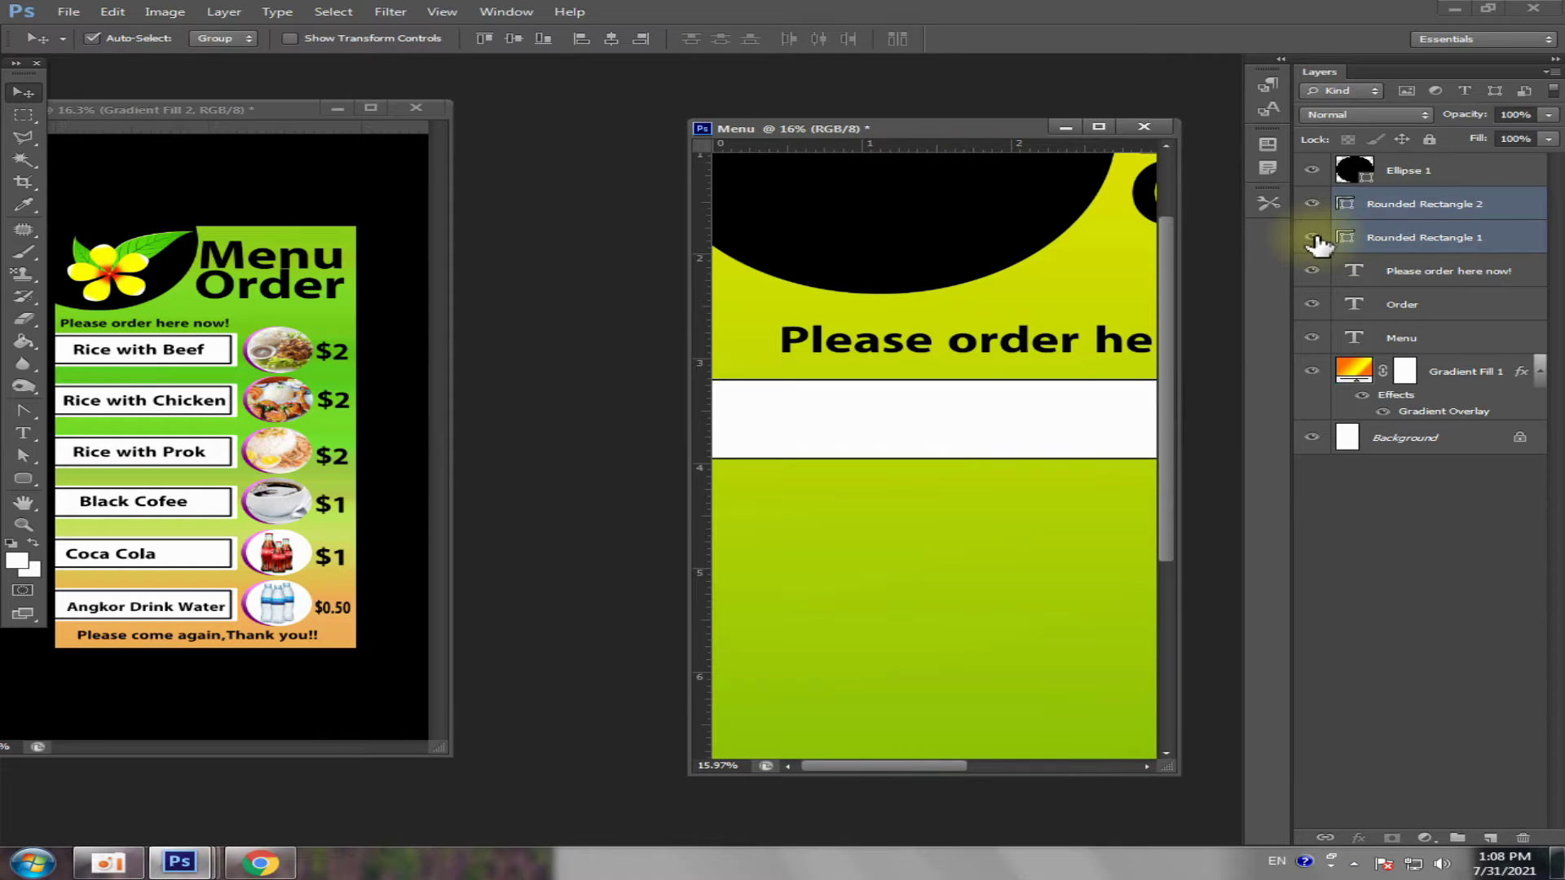
left_click(1431, 213)
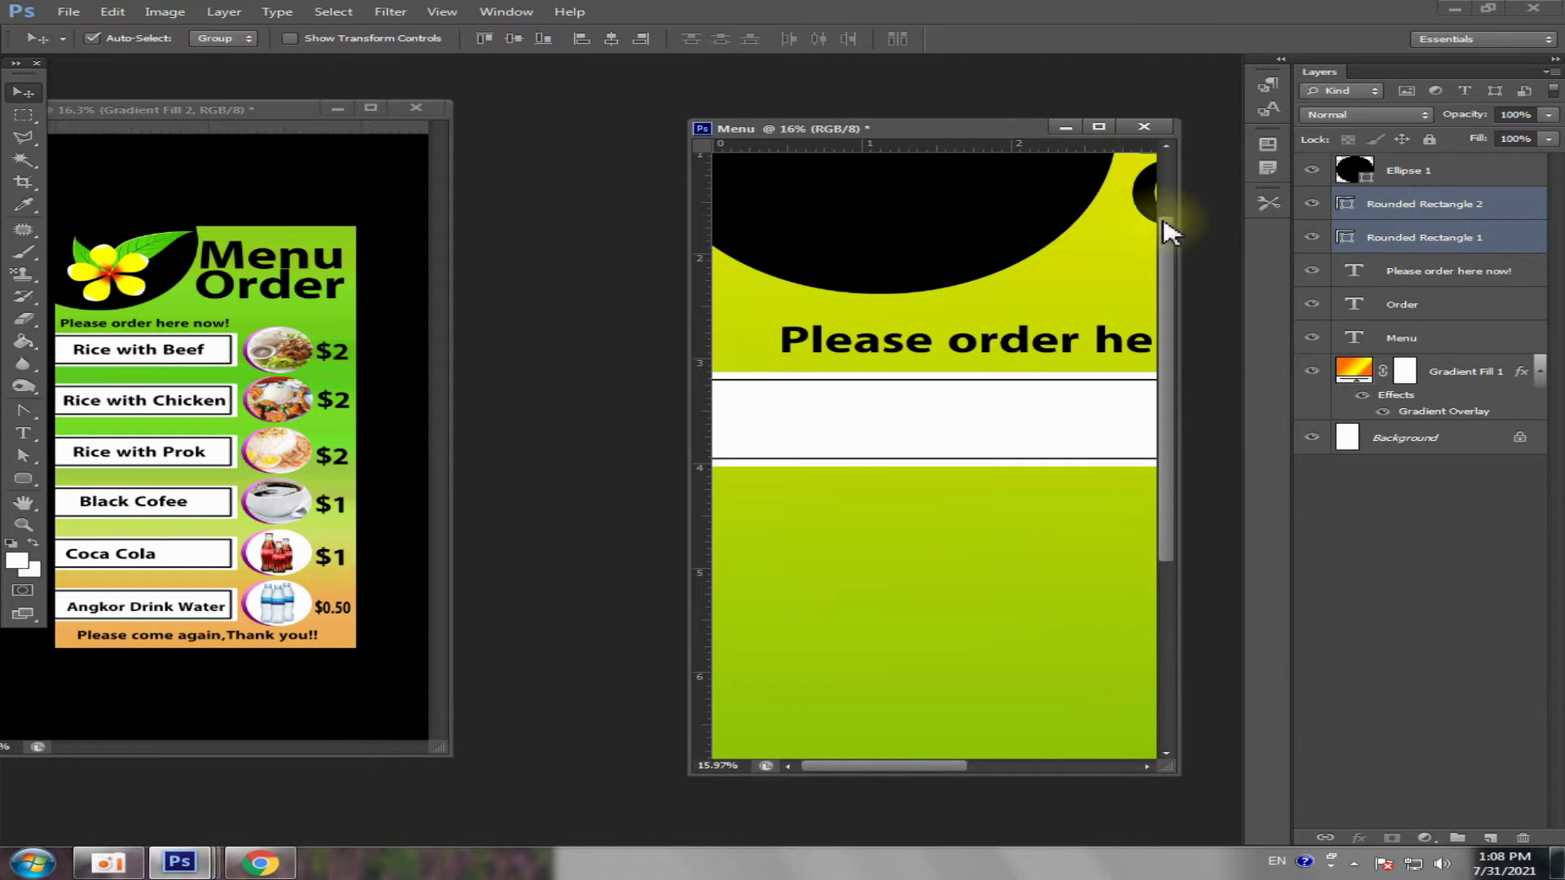
scroll(1019, 367, "down", 1)
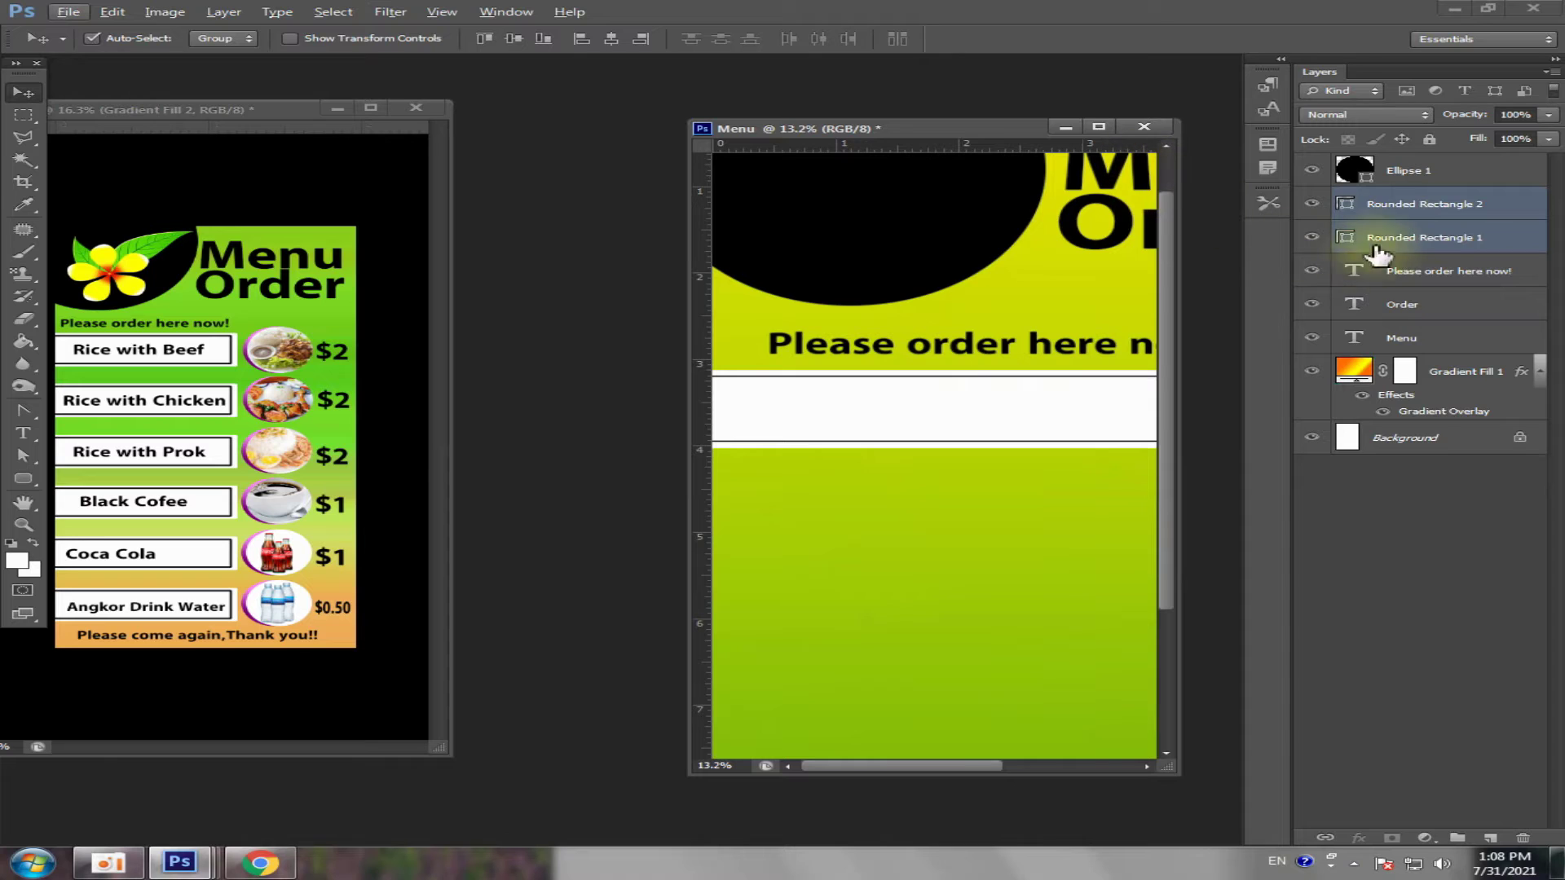
- Rasterize the Rounded Rectangle 2 layer from its layer context menu
right_click(1392, 218)
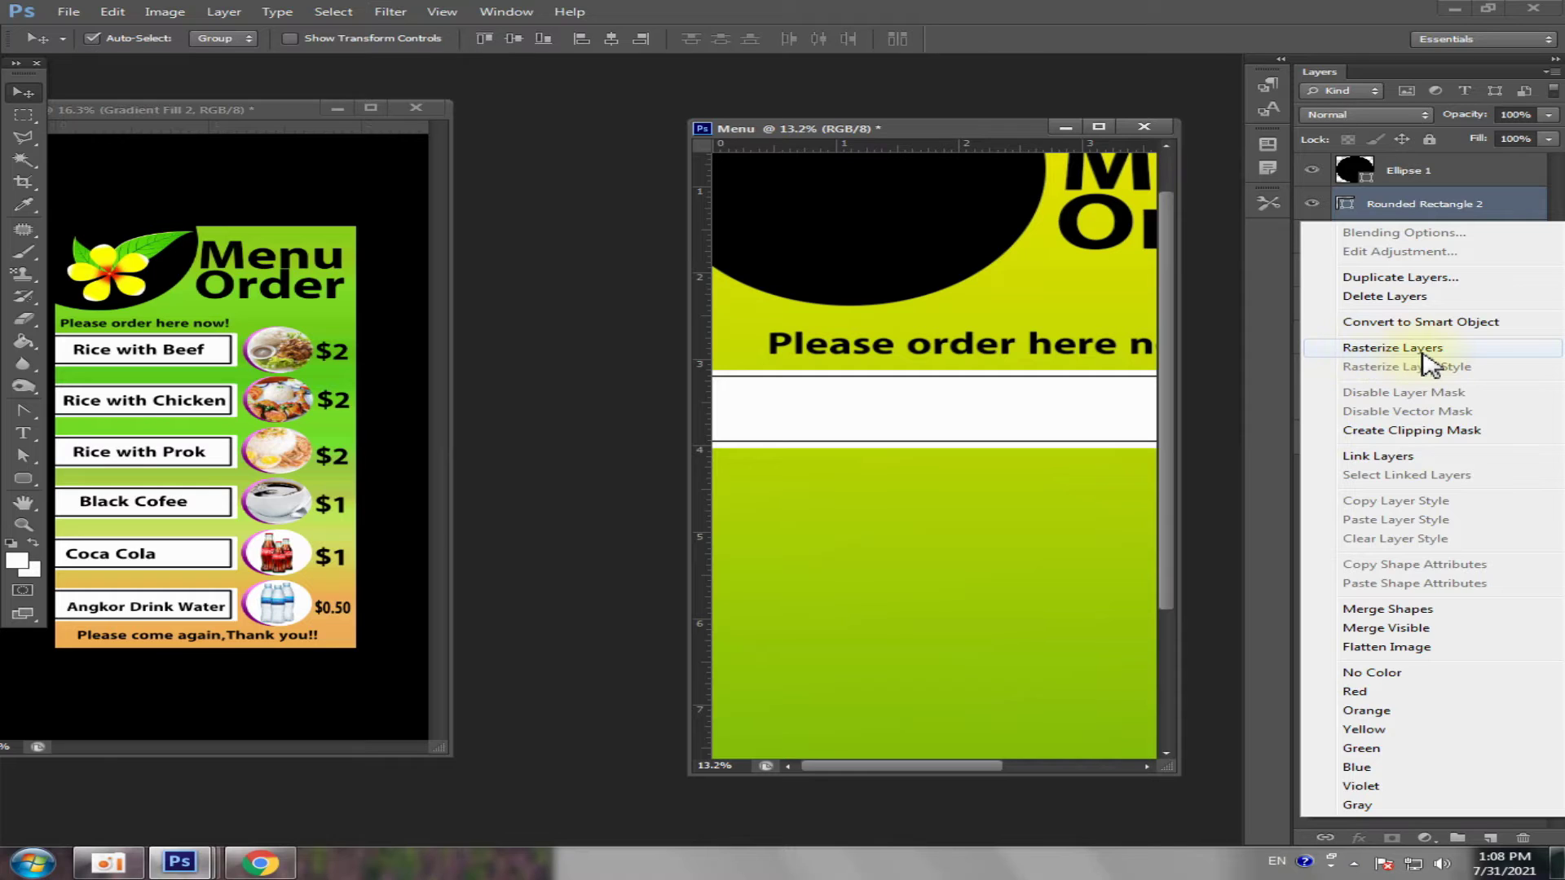
right_click(1434, 204)
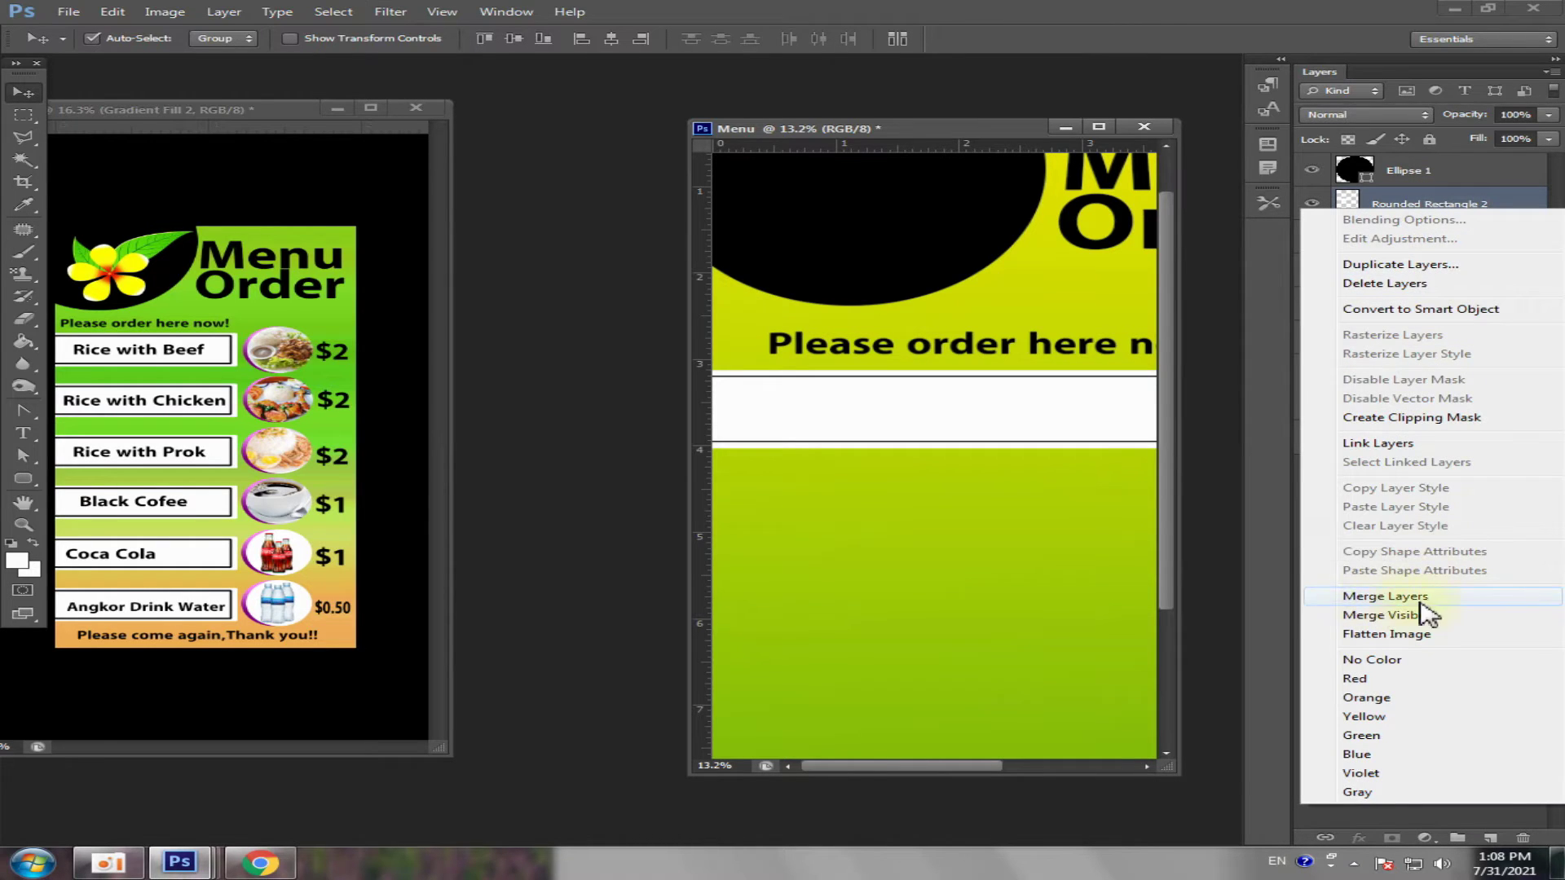
key("Escape")
- Maximize the working Menu document to fill the workspace
left_click(1098, 128)
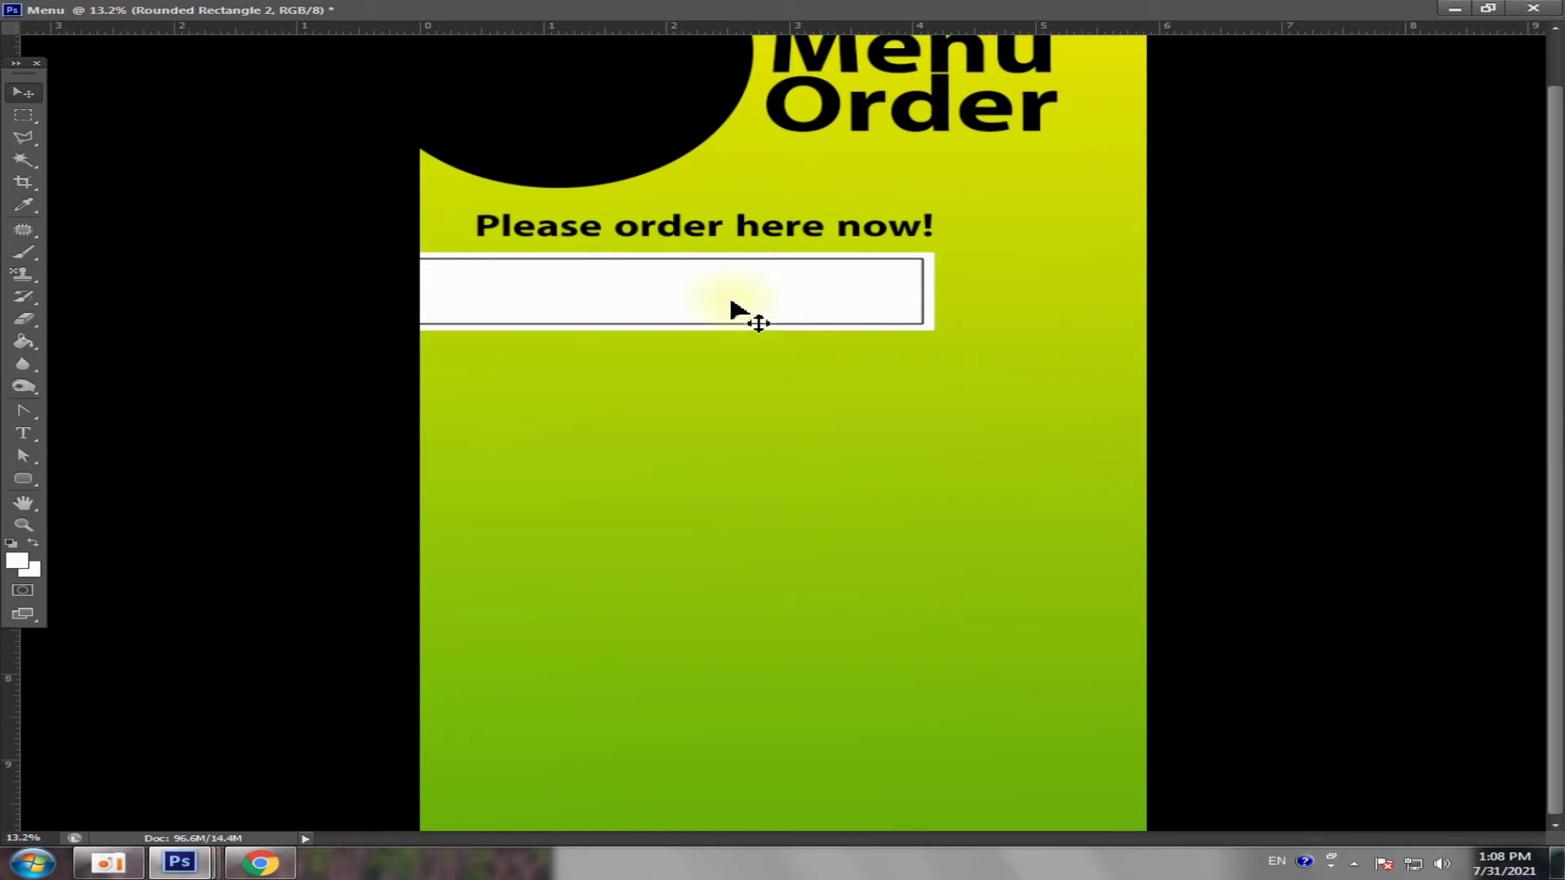
scroll(629, 304, "up", 2)
scroll(628, 304, "down", 2)
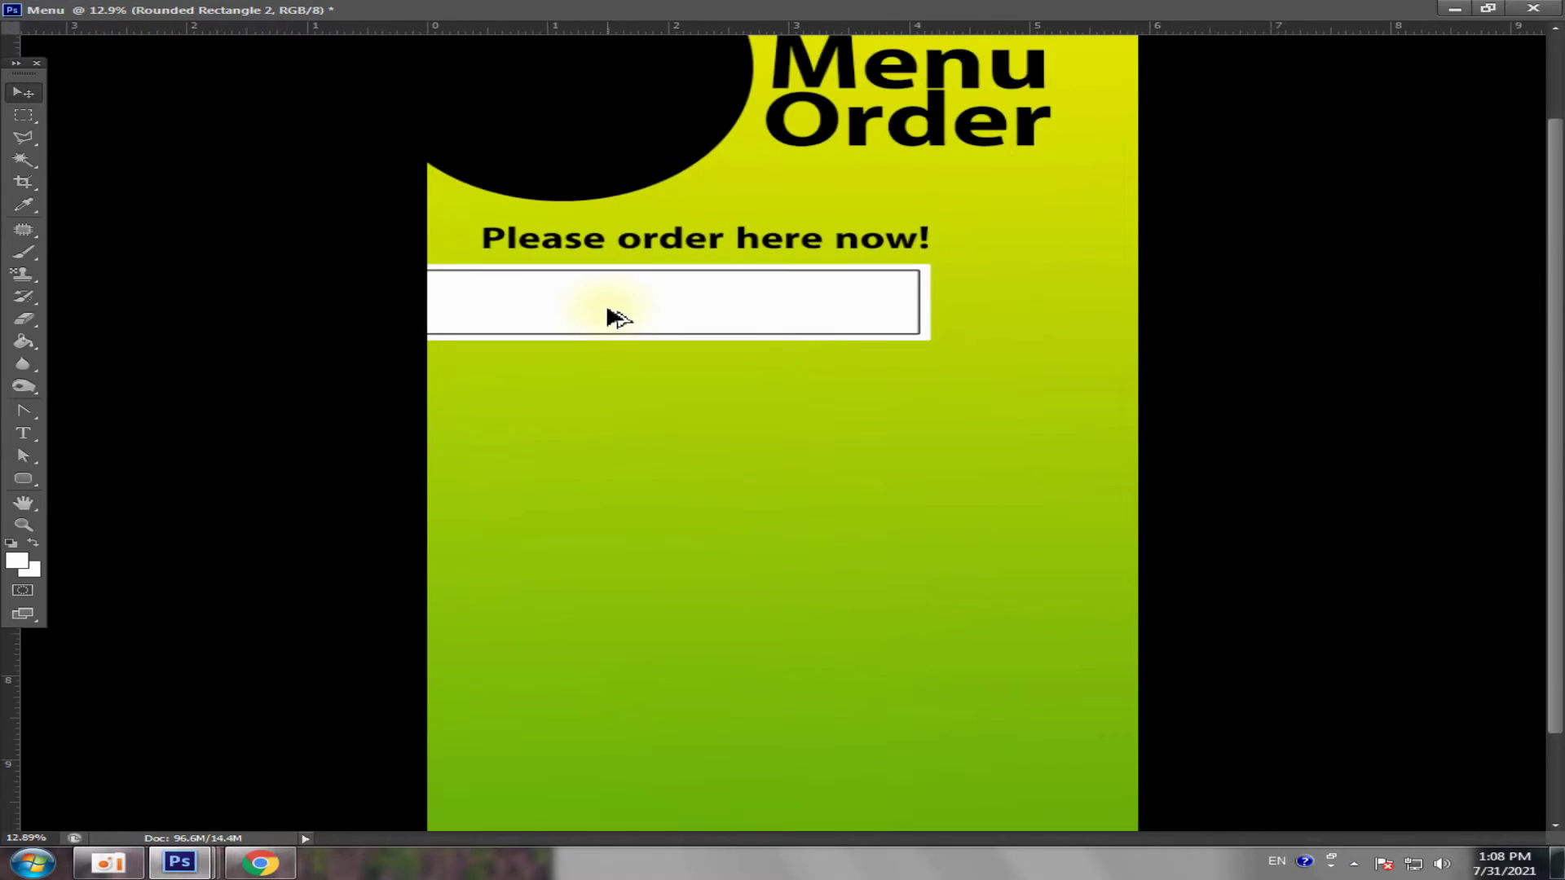
scroll(611, 316, "down", 2)
scroll(605, 371, "up", 1)
- Check the item boxes in the reference menu, then maximize the working Menu document
left_click(1488, 8)
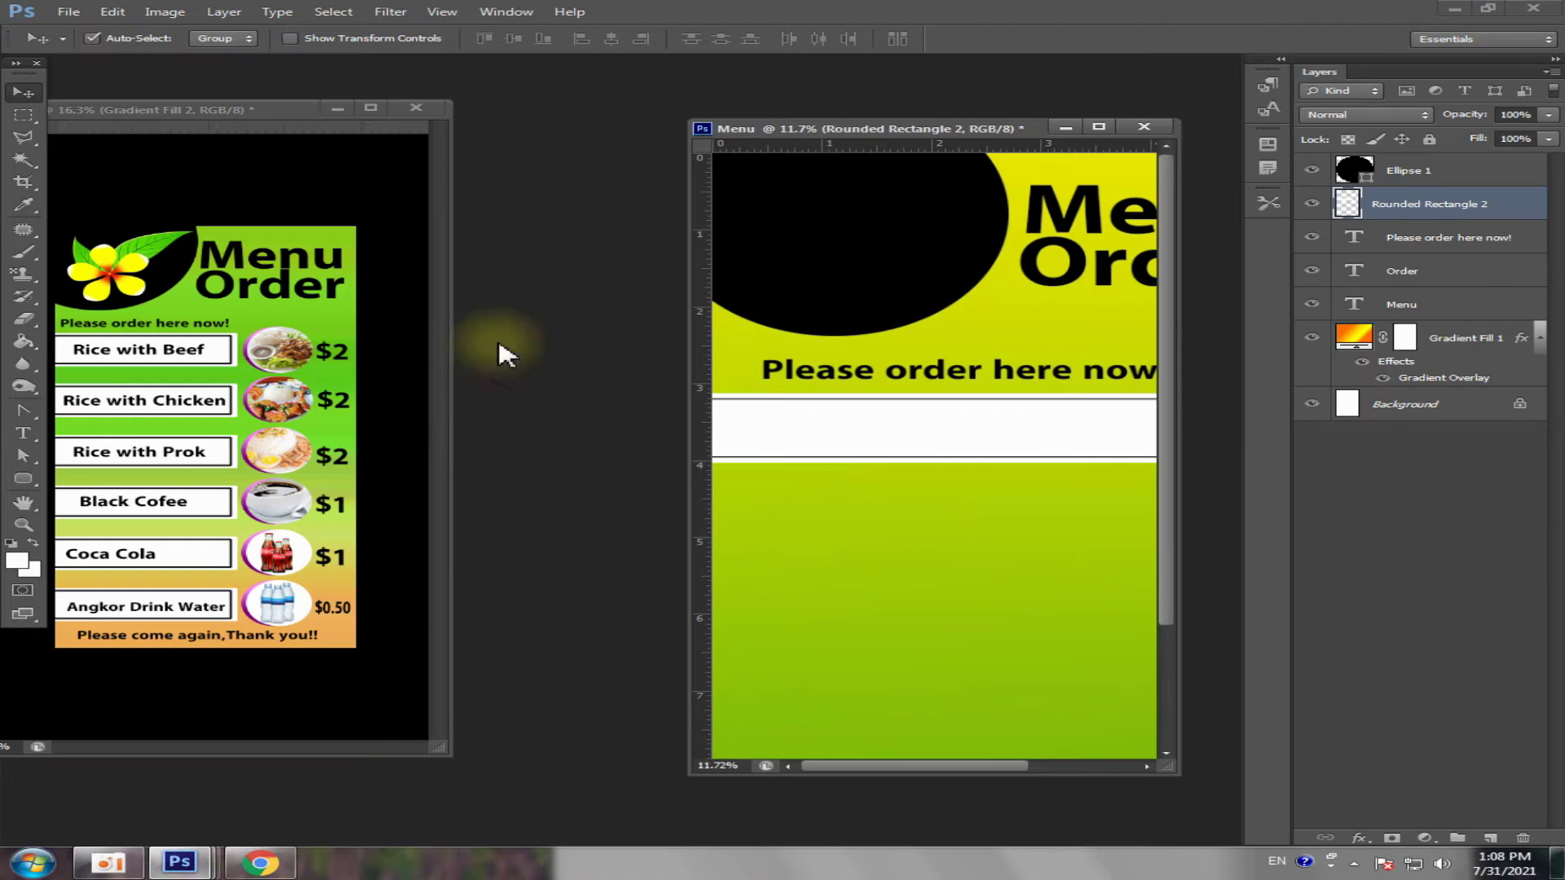
left_click(157, 371)
left_click(164, 404)
left_click(181, 500)
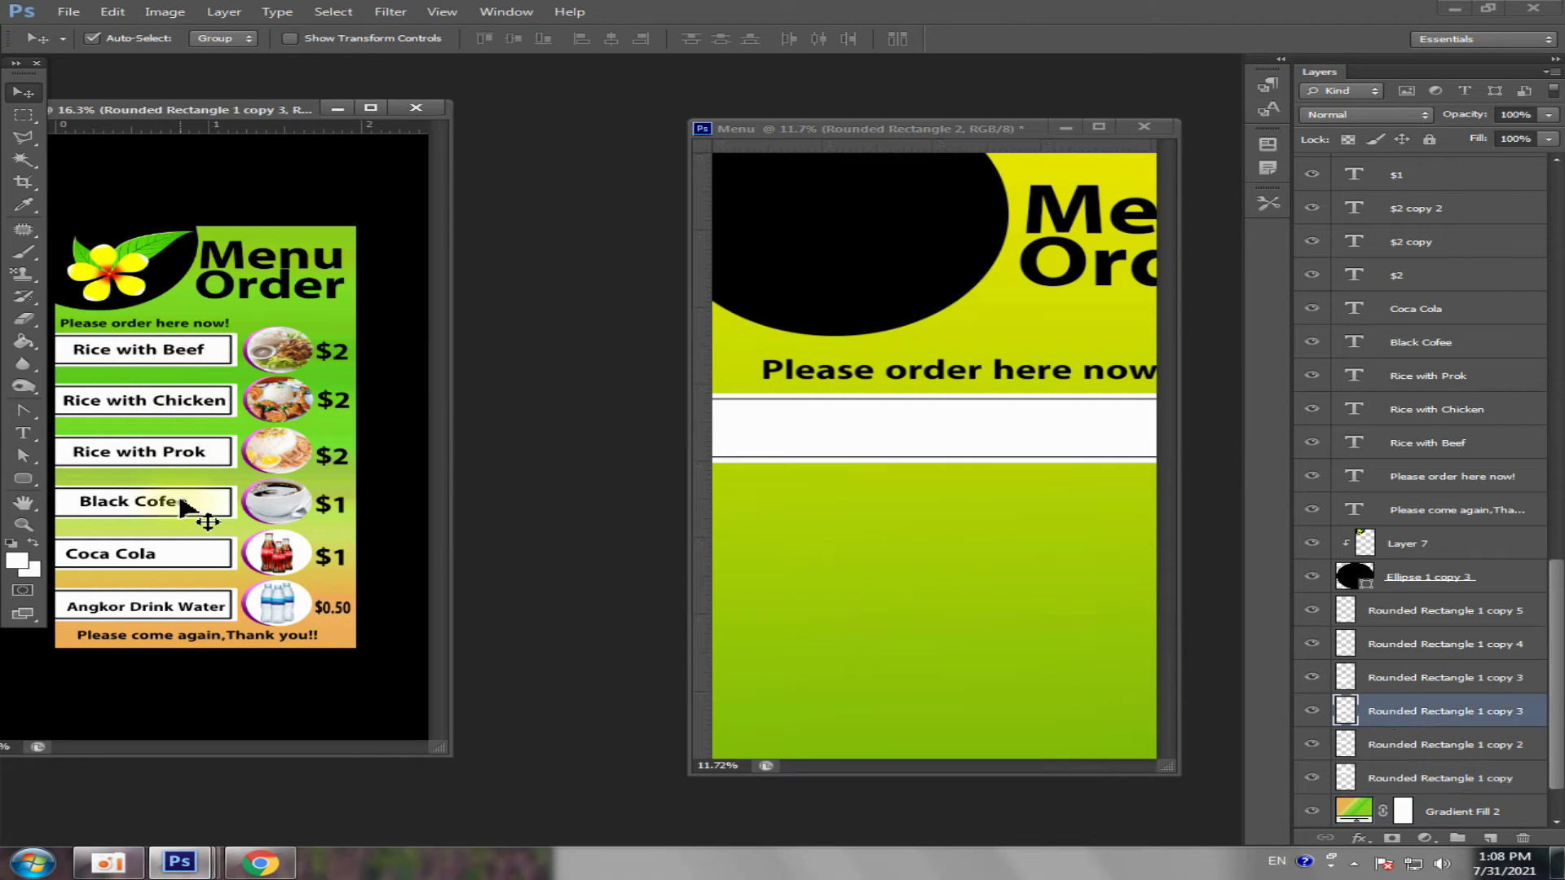
left_click(245, 554)
left_click(204, 607)
left_click(1099, 127)
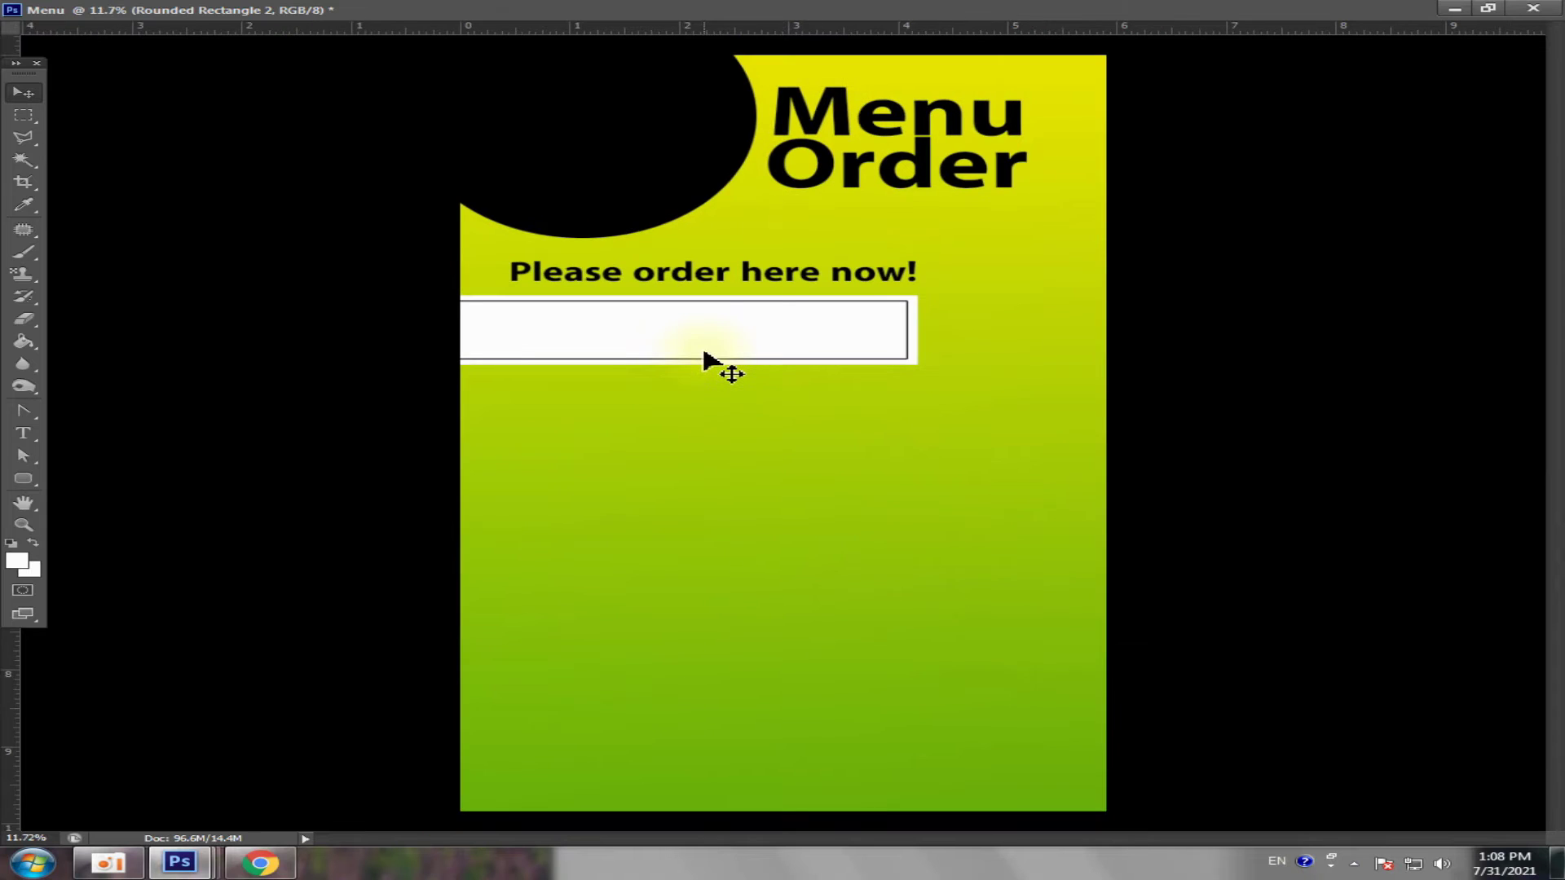
- Try copying the white box down the poster, then undo the copies and restore the box
left_click_drag(706, 359, 703, 538)
left_click_drag(703, 538, 698, 725, "alt")
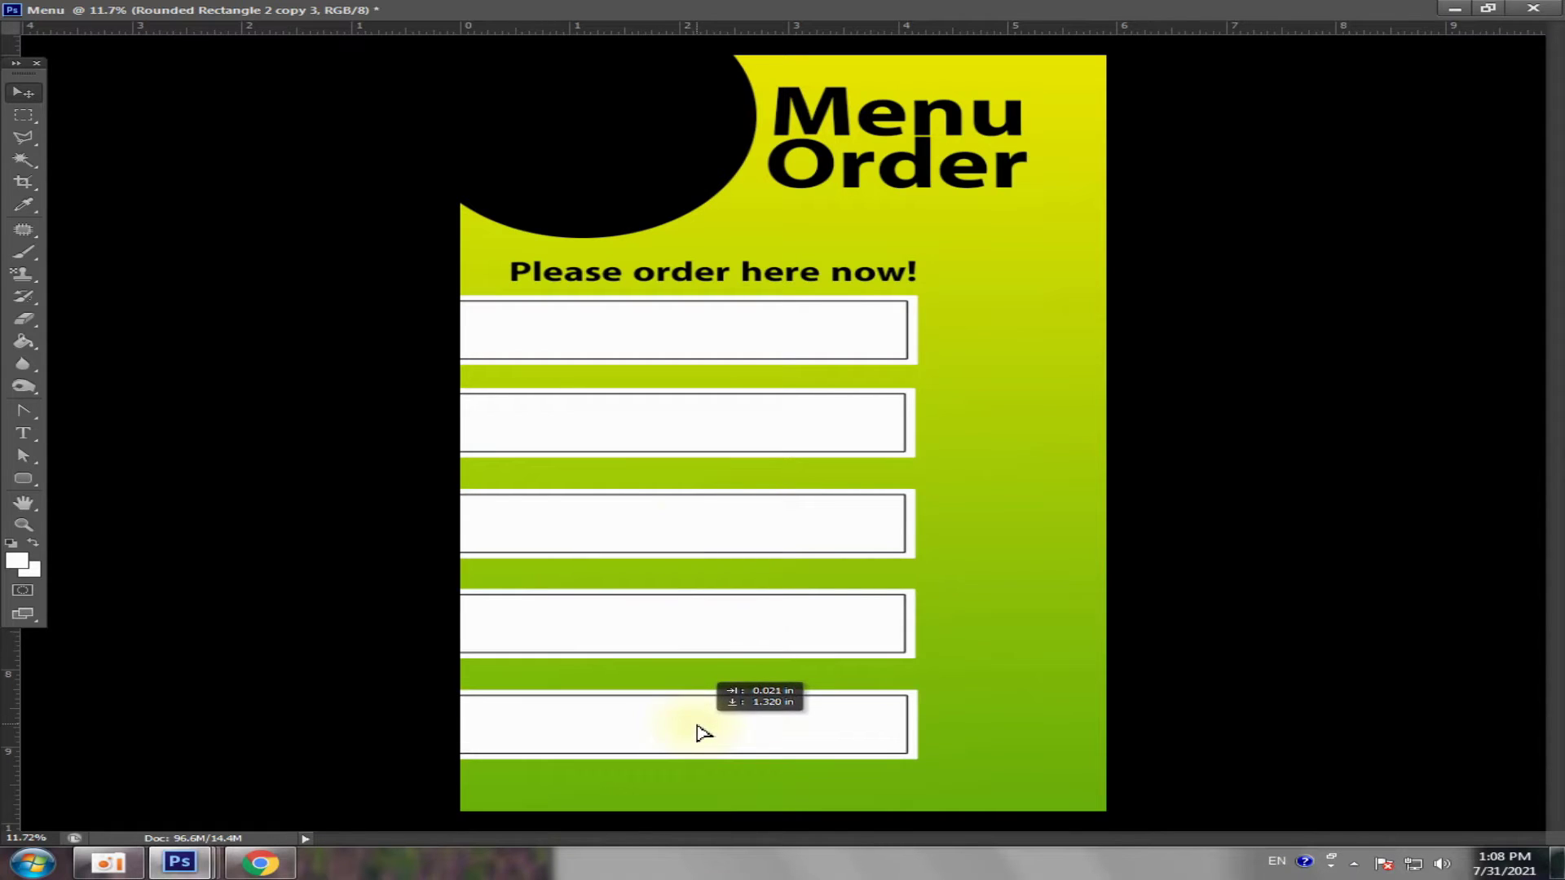
key("ctrl+z")
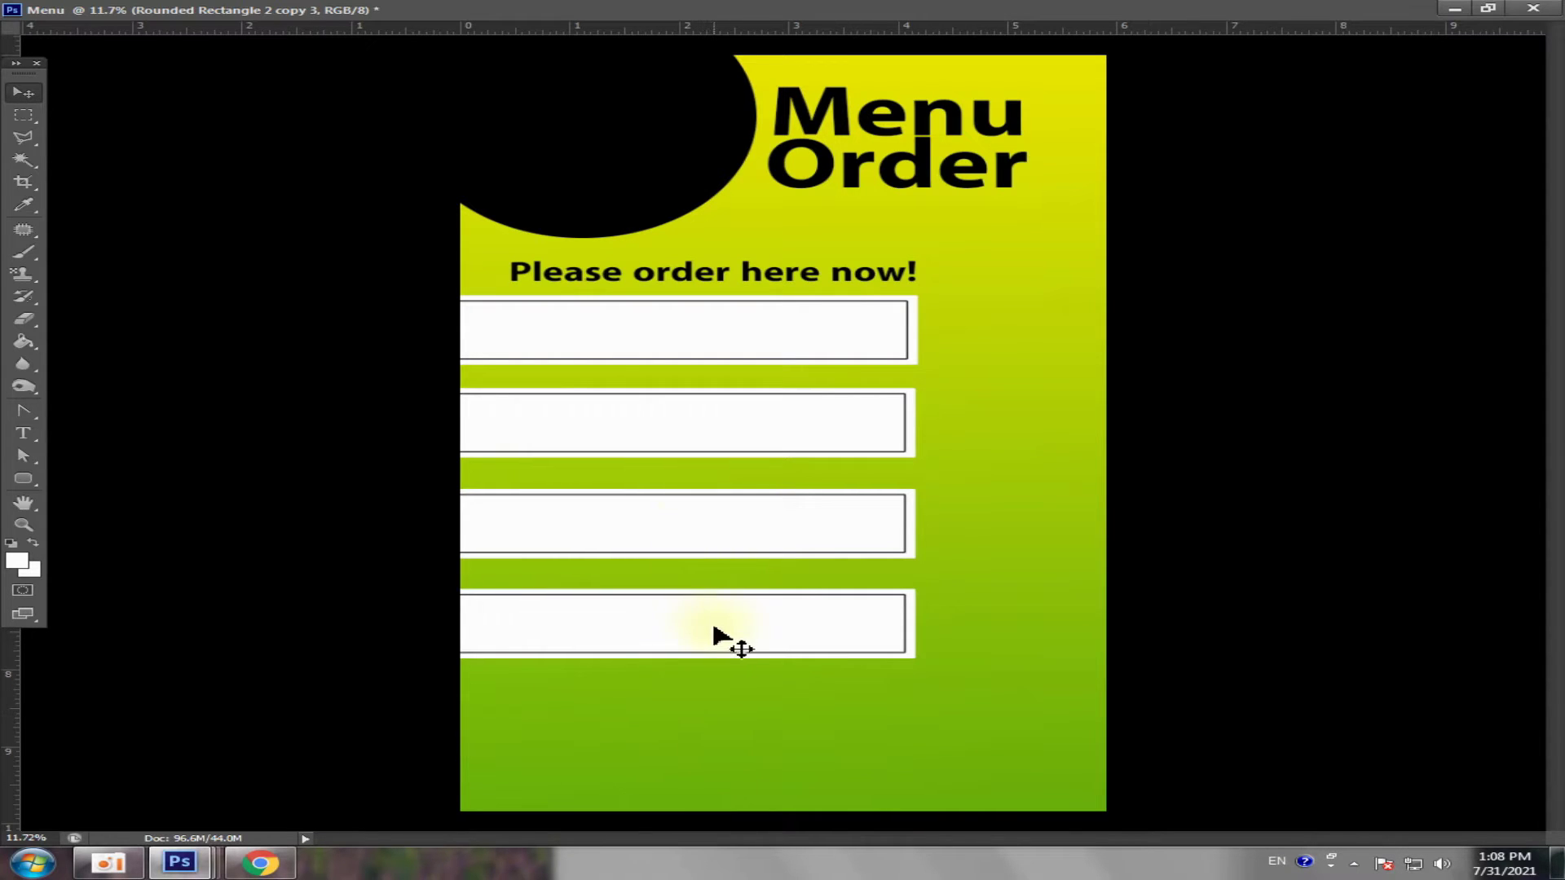
key("ctrl+alt+z")
key("ctrl+alt+z")
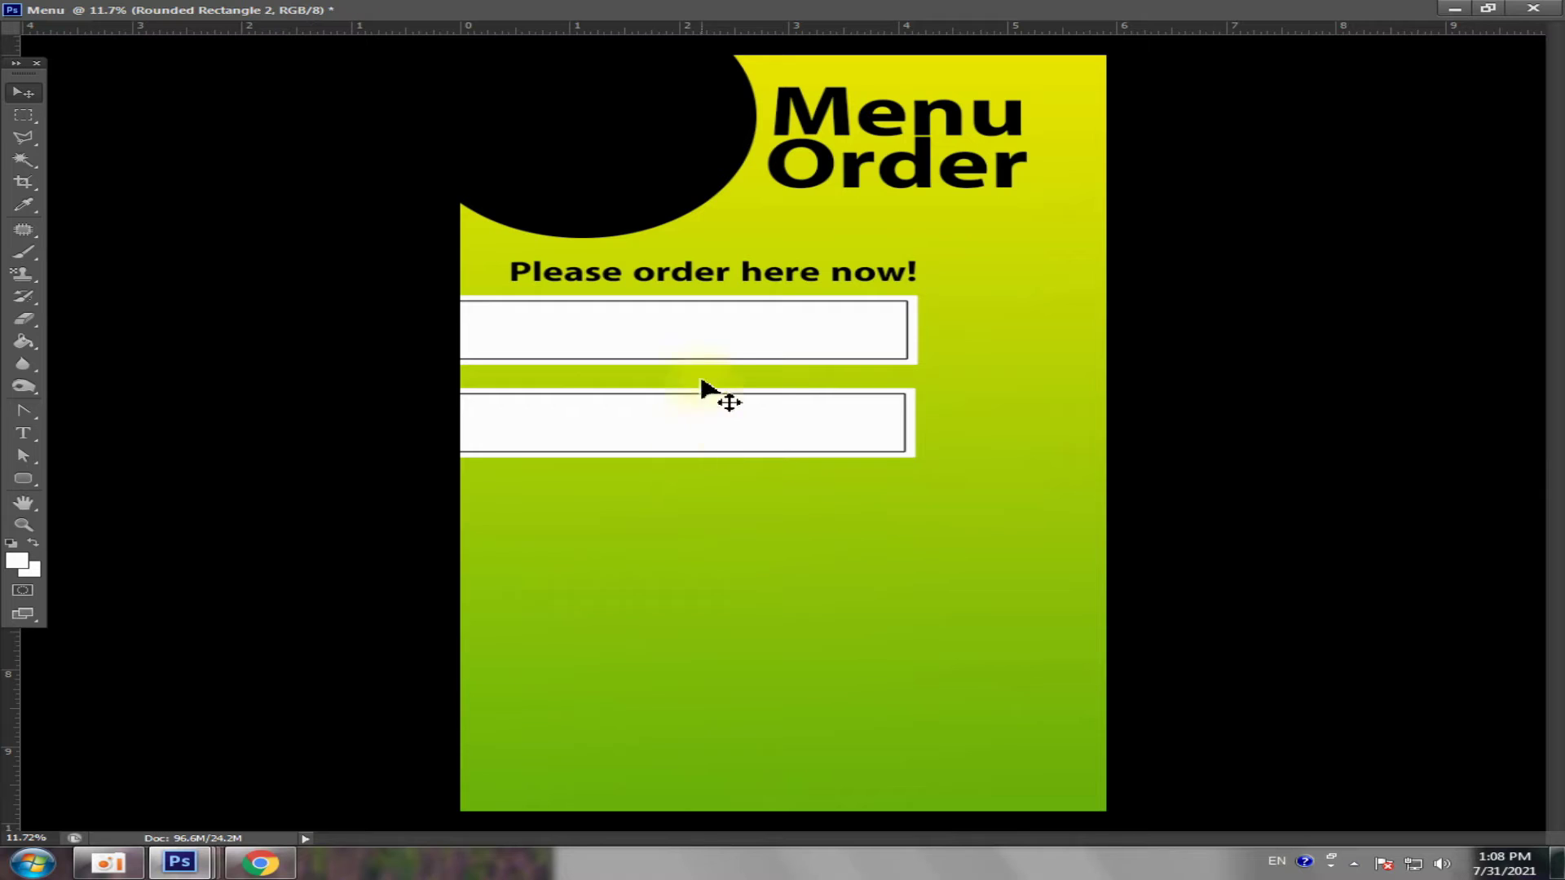
key("ctrl+alt+z")
key("ctrl+alt+z")
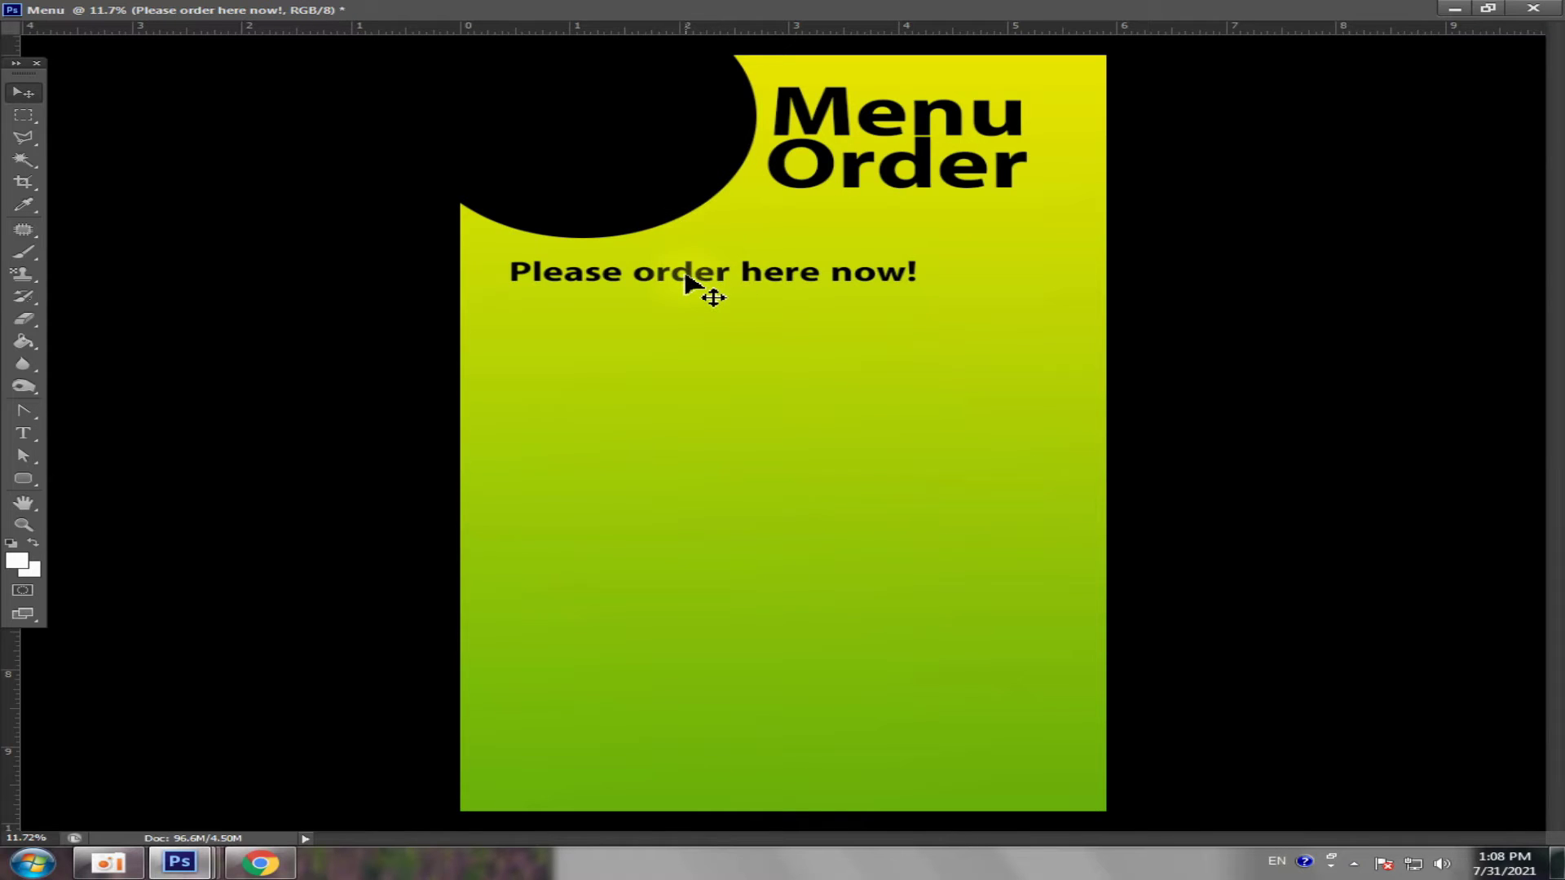
key("Up")
key("Up")
key("Up")
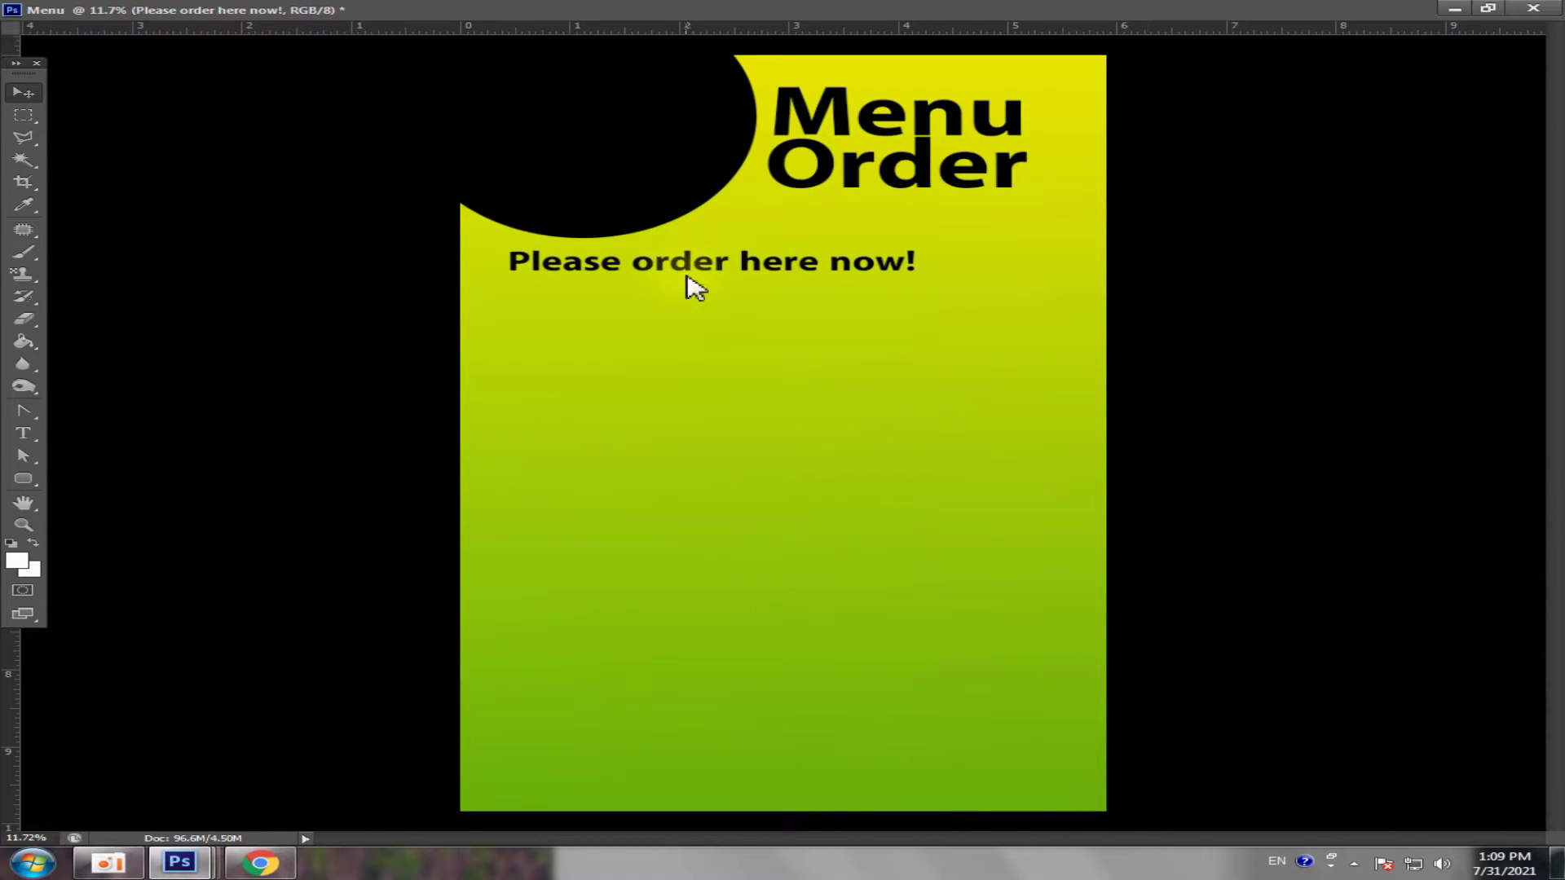
key("Left")
key("Left")
key("Left")
key("ctrl+z")
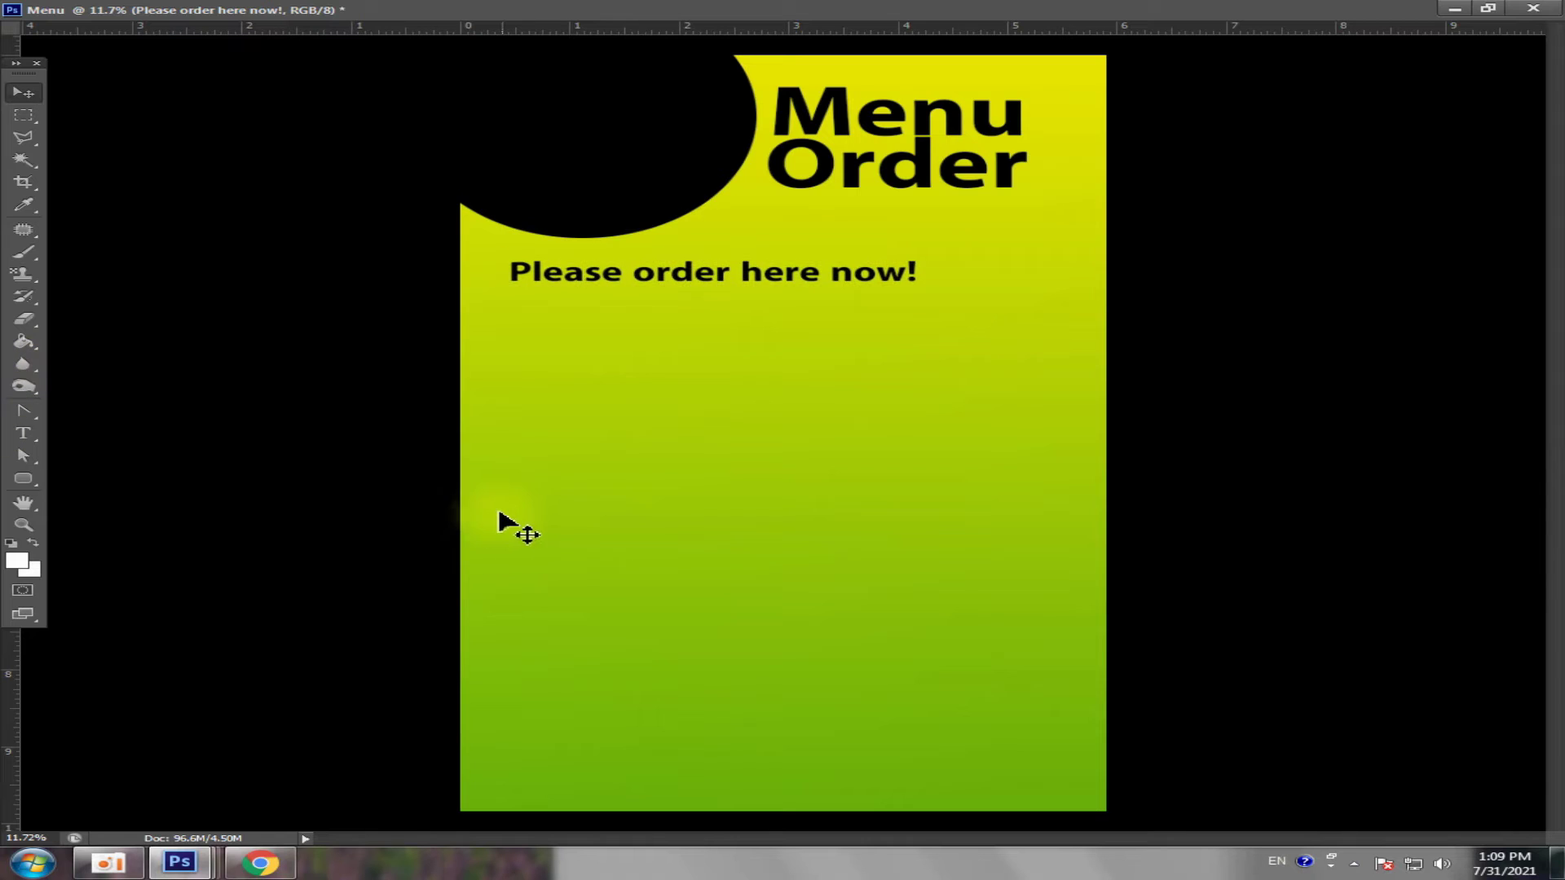
key("ctrl+z")
key("ctrl+z")
key("ctrl+z")
key("ctrl+z")
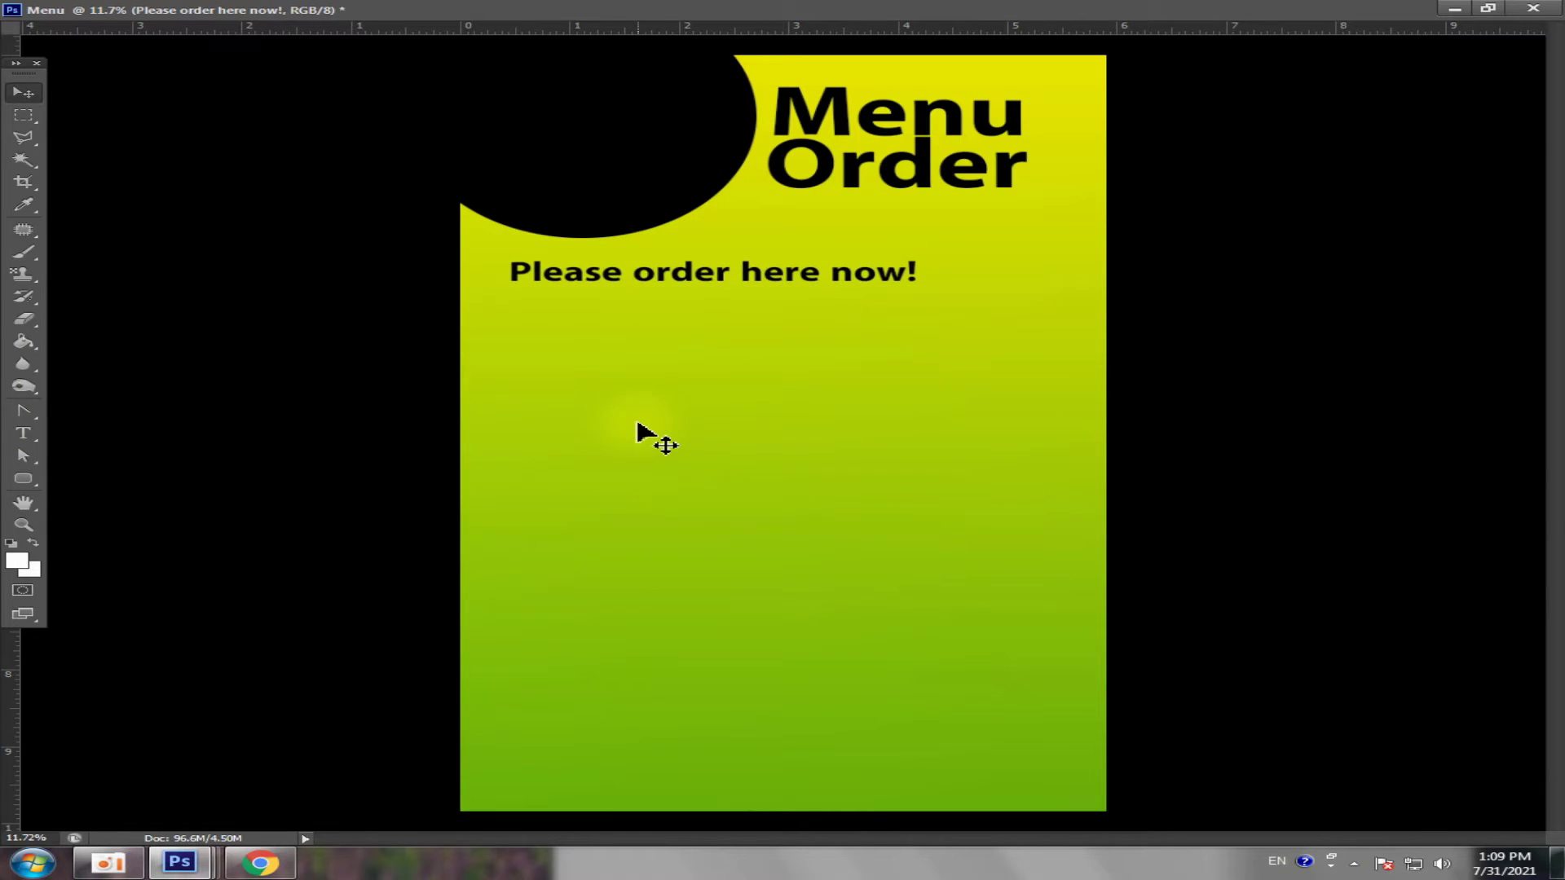
key("ctrl+shift+z")
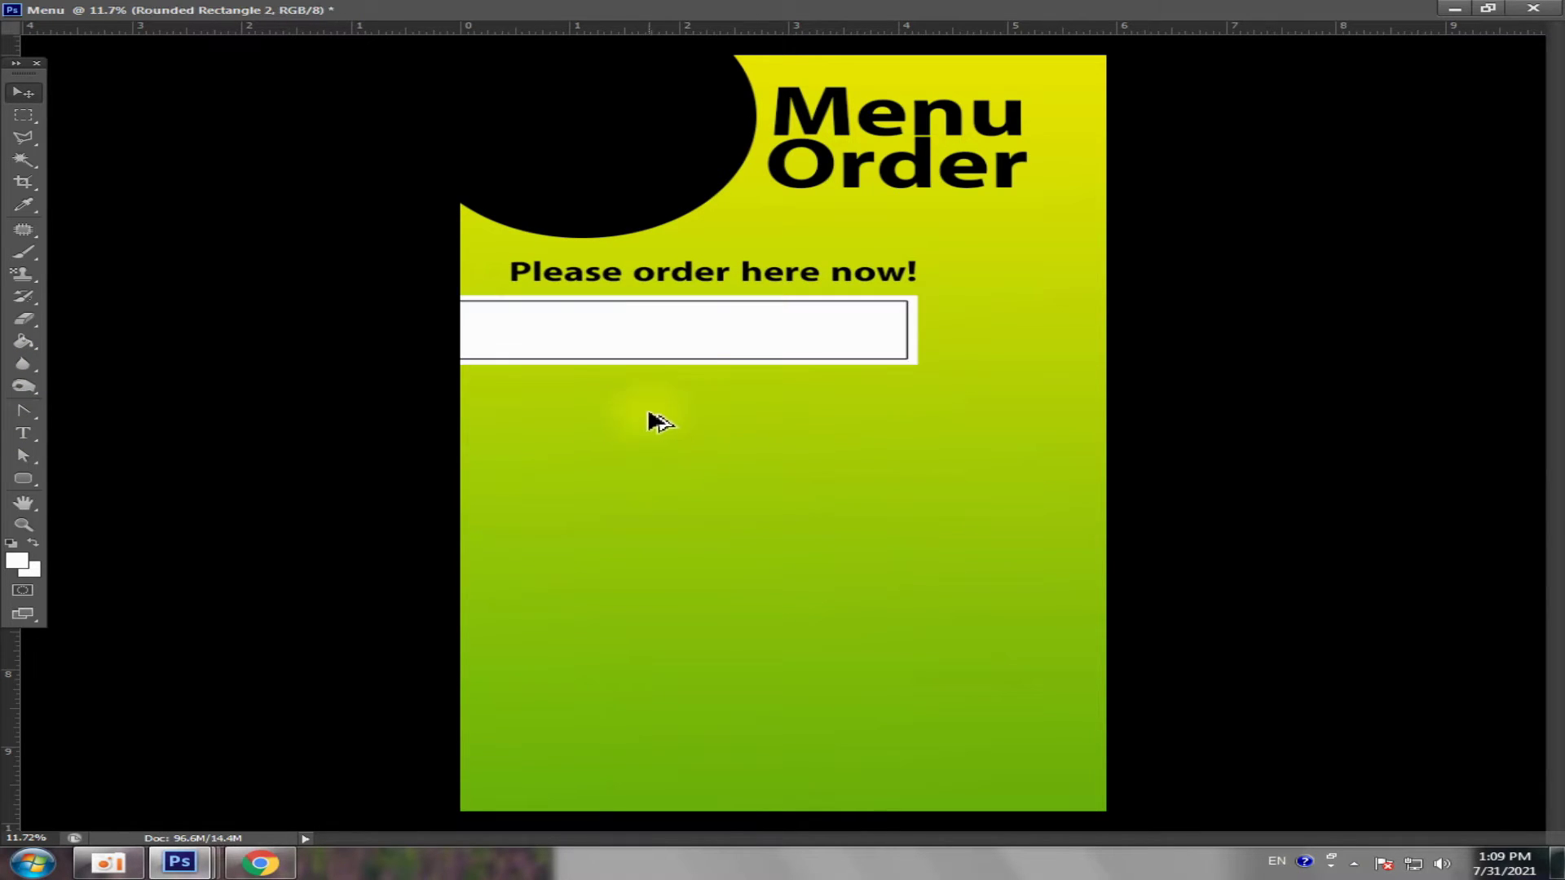
- Make the white box shorter and narrower, and shift the order heading left to match
key("ctrl+t")
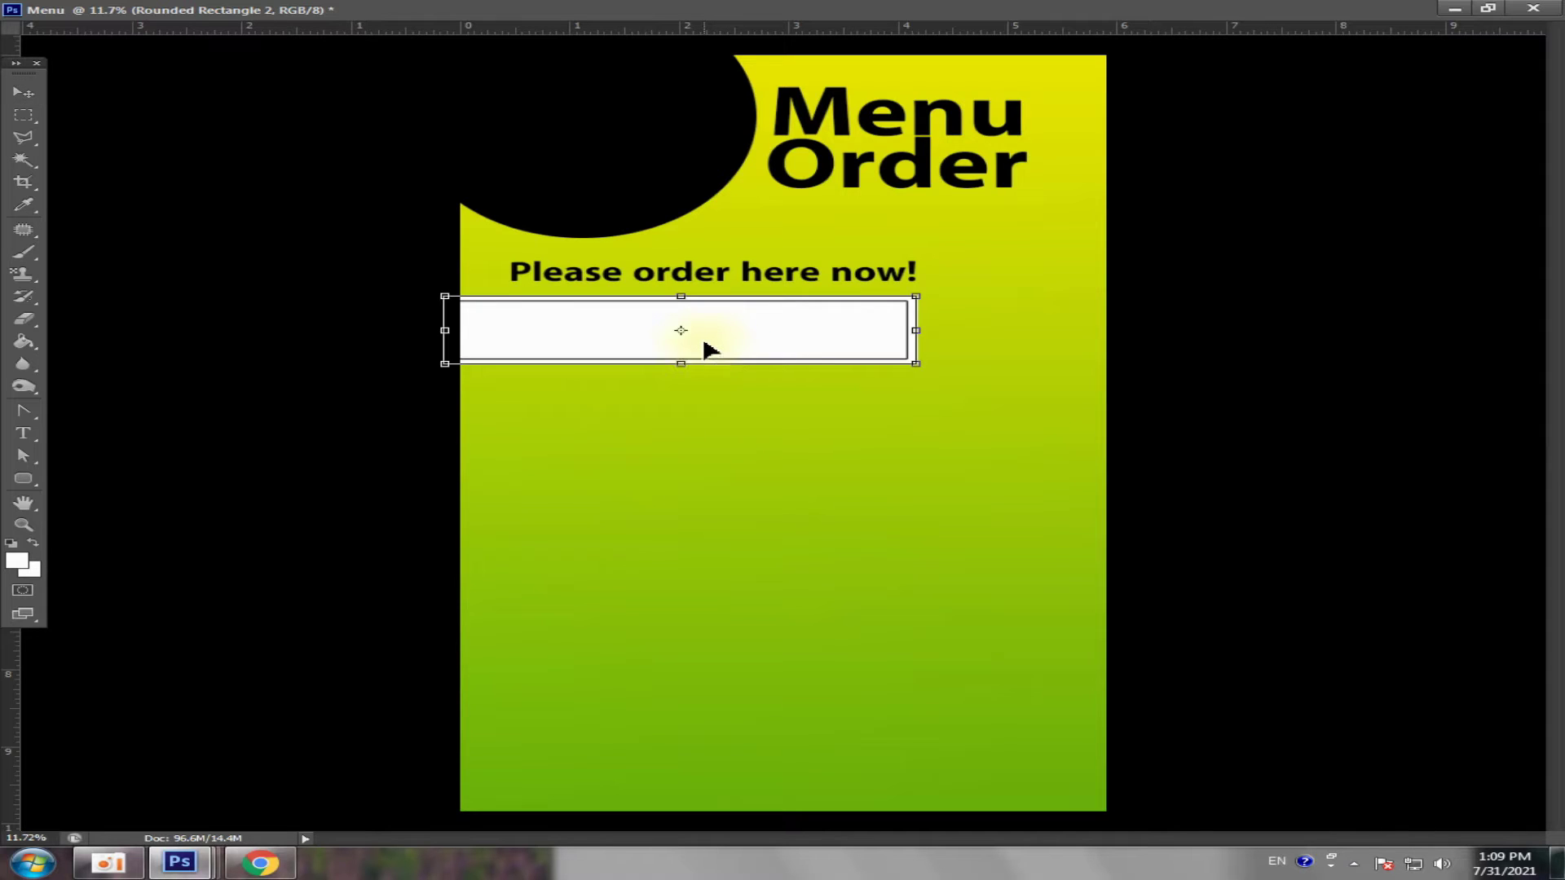
left_click_drag(684, 365, 686, 353)
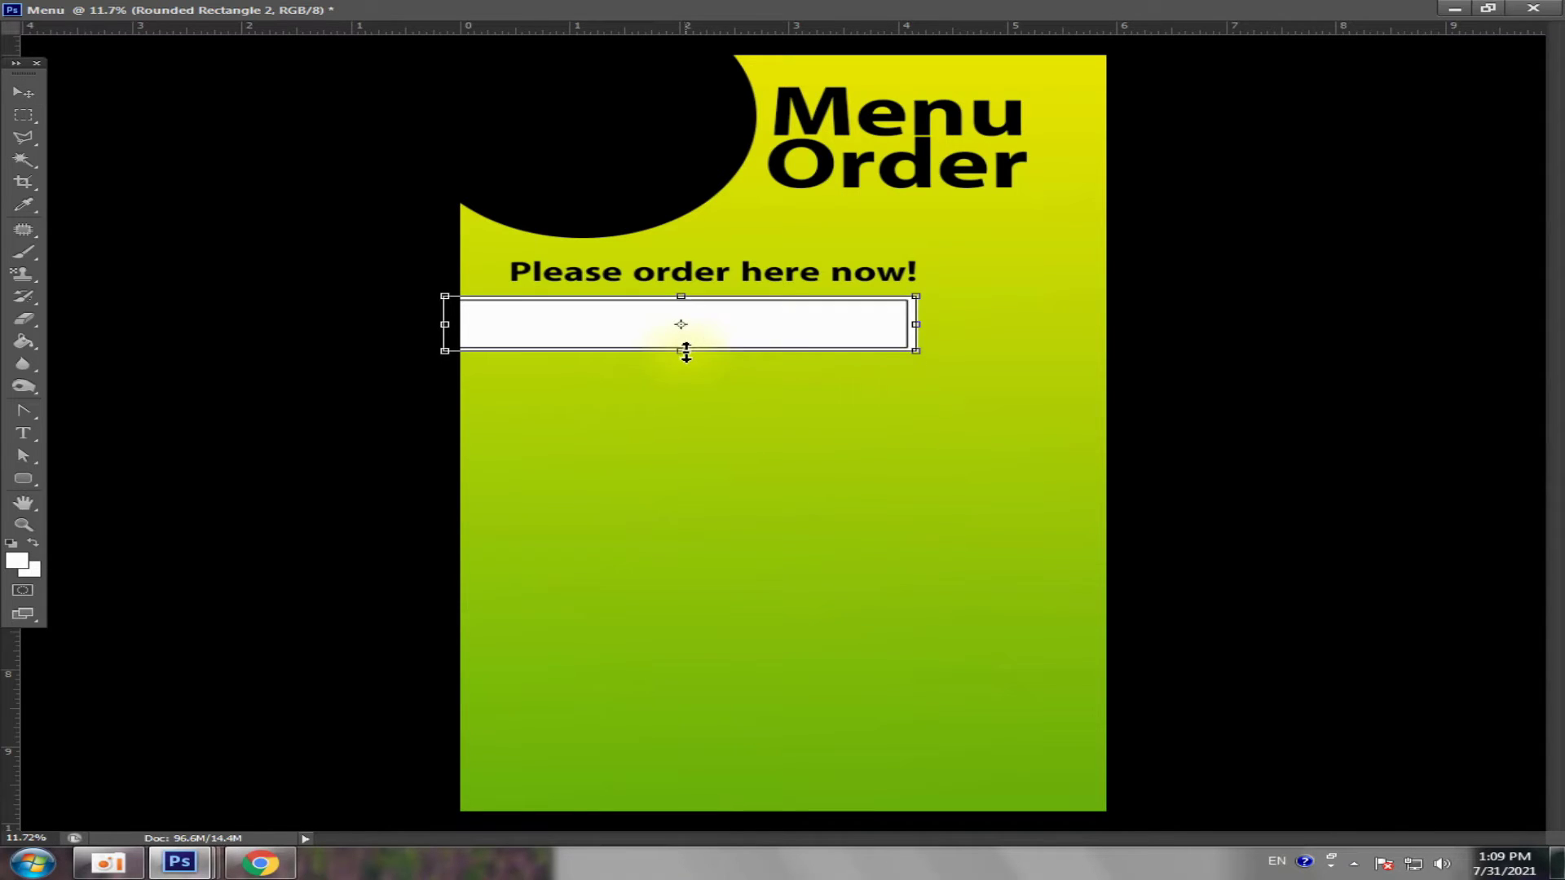
left_click_drag(921, 325, 866, 324)
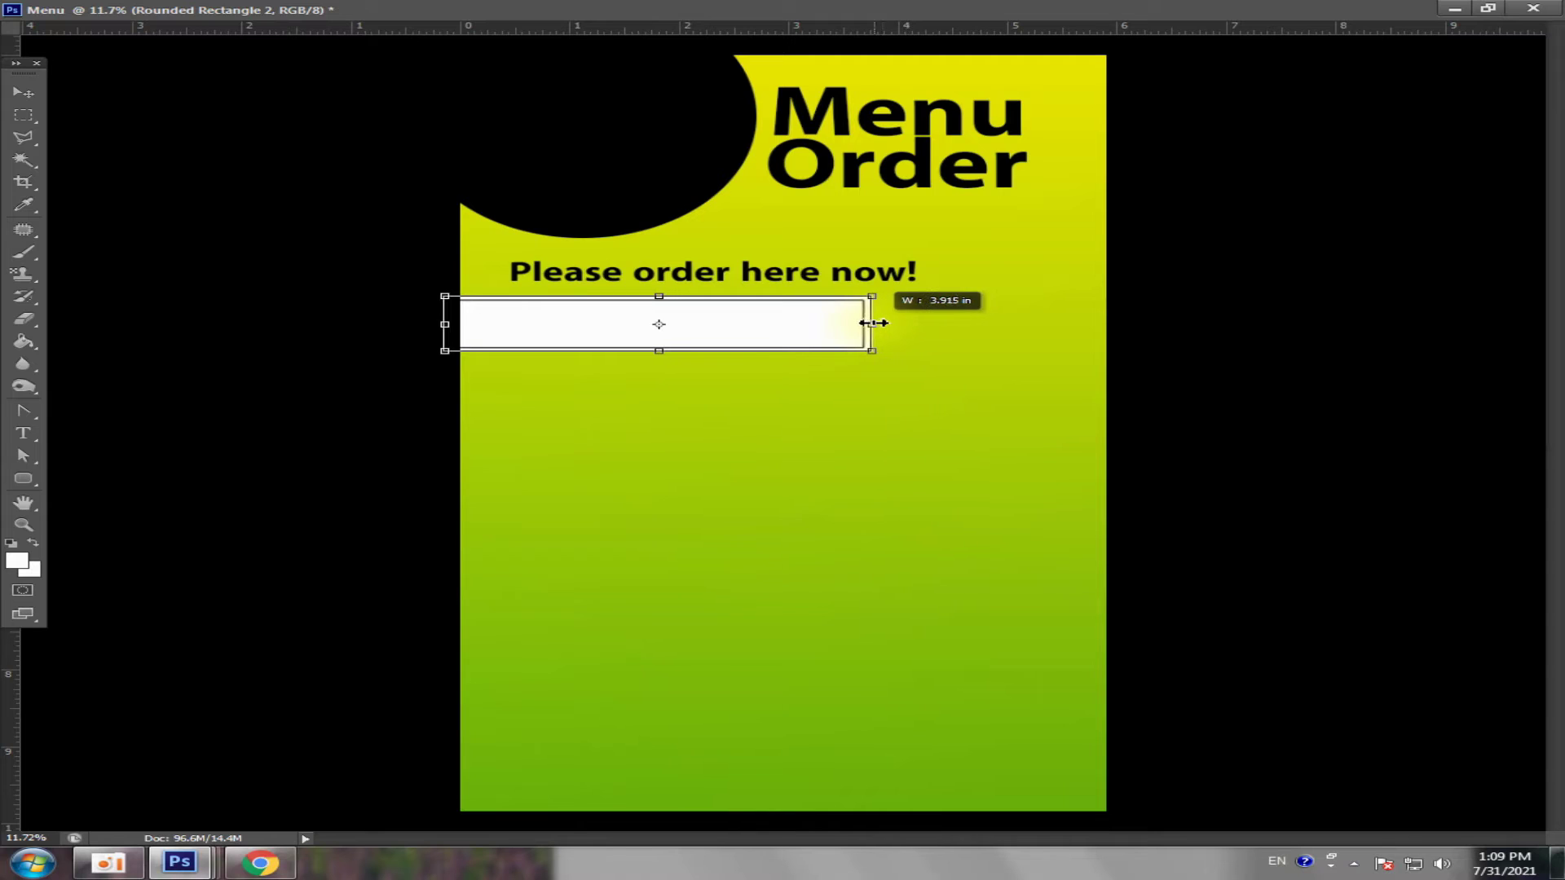
key("Return")
key("v")
left_click_drag(752, 281, 716, 282)
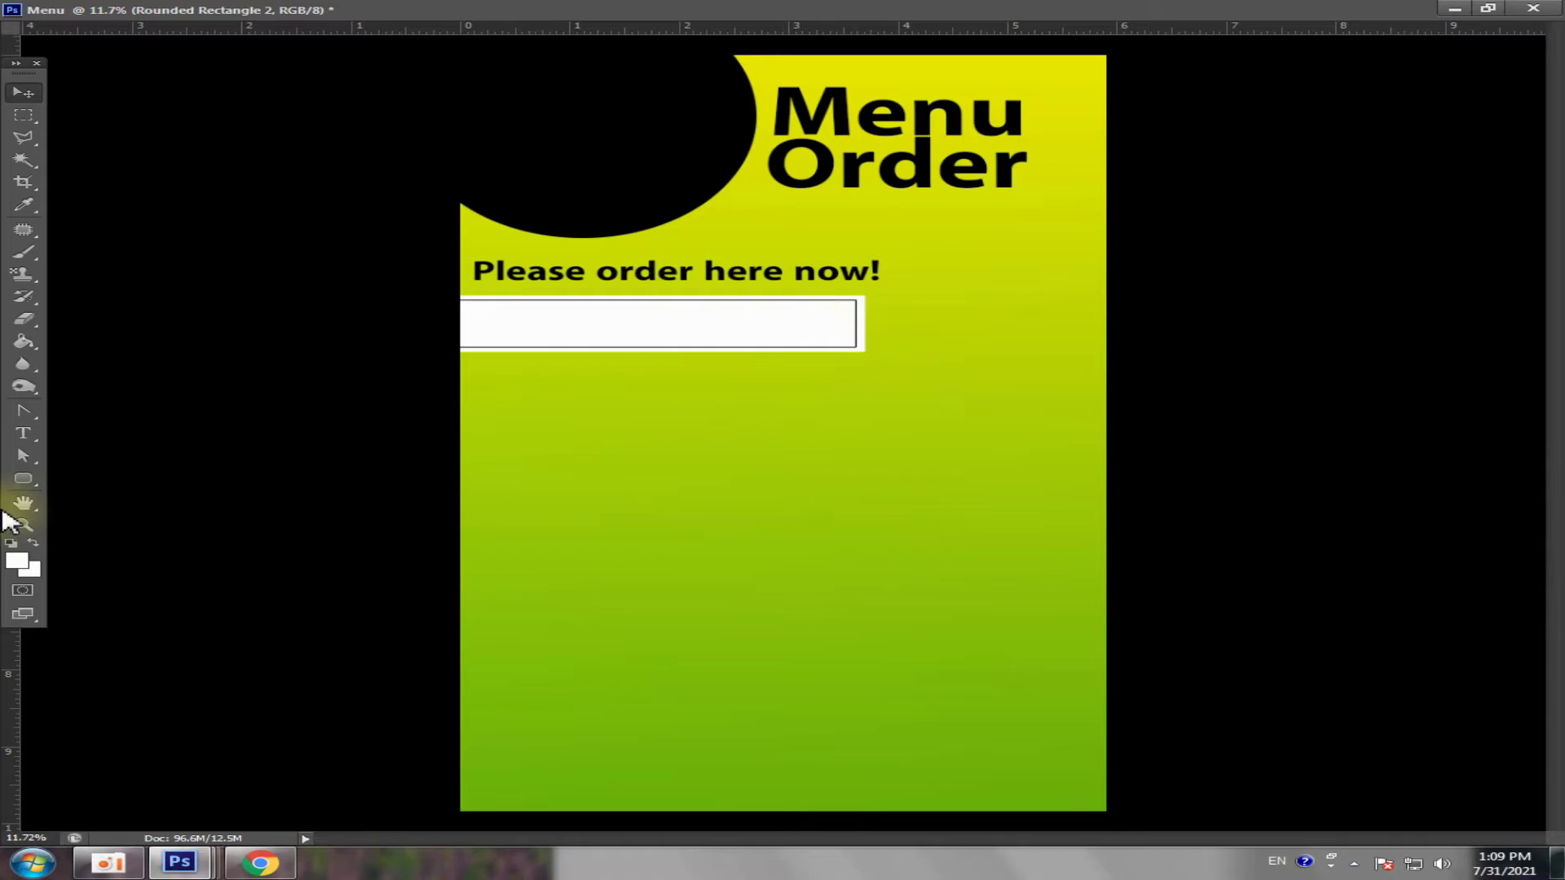
- Draw a small brown rectangle spacer tucked under the first white box
left_click(25, 480)
left_click(86, 476)
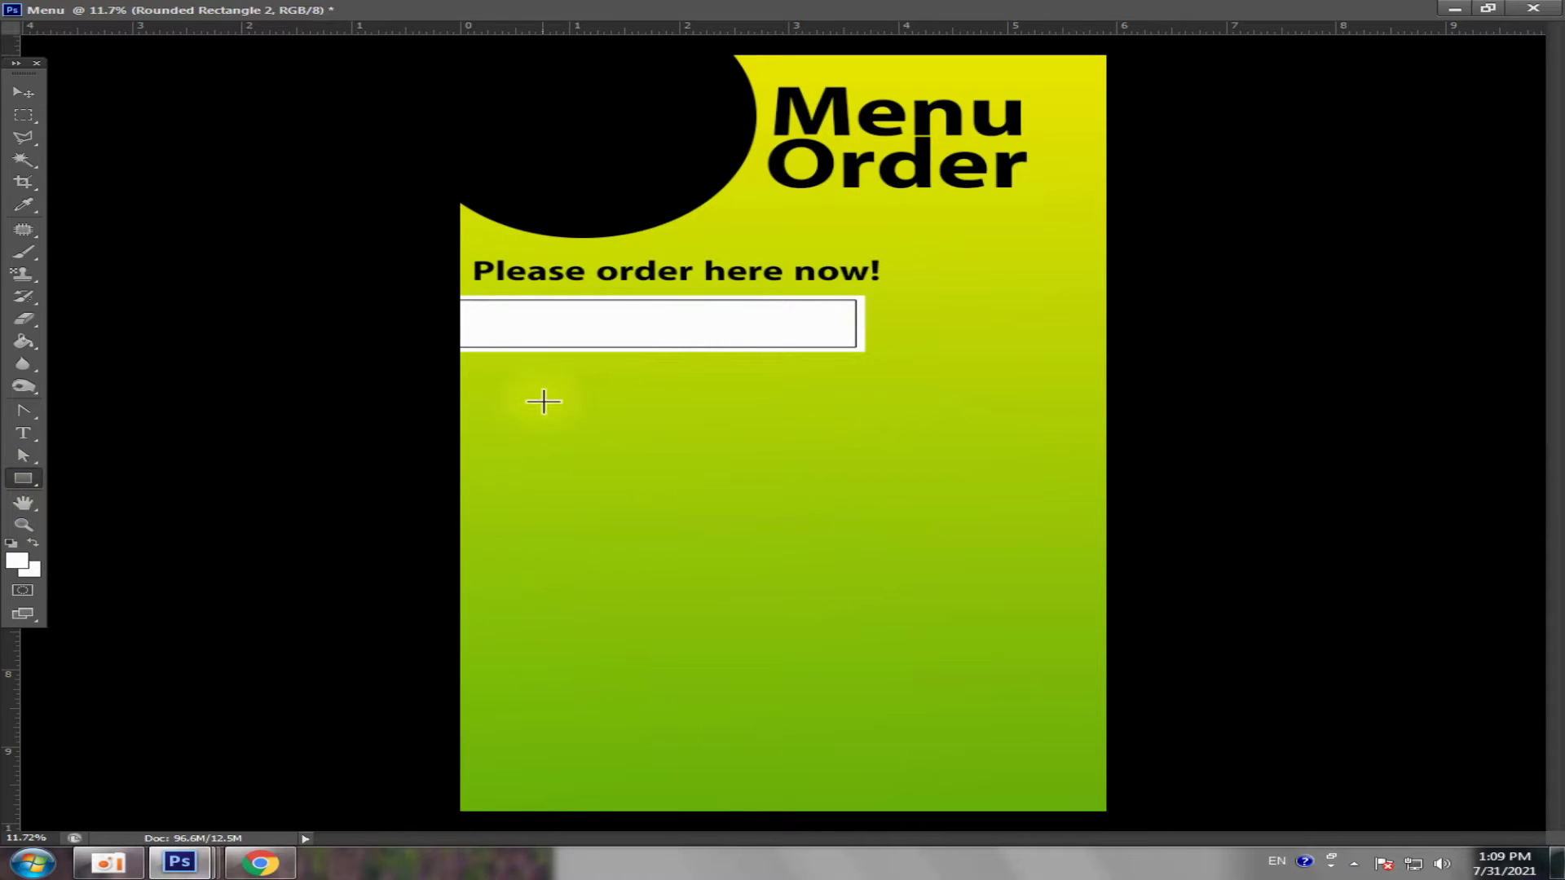
left_click_drag(561, 361, 594, 398)
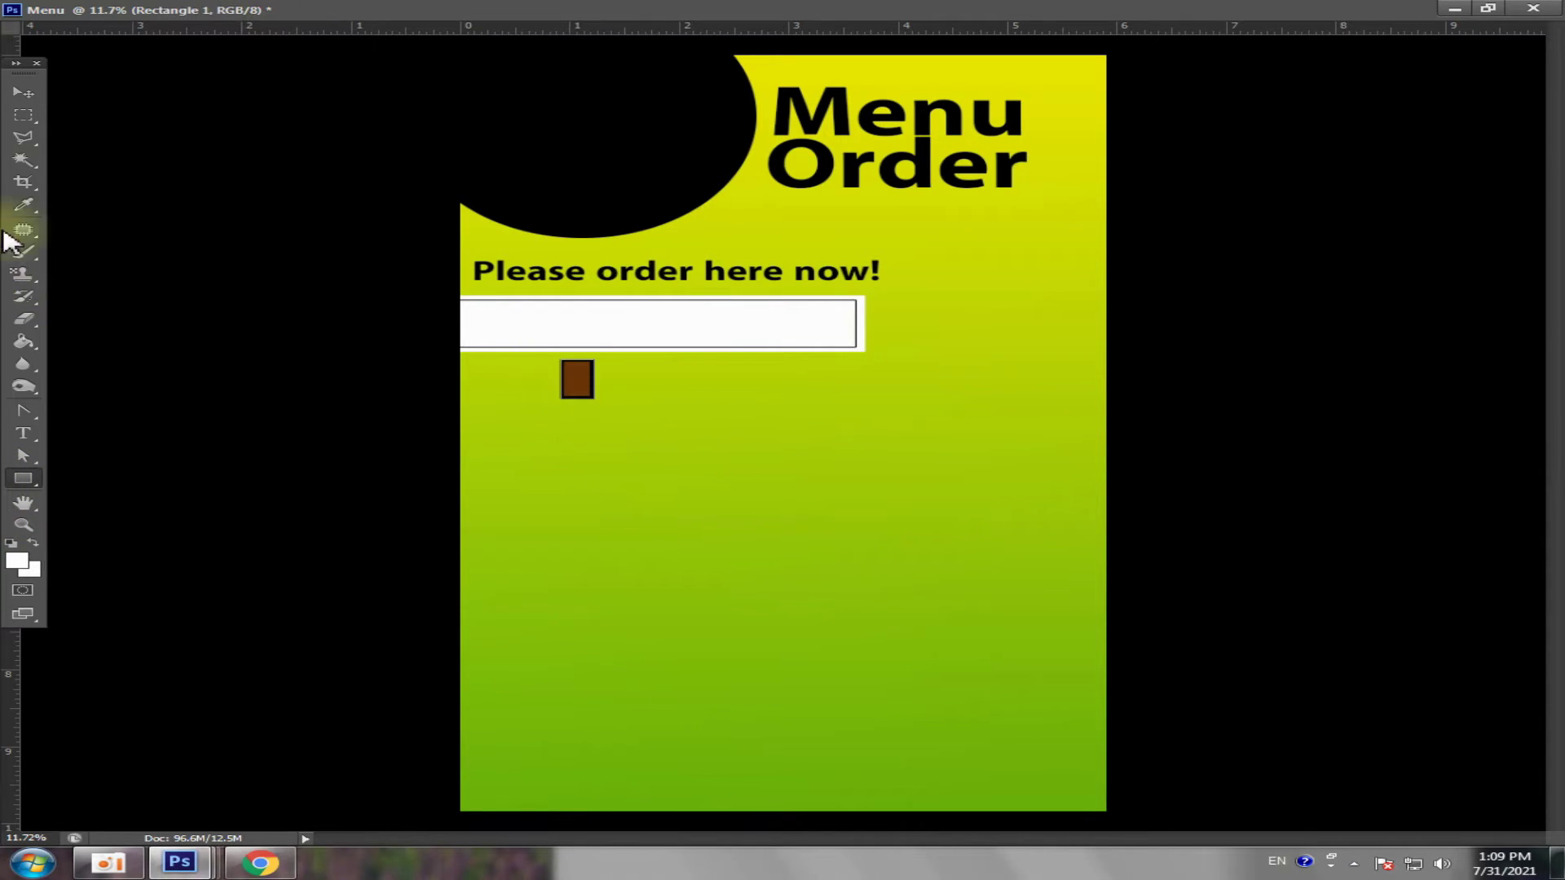
left_click(23, 92)
left_click_drag(586, 395, 591, 385)
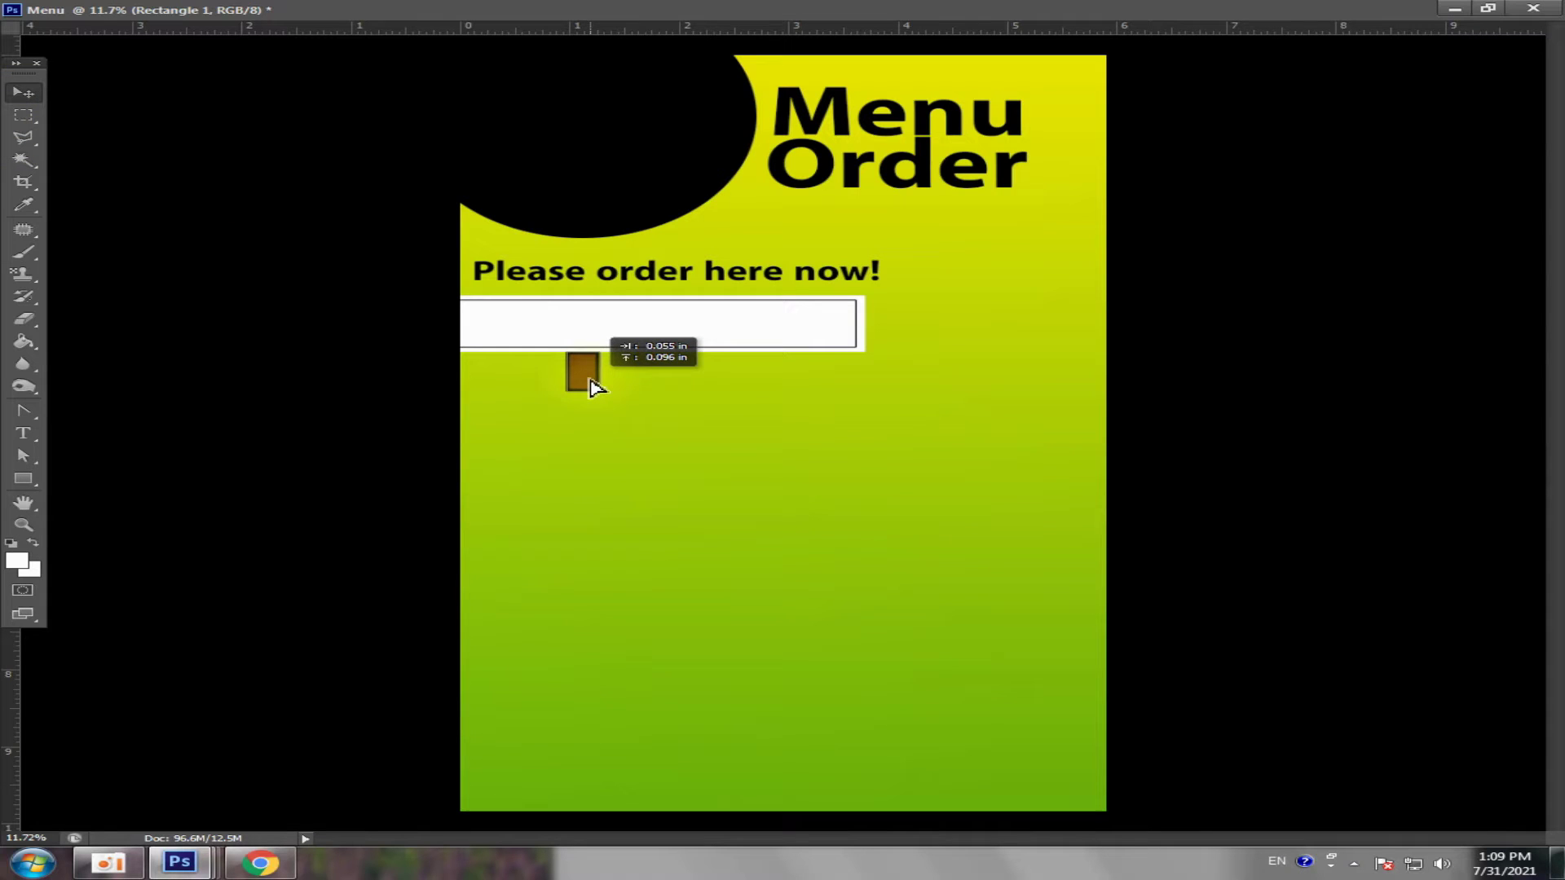
- Duplicate the white box down the poster into six stacked boxes, adding a guide at 3.75 in
left_click(697, 342)
left_click_drag(697, 343, 697, 437)
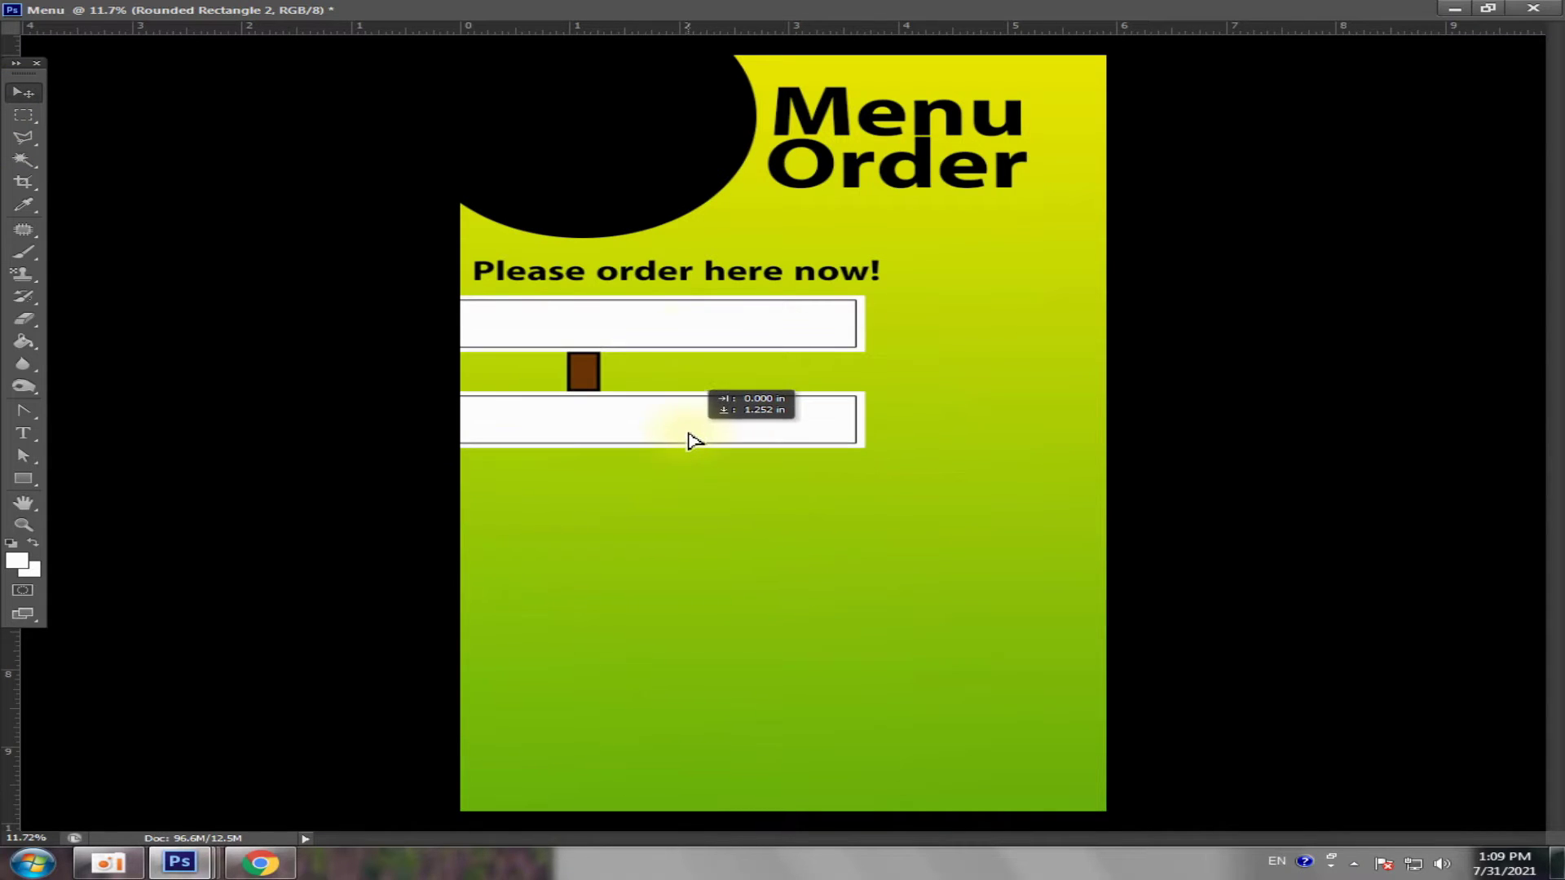
mouse_move(607, 401)
left_mouse_down()
mouse_move(599, 383)
mouse_move(602, 450)
left_mouse_up()
key("Return")
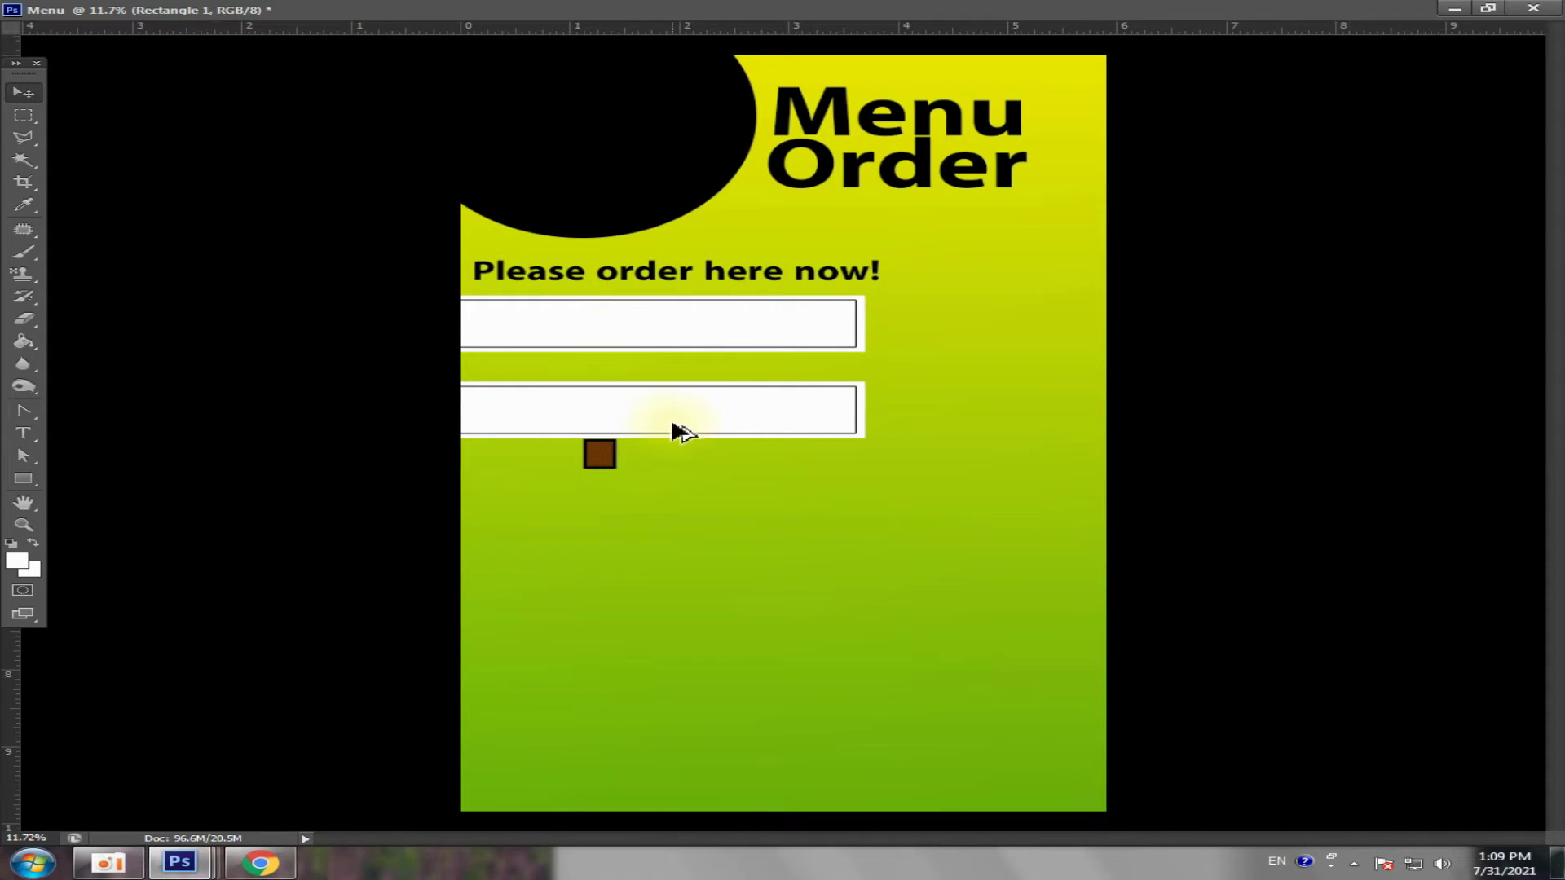
left_click_drag(672, 423, 603, 543, "alt")
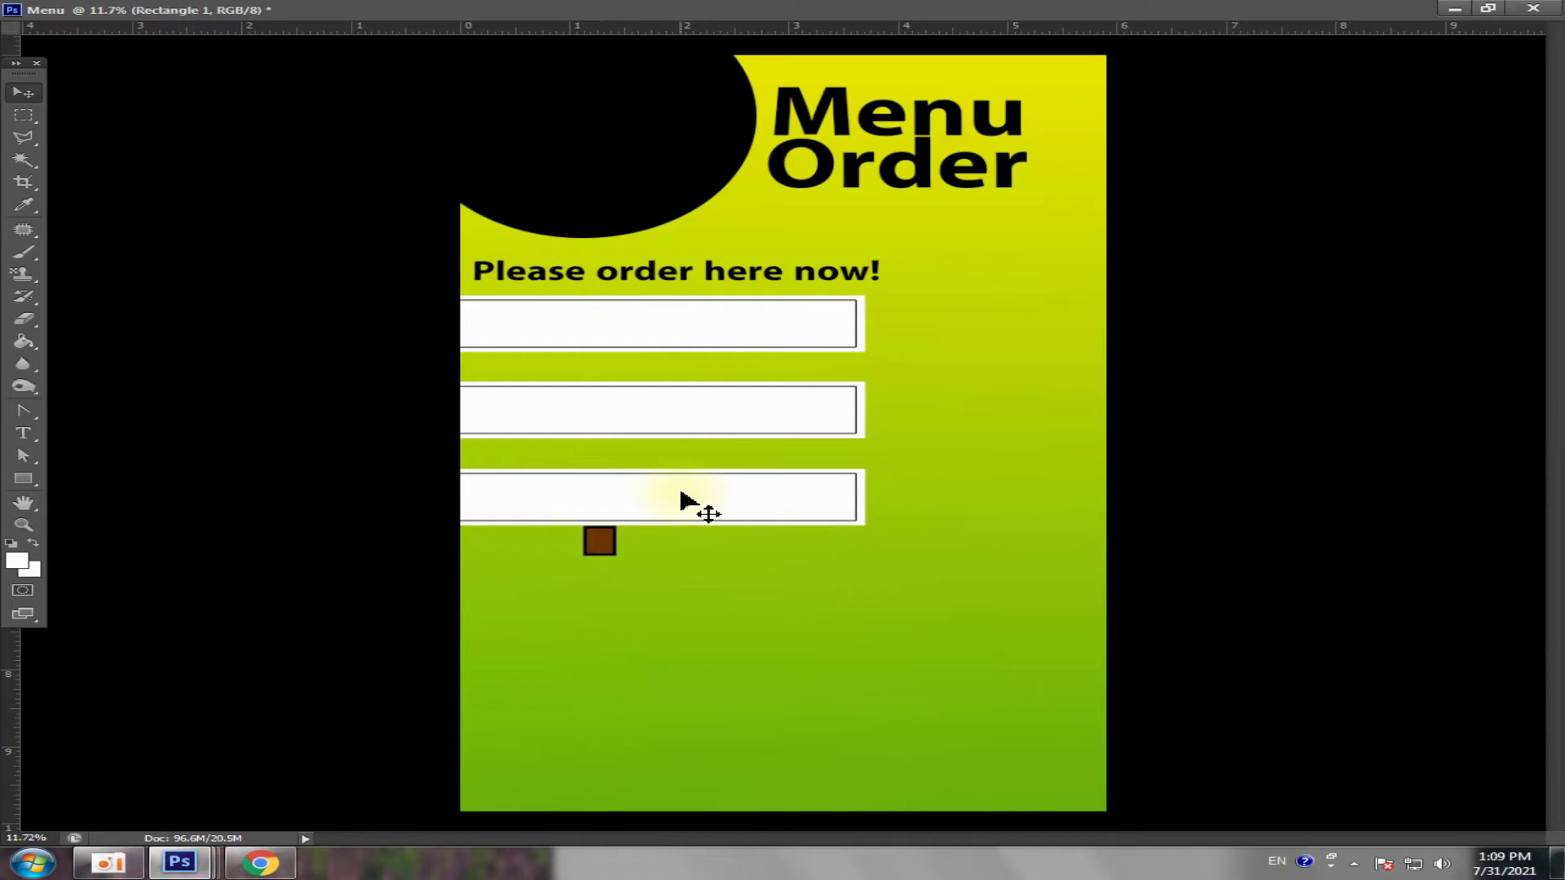
mouse_move(679, 490)
left_mouse_down("alt")
mouse_move(668, 571)
mouse_move(604, 628)
mouse_move(615, 692)
left_mouse_up("alt")
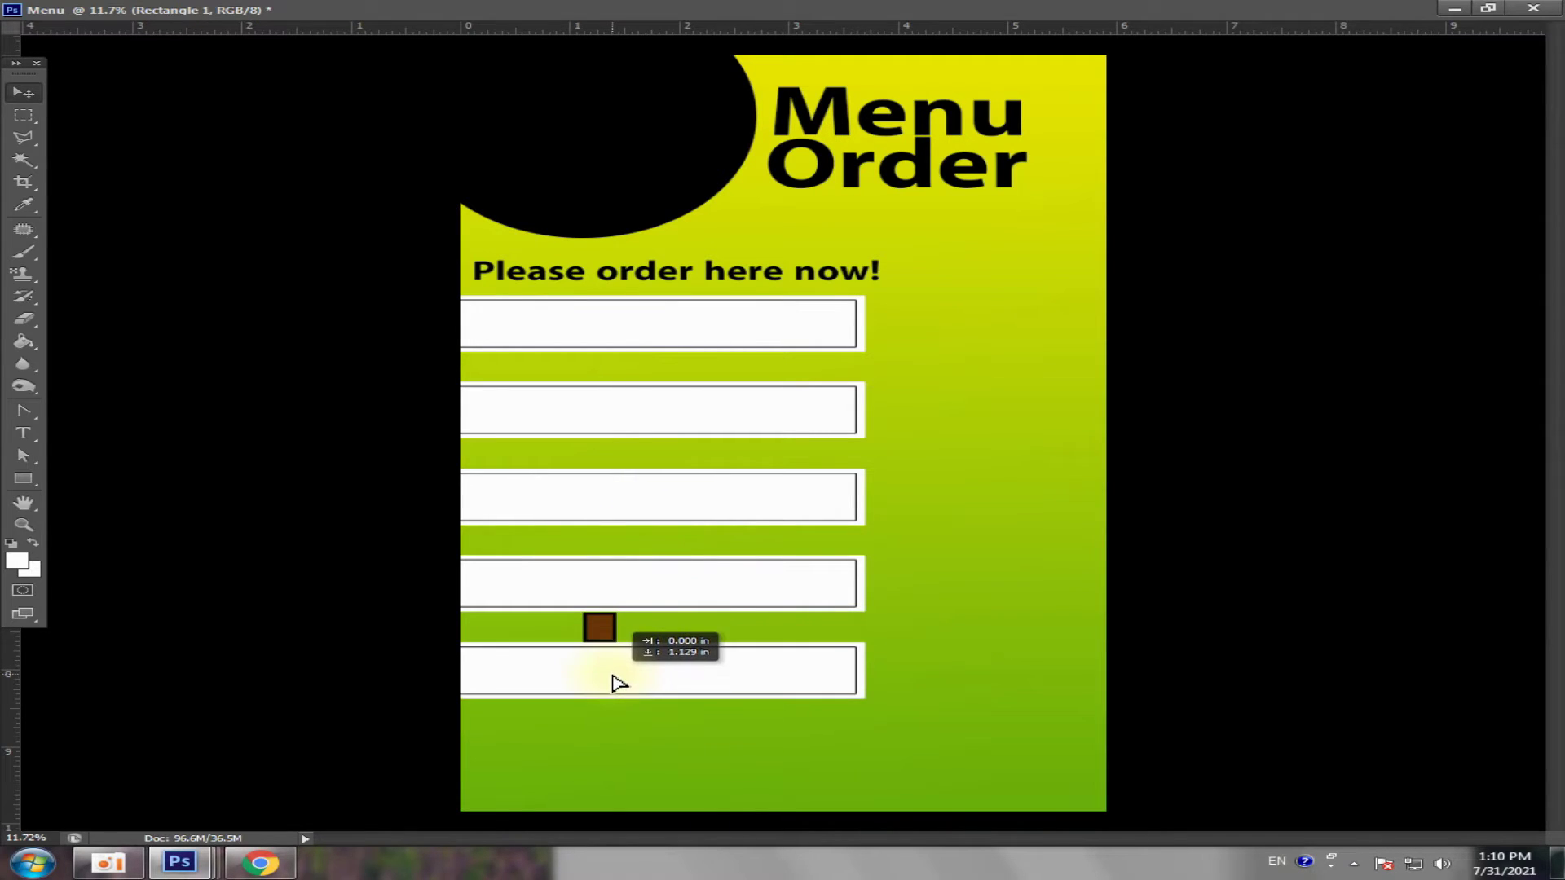
left_click_drag(613, 630, 629, 773)
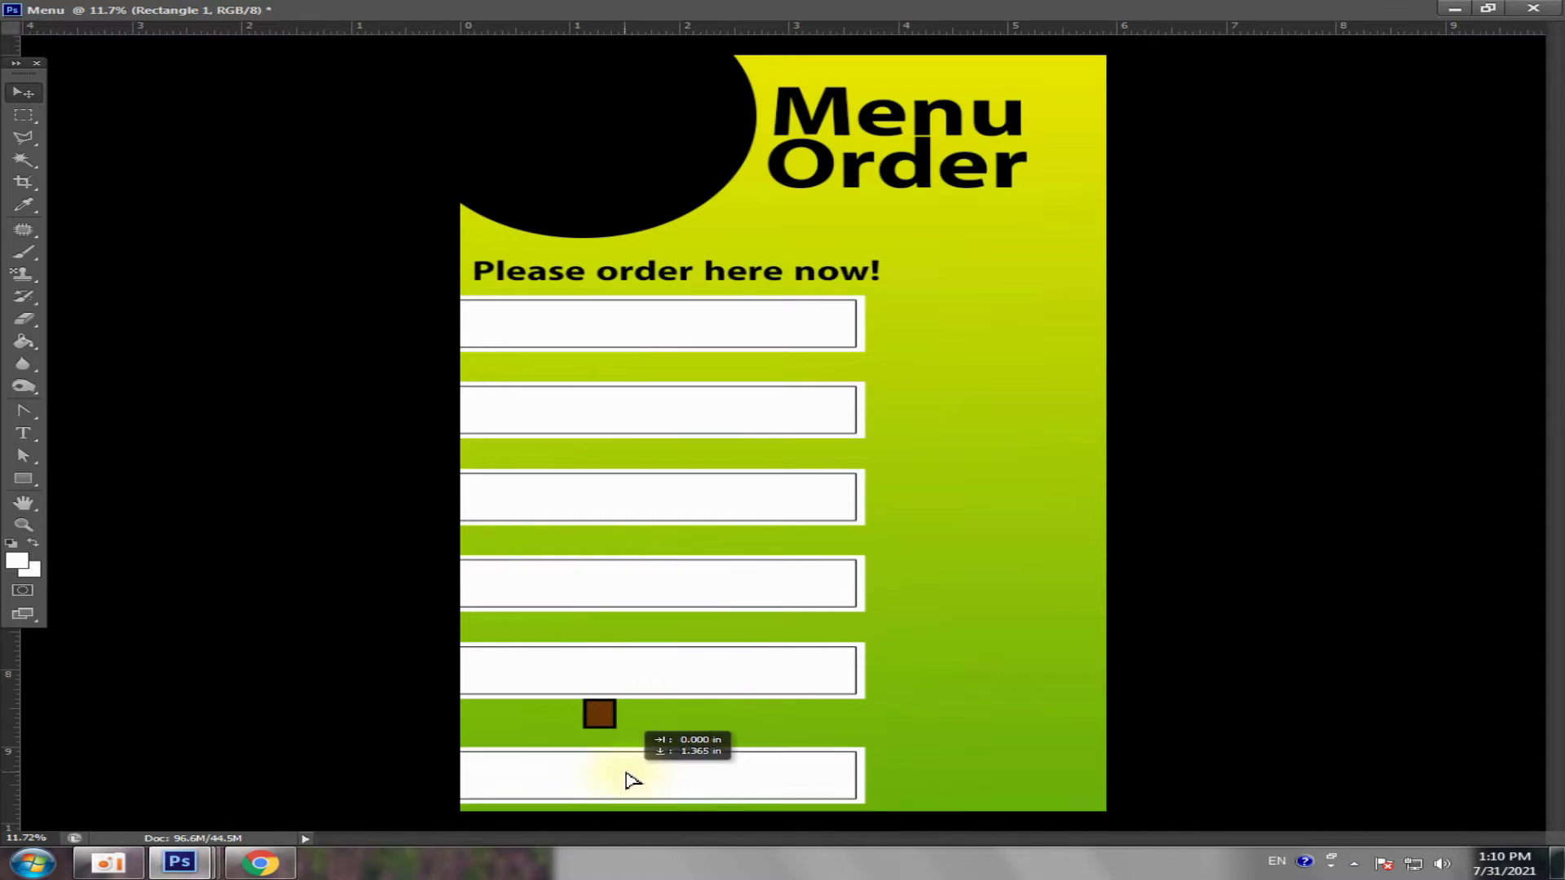
left_click(1043, 524)
mouse_move(10, 664)
left_mouse_down()
mouse_move(895, 660)
mouse_move(872, 660)
left_mouse_up()
- Zoom in and select the stacked white order box layers one by one
key("ctrl+plus")
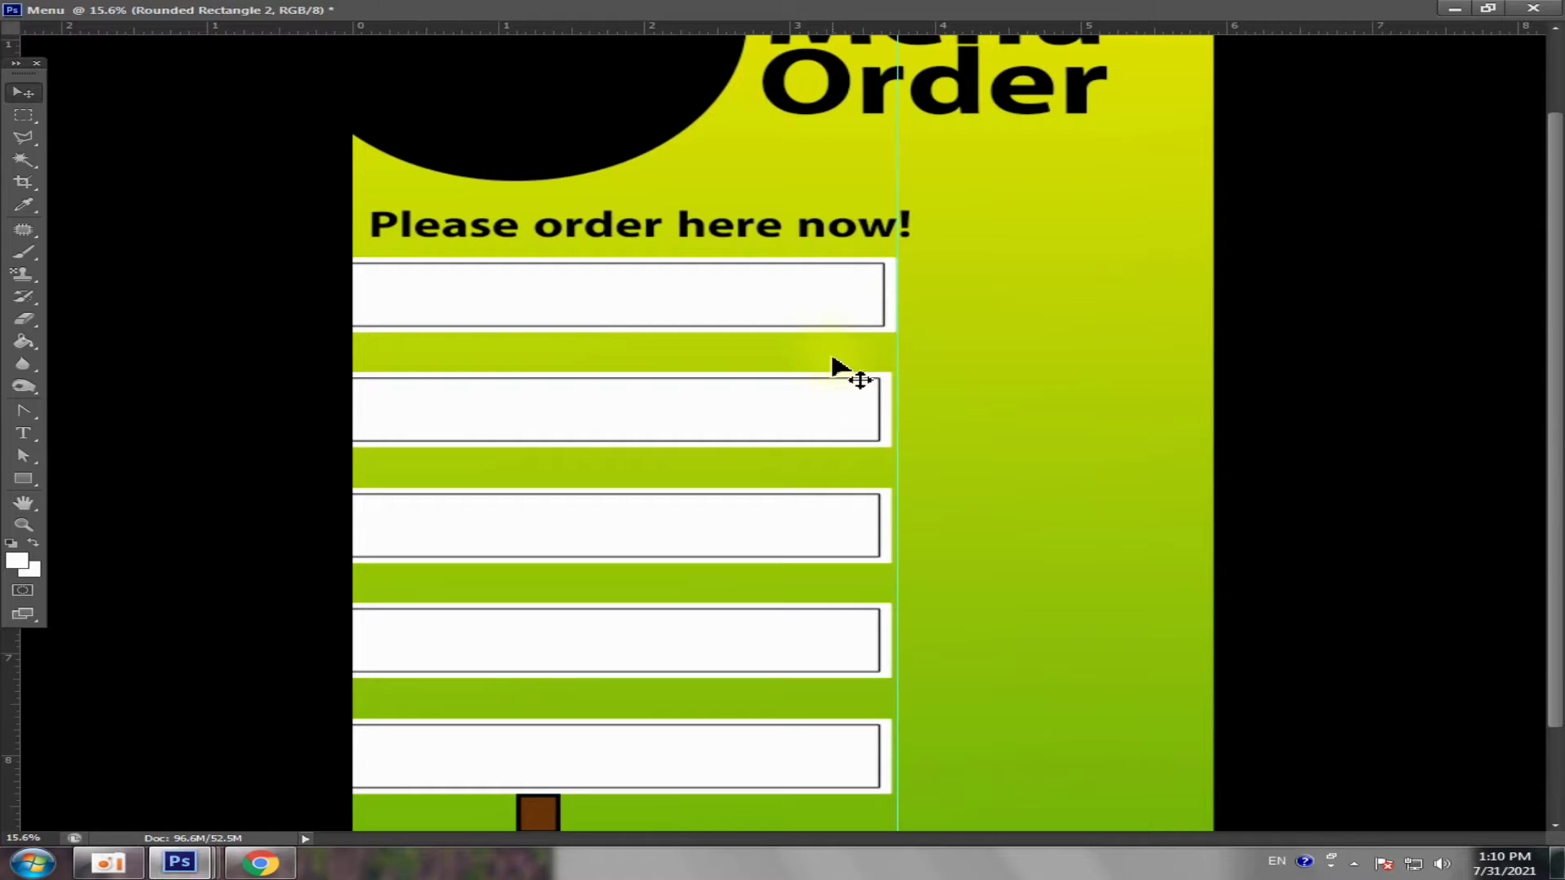
key("ctrl+j")
scroll(840, 367, "down", 1)
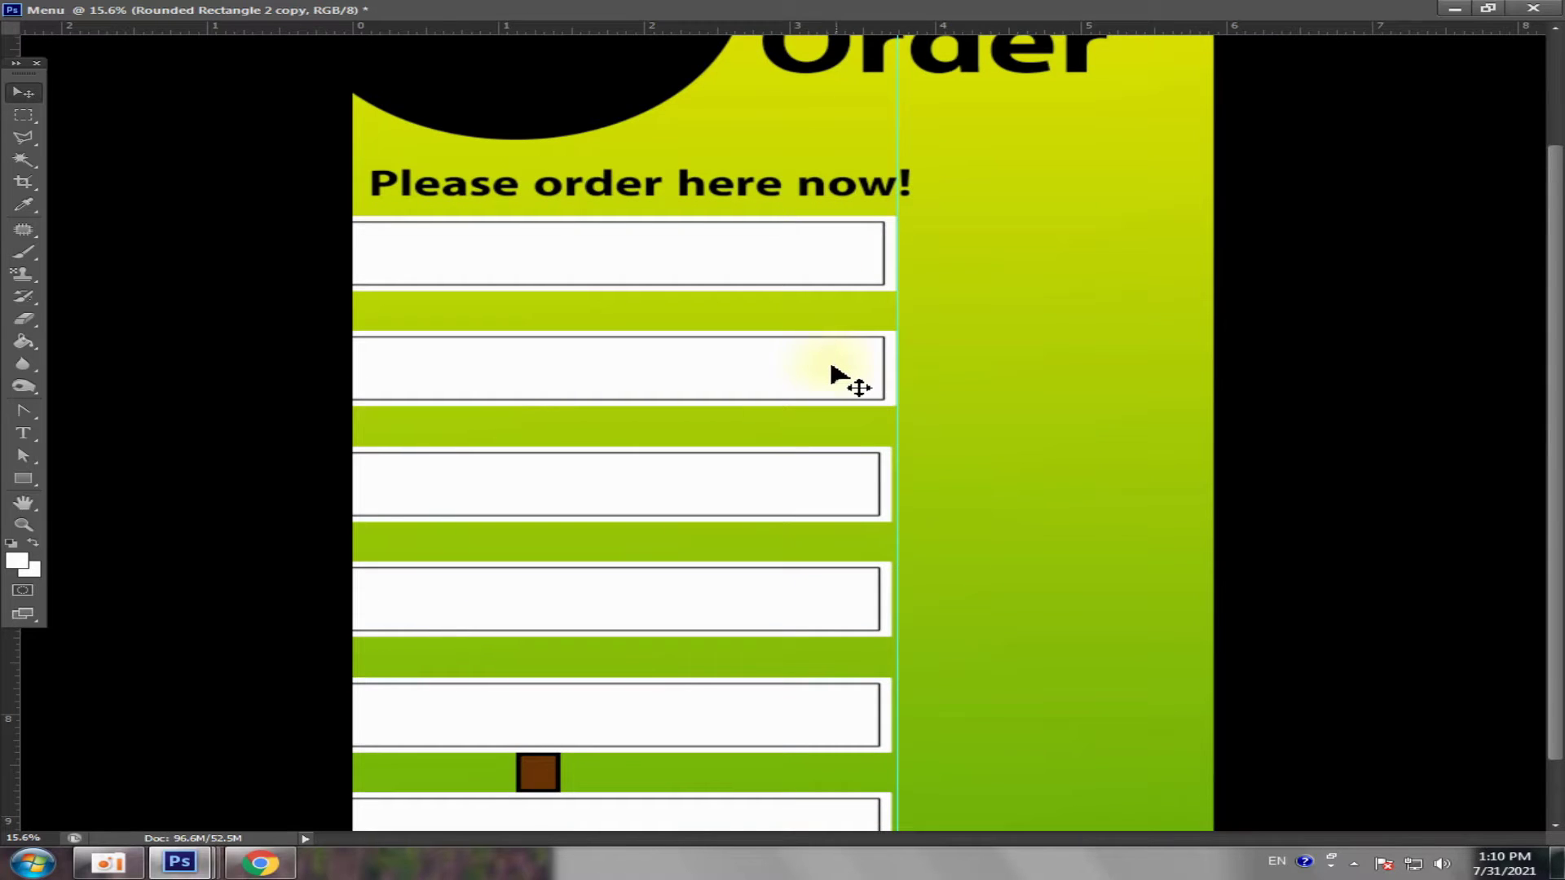
scroll(832, 371, "down", 2)
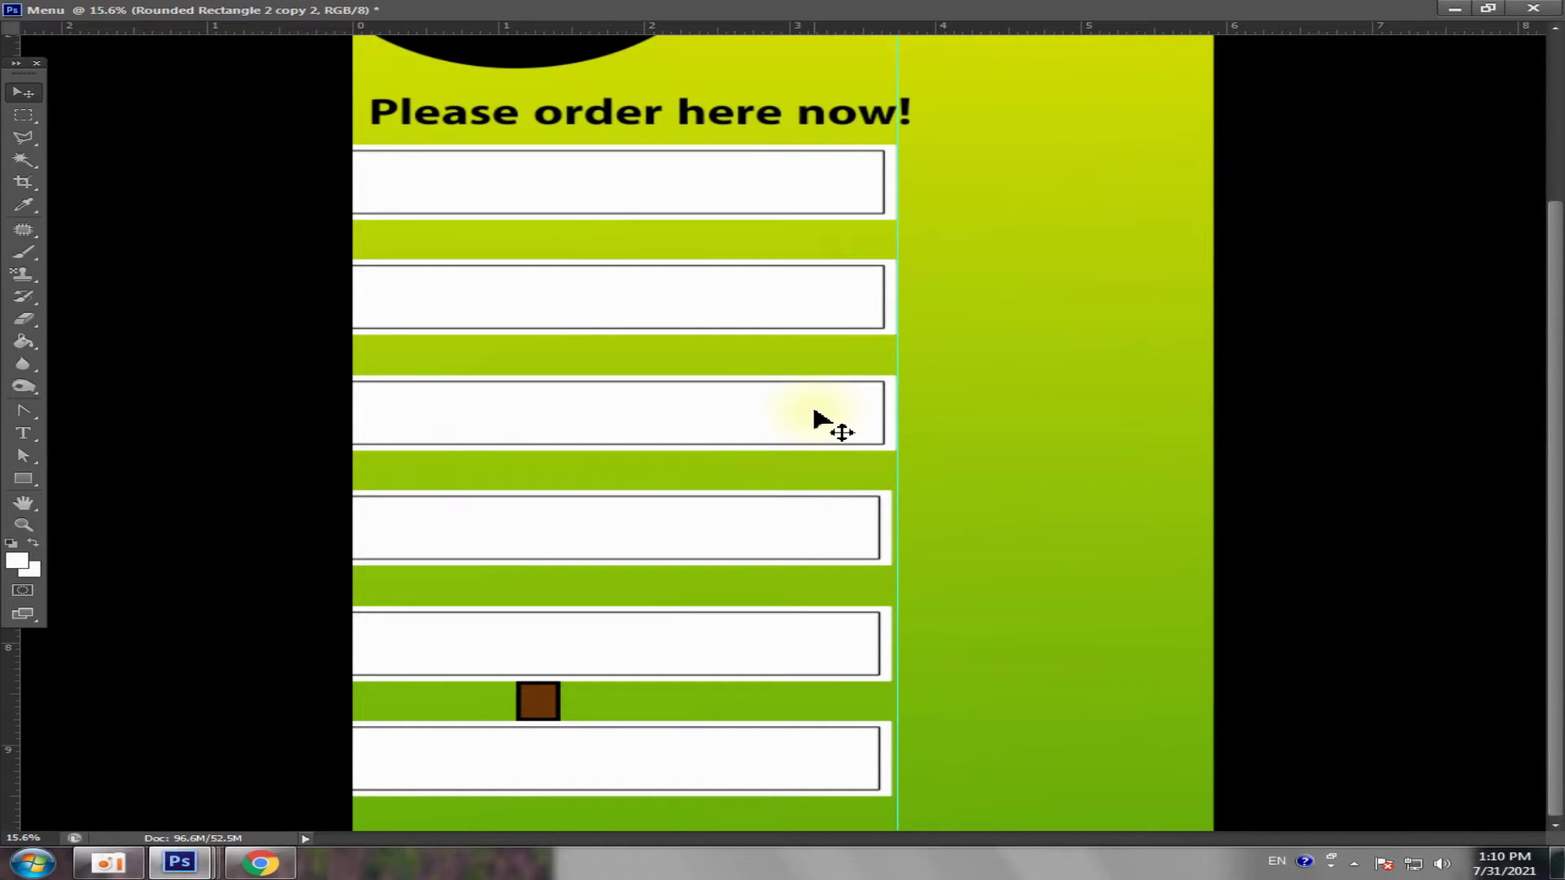
key("ctrl+j")
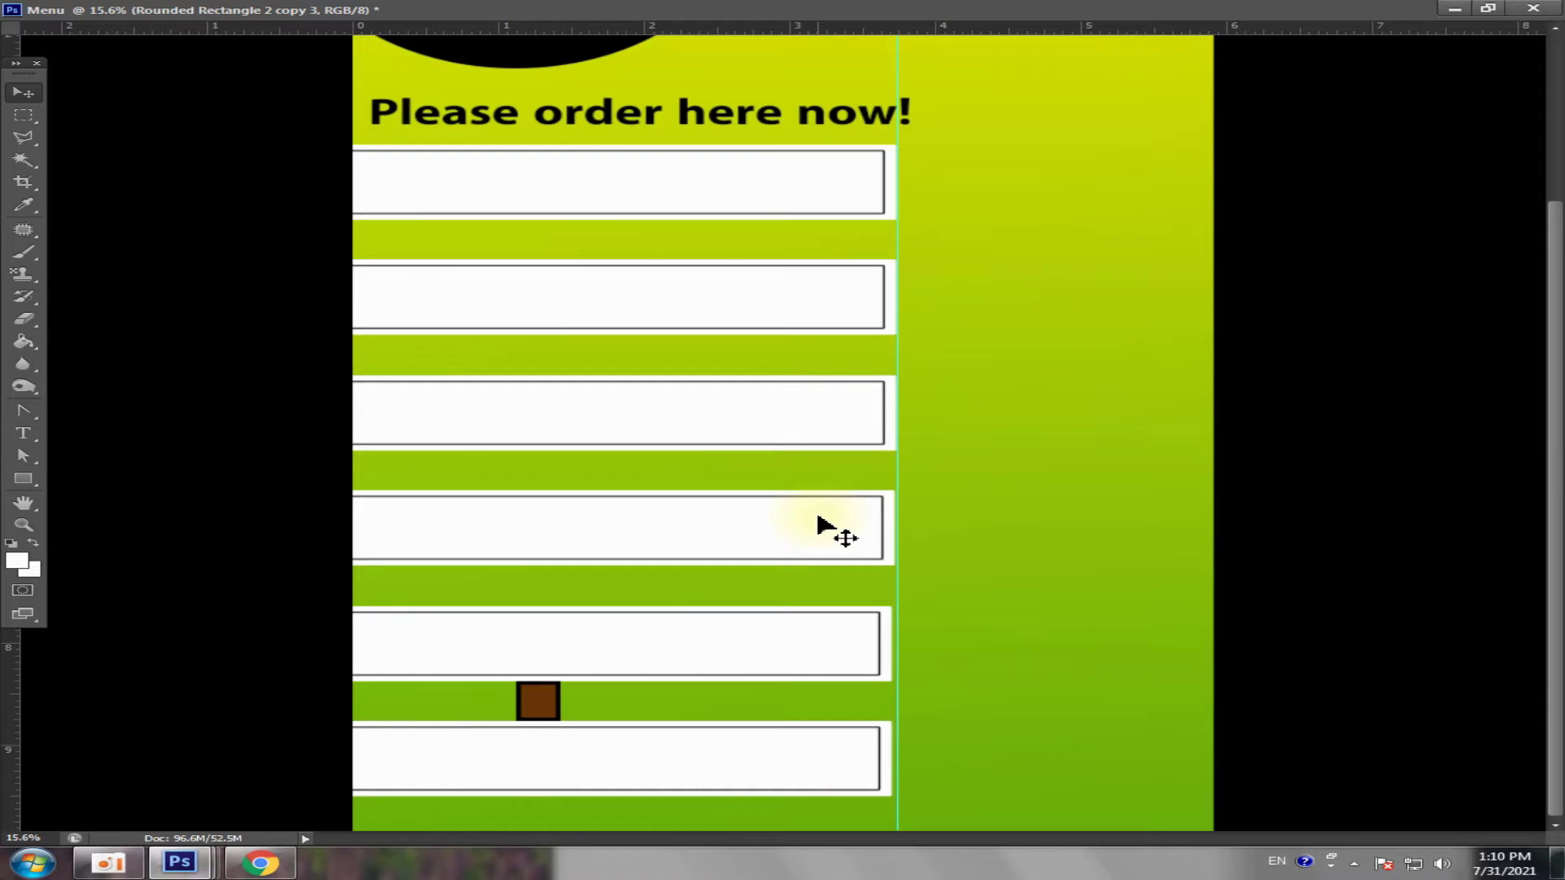
key("ctrl+j")
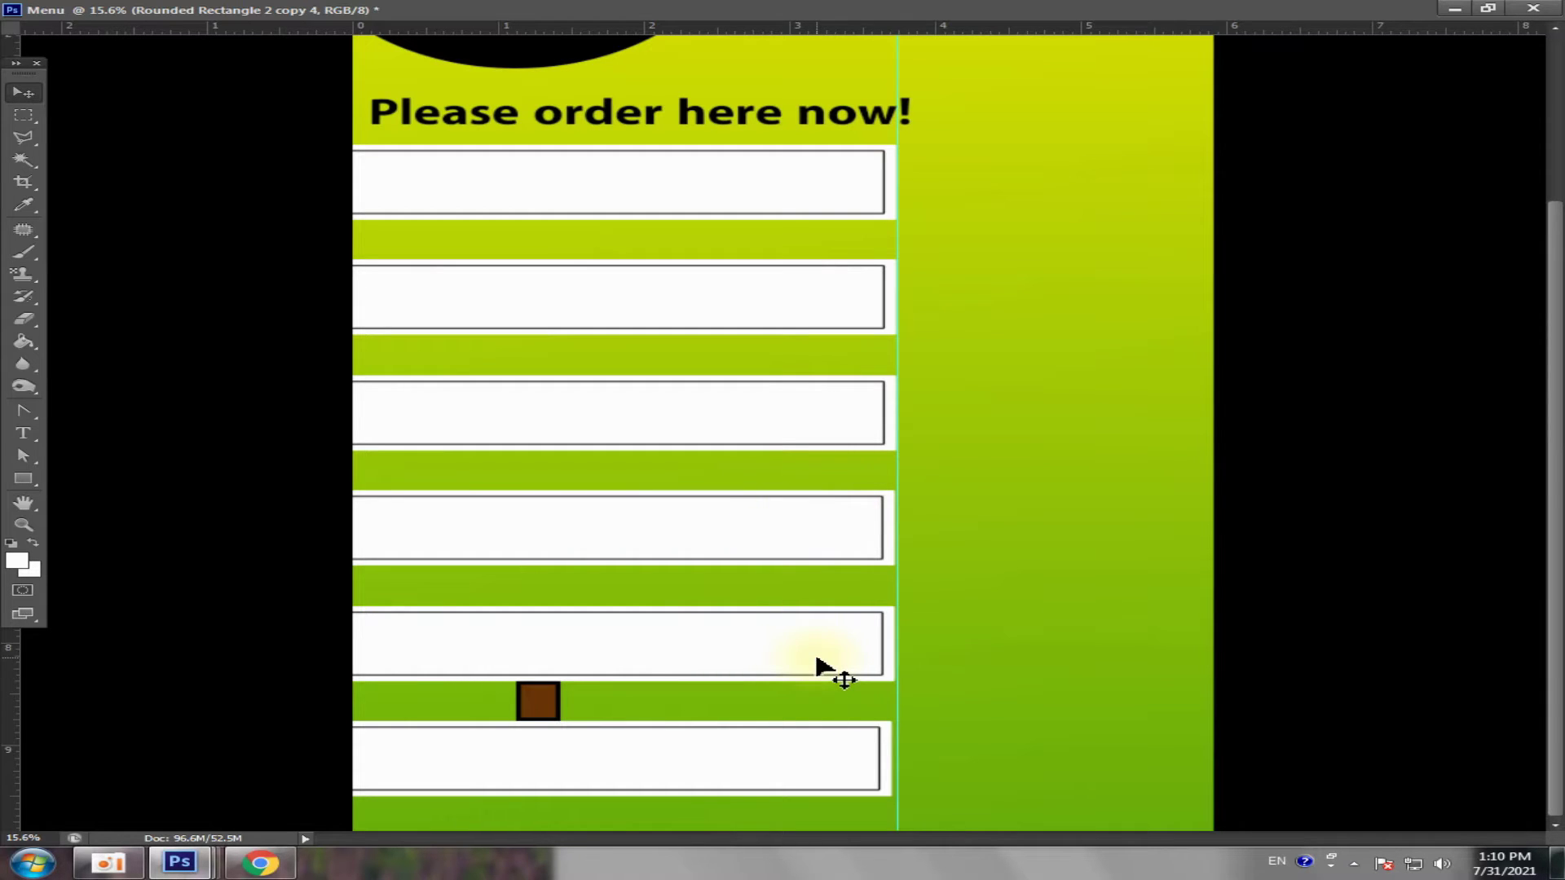
key("ctrl+j")
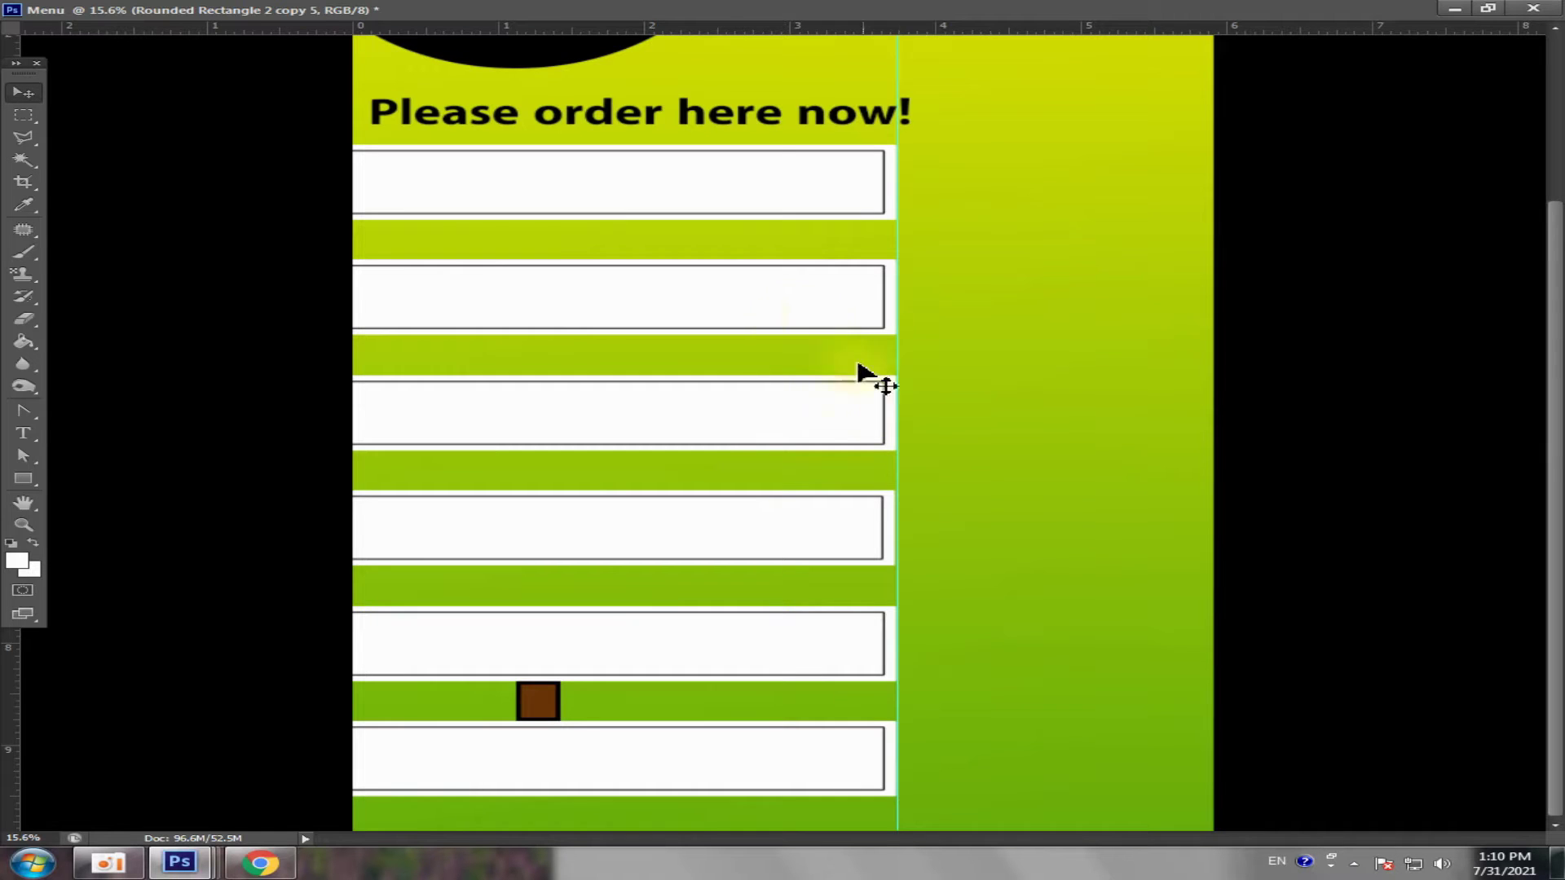
scroll(685, 580, "down", 3)
scroll(703, 691, "up", 2)
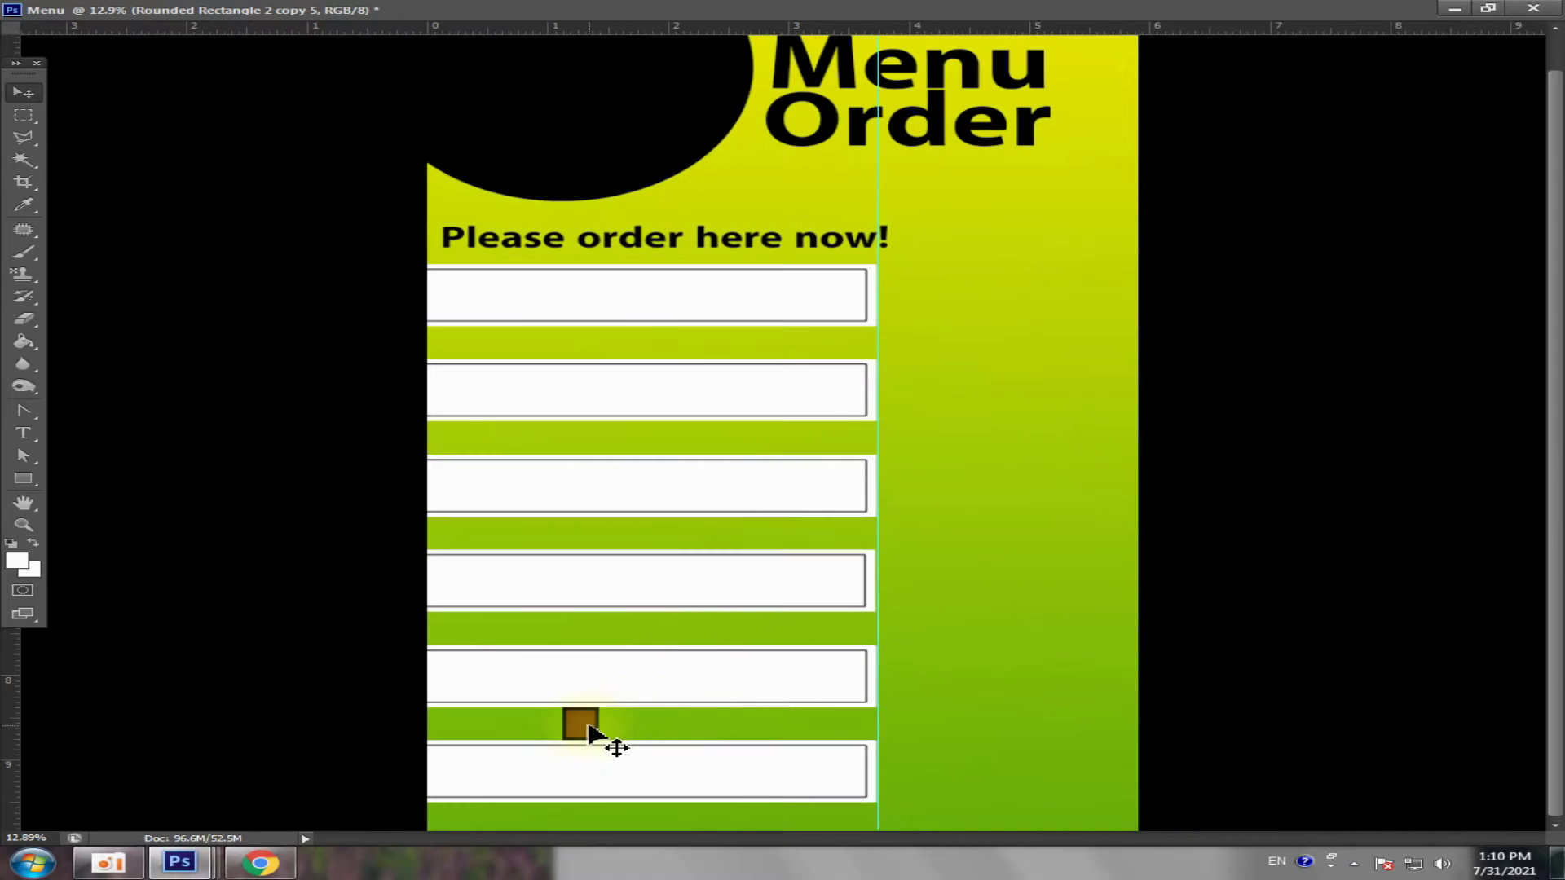
- Delete the brown spacer square, move the guide left, and nudge the boxes up
key("Delete")
scroll(619, 686, "down", 2)
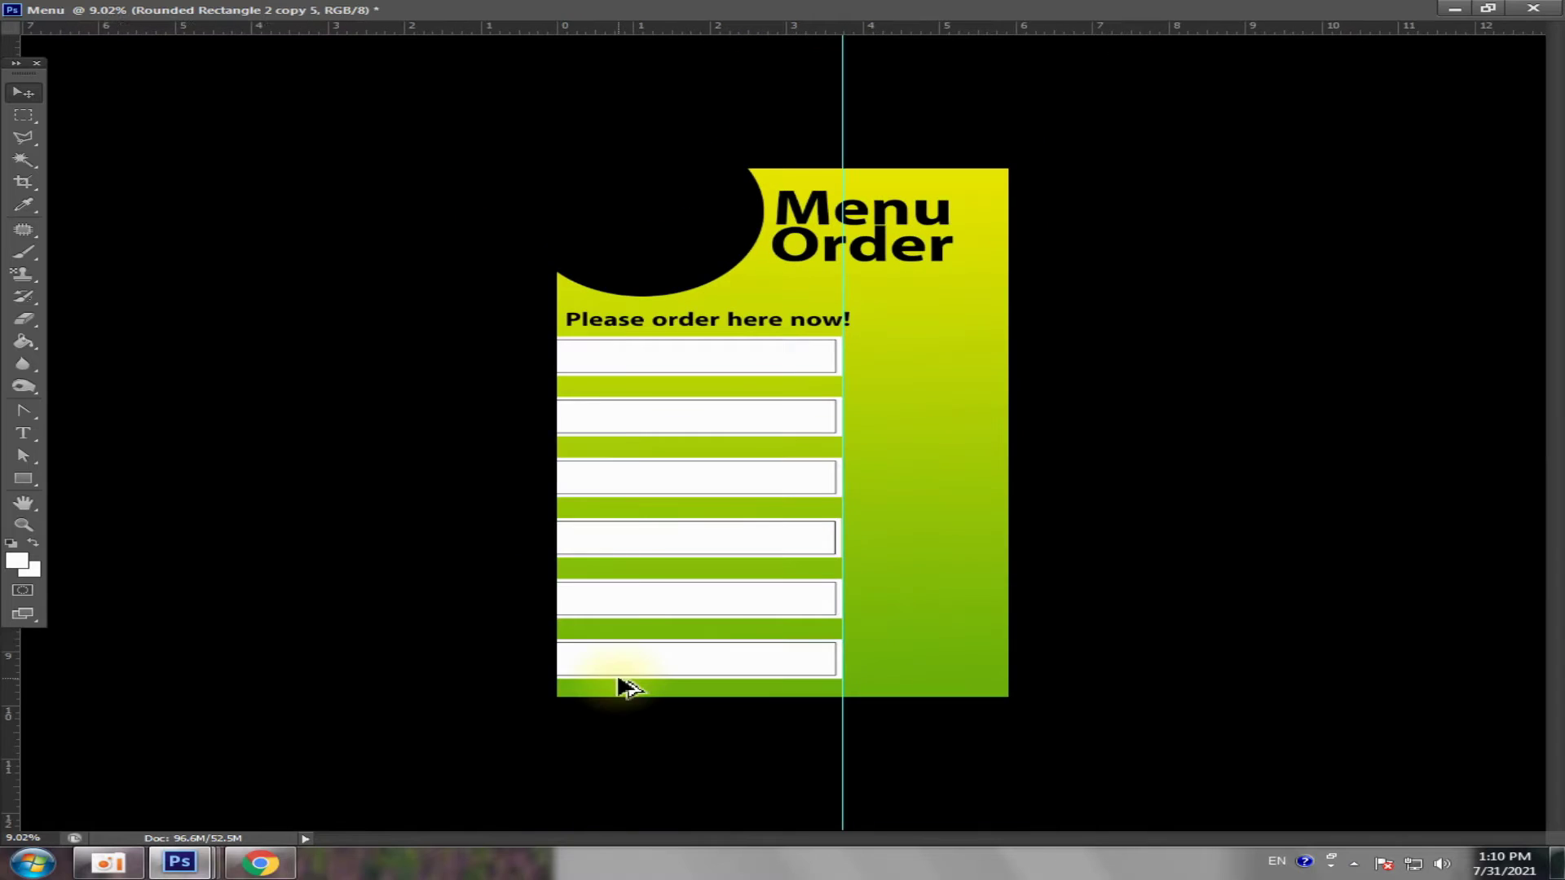
scroll(620, 685, "up", 1)
left_click_drag(850, 763, 524, 752)
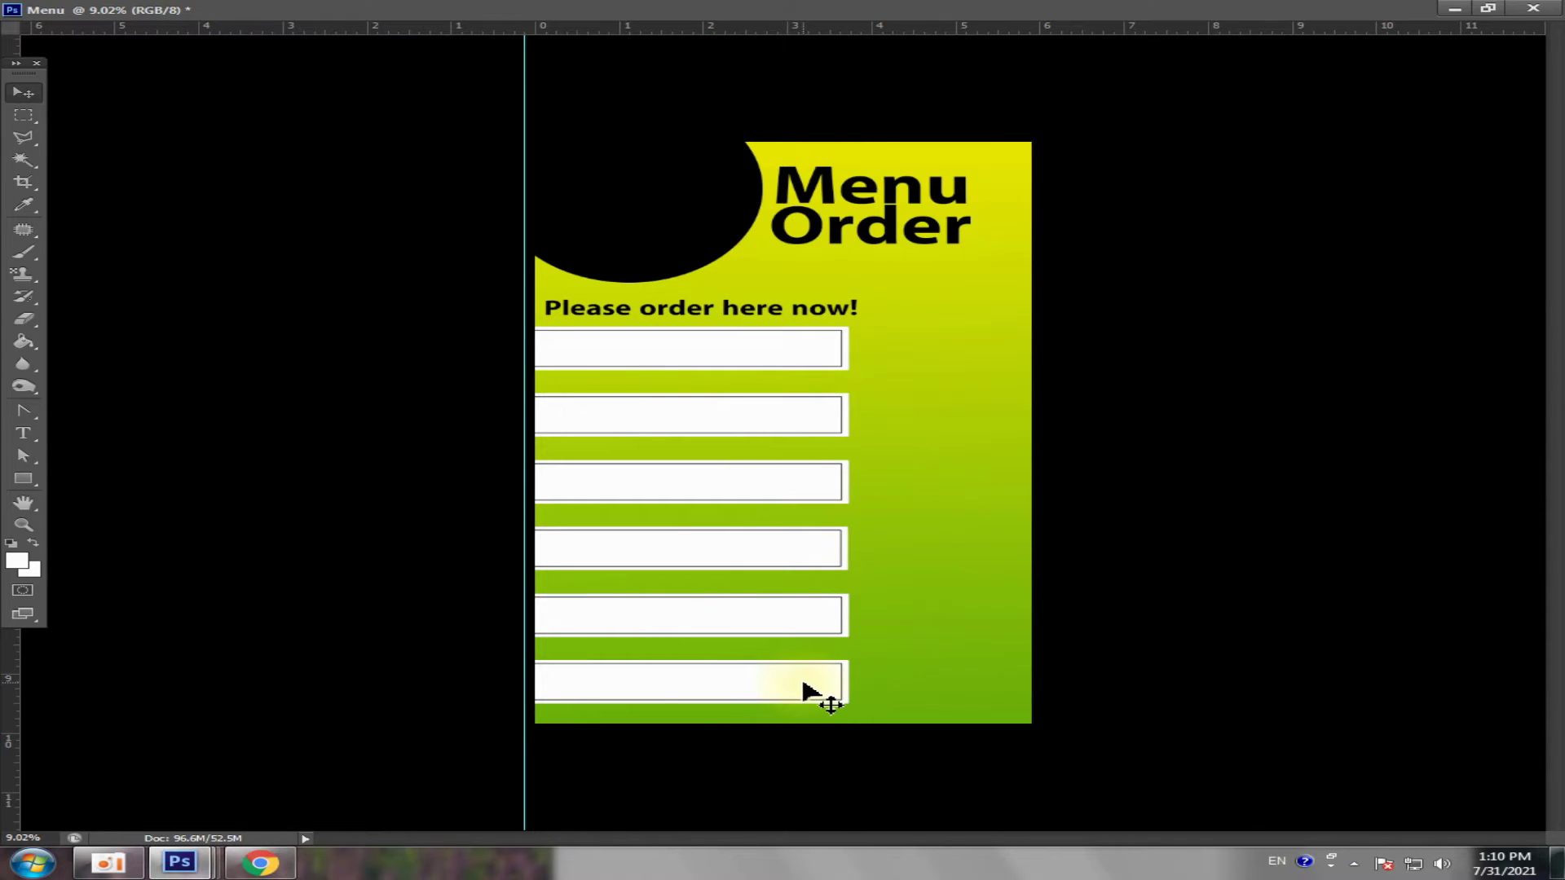
key("shift+Up")
key("shift+Up")
key("shift+Up")
key("shift+Up")
key("shift+Up")
key("shift+Up")
key("shift+Up")
key("shift+Up")
key("shift+Up")
key("shift+Up")
key("shift+Up")
key("shift+Up")
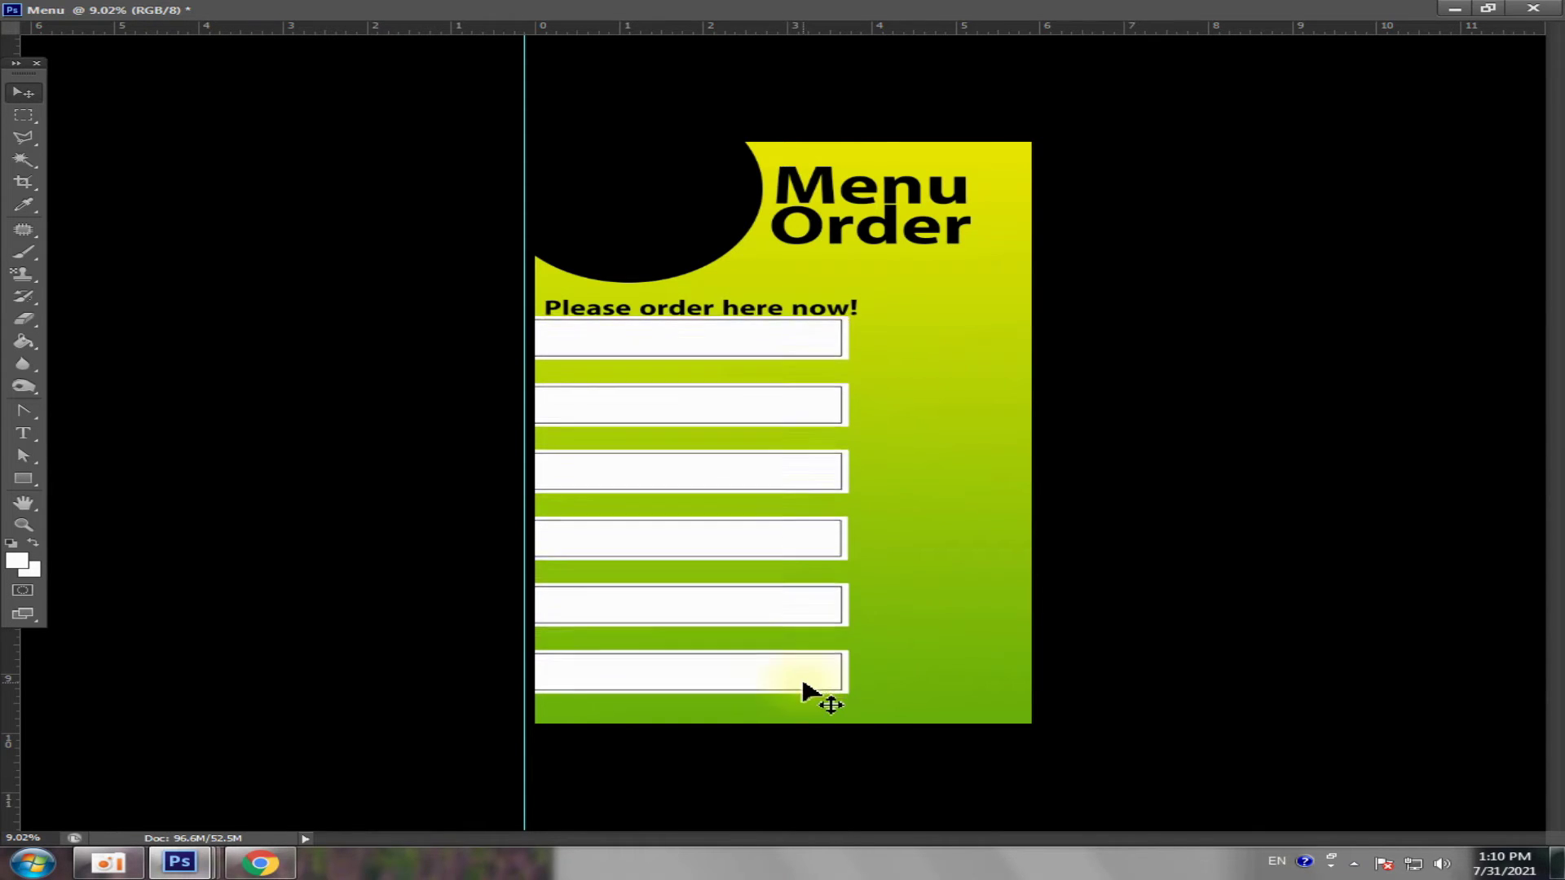
key("shift+Up")
key("shift+Up")
key("shift+Up")
key("shift+Up")
key("shift+Up")
key("shift+Up")
key("shift+Up")
key("shift+Up")
key("shift+Up")
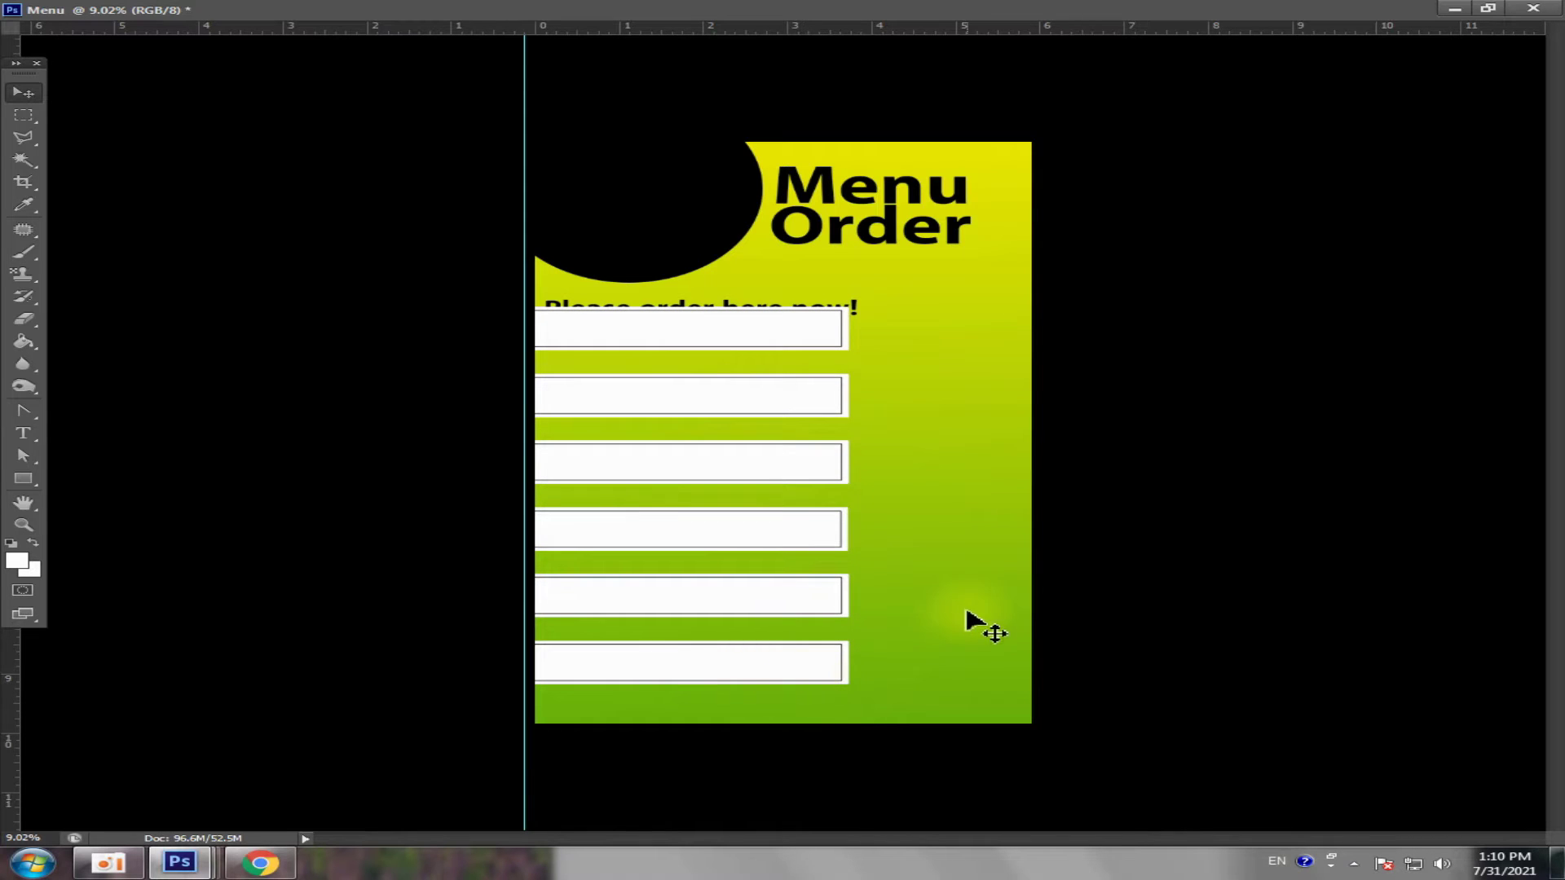
- Move 'Please order here now!' above the boxes and raise the Menu and Order words
left_click(968, 613)
scroll(779, 455, "up", 2)
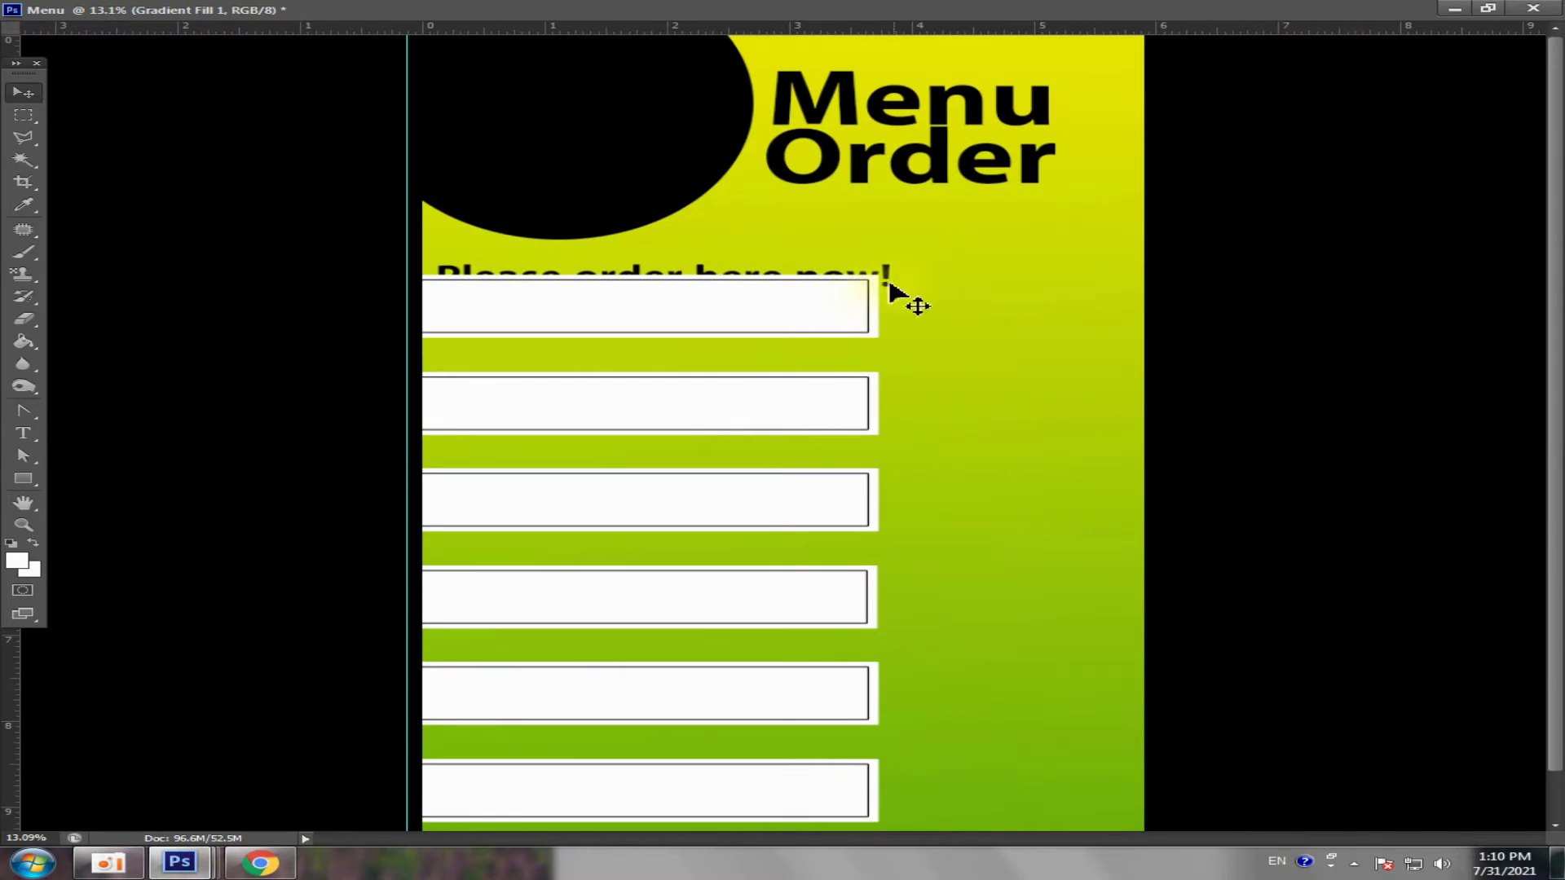
left_click_drag(886, 269, 886, 252)
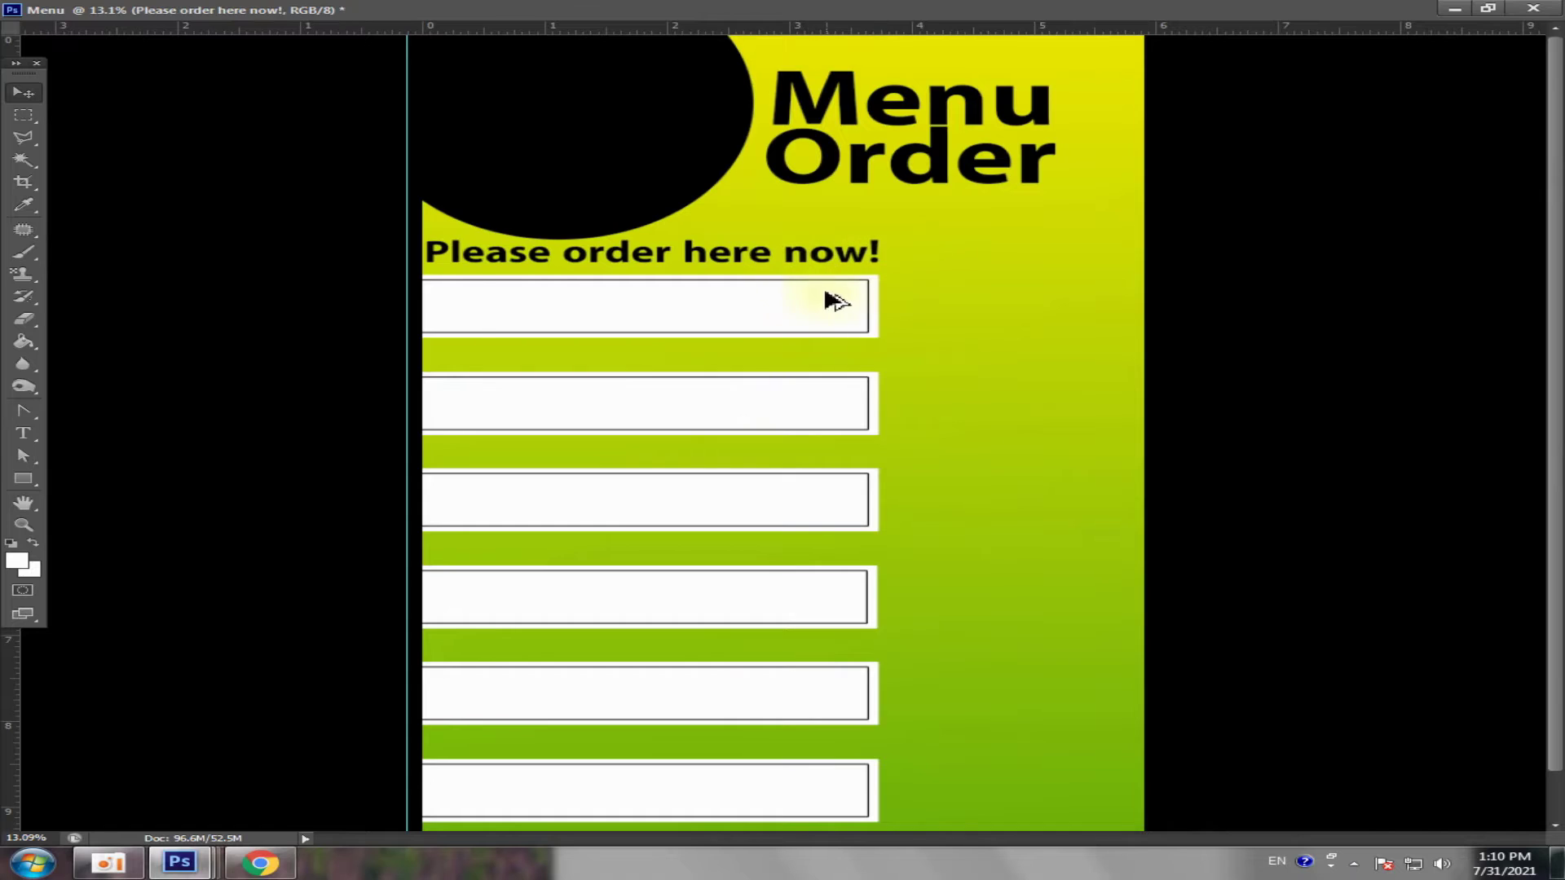
scroll(831, 301, "down", 1)
scroll(979, 179, "down", 1)
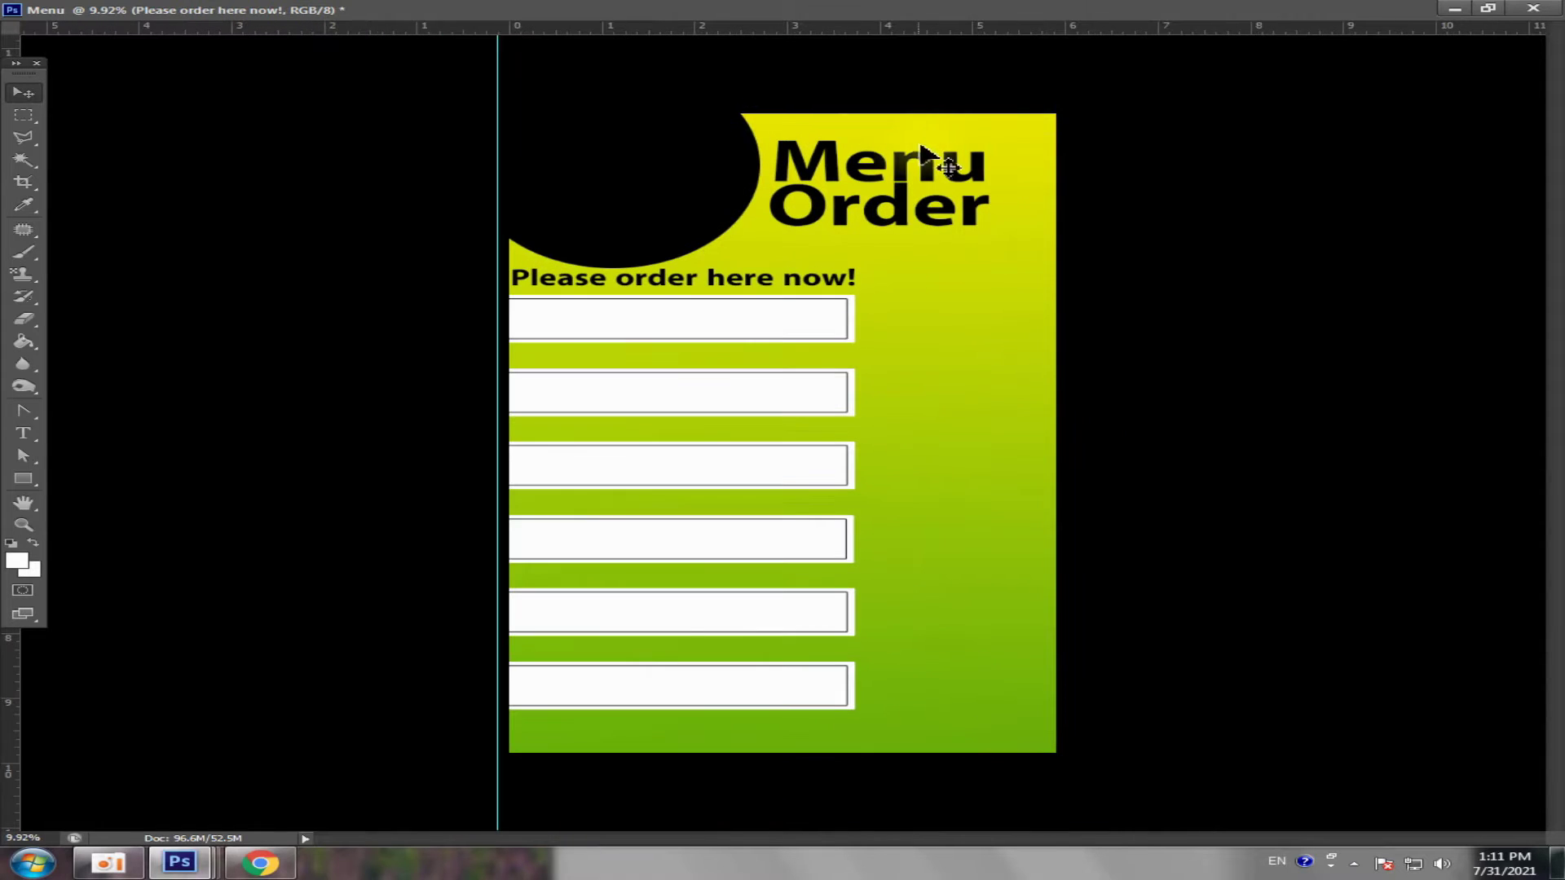
left_click_drag(913, 178, 917, 151)
mouse_move(914, 210)
left_mouse_down()
mouse_move(904, 200)
mouse_move(965, 163)
mouse_move(924, 196)
left_mouse_up()
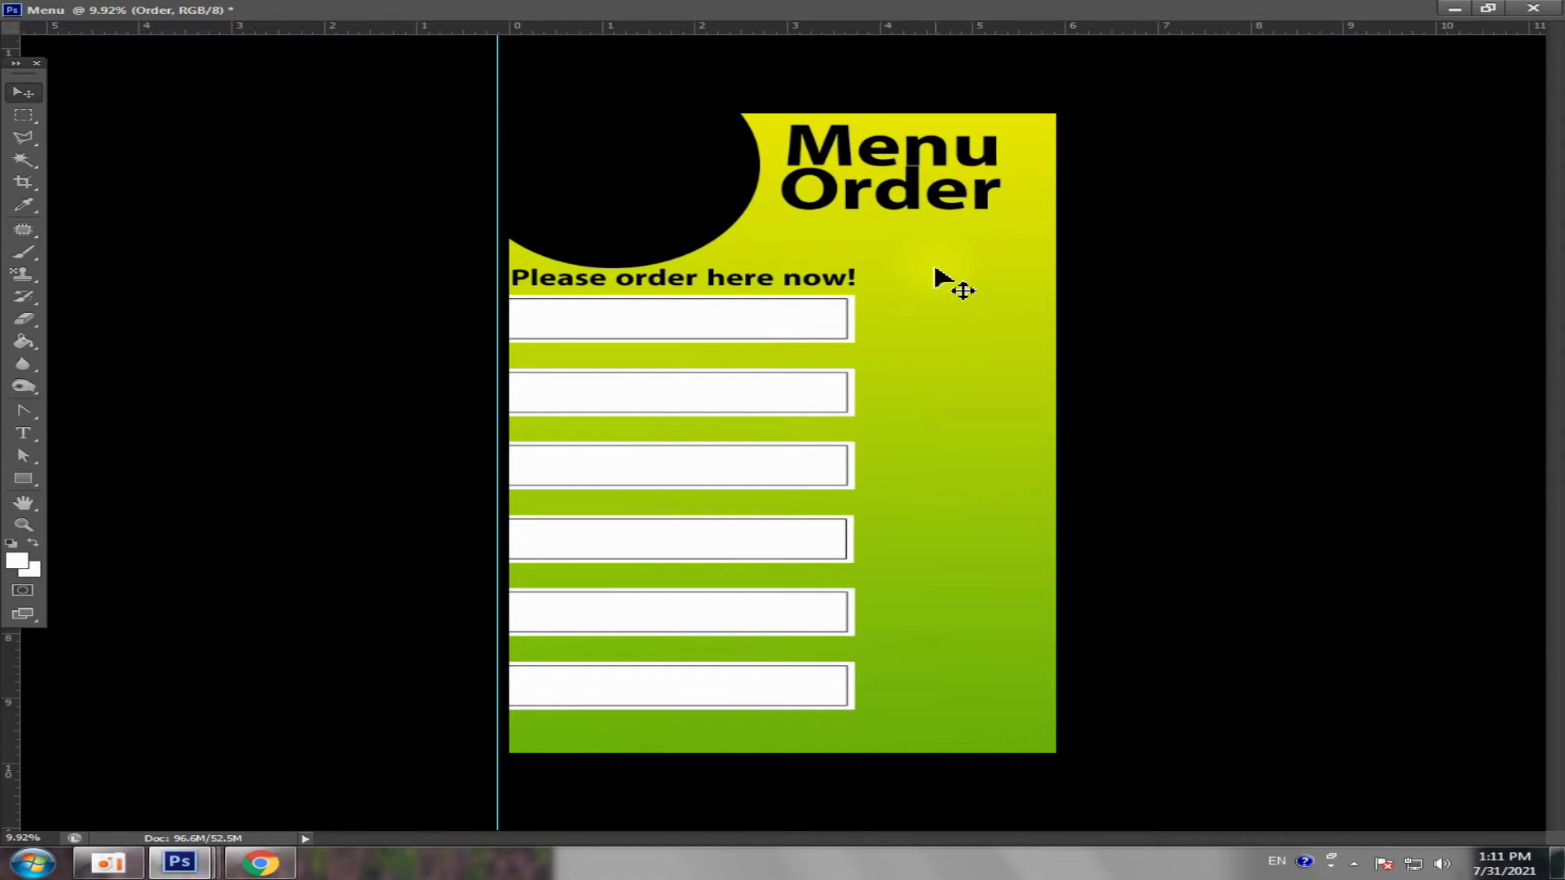
- Shrink the black circle slightly around its centre
left_click(603, 218)
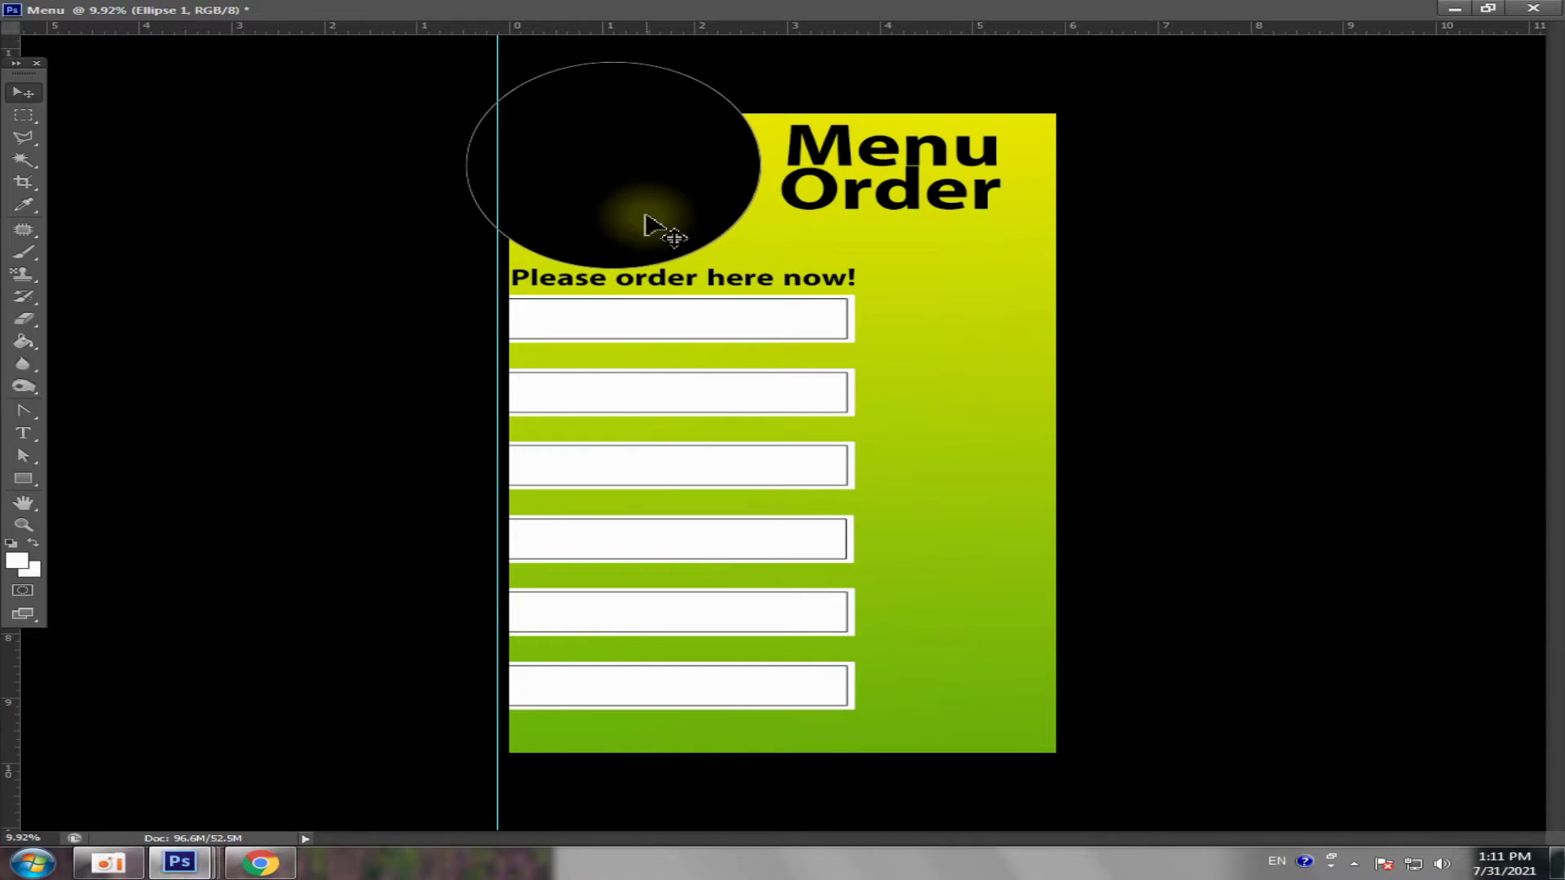
key("ctrl+t")
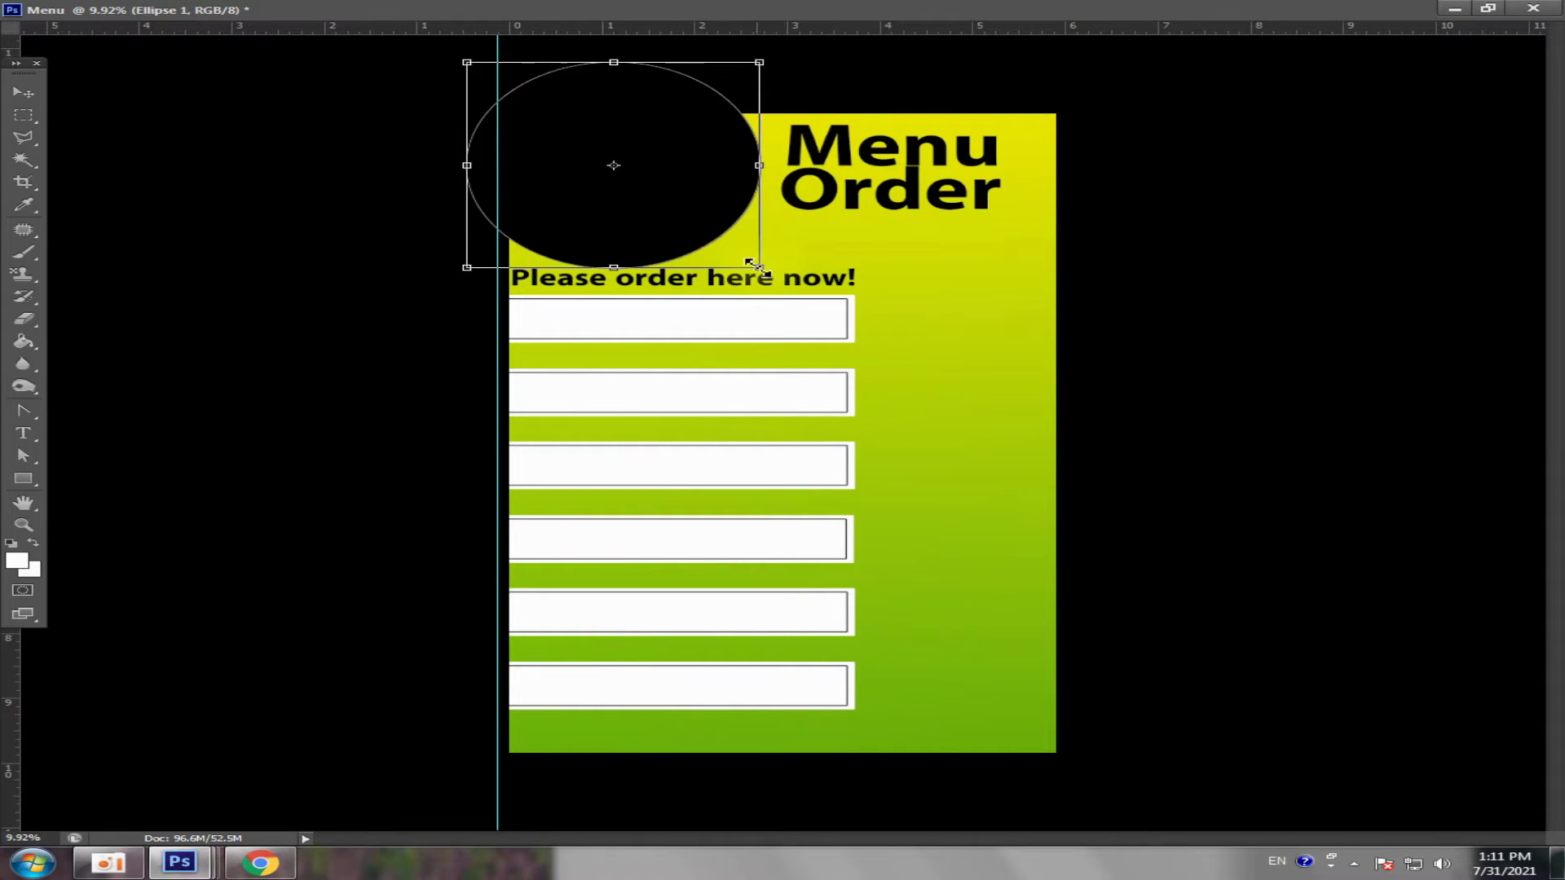
left_click_drag(751, 263, 748, 259)
key("Return")
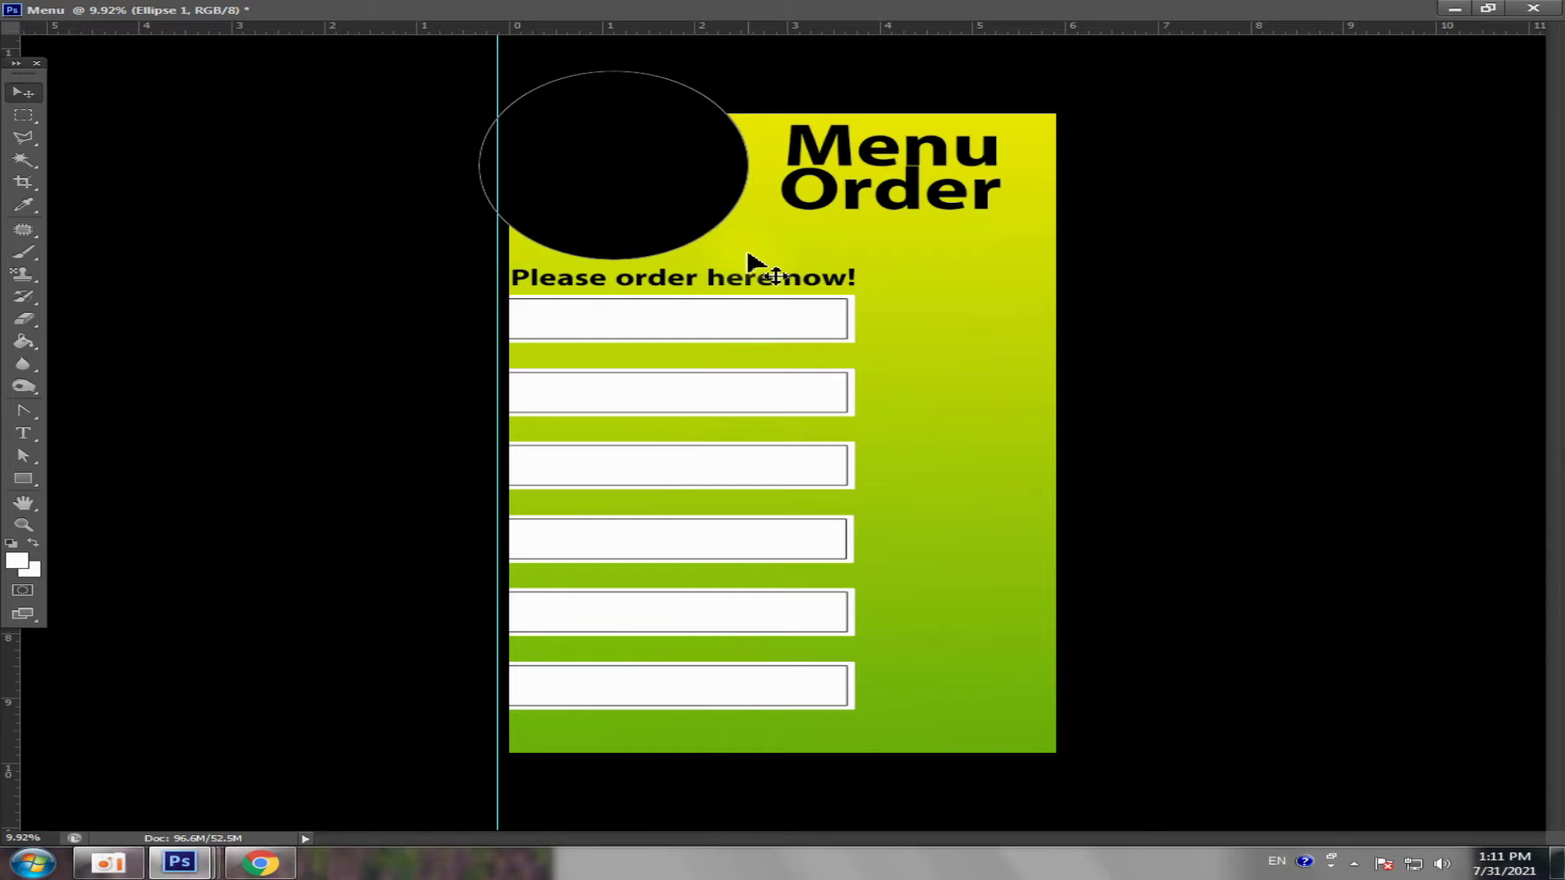
left_click(1178, 163)
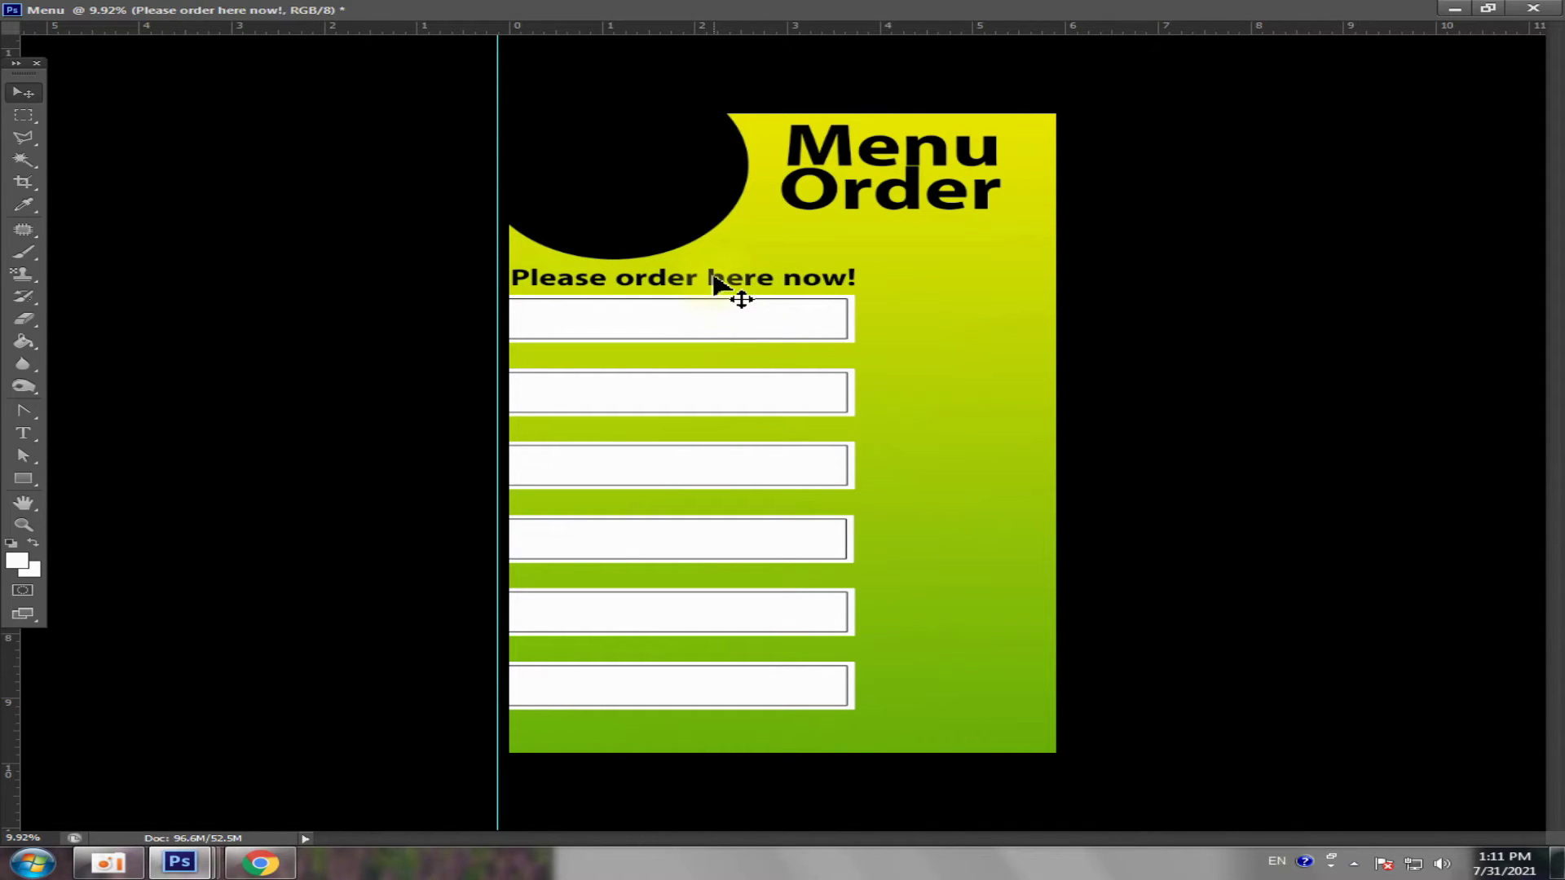
- Nudge 'Please order here now!' right and make it slightly narrower
key("shift+Right")
key("shift+Right")
key("shift+Right")
key("shift+Right")
key("shift+Right")
key("shift+Right")
key("shift+Right")
key("shift+Right")
key("shift+Right")
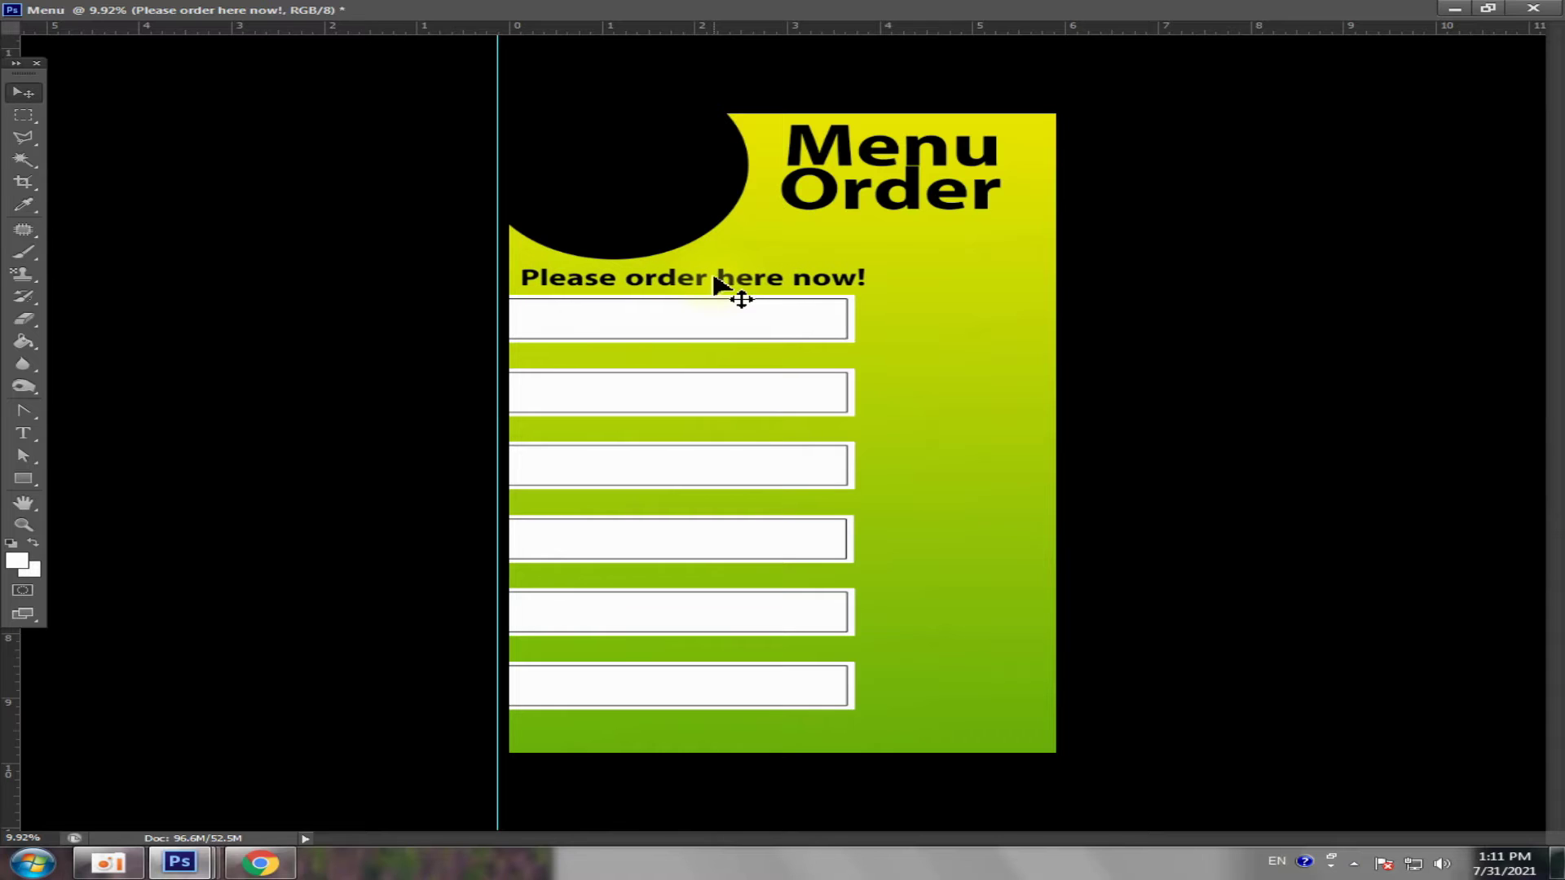
key("shift+Right")
key("shift+Right")
key("shift+Right")
key("ctrl+t")
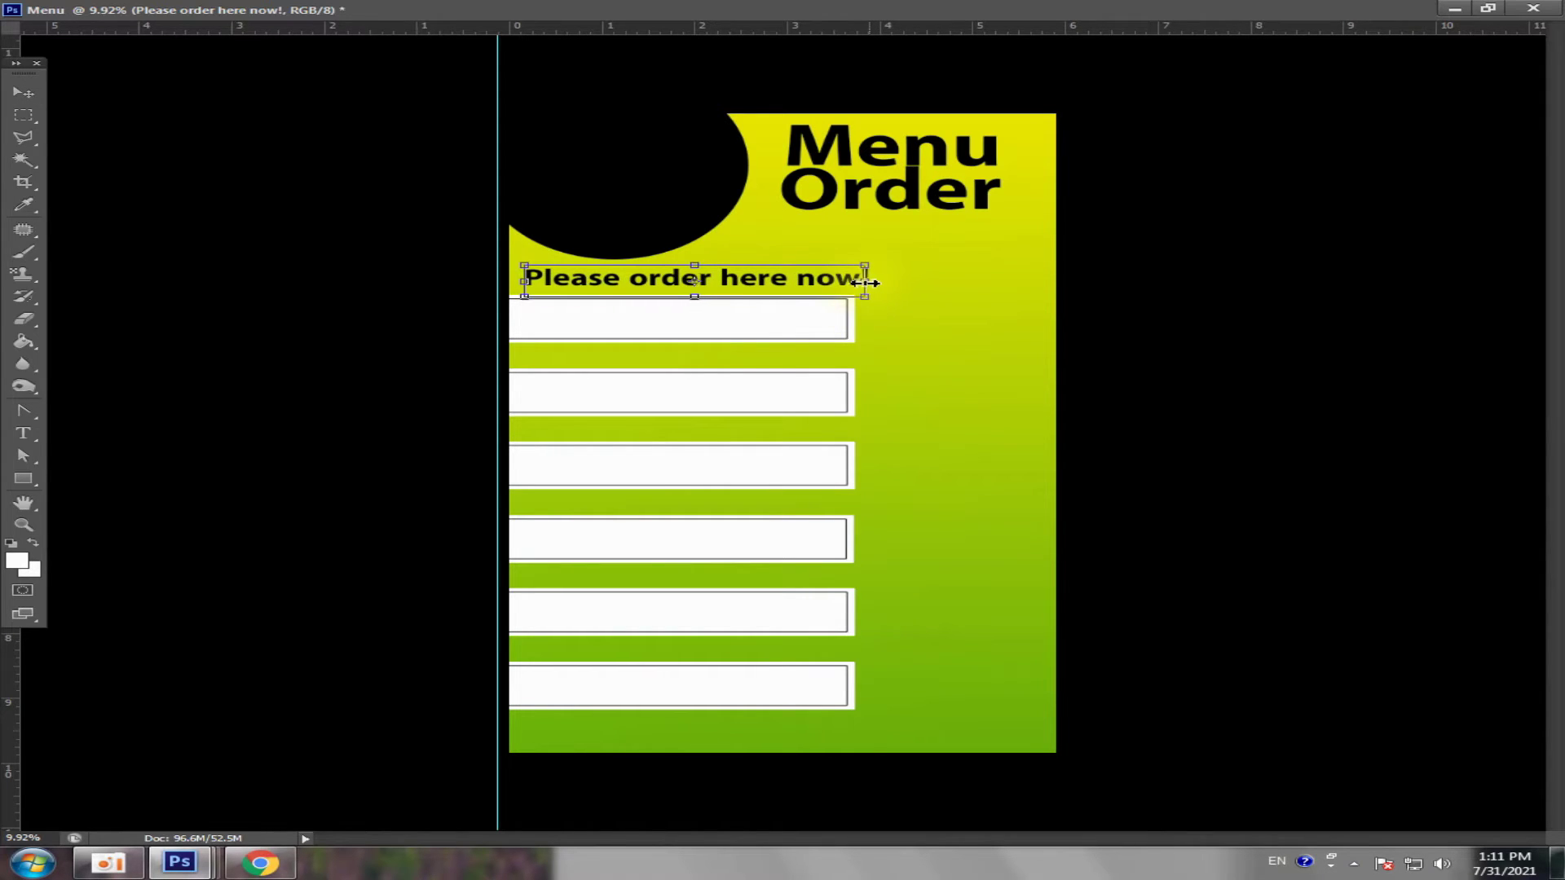
left_click_drag(866, 283, 854, 282)
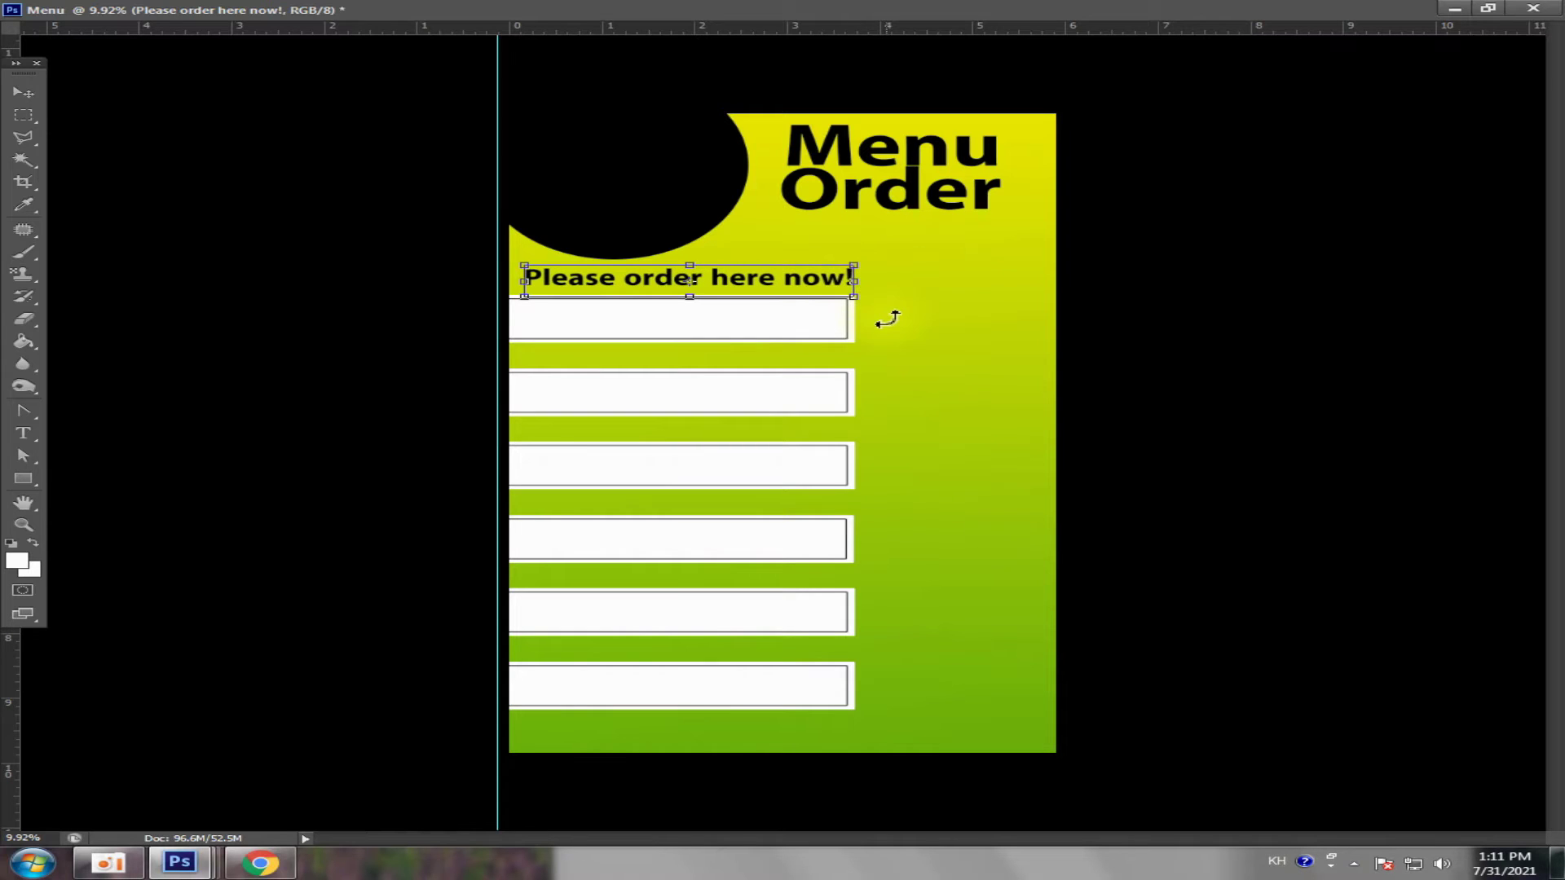
key("Return")
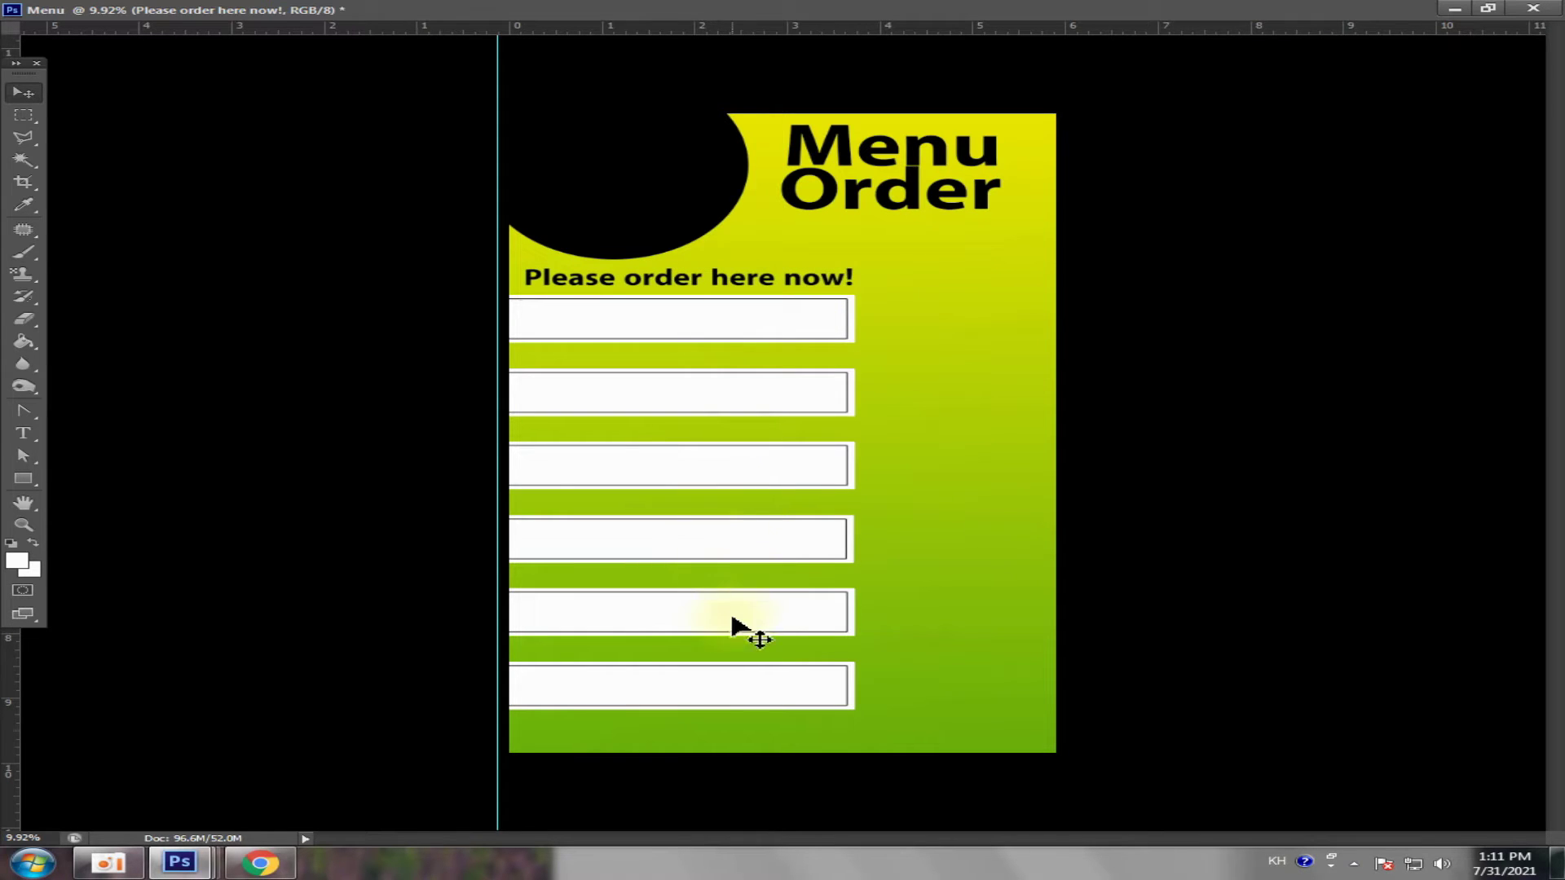
left_click(1489, 8)
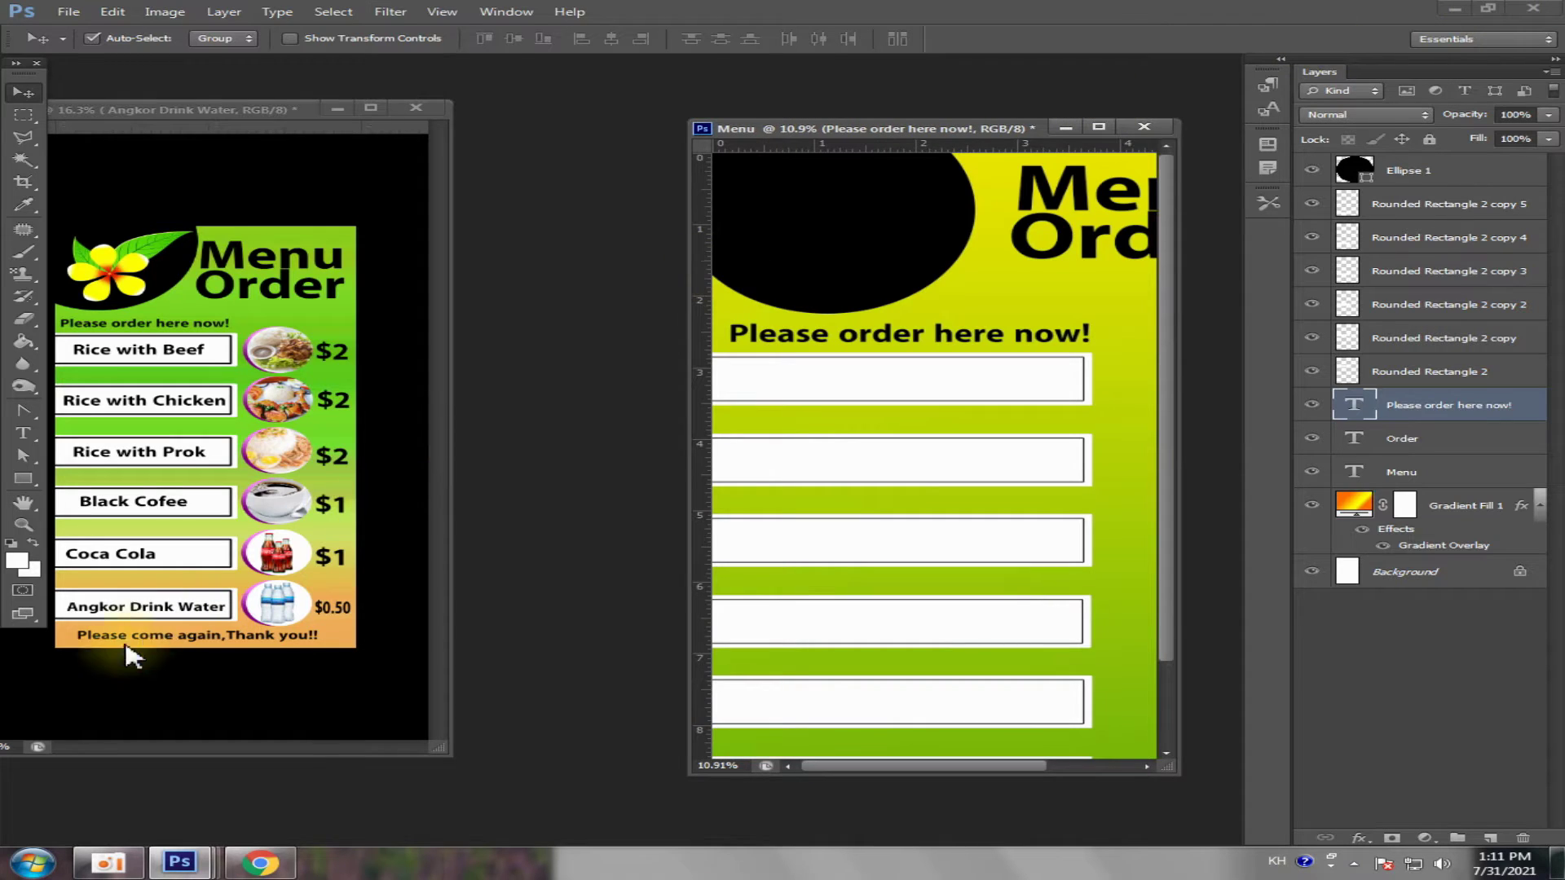
left_click_drag(253, 110, 481, 114)
left_click(613, 113)
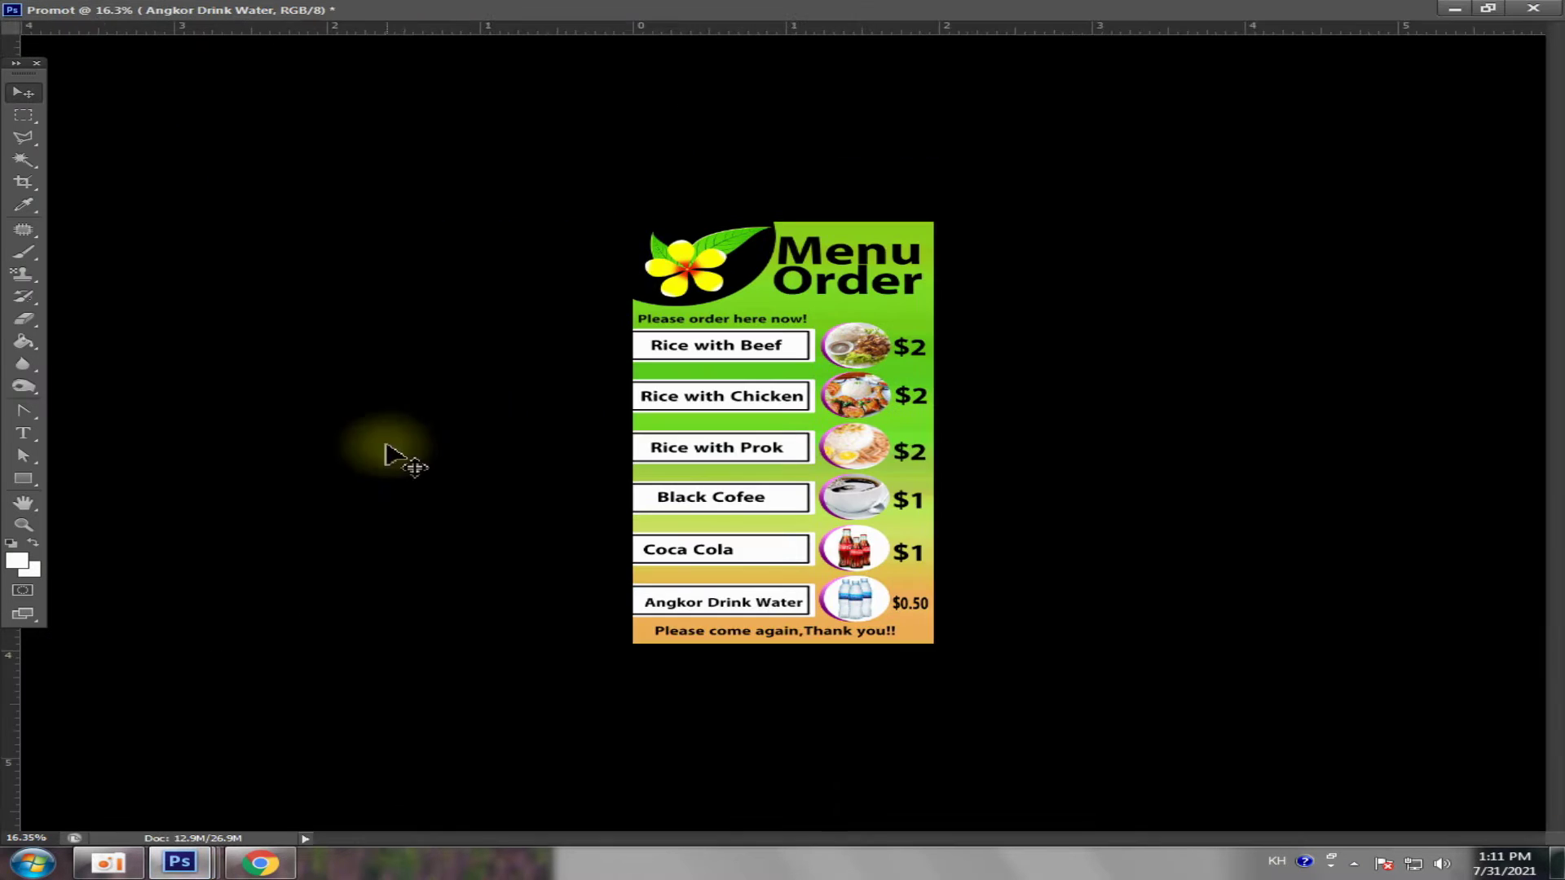
scroll(741, 593, "up", 2)
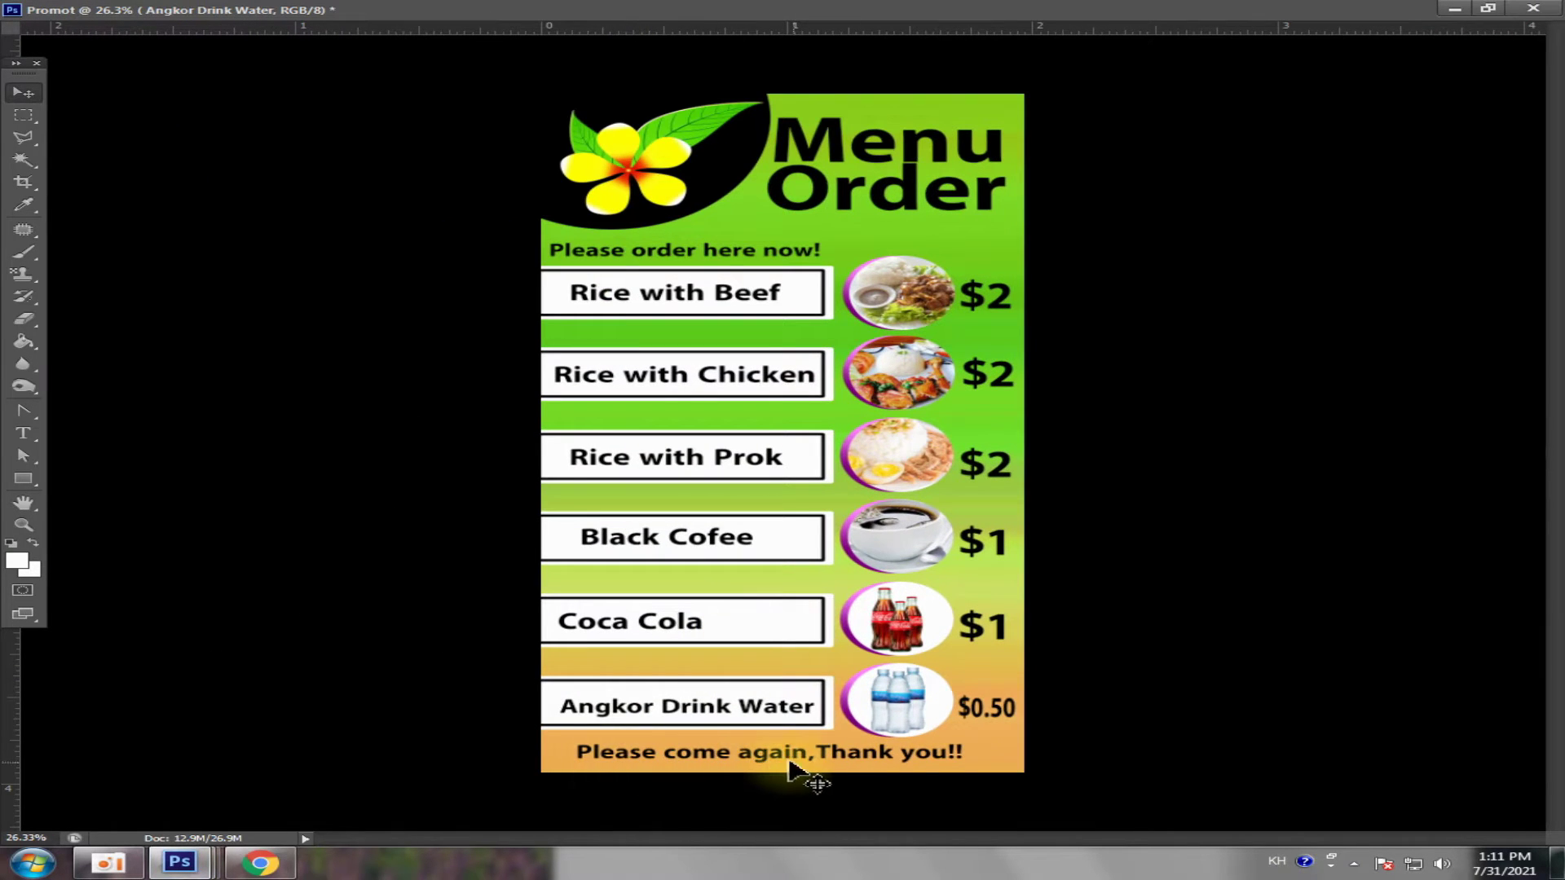
left_click(1455, 9)
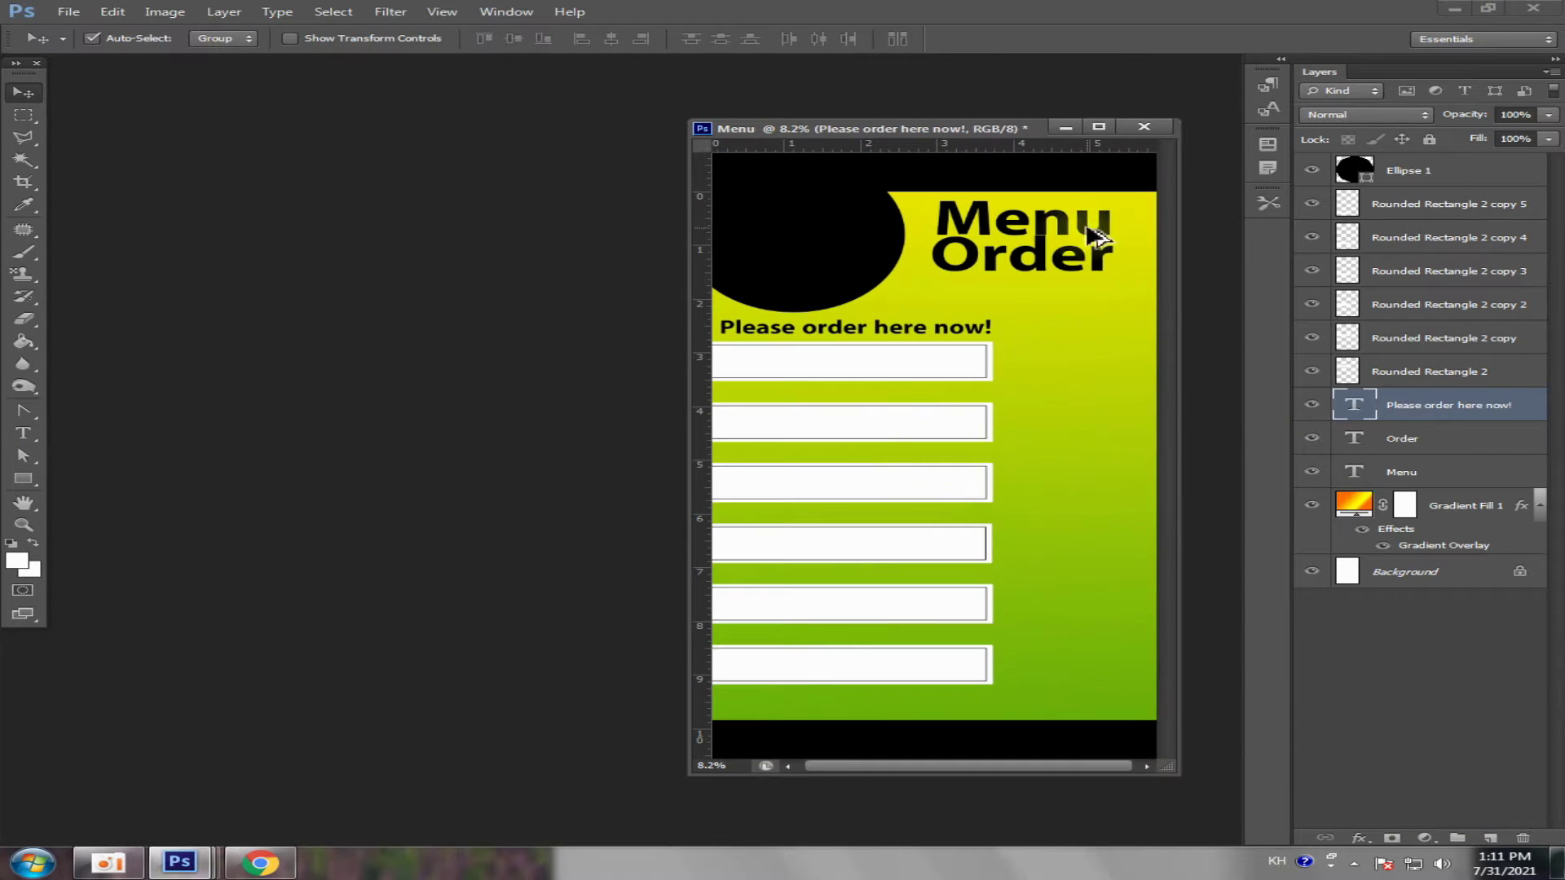
left_click(1099, 126)
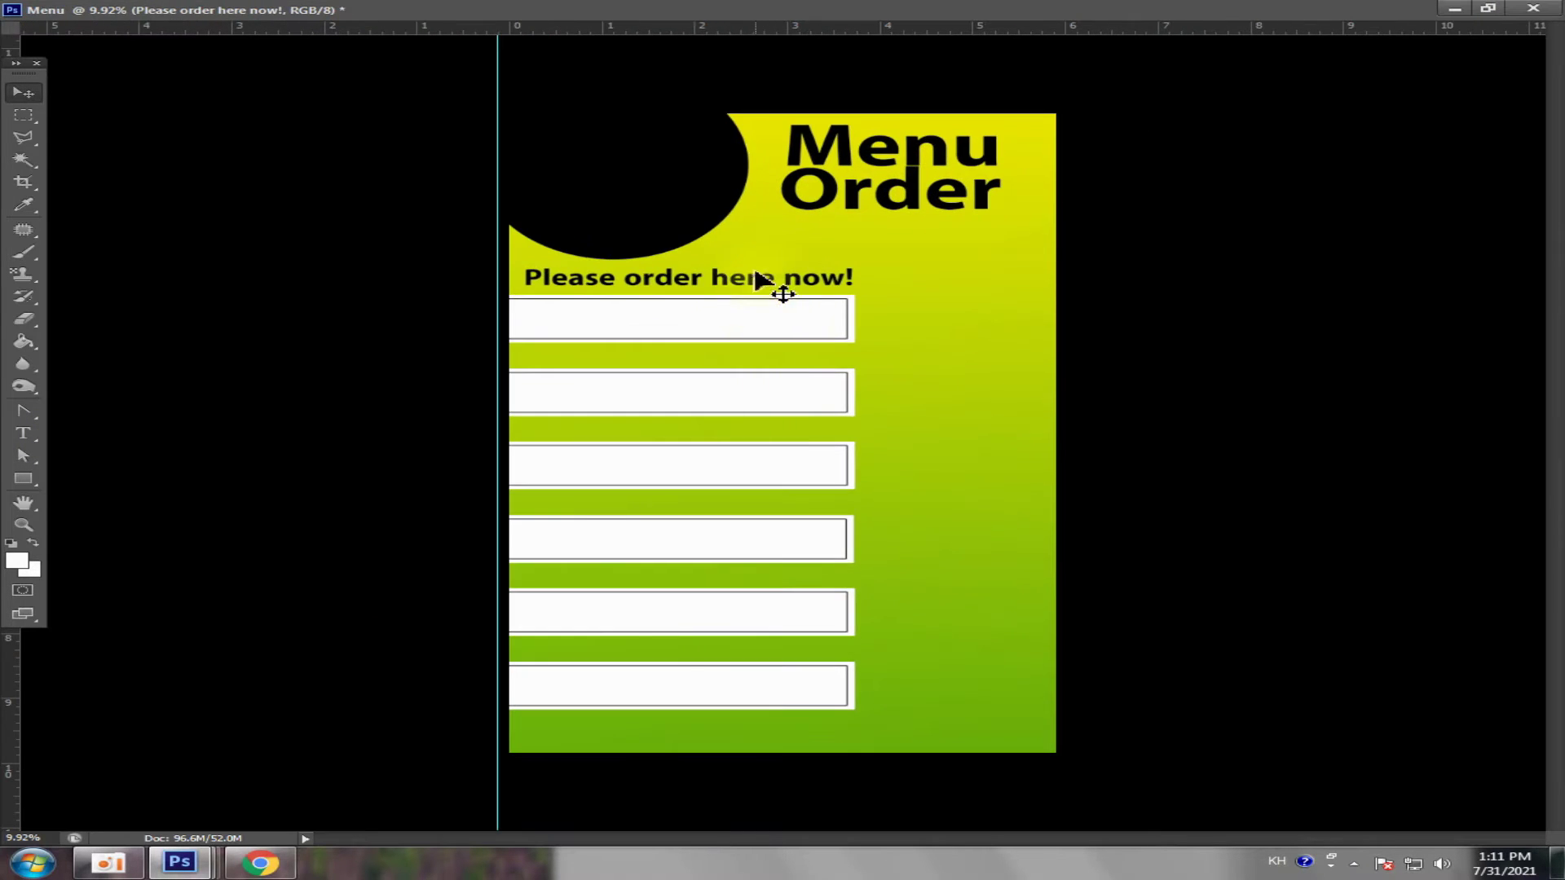
- Copy the 'Please order here now!' line below the last box and start retyping its words
left_click_drag(754, 282, 751, 733)
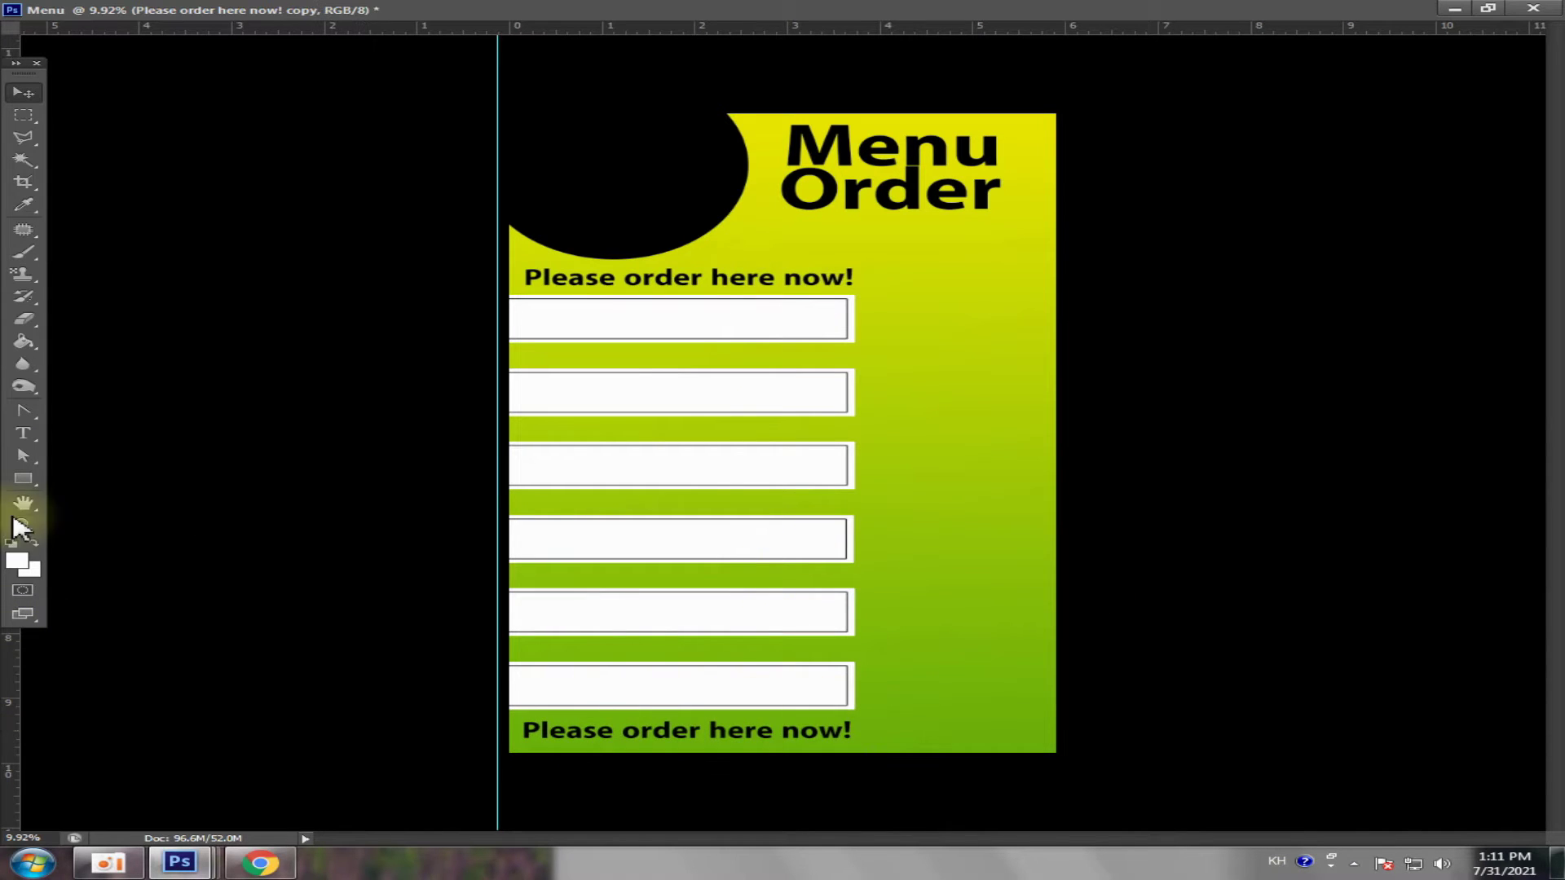
left_click(23, 432)
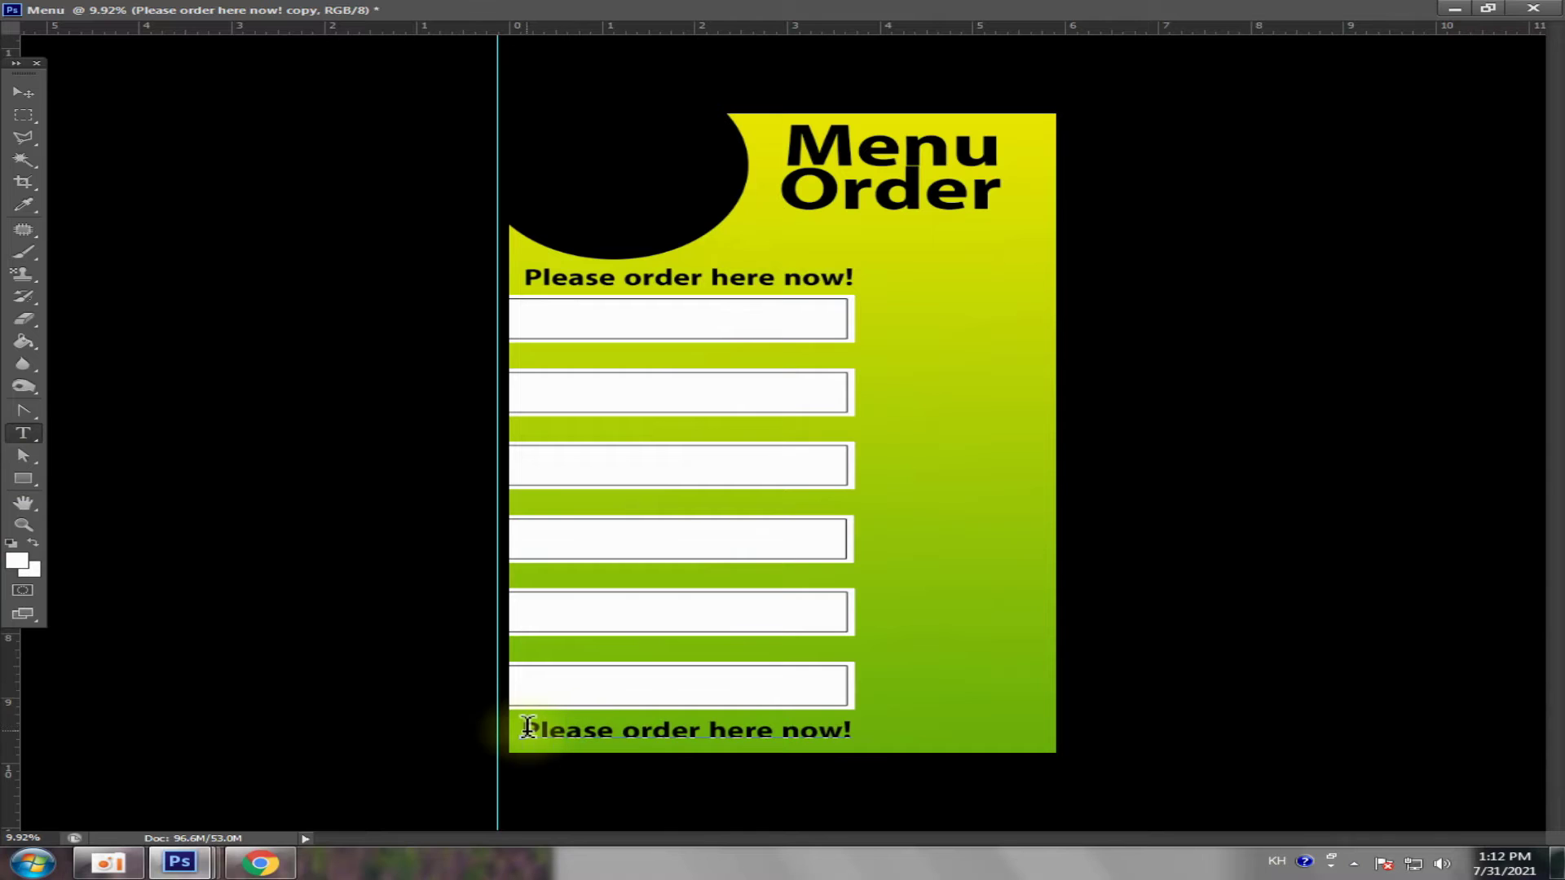
left_click_drag(509, 731, 840, 731)
type("តល")
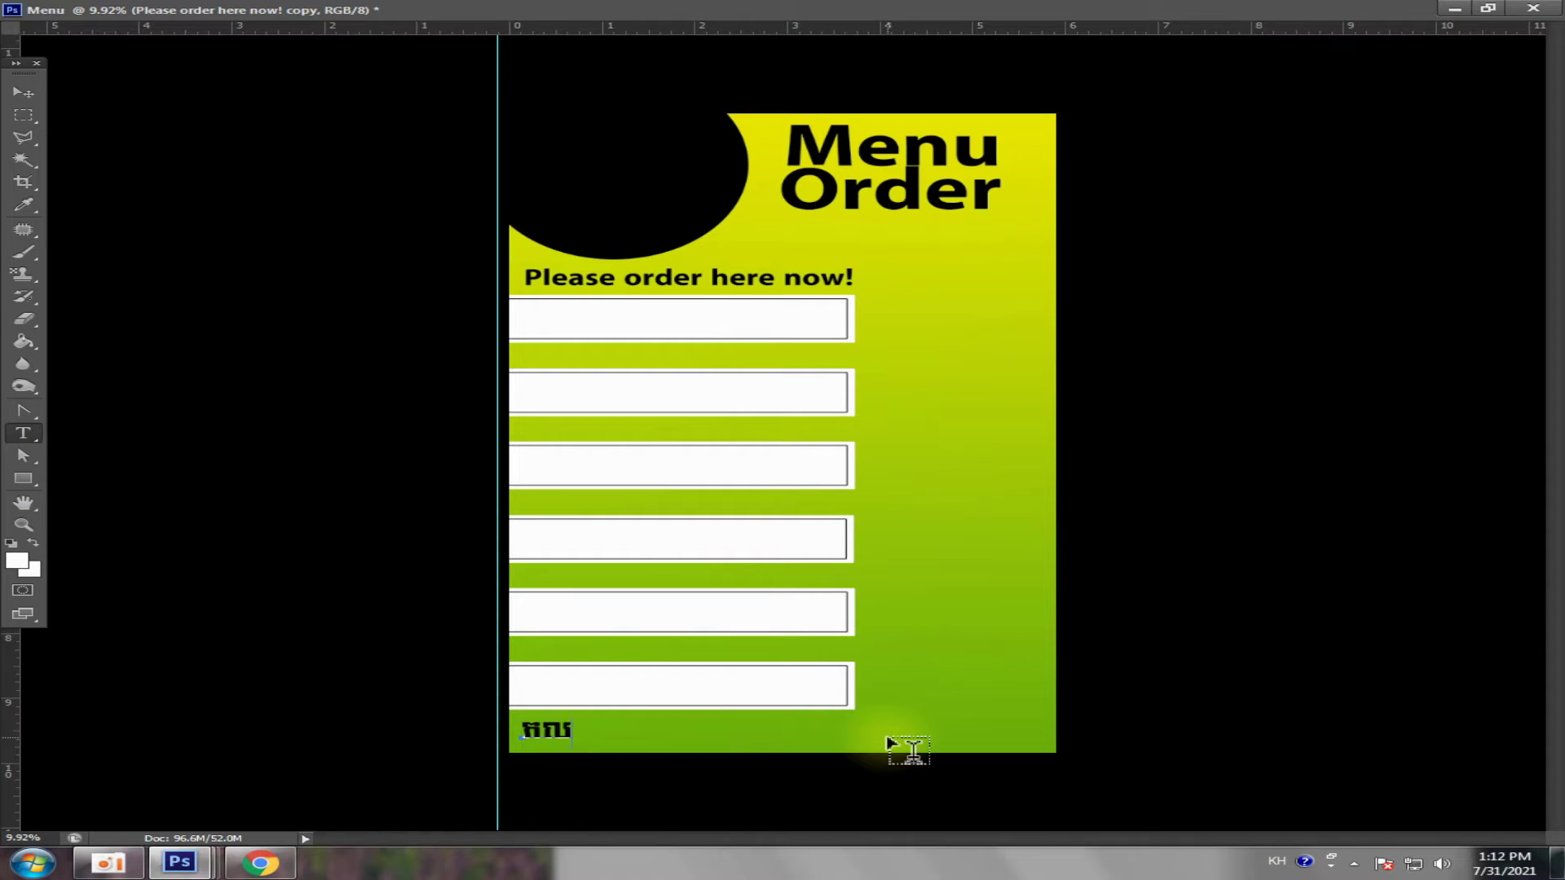
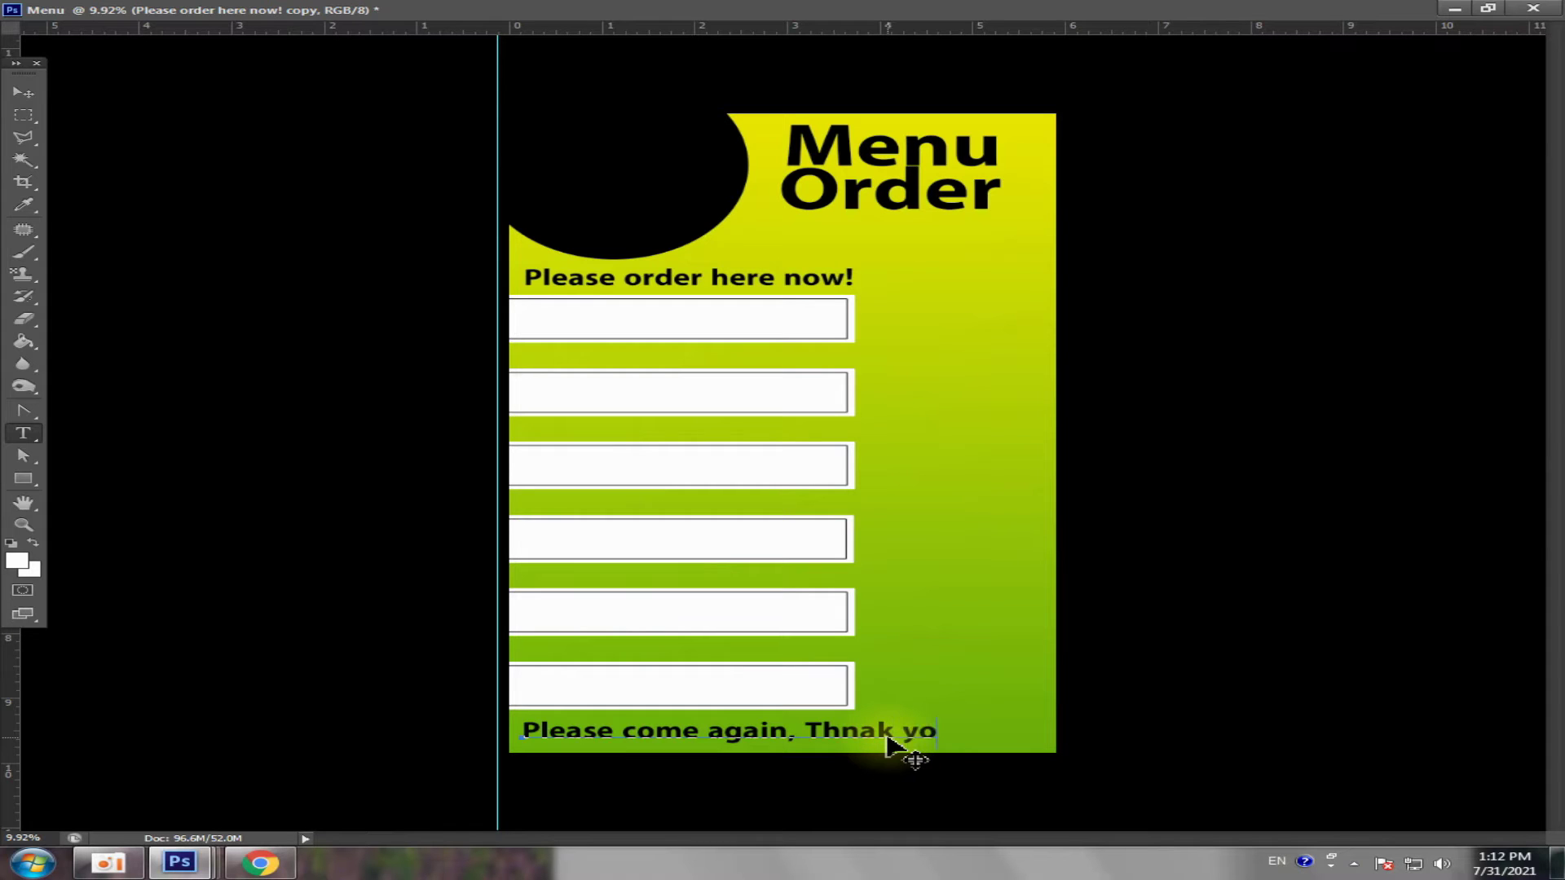
- Finish the closing line as 'Please come again, Thnak you!' and centre it along the flyer's bottom
type("u!")
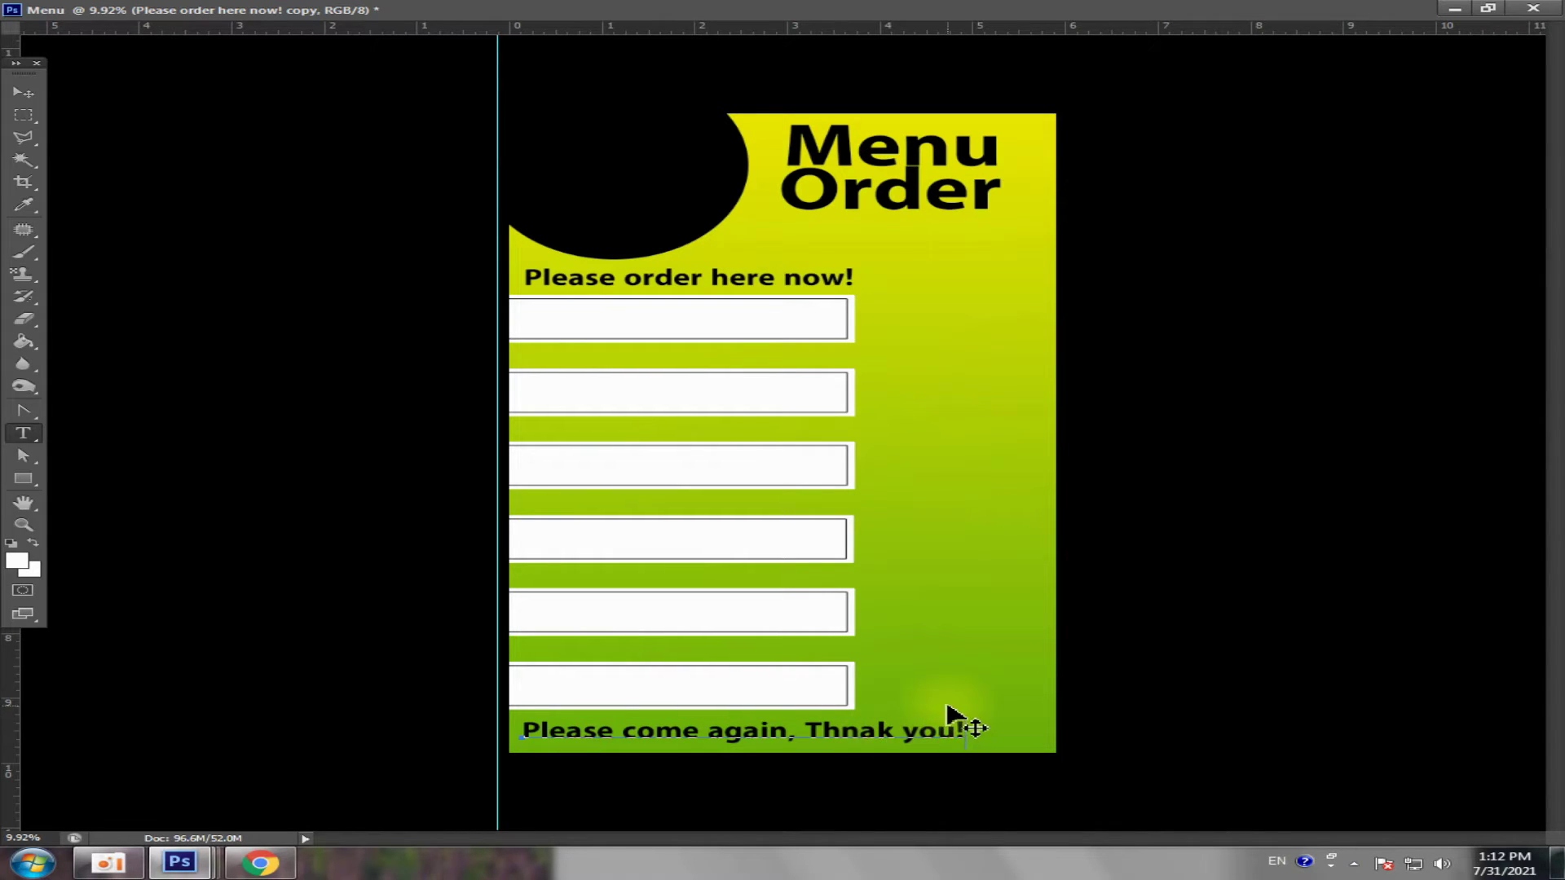
left_click(23, 92)
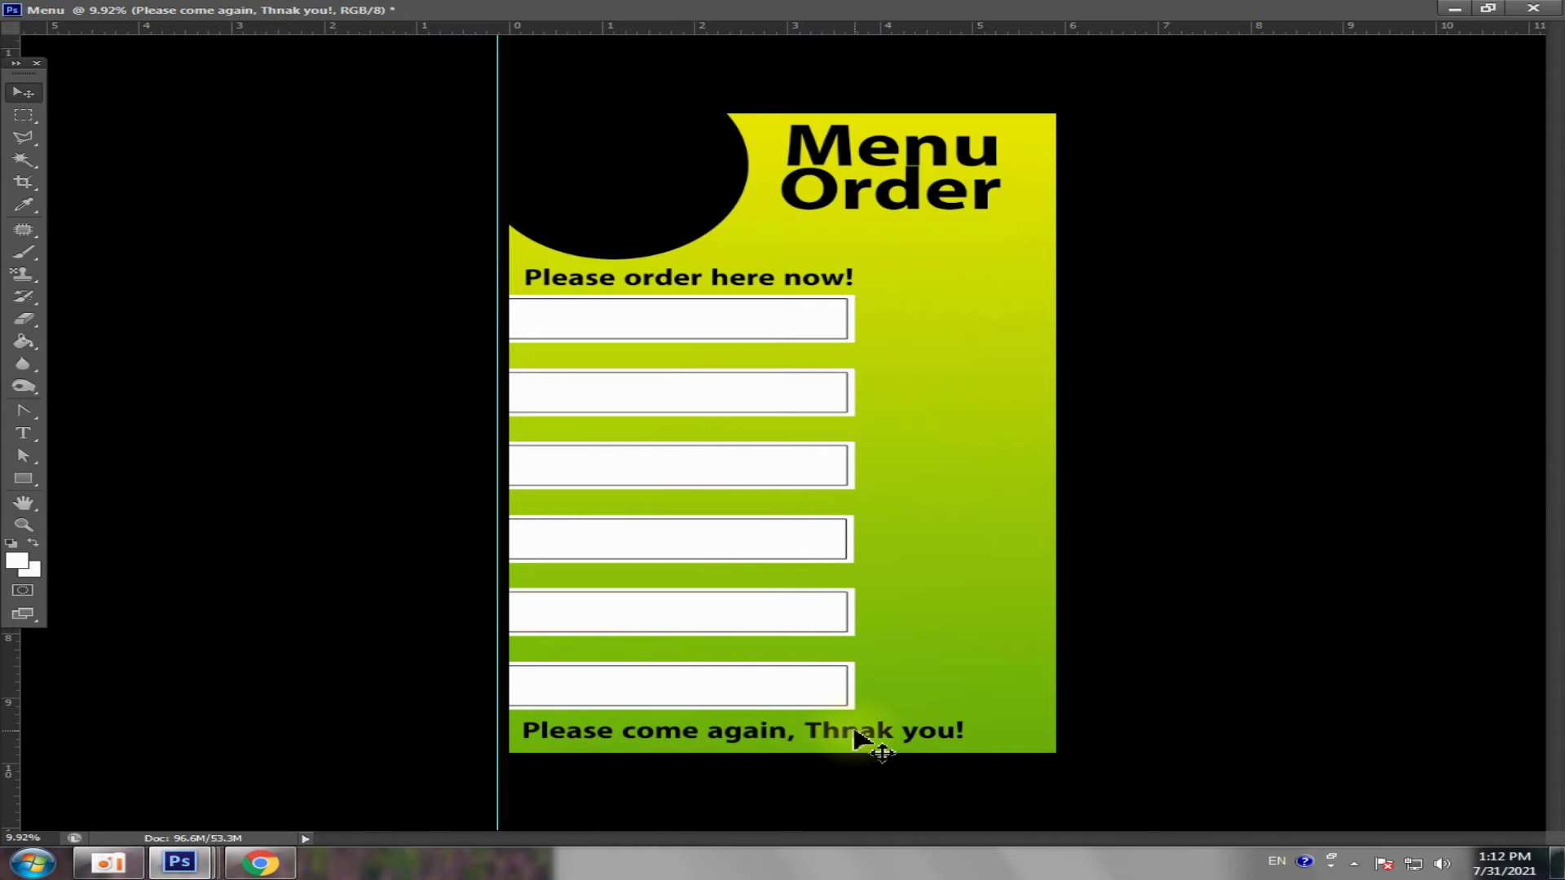
left_click_drag(860, 737, 877, 737)
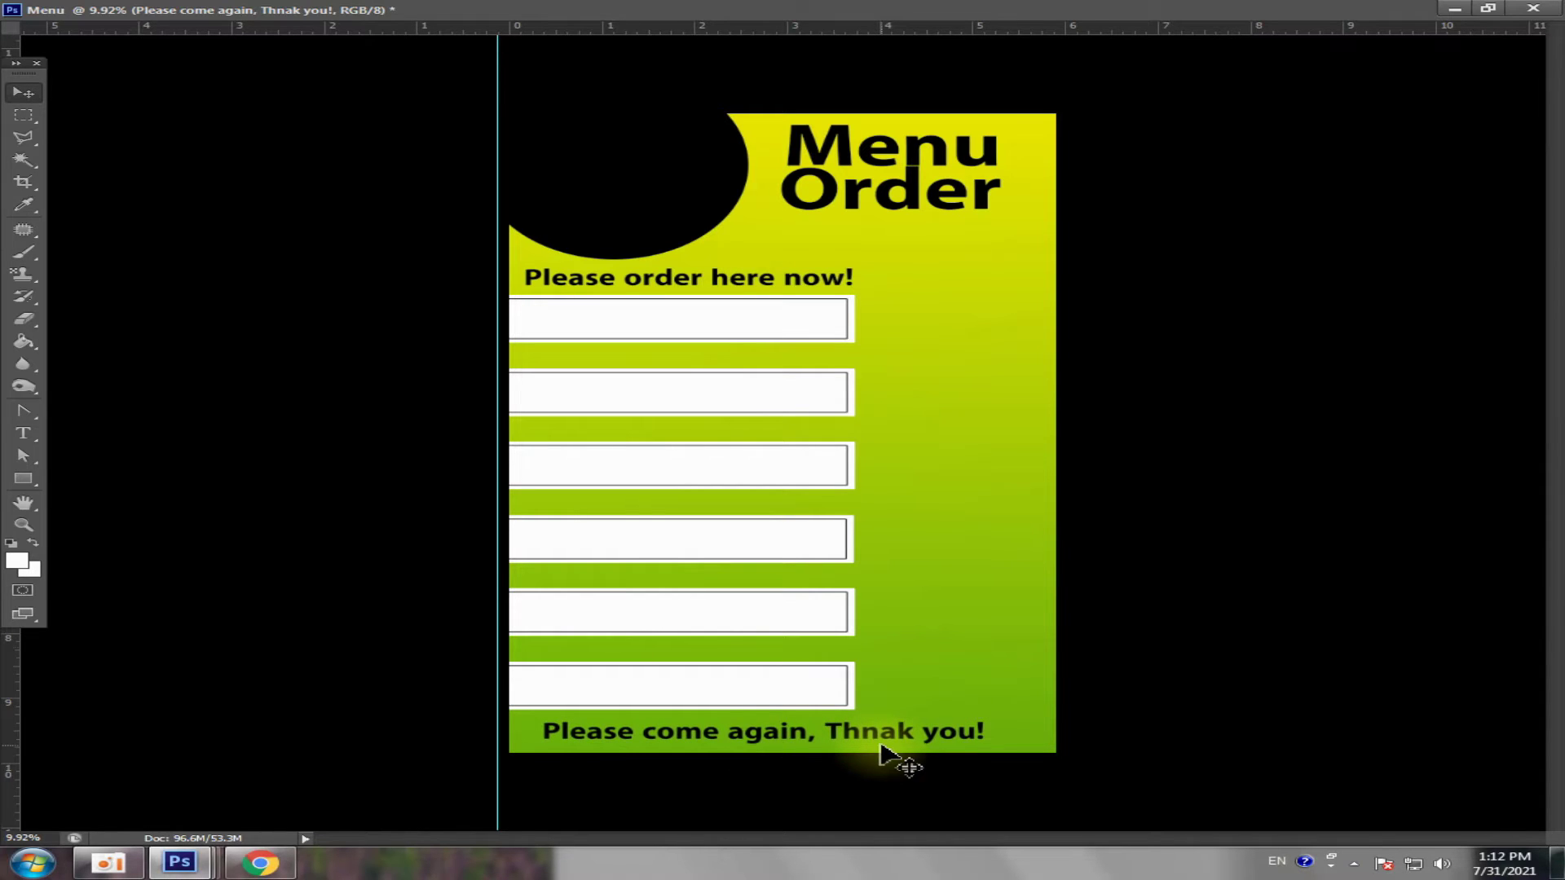
- Float the Promot flyer in its own window left of the Menu document, zoomed to fit
scroll(929, 408, "down", 2)
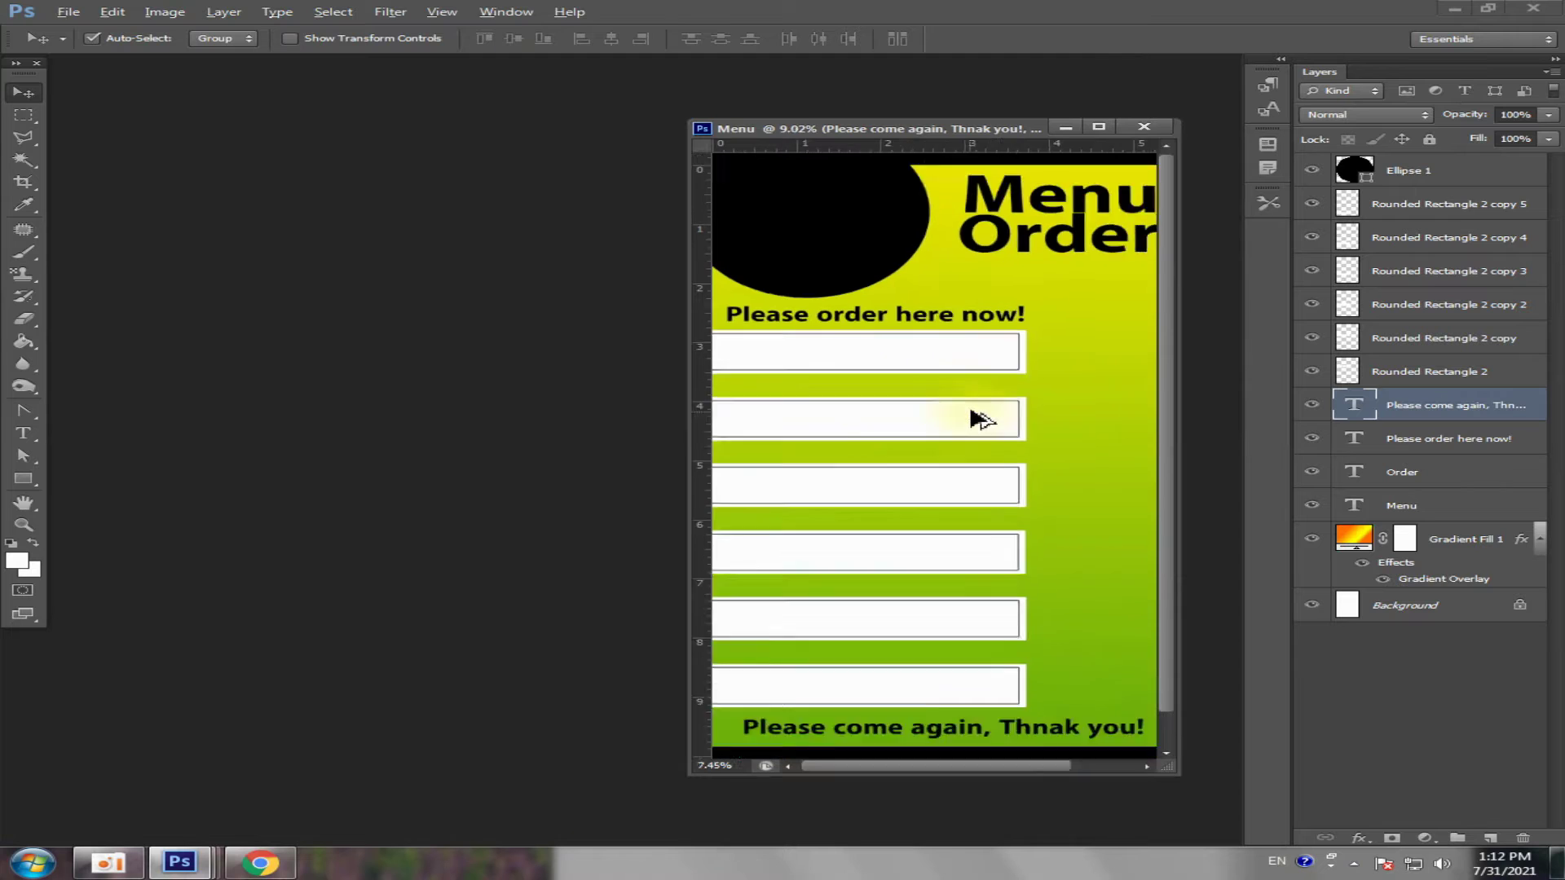
scroll(930, 424, "down", 2)
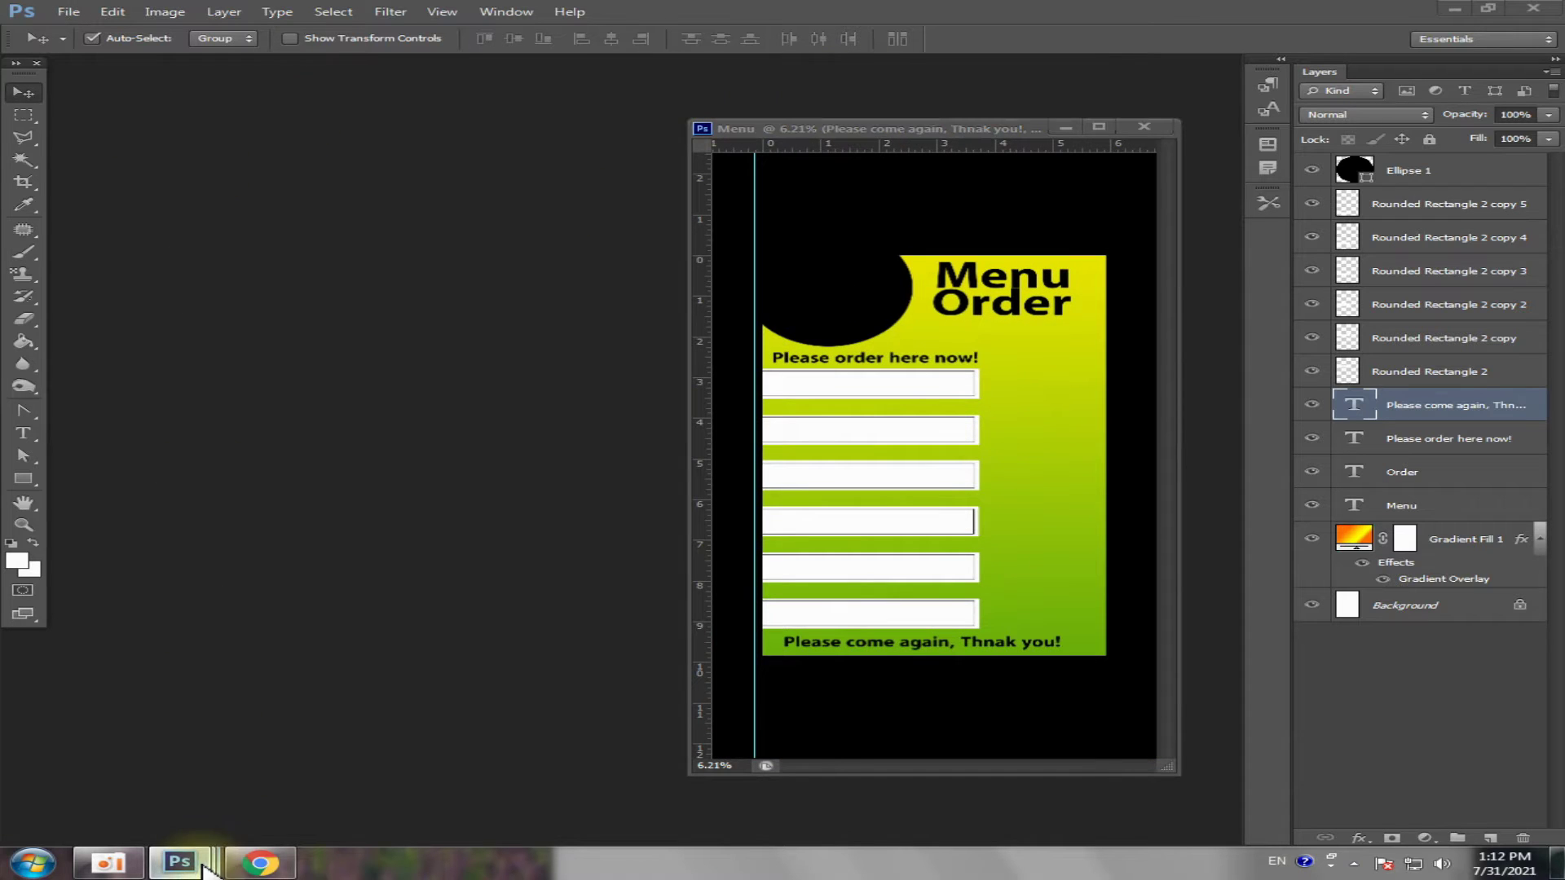
mouse_move(178, 863)
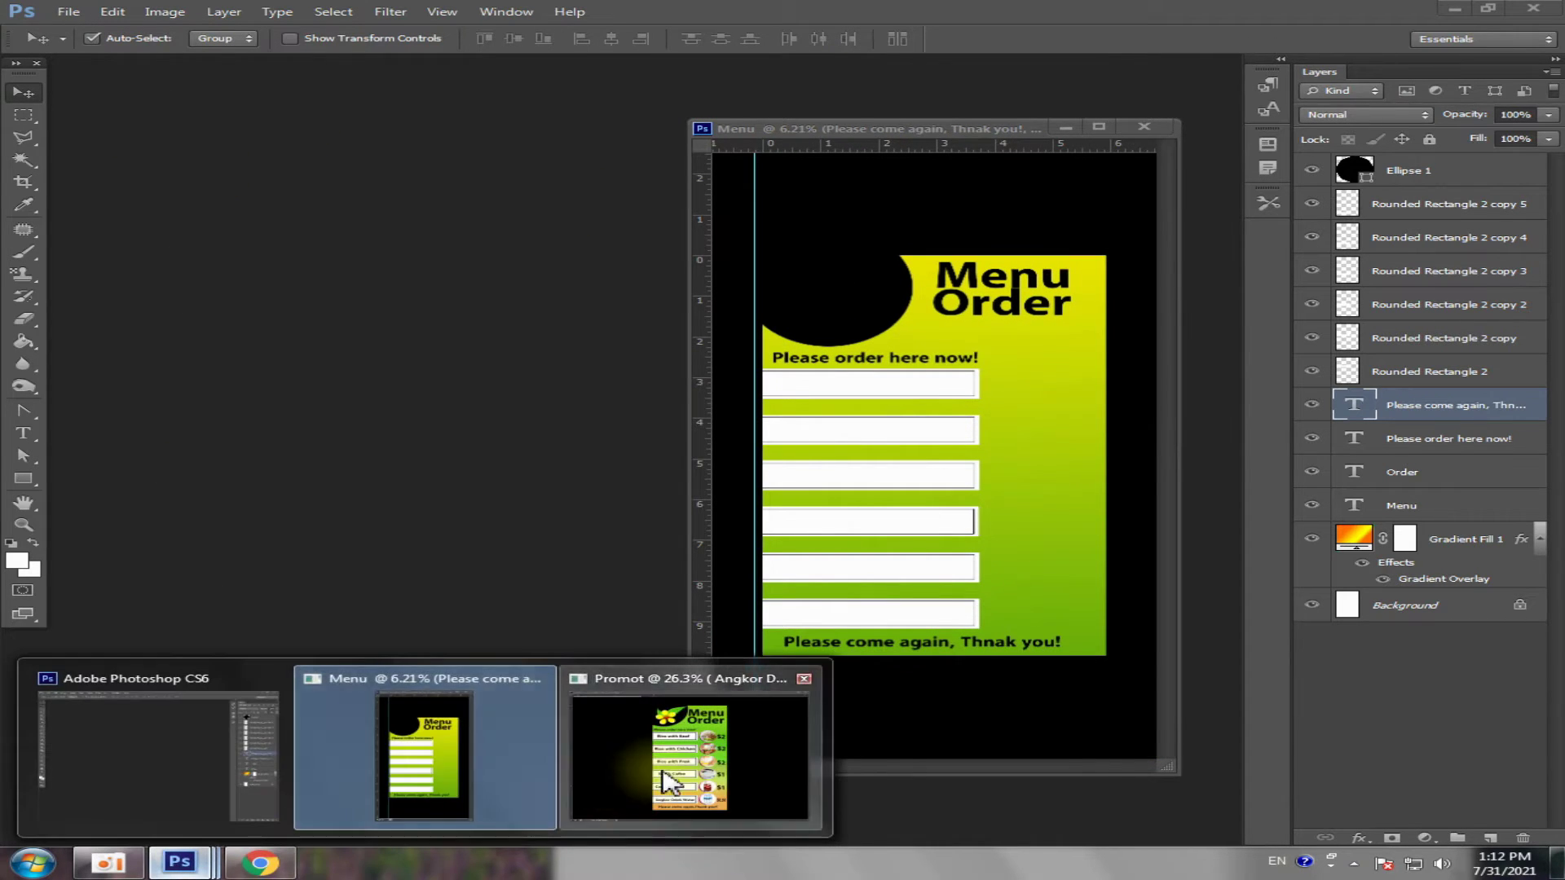
left_click(692, 762)
left_click(1489, 10)
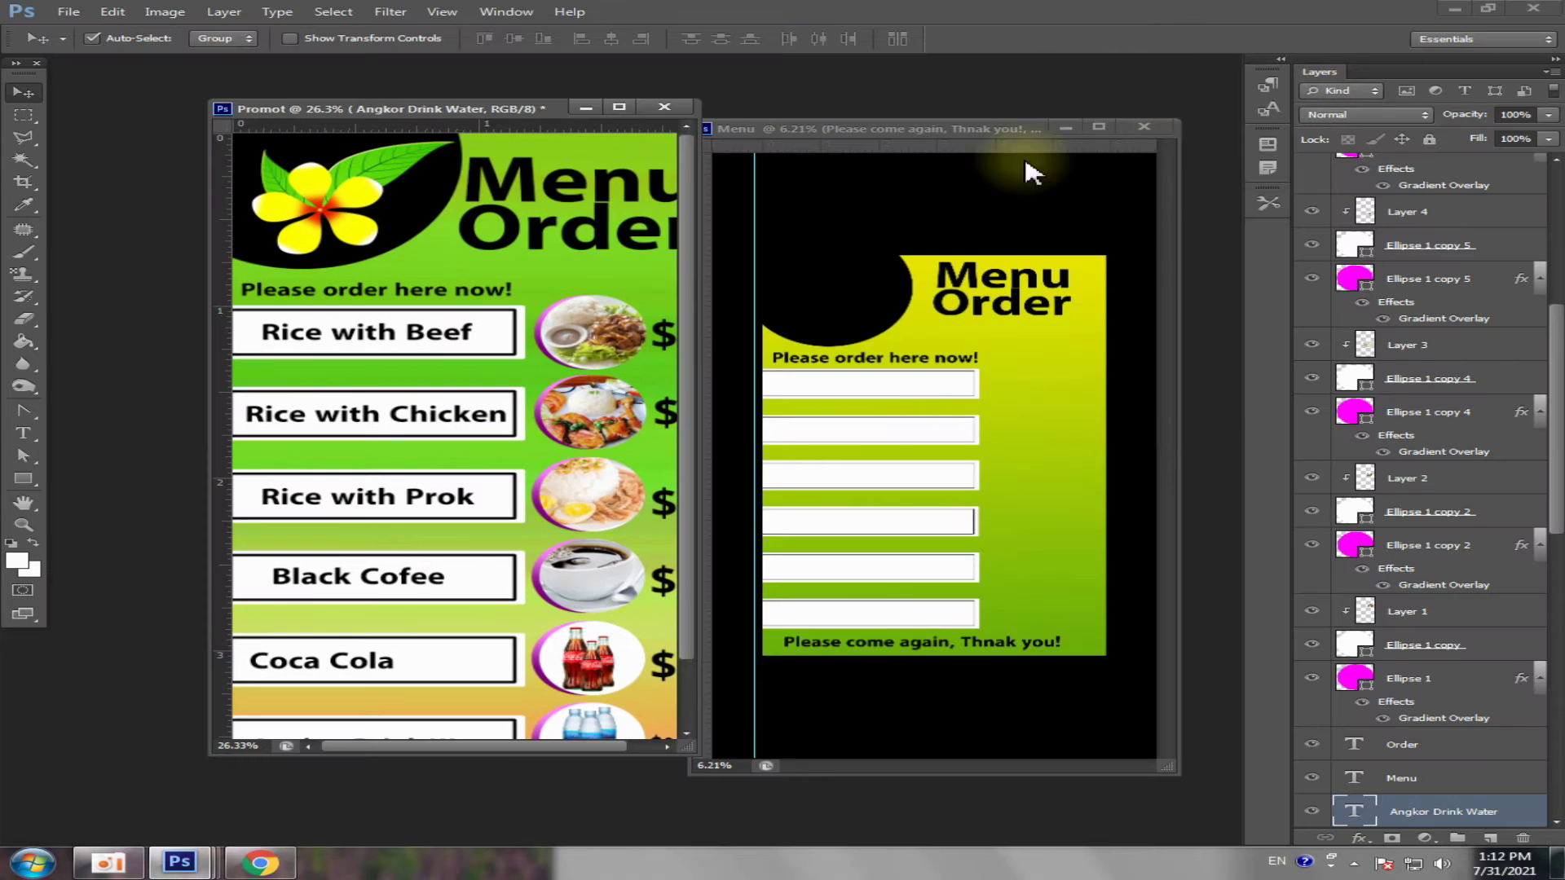
left_click_drag(456, 109, 376, 124)
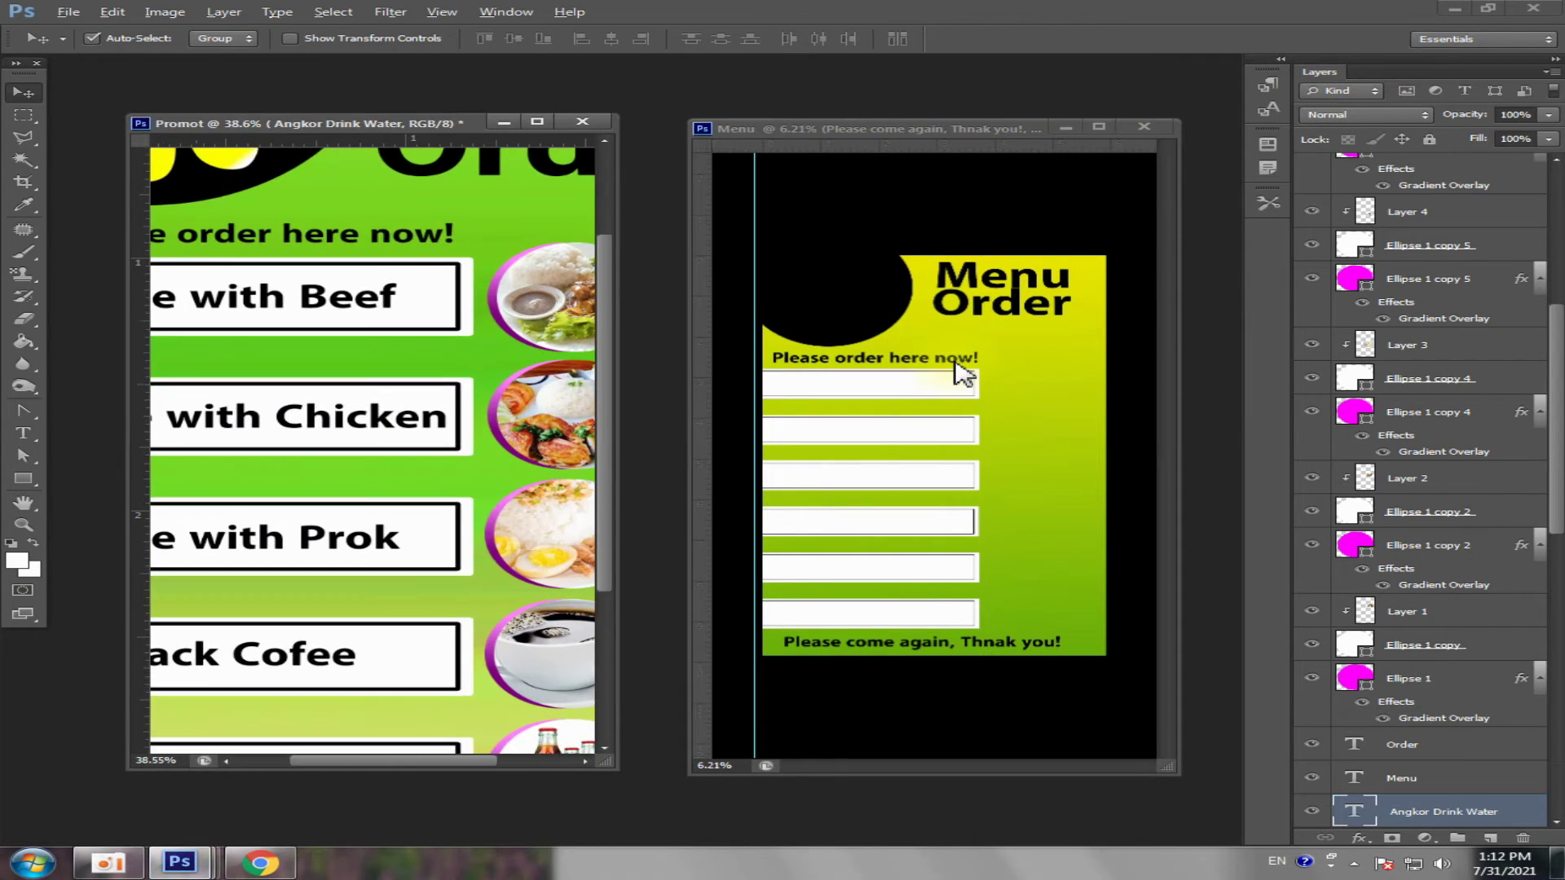
scroll(960, 374, "up", 2)
scroll(993, 391, "up", 1)
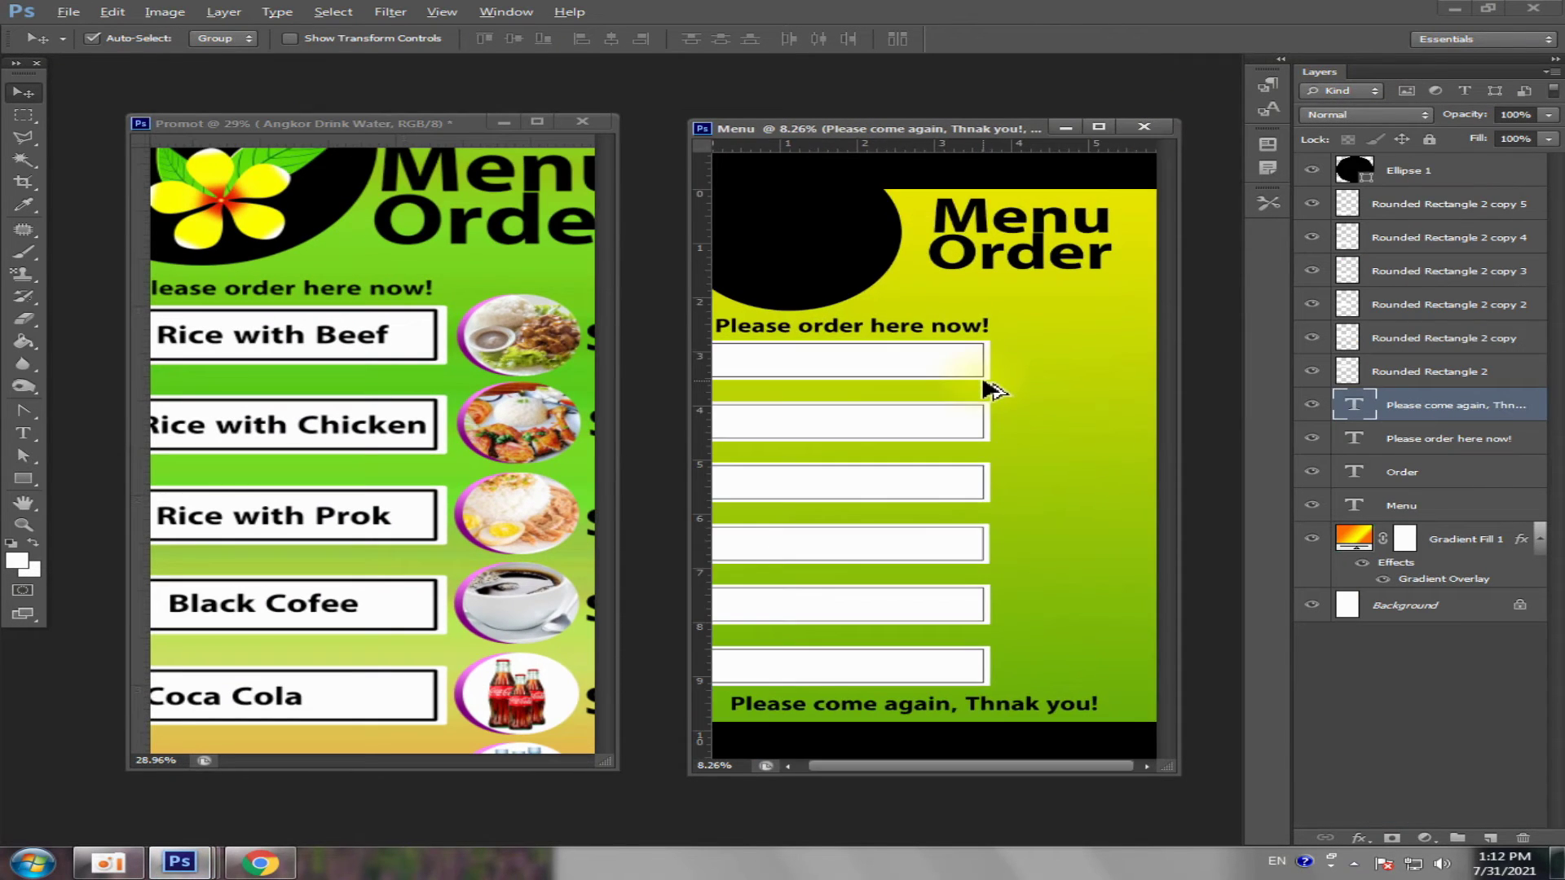
scroll(993, 391, "up", 1)
scroll(993, 391, "down", 1)
scroll(993, 392, "down", 1)
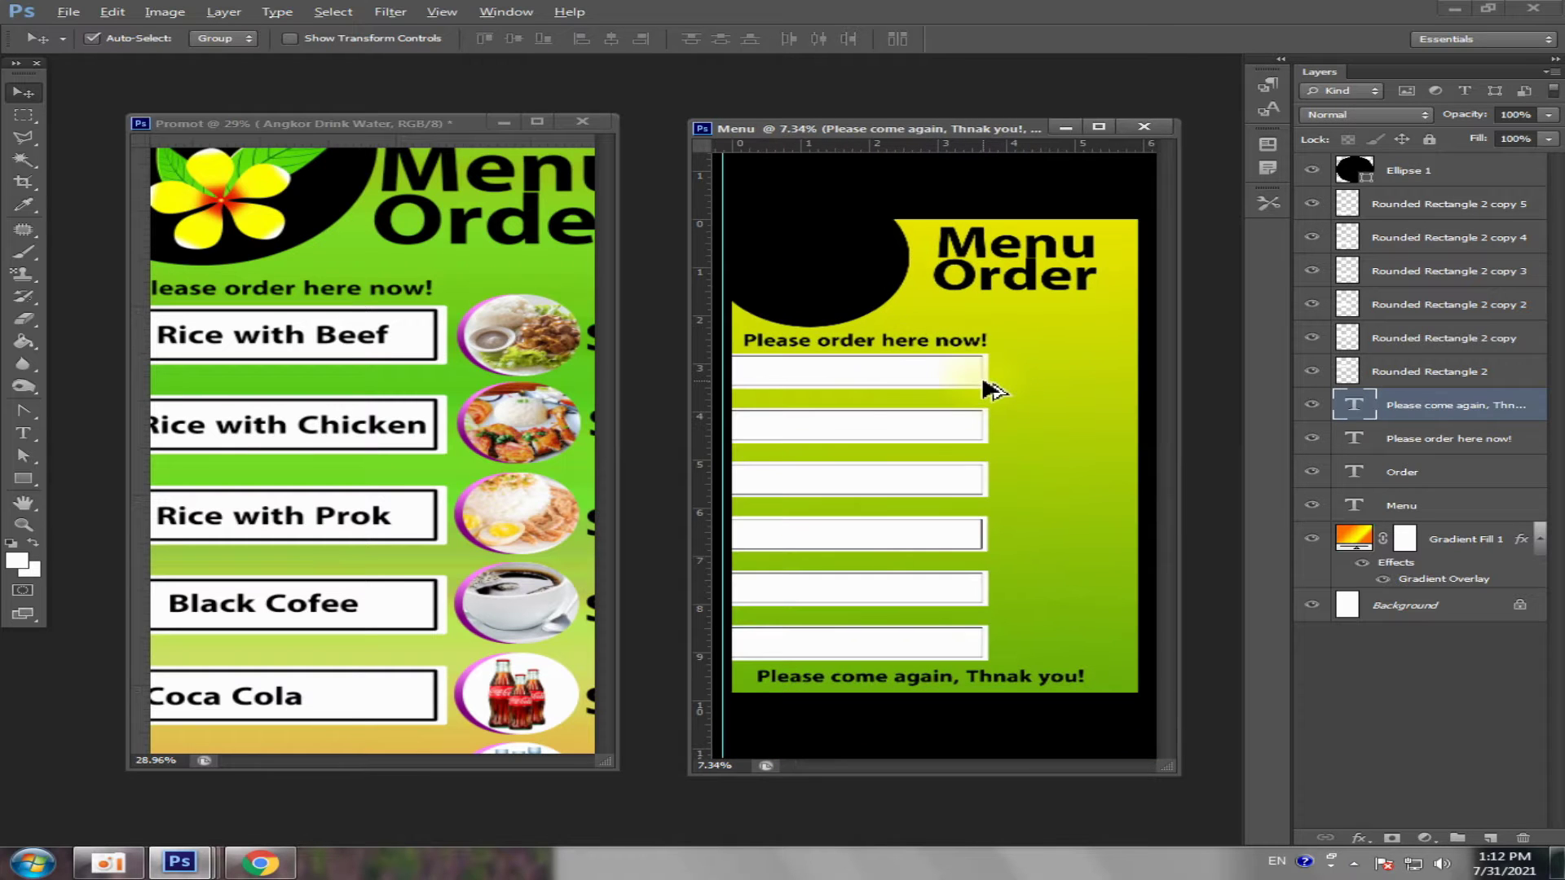
scroll(452, 289, "down", 3)
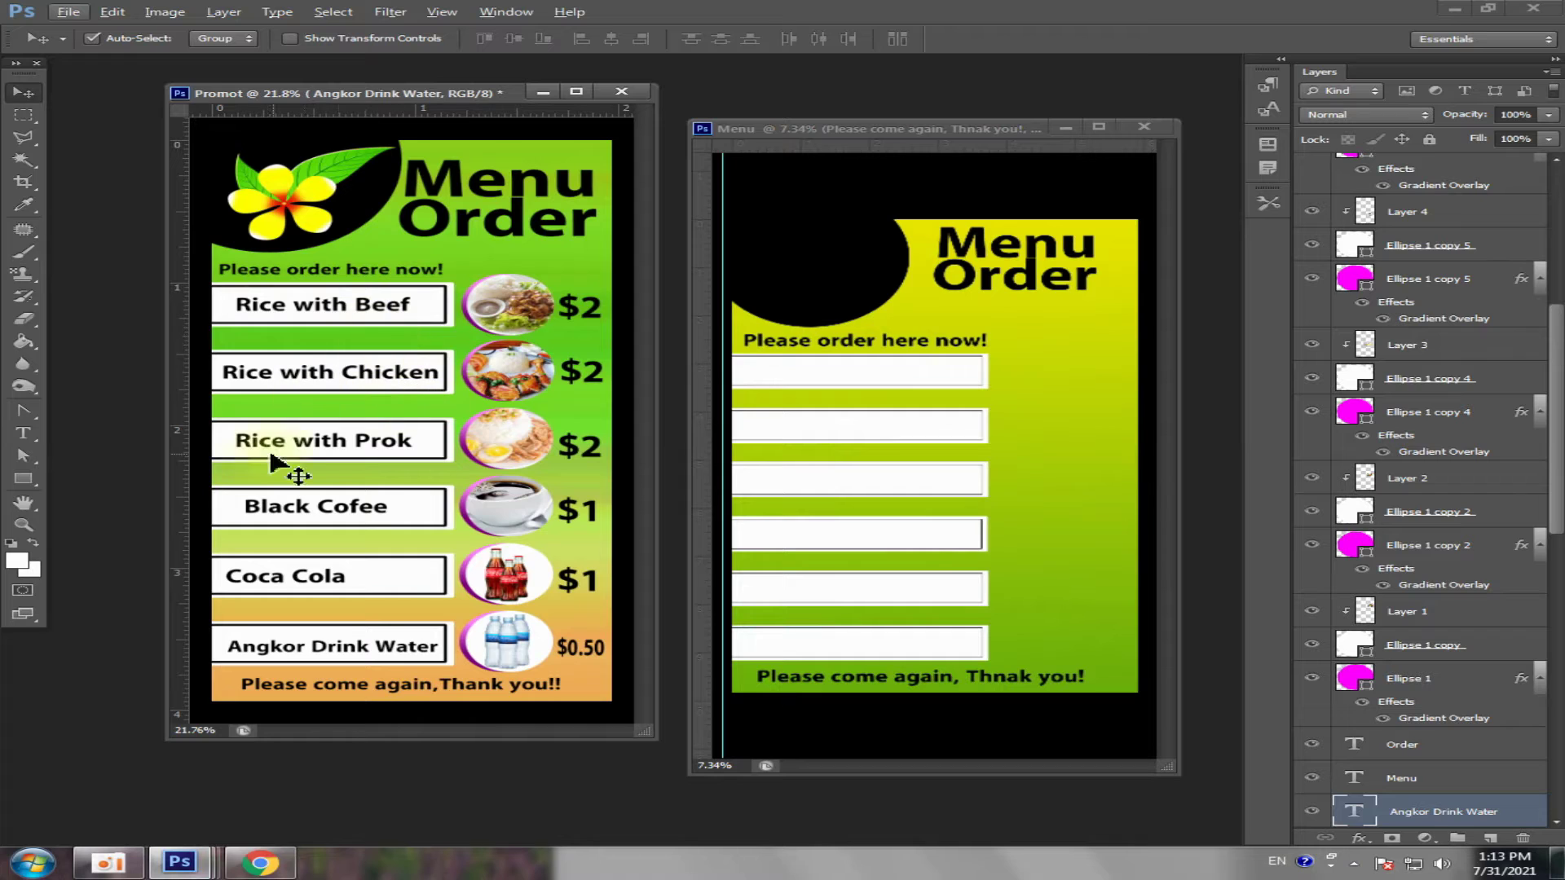
- Duplicate the 'Please order here now!' text as the top layer and move it into the first white box
left_click(844, 352)
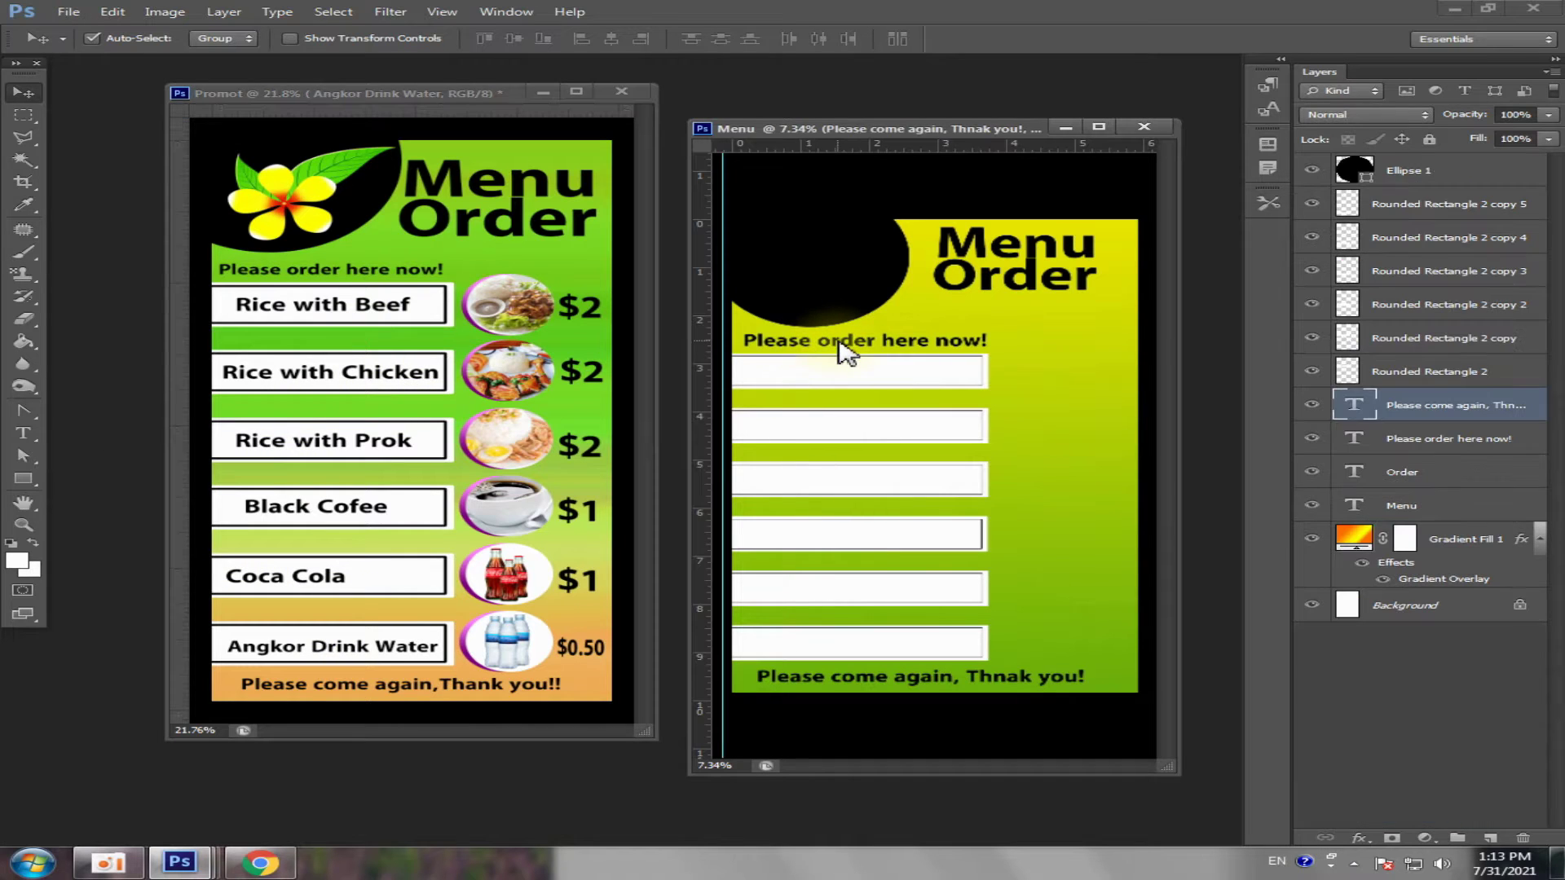
left_click_drag(838, 341, 848, 411)
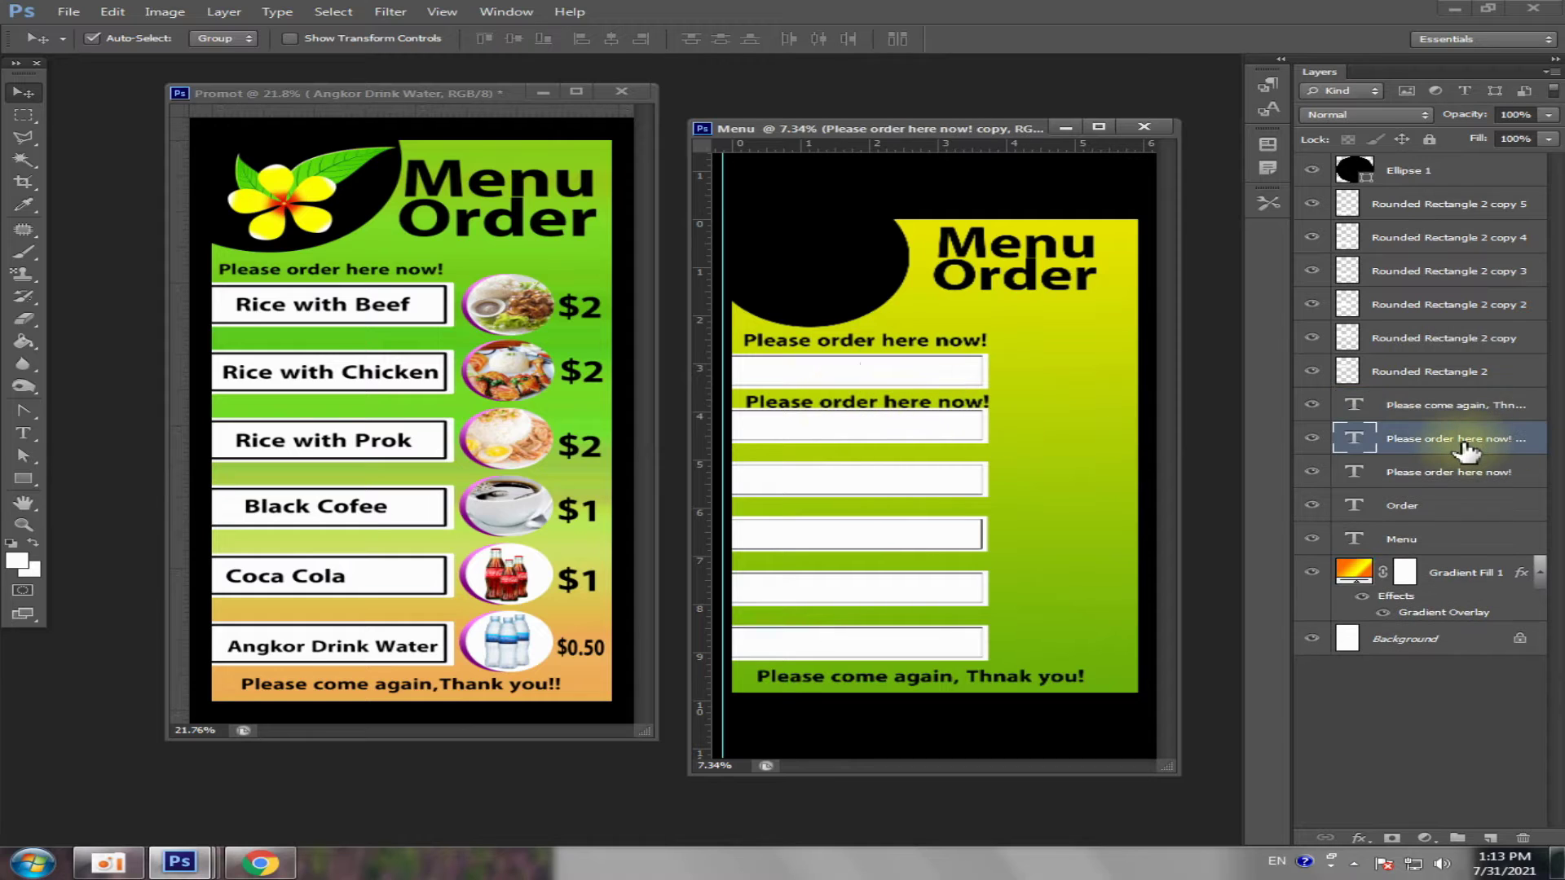
left_click_drag(1474, 440, 1439, 167)
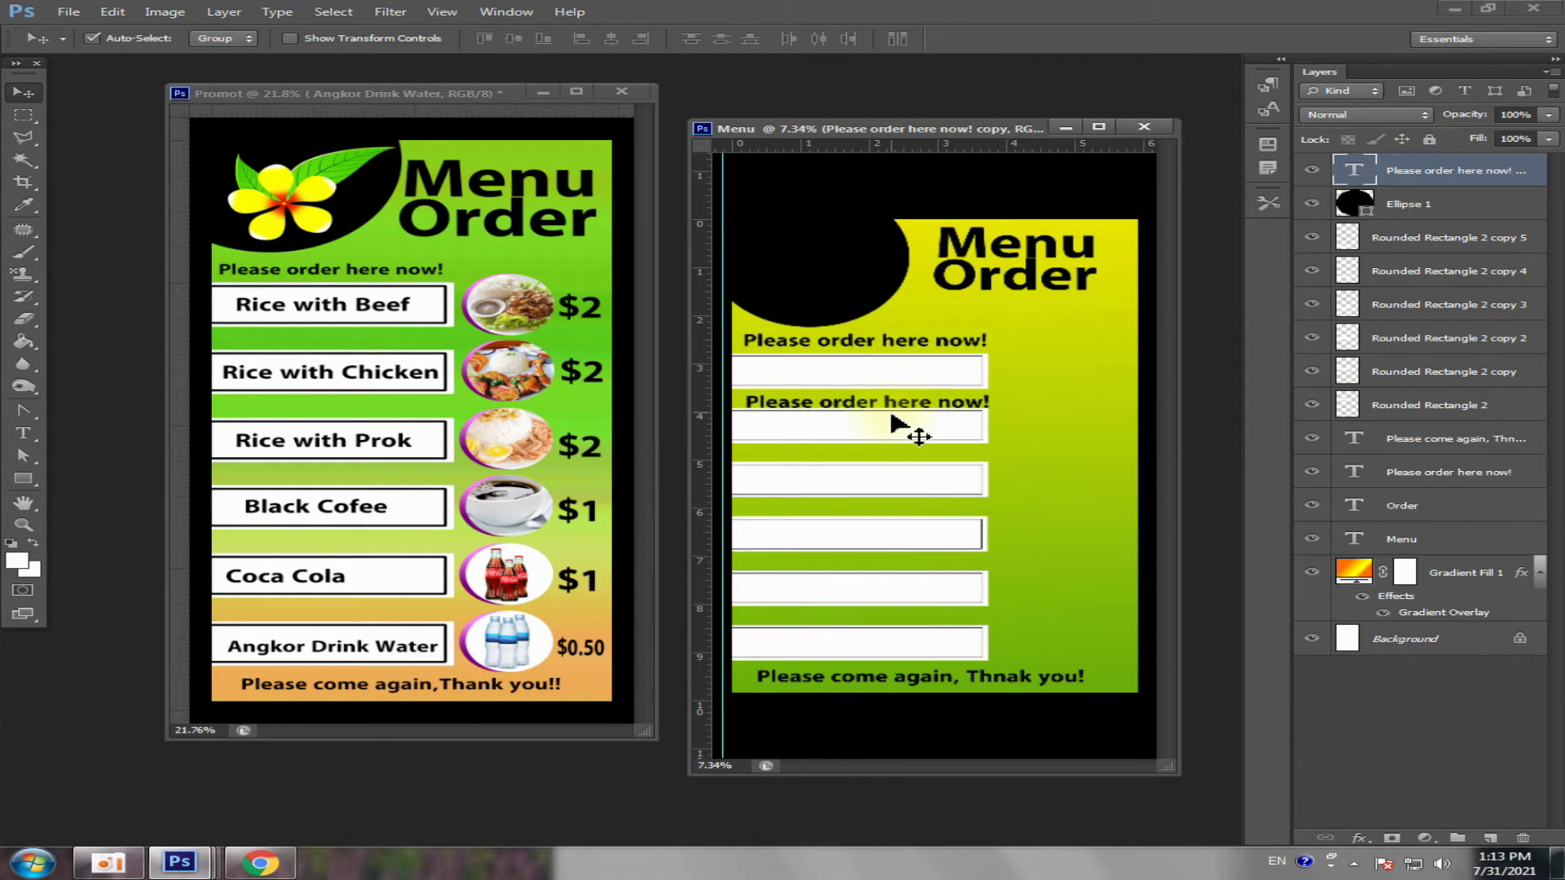
left_click_drag(901, 420, 893, 376)
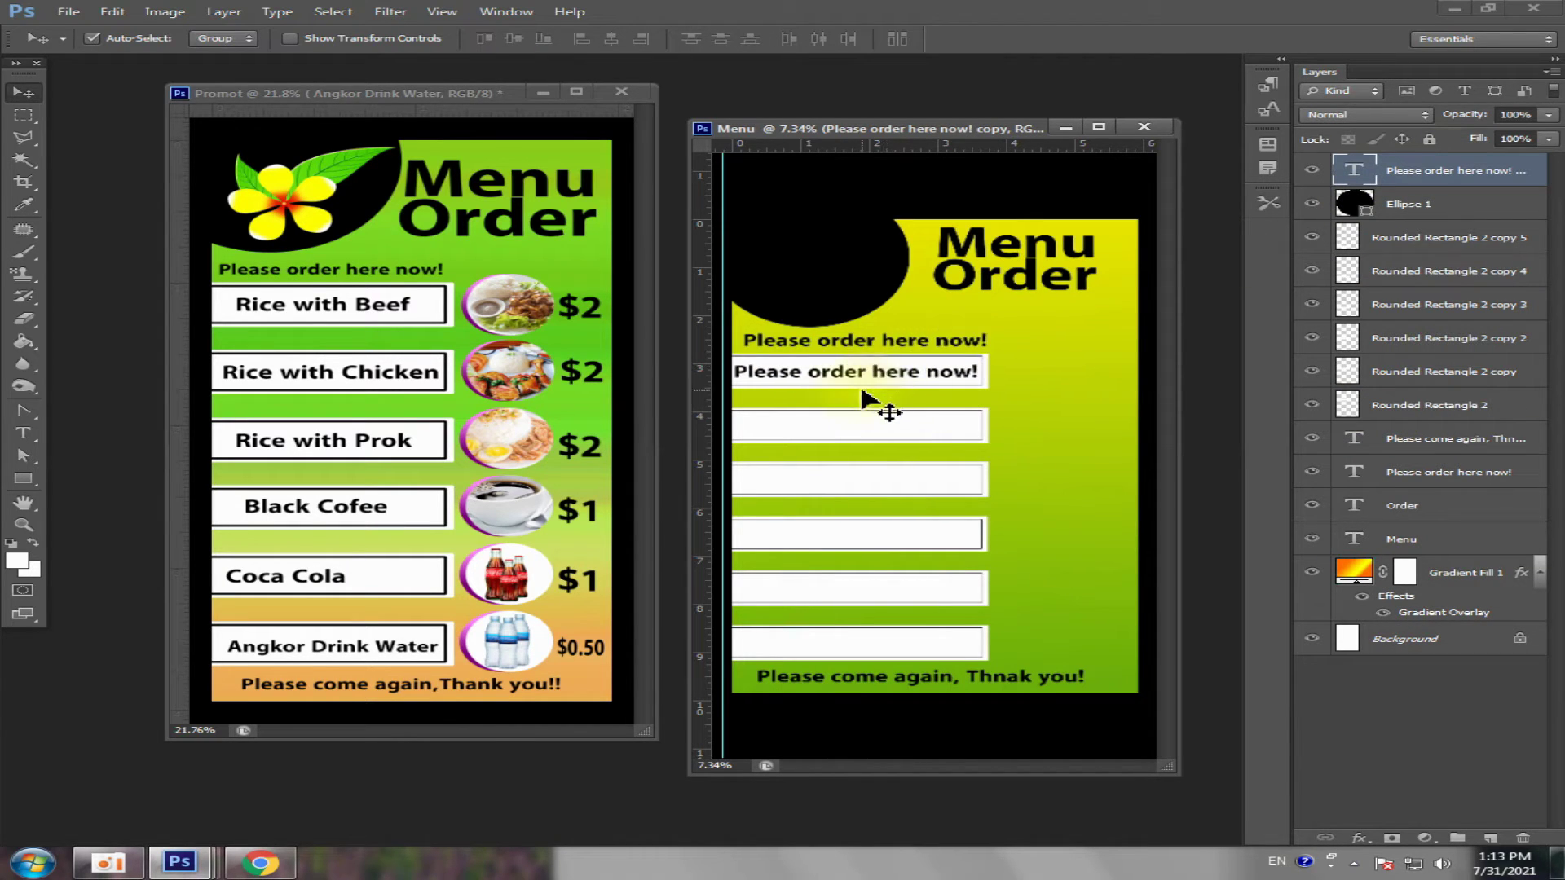
scroll(857, 400, "up", 1)
scroll(815, 379, "down", 2)
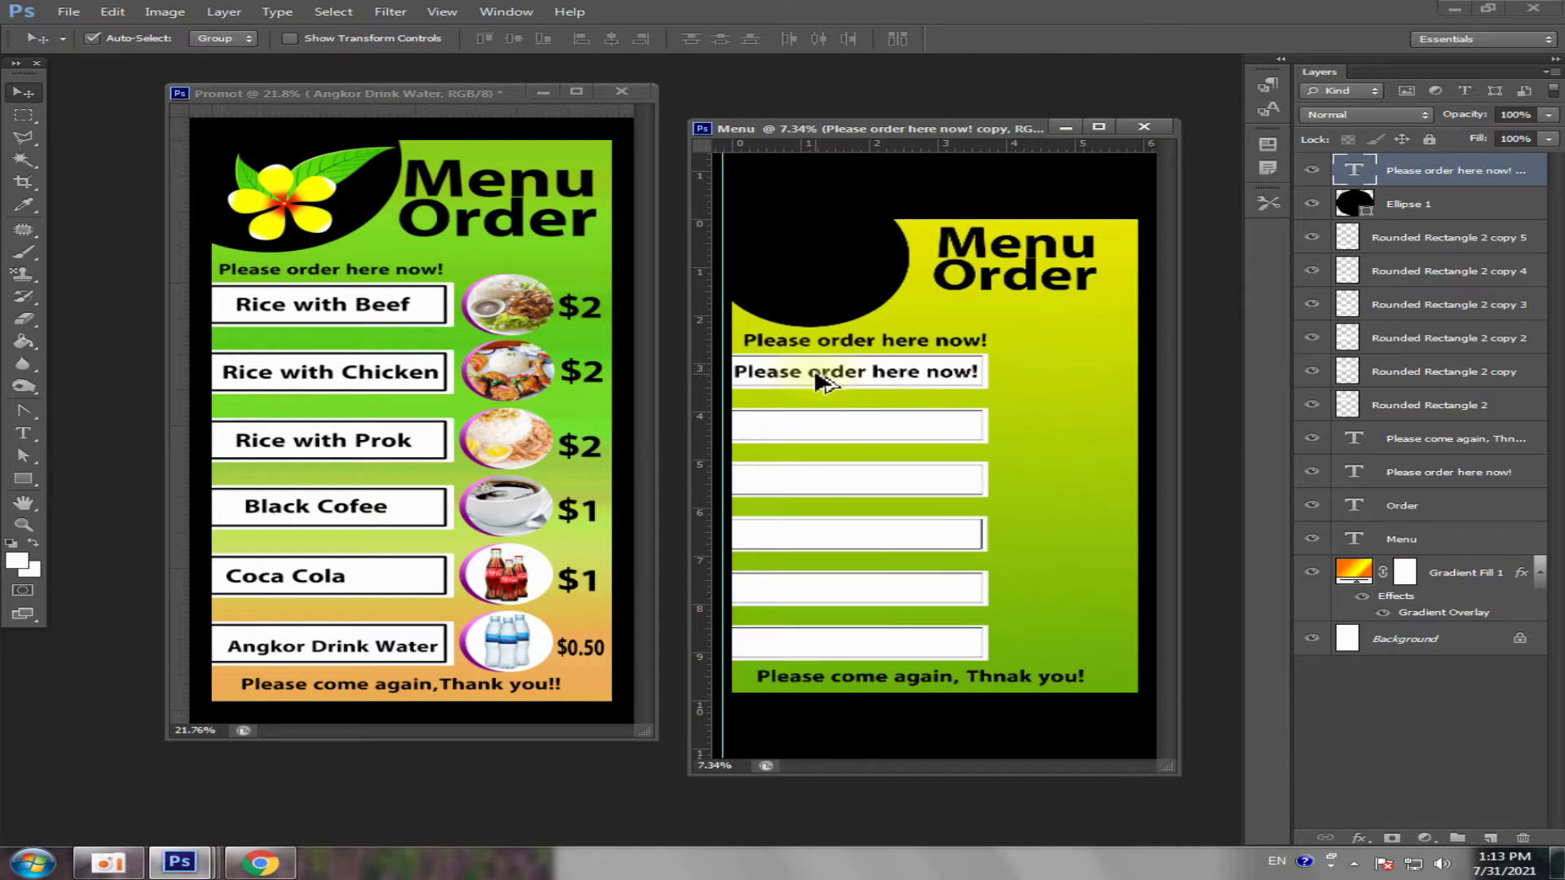
scroll(820, 383, "up", 1)
scroll(823, 384, "down", 1)
- Retype the copy as 'Rice with Beef', centre it, add a guide at 0.582 in, and maximize Menu
left_click(23, 433)
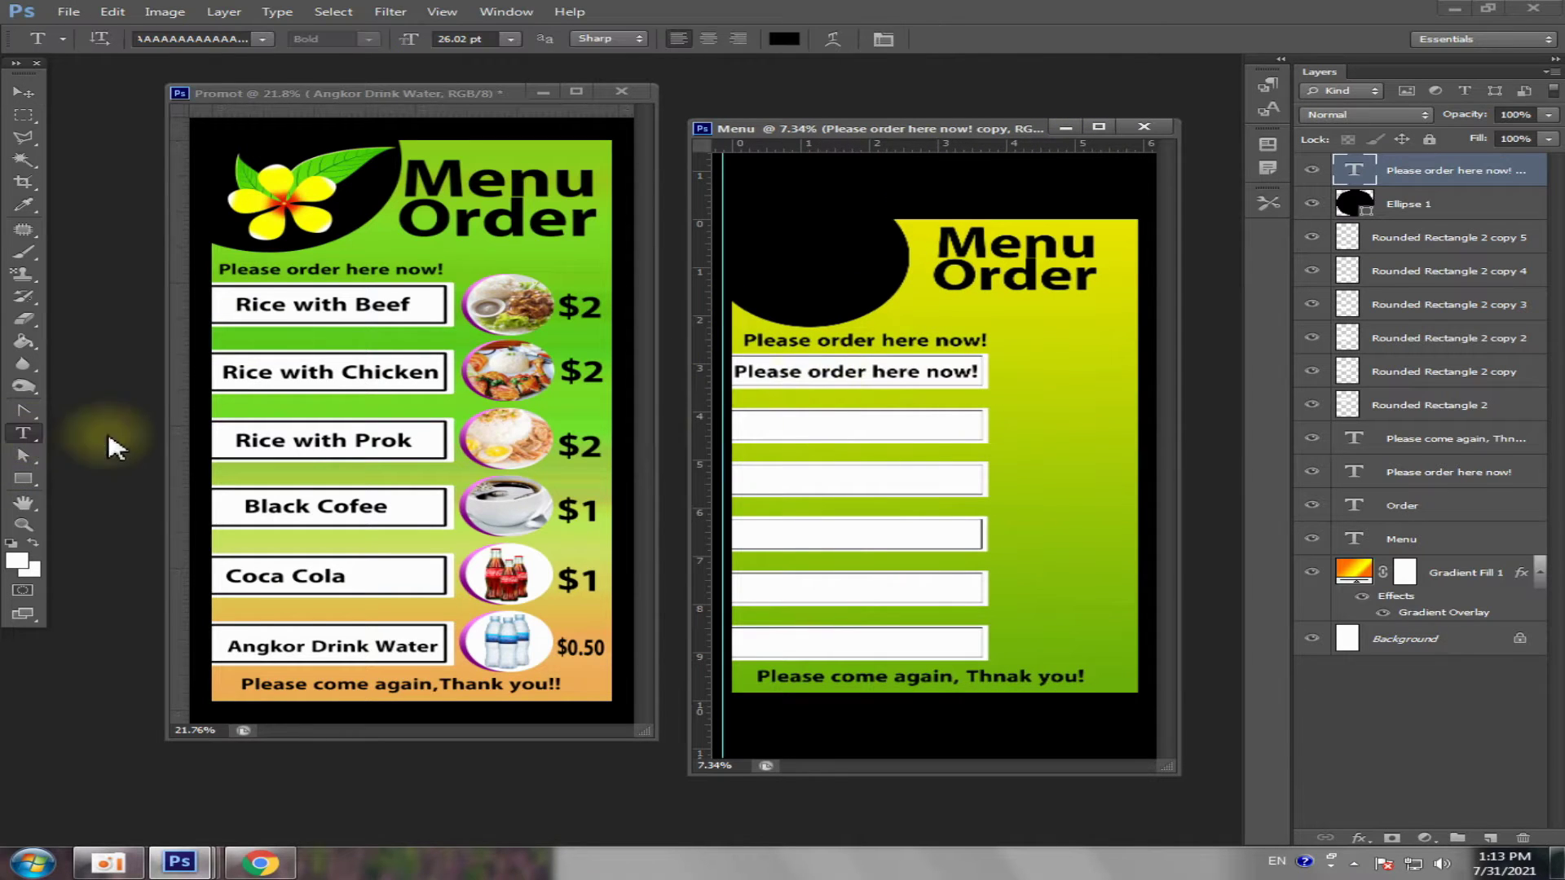
left_click_drag(736, 372, 1005, 378)
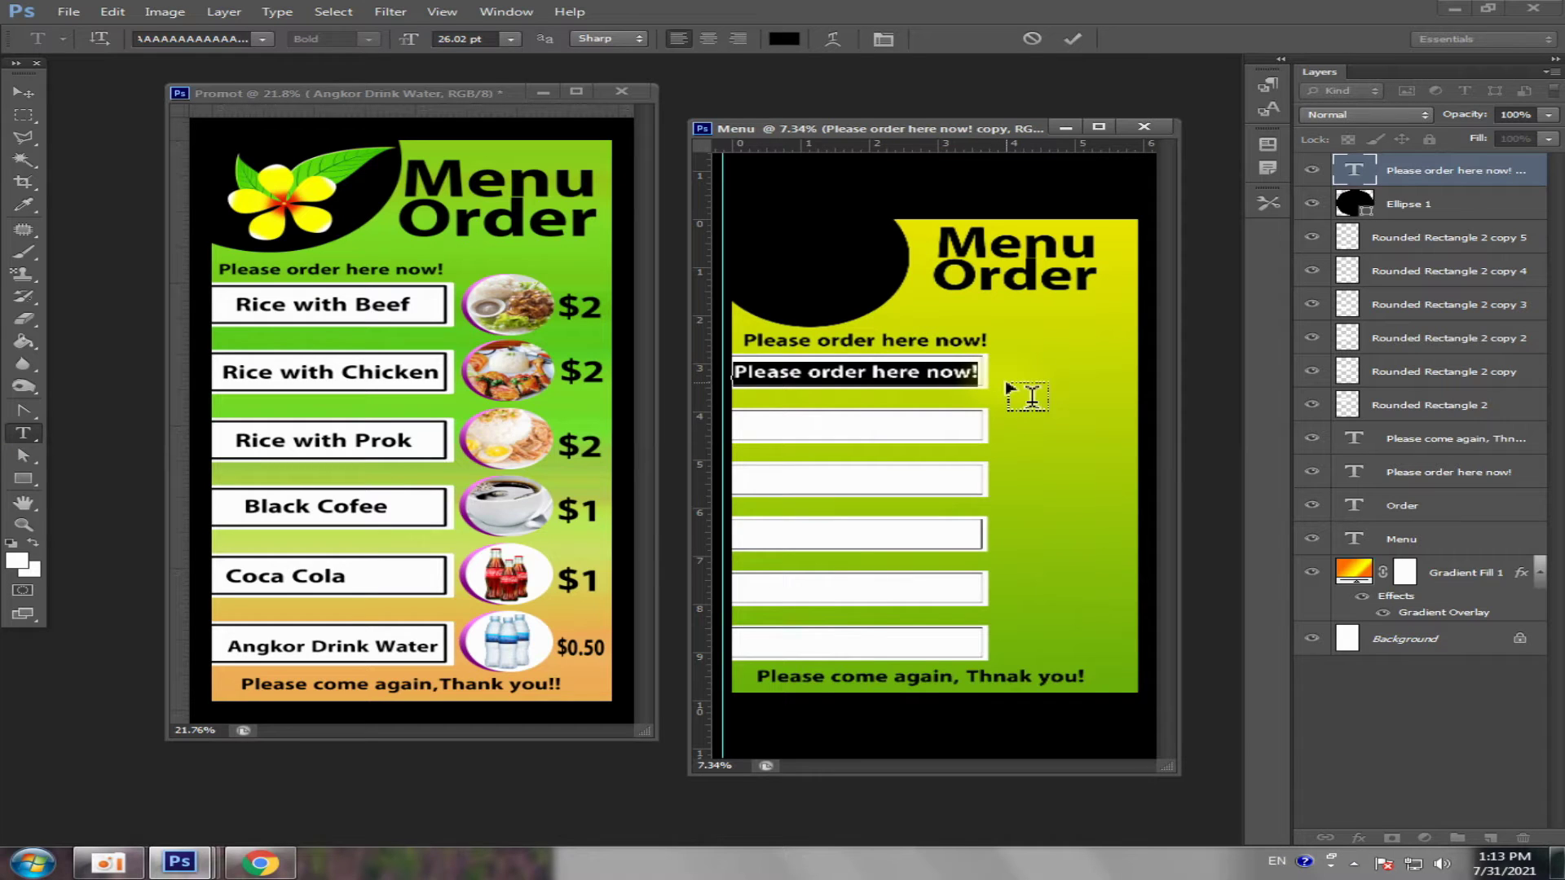
type("Rice with Beef")
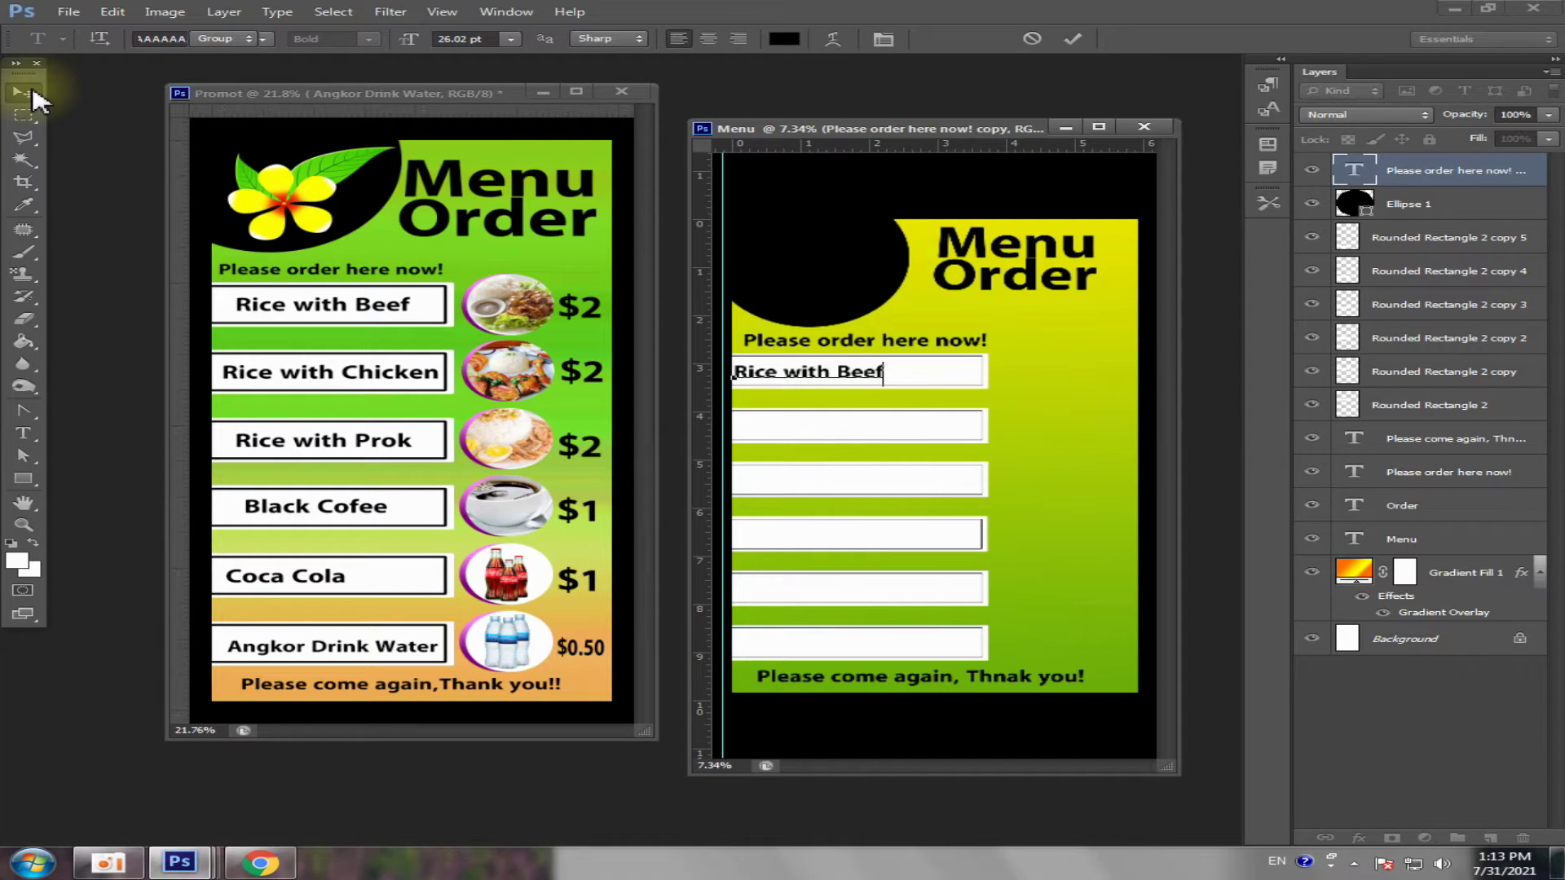
left_click(24, 92)
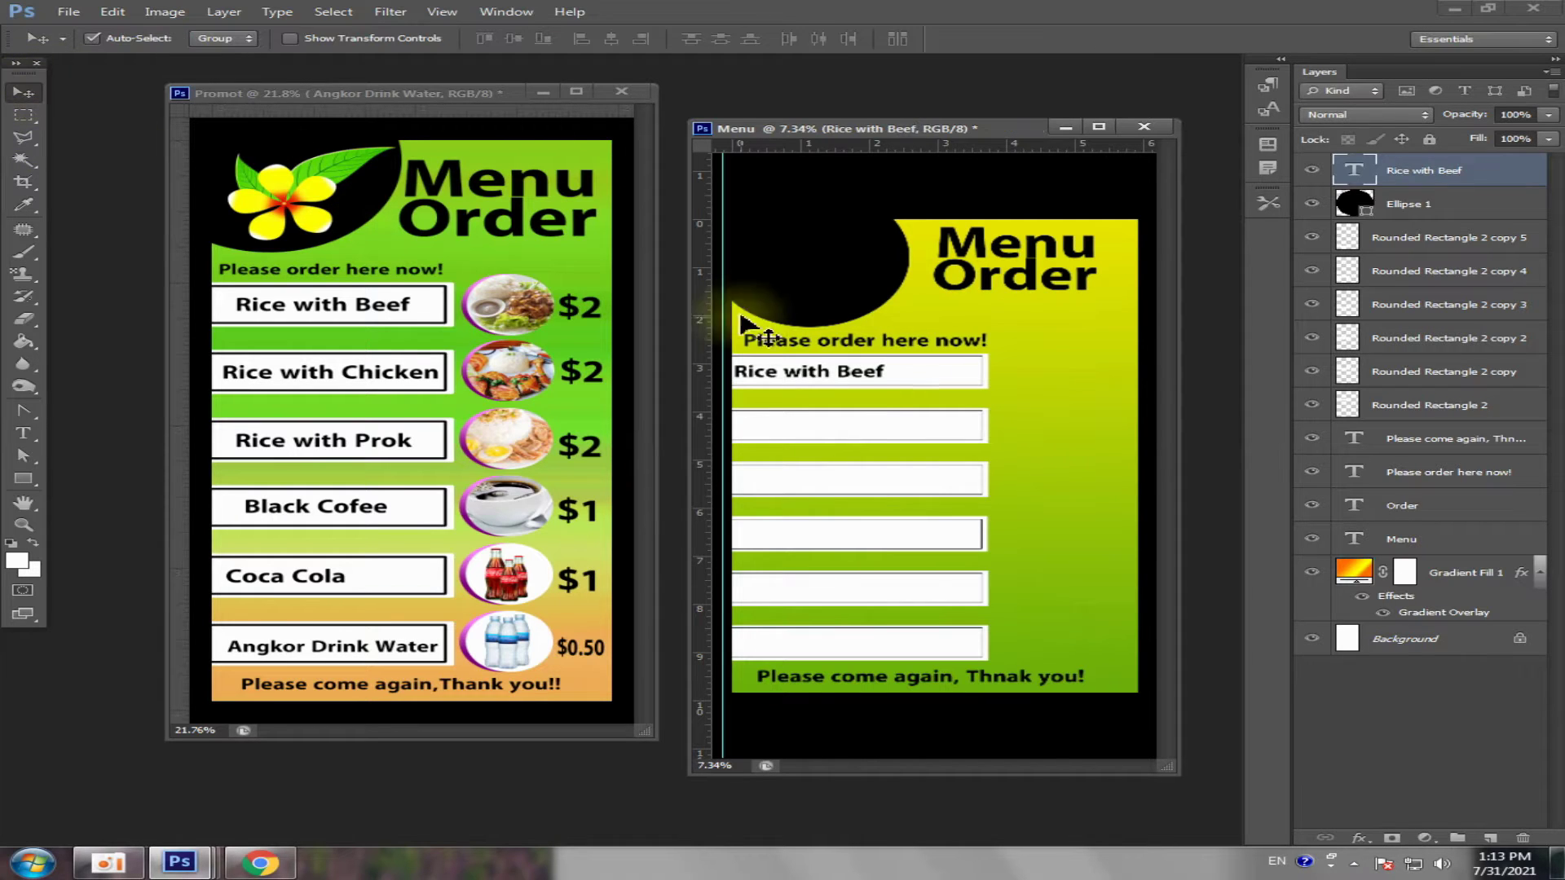
left_click_drag(842, 376, 884, 382)
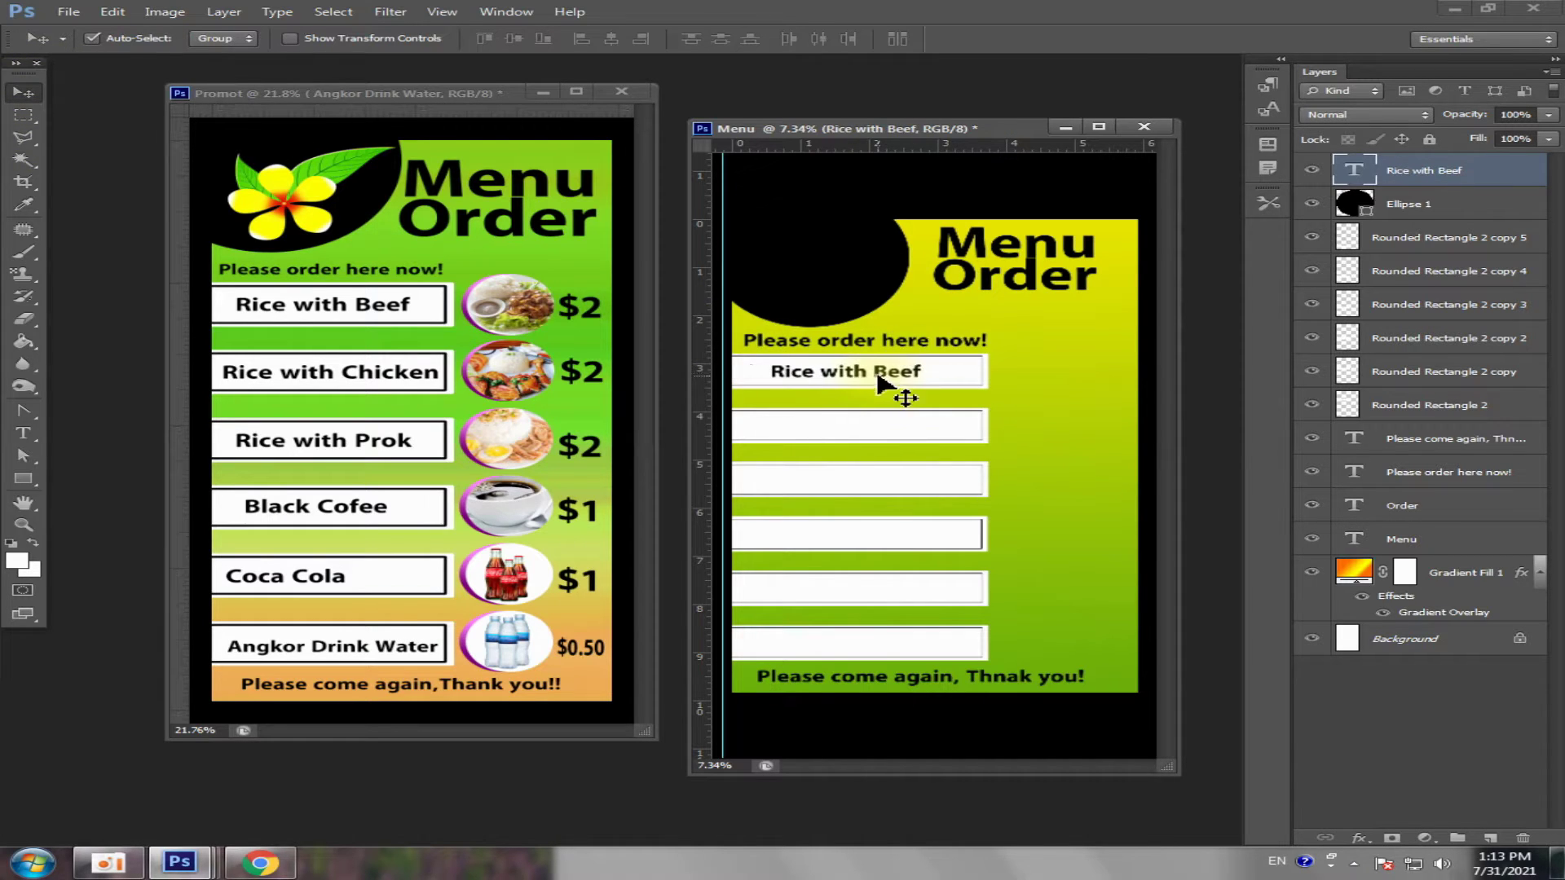
left_click_drag(701, 334, 774, 337)
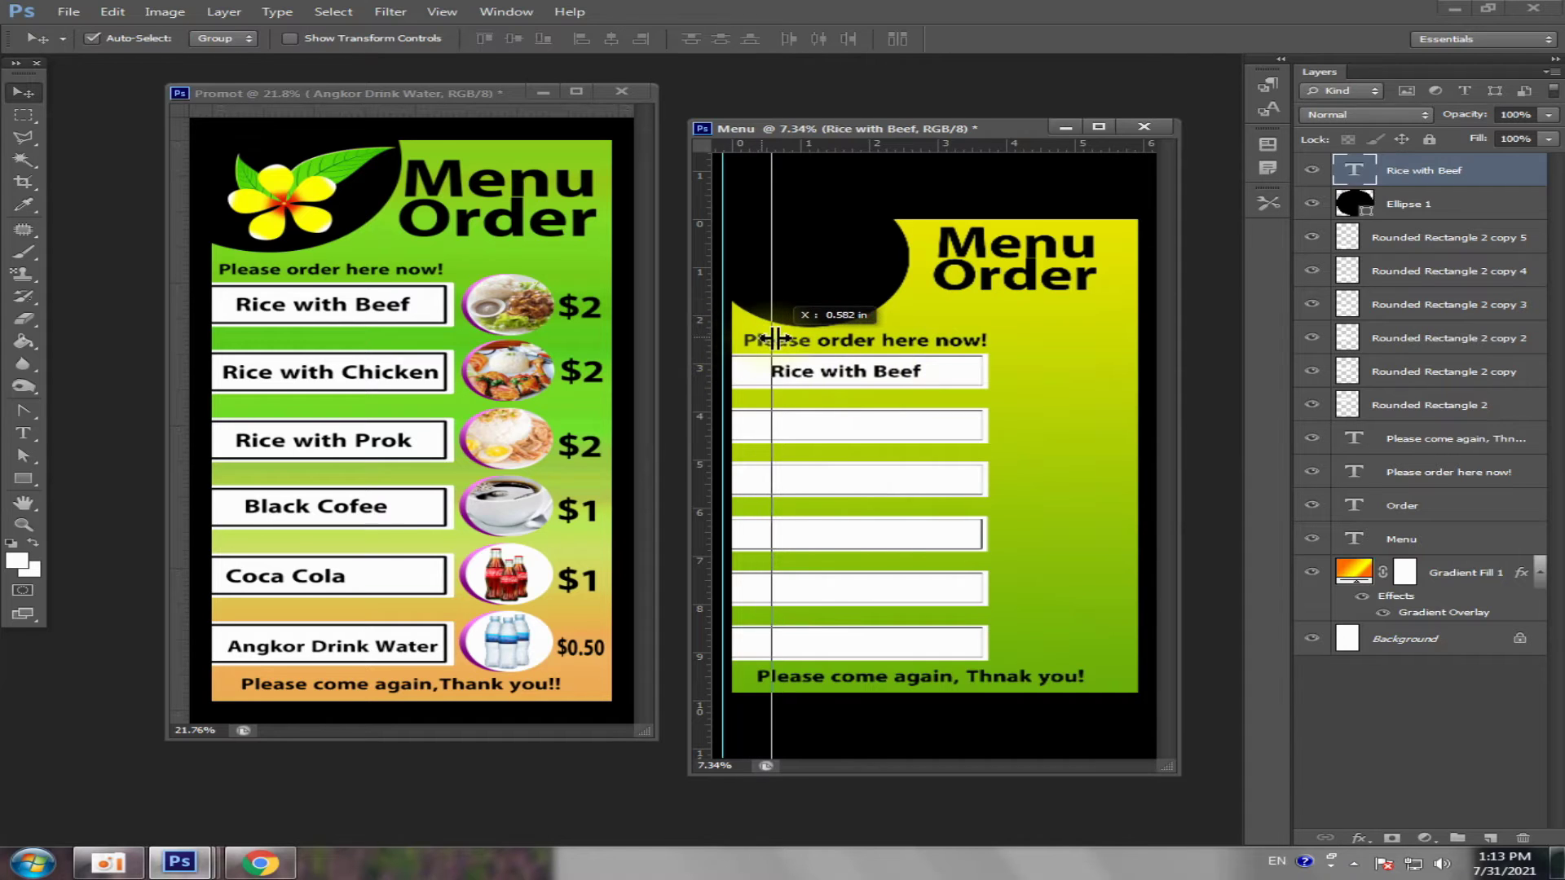
left_click(1099, 126)
scroll(846, 444, "up", 2)
- Copy the Rice with Chicken label from Promot into the Menu flyer's second box
scroll(841, 439, "down", 1)
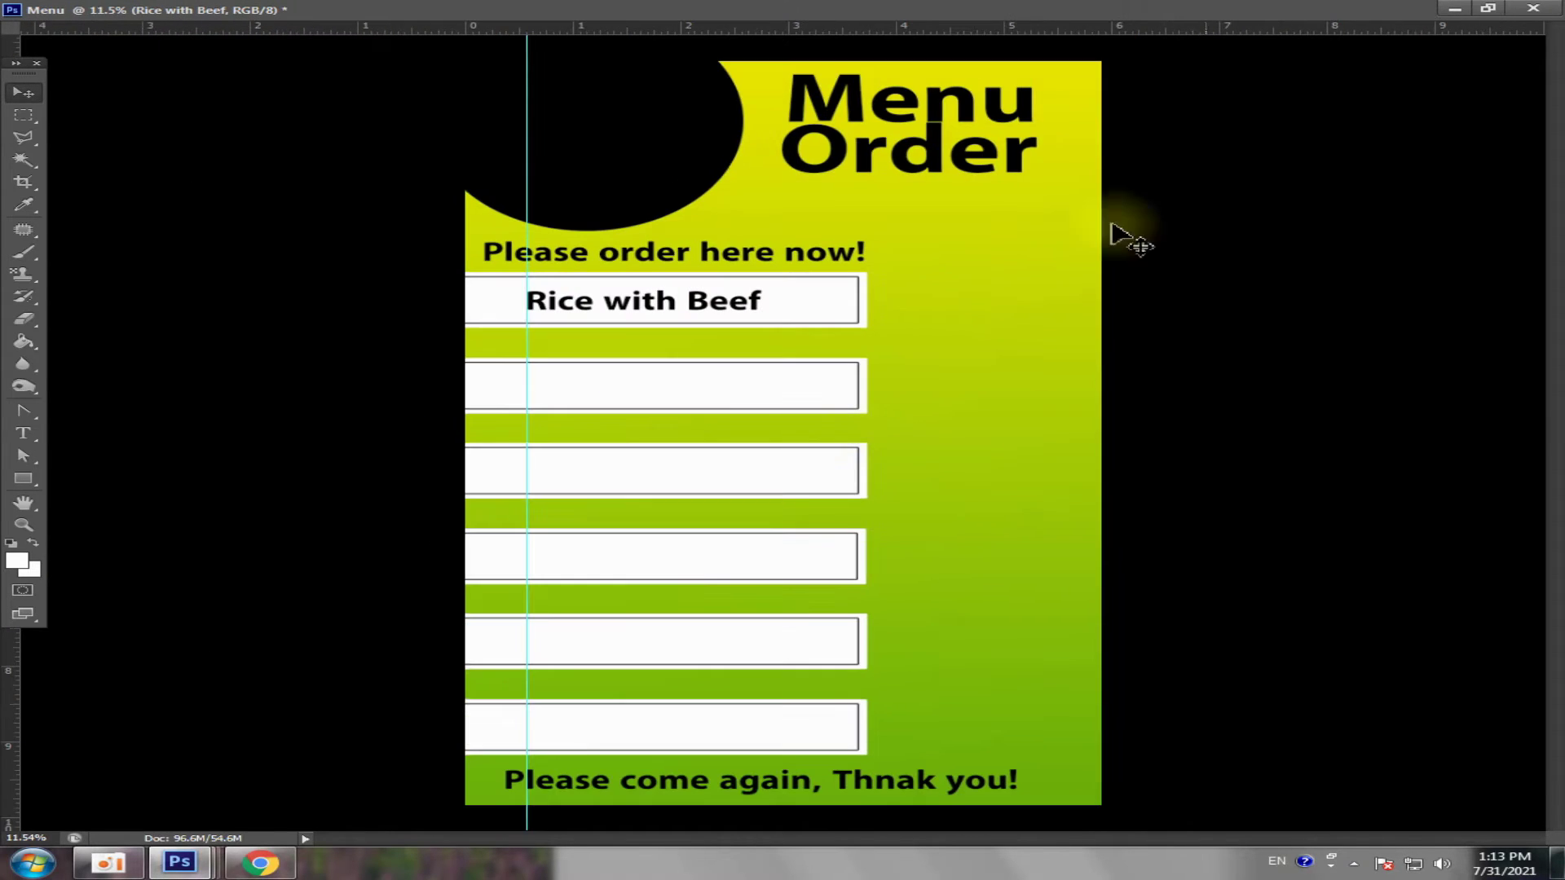
left_click(1489, 8)
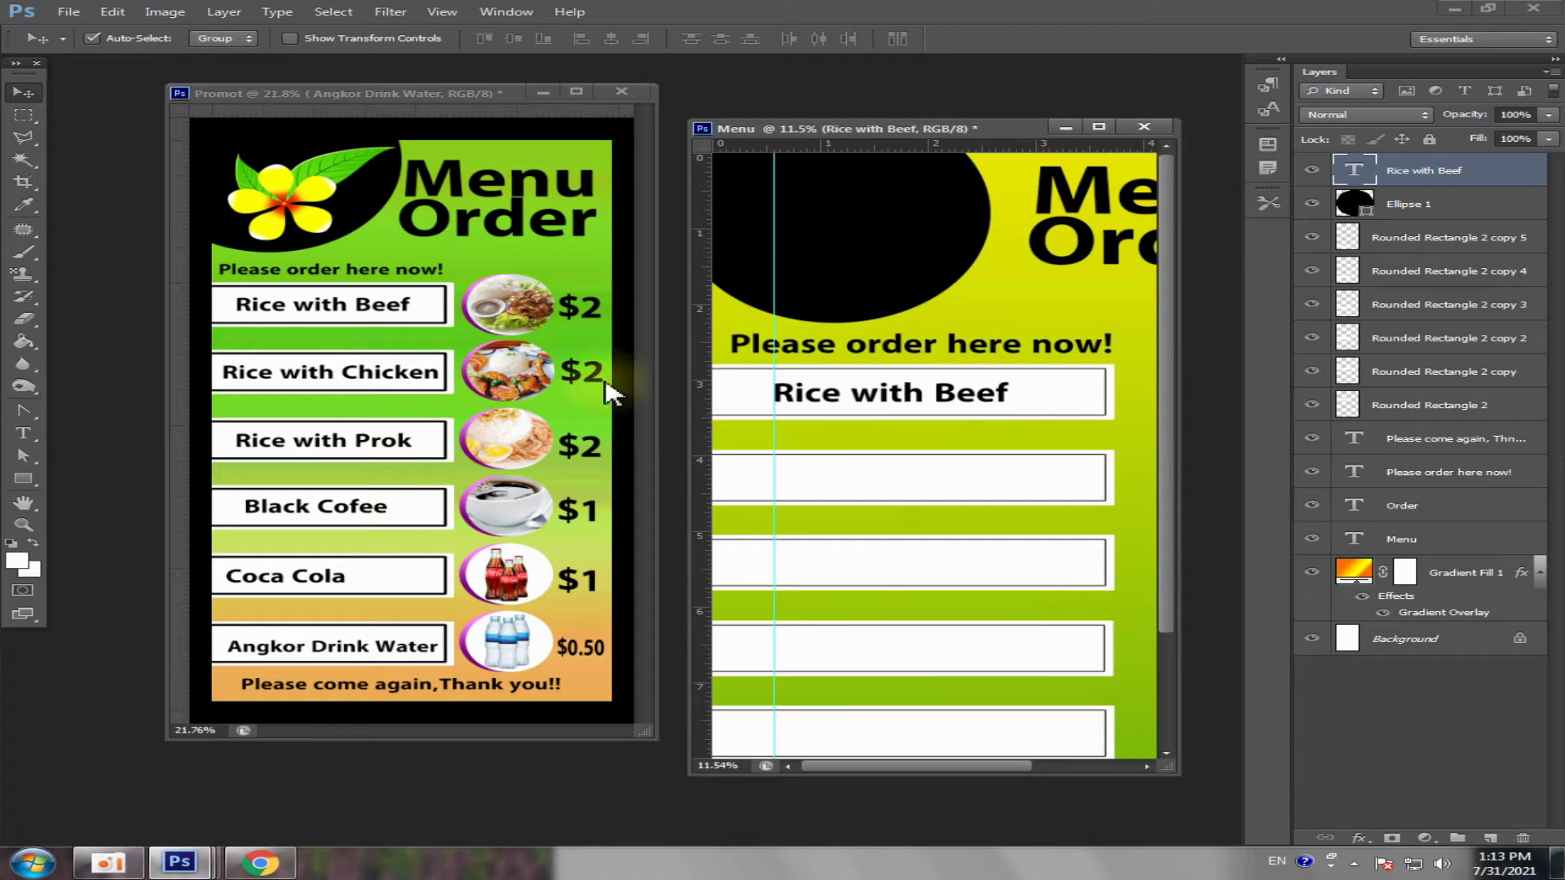
left_click(364, 384)
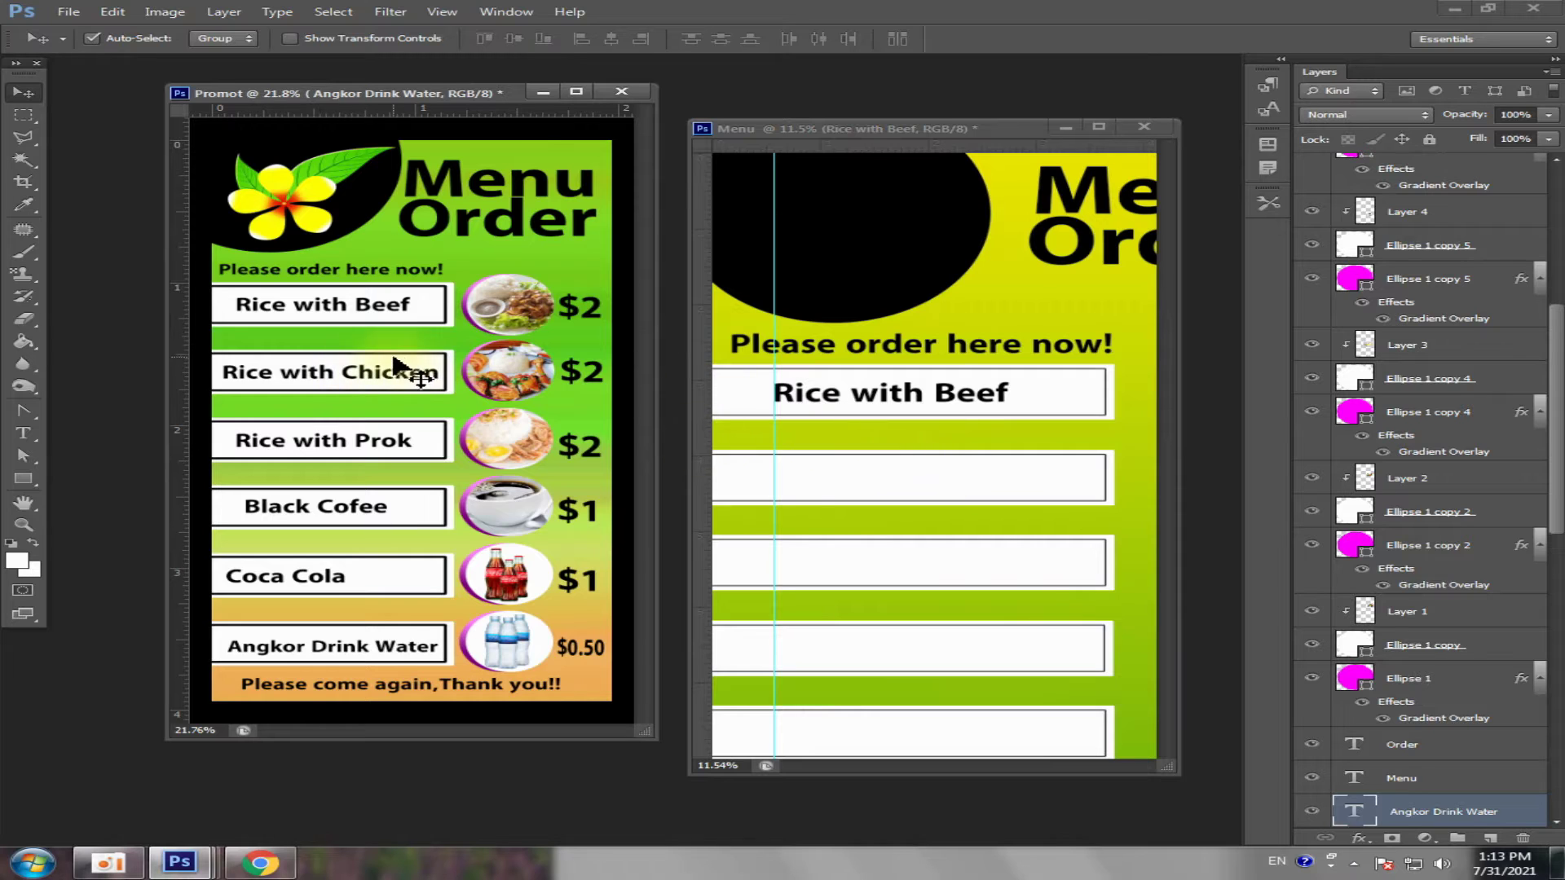
mouse_move(402, 379)
left_mouse_down()
mouse_move(897, 494)
mouse_move(1042, 423)
left_mouse_up()
key("ctrl+t")
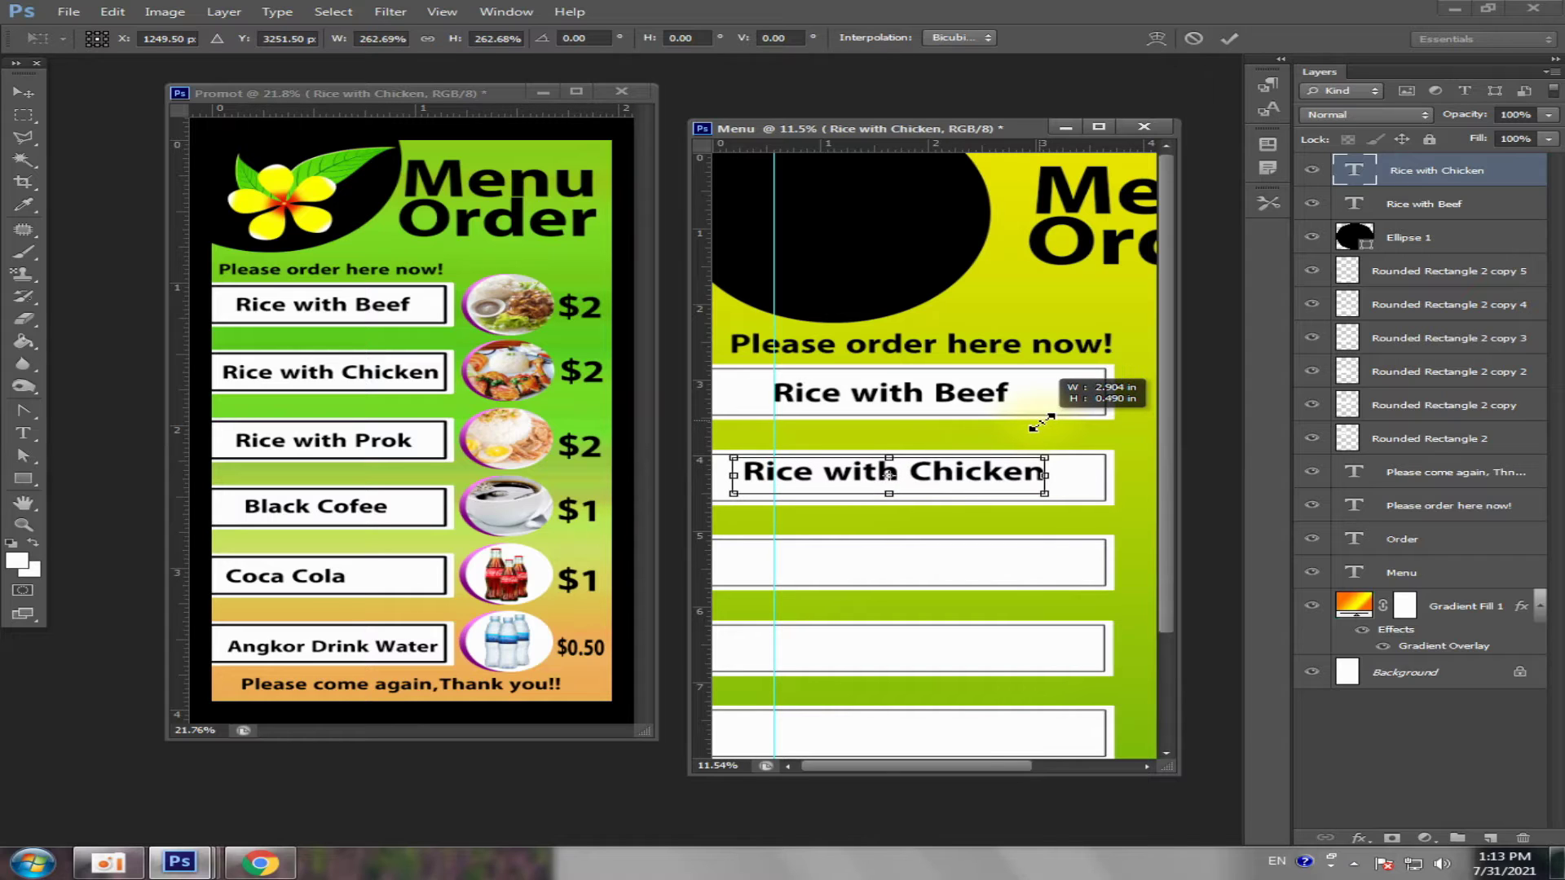
key("Return")
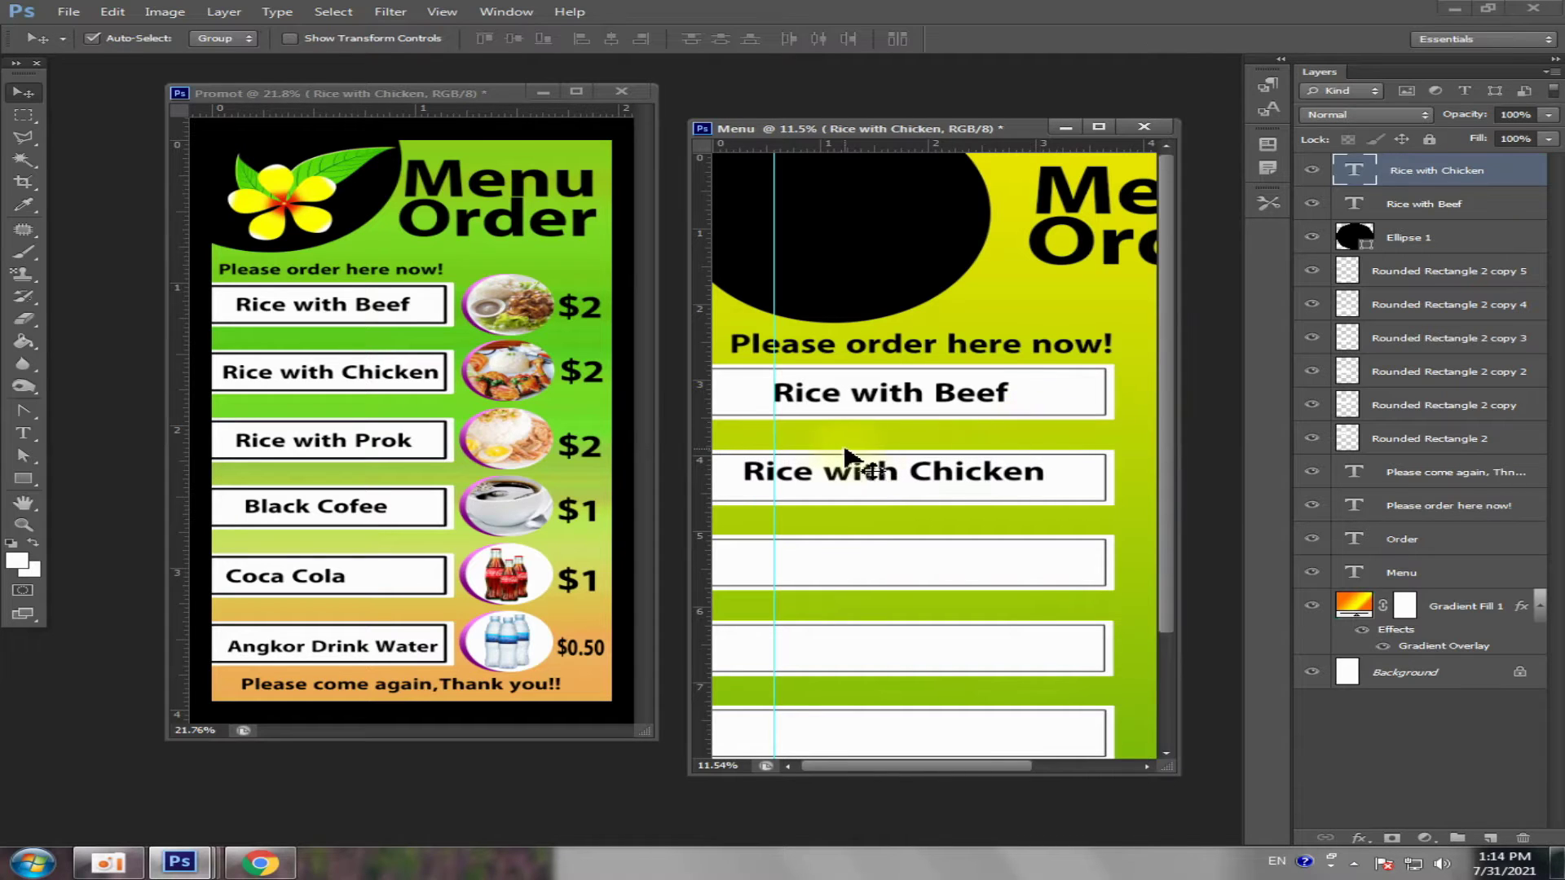
left_click_drag(852, 473, 885, 481)
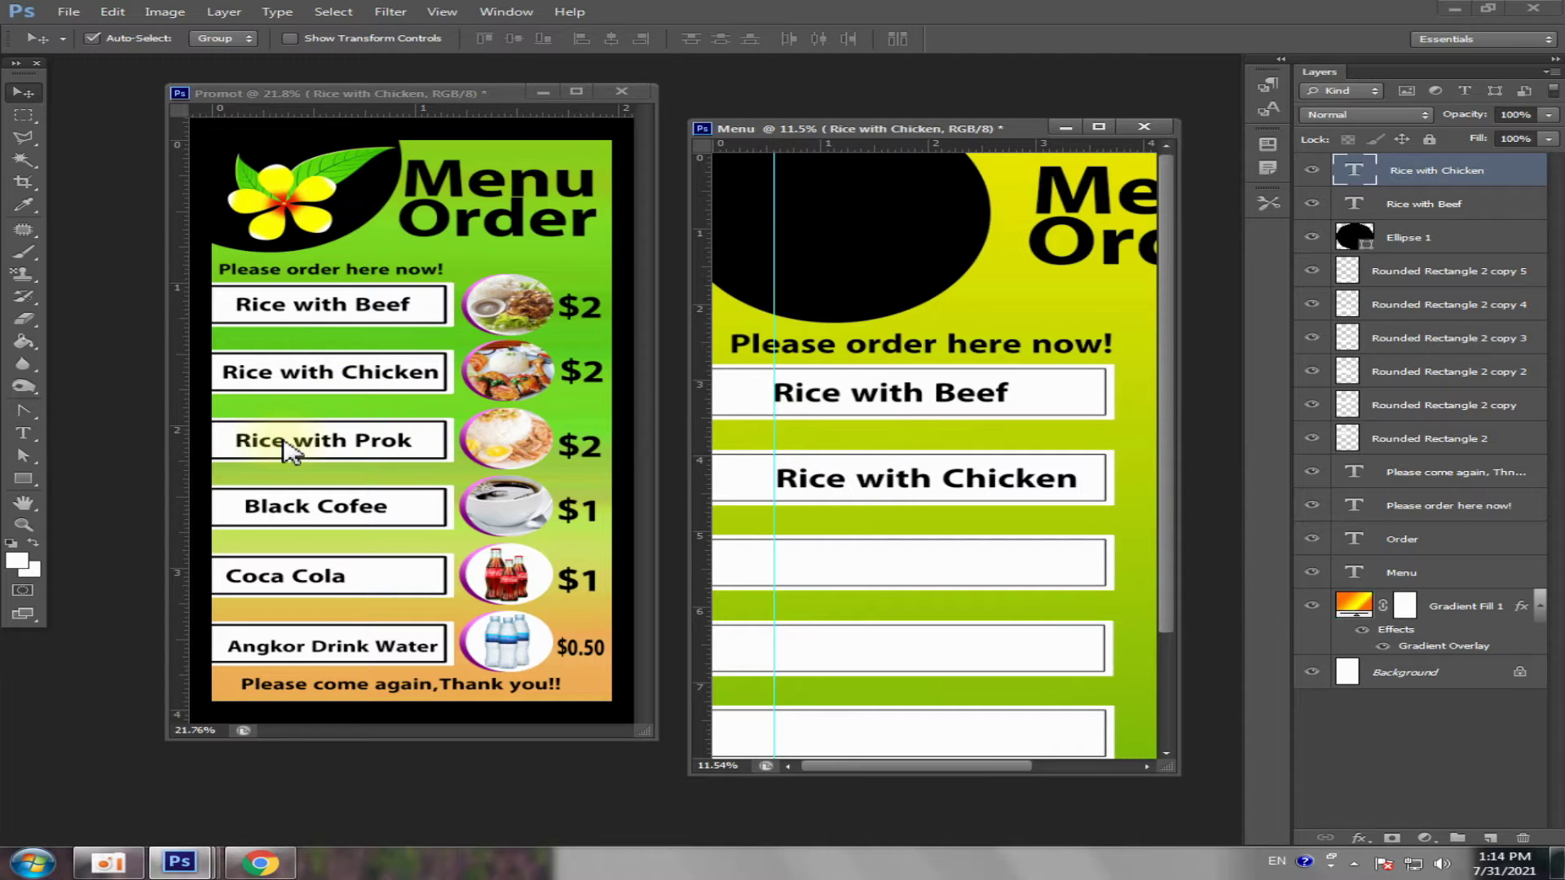
- Copy Rice with Prok from Promot and scale it up to fill the third box
left_click_drag(285, 451, 832, 561)
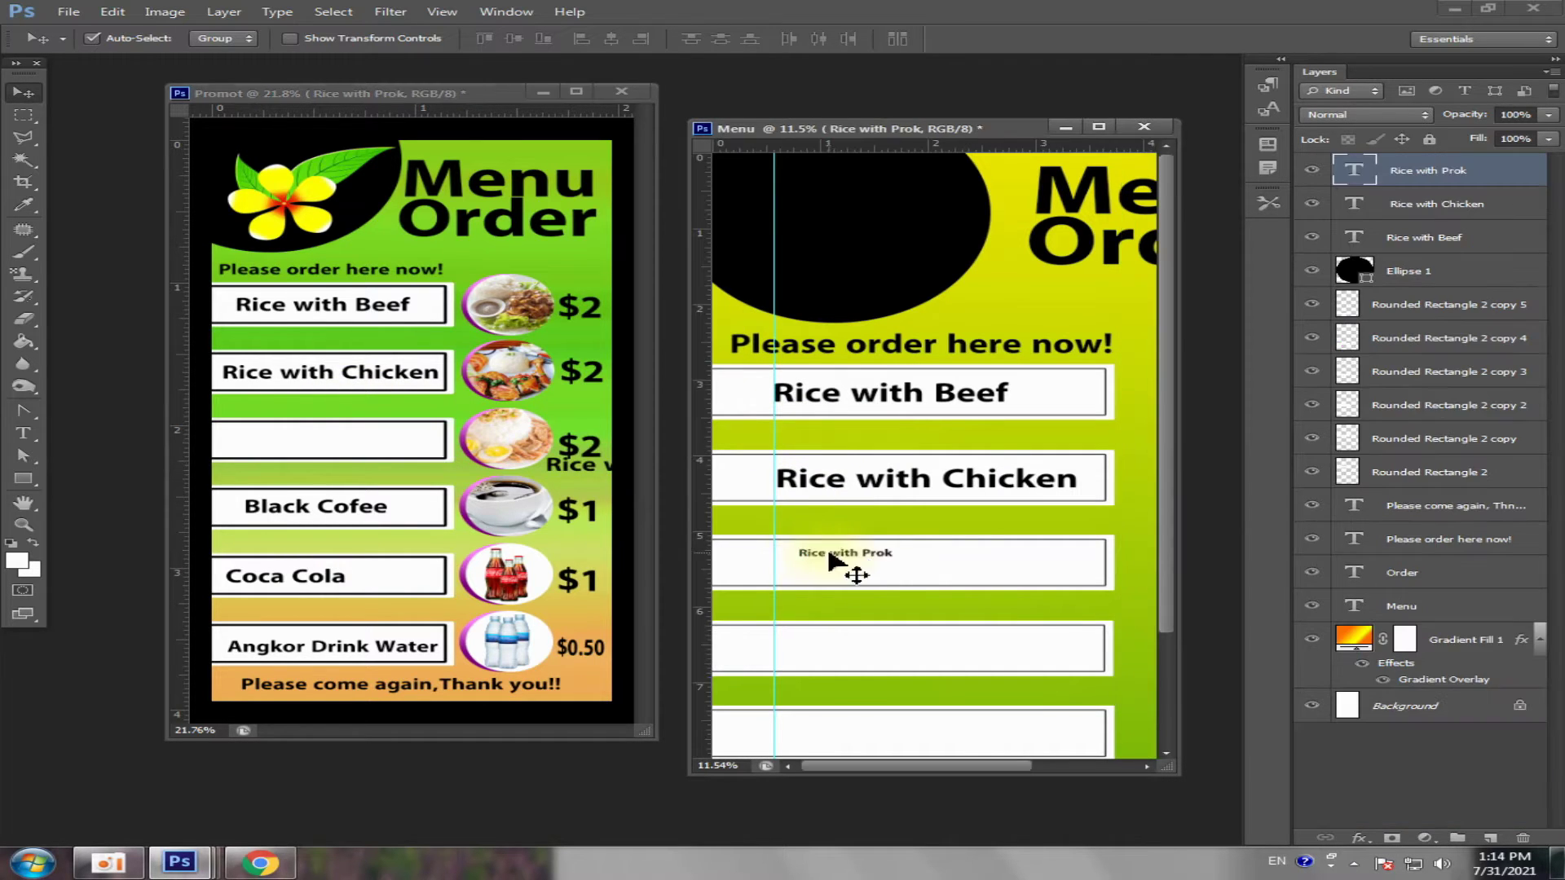
key("ctrl+t")
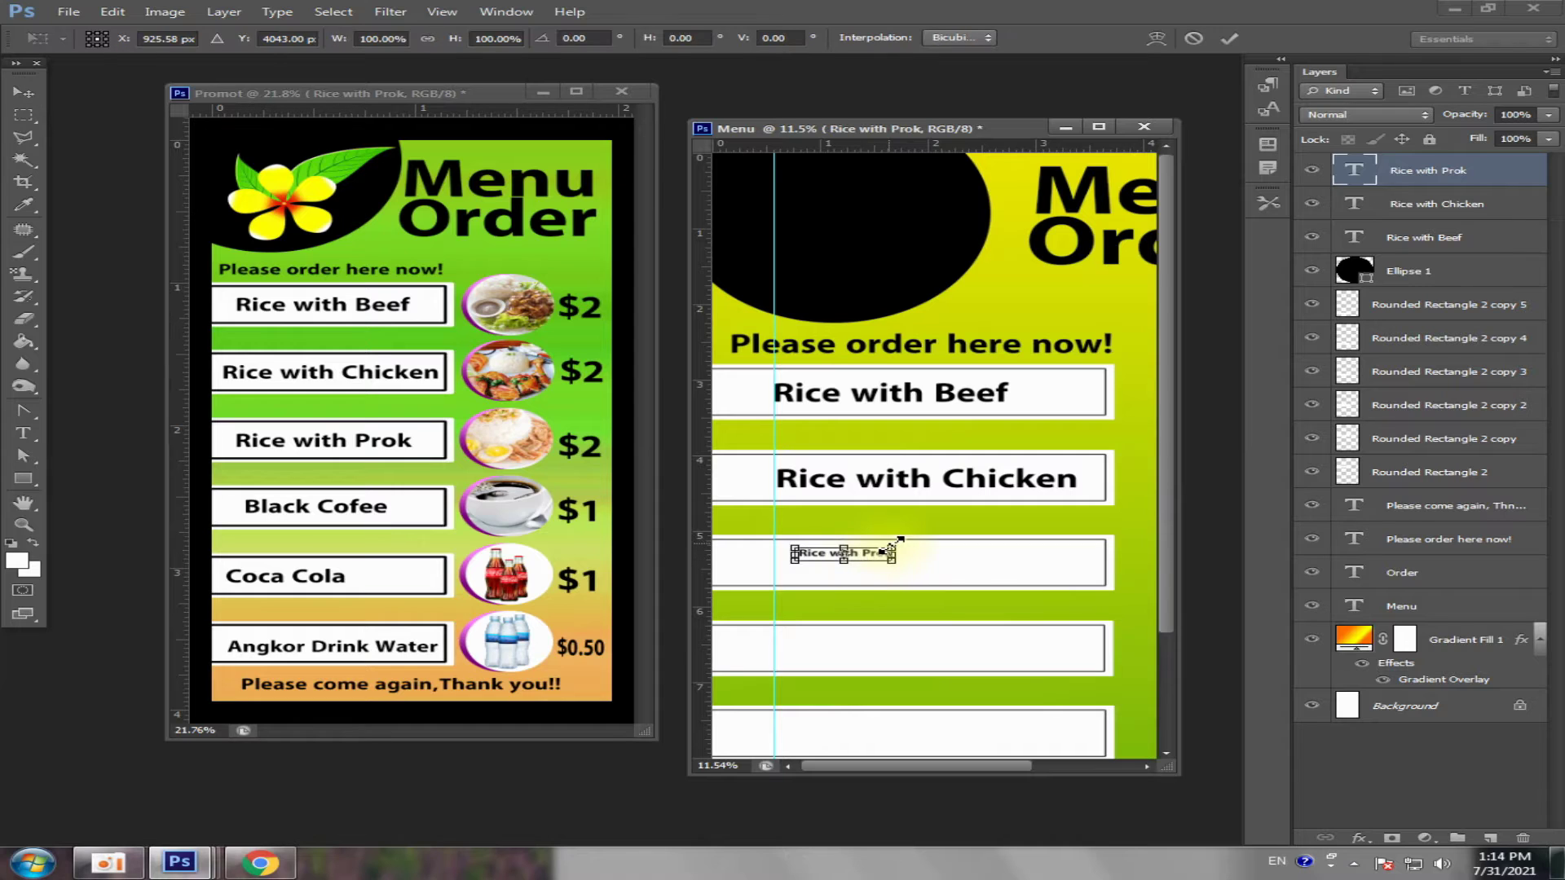
left_click_drag(896, 542, 997, 523)
left_click_drag(932, 565, 978, 561)
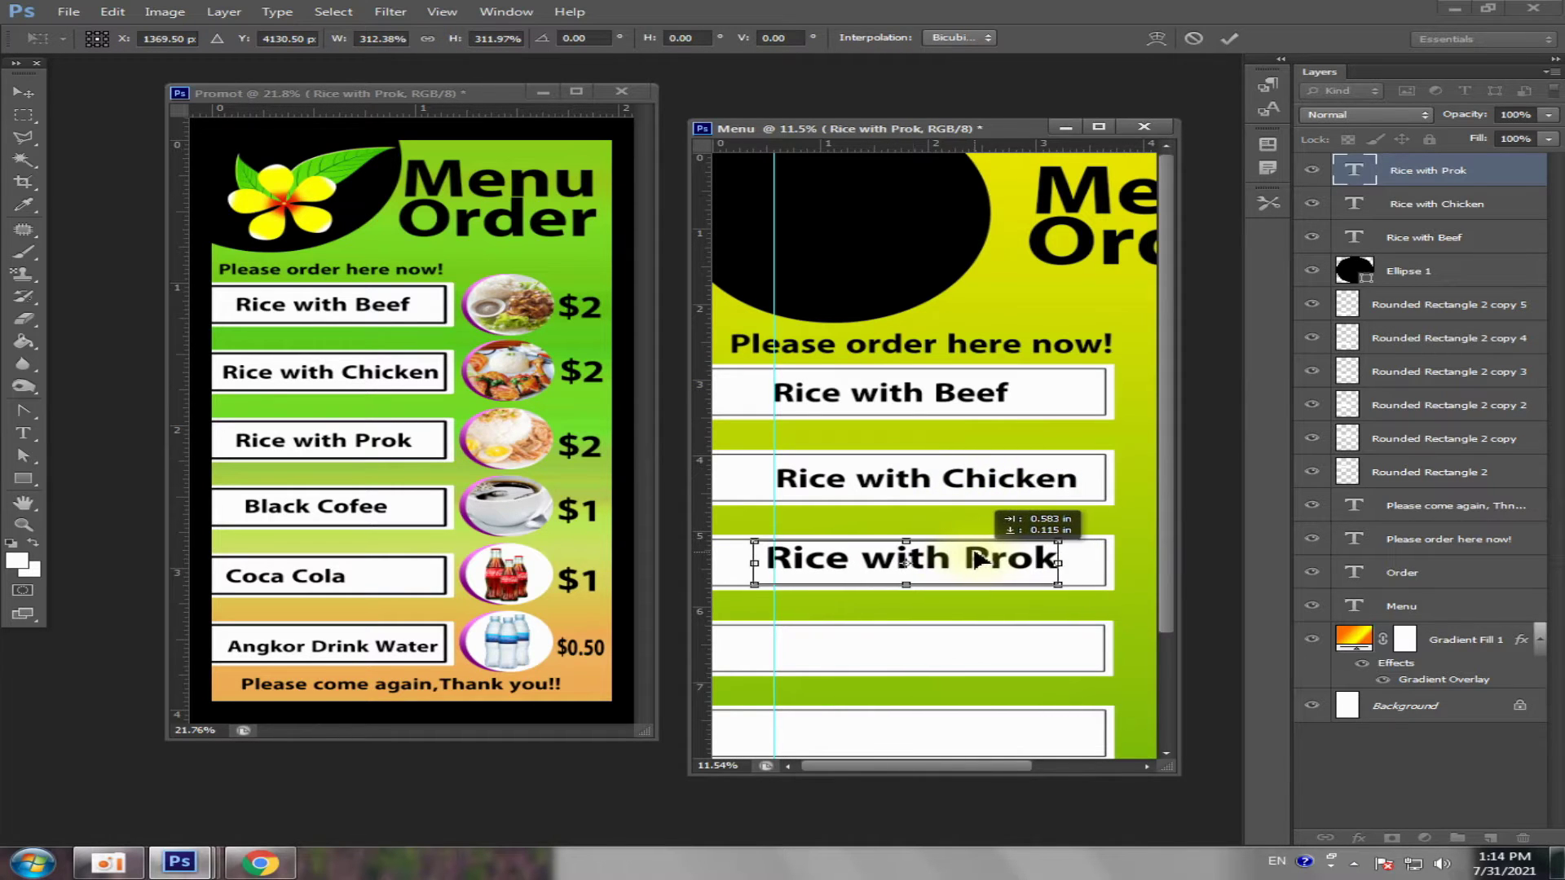
left_click_drag(978, 561, 936, 572)
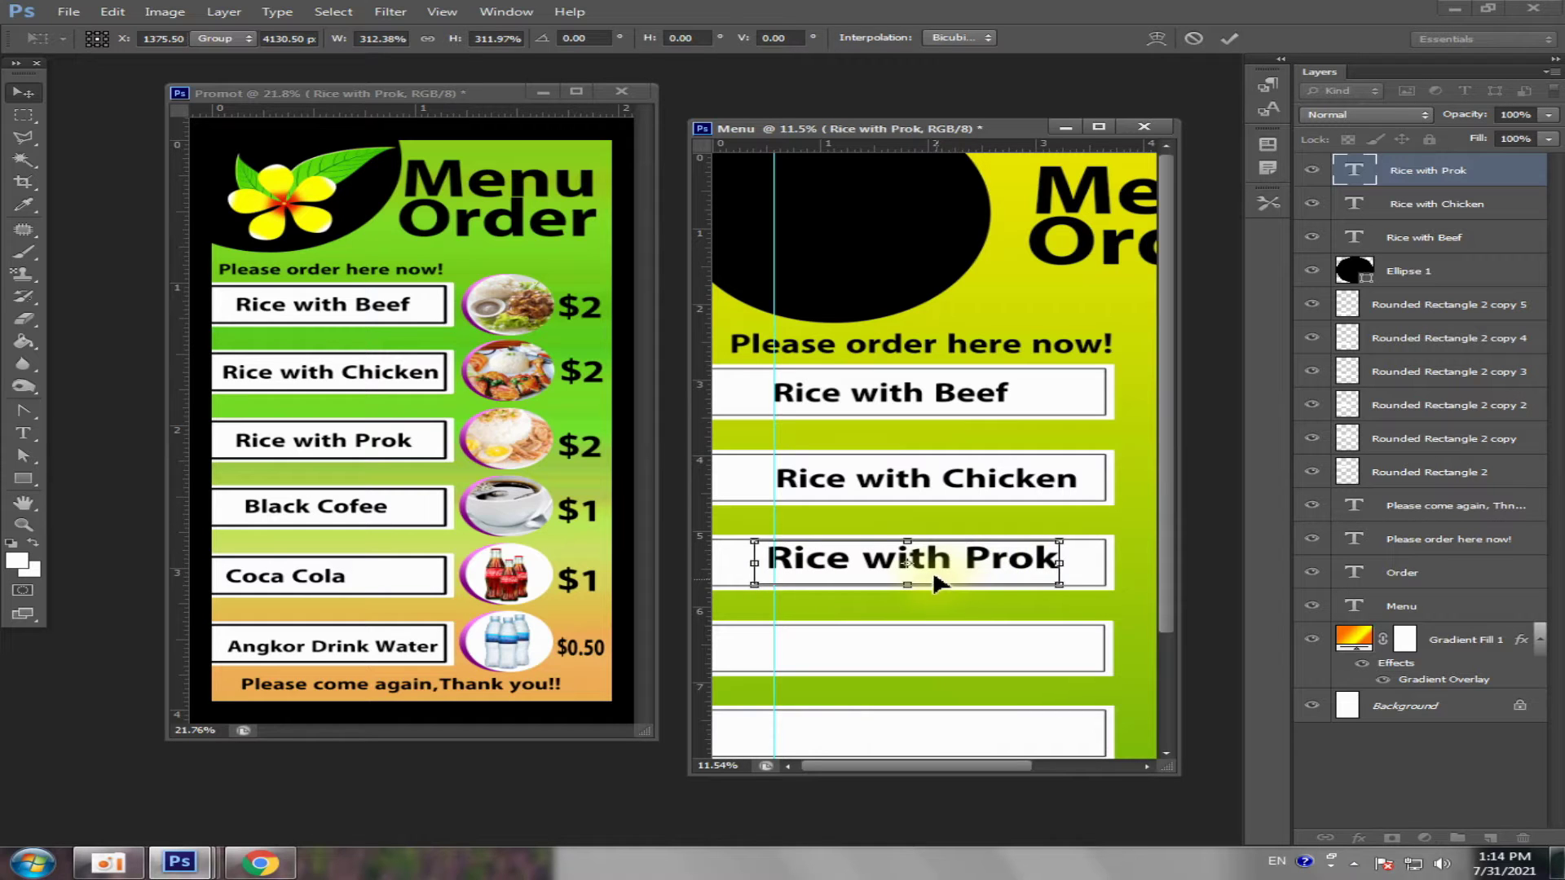
key("Return")
scroll(849, 629, "down", 2)
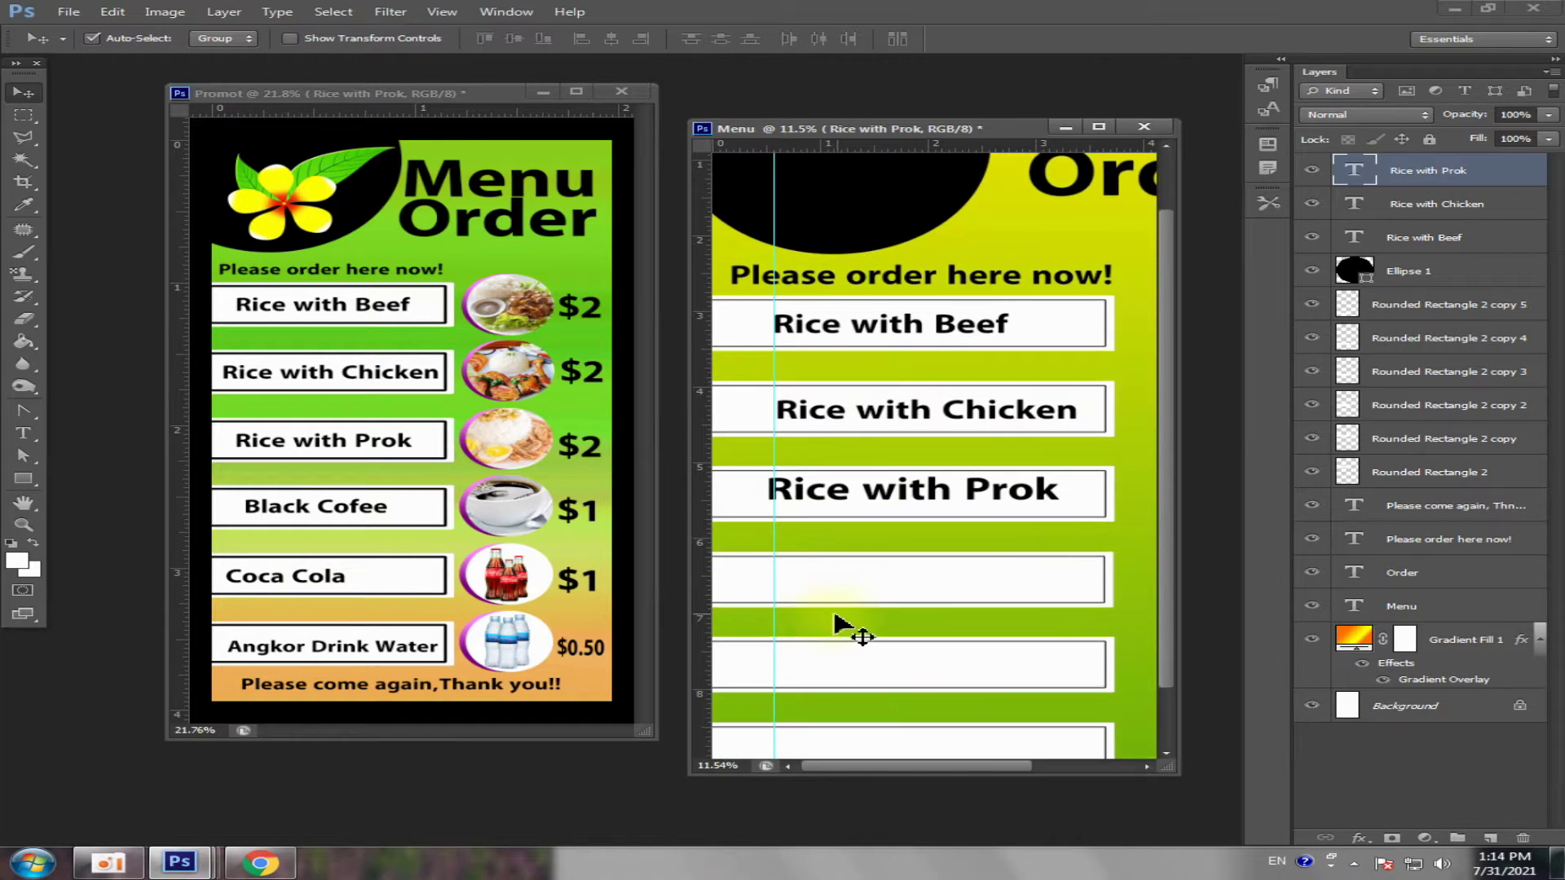
scroll(845, 626, "down", 2)
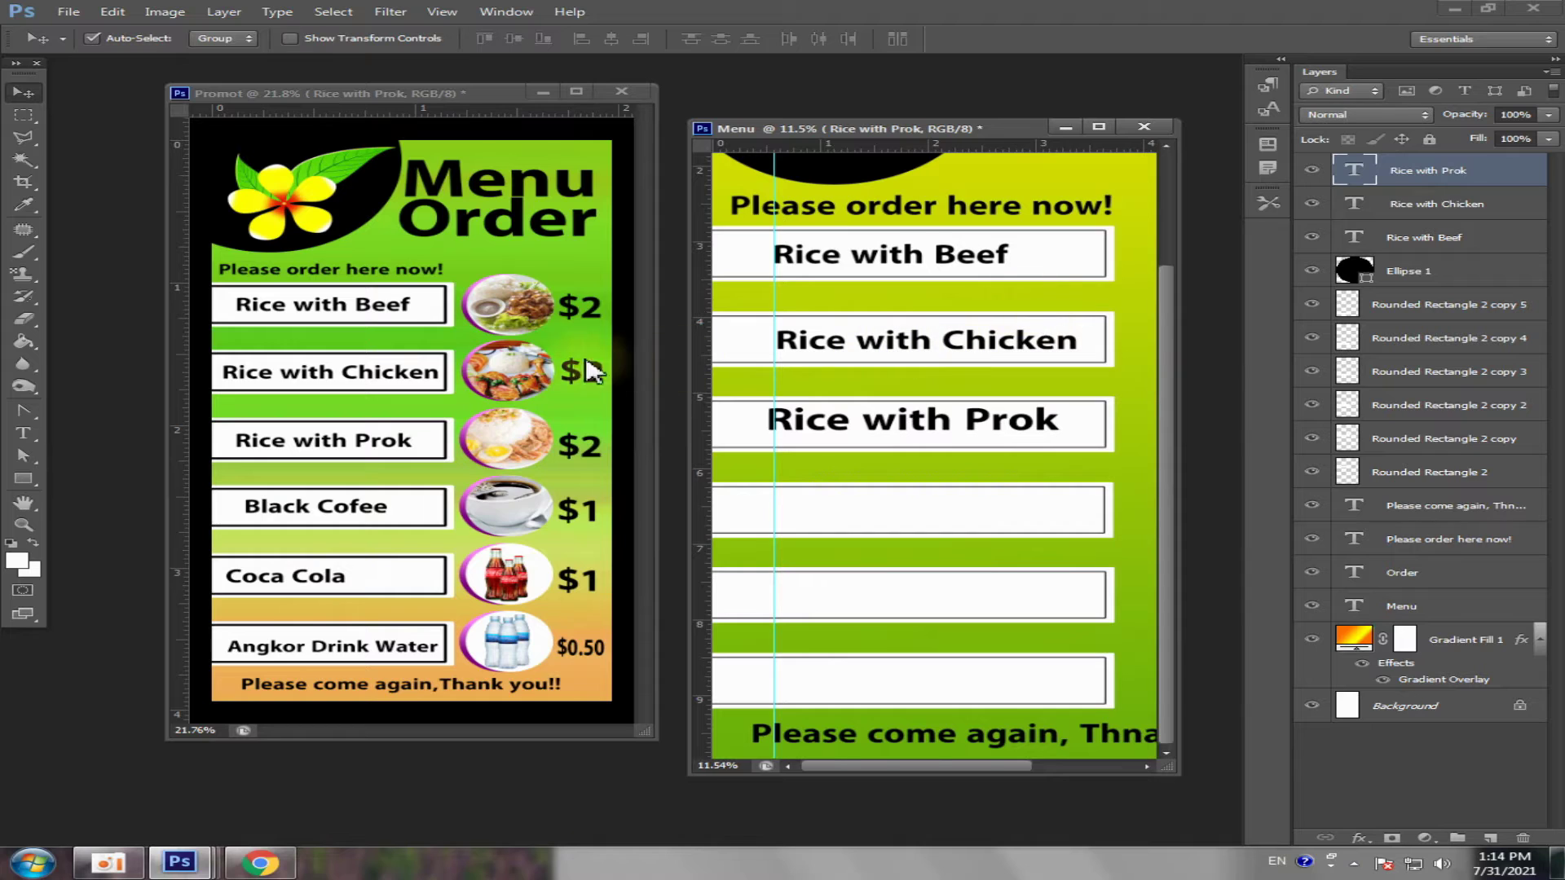
- Copy the Black Cofee label from Promot into Menu and place it in the fourth box
mouse_move(349, 521)
left_mouse_down()
mouse_move(936, 530)
mouse_move(913, 512)
mouse_move(1051, 440)
left_mouse_up()
key("ctrl+t")
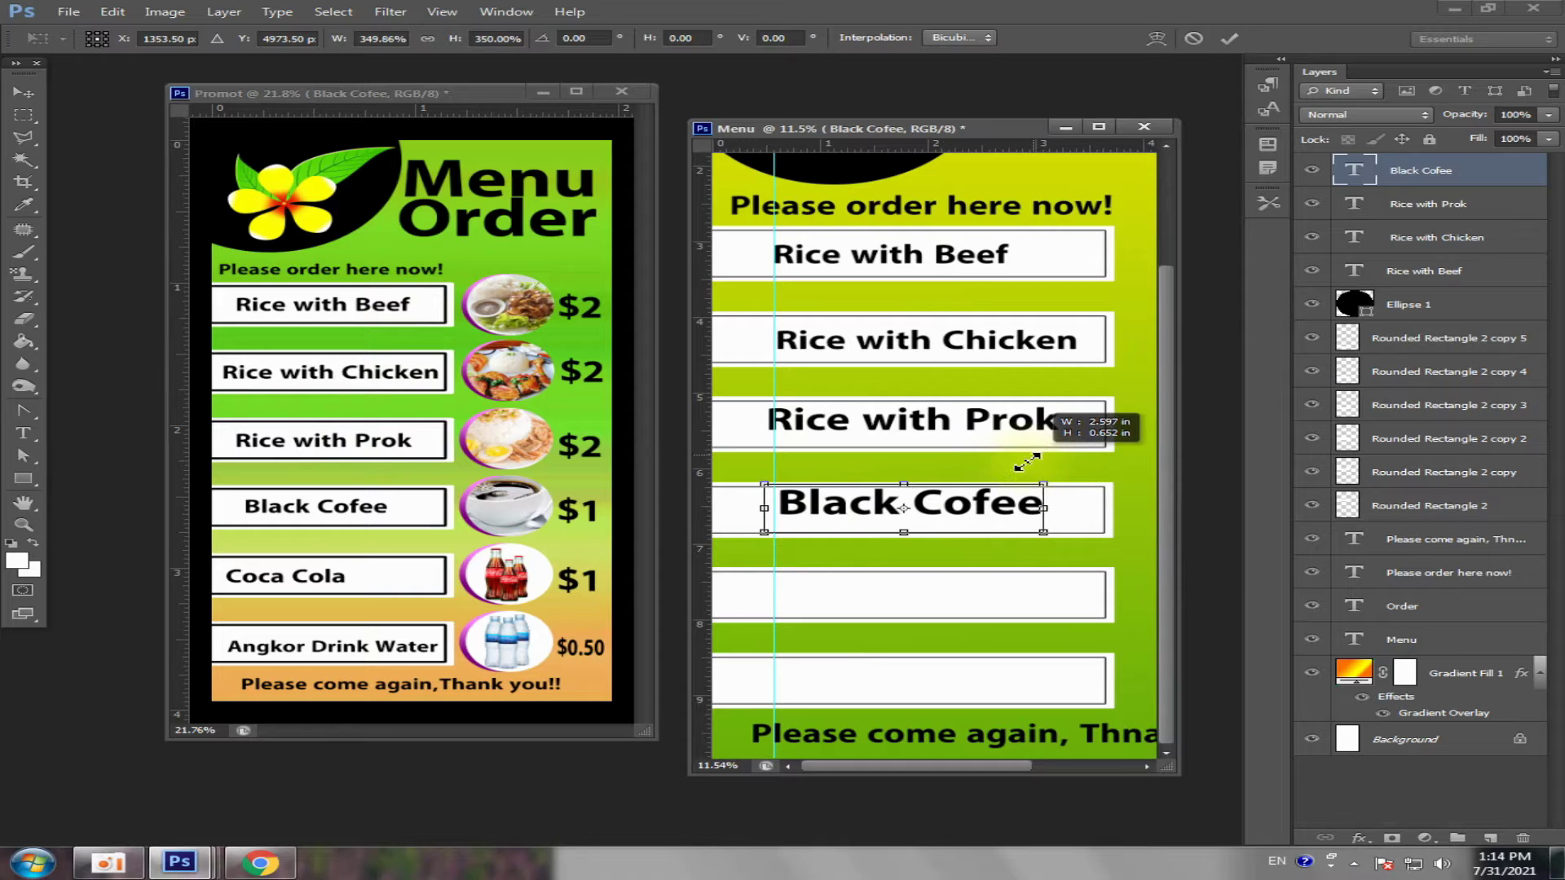
key("Return")
left_click_drag(929, 509, 927, 517)
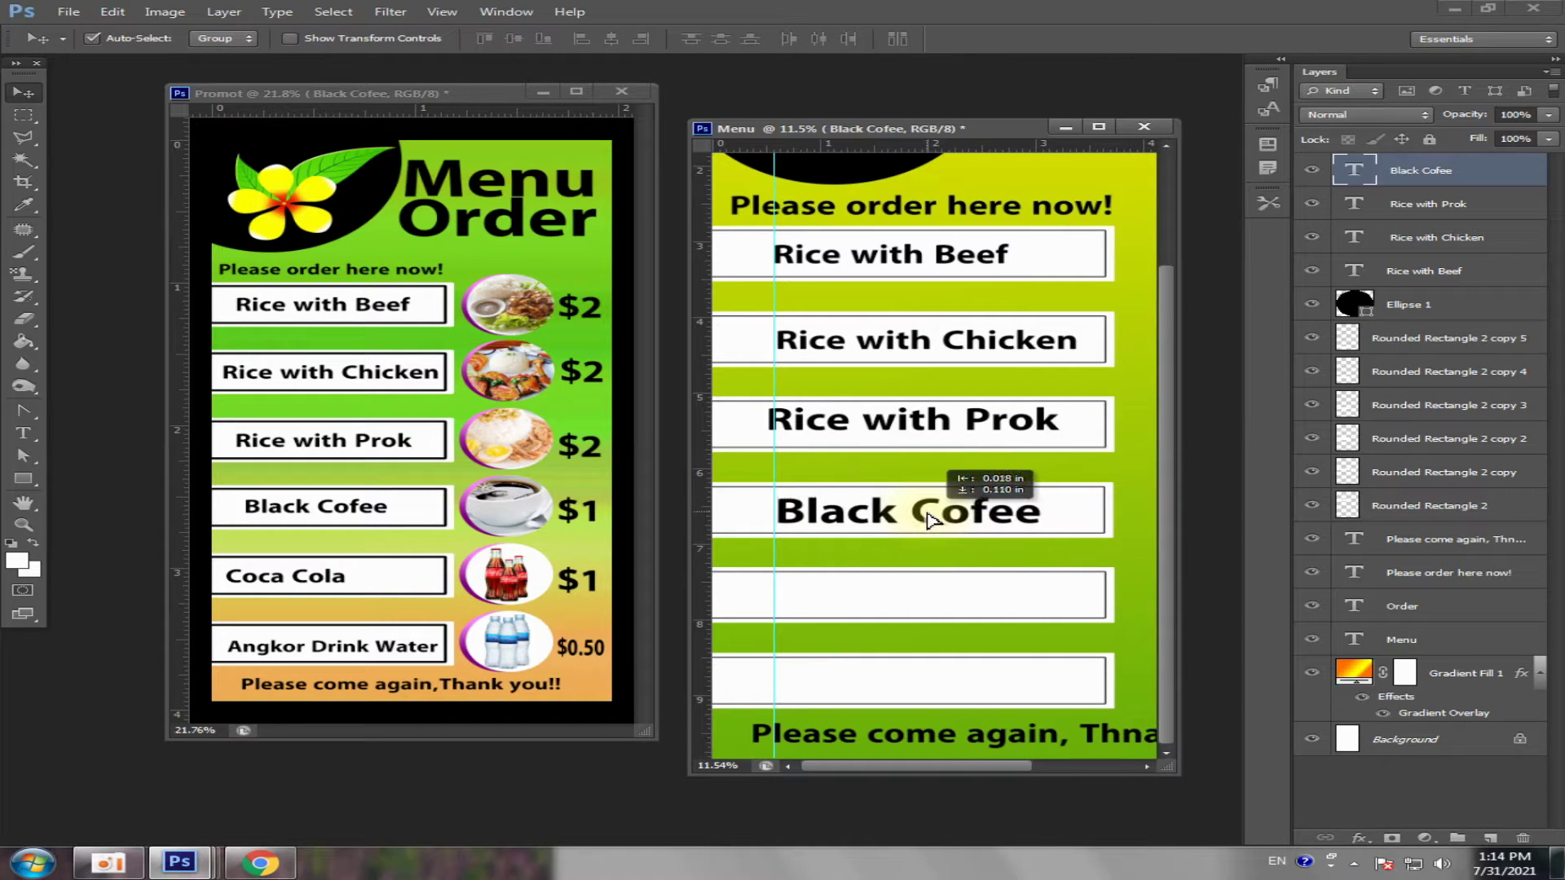
- Copy the Angkor Drink Water label into Menu and enlarge it to fit a box
left_click(313, 652)
left_click_drag(312, 652, 894, 599)
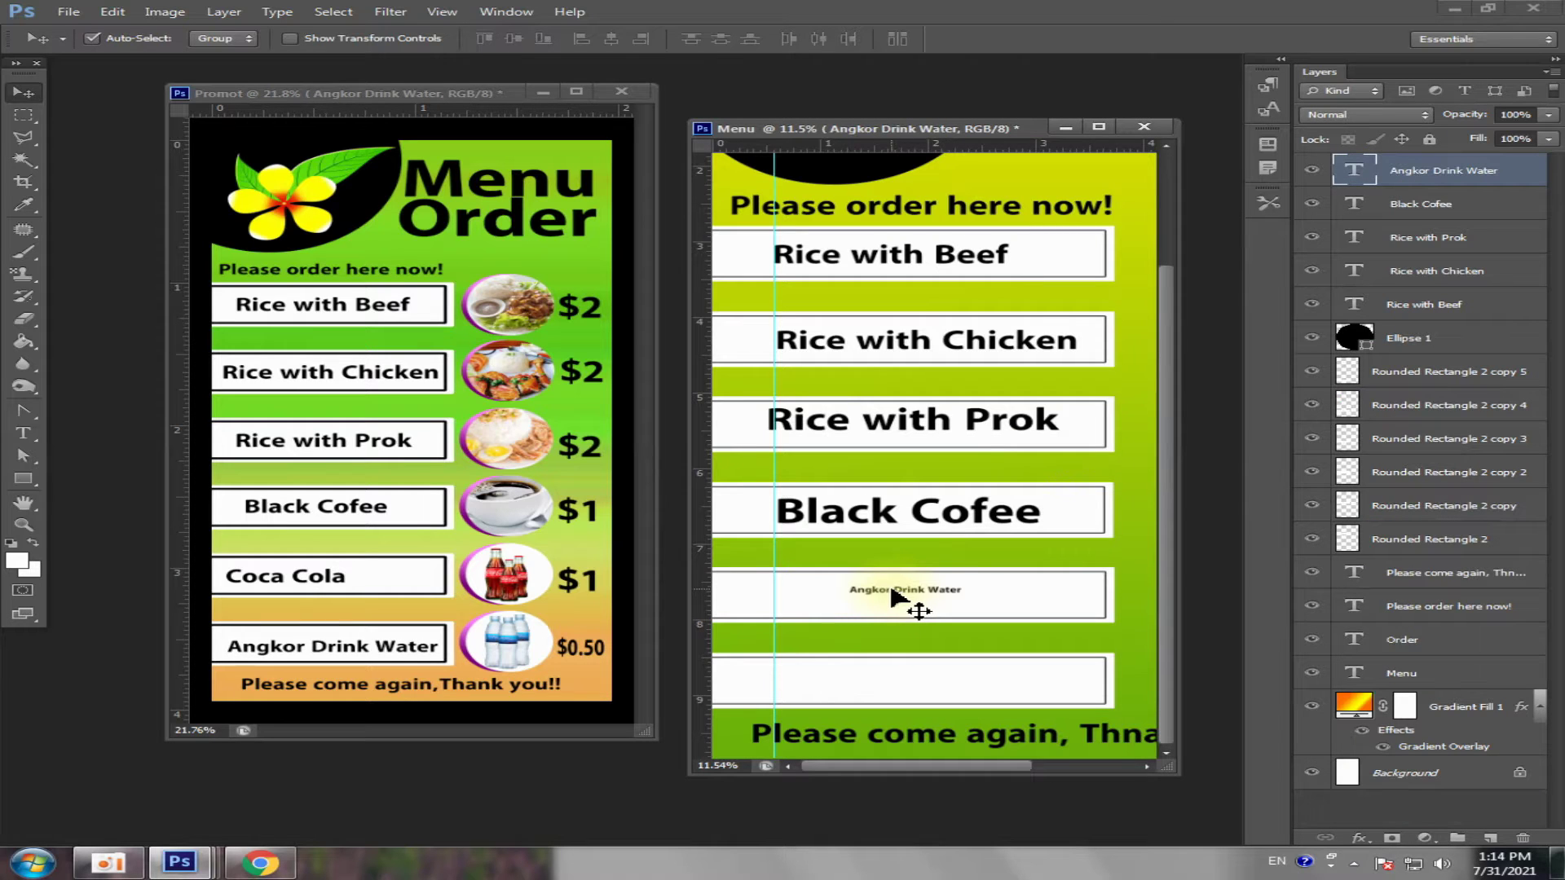
key("ctrl+t")
left_click_drag(1005, 552, 1042, 534)
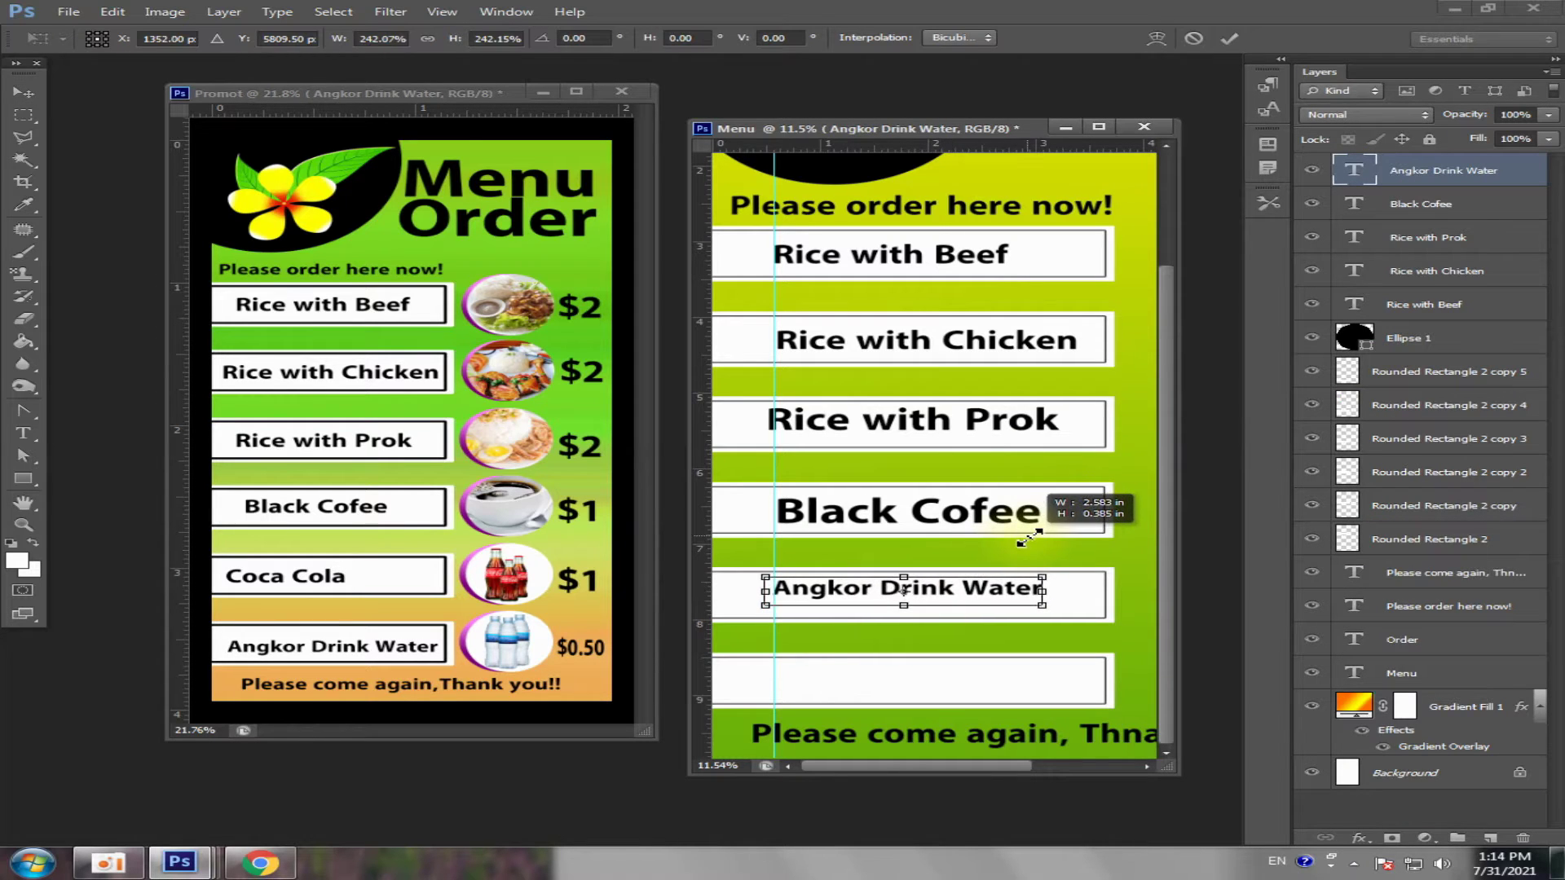
key("Return")
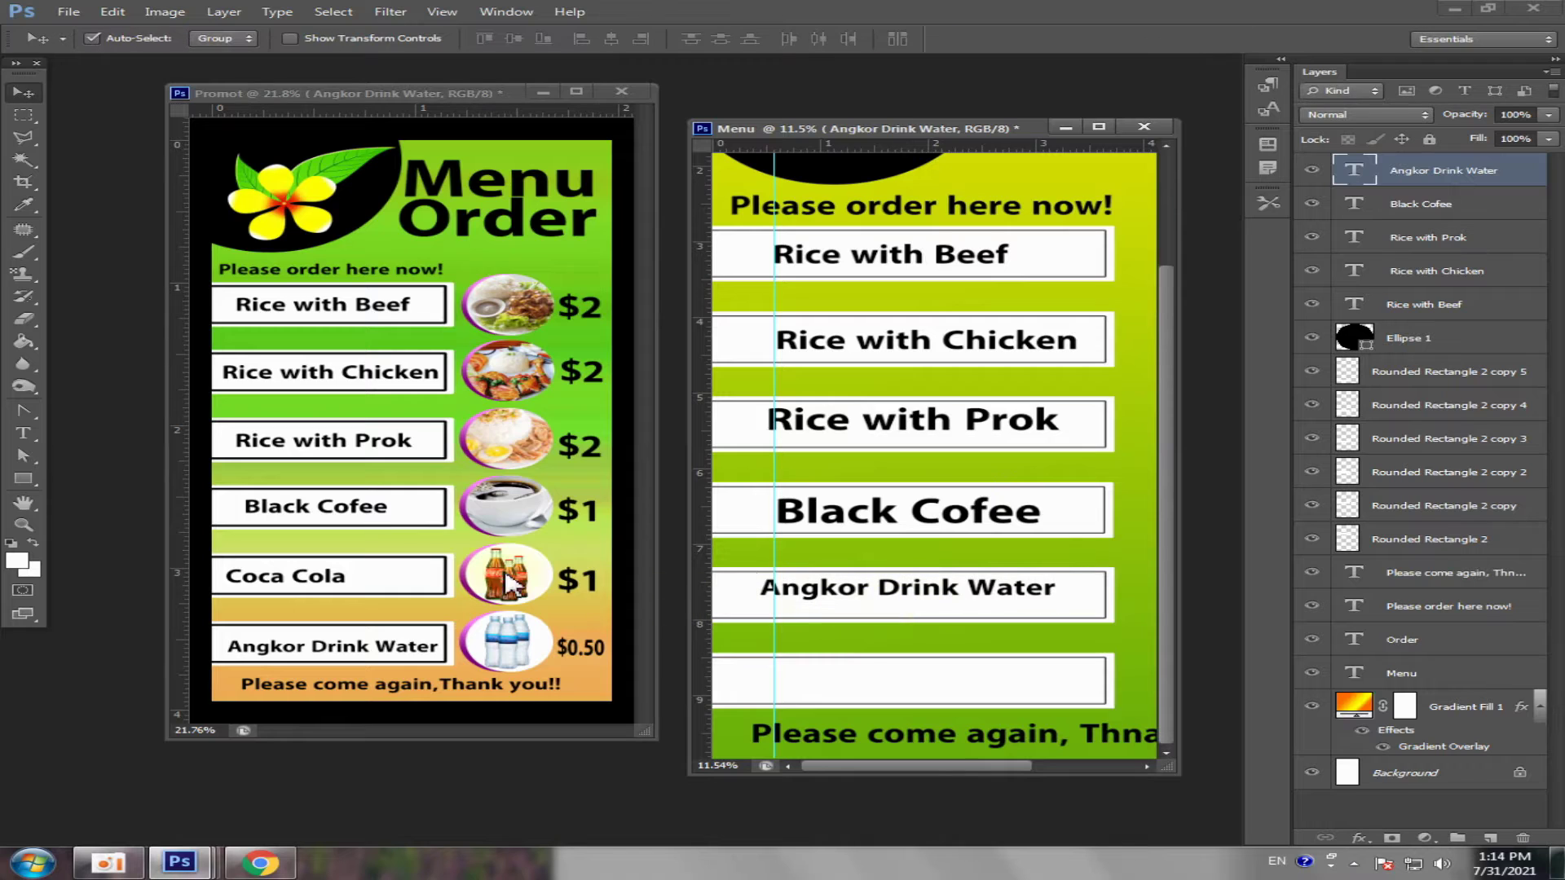
- Select the Angkor Drink Water layer and move it down into the bottom box
left_click(346, 313)
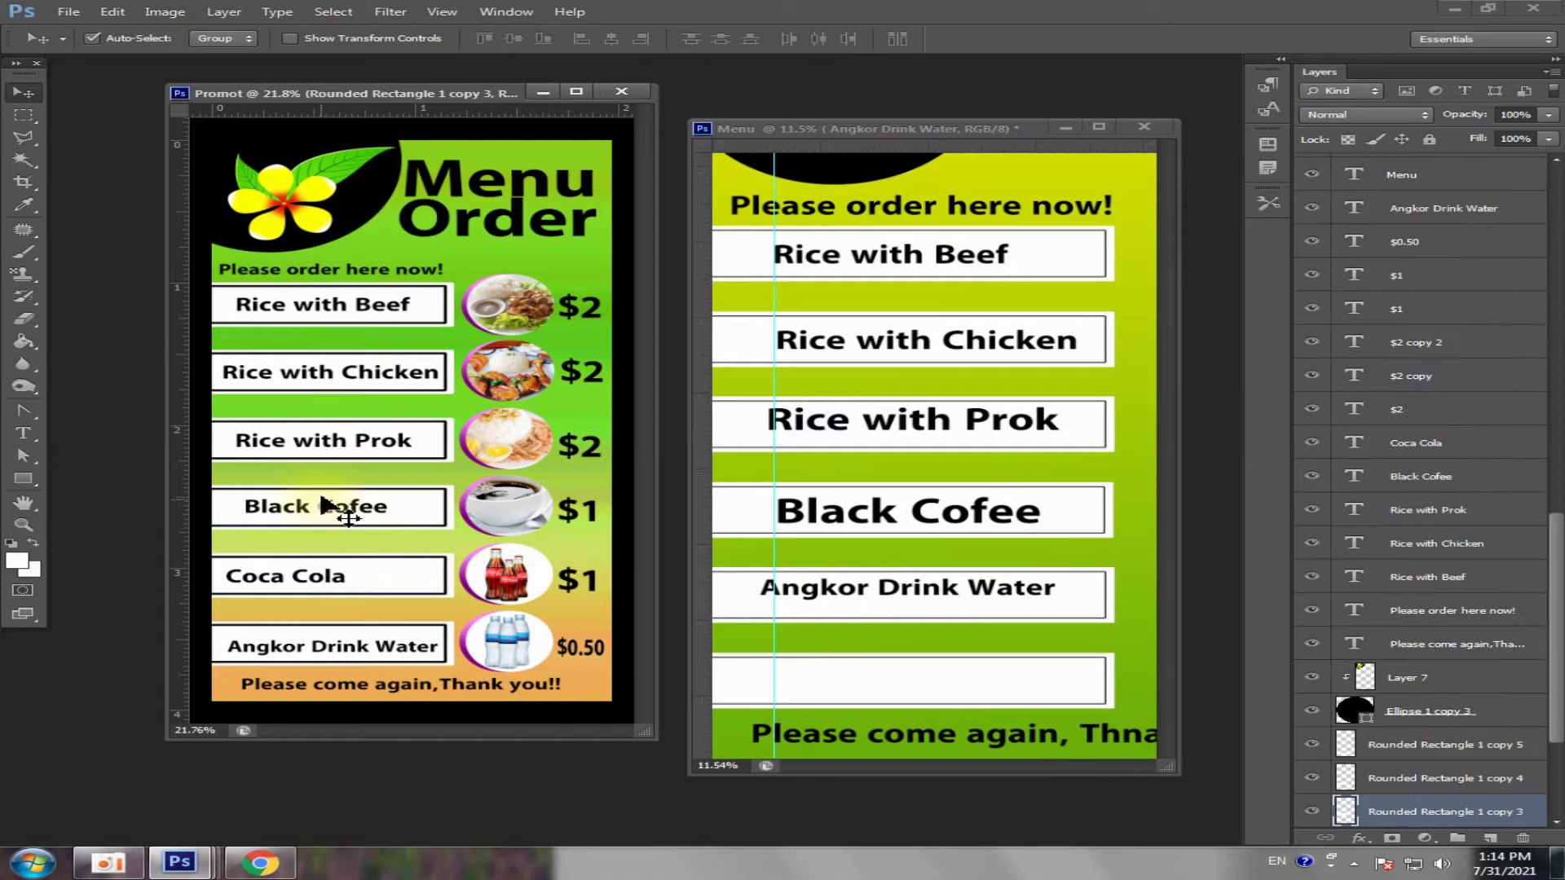
left_click(915, 245)
left_click(916, 341)
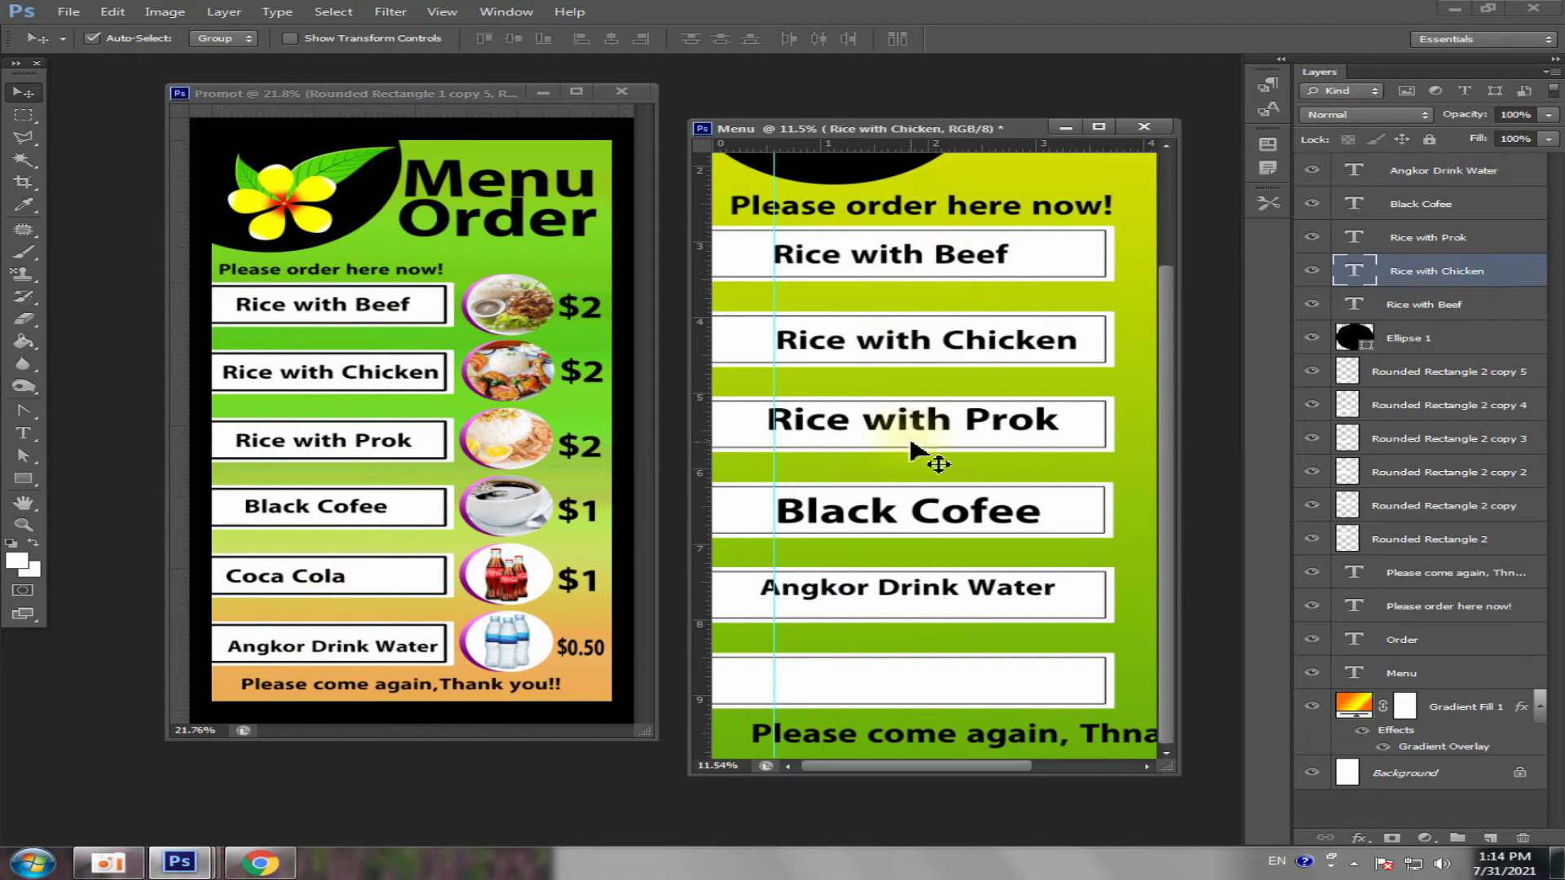
left_click(926, 444)
left_click(929, 511)
left_click(921, 599)
left_click(927, 684)
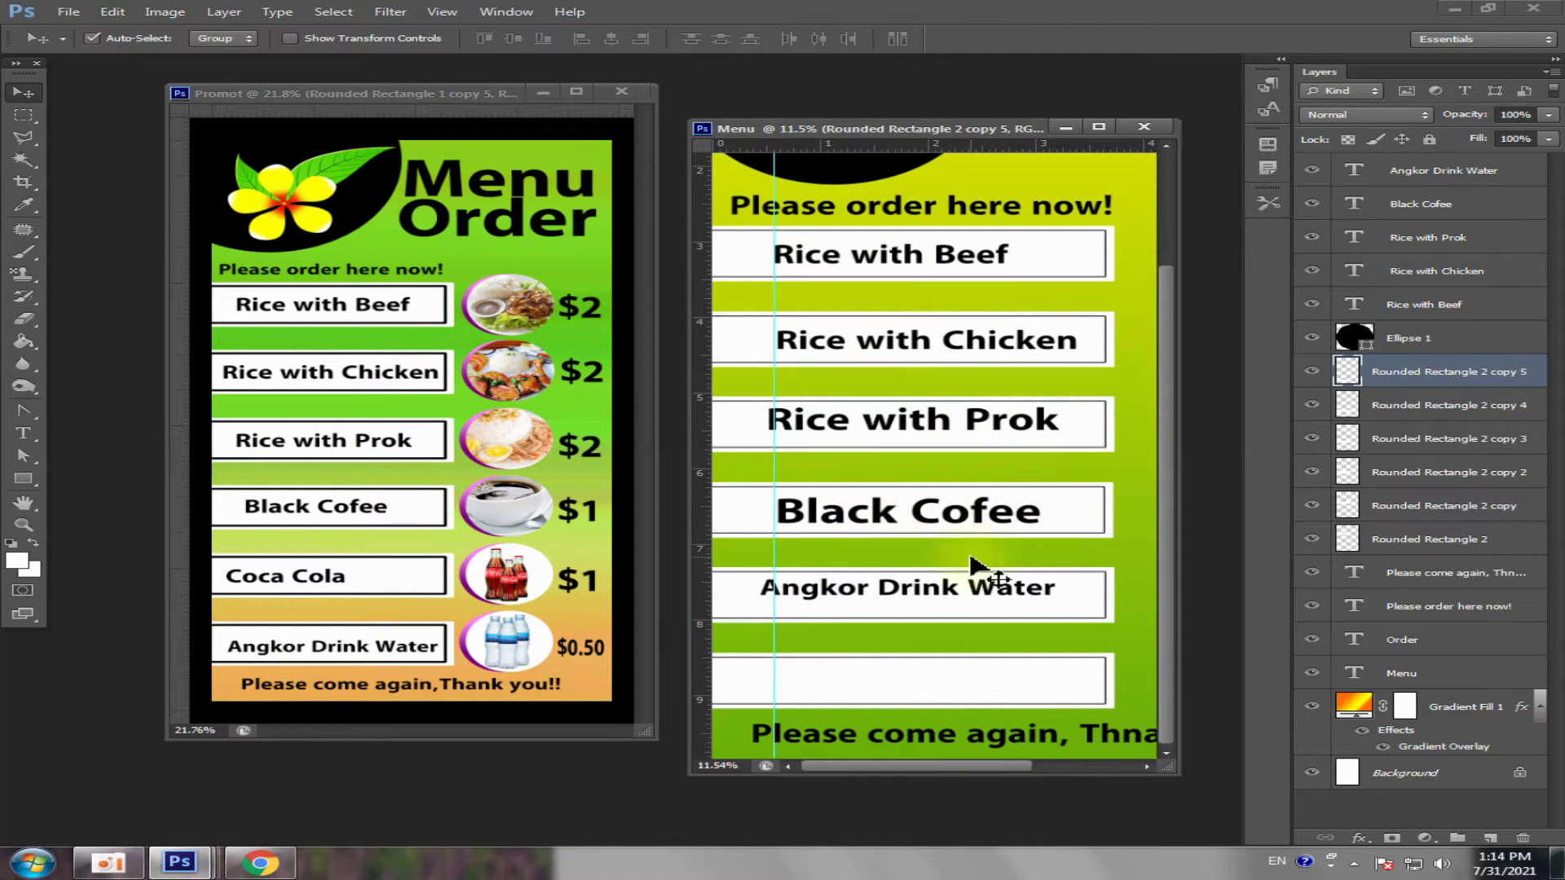
left_click_drag(874, 592, 870, 696)
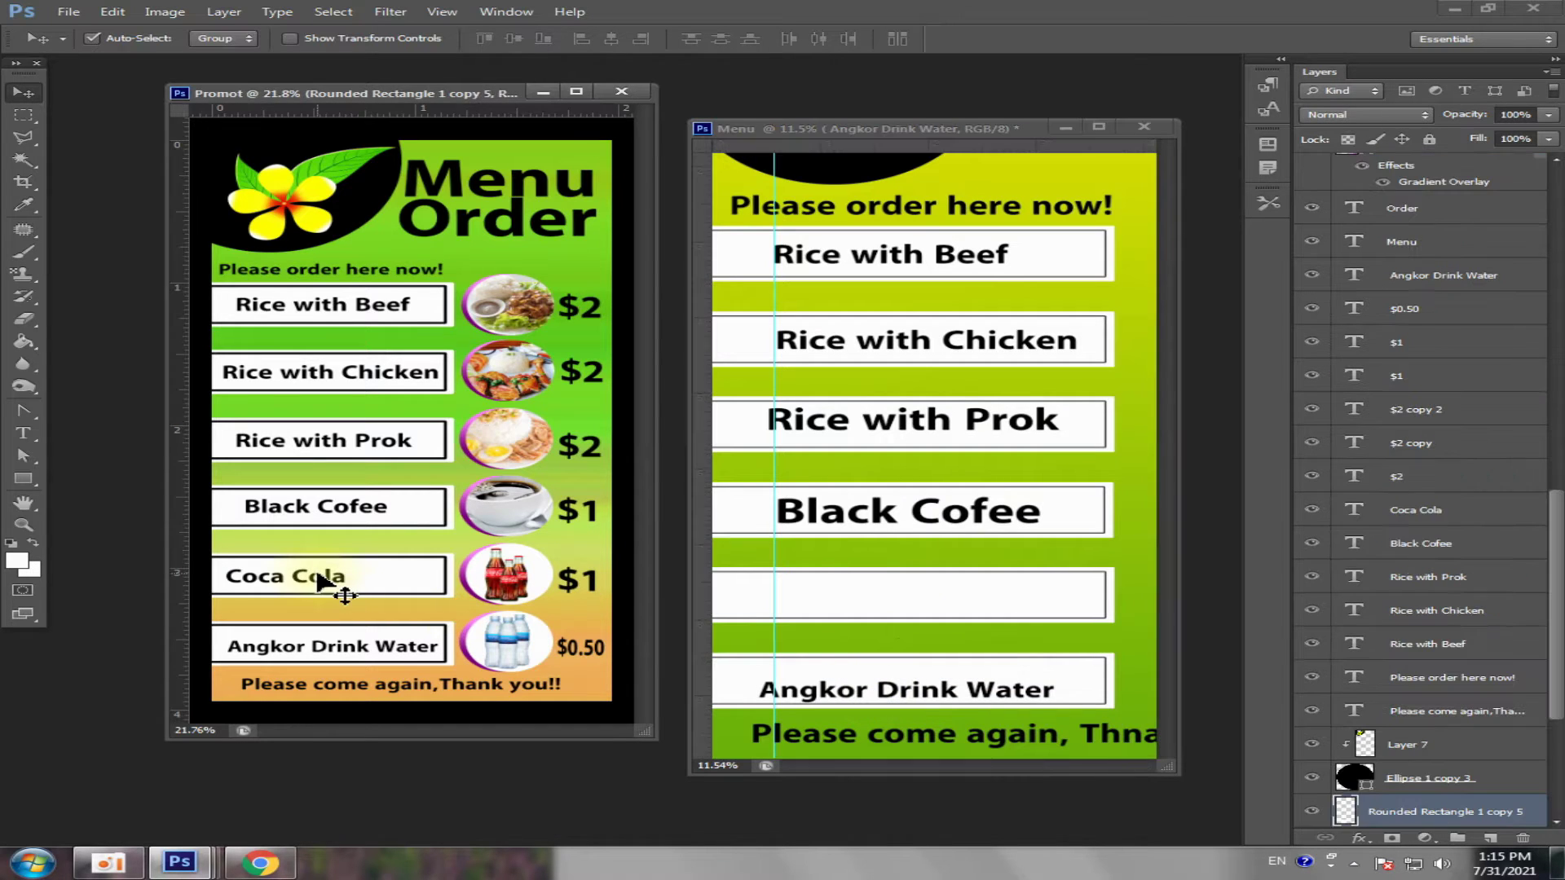
- Copy the Coca Cola label from Promot into Menu and resize it
mouse_move(325, 576)
left_mouse_down()
mouse_move(787, 571)
mouse_move(888, 601)
mouse_move(963, 540)
mouse_move(888, 617)
left_mouse_up()
key("ctrl+t")
key("Return")
- Set the Rice with Chicken label to 24 pt and reposition it slightly
left_click(23, 433)
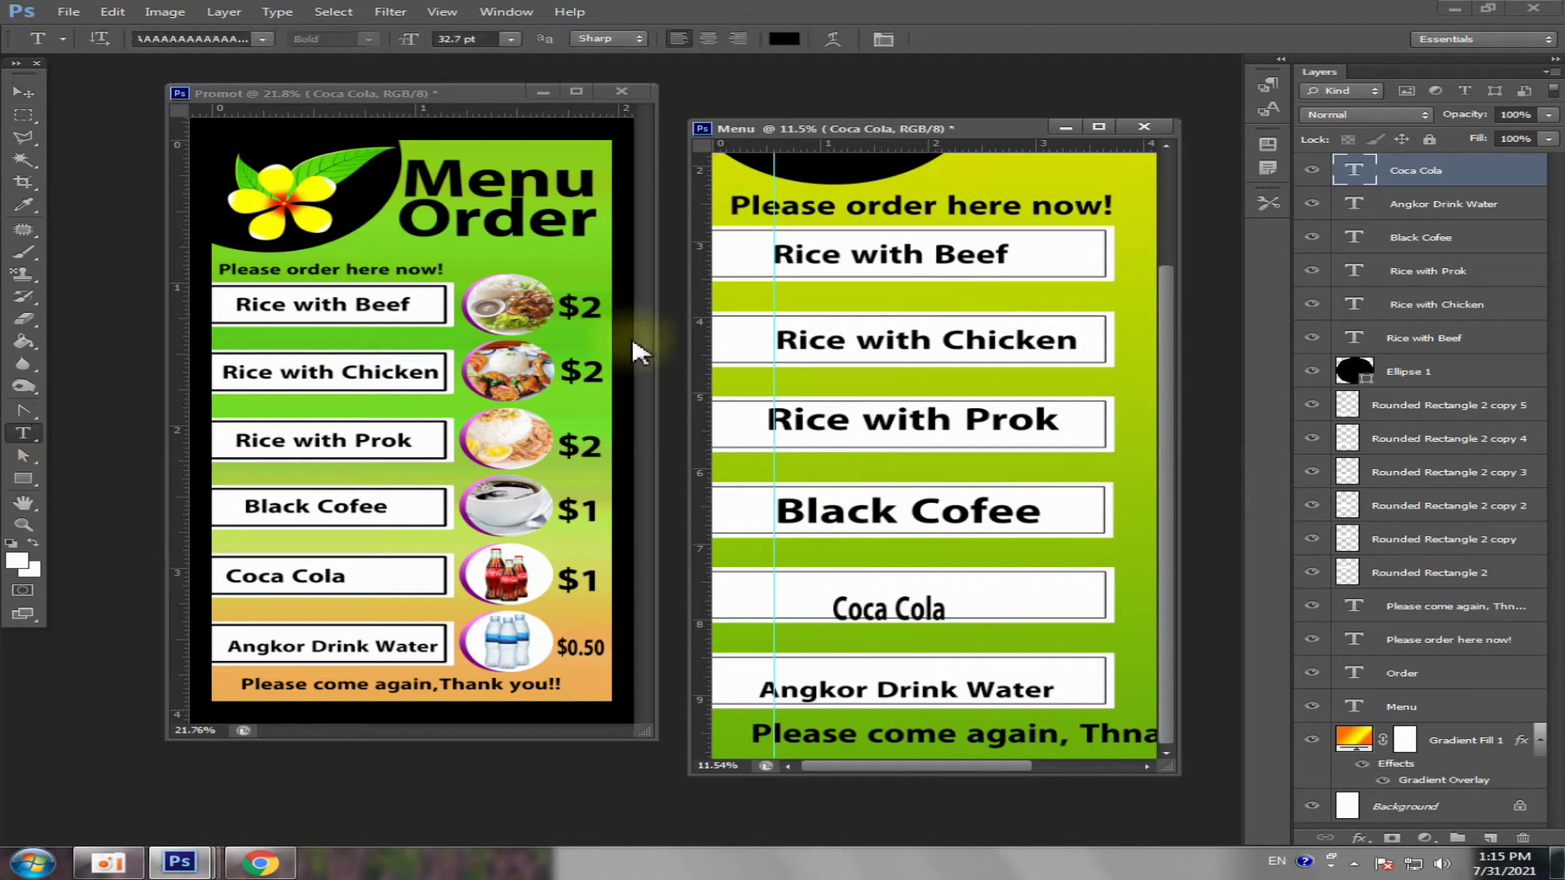
left_click(852, 338)
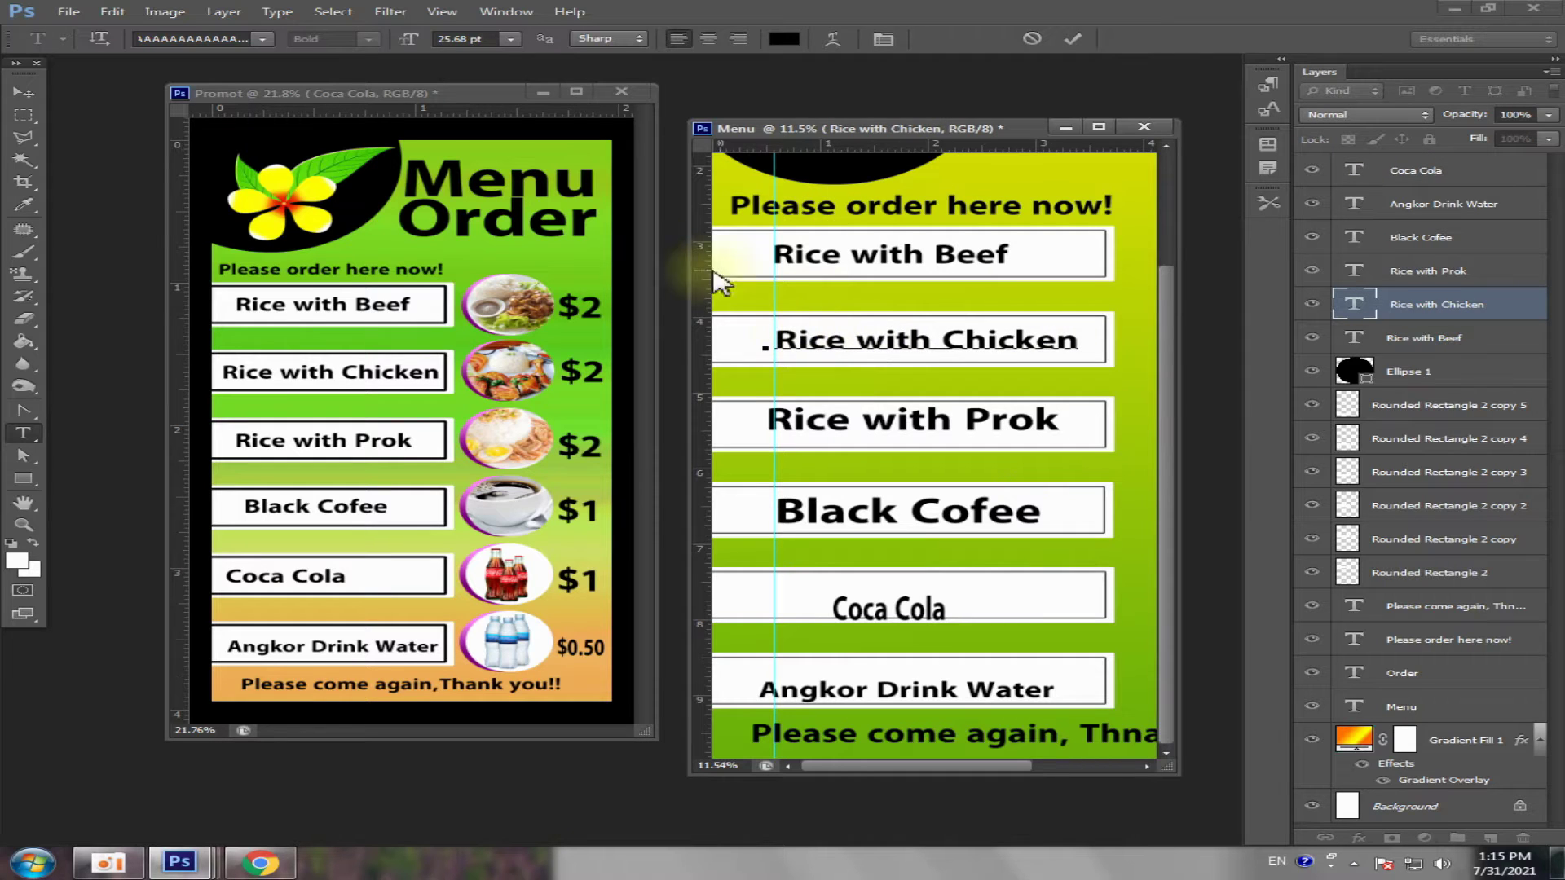
left_click_drag(781, 334, 1088, 334)
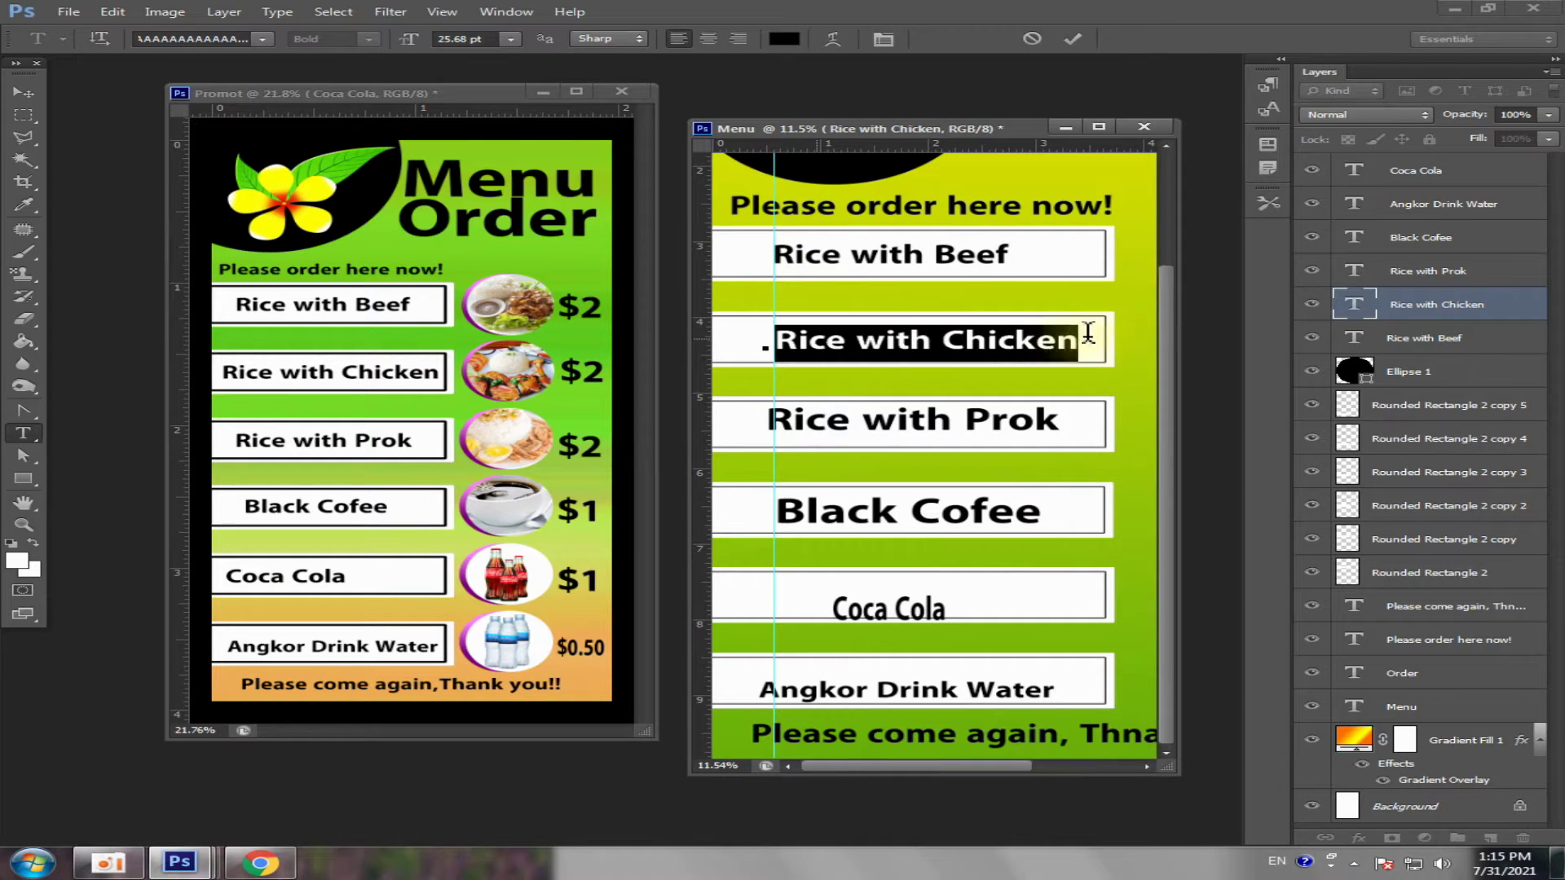
left_click(510, 39)
left_click(489, 236)
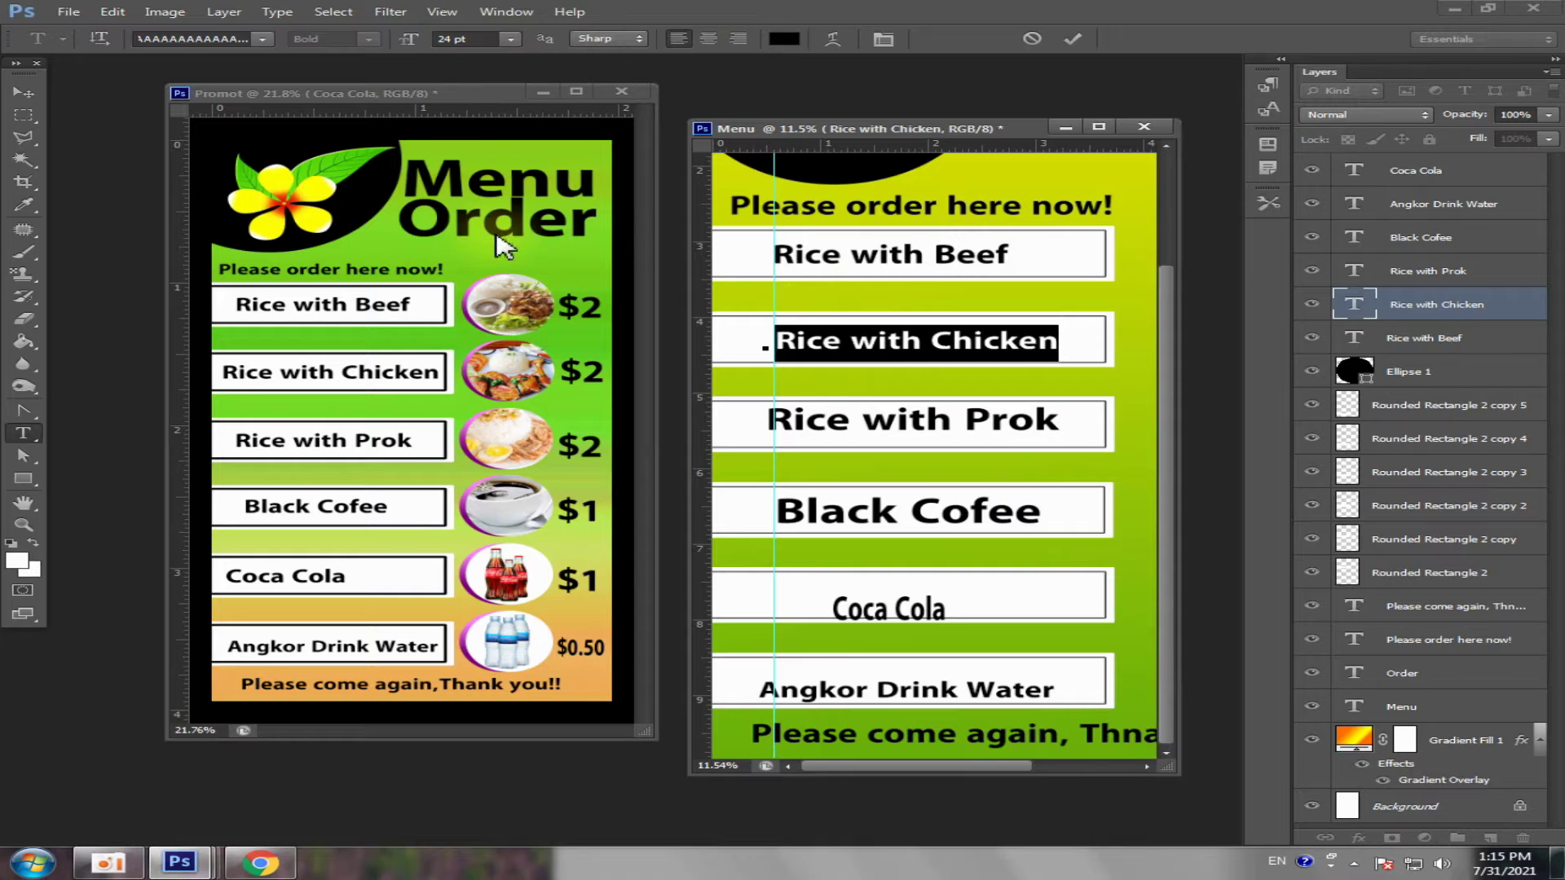
left_click(21, 96)
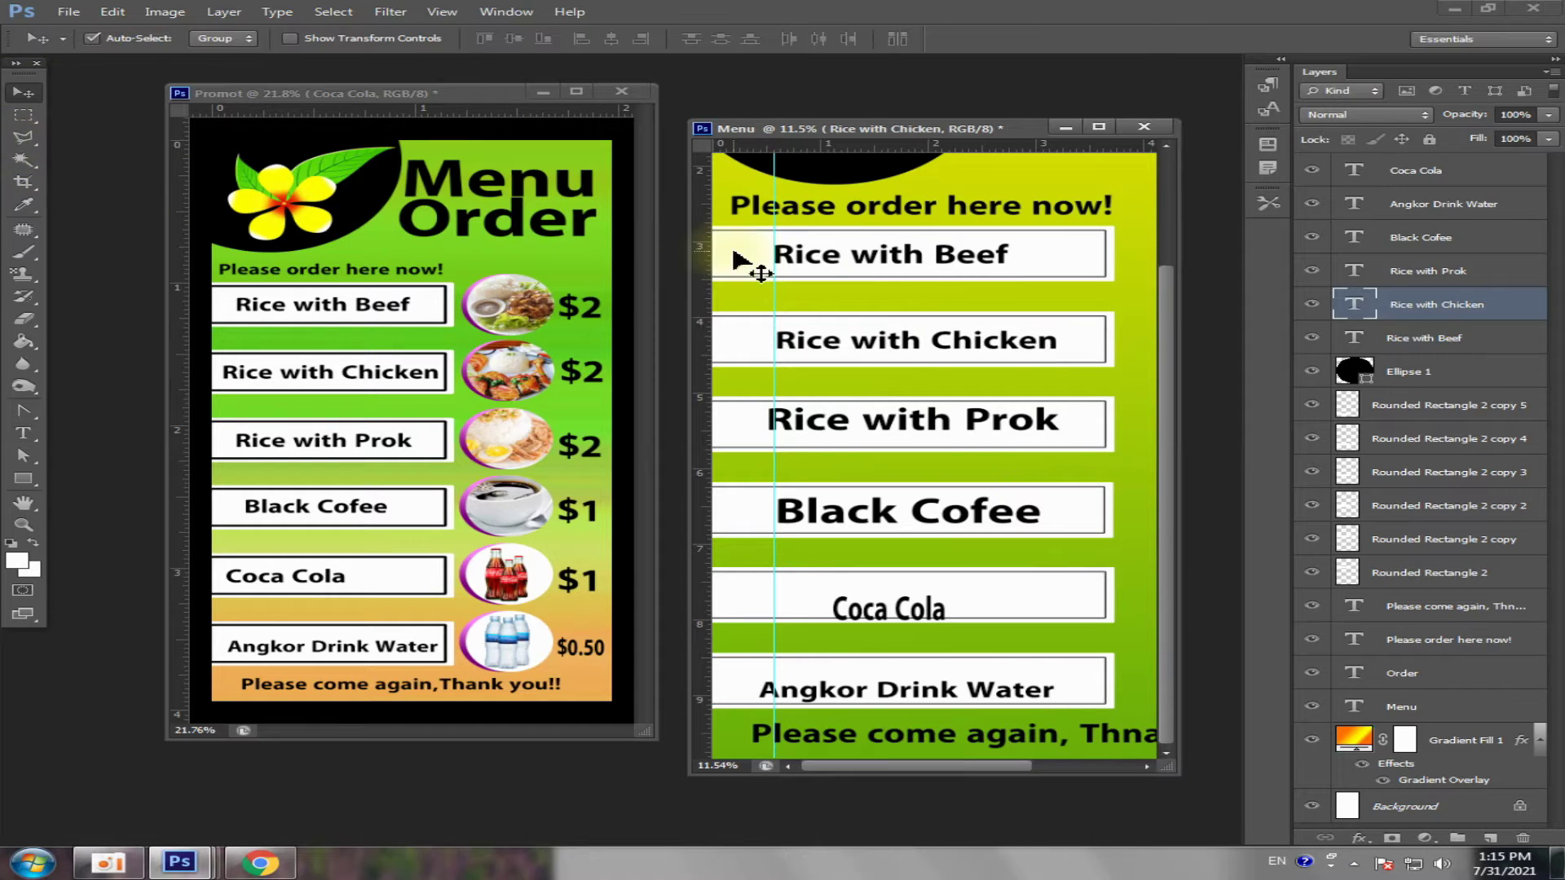
left_click_drag(856, 341, 783, 346)
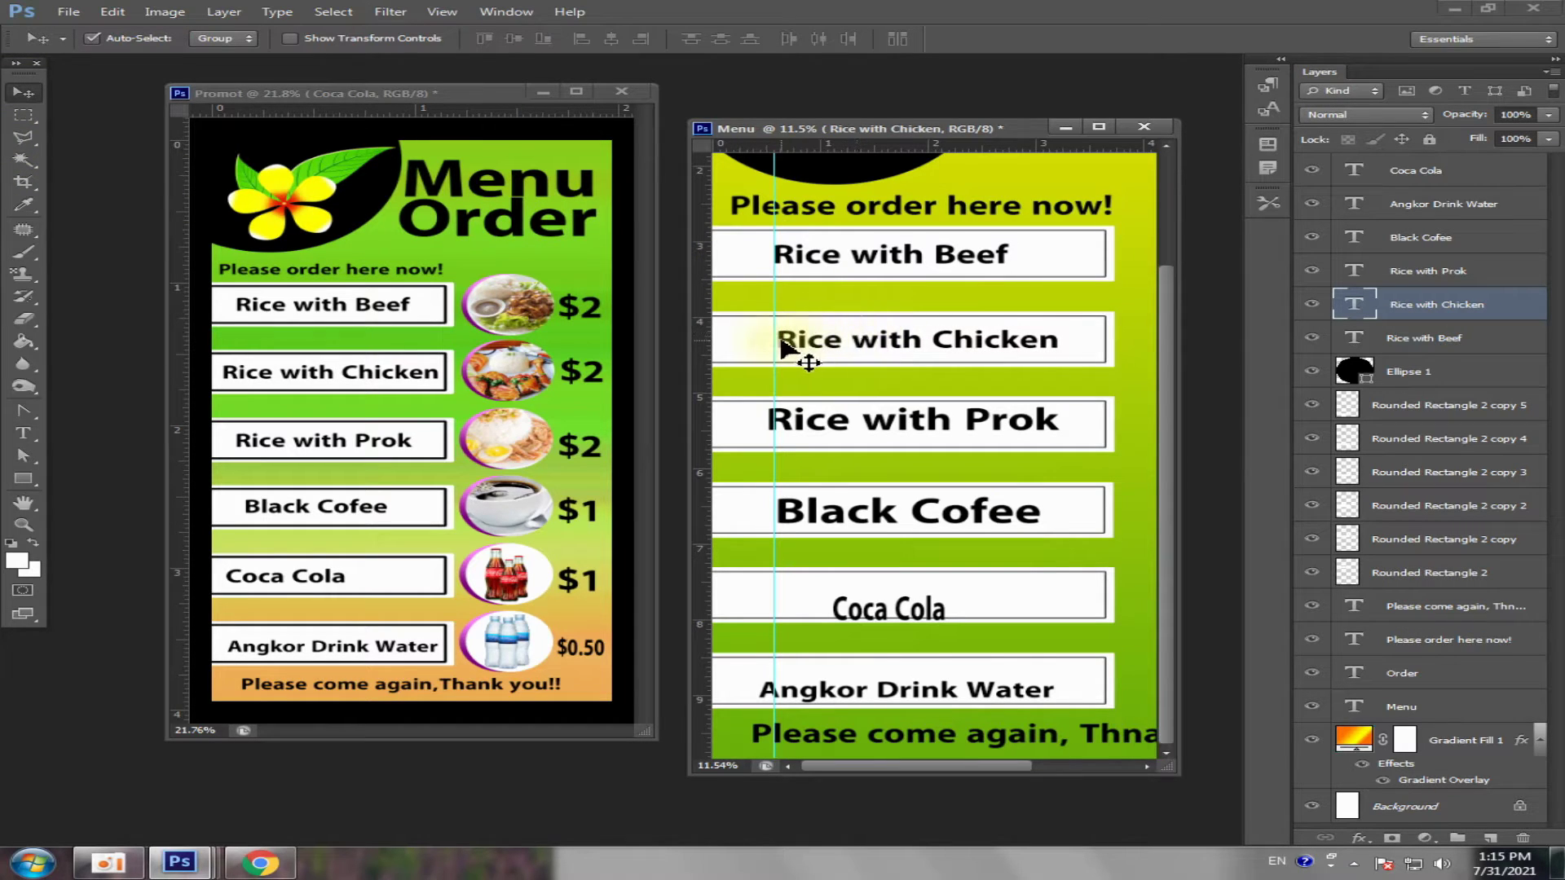
- Set the Rice with Beef label to 24 pt
left_click(815, 260)
left_click(23, 433)
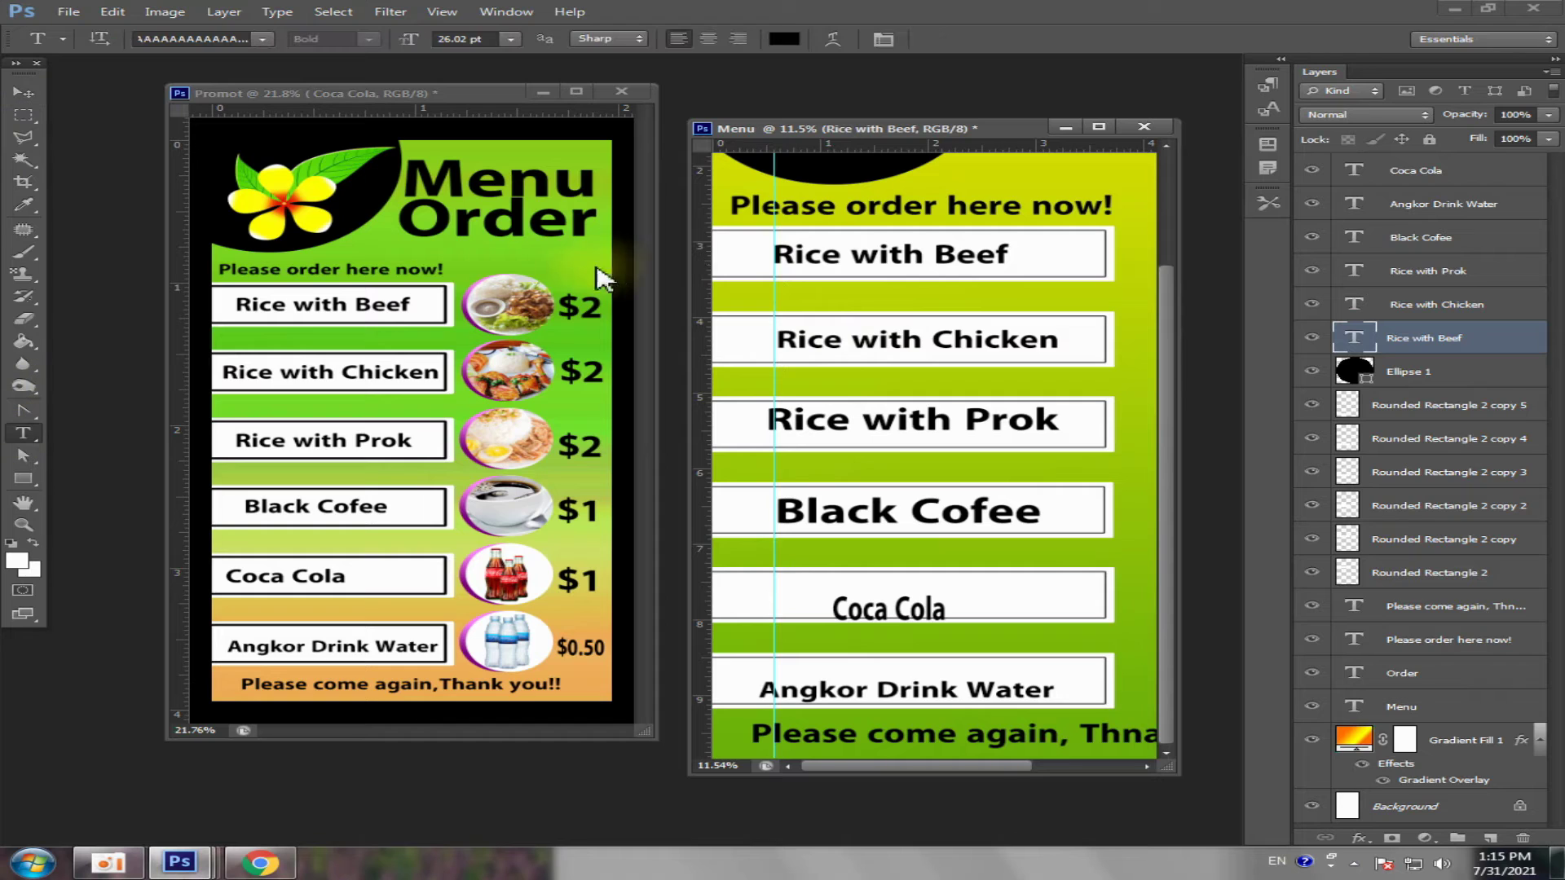
left_click(780, 253)
left_click_drag(780, 253, 1007, 257)
left_click(511, 40)
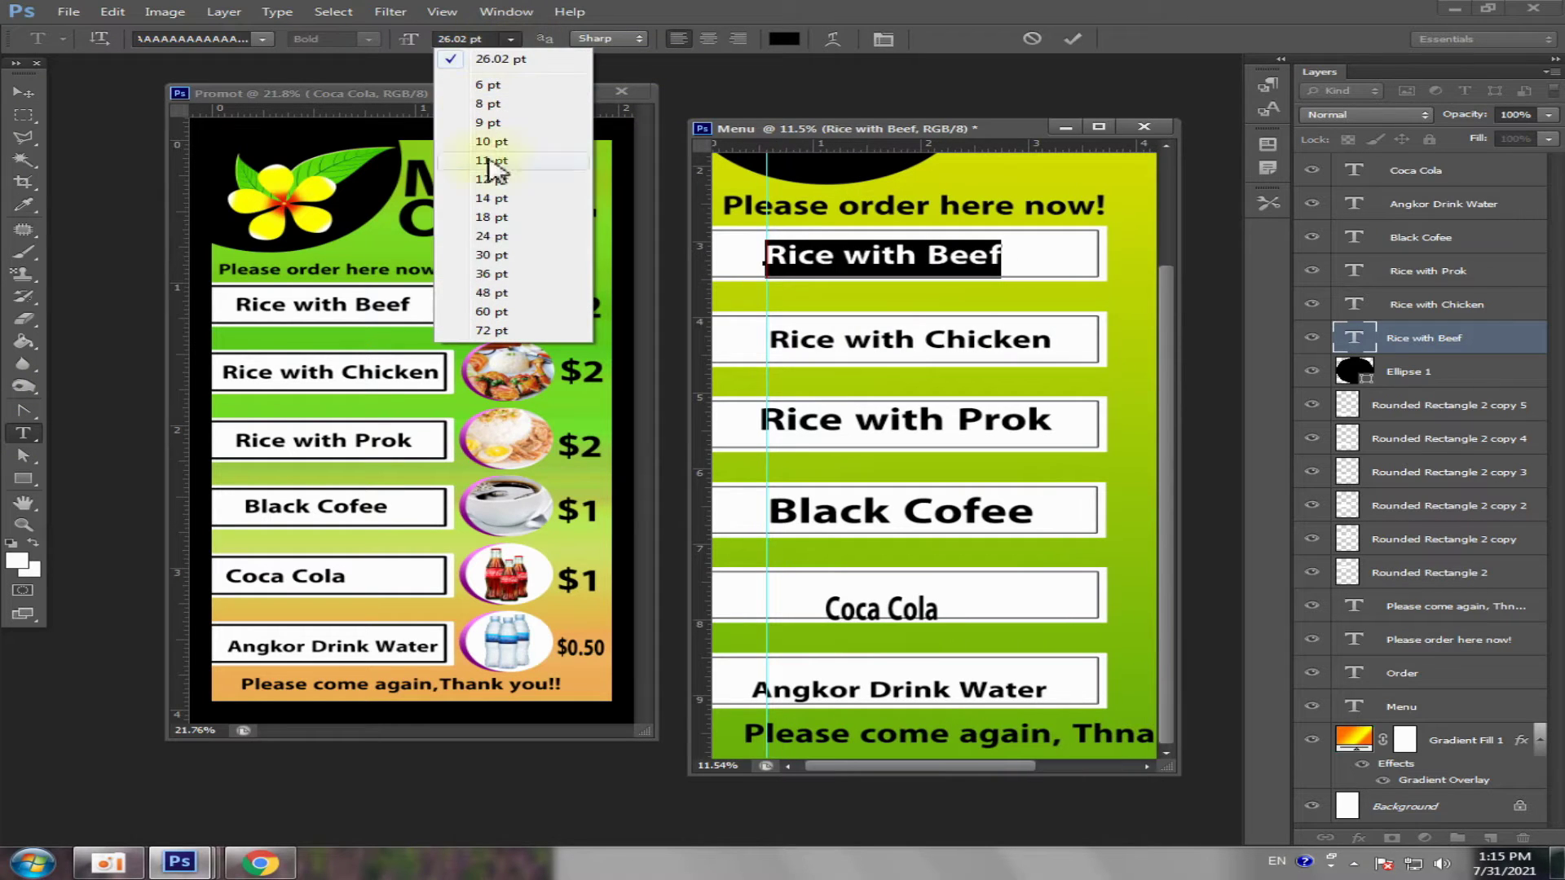
left_click(491, 236)
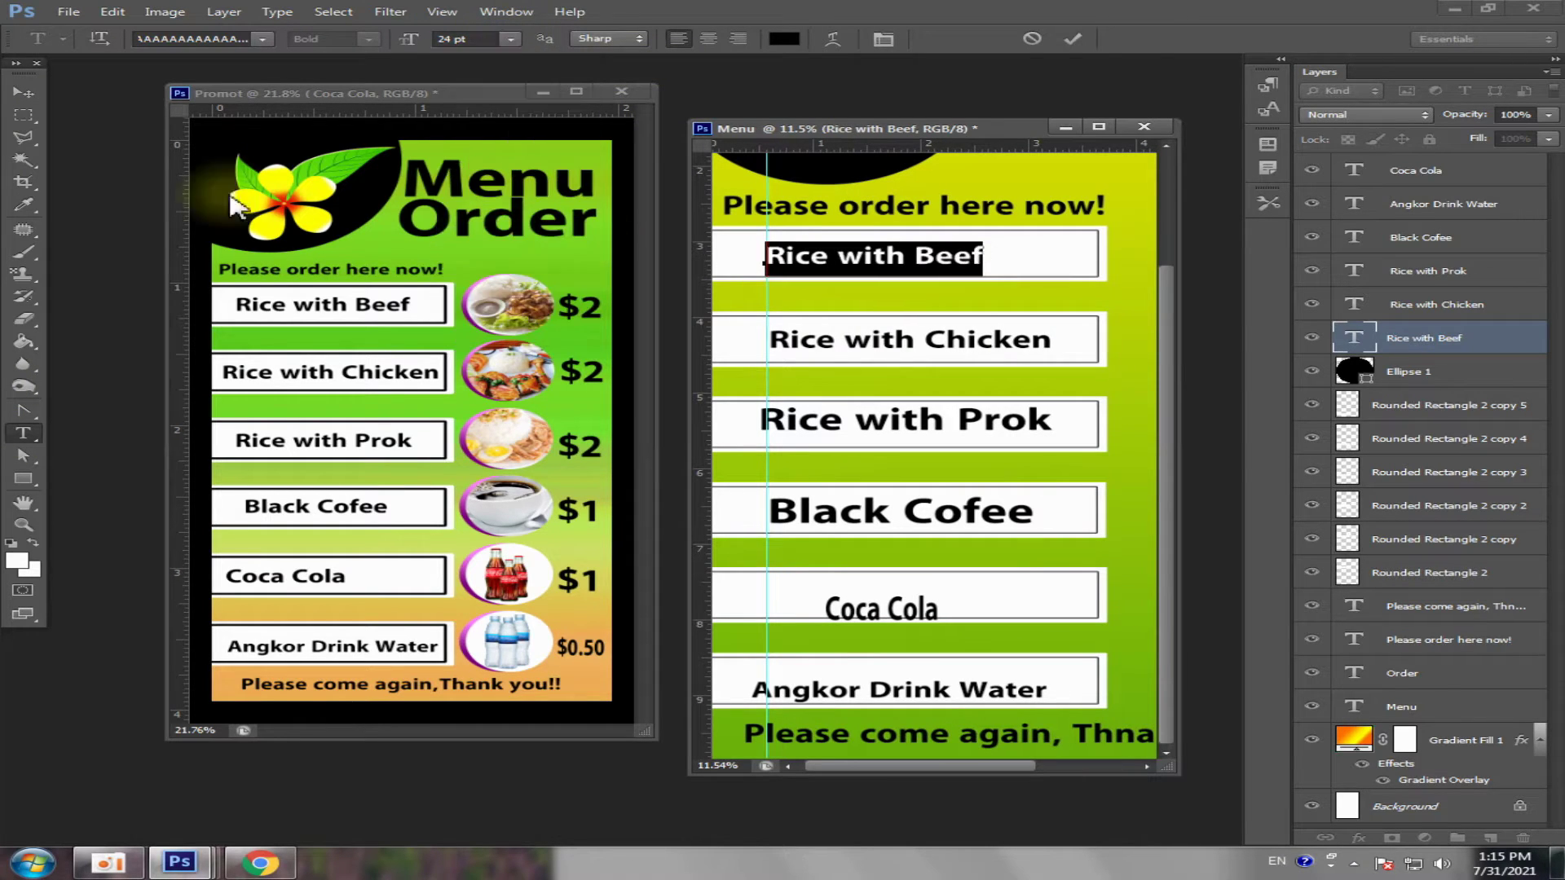
left_click(22, 92)
- Set the Rice with Prok label to 24 pt
left_click(839, 424)
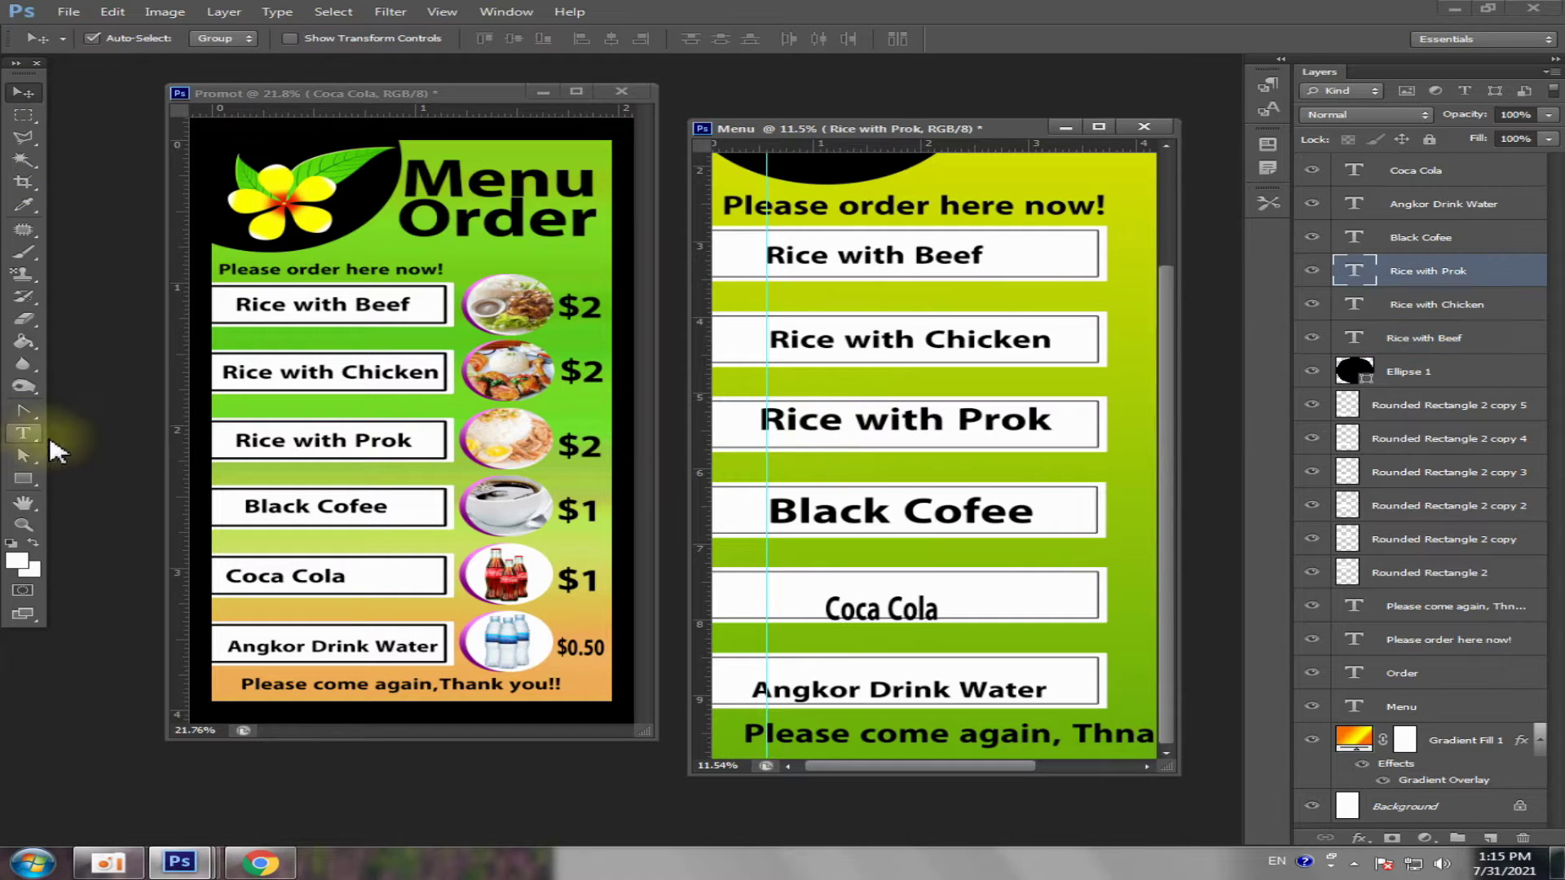
left_click(23, 433)
left_click(772, 422)
left_click_drag(772, 422, 1082, 421)
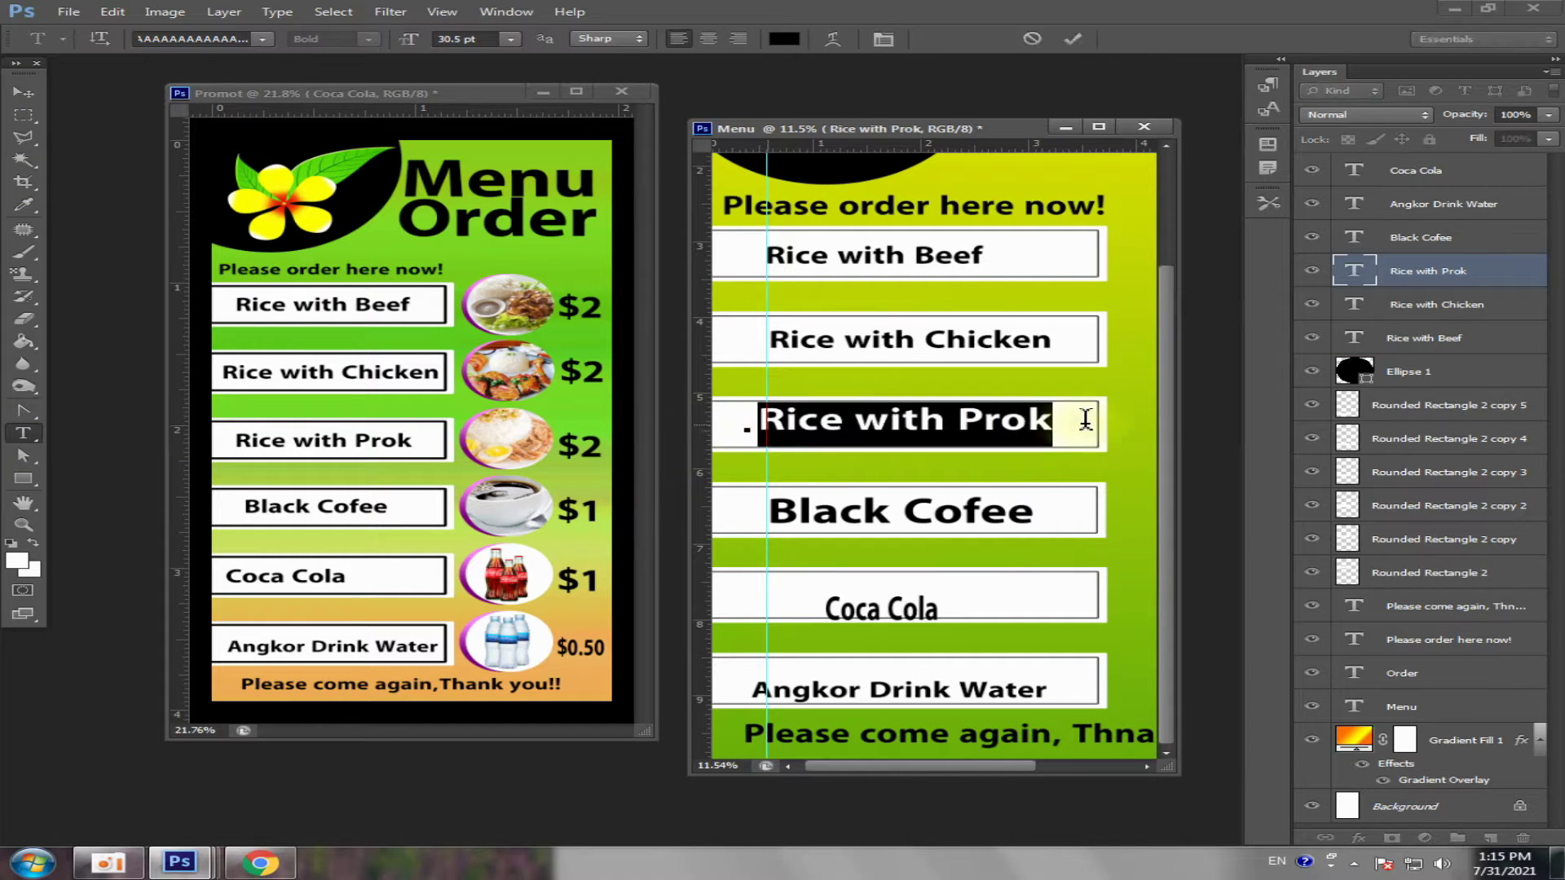
left_click(510, 39)
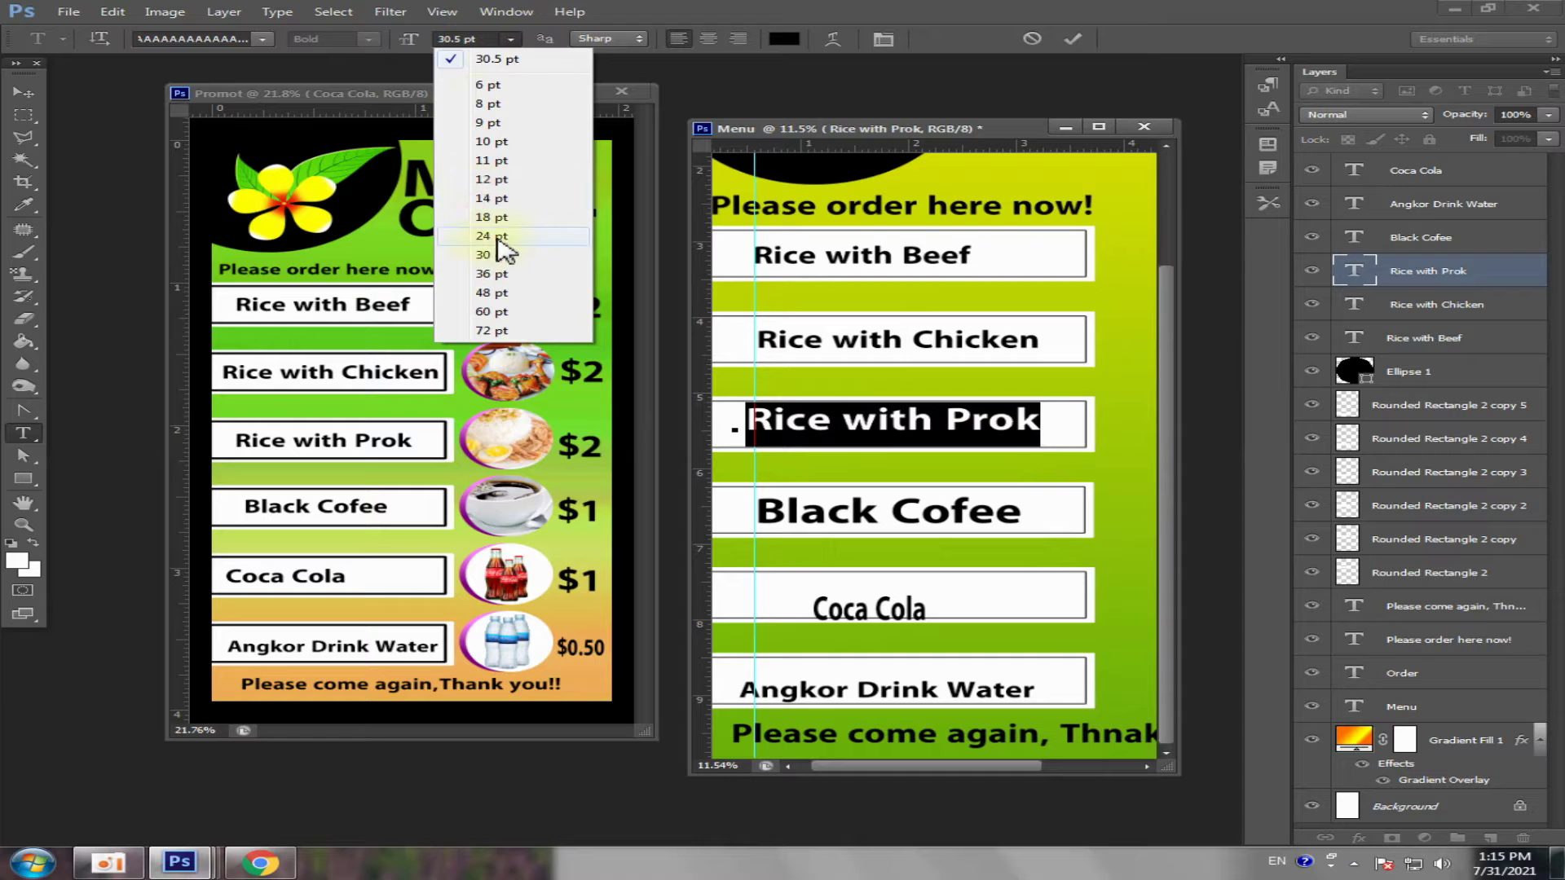
left_click(496, 237)
left_click(23, 92)
- Set the Black Cofee label to 24 pt
left_click(807, 518)
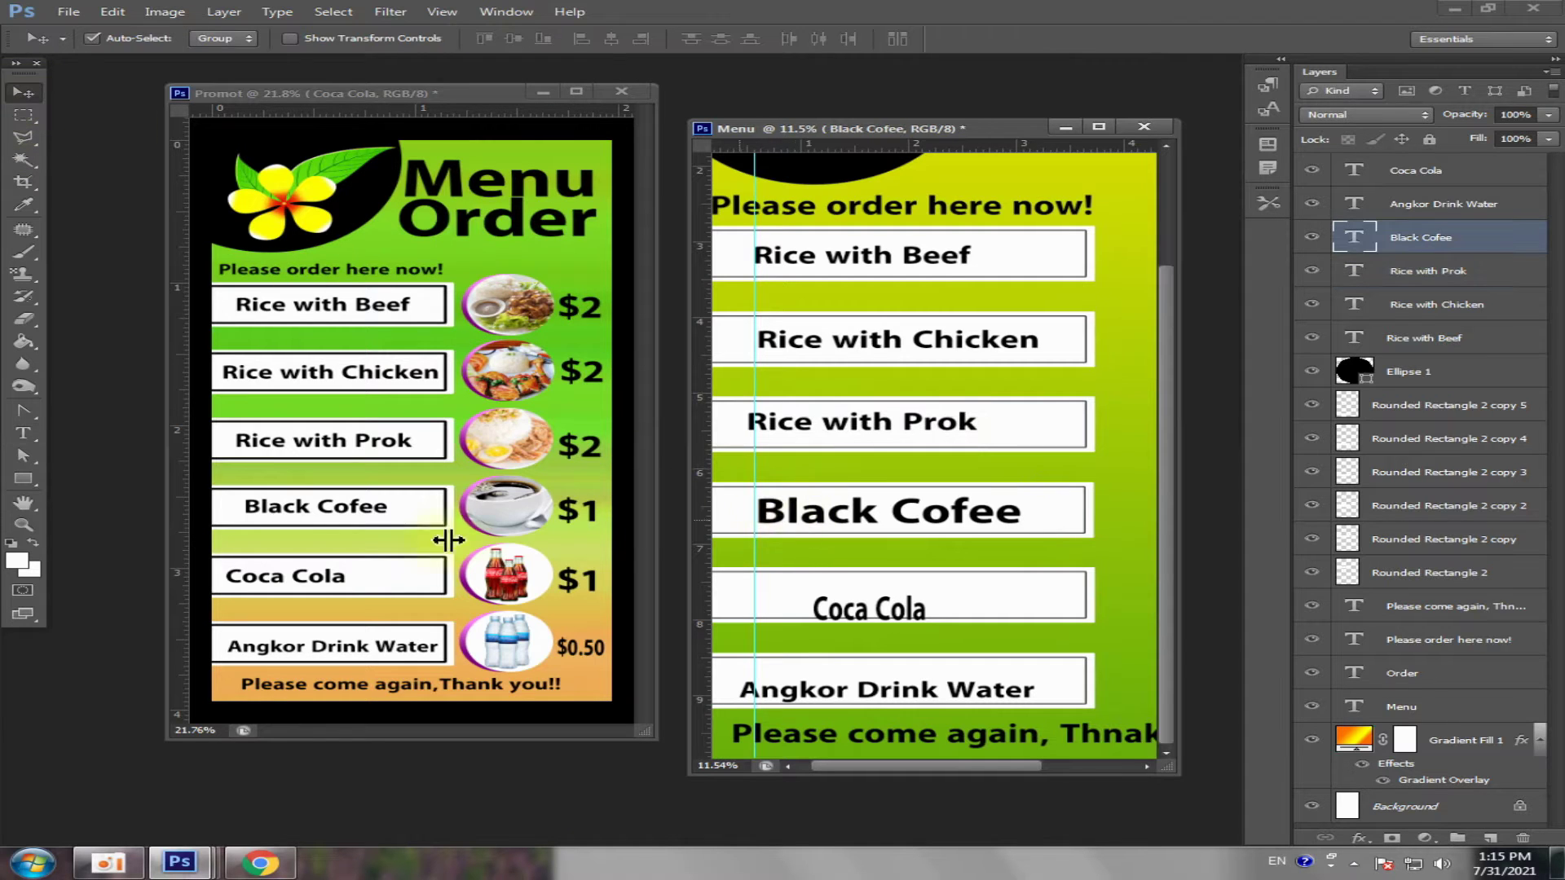
left_click(23, 432)
left_click(757, 514)
left_click_drag(756, 513, 1097, 480)
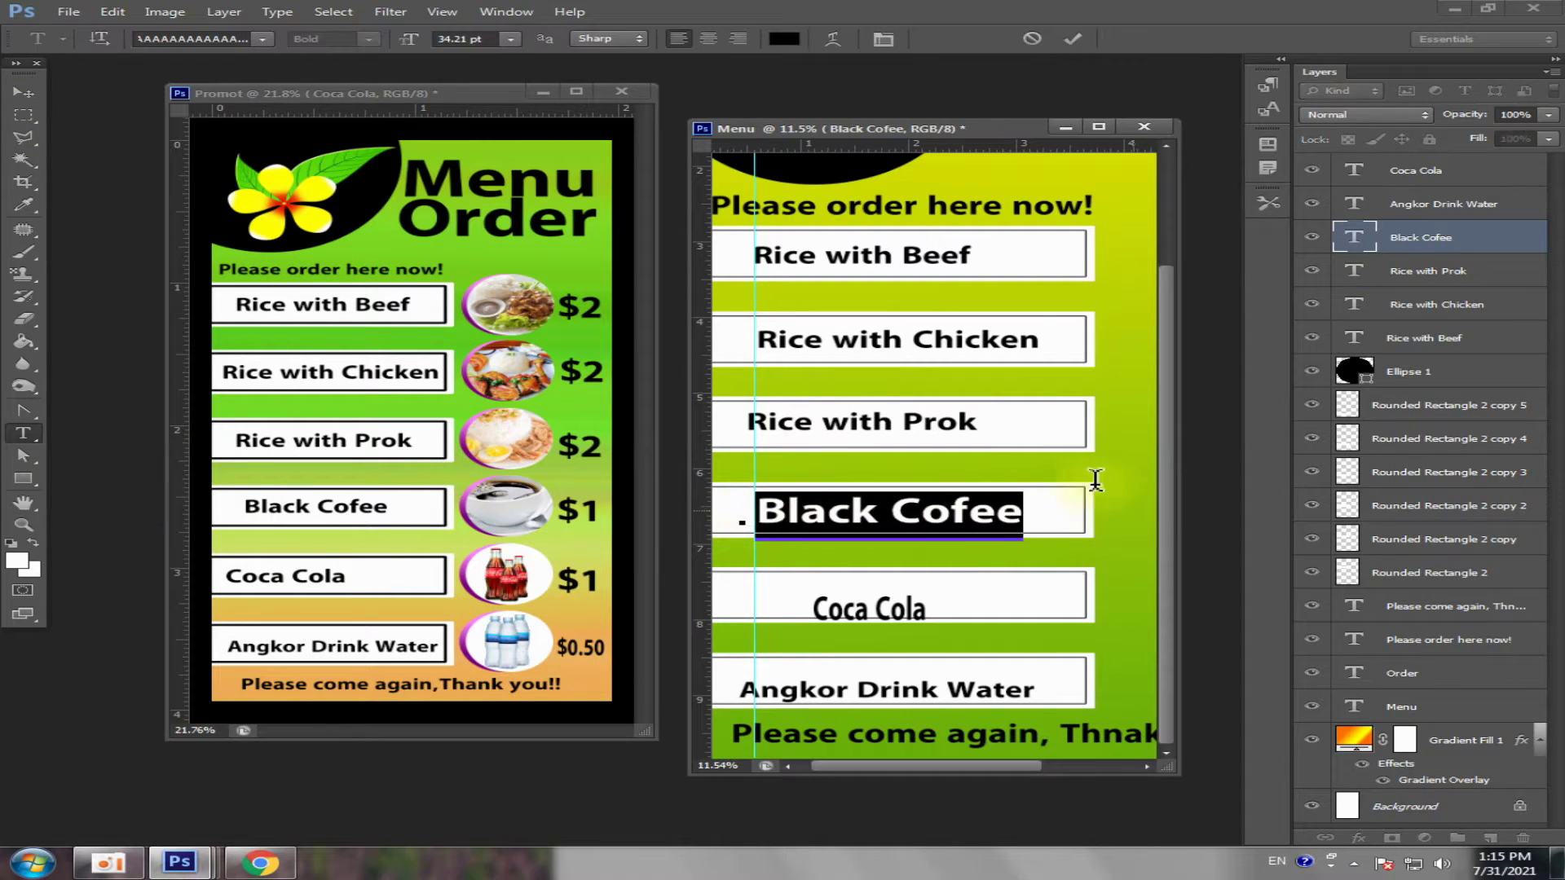
left_click(510, 39)
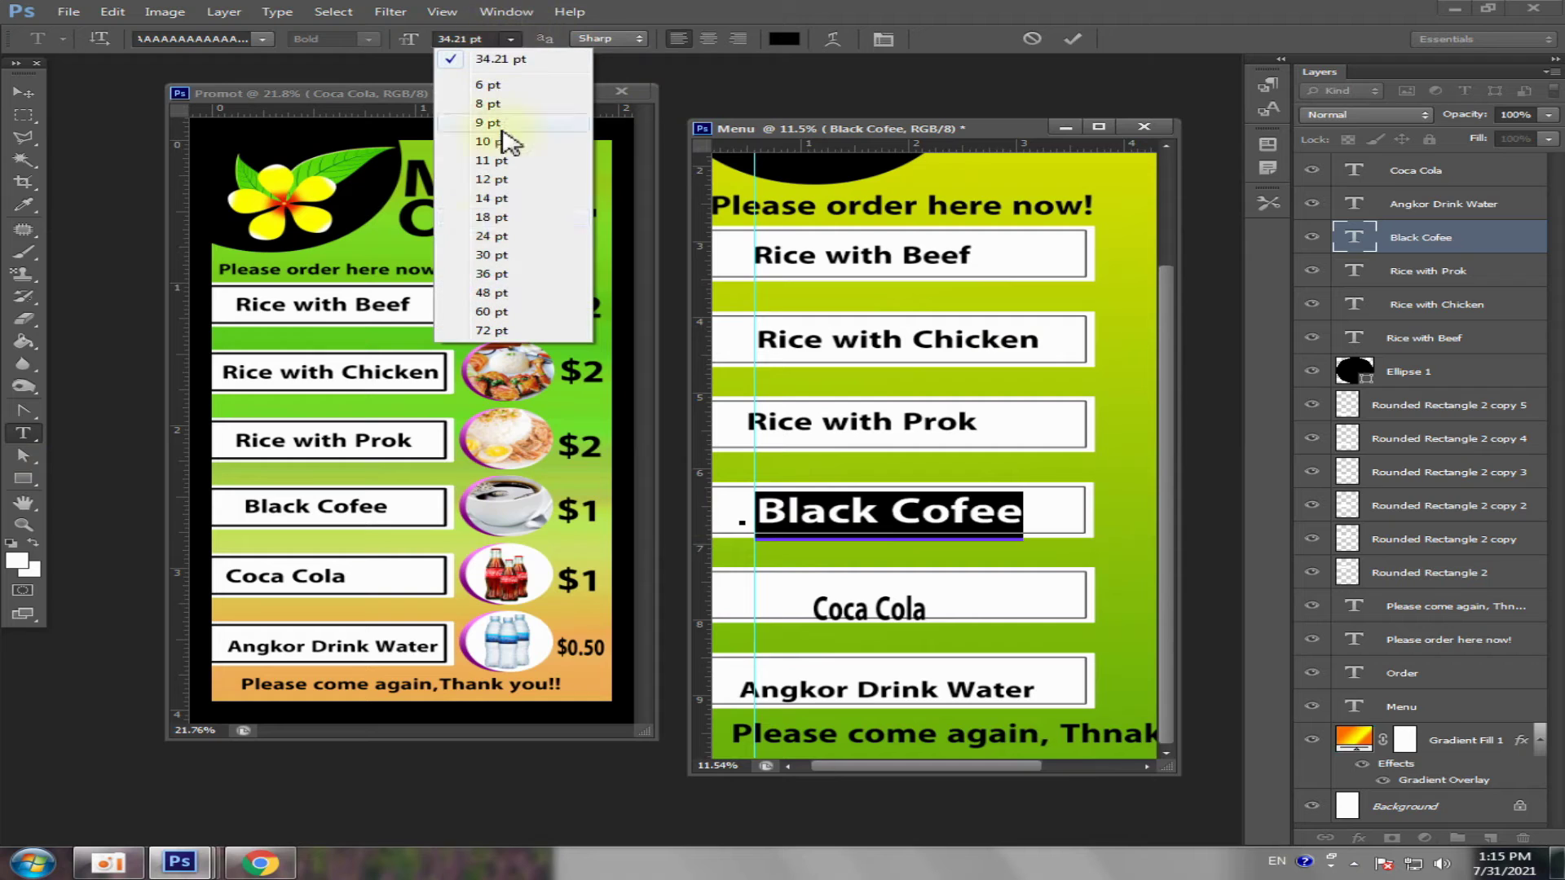
left_click(497, 236)
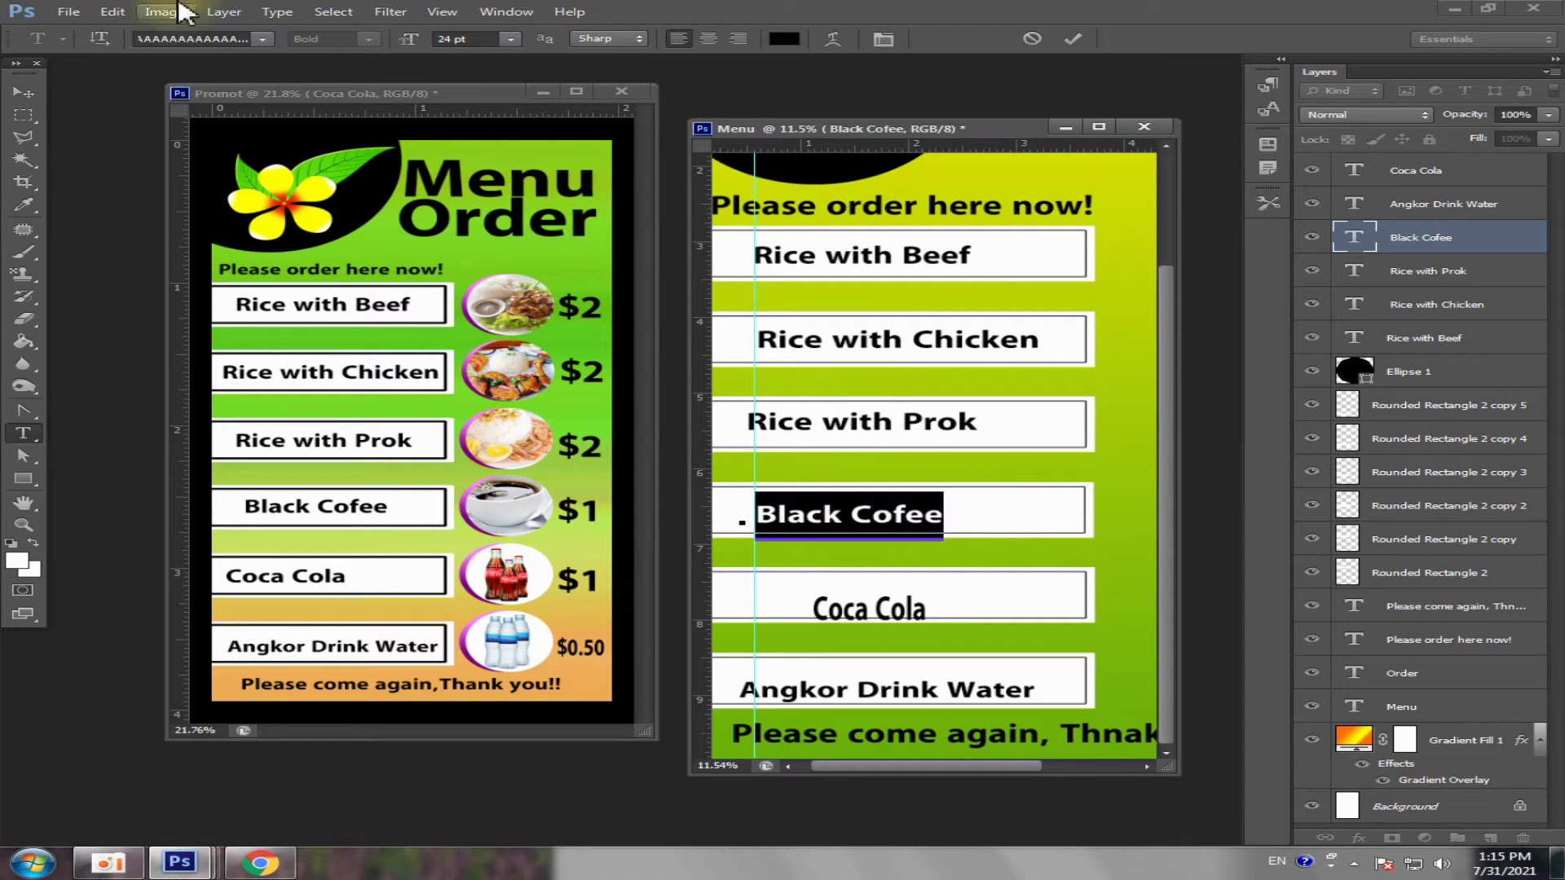
left_click(23, 92)
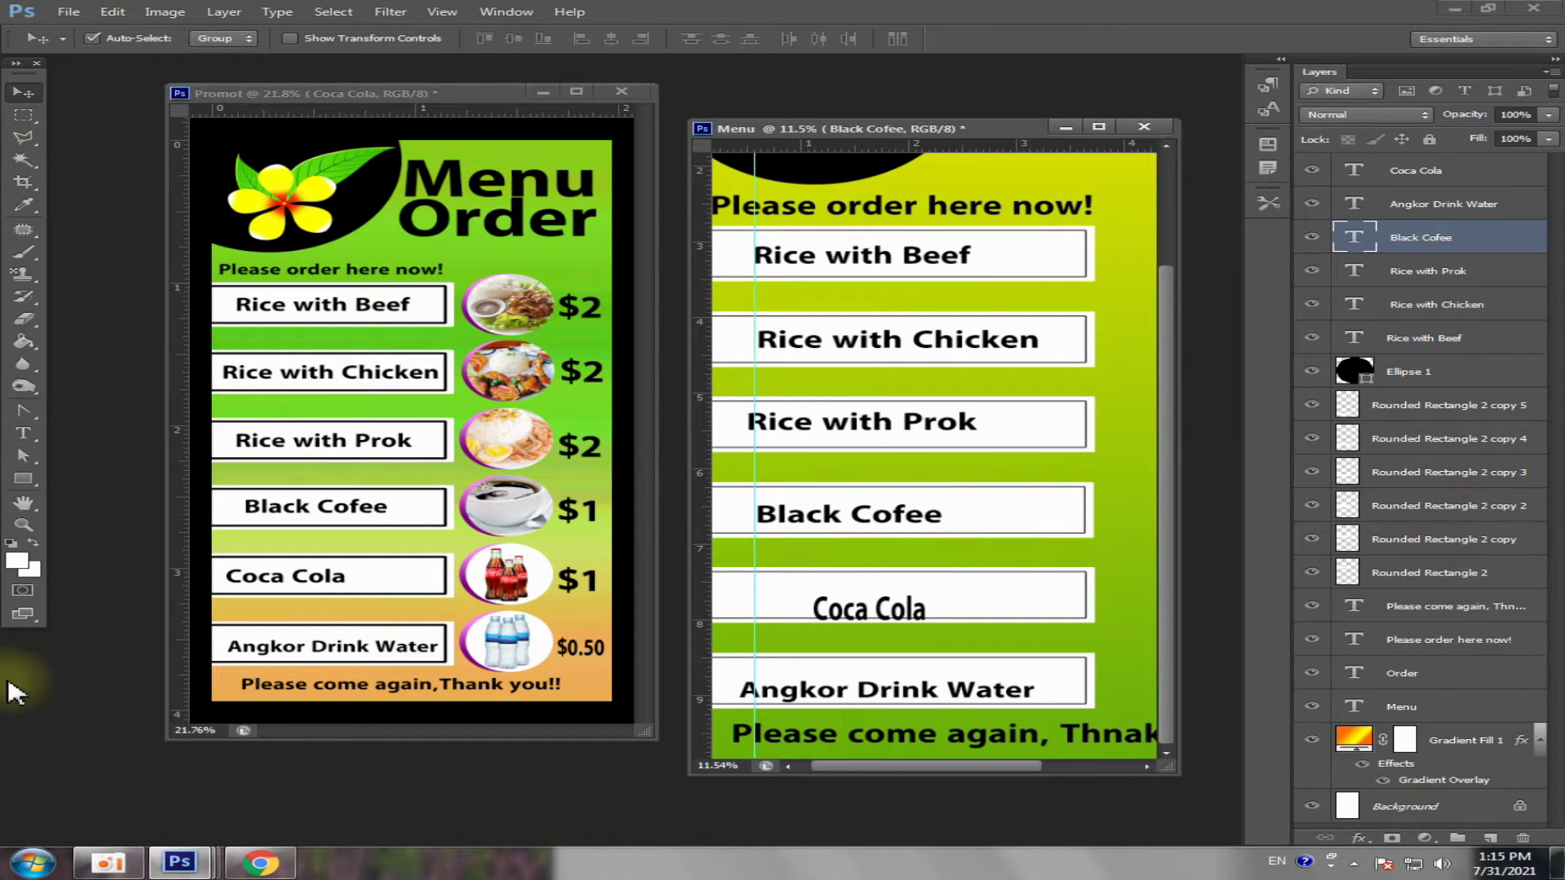
- Try the Coca Cola label at 24 pt, move it up, then delete it
left_click(23, 433)
left_click(812, 611)
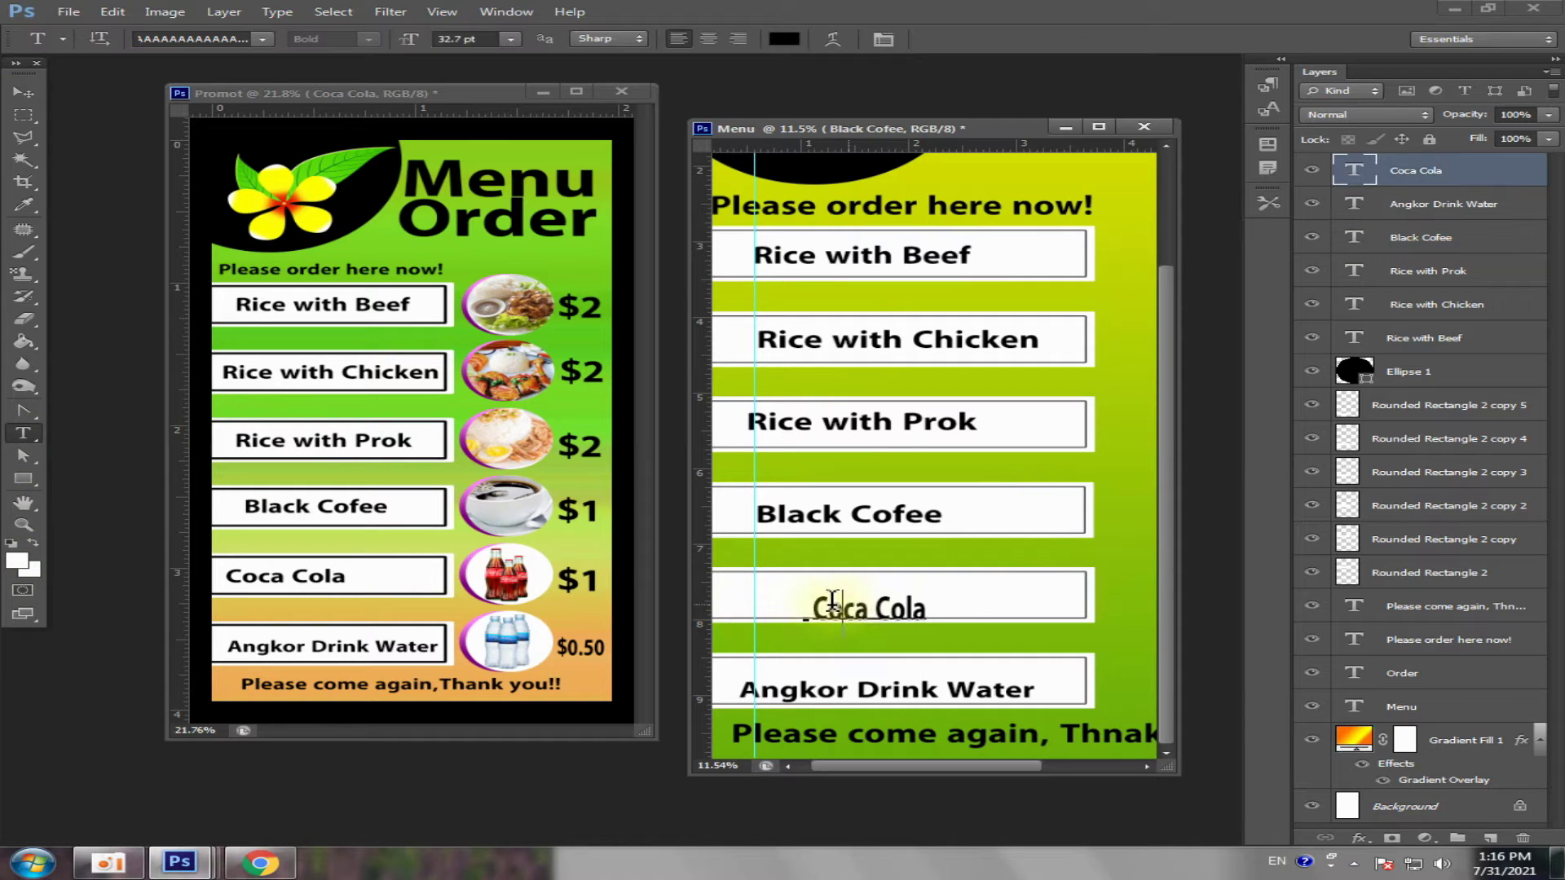
left_click_drag(811, 611, 1096, 580)
left_click(510, 39)
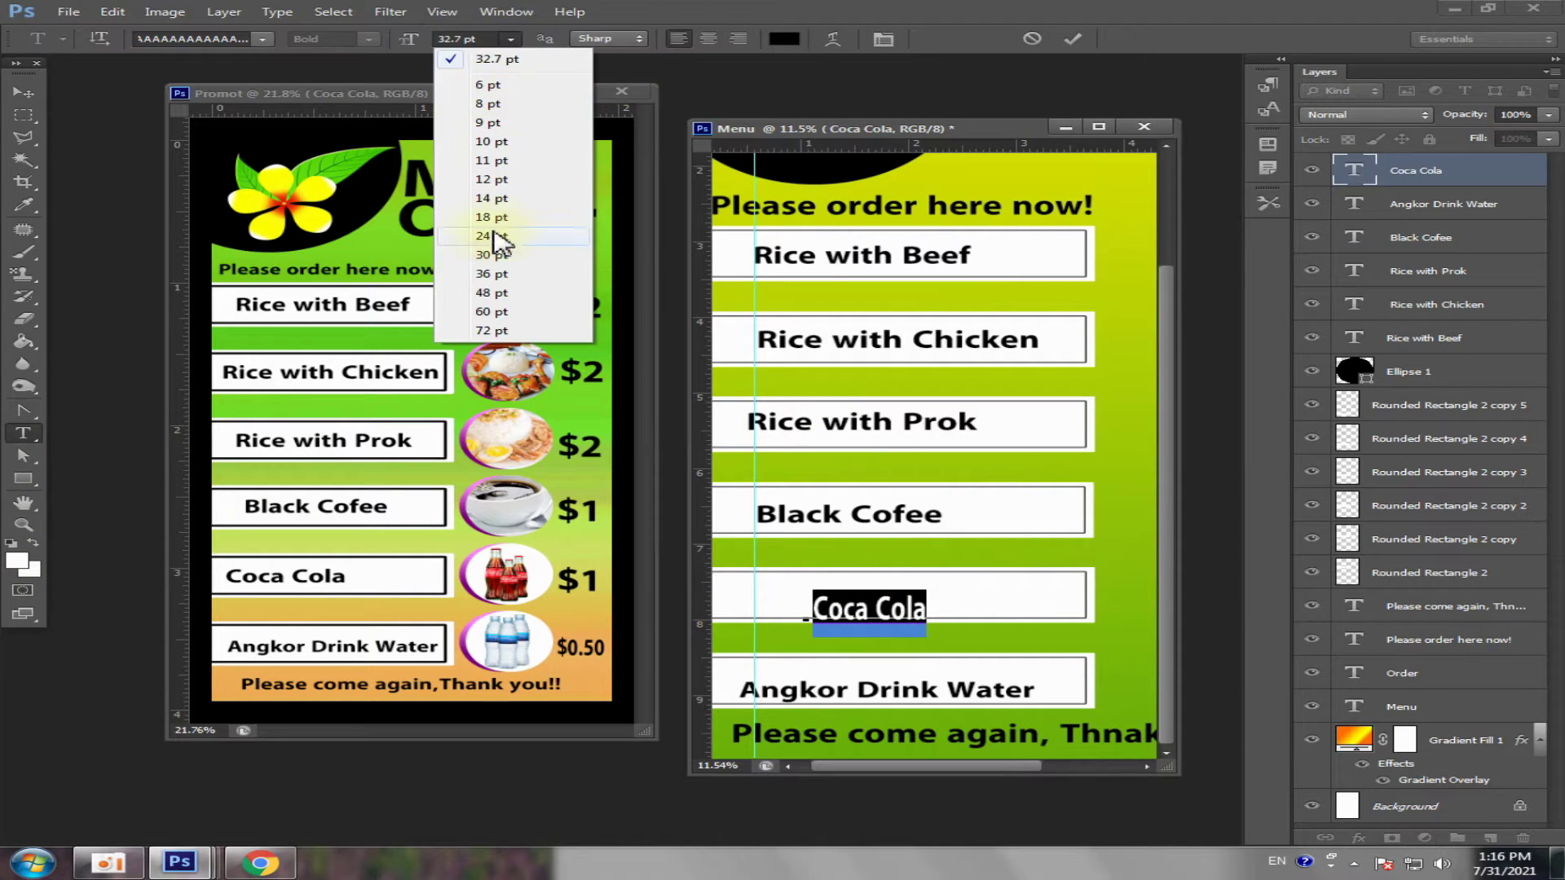
left_click(495, 237)
left_click(23, 92)
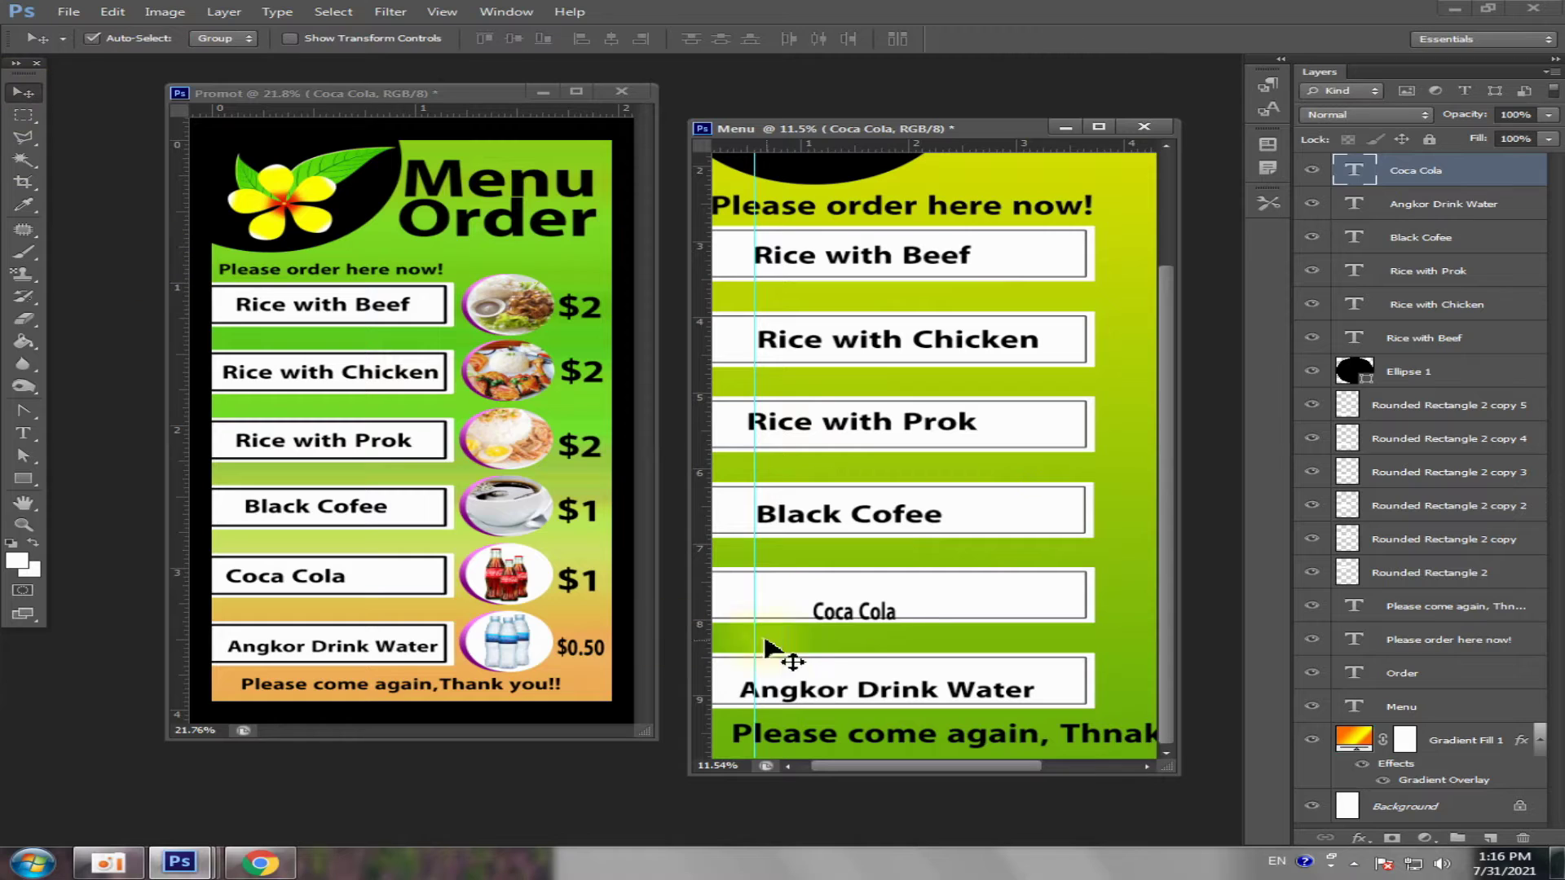
left_click_drag(864, 613, 866, 597)
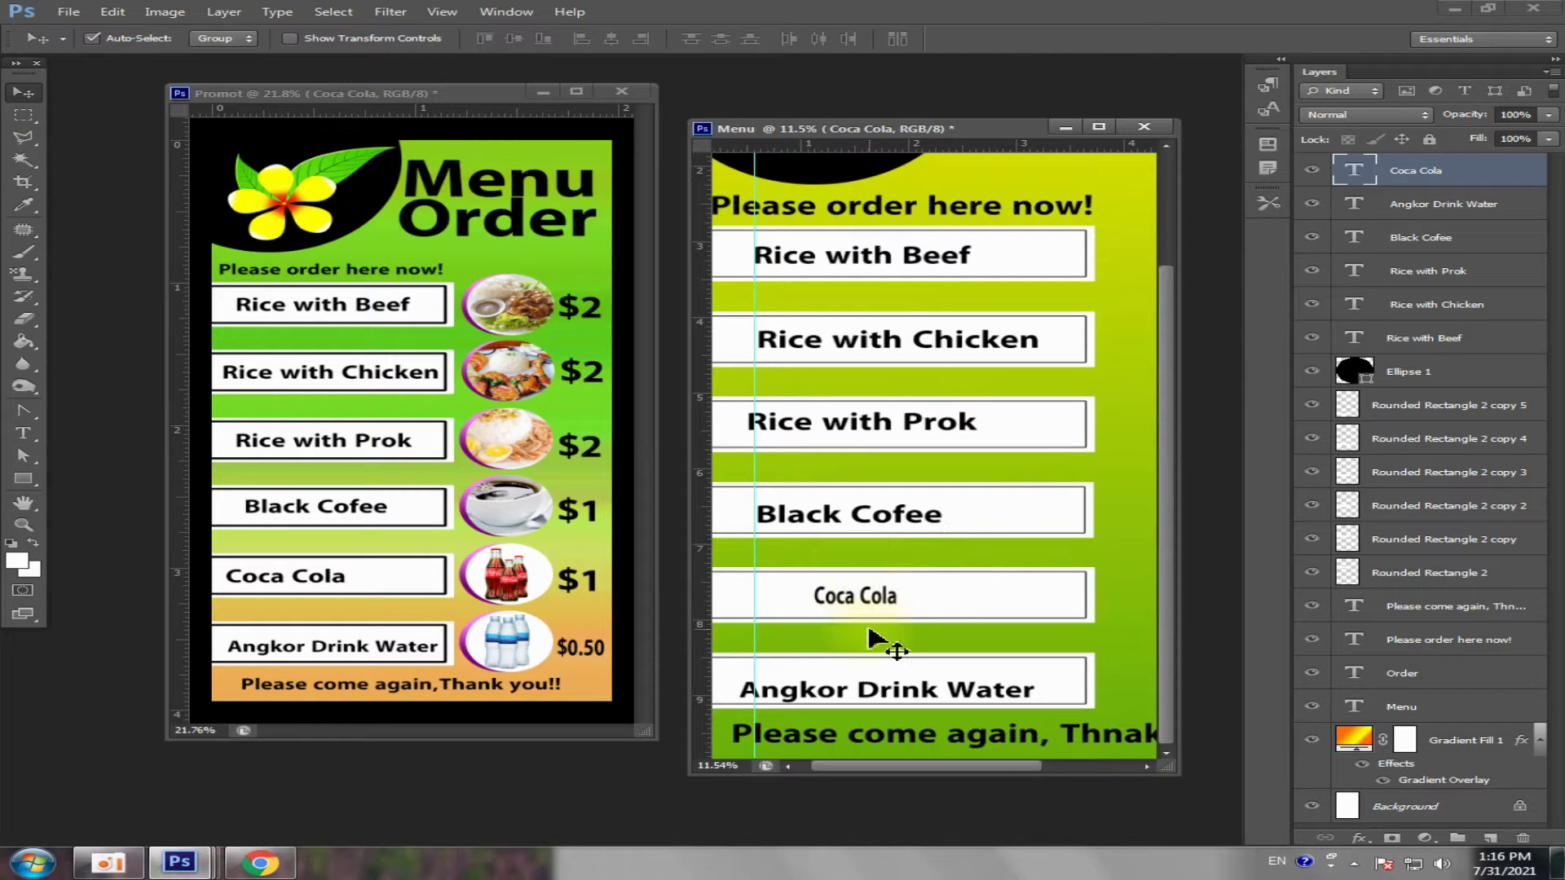
key("Delete")
- Duplicate Black Cofee into the empty fifth box and retype it as 'Coca Cola'
left_click(860, 519)
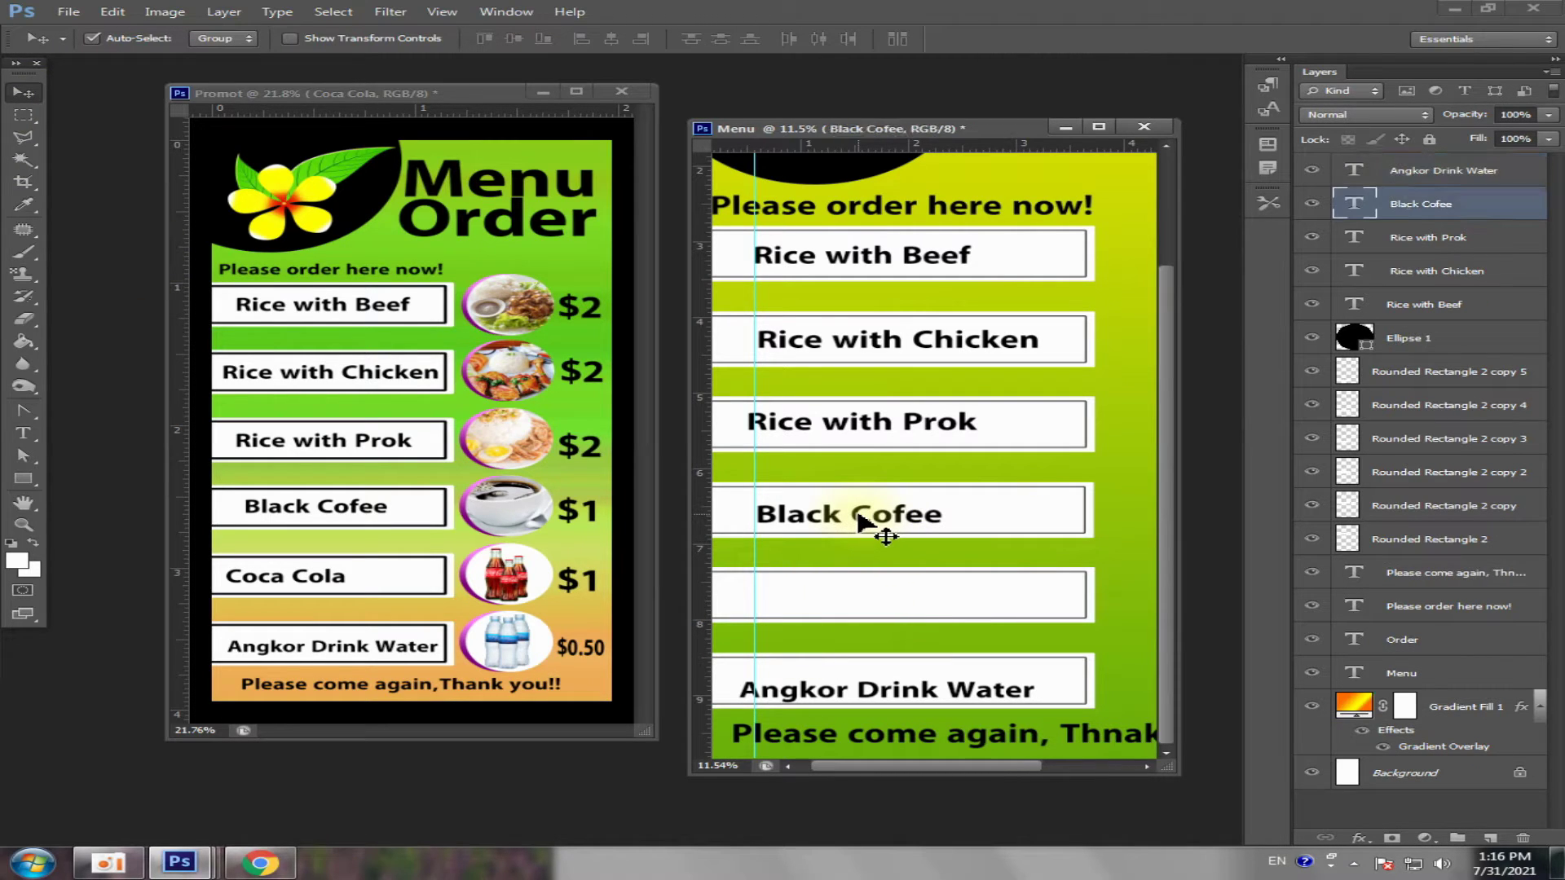
left_click_drag(860, 518, 860, 600)
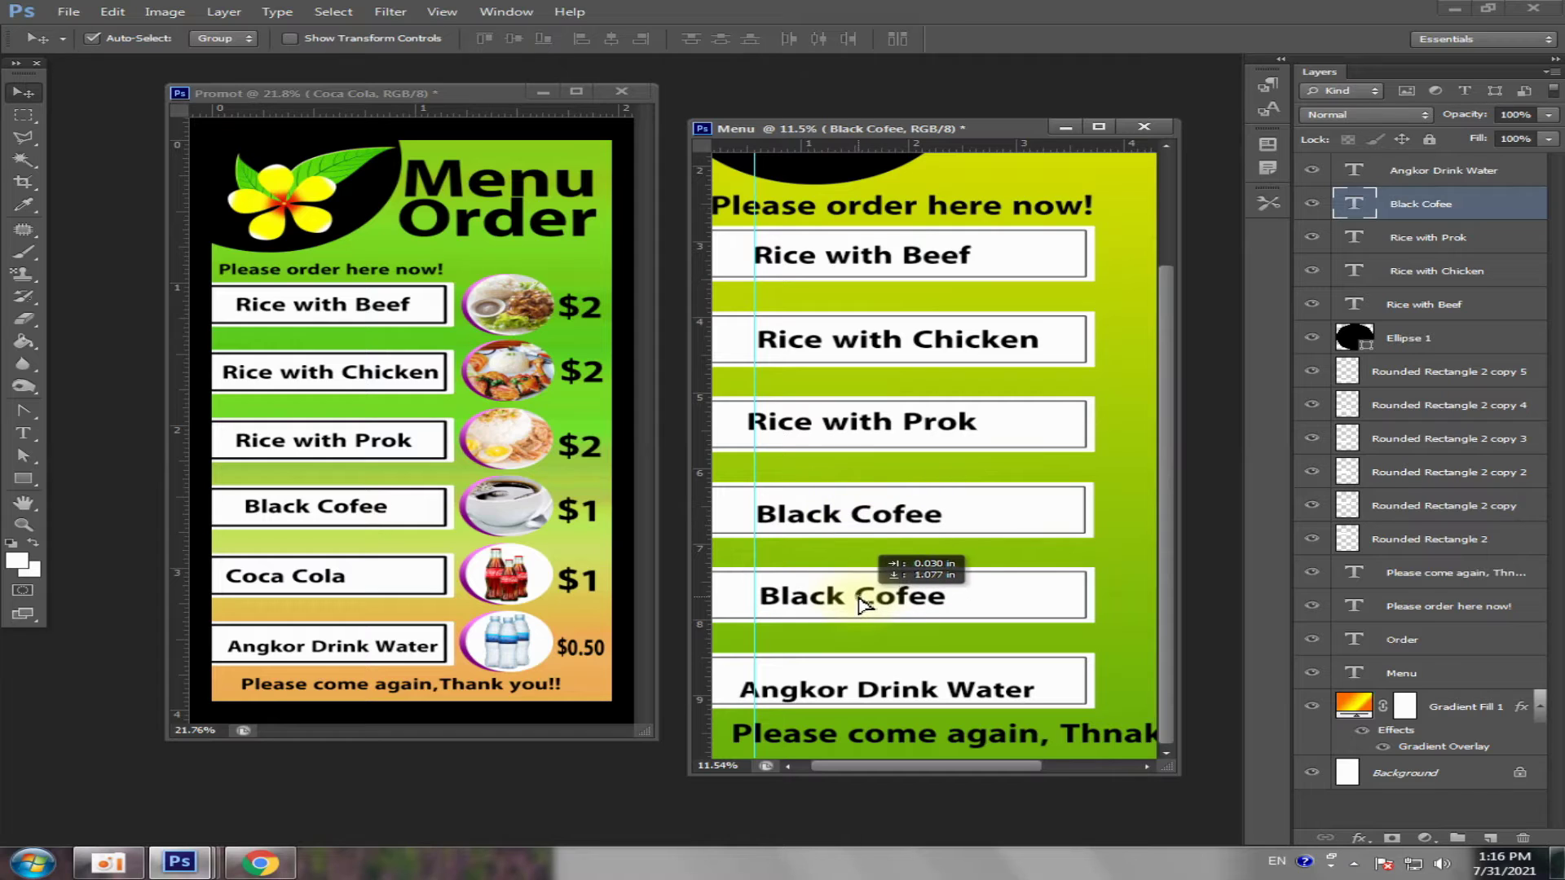
left_click(23, 433)
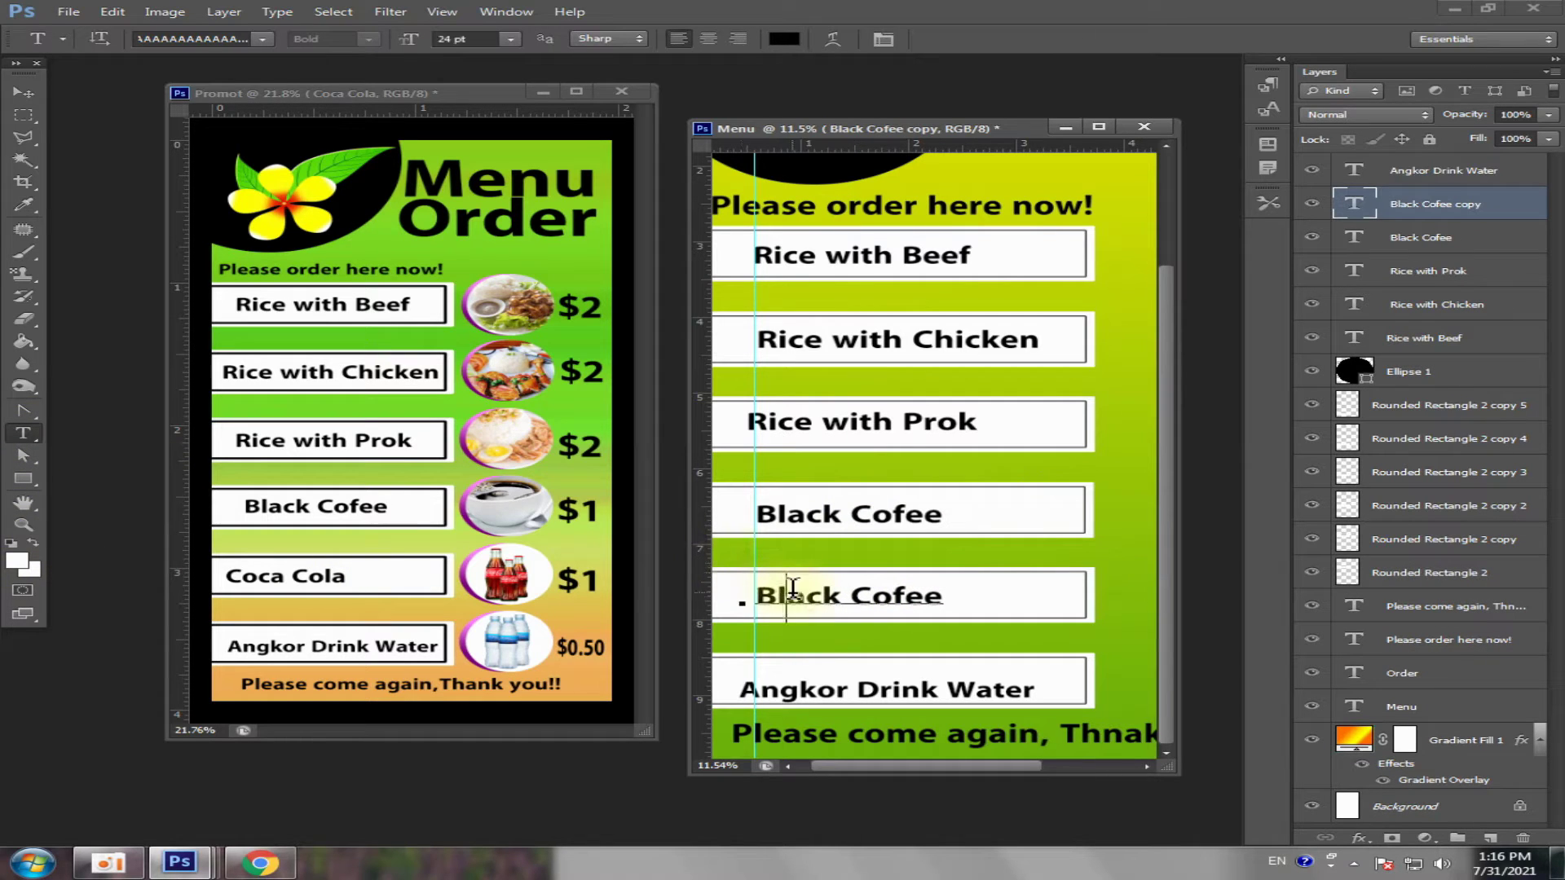
left_click_drag(755, 596, 1011, 619)
type("Coca Cola")
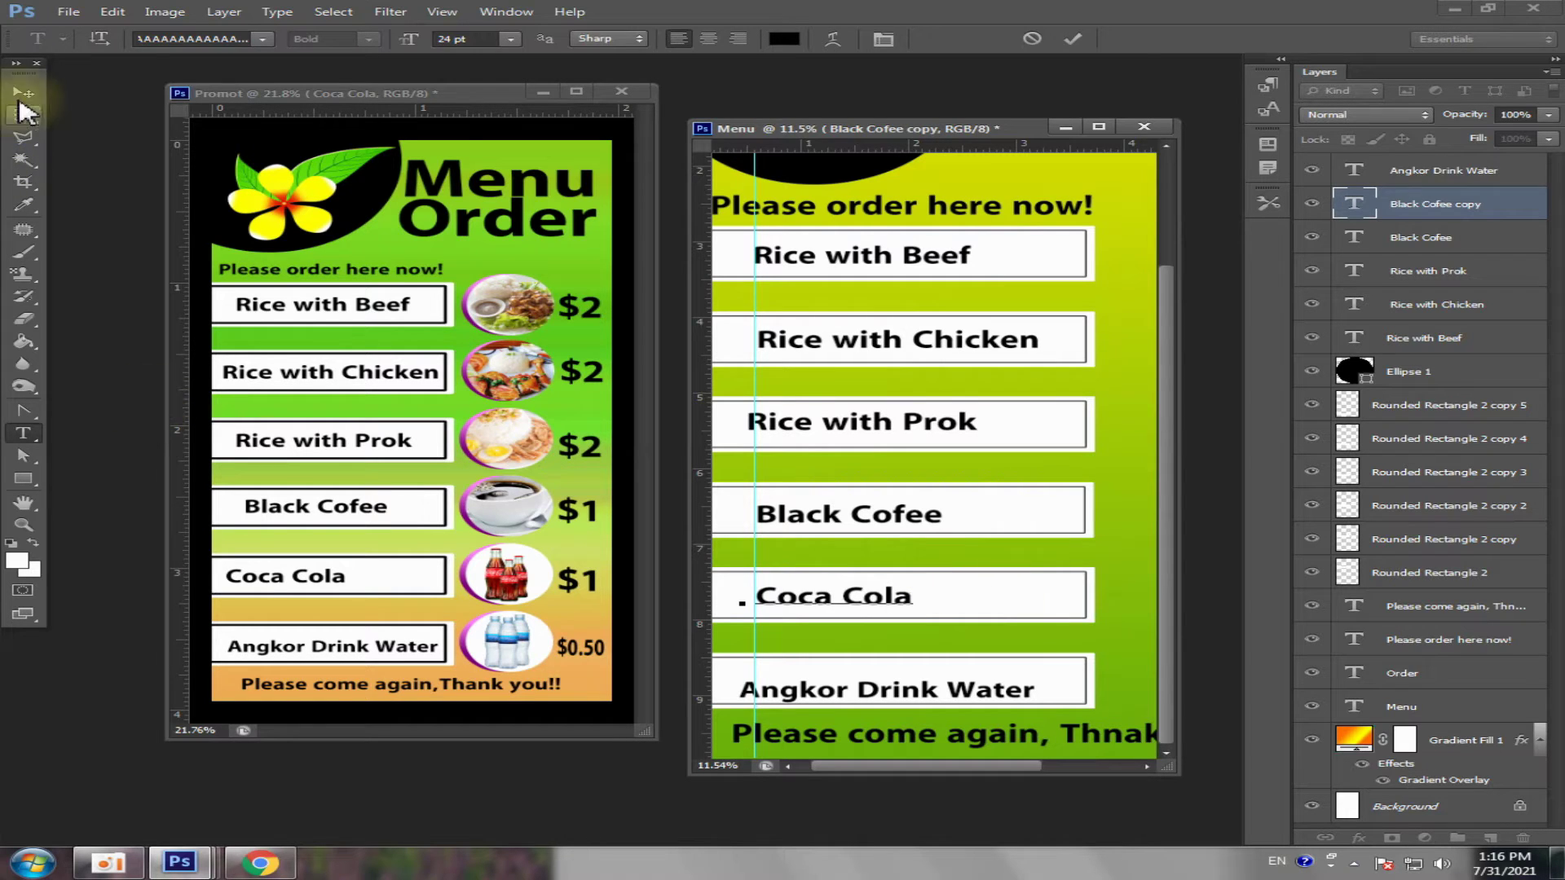
left_click(23, 92)
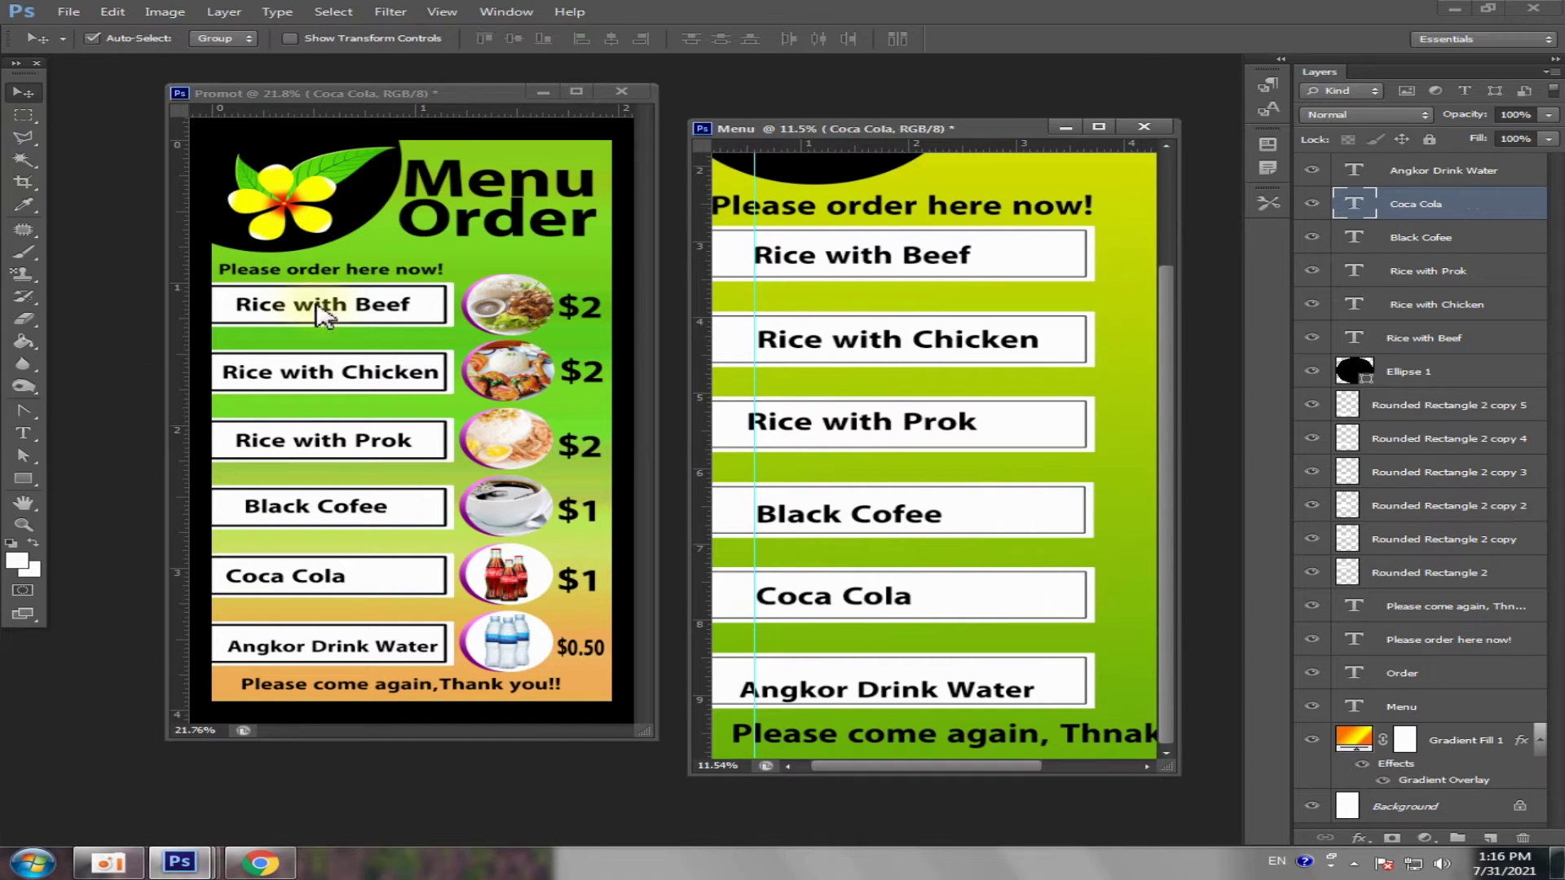
- Set Angkor Drink Water to 24 pt and fit the whole menu in the window
left_click(864, 692)
left_click(23, 432)
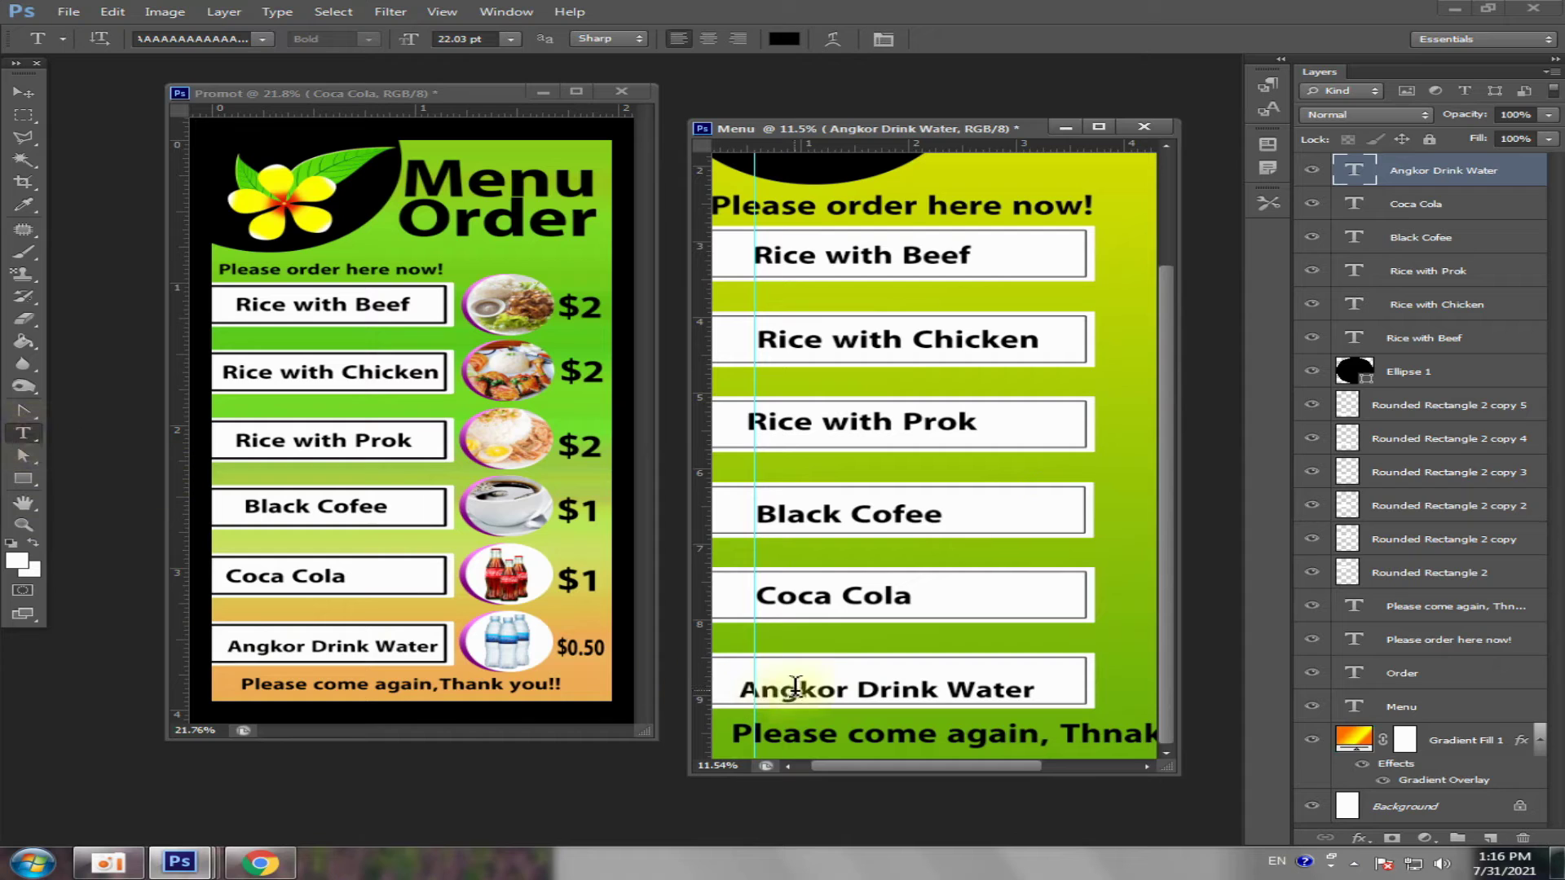
left_click(744, 687)
left_click_drag(744, 687, 1039, 691)
left_click(510, 39)
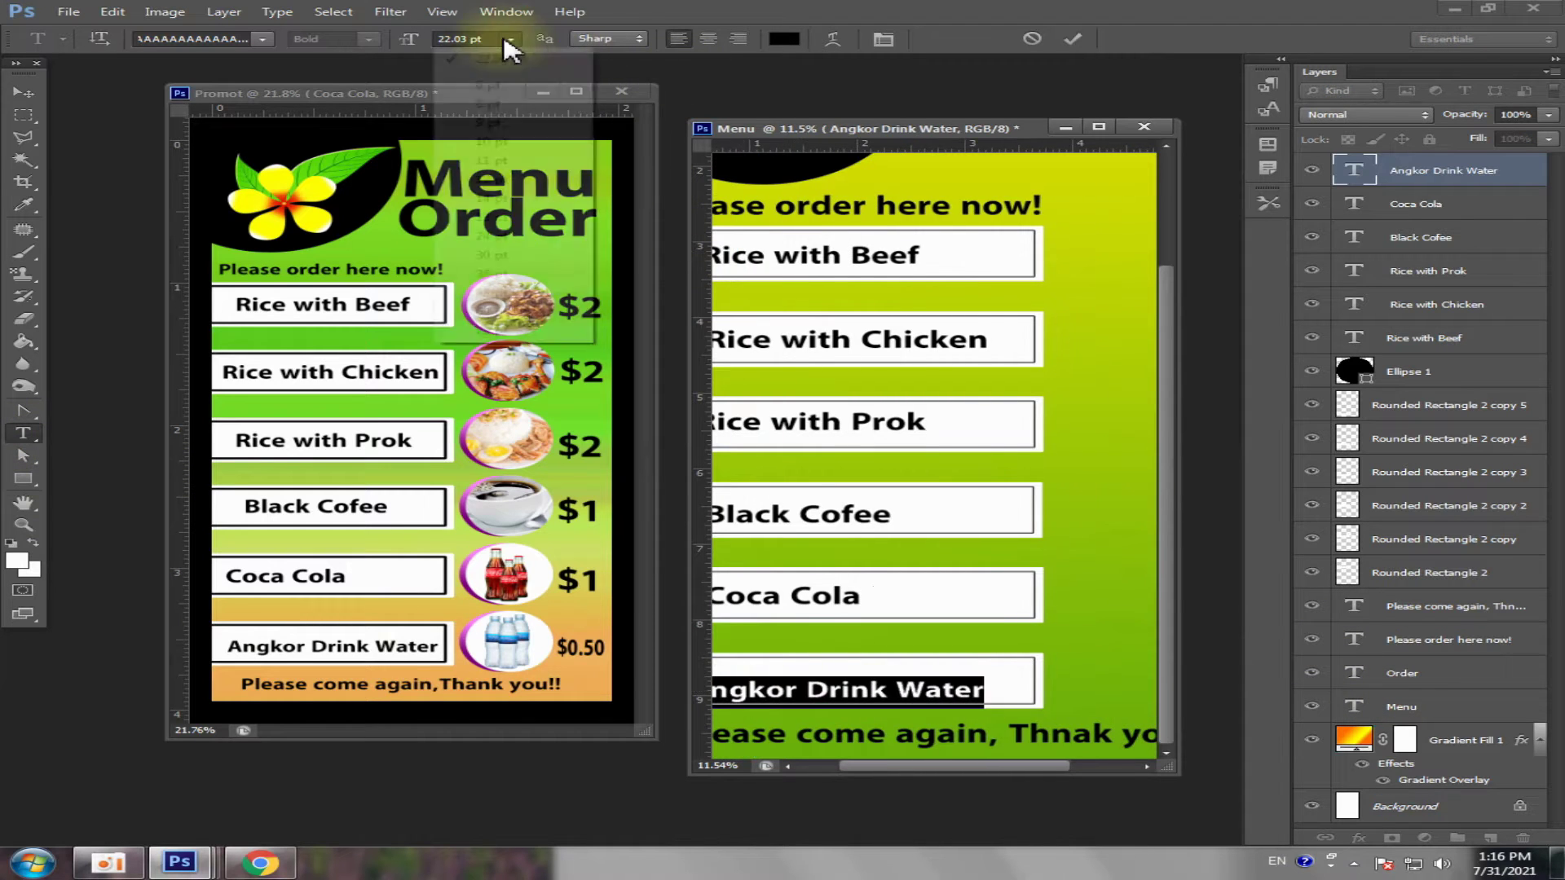
left_click(489, 255)
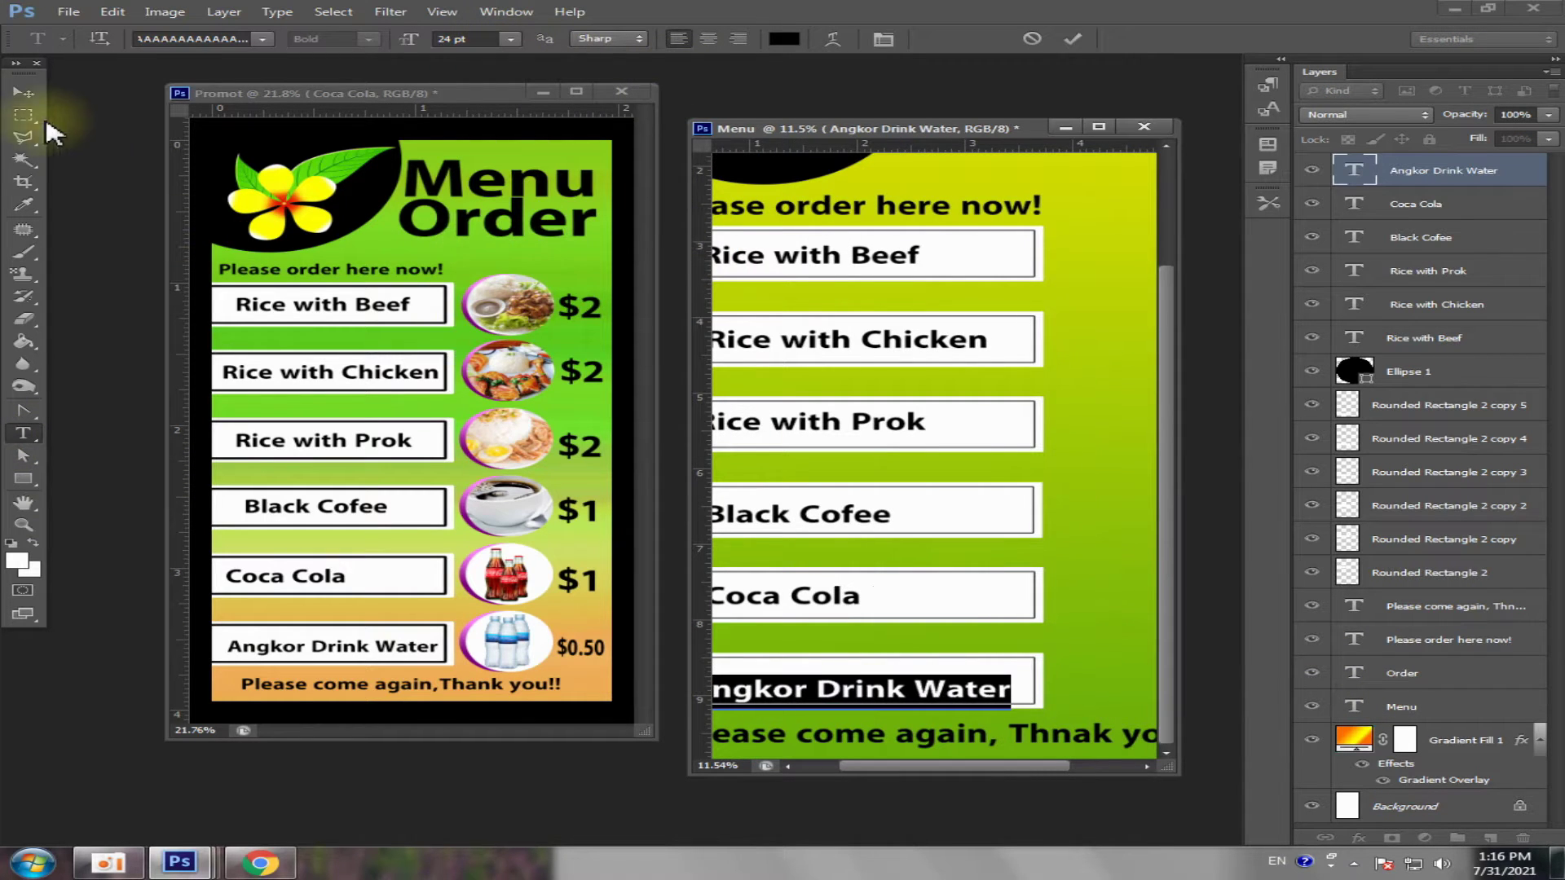
left_click(23, 92)
key("ctrl+0")
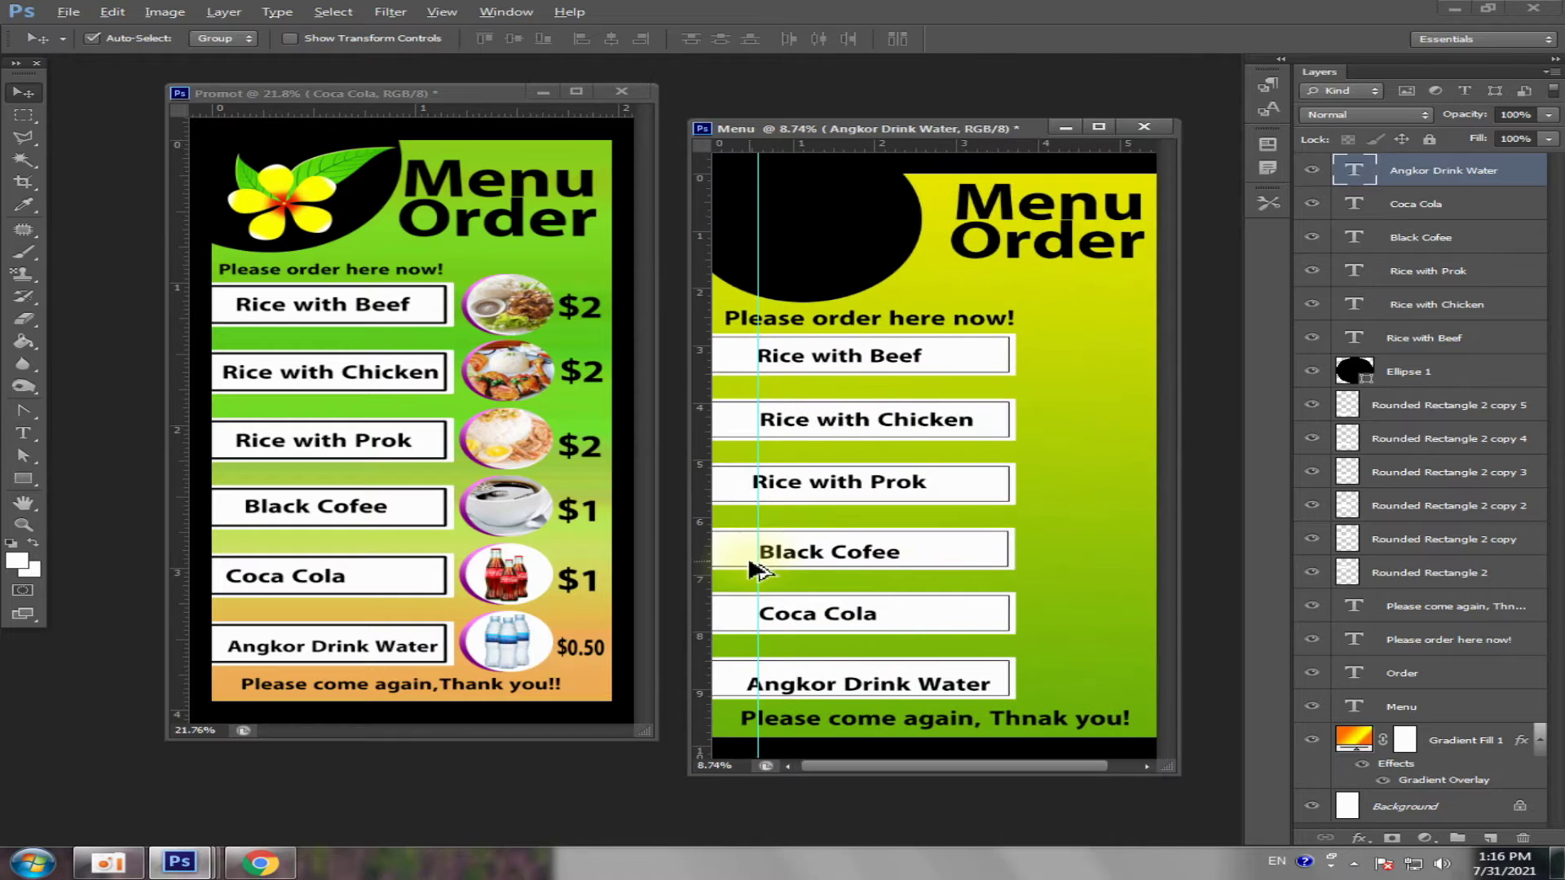
- Maximize and zoom into the menu, then drag the old vertical guide off the page
left_click(1103, 128)
scroll(894, 451, "up", 3)
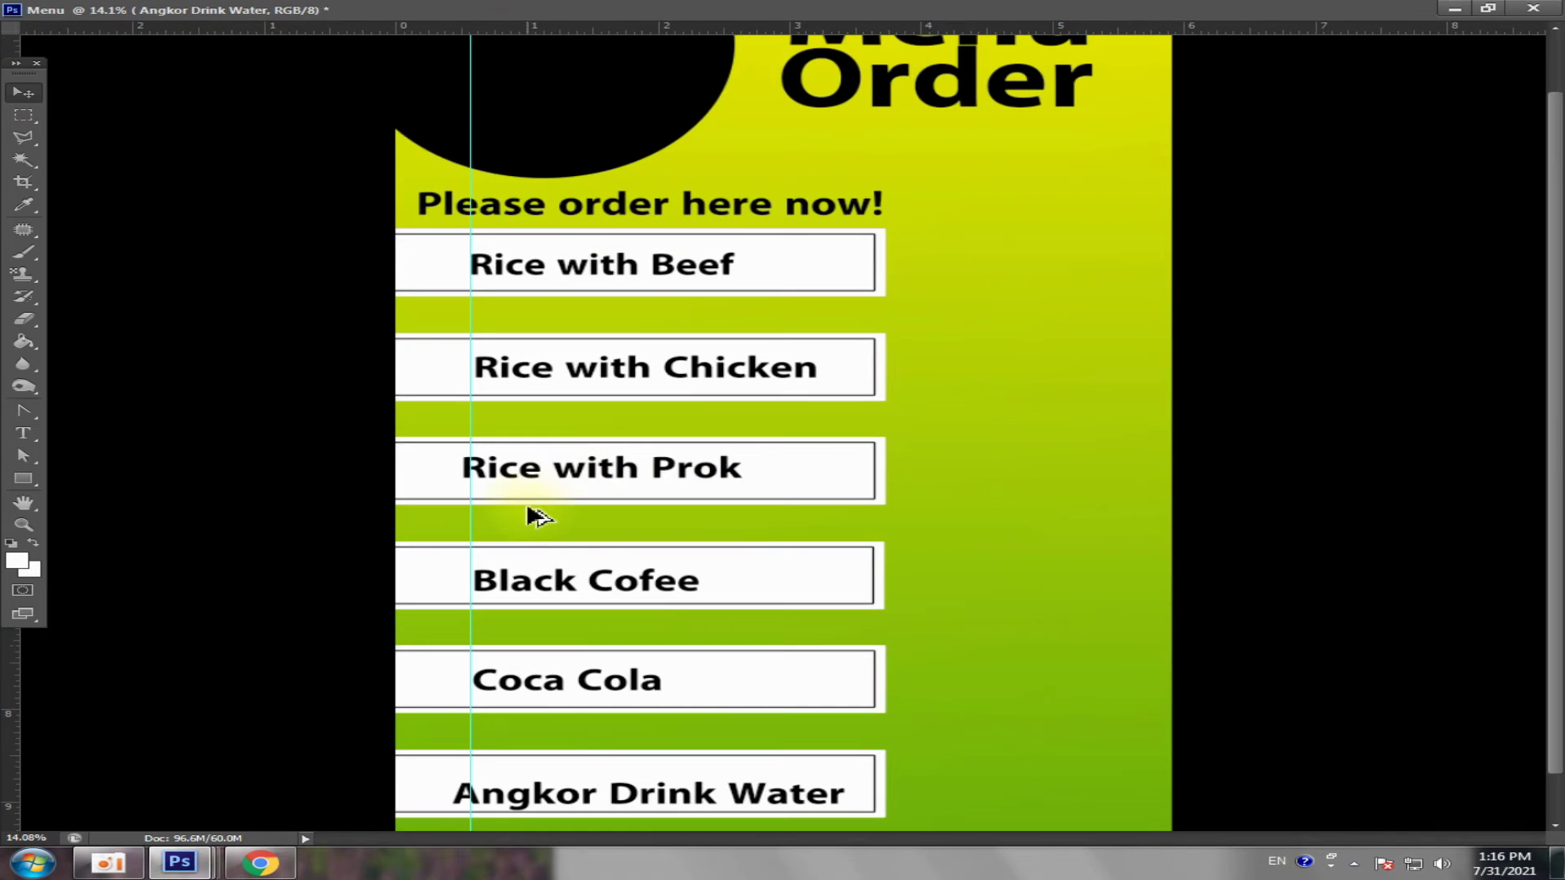
left_click_drag(471, 188, 438, 196)
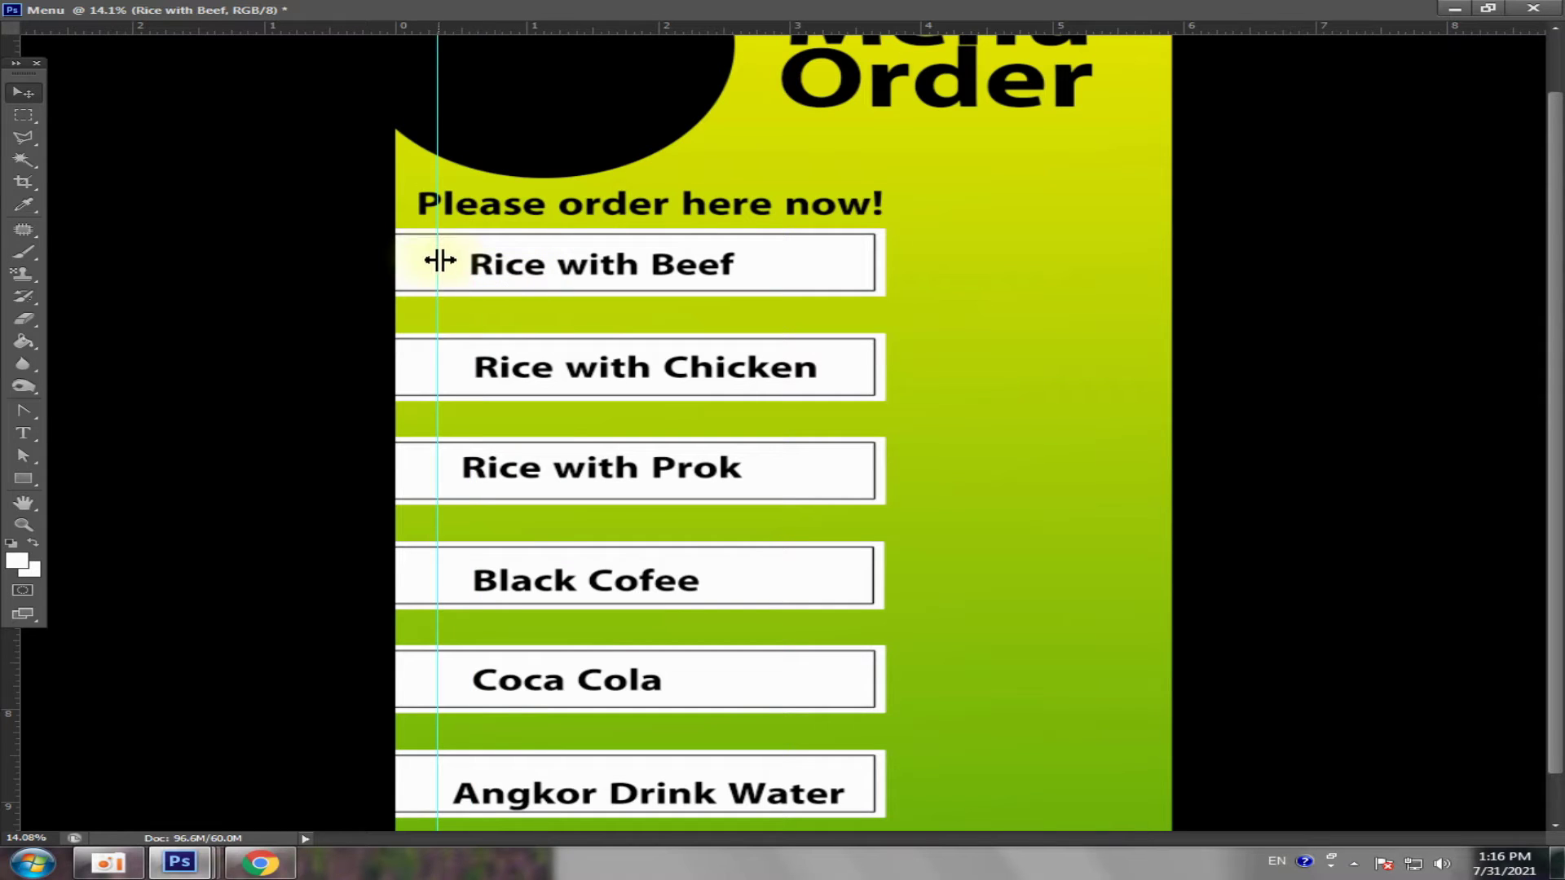
left_click_drag(440, 260, 321, 264)
- Reposition Rice with Beef, Rice with Chicken, Black Cofee and Angkor Drink Water inside their boxes
left_click_drag(525, 269, 543, 272)
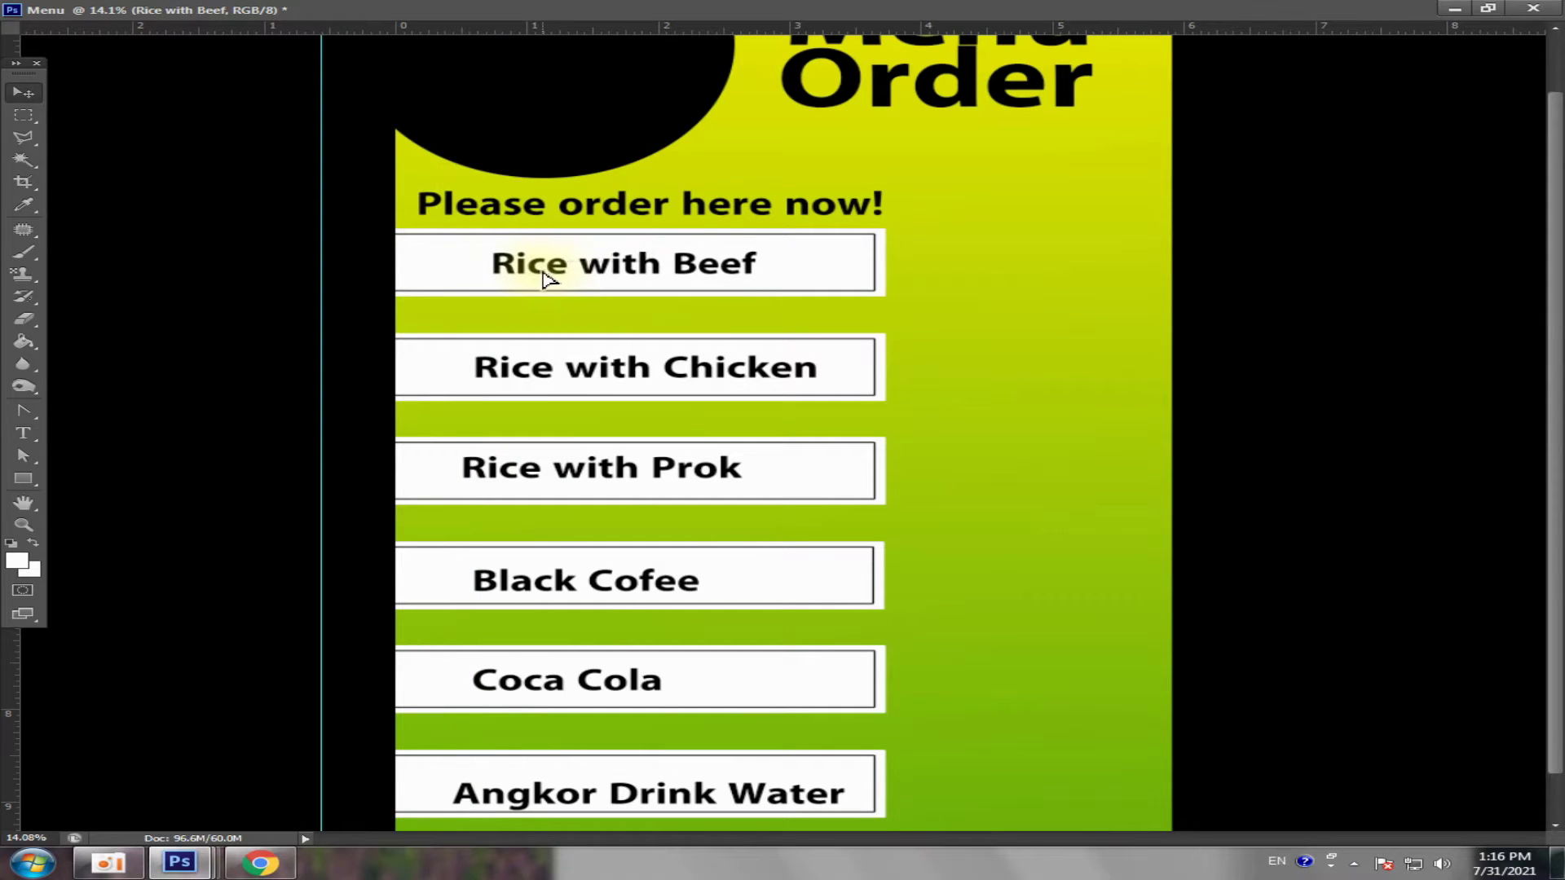
left_click_drag(588, 376, 576, 371)
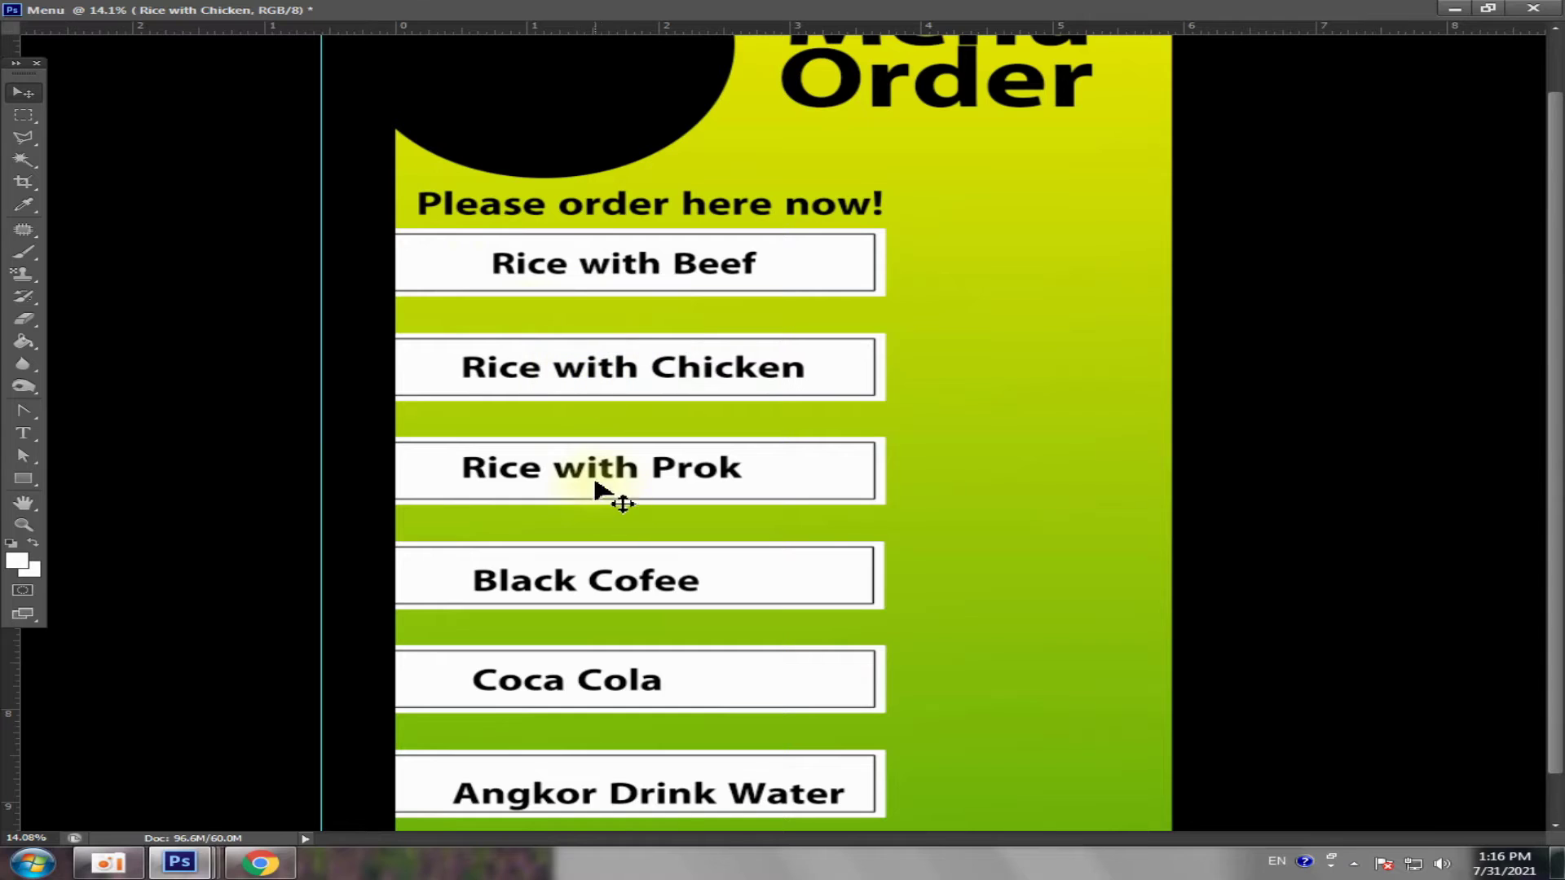
mouse_move(609, 495)
left_mouse_down()
mouse_move(621, 488)
mouse_move(600, 515)
left_mouse_up()
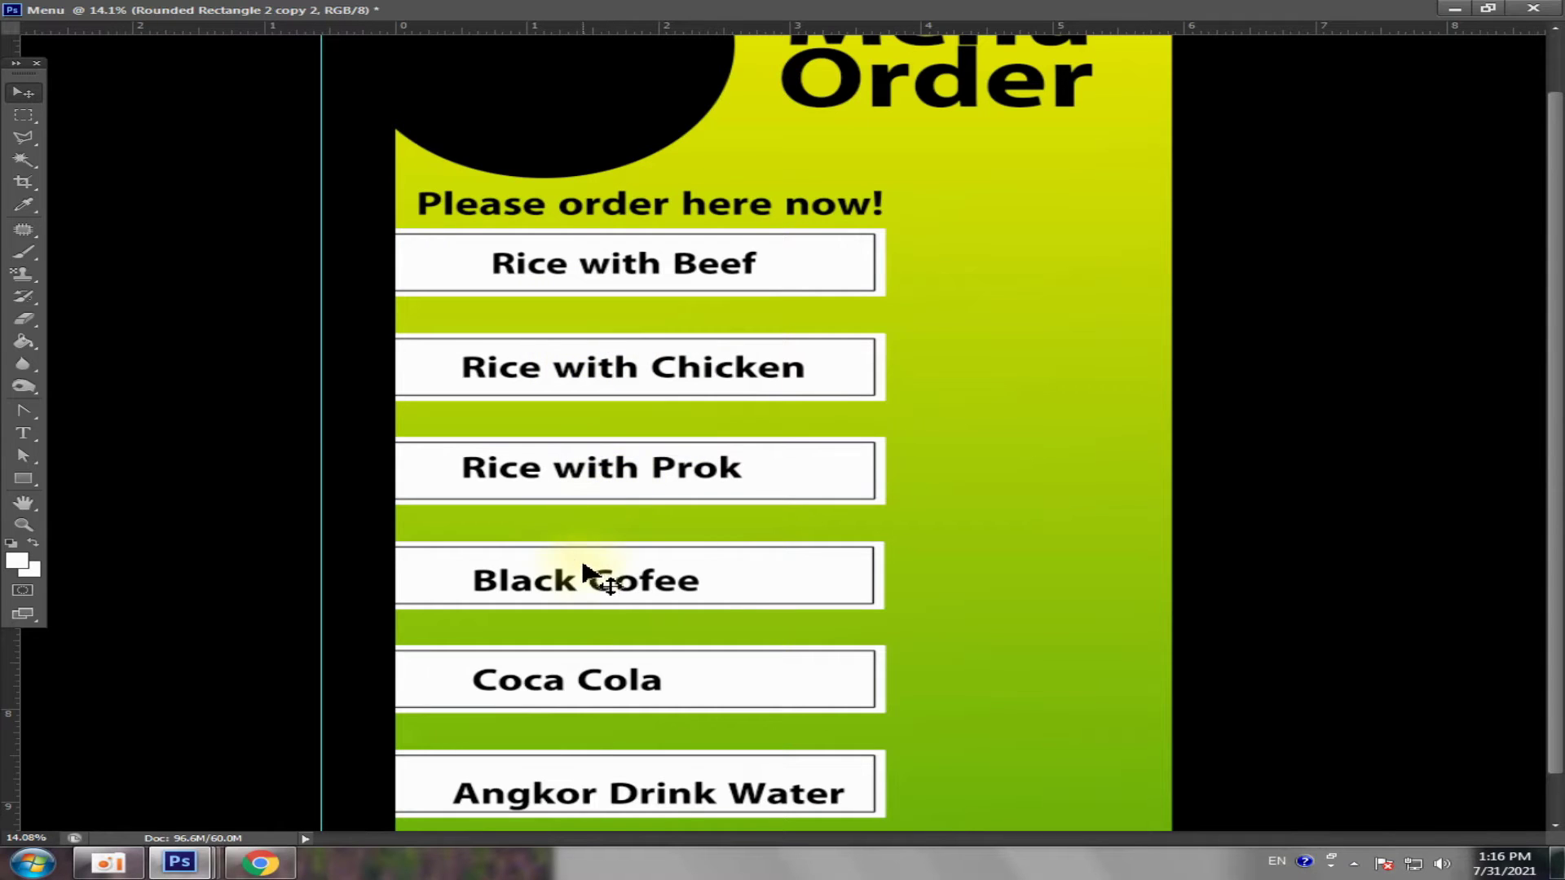
left_click_drag(591, 584, 608, 579)
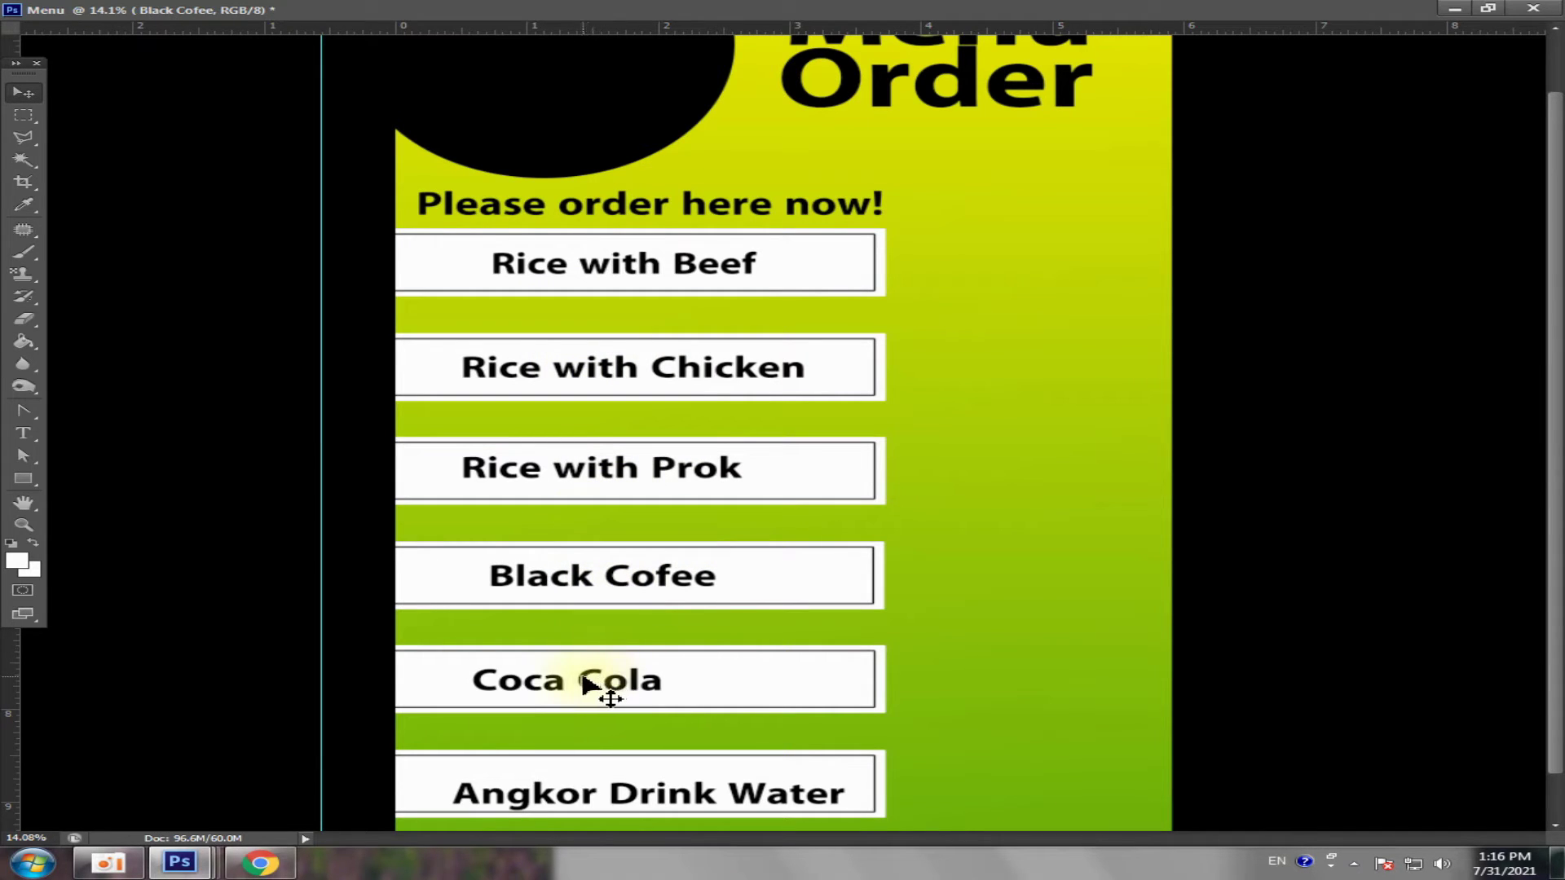
left_click_drag(584, 684, 620, 683)
scroll(621, 682, "down", 1)
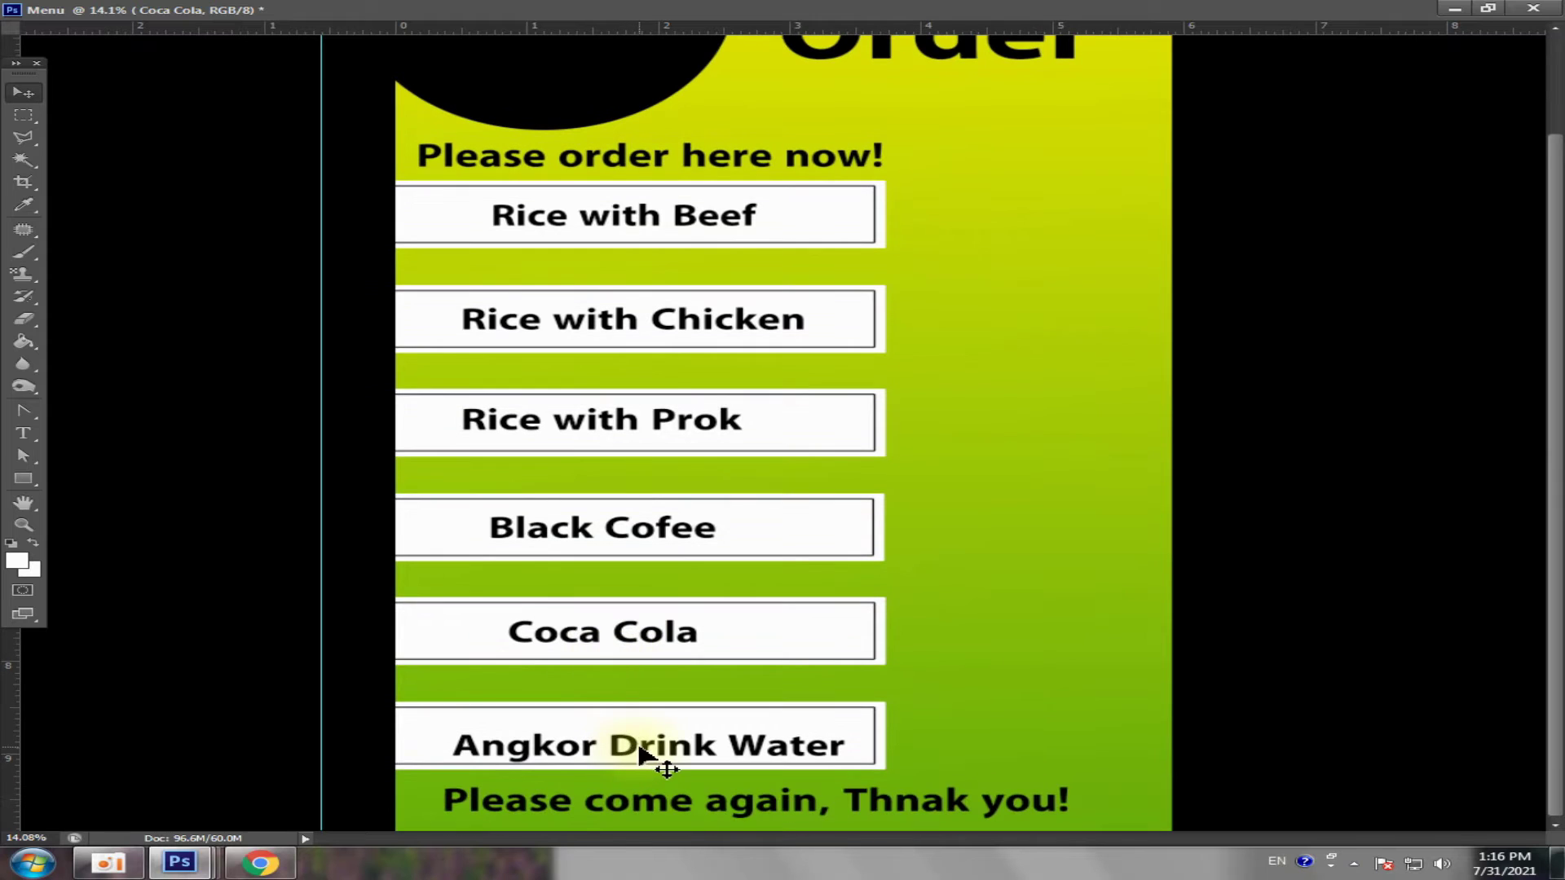
left_click_drag(639, 748, 630, 738)
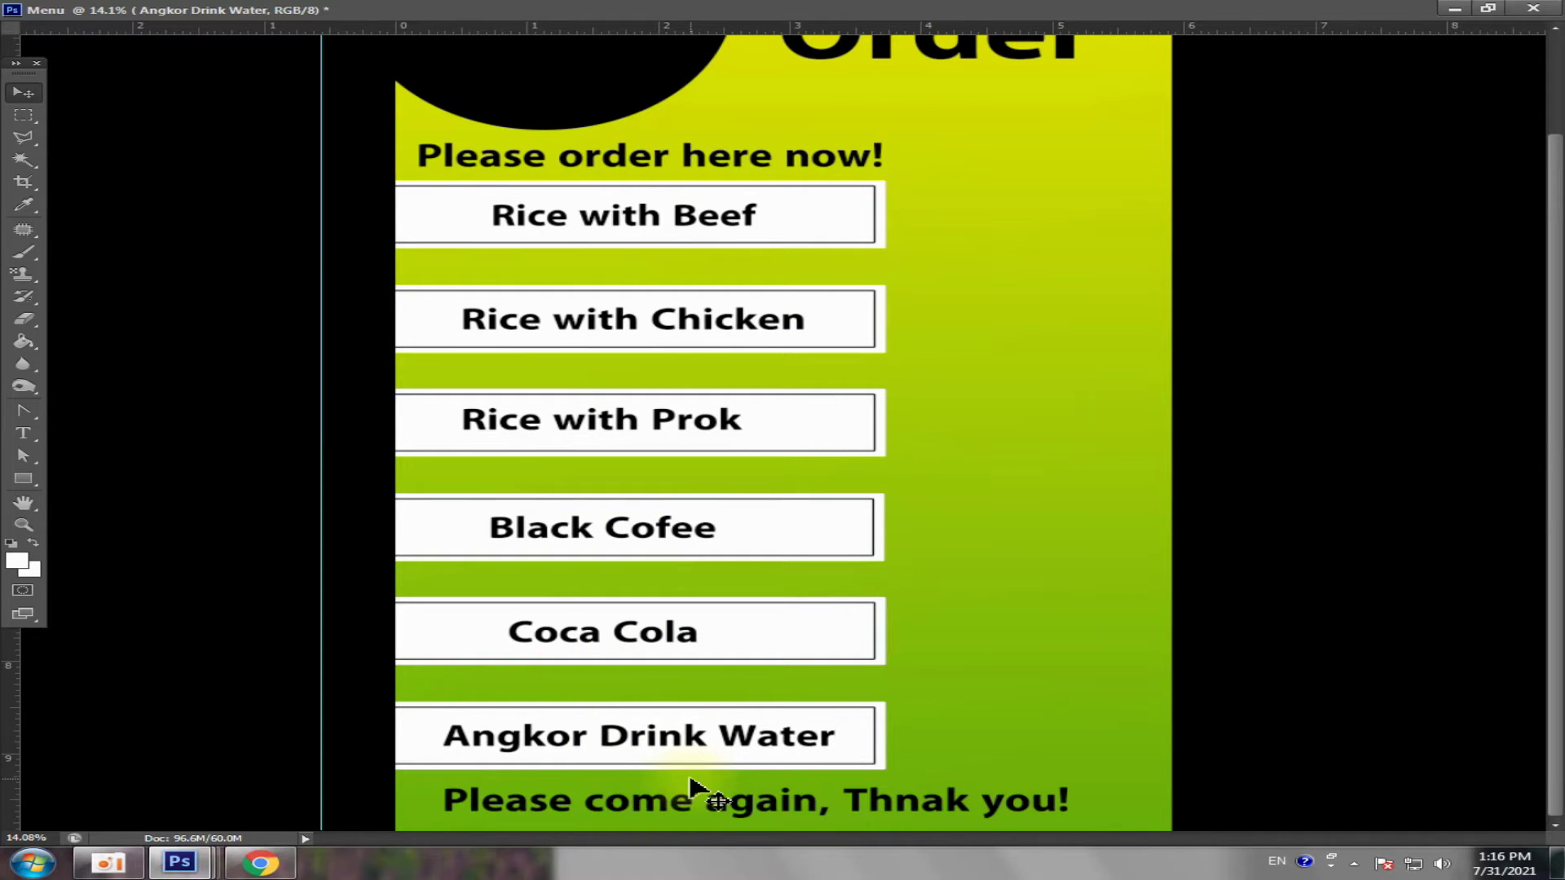
key("shift+Down")
key("shift+Down")
key("shift+Down")
key("shift+Left")
key("shift+Left")
scroll(877, 506, "down", 1)
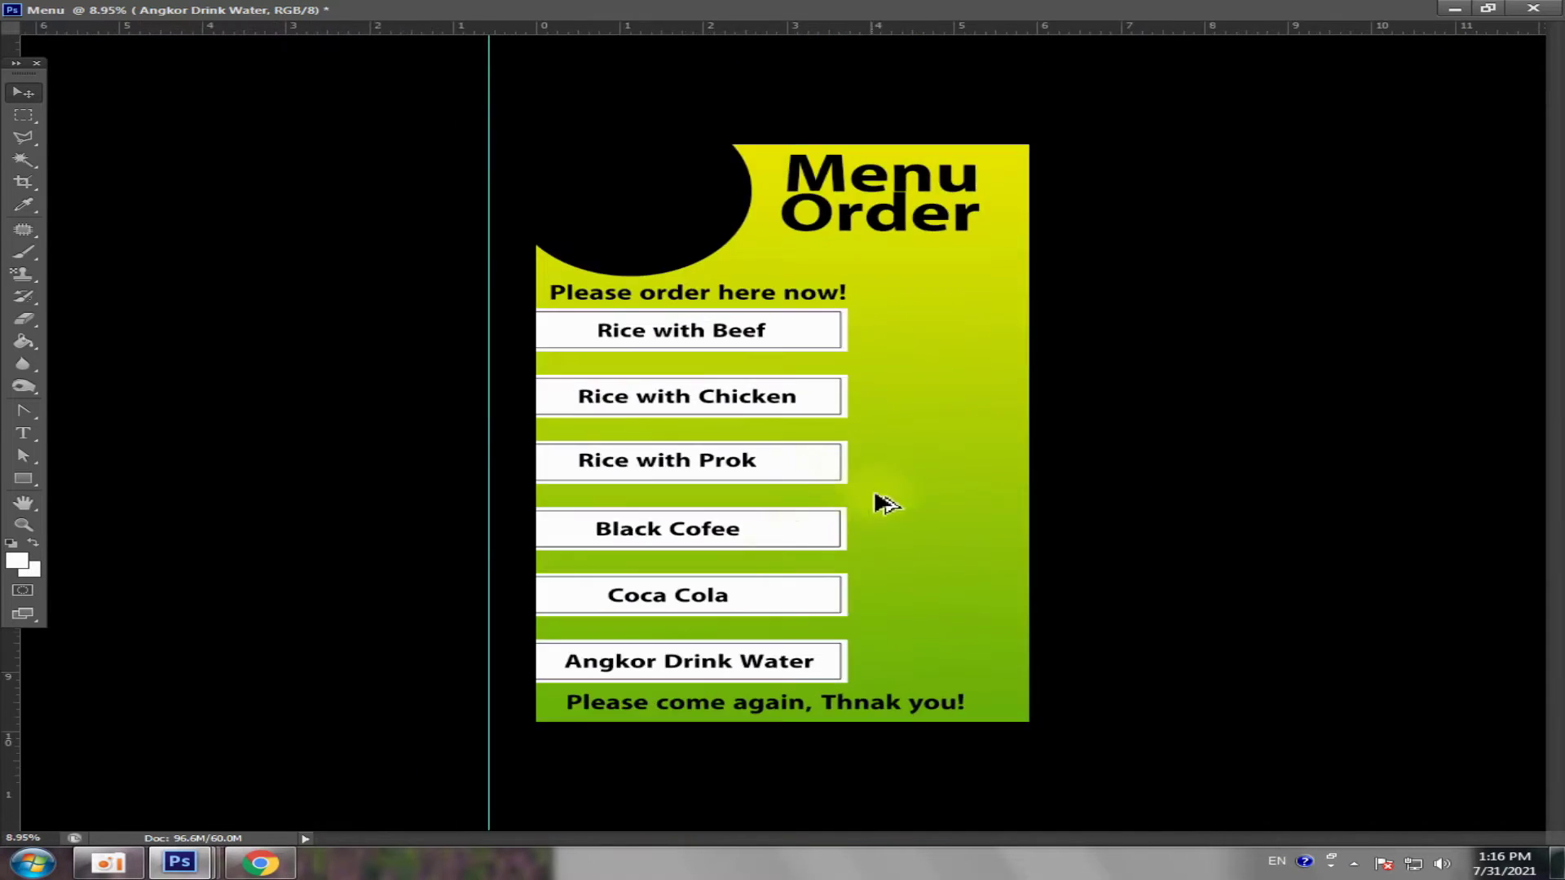
scroll(945, 489, "down", 1)
- Place a vertical guide for the labels' left edge and snap Rice with Beef onto it
left_click_drag(460, 371, 545, 382)
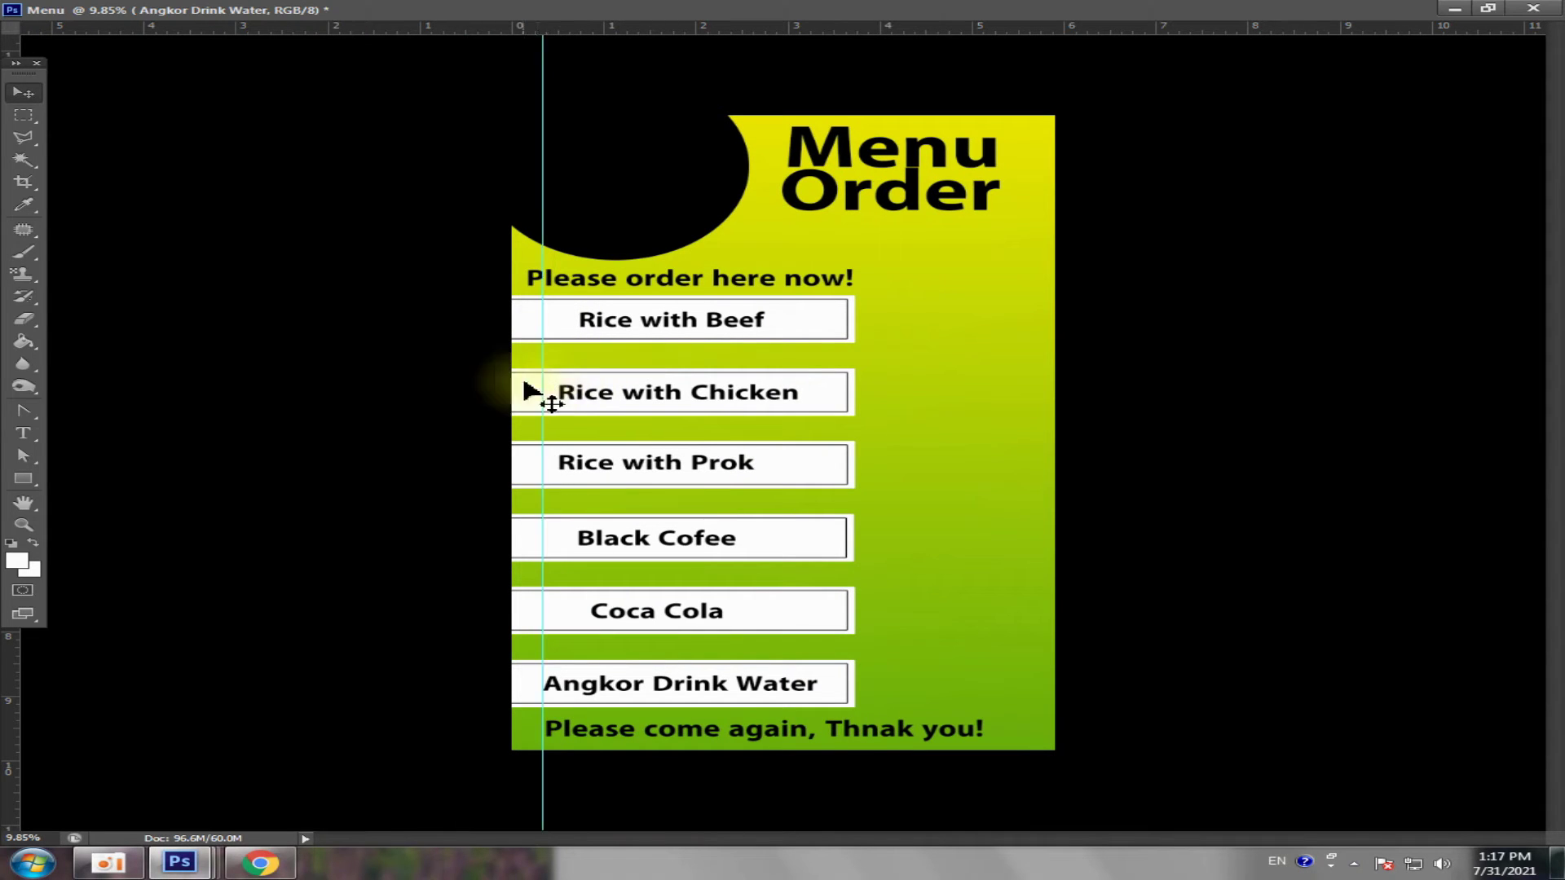
scroll(528, 390, "up", 1)
left_click_drag(583, 297, 534, 297)
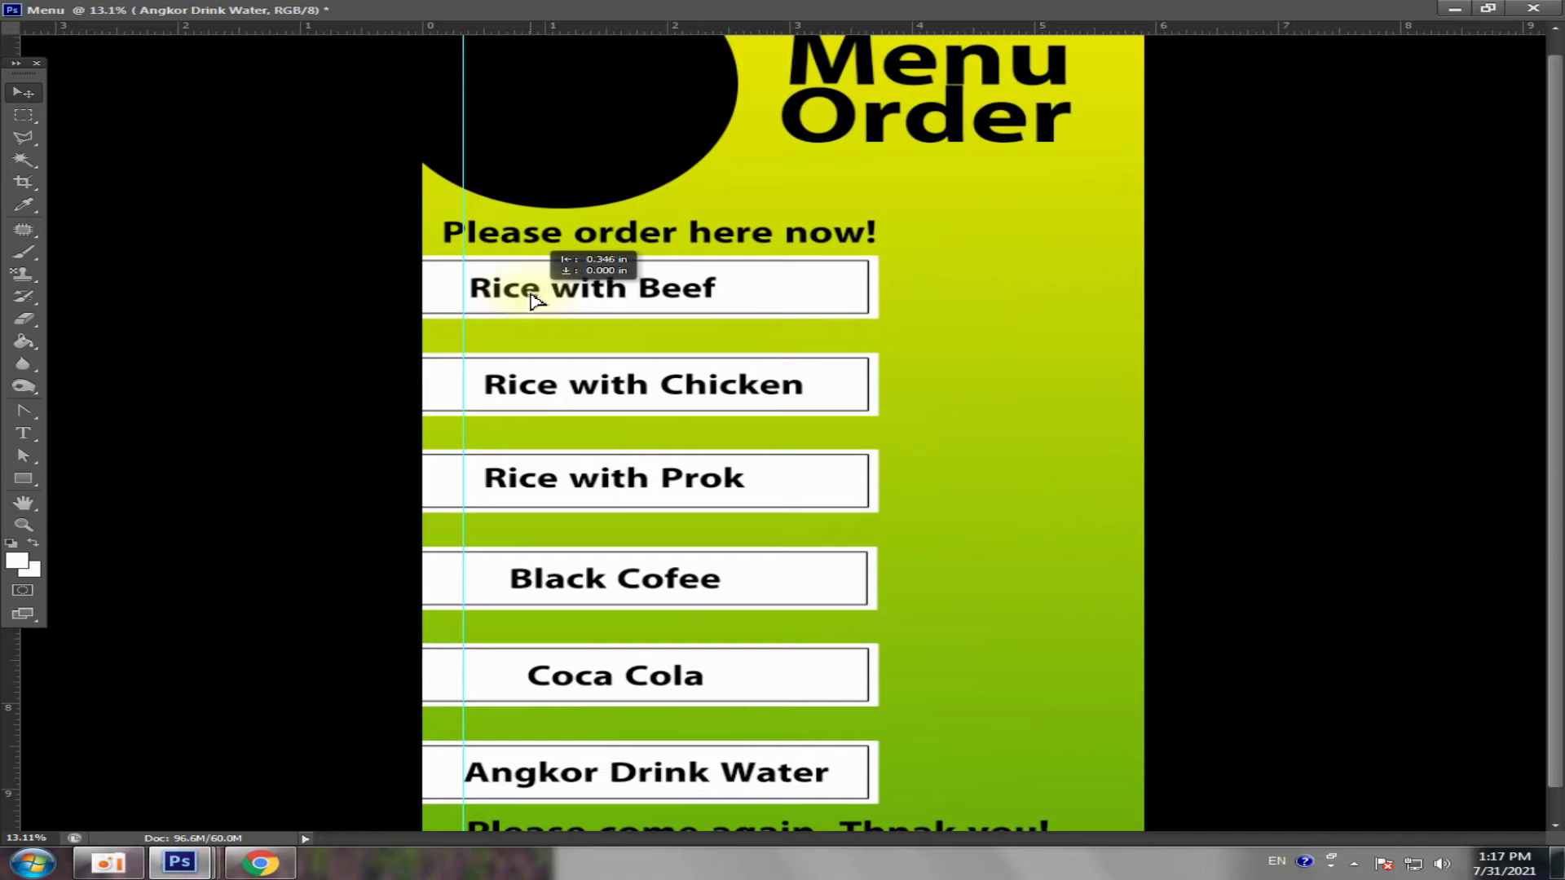
key("Left")
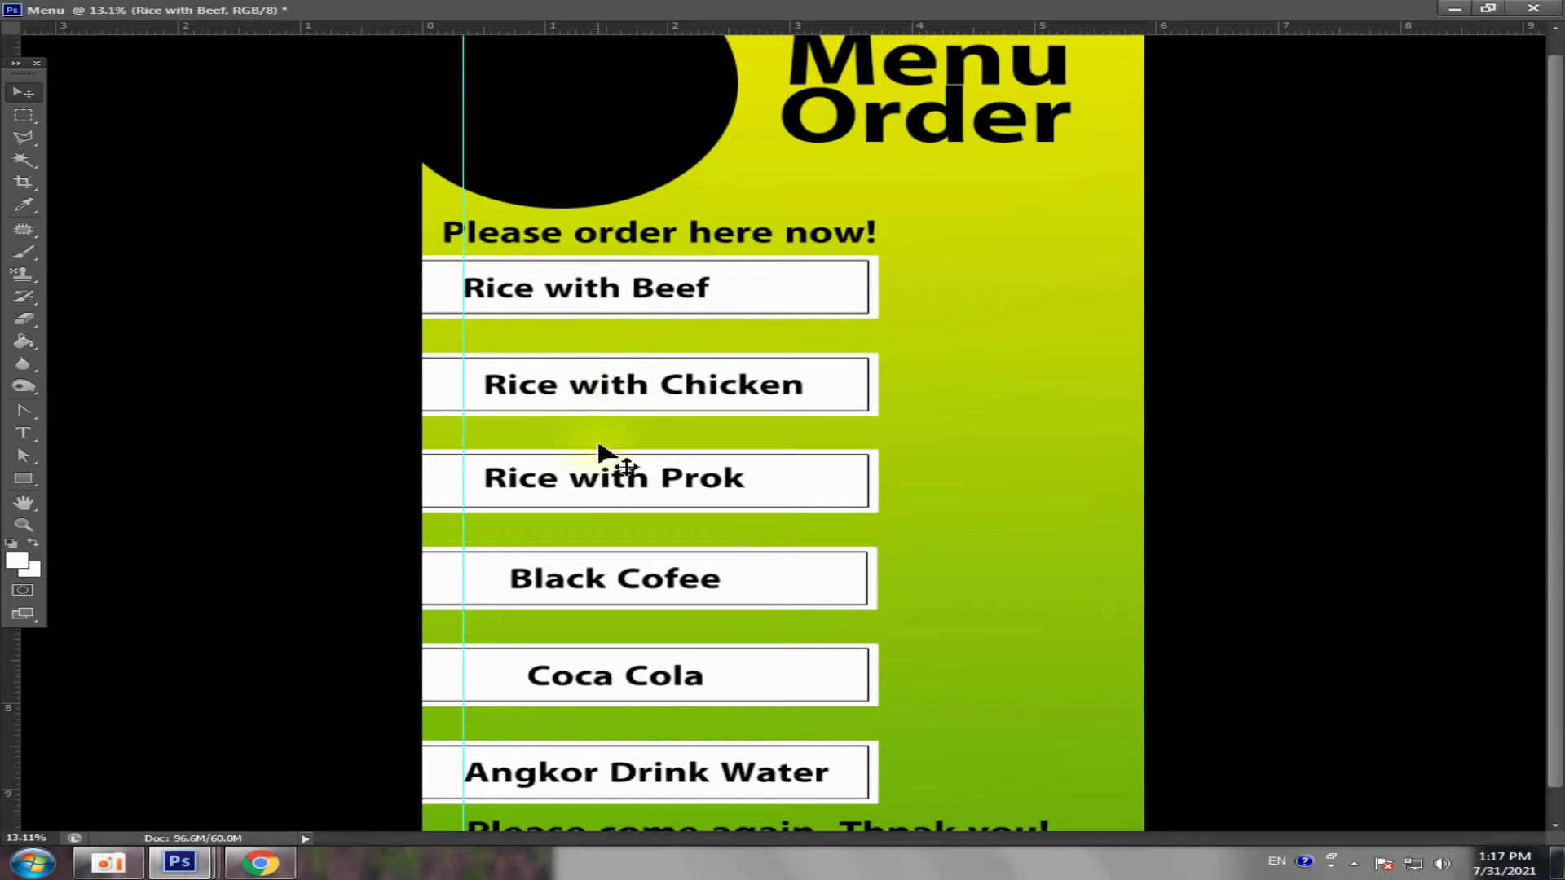
- Align Rice with Chicken, Rice with Prok, Black Cofee and Coca Cola on the guide, then remove it
left_click_drag(571, 391, 549, 391)
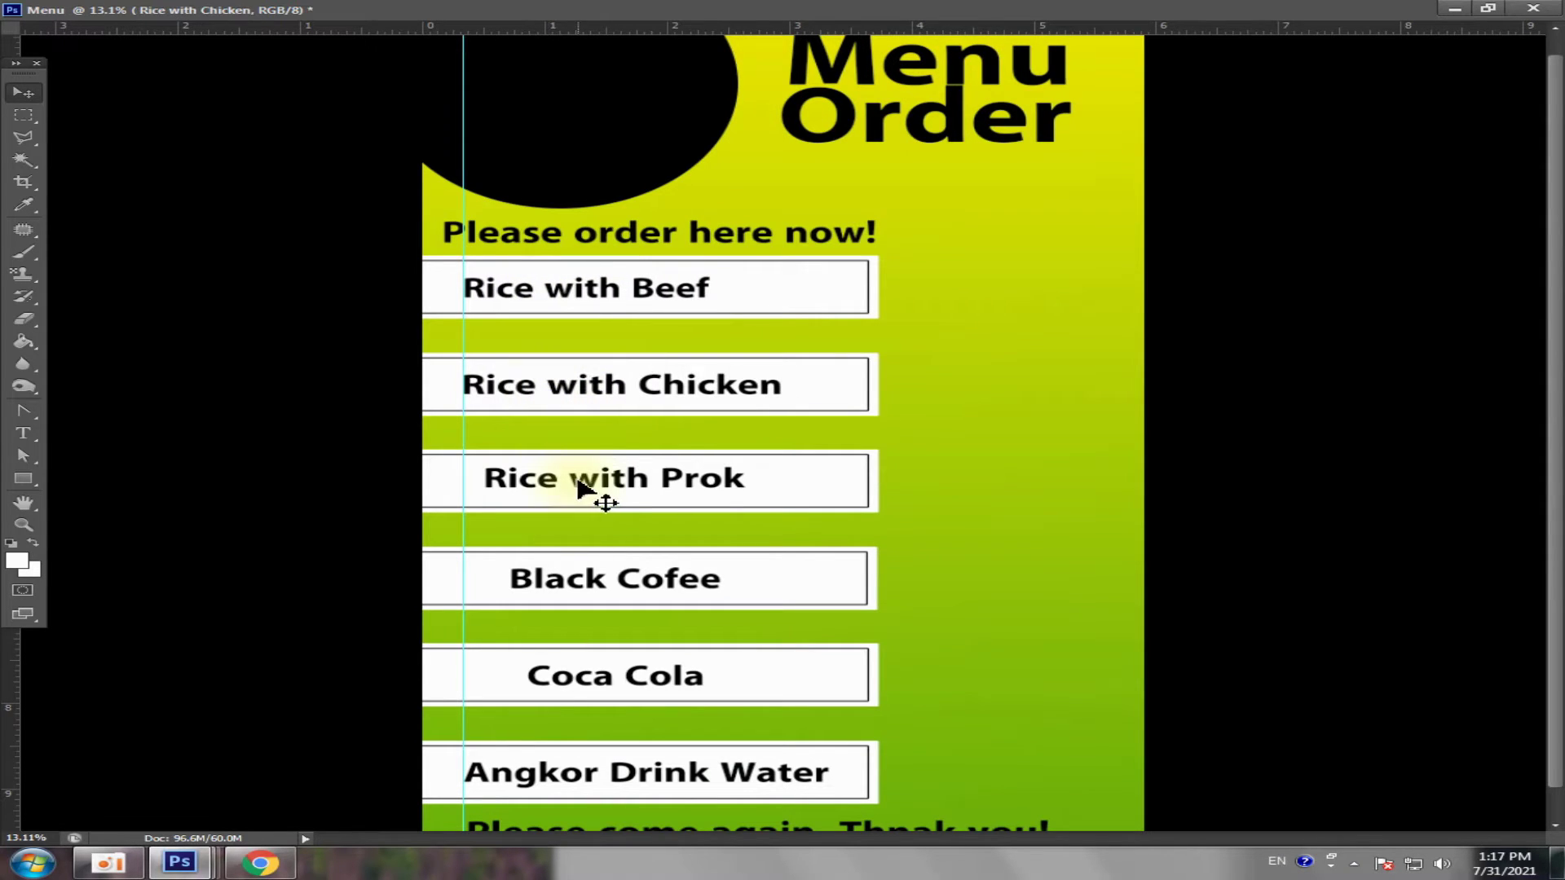
left_click_drag(581, 483, 559, 483)
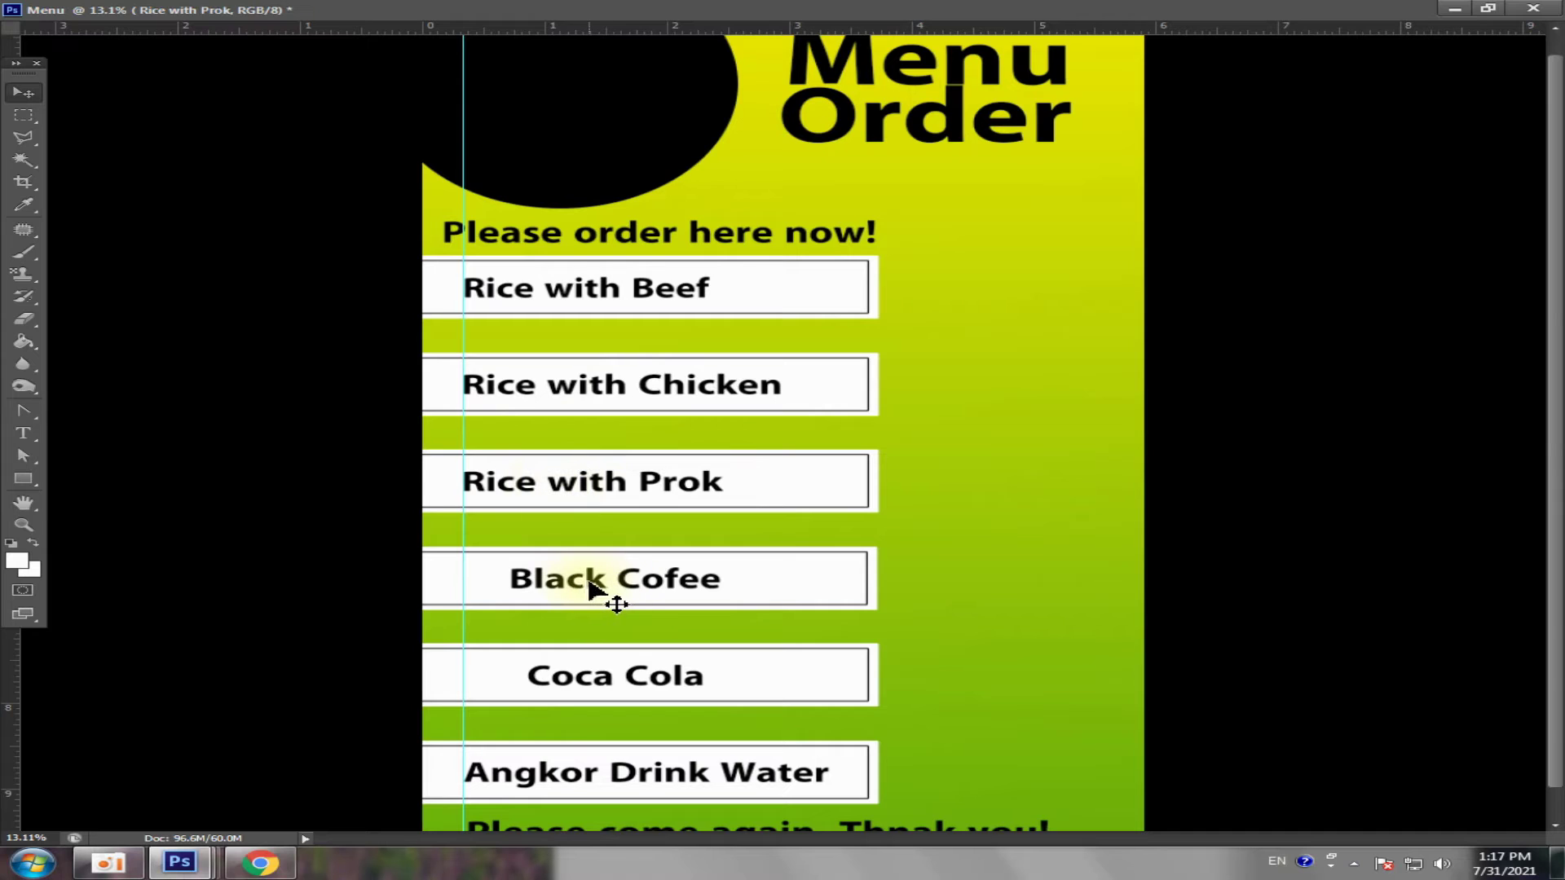
left_click_drag(589, 585, 541, 585)
scroll(557, 644, "down", 1)
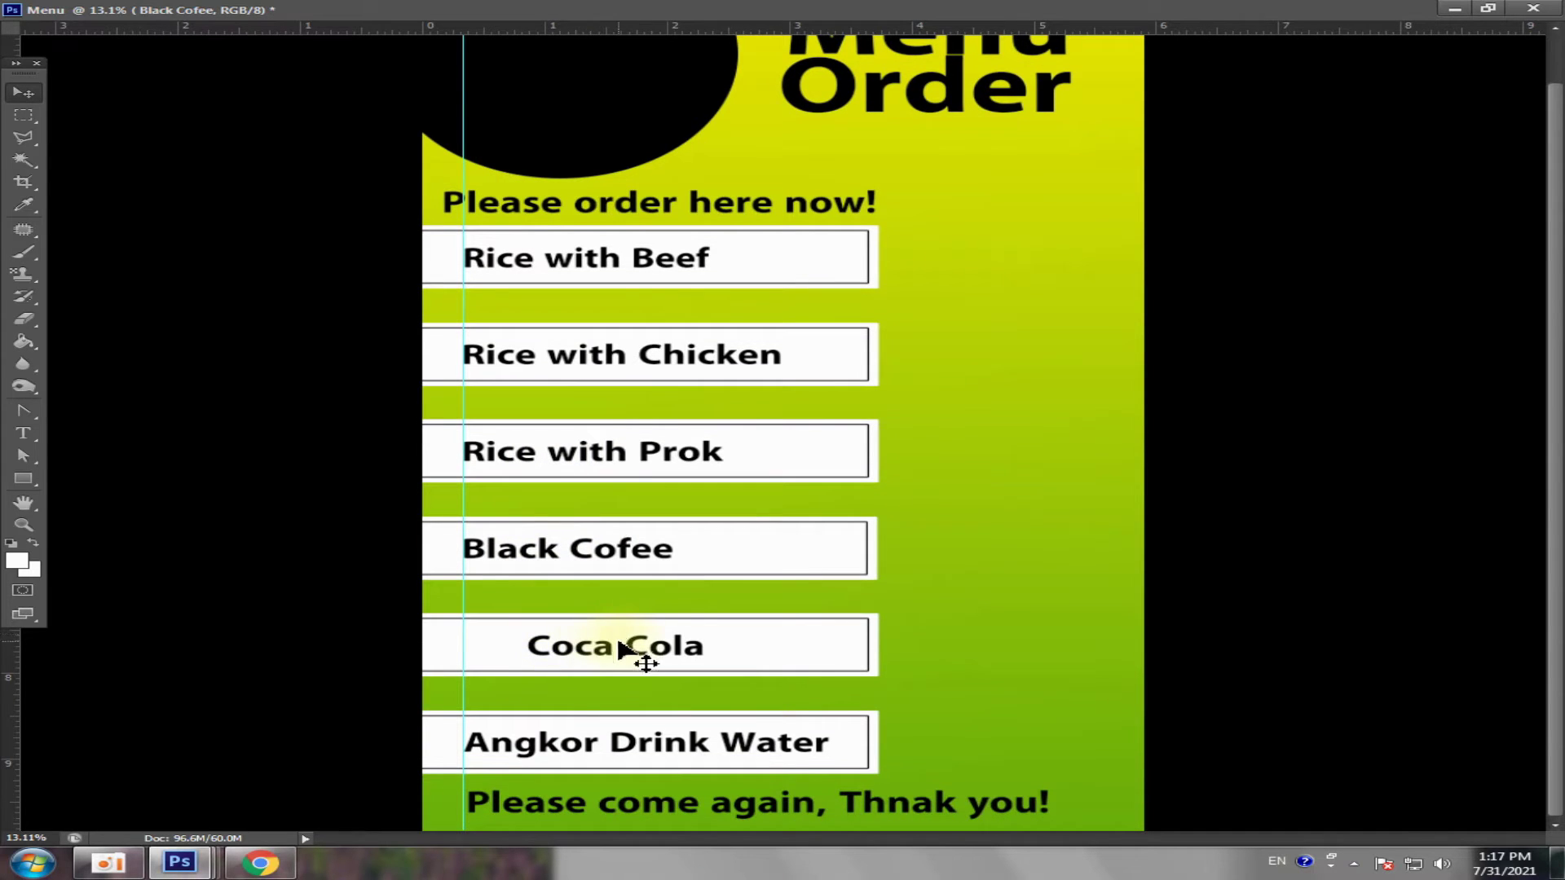
left_click_drag(608, 657, 540, 661)
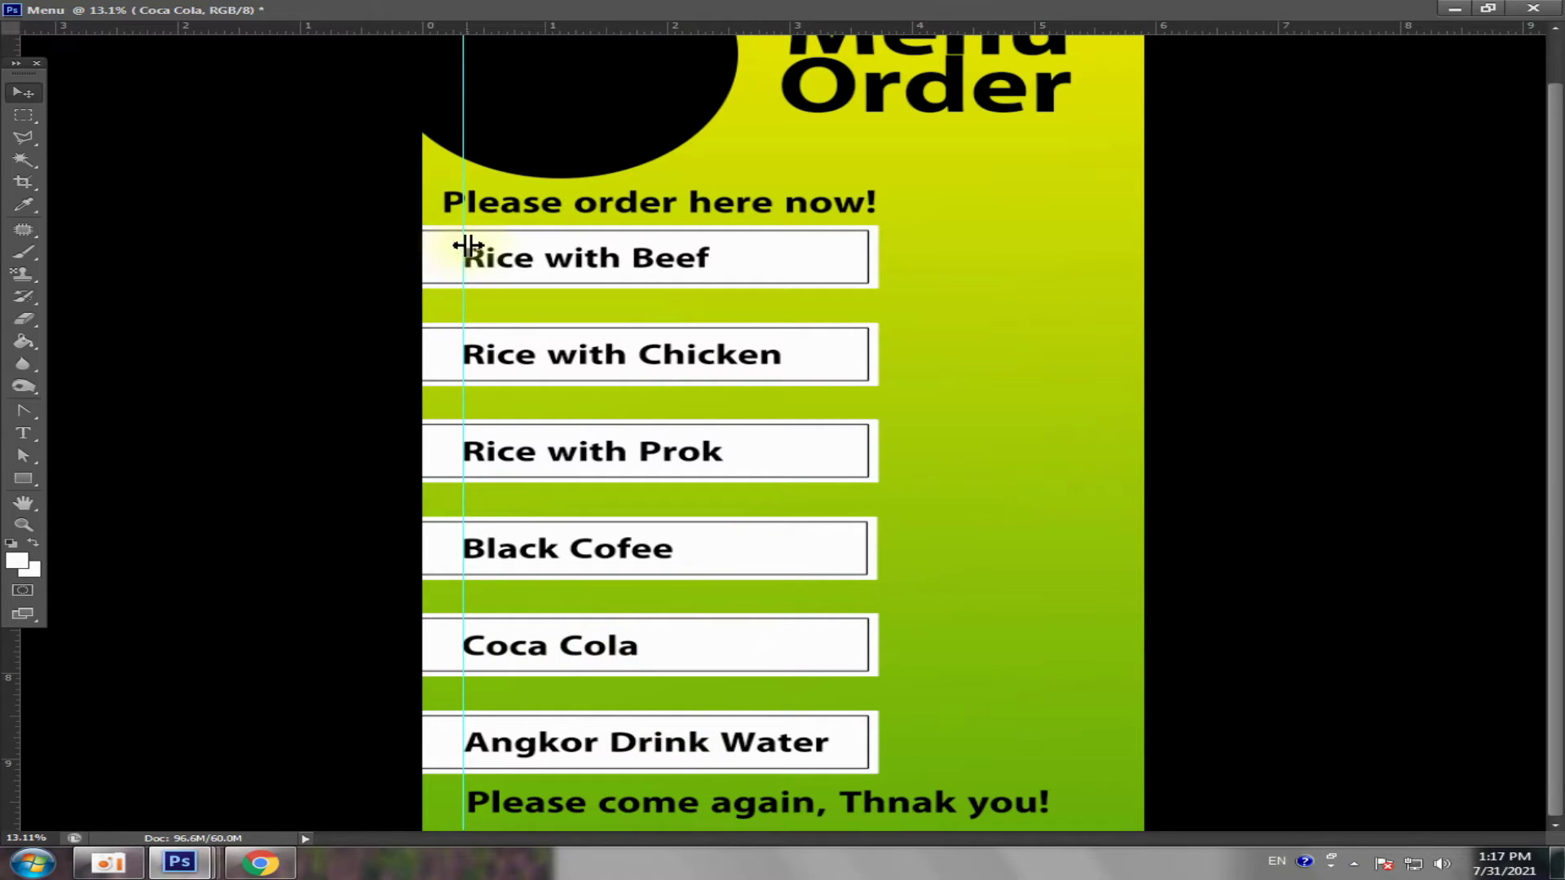
left_click_drag(469, 245, 318, 243)
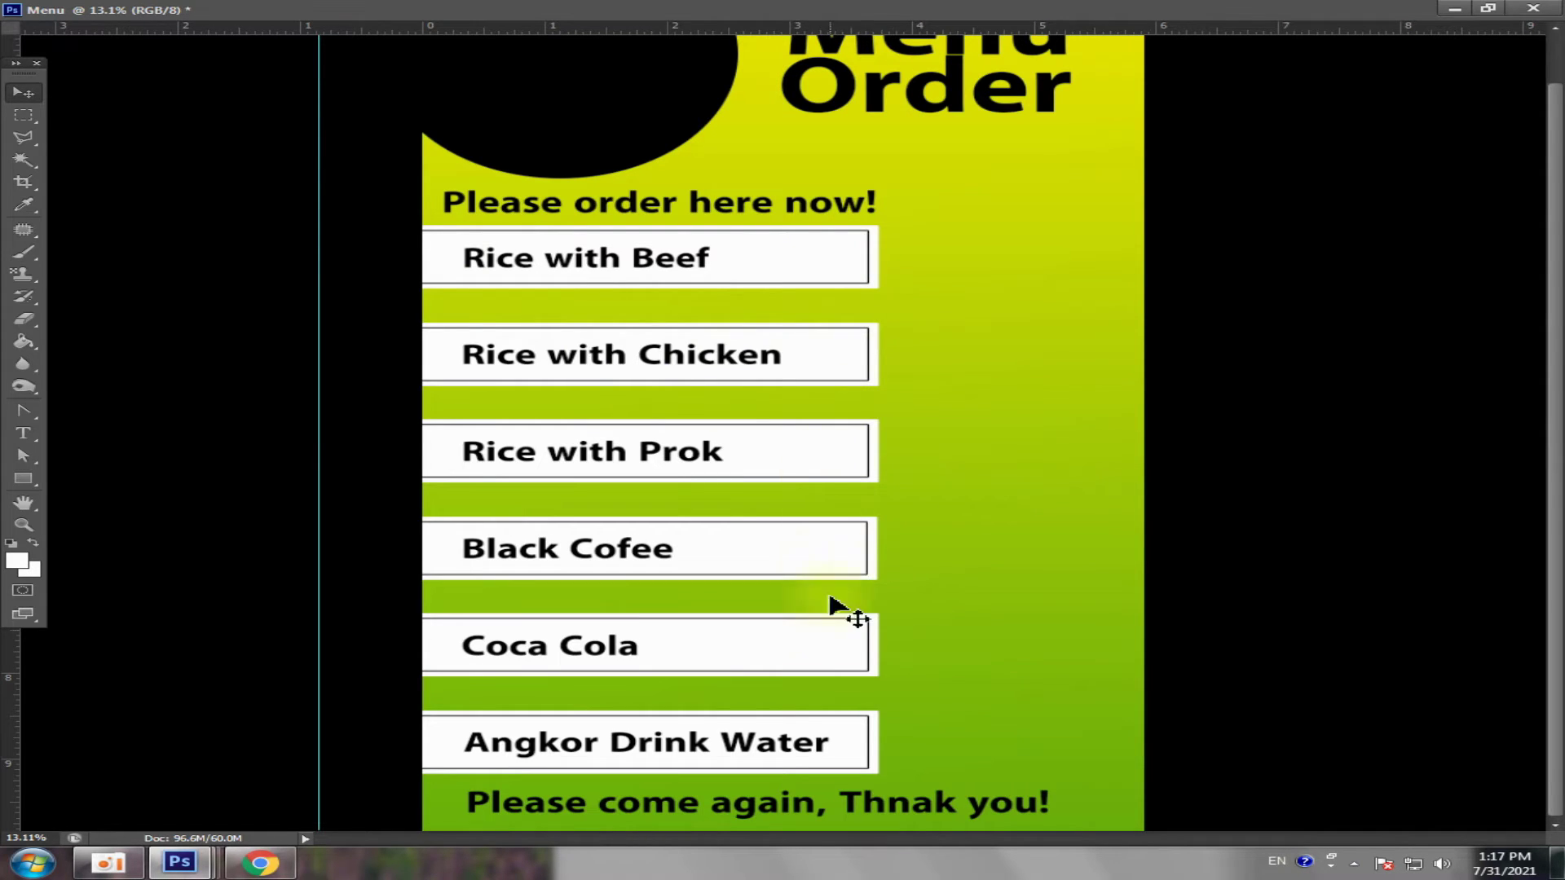
- Narrow the stack of white menu item boxes to about 3.45 in wide
key("ctrl+t")
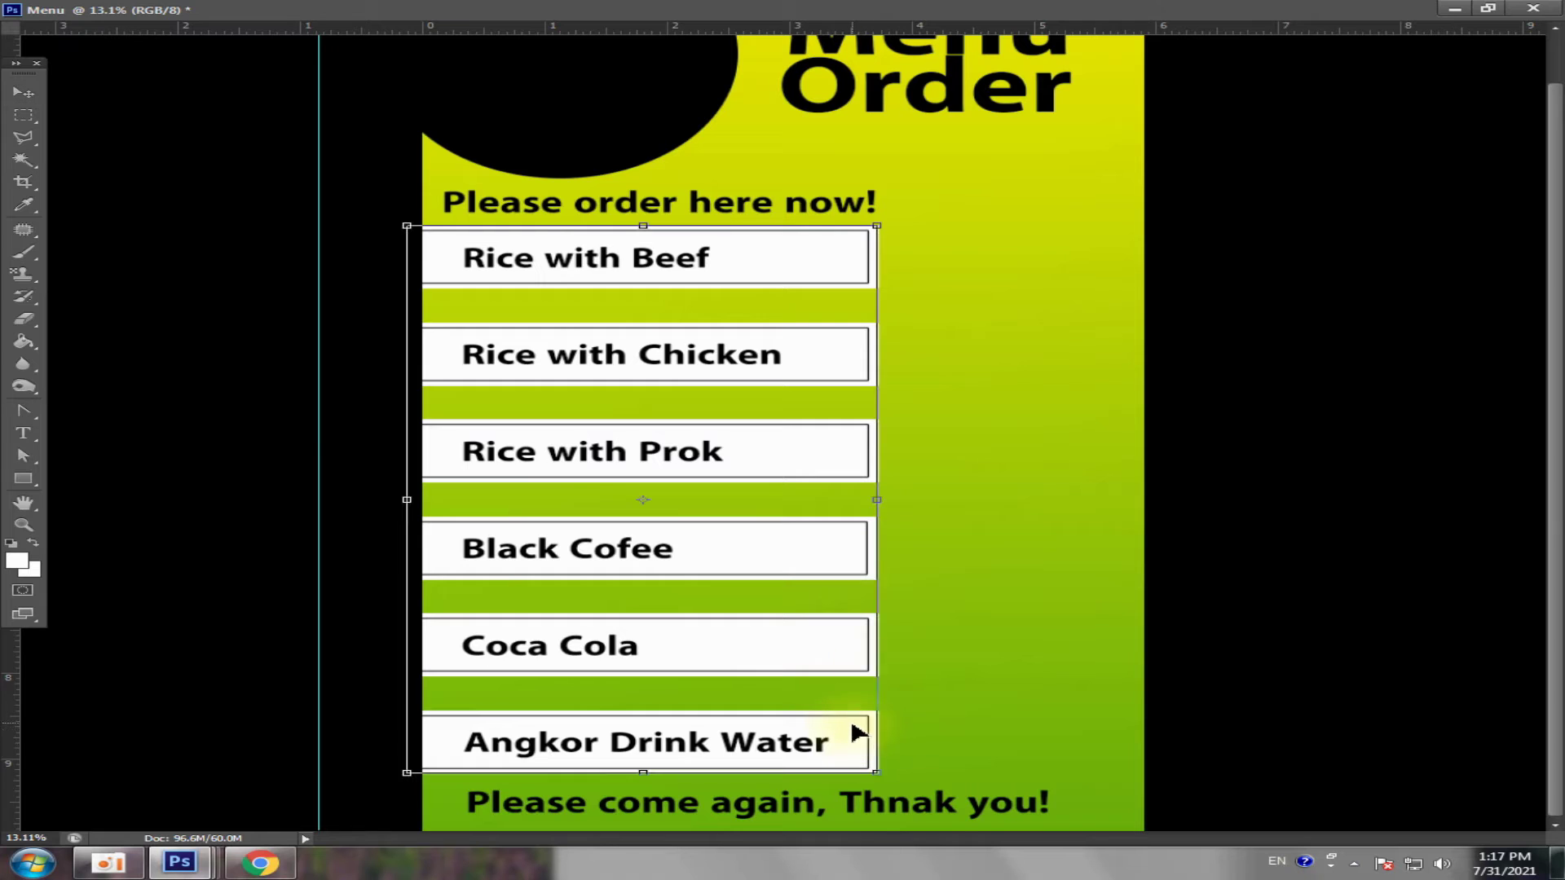
mouse_move(881, 499)
left_mouse_down()
mouse_move(833, 495)
mouse_move(860, 493)
left_mouse_up()
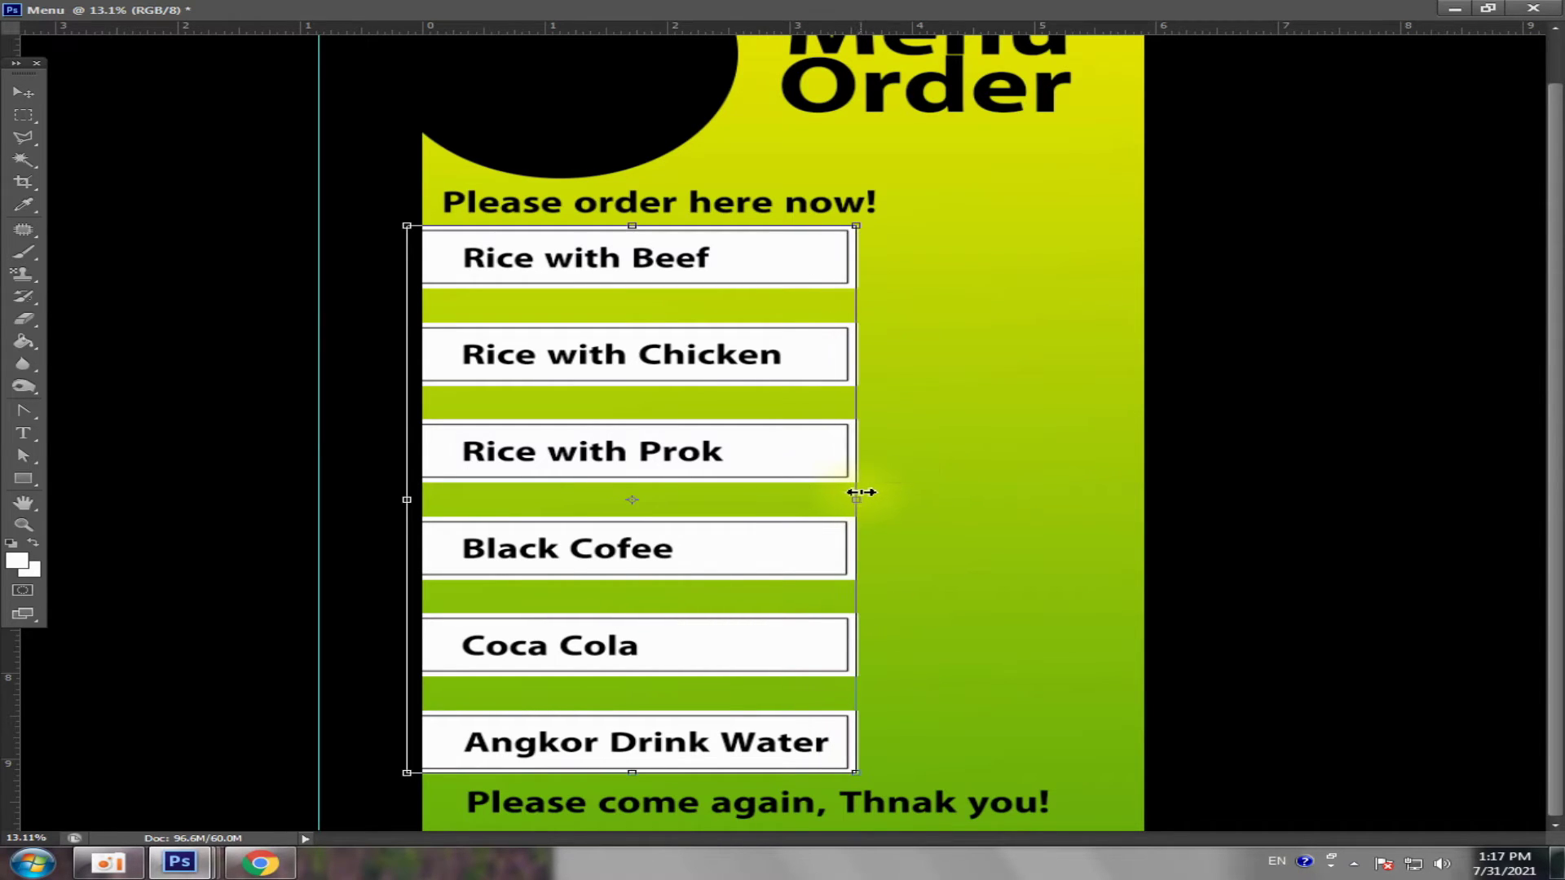
key("Return")
key("ctrl+minus")
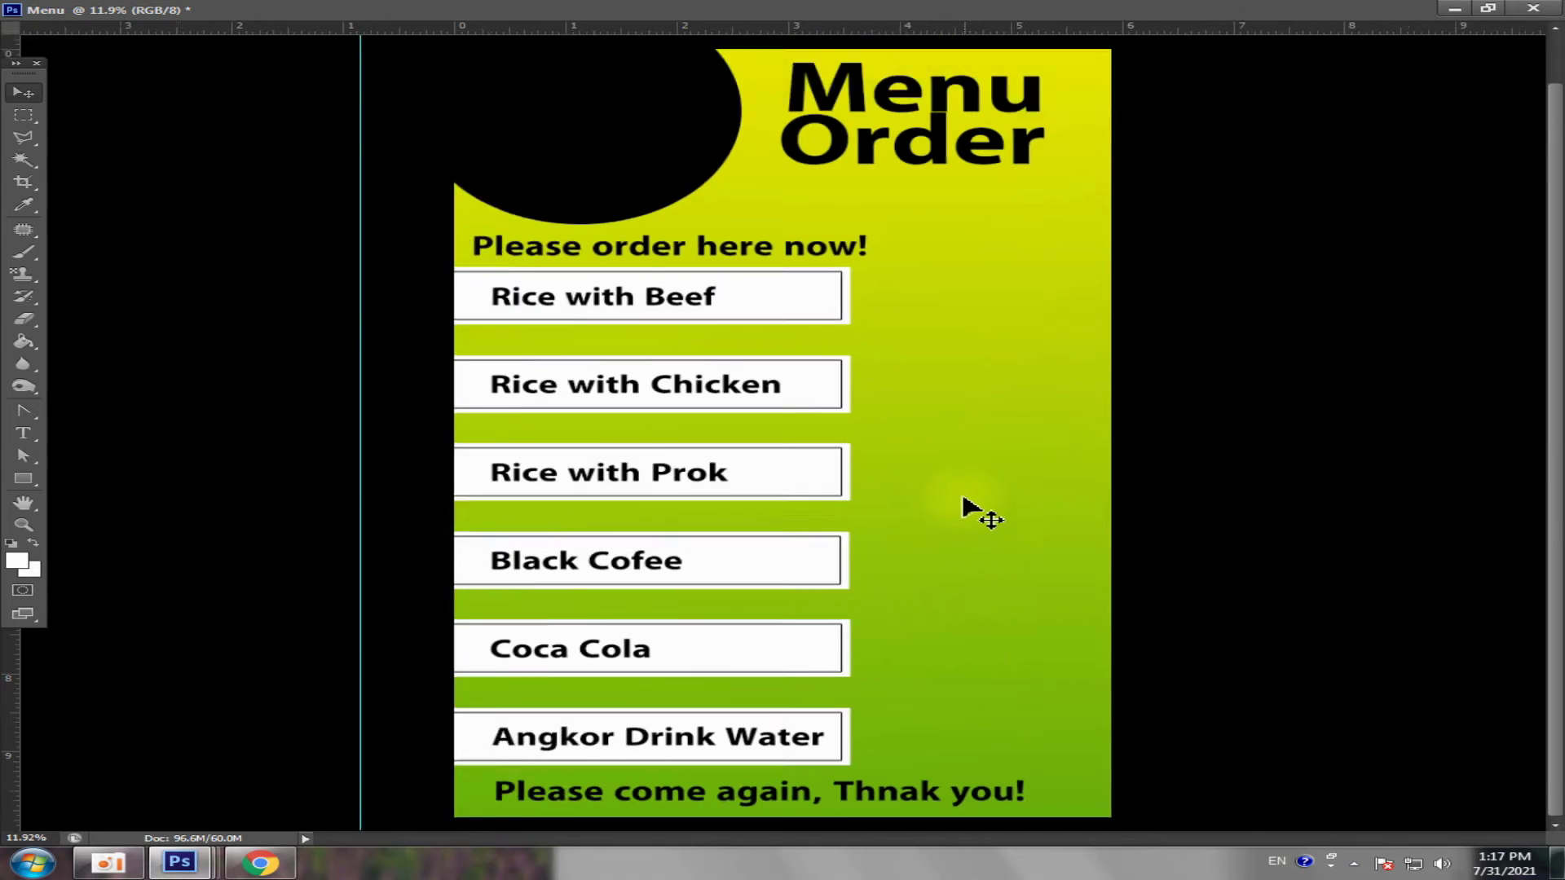
scroll(928, 530, "up", 1)
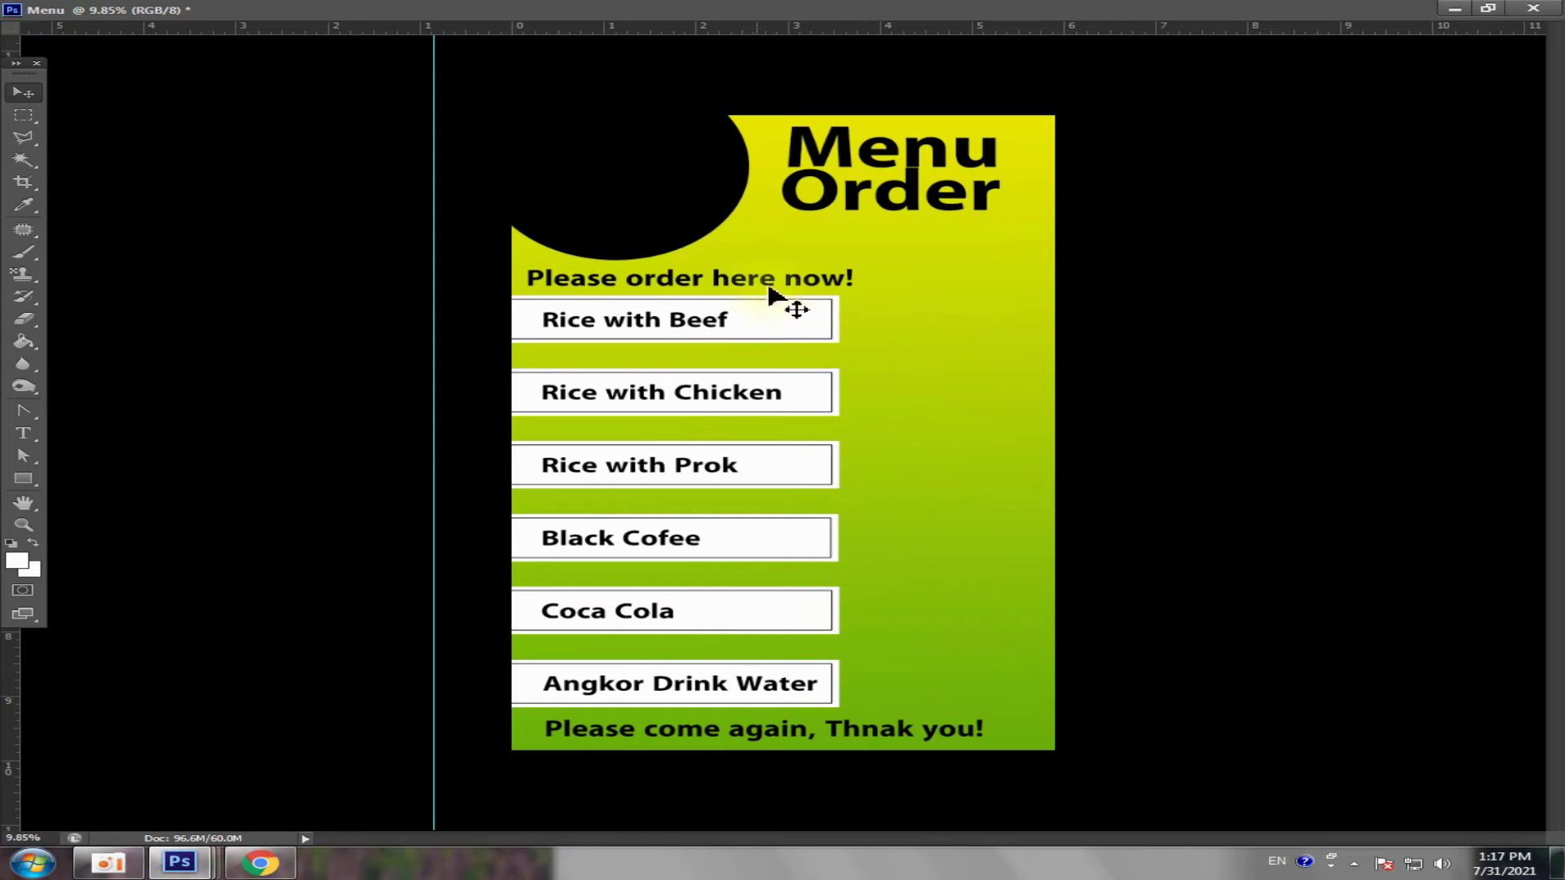
- Compare against the Promot reference flyer's beef photo, then return to the Menu flyer
left_click(1488, 10)
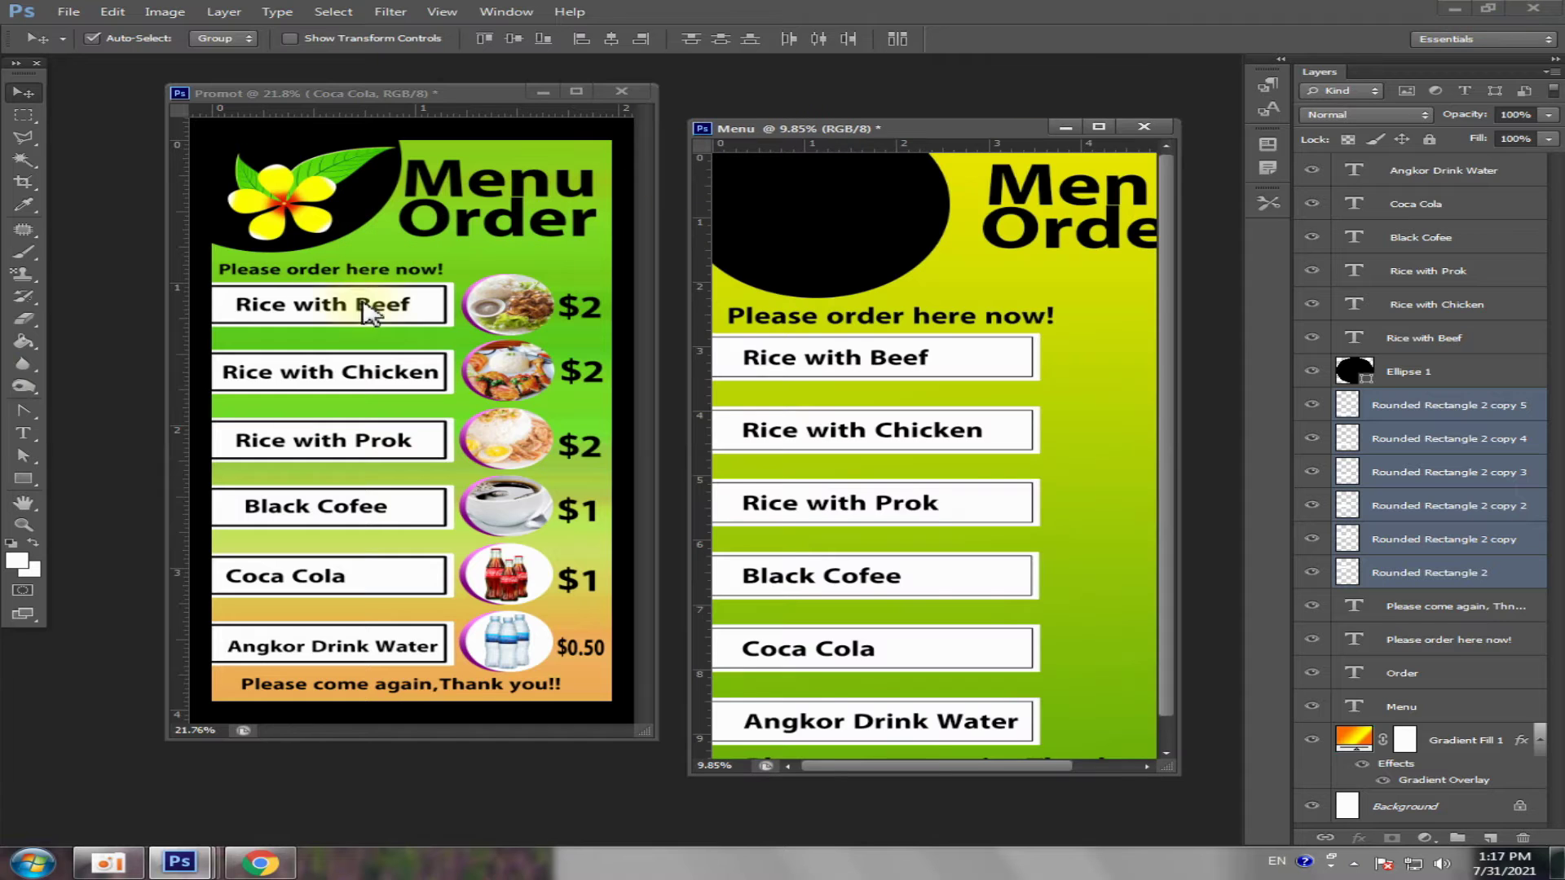
left_click_drag(326, 93, 187, 7)
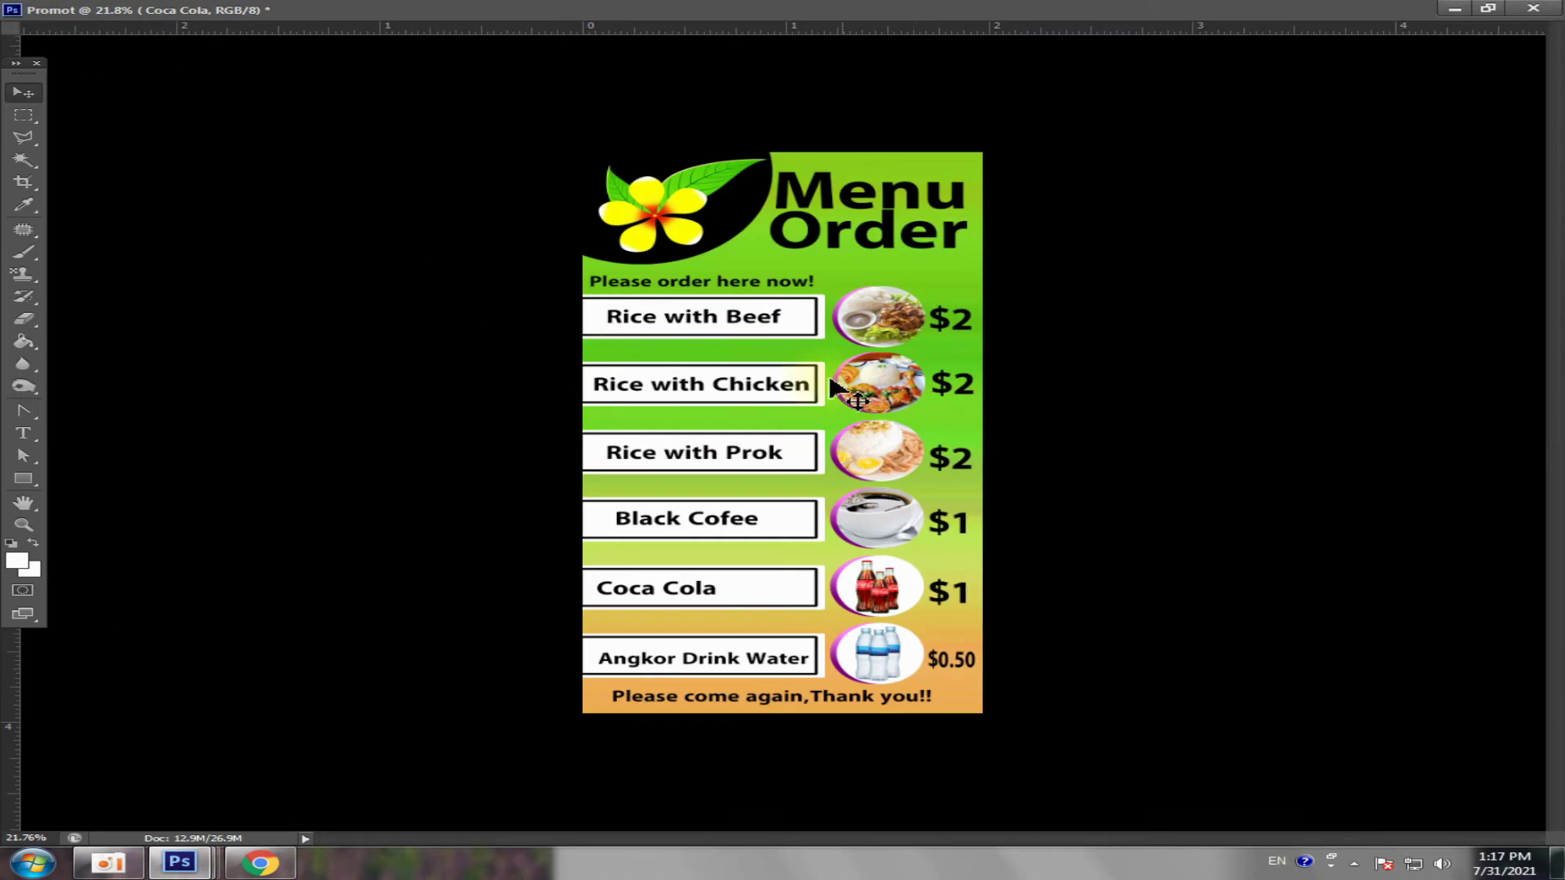
scroll(913, 321, "up", 2)
scroll(1092, 245, "up", 2)
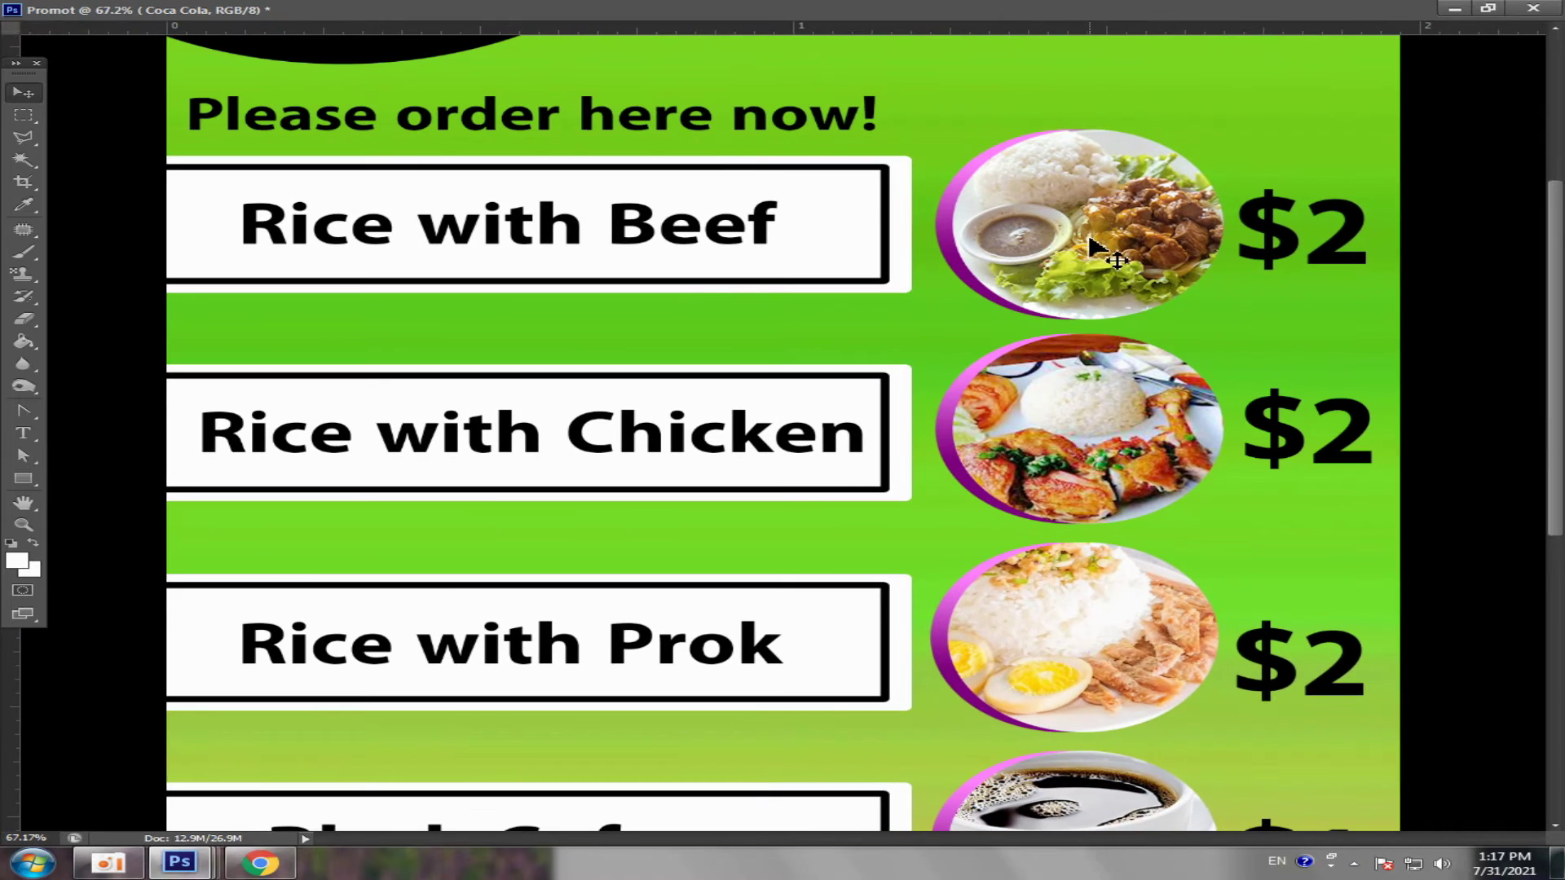
left_click(1085, 184)
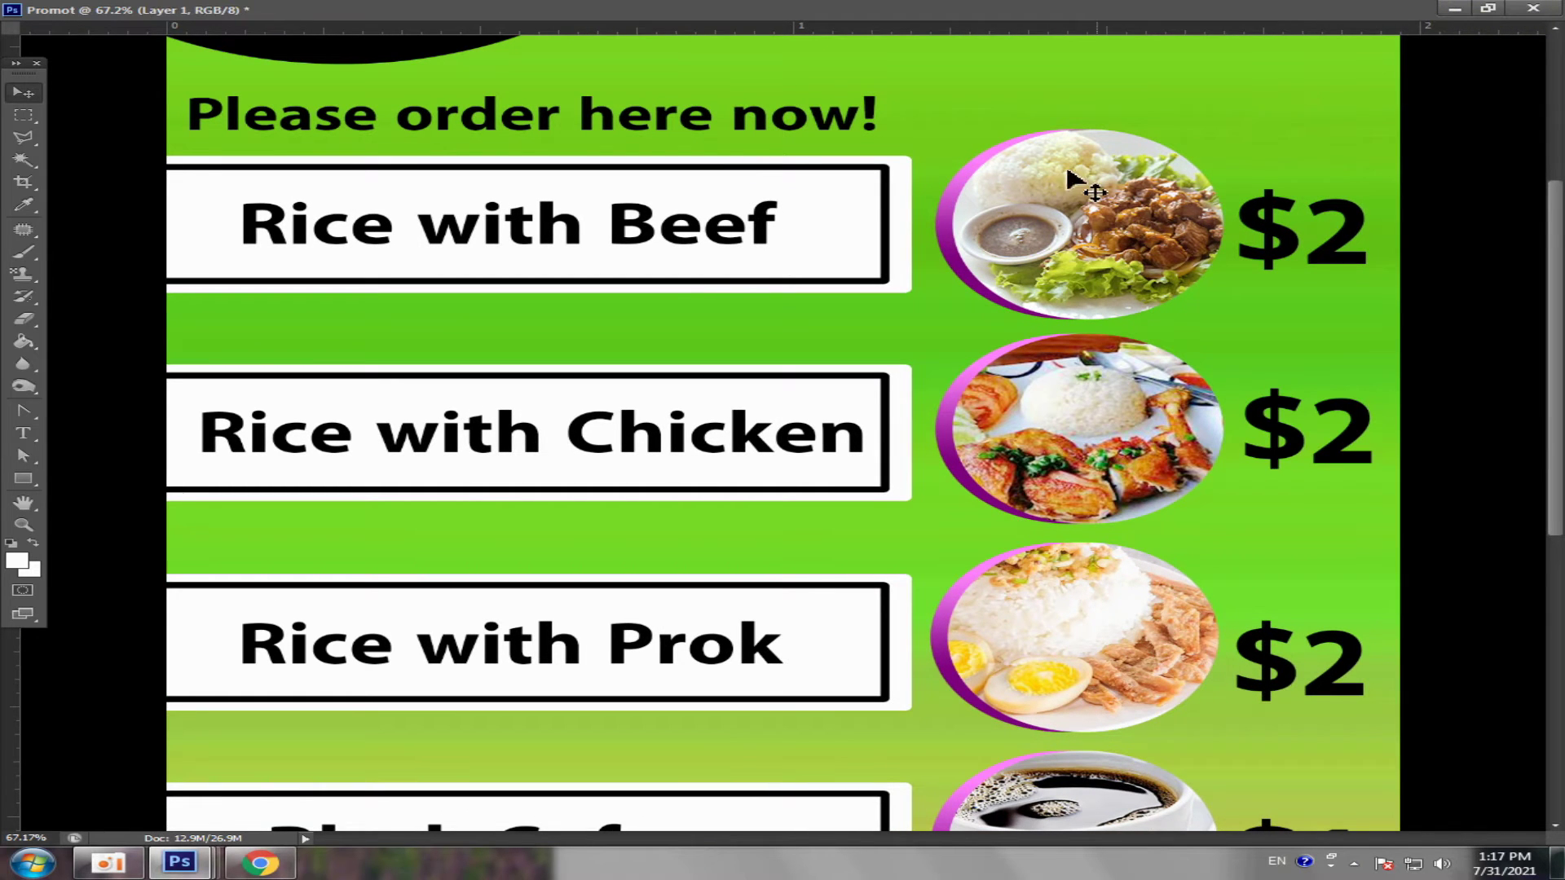
left_click(1488, 8)
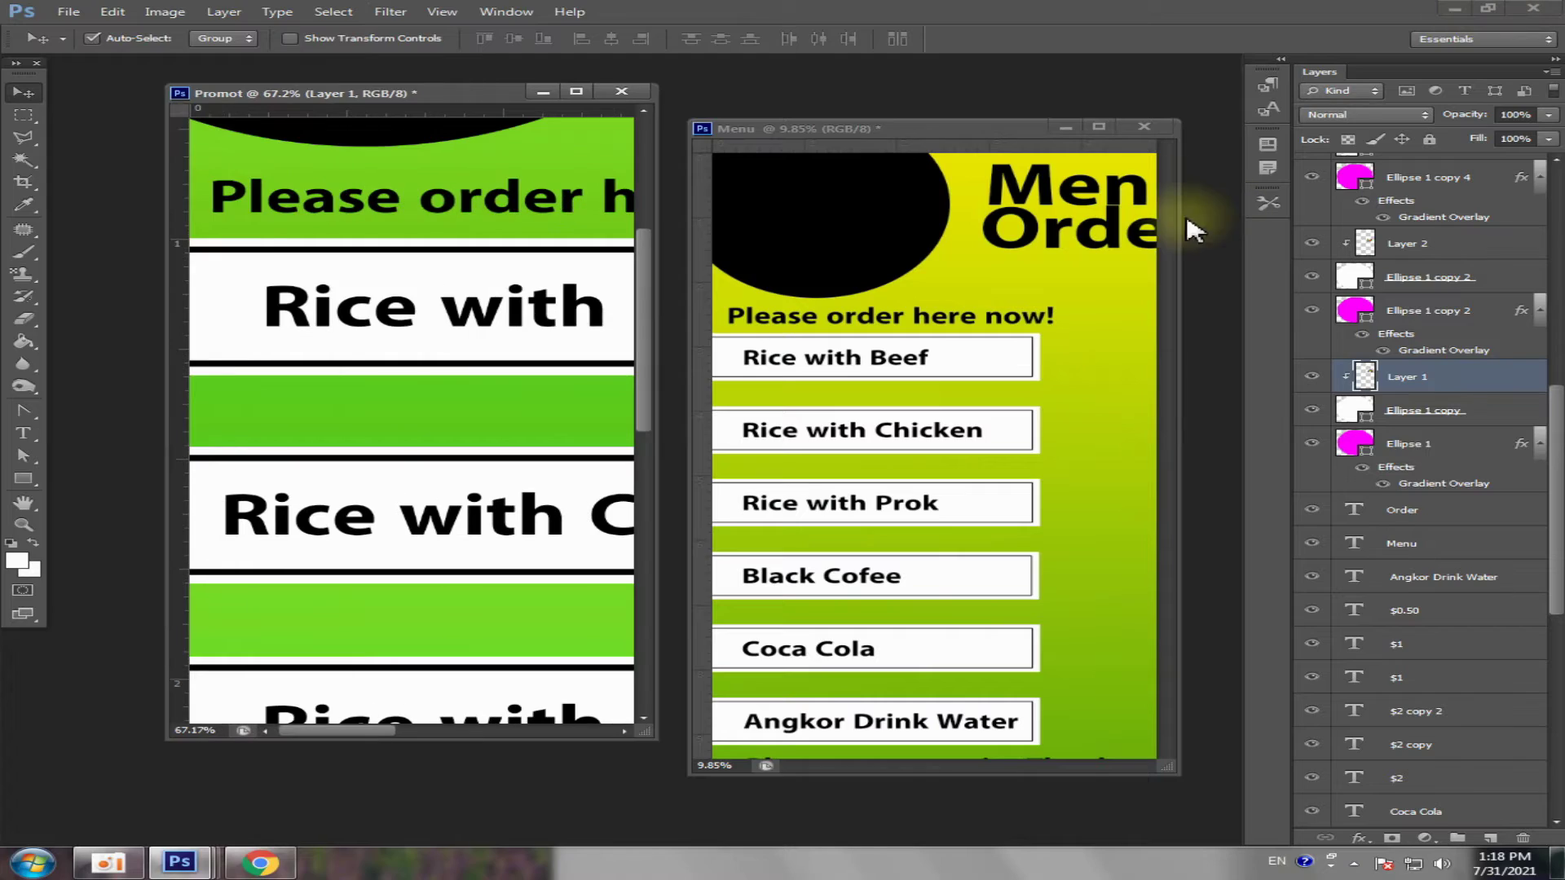
left_click(1096, 128)
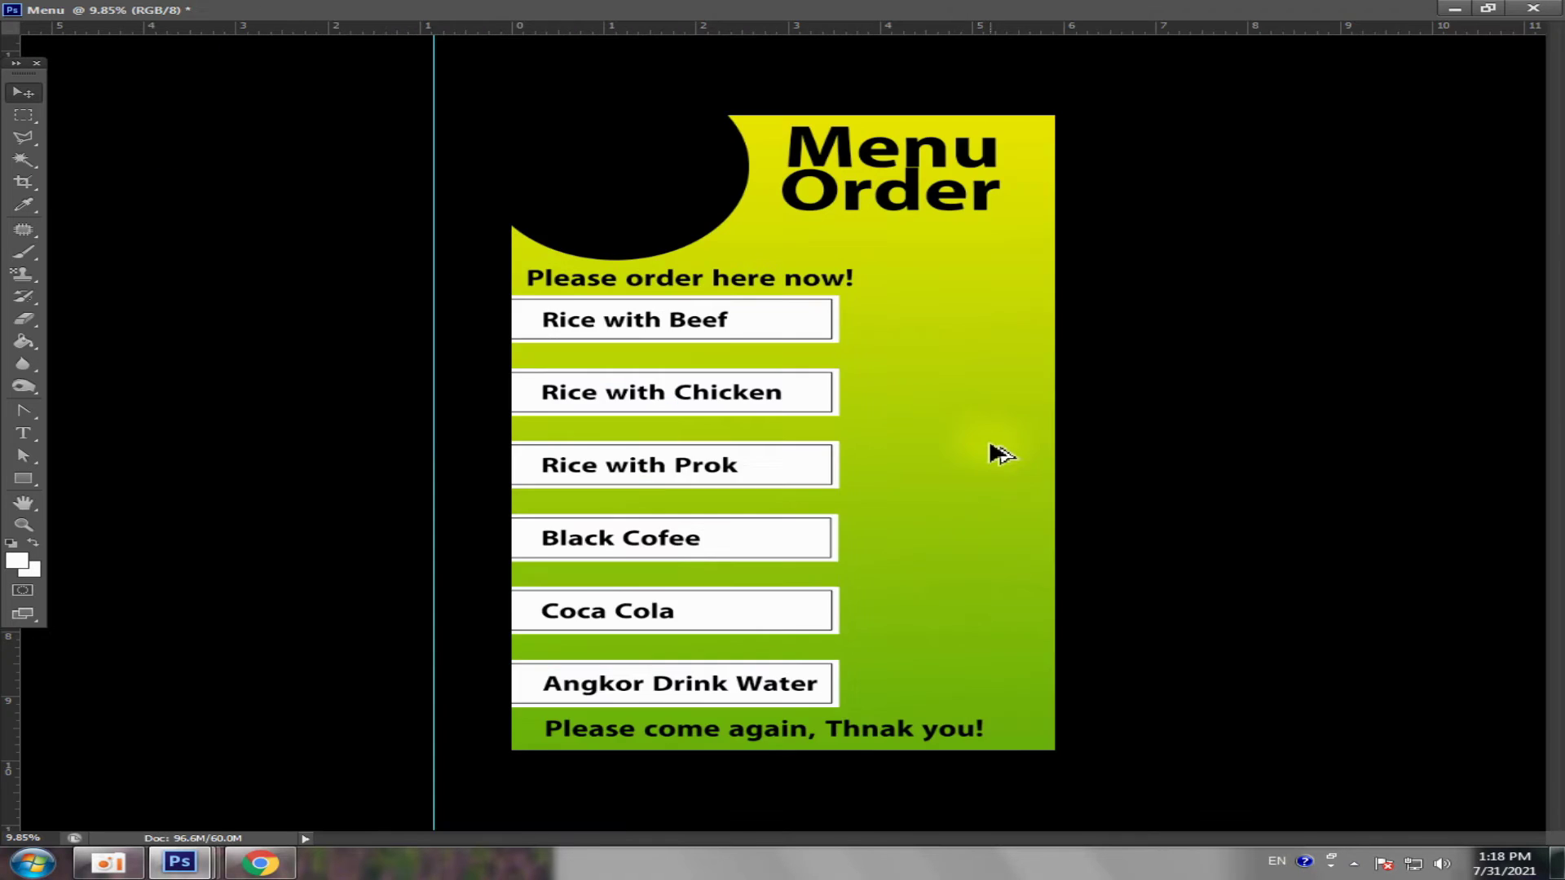
scroll(996, 454, "up", 2)
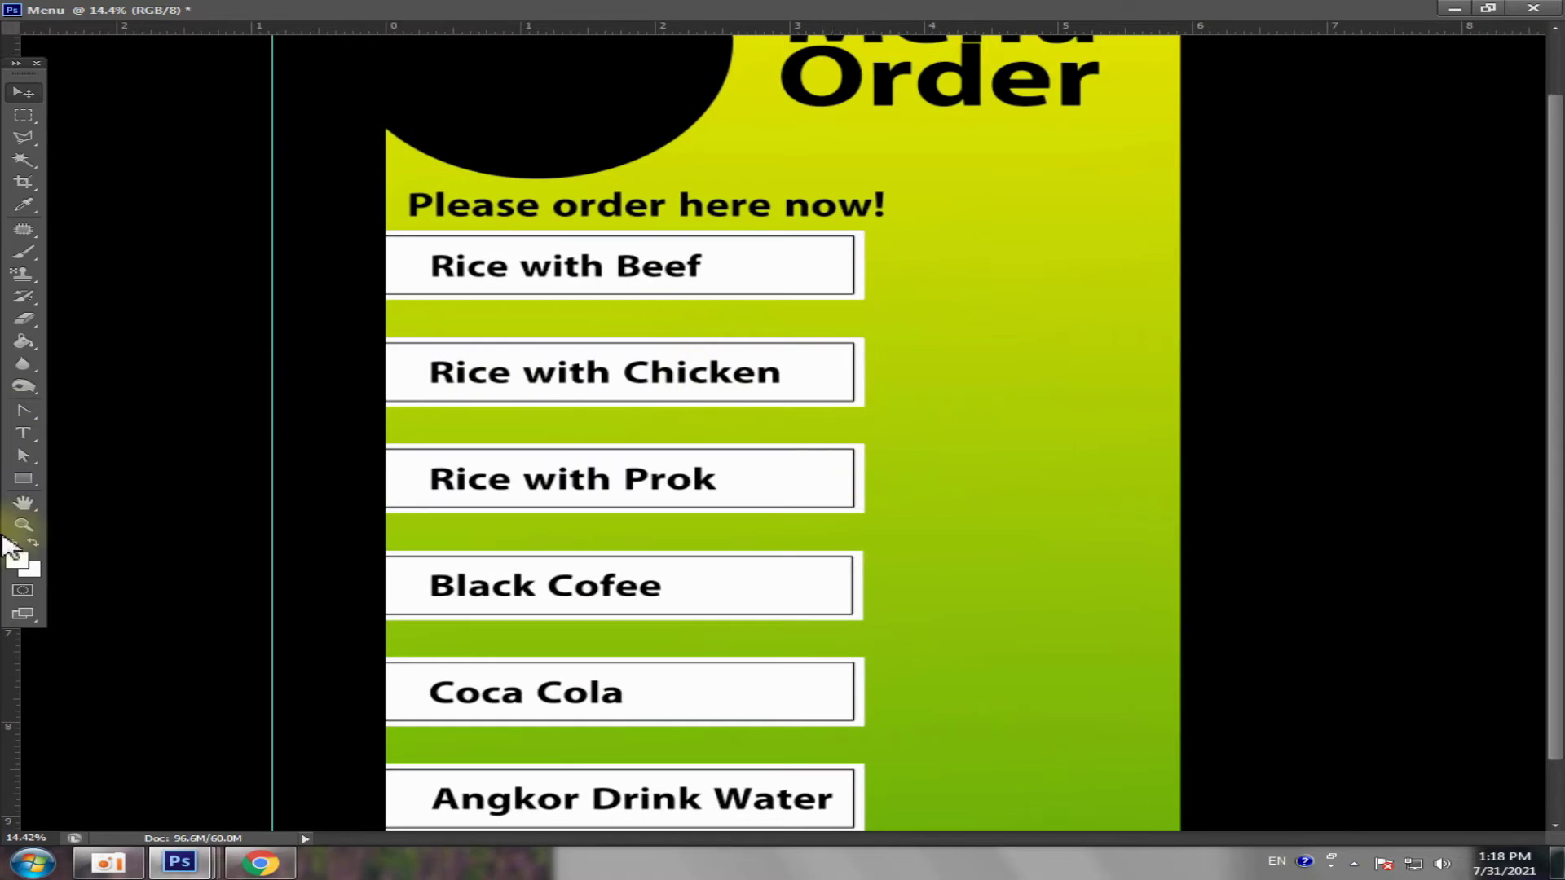
- Draw a circle with the Ellipse Tool beside Rice with Beef
left_click(23, 478)
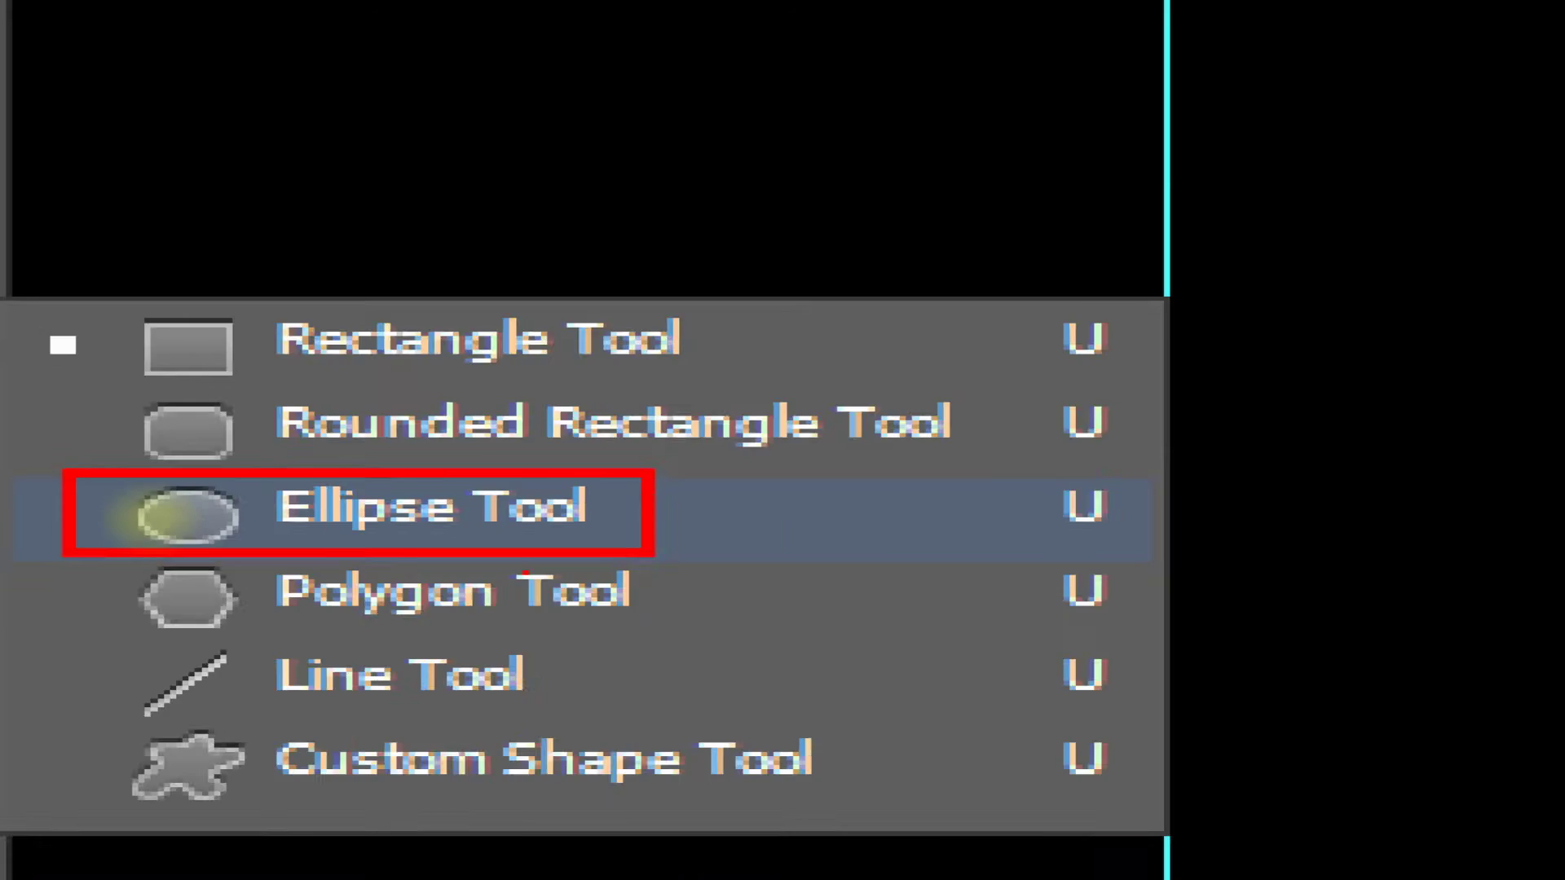
left_click(138, 518)
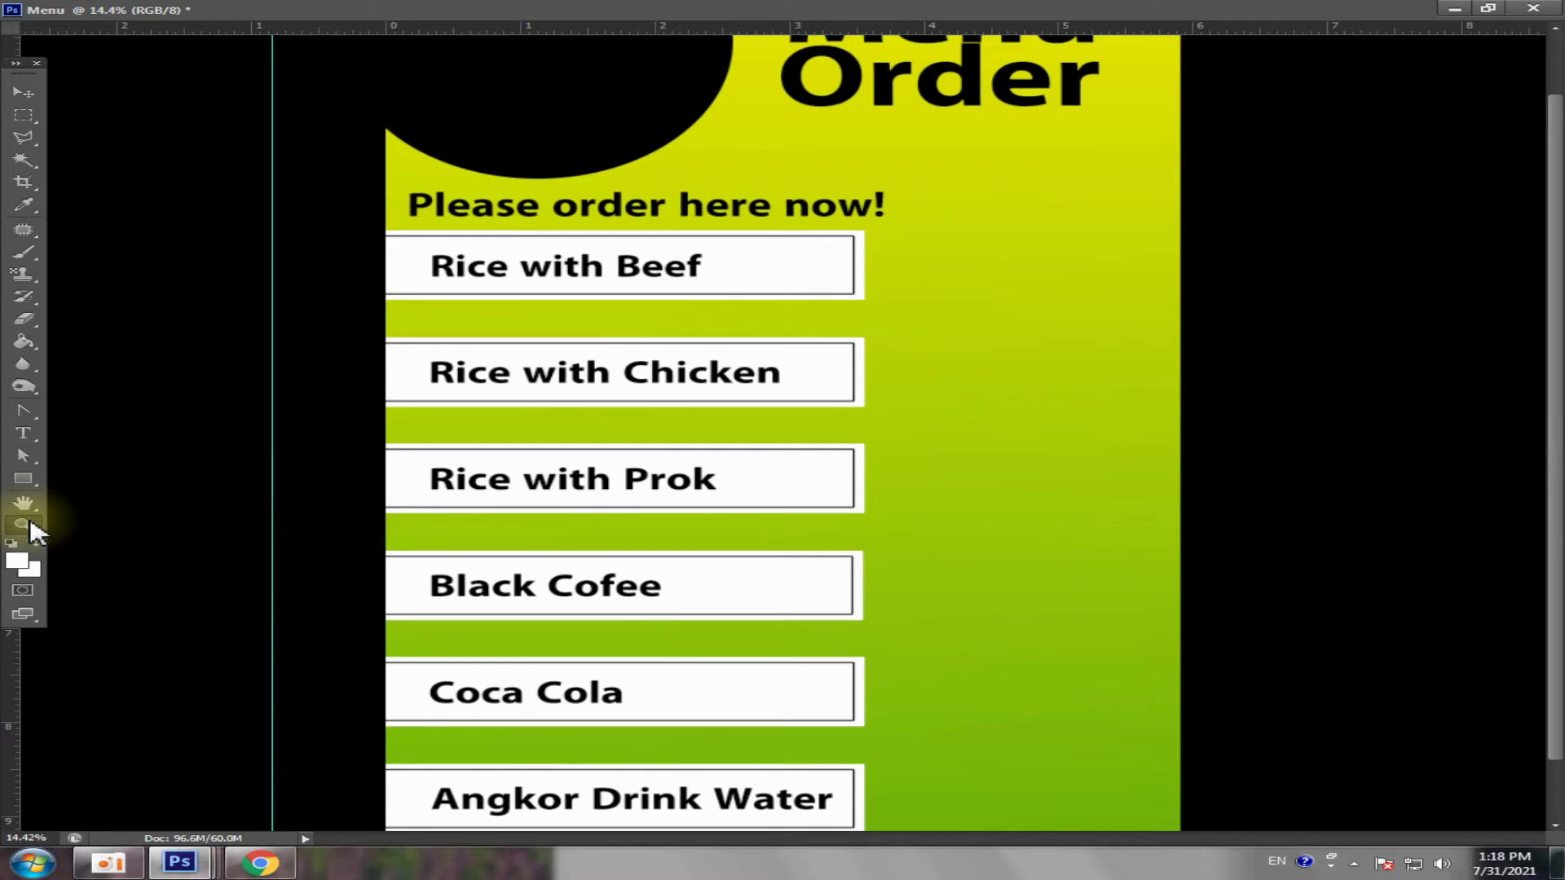
right_click(22, 479)
left_click(243, 507)
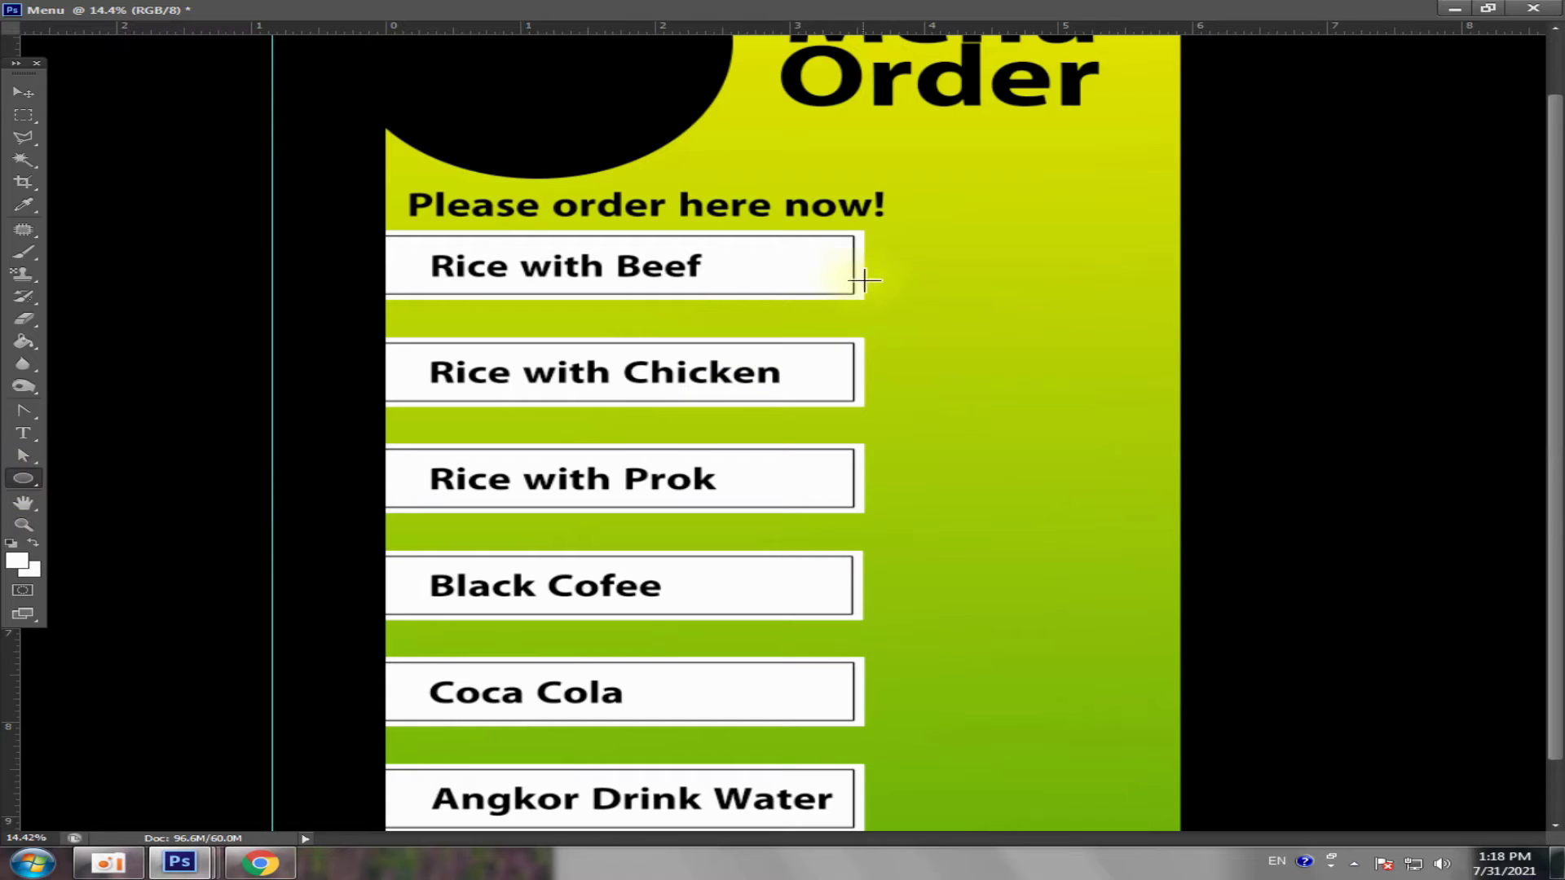
mouse_move(898, 240)
left_mouse_down()
mouse_move(1054, 349)
mouse_move(1068, 336)
left_mouse_up()
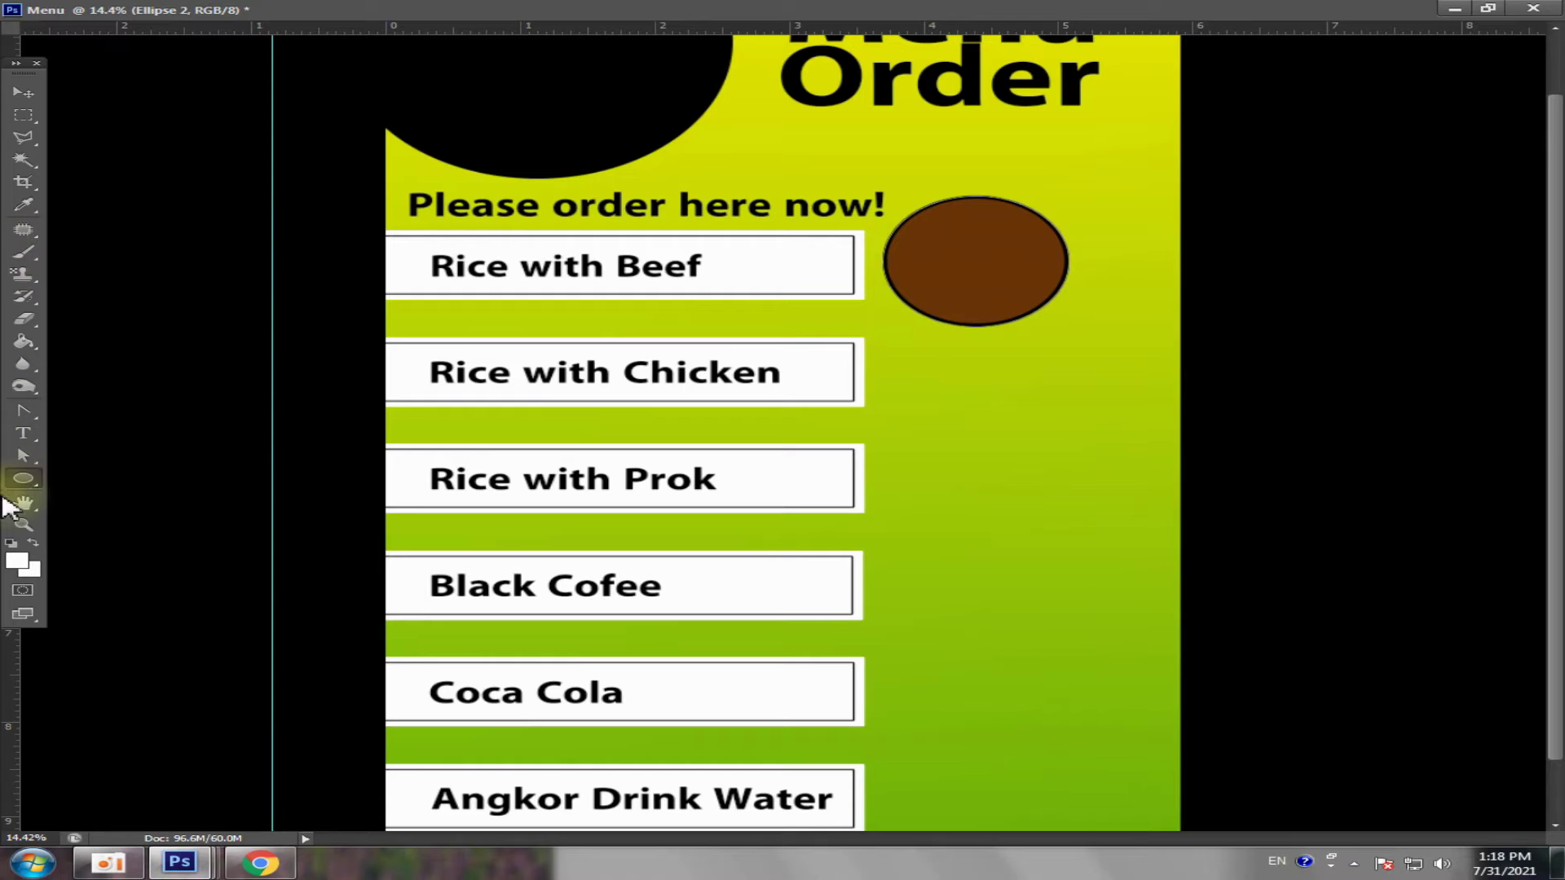
- Give the circle a white fill and no stroke
left_click(1489, 8)
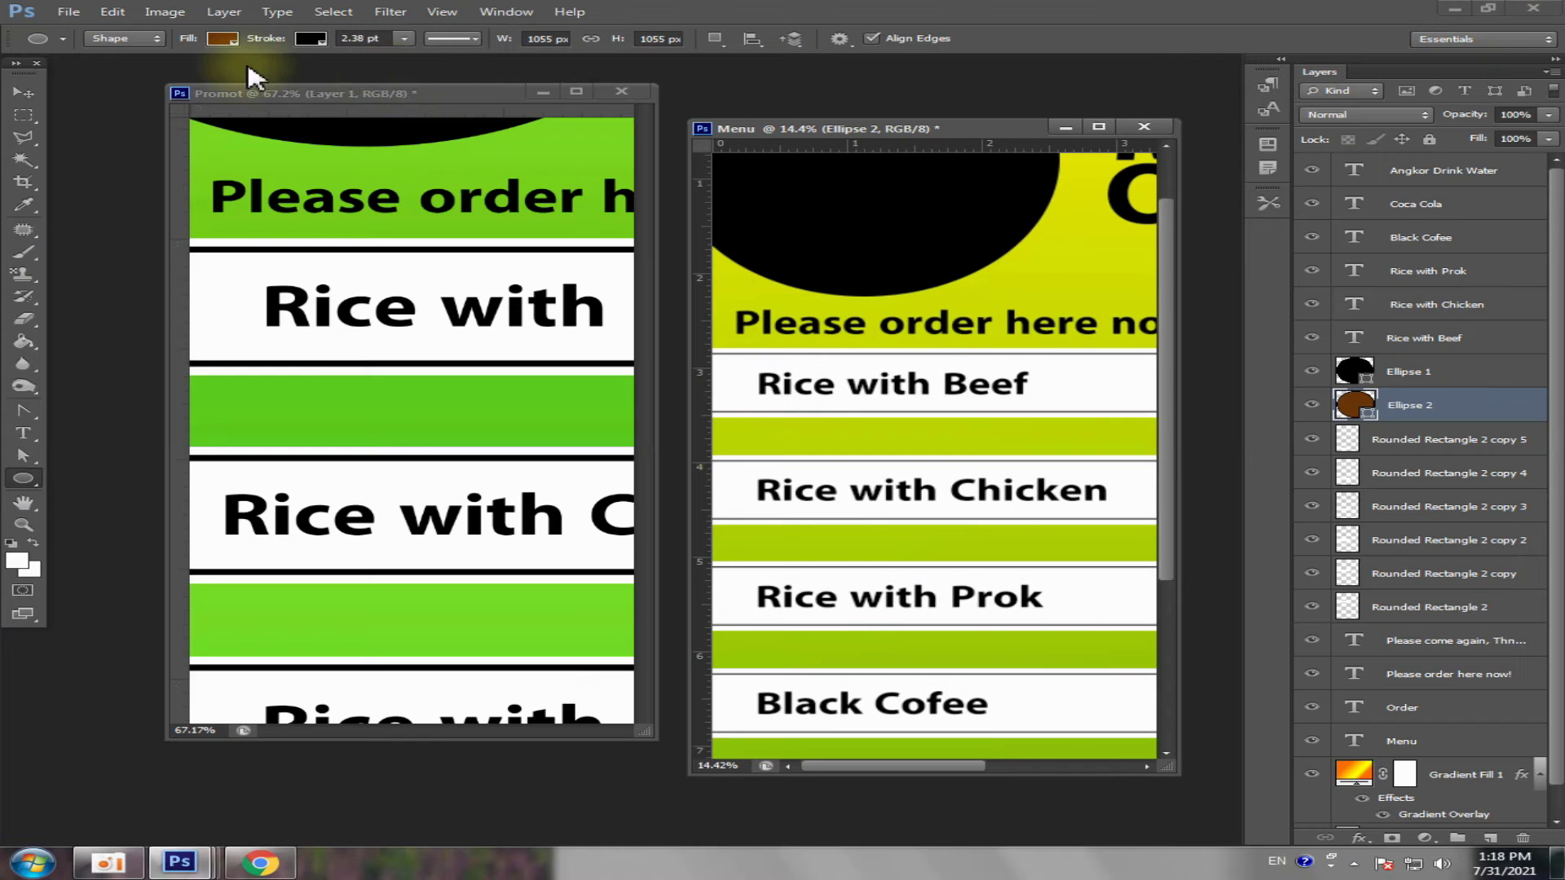
left_click(223, 38)
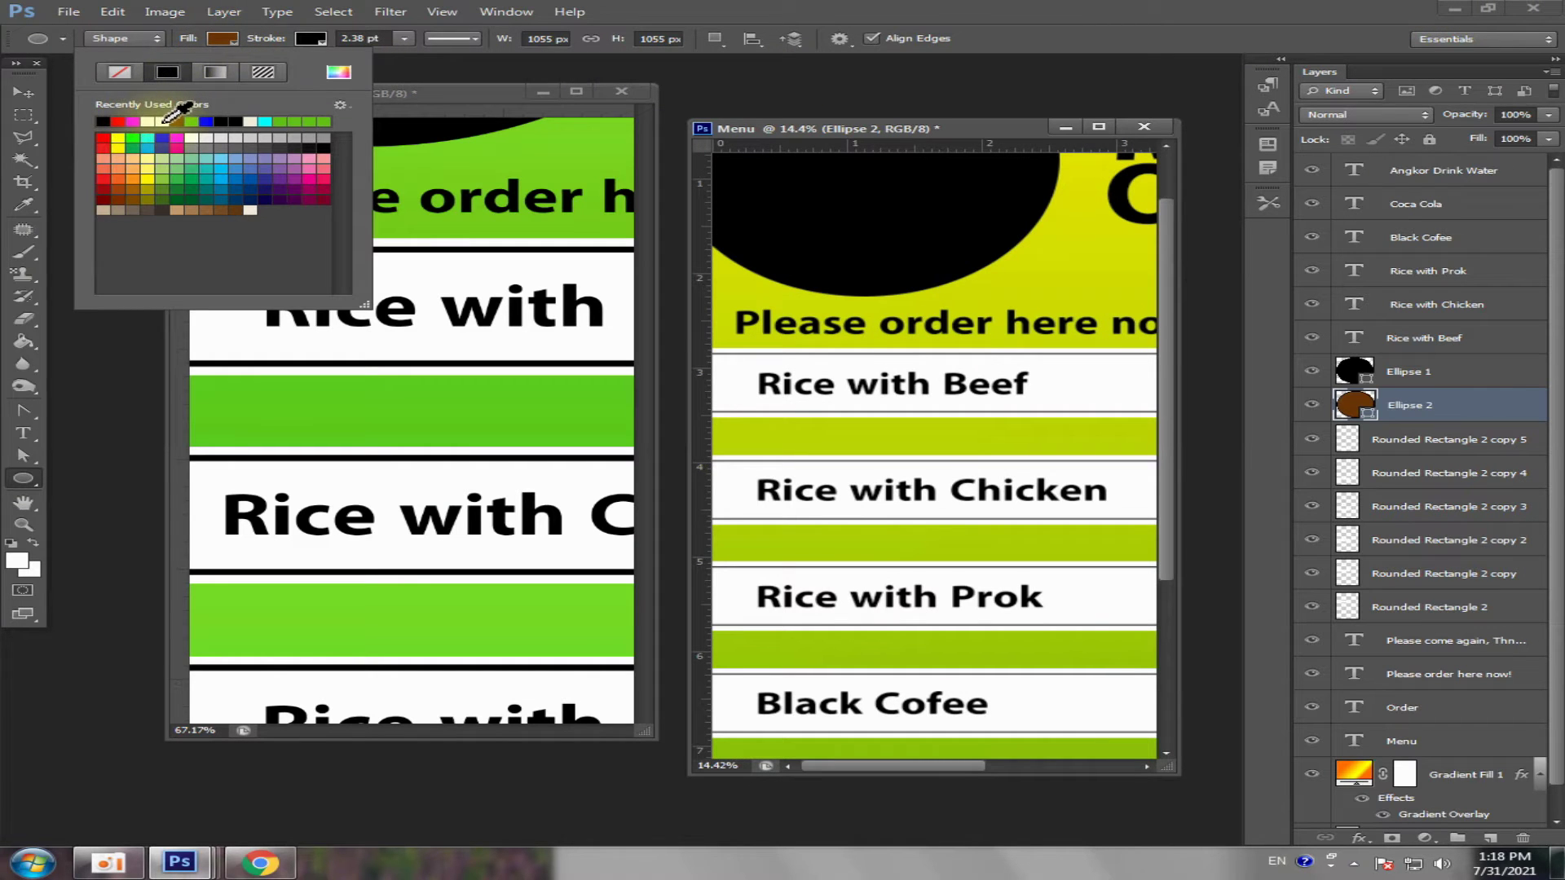
left_click(310, 39)
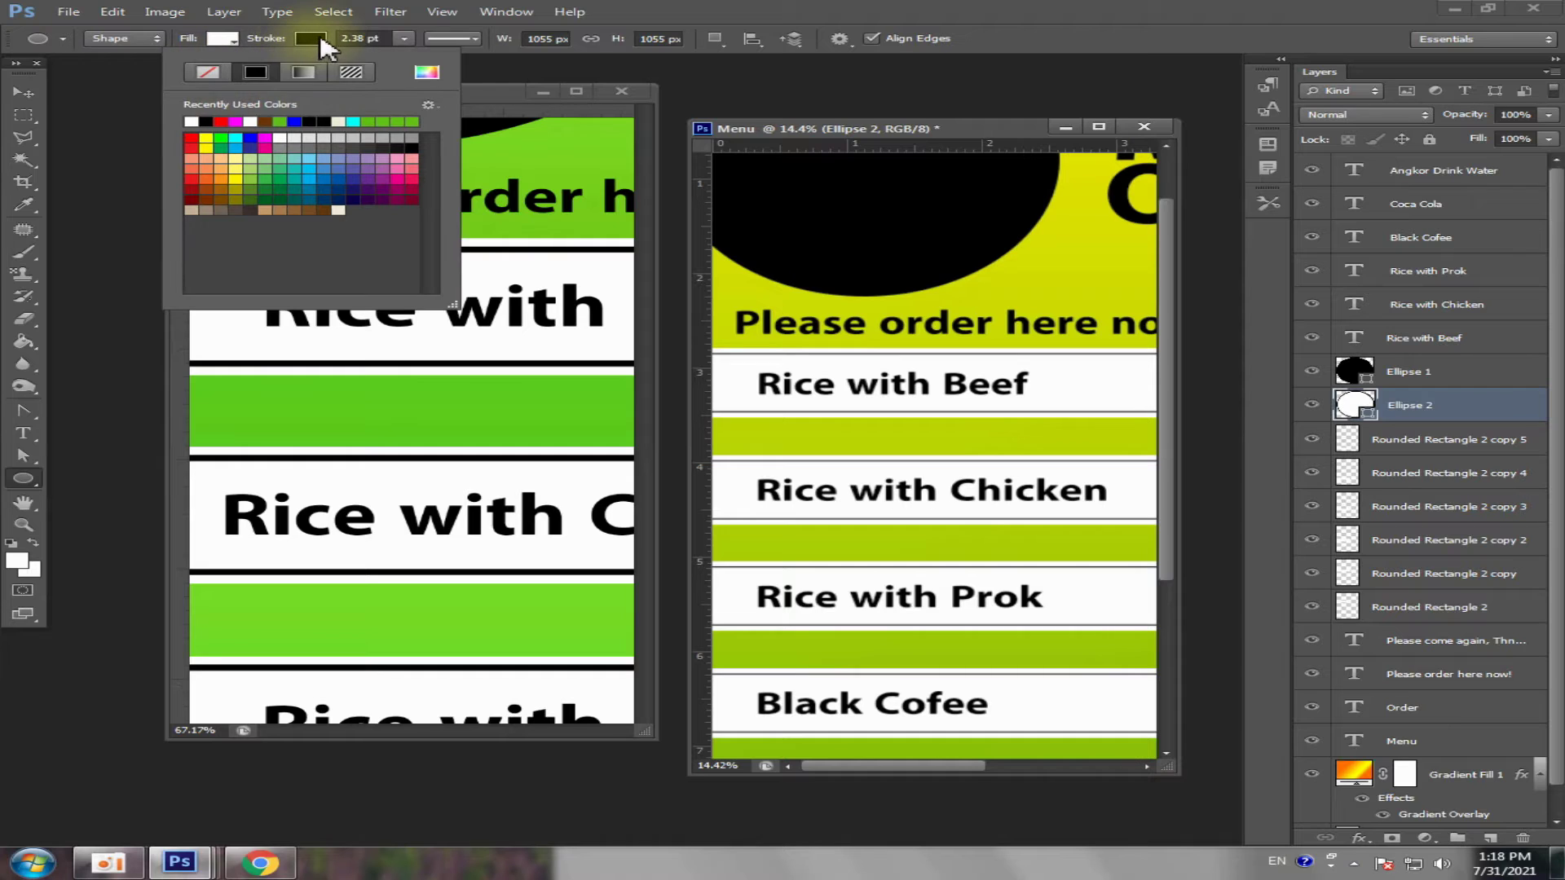
left_click(208, 72)
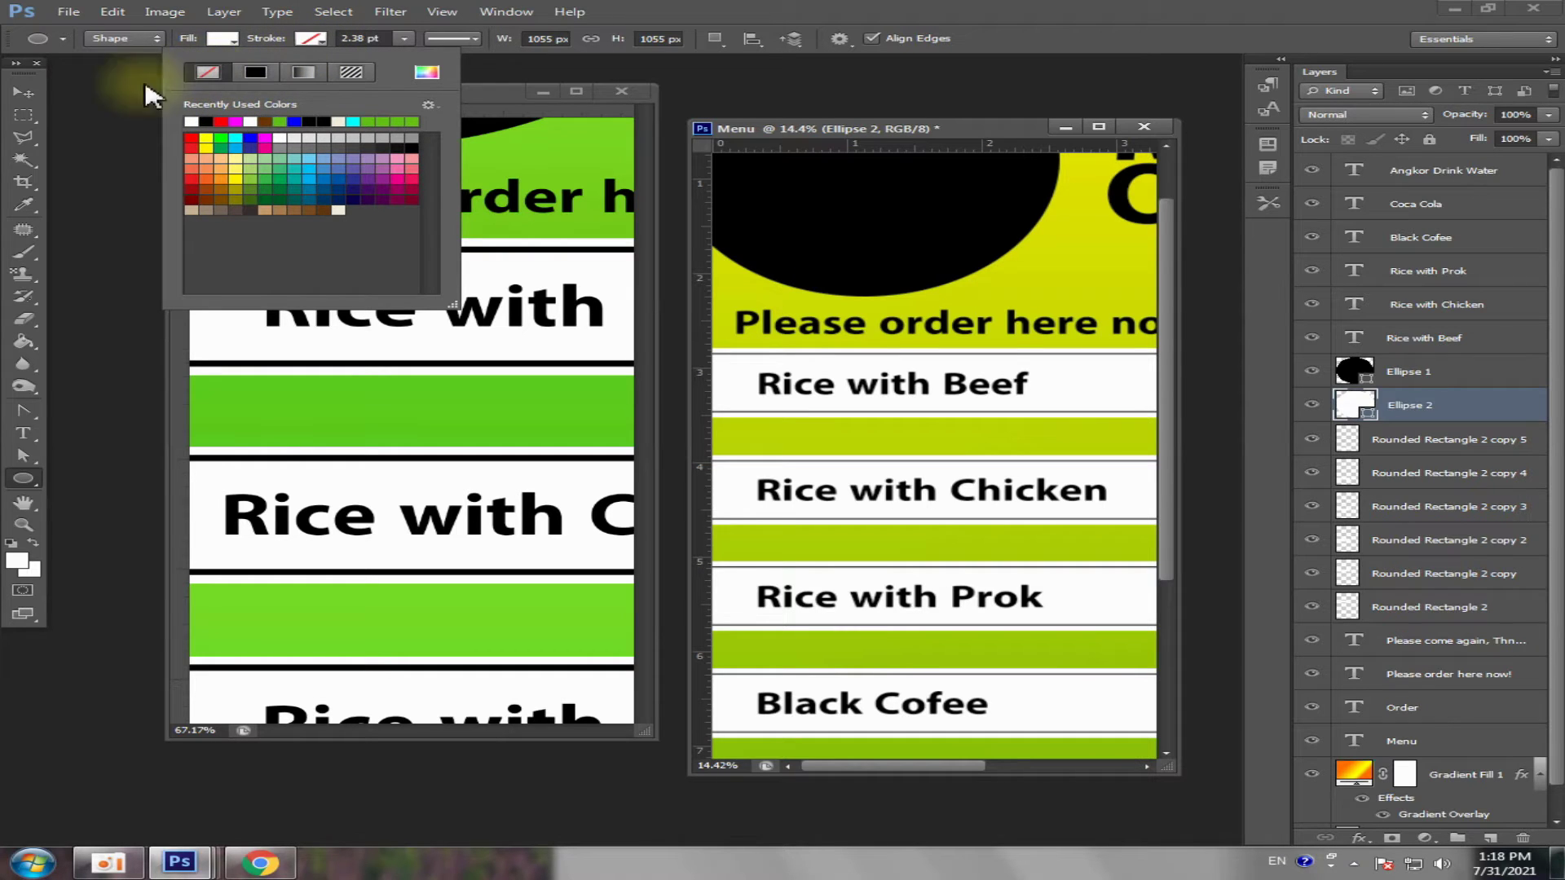
- Nudge the white circle into place and Alt-drag a duplicate just below it
left_click(21, 96)
key("ctrl+0")
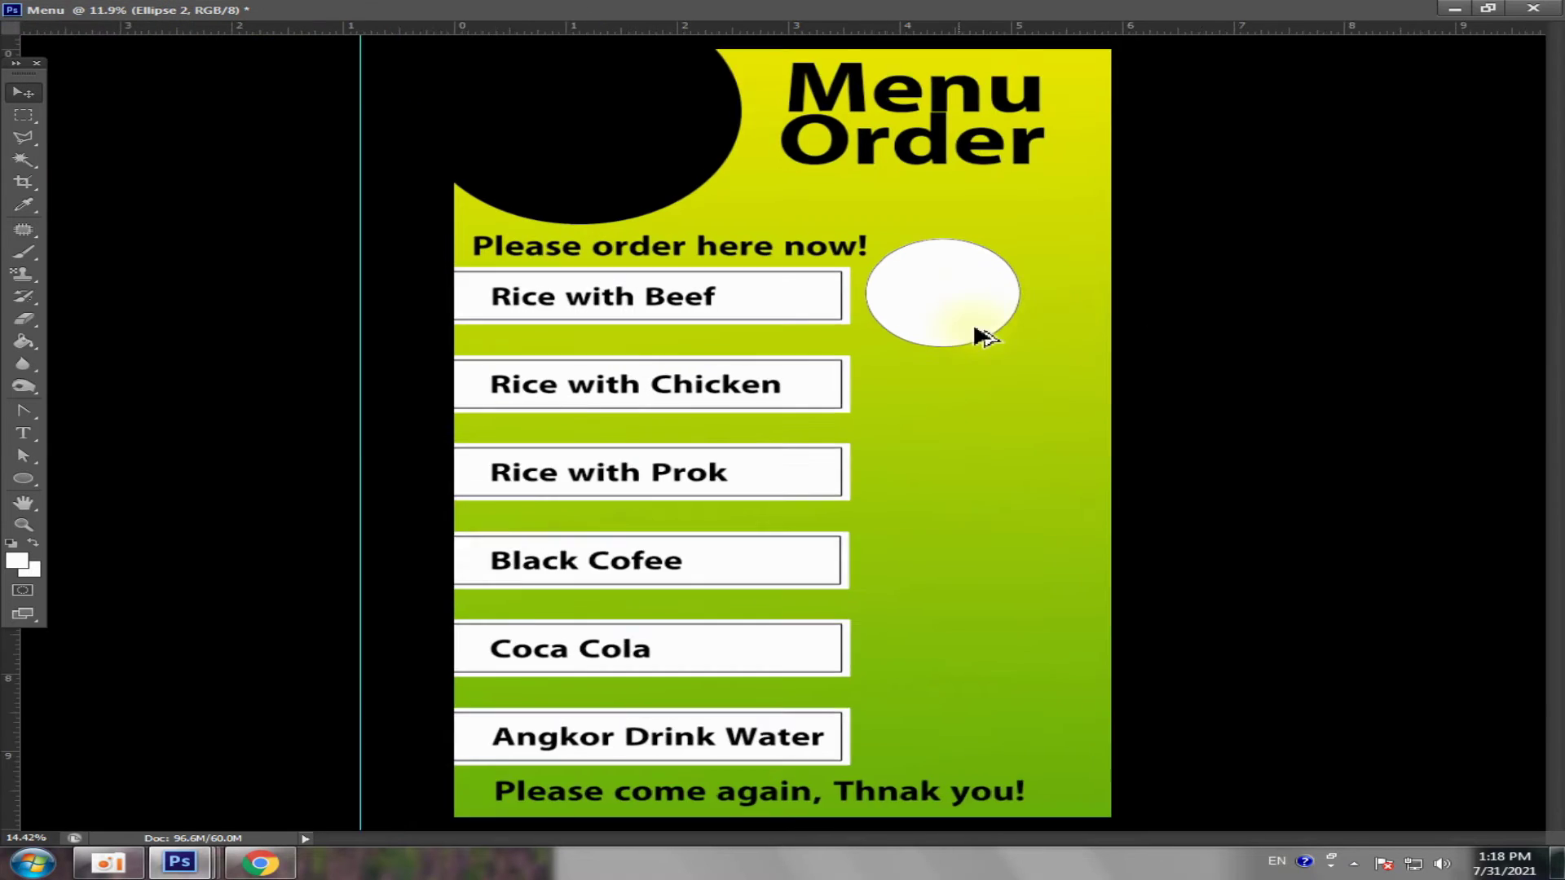
scroll(978, 331, "up", 3)
left_click_drag(1062, 320, 1066, 323)
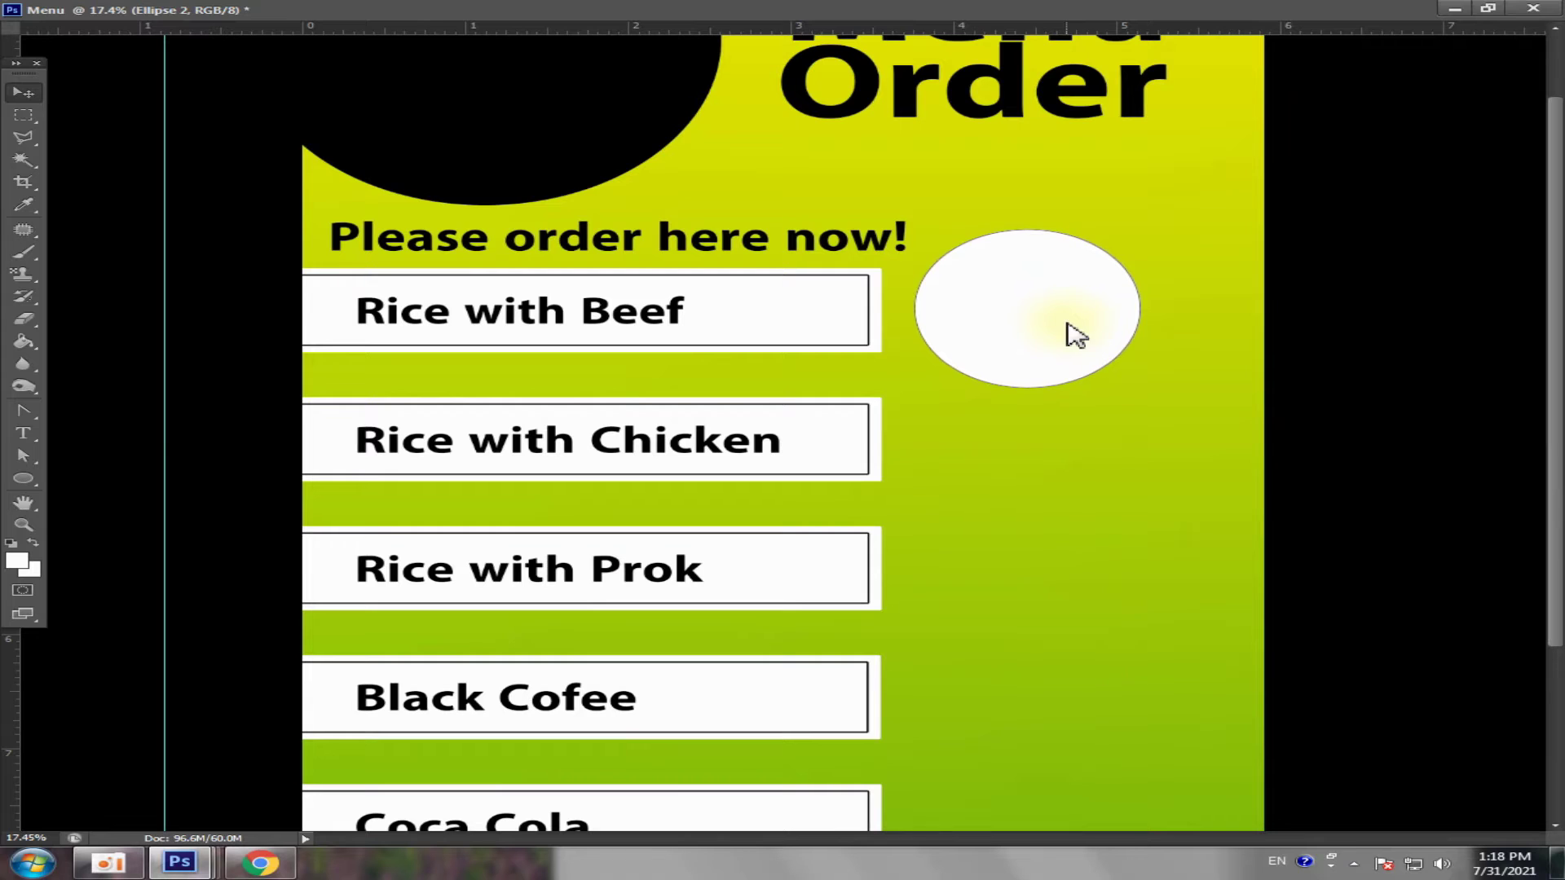
left_click(1070, 324)
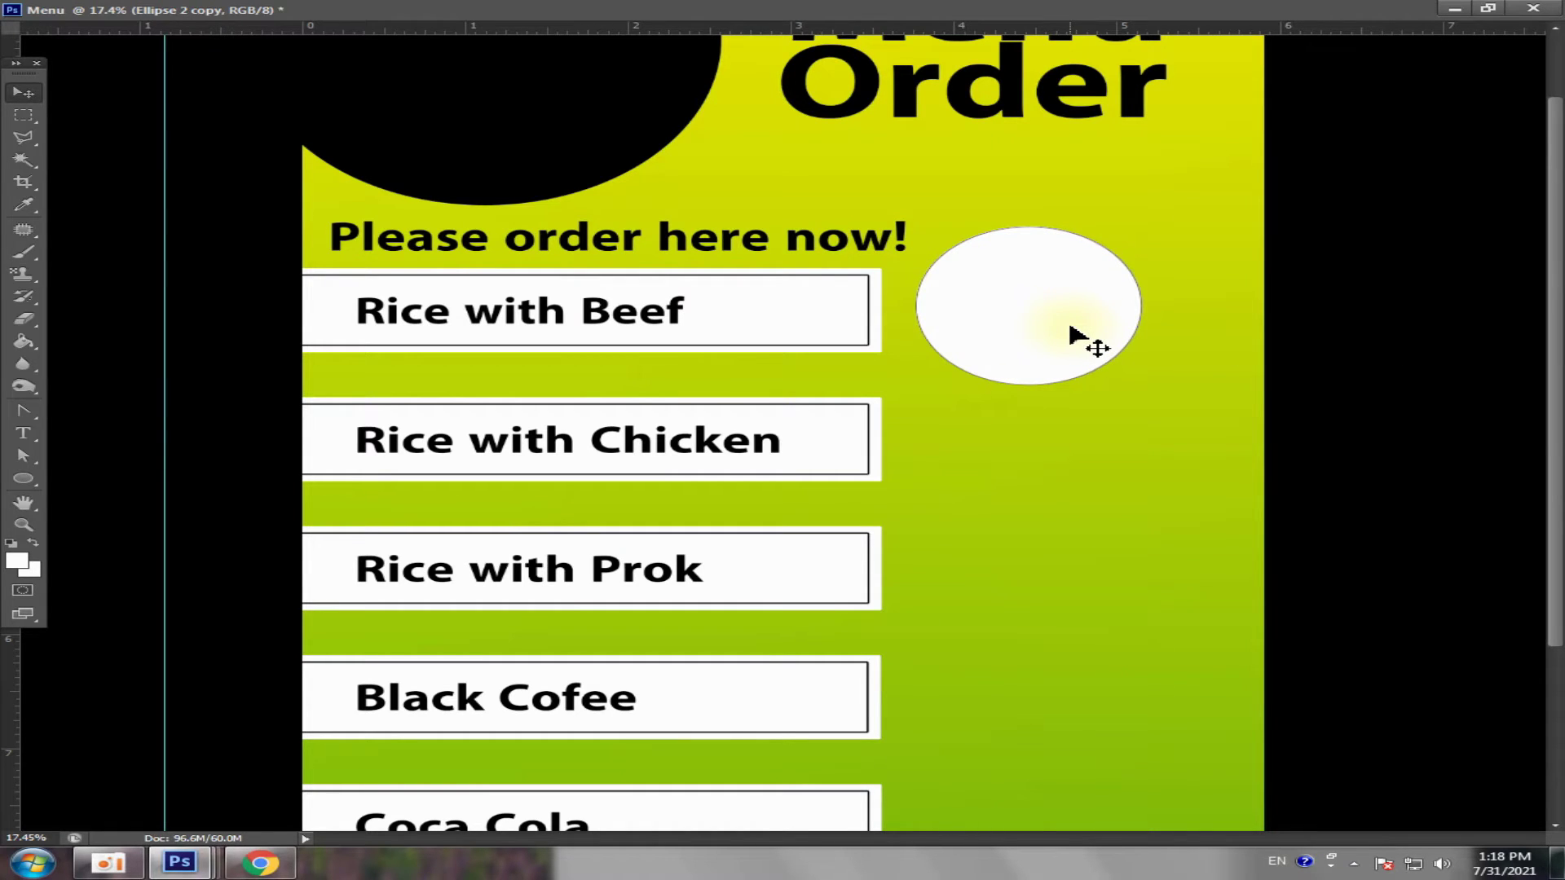
left_click_drag(1070, 326, 1089, 467)
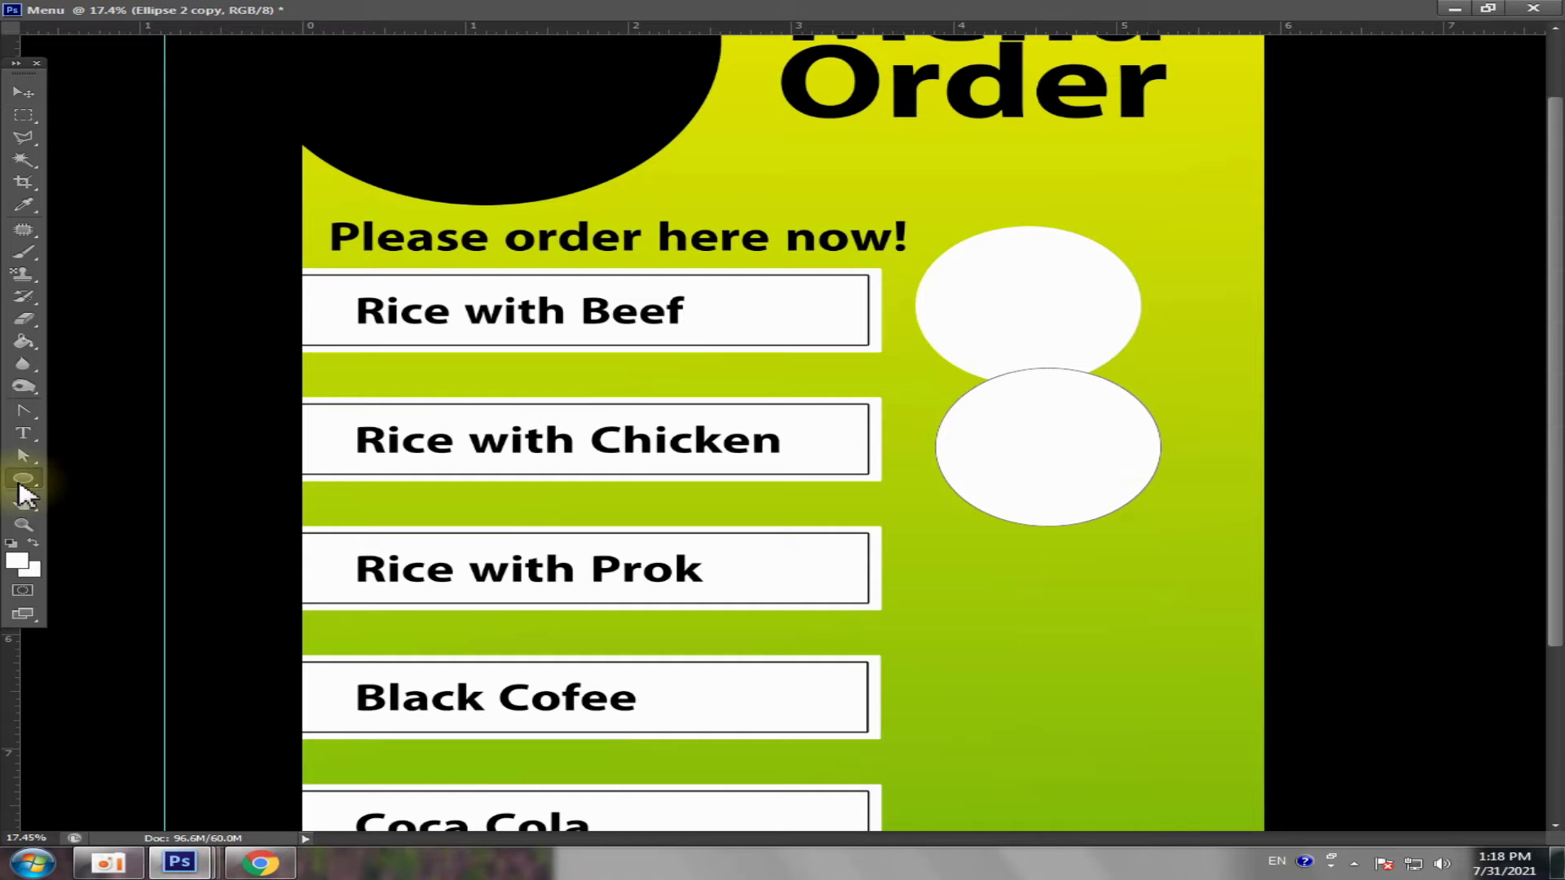
left_click(1488, 8)
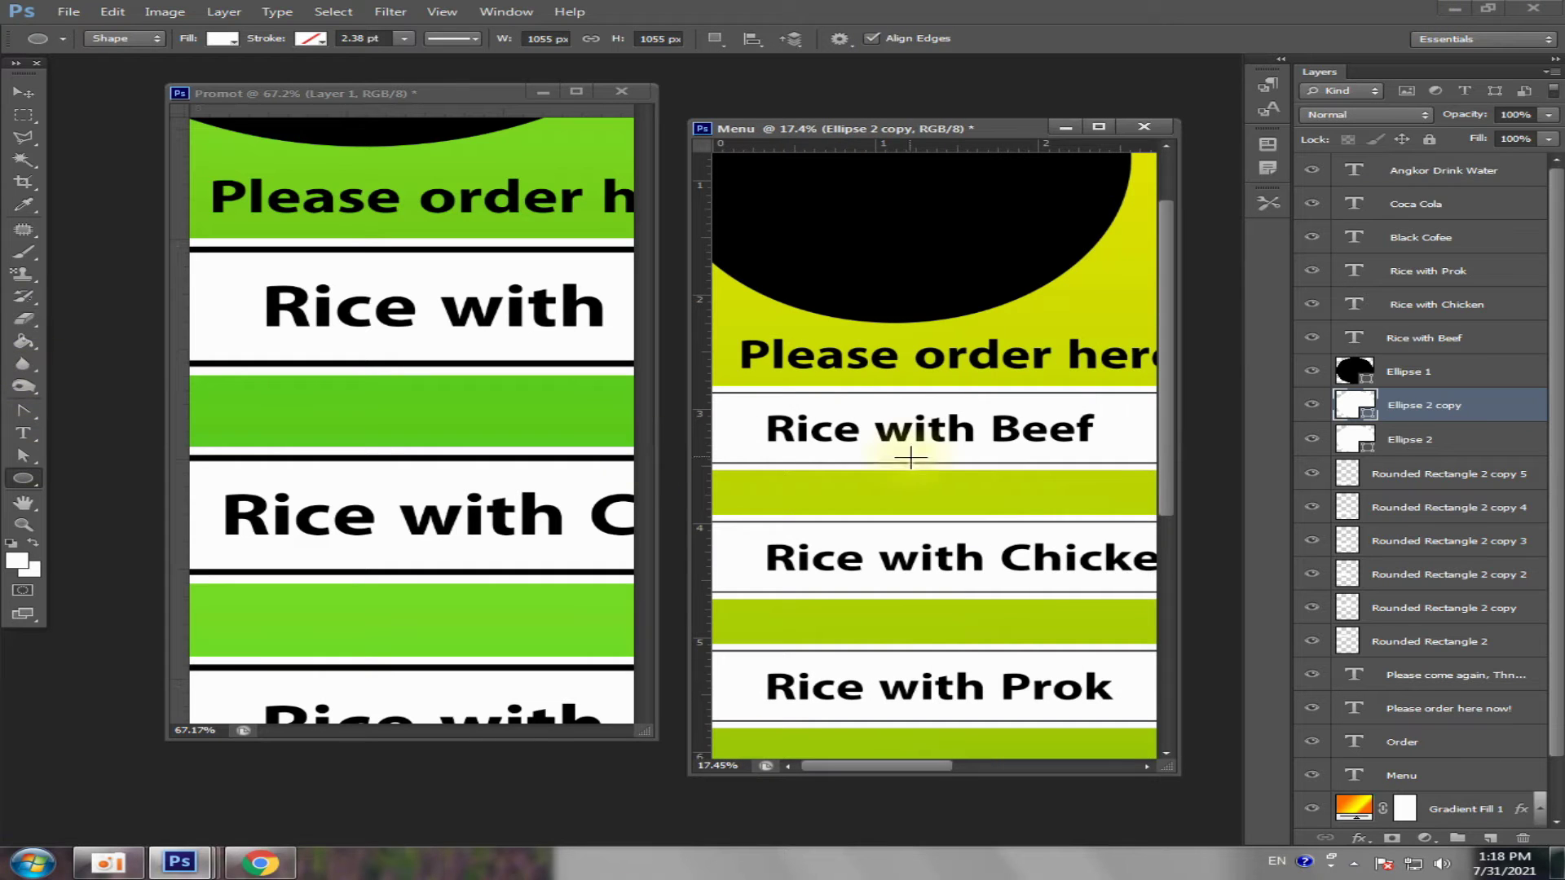
- Fill the copied circle magenta, then try the orange-yellow gradient preset
key("ctrl+0")
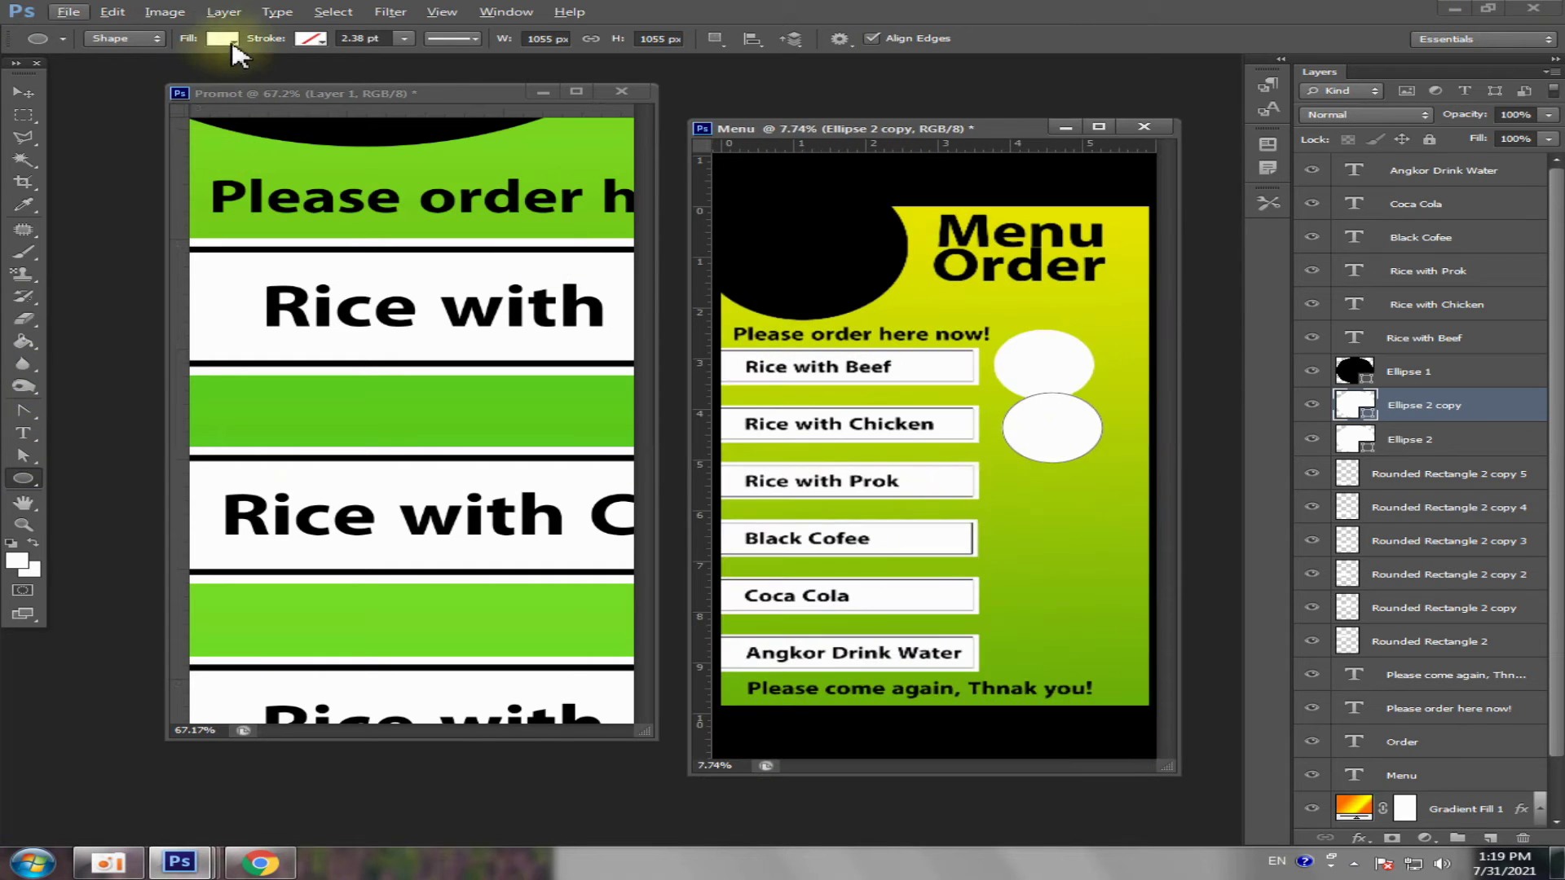
left_click(224, 40)
left_click(149, 122)
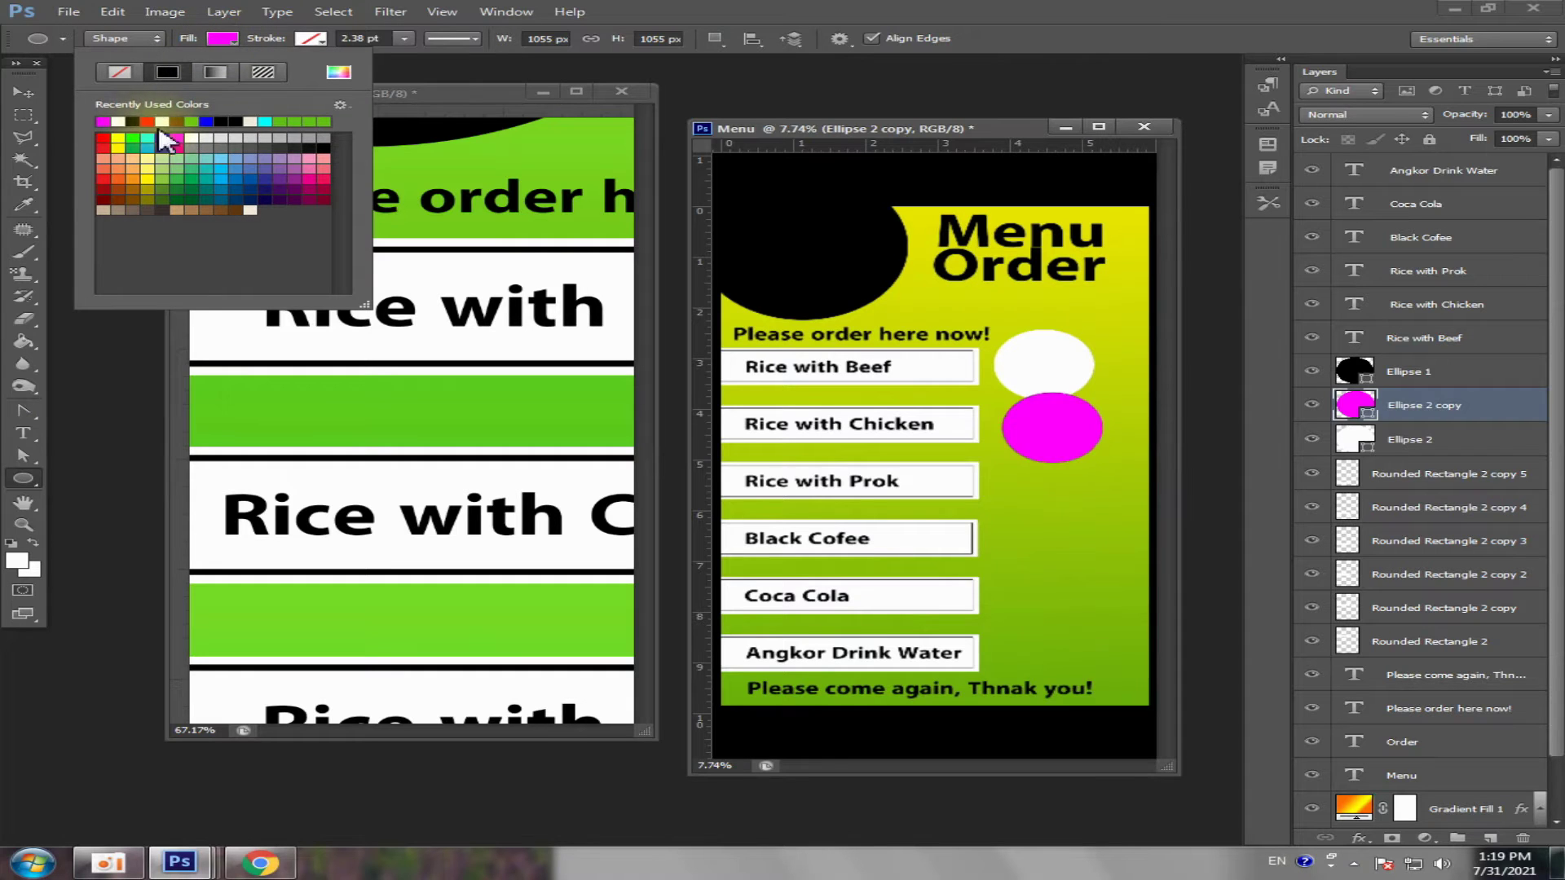
left_click(23, 92)
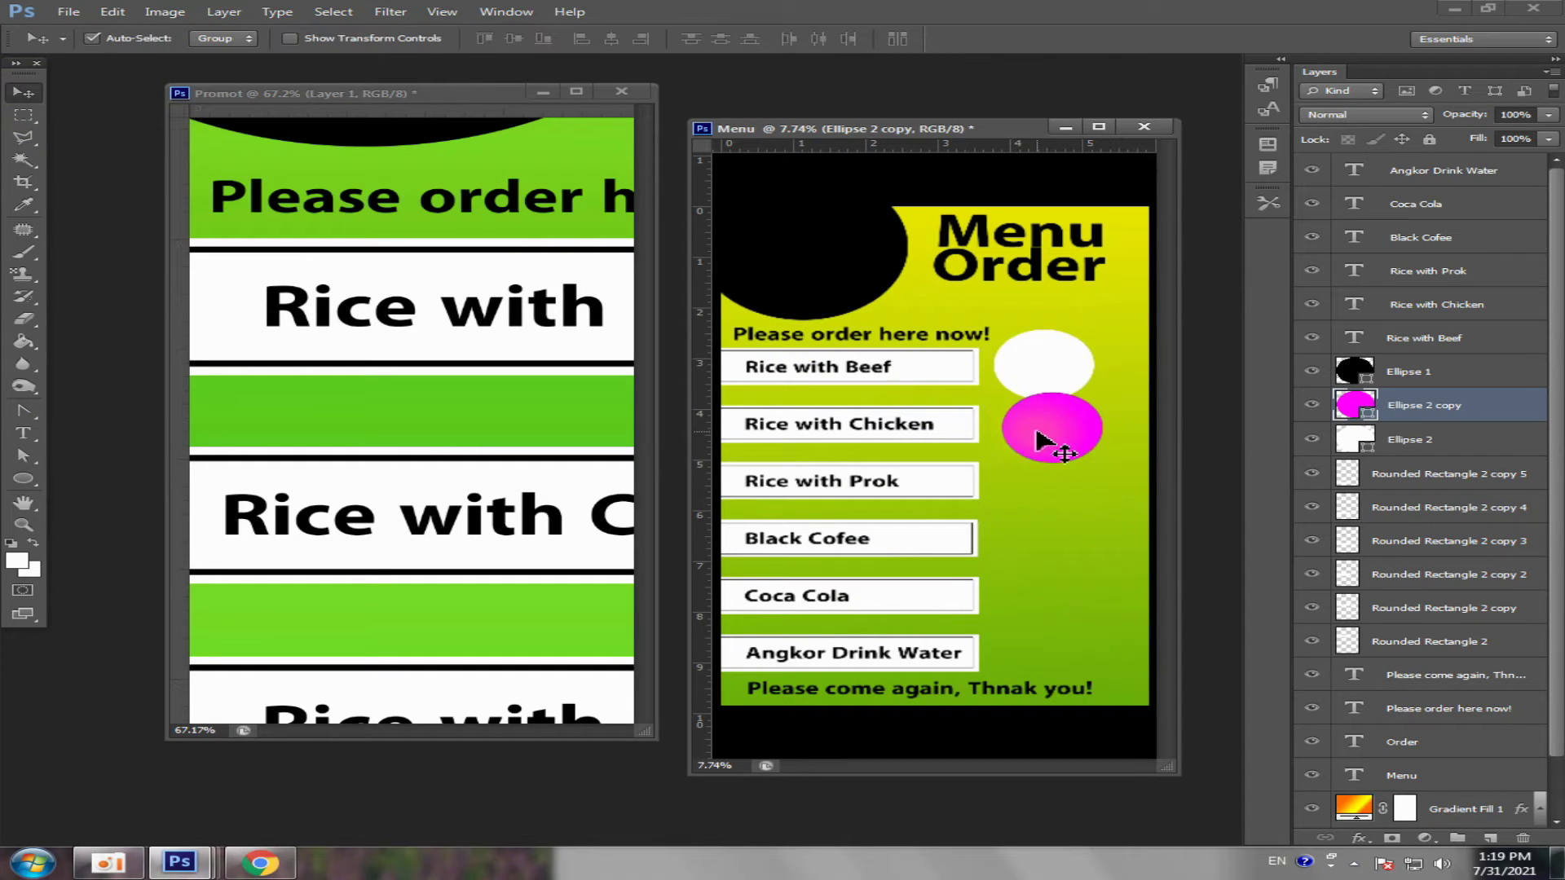
left_click(24, 481)
left_click(24, 481)
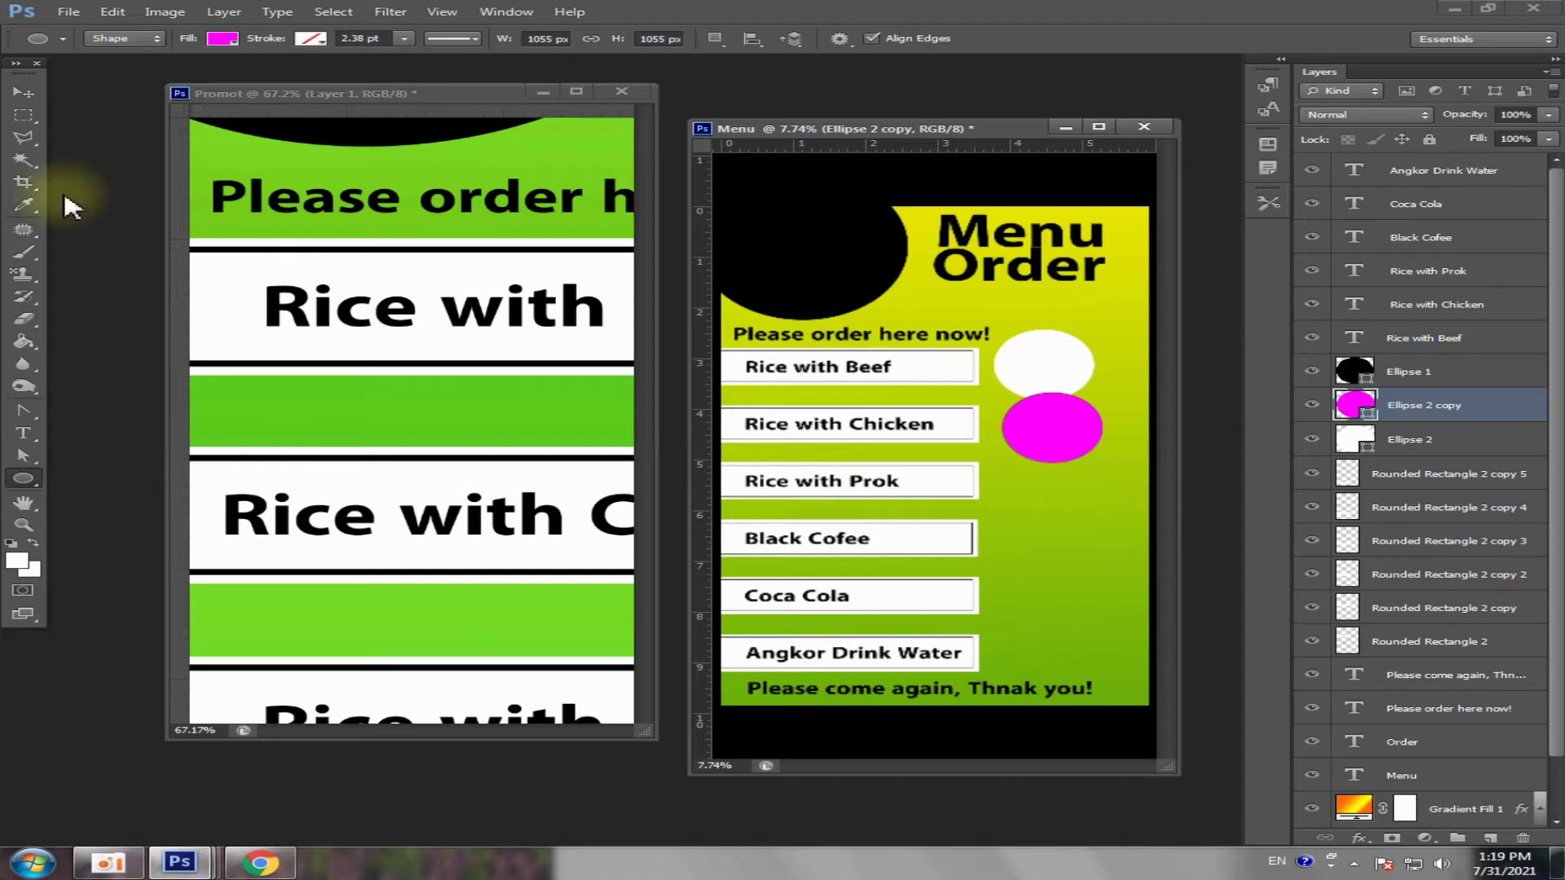
left_click(221, 40)
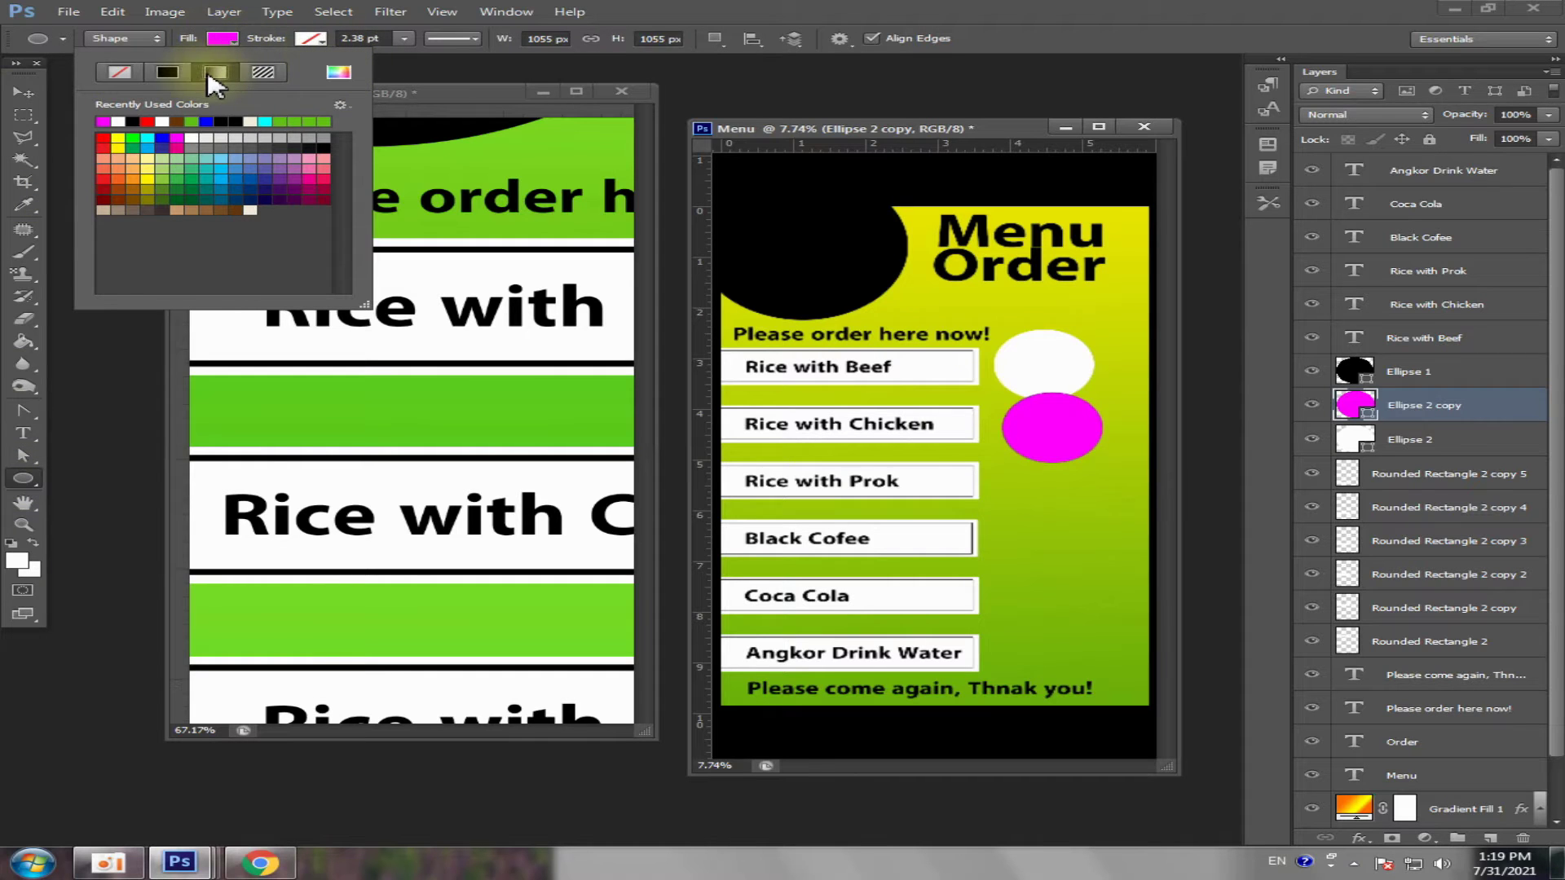
left_click(215, 72)
left_click(151, 161)
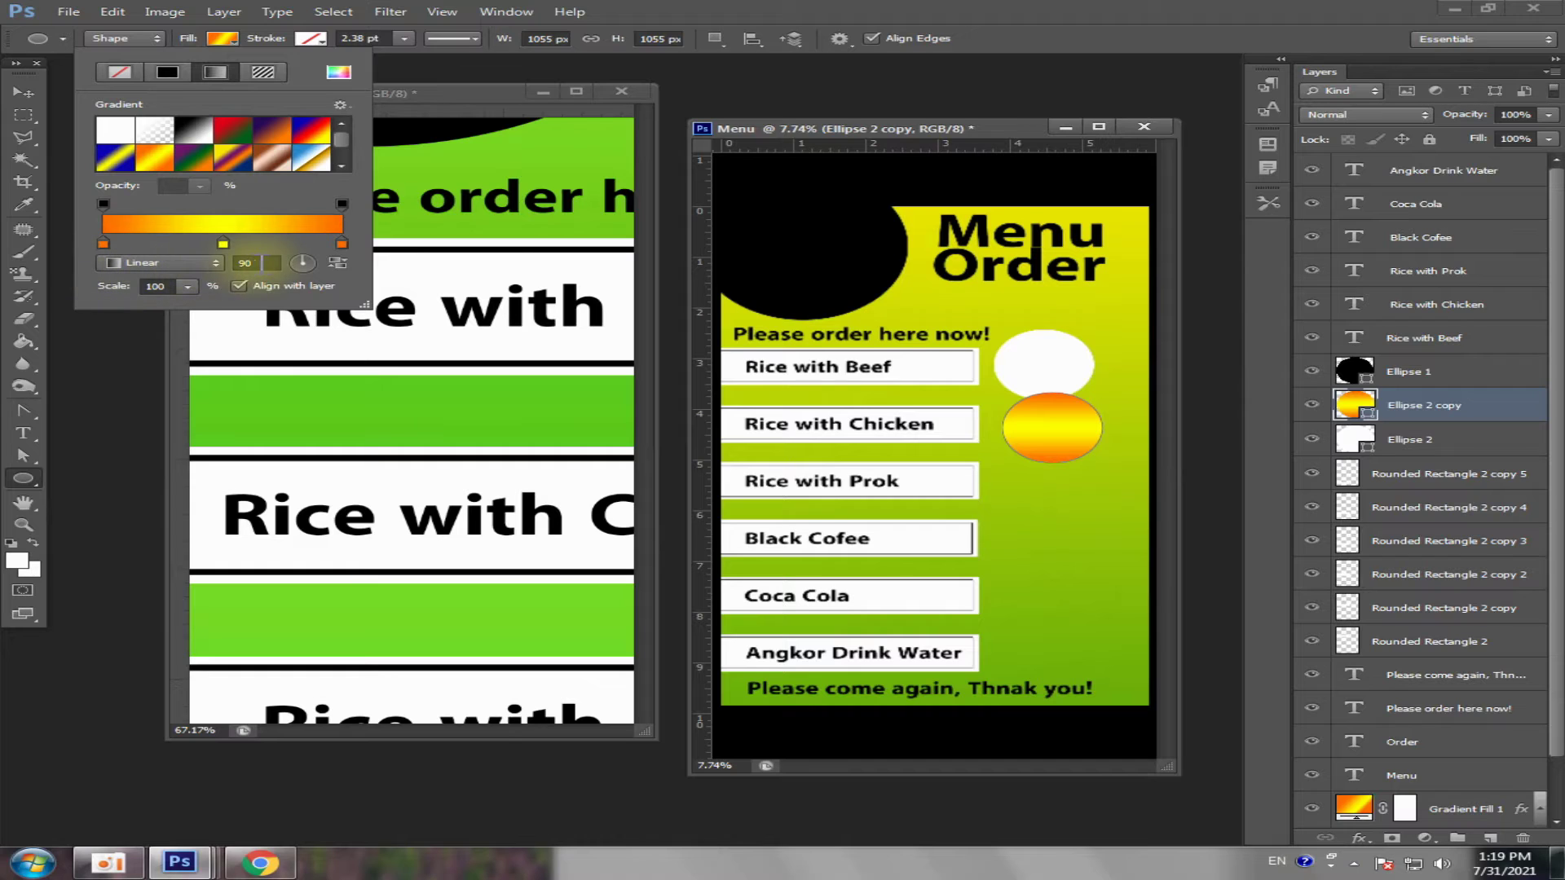
- Try a reflected 99° gradient, revert to solid magenta, then switch back to gradient fill
left_click(248, 263)
type("99")
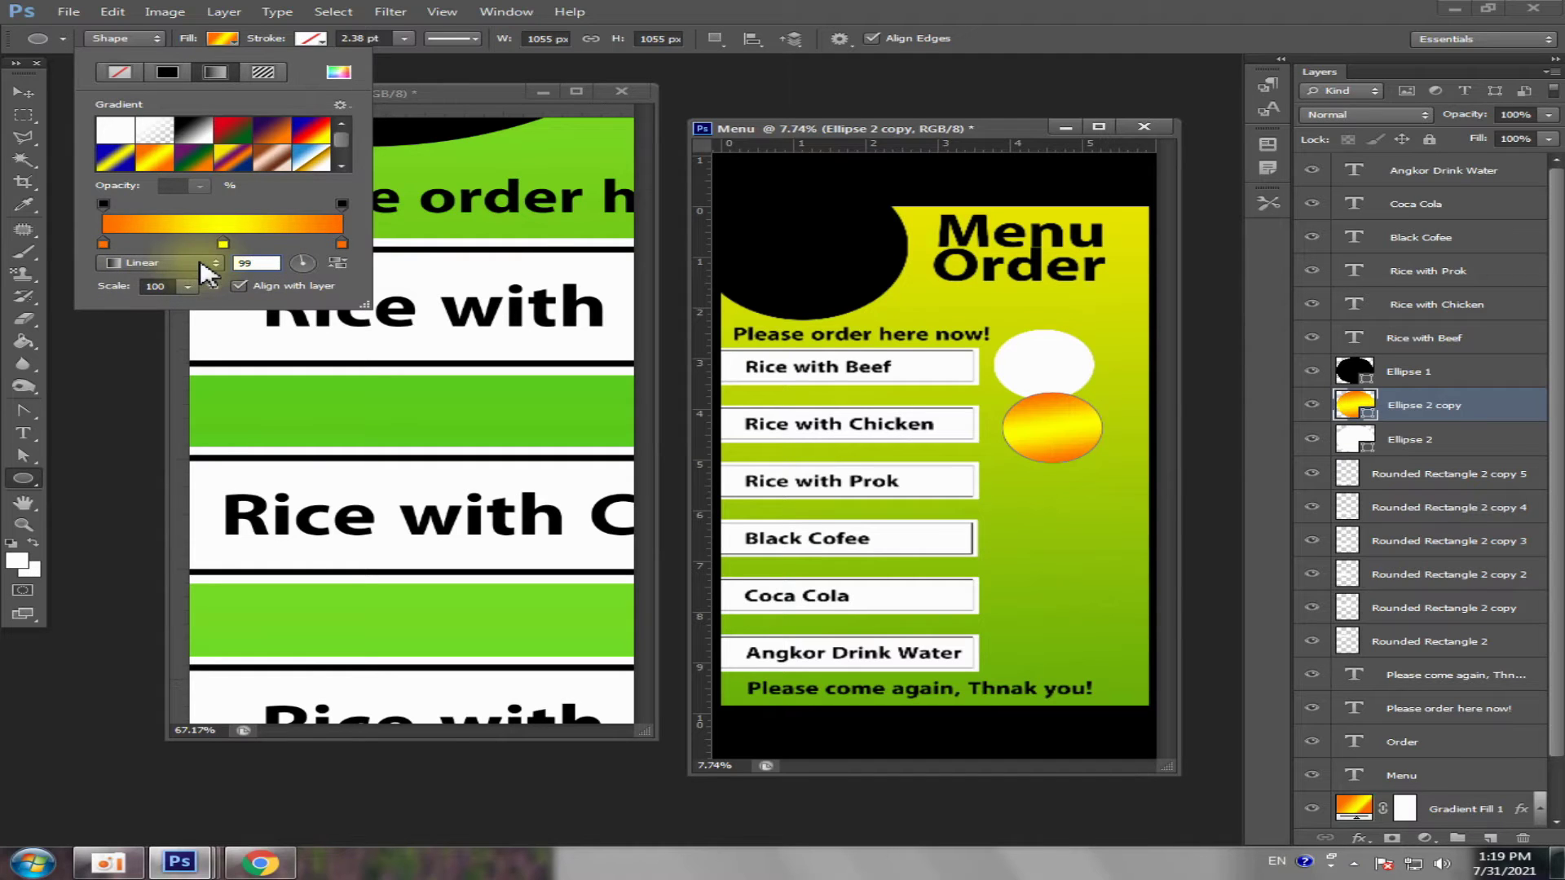
left_click(216, 263)
left_click(160, 322)
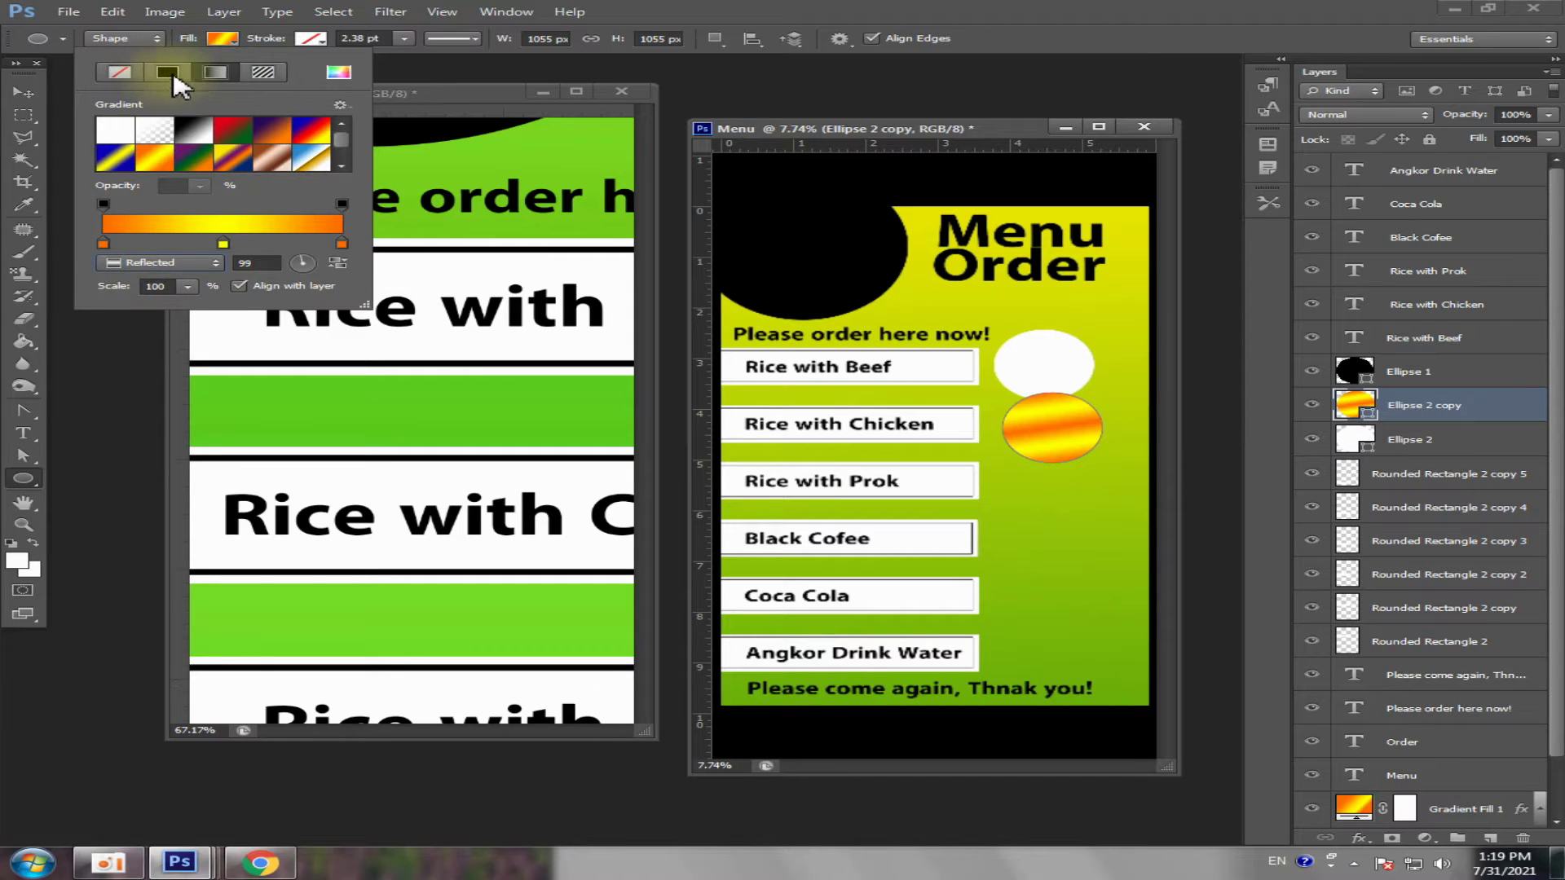
left_click(224, 39)
left_click(167, 71)
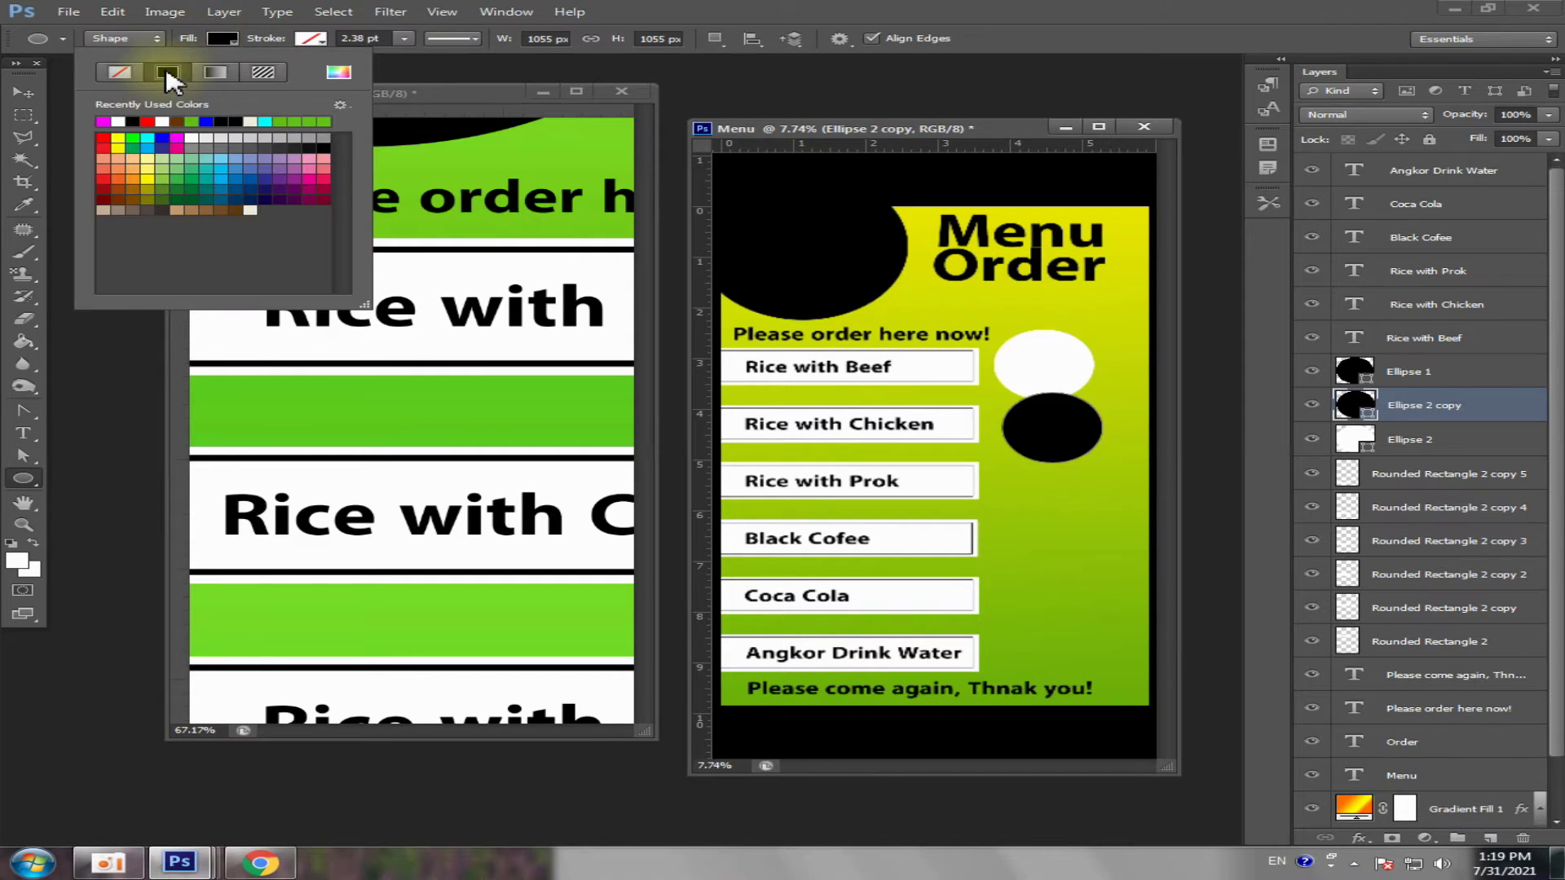
left_click(178, 139)
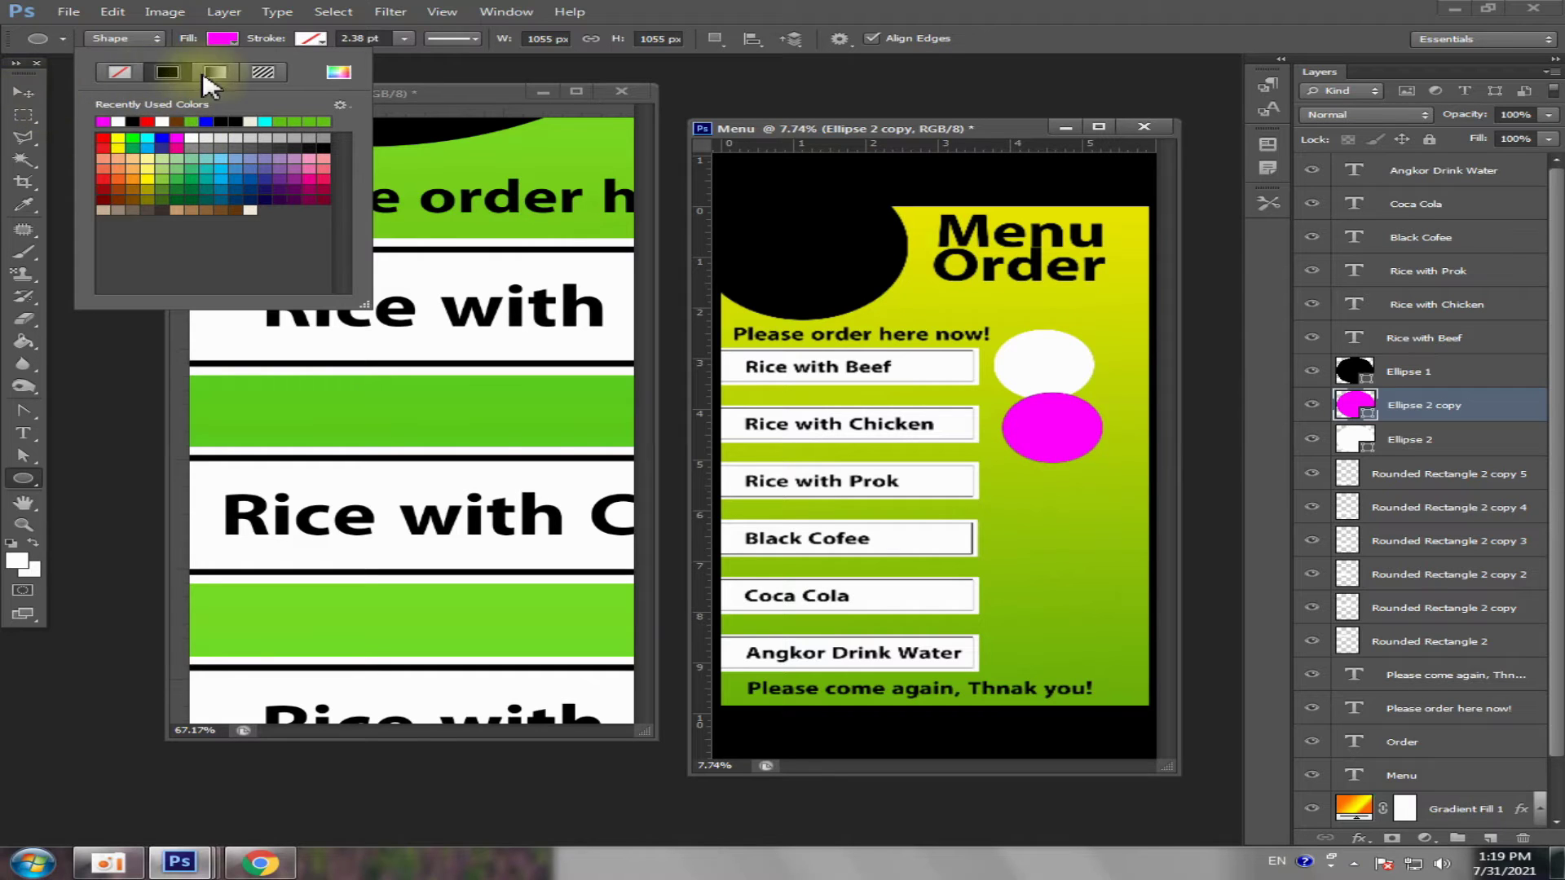
left_click(215, 71)
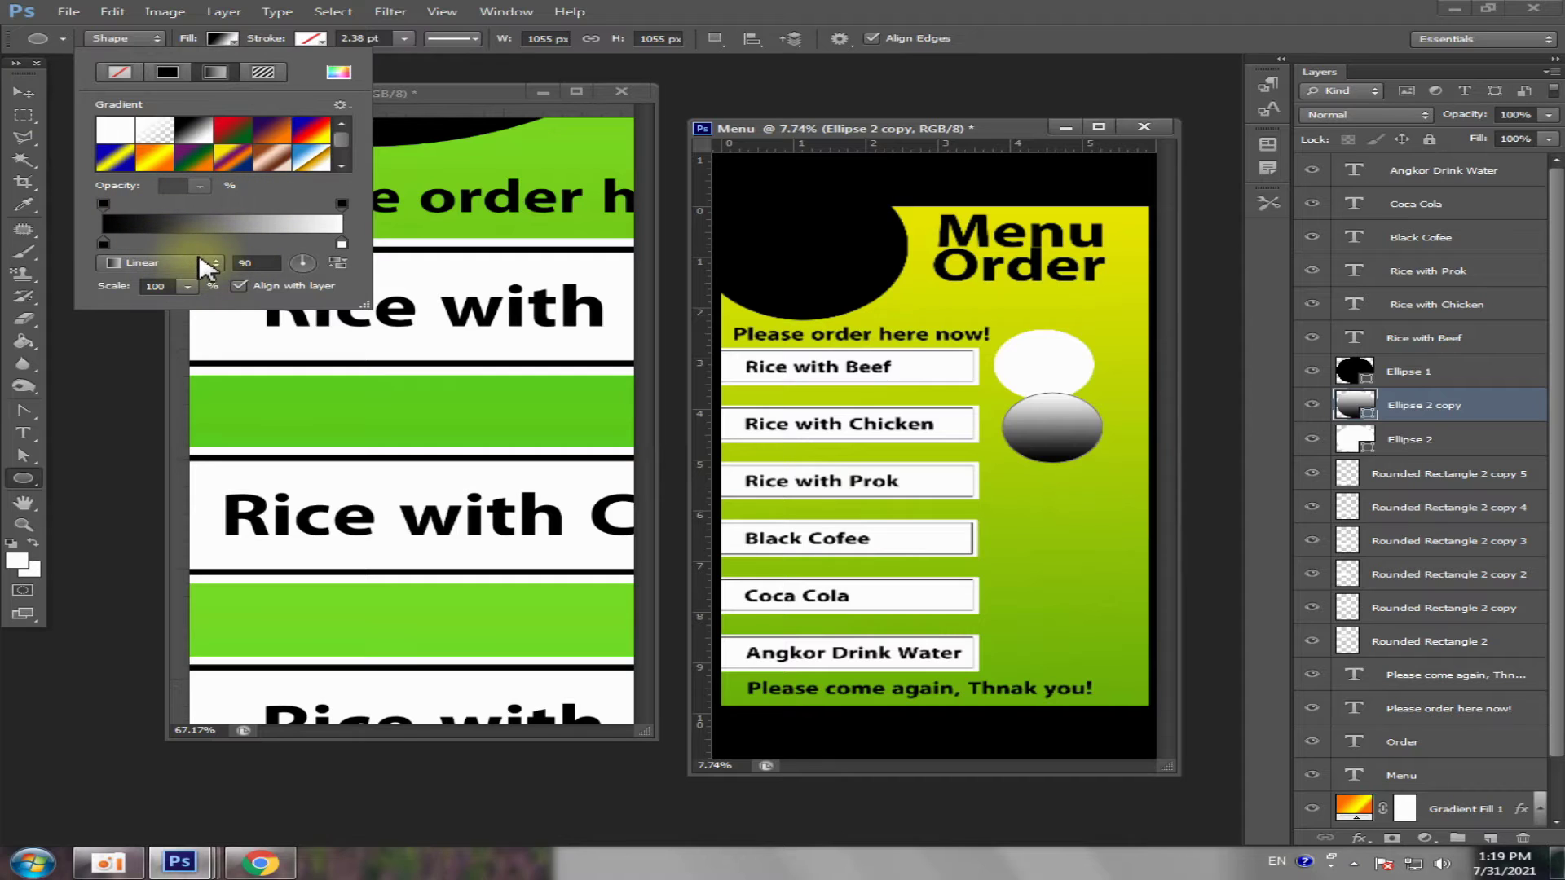
- Set the gradient's left stop to purple and its right stop to bright pink
left_click(105, 244)
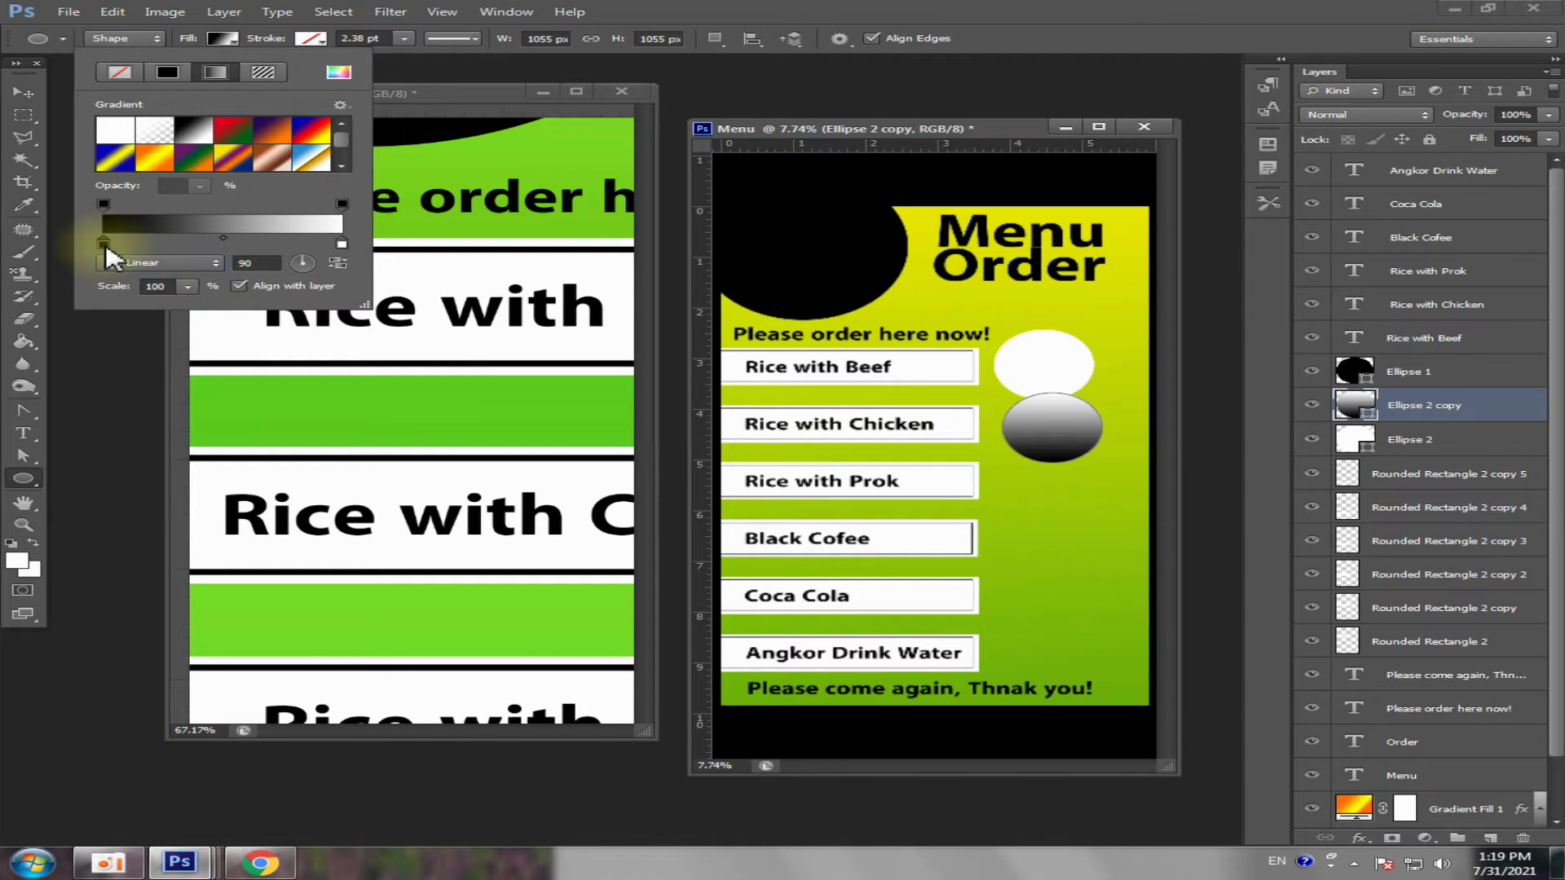
double_click(104, 244)
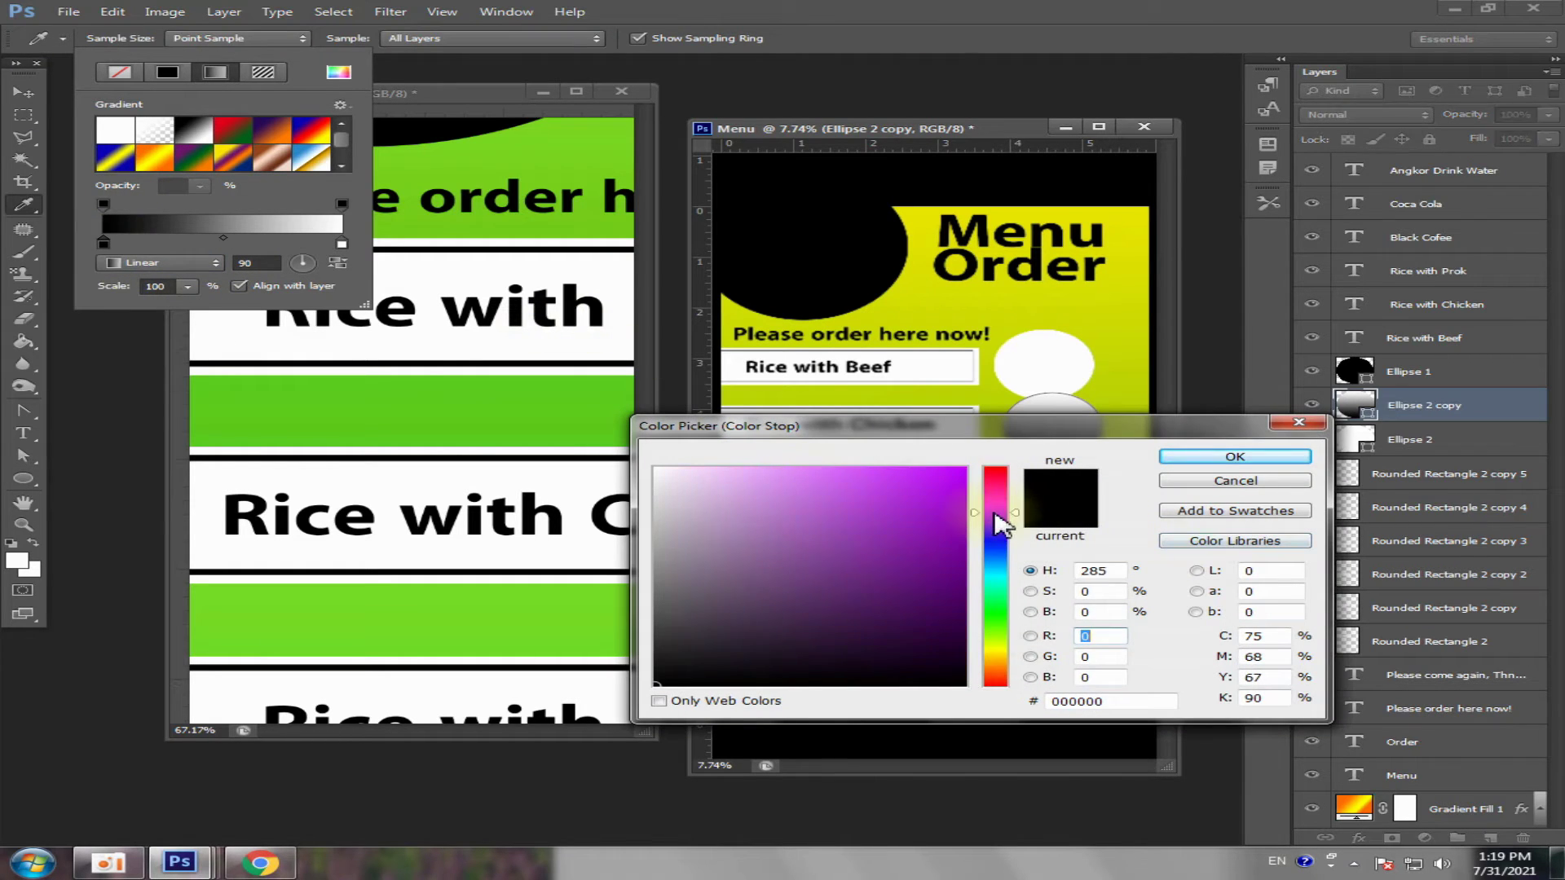
left_click(947, 479)
left_click(1235, 456)
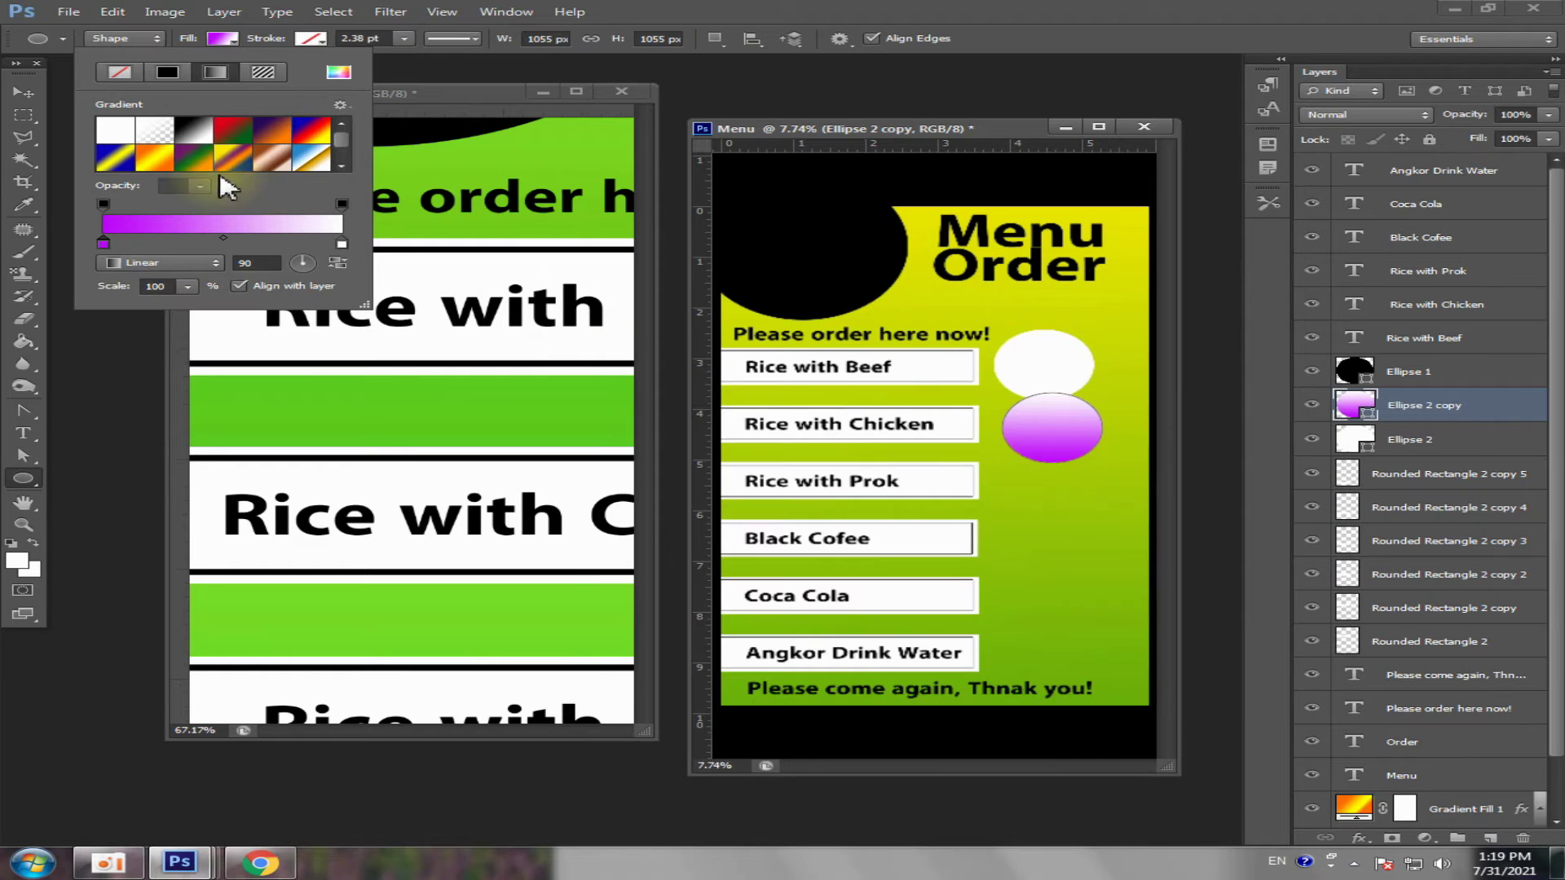
left_click(342, 244)
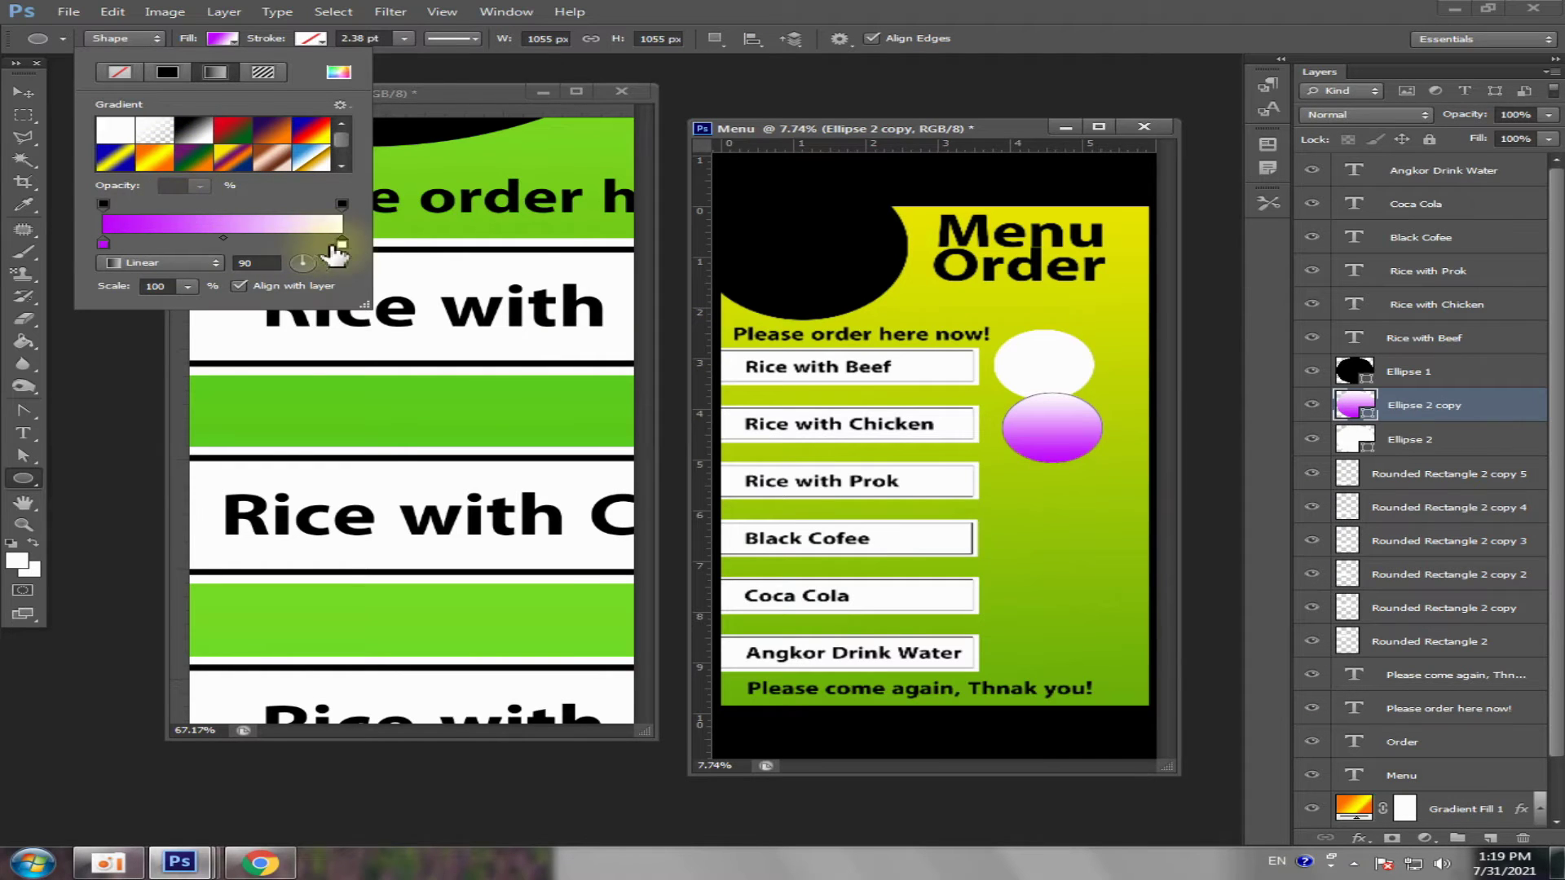
double_click(341, 245)
left_click(964, 472)
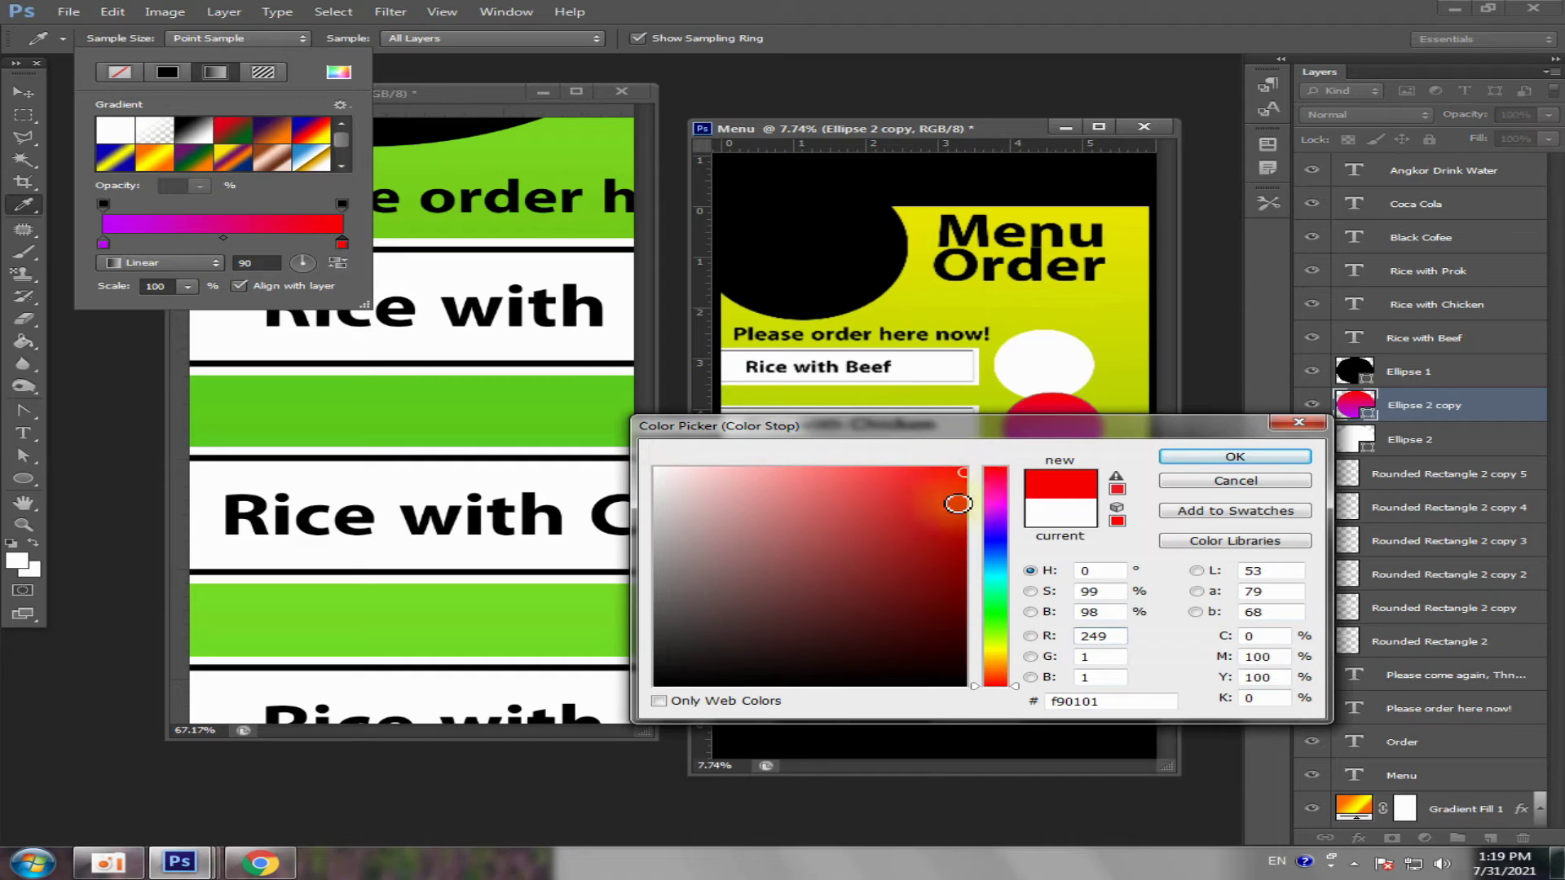
left_click(998, 505)
left_click(957, 473)
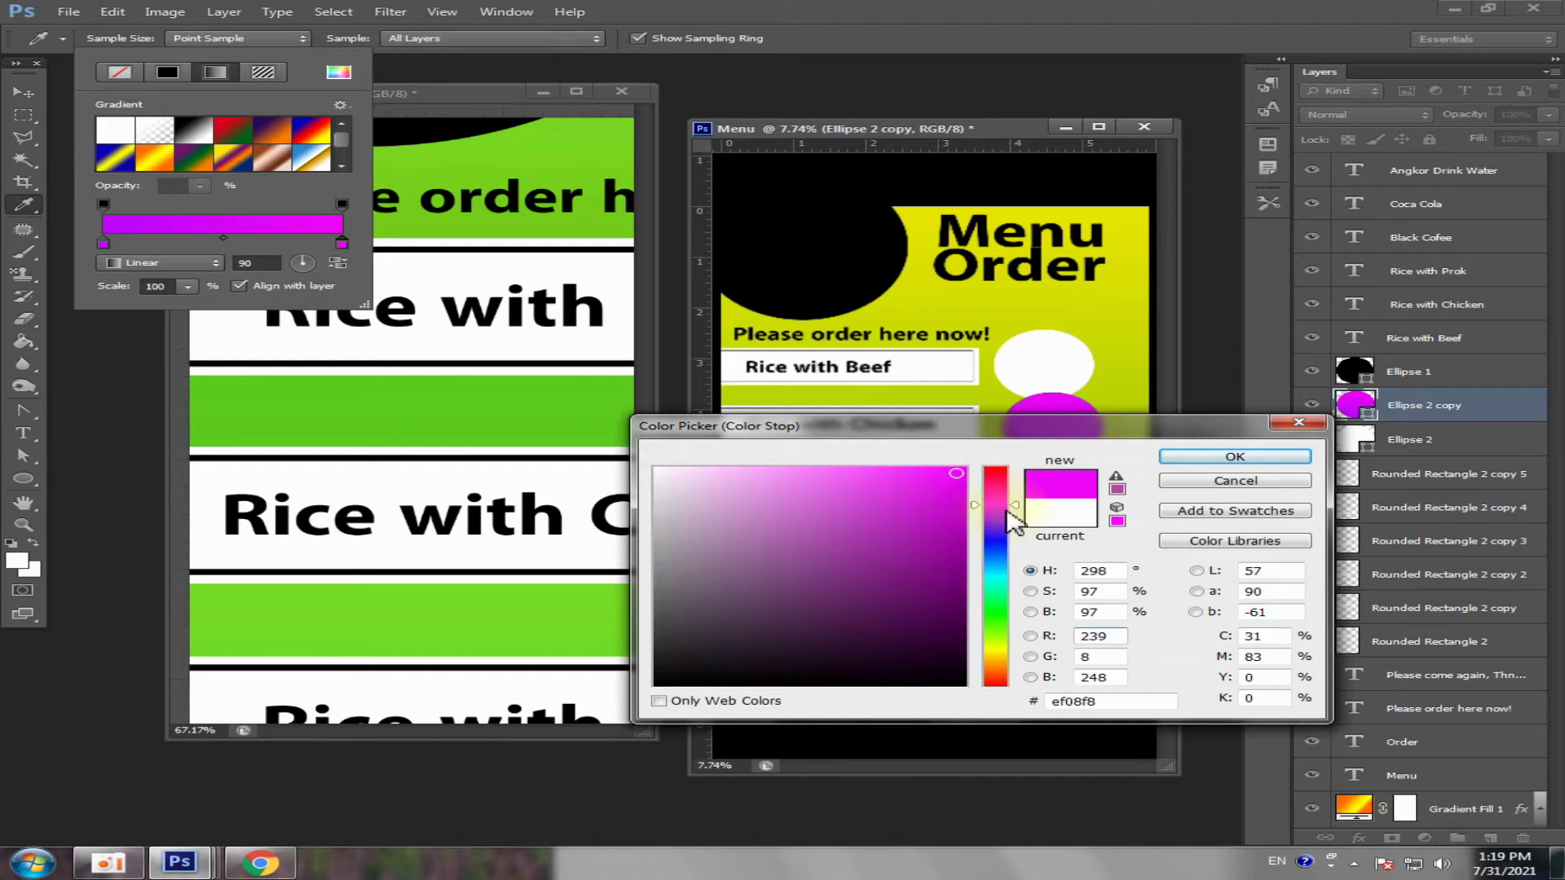
left_click(996, 492)
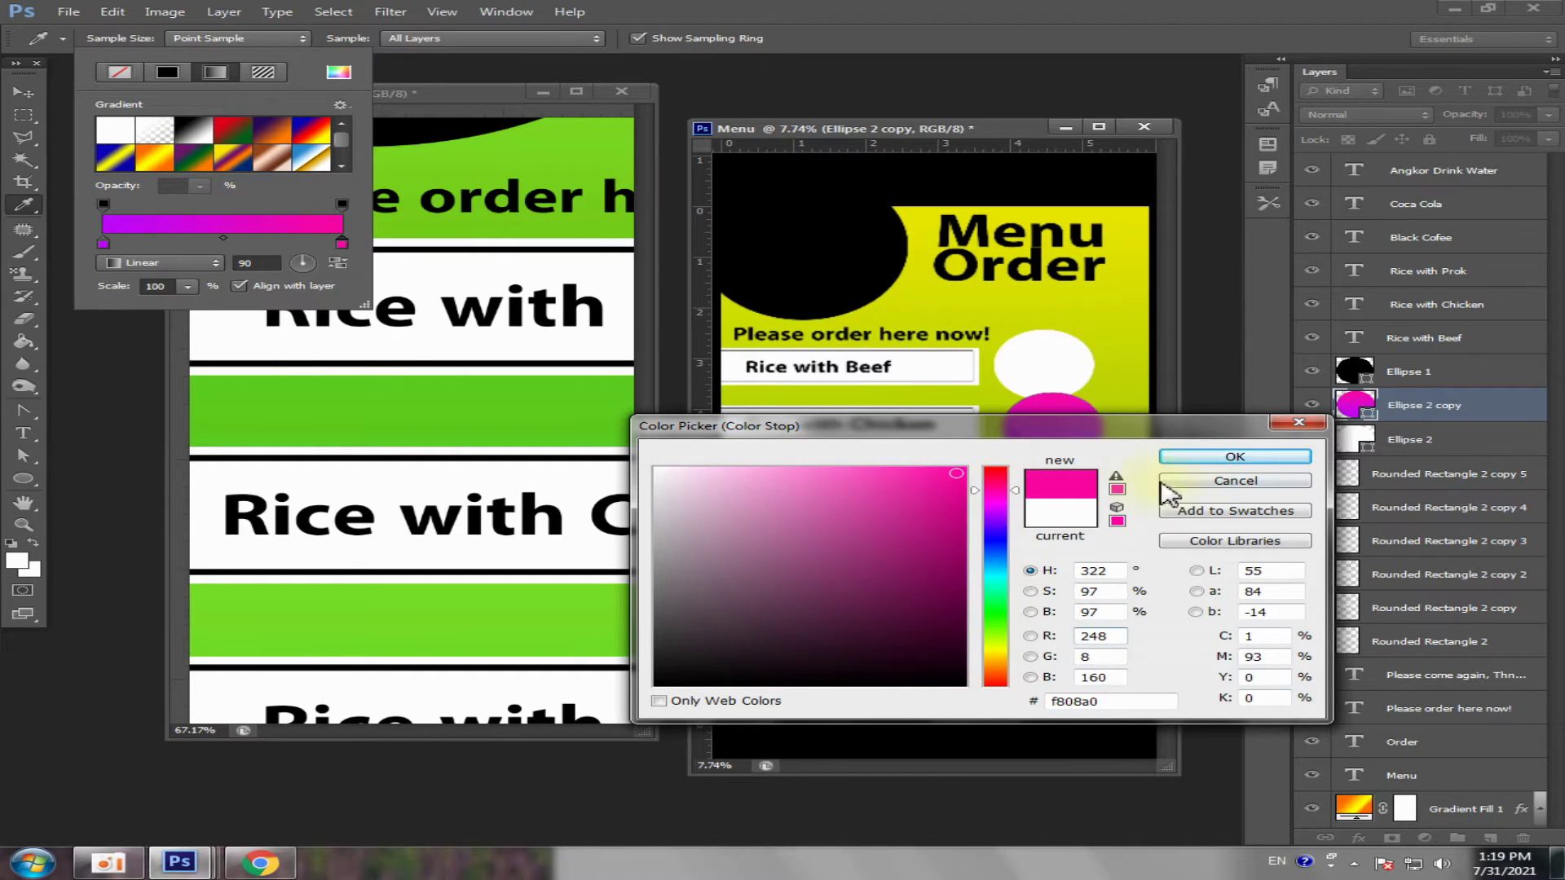
left_click(1231, 457)
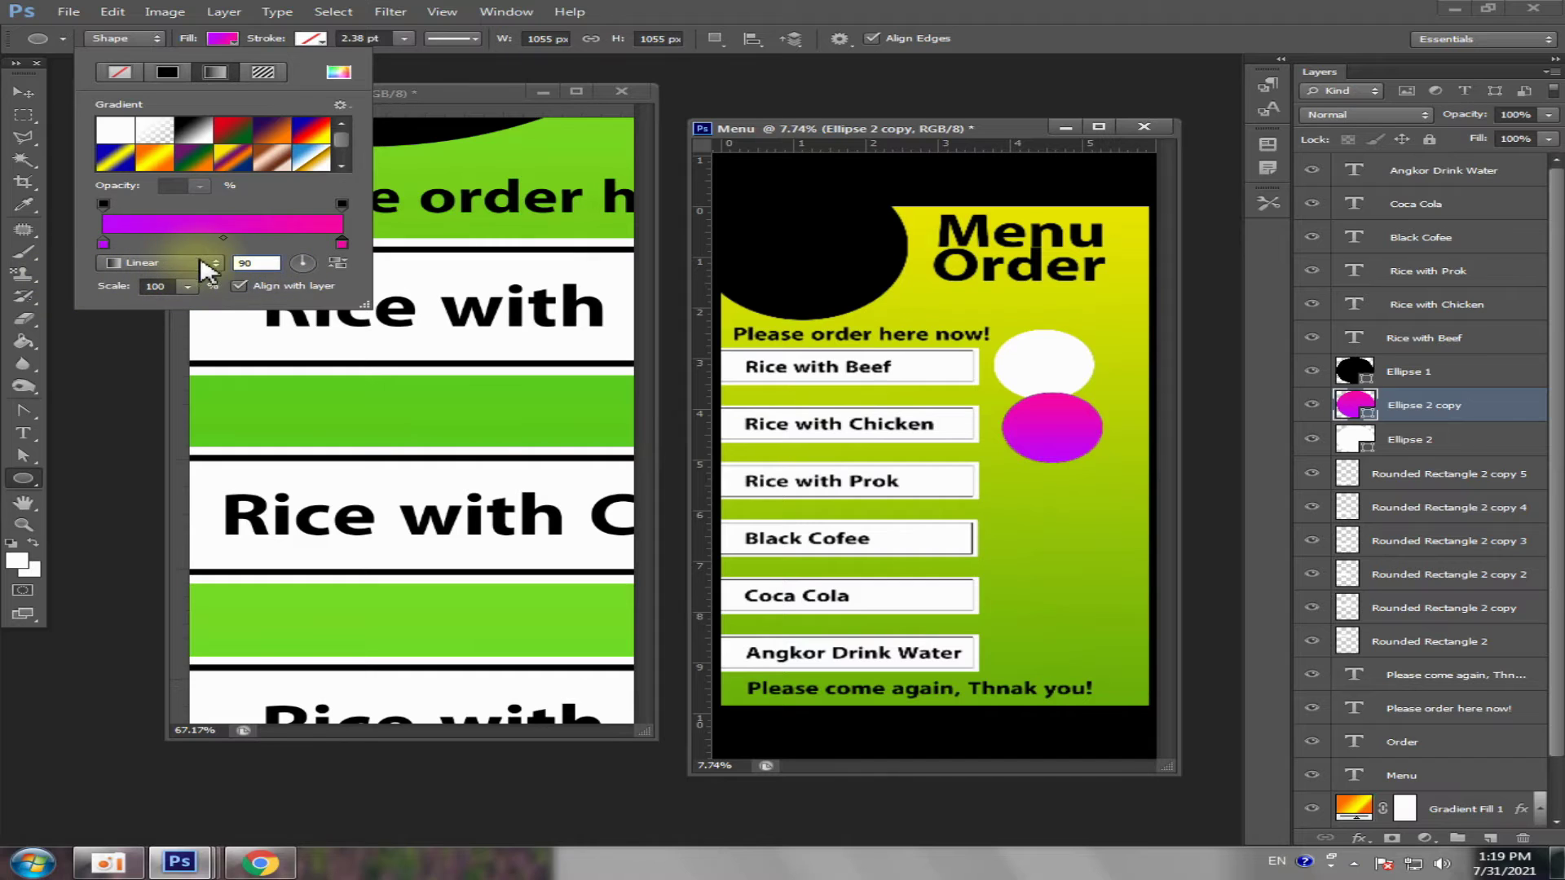
- Commit the 57° gradient angle and shift a stop toward pinkish crimson
left_click(251, 263)
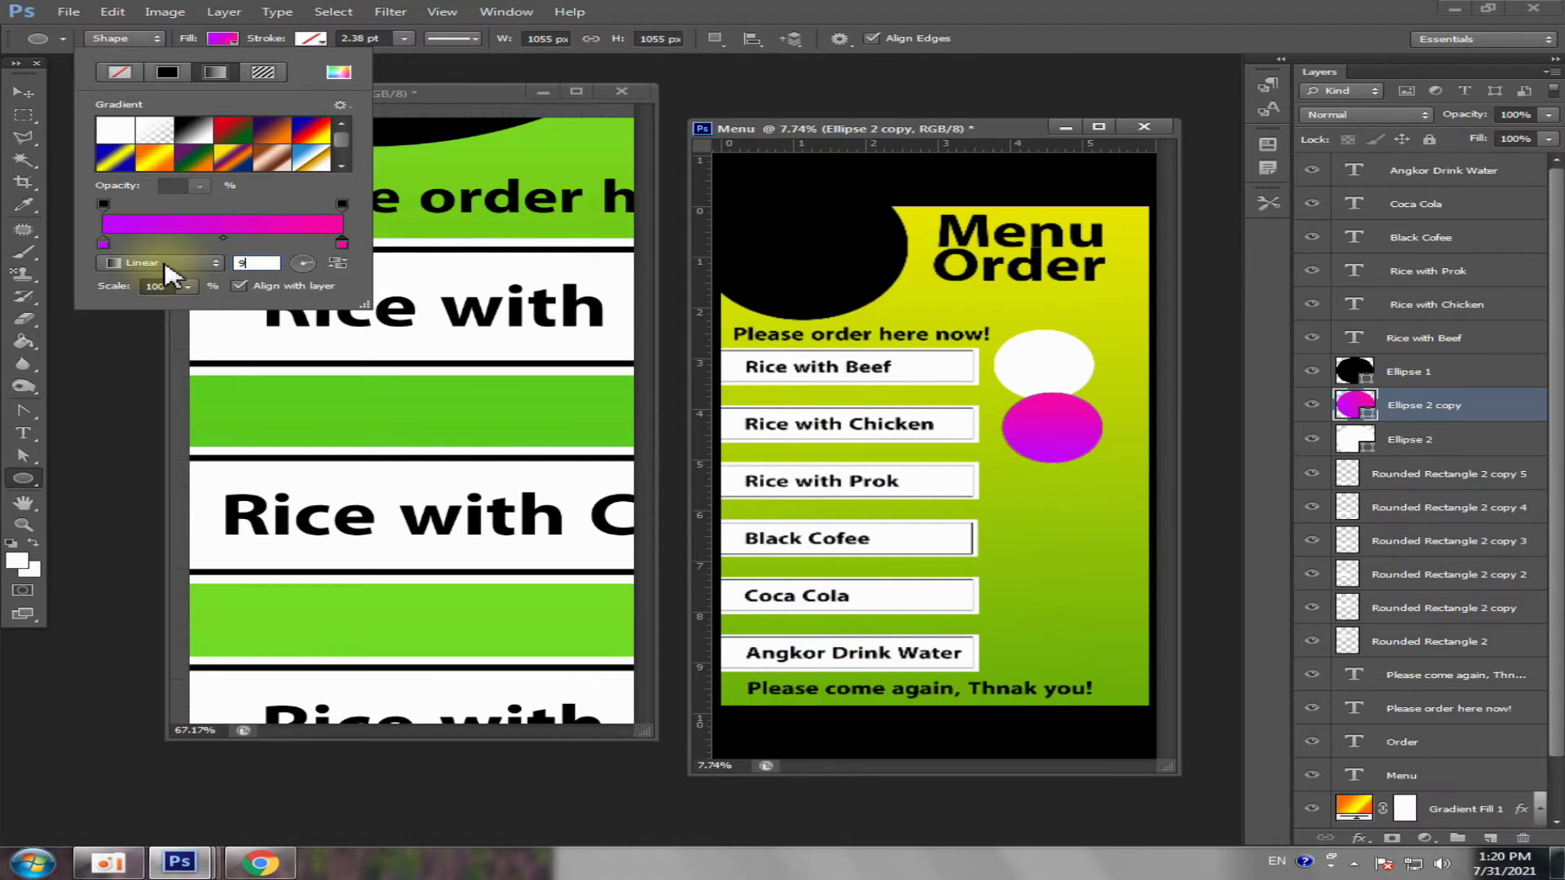
type("7")
key("Return")
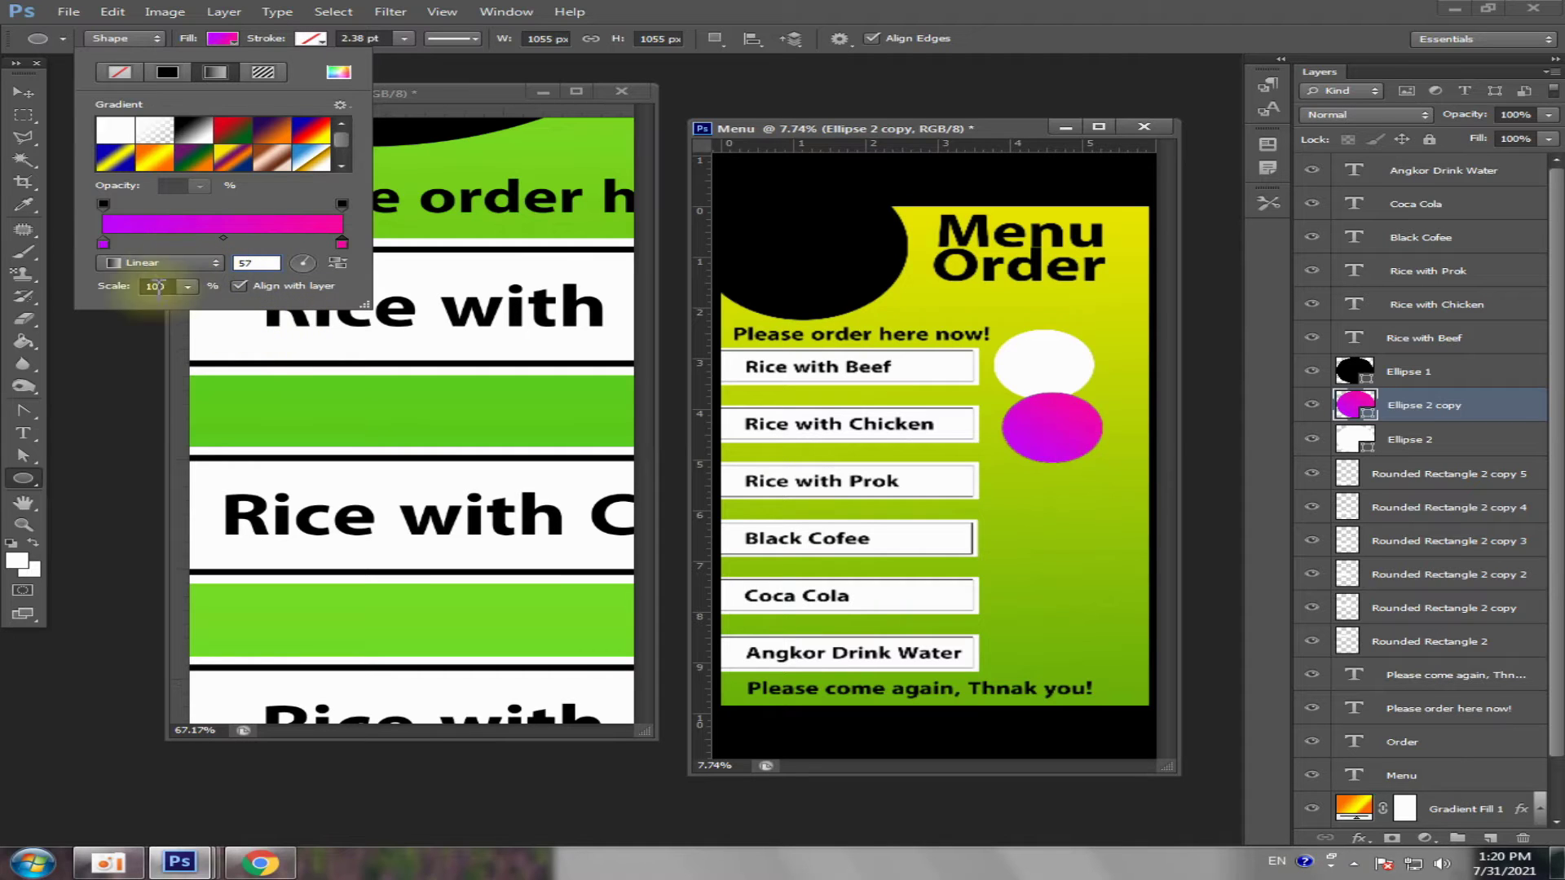
double_click(103, 242)
mouse_move(976, 509)
left_mouse_down()
mouse_move(1001, 484)
mouse_move(956, 503)
left_mouse_up()
left_click(1271, 464)
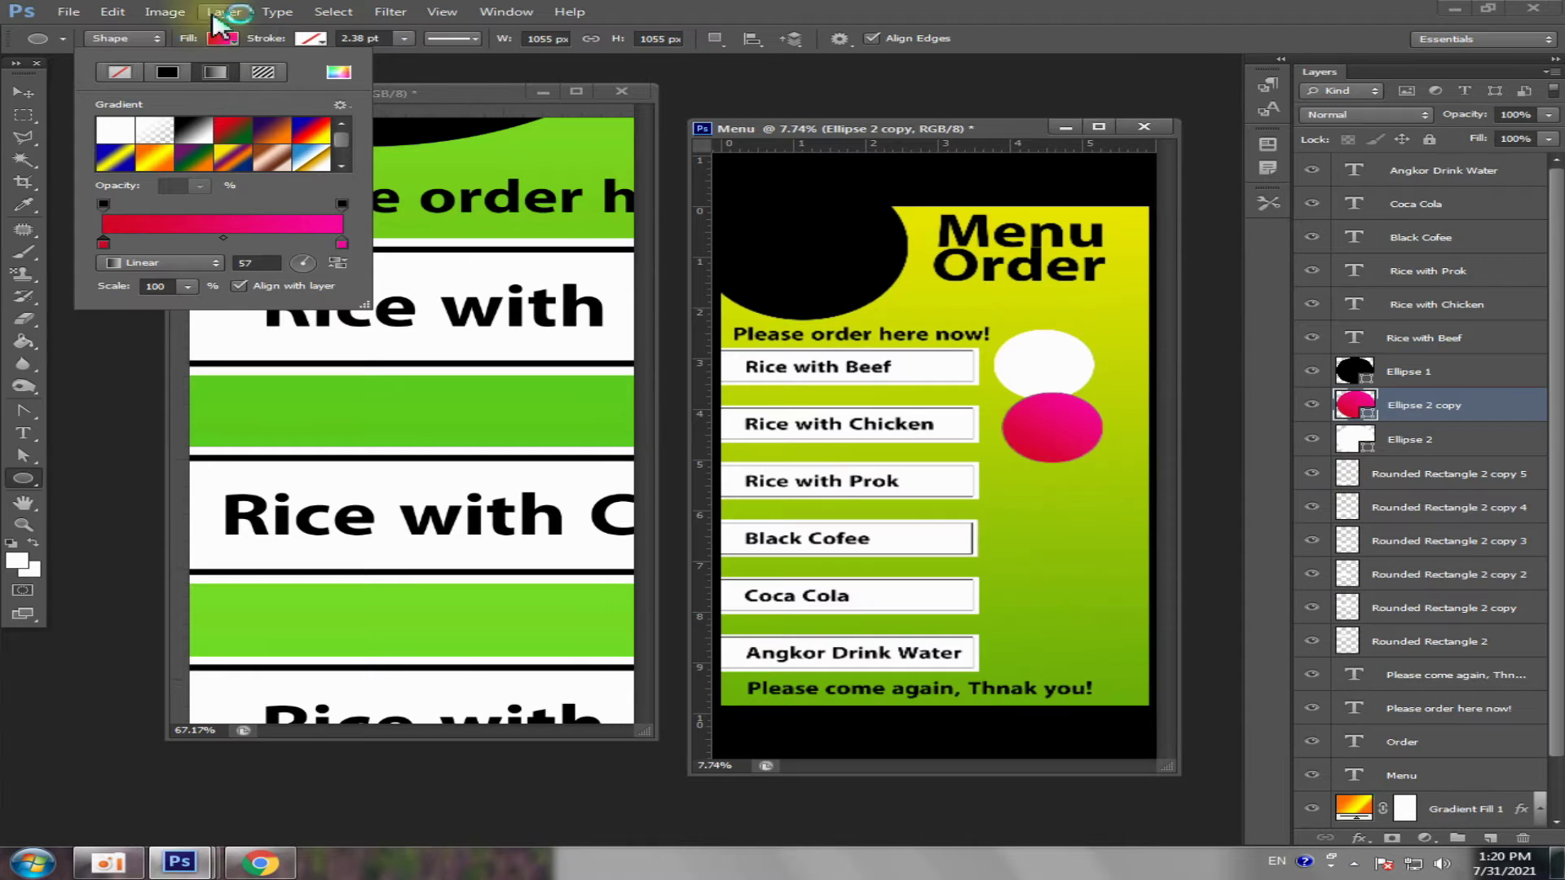
- Move the pink circle onto the white circle and stack its layer beneath it
left_click(17, 98)
scroll(1075, 440, "up", 2)
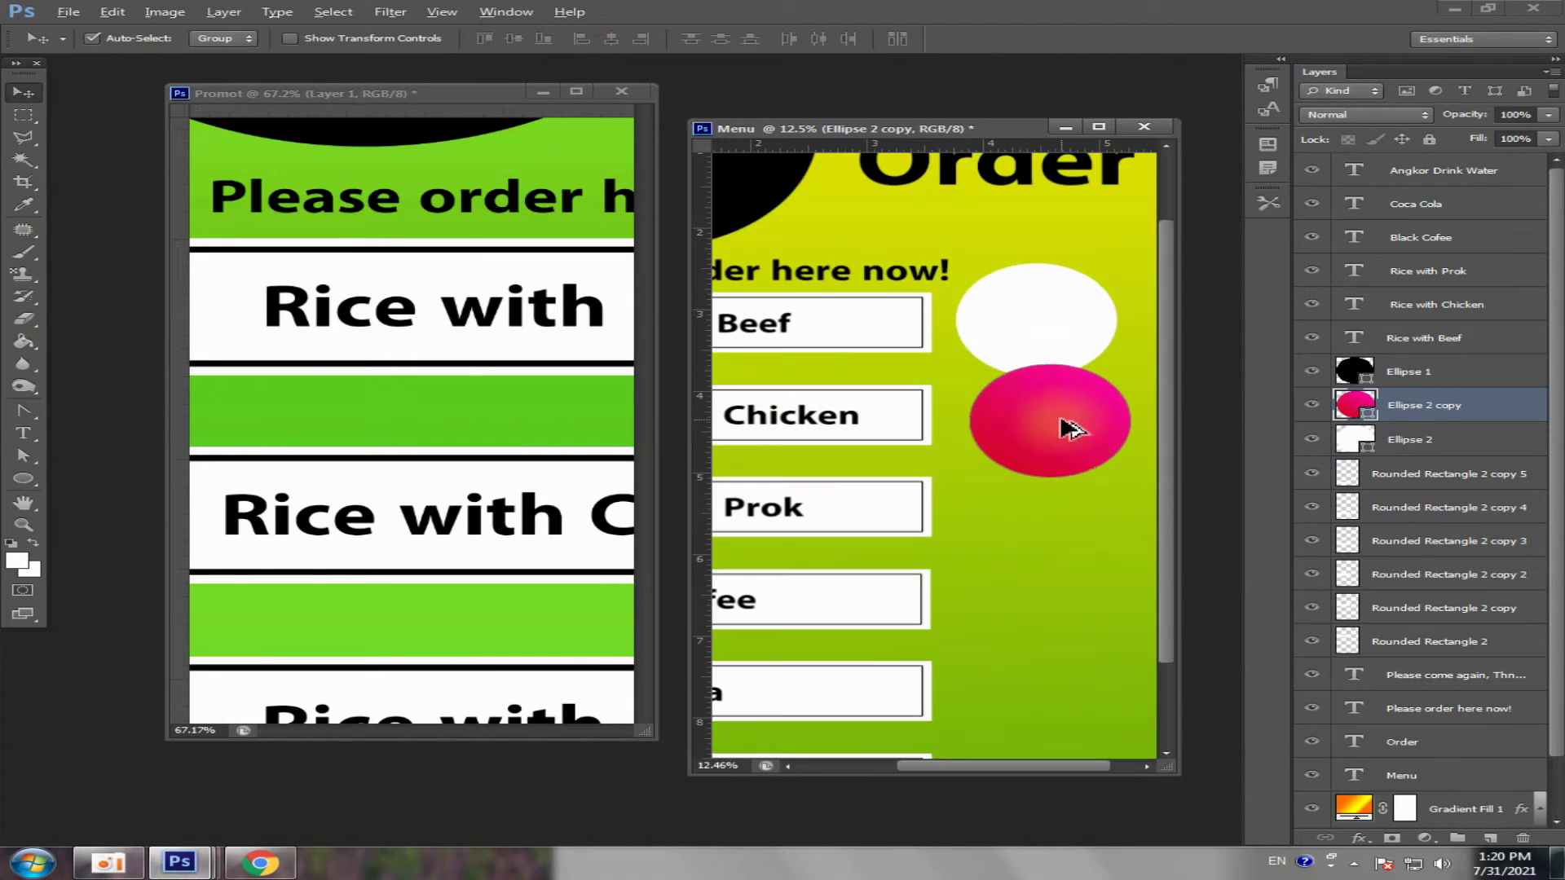
scroll(1064, 420, "up", 1)
left_click_drag(1050, 395, 1061, 333)
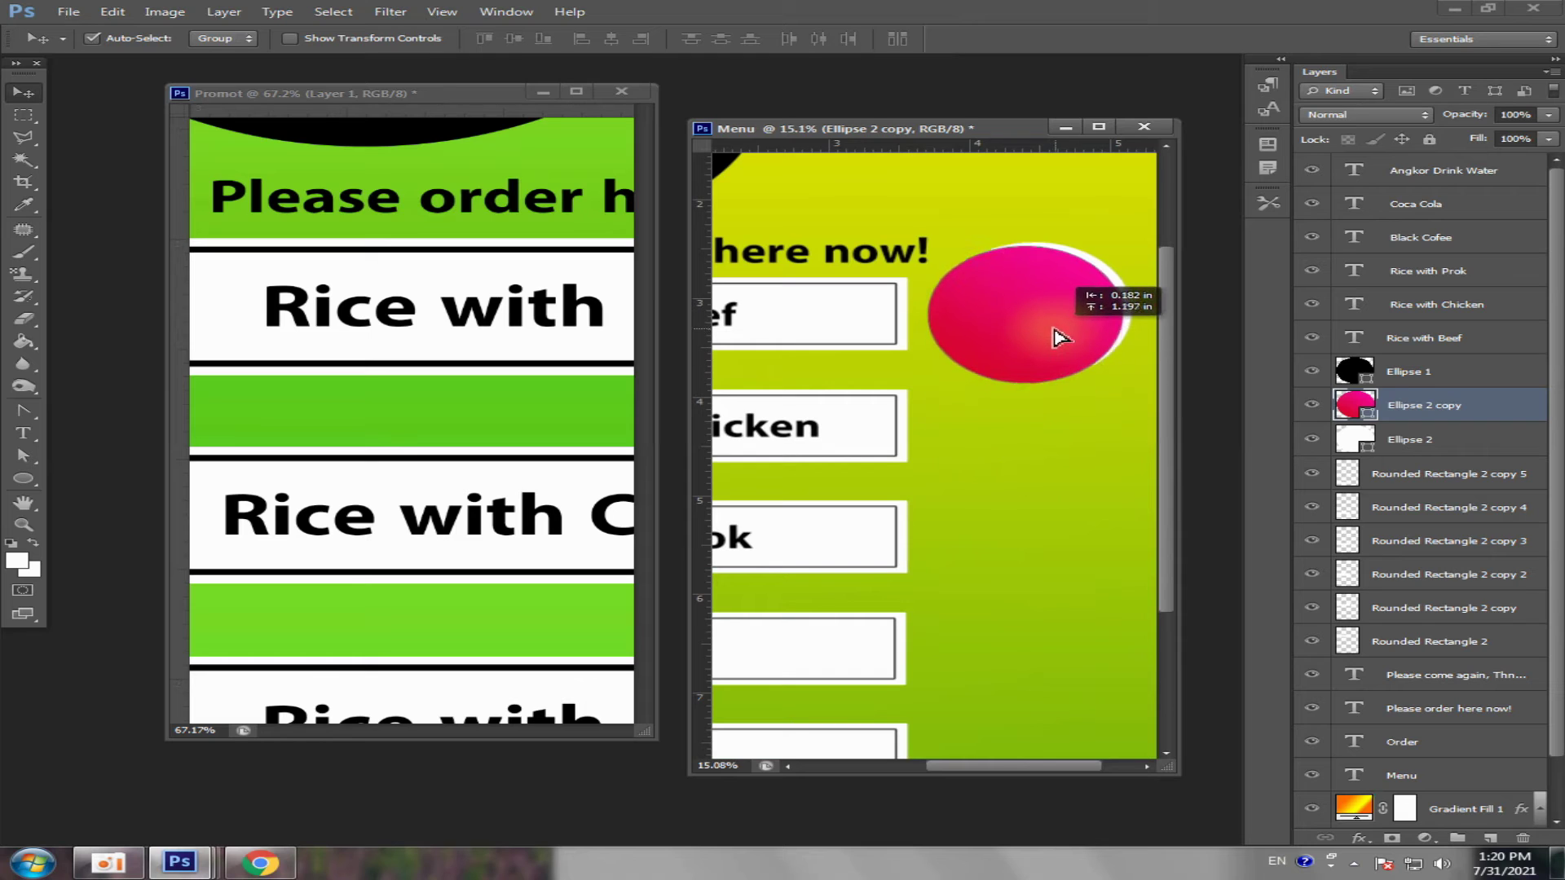
left_click_drag(1377, 405, 1379, 357)
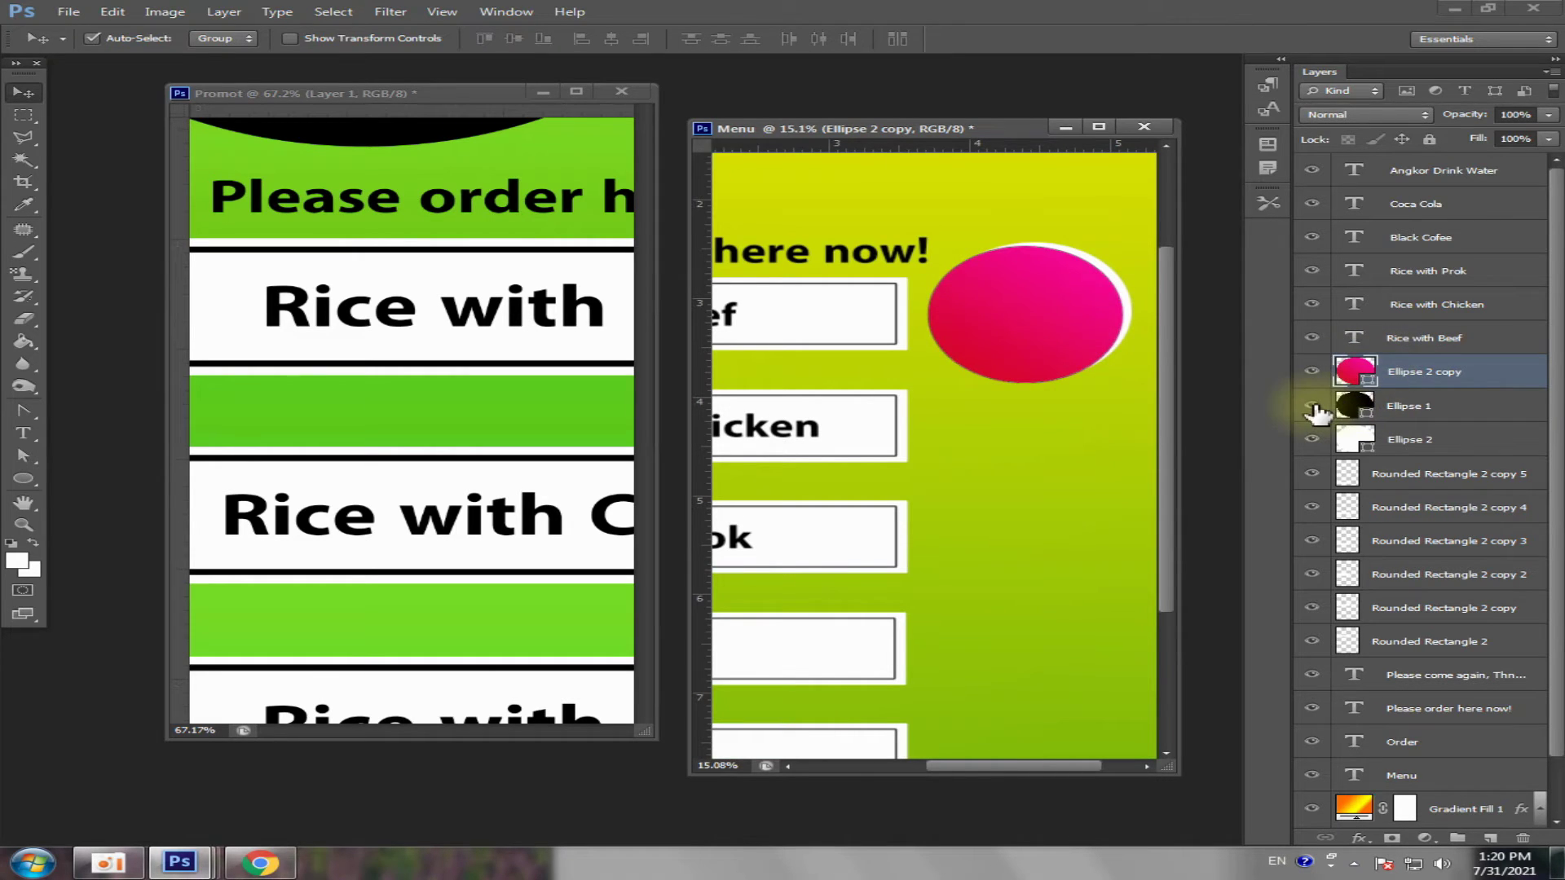
left_click(1313, 407)
left_click(1119, 287)
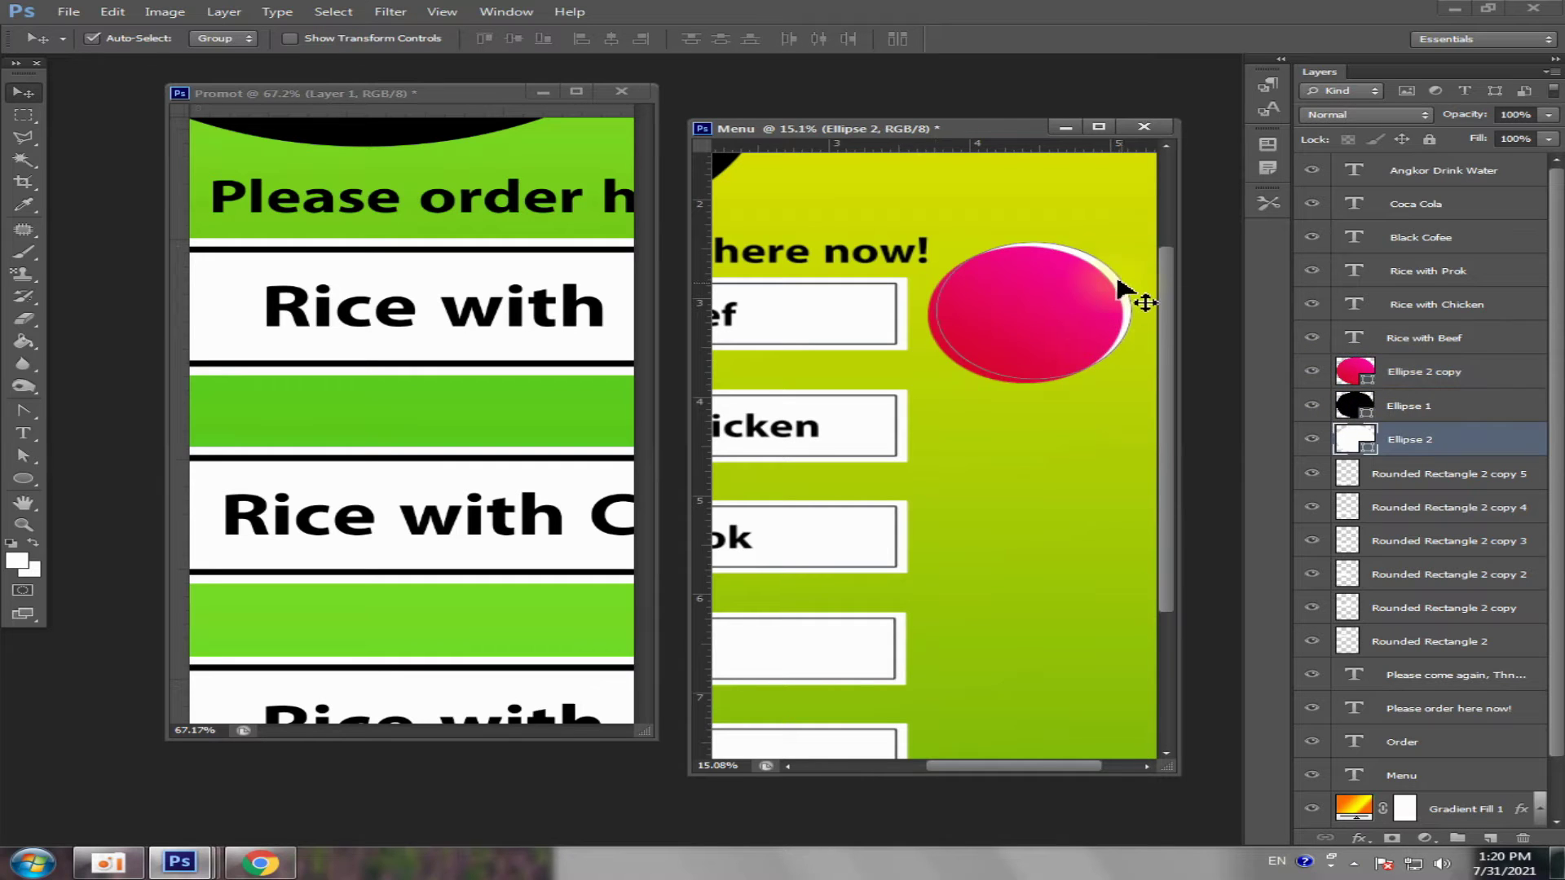
left_click_drag(1380, 371, 1379, 450)
left_click(1068, 432)
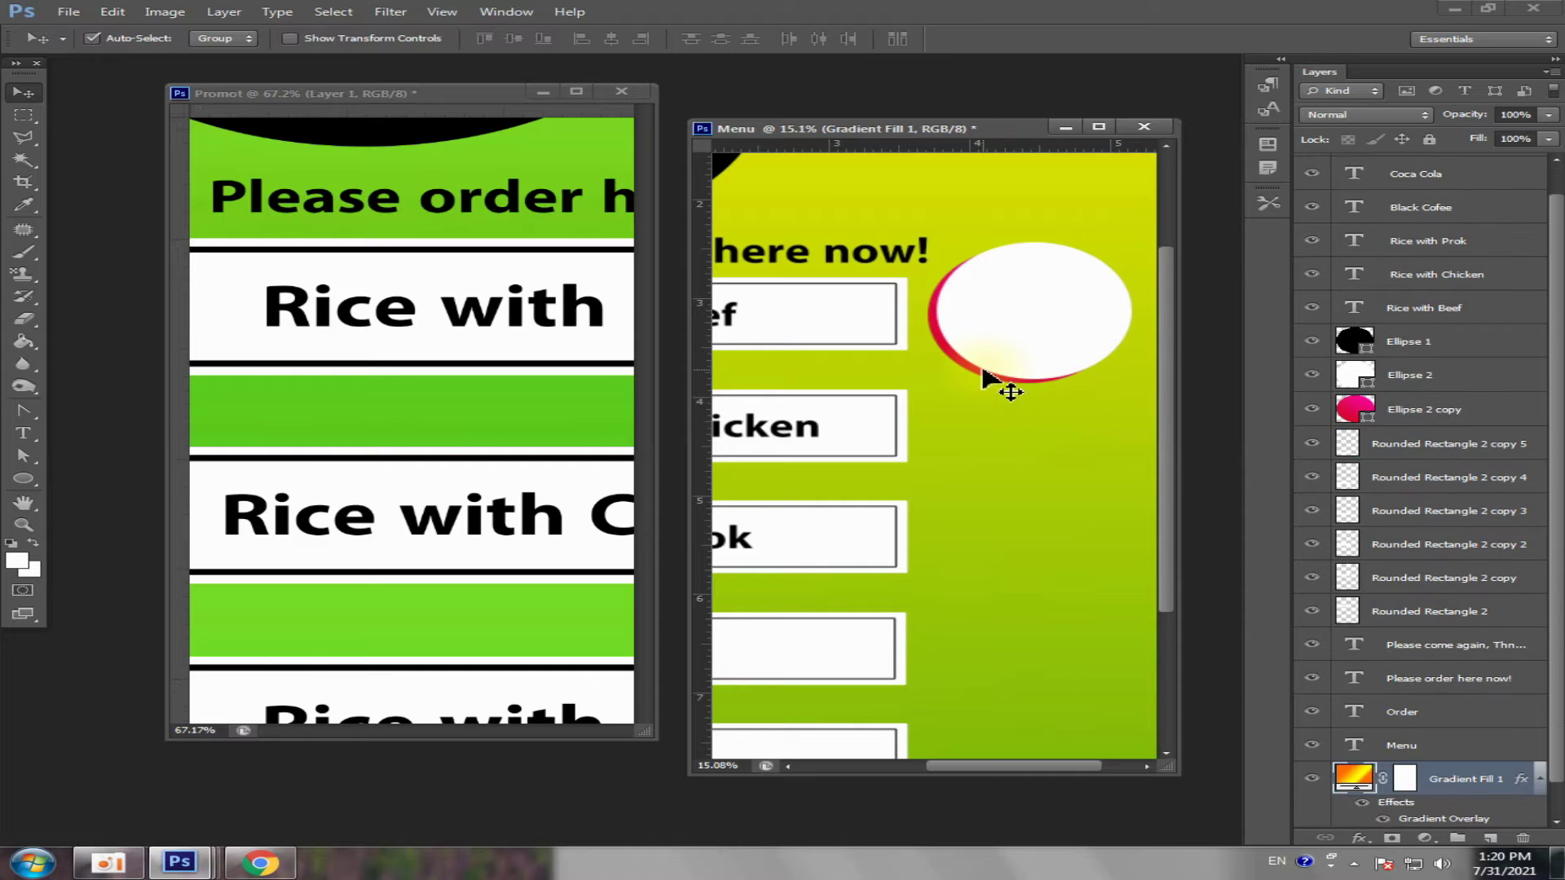
left_click(1007, 378)
left_click(1404, 412)
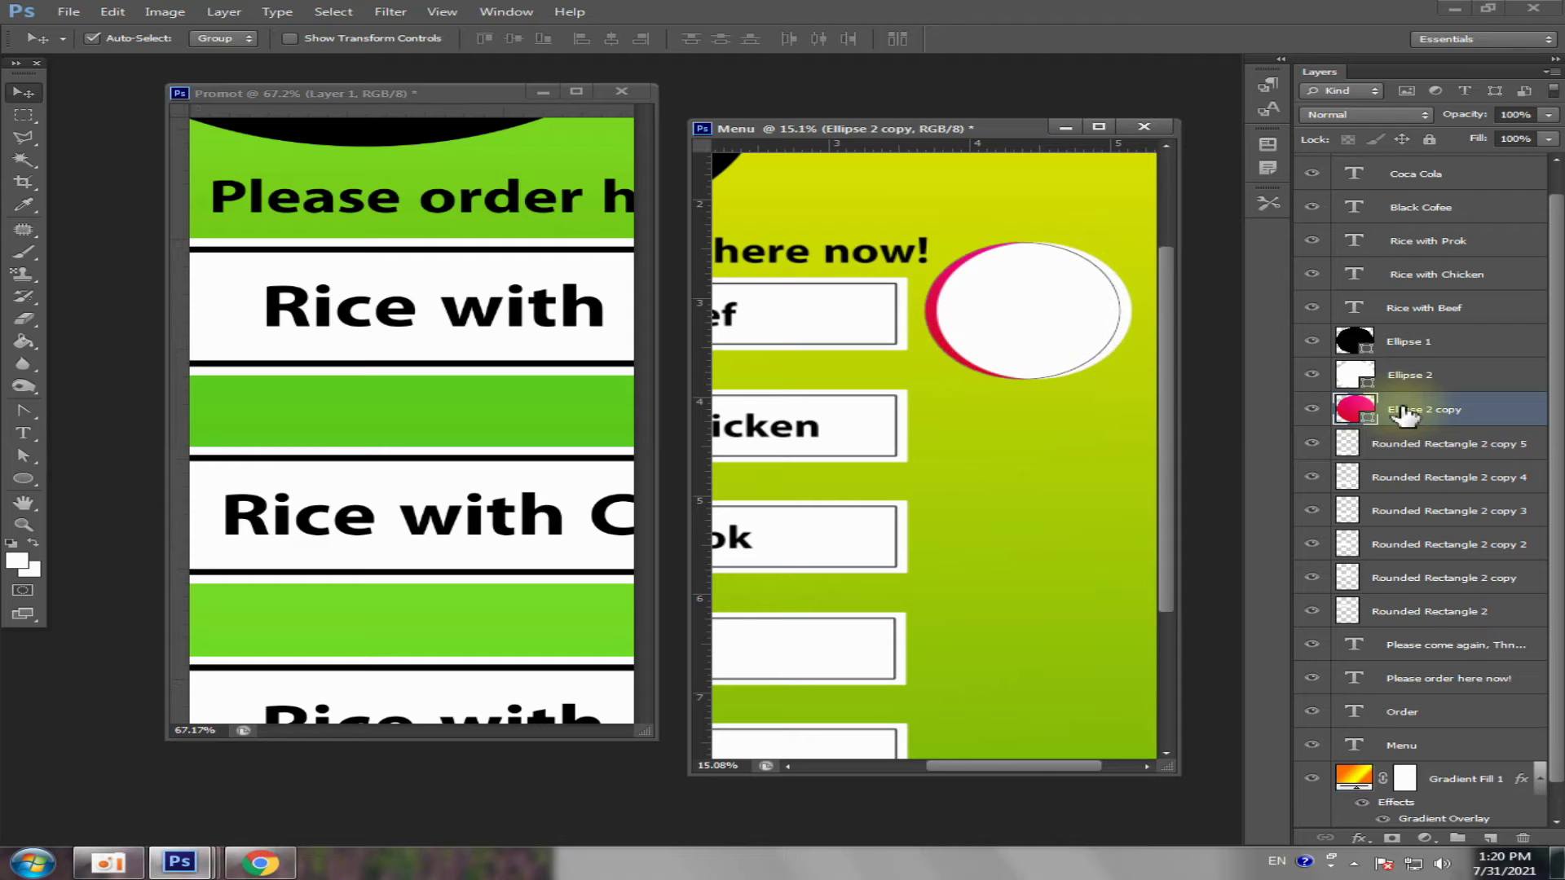
- Select the pink ellipse behind the white circle and show the New Fill or Adjustment Layer list
left_click(1089, 480)
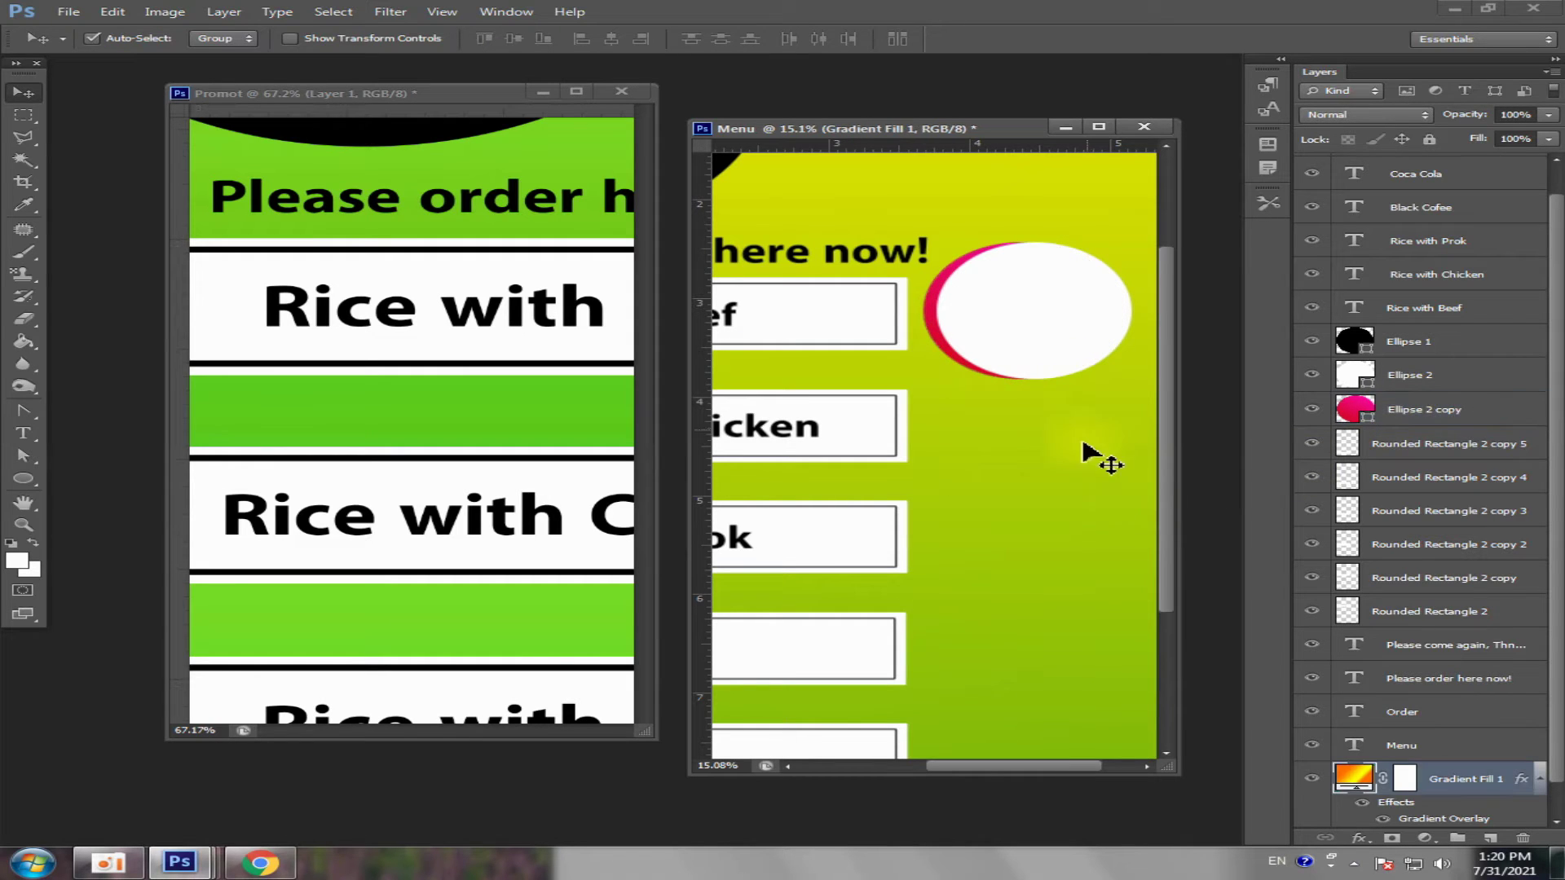
scroll(990, 424, "down", 2)
scroll(989, 456, "down", 2)
scroll(1019, 444, "up", 2)
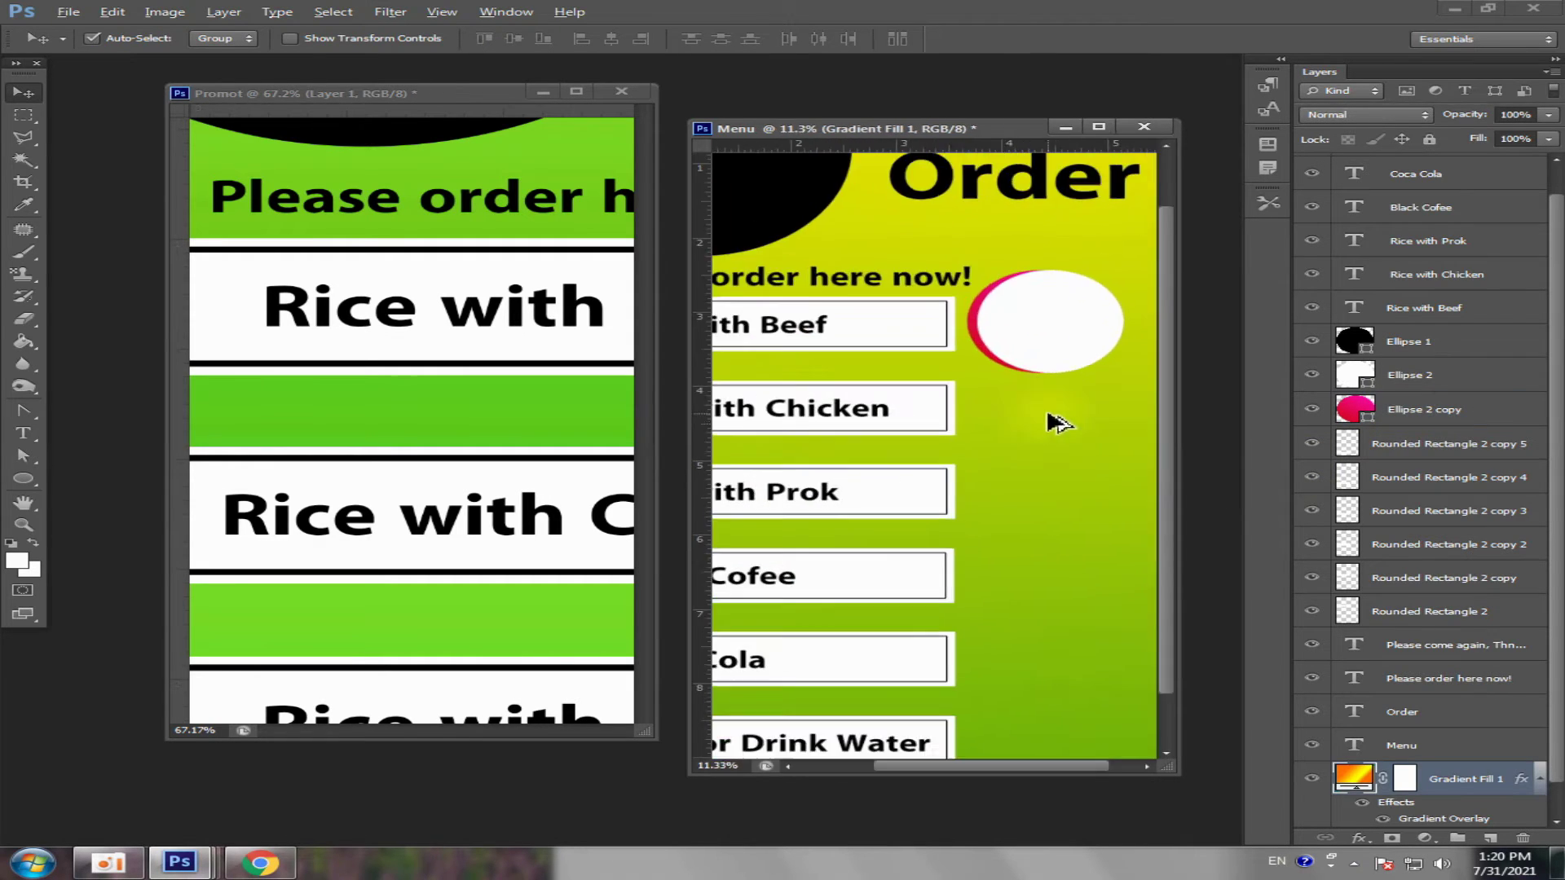
scroll(1056, 400, "up", 2)
scroll(1072, 373, "up", 1)
scroll(1070, 364, "up", 1)
scroll(1087, 377, "down", 1)
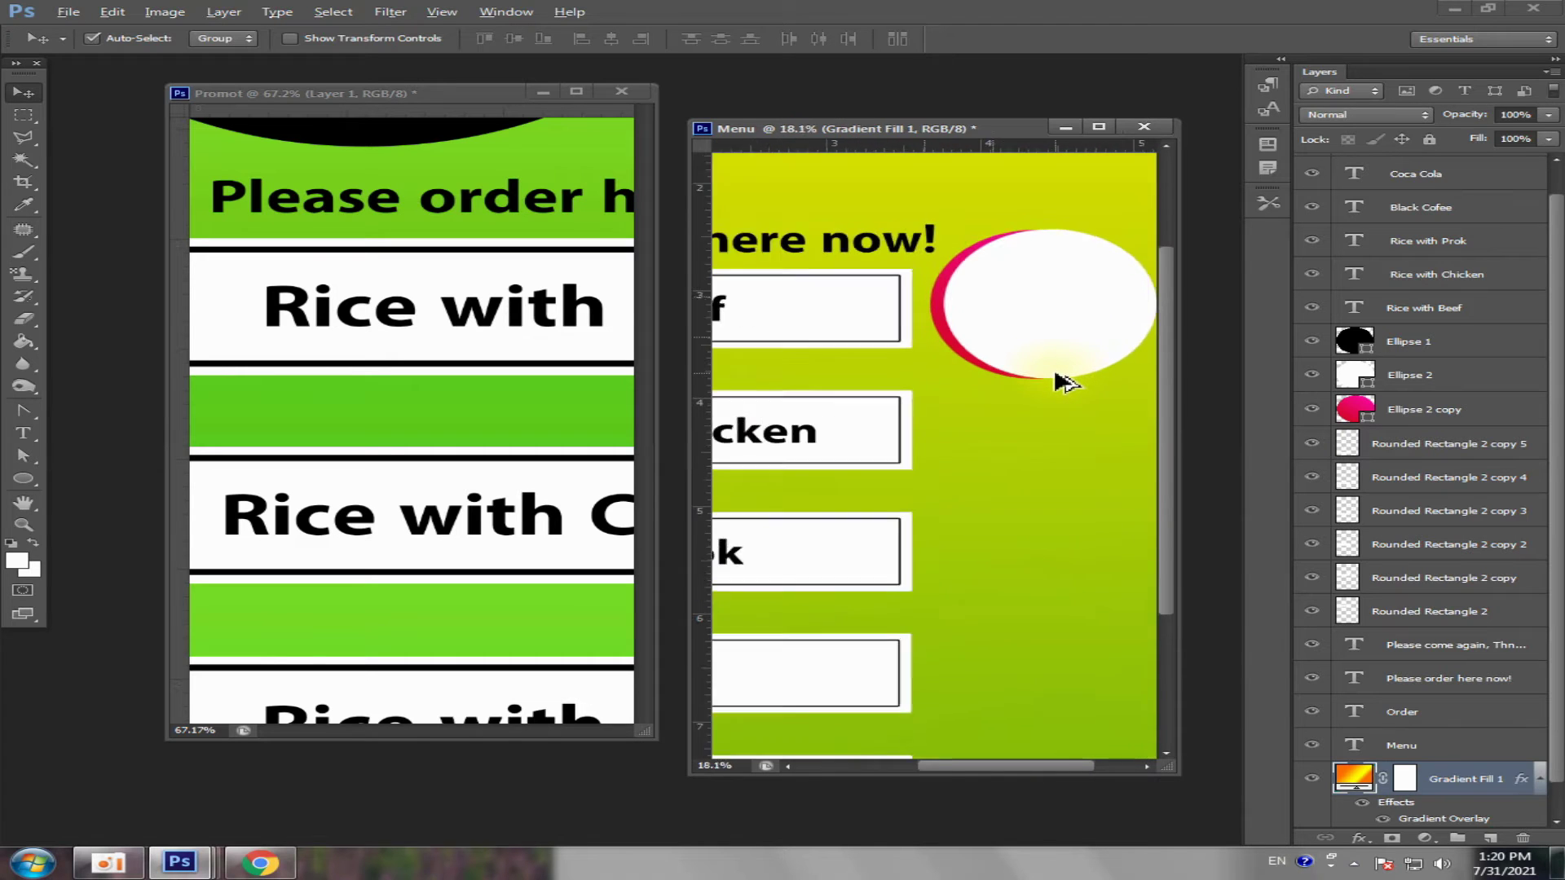
scroll(1059, 378, "up", 1)
scroll(1043, 571, "down", 1)
scroll(1109, 734, "up", 1)
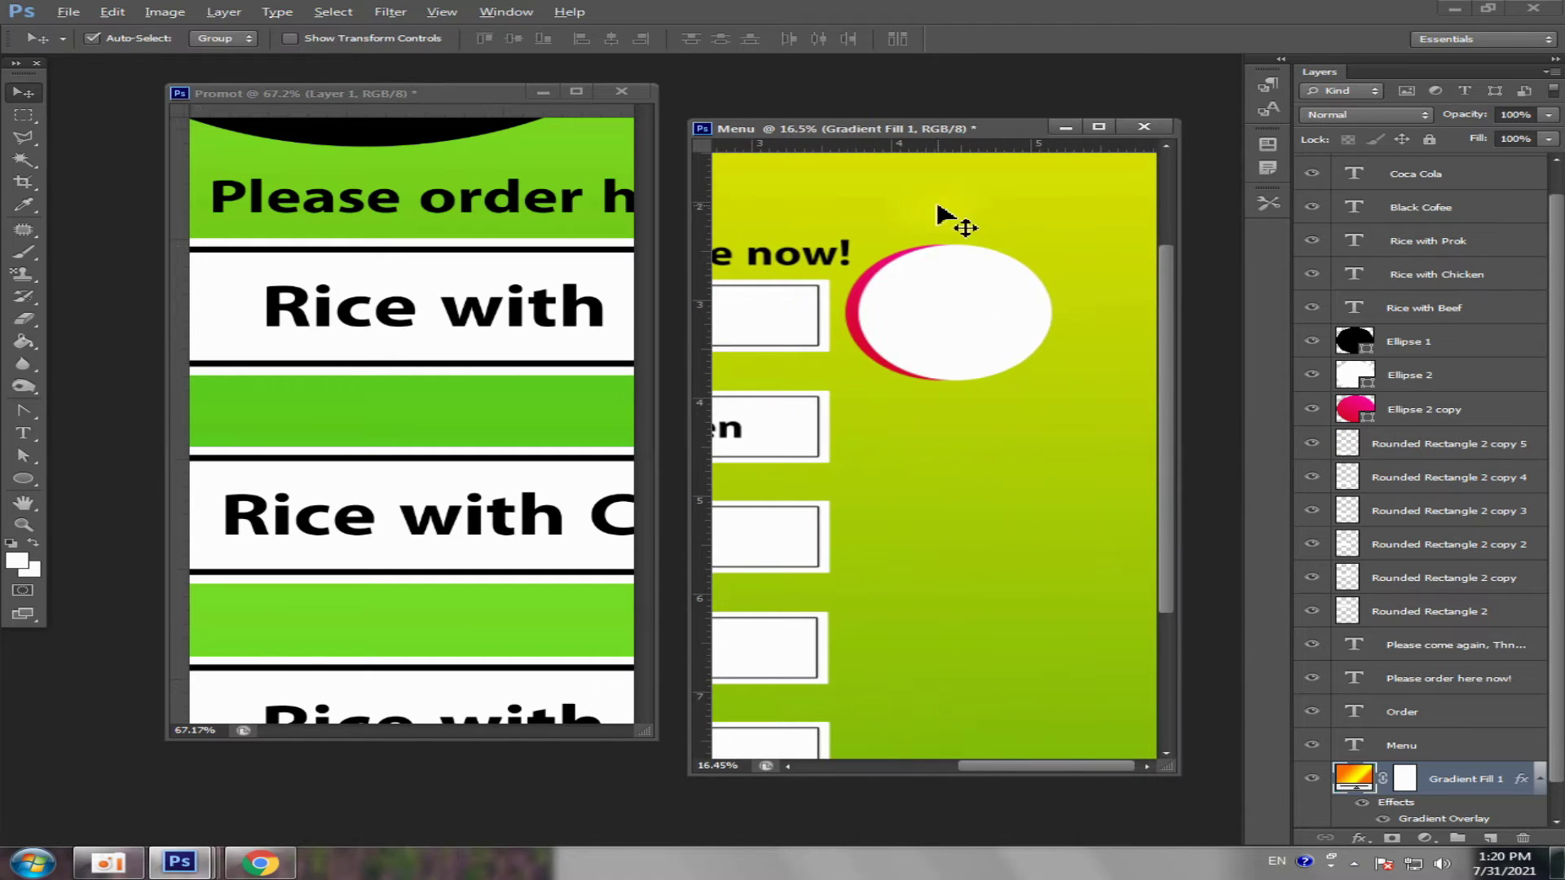
scroll(938, 287, "up", 2)
left_click(807, 391)
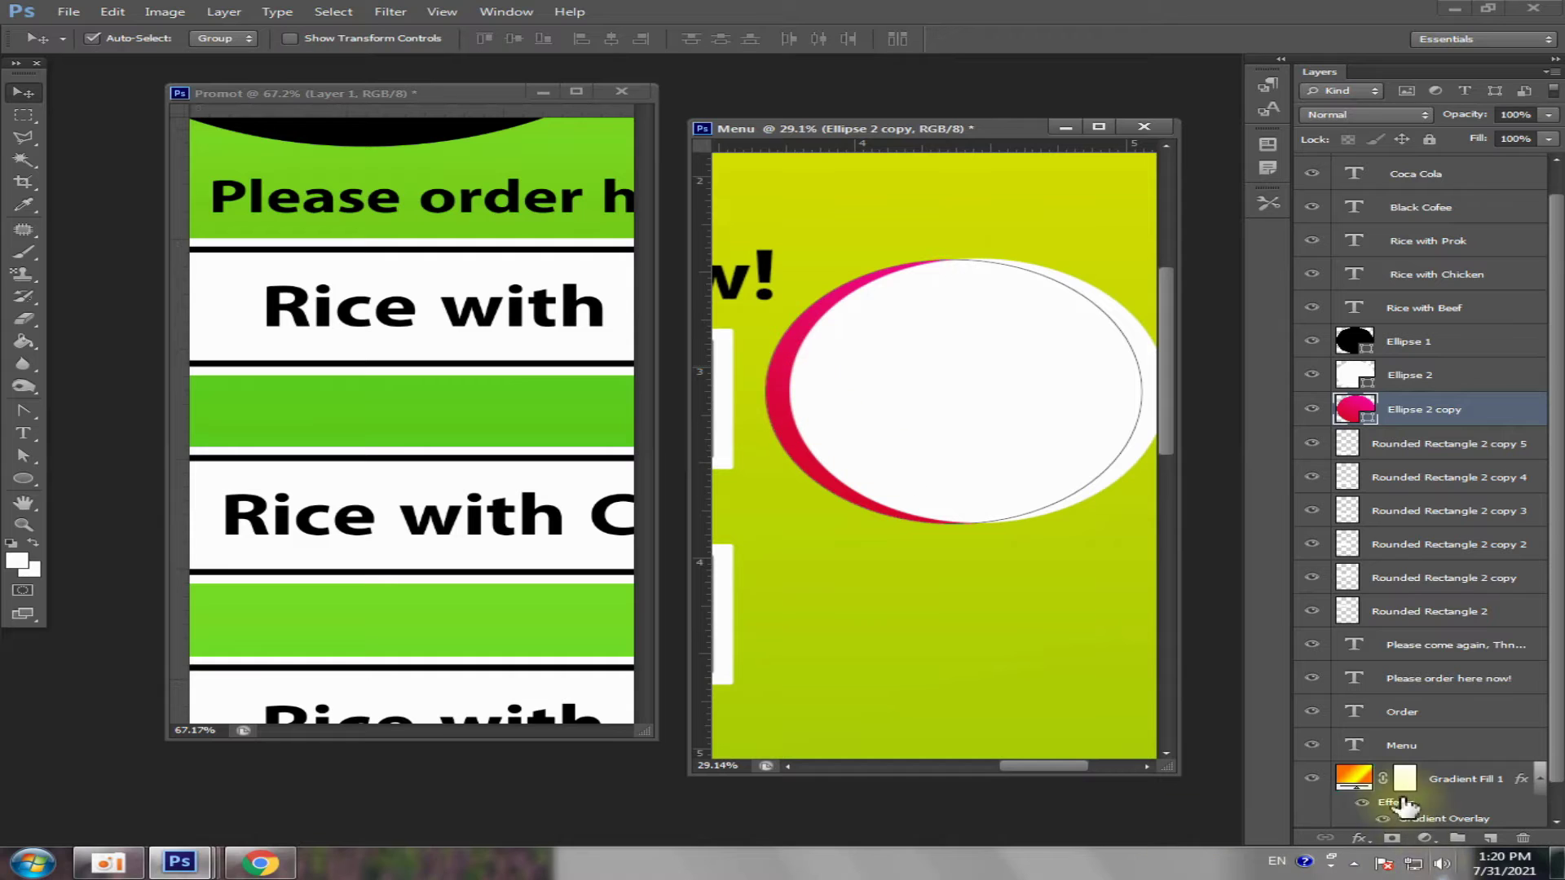
left_click(1425, 839)
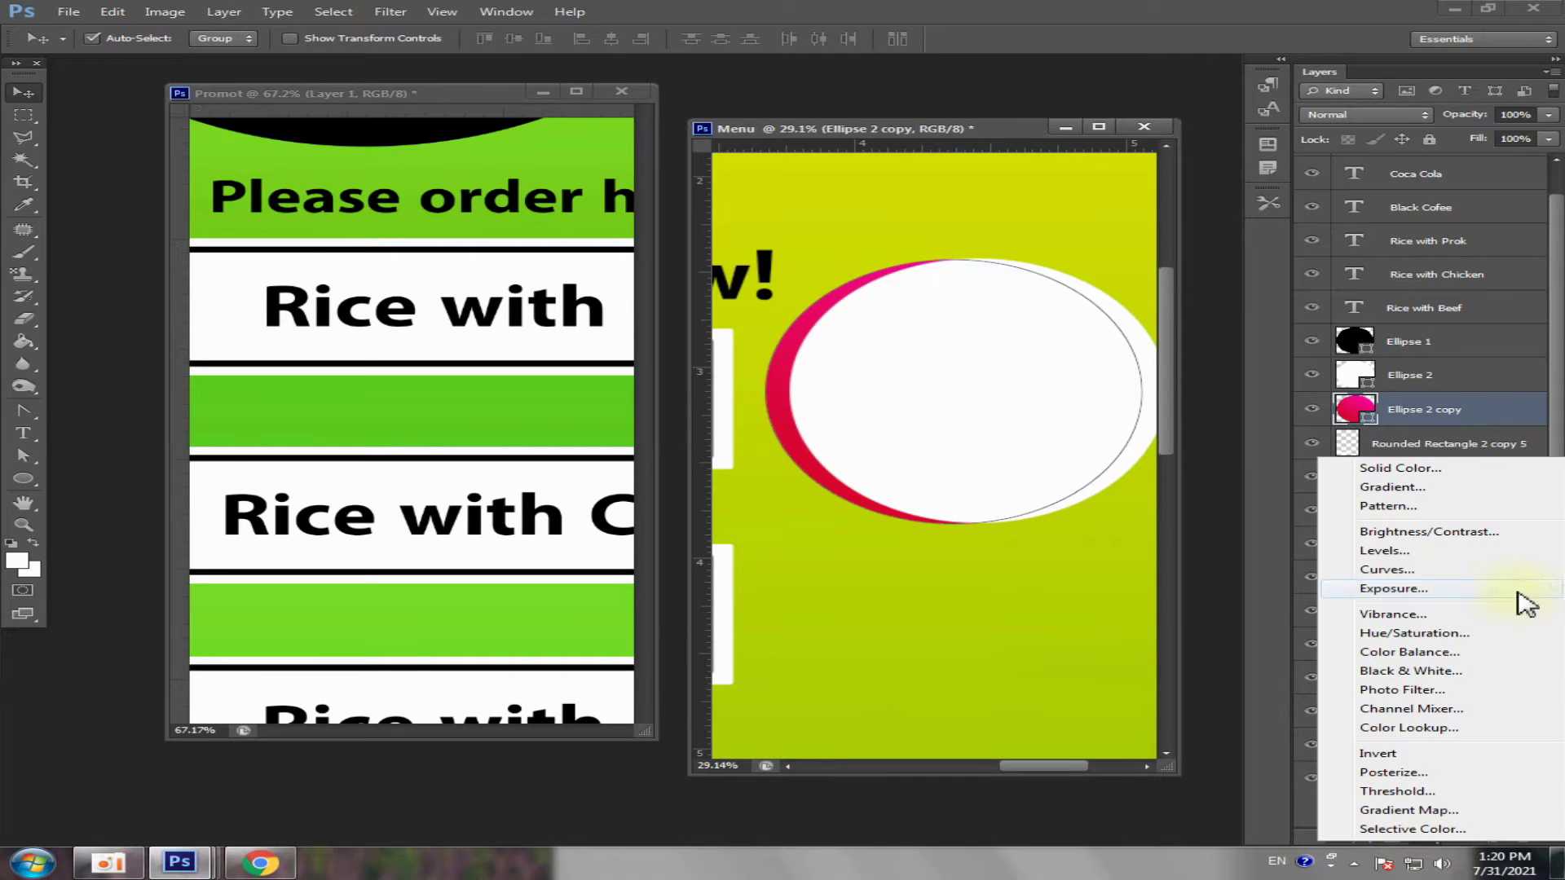
left_click(1394, 488)
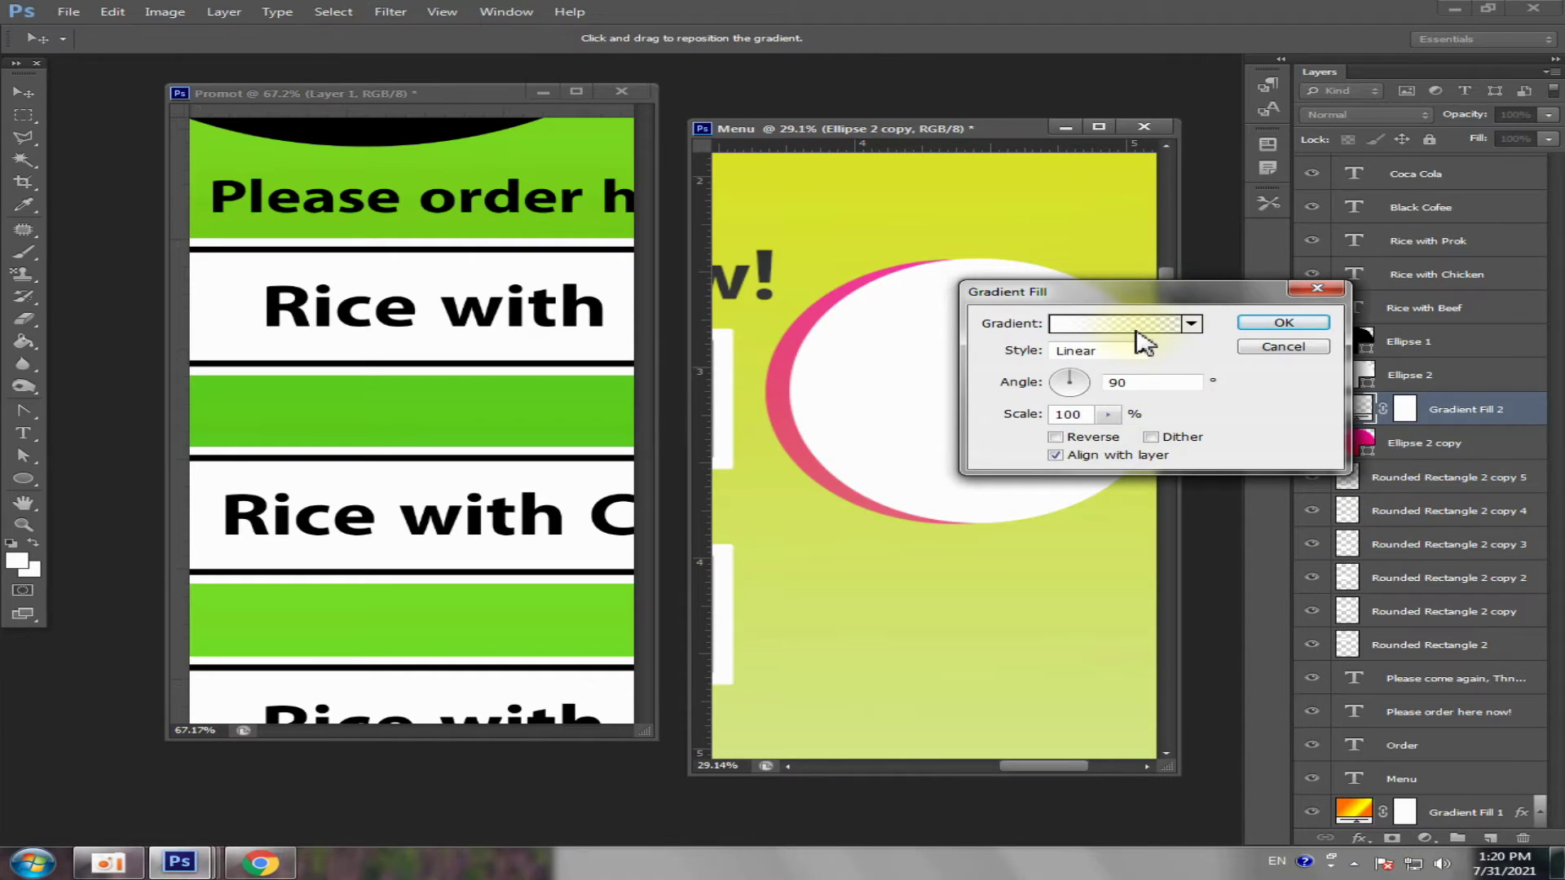
left_click(1140, 326)
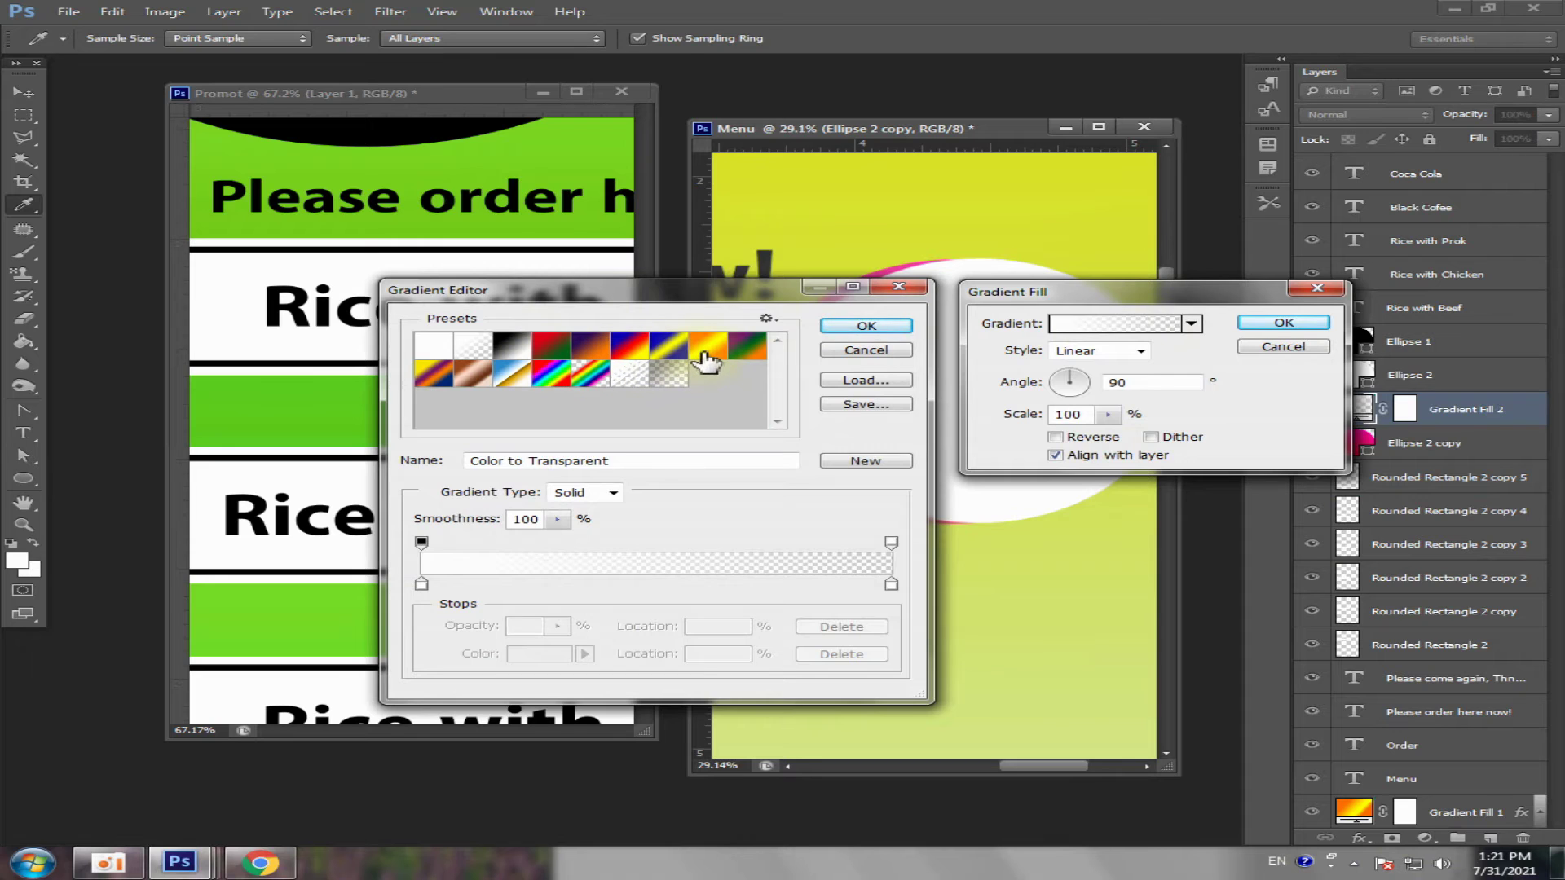
left_click(706, 357)
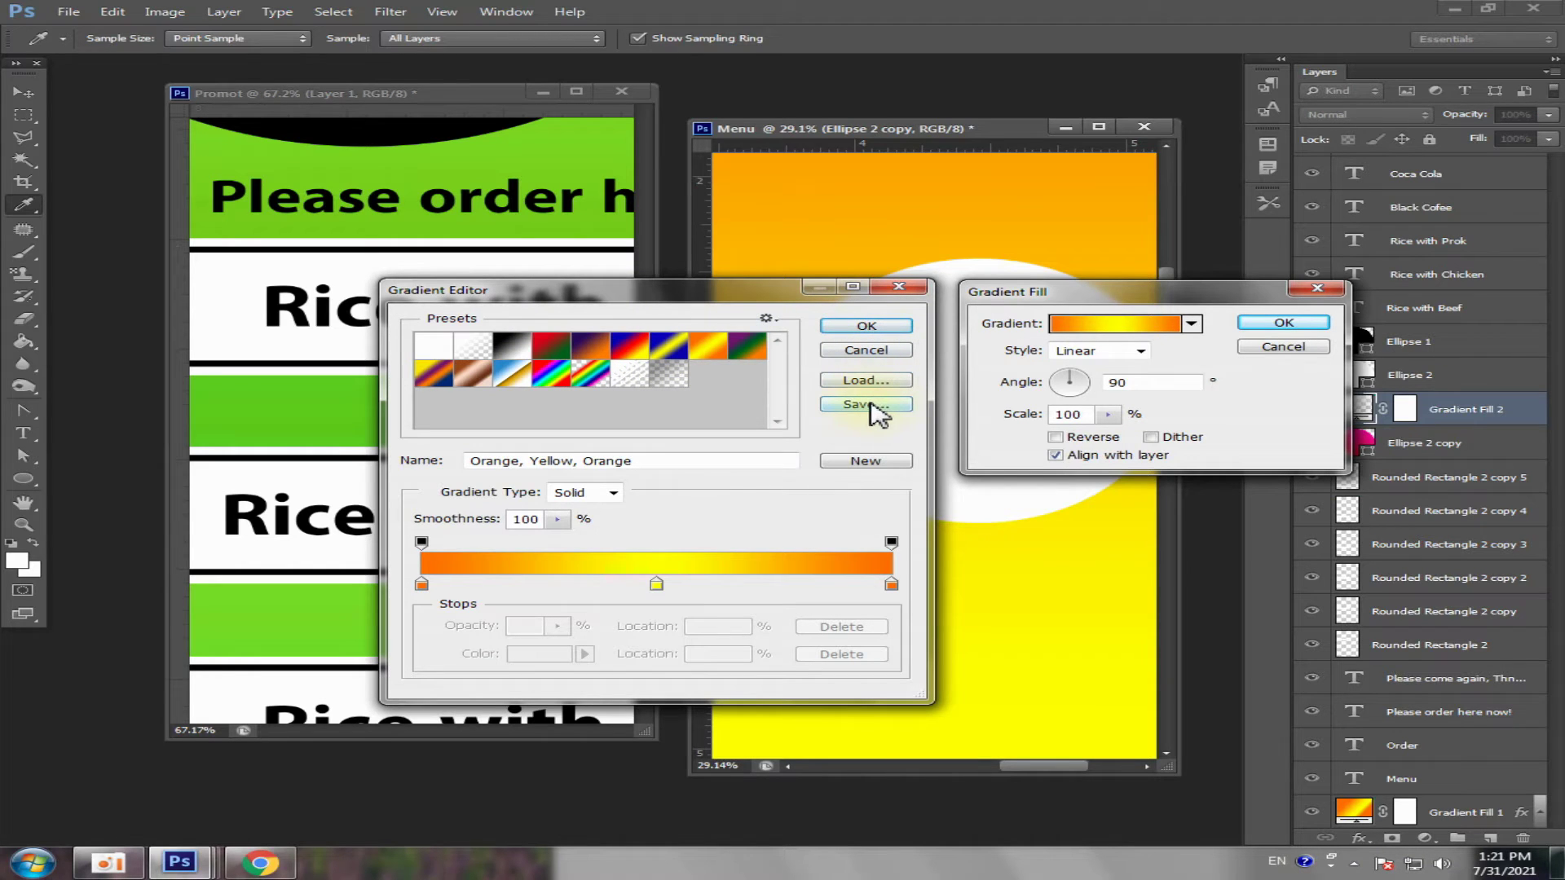
left_click_drag(746, 289, 623, 418)
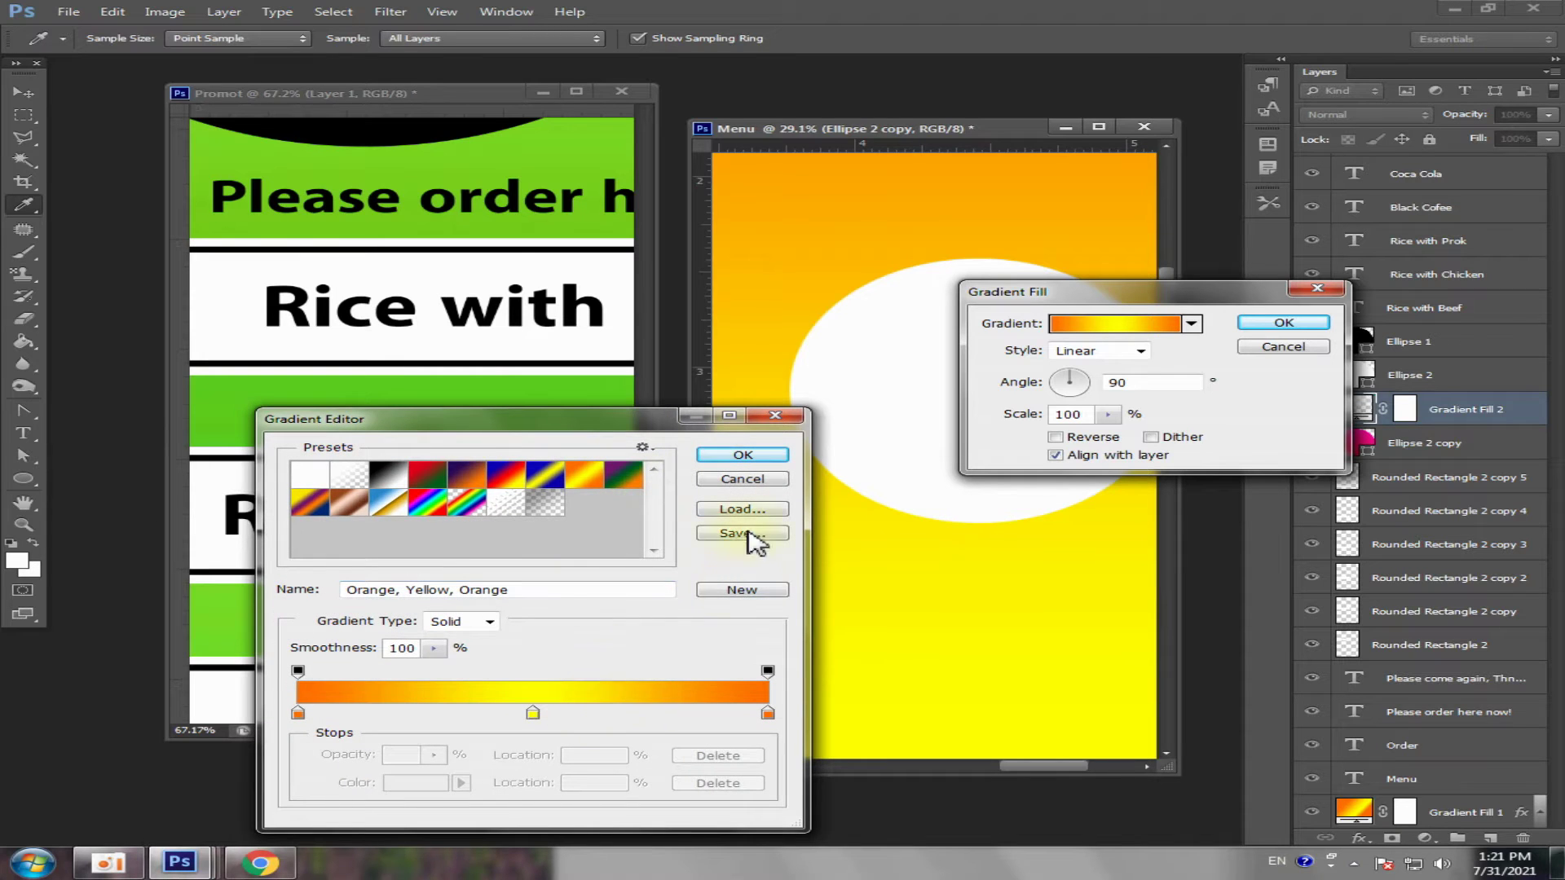
left_click(743, 482)
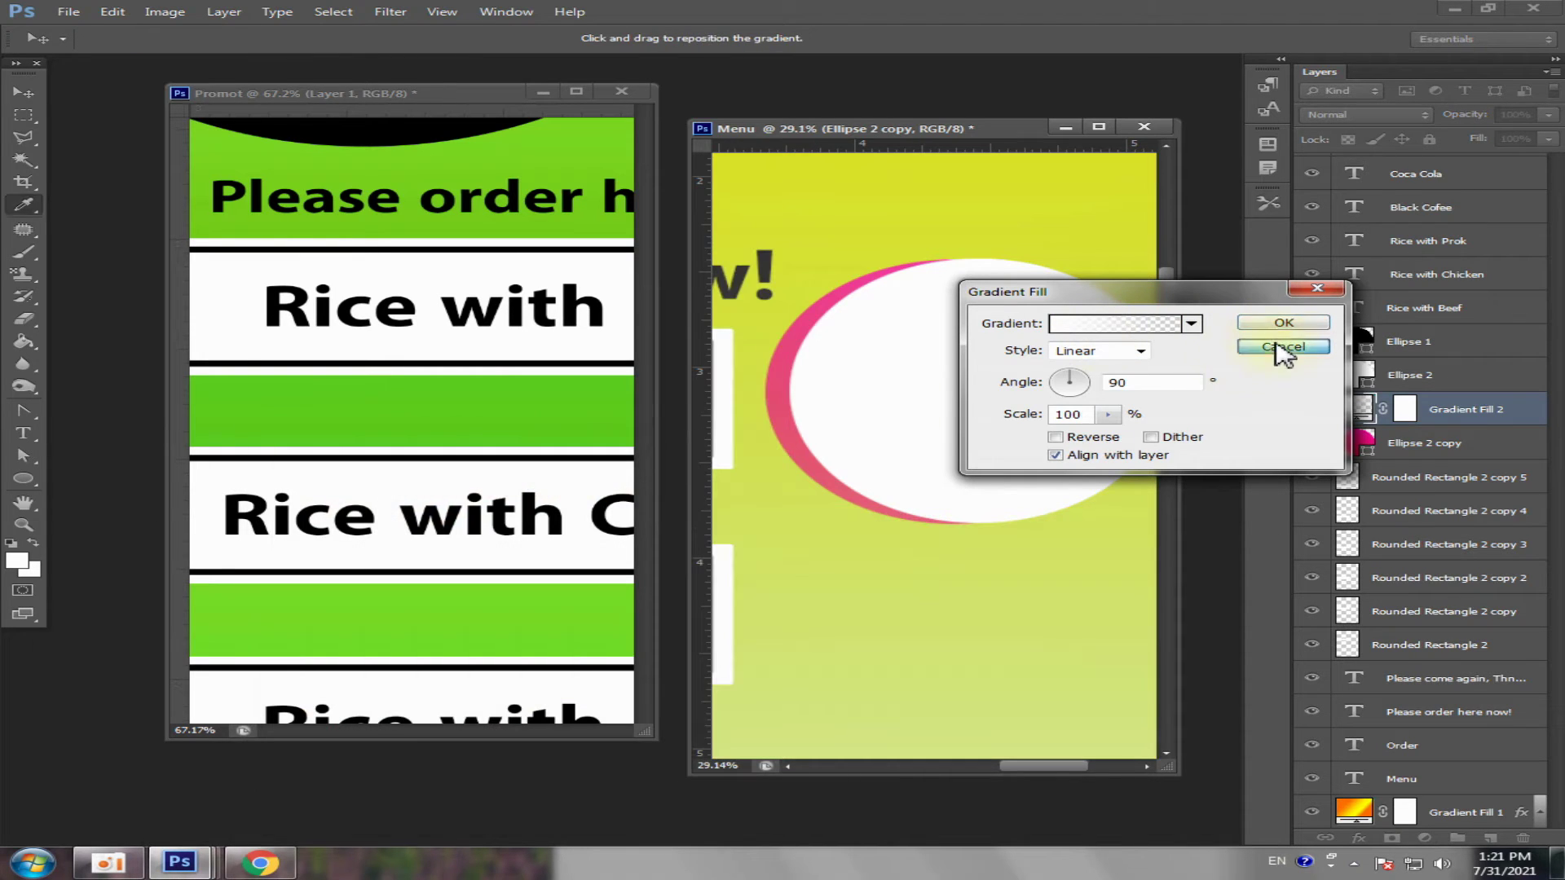
left_click(1283, 348)
left_click(896, 335)
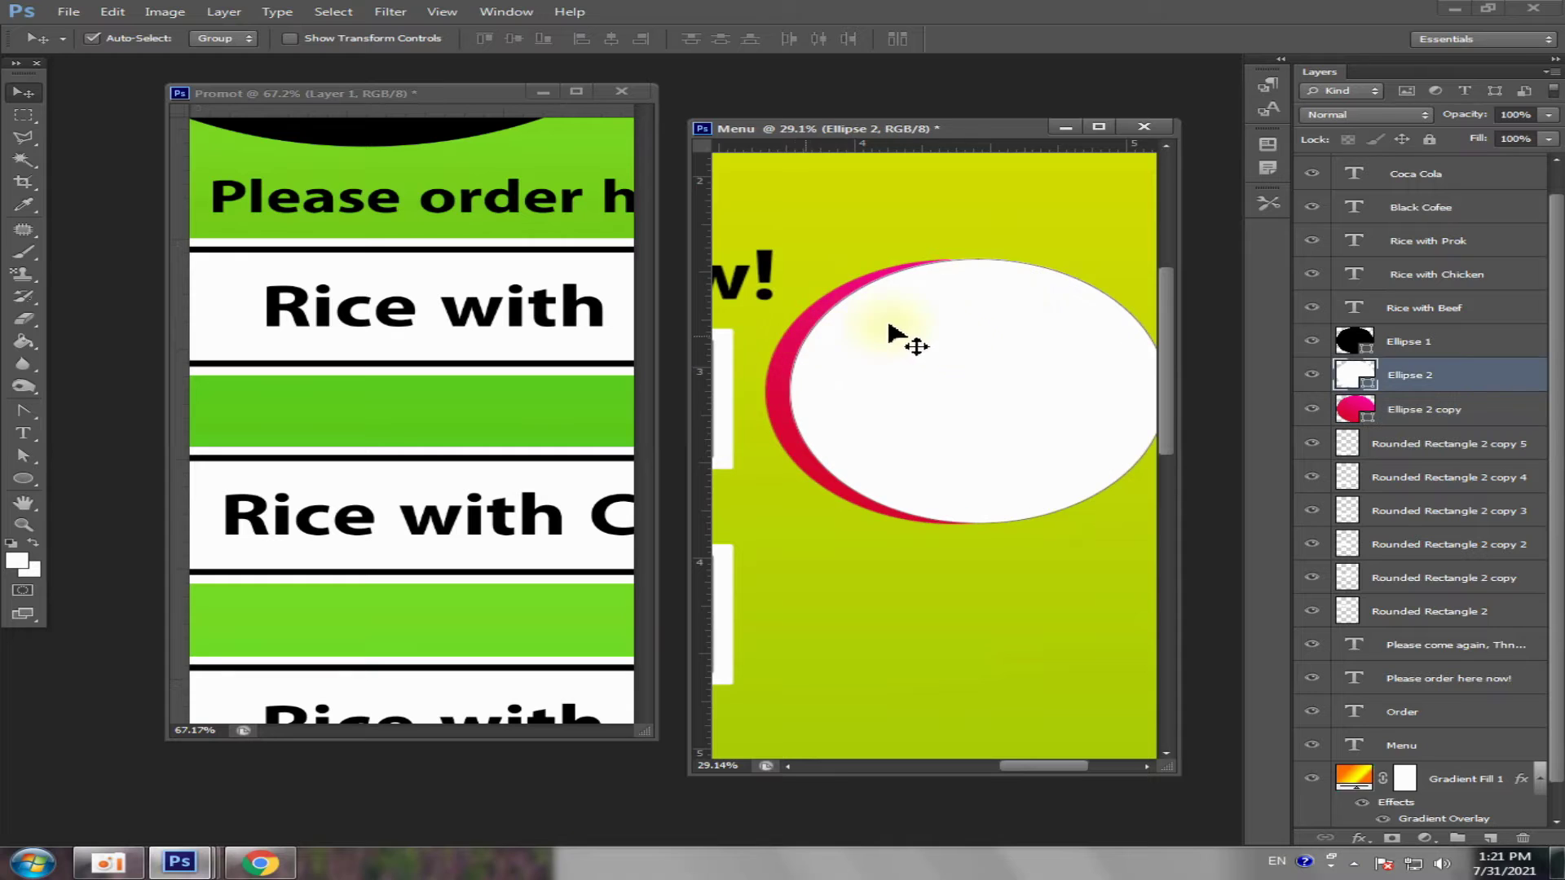
left_click(1011, 267)
scroll(805, 476, "up", 3)
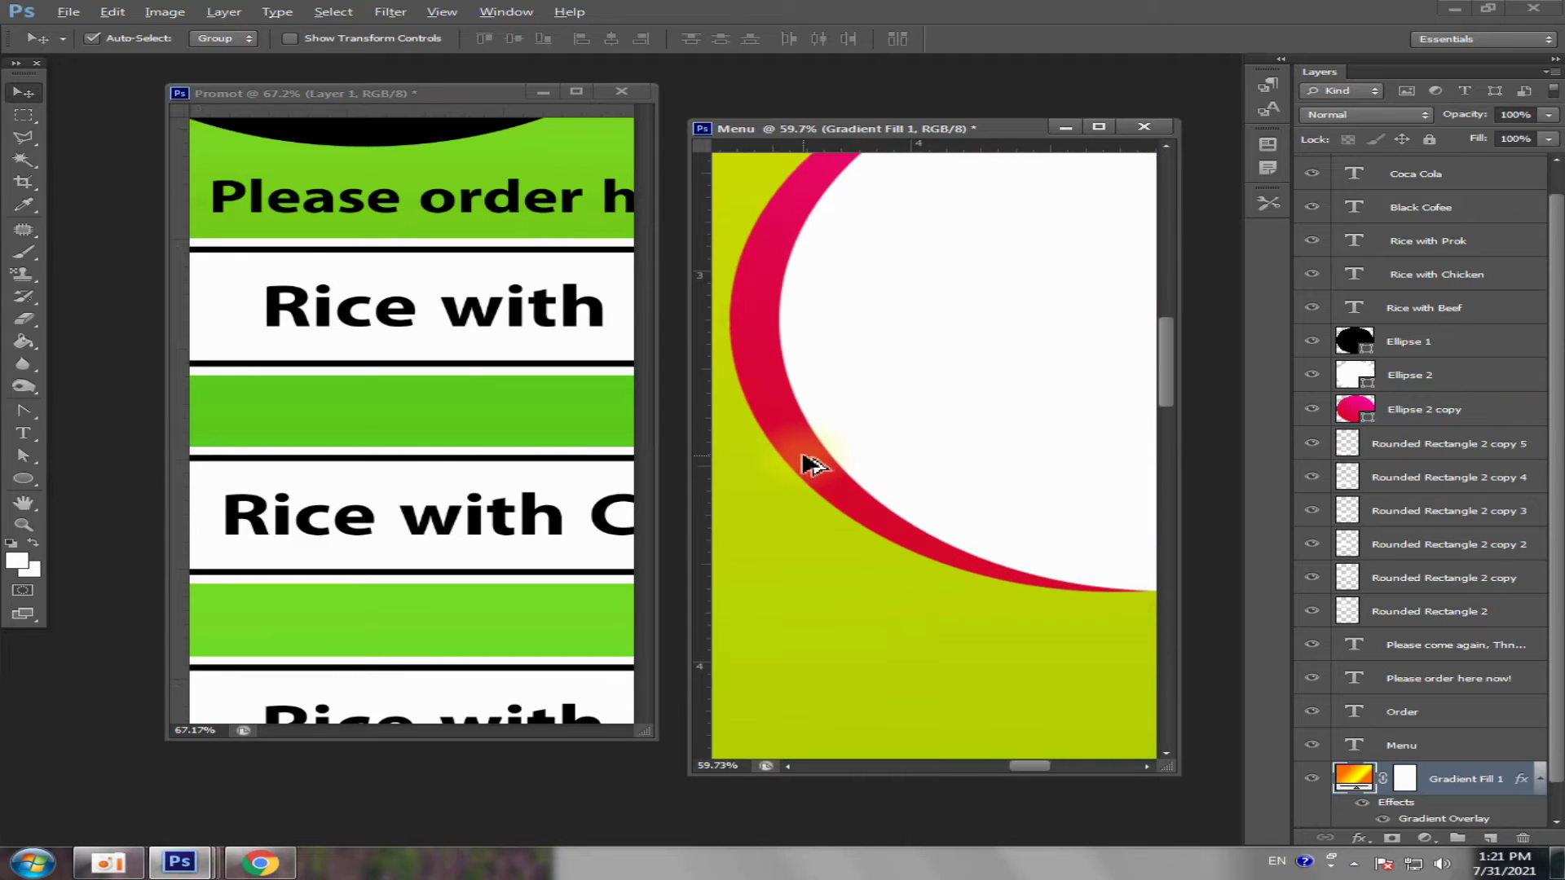
left_click(776, 324)
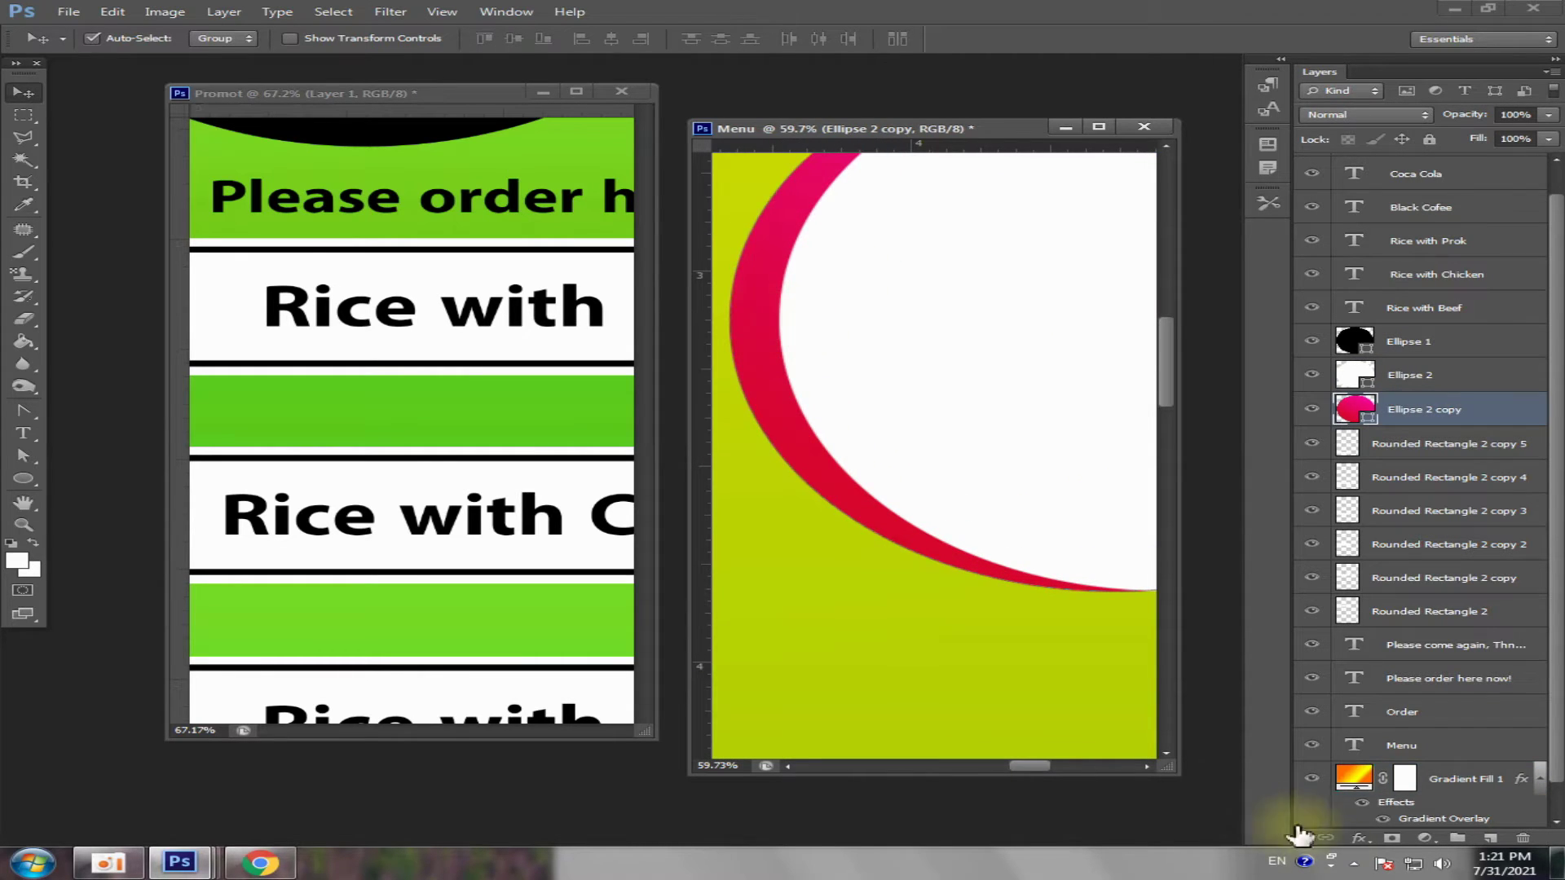
left_click(225, 12)
mouse_move(256, 105)
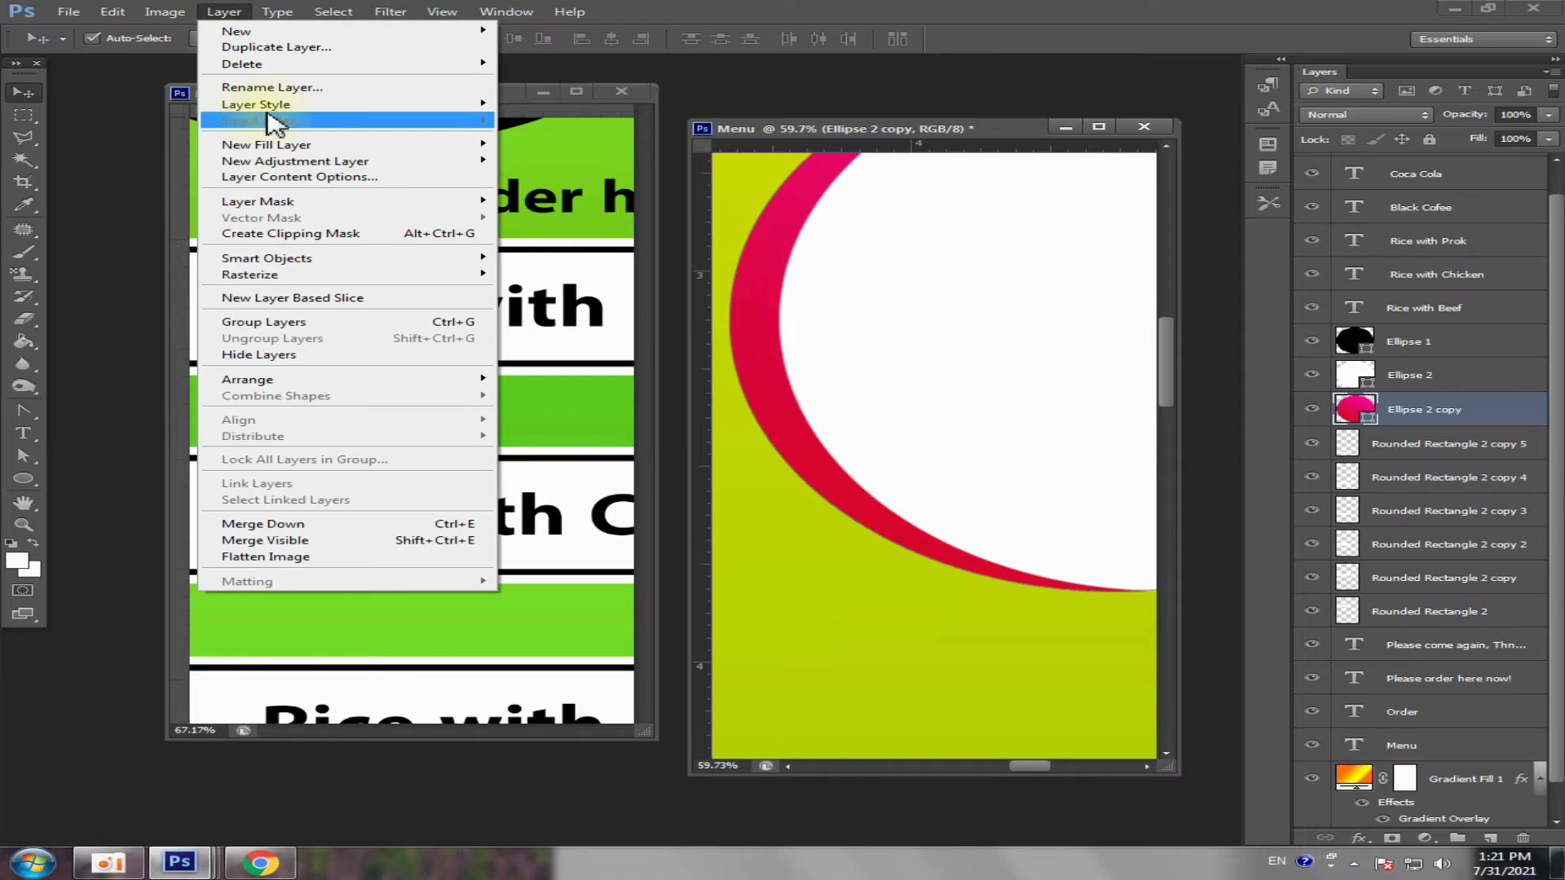
left_click(604, 211)
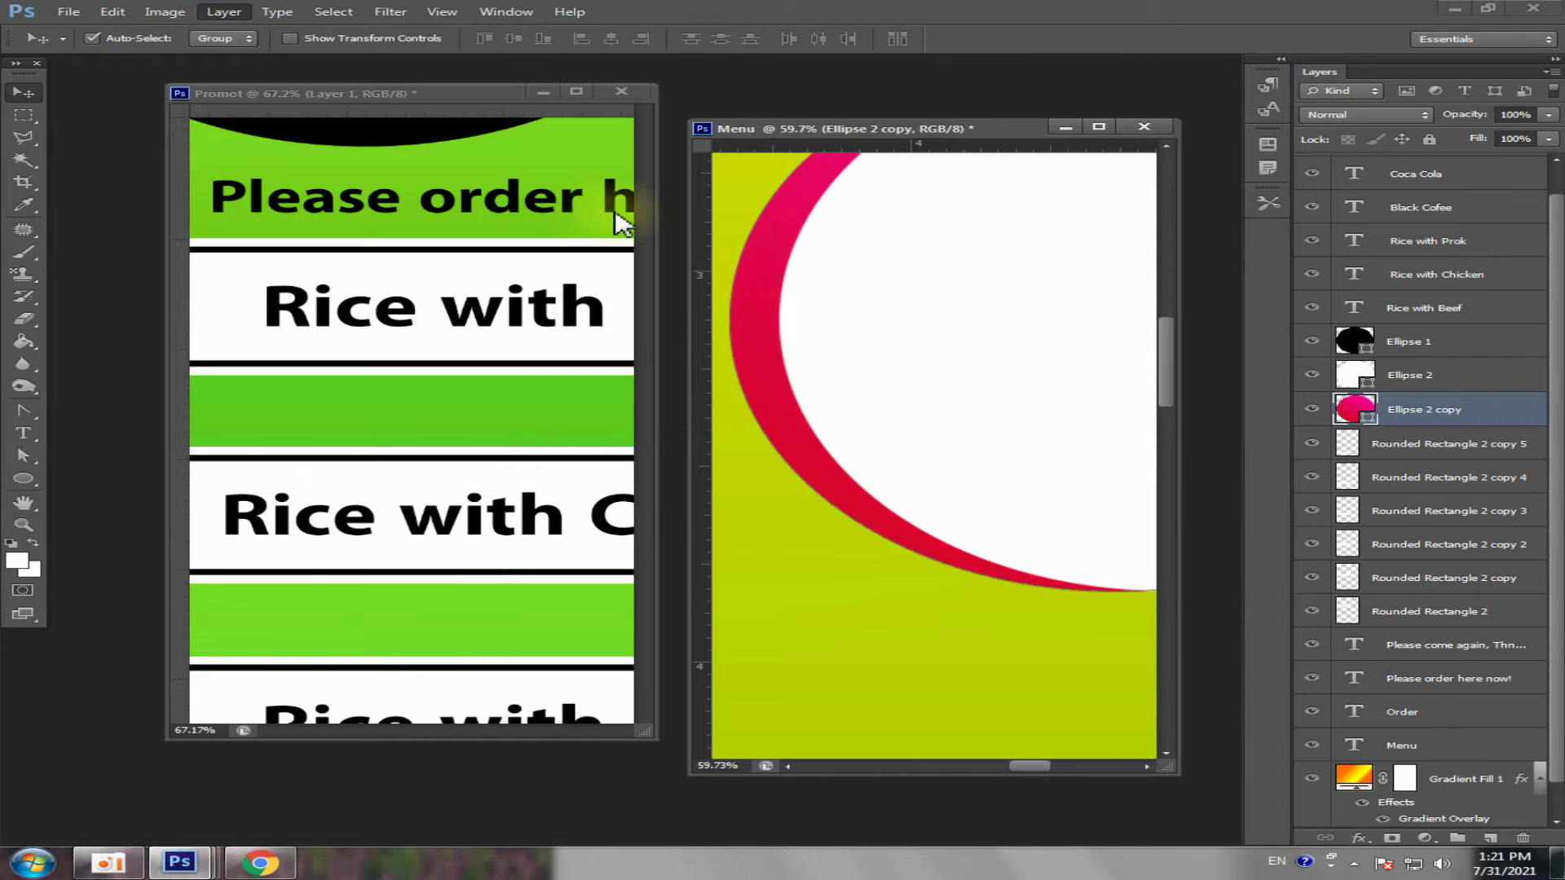
left_click_drag(707, 130, 622, 389)
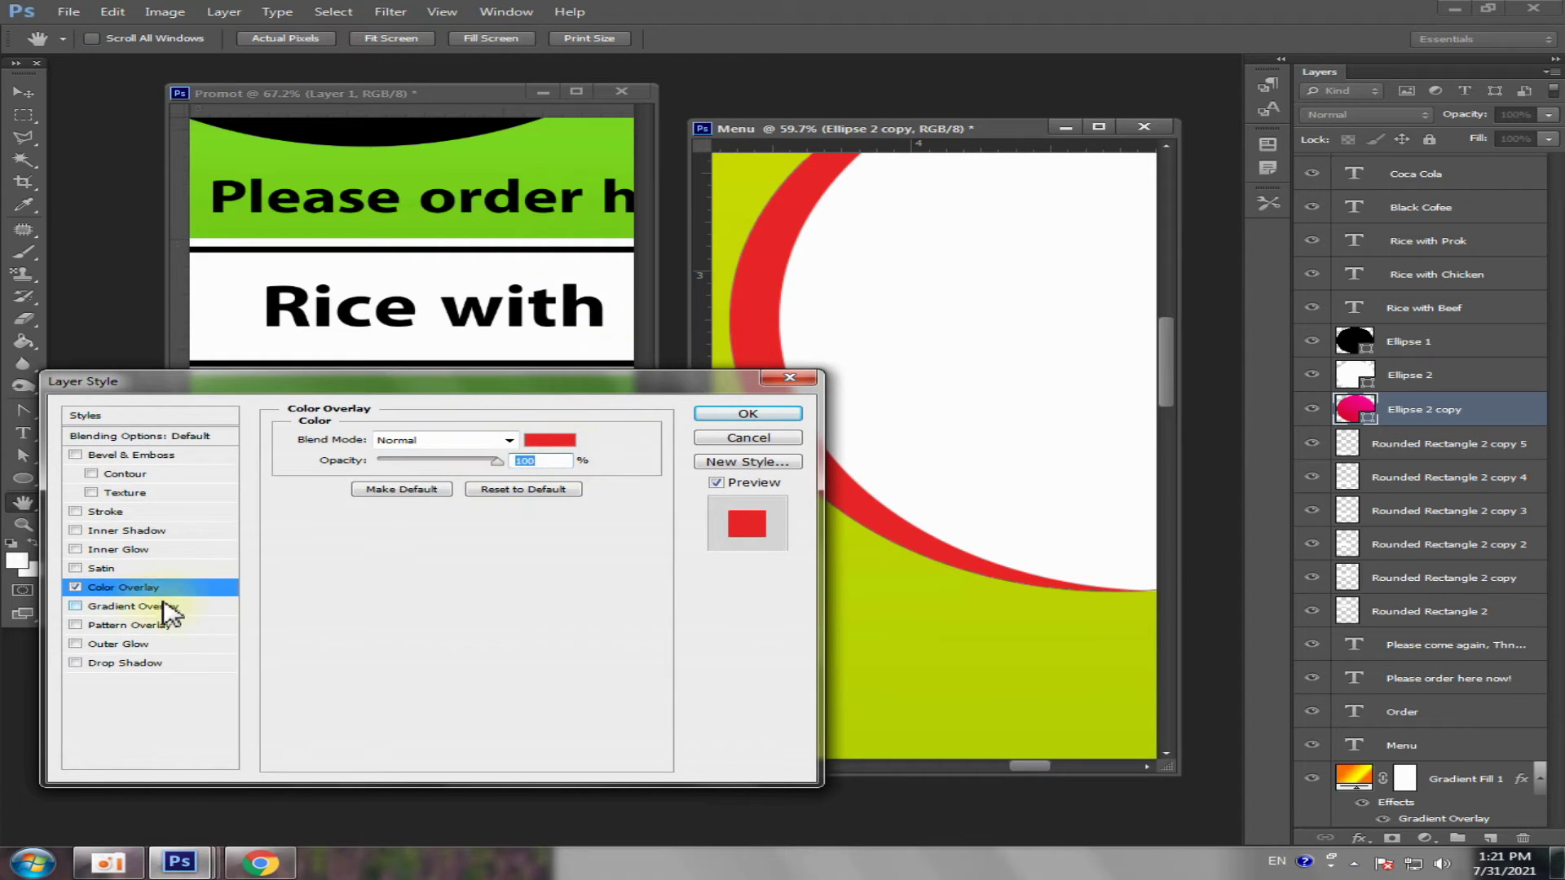
mouse_move(497, 469)
left_mouse_down()
mouse_move(436, 471)
mouse_move(540, 473)
left_mouse_up()
left_click(747, 437)
scroll(880, 444, "down", 2)
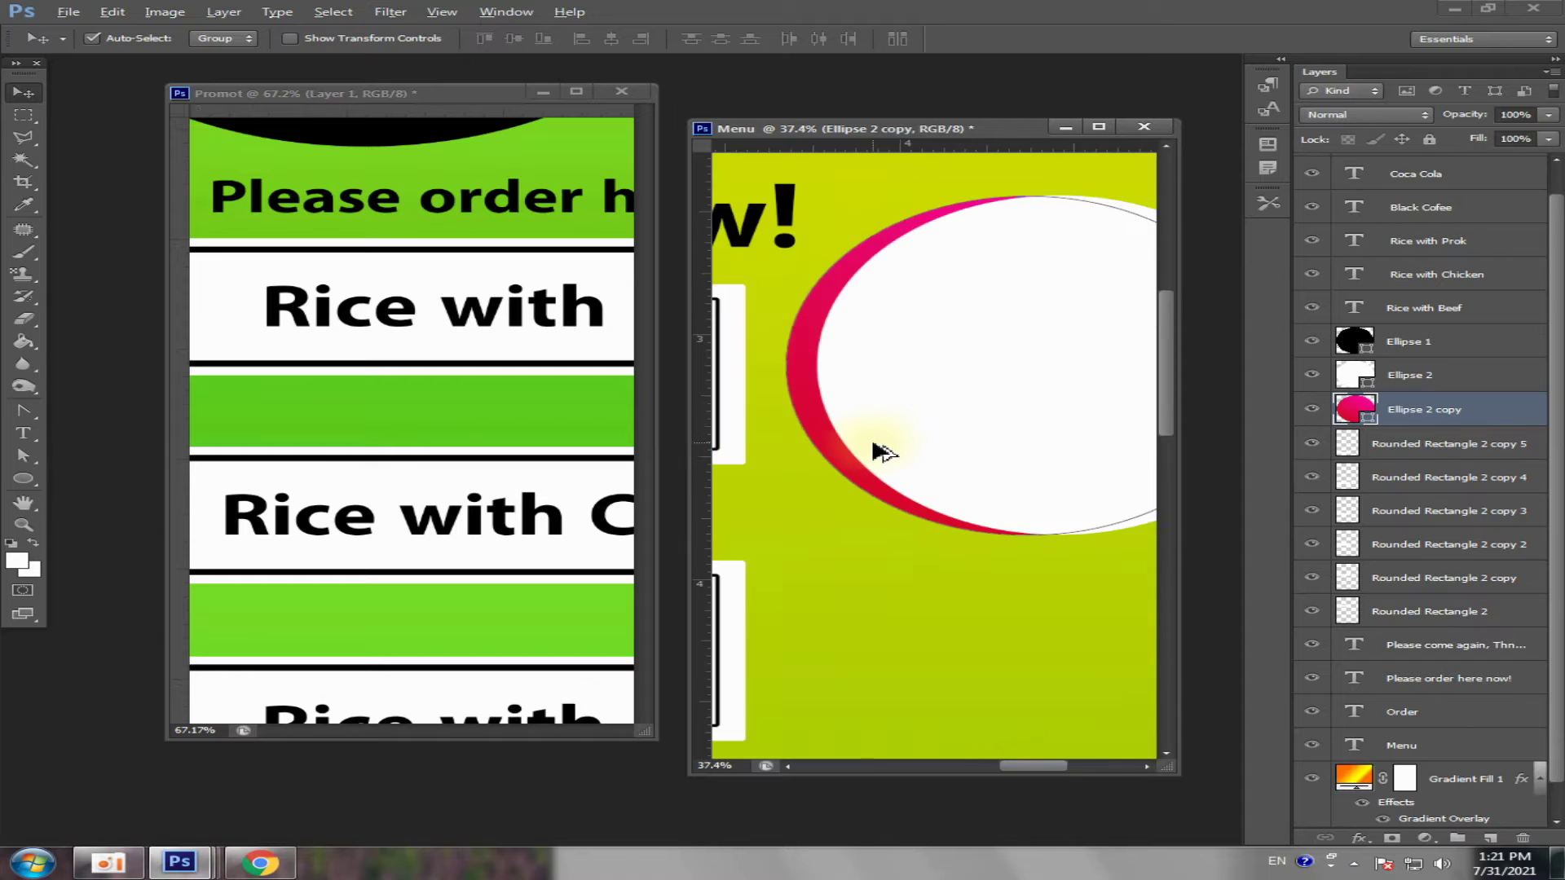
scroll(847, 437, "up", 2)
- Add a Gradient Overlay style to the pink ellipse with Scale 73%
left_click(223, 11)
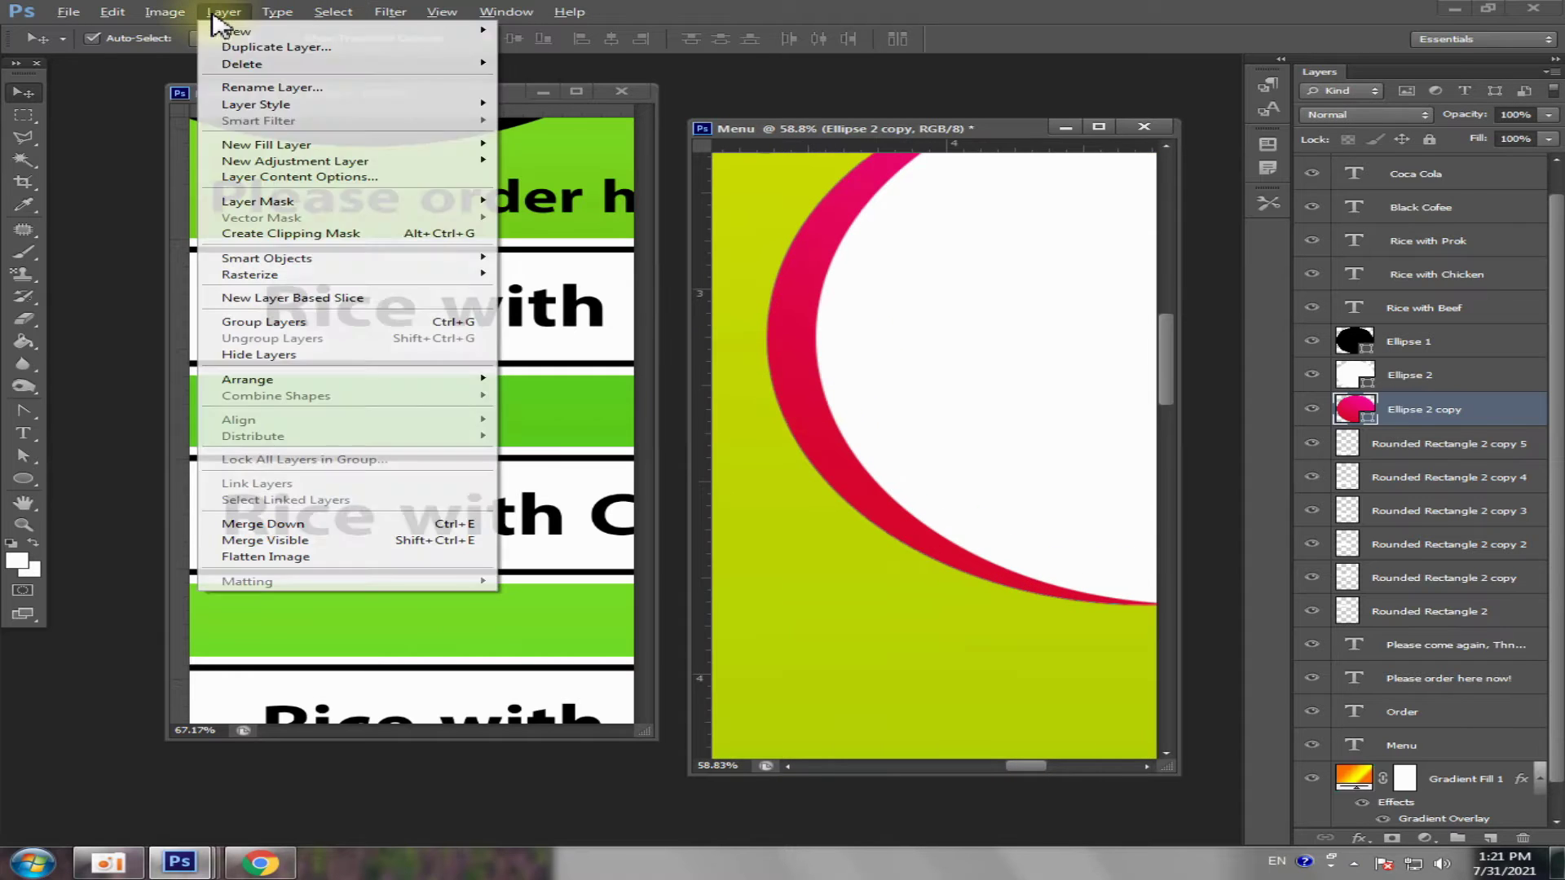
mouse_move(256, 104)
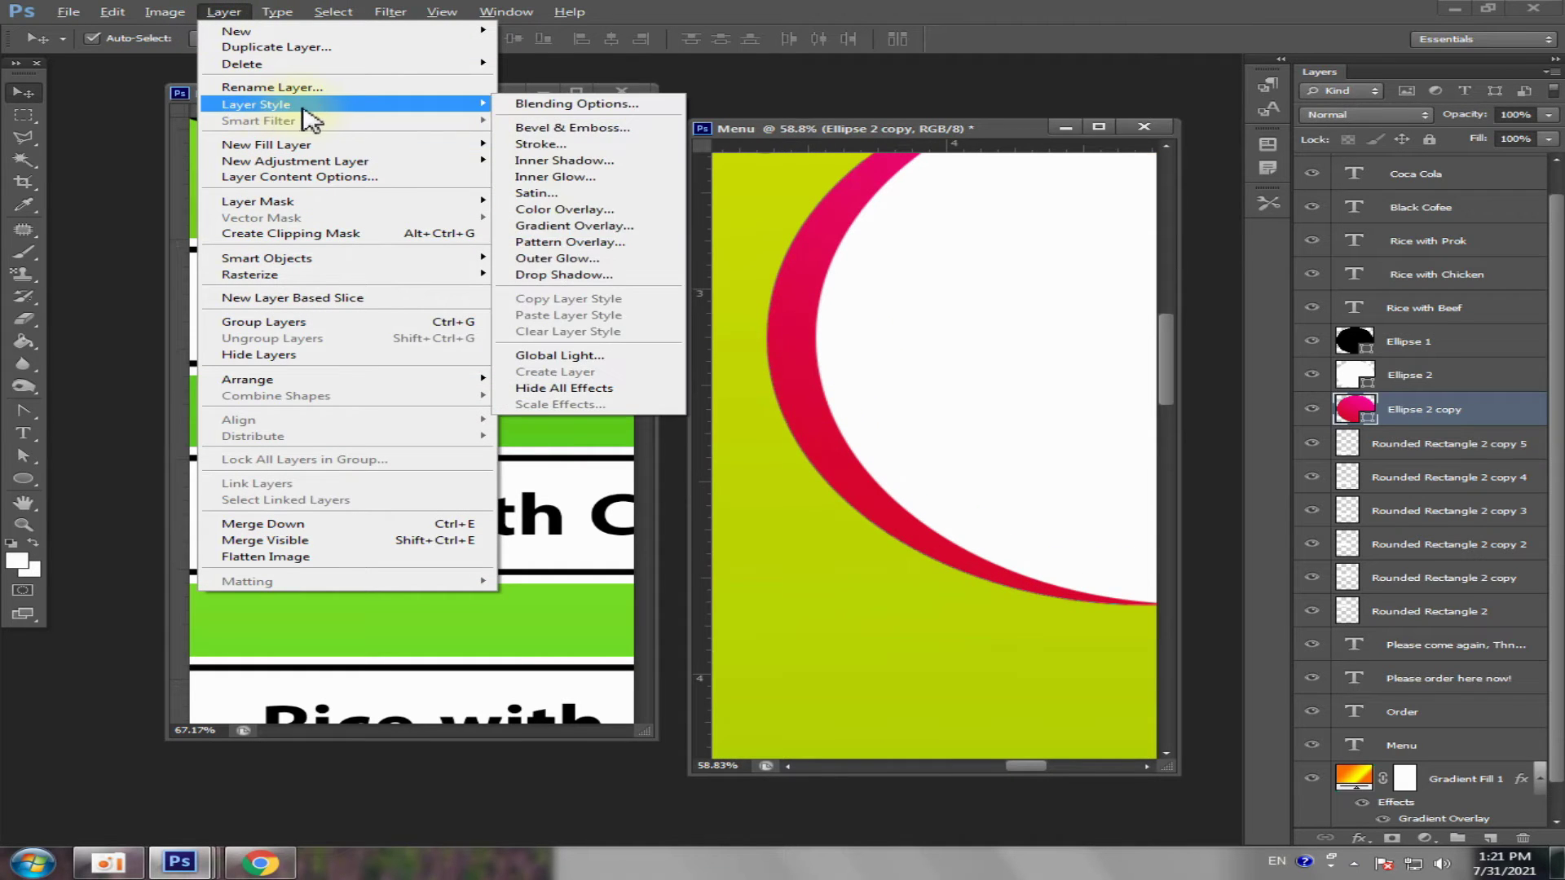
left_click(601, 227)
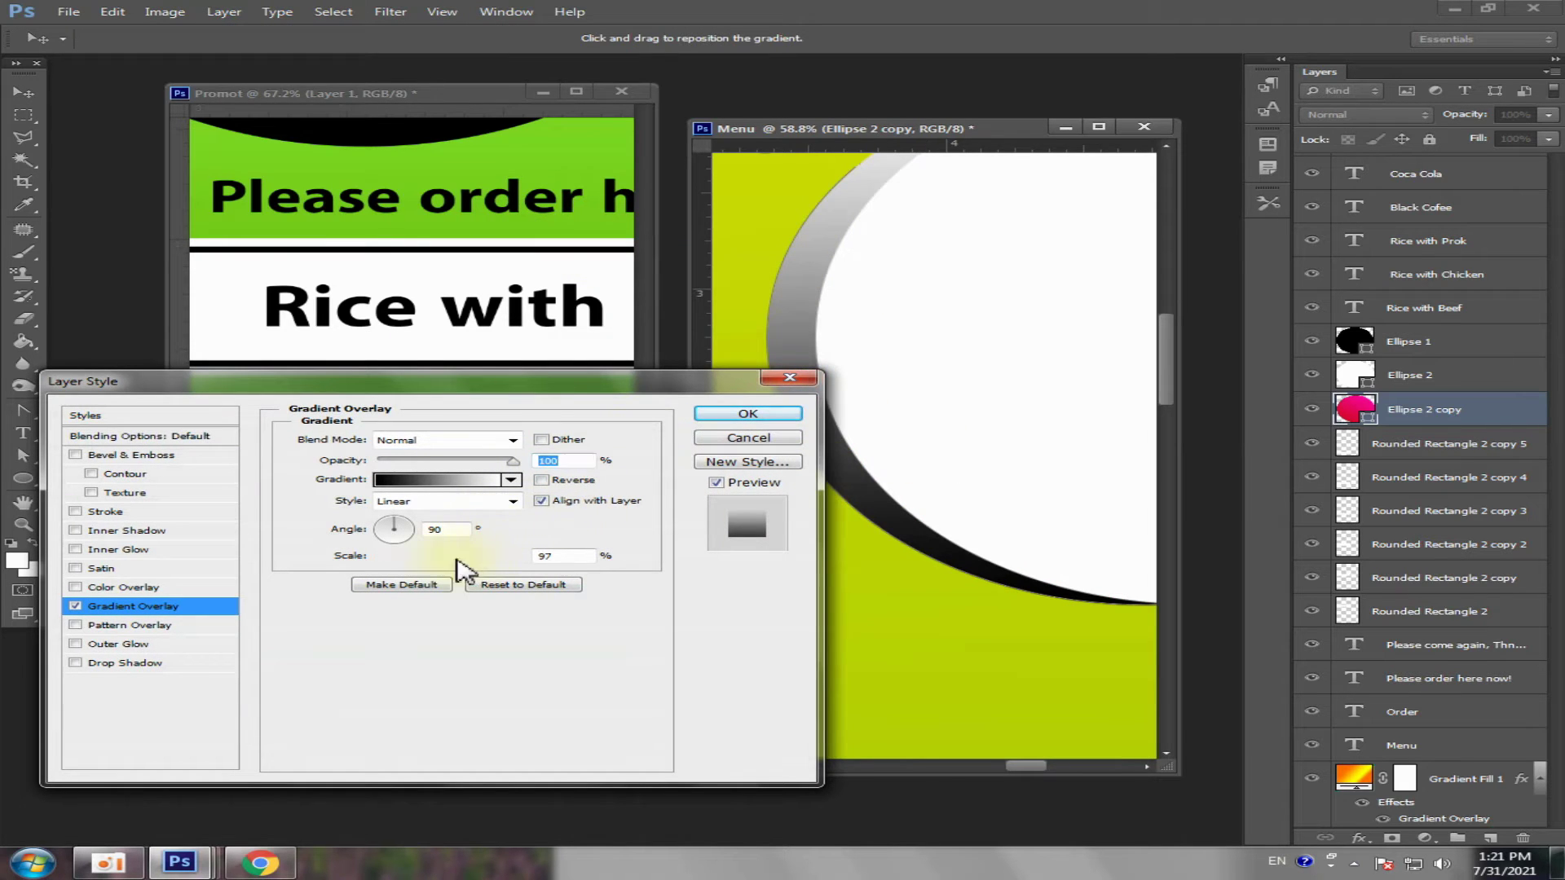
mouse_move(459, 569)
left_mouse_down()
mouse_move(436, 571)
mouse_move(464, 501)
left_mouse_up()
left_click(460, 481)
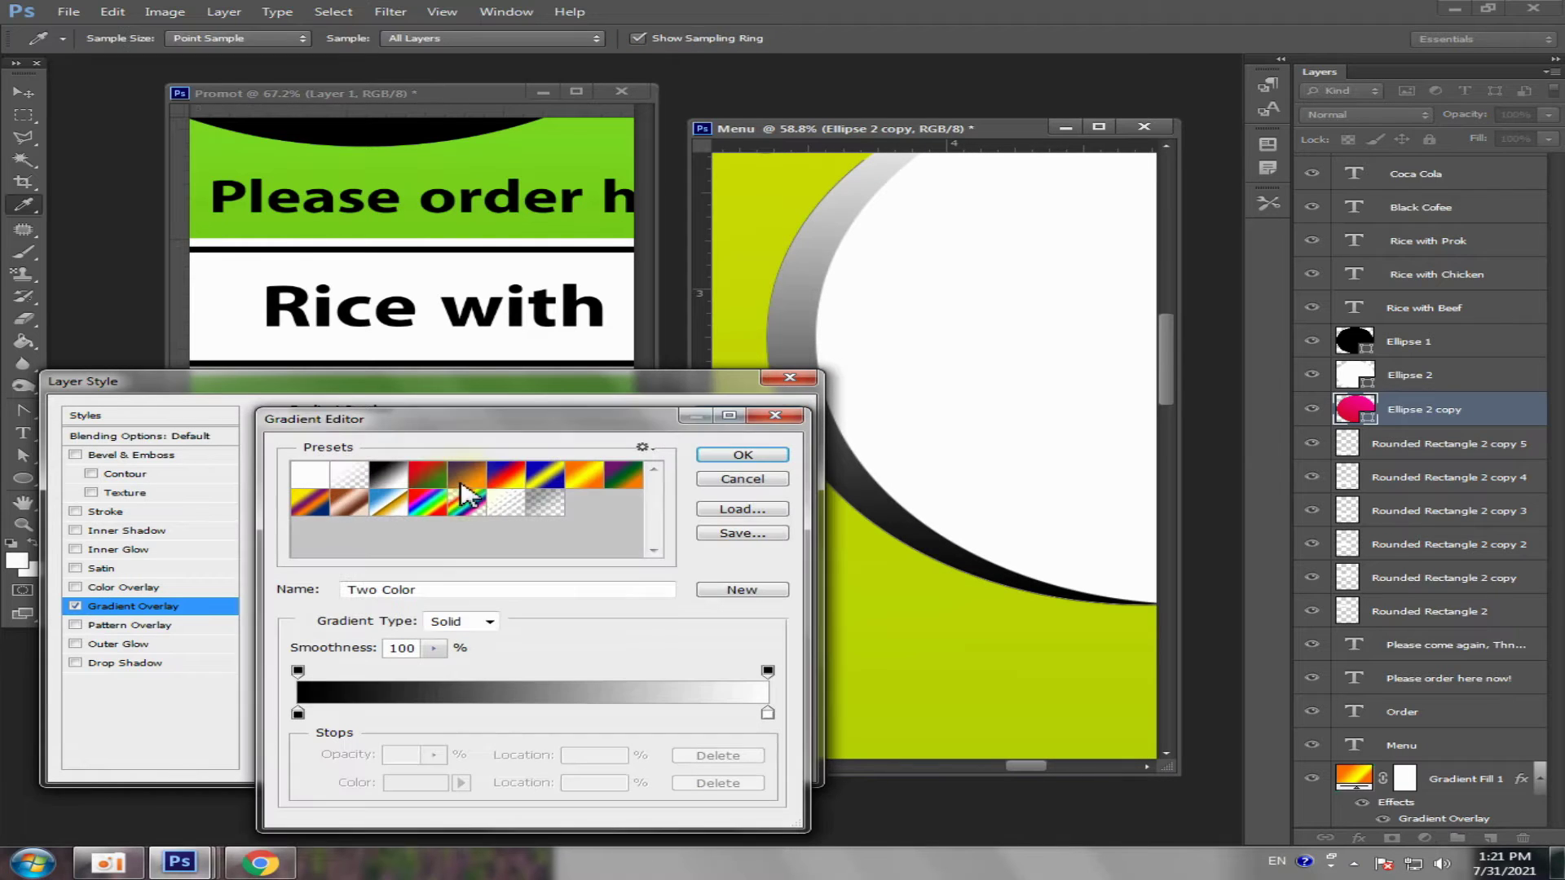
- Make the overlay gradient red on the left with the right stop at 99%, and apply it
left_click(298, 714)
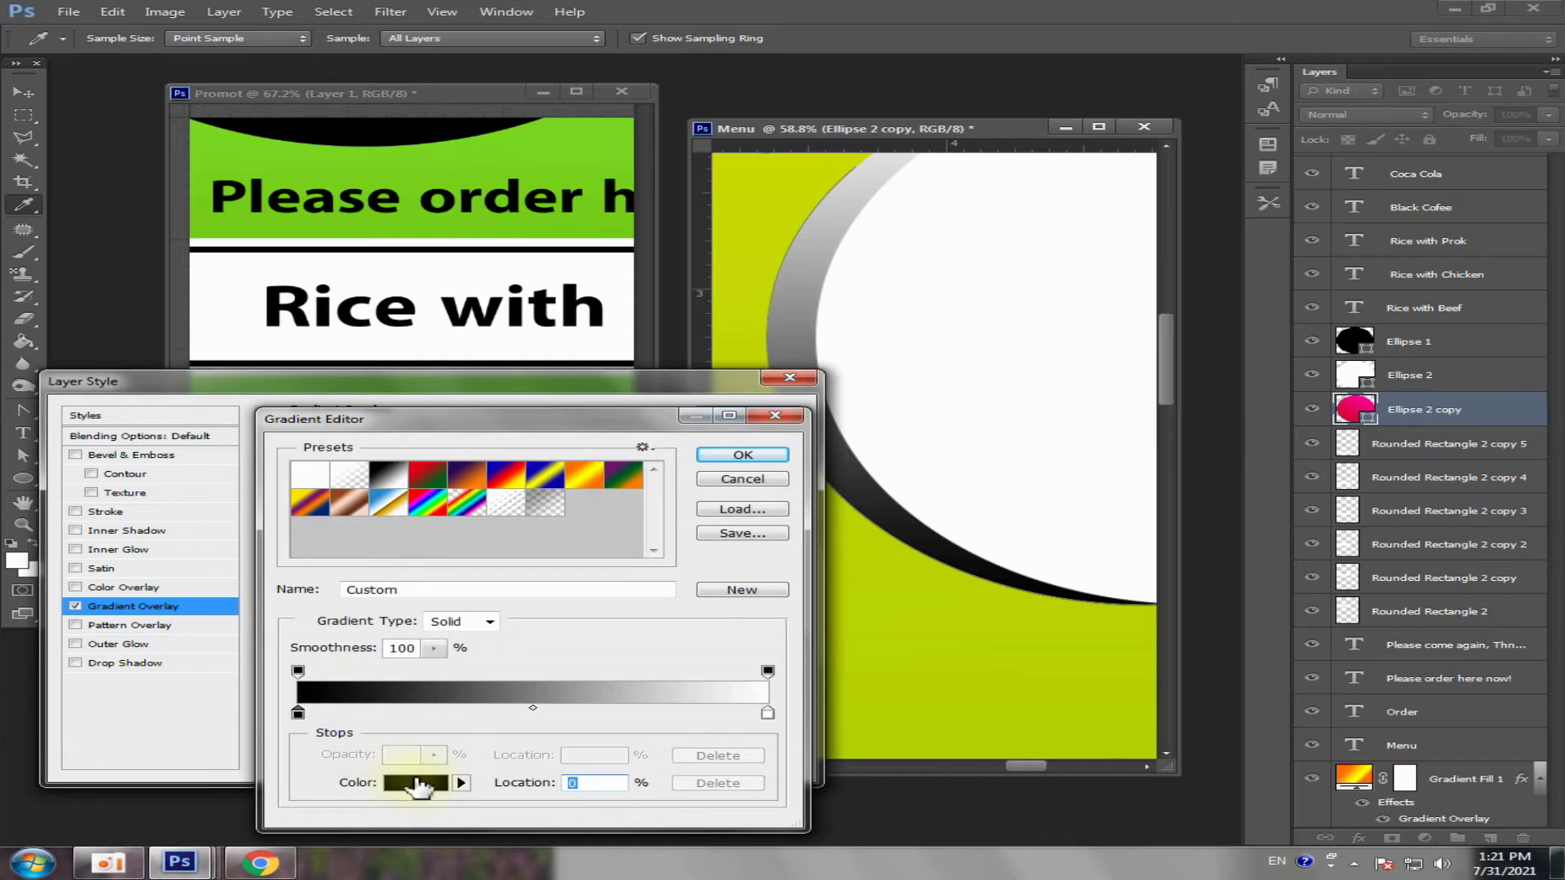
left_click(416, 783)
left_click(995, 471)
left_click(953, 490)
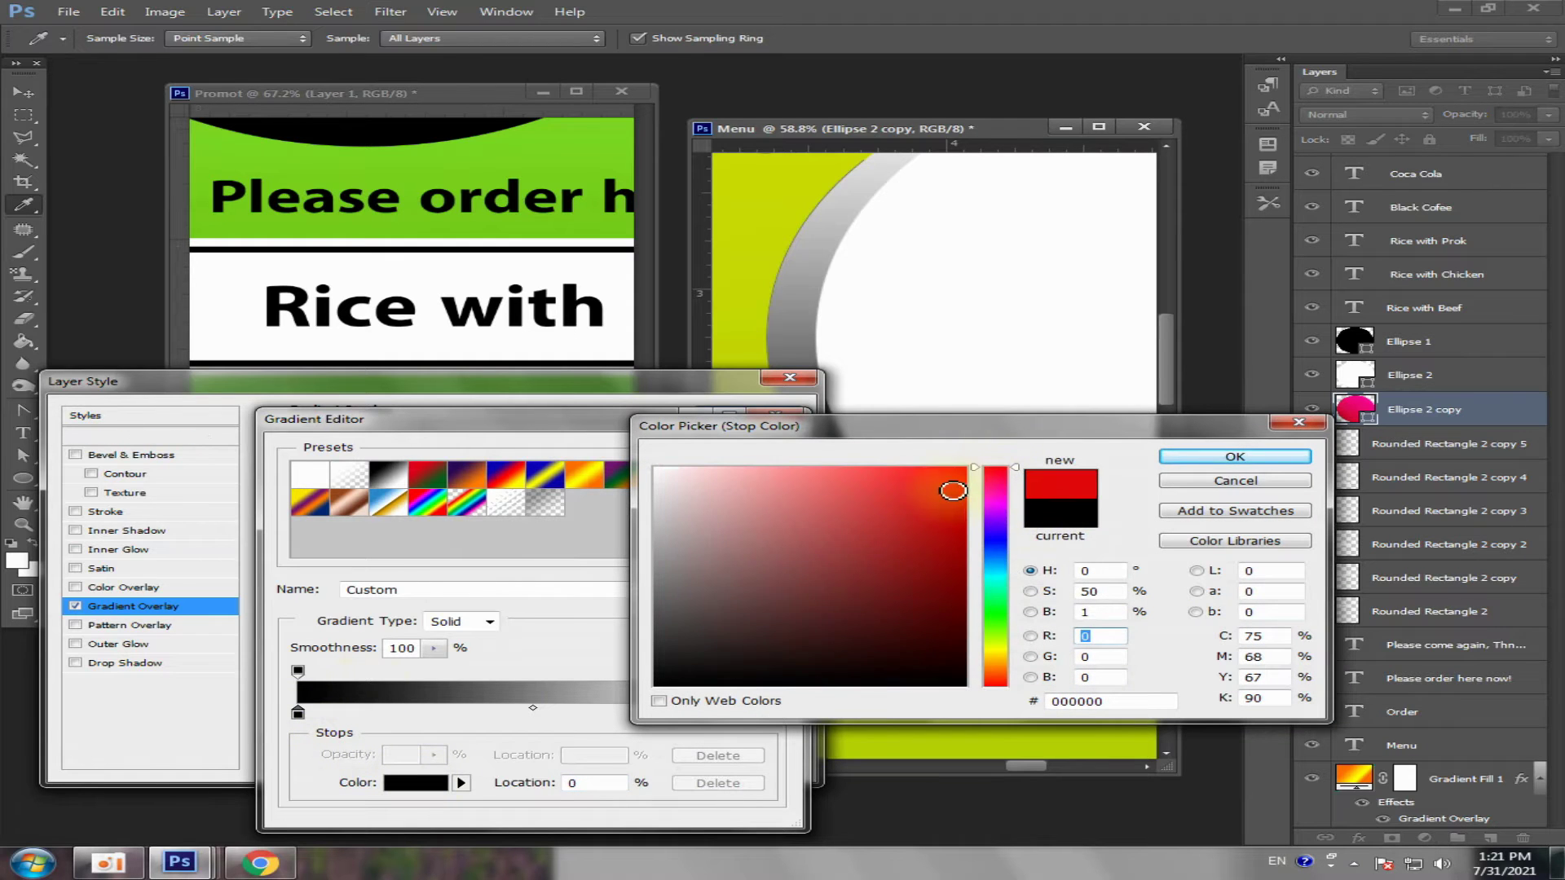
left_click(1235, 457)
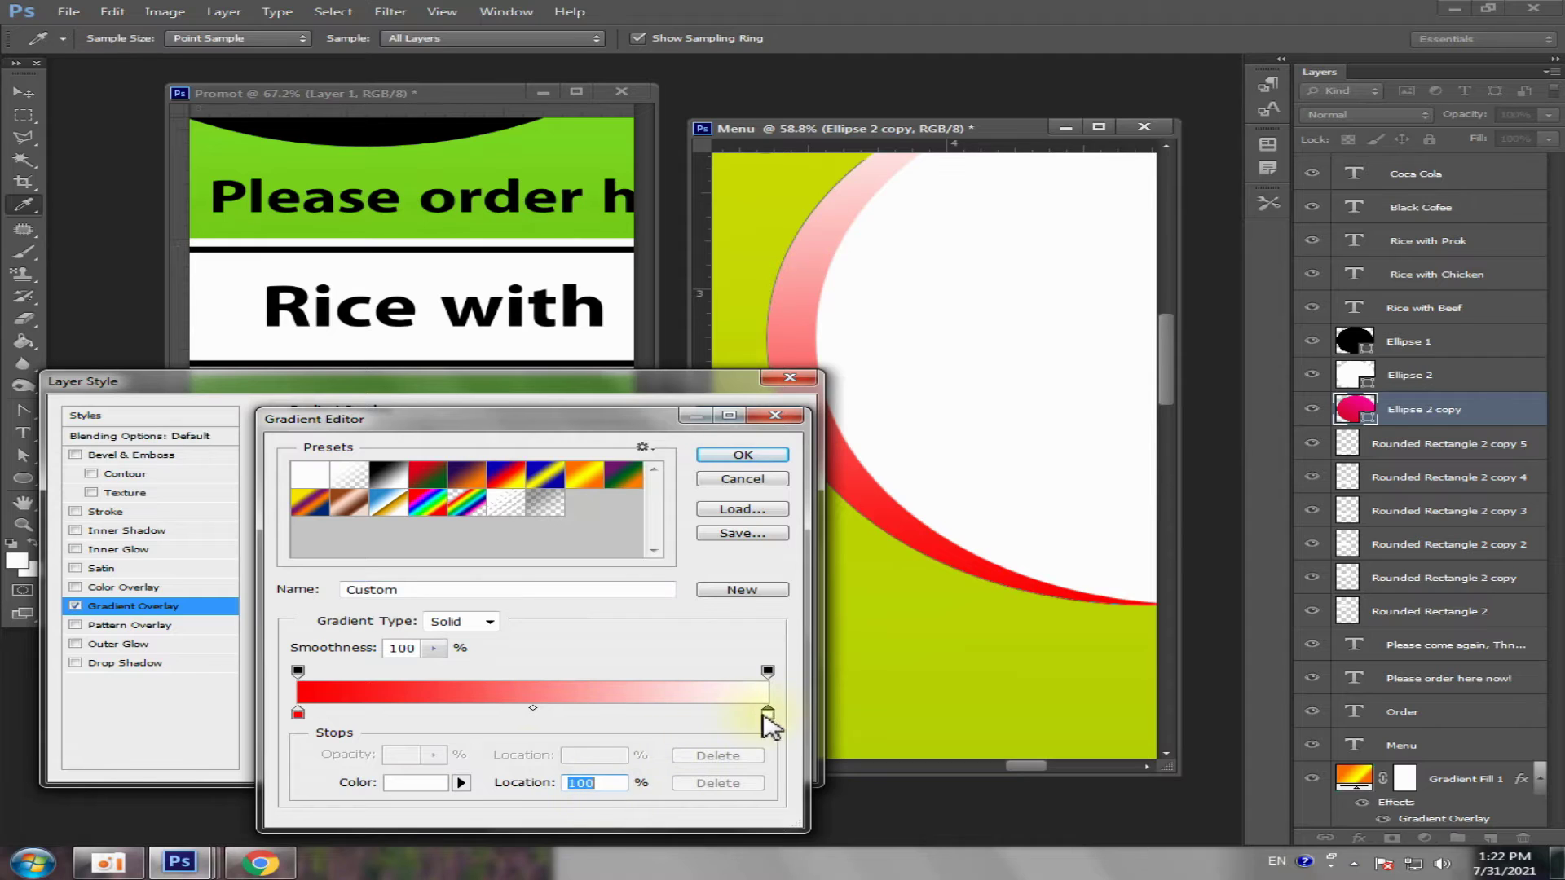
type("99")
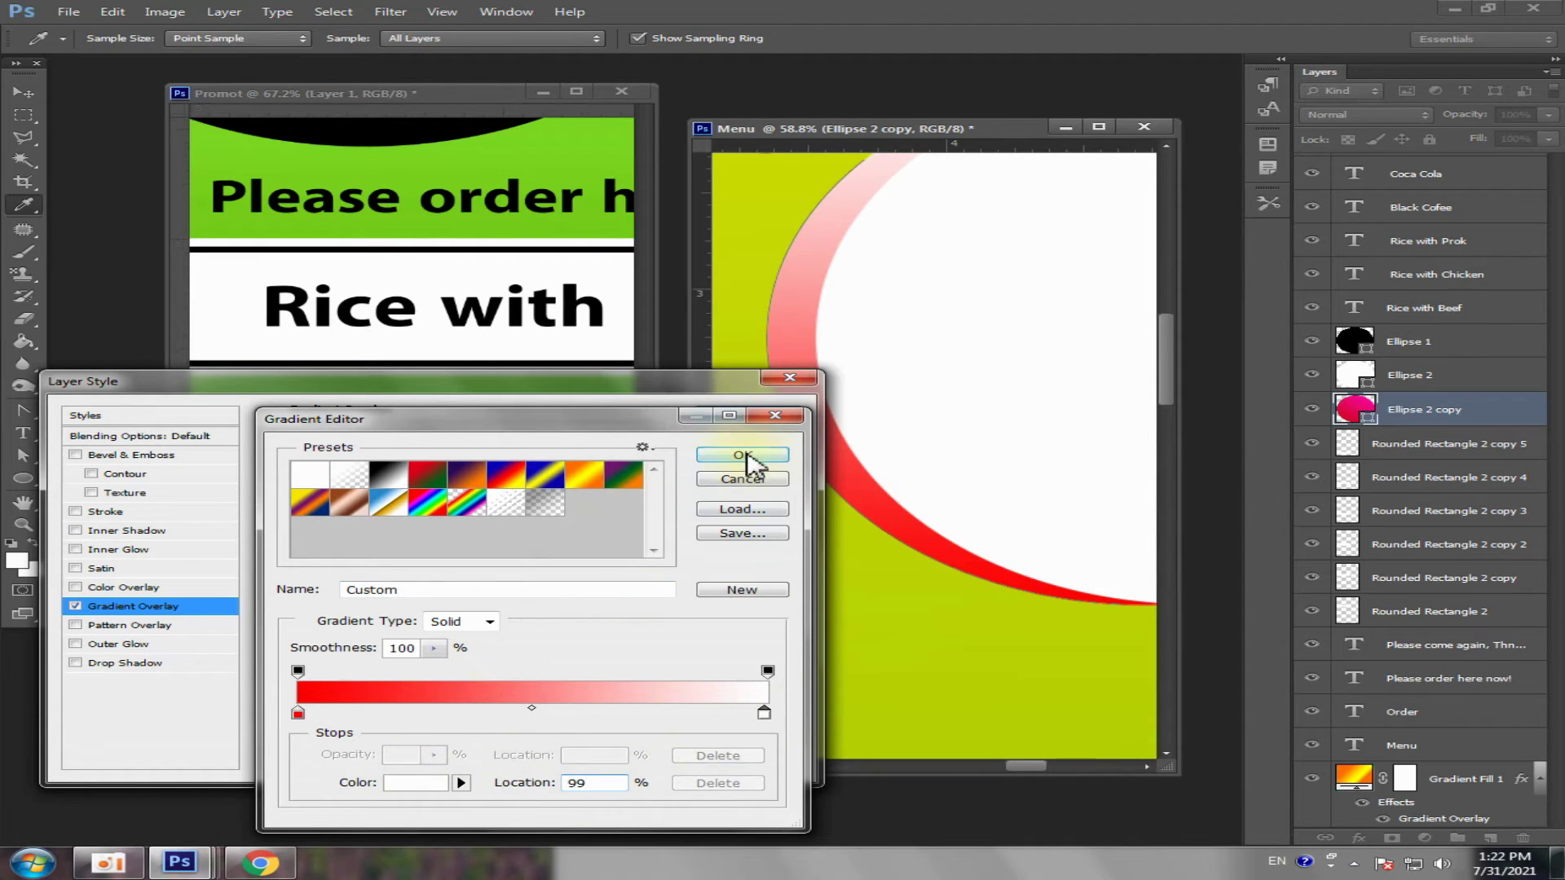
left_click(744, 455)
left_click(744, 414)
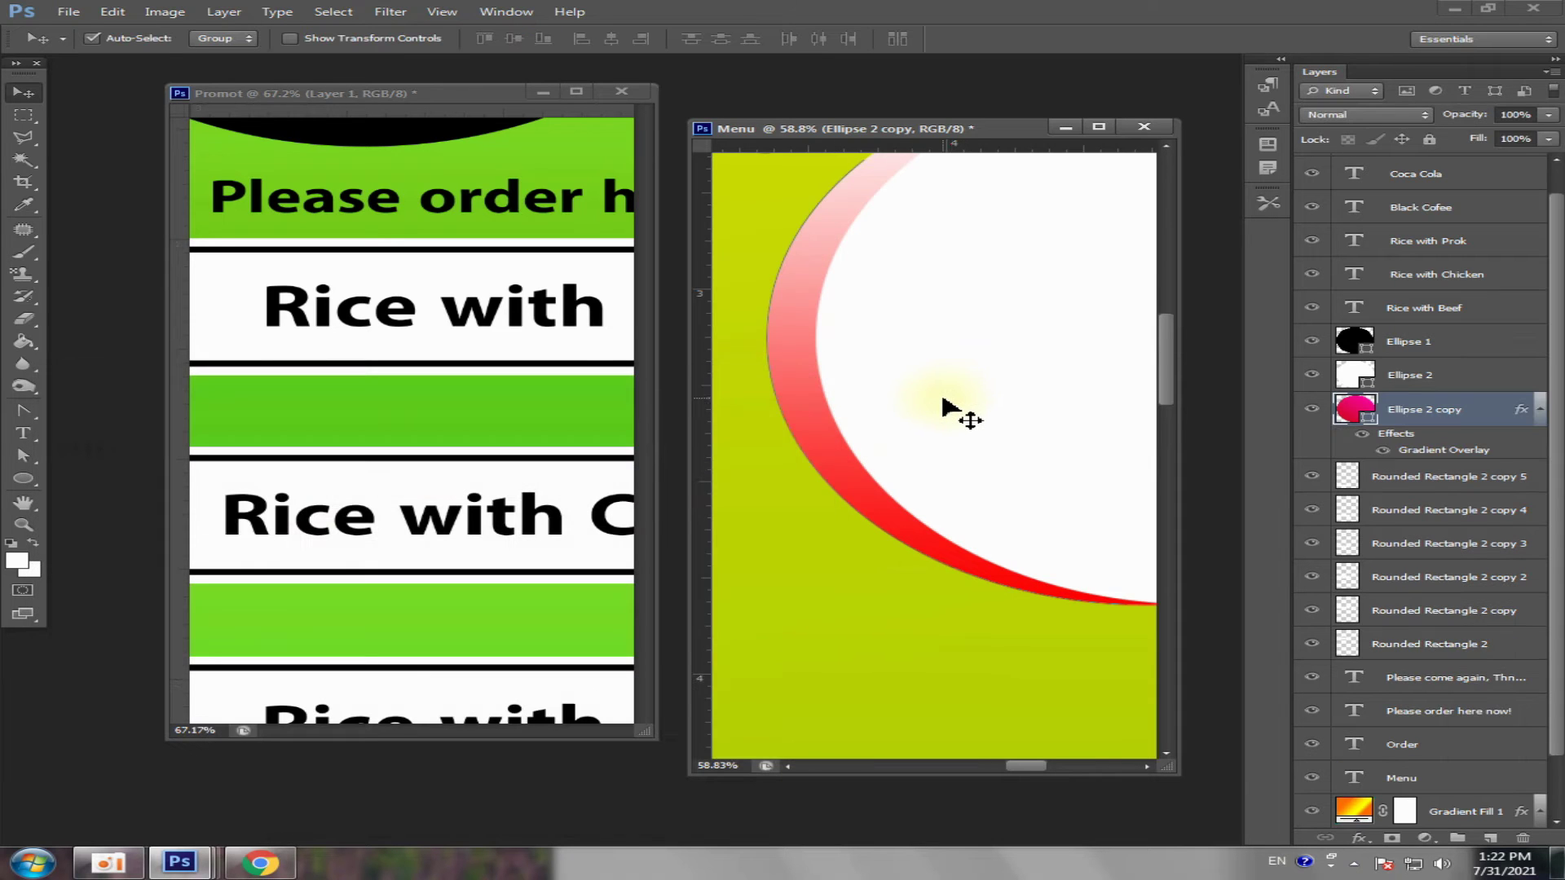
scroll(950, 404, "down", 3)
- Nudge the white circle slightly left and down in the enlarged Menu document
left_click(1007, 571)
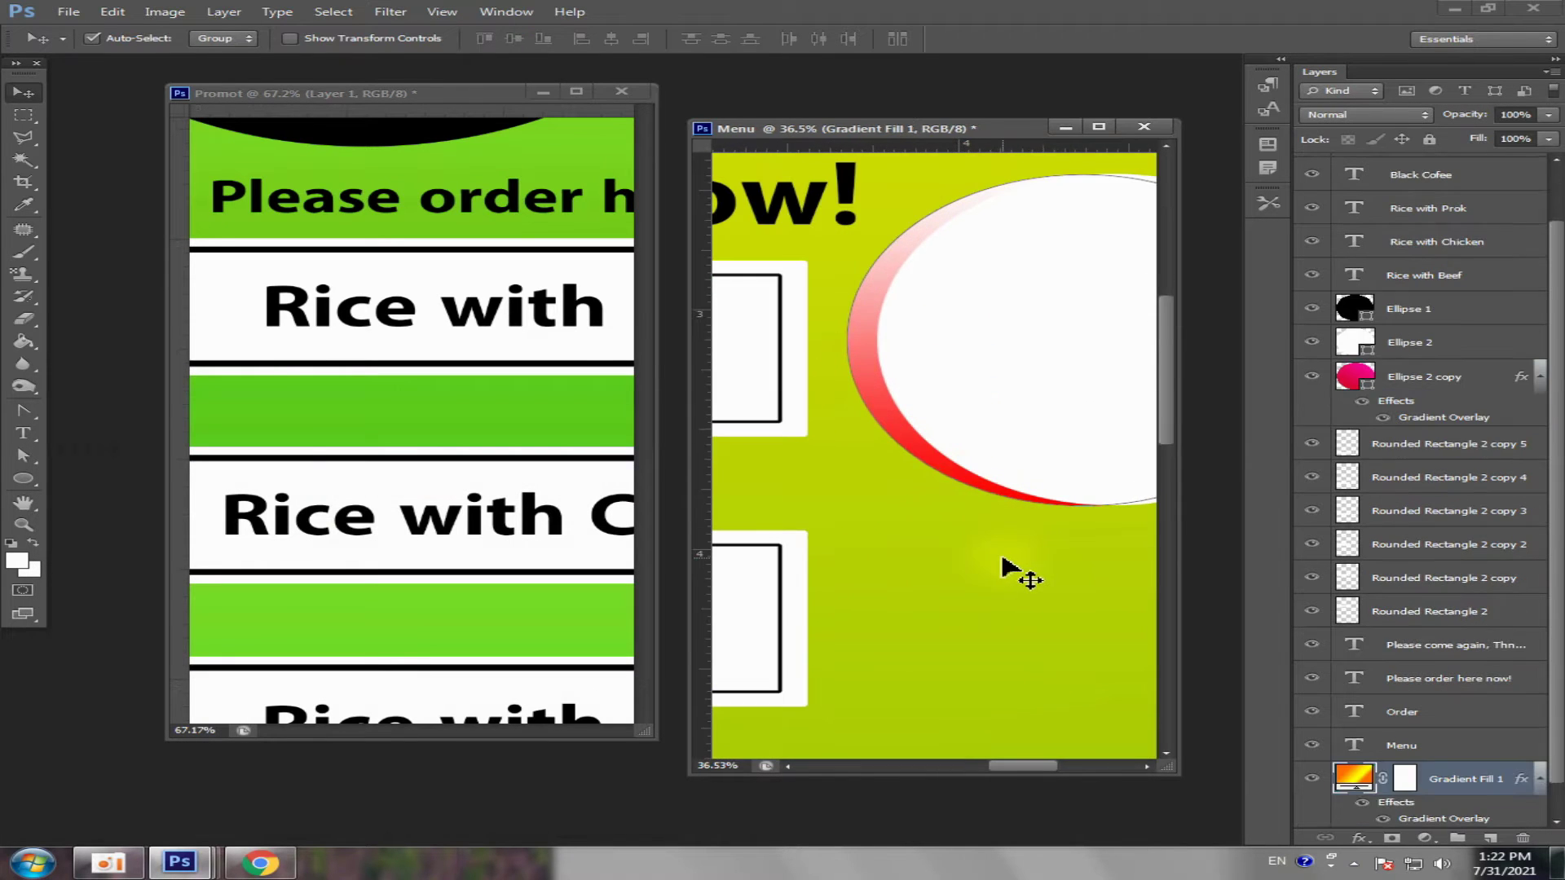
left_click(1099, 127)
scroll(1030, 326, "up", 3)
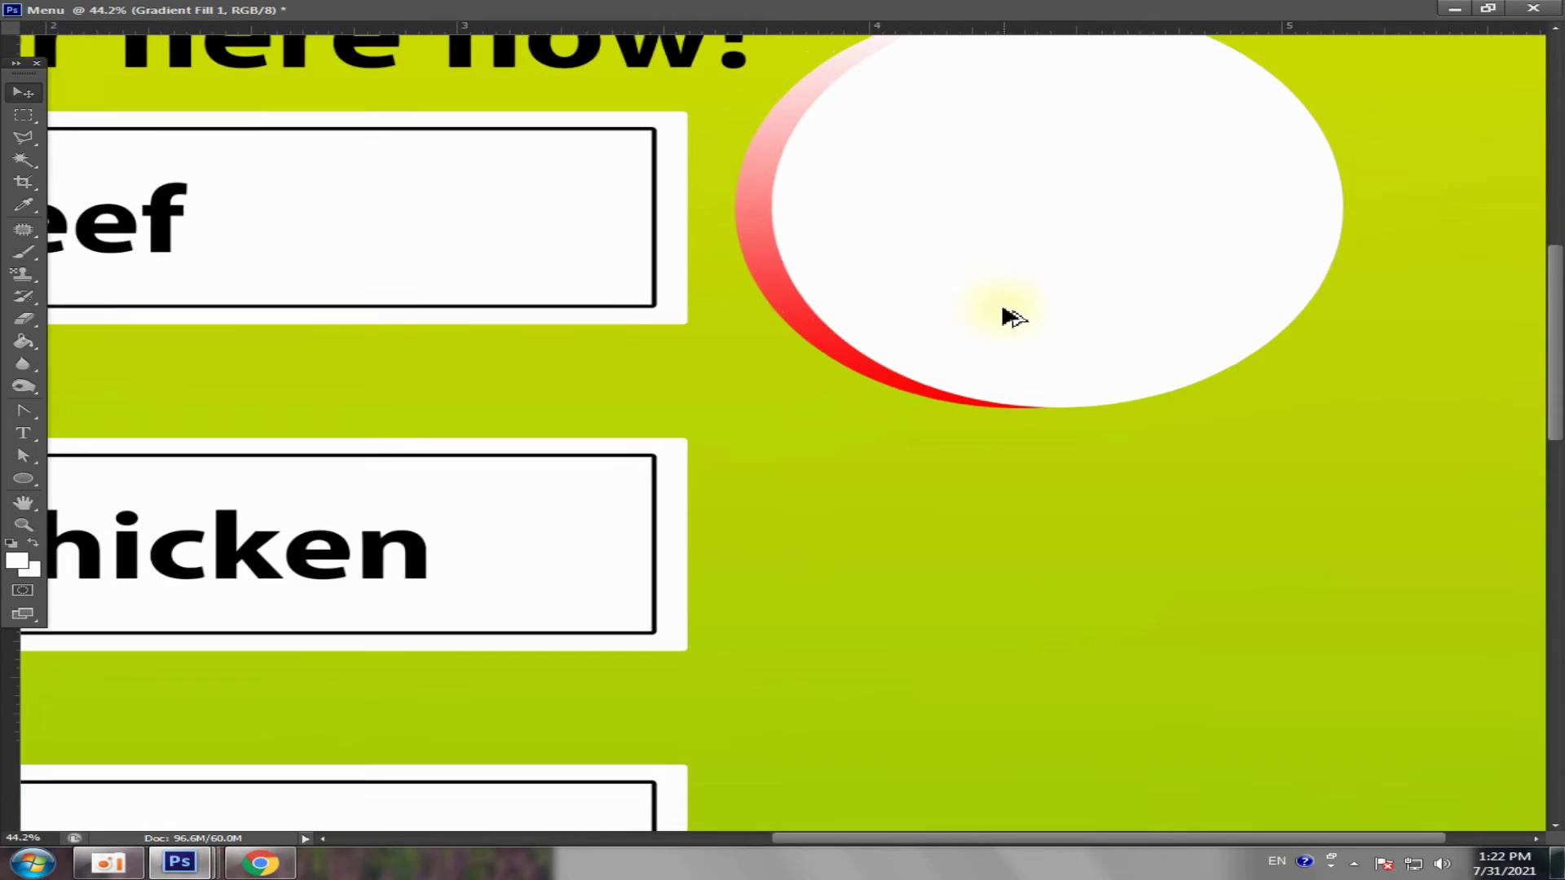
left_click(1026, 337)
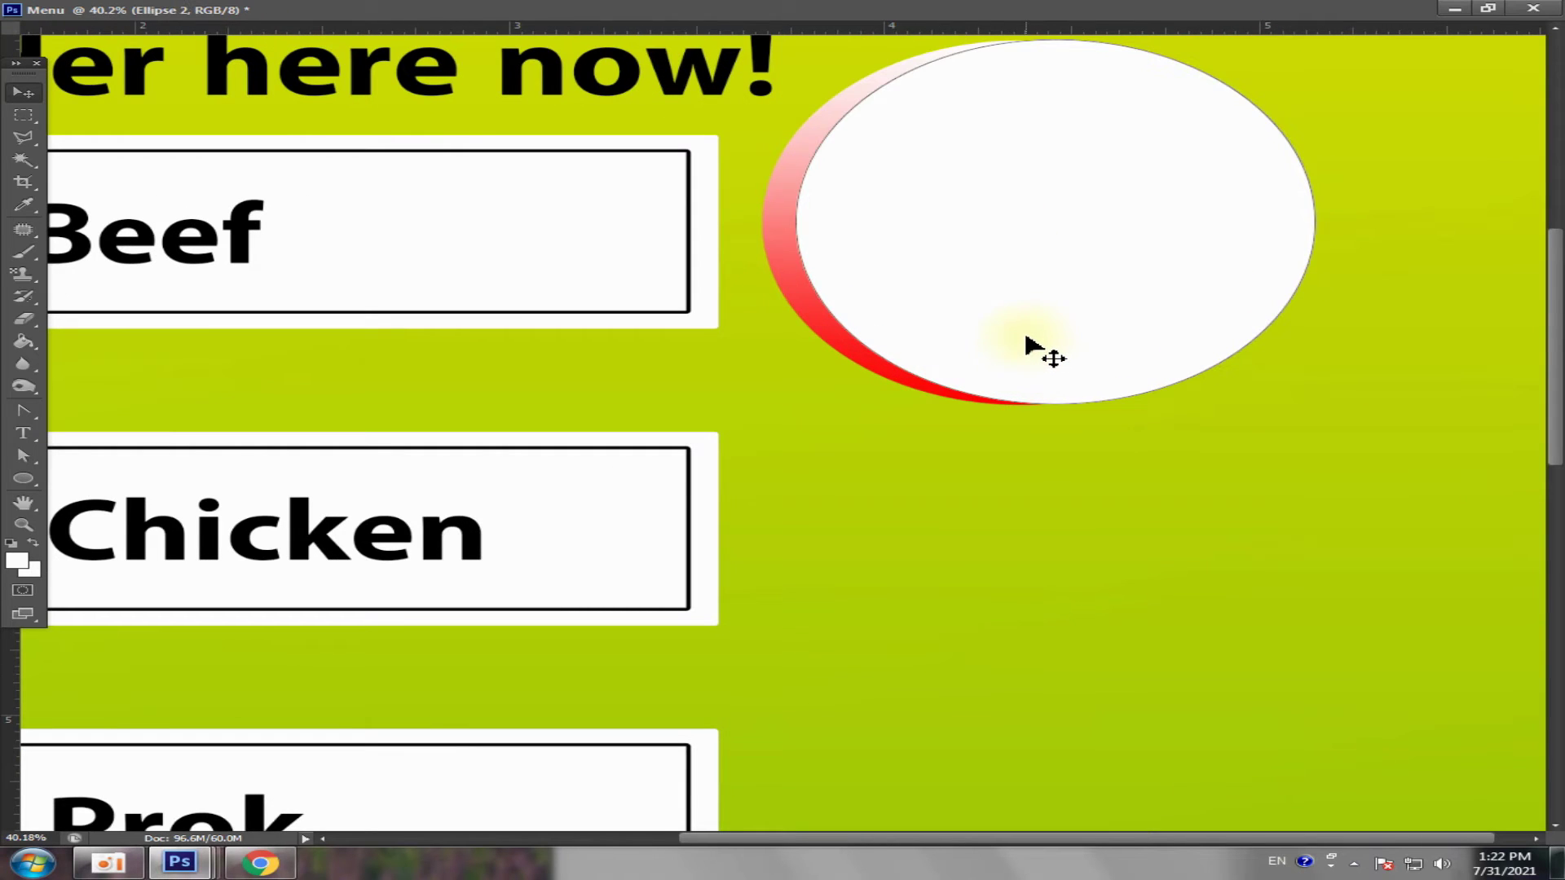
key("Down")
key("Down")
key("Left")
key("Left")
key("Left")
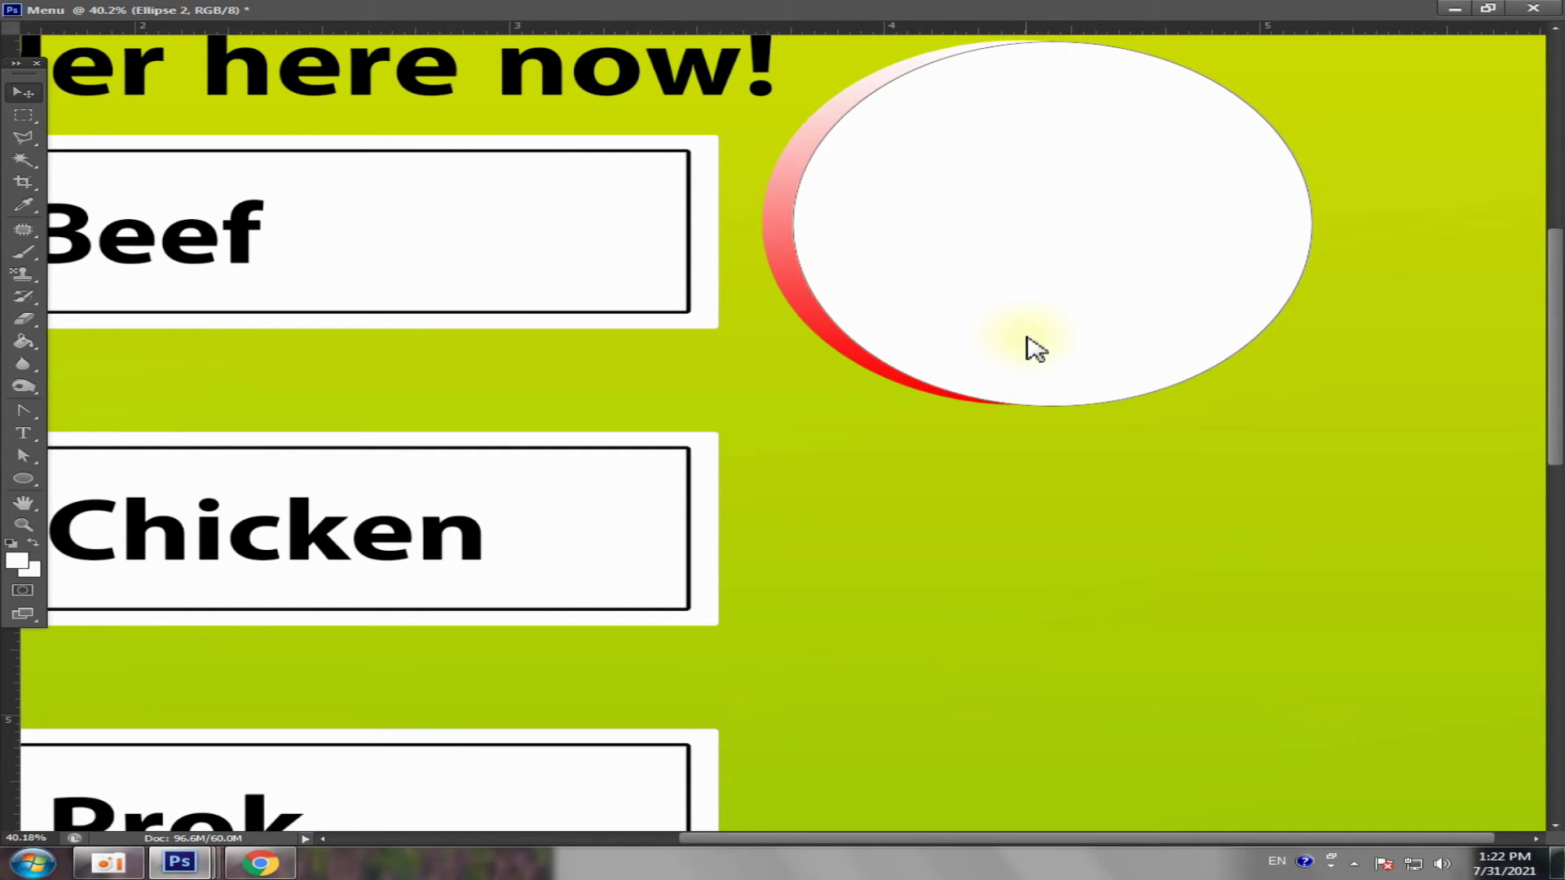
scroll(1029, 346, "down", 5)
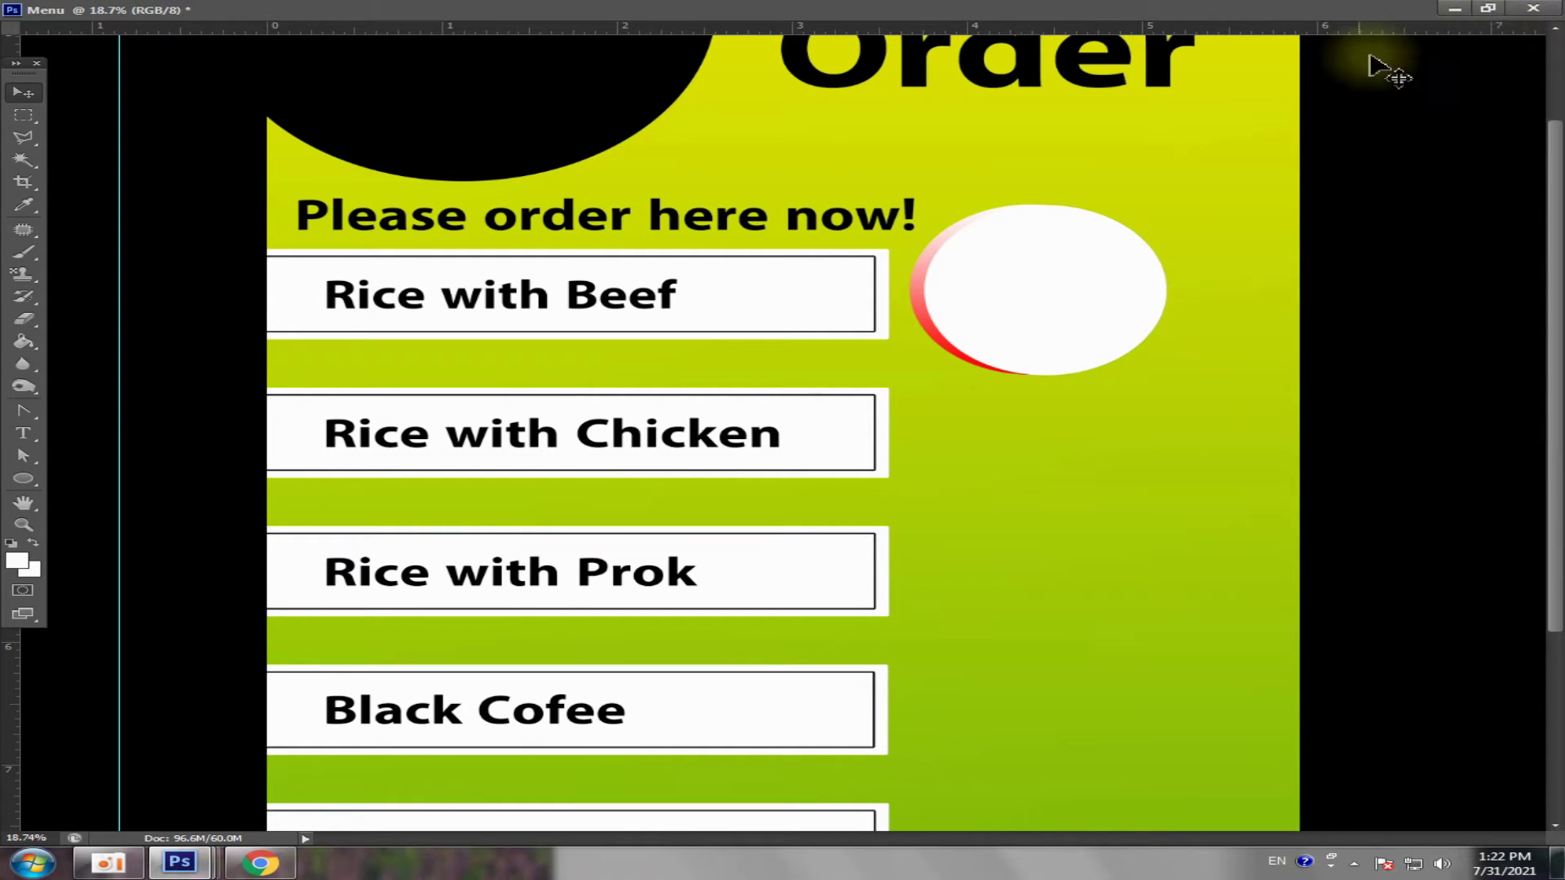
- Review the Promot layout, zoom back in on the Menu flyer, and browse Downloads for a photo
left_click(1489, 8)
scroll(488, 352, "down", 2)
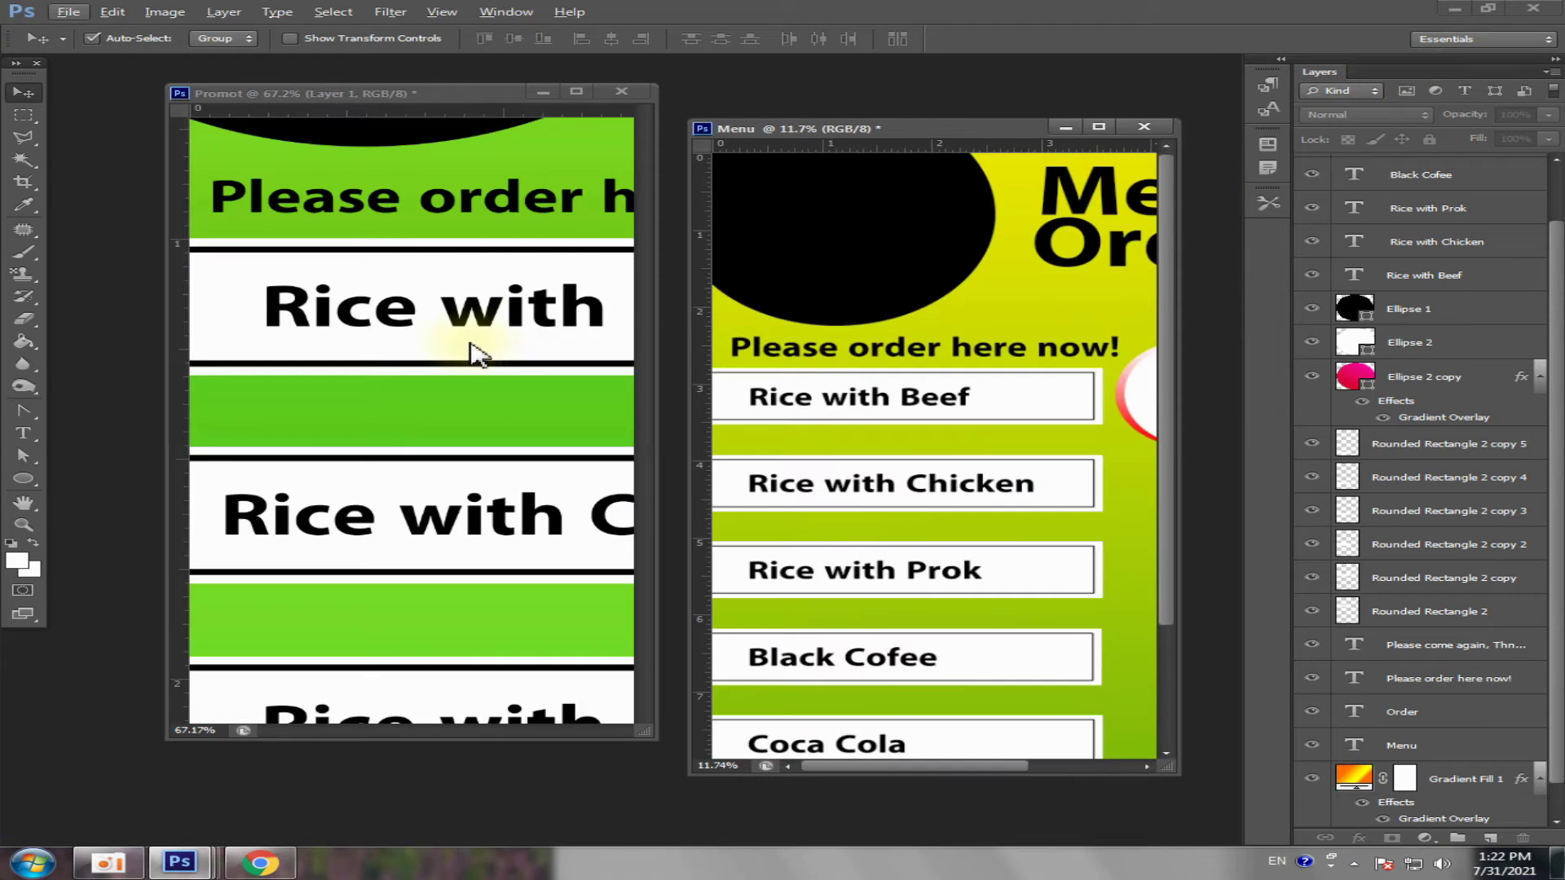
left_click(472, 349)
scroll(464, 339, "down", 4)
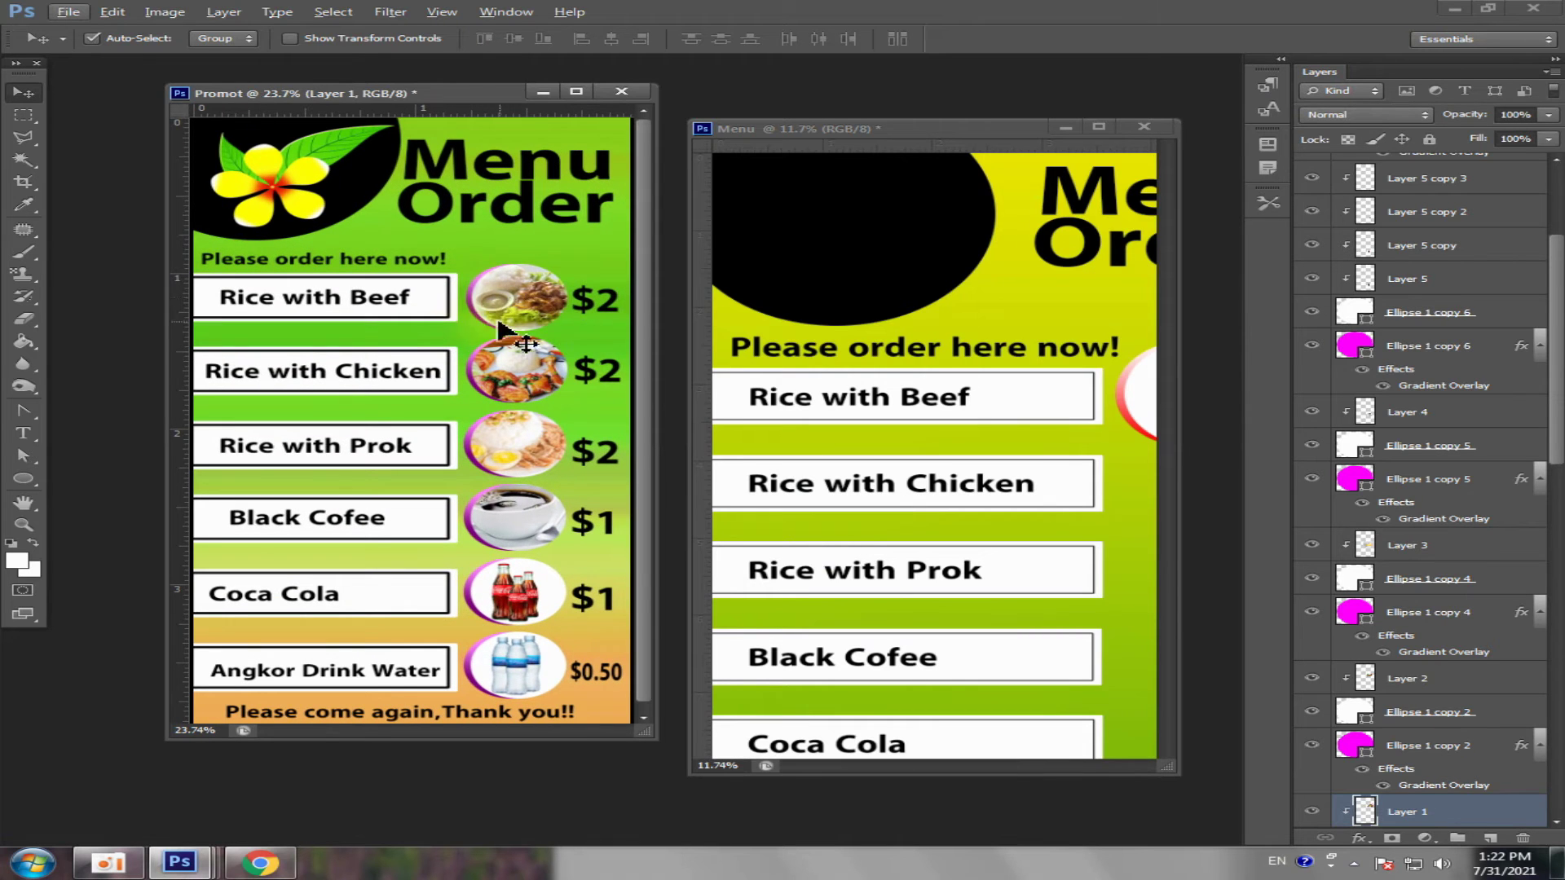
scroll(1031, 415, "down", 1)
left_click(1128, 463)
scroll(1117, 459, "down", 1)
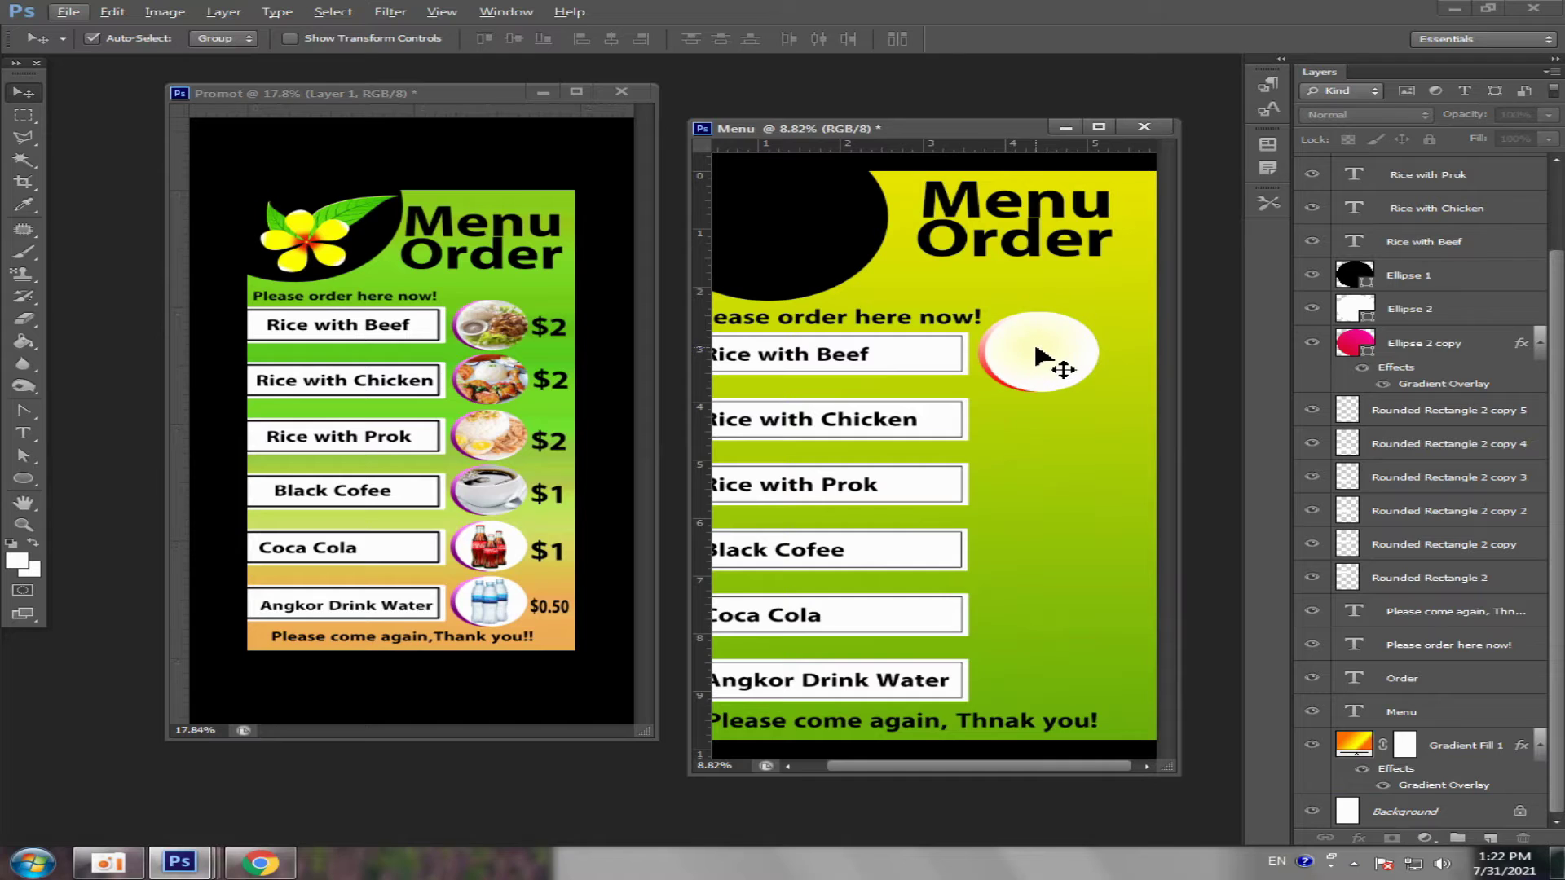
scroll(1039, 359, "up", 1)
scroll(1041, 363, "up", 1)
scroll(1042, 364, "up", 1)
scroll(1042, 363, "up", 1)
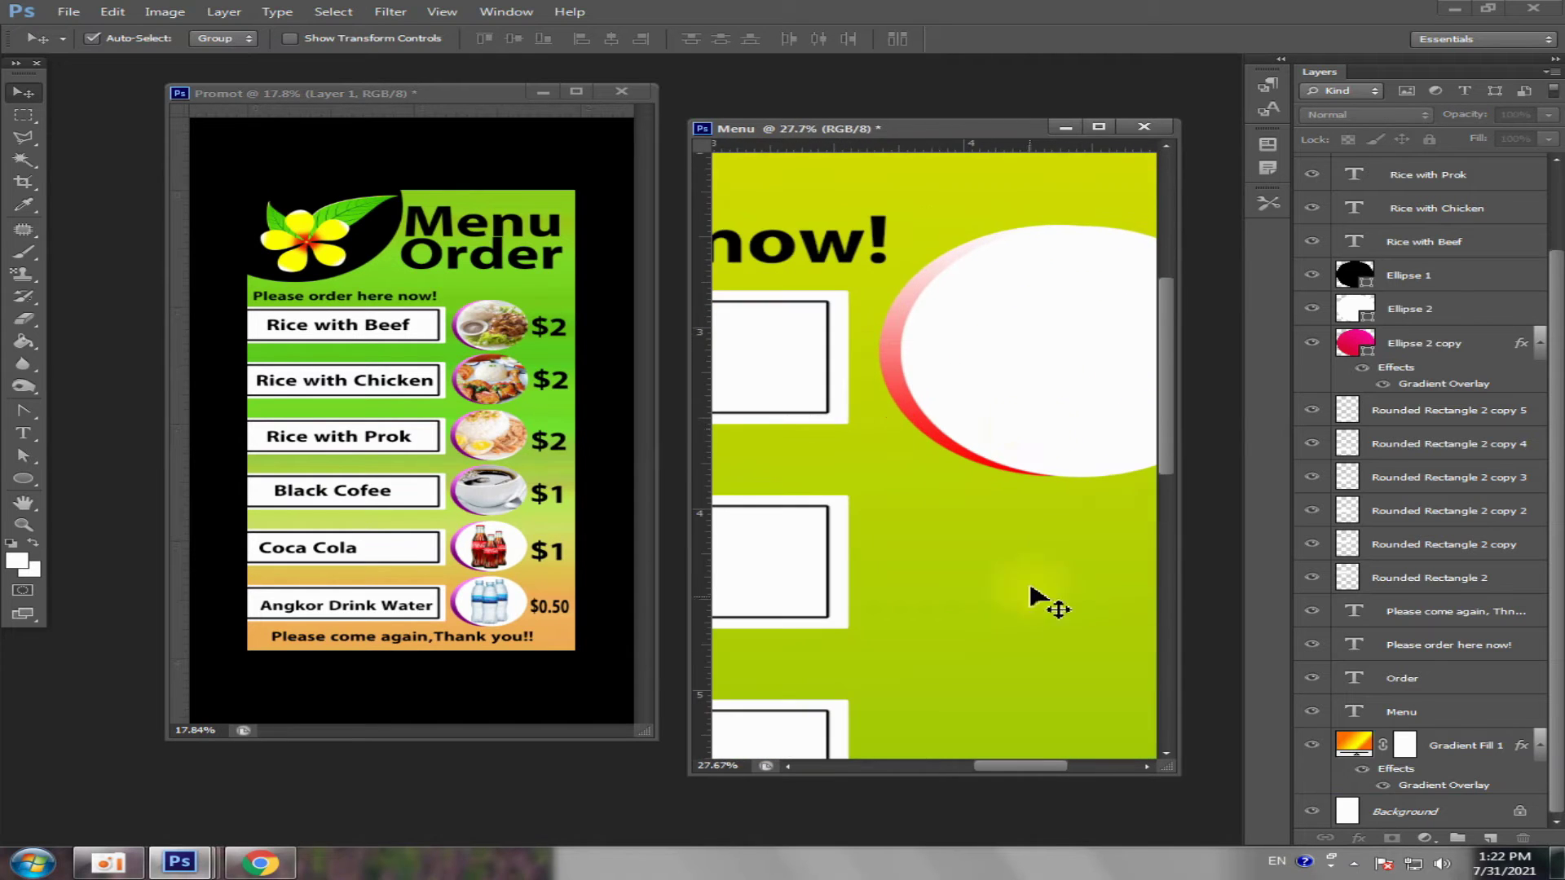
left_click_drag(1041, 761, 1067, 766)
scroll(1039, 308, "up", 1)
scroll(864, 408, "up", 1)
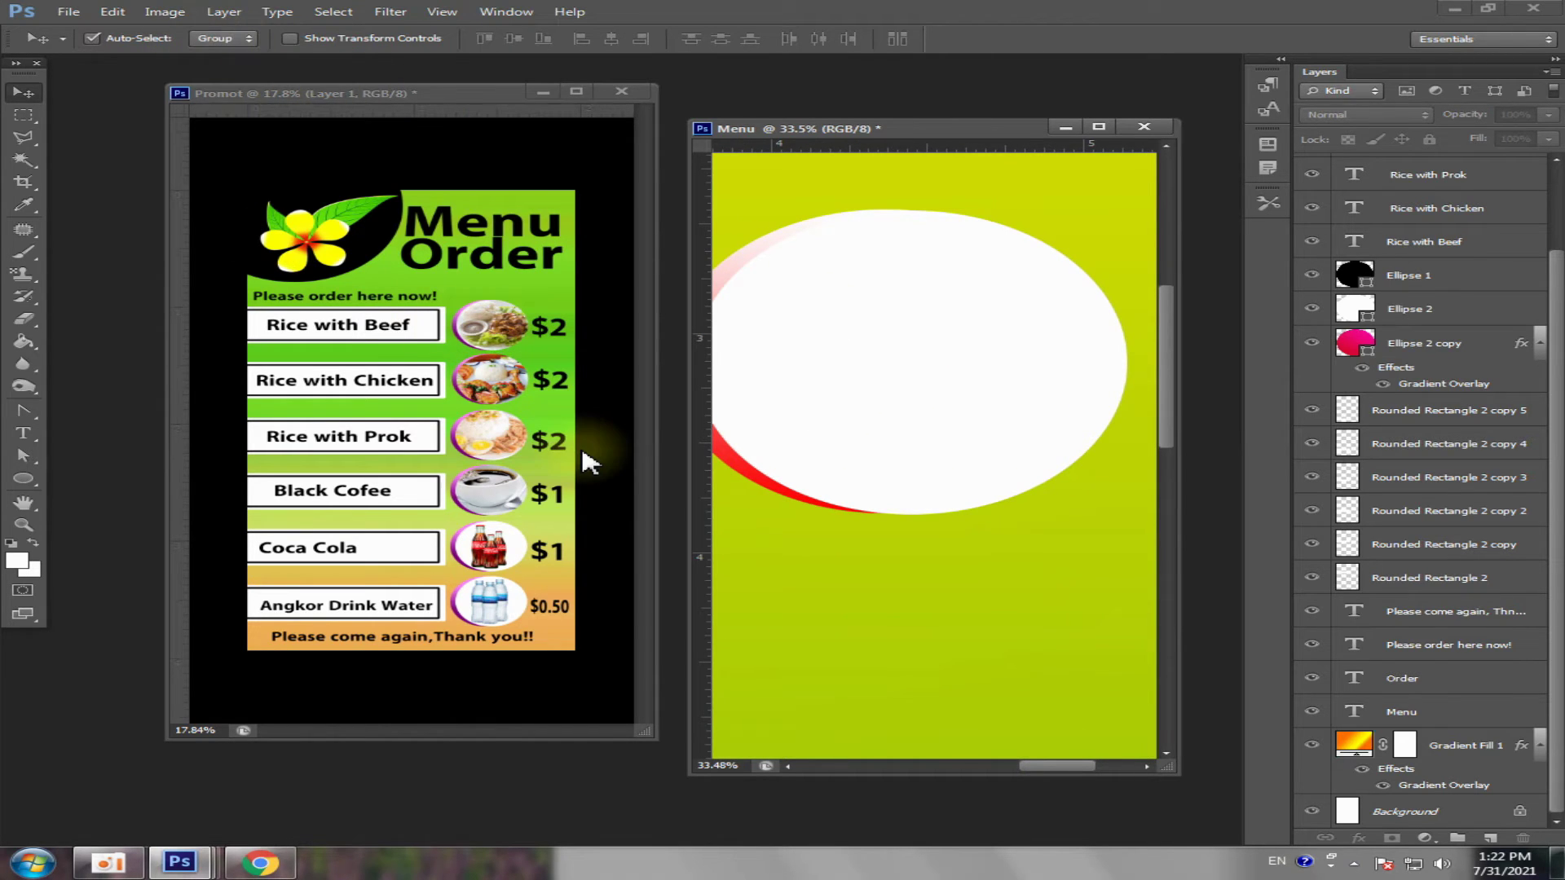
key("ctrl+o")
- Open the rice-and-beef photo and drop it into the Menu flyer
left_click(1024, 471)
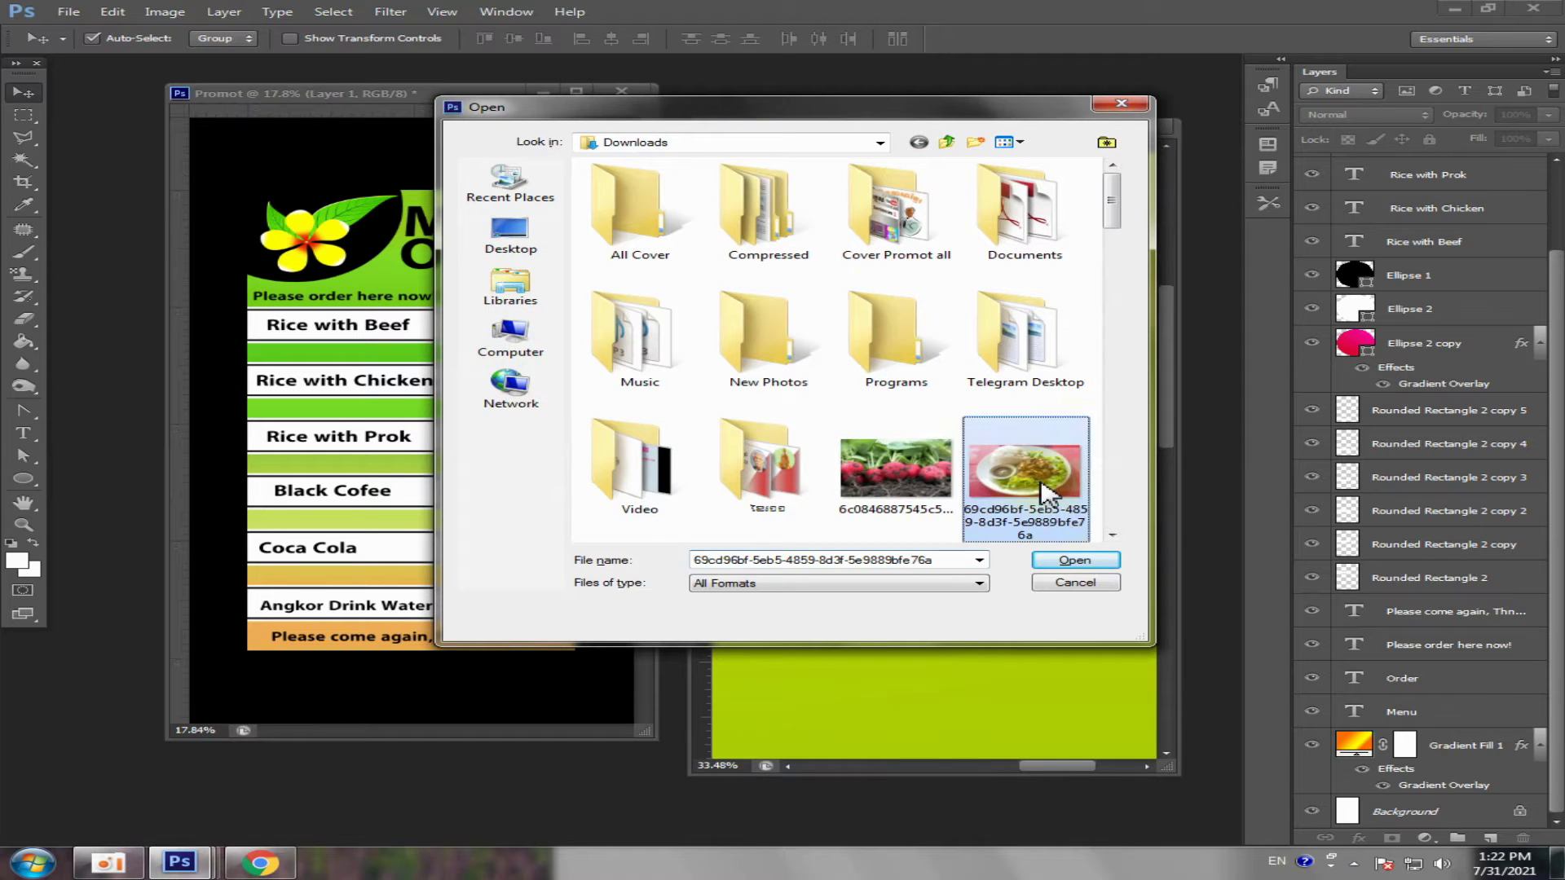
left_click(1074, 560)
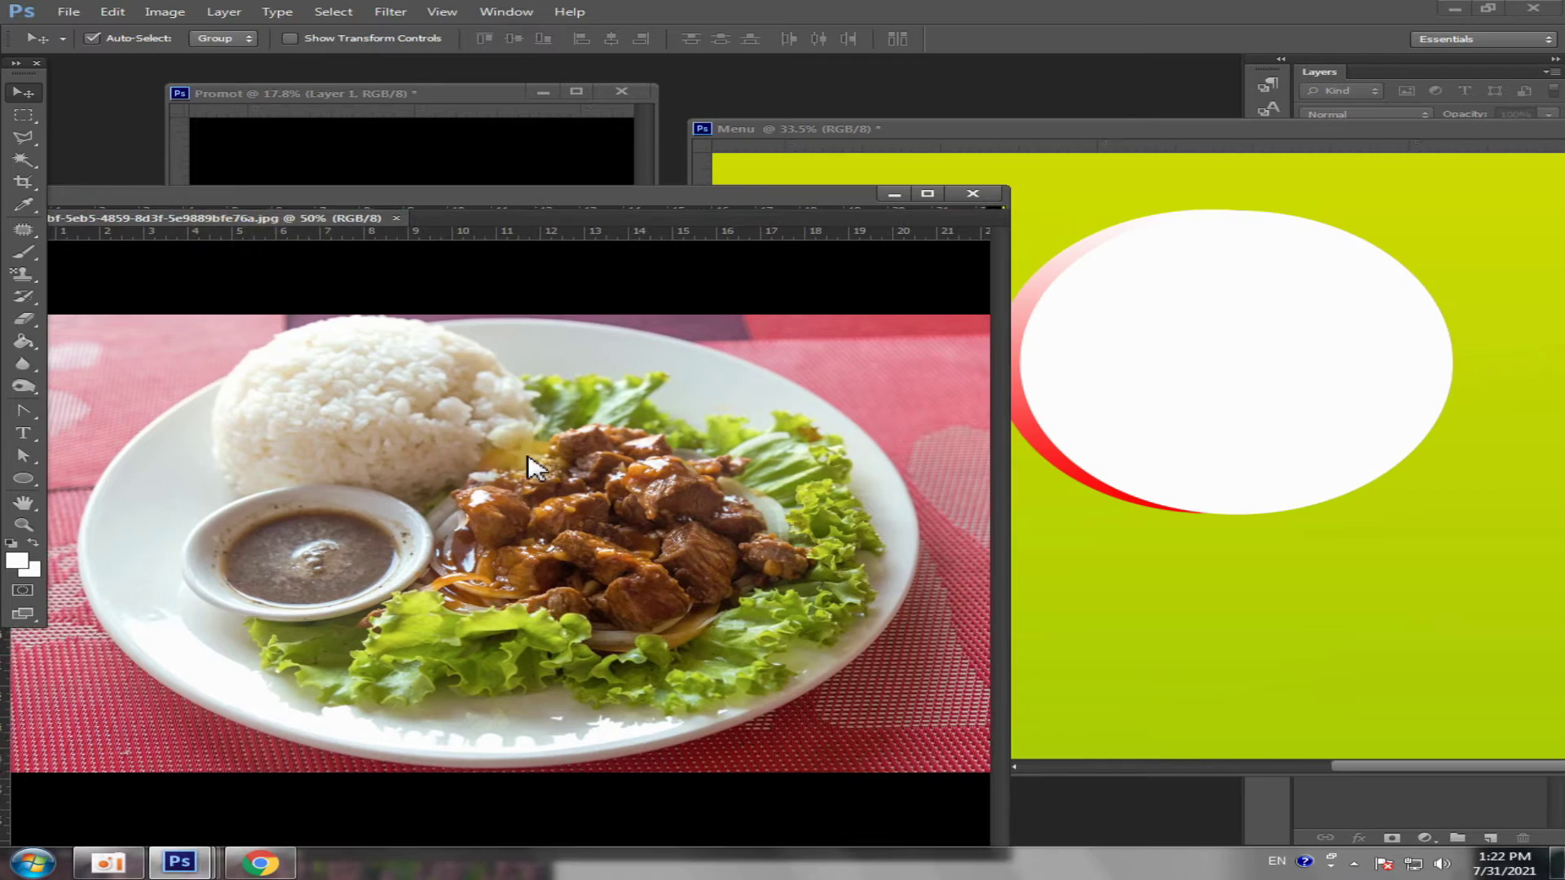
left_click_drag(1157, 163, 163, 203)
left_click_drag(489, 448, 1160, 559)
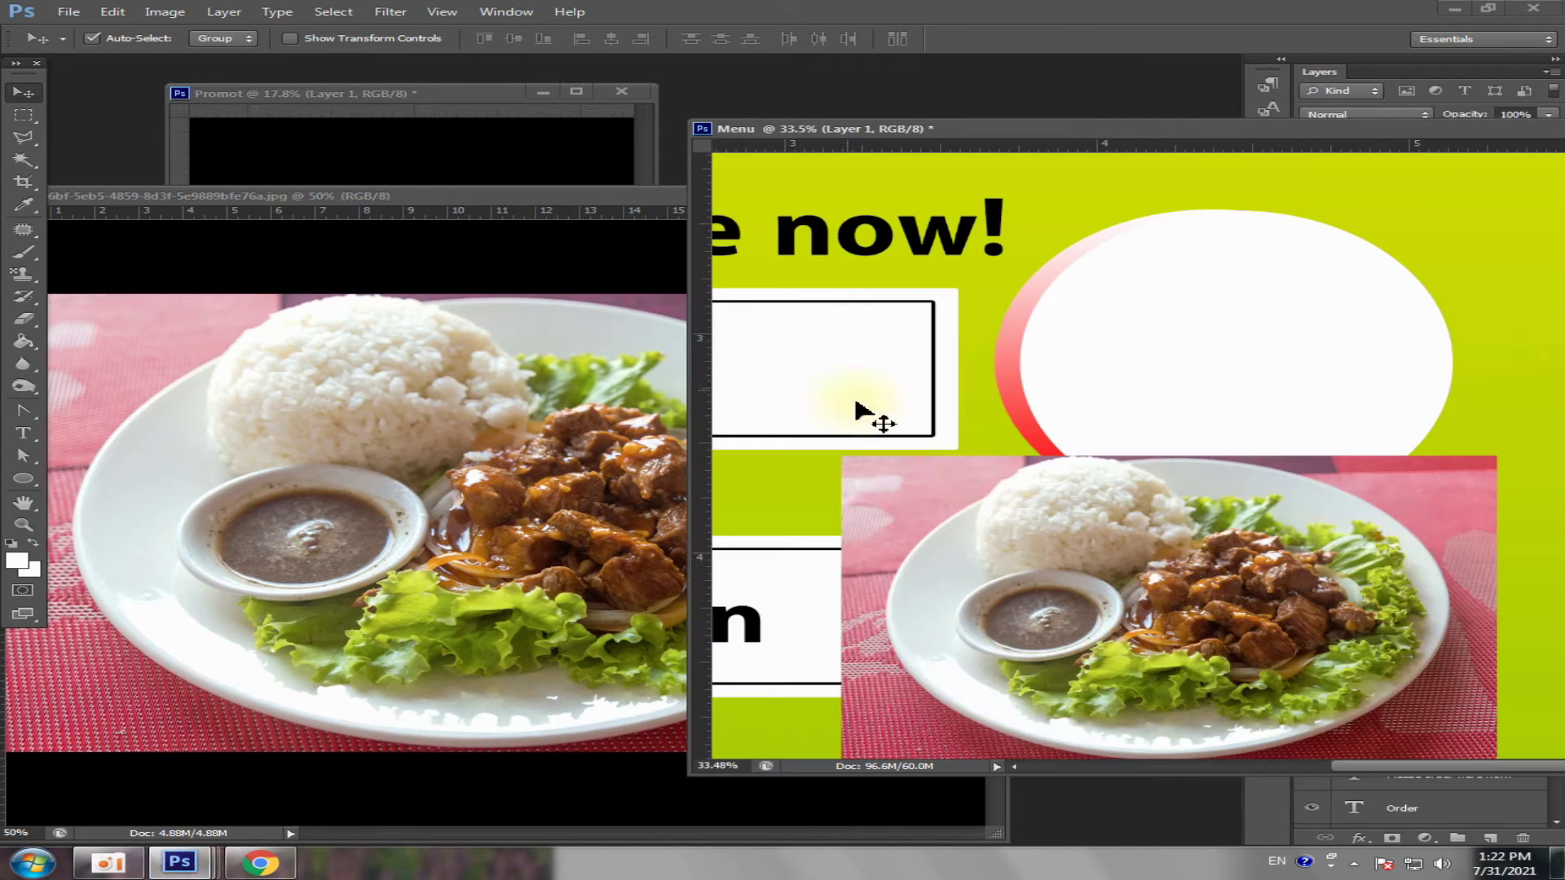
left_click(597, 199)
left_click(973, 194)
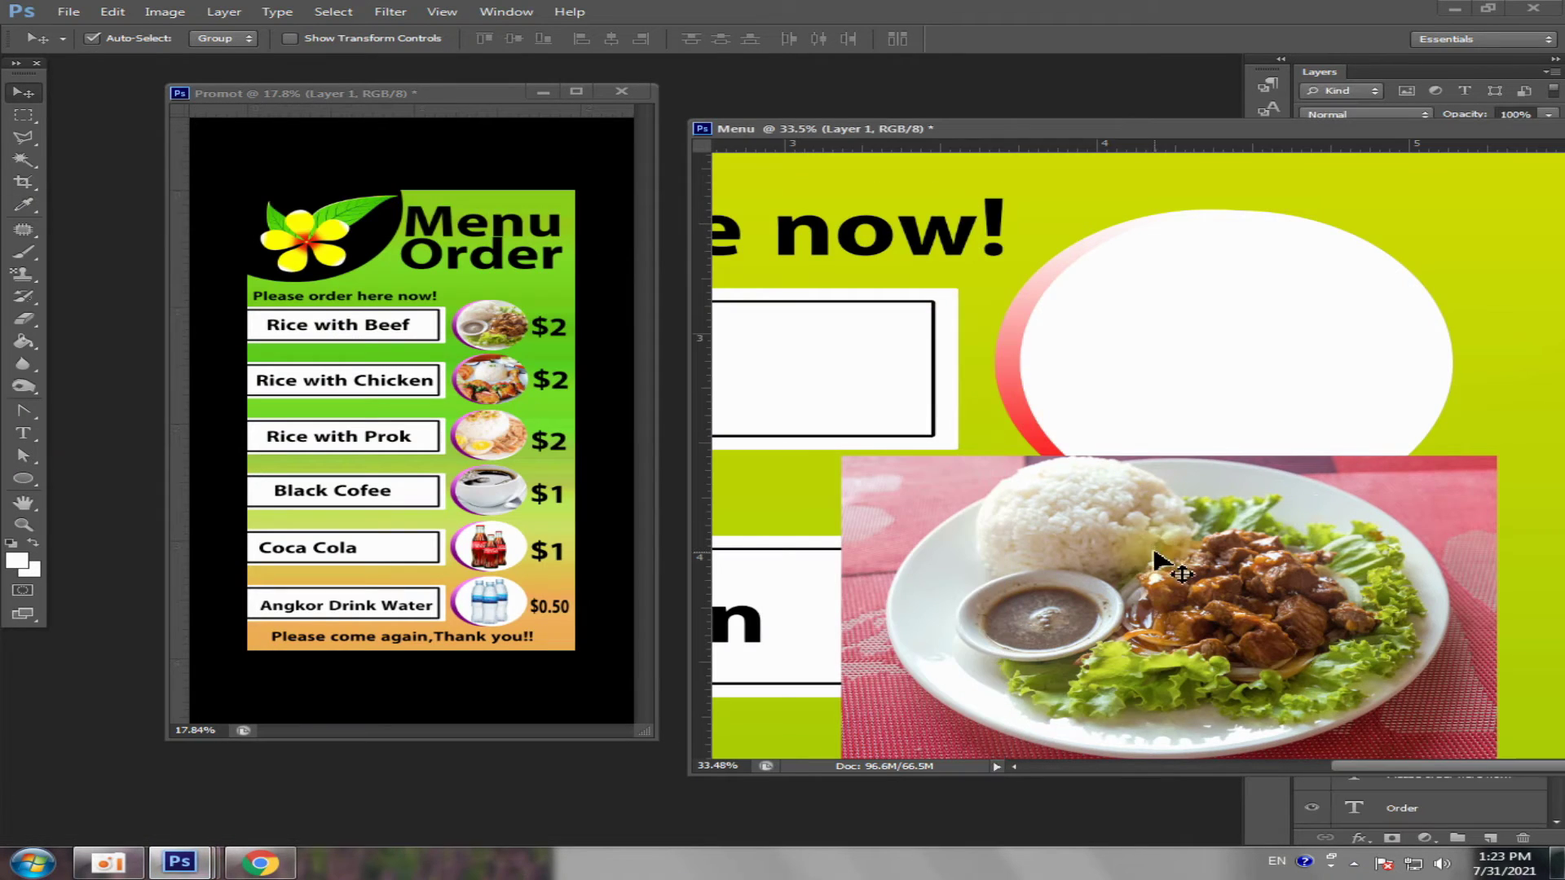
- Stack the photo's Layer 1 directly above the white ellipse and position it over the circle
left_click_drag(1155, 558, 1202, 320)
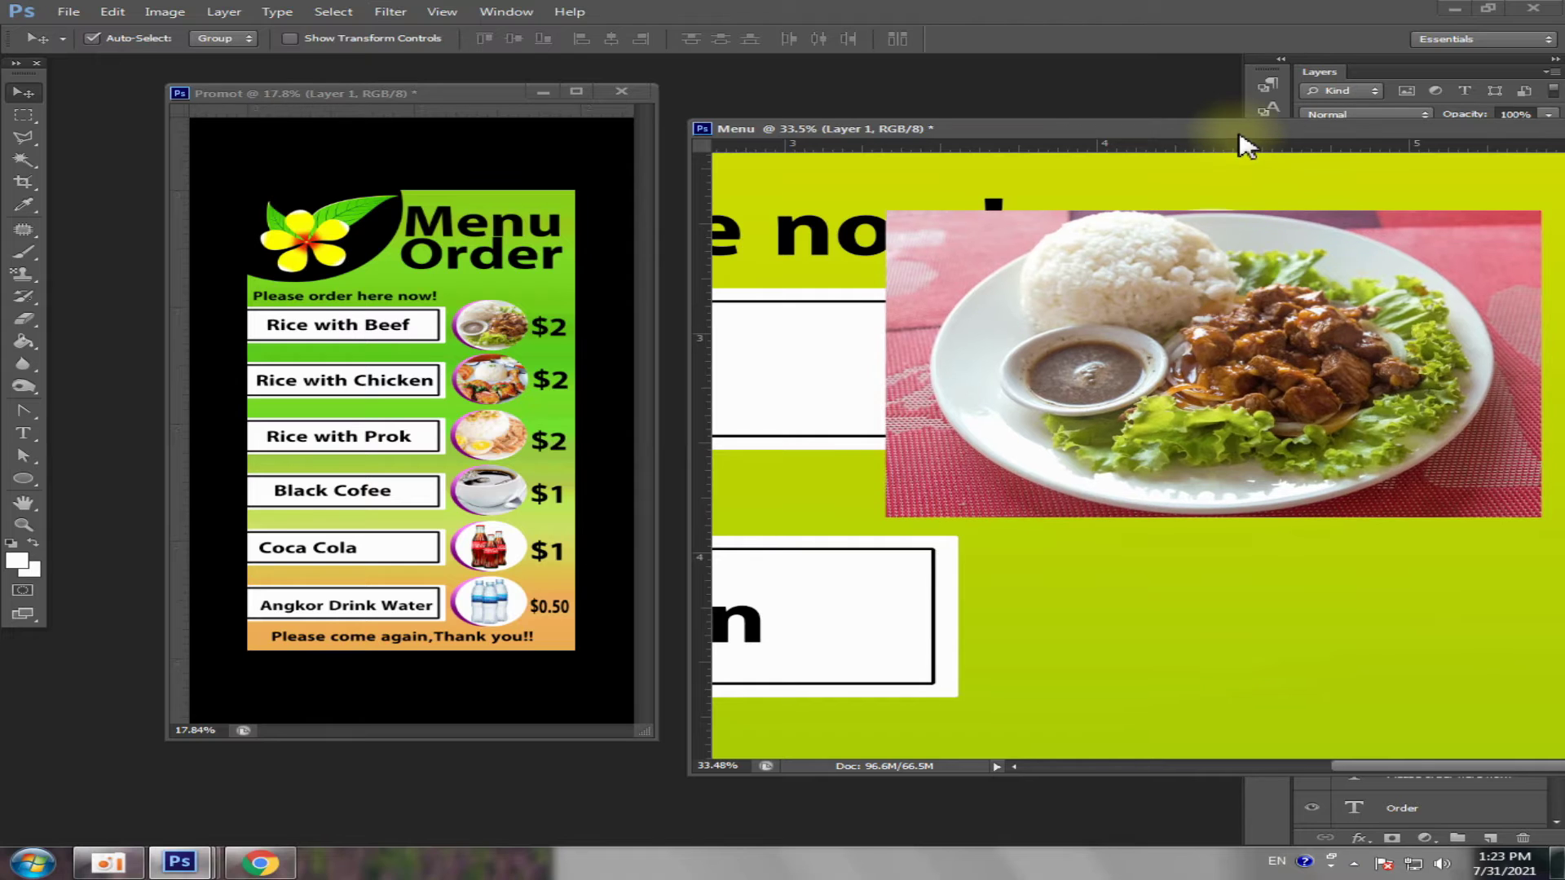
left_click_drag(1244, 130, 670, 120)
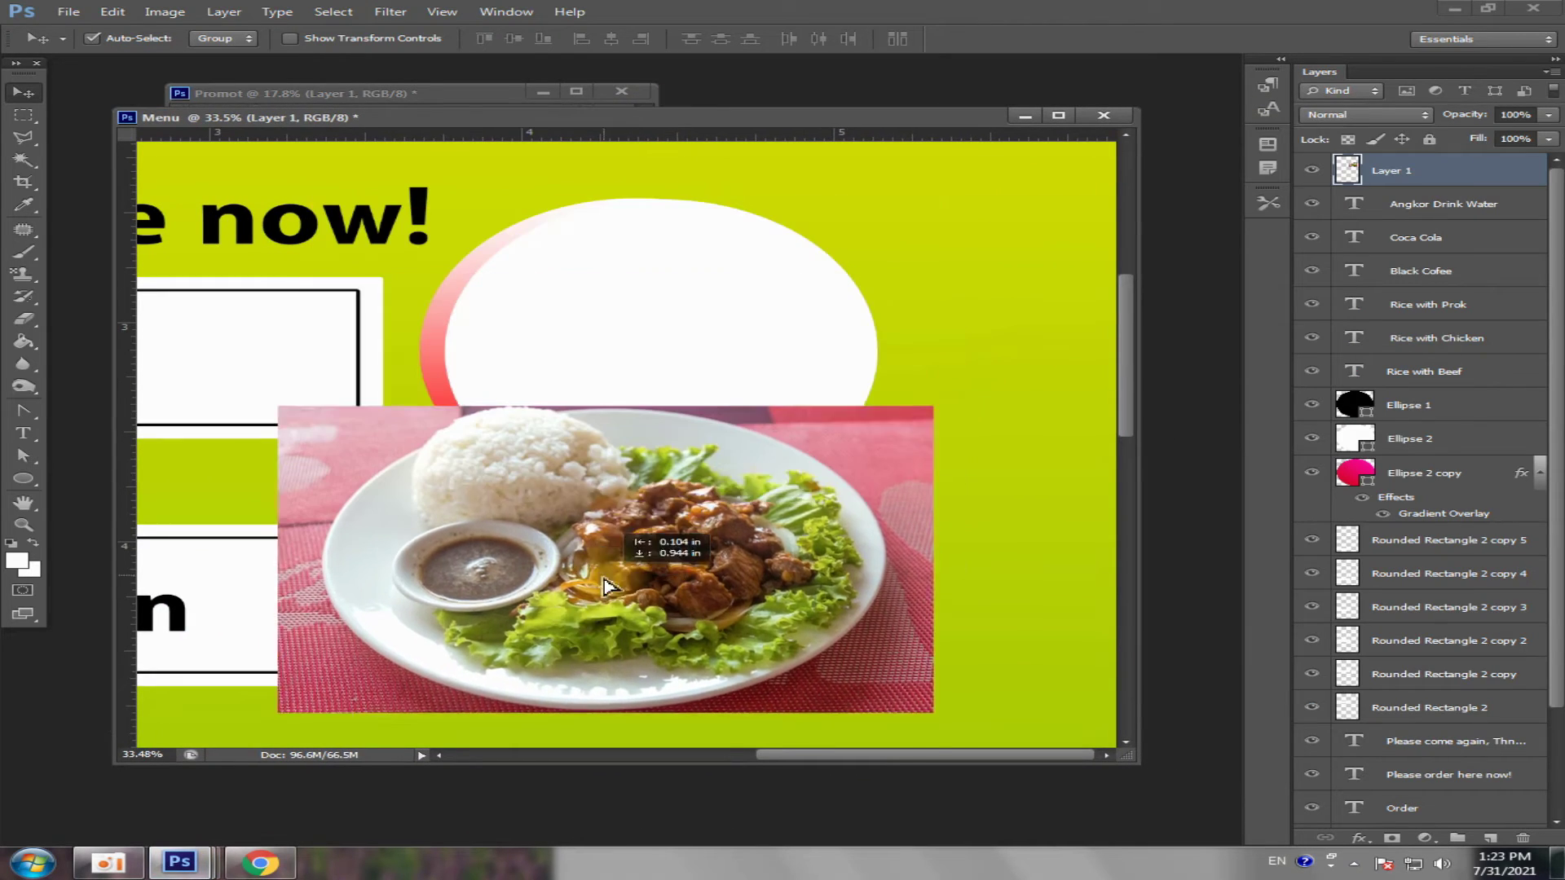
left_click_drag(656, 440, 635, 706)
left_click(685, 400)
left_click_drag(1395, 168, 1394, 420)
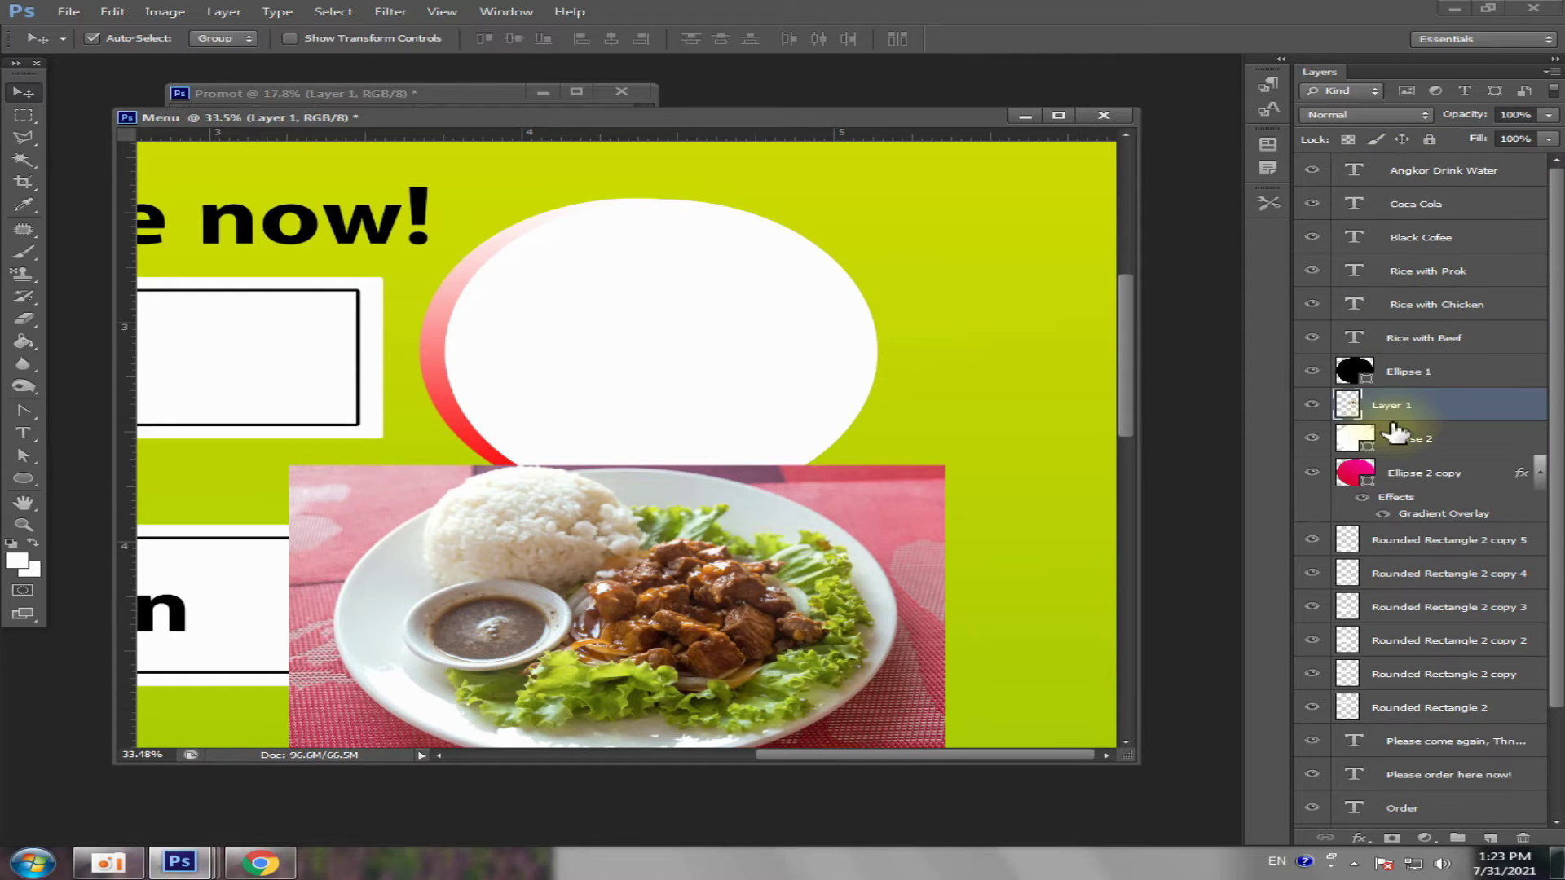
left_click(1397, 437)
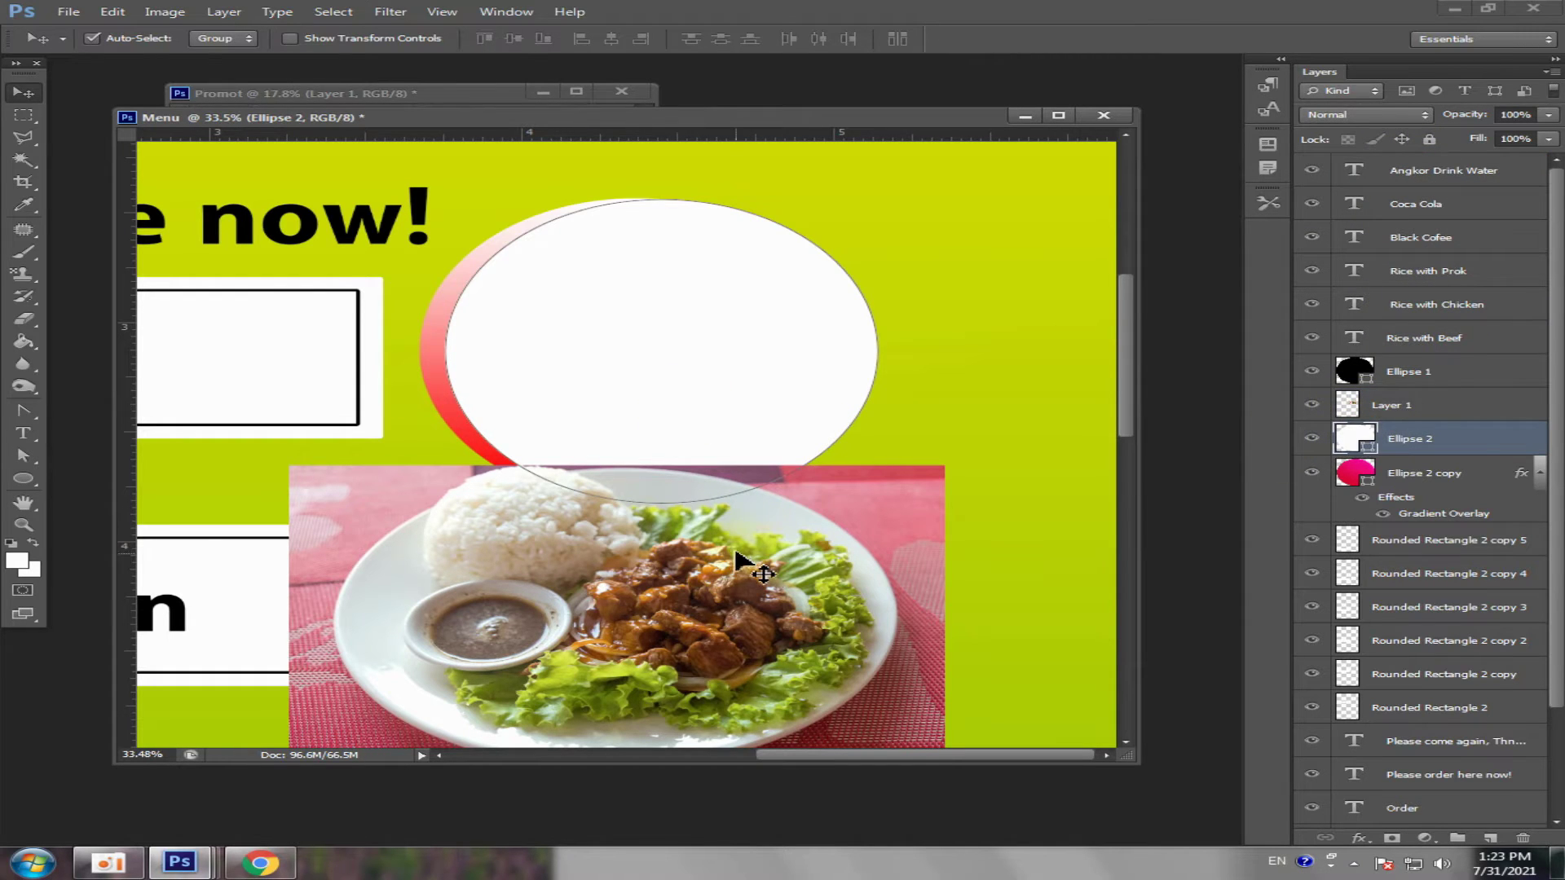
left_click_drag(738, 563, 778, 292)
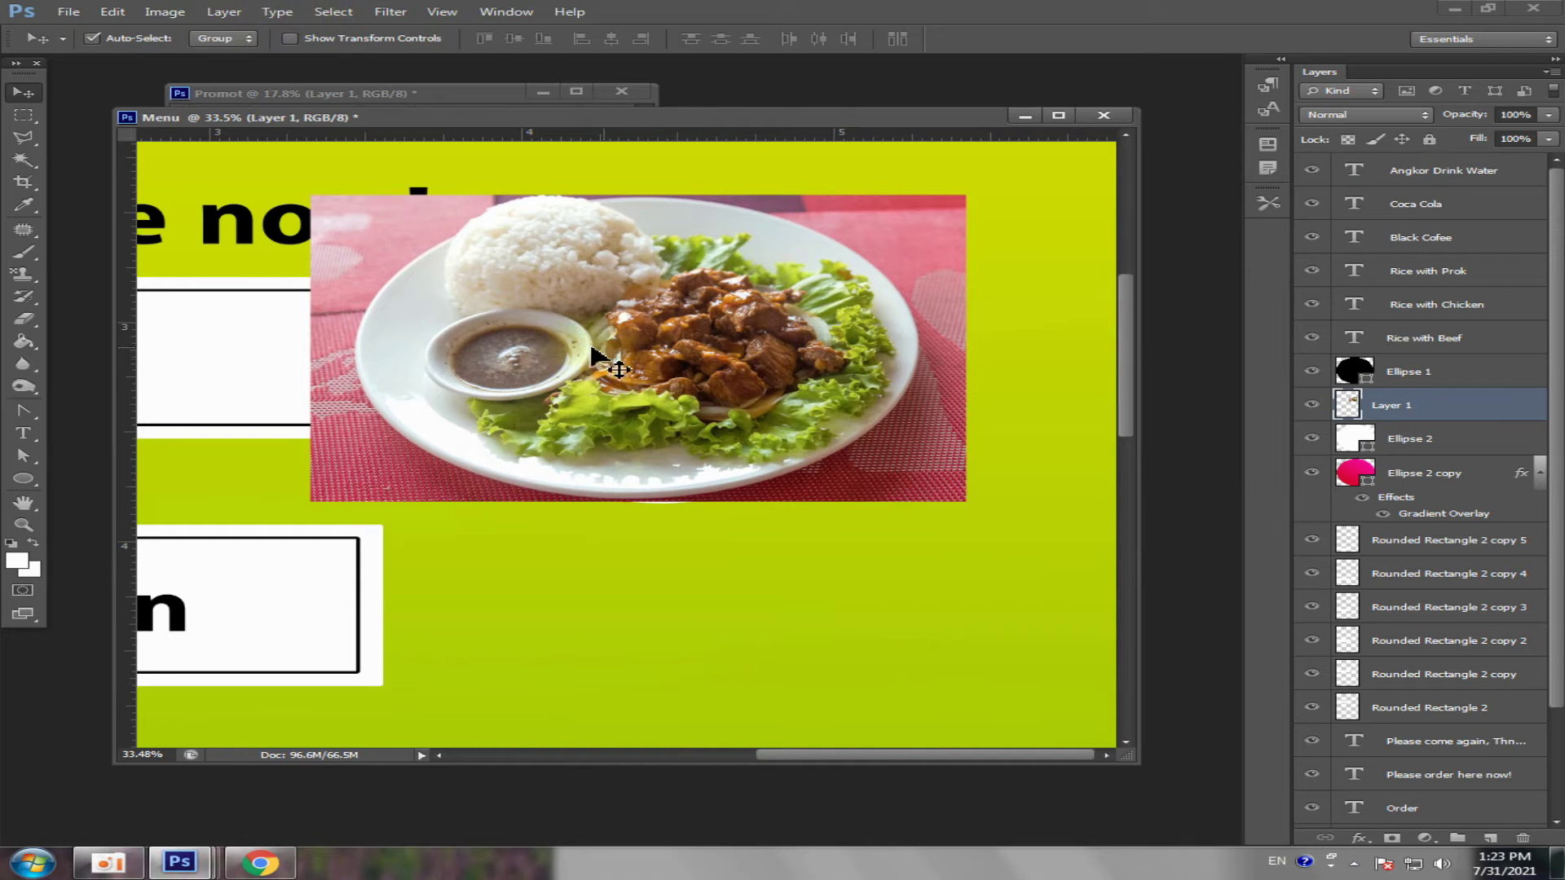
- Clip the rice-and-beef photo into the white circle, scale it to about 110%, and bring up Curves
left_click(223, 12)
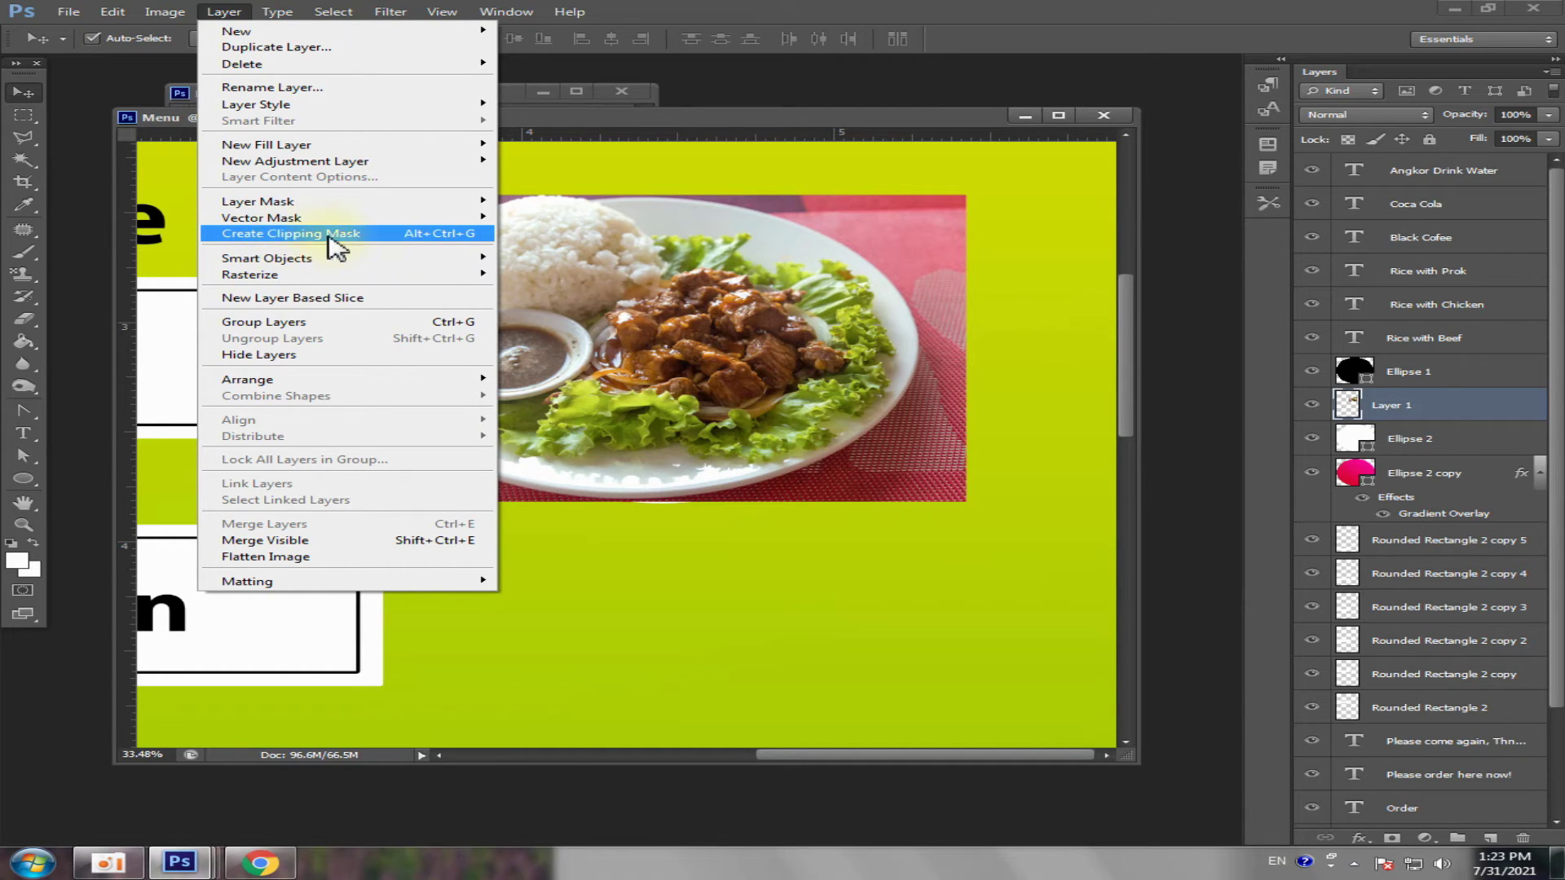
left_click(356, 239)
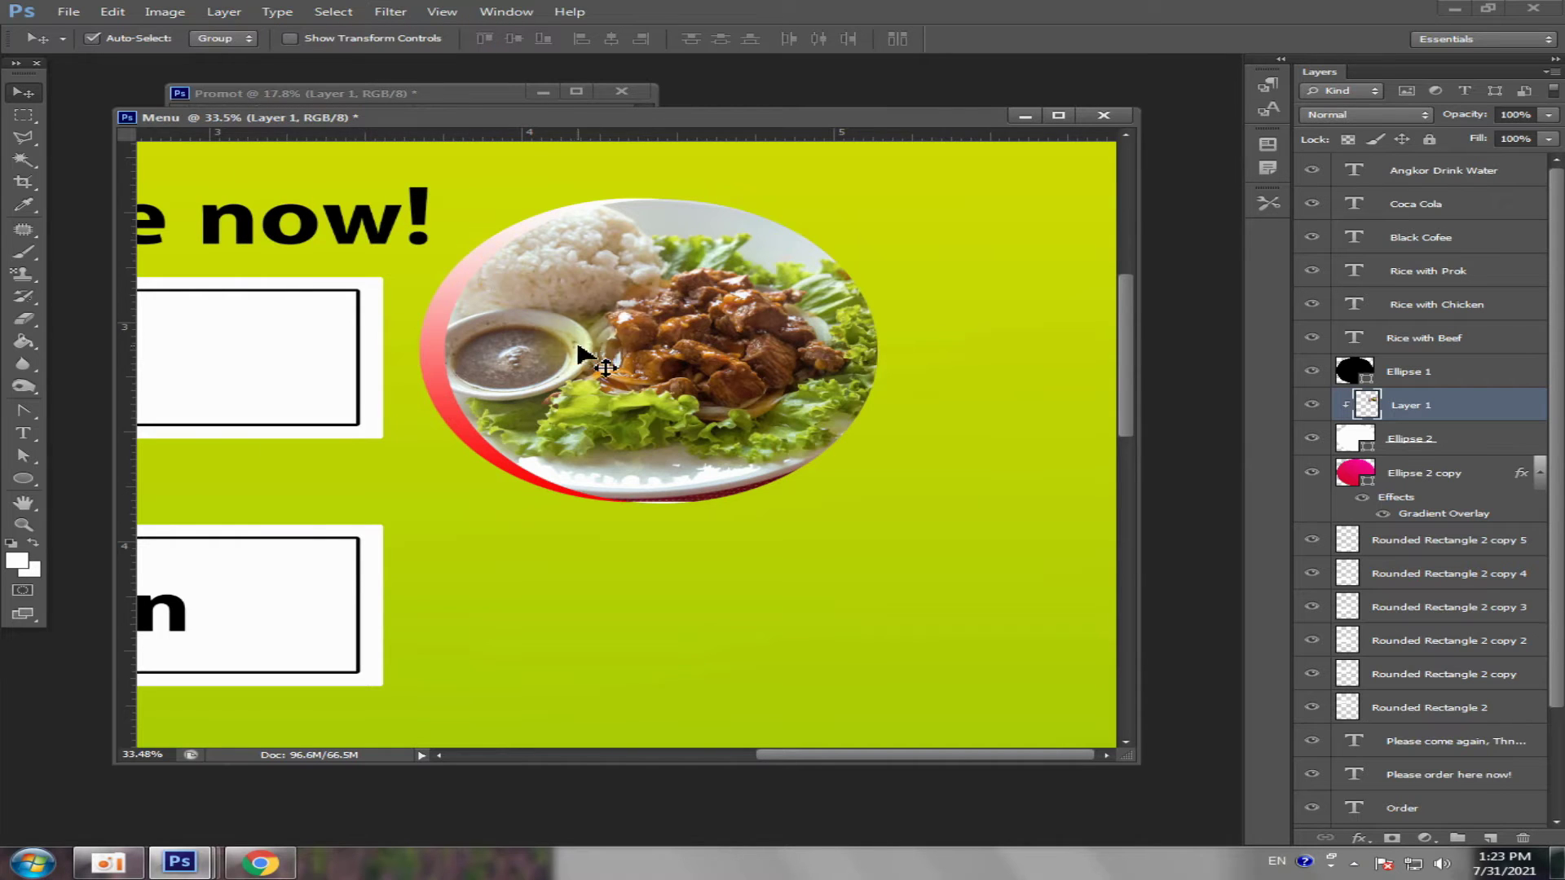
key("ctrl+t")
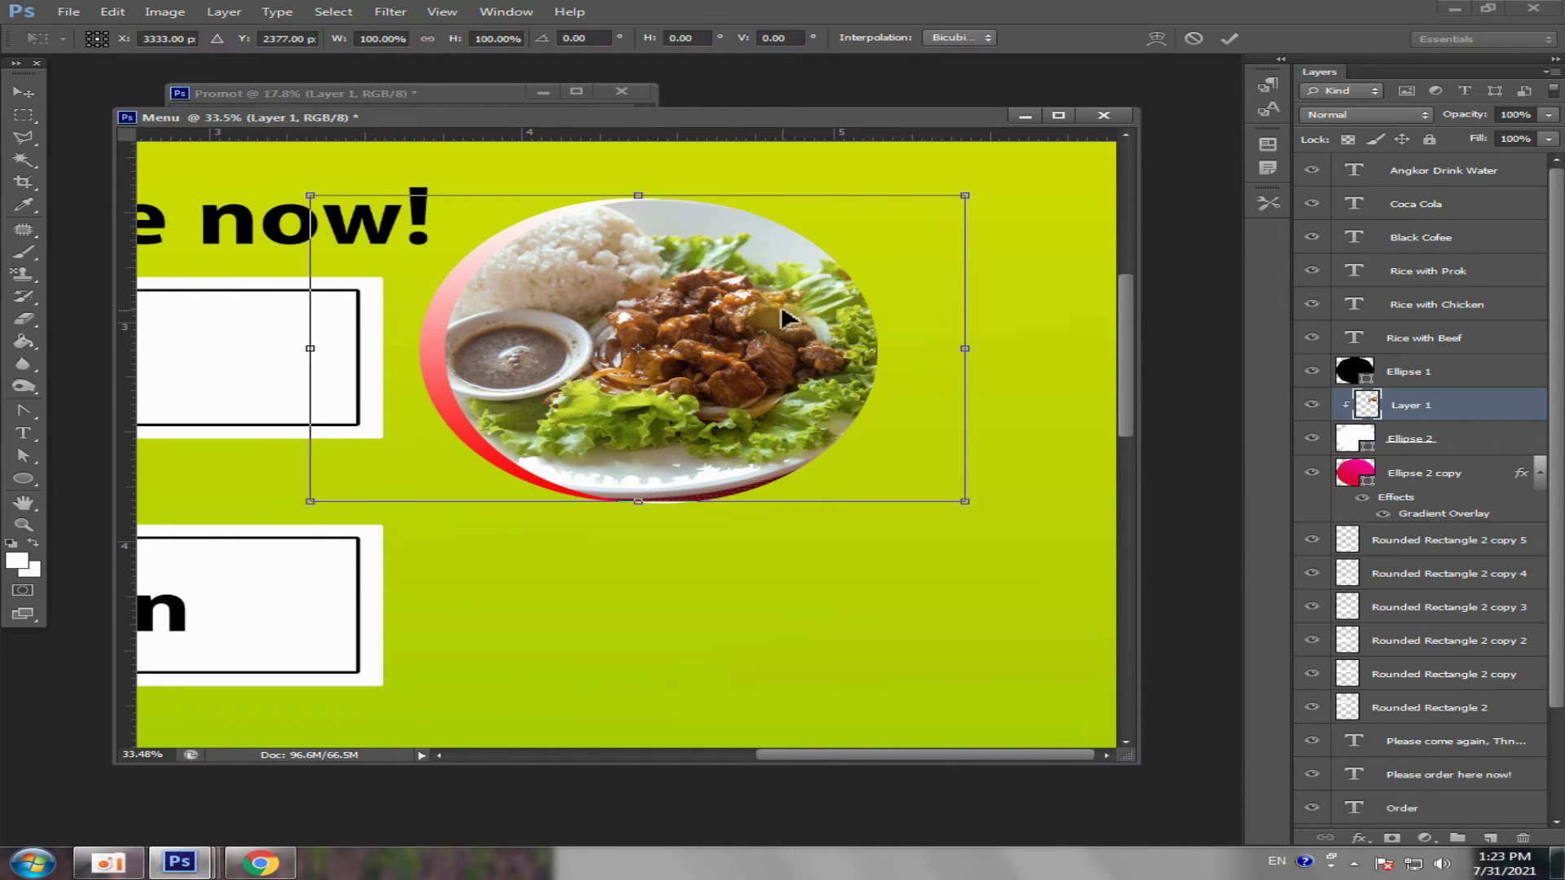
left_click_drag(966, 196, 996, 169)
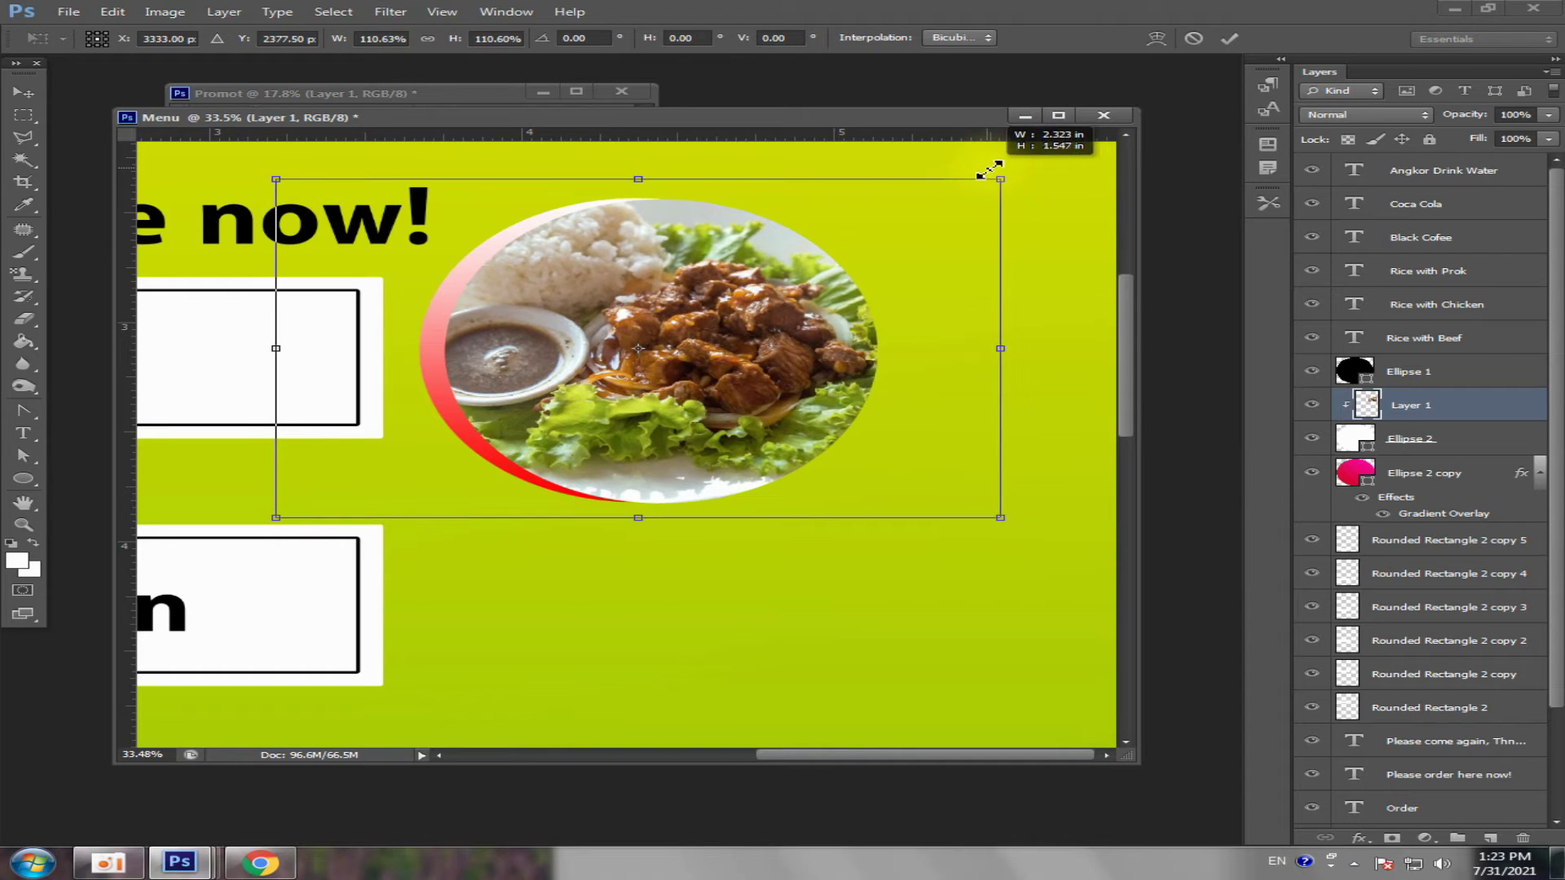
key("Return")
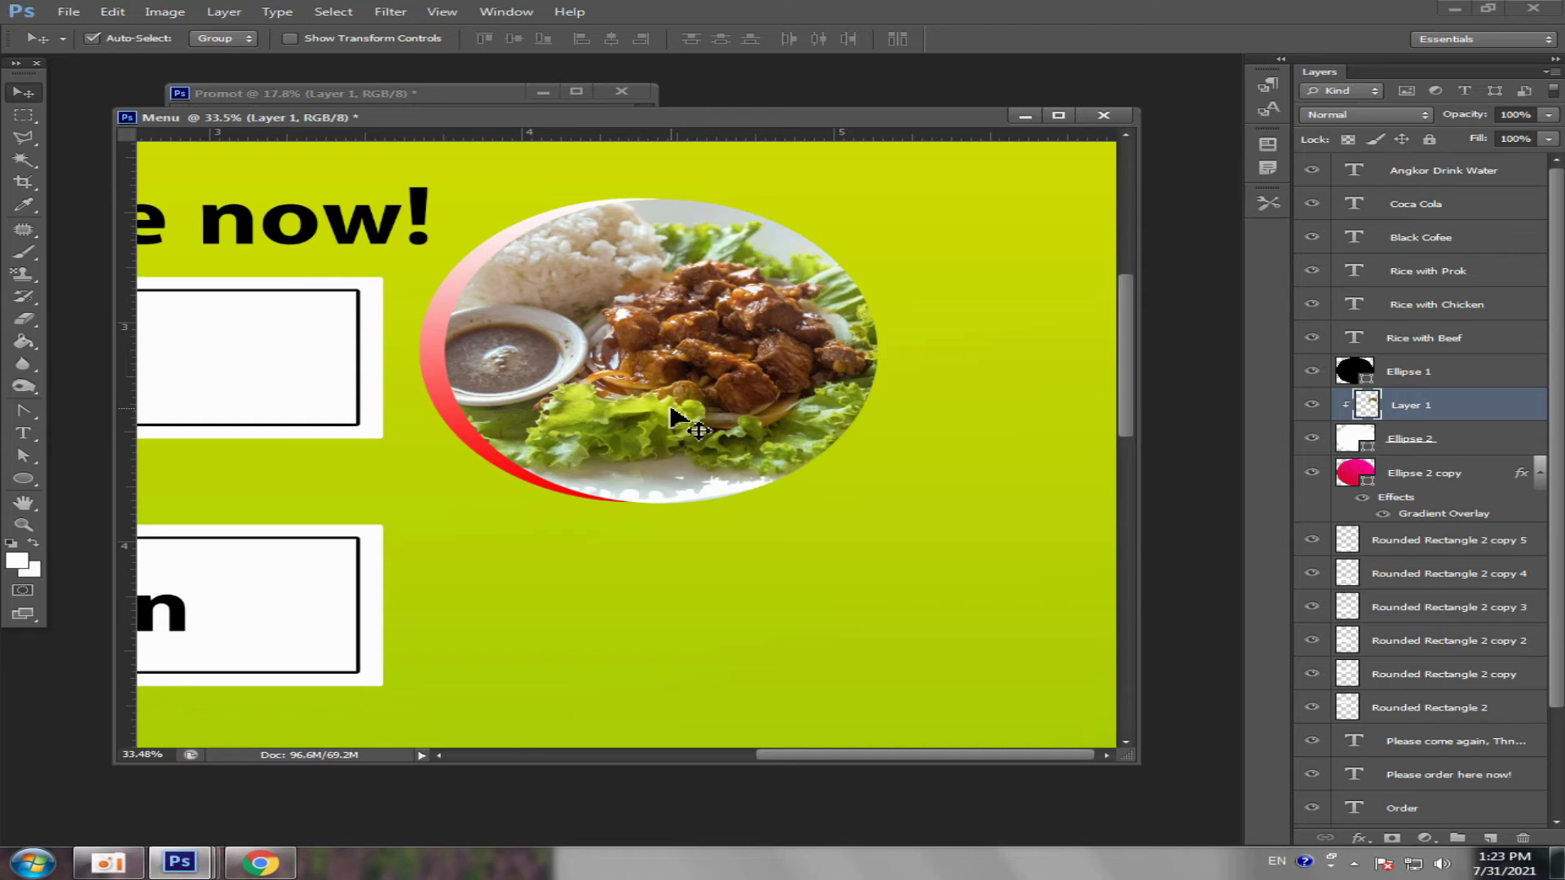
key("ctrl+m")
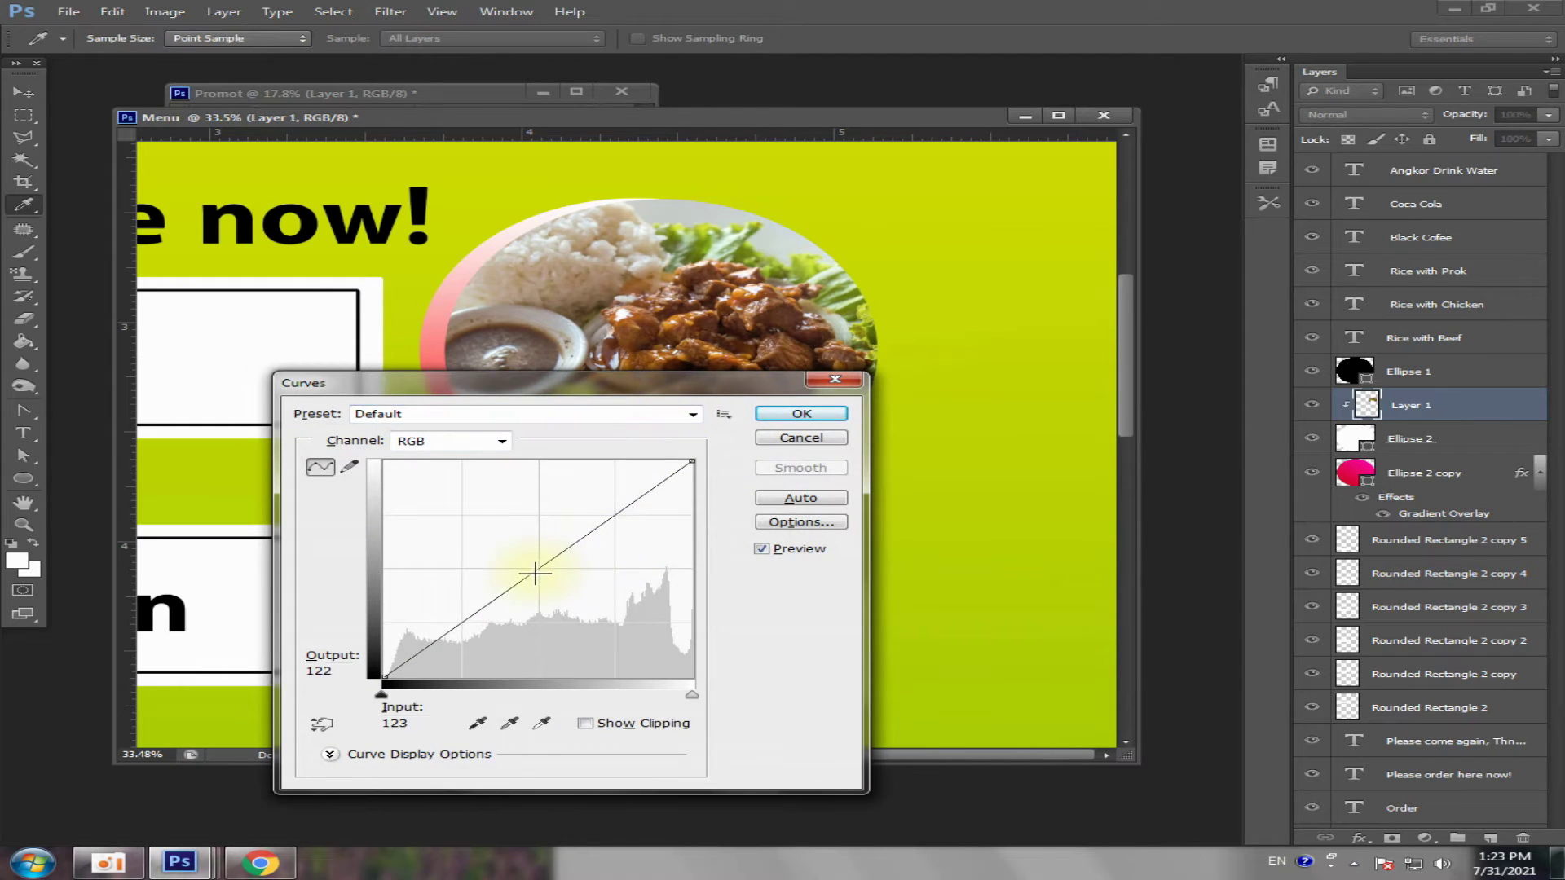
- Brighten the clipped beef photo by bending the RGB curve upward and applying it
left_click_drag(535, 574, 517, 560)
left_click(848, 414)
key("v")
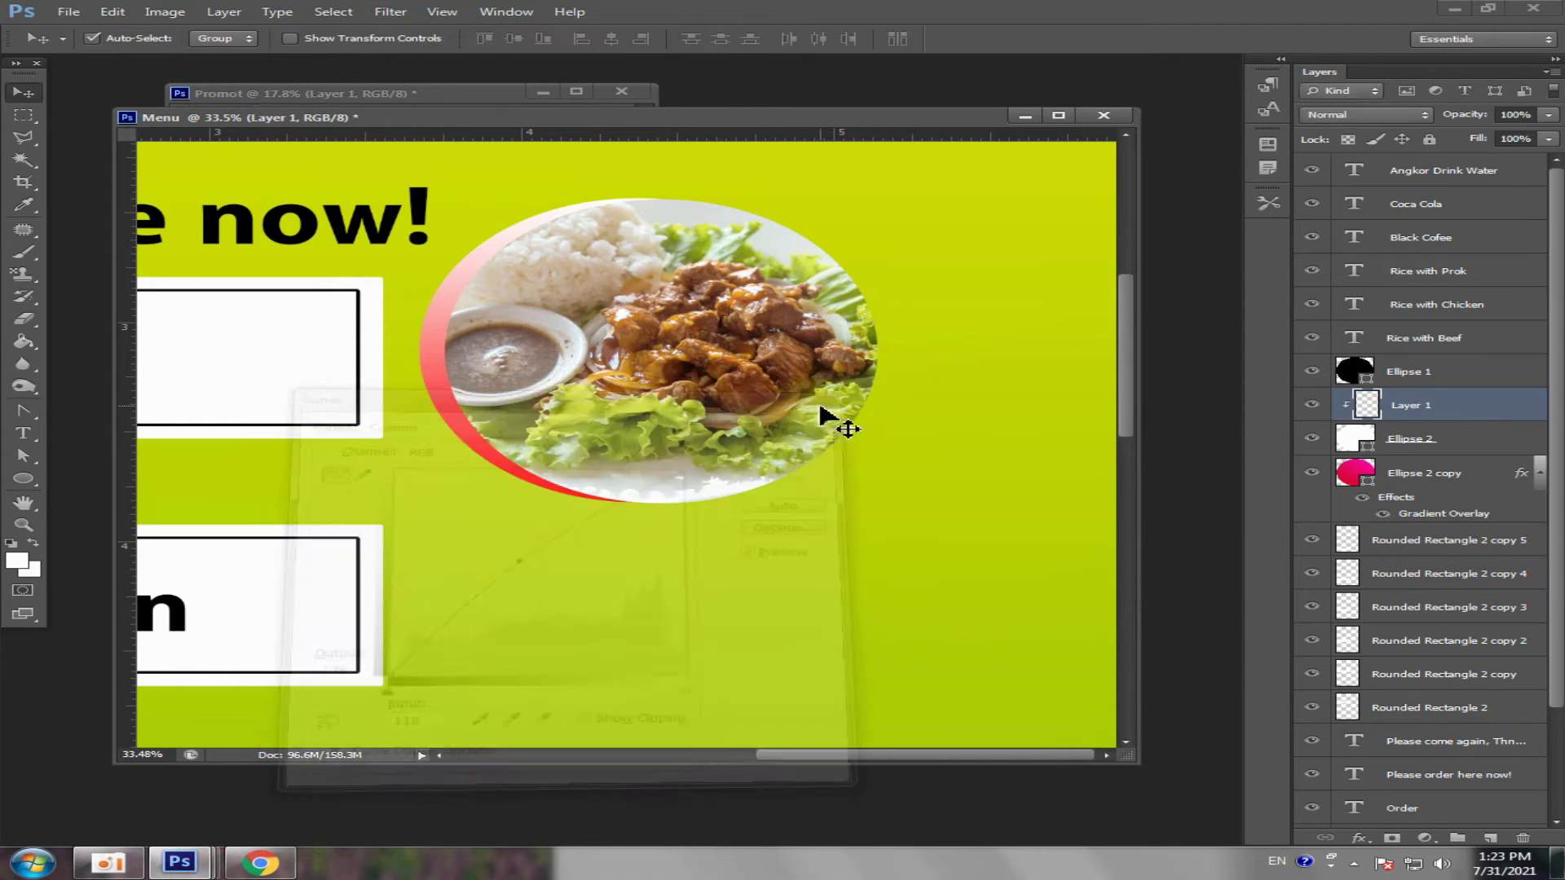
- Zoom around the flyer and move the Menu window down and to the right
scroll(865, 456, "down", 2)
scroll(783, 472, "down", 2)
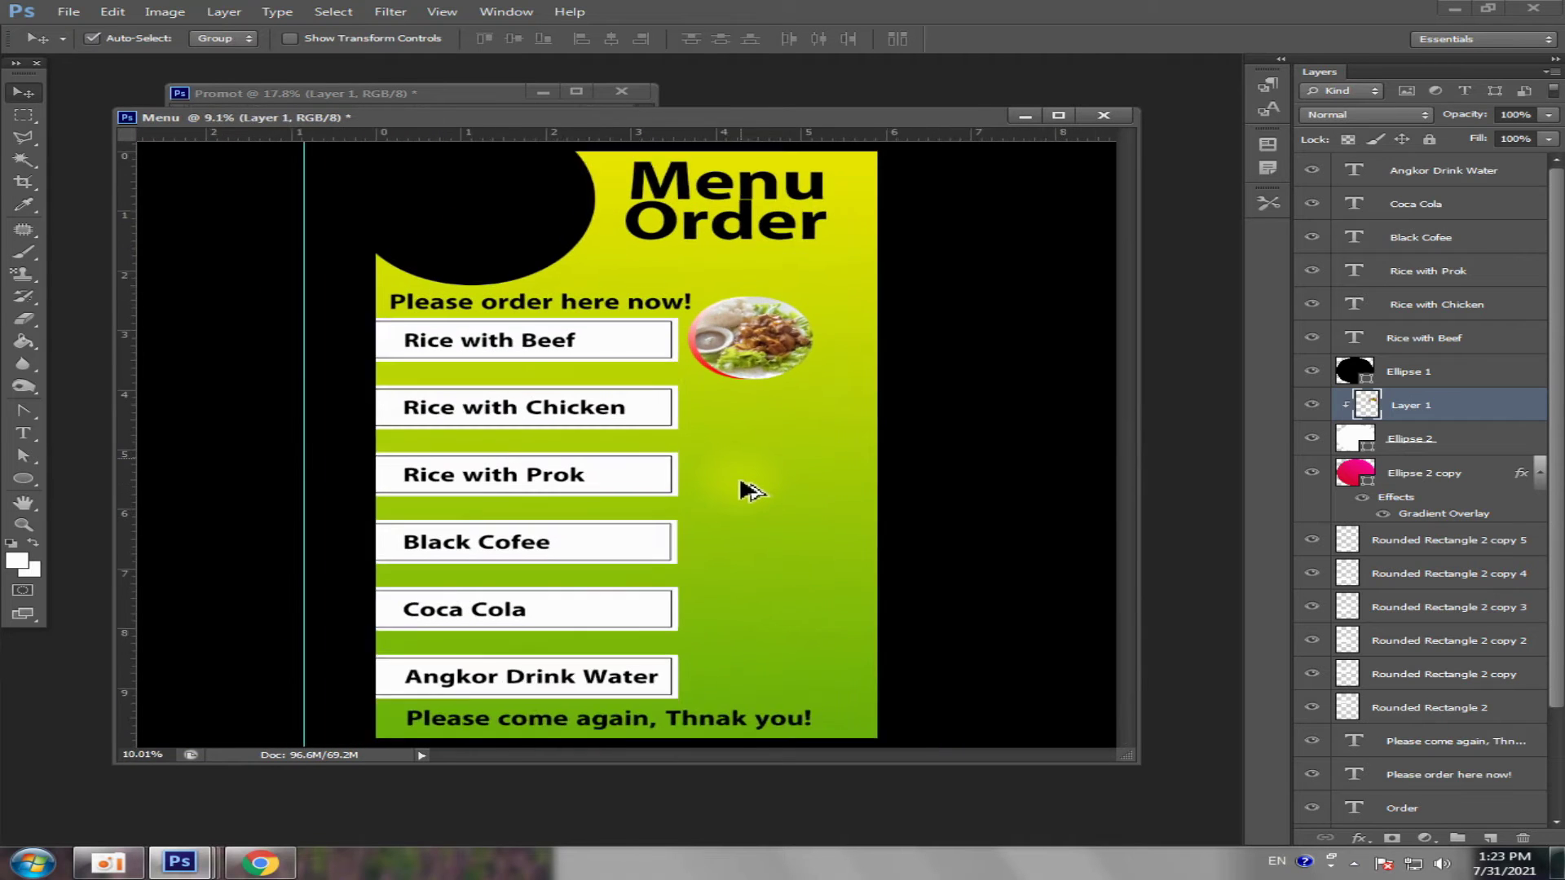
scroll(765, 473, "up", 1)
scroll(765, 453, "down", 1)
scroll(742, 481, "up", 1)
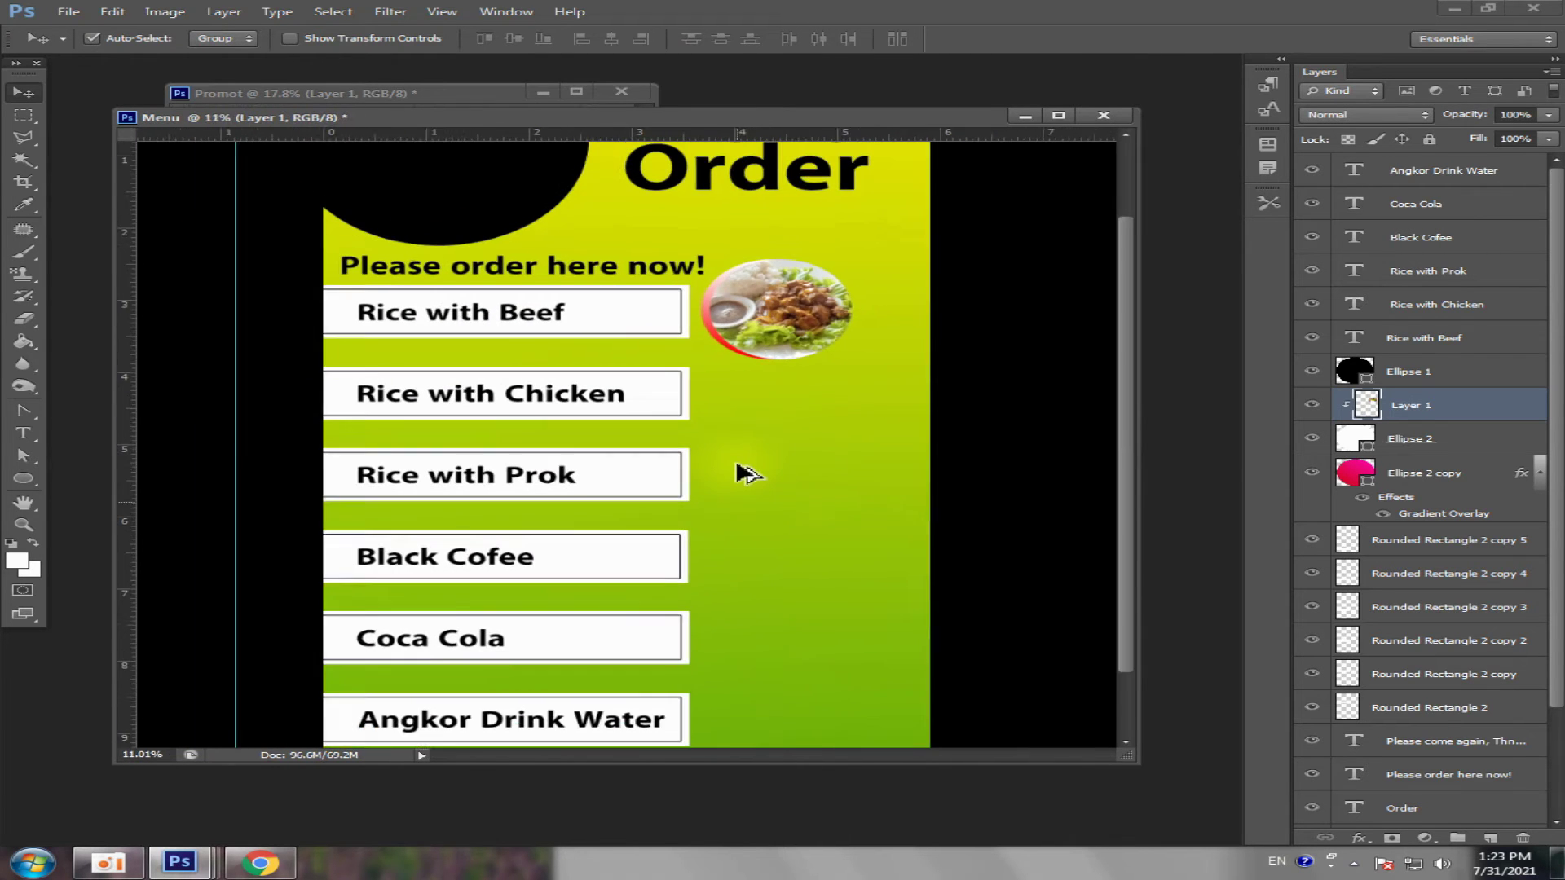
mouse_move(746, 119)
left_mouse_down()
mouse_move(783, 249)
mouse_move(774, 145)
left_mouse_up()
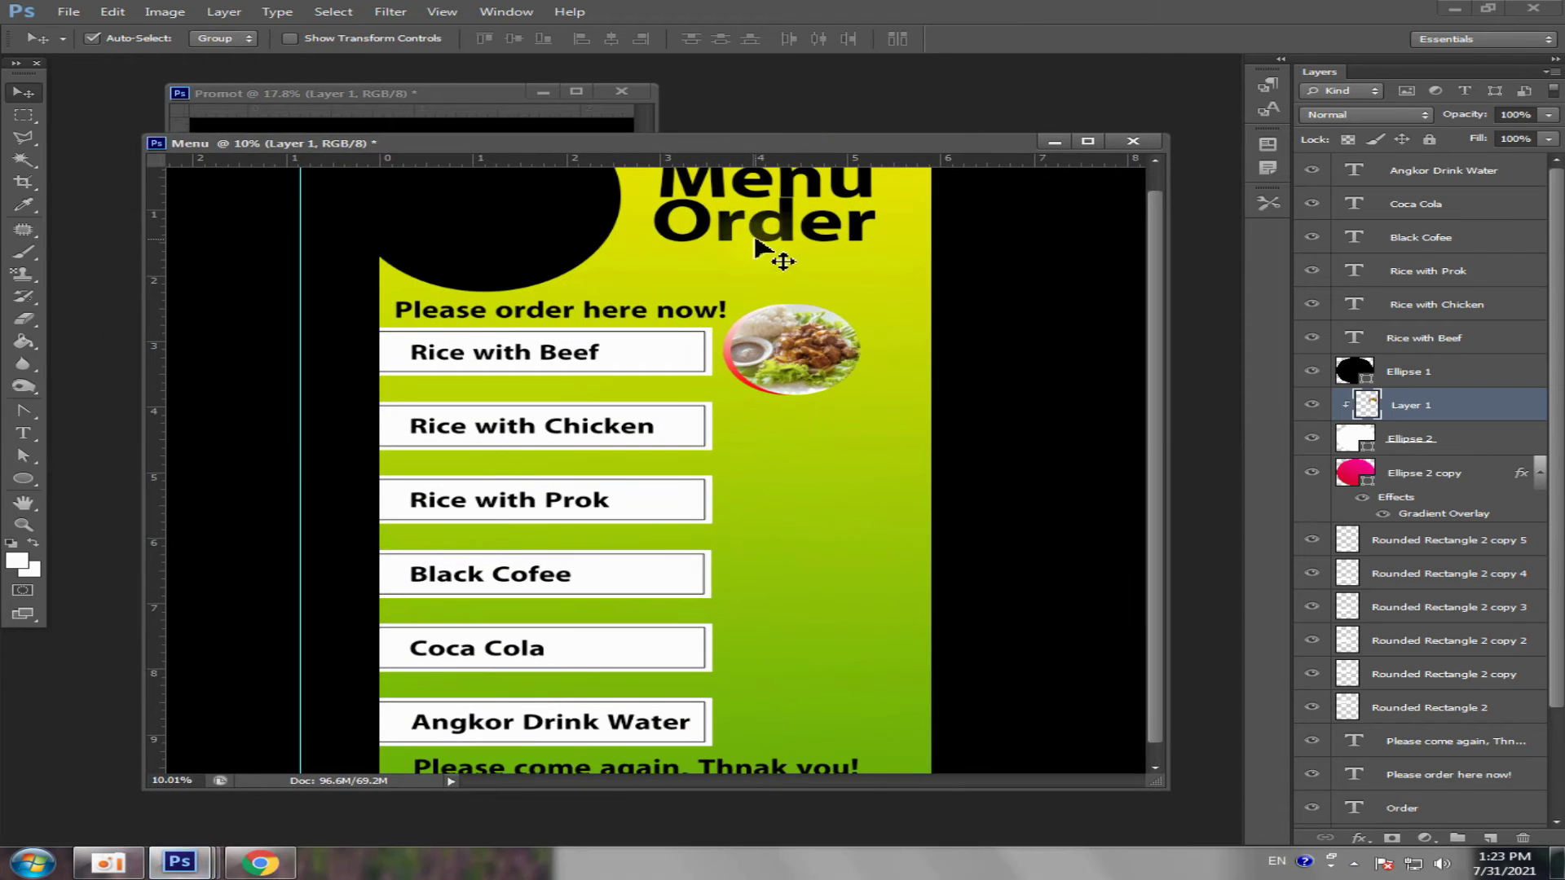
- Duplicate the Rice with Beef text, change it to '$2', and move it beside the beef photo
left_click(577, 365)
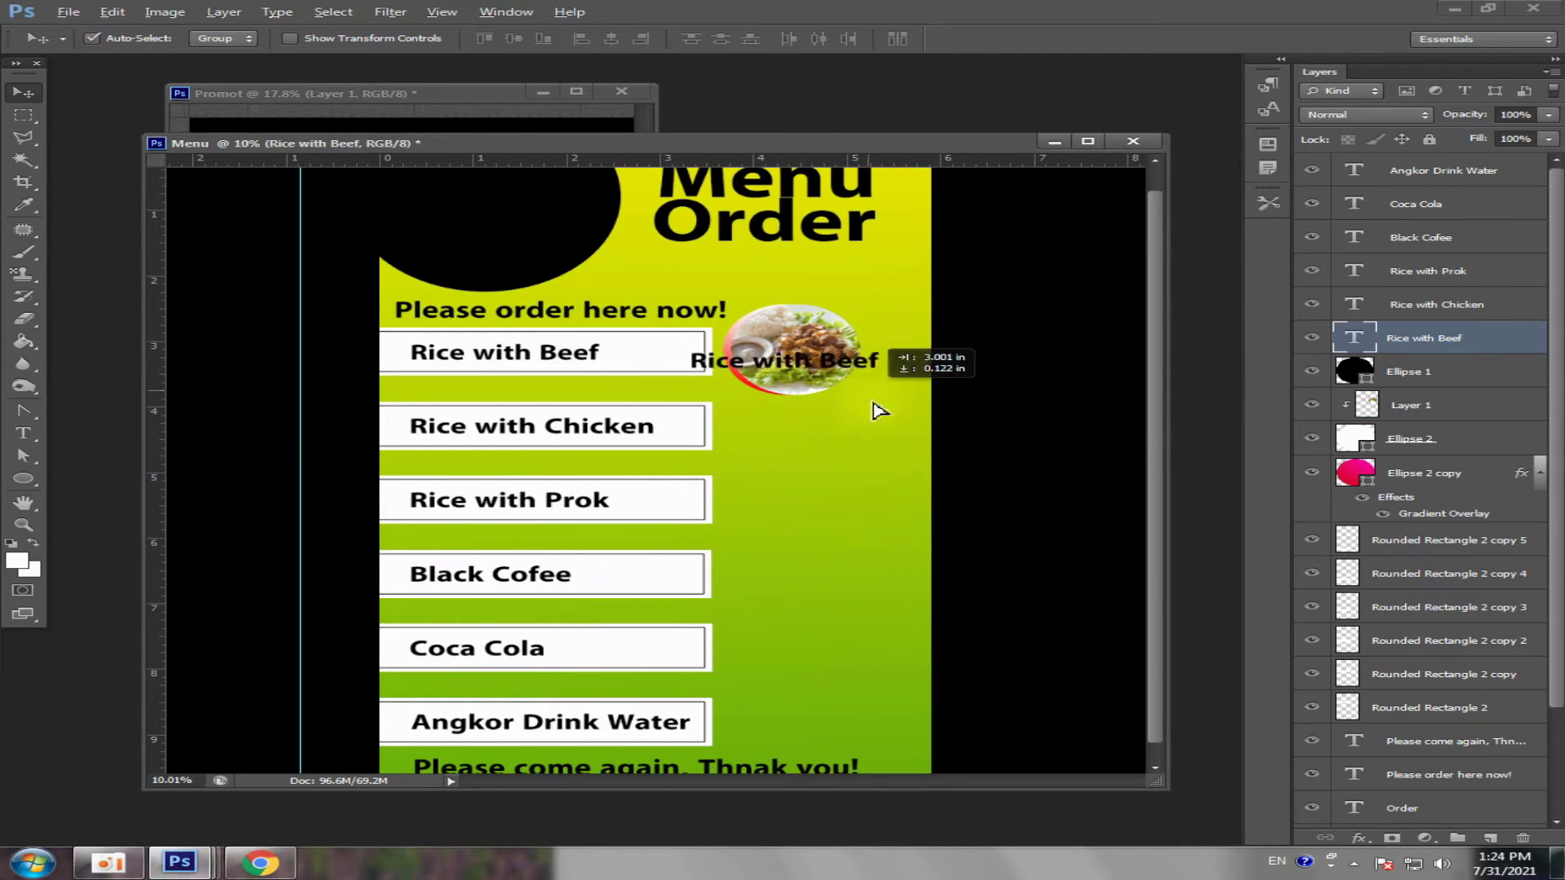
left_click_drag(578, 365, 887, 455)
left_click(23, 433)
left_click(720, 444)
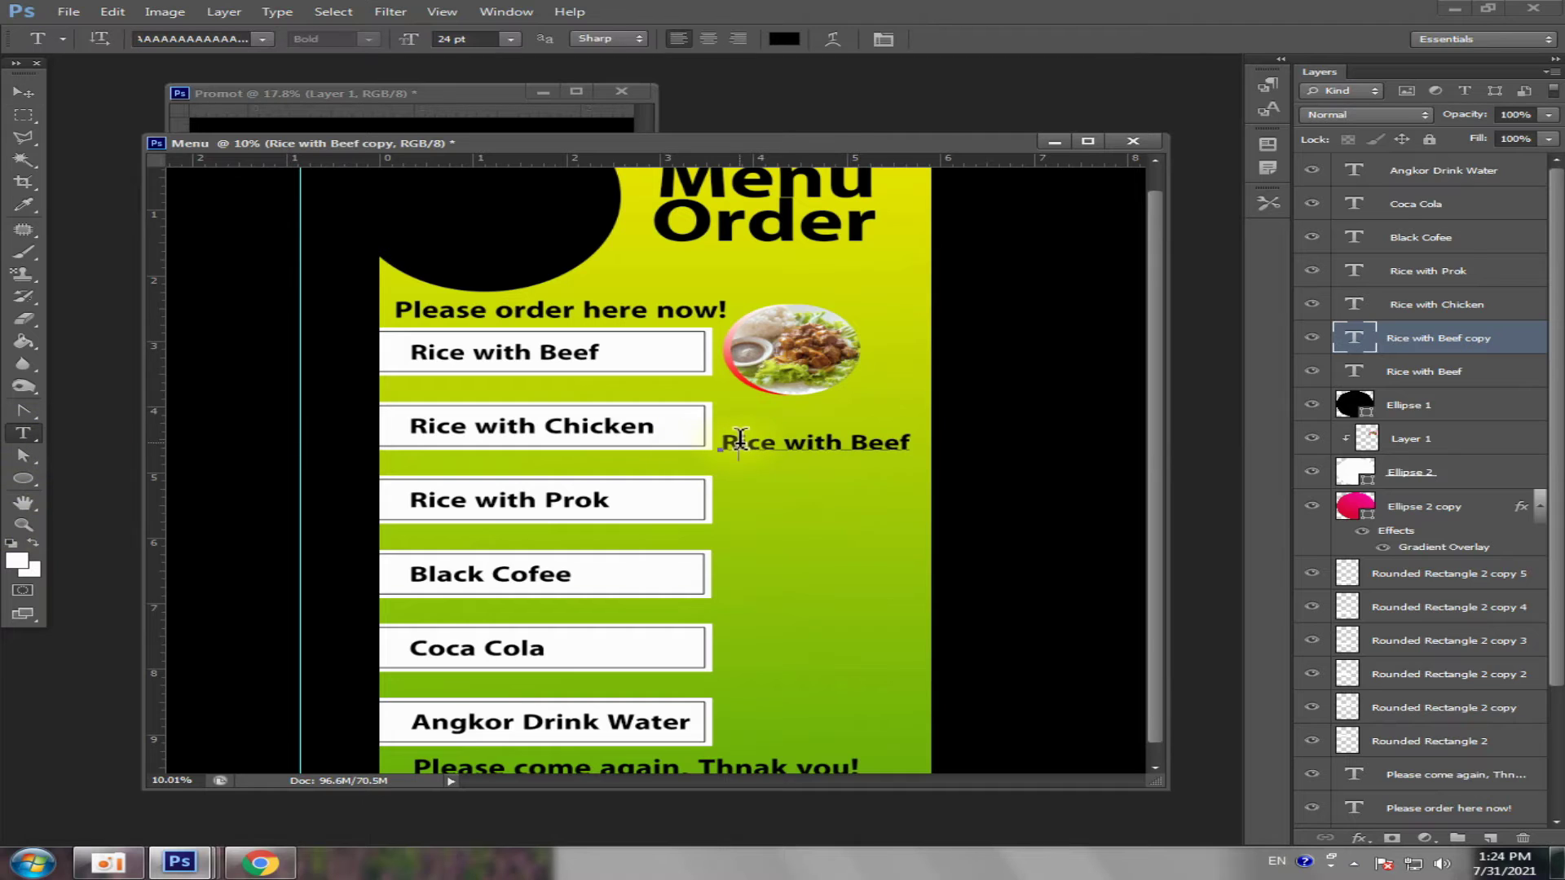
left_click_drag(721, 444, 968, 444)
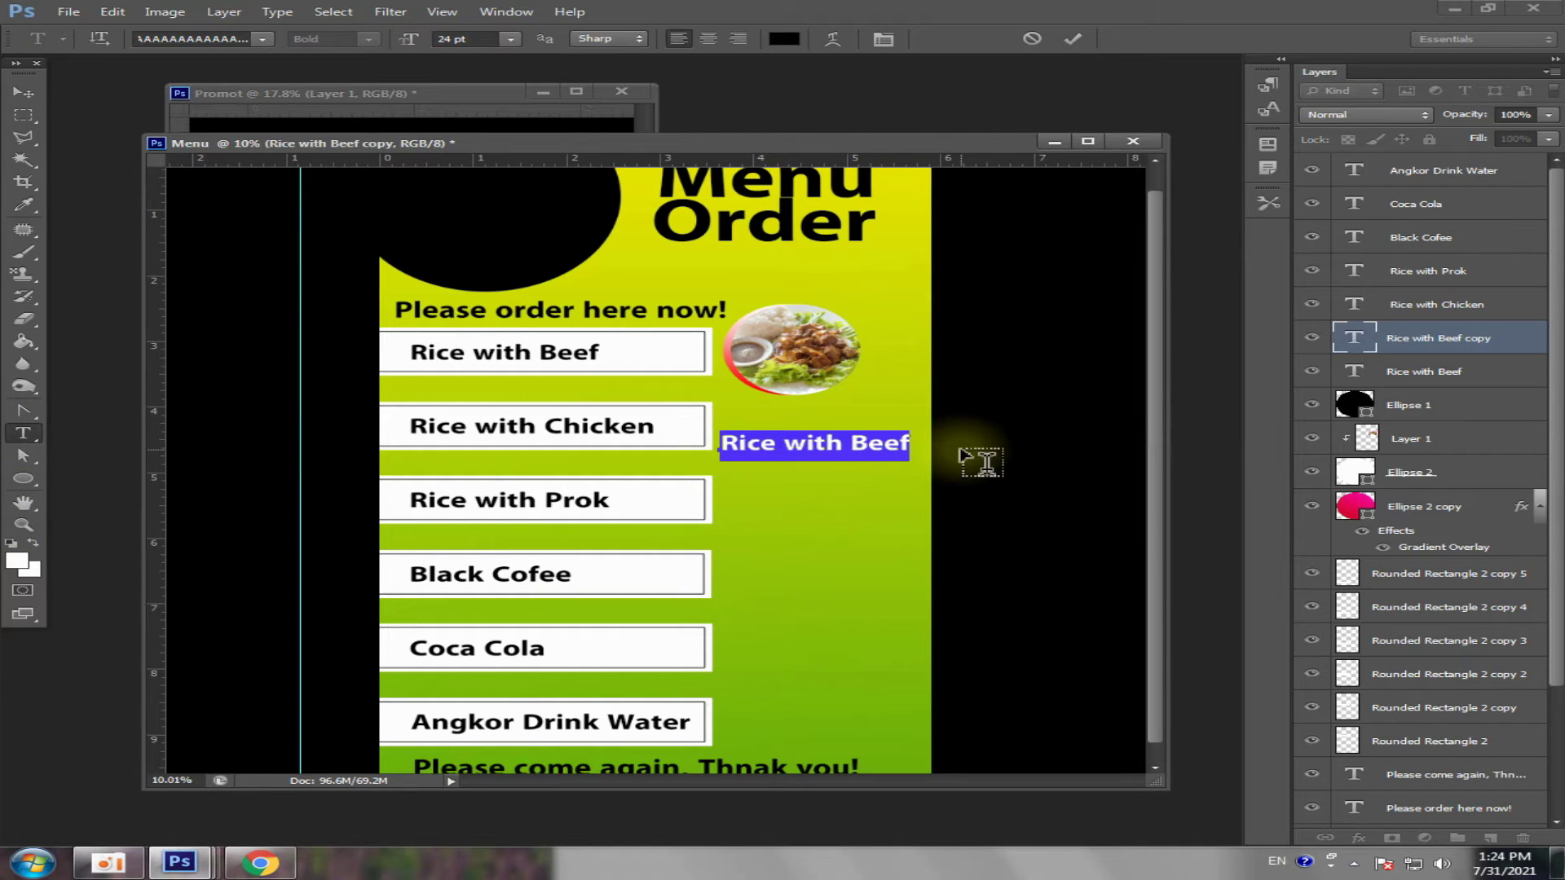
type("$2")
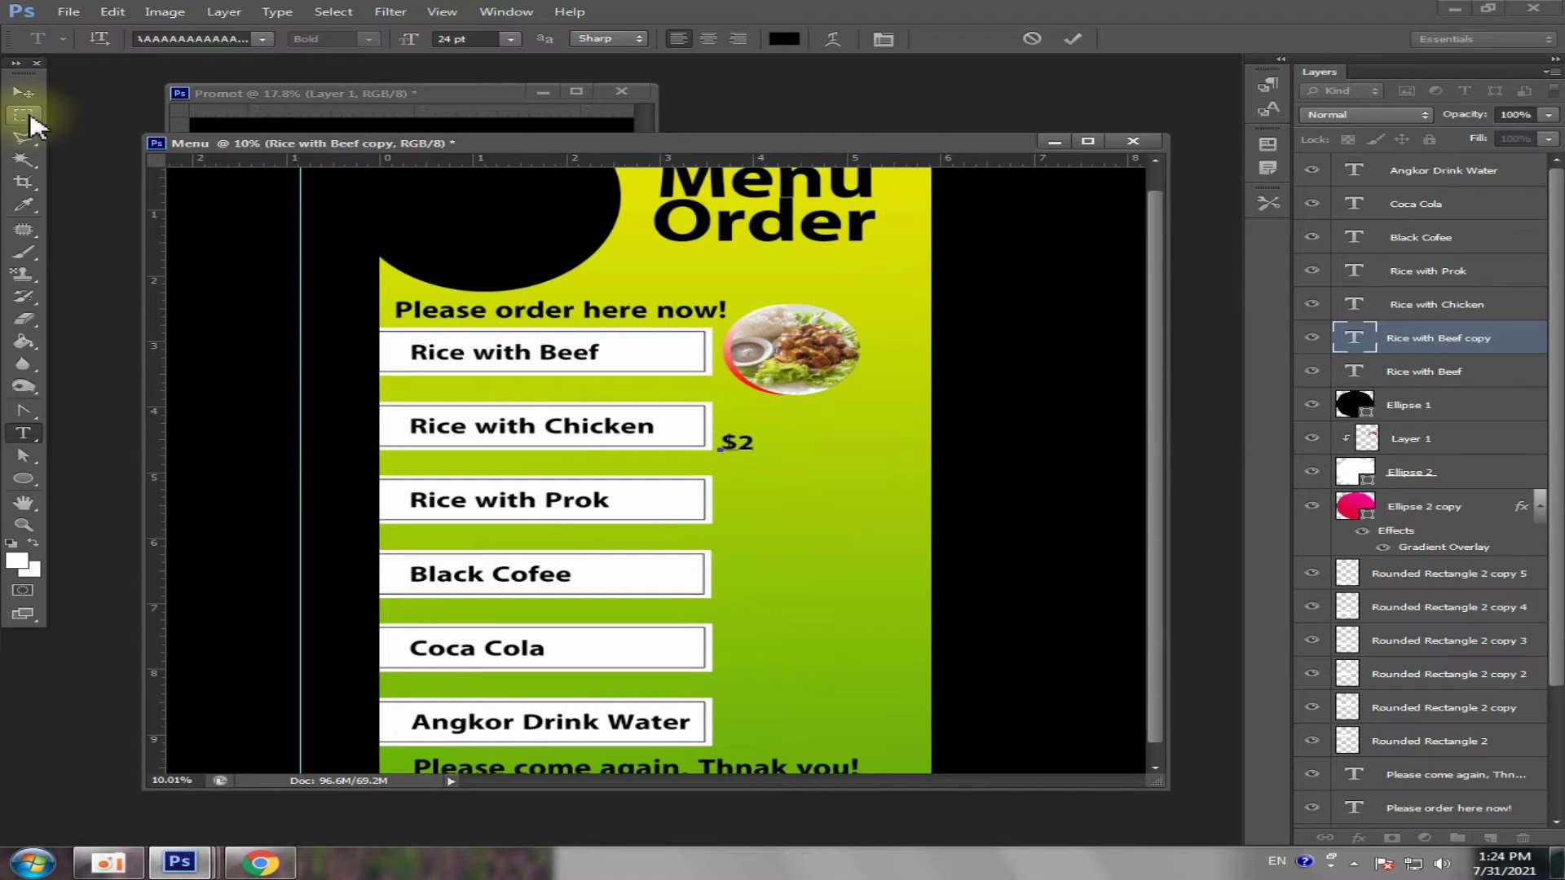
left_click(23, 92)
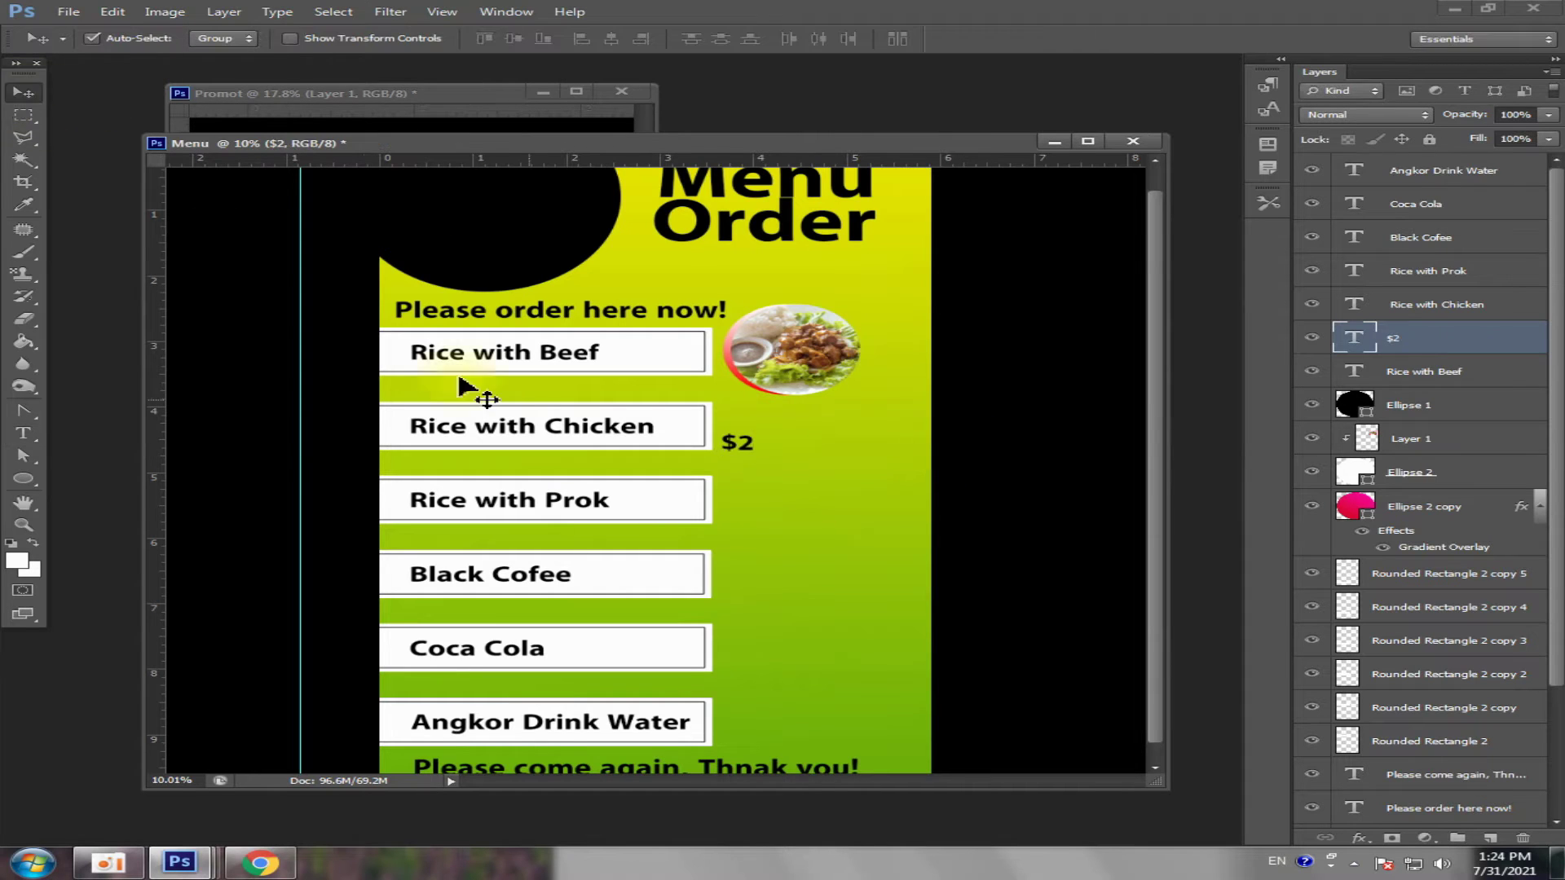
left_click_drag(738, 444, 882, 354)
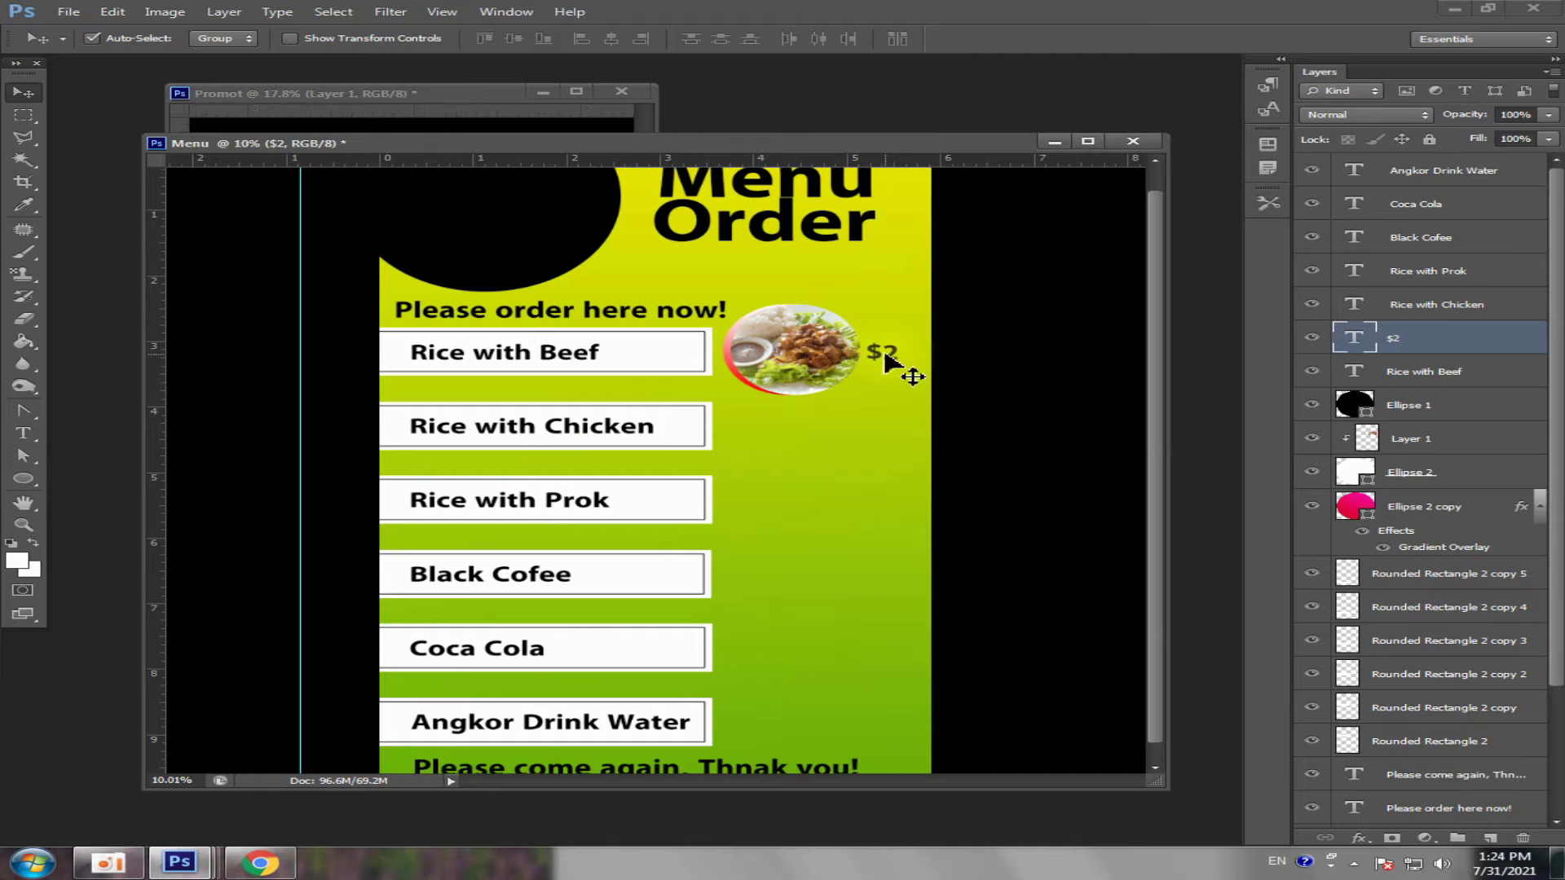
- Enlarge the $2 price text beside the photo and nudge the food photo slightly
left_click(1087, 141)
scroll(1153, 326, "up", 2)
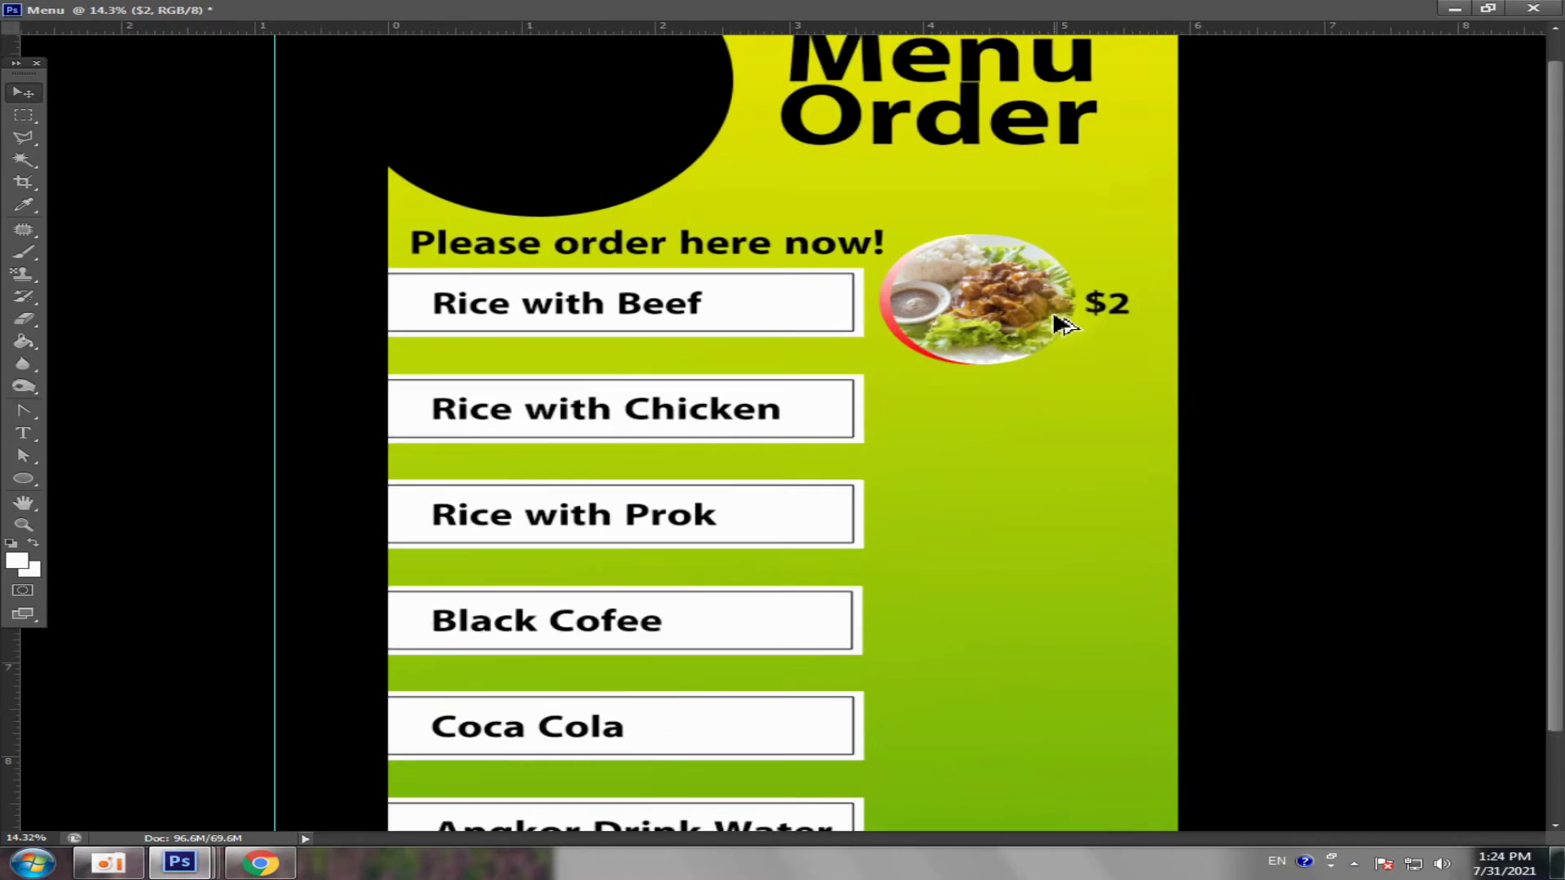
key("ctrl+t")
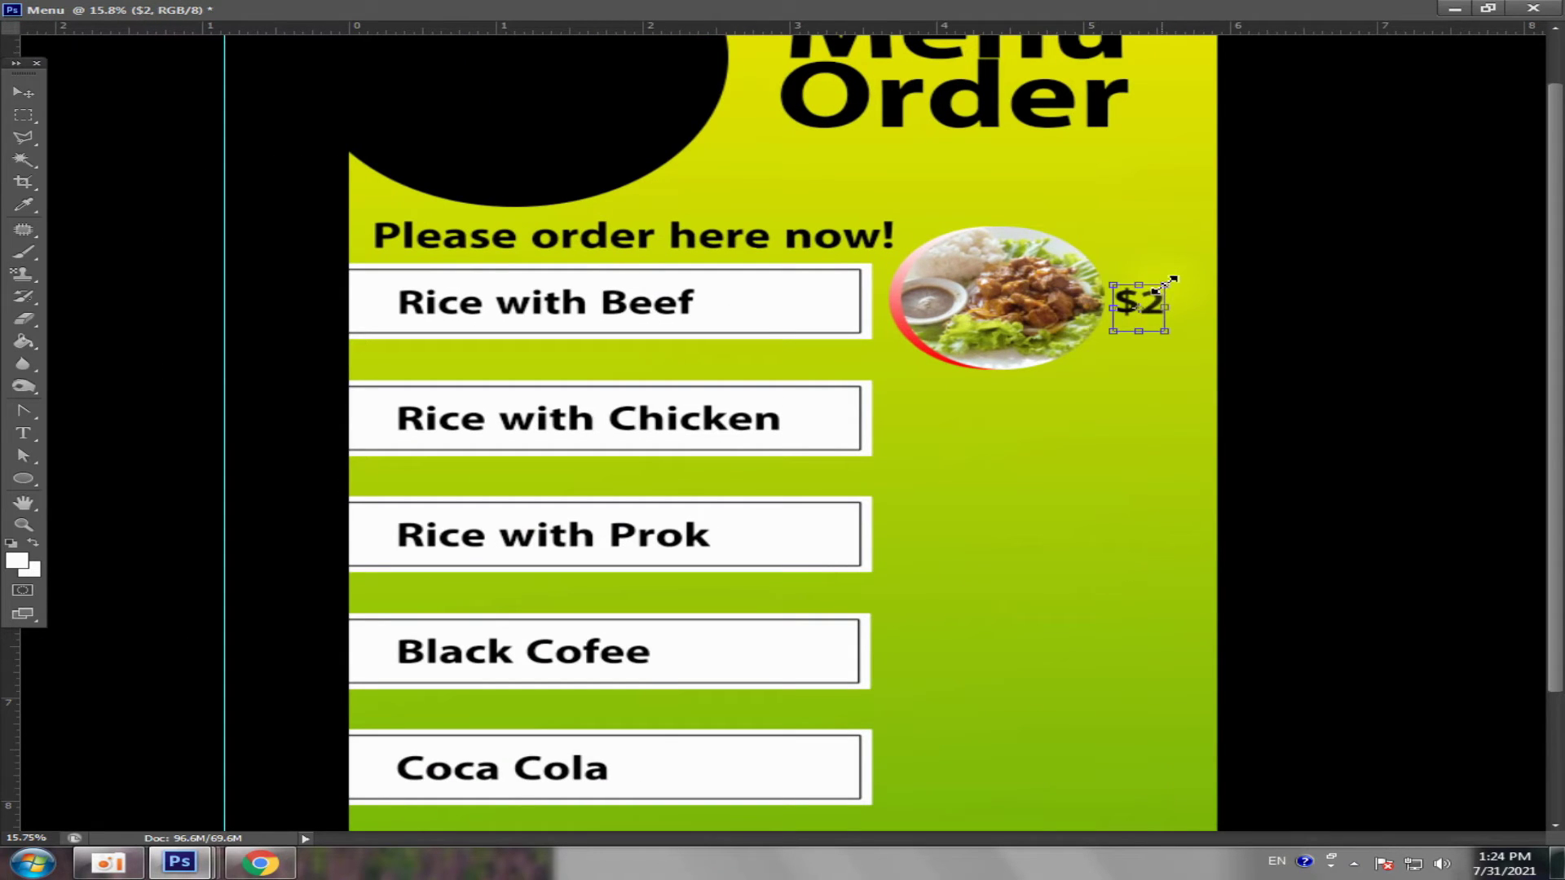
left_click_drag(1168, 282, 1190, 259)
left_click_drag(1168, 316, 1167, 316)
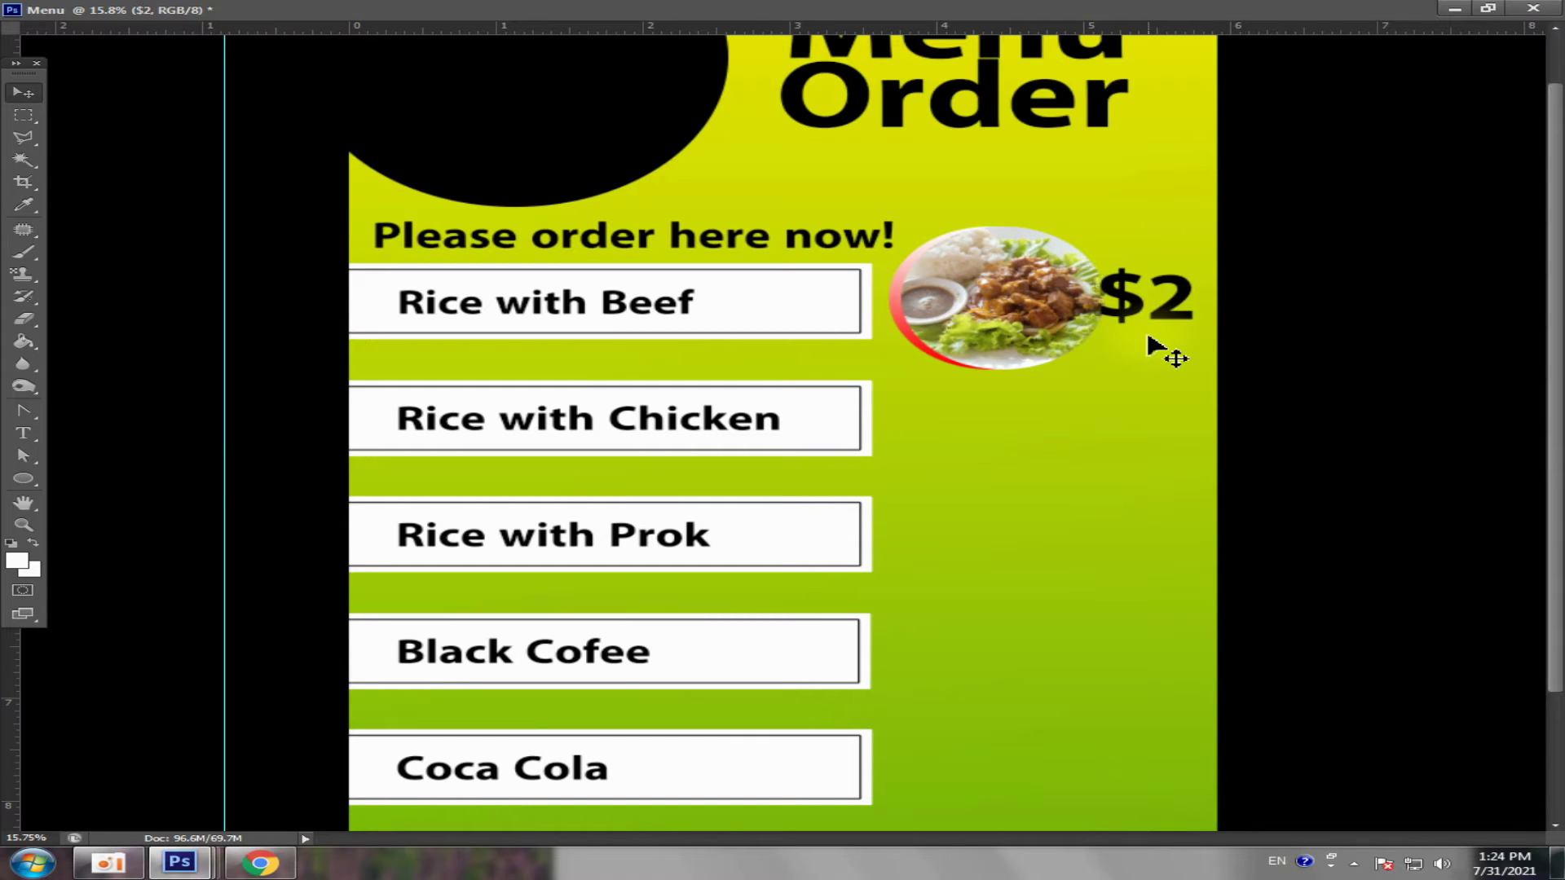
left_click(909, 310)
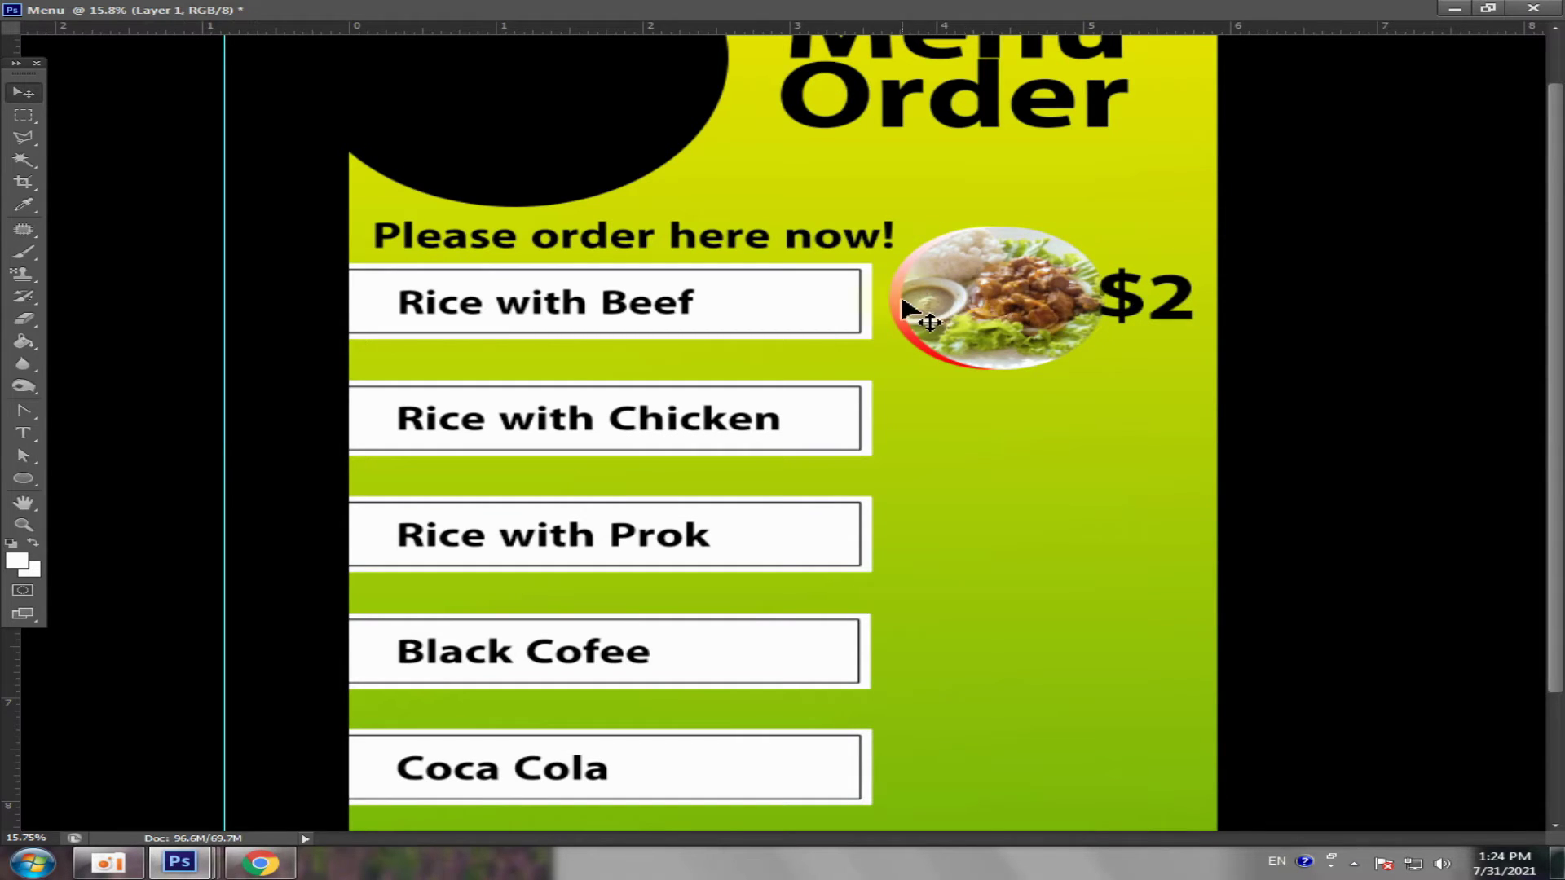
left_click_drag(898, 299, 900, 302)
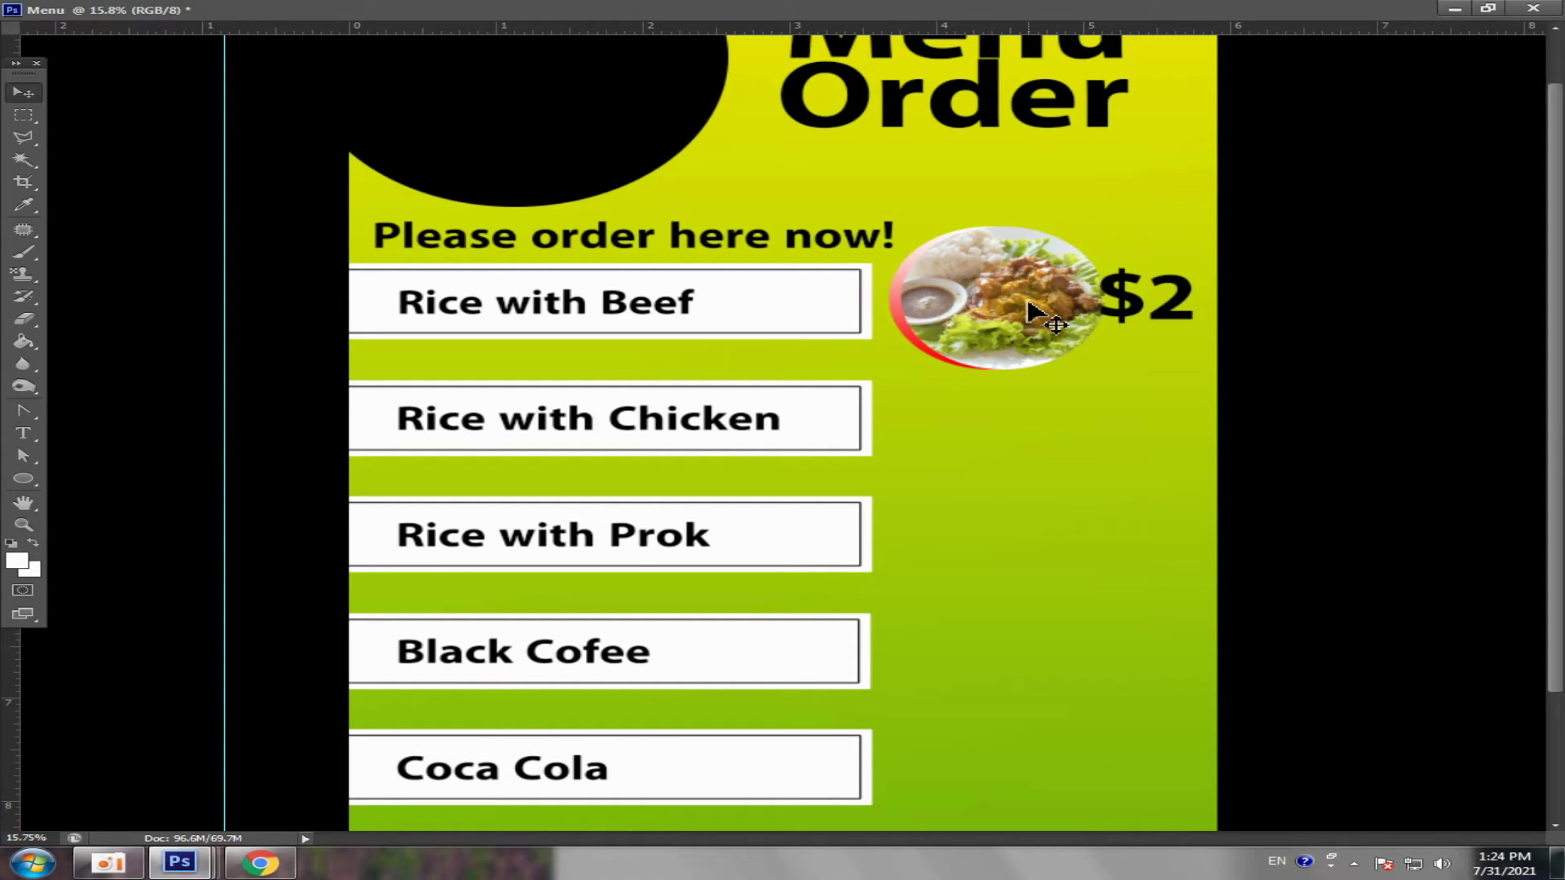
- Shift the food photo together with its red-rimmed circle slightly left
left_click(1489, 8)
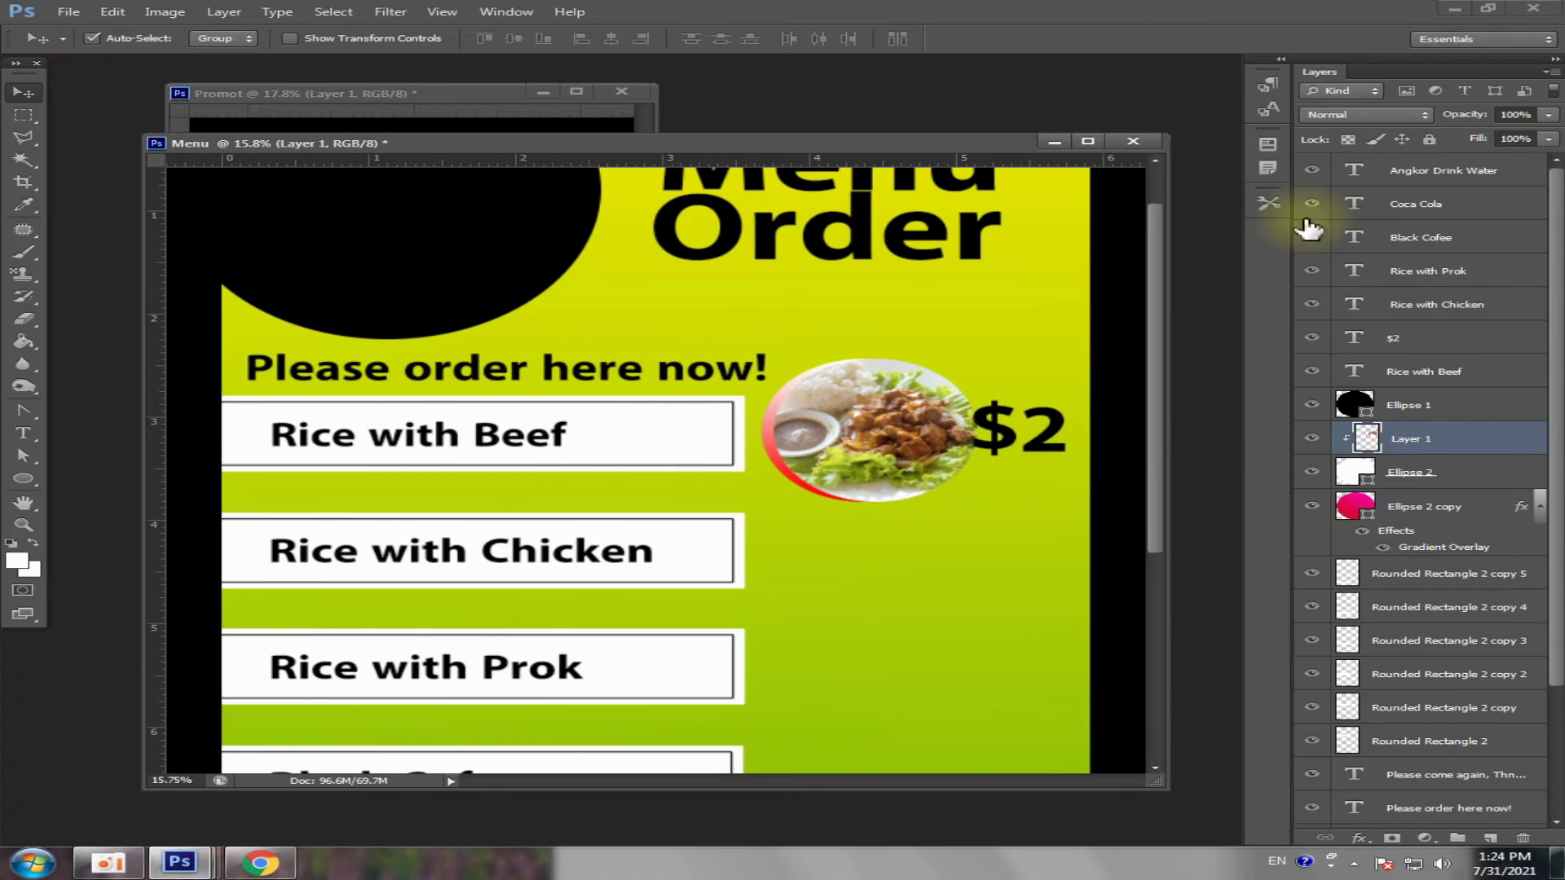
left_click(1409, 474, "shift")
left_click(1357, 510, "shift")
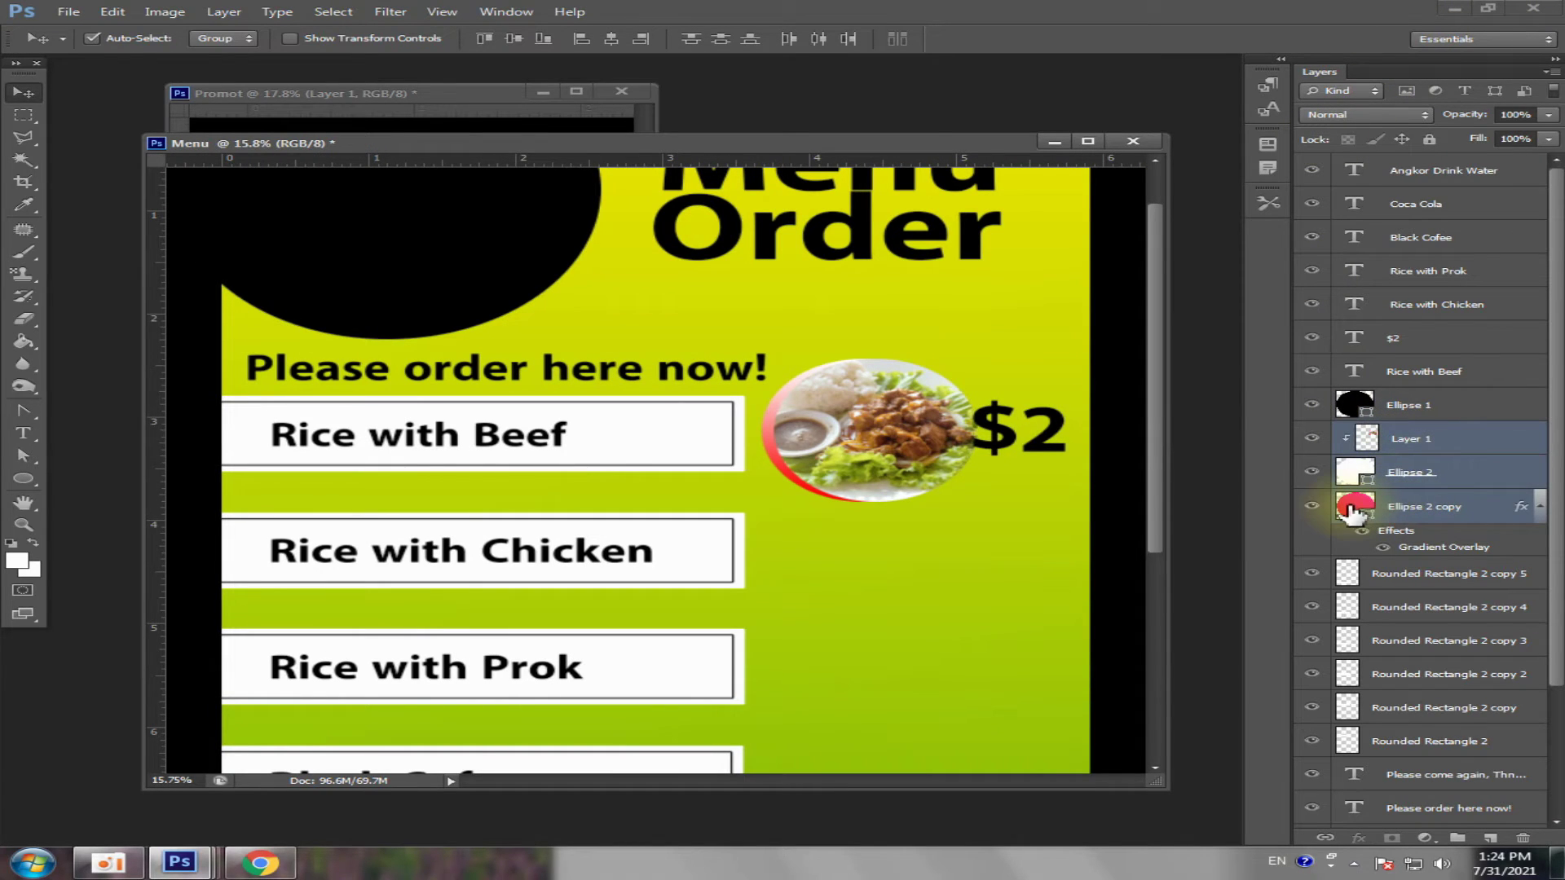
key("shift+Left")
key("shift+Left")
key("shift+Left")
key("shift+Left")
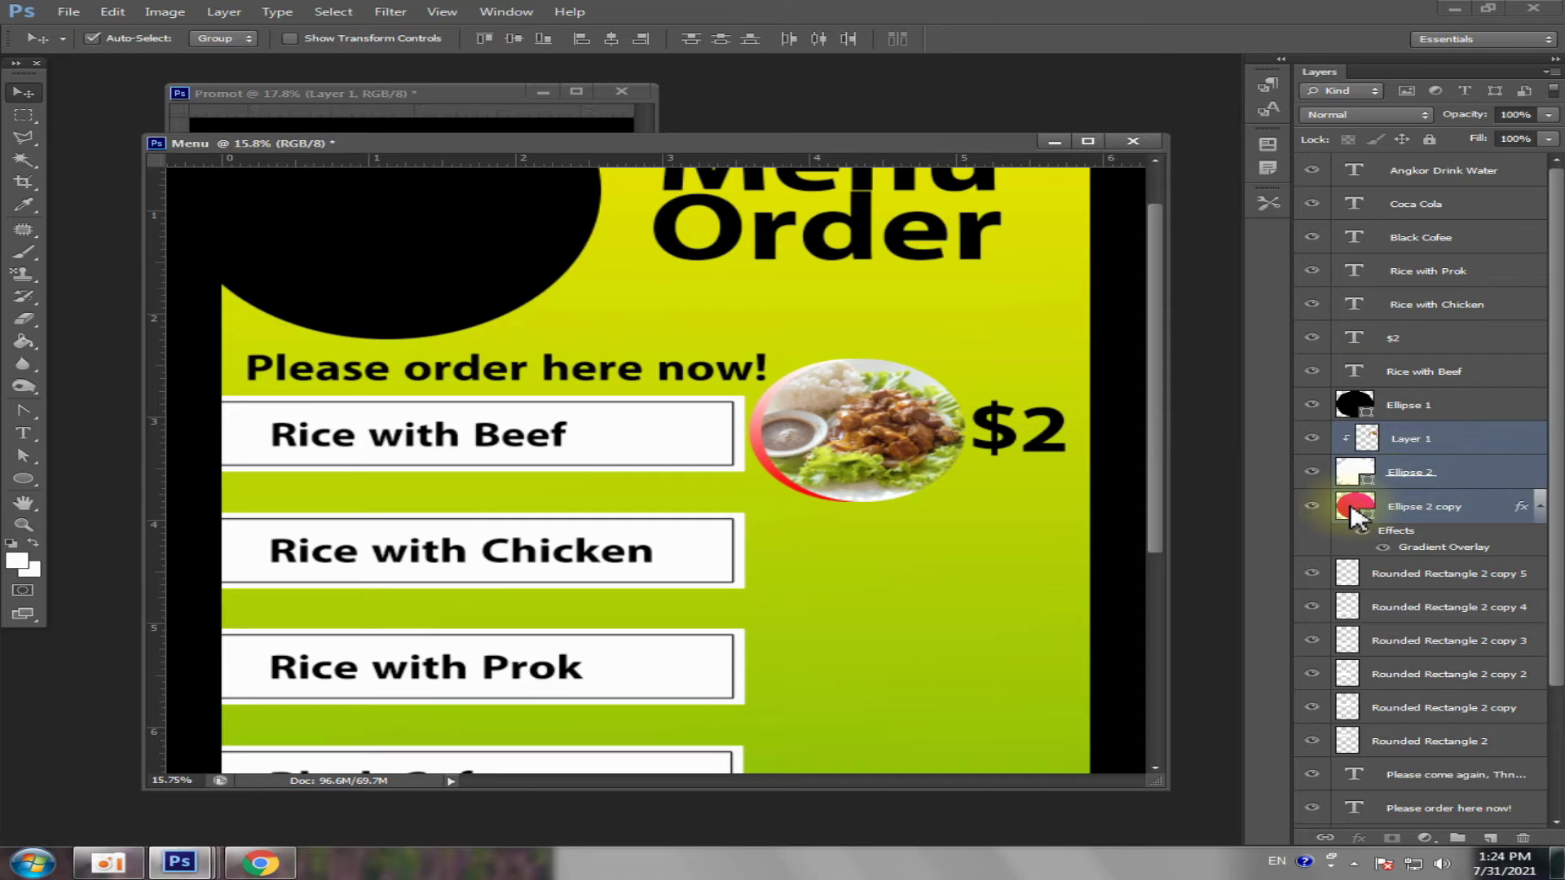
- Stretch the $2 text taller, nudge it down, and fit the whole flyer on screen
left_click(1043, 445)
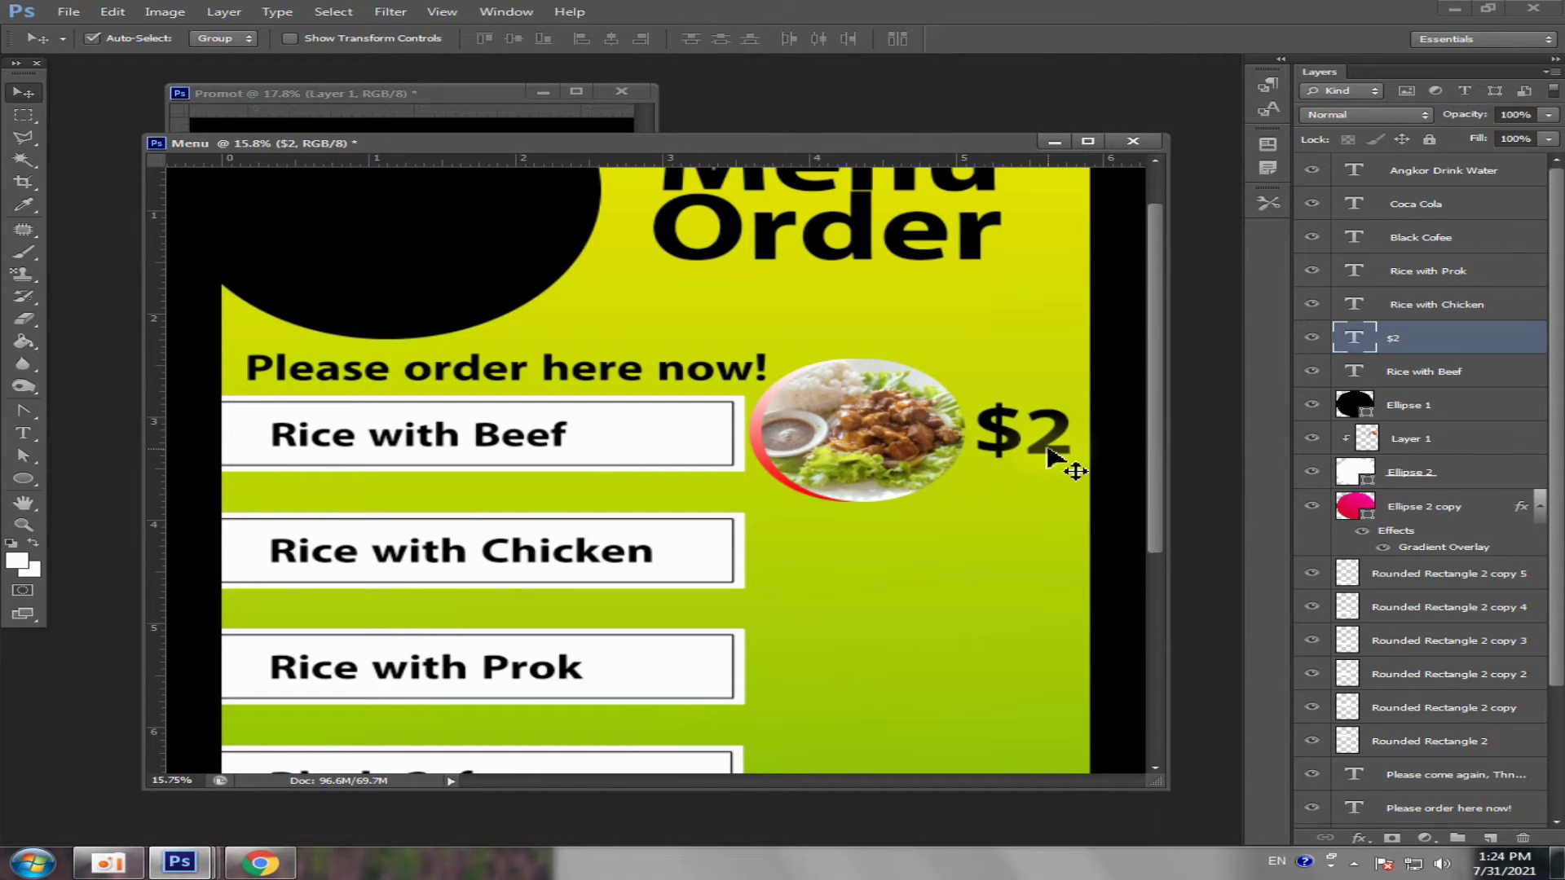
key("ctrl+t")
left_click_drag(1025, 393, 1031, 379)
key("Return")
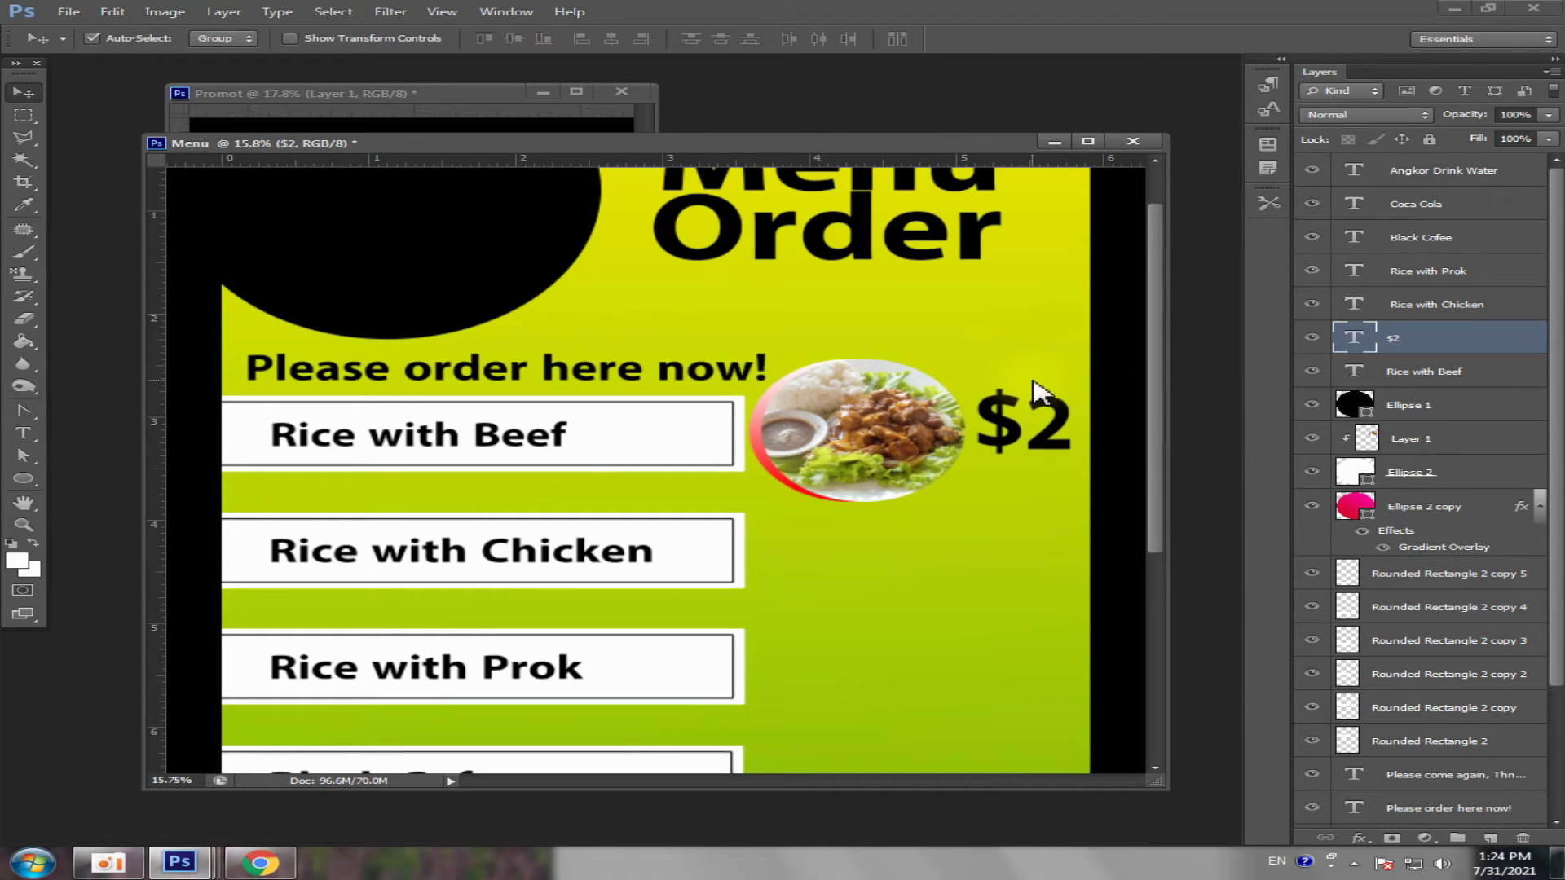
key("shift+Down")
key("shift+Down")
key("shift+Down")
left_click(1087, 141)
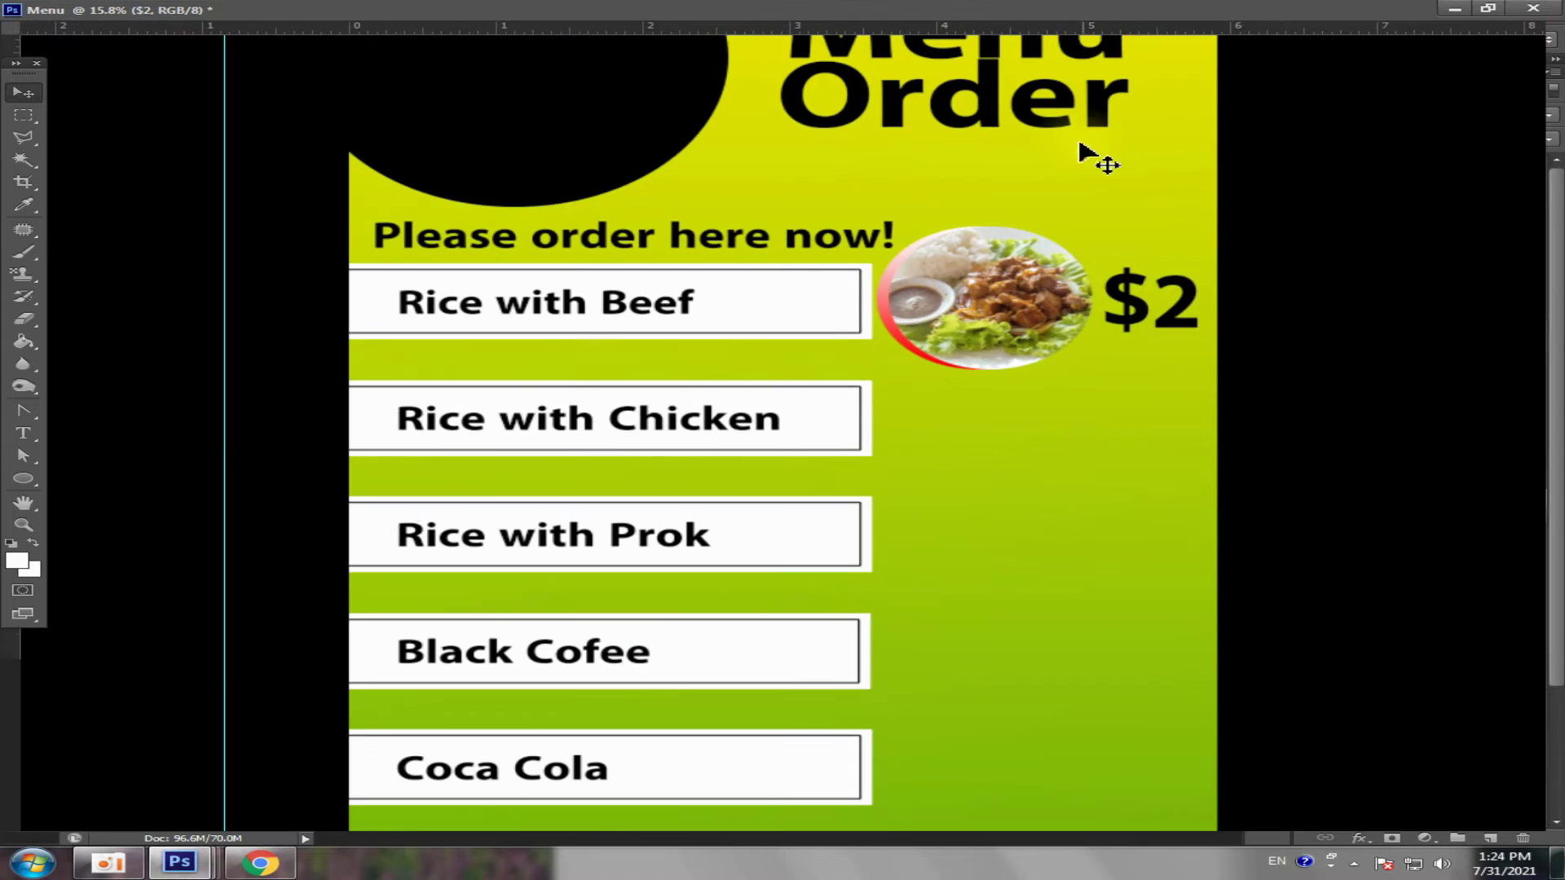
key("ctrl+0")
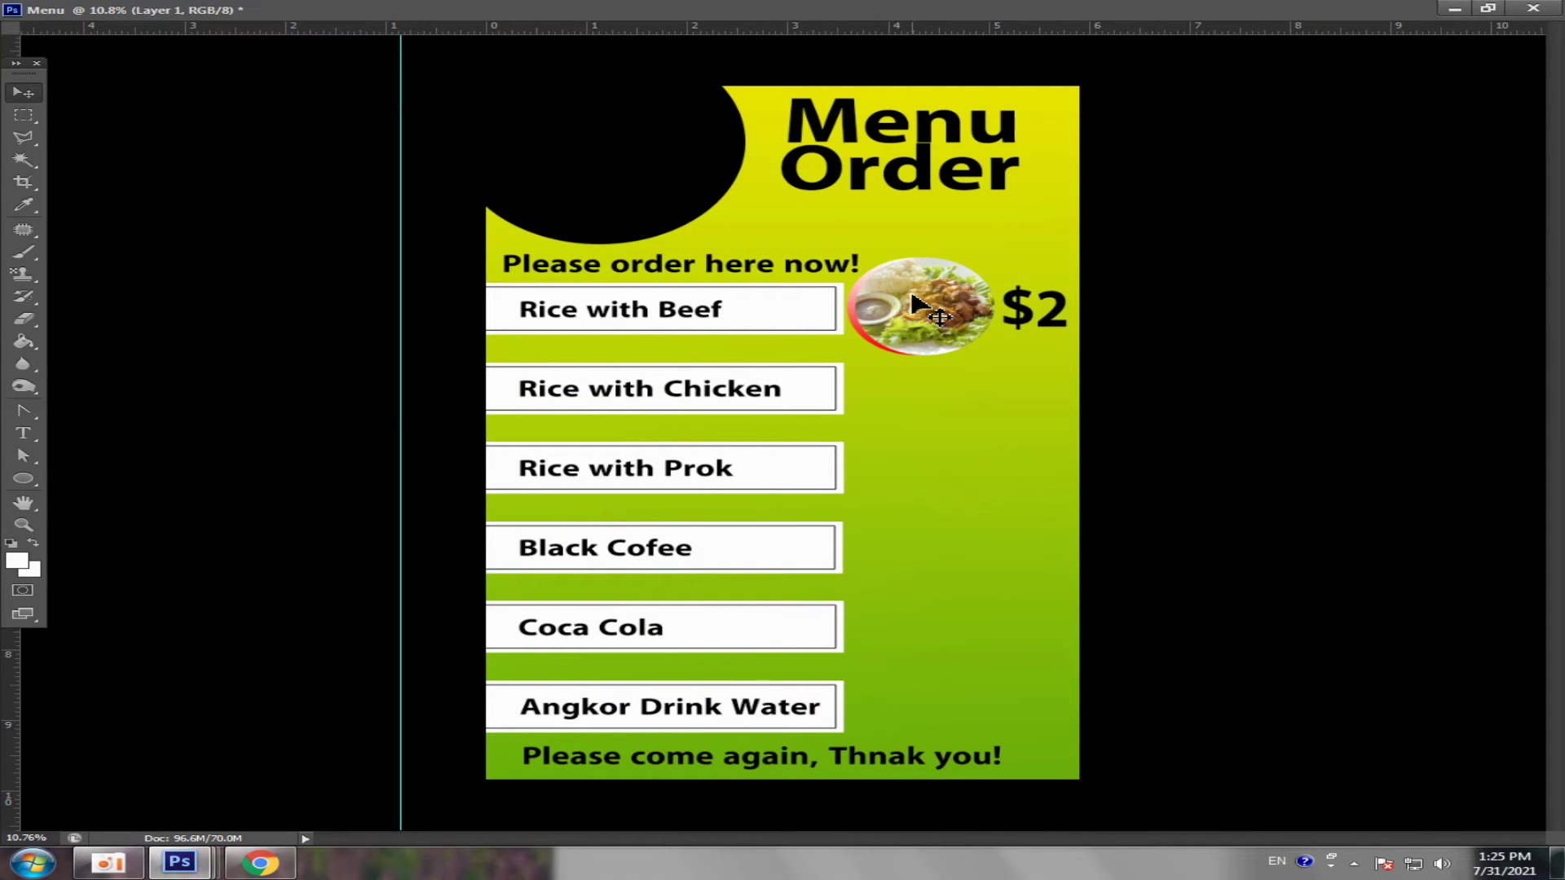
- Try moving Ellipse 2 and Ellipse 2 copy down the flyer, deleting the accidental Layer 1 copy
left_click(1489, 8)
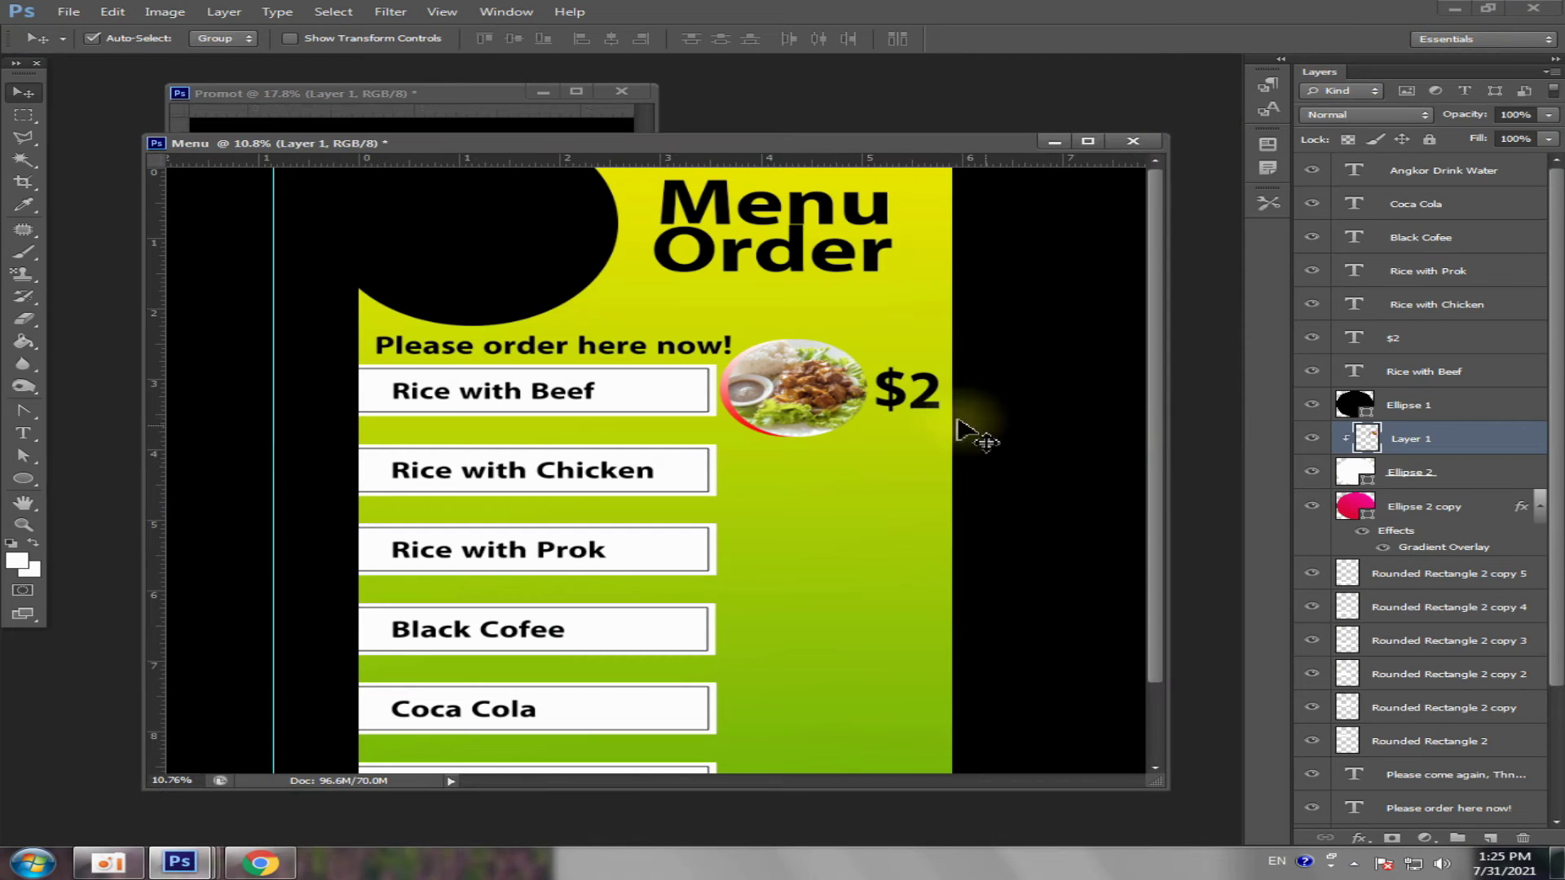
left_click(1407, 472)
left_click(1407, 507, "ctrl")
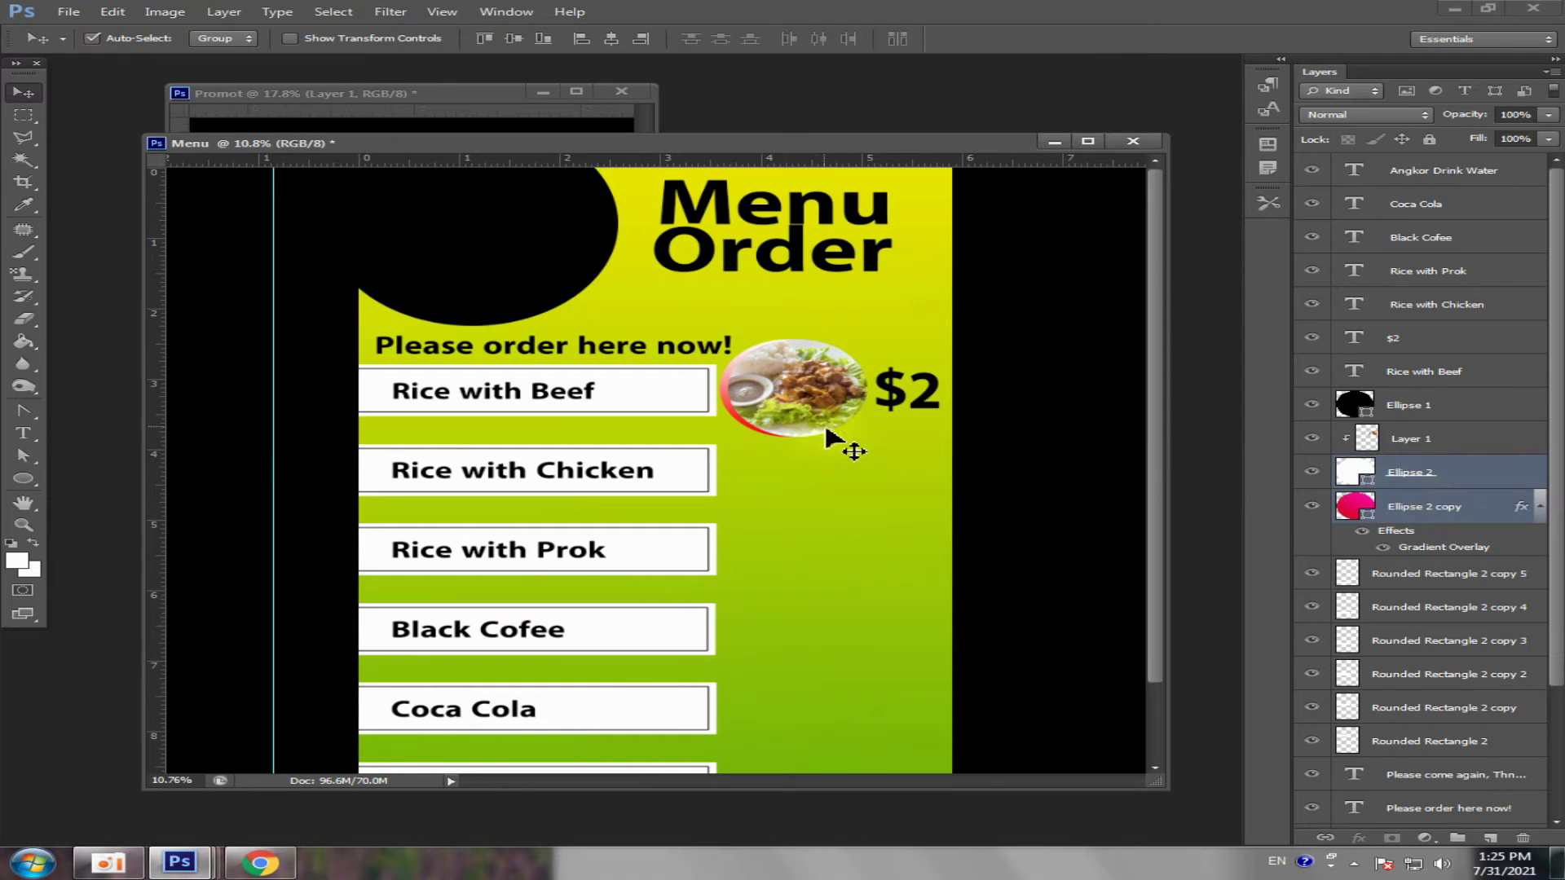
left_click_drag(783, 420, 786, 553)
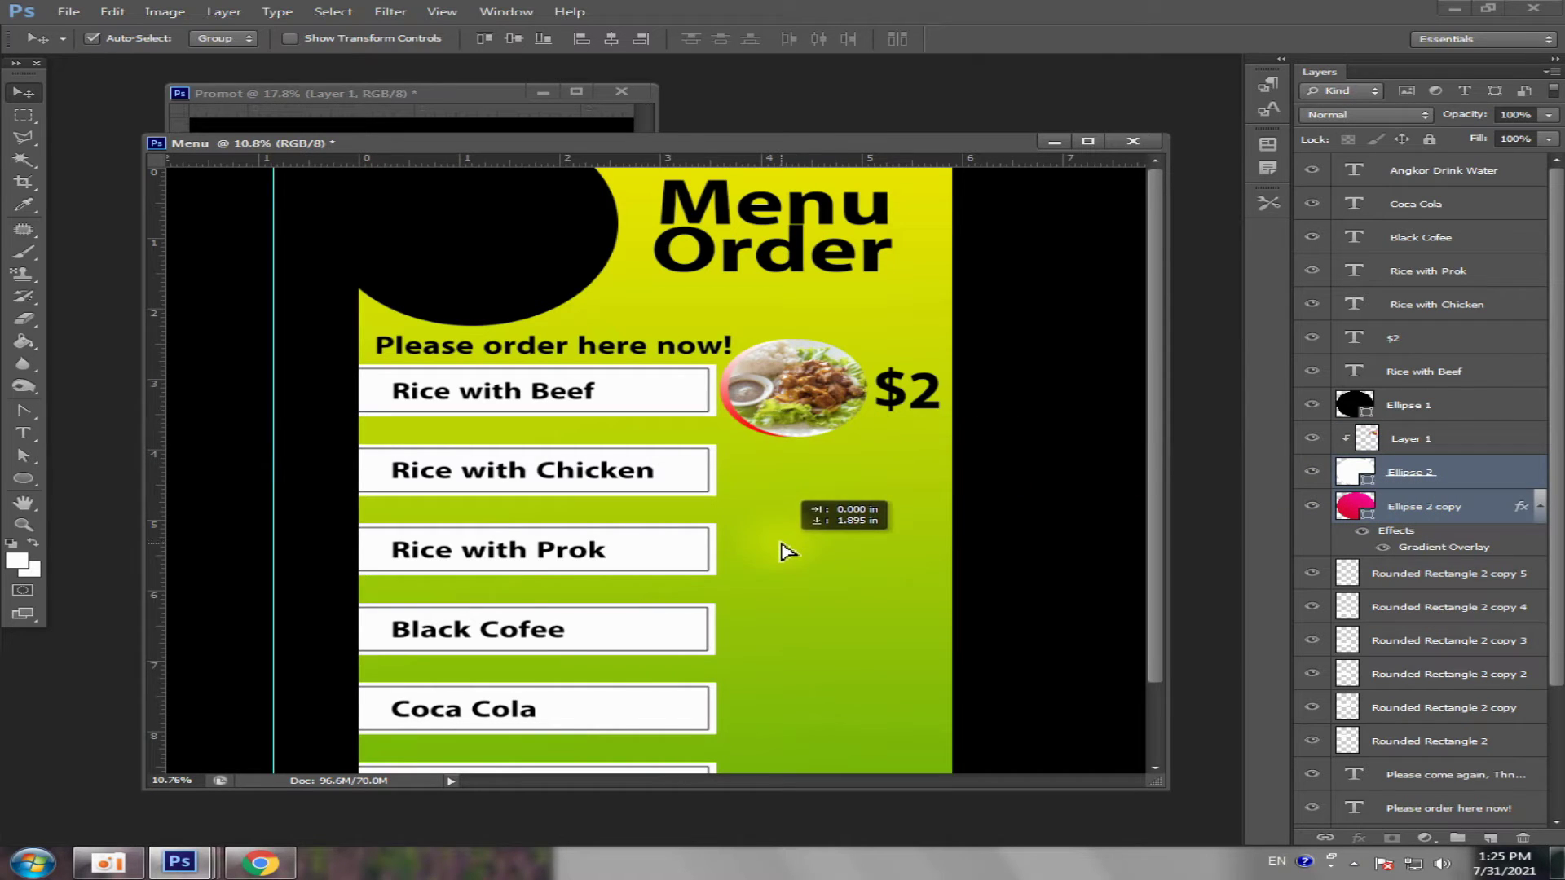
left_click(1409, 474)
left_click(1399, 512, "shift")
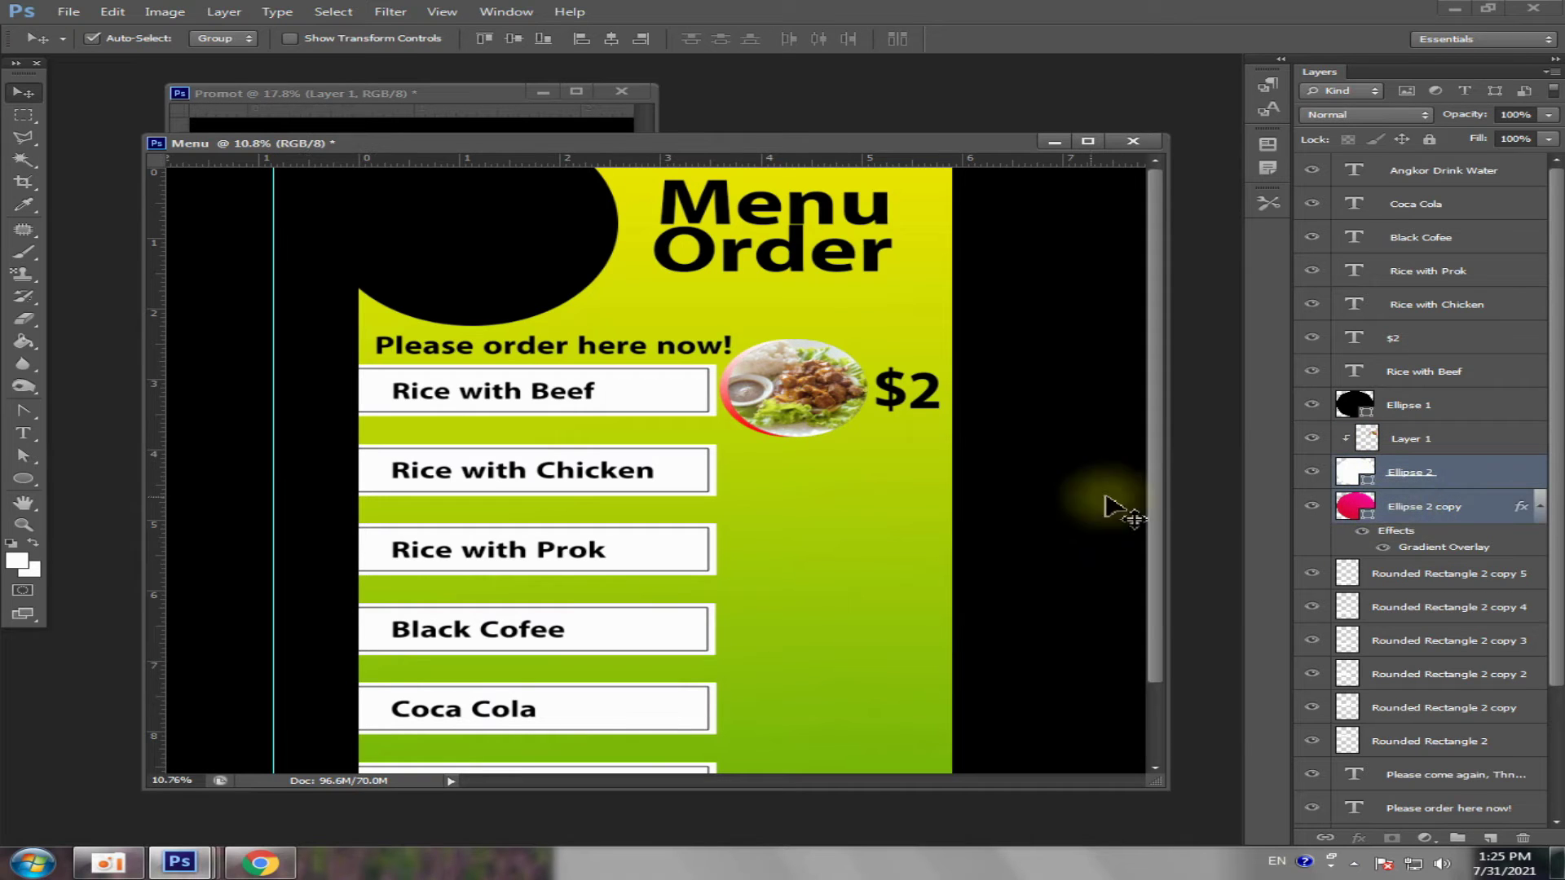
left_click_drag(826, 438, 850, 600)
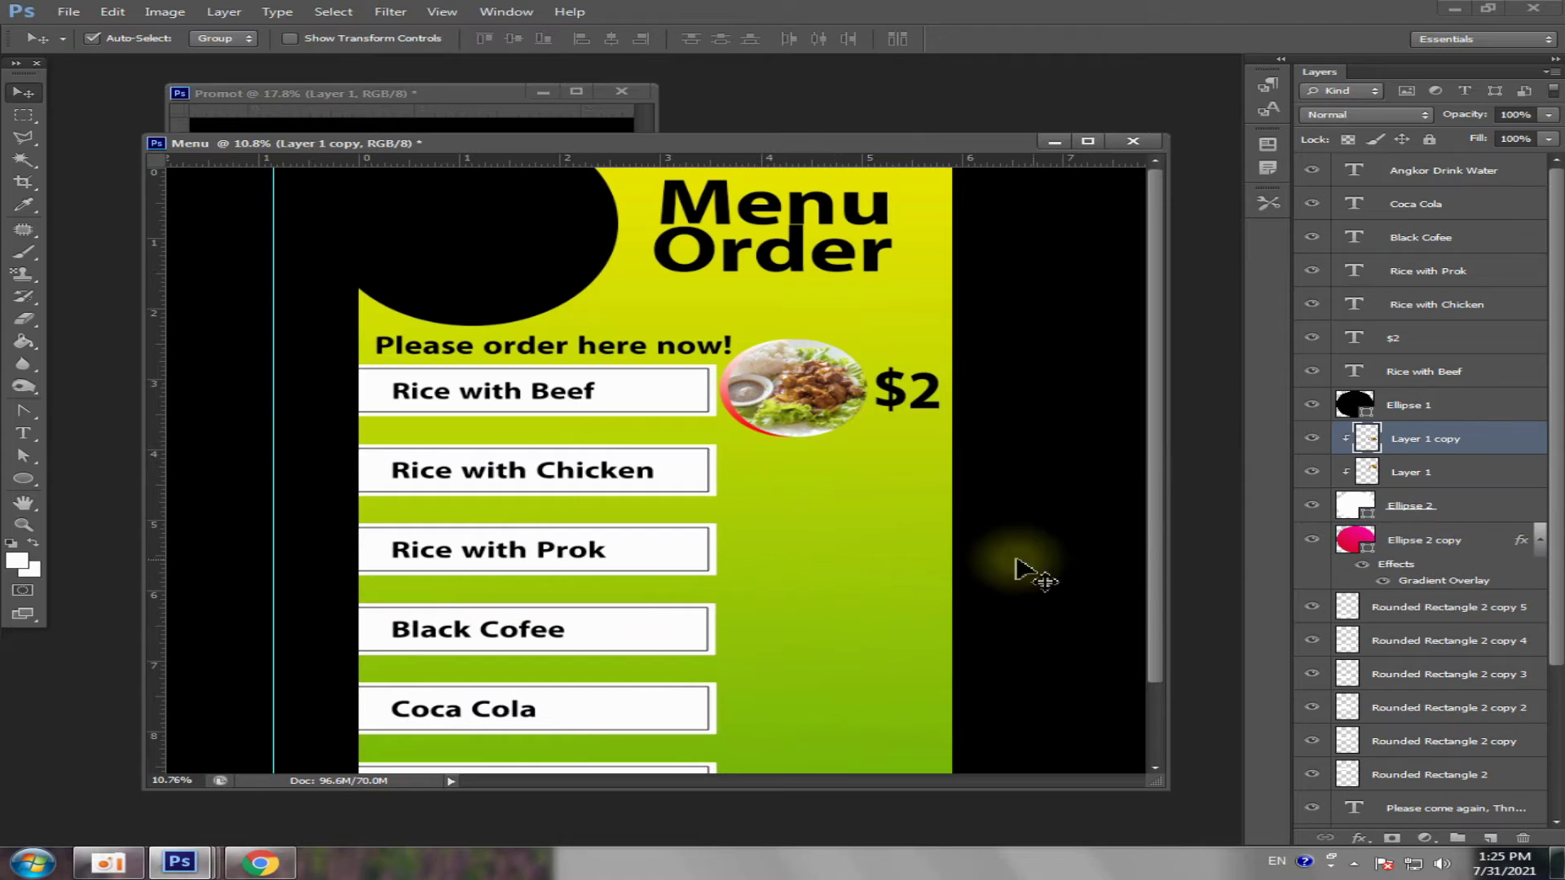
key("Delete")
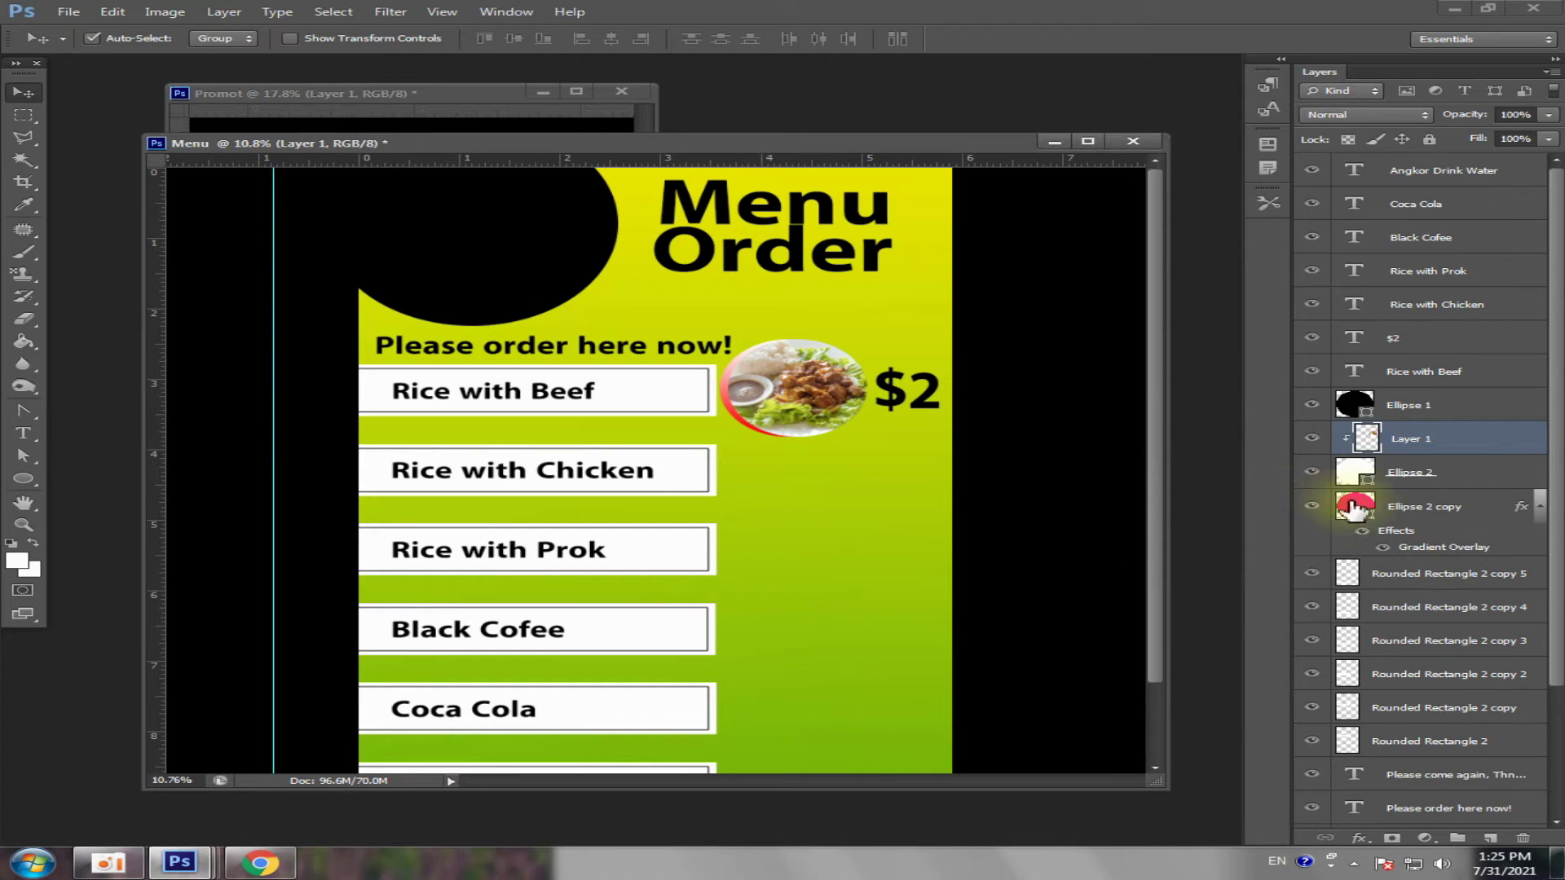
- Hide the food photo, then duplicate the circle pair beside Rice with Chicken
left_click(1311, 438)
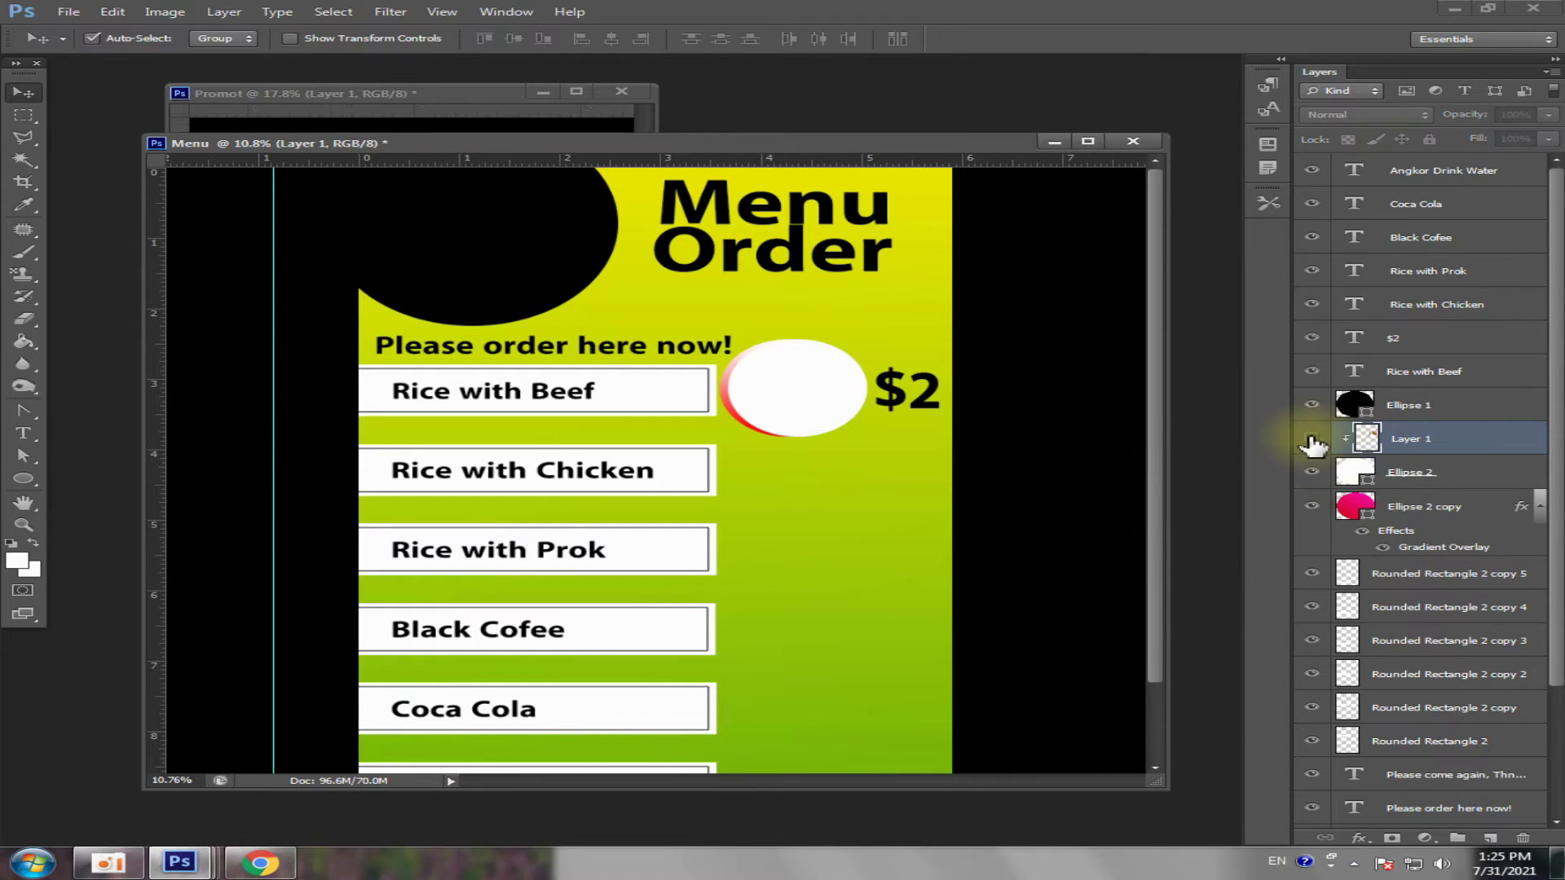
left_click(1370, 487)
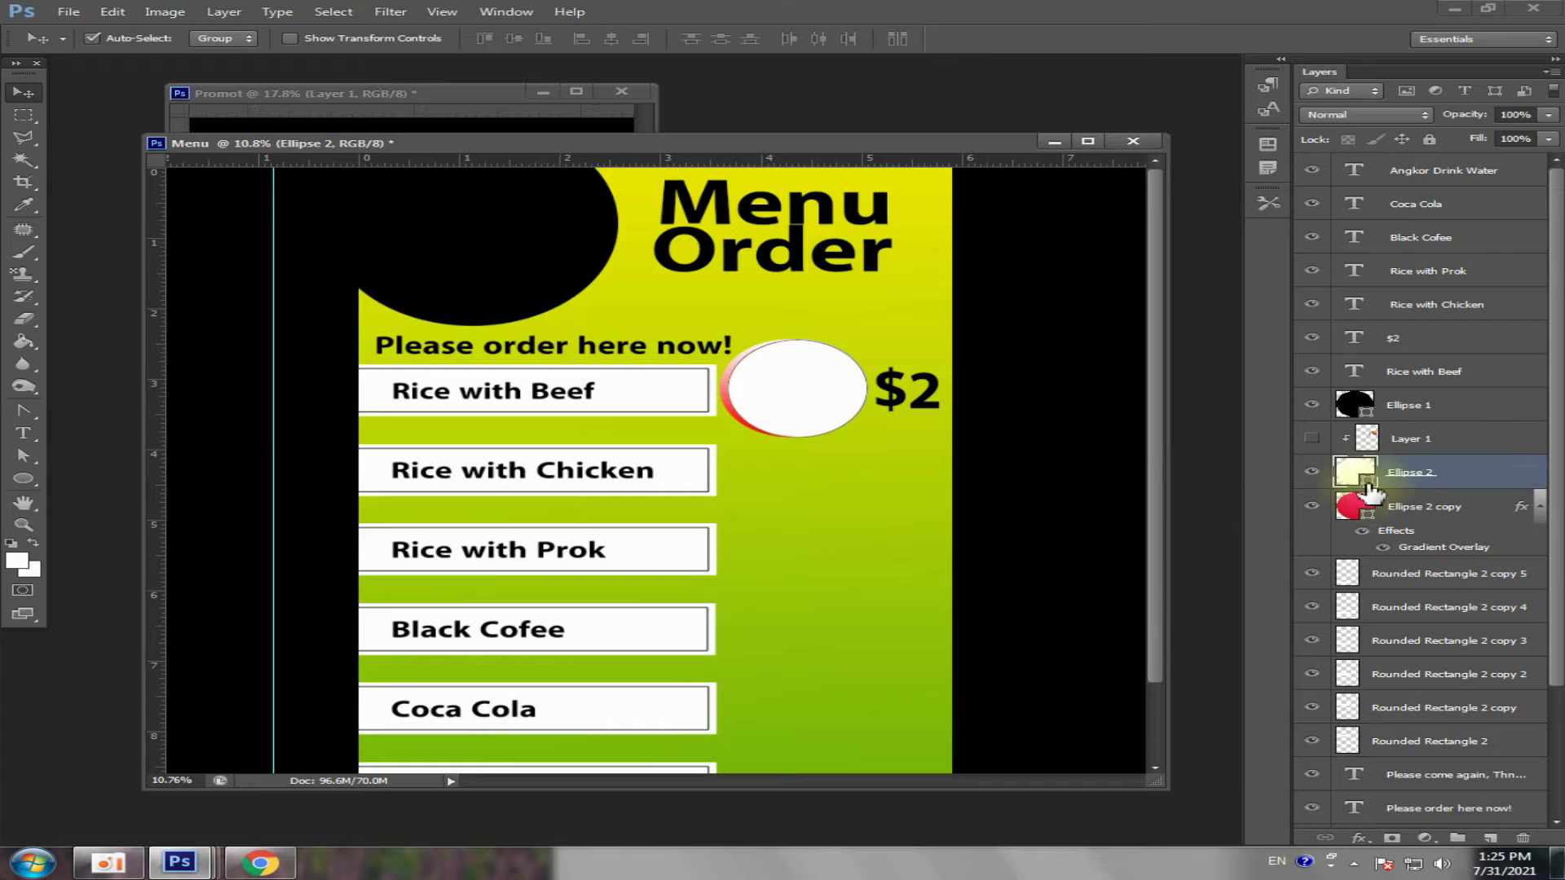
left_click(1418, 506, "shift")
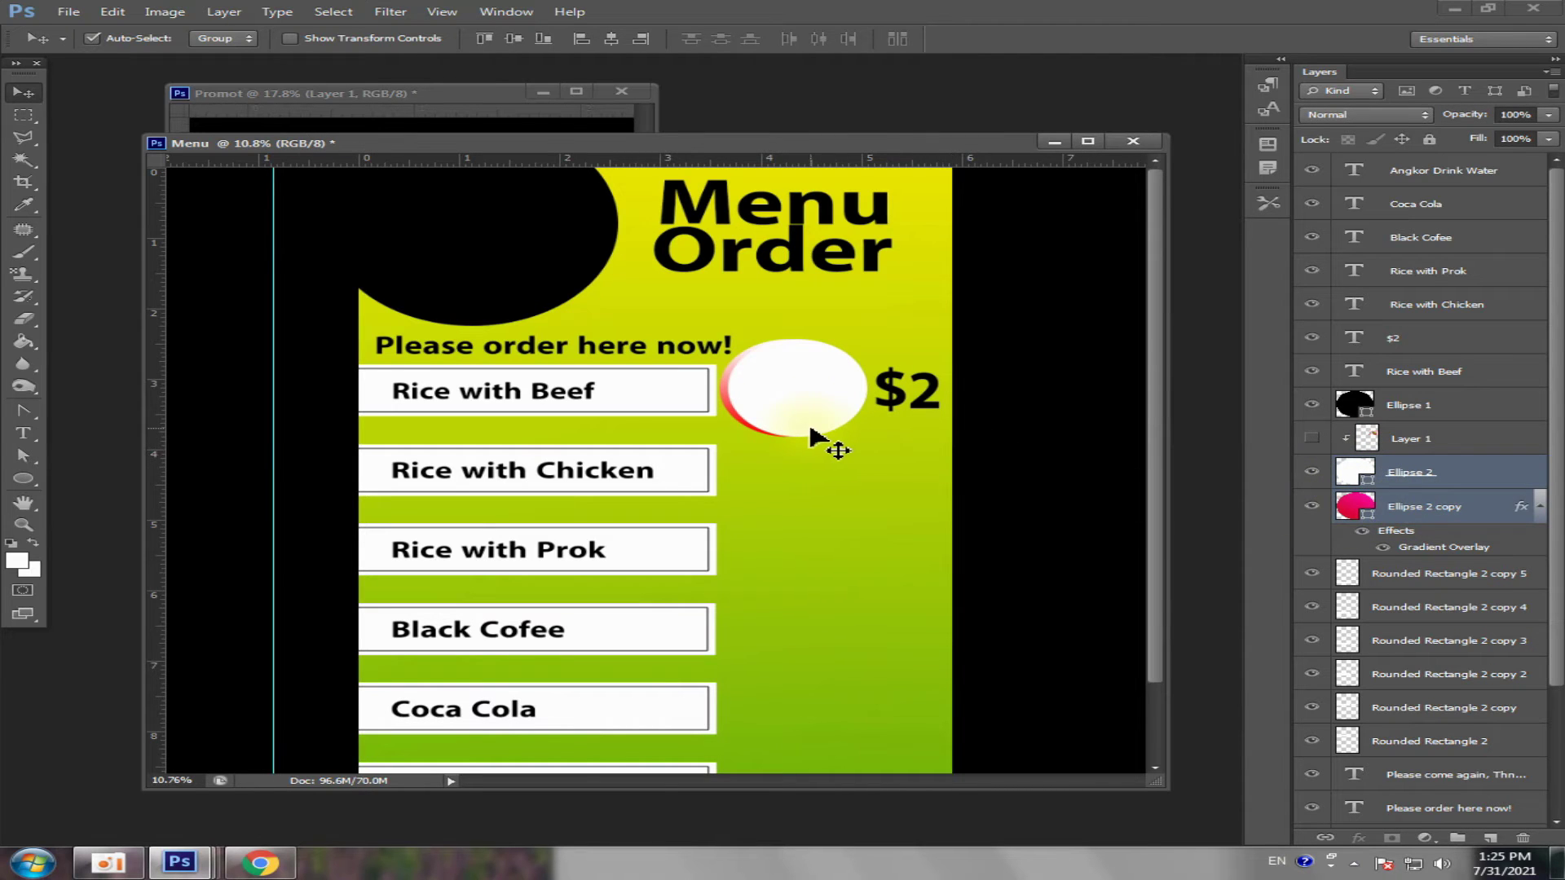
key("ctrl+j")
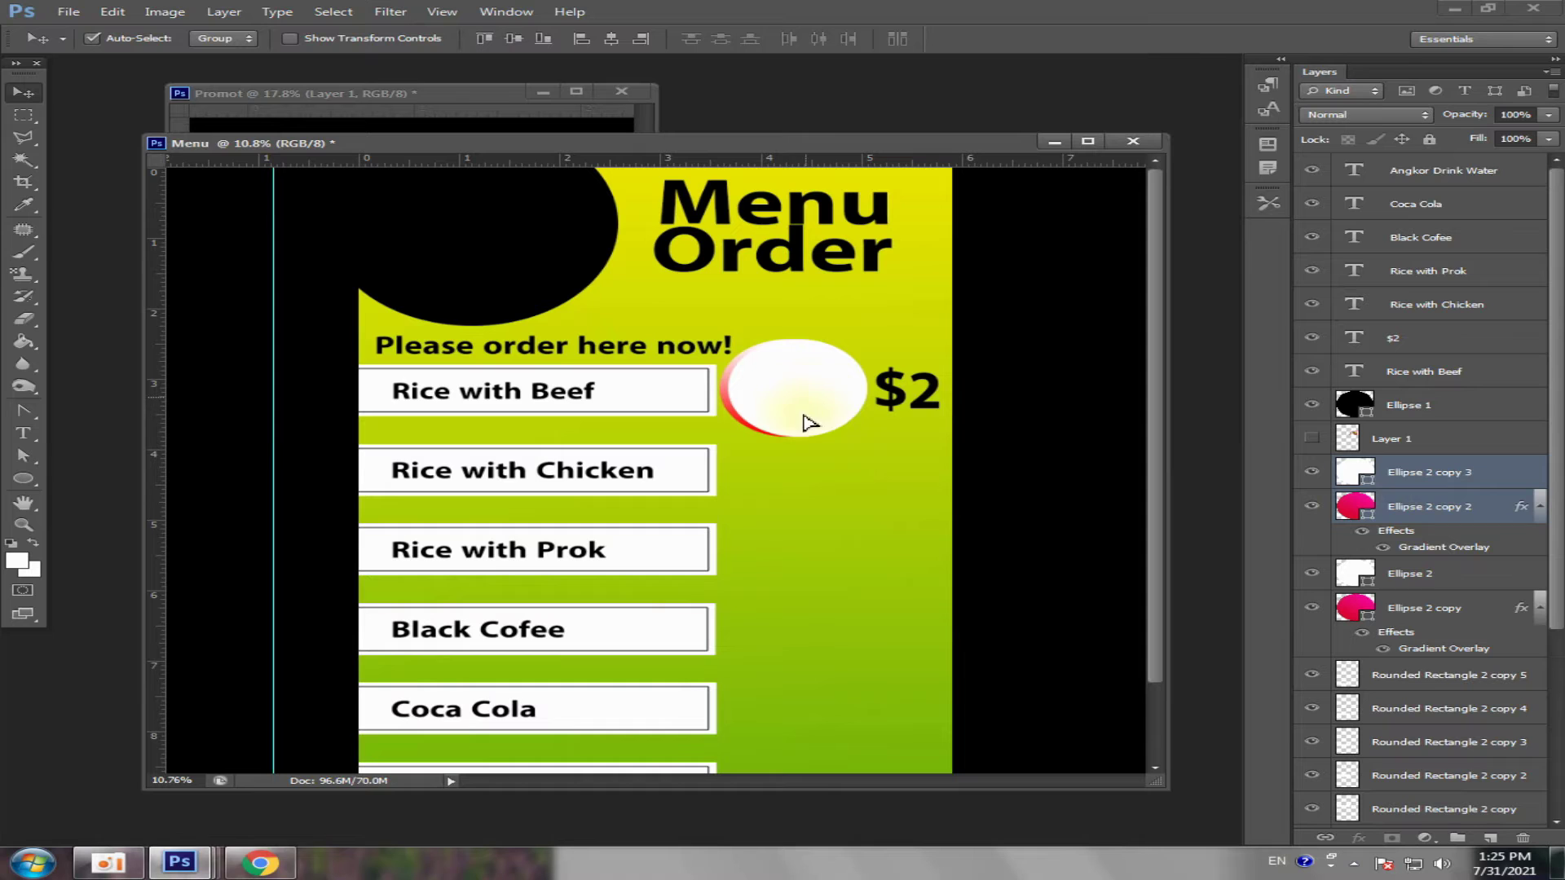
left_click_drag(810, 423, 822, 510)
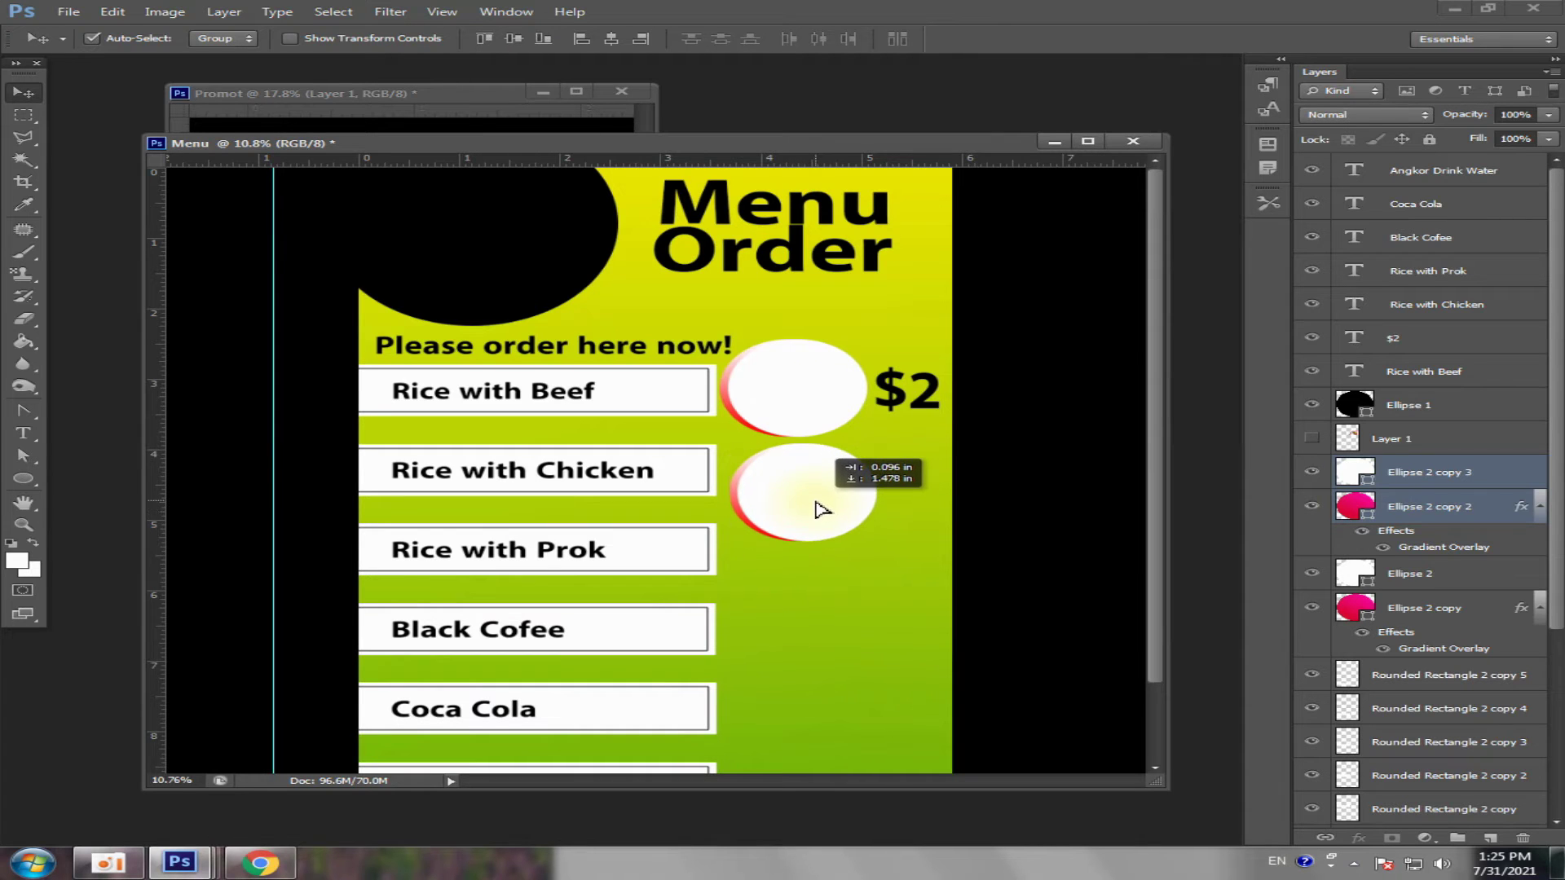
- Show the beef photo again and enlarge the Menu document to fill the screen
left_click(1312, 440)
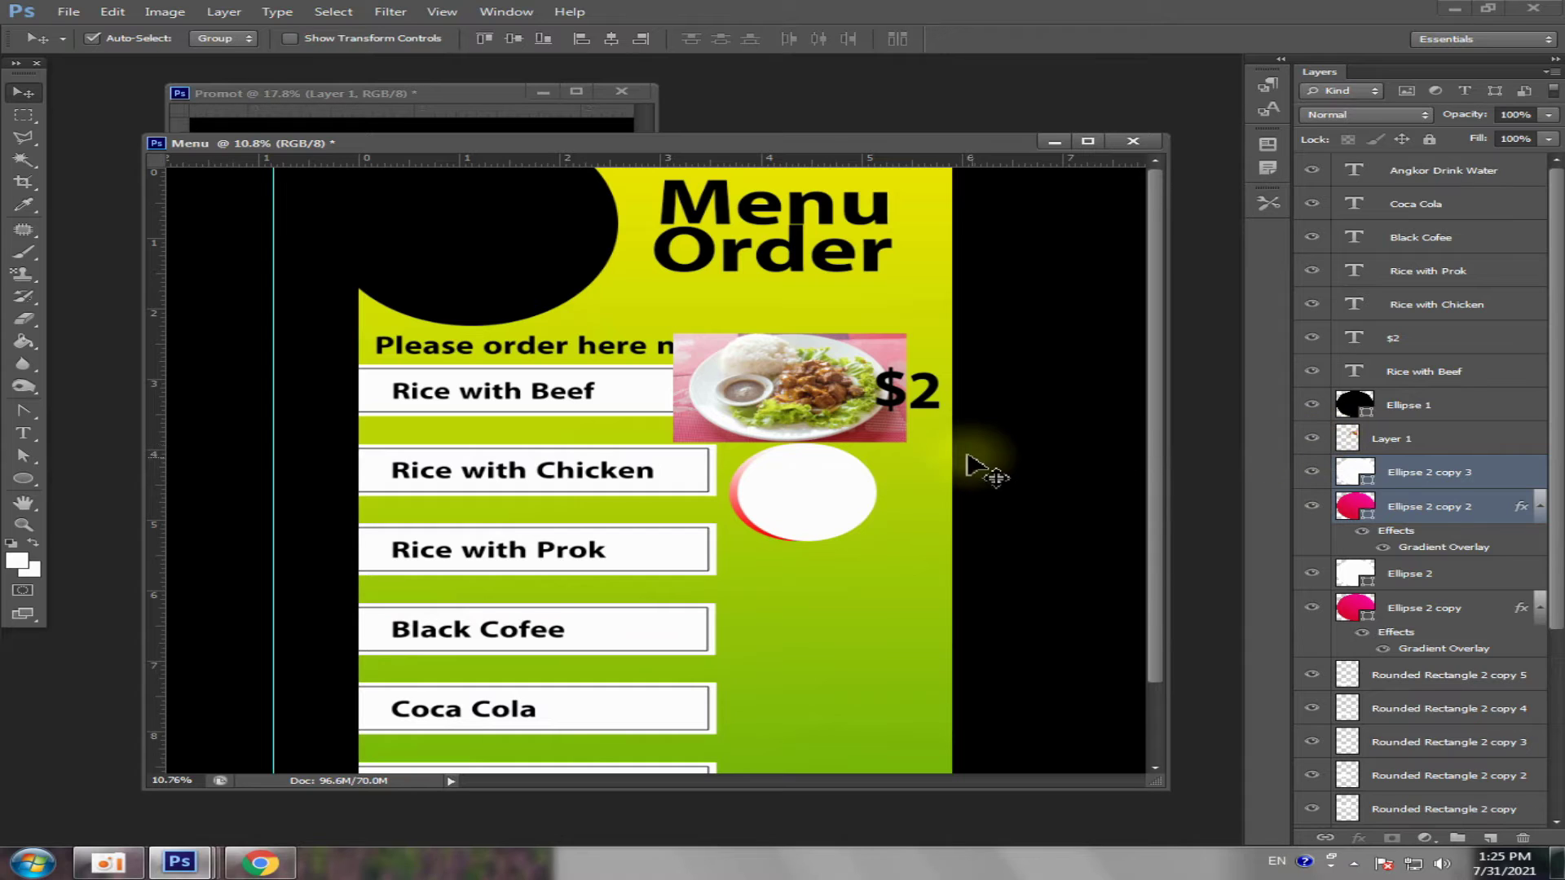
left_click(782, 396)
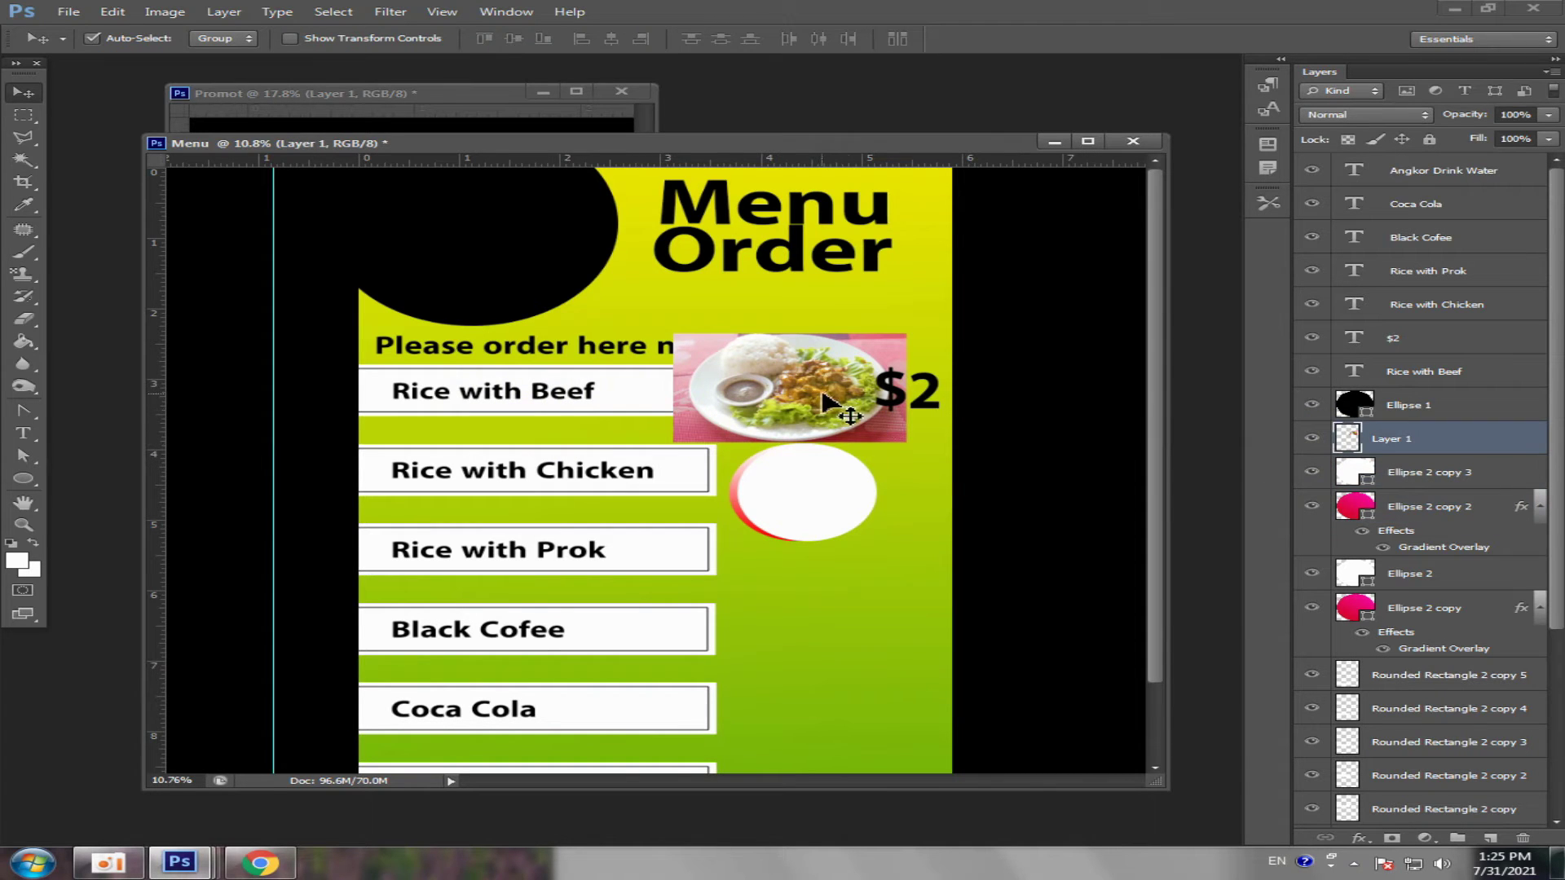
scroll(692, 424, "up", 2)
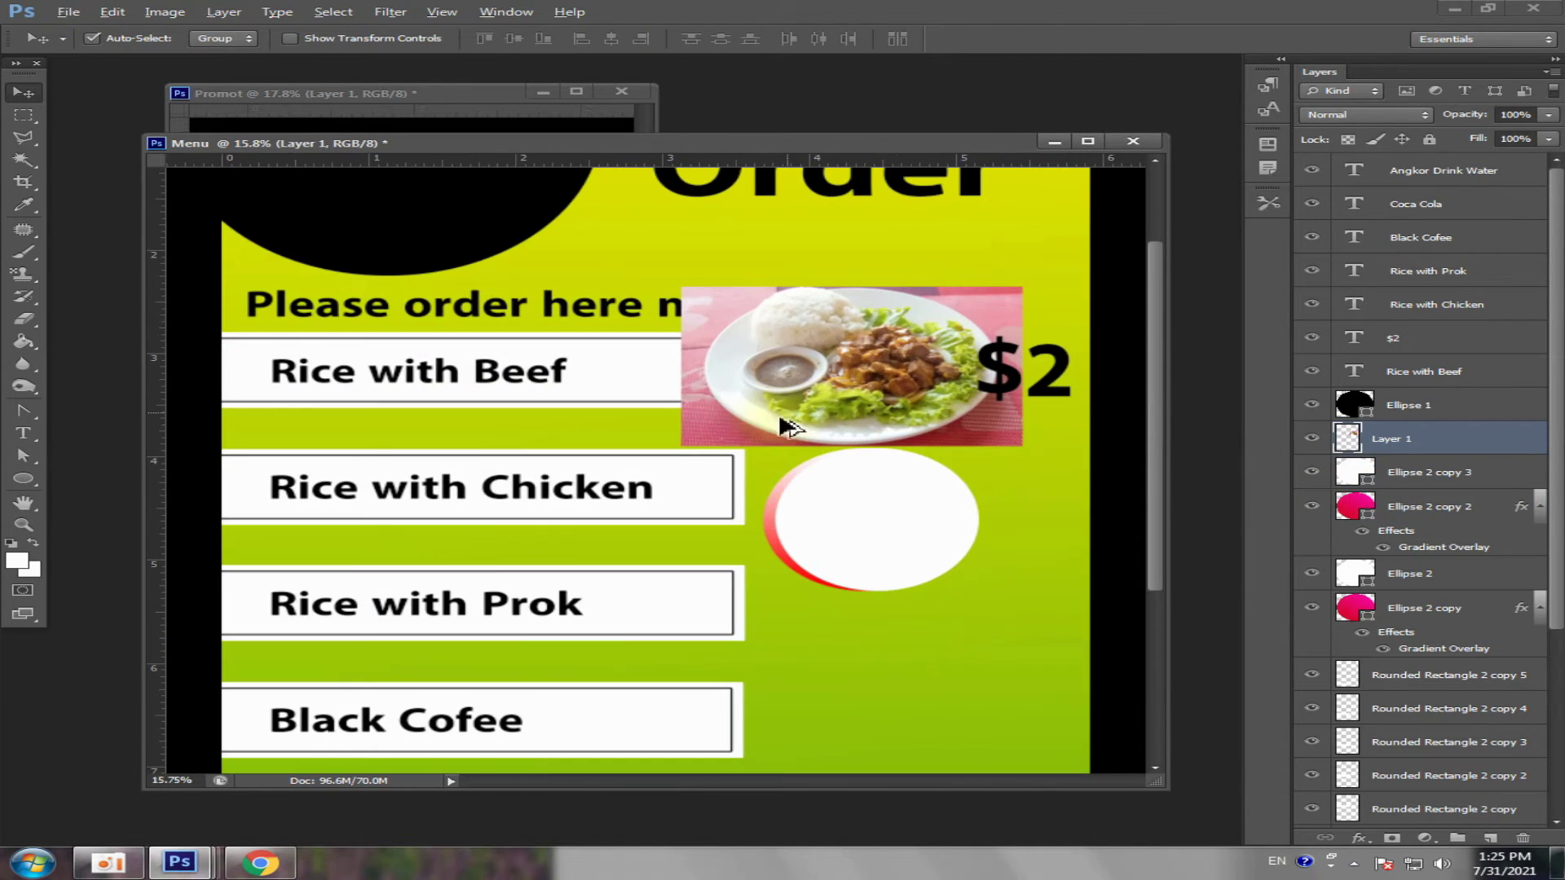
left_click(1088, 141)
scroll(1013, 269, "up", 1)
scroll(978, 310, "up", 2)
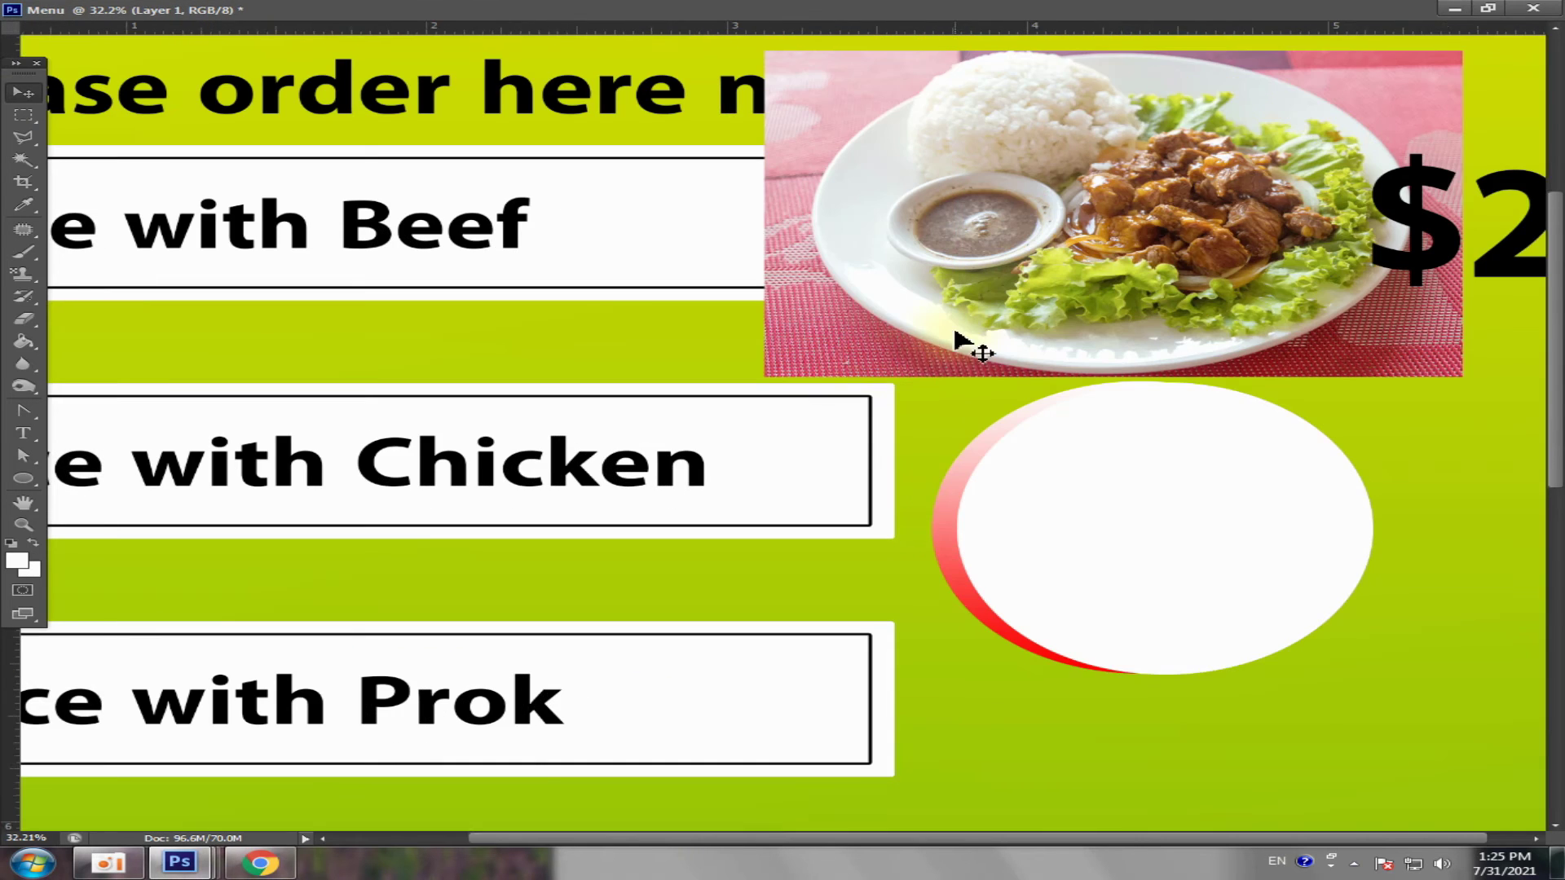
left_click(1488, 9)
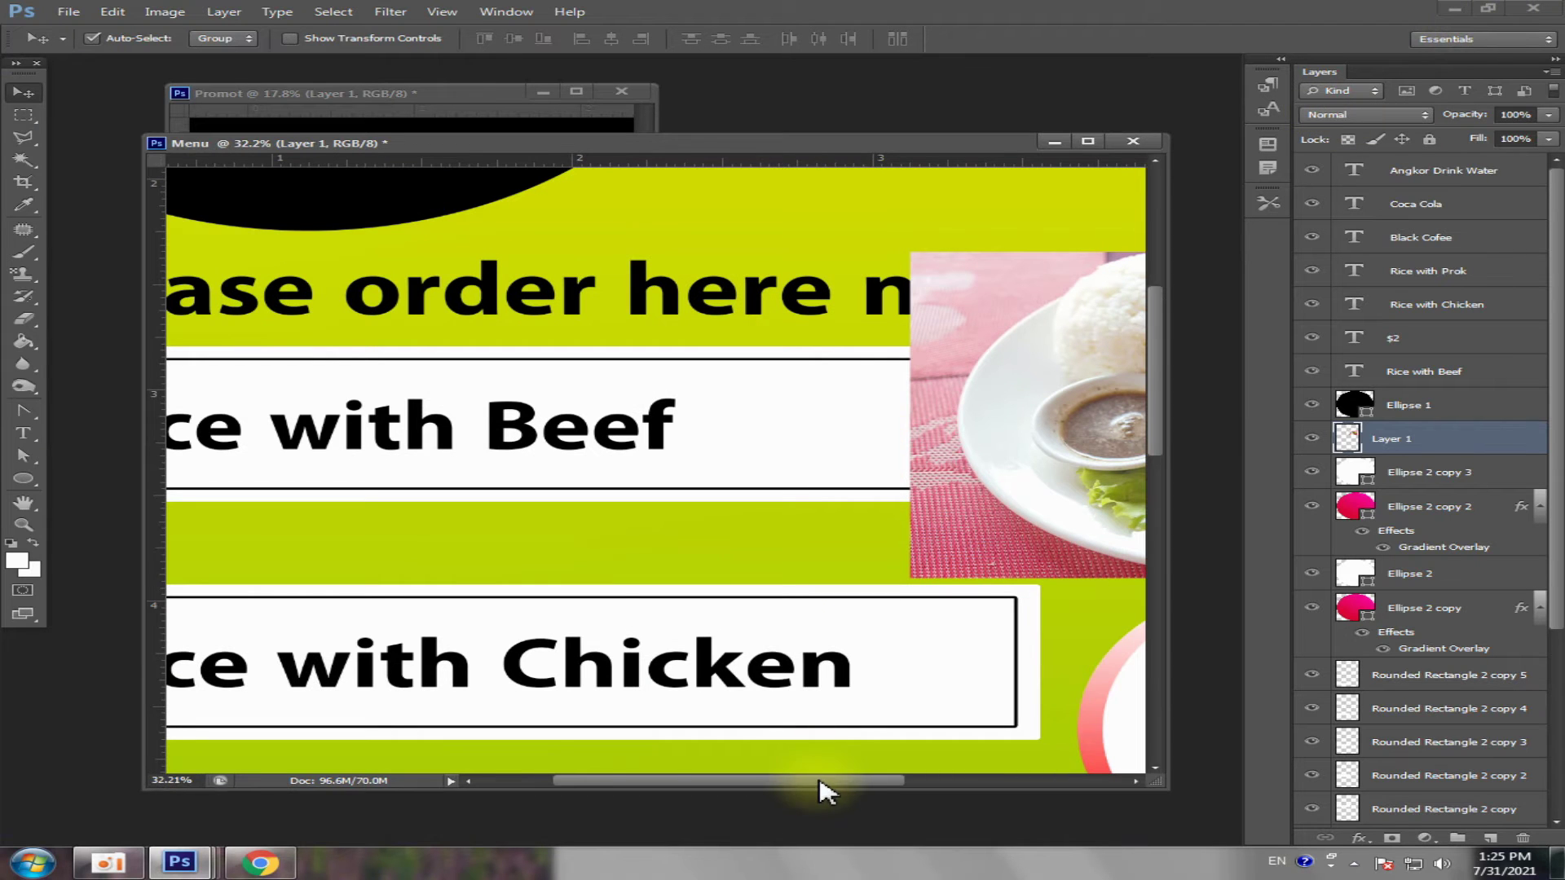
left_click_drag(820, 781, 1039, 782)
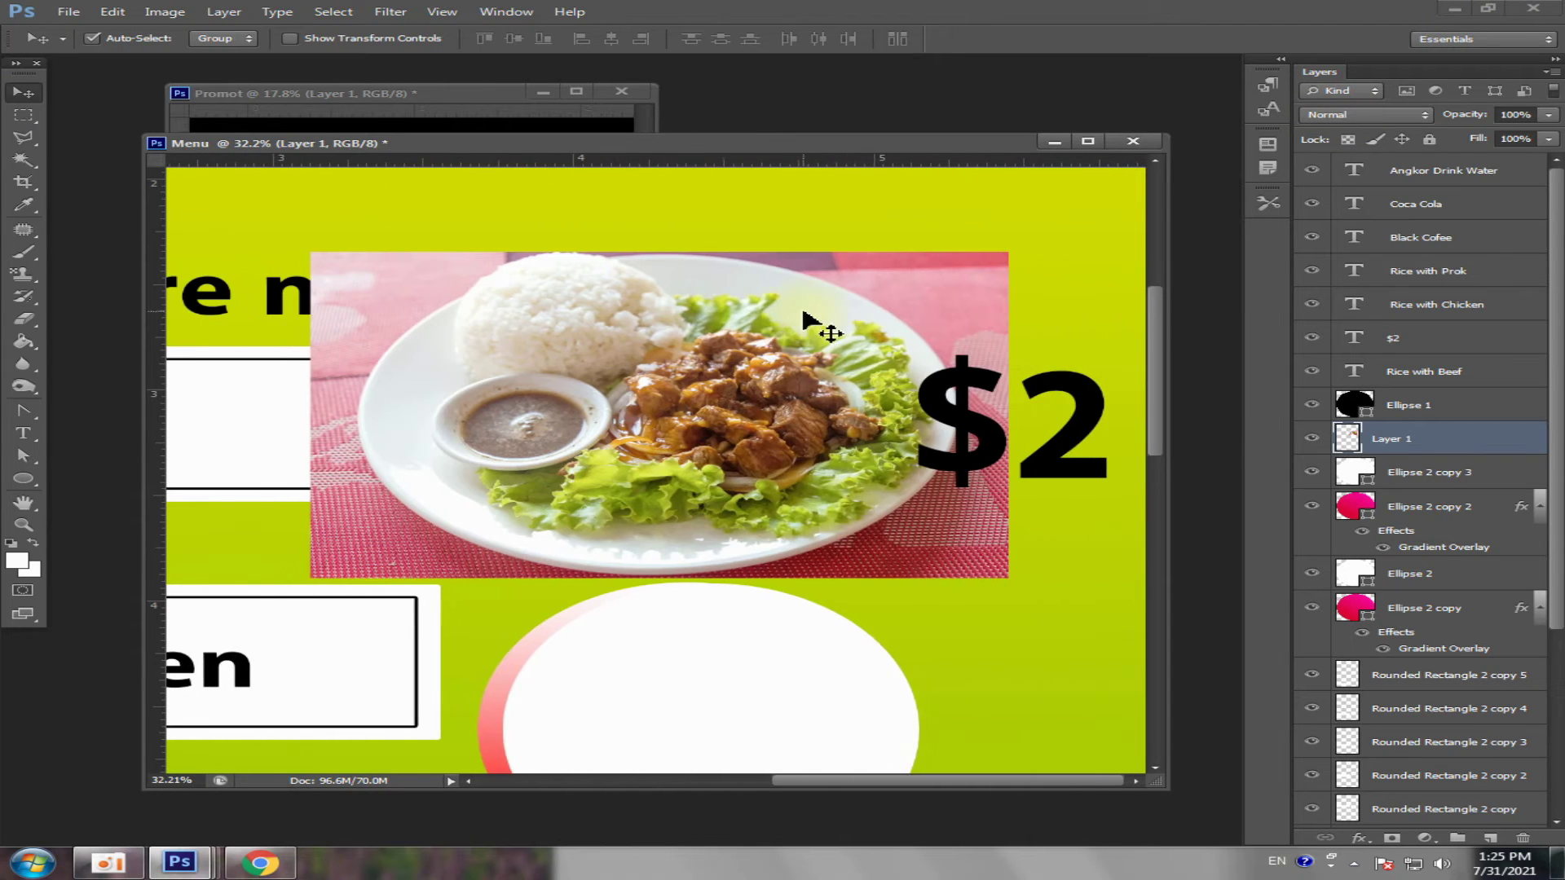
- Clip the food photo to the circle below with Create Clipping Mask, then step back in history
left_click(1377, 474)
left_click(1361, 443)
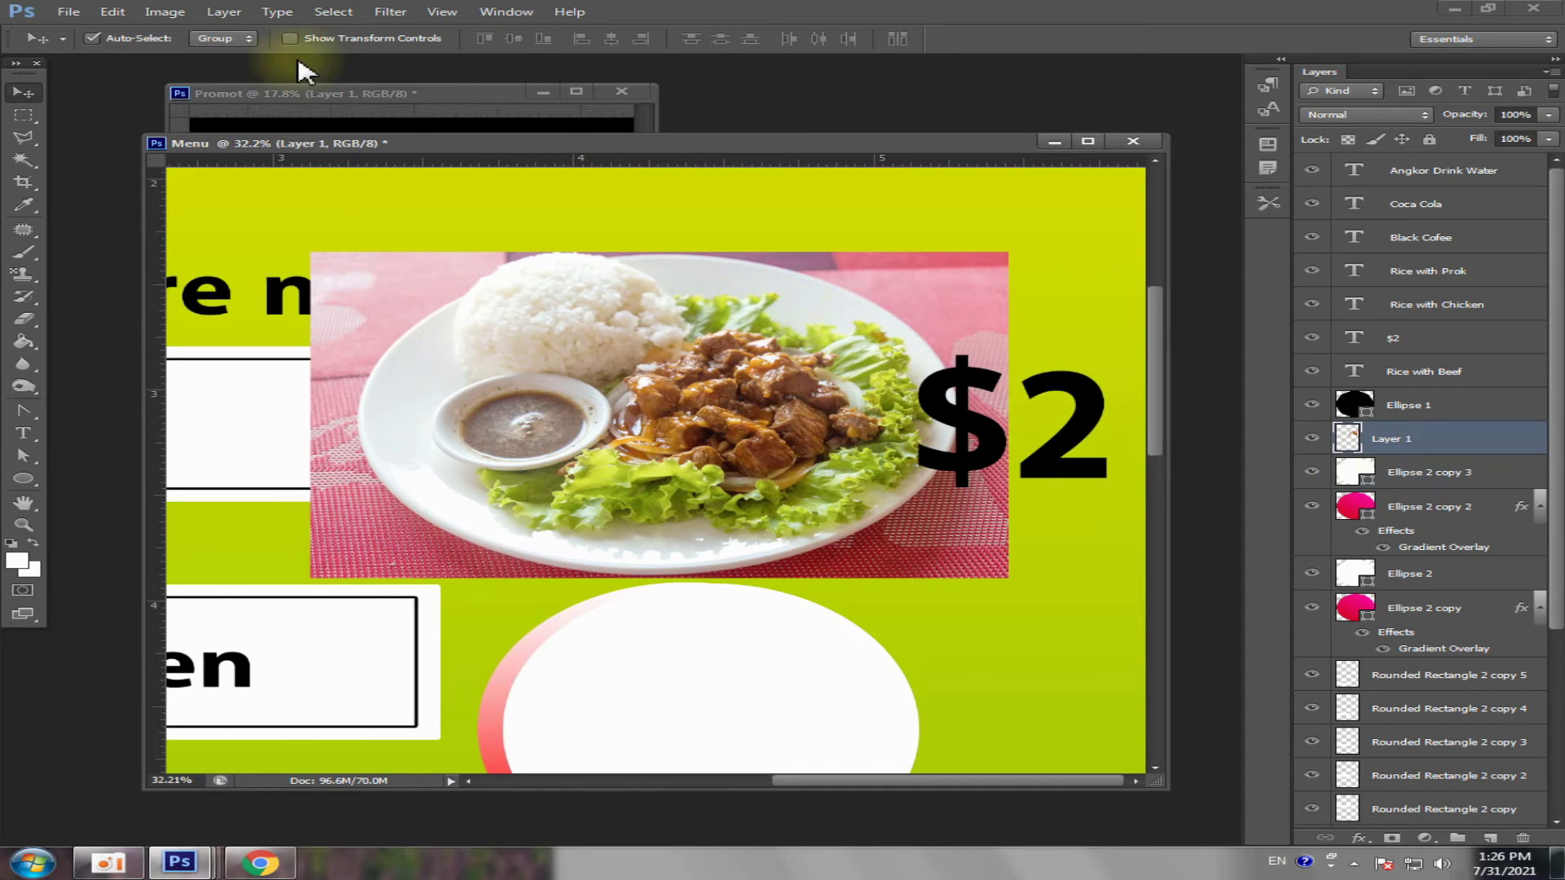
left_click(227, 11)
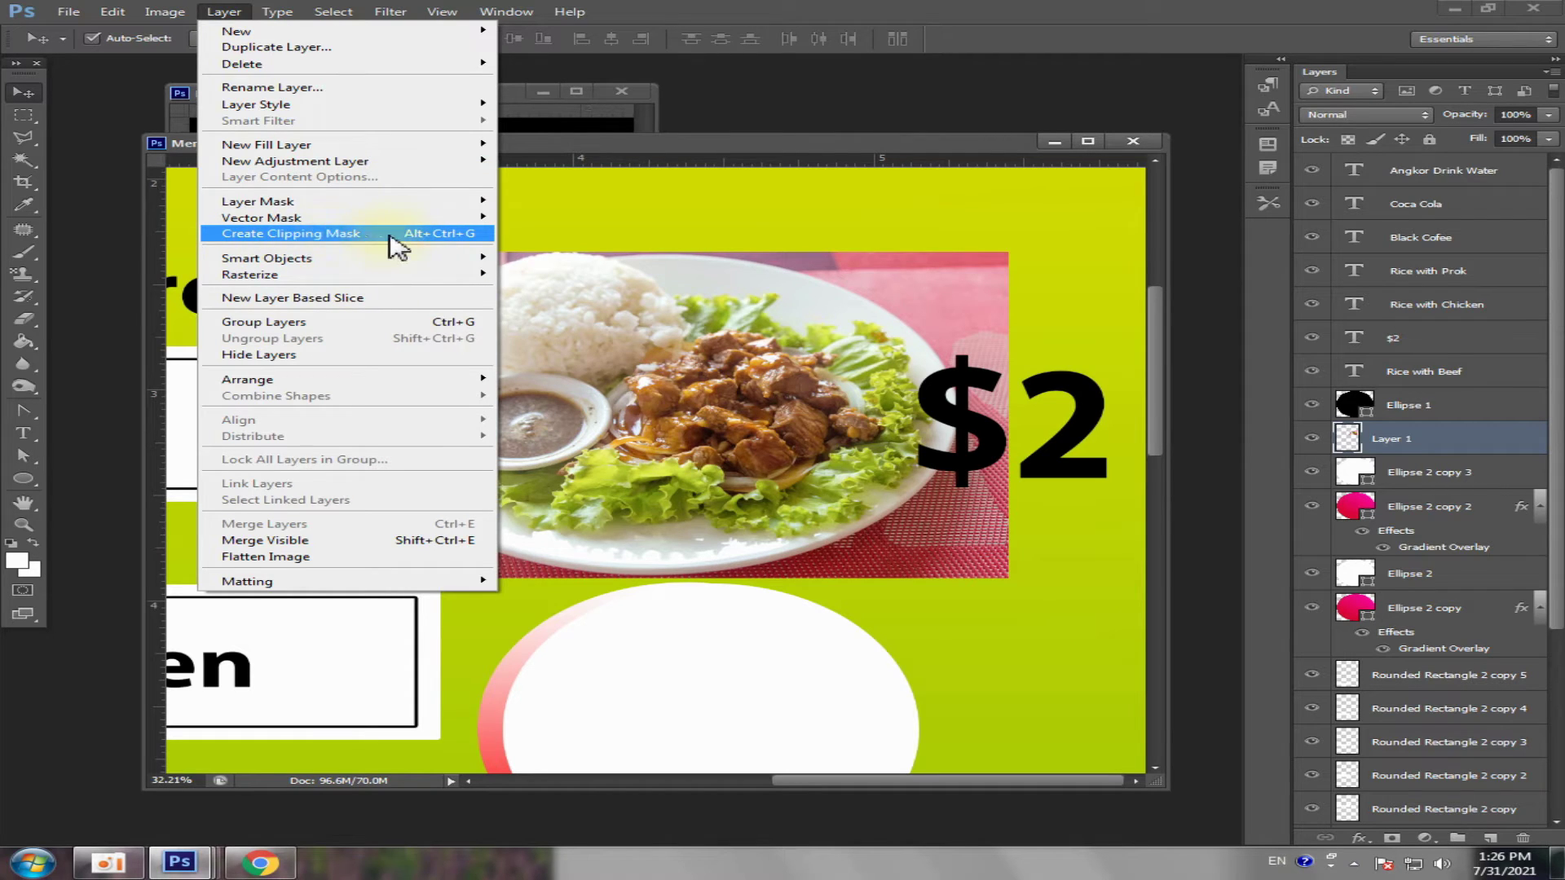
left_click(396, 246)
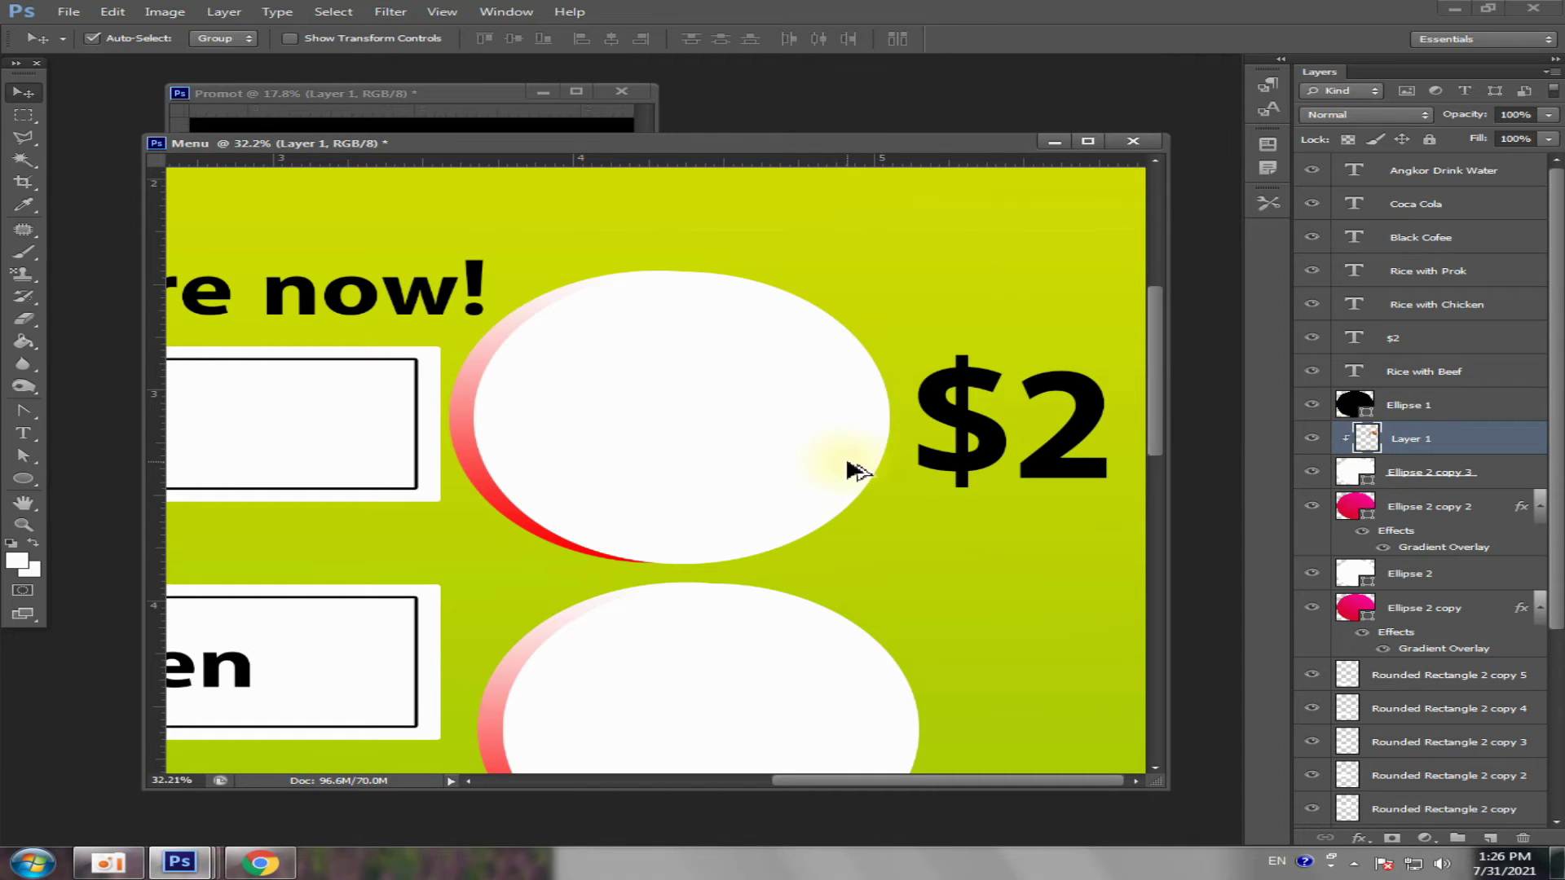
key("ctrl+alt+z")
key("ctrl+alt+z")
key("ctrl+alt+z")
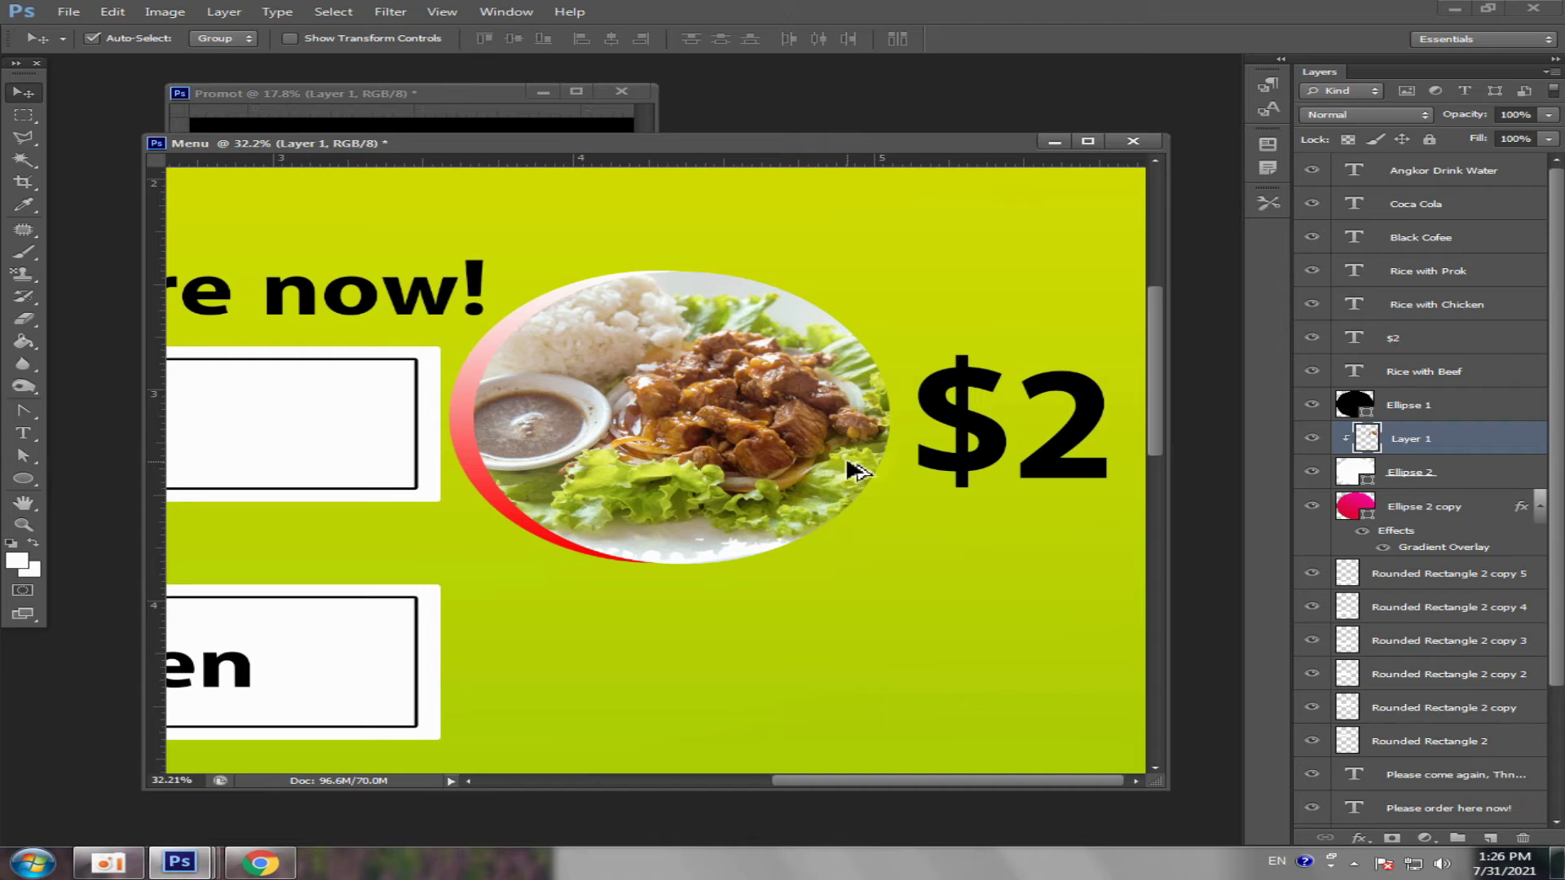
- Undo the $2 price and the extra Rice with Beef text, and remove the food photo
key("ctrl+alt+z")
key("ctrl+alt+z")
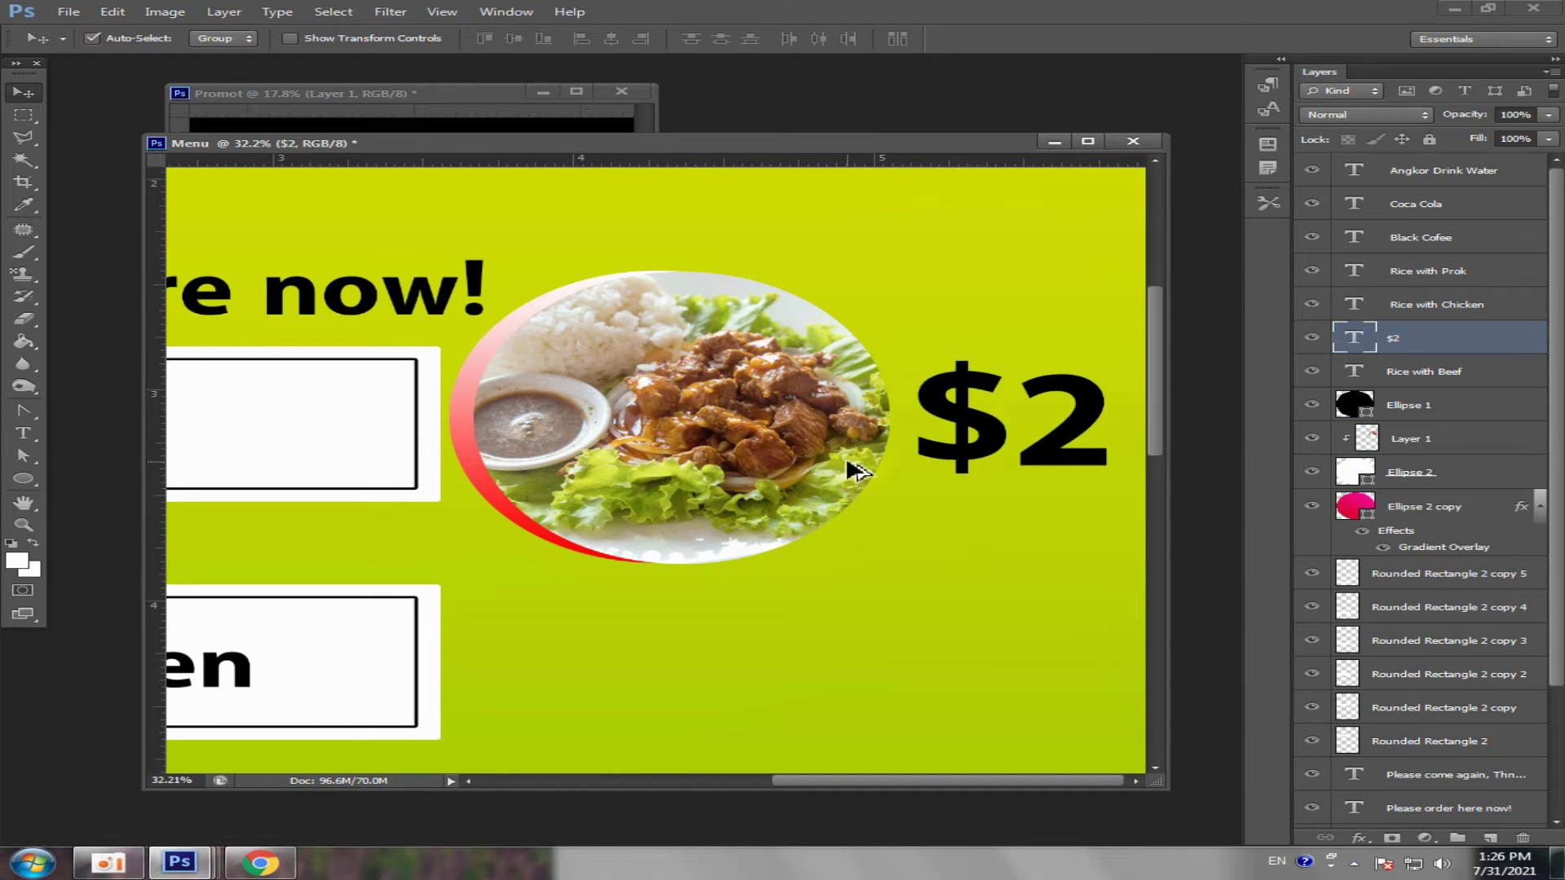
key("ctrl+alt+z")
key("ctrl+alt+z")
key("ctrl+alt+z")
key("ctrl+alt+z")
key("ctrl+alt+z")
key("ctrl+alt+z")
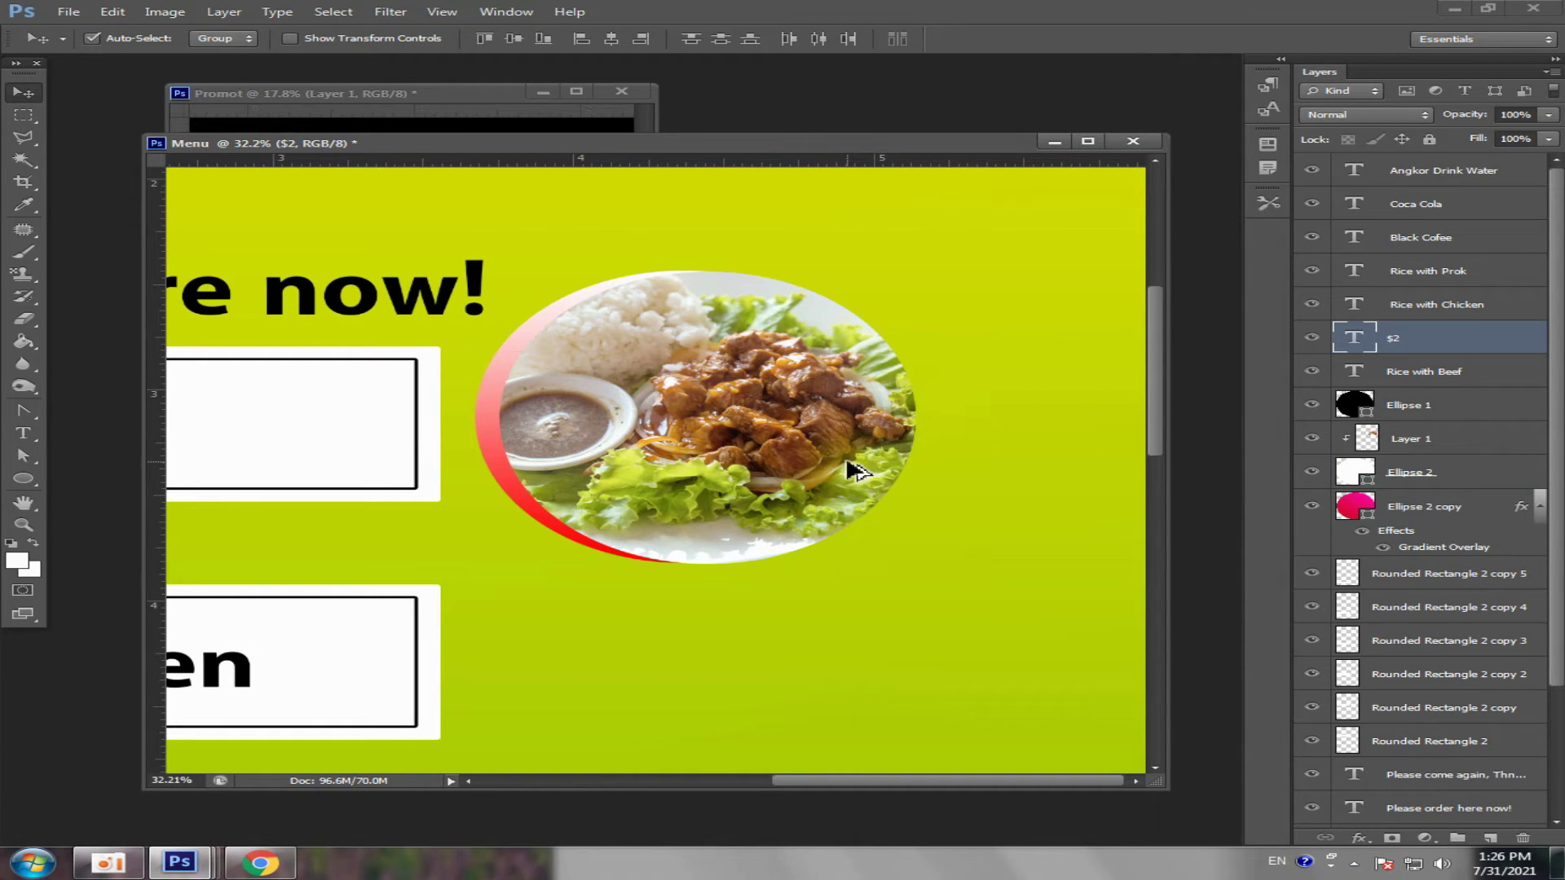
key("ctrl+alt+z")
key("ctrl+alt+z")
key("ctrl+alt+z")
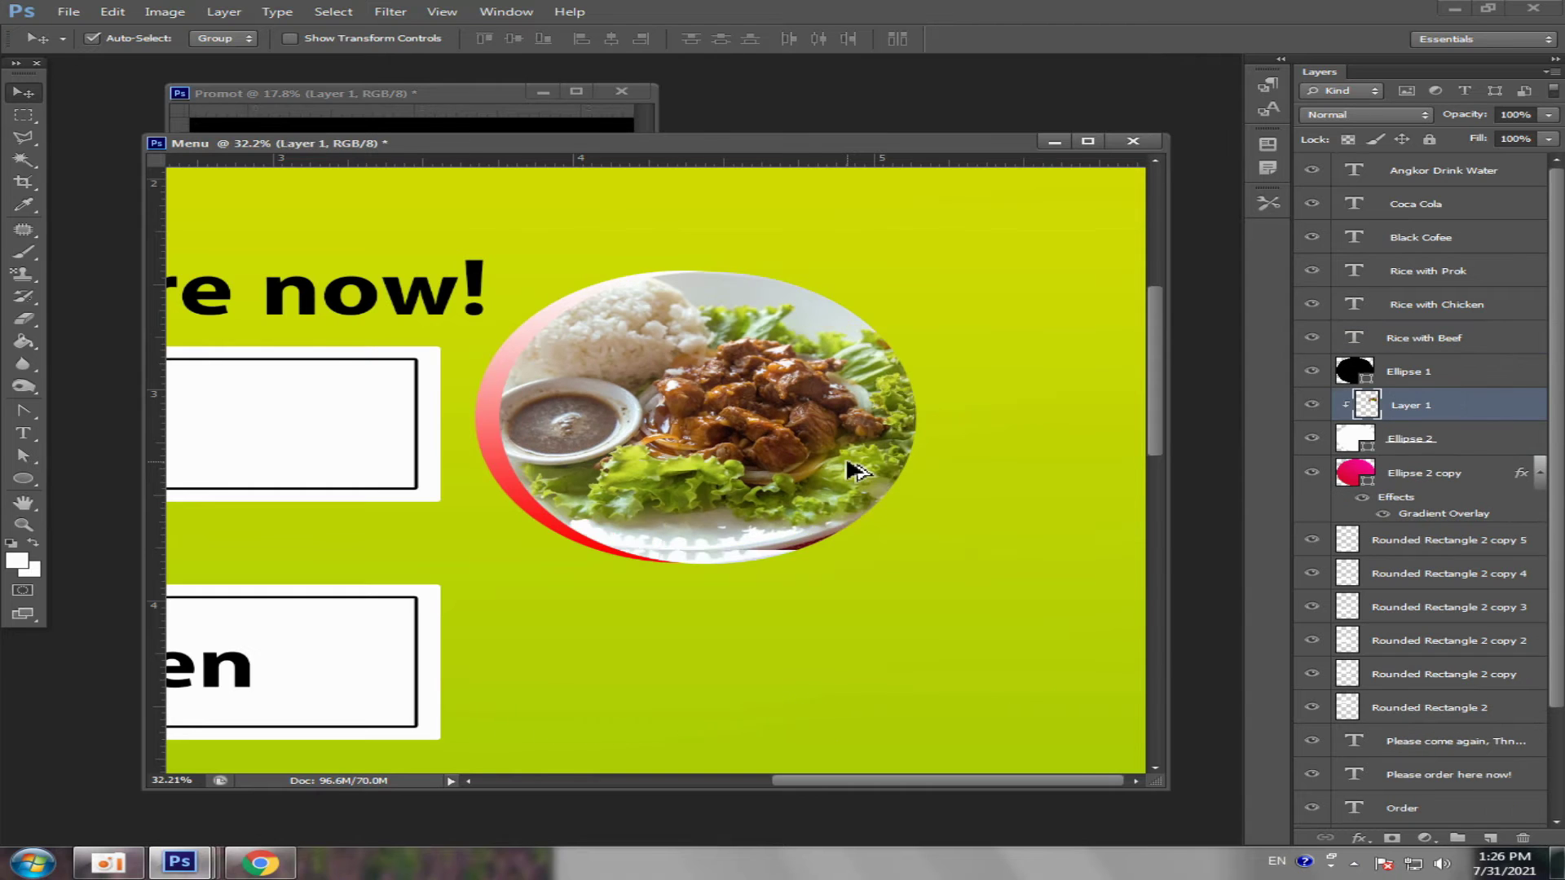
key("ctrl+alt+z")
key("ctrl+alt+z")
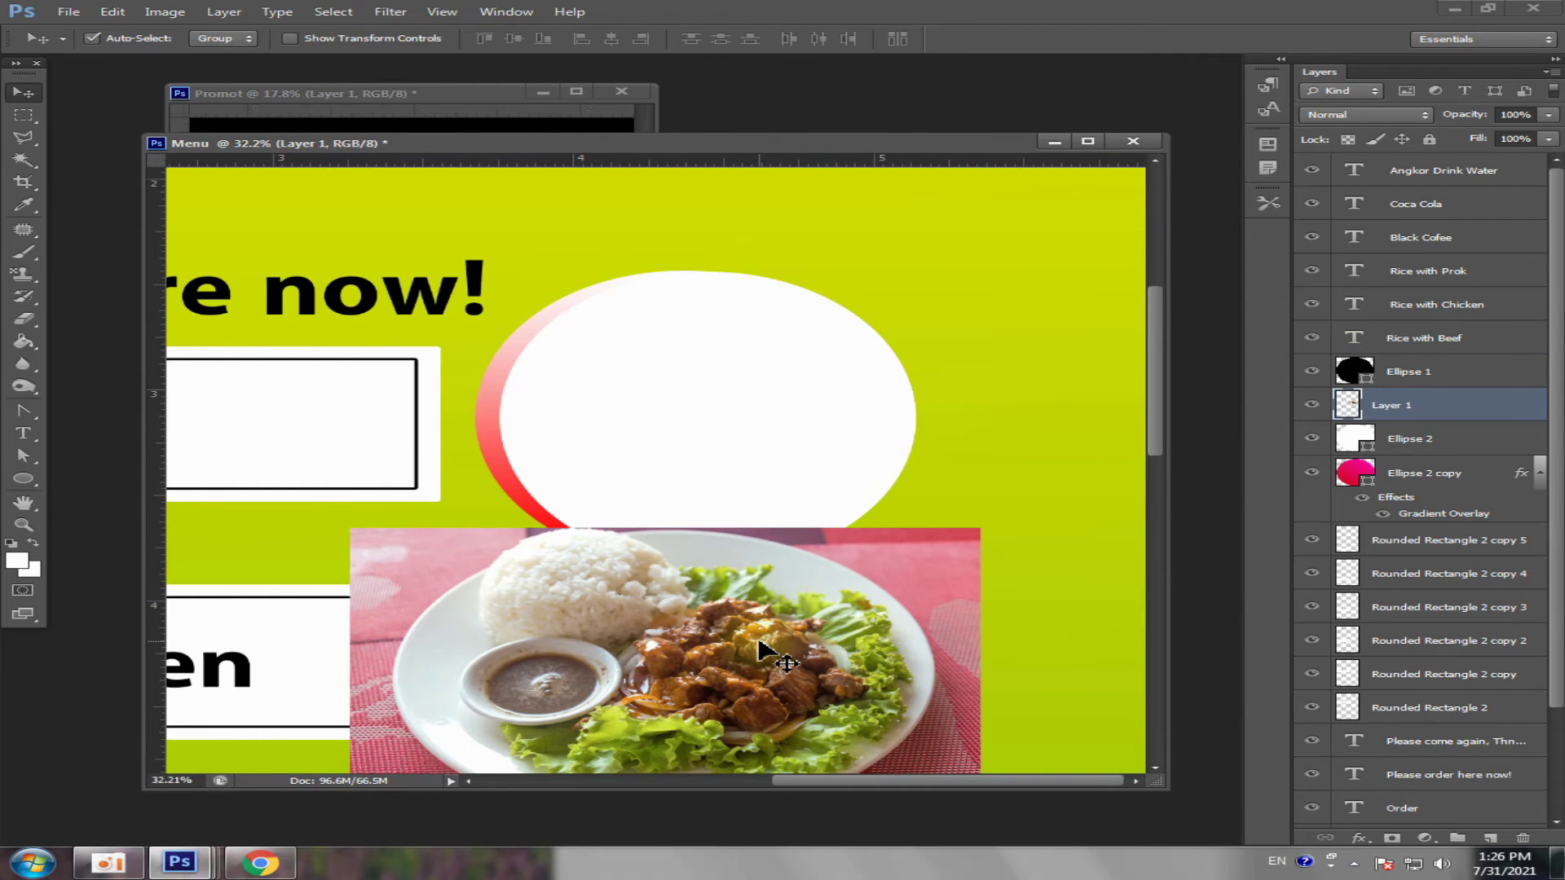
mouse_move(762, 646)
left_mouse_down()
mouse_move(828, 327)
mouse_move(472, 344)
left_mouse_up()
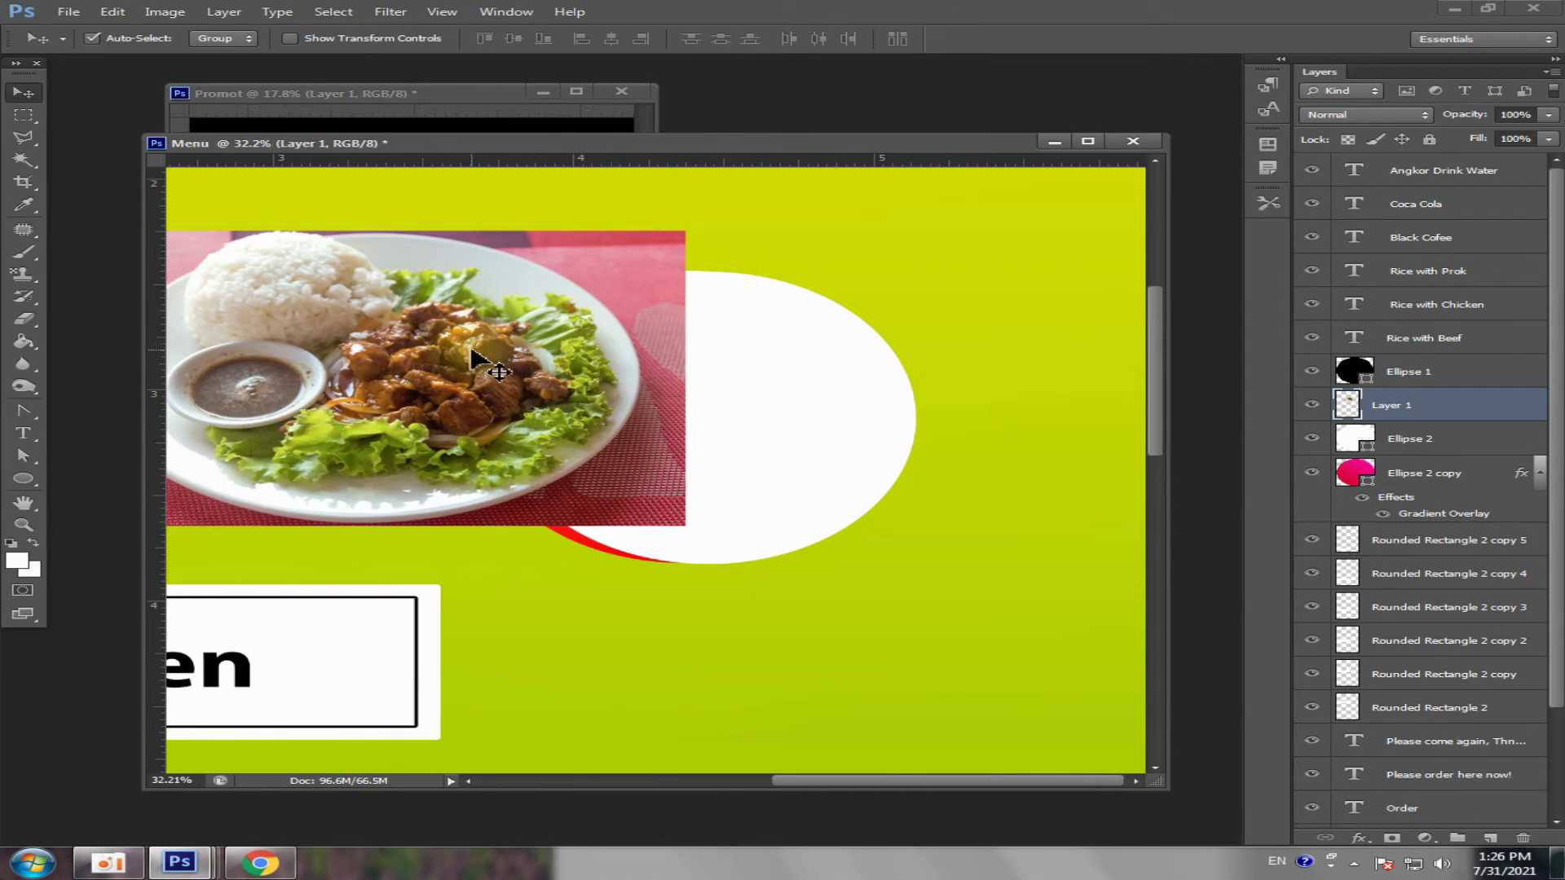
key("Delete")
- Copy the white circle and its red rim down beside Rice with Chicken, then undo it
left_click(978, 338)
scroll(699, 440, "down", 2)
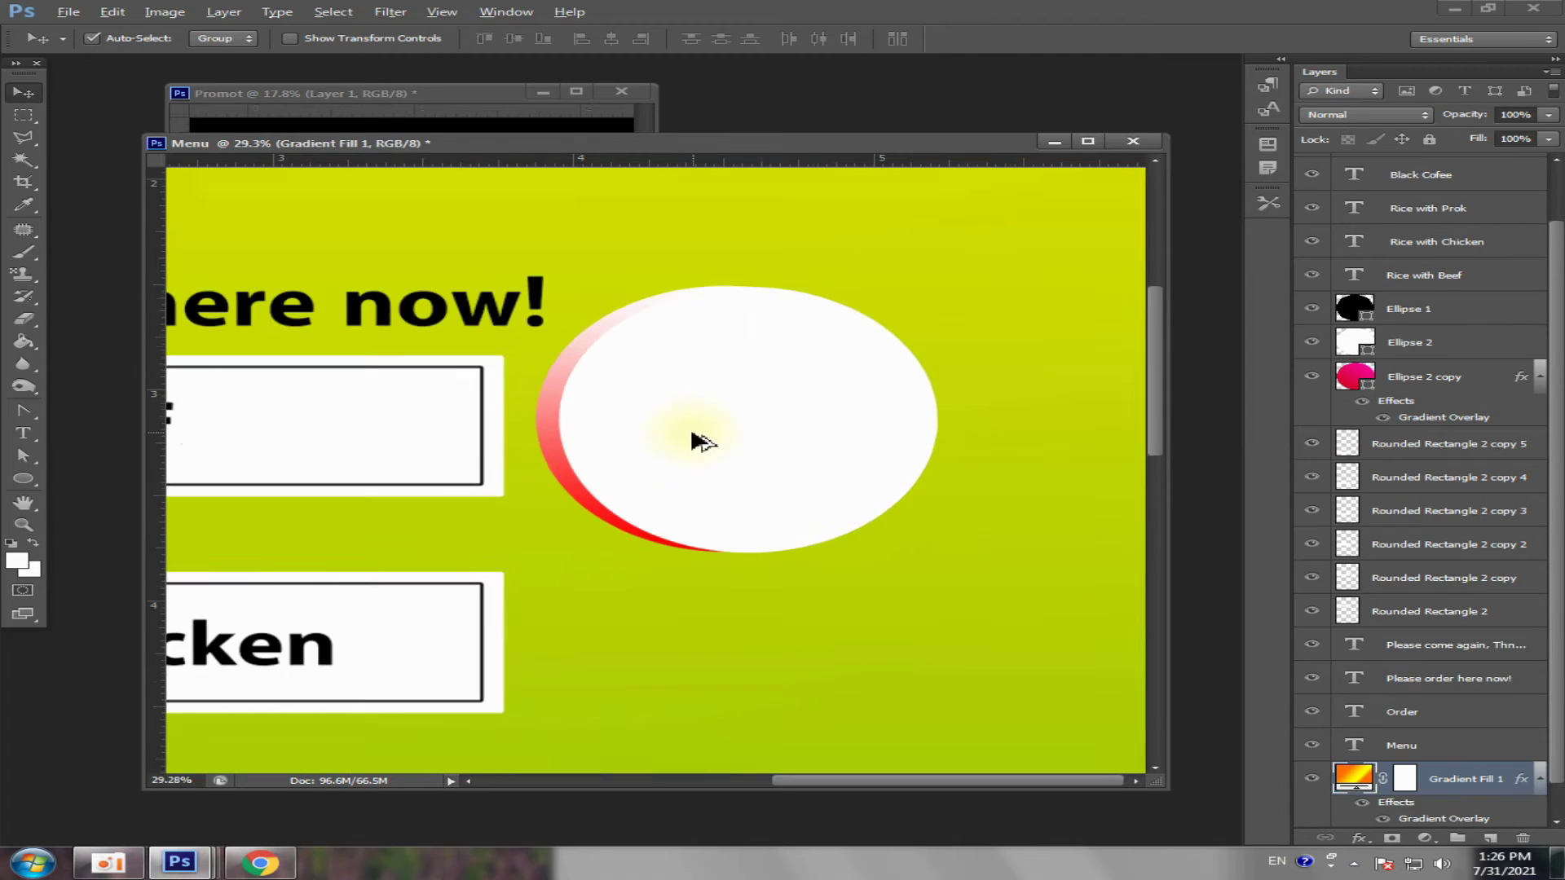
scroll(675, 464, "down", 3)
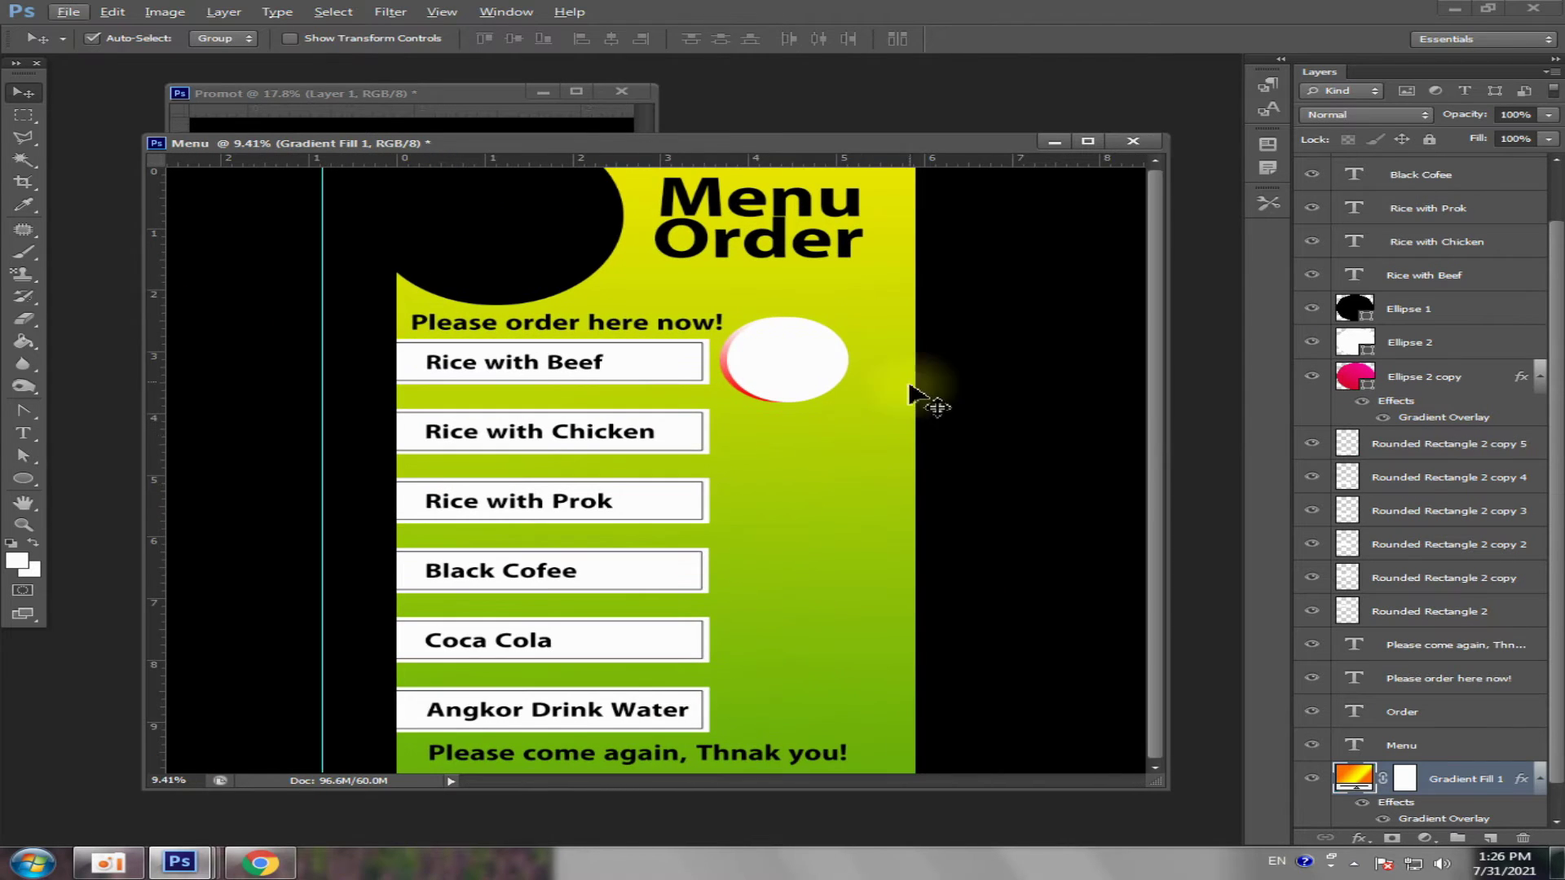
left_click(975, 363)
left_click(813, 359)
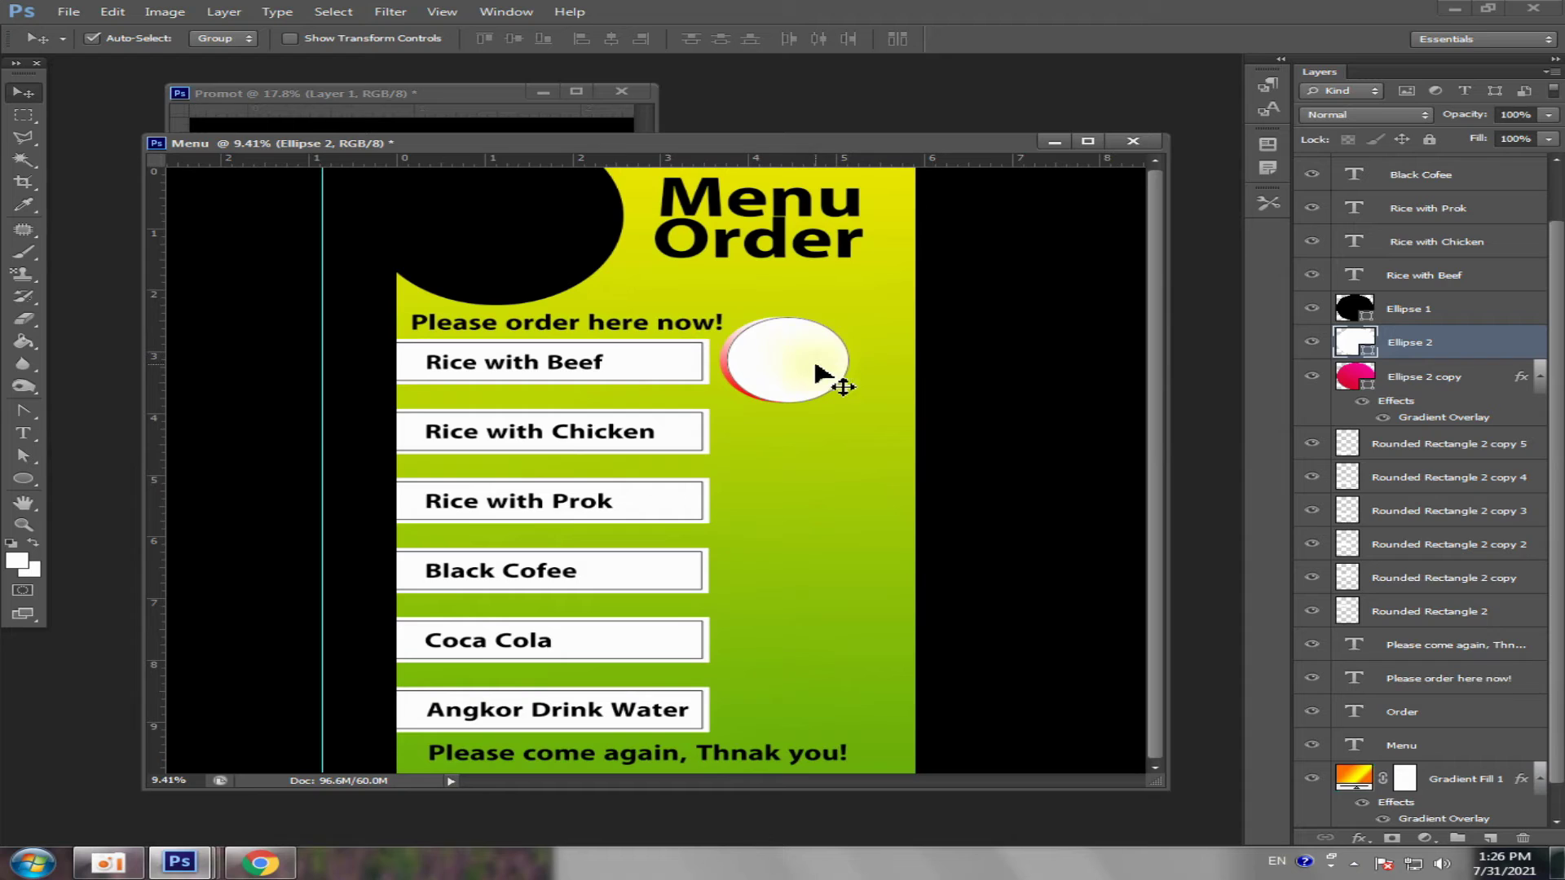
left_click(1414, 379, "shift")
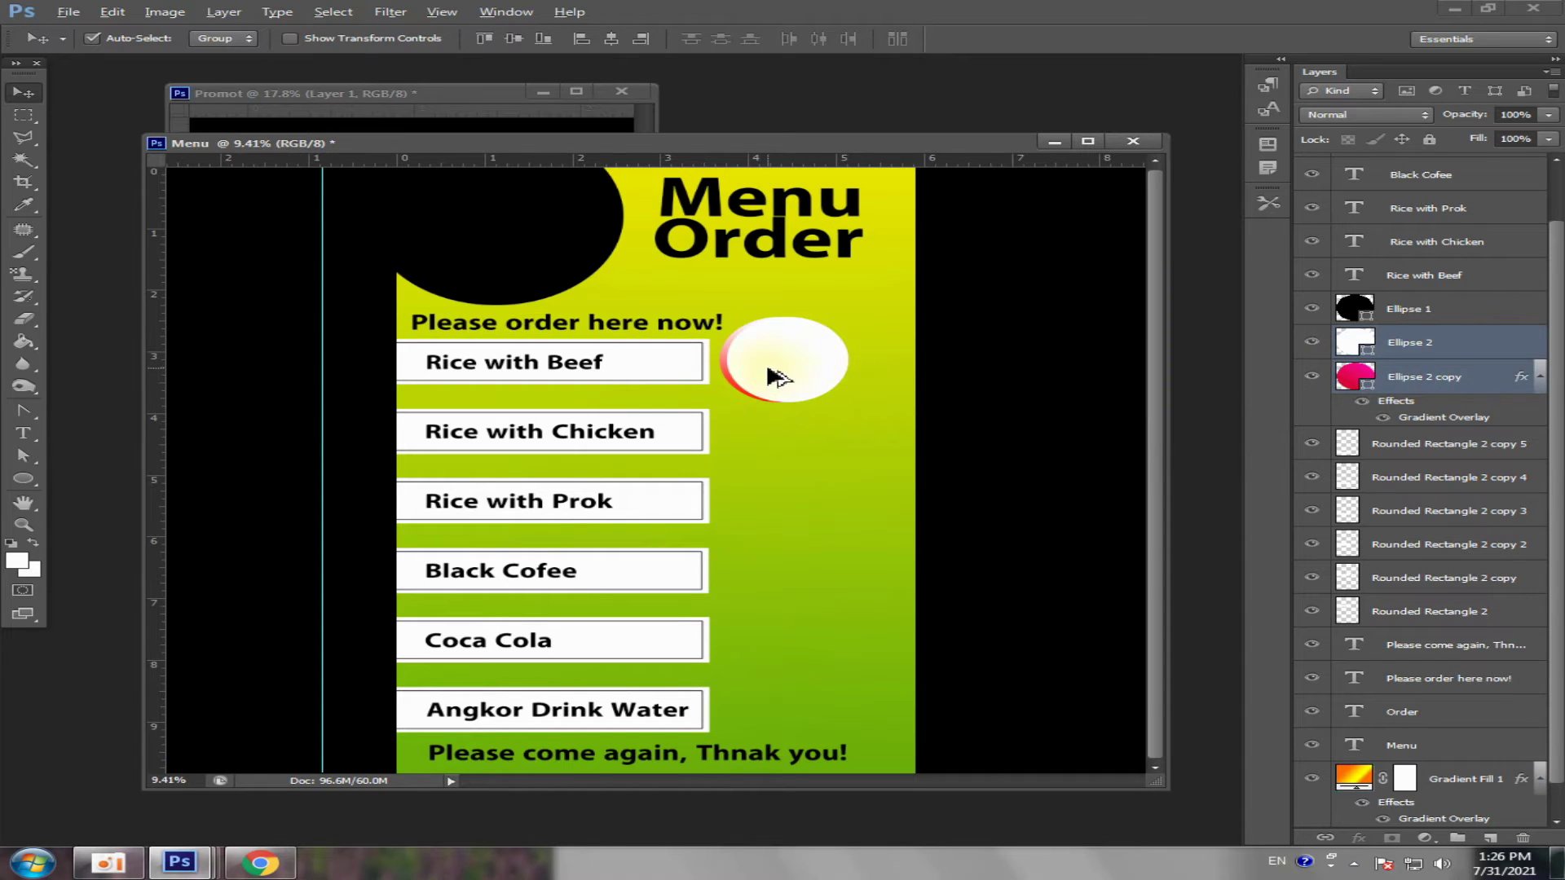
left_click_drag(779, 377, 775, 467)
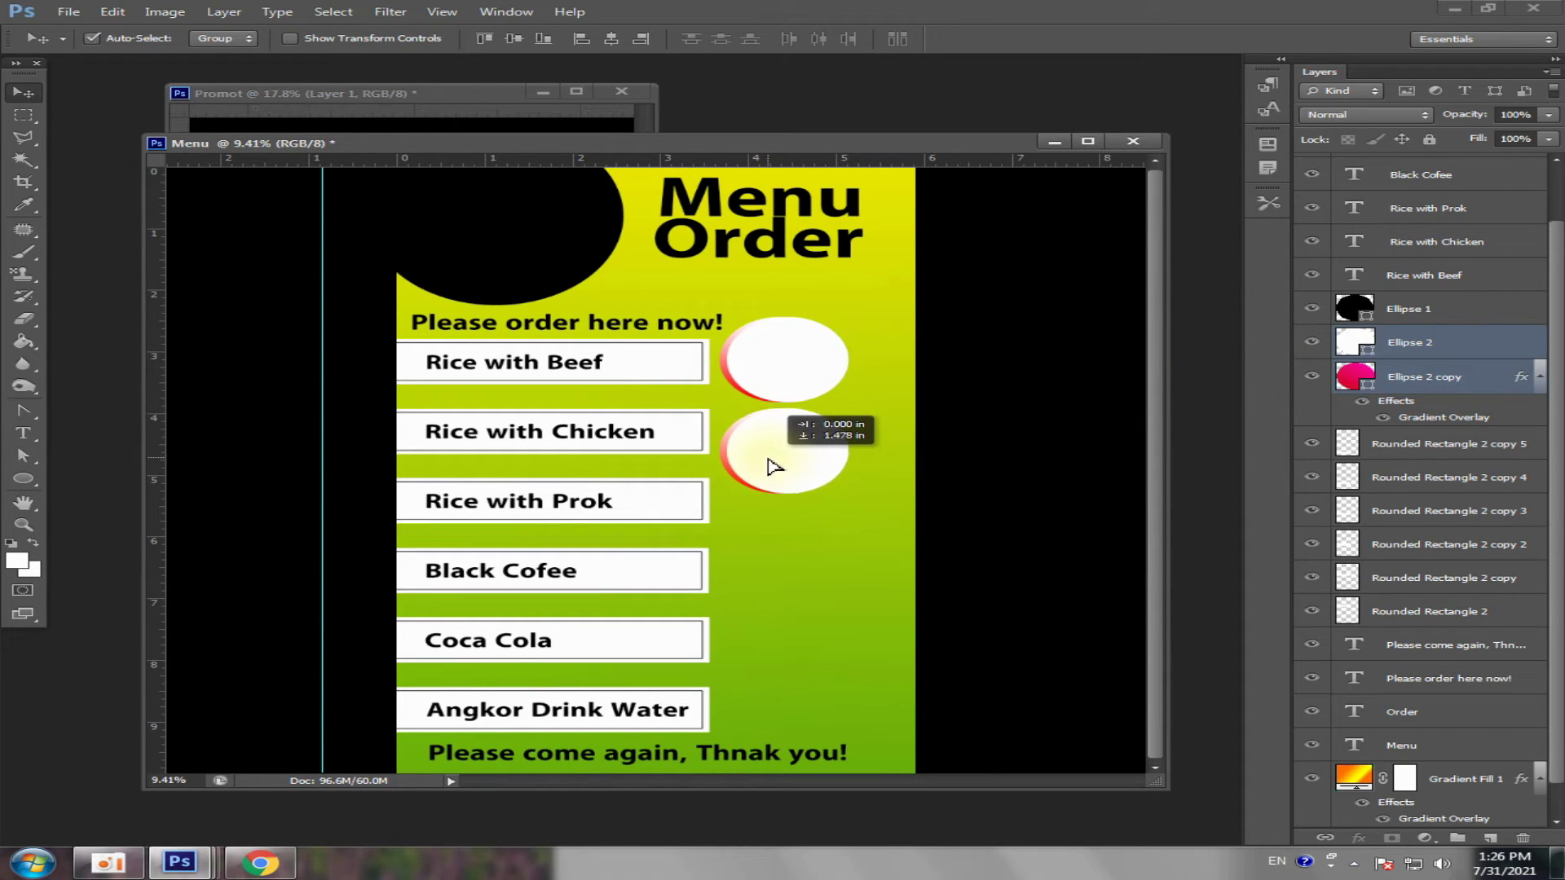
left_click_drag(775, 468, 774, 461)
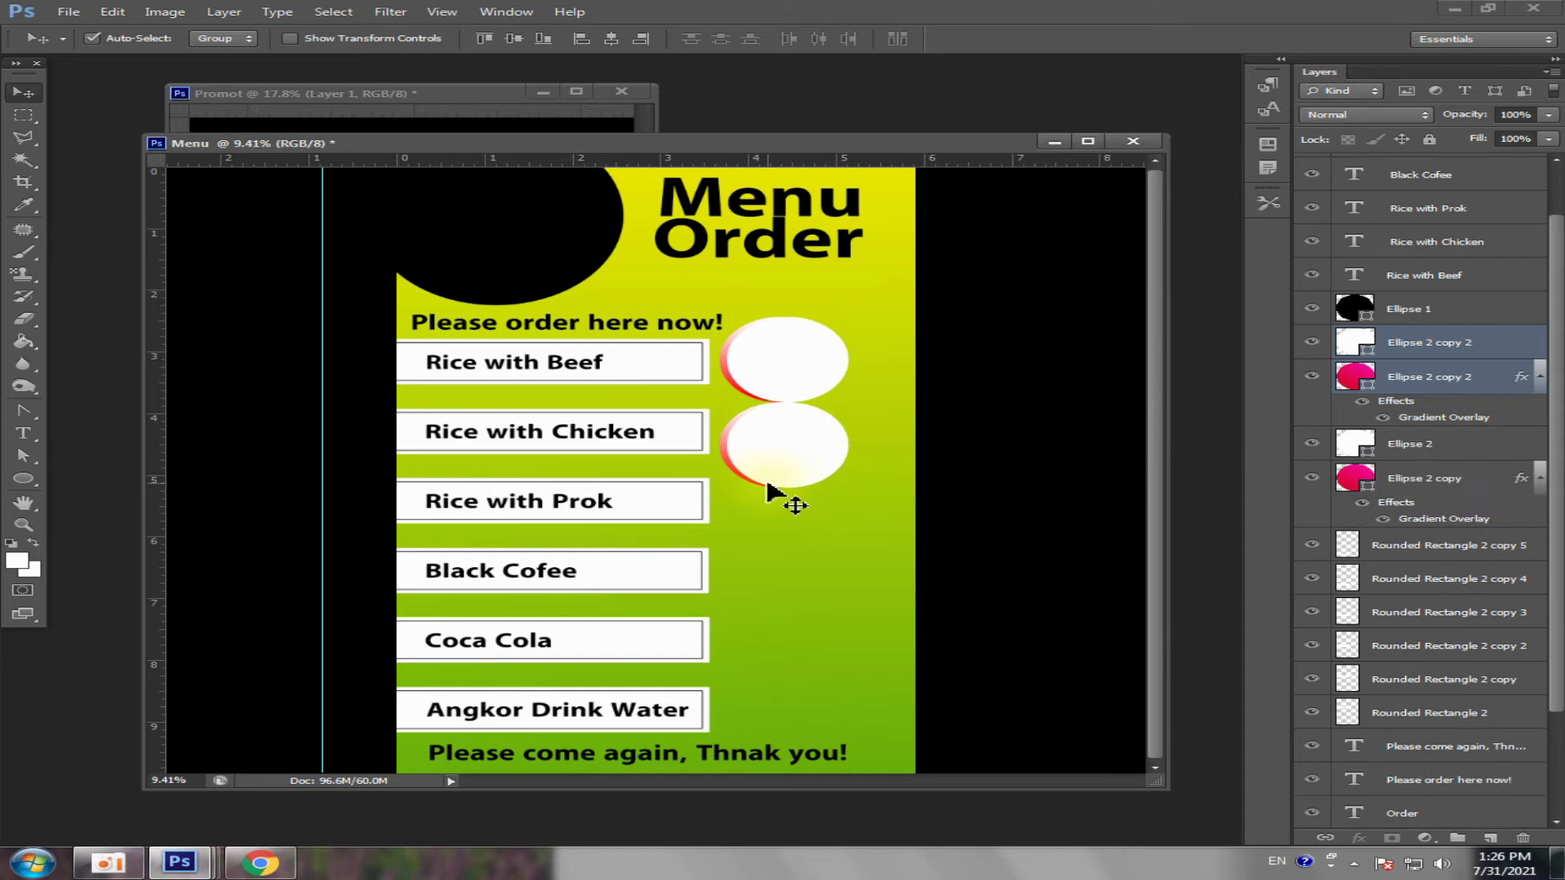
key("ctrl+z")
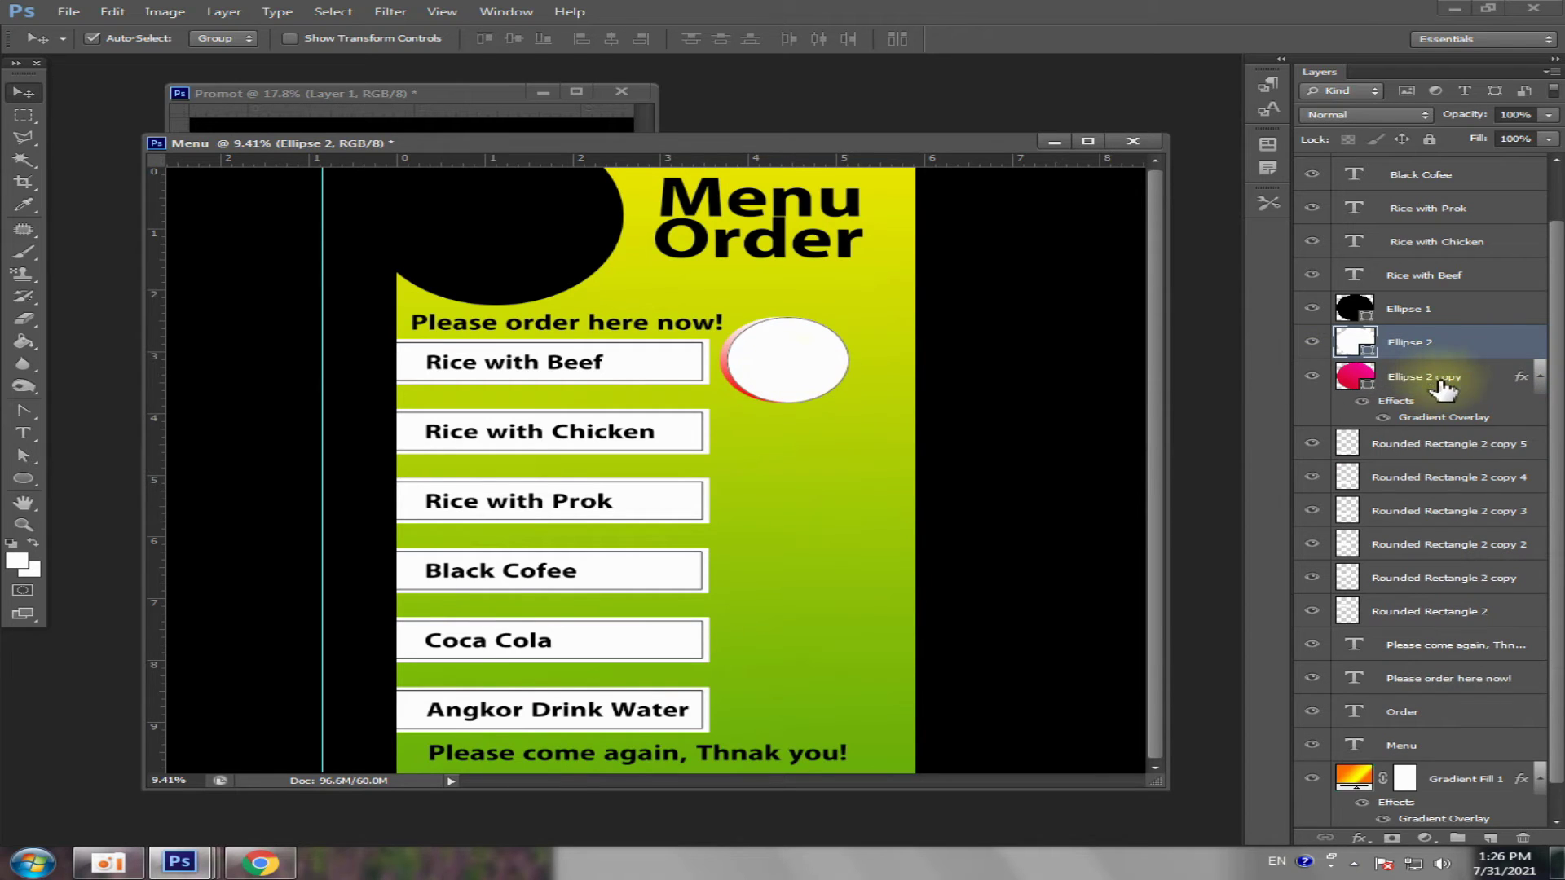
- Shrink the red-rimmed circle, shift it left beside Rice with Beef, and copy it down
left_click(1443, 383, "shift")
key("ctrl+t")
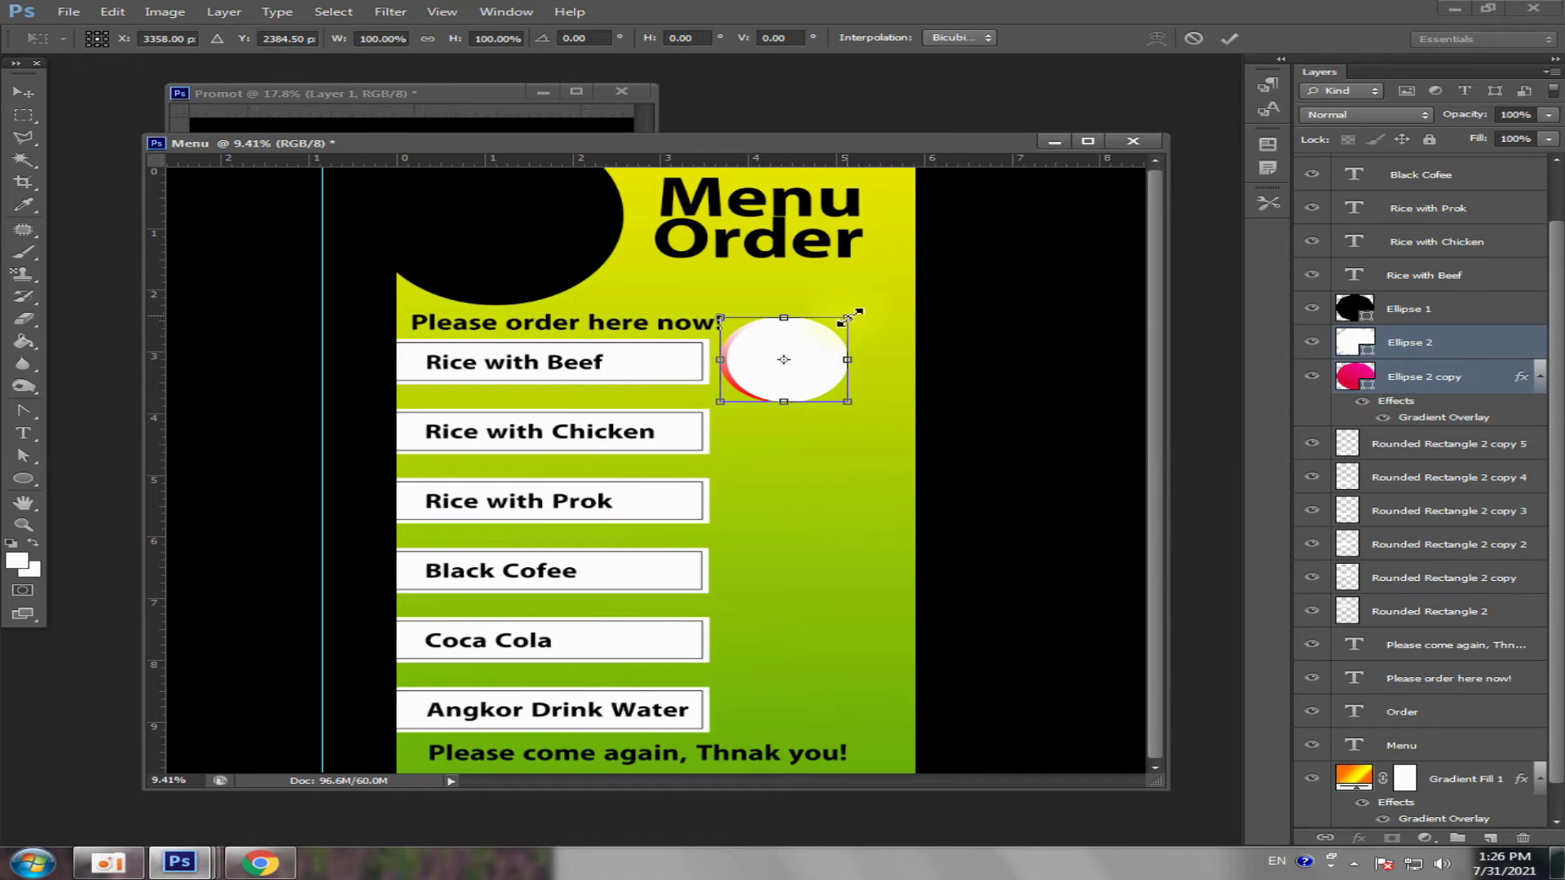
left_click_drag(852, 316, 836, 326)
key("Return")
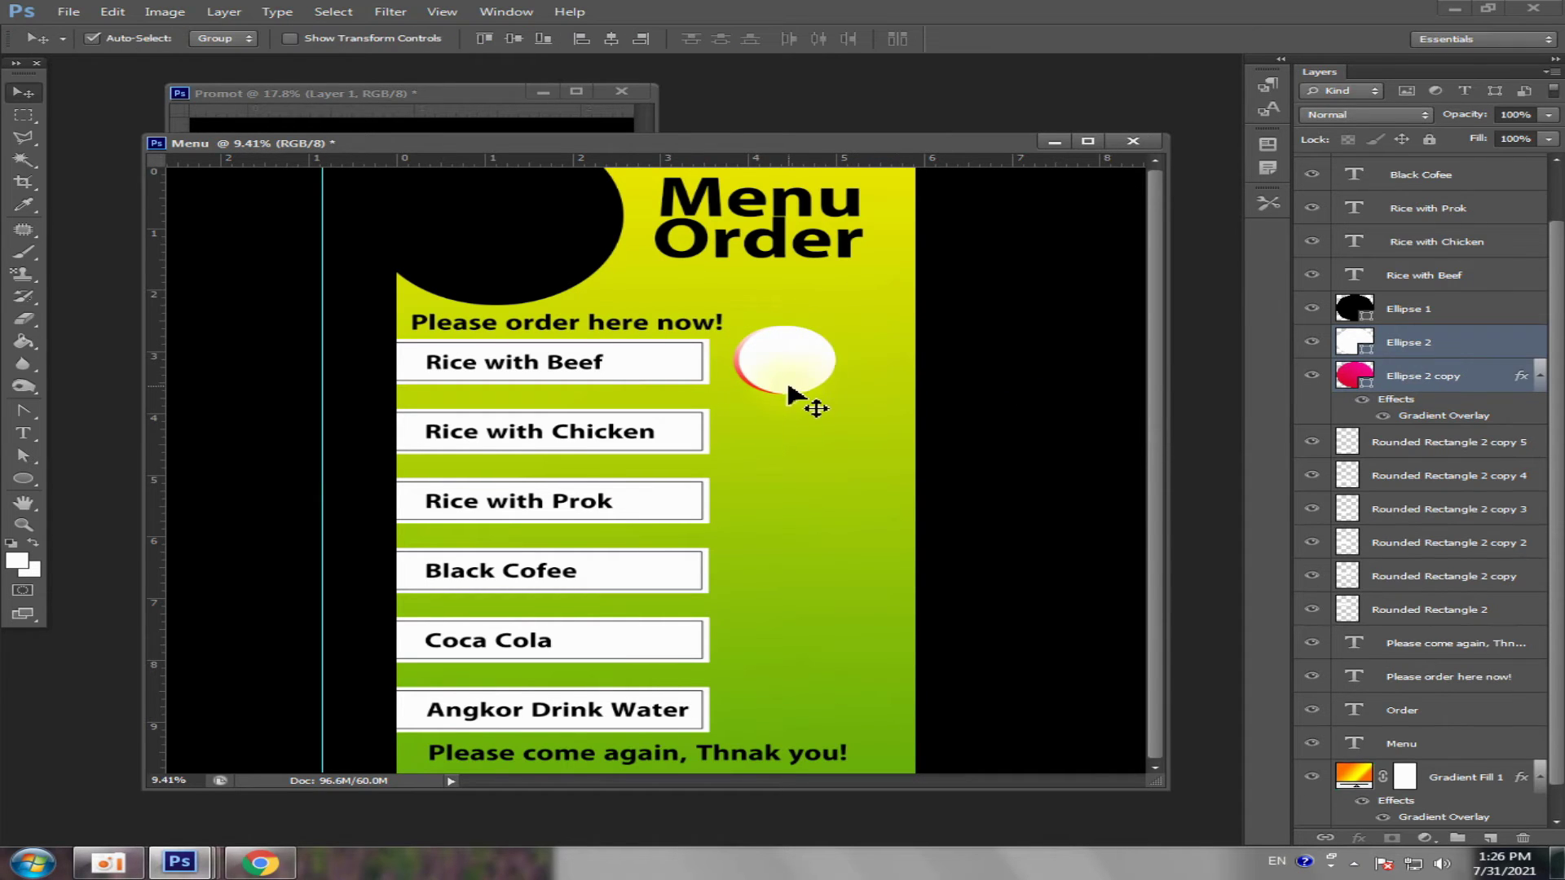
scroll(790, 393, "up", 1)
scroll(790, 391, "up", 3)
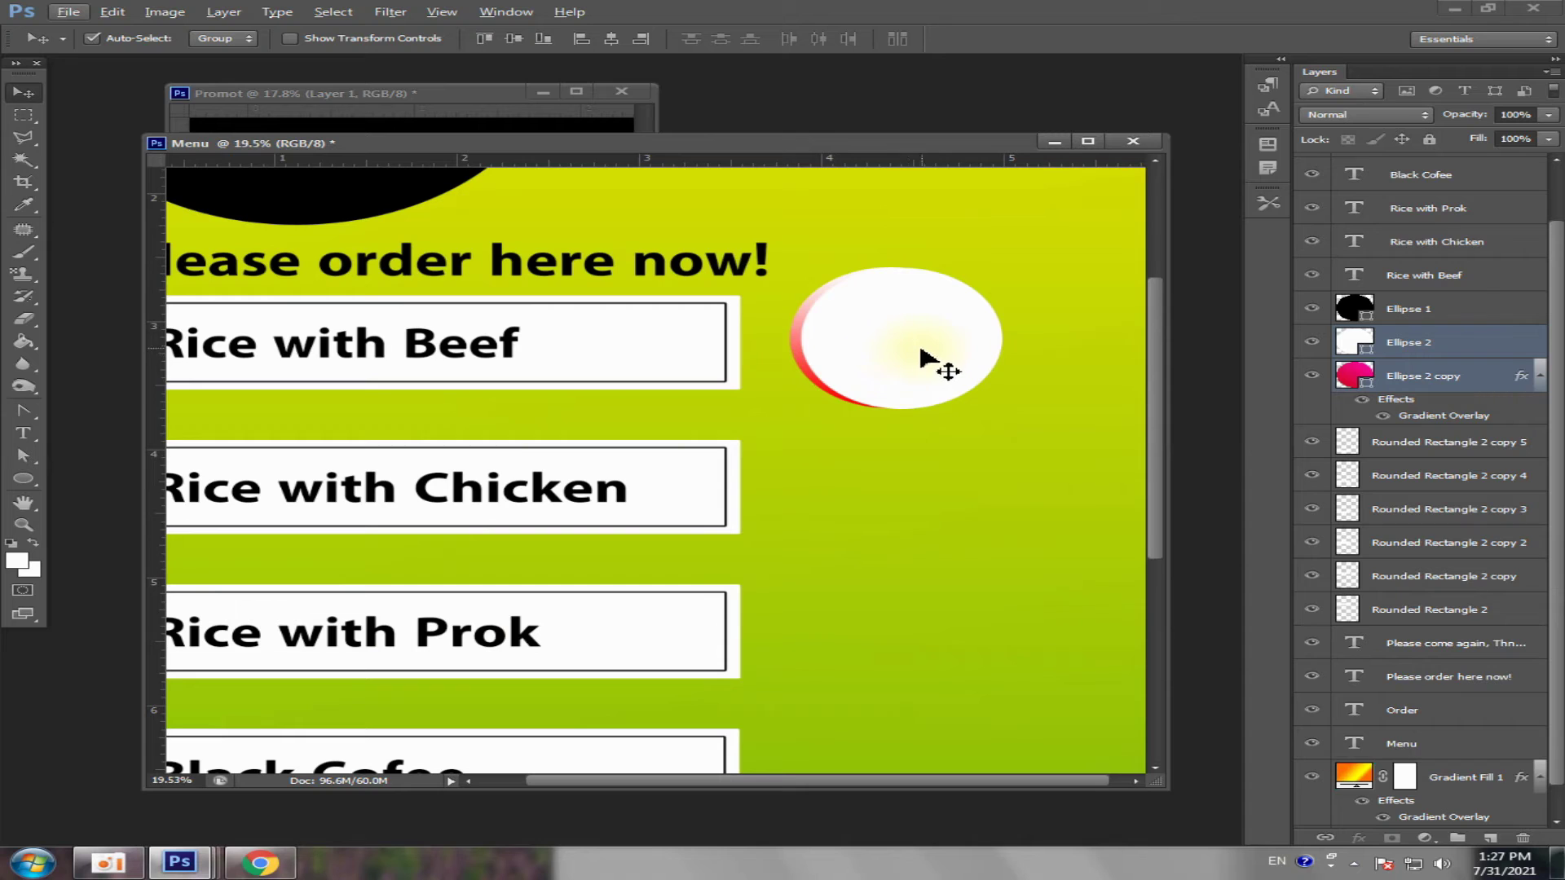
left_click_drag(908, 357, 875, 359)
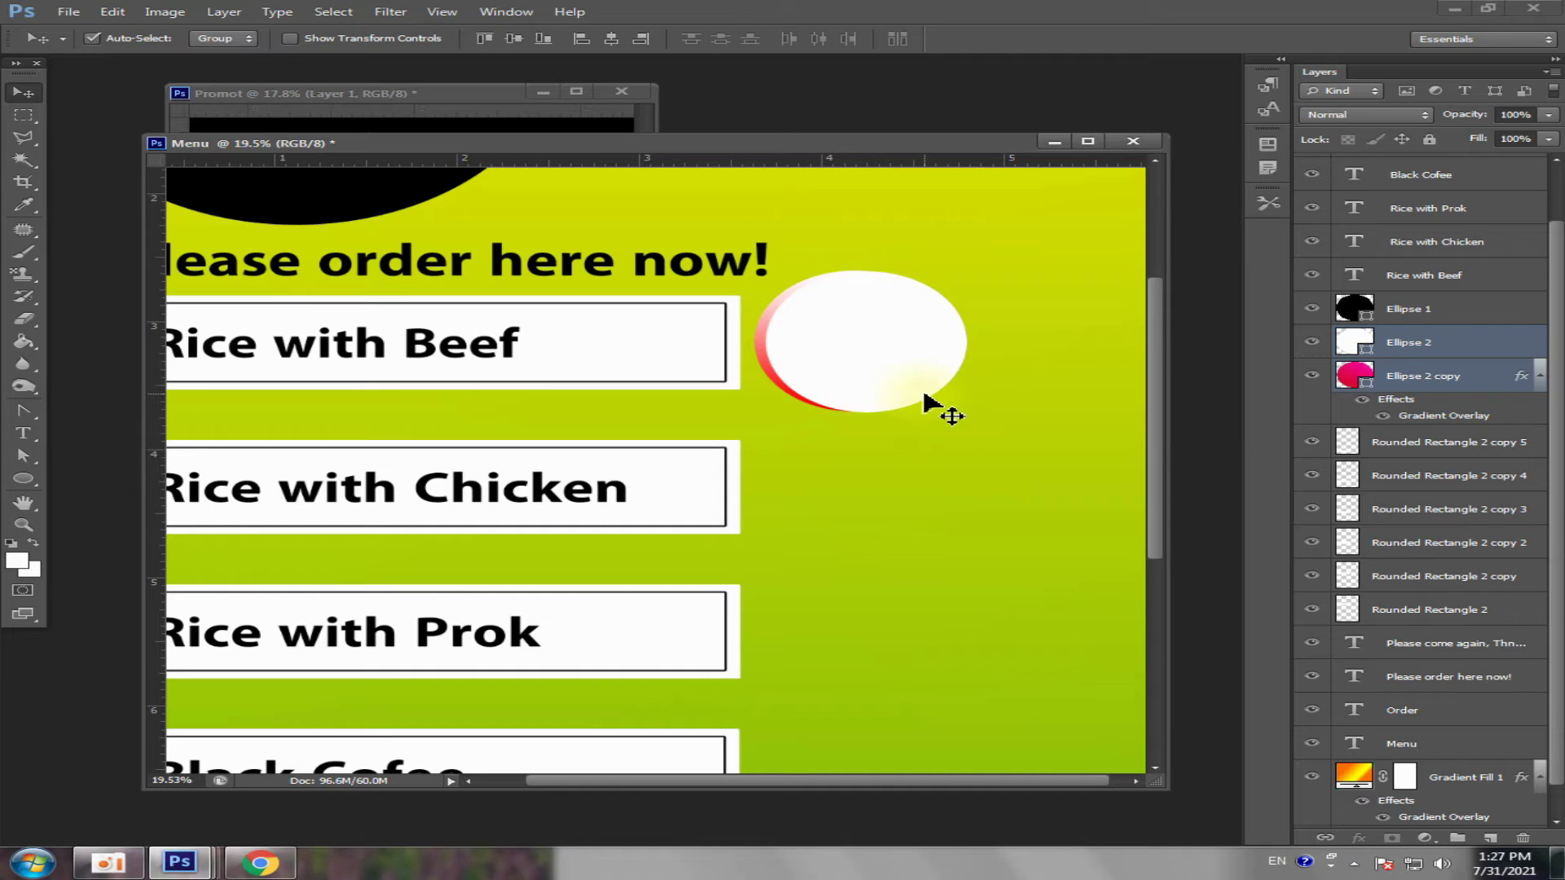
mouse_move(918, 401)
left_mouse_down()
mouse_move(897, 443)
mouse_move(899, 534)
left_mouse_up()
- Copy the red-rimmed circle down beside each remaining item box
scroll(899, 535, "down", 3)
scroll(891, 506, "down", 1)
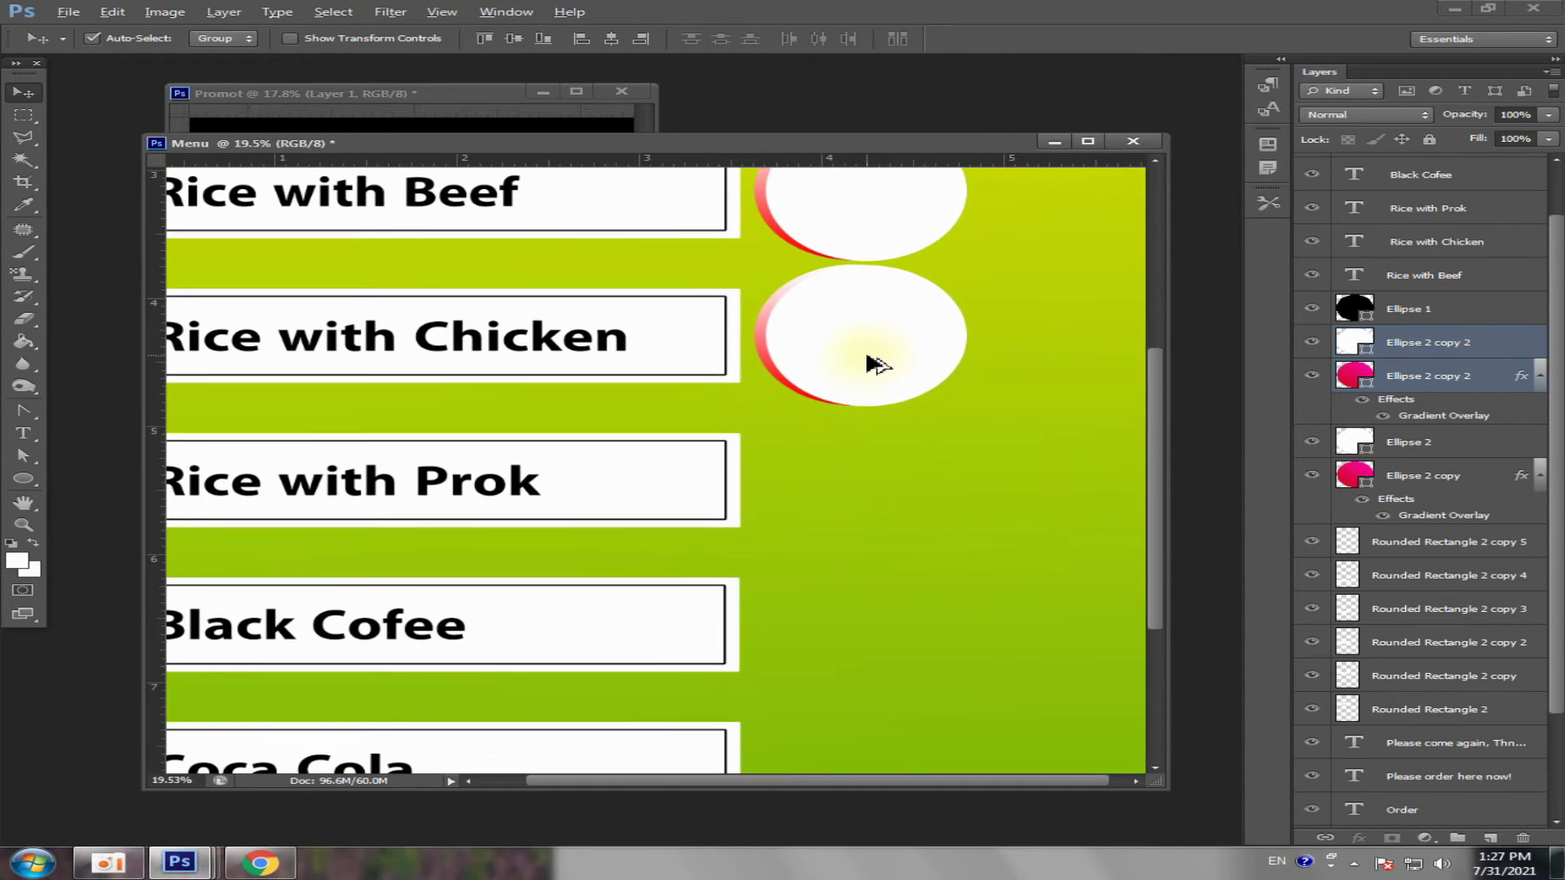
left_click_drag(873, 359, 874, 513)
scroll(880, 496, "down", 4)
left_click_drag(881, 345, 879, 489)
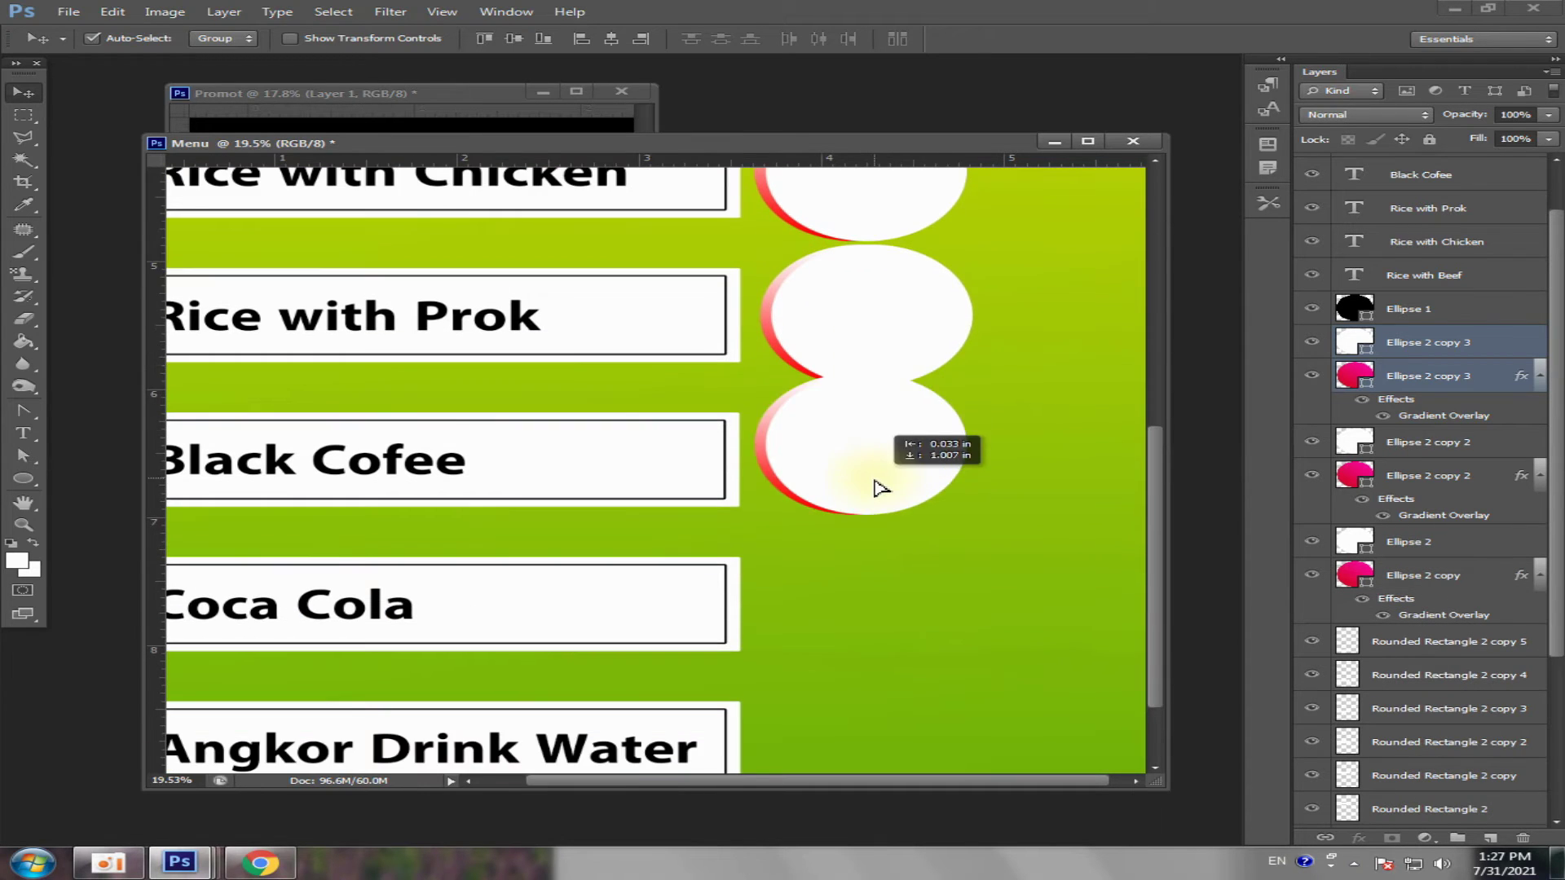
scroll(879, 487, "down", 2)
scroll(881, 497, "down", 1)
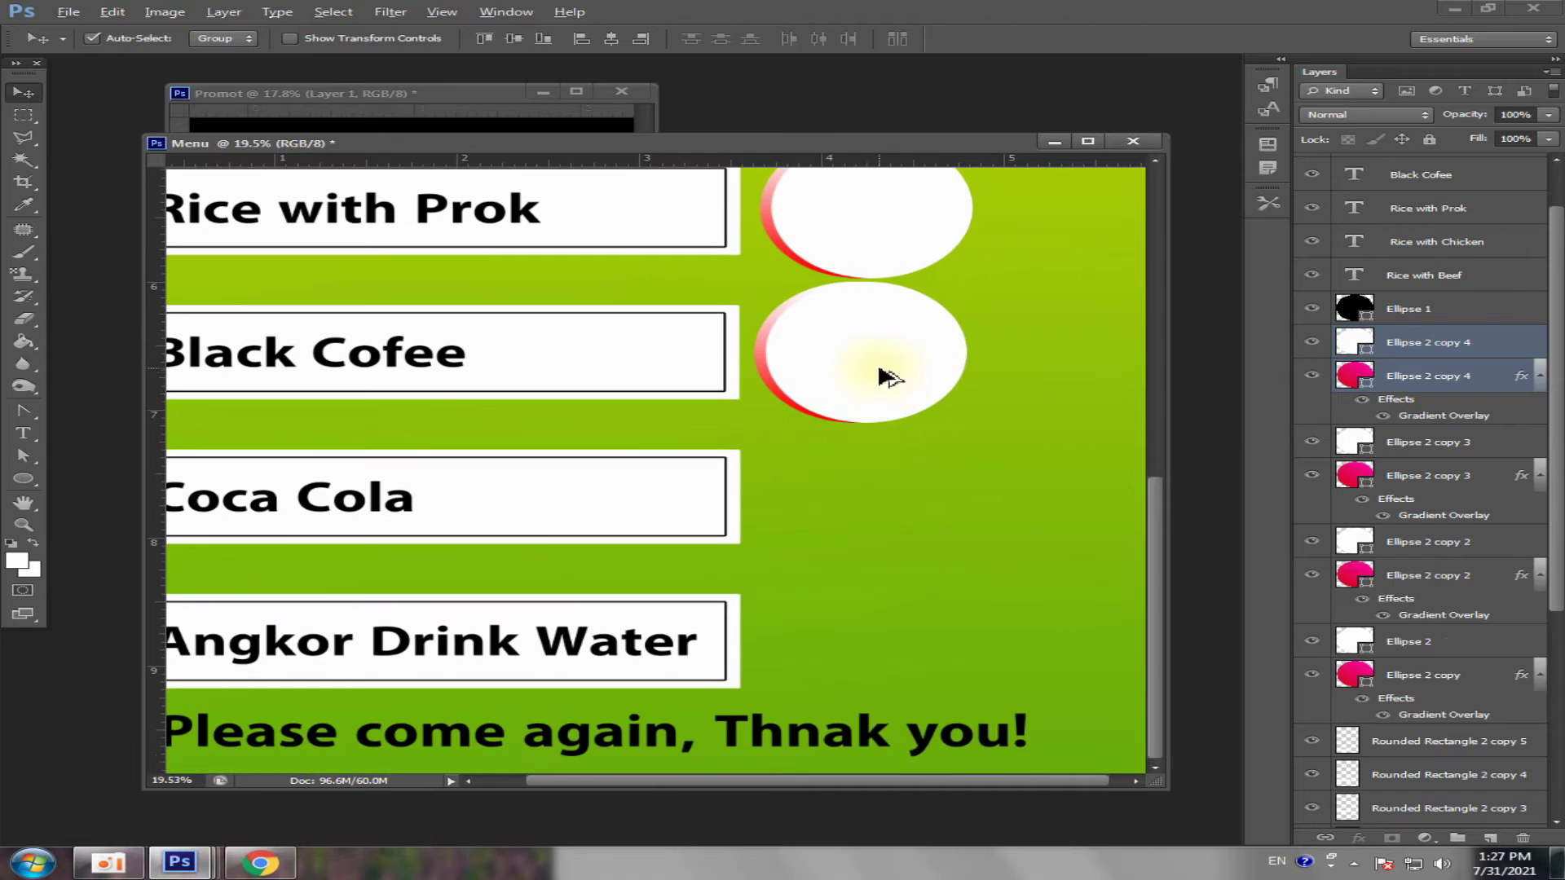
left_click_drag(891, 373, 874, 665)
- Nudge the 'Please come again' text slightly down and clear the layer selection
left_click_drag(869, 742, 874, 747)
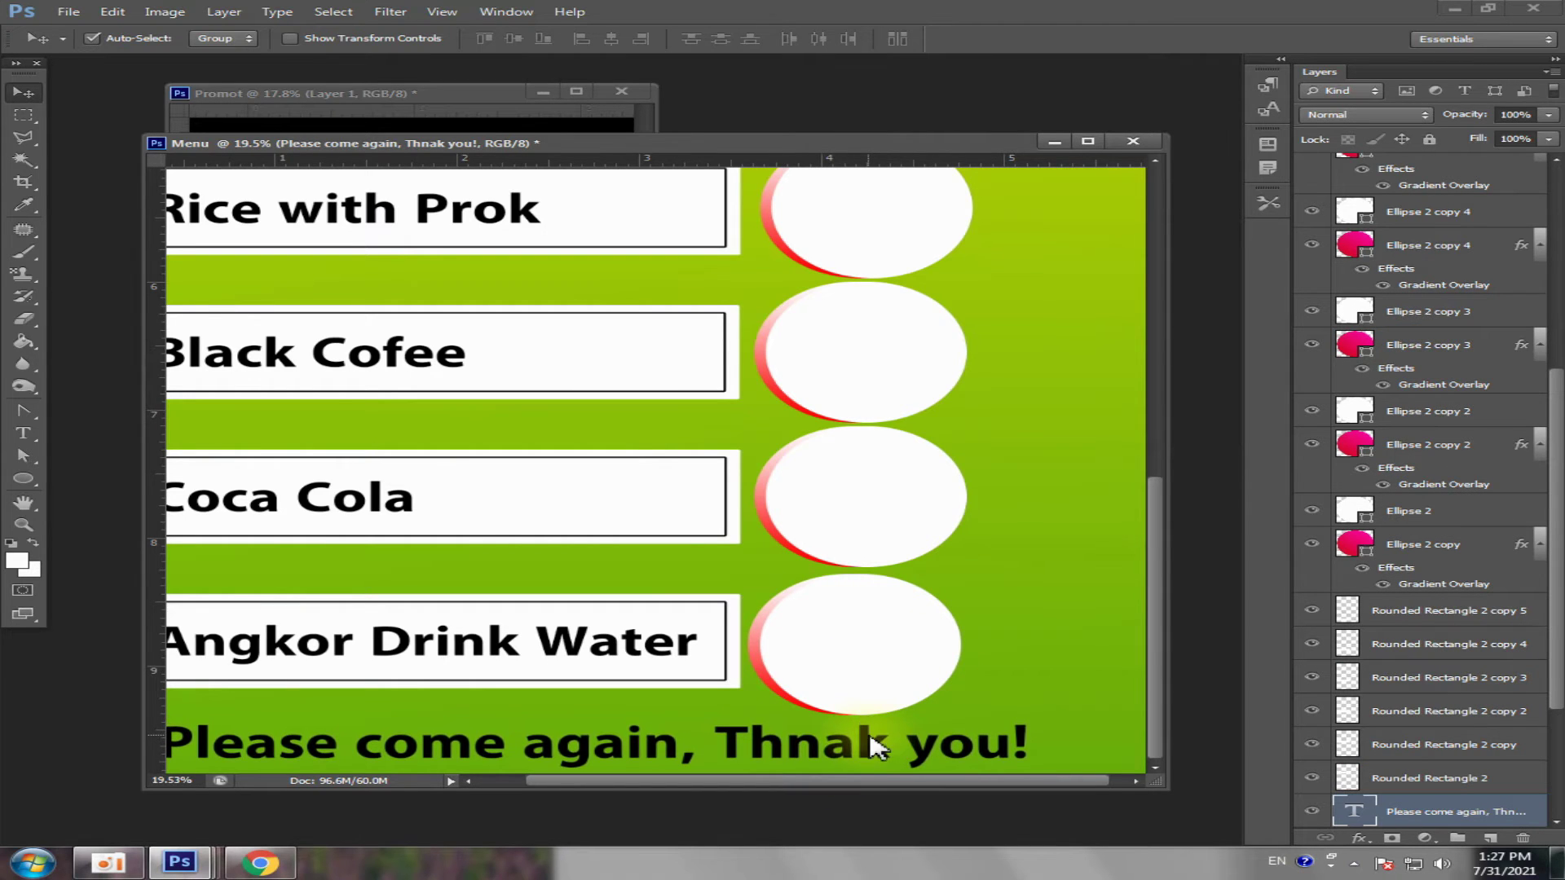
scroll(874, 611, "down", 3)
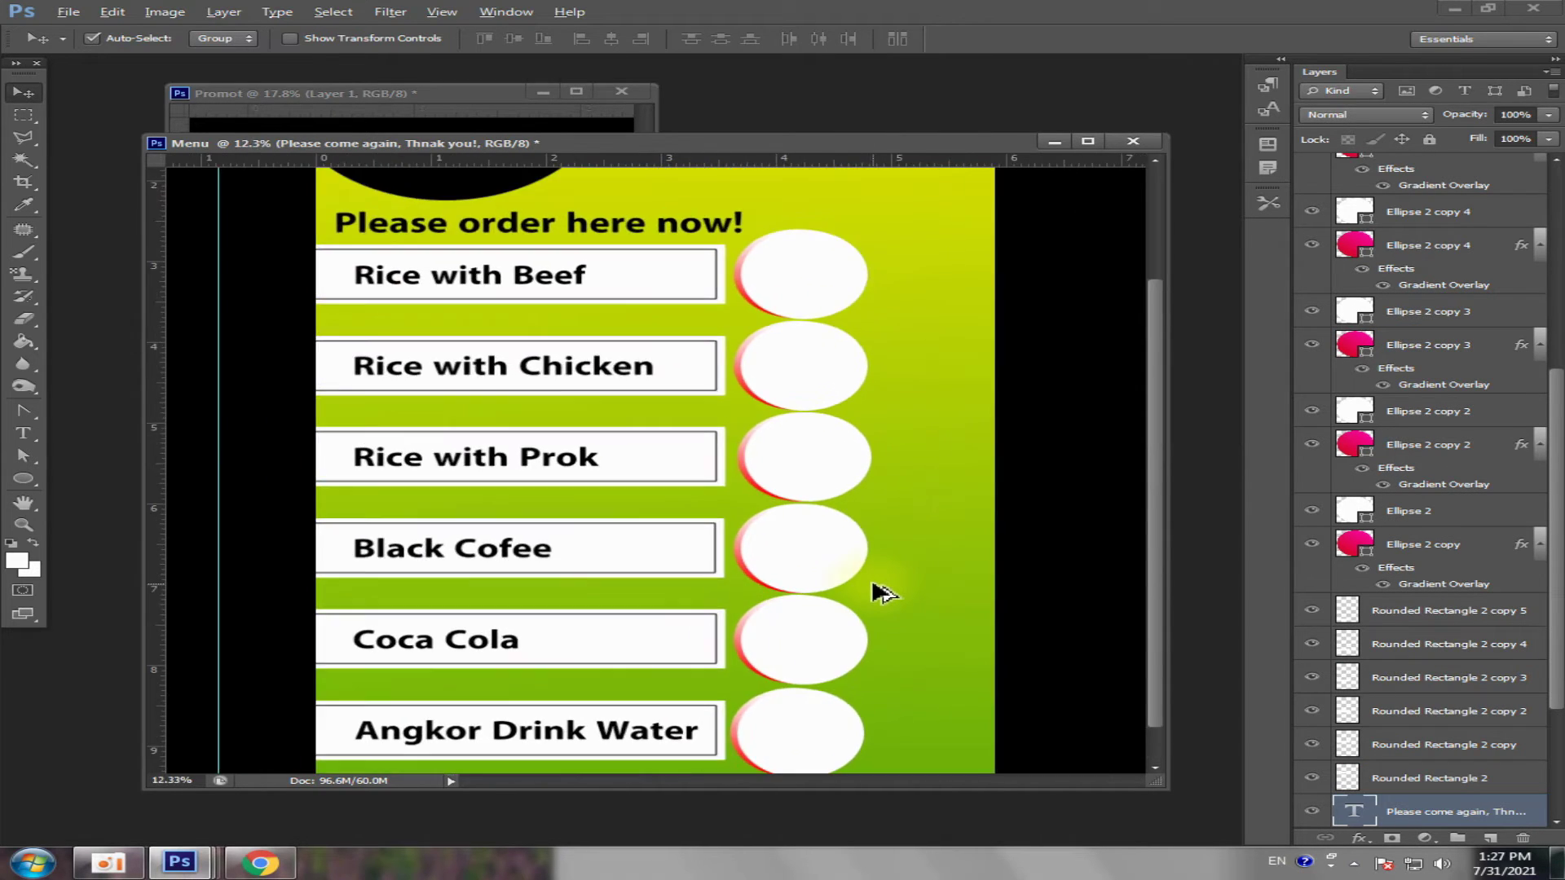
scroll(846, 577, "down", 1)
scroll(892, 688, "up", 1)
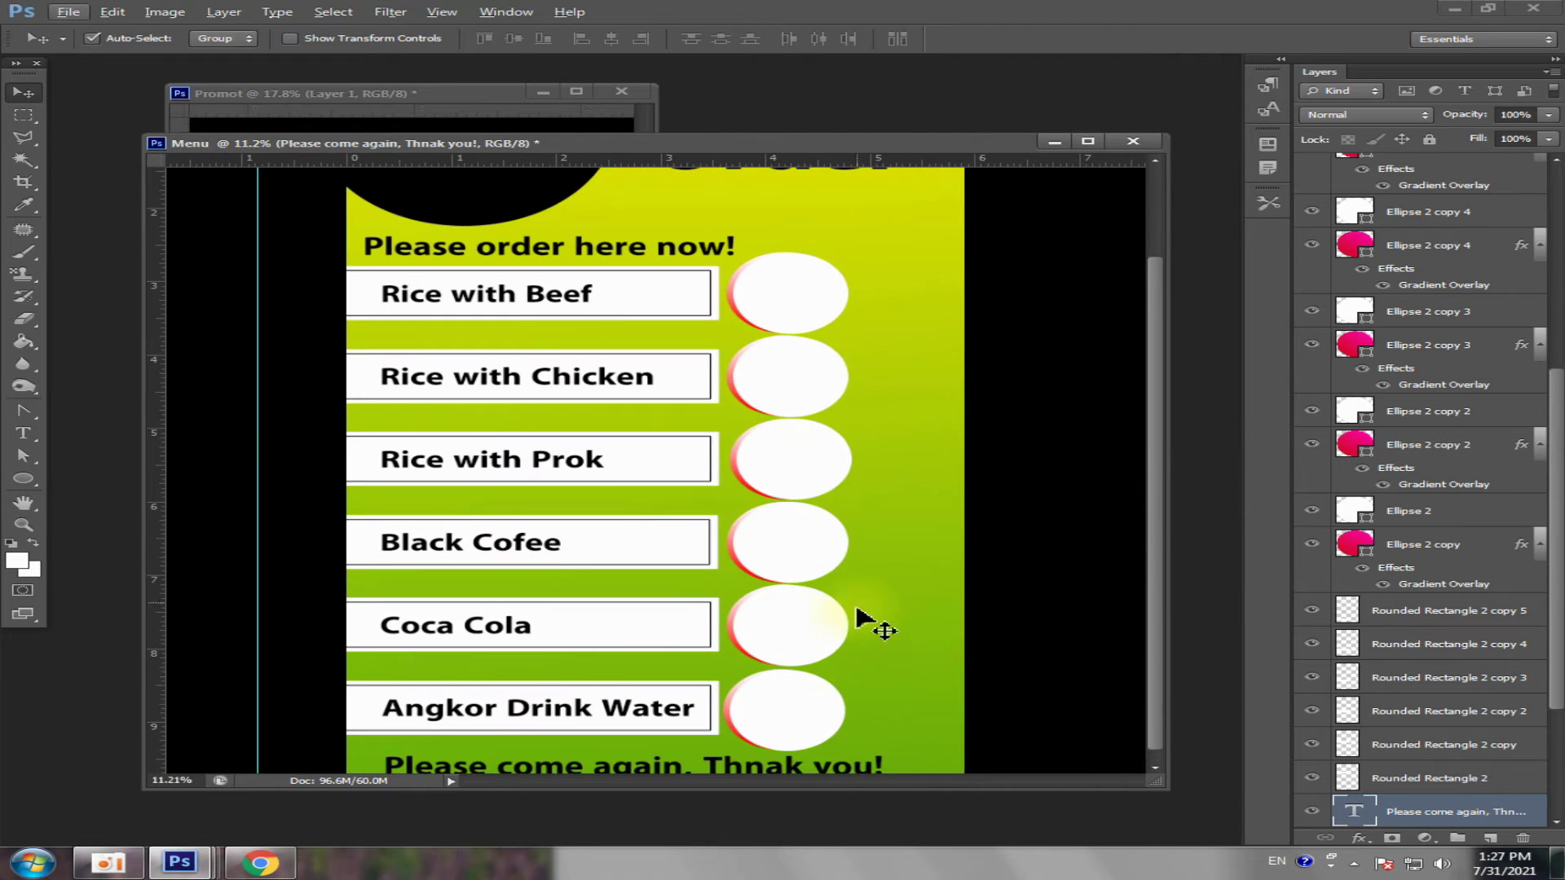
left_click(1059, 338)
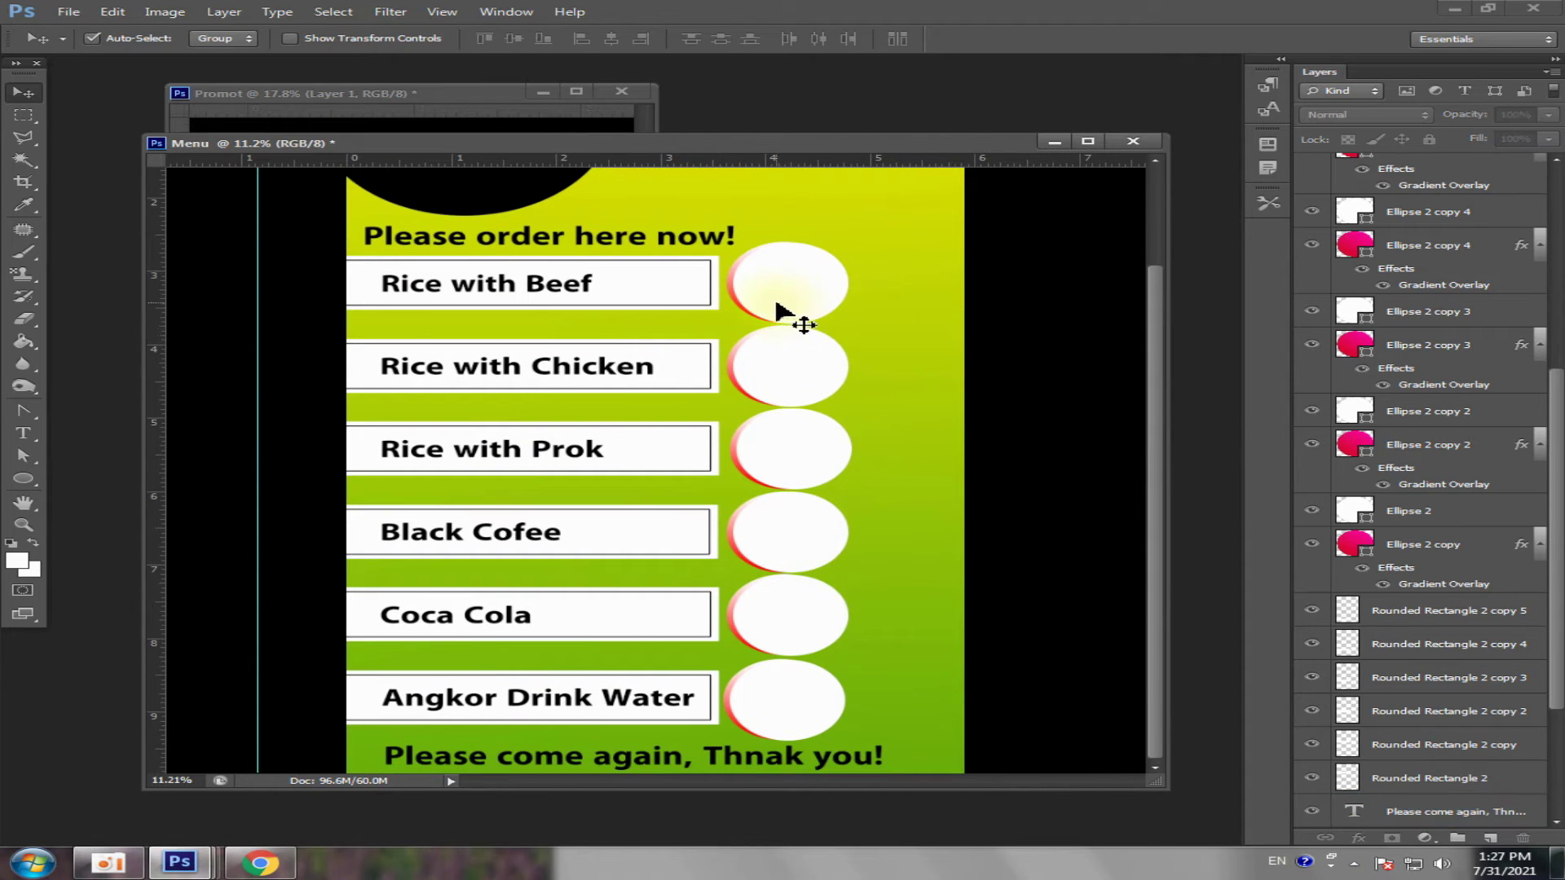
scroll(827, 477, "down", 1)
scroll(803, 489, "down", 1)
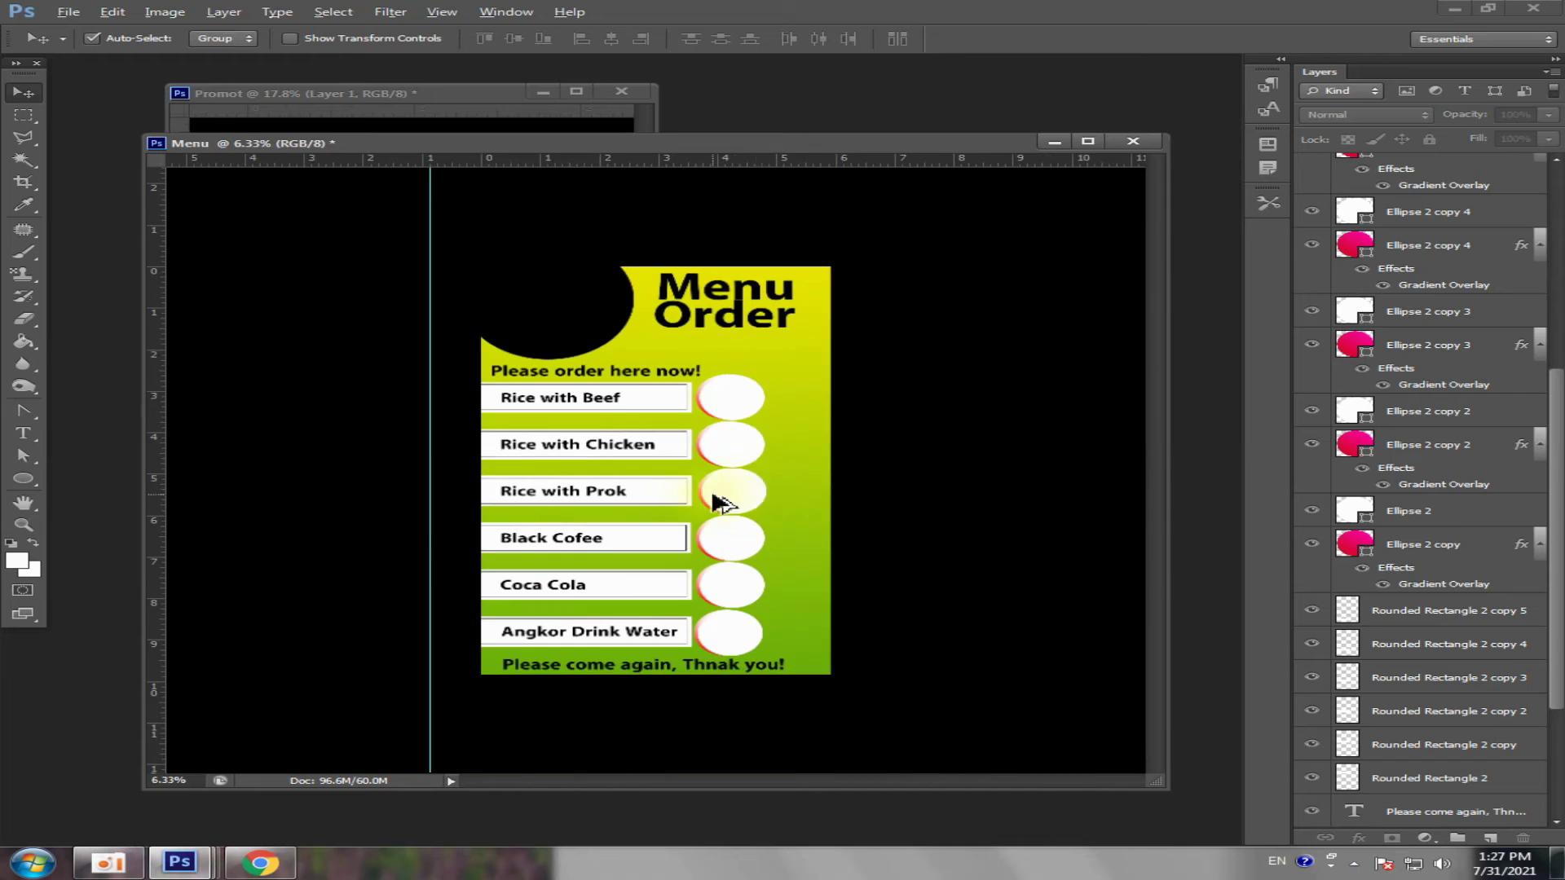
scroll(717, 500, "up", 1)
scroll(768, 489, "up", 1)
scroll(779, 492, "up", 1)
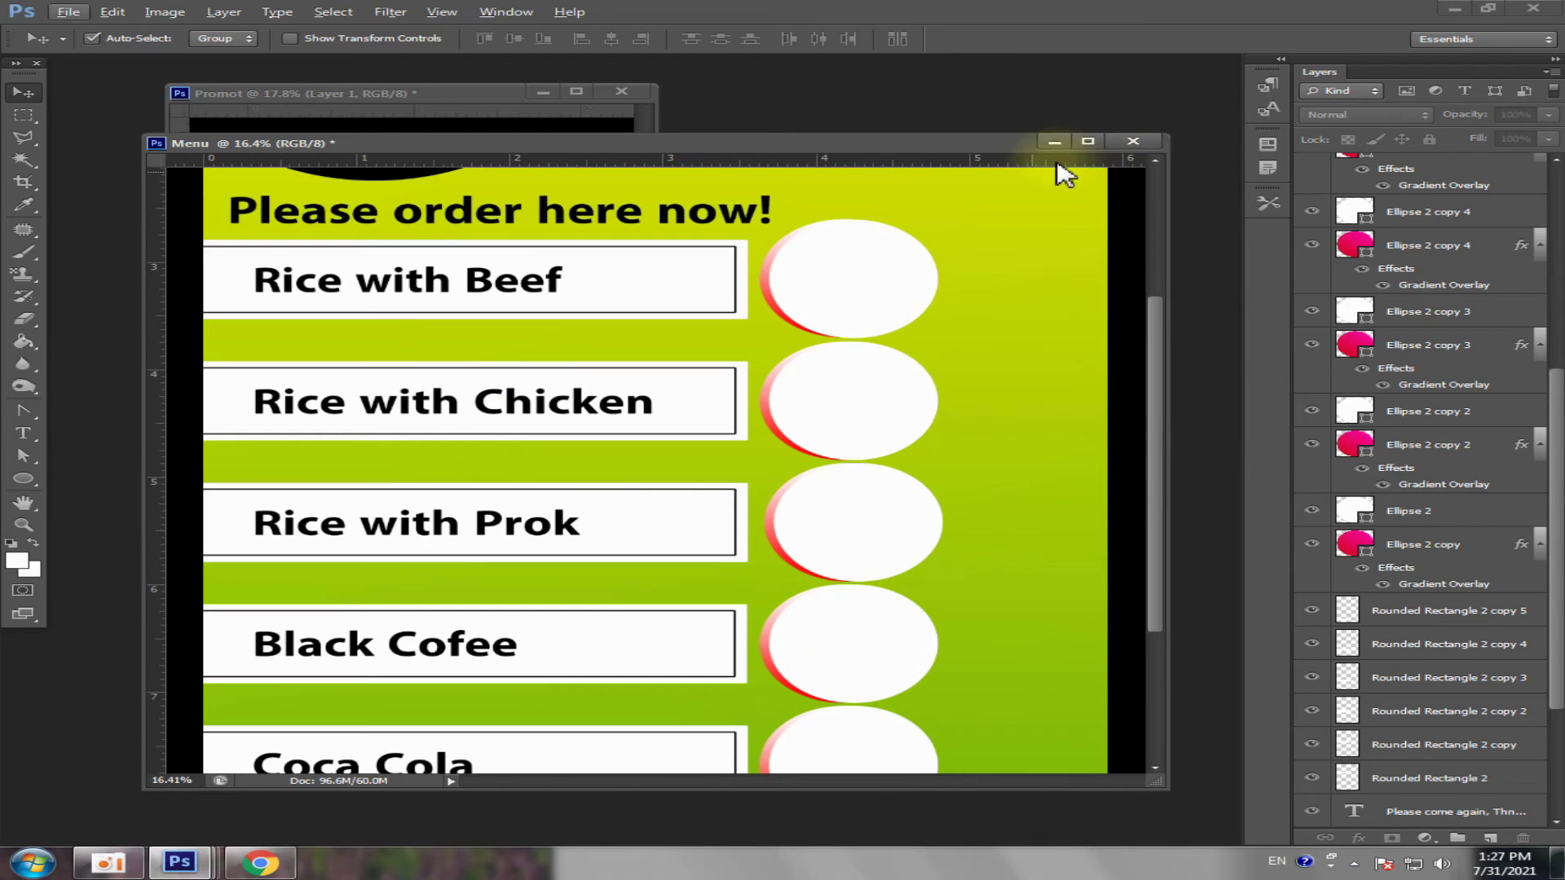
- Maximize the Menu document, then restore it to a floating window
left_click(1087, 142)
scroll(978, 310, "up", 1)
scroll(933, 344, "down", 1)
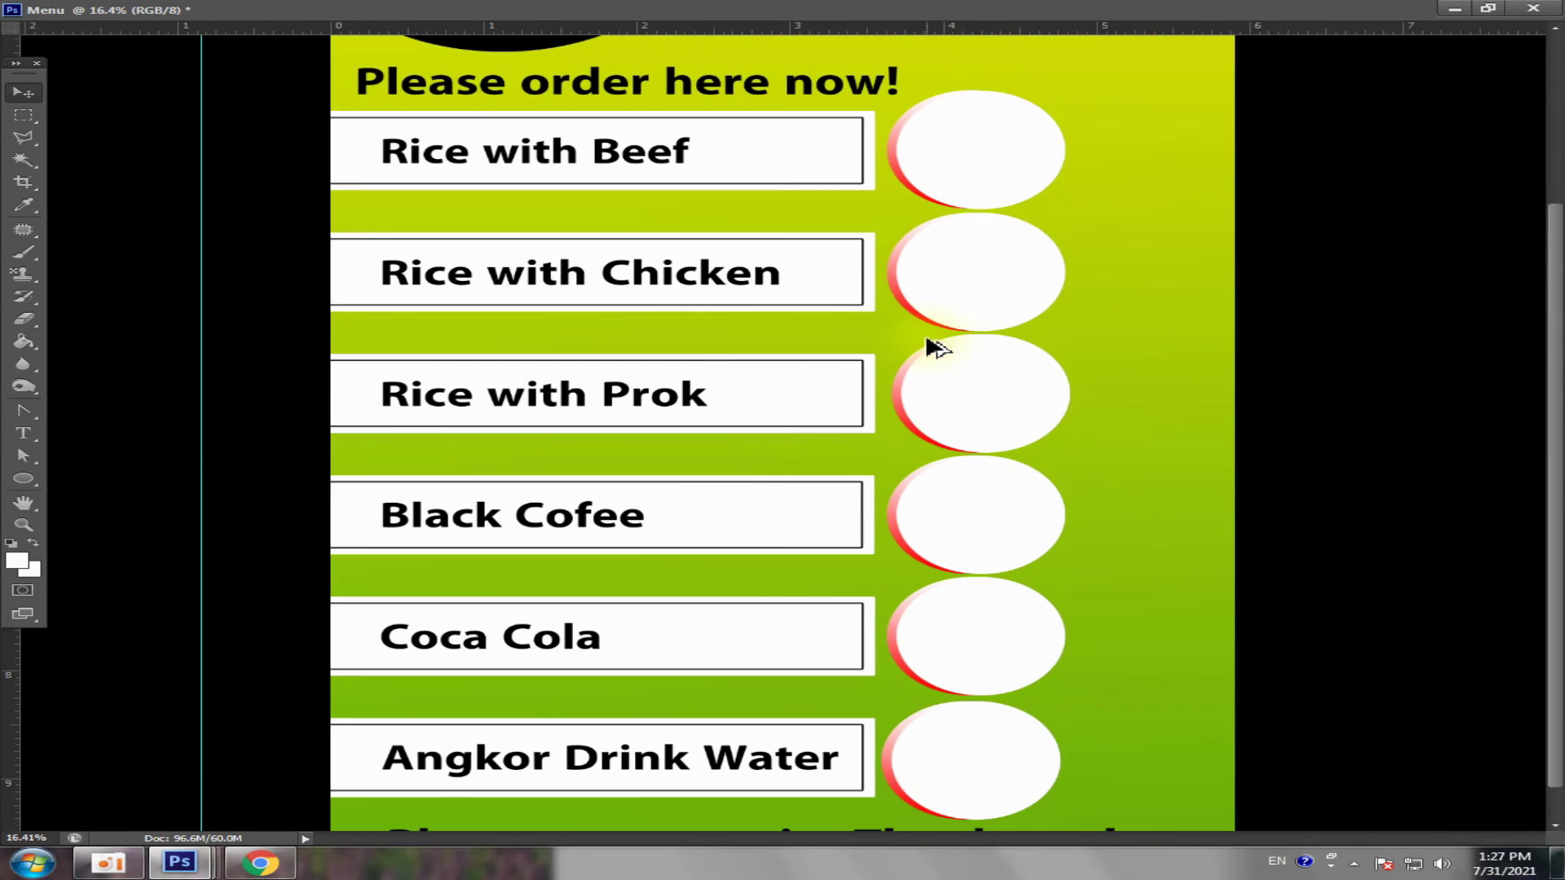
left_click(1489, 8)
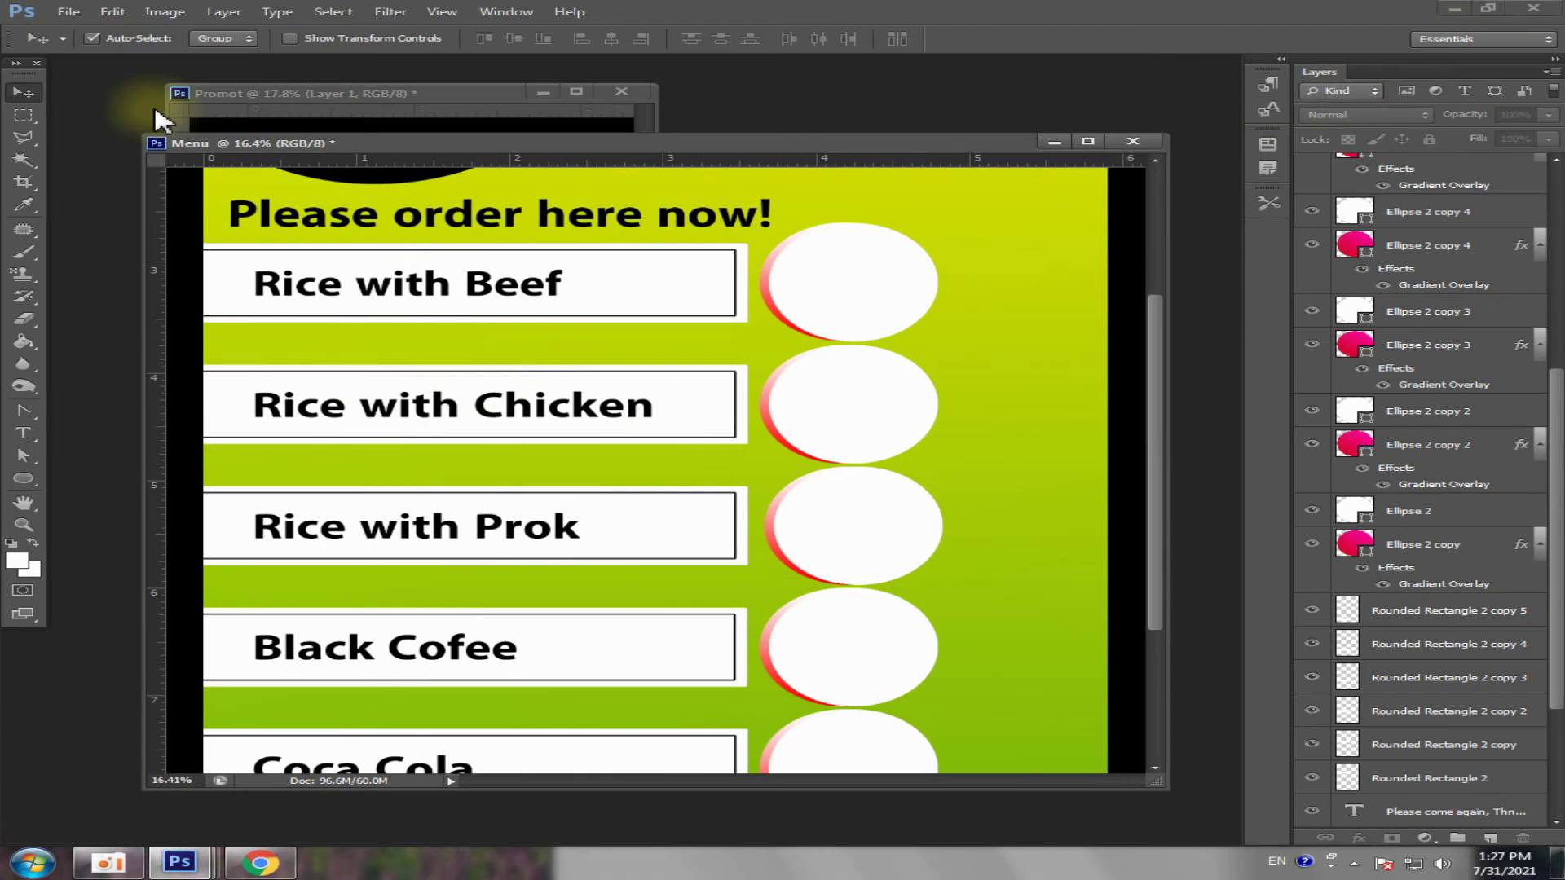
- Open the beef-and-rice photo, copy it into the Menu flyer, and close its document
key("ctrl+o")
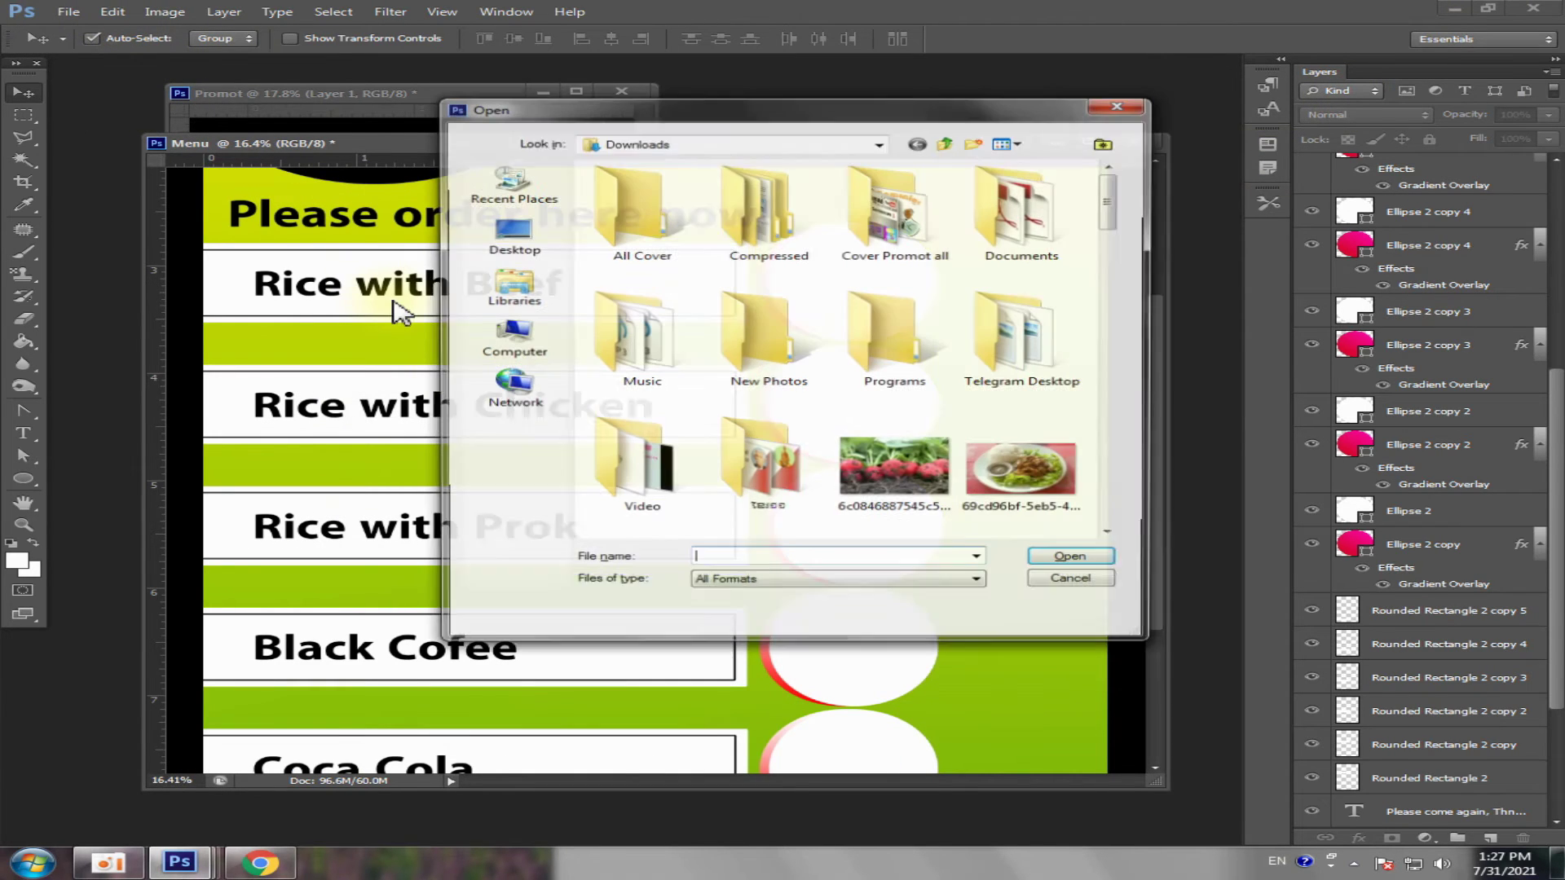
left_click(1024, 489)
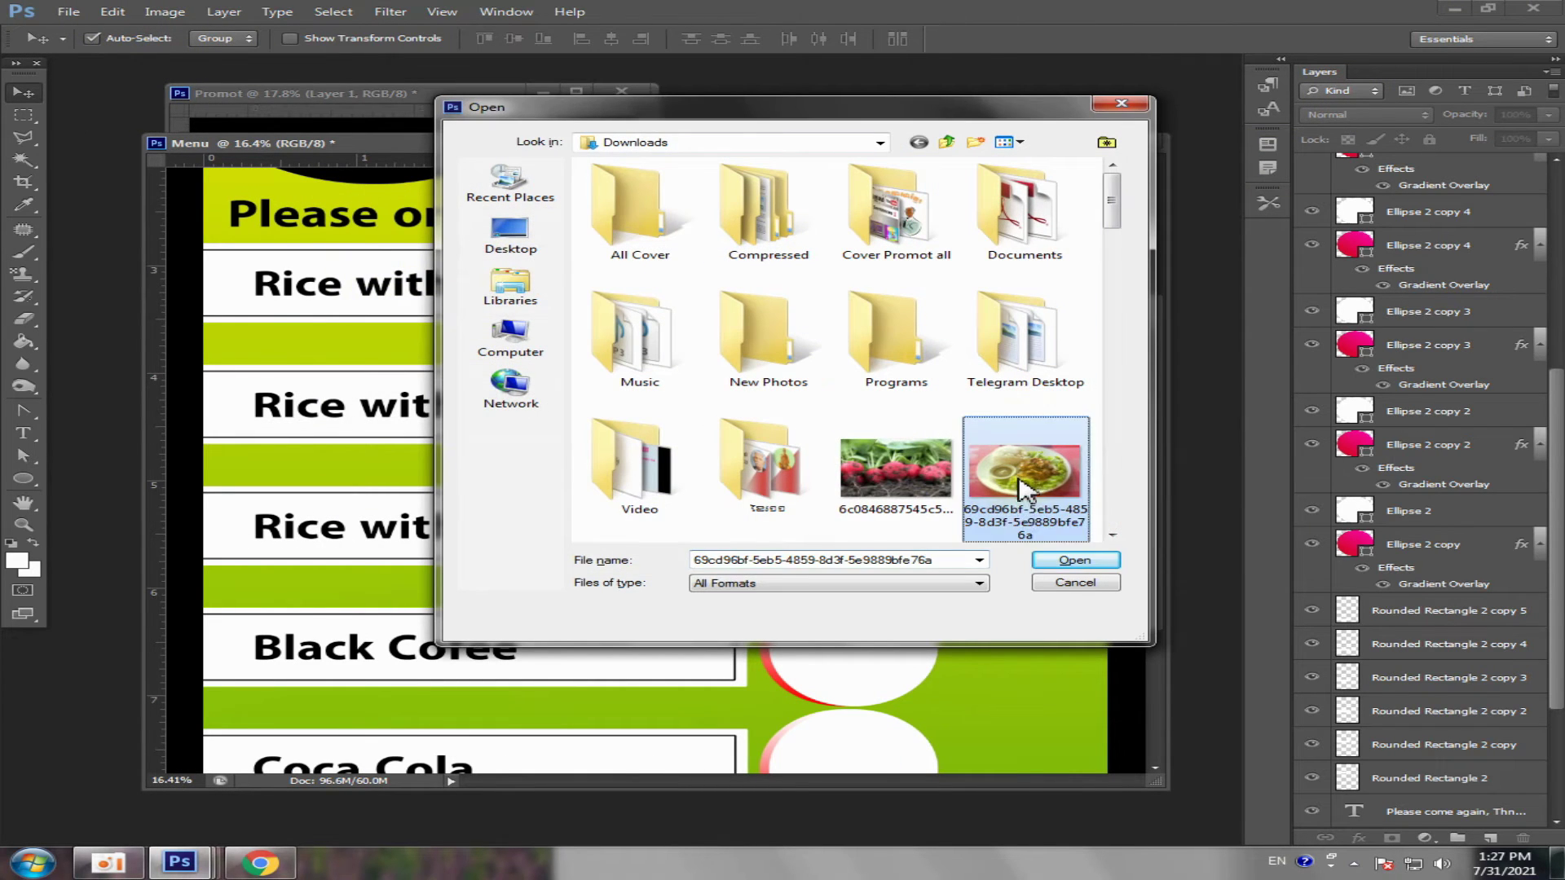
left_click(1075, 560)
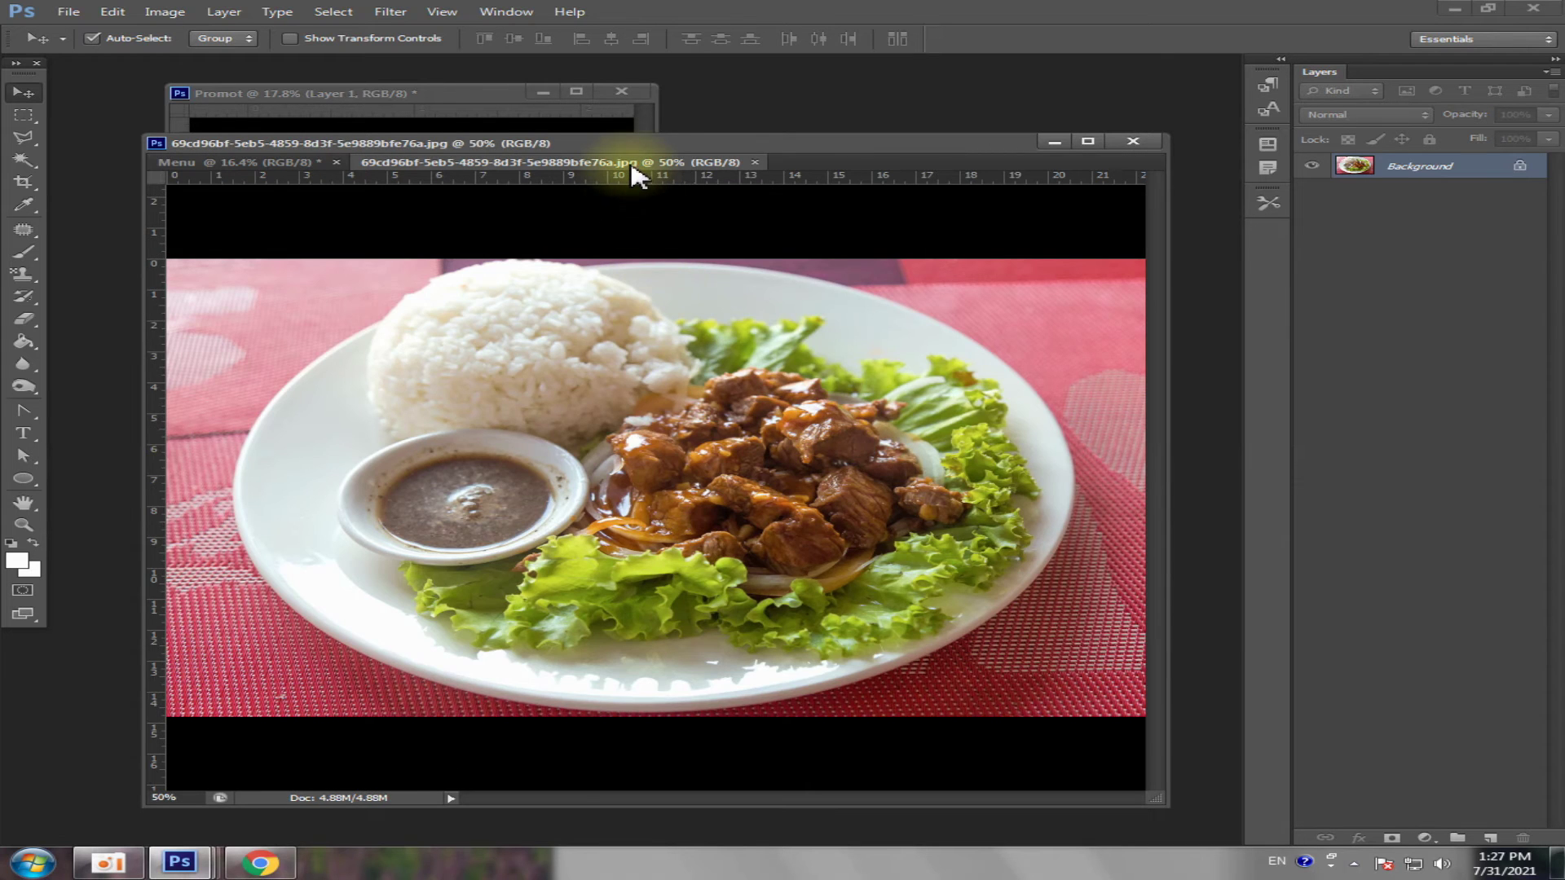
mouse_move(639, 175)
left_mouse_down()
mouse_move(555, 417)
mouse_move(867, 392)
mouse_move(717, 493)
left_mouse_up()
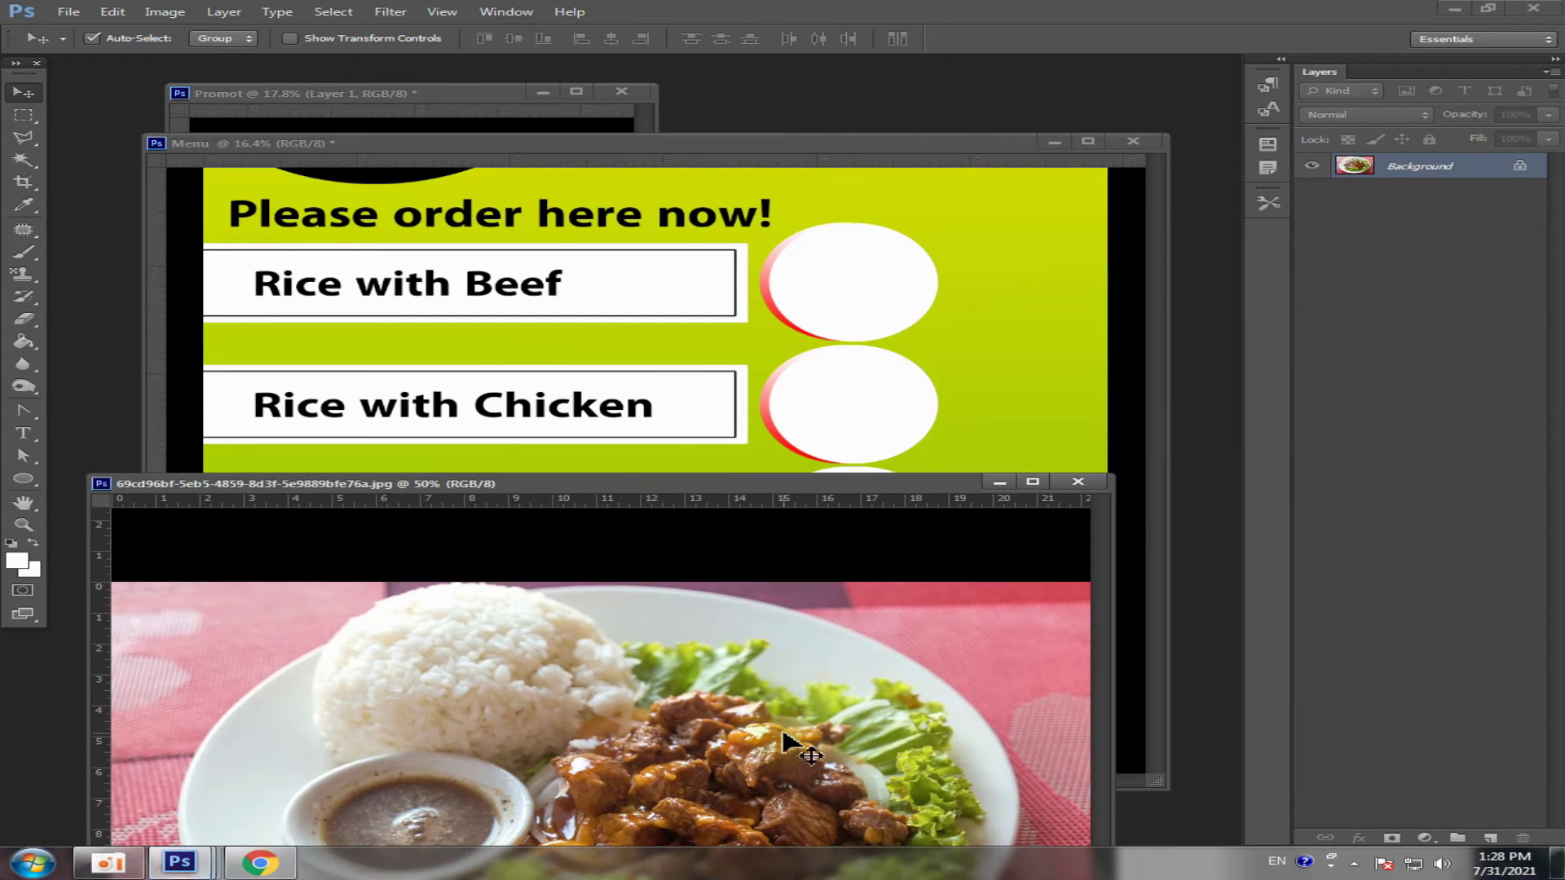
left_click_drag(791, 743, 935, 339)
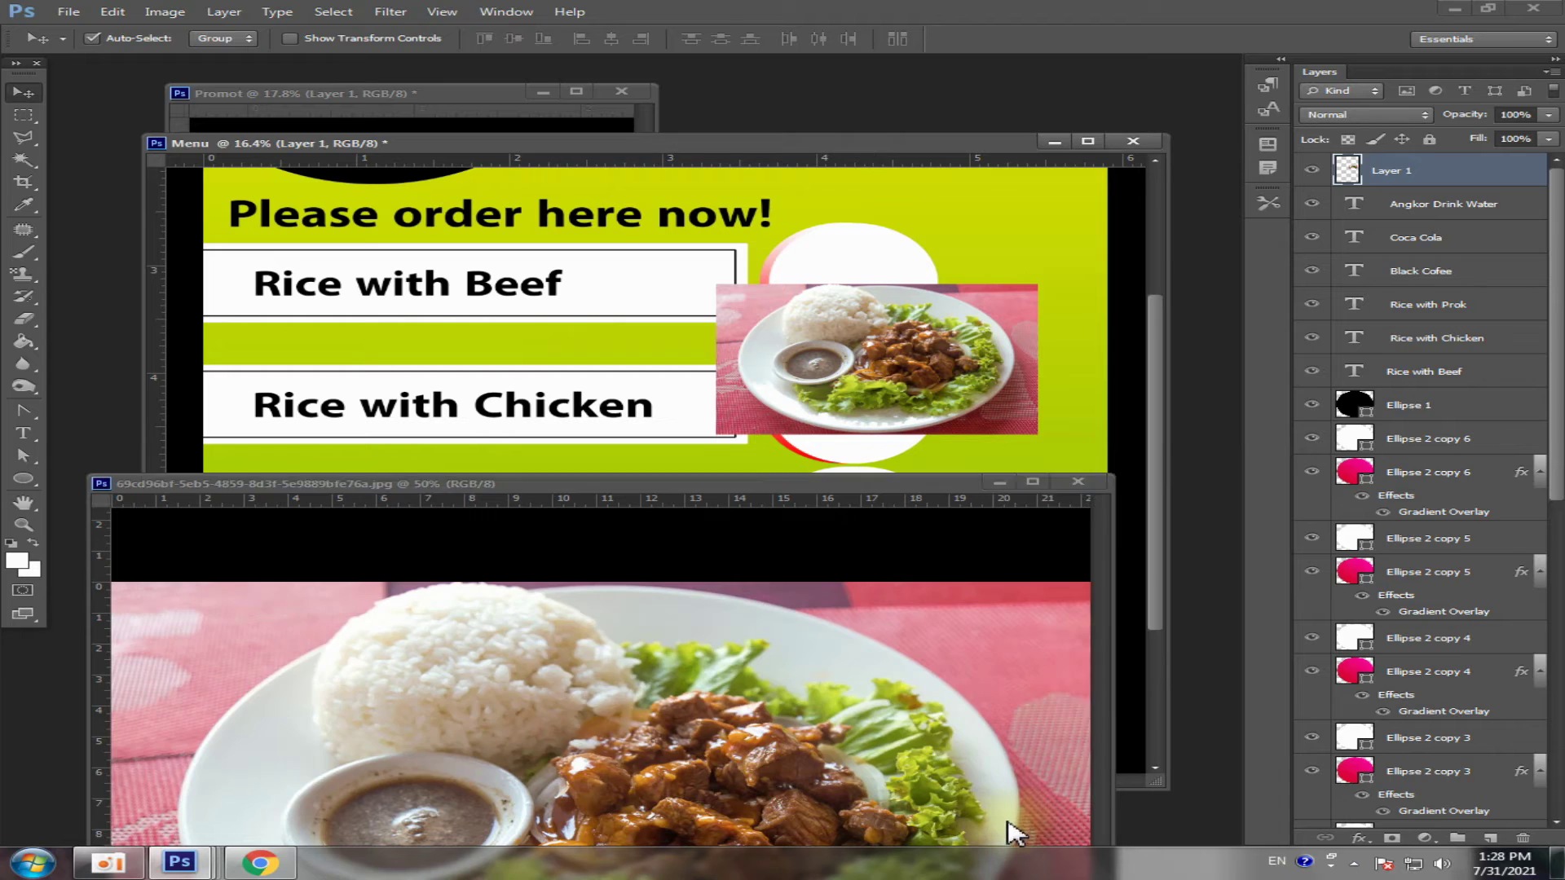
left_click(1078, 482)
- Move the food photo toward the top circle and restack its layer just above Ellipse 2
scroll(858, 449, "up", 1)
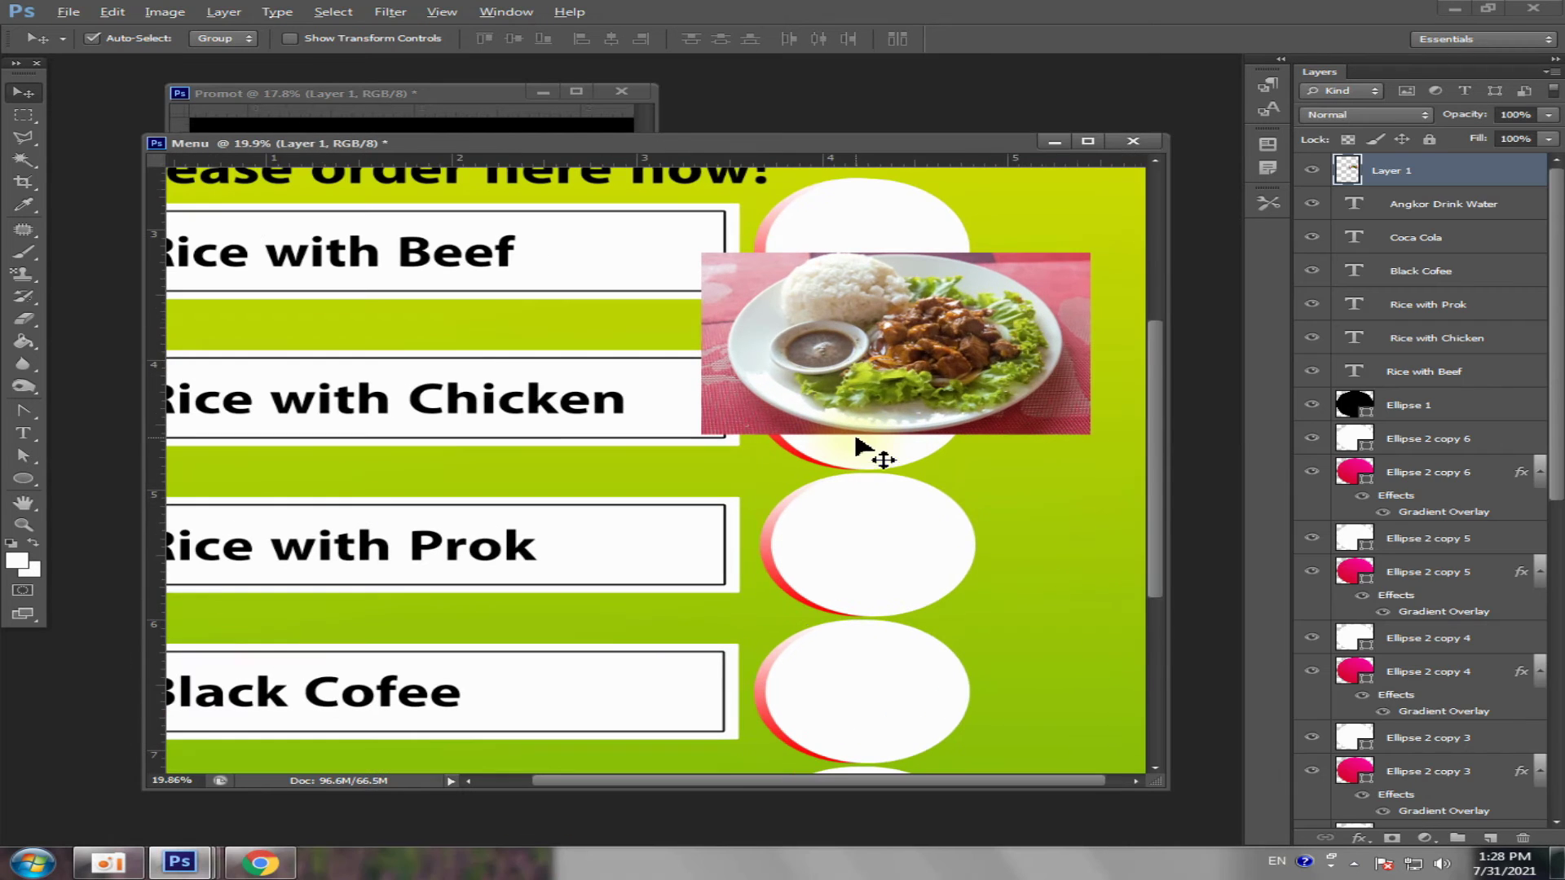
left_click_drag(939, 353, 723, 335)
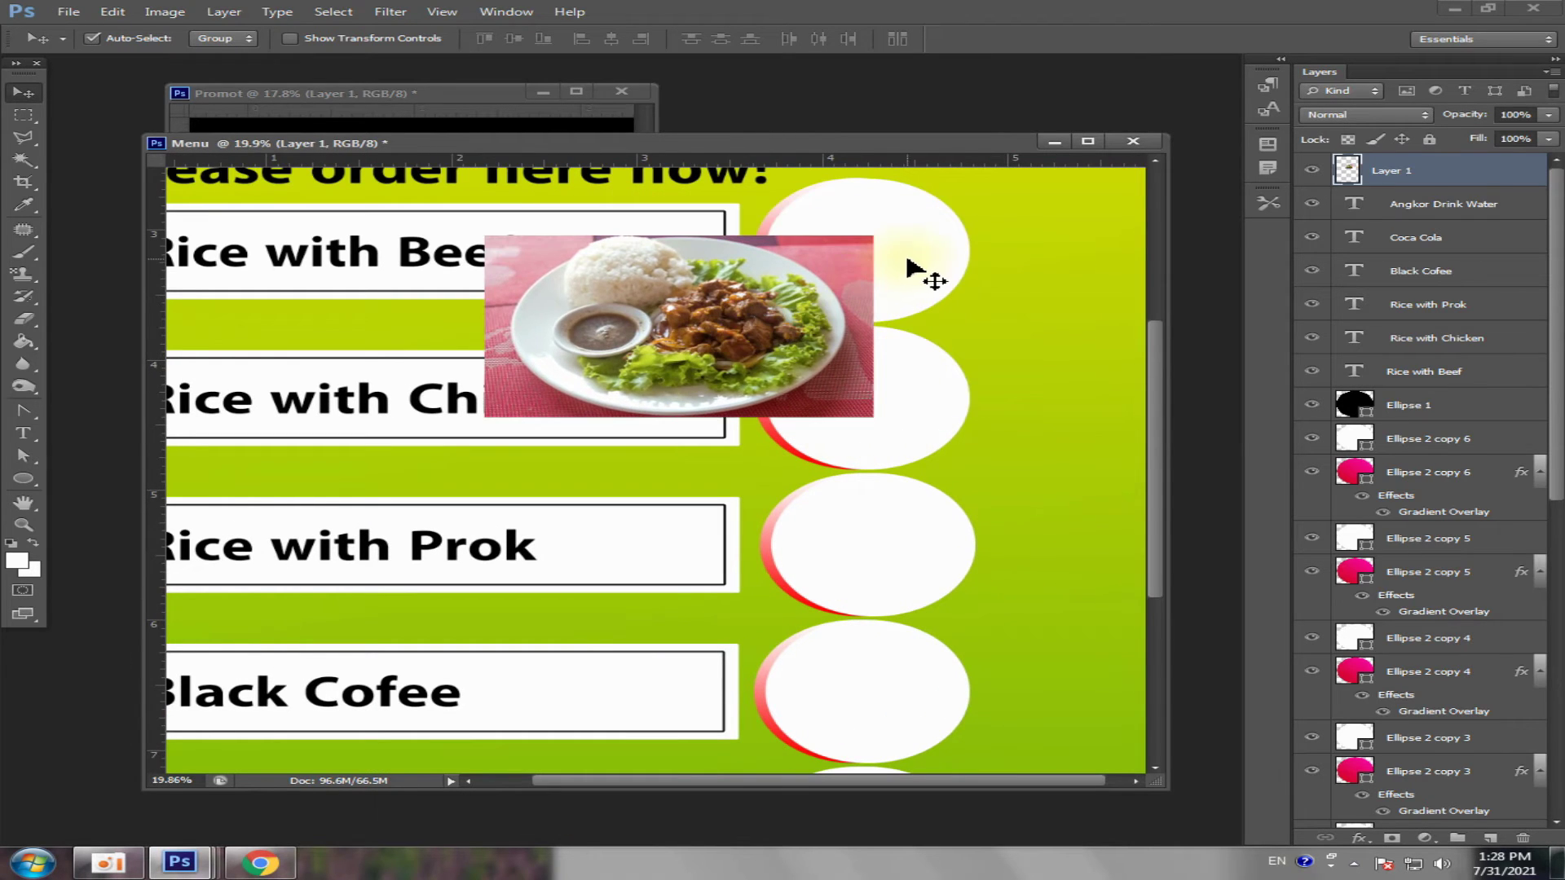
left_click(911, 269)
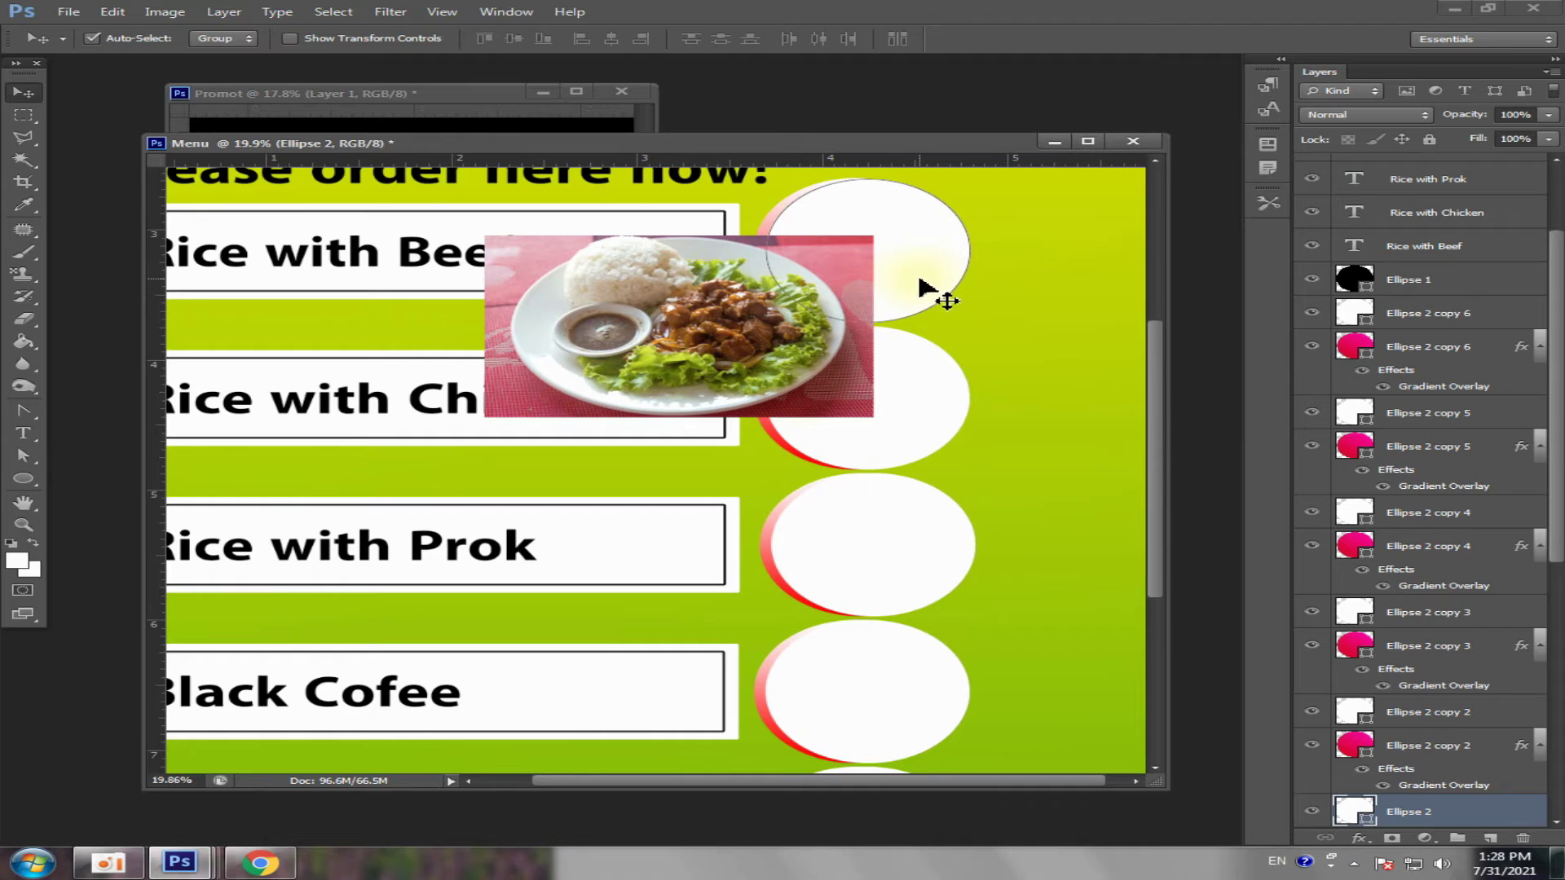
left_click(761, 339)
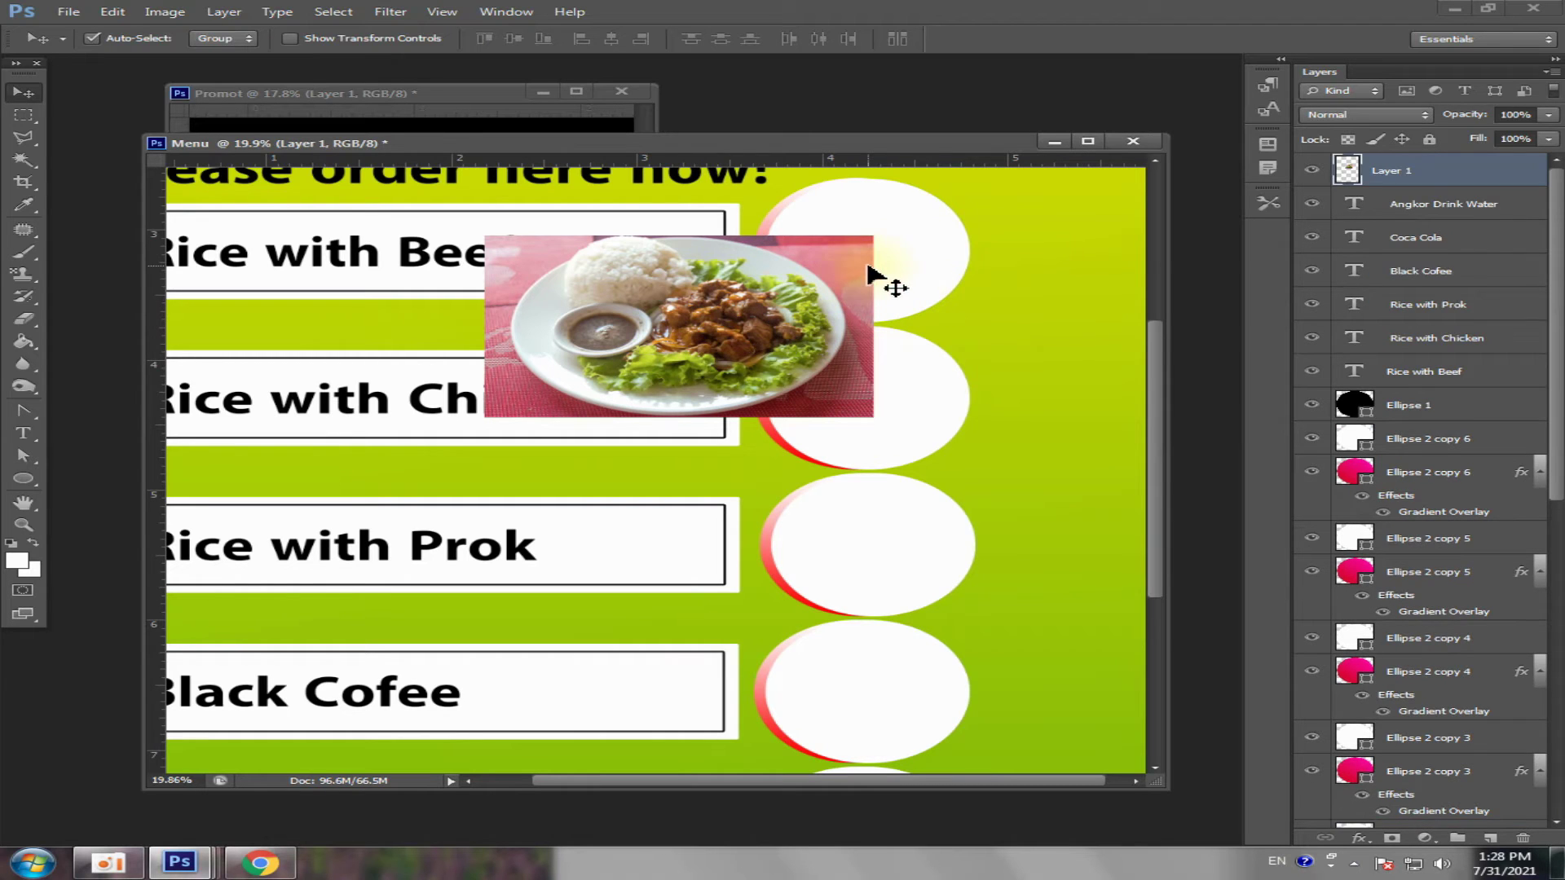
left_click(902, 261)
left_click(1389, 815)
scroll(1527, 716, "down", 3)
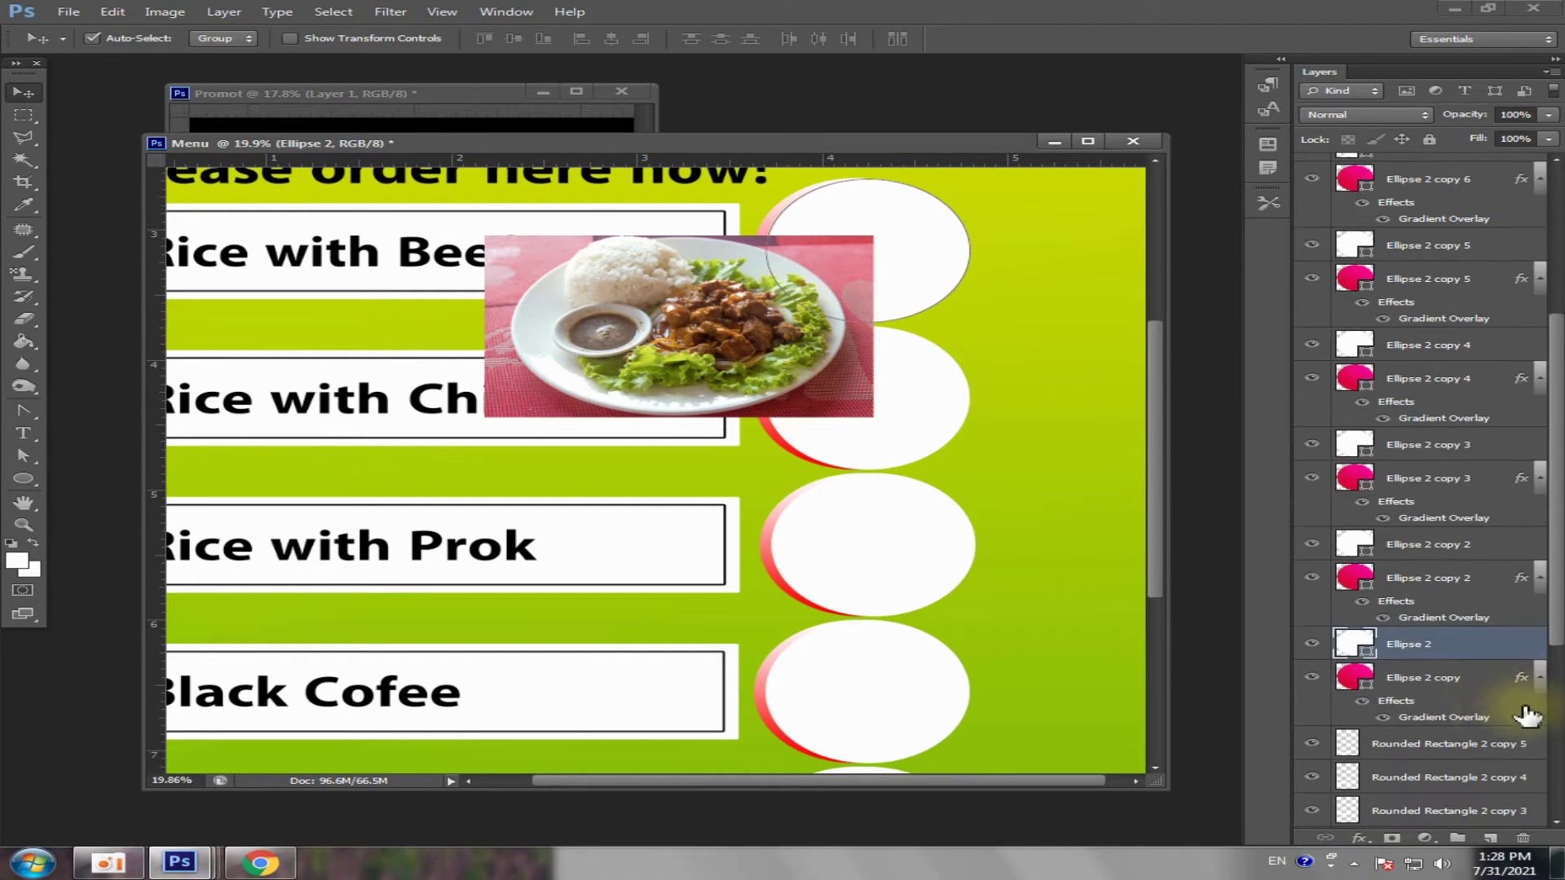
scroll(1527, 682, "down", 5)
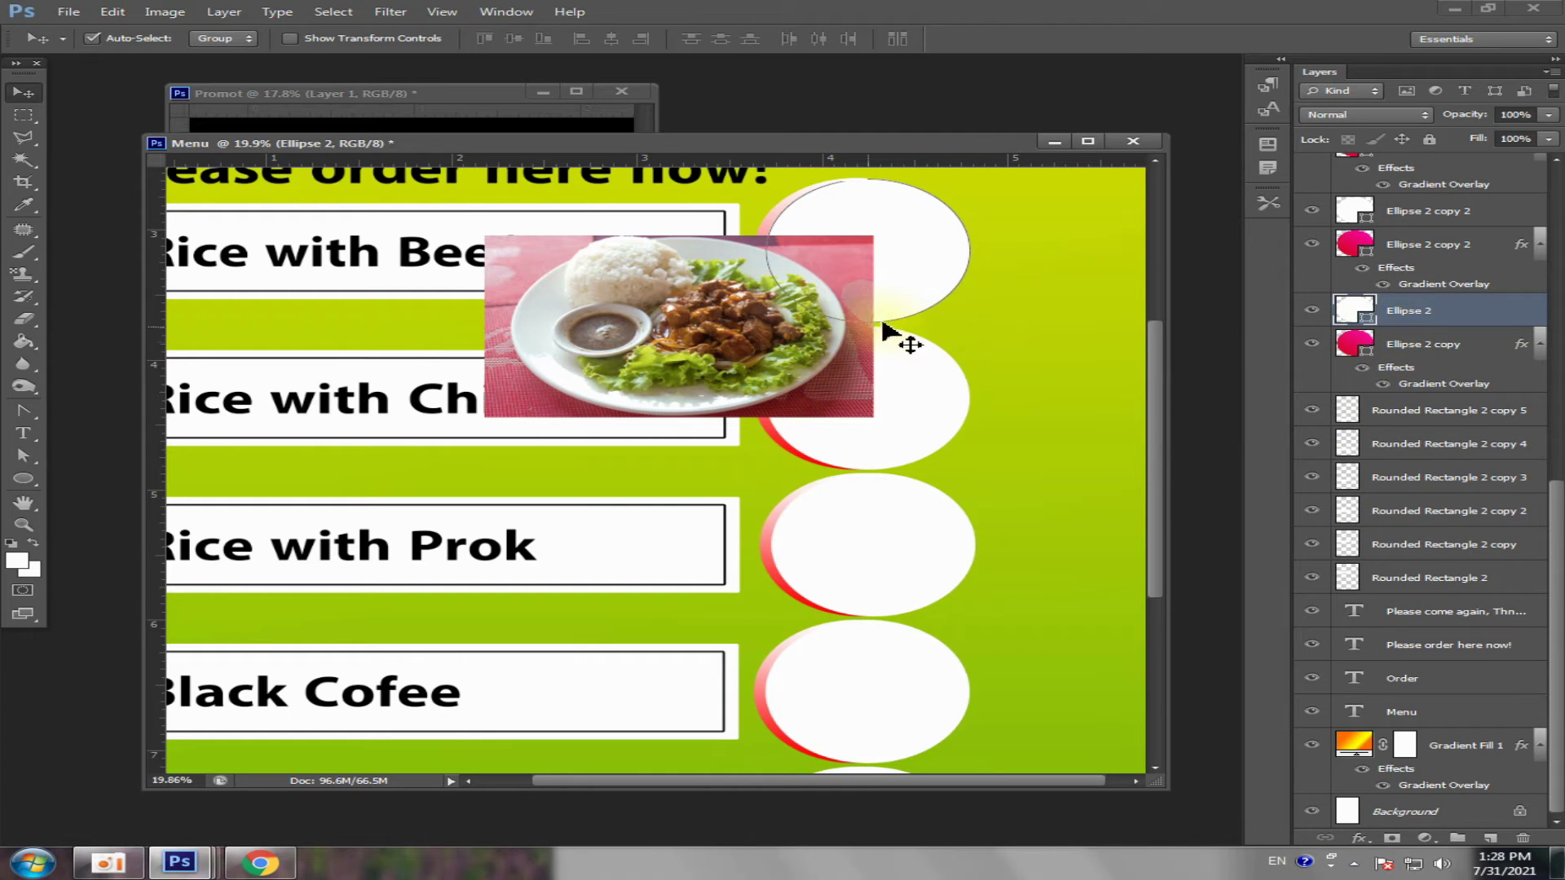
left_click(713, 342)
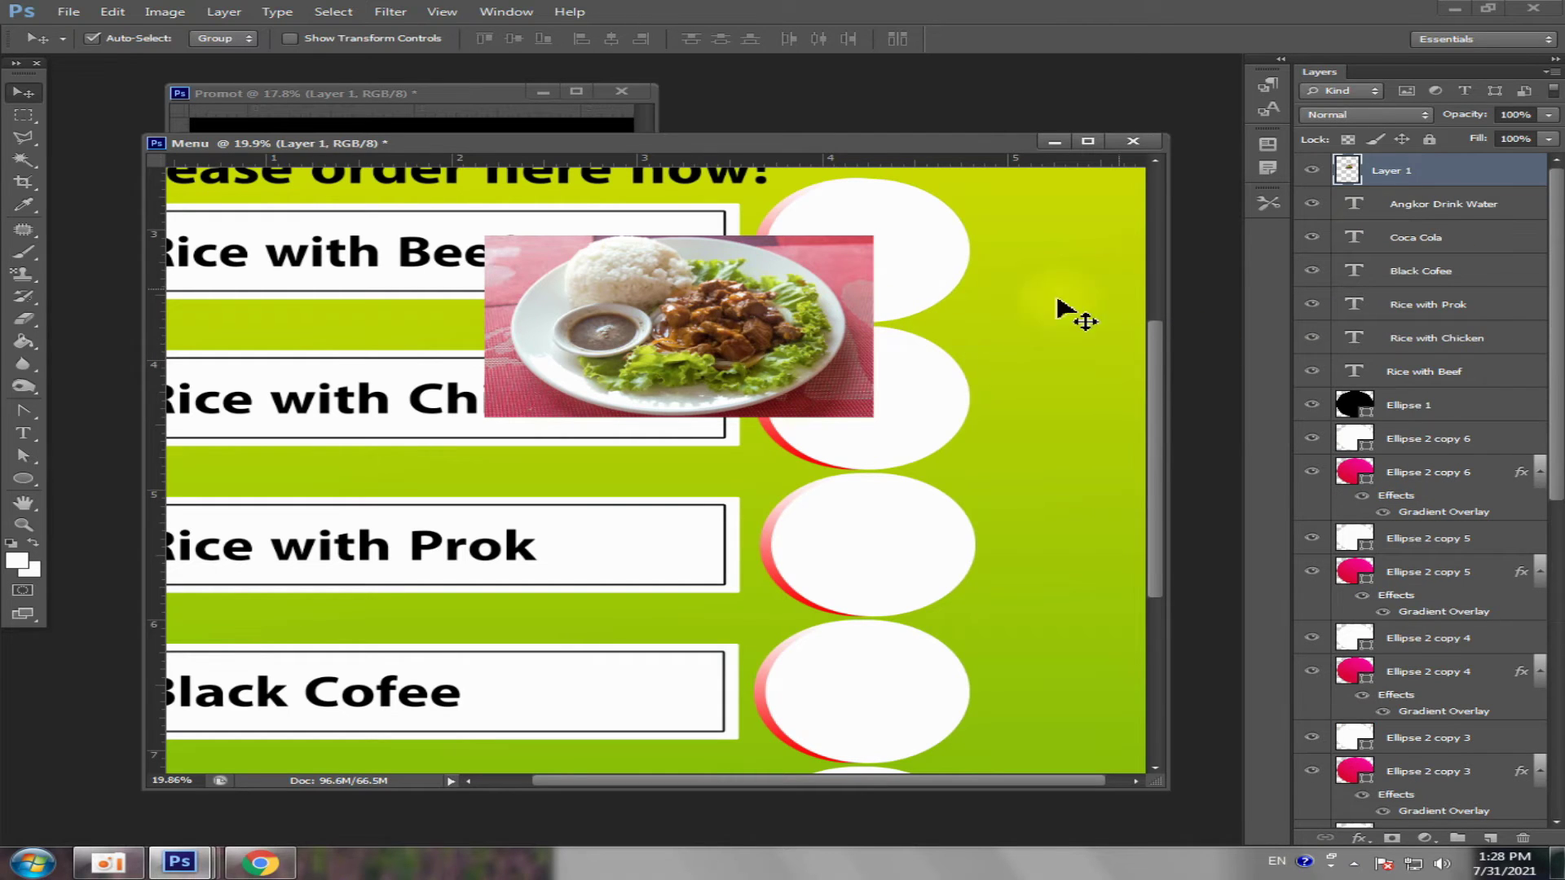
mouse_move(1397, 170)
left_mouse_down()
mouse_move(1409, 809)
mouse_move(1426, 402)
mouse_move(1431, 512)
left_mouse_up()
left_click(1419, 534)
- Adjust Layer 1's stacking and position the food photo over the top circle
left_click(685, 334)
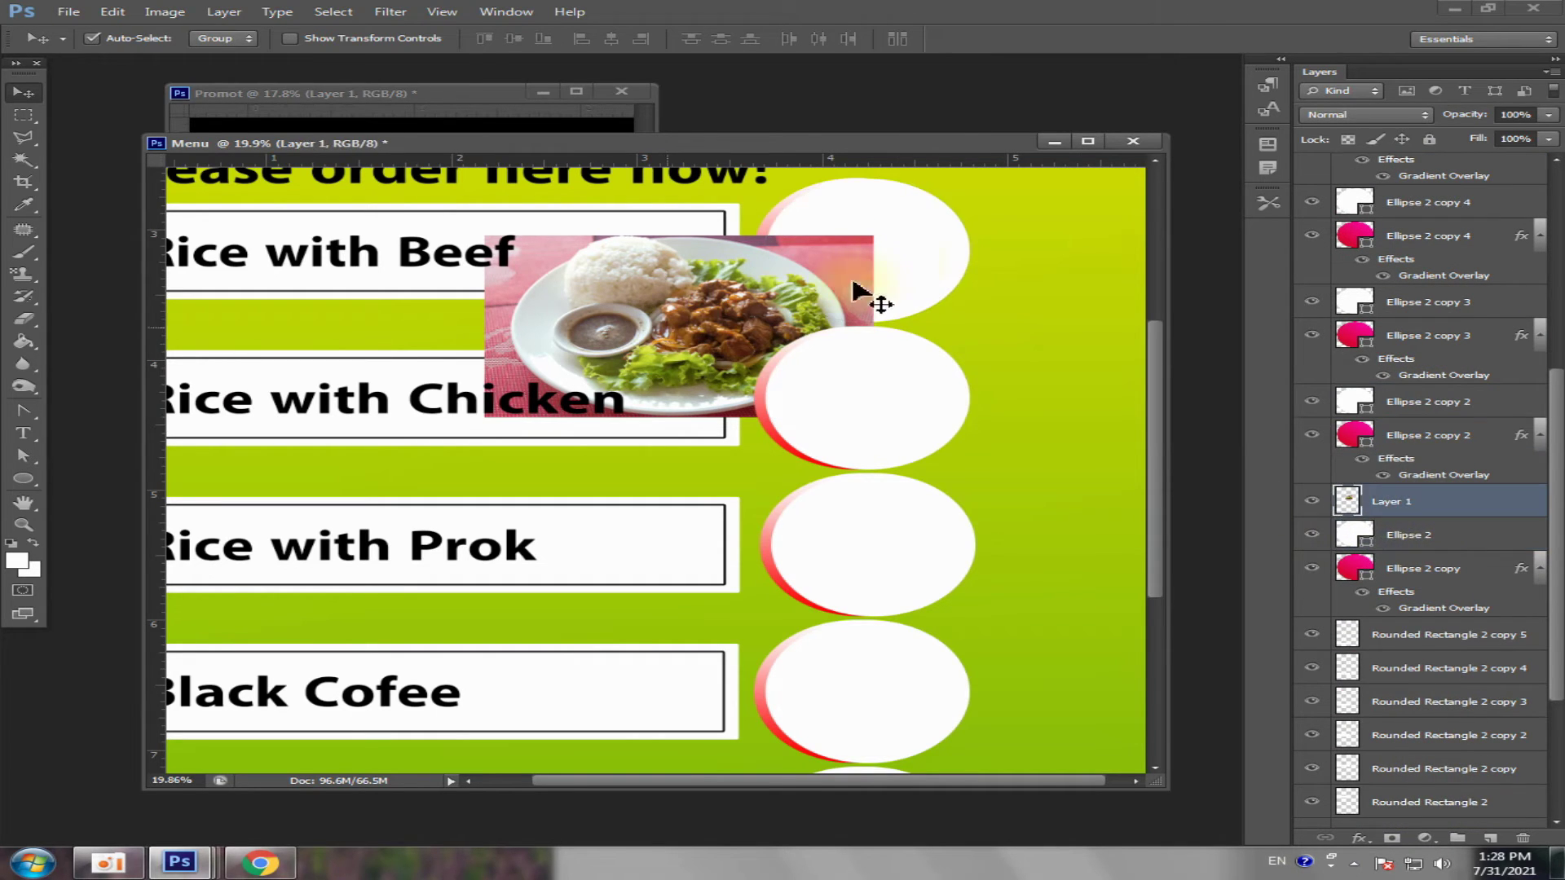
left_click(914, 274)
left_click_drag(1357, 503, 1360, 553)
left_click(1361, 546)
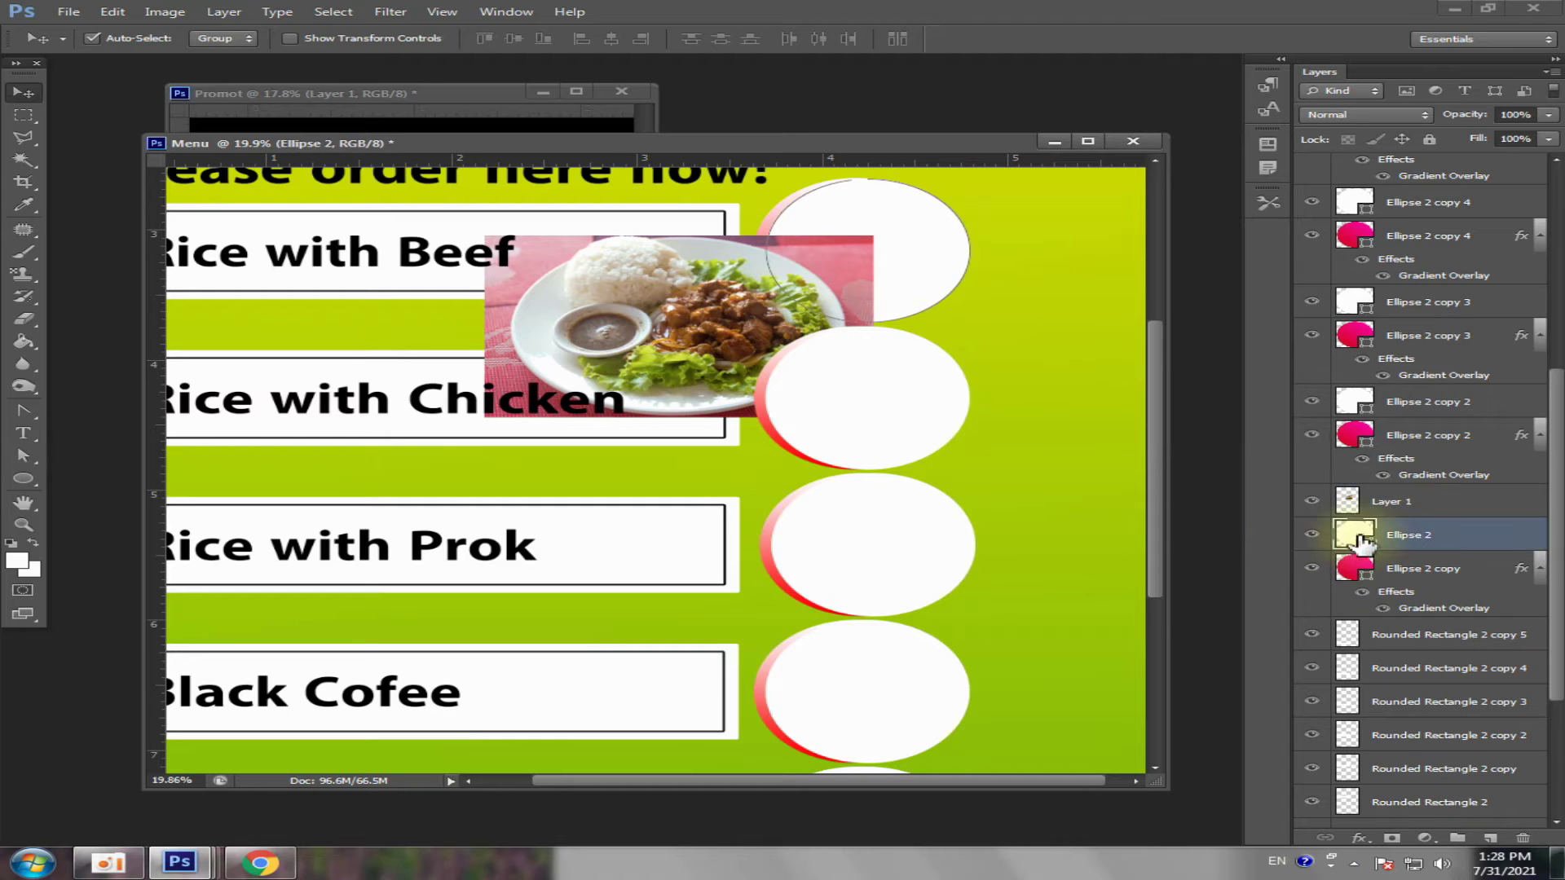
left_click(644, 321)
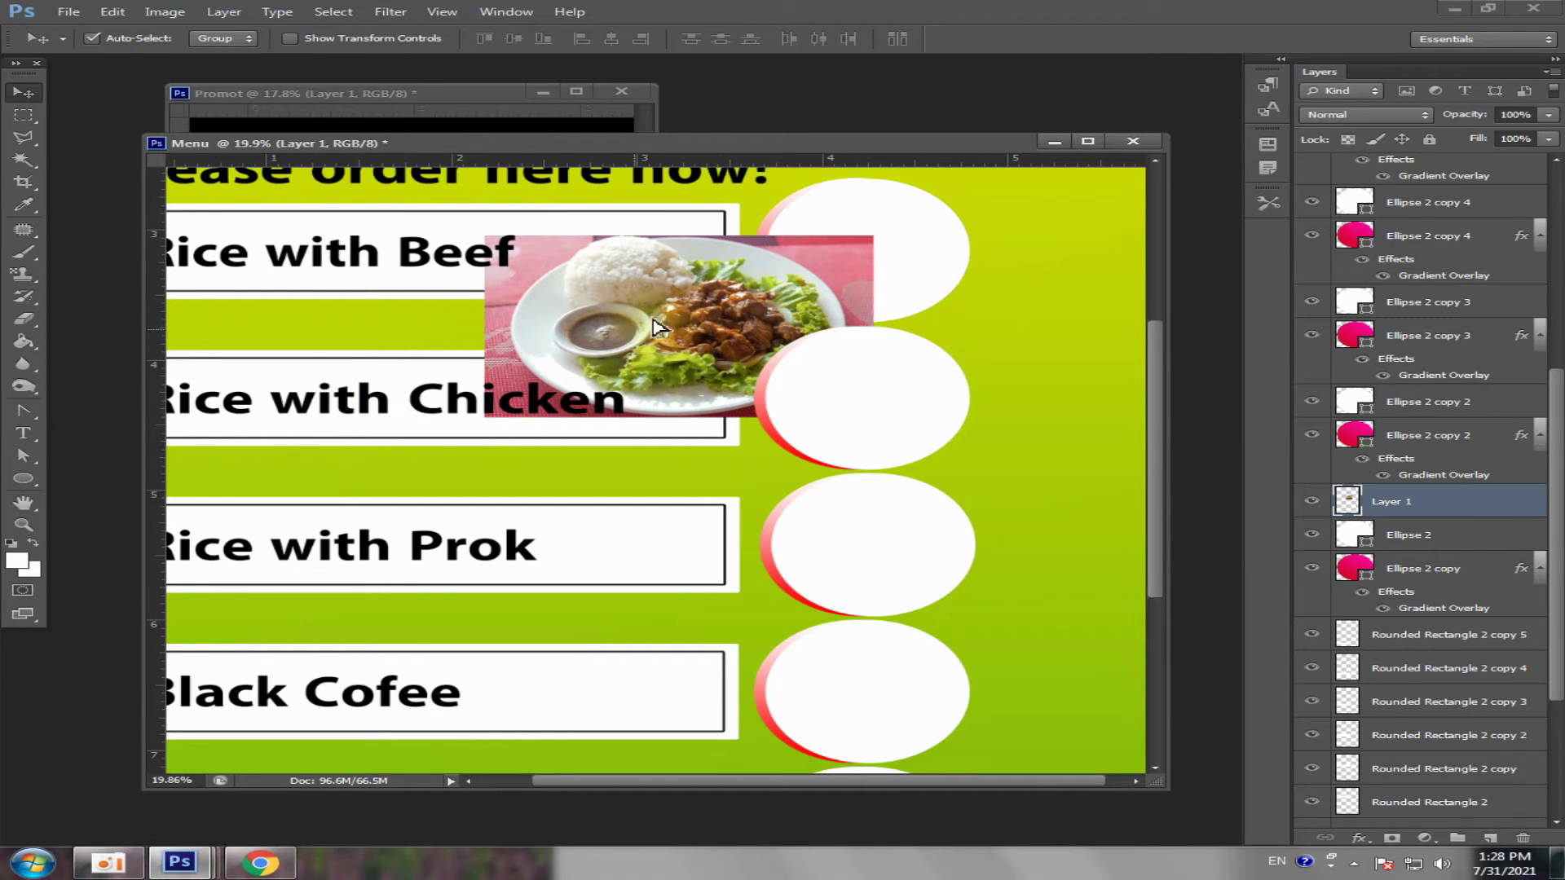
left_click_drag(632, 321, 821, 246)
scroll(904, 585, "up", 2)
scroll(905, 585, "up", 2)
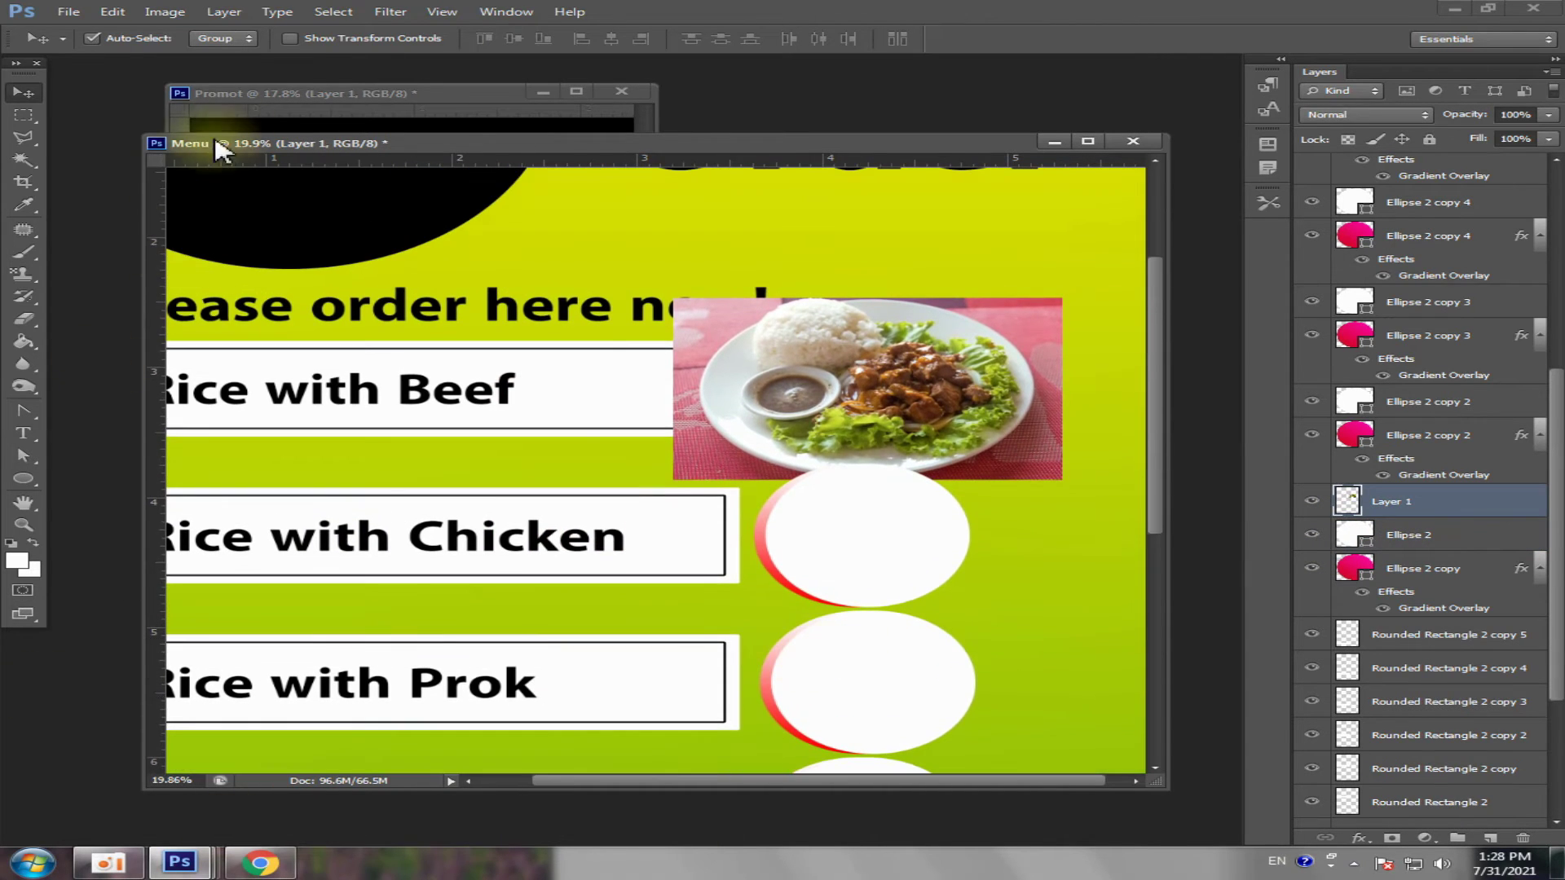
- Clip the food photo into the top circle beside Rice with Beef and scale it to about 83%
left_click(224, 12)
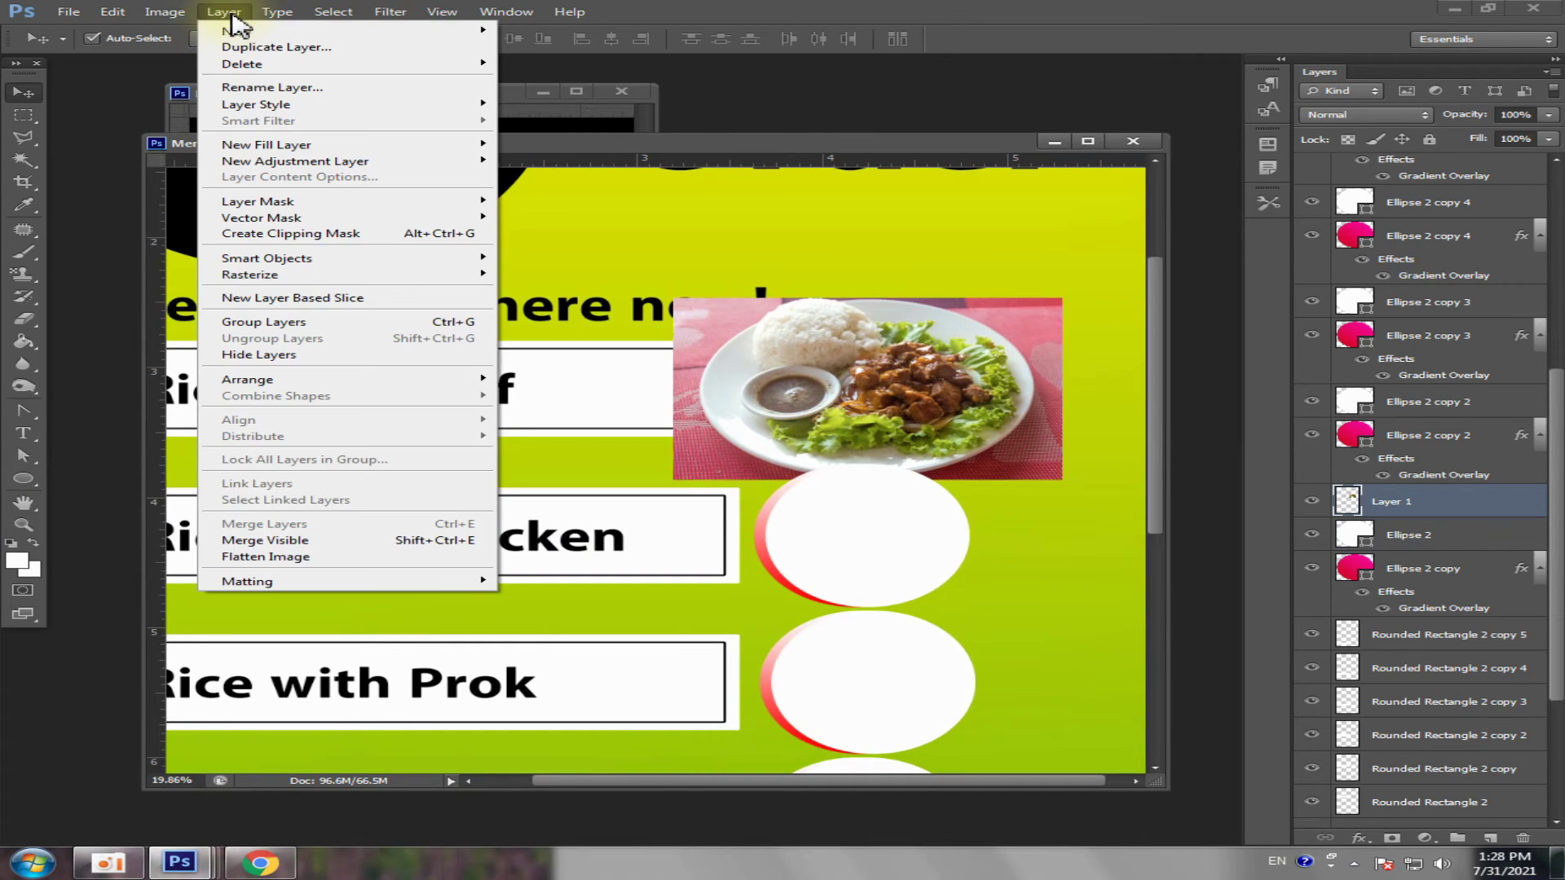
left_click(343, 234)
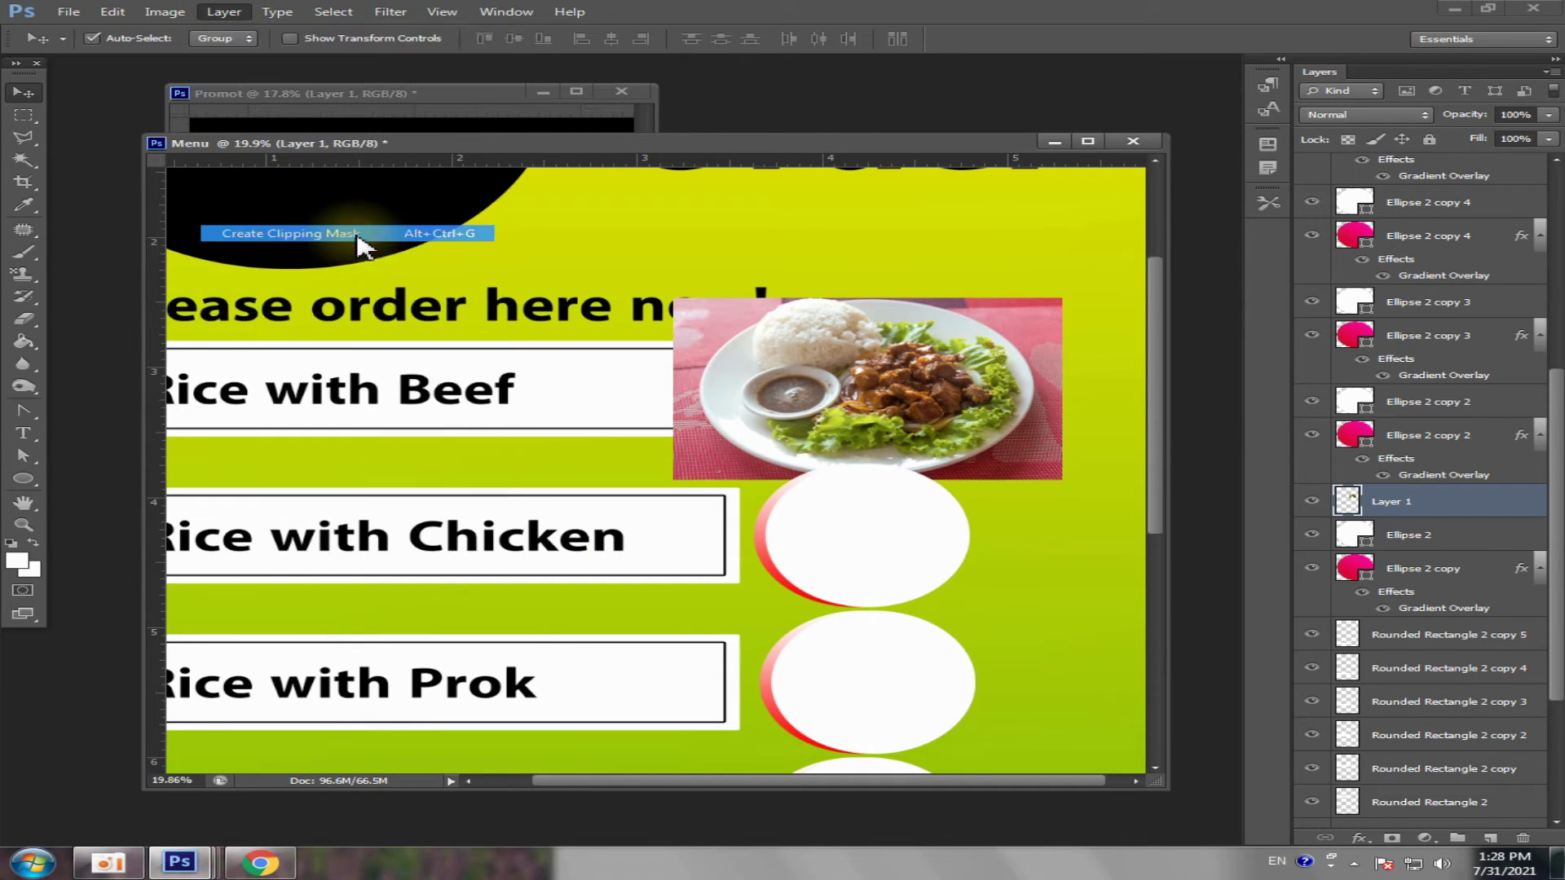
scroll(897, 405, "up", 2)
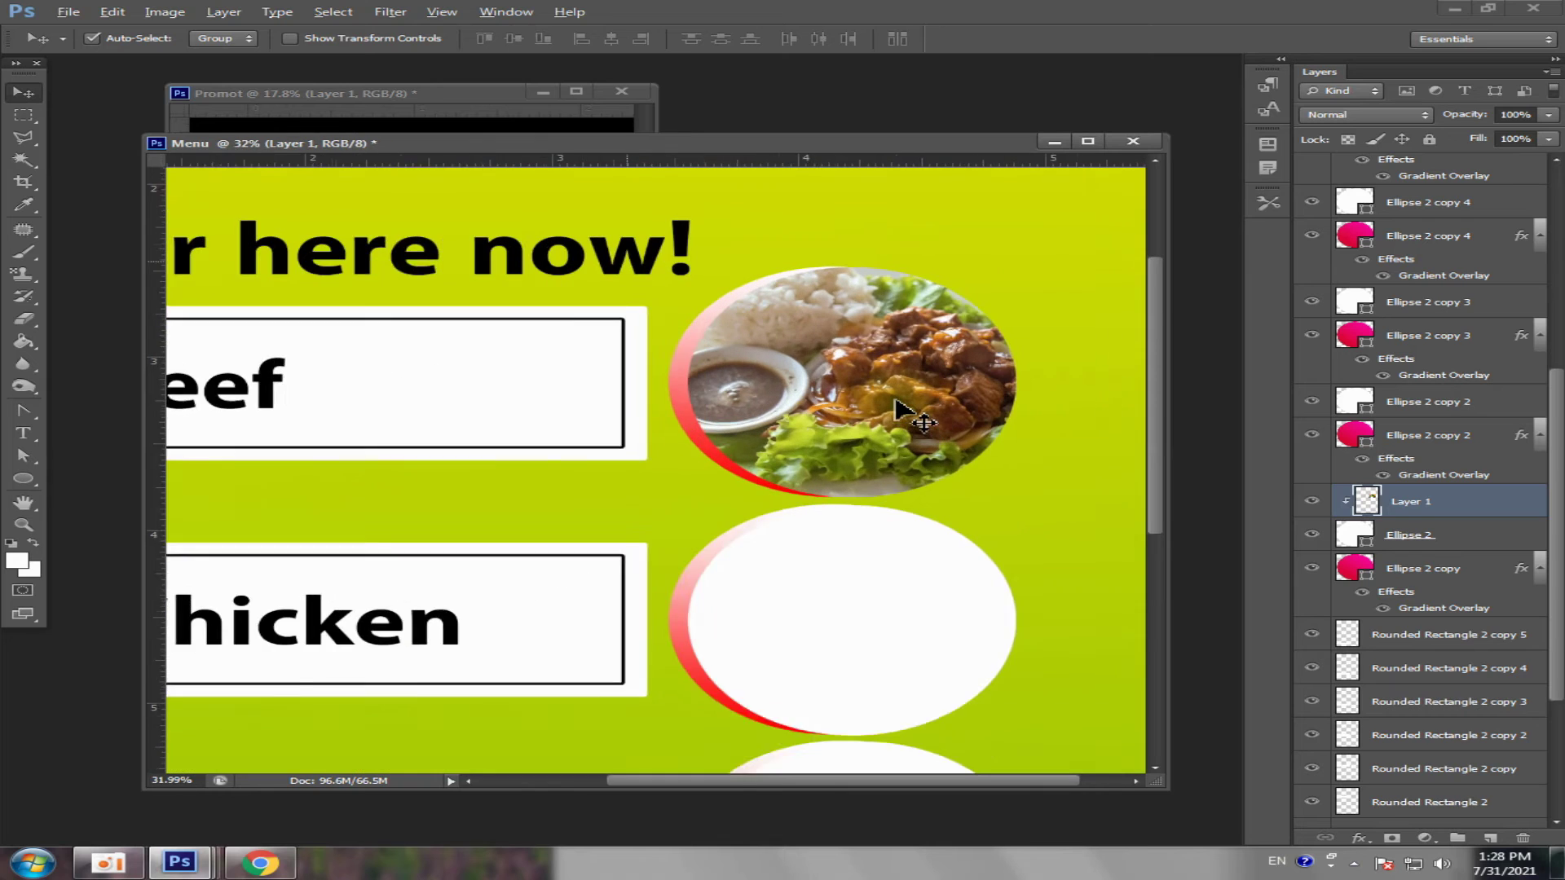
scroll(897, 405, "up", 2)
key("ctrl+t")
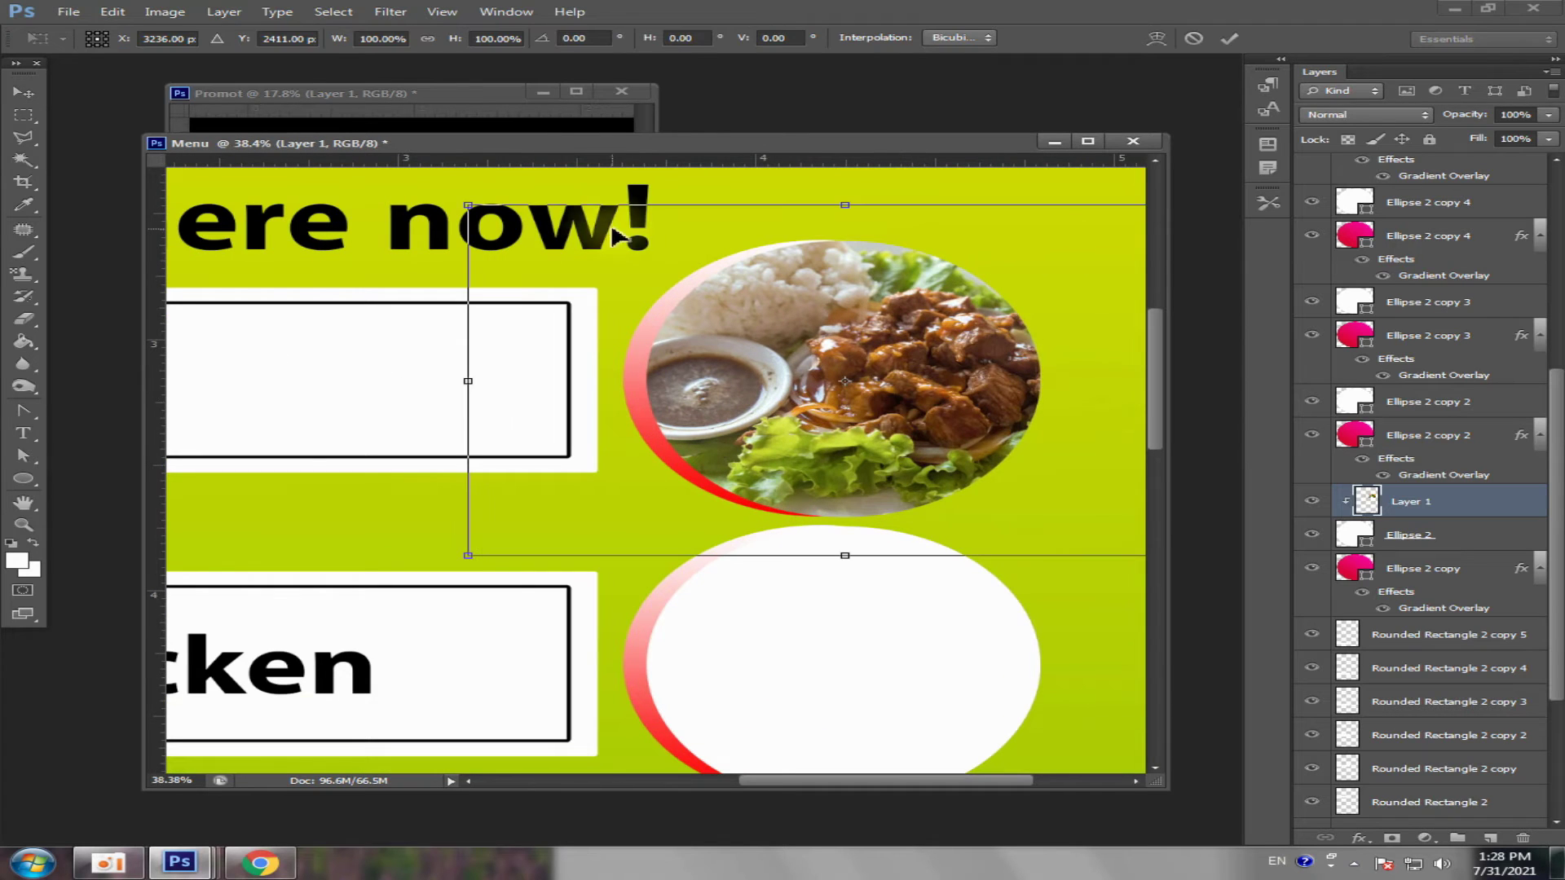
left_click_drag(472, 208, 538, 245)
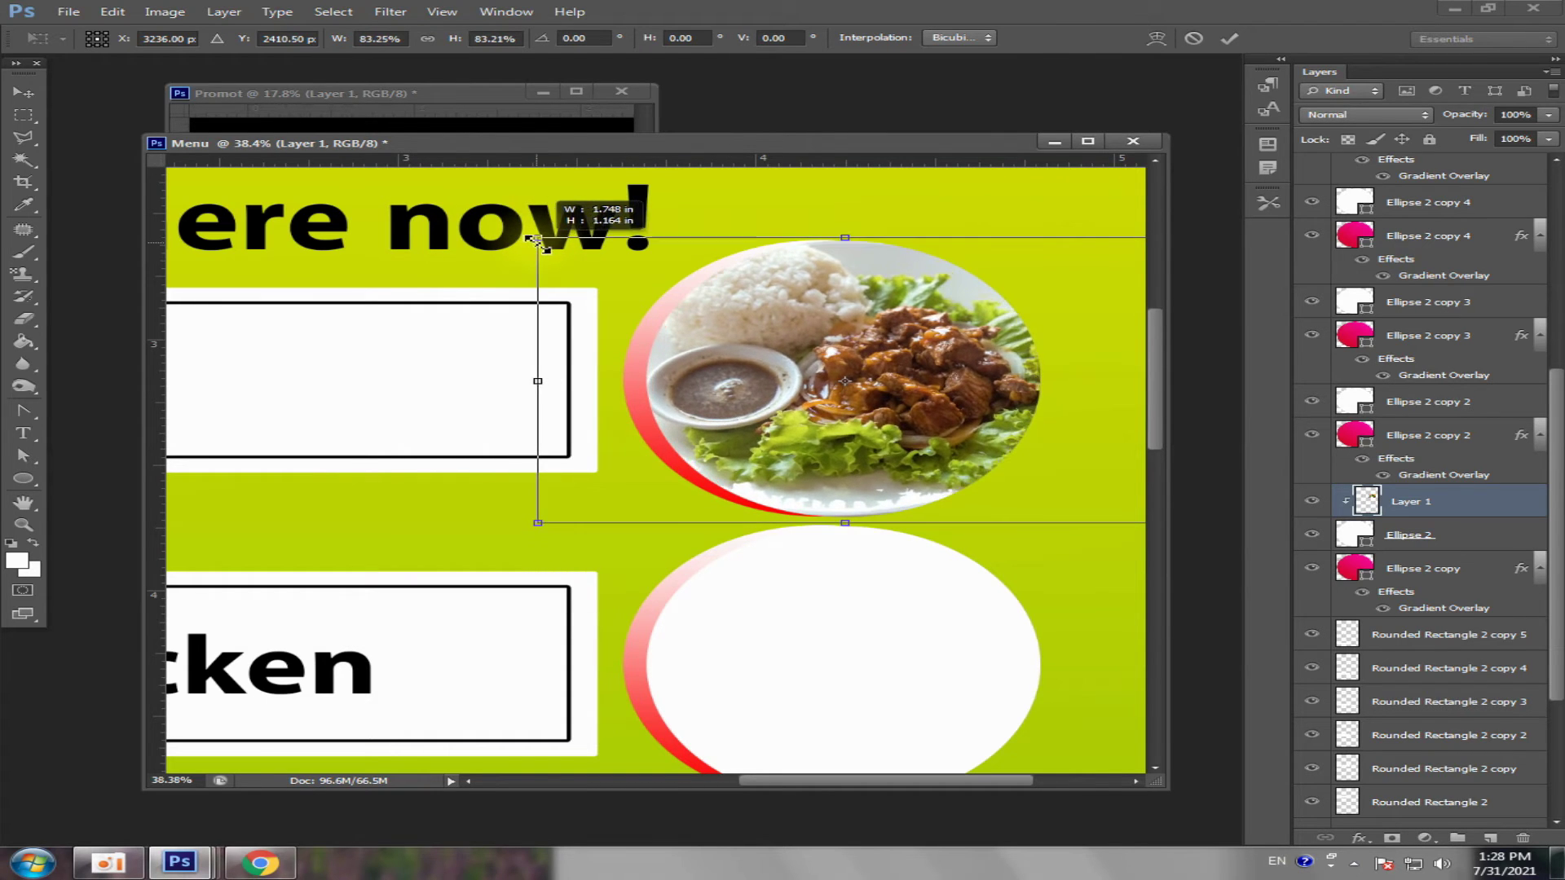
key("Return")
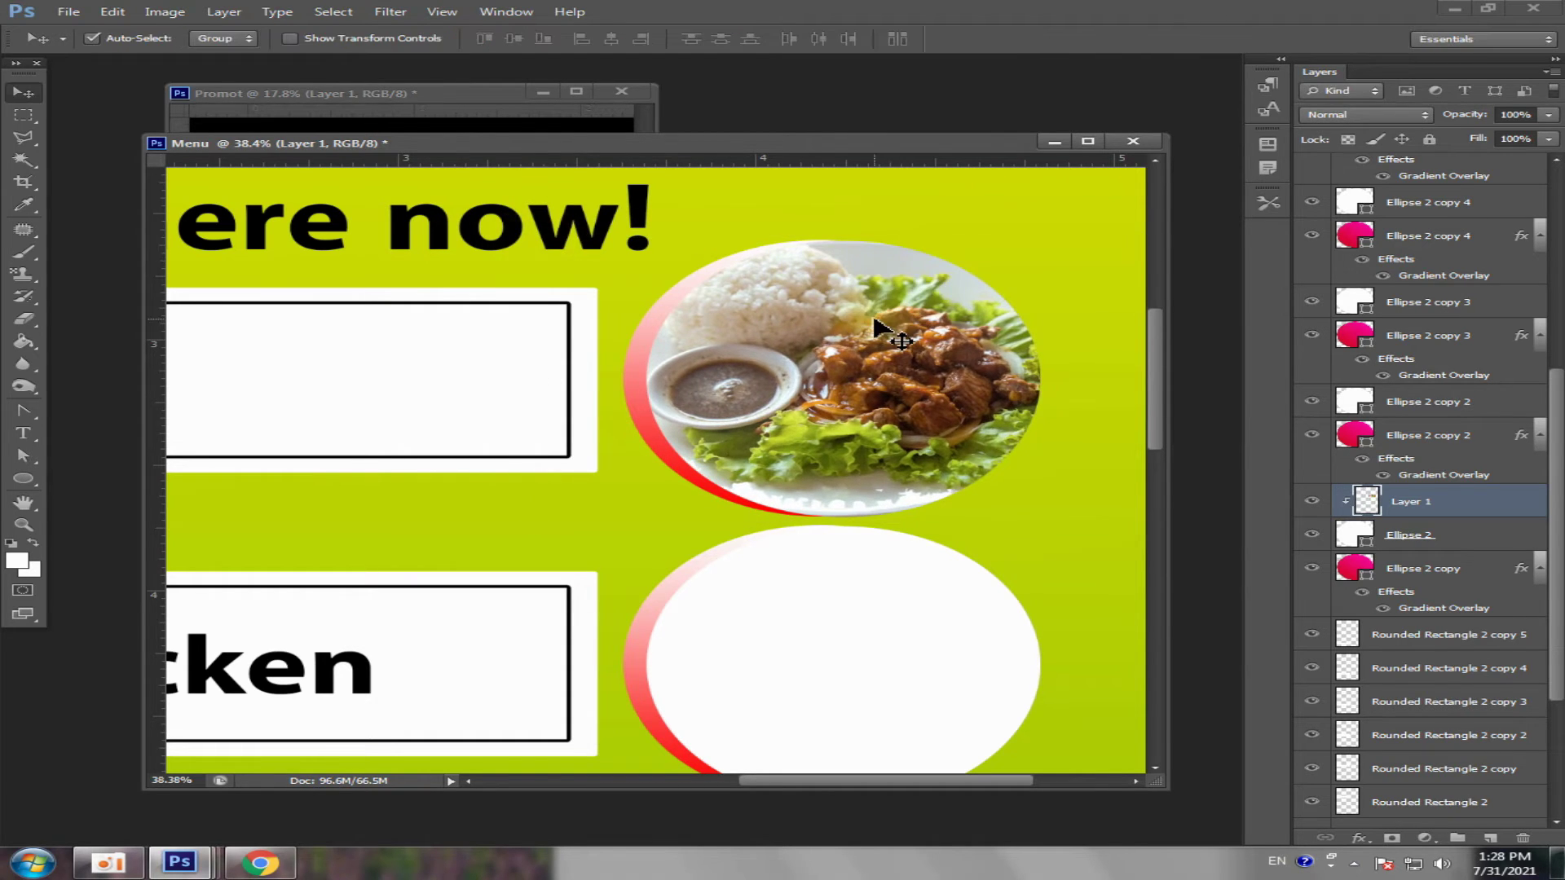
- Brighten the photo's midtones with Curves, then move the Menu window aside to reveal the Promot flyer
key("ctrl+m")
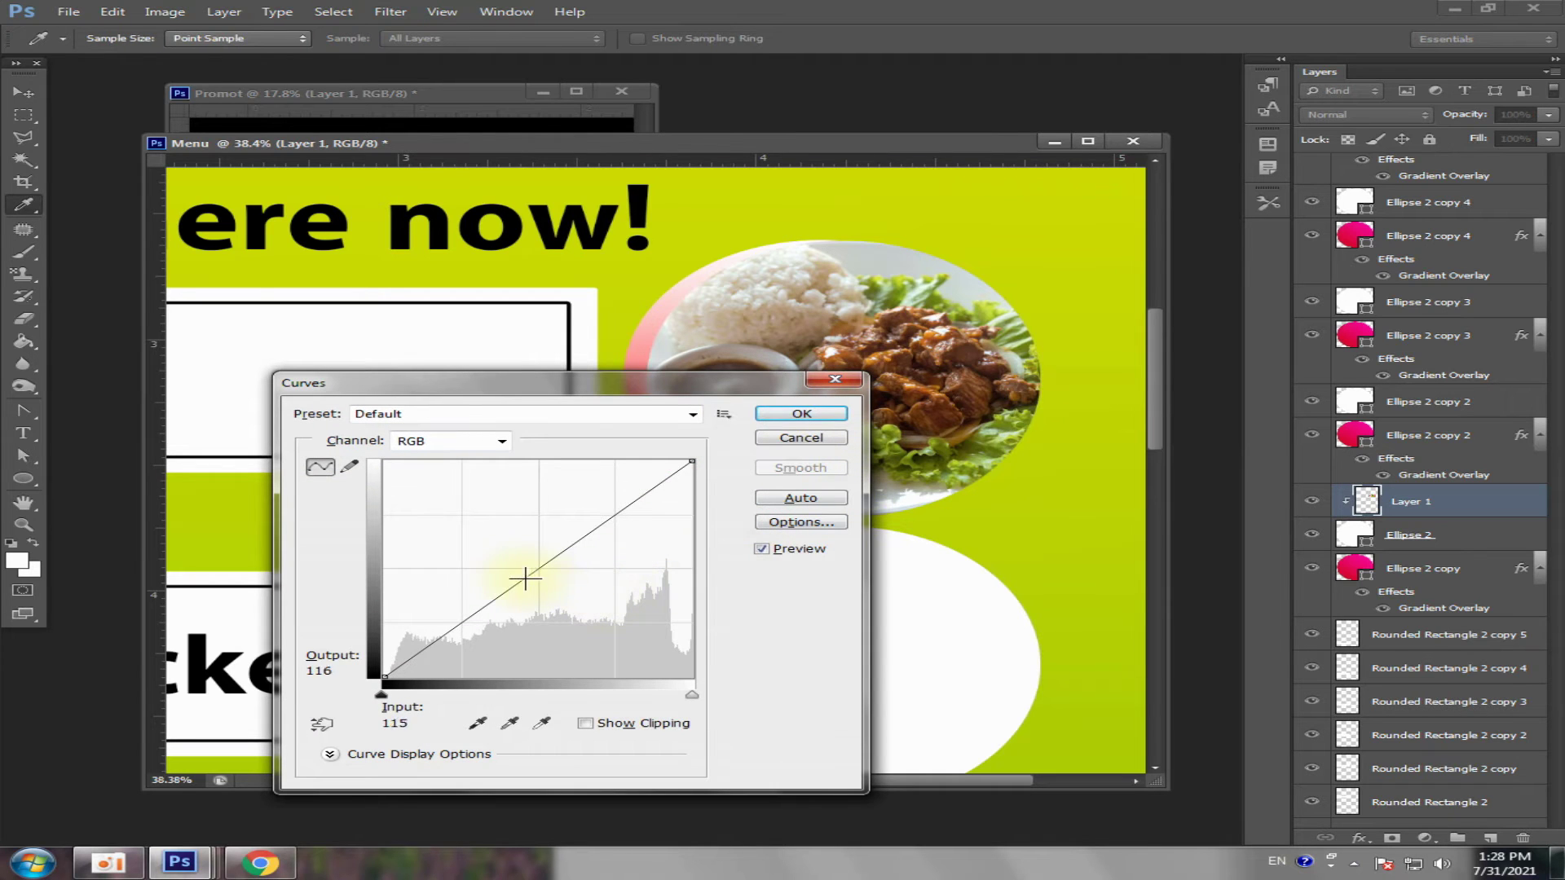
left_click_drag(526, 578, 504, 568)
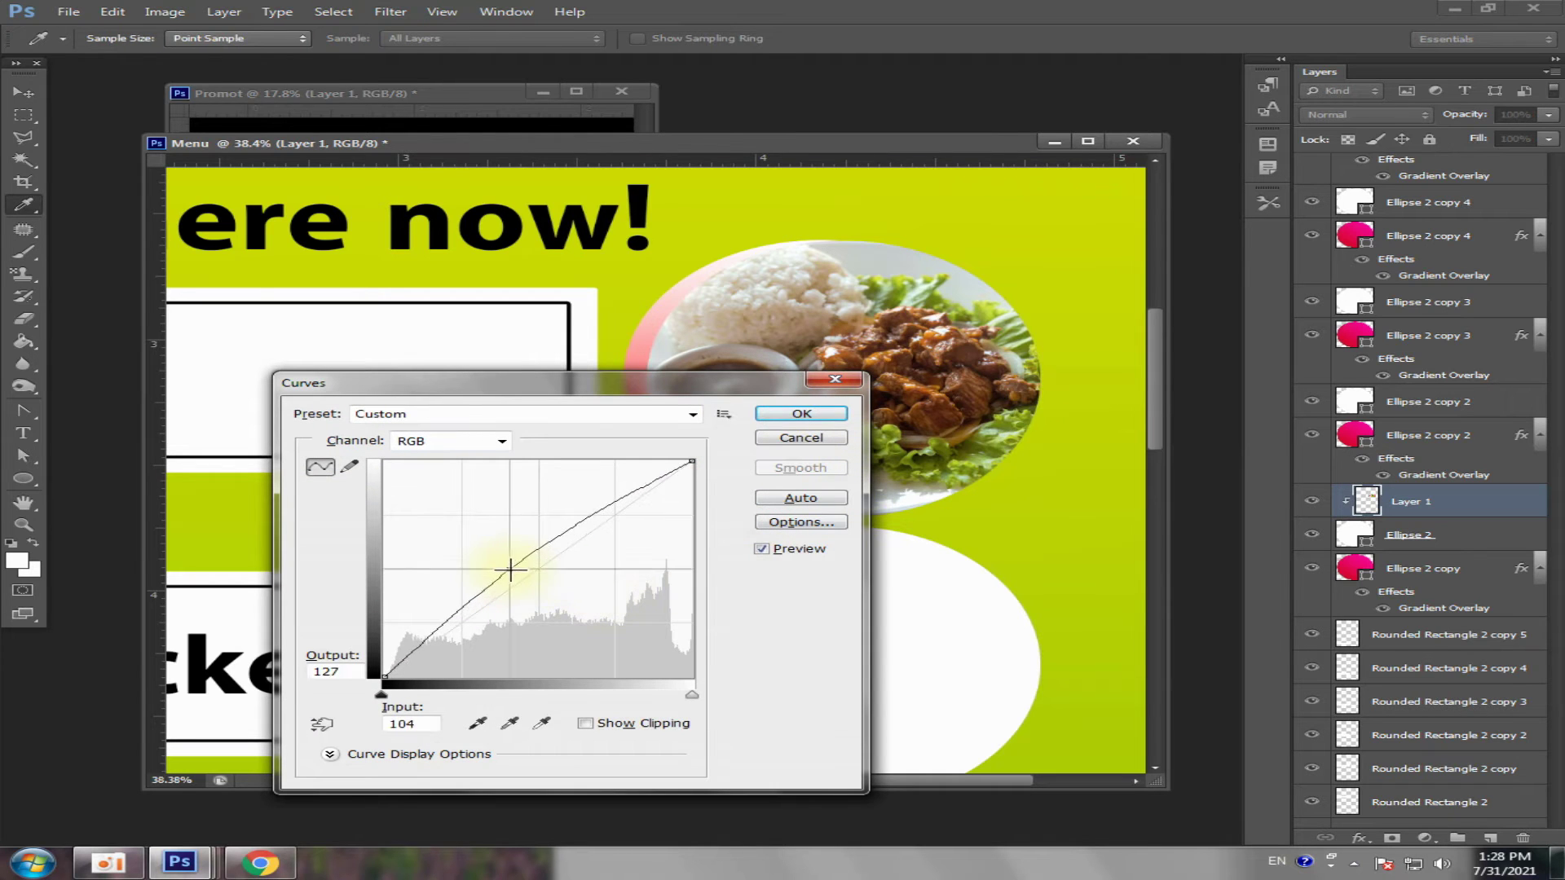
left_click(801, 414)
scroll(848, 460, "down", 3)
scroll(848, 461, "down", 2)
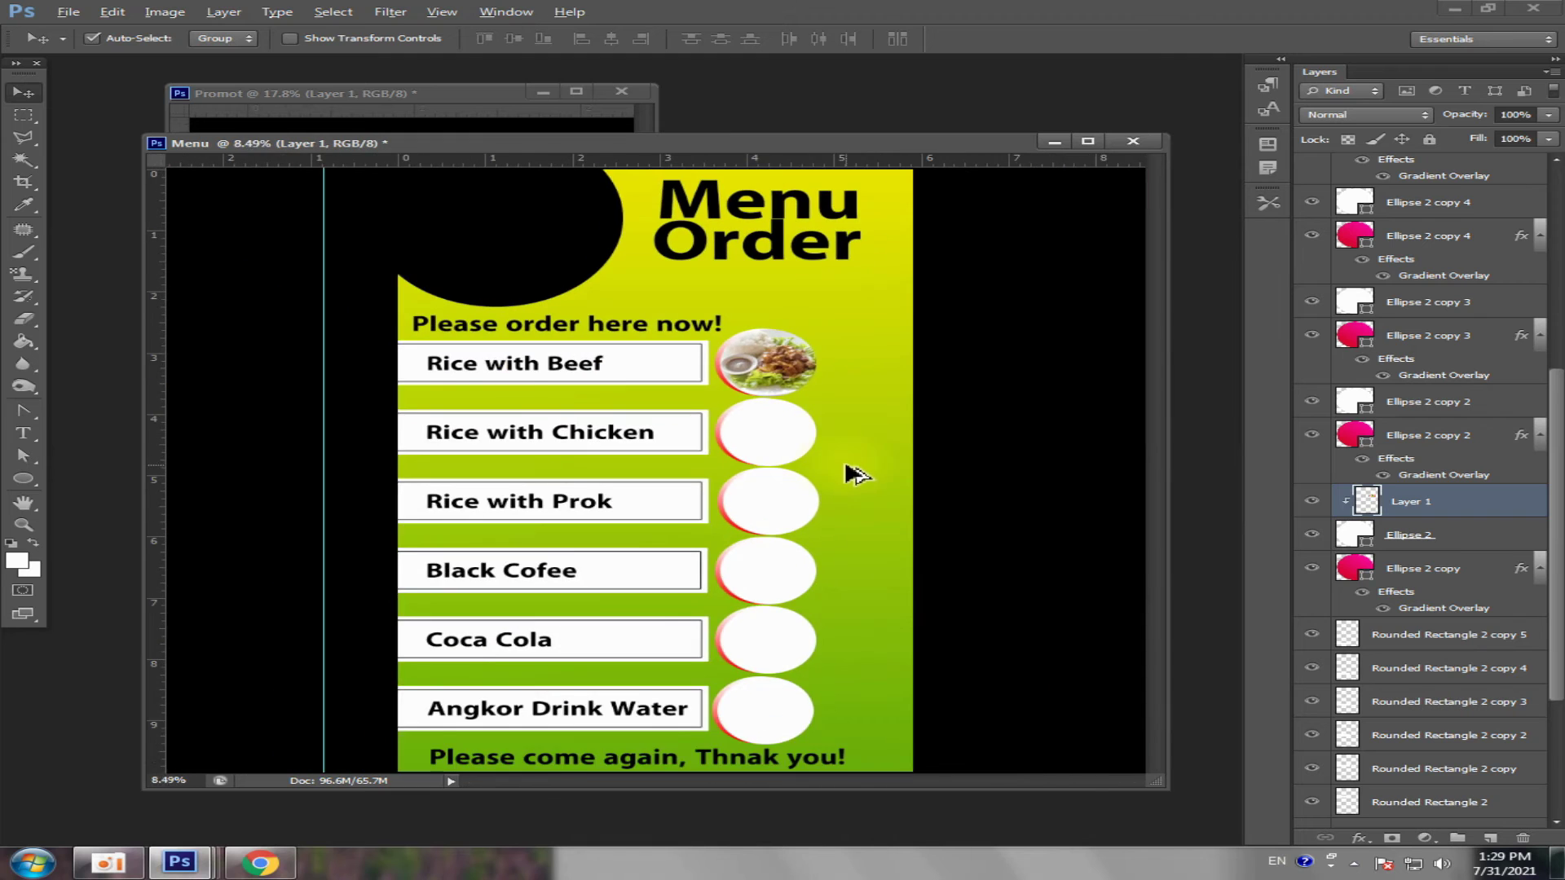
scroll(744, 457, "down", 1)
scroll(745, 457, "up", 1)
scroll(754, 471, "up", 1)
left_click_drag(759, 147, 1056, 77)
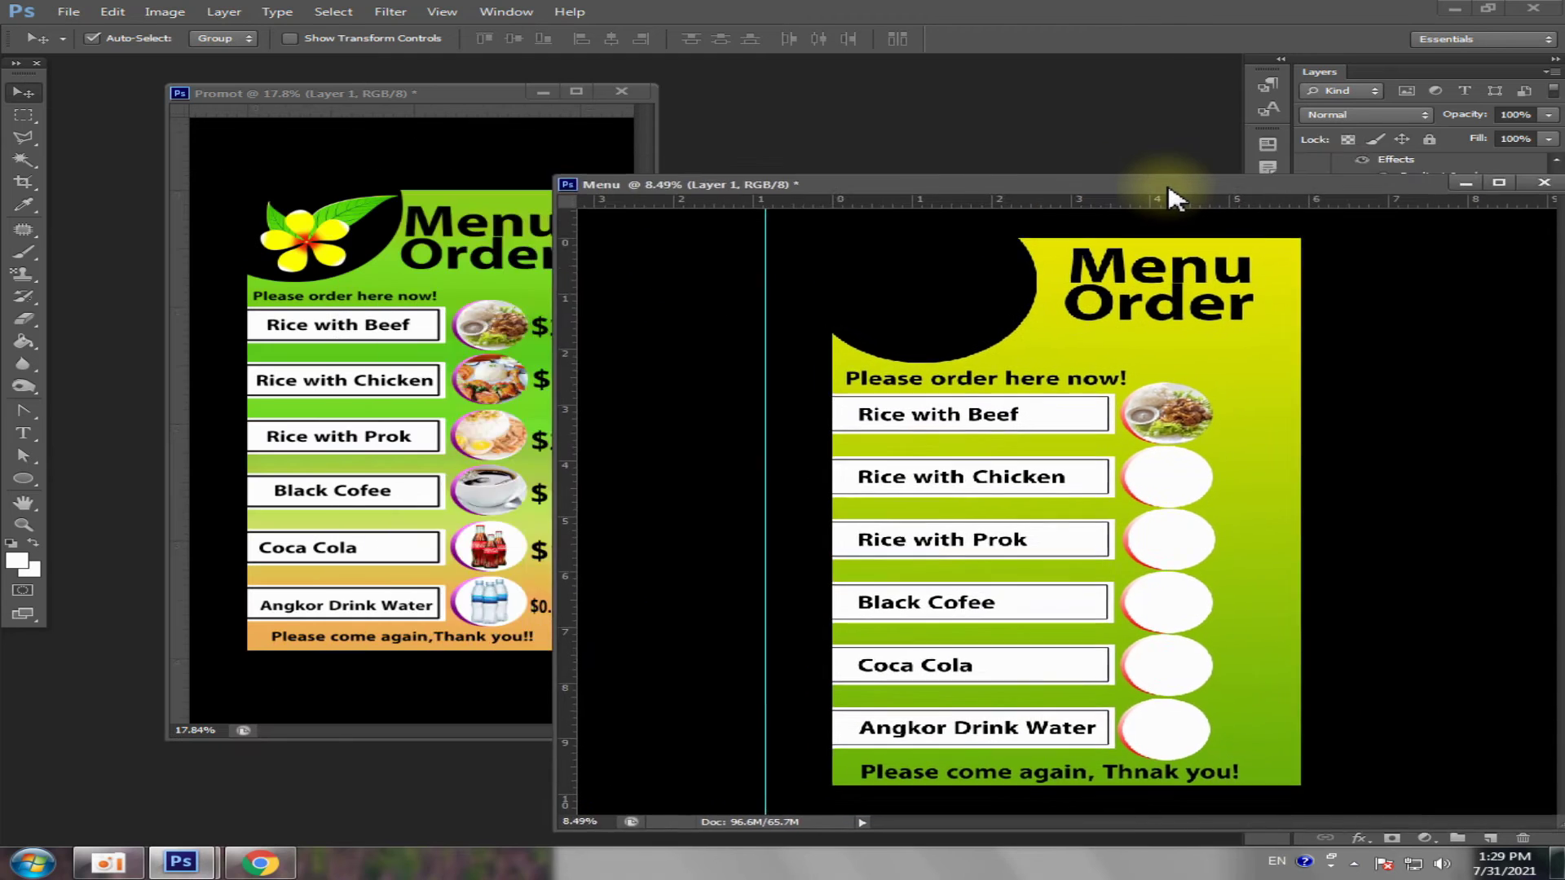
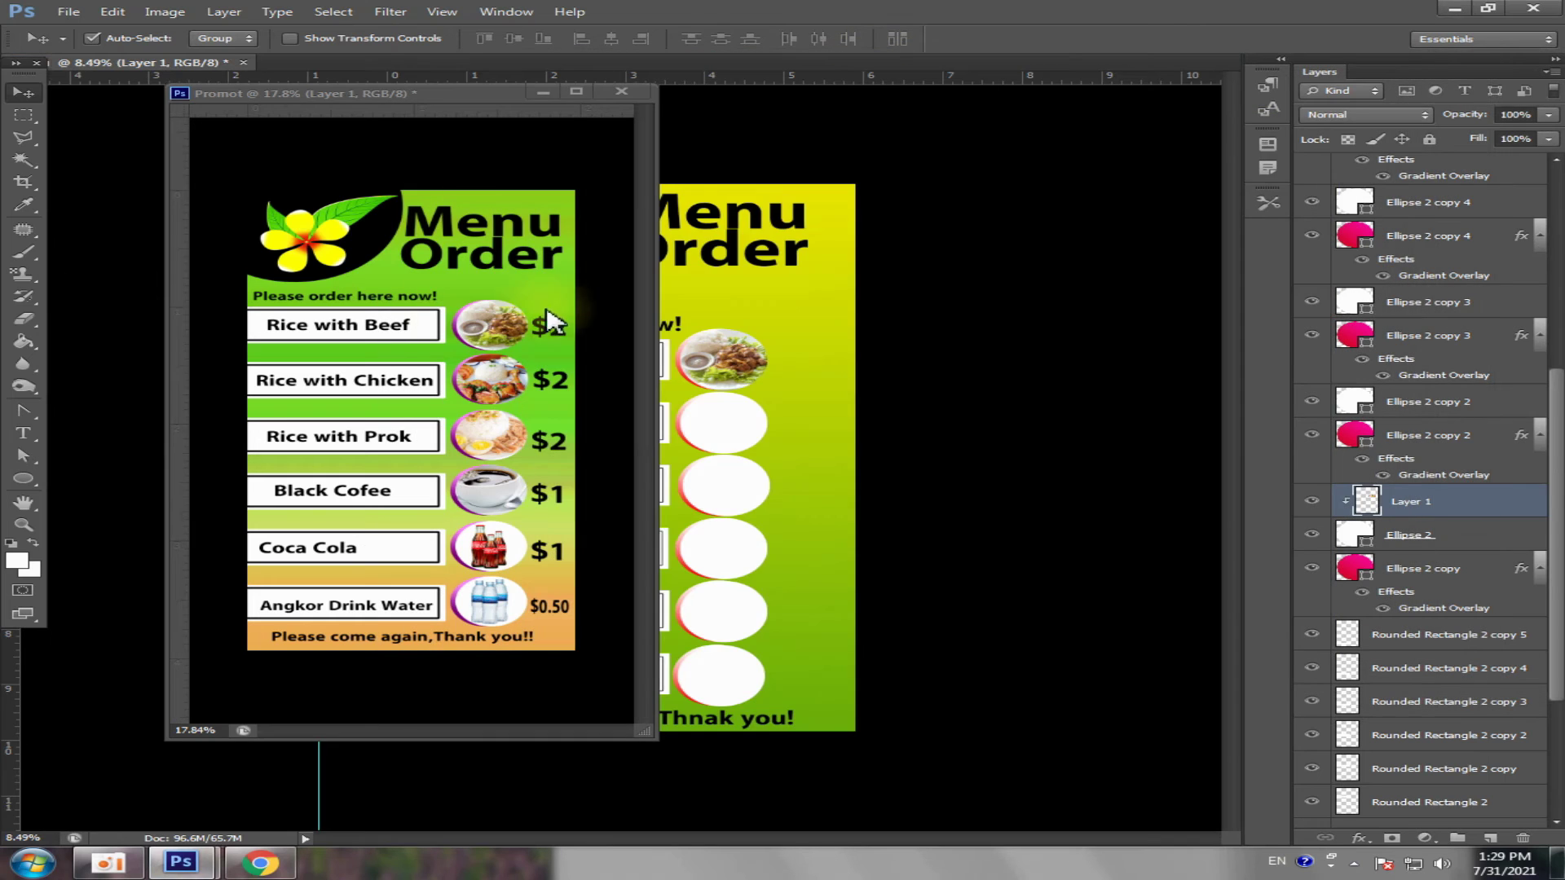
- Select an empty photo circle and move the Promot reference window aside and minimize it
left_click(722, 433)
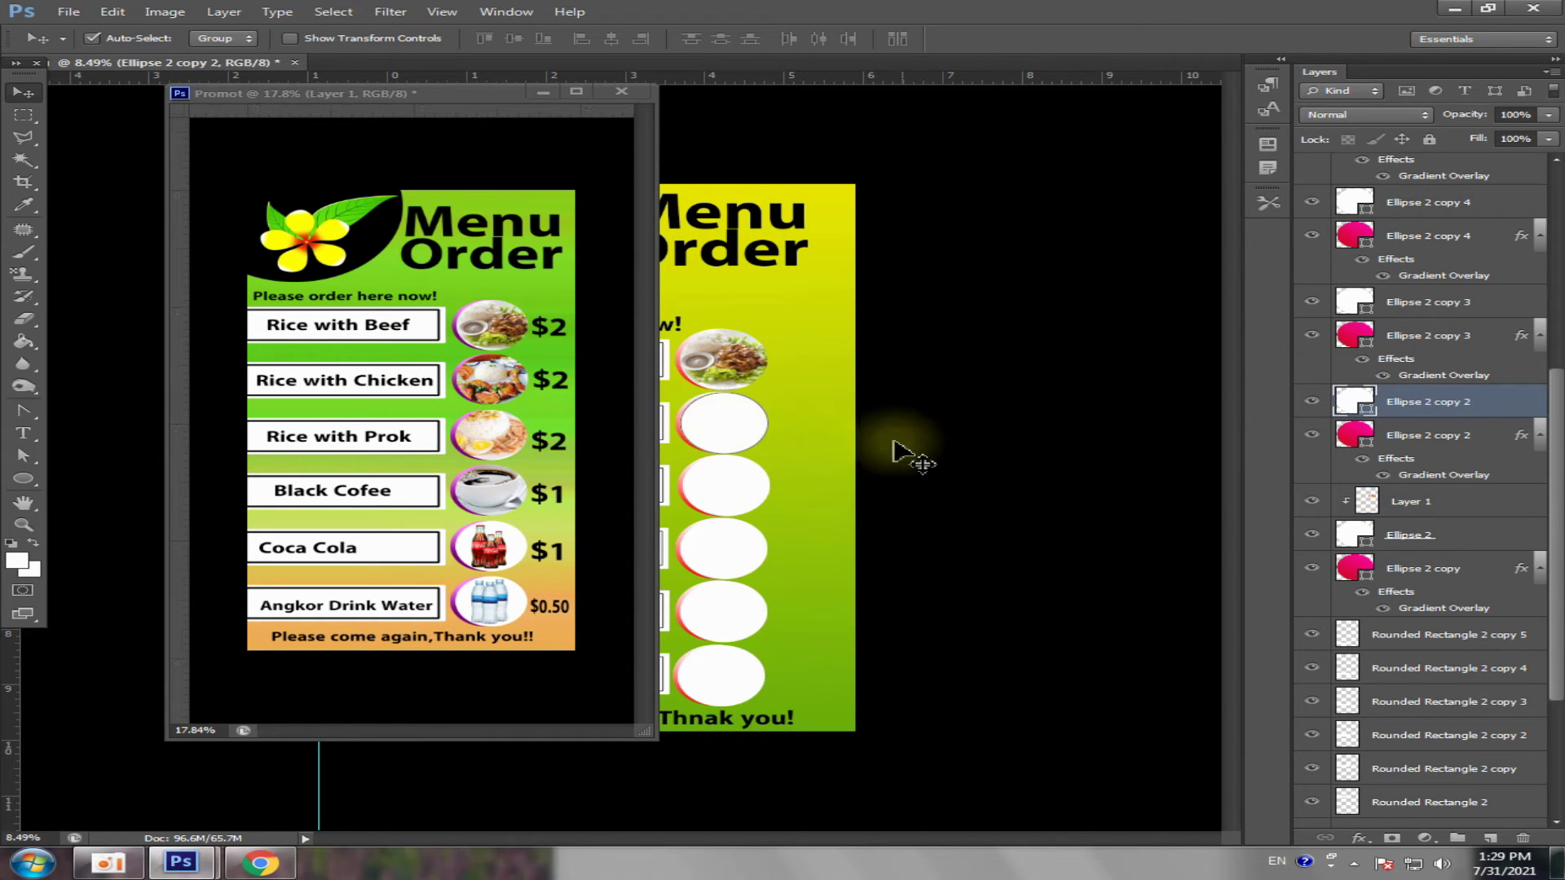
mouse_move(500, 95)
left_mouse_down()
mouse_move(399, 134)
mouse_move(536, 214)
mouse_move(892, 524)
left_mouse_up()
left_click(644, 448)
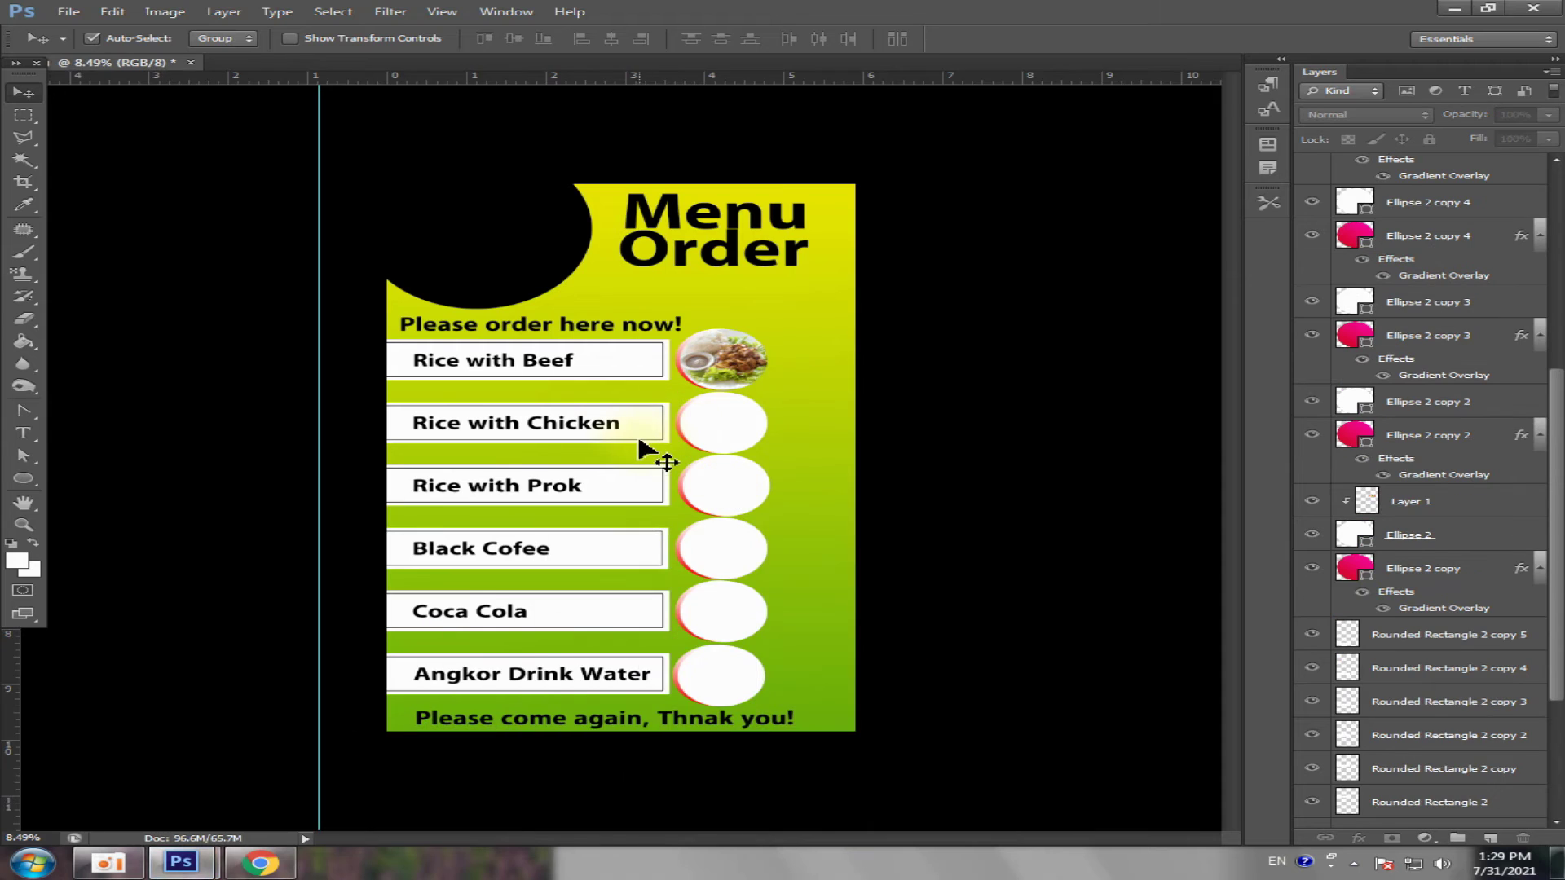
scroll(644, 448, "up", 2)
scroll(665, 461, "up", 2)
- Zoom the Menu canvas to 10.2% and glance at the finished poster in Chrome
scroll(669, 465, "down", 3)
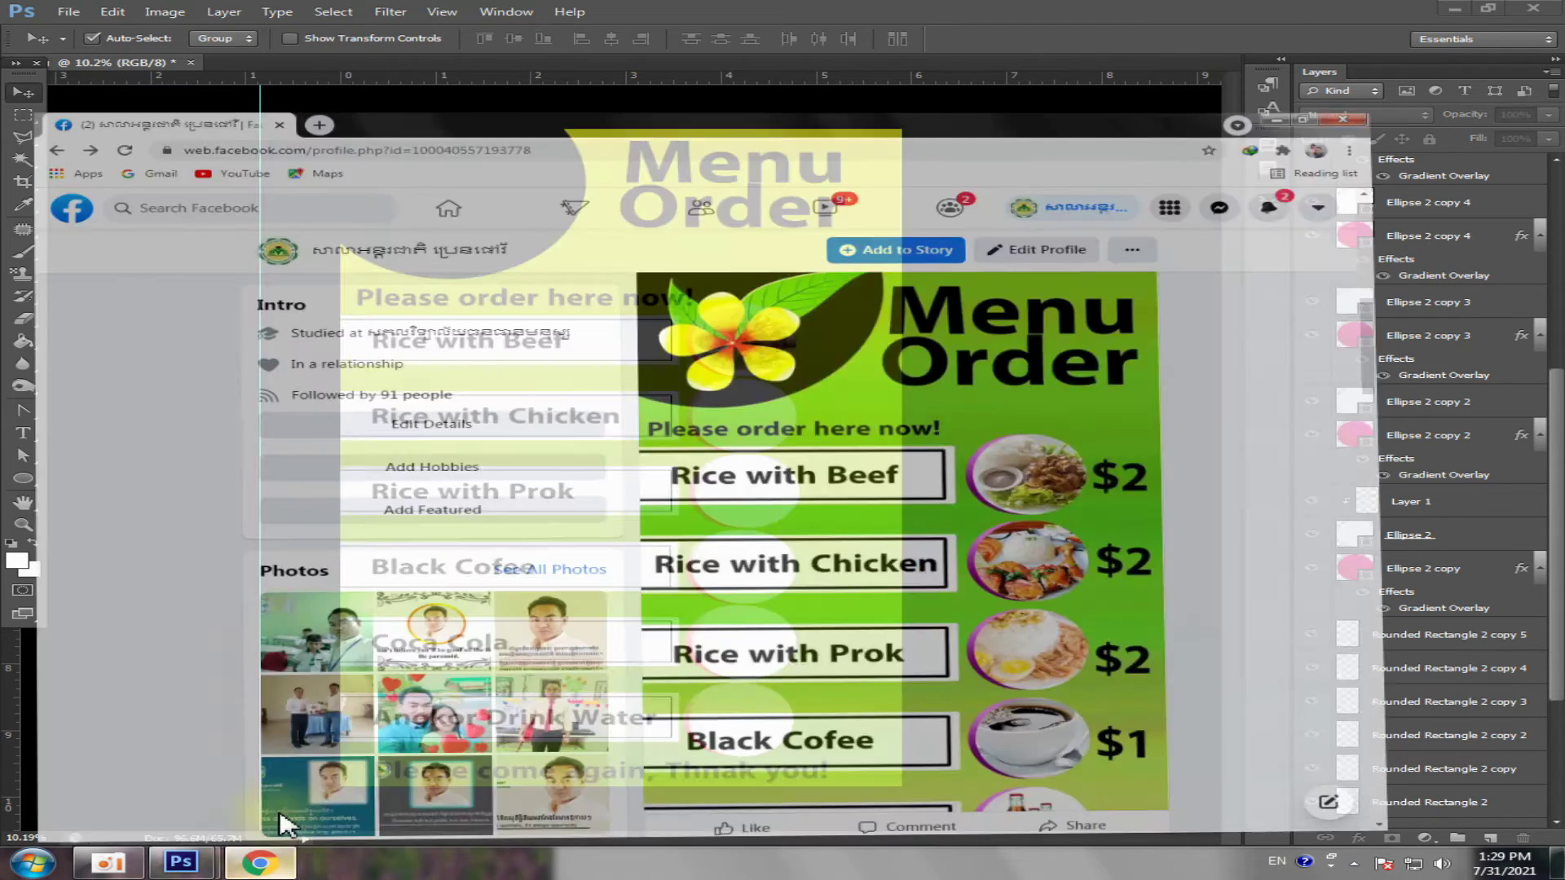
left_click(259, 862)
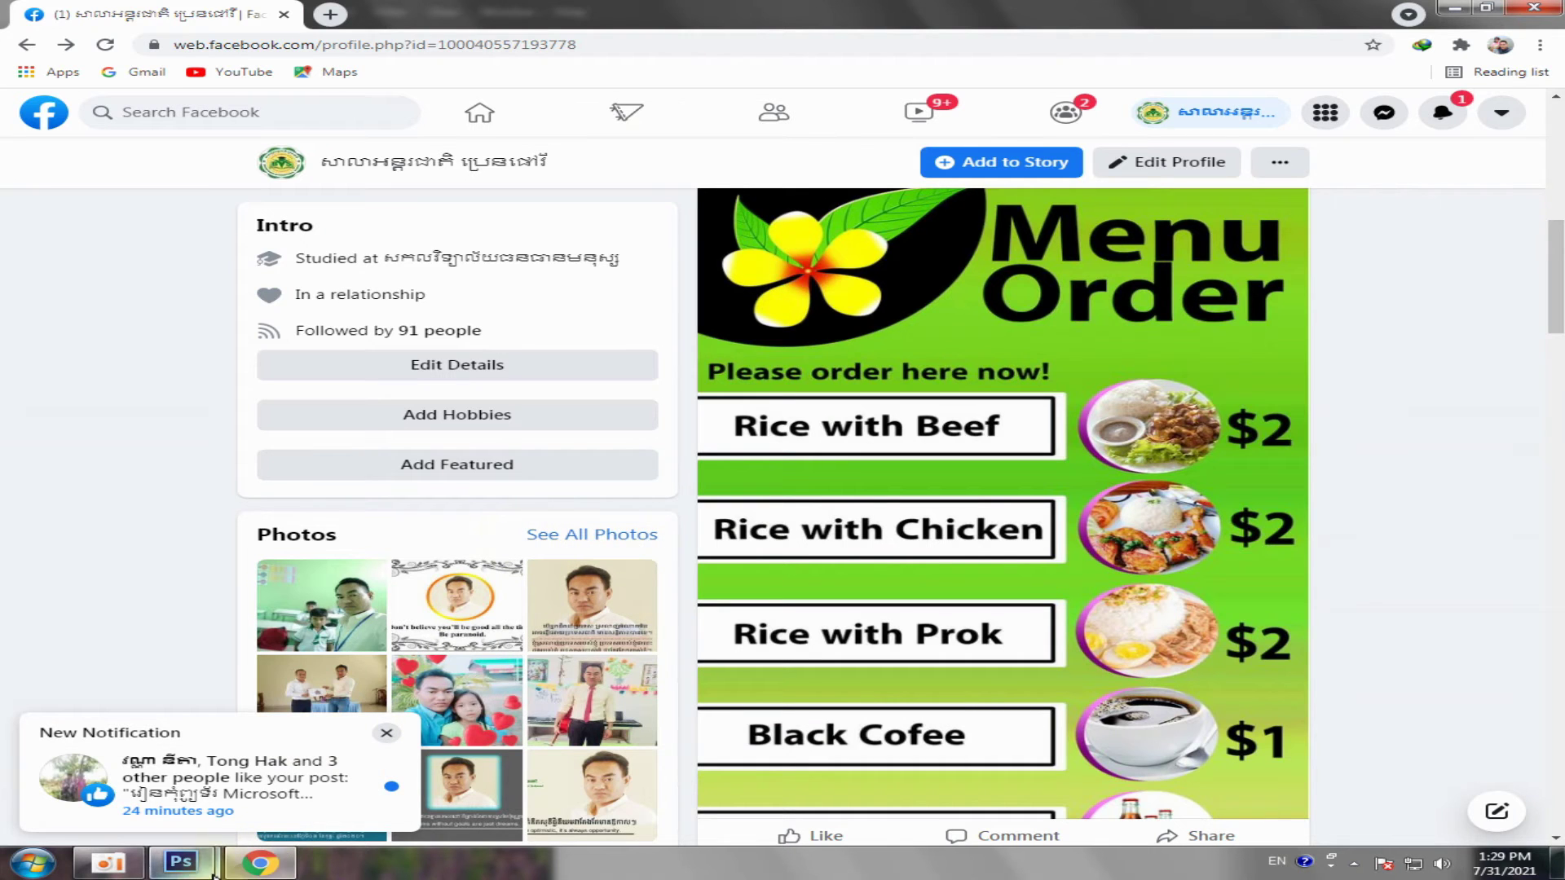
mouse_move(180, 863)
left_click(175, 778)
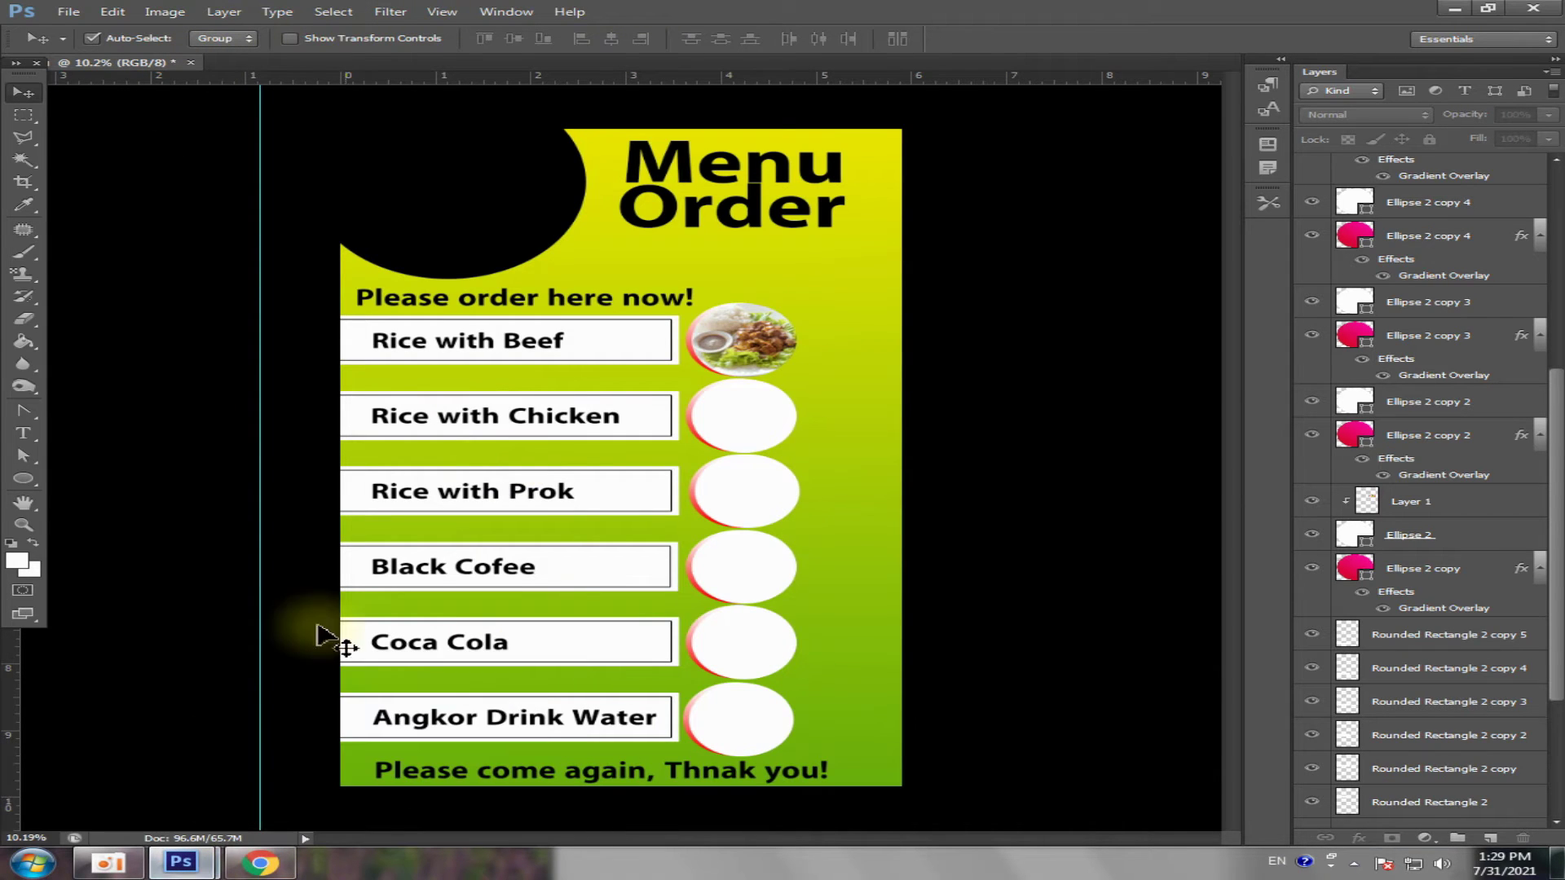
- Float the Menu poster in its own window with the Promot poster on the left
left_click_drag(168, 76, 307, 129)
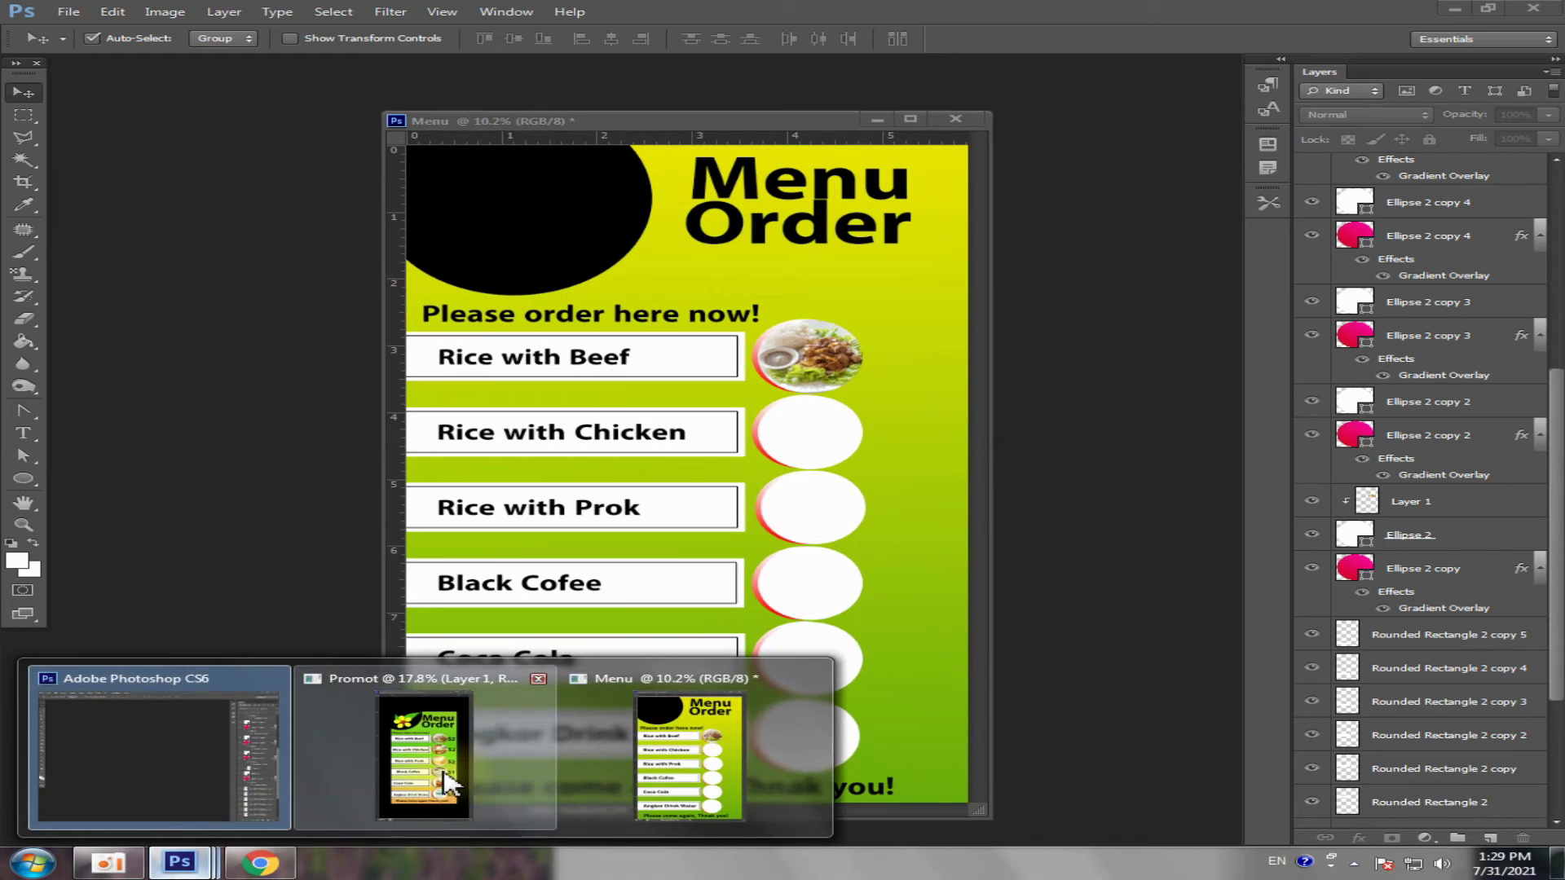
left_click(424, 758)
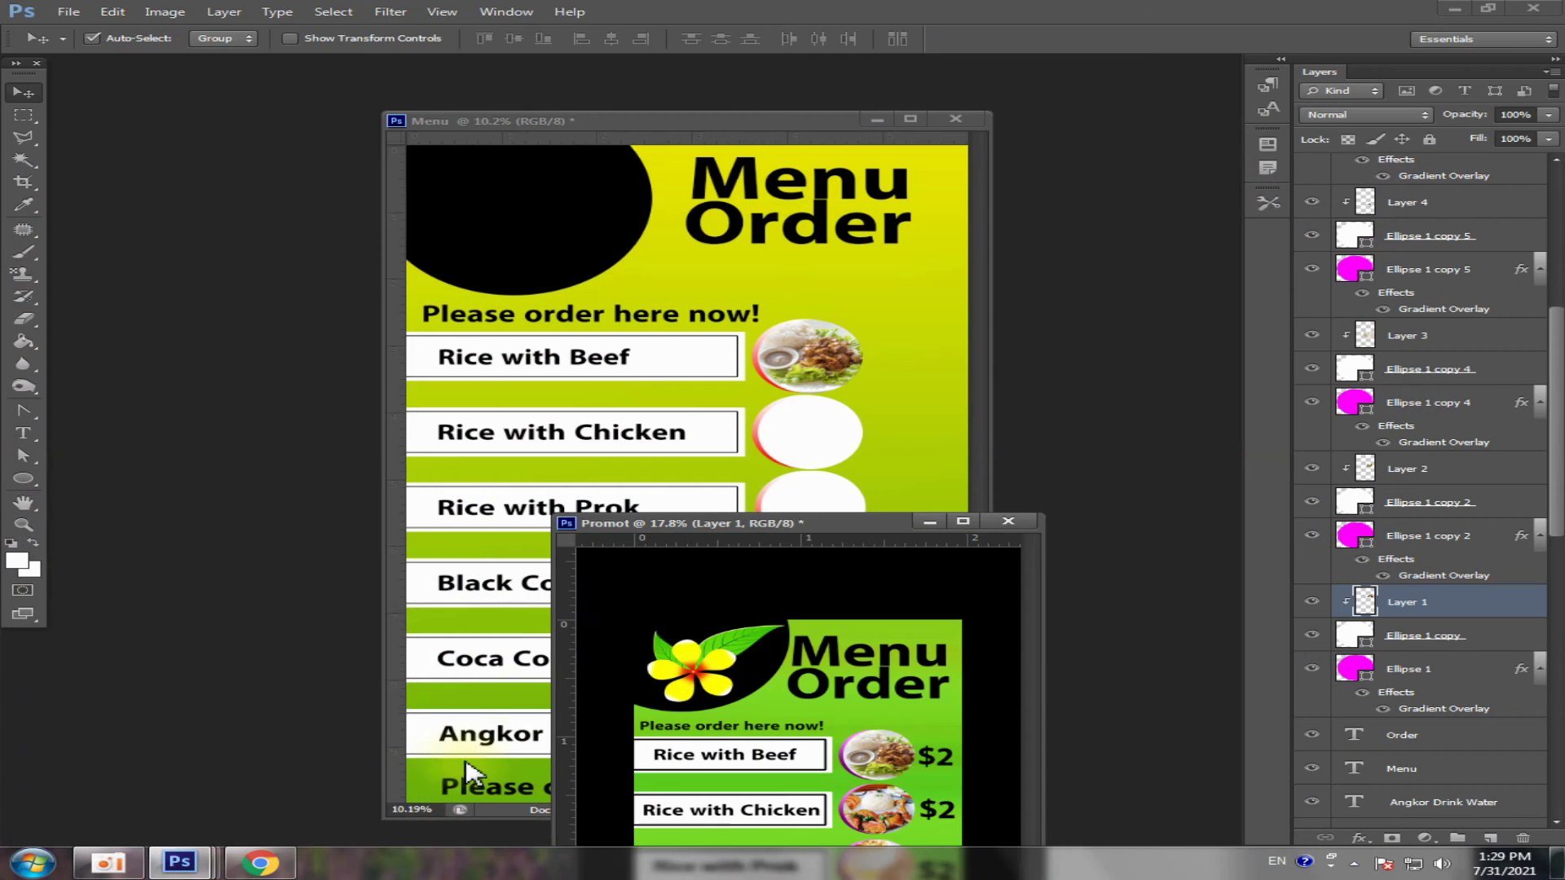
mouse_move(766, 531)
left_mouse_down()
mouse_move(147, 358)
mouse_move(280, 240)
left_mouse_up()
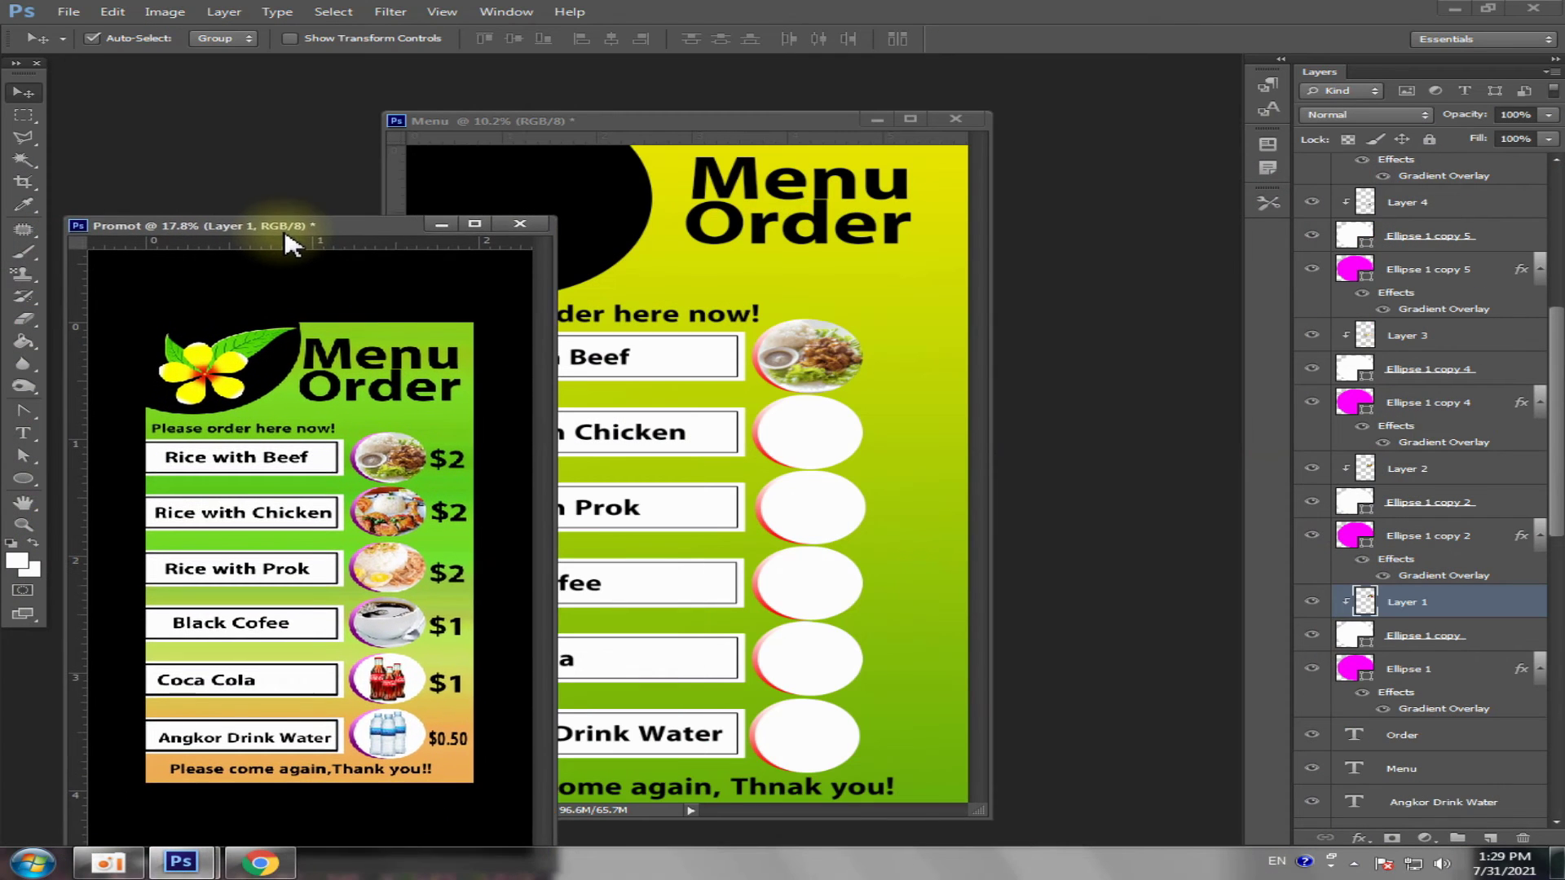
left_click(827, 375)
- Delete the beef photo and the circle layers for each menu item, undoing one deletion
left_click(808, 371)
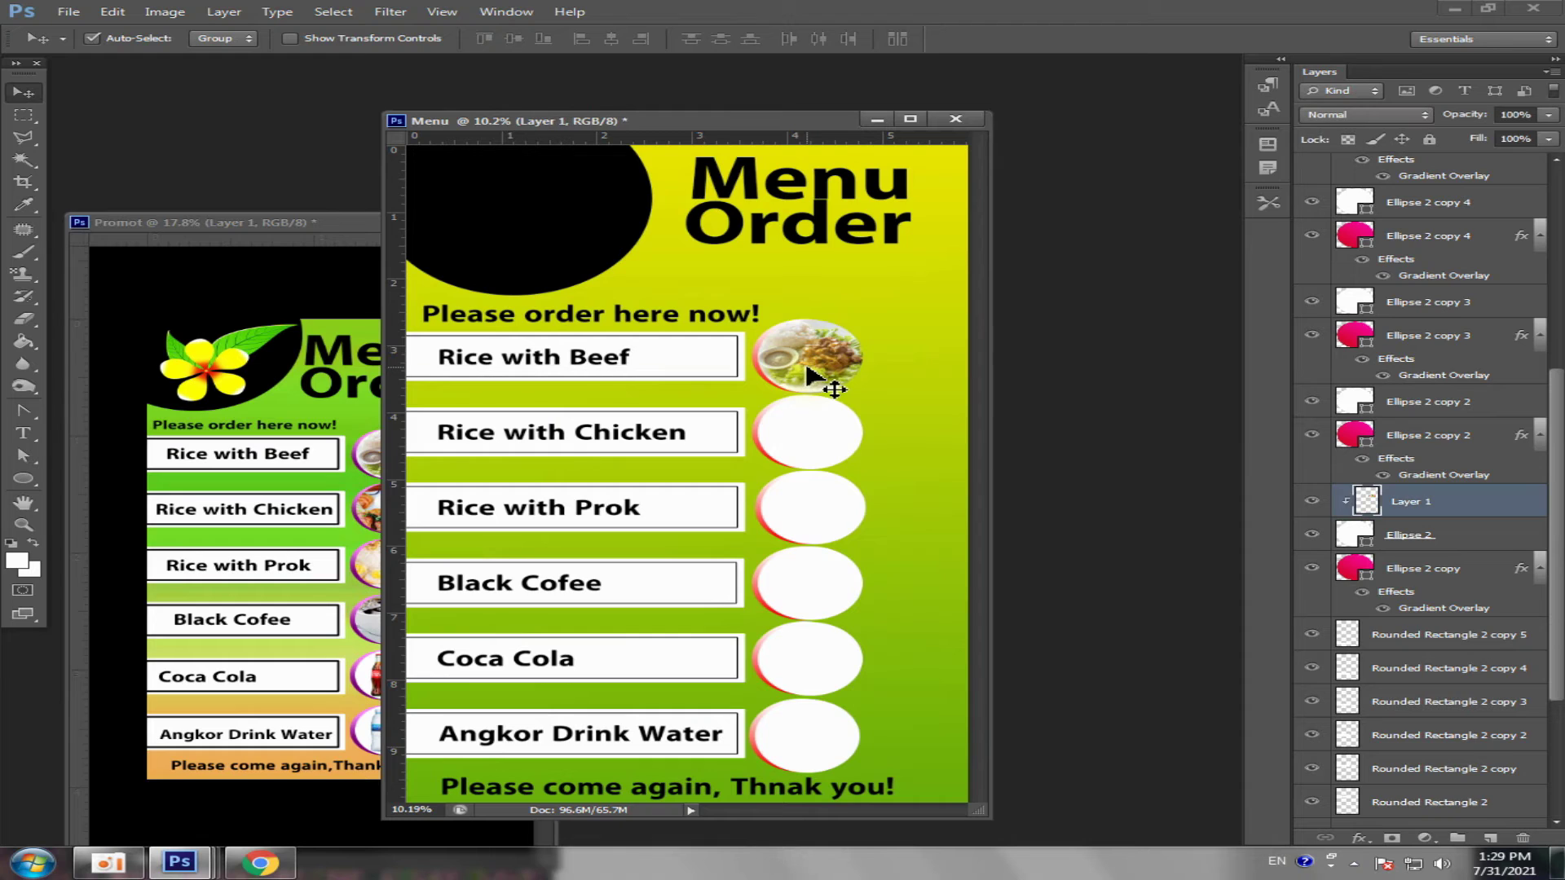
key("Delete")
key("Delete")
left_click(825, 384)
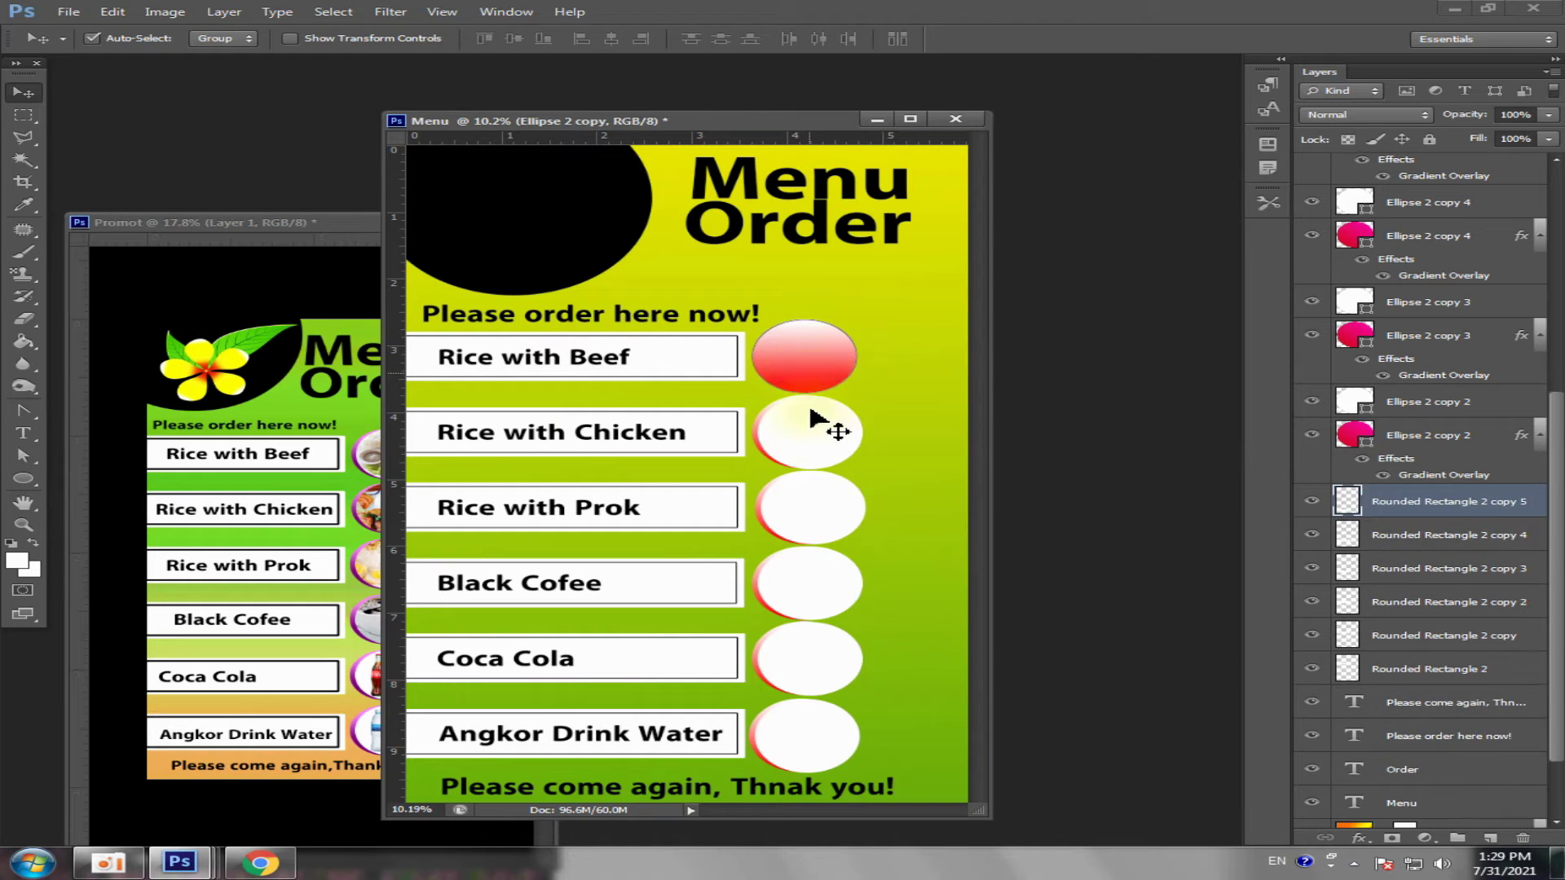
key("Delete")
left_click(825, 444)
key("Delete")
key("Delete")
left_click(809, 485)
key("Delete")
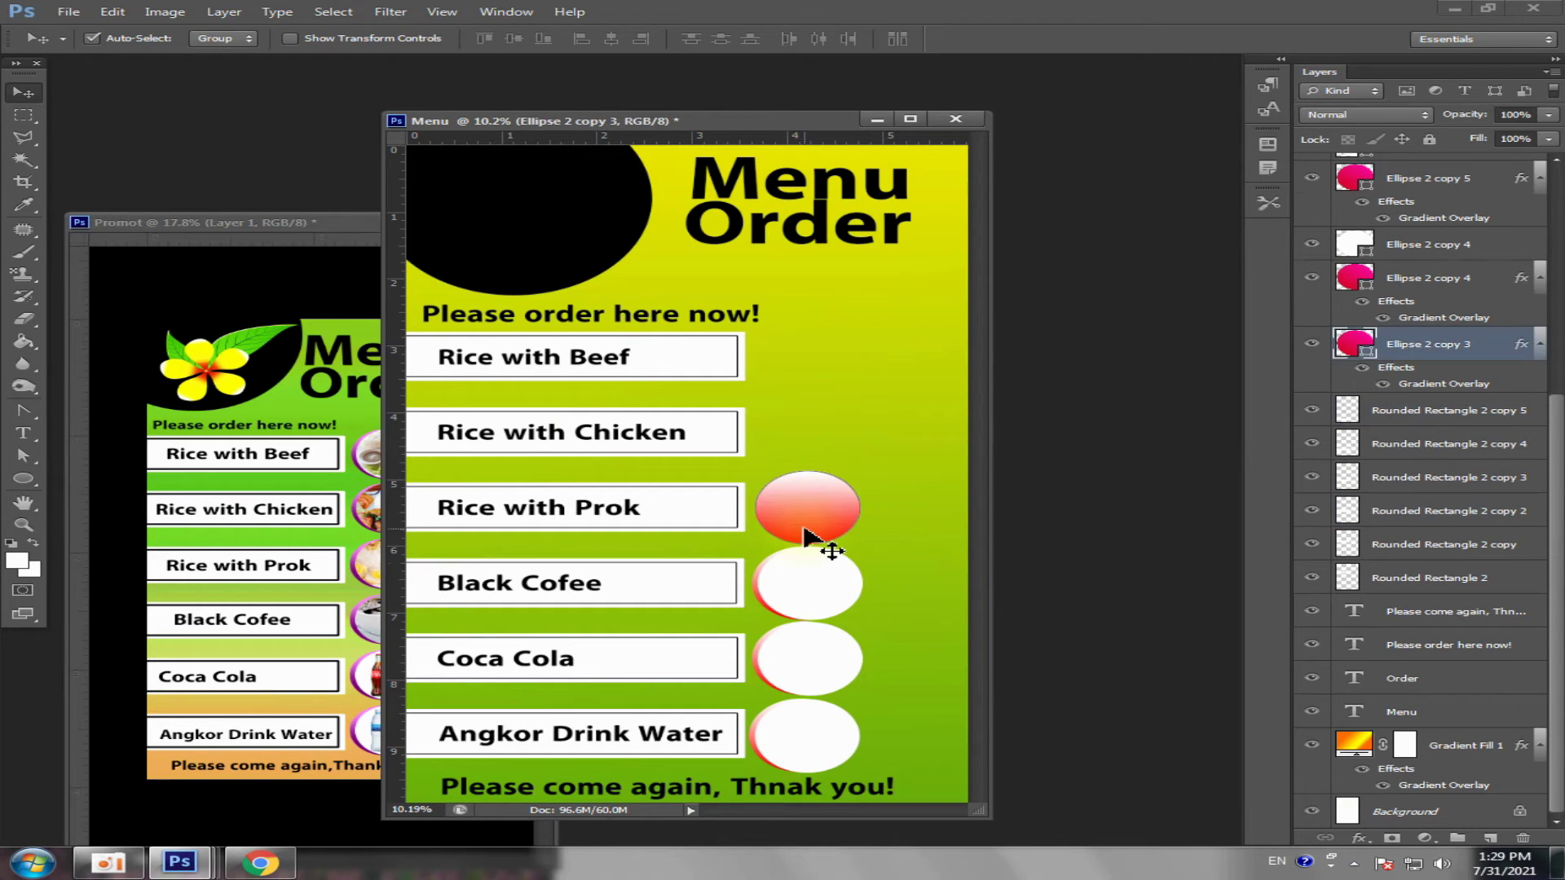
key("Delete")
left_click(821, 595)
key("Delete")
key("Delete")
key("Delete")
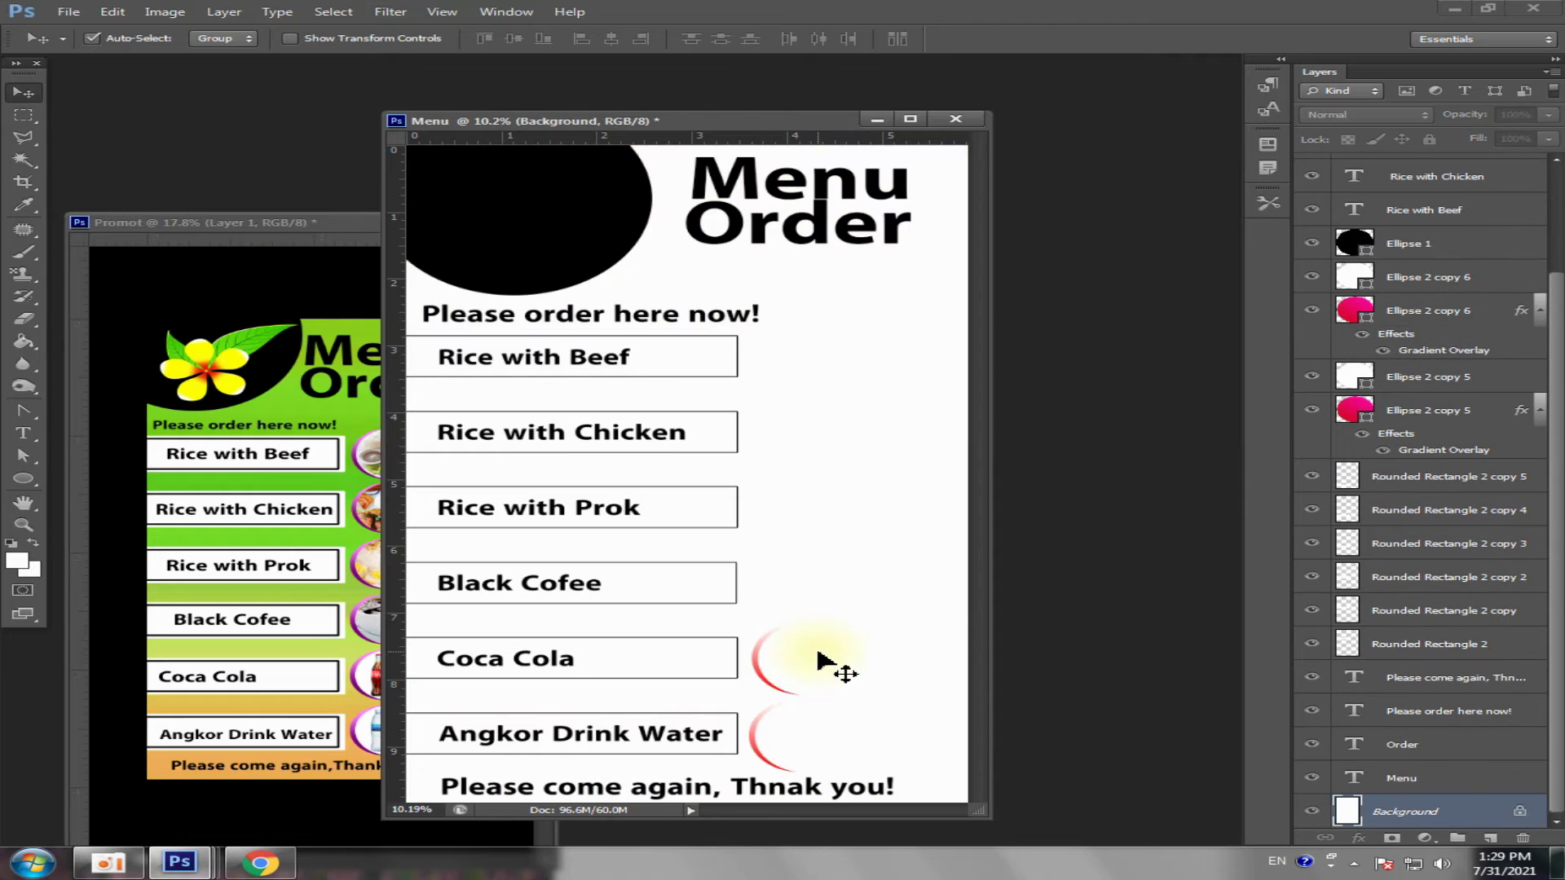
key("ctrl+z")
left_click(814, 658)
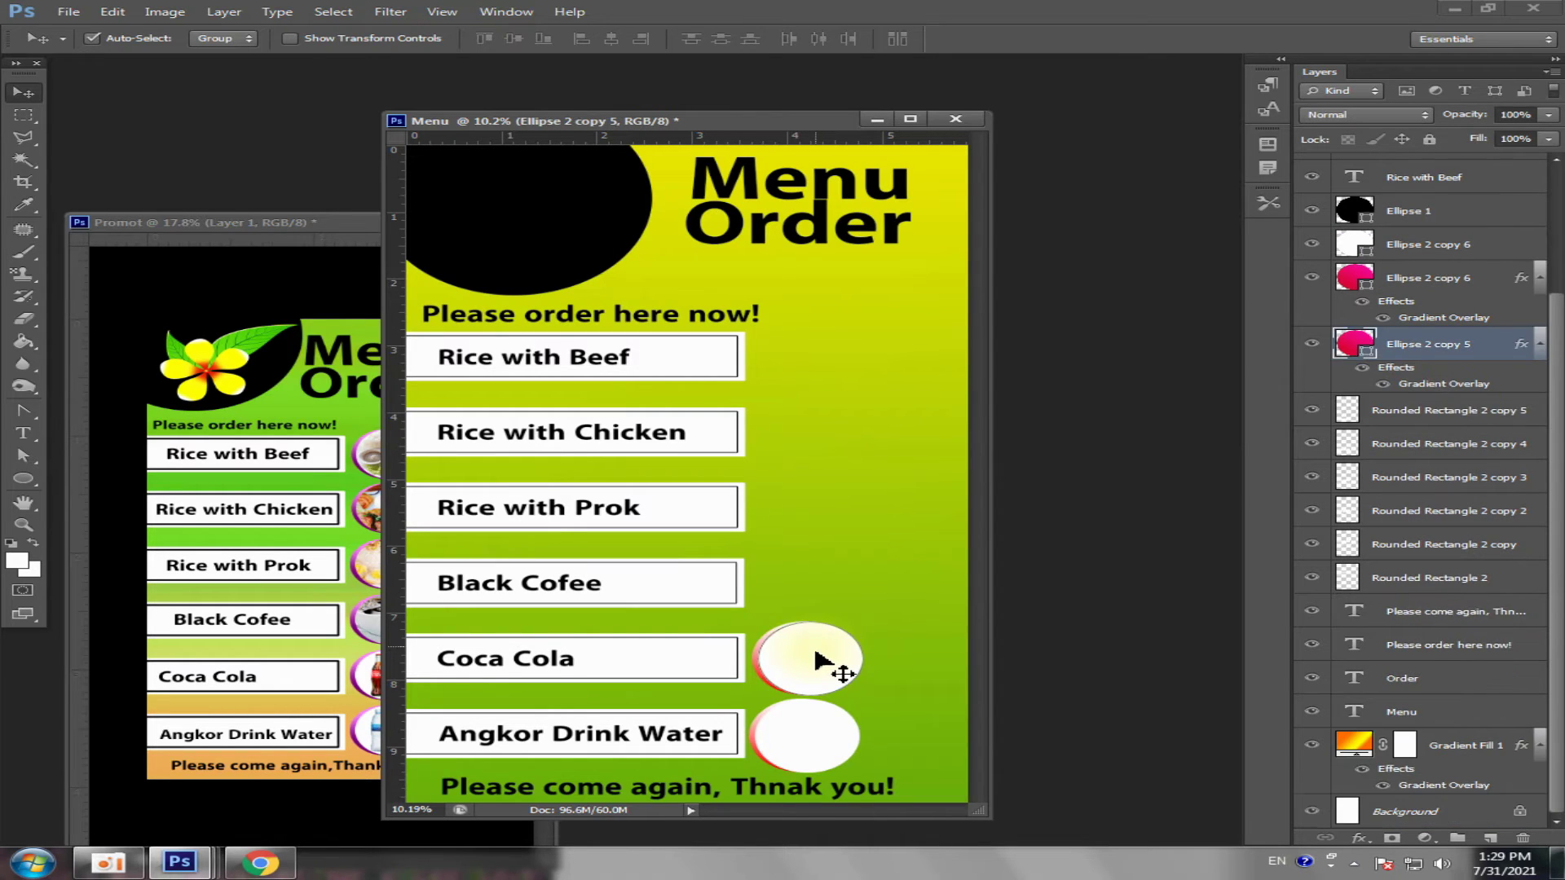
key("Delete")
key("Delete")
left_click(816, 725)
key("Delete")
key("Delete")
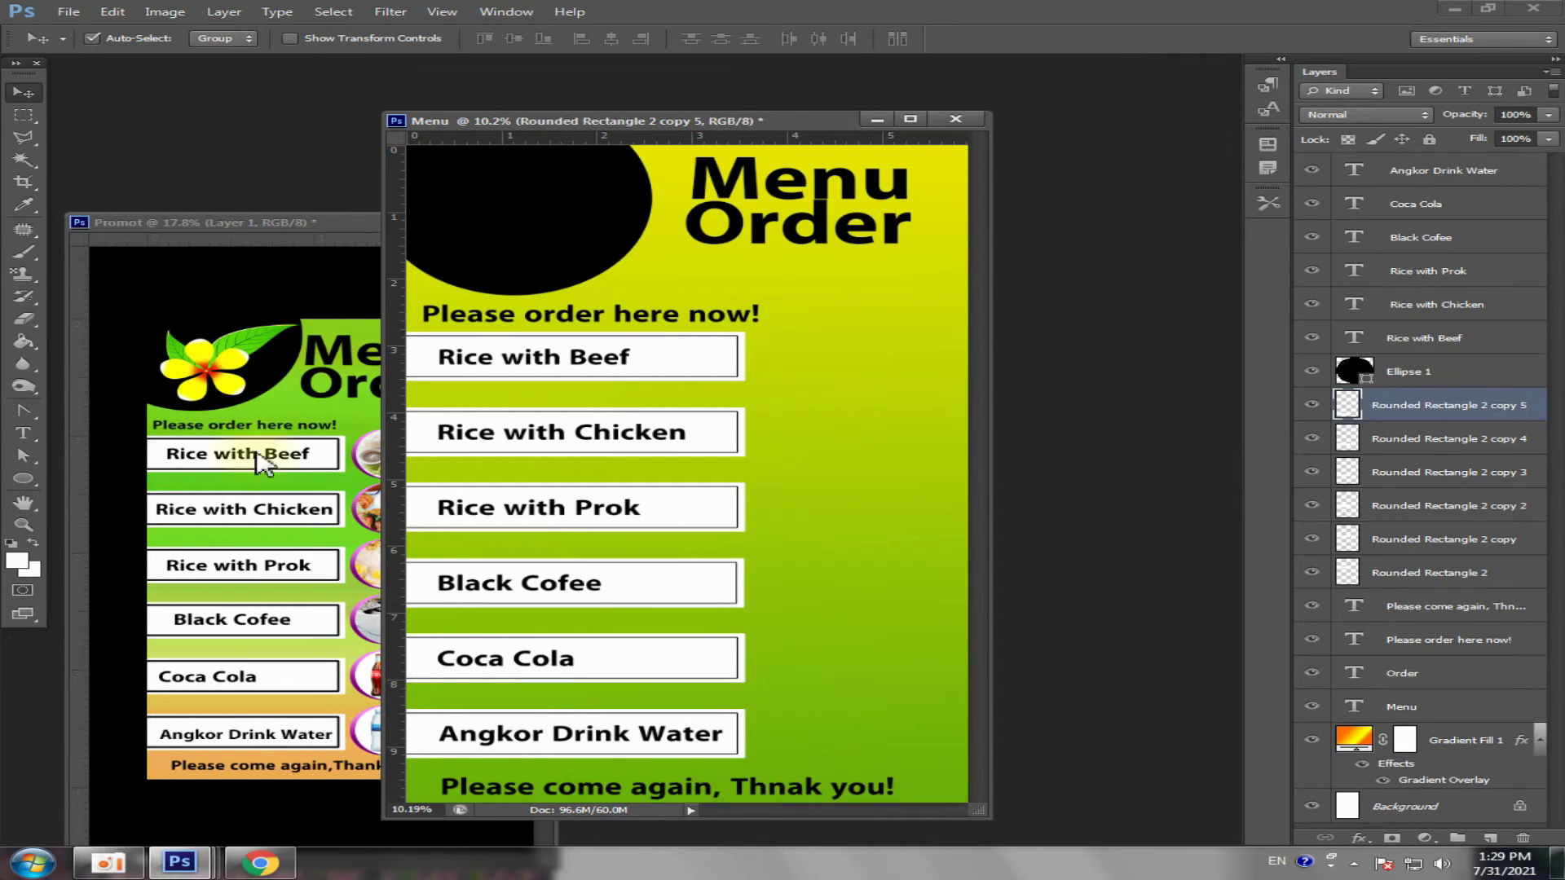
- Move the Menu window right and select the beef photo layer in Promot after a failed move
left_click_drag(600, 122, 858, 70)
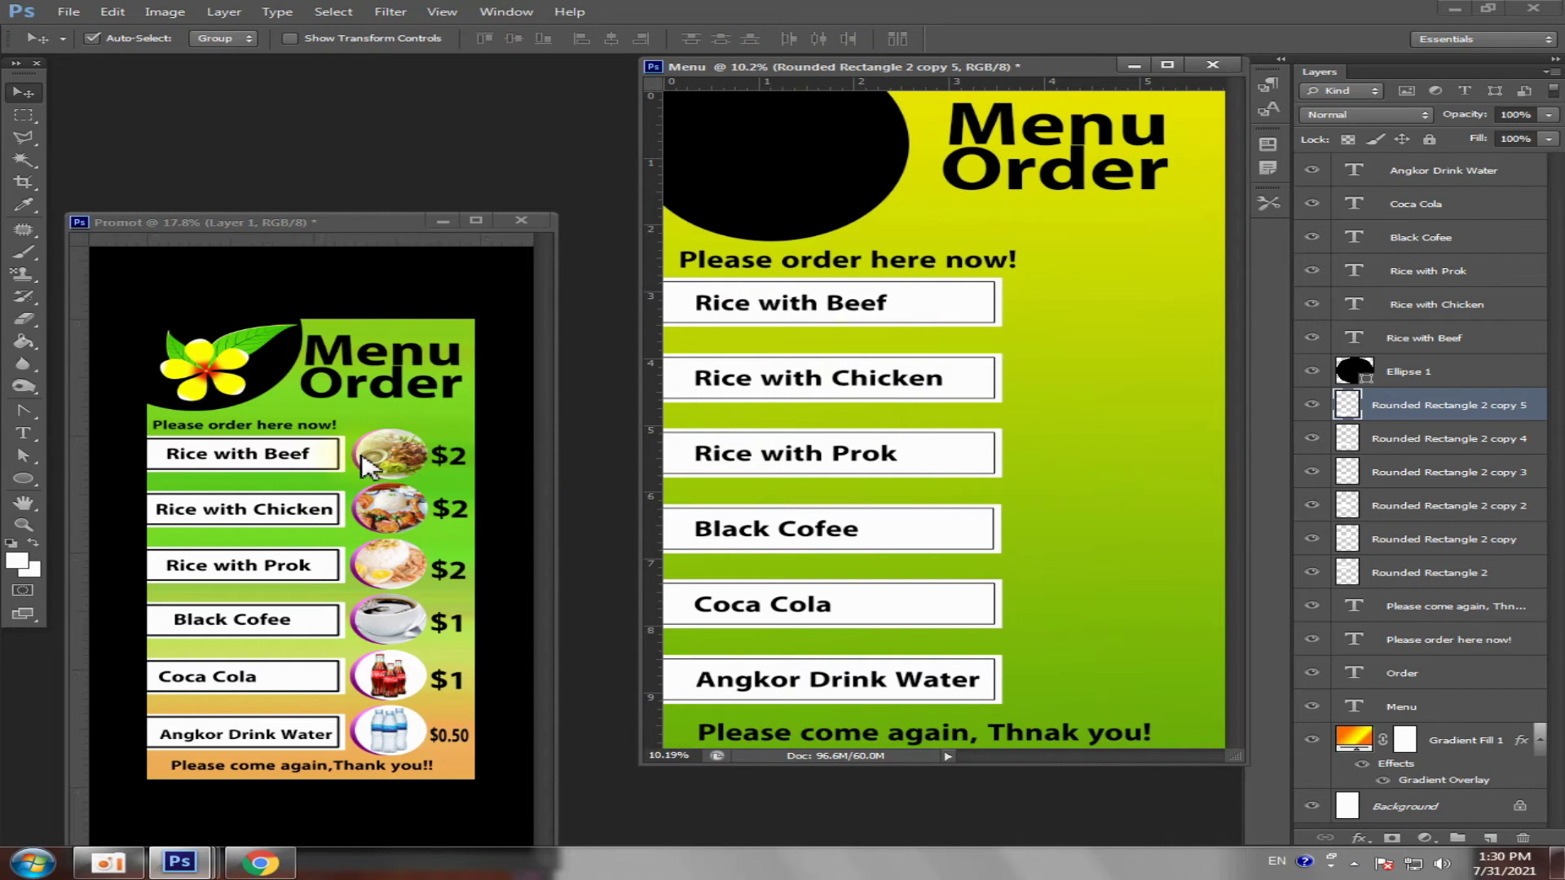
left_click(399, 471)
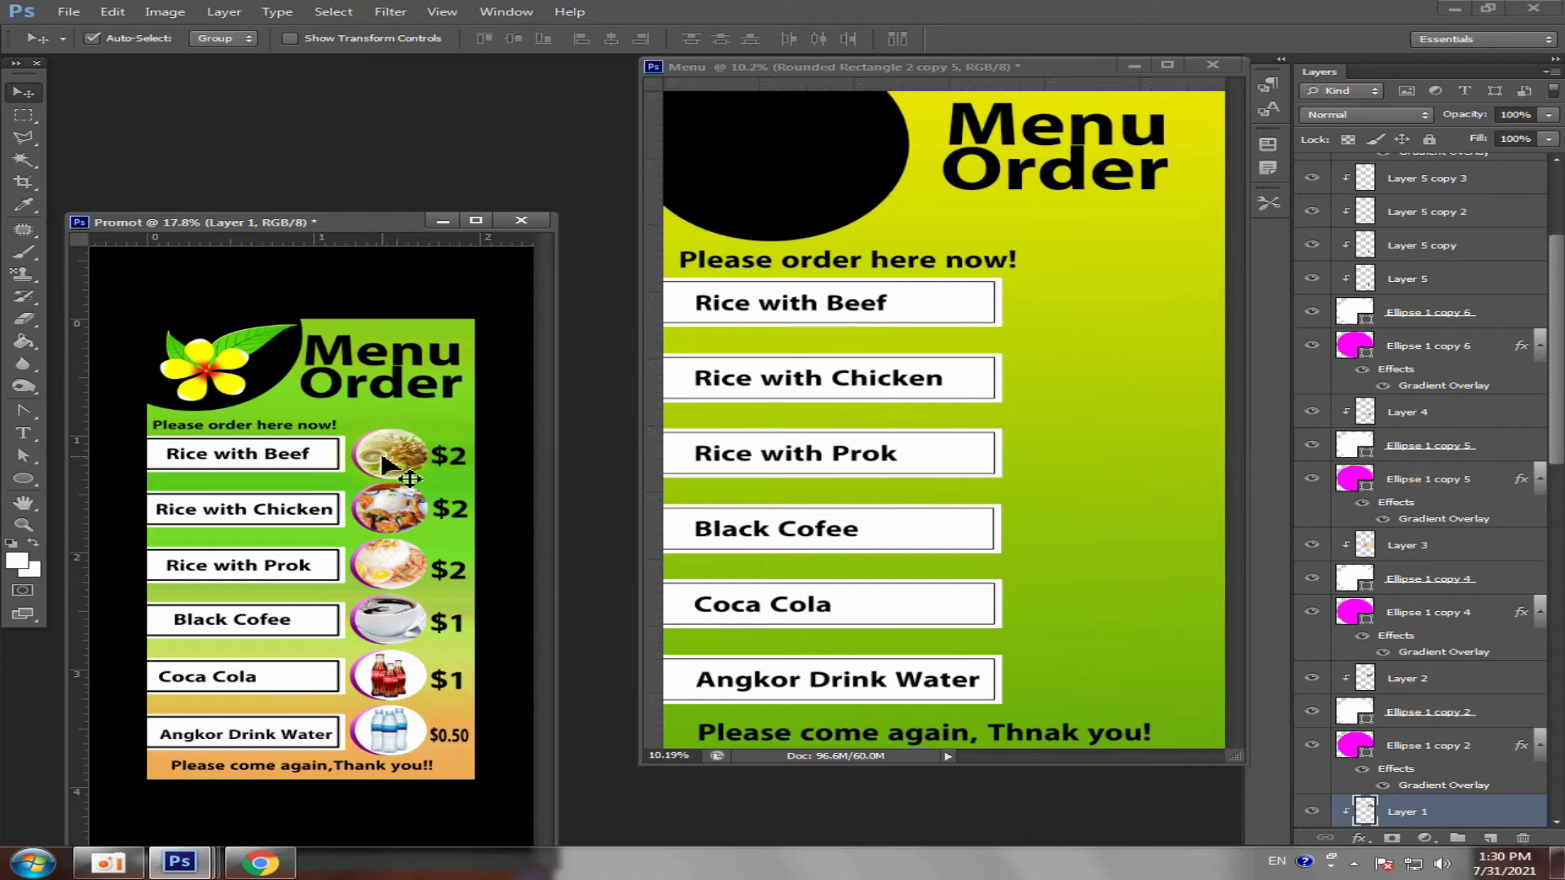
mouse_move(383, 464)
left_mouse_down()
mouse_move(473, 448)
mouse_move(388, 448)
mouse_move(513, 432)
left_mouse_up()
left_click(782, 327)
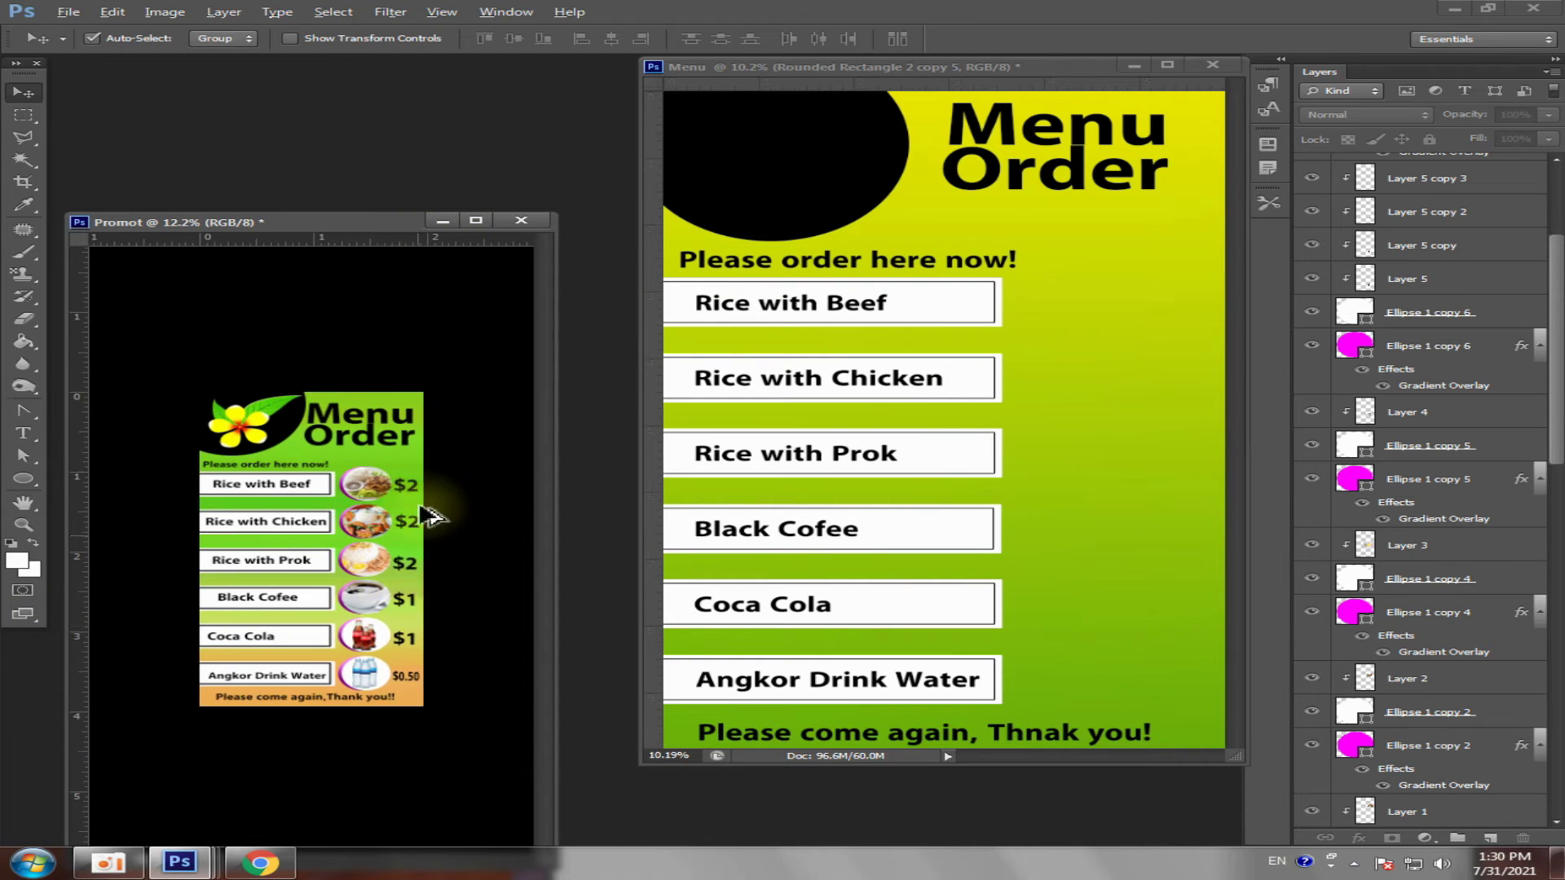
scroll(394, 636, "up", 1)
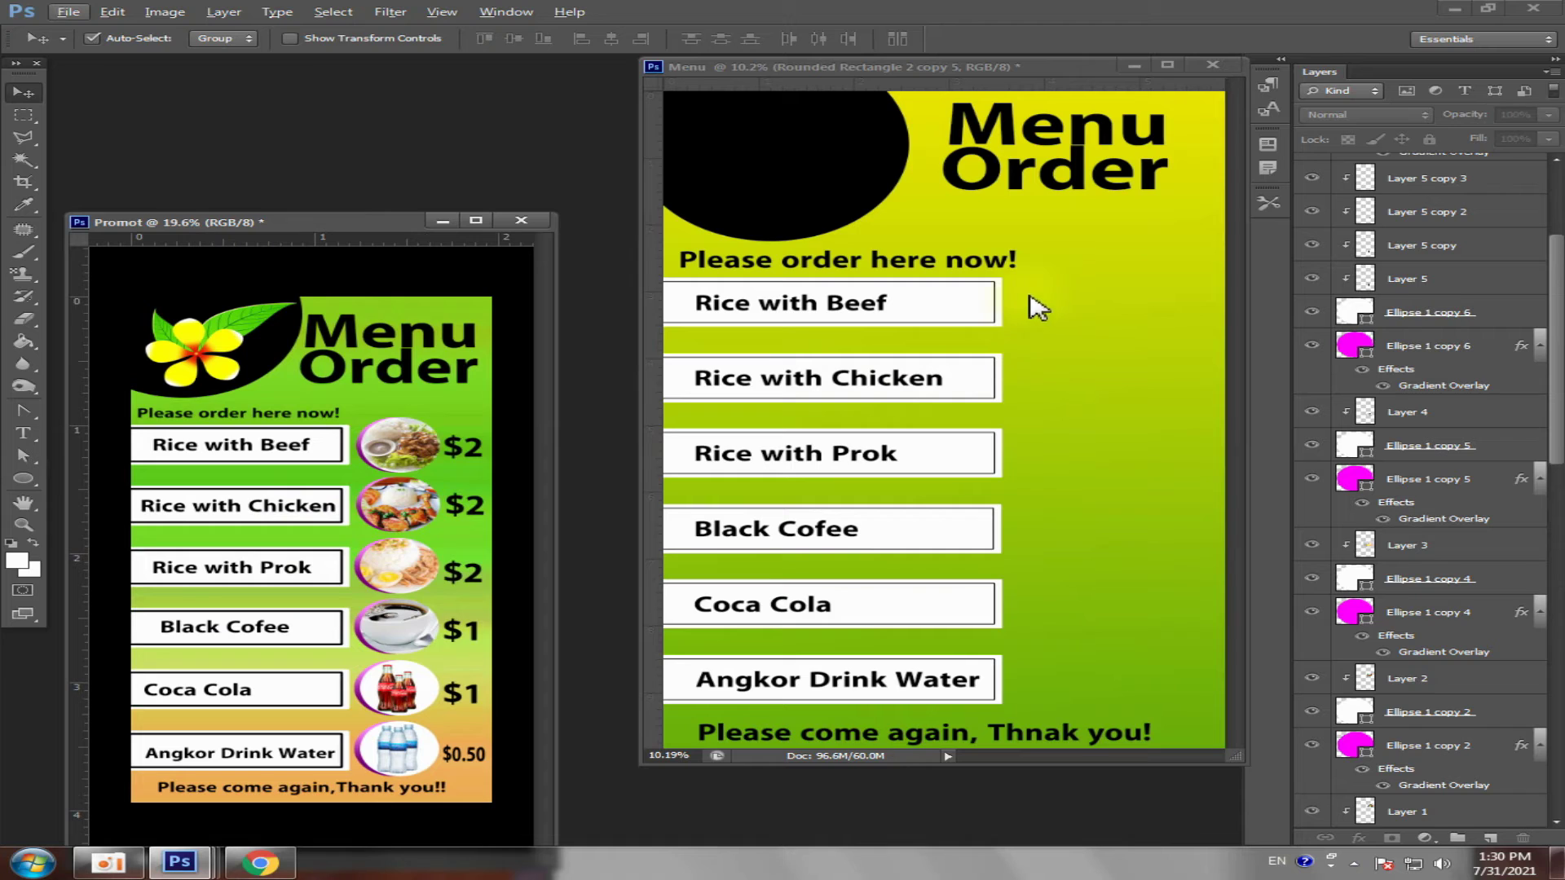
left_click(399, 460)
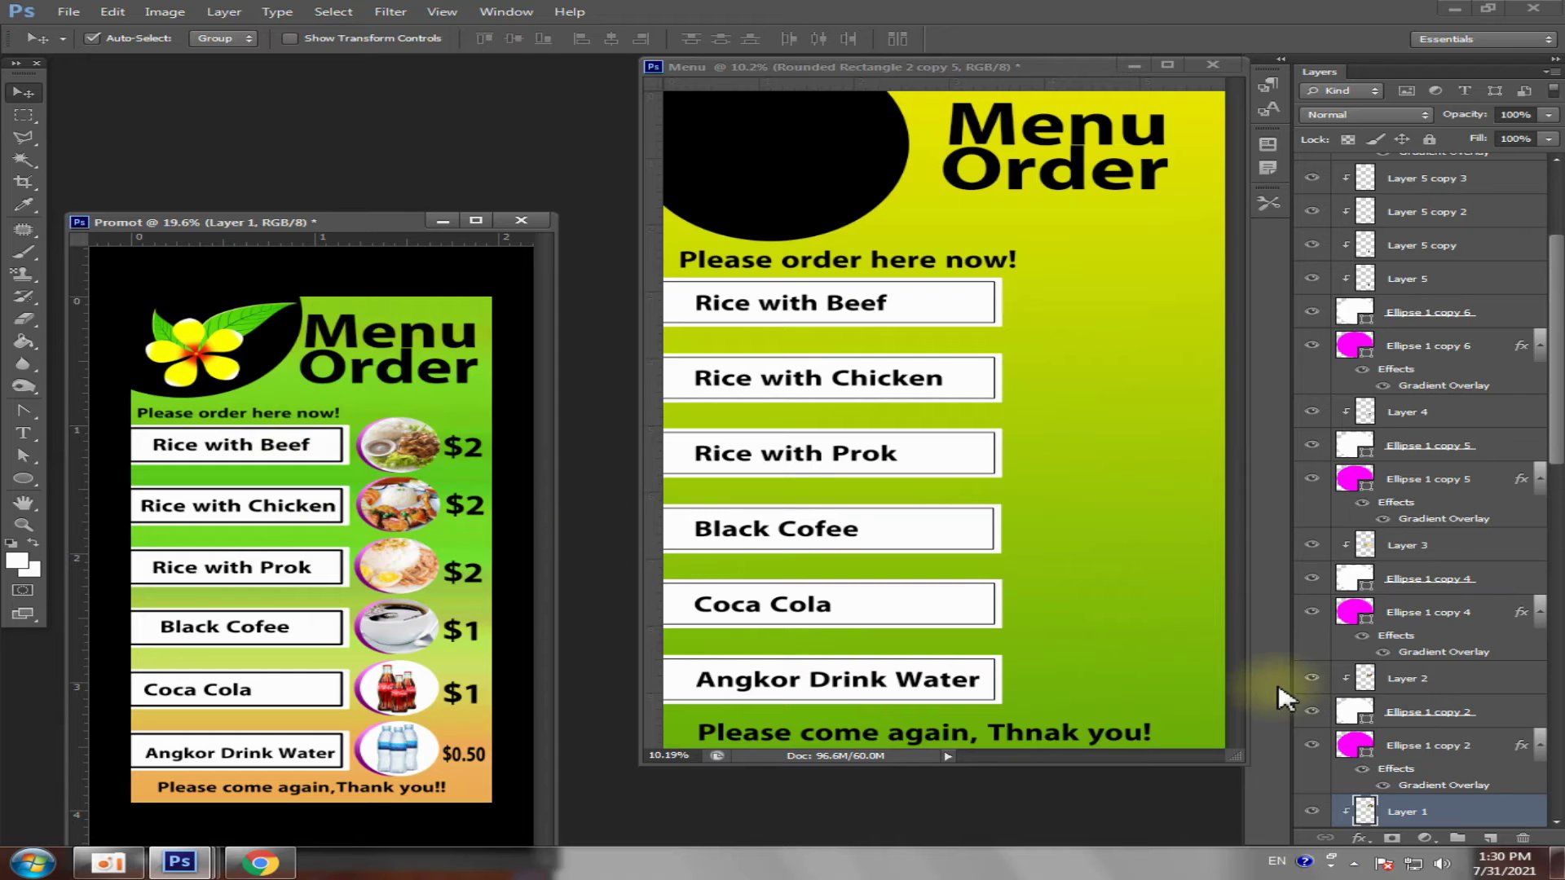
- Place the beef photo inside the Menu poster's top circle above the gradient background
left_click(1088, 424)
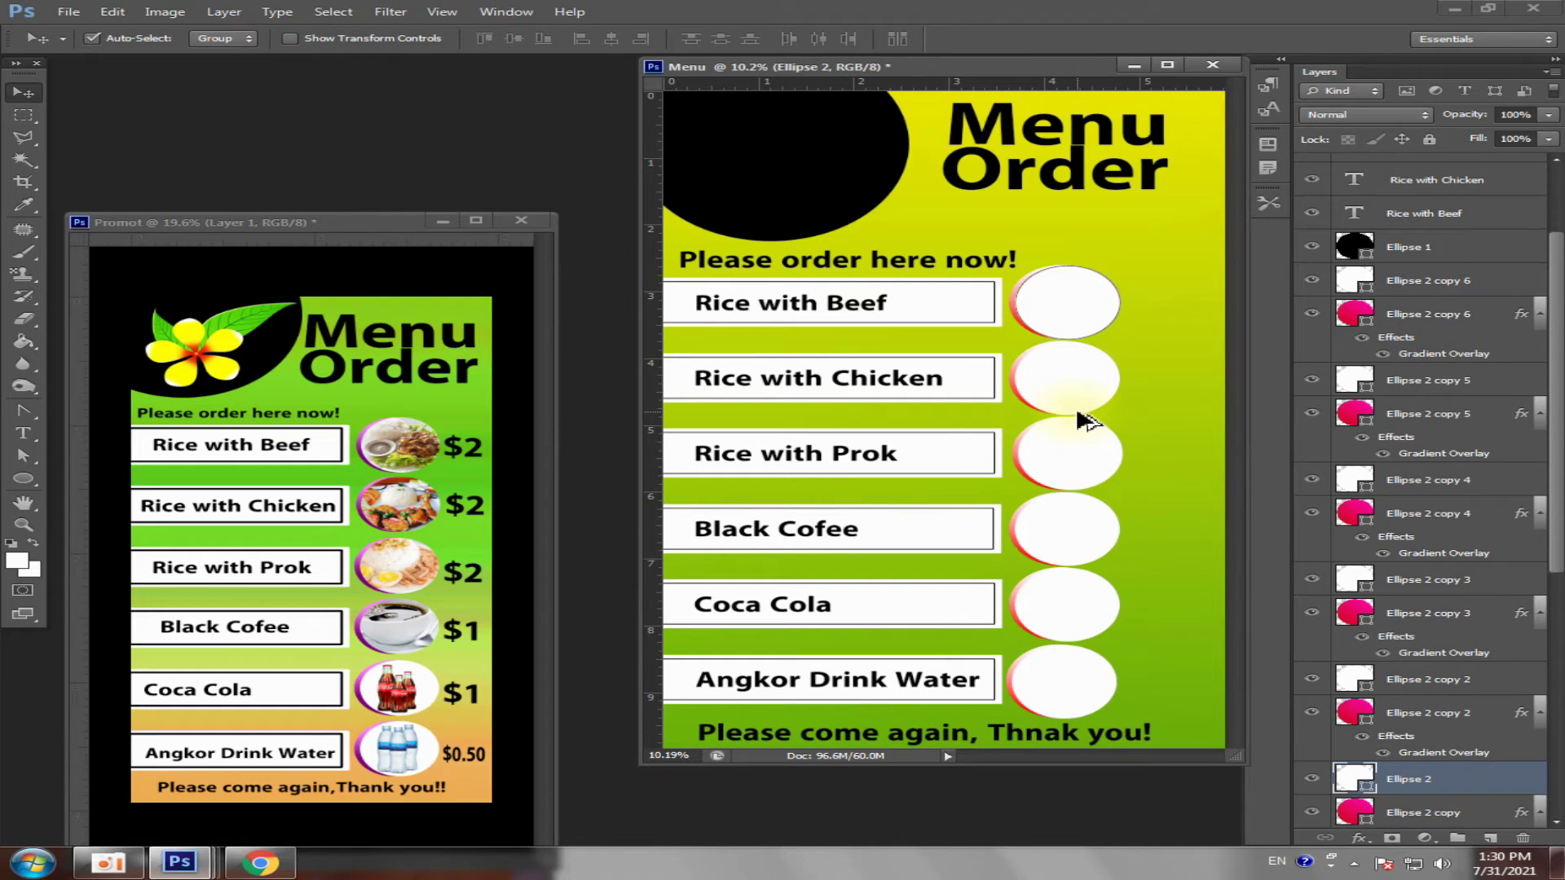
left_click(1158, 400)
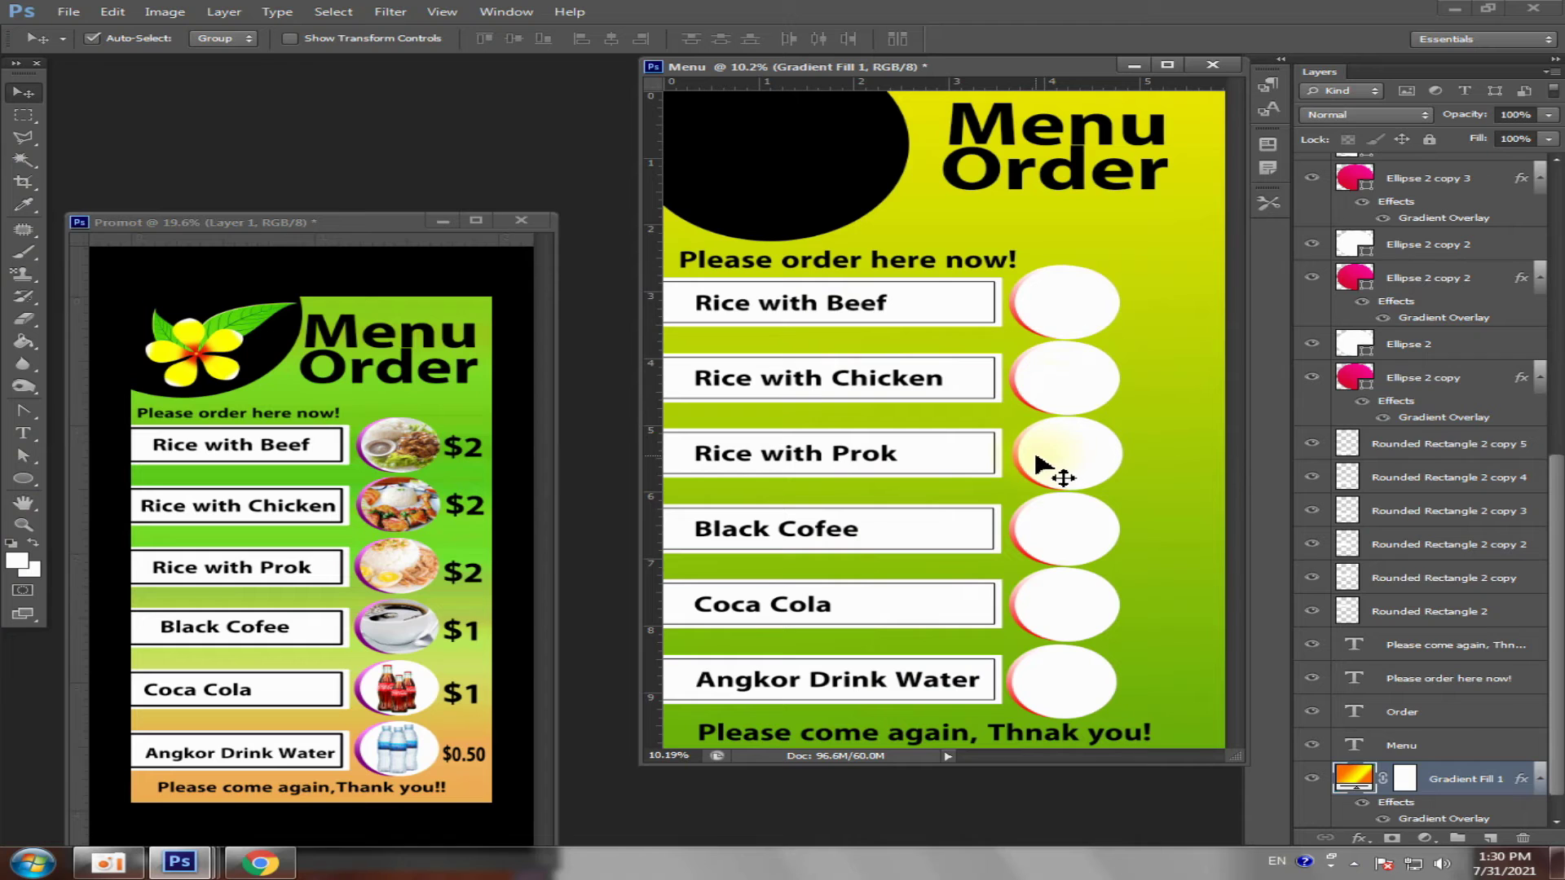
left_click_drag(1046, 469, 1046, 465)
left_click(1154, 371)
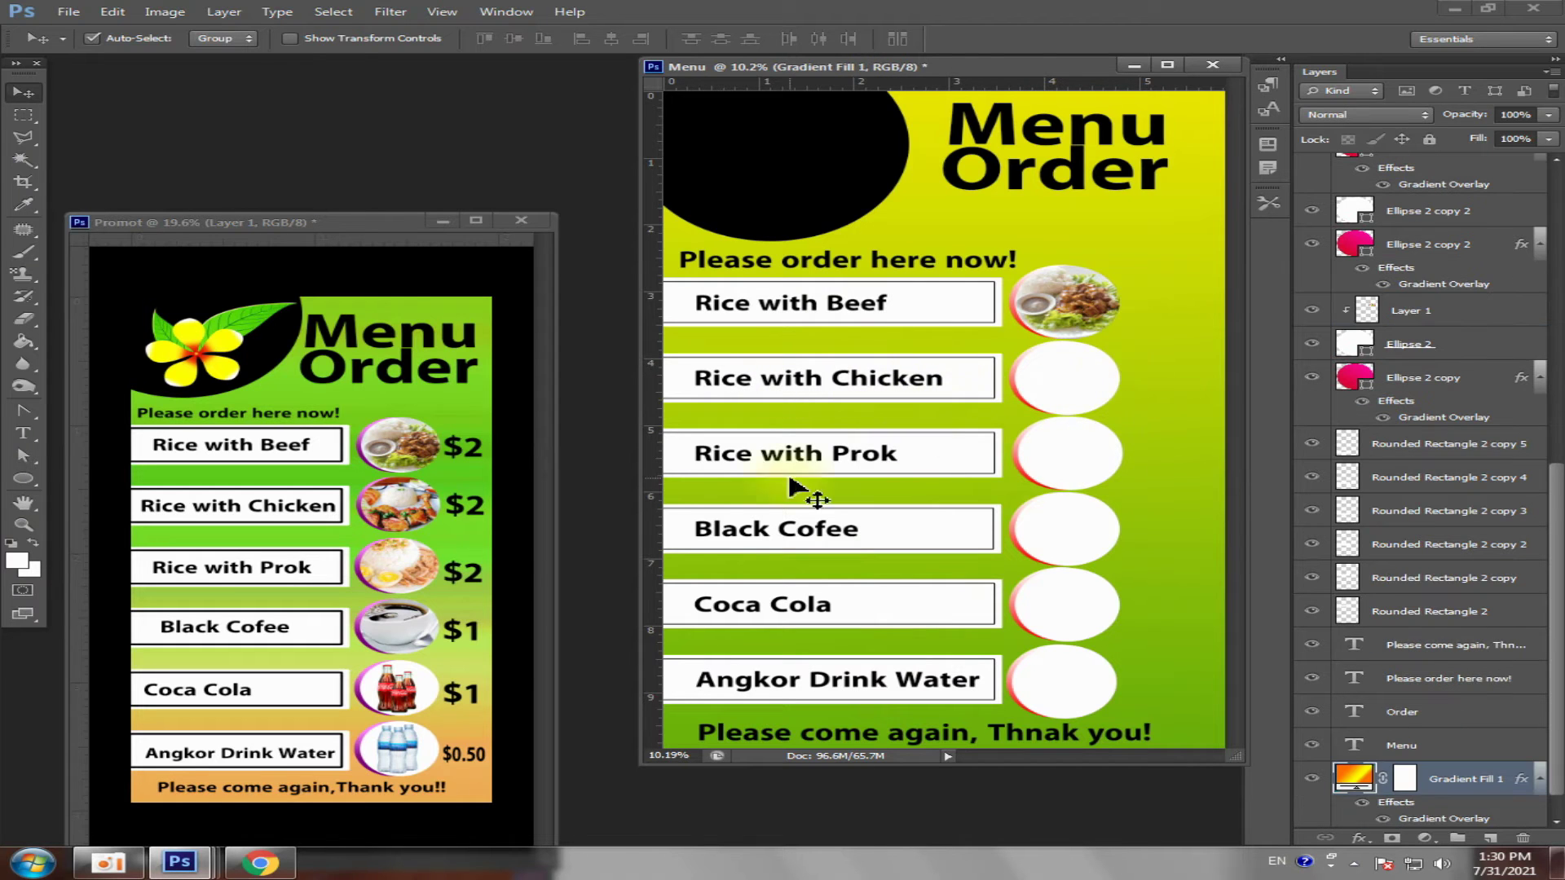
- Open images (4).jpg from Downloads, then close the unused plate photo
left_click(82, 13)
left_click(45, 49)
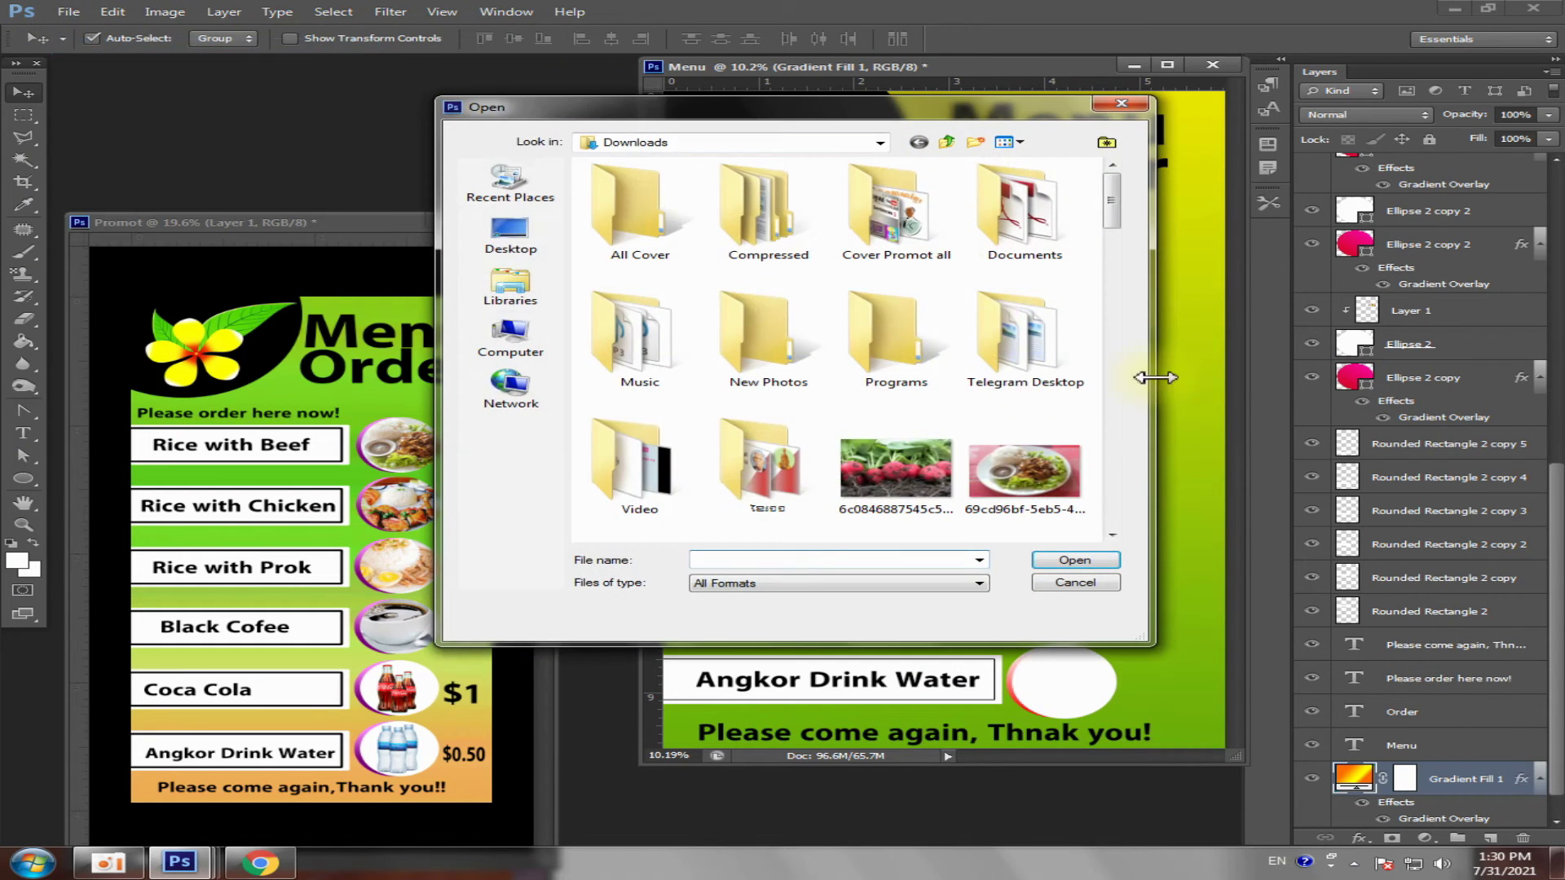
mouse_move(1118, 222)
left_mouse_down()
mouse_move(1115, 548)
mouse_move(1119, 428)
left_mouse_up()
left_click(717, 404)
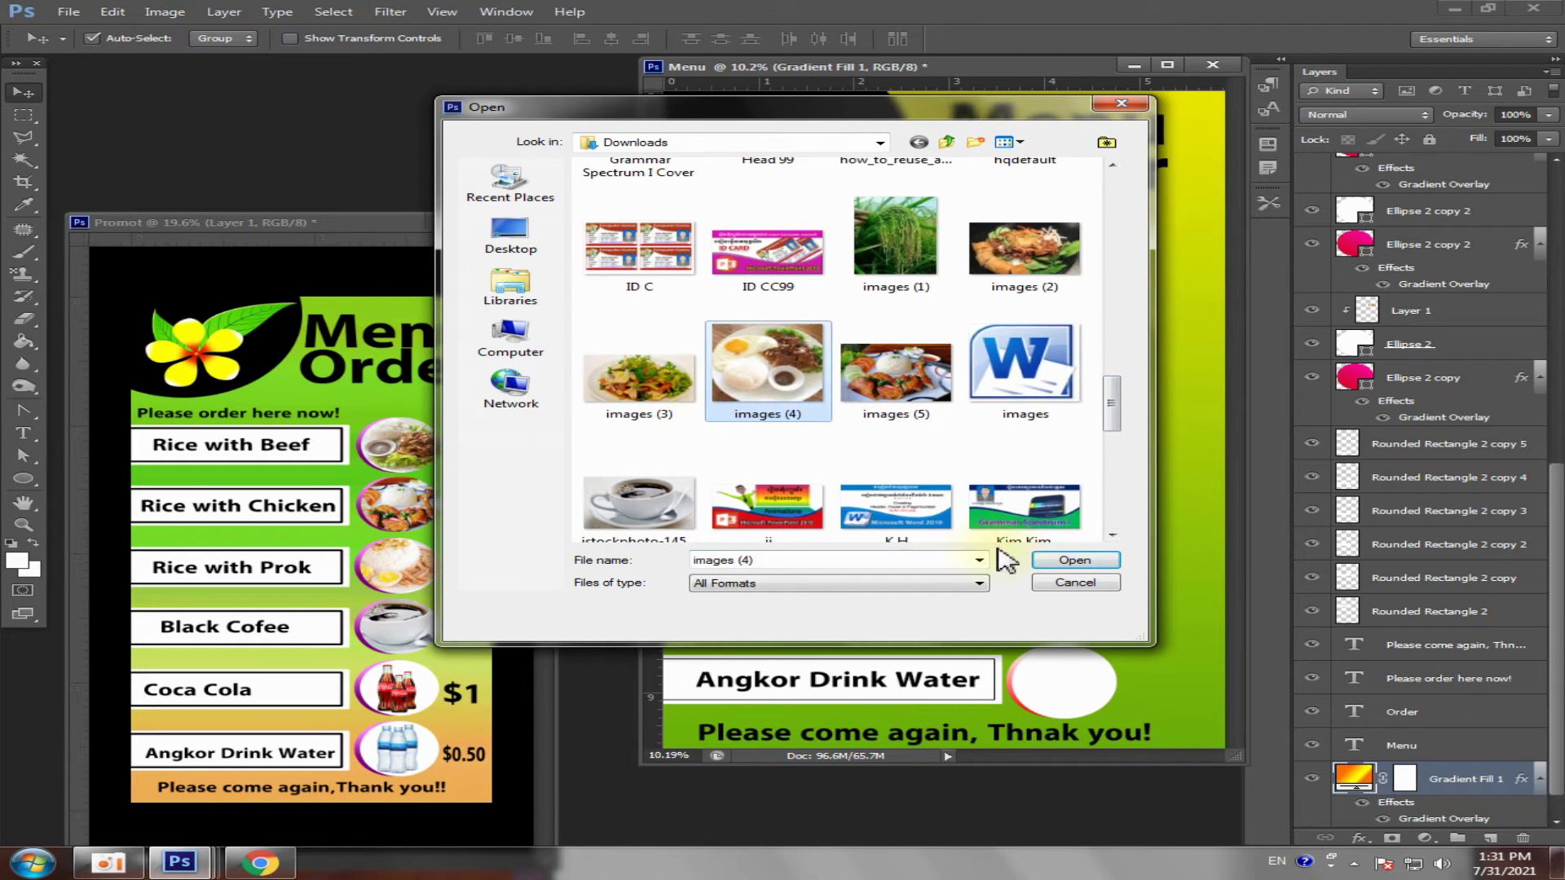
left_click(1092, 560)
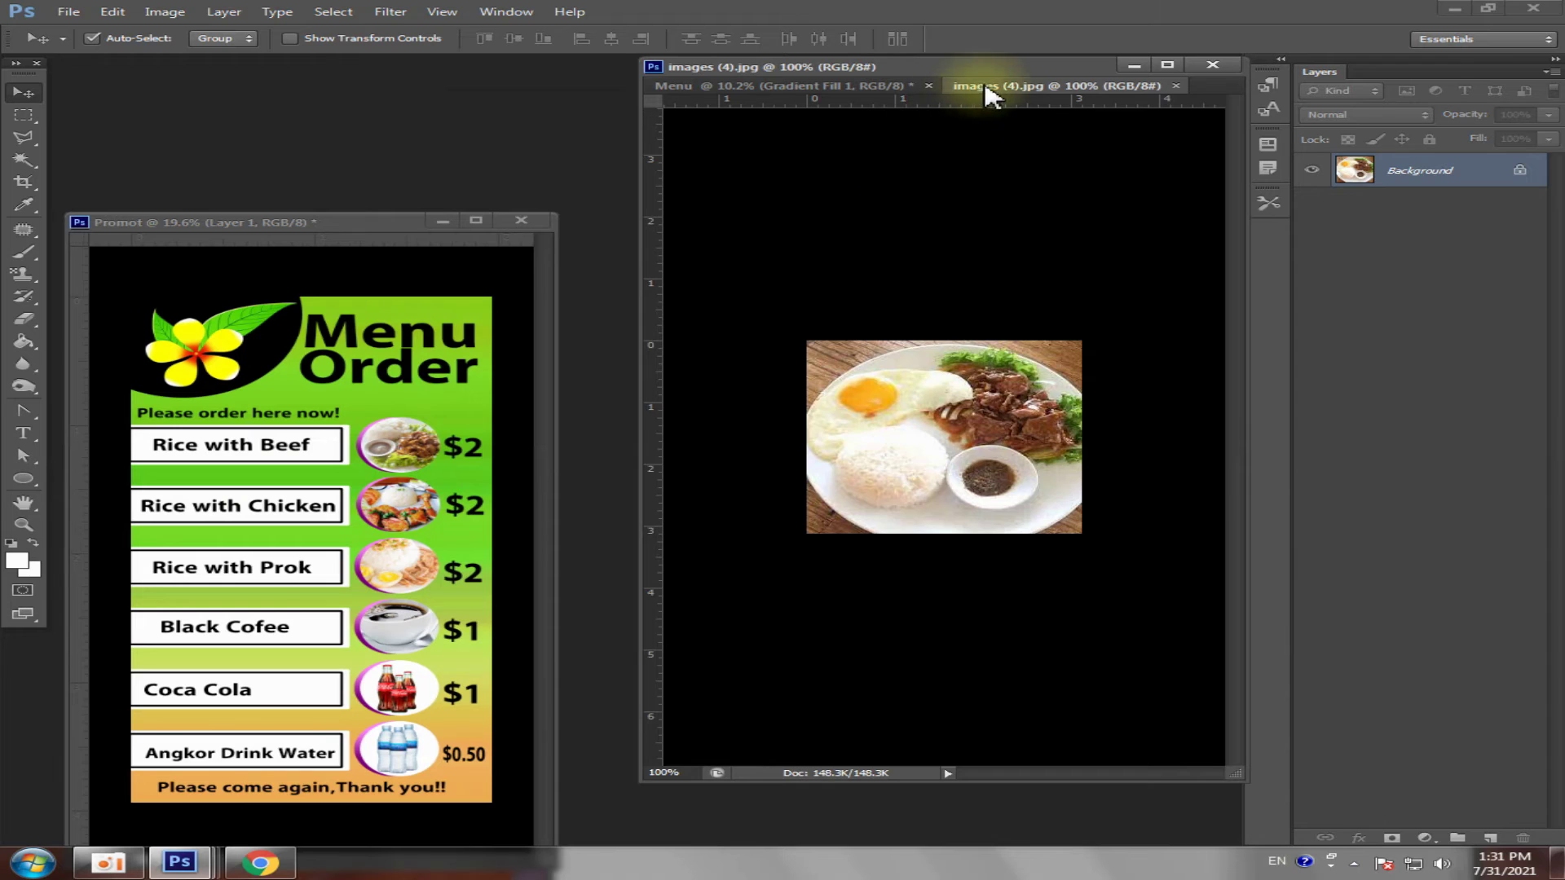
mouse_move(988, 94)
left_mouse_down()
mouse_move(1111, 182)
mouse_move(992, 157)
mouse_move(758, 163)
left_mouse_up()
left_click(1285, 158)
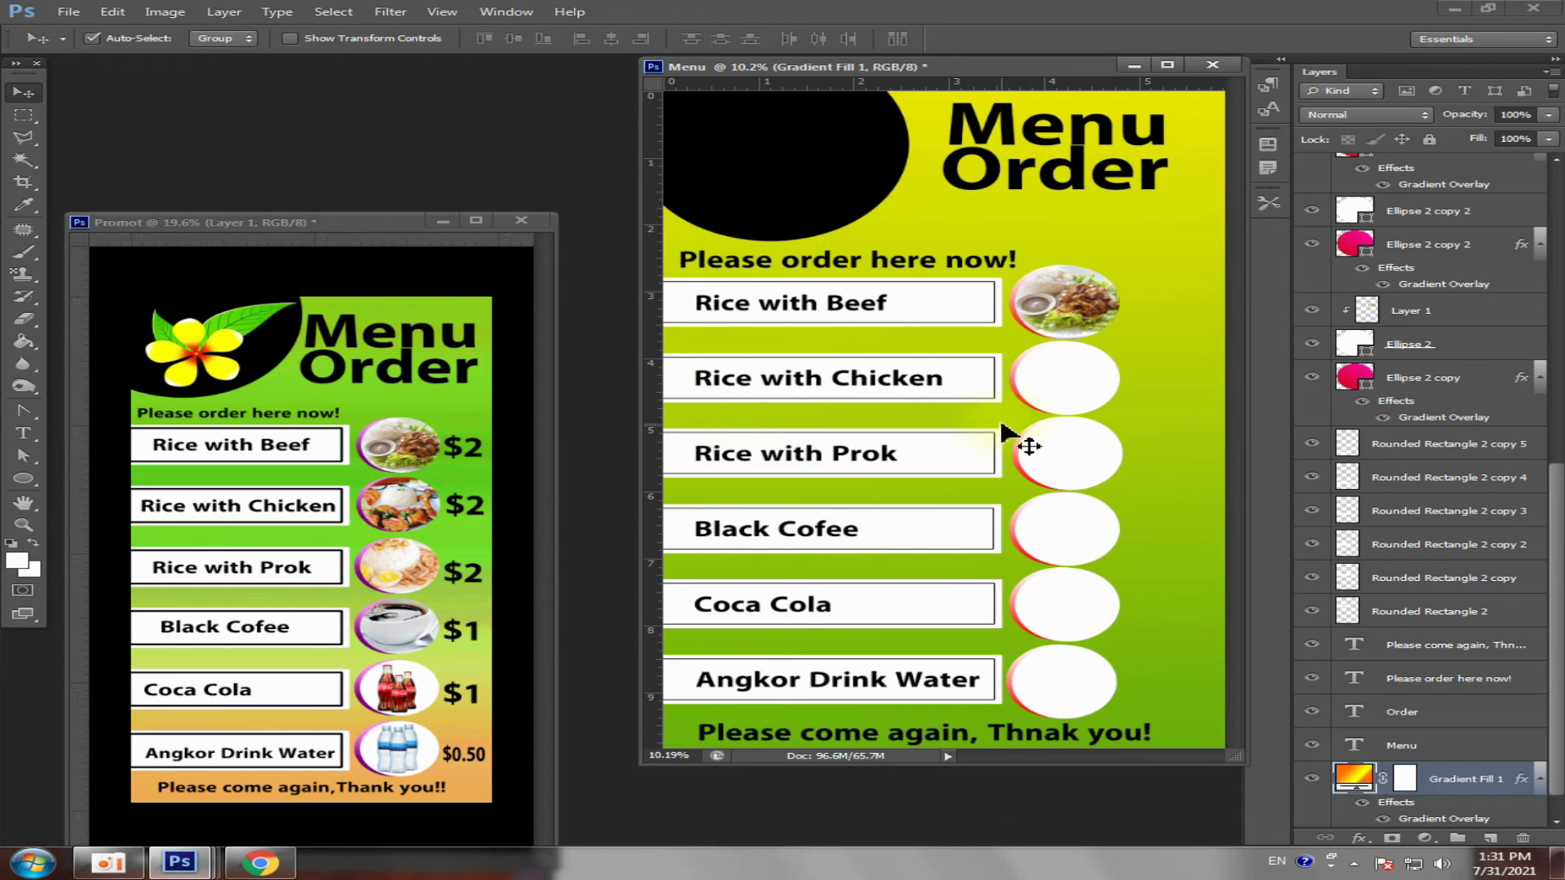
- Open Drink Cok.png from Downloads and float it in its own window
left_click(68, 11)
left_click(89, 47)
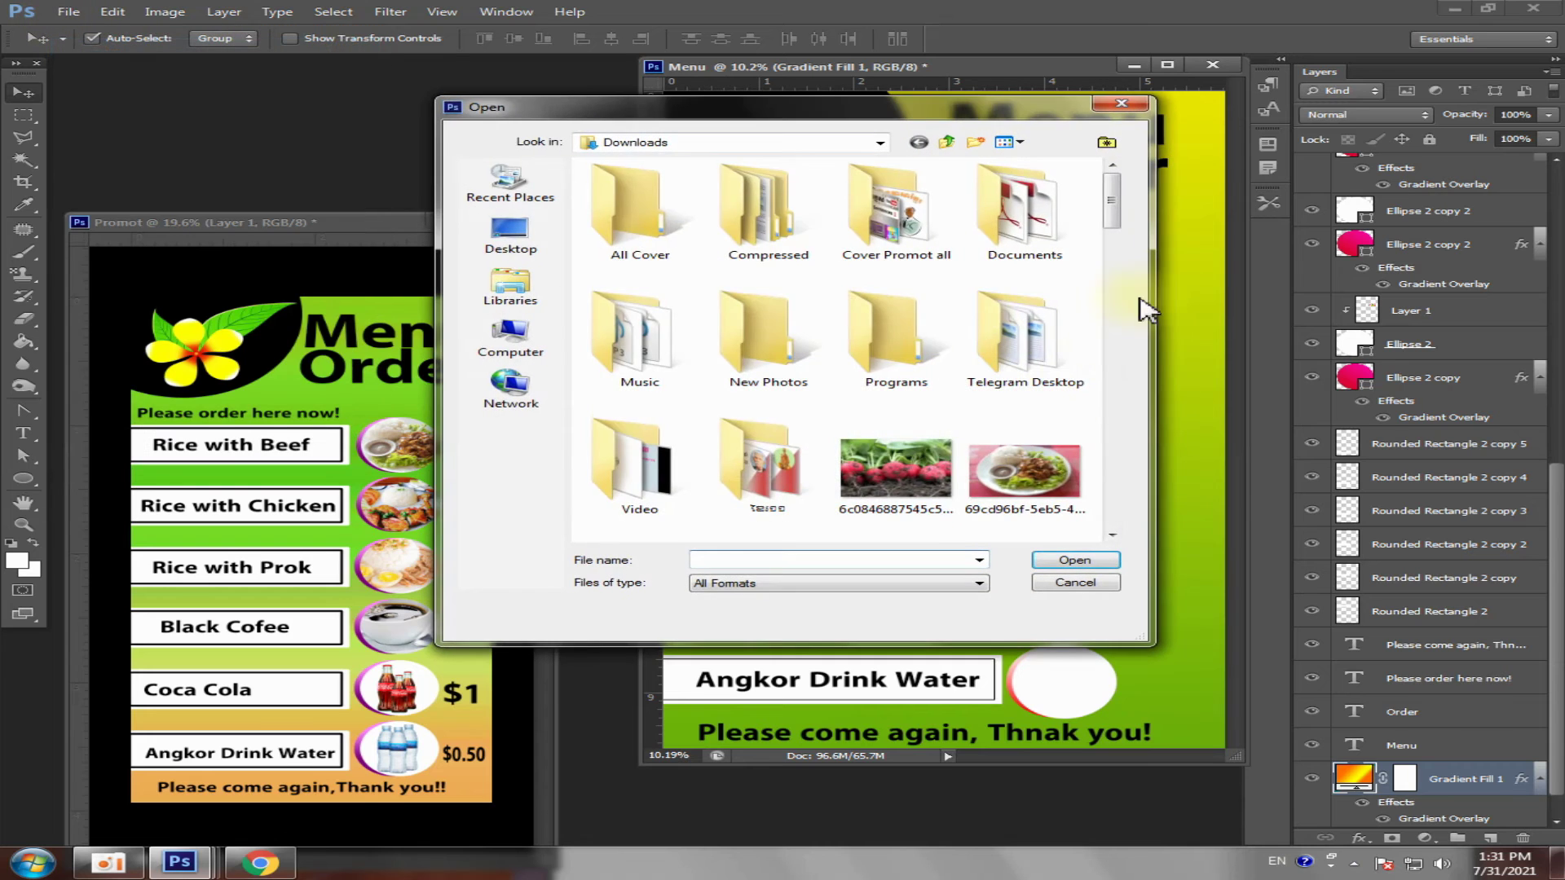
mouse_move(1112, 204)
left_mouse_down()
mouse_move(1112, 384)
mouse_move(1113, 343)
left_mouse_up()
left_click(1022, 363)
left_click(1060, 560)
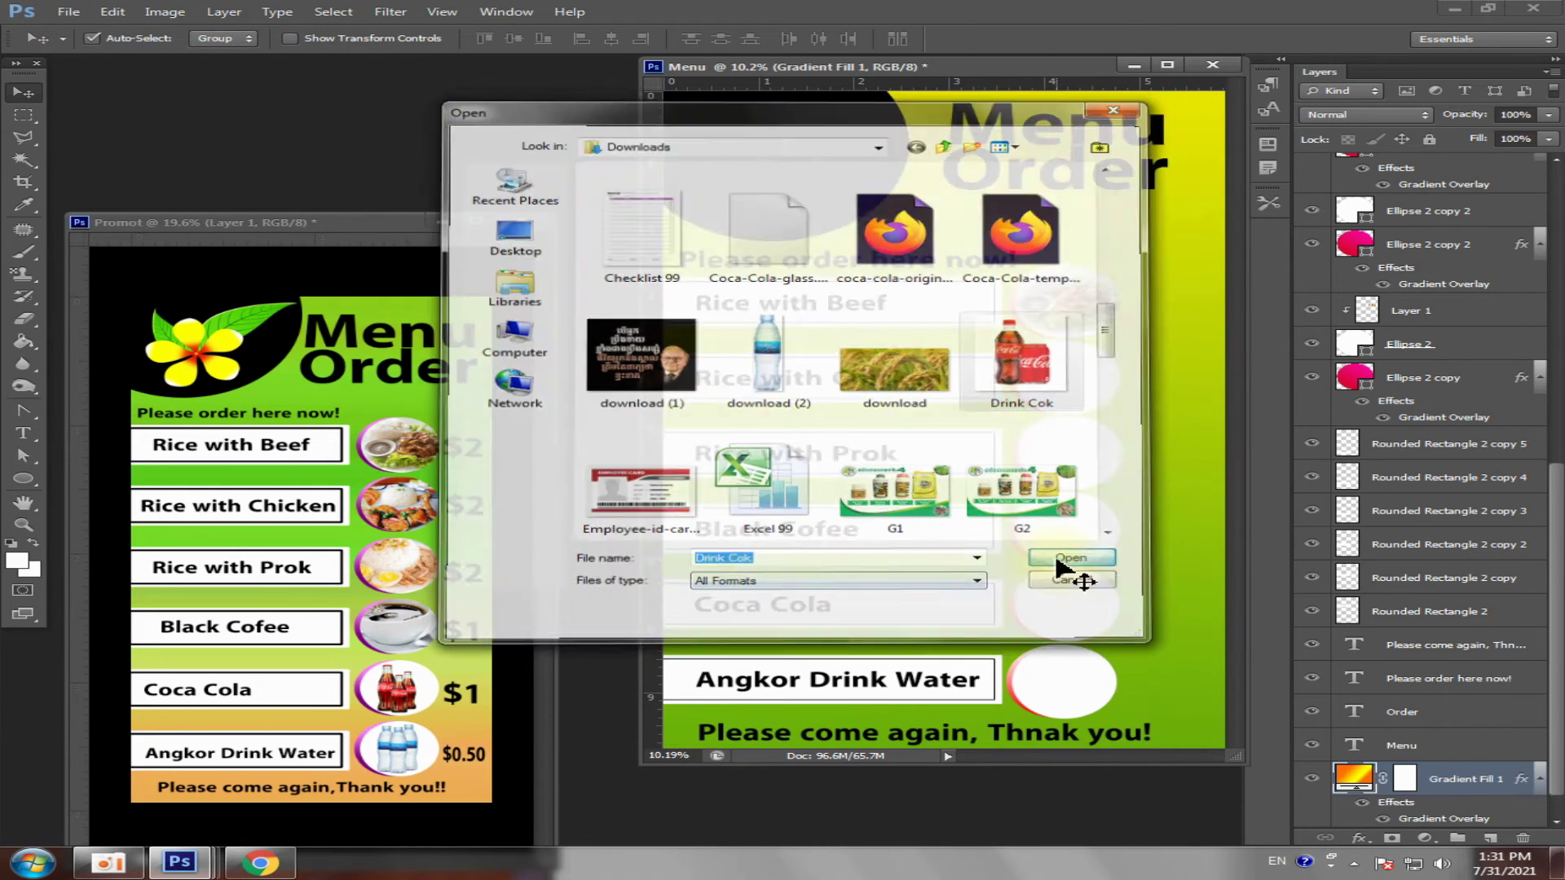
left_click_drag(971, 84, 1432, 133)
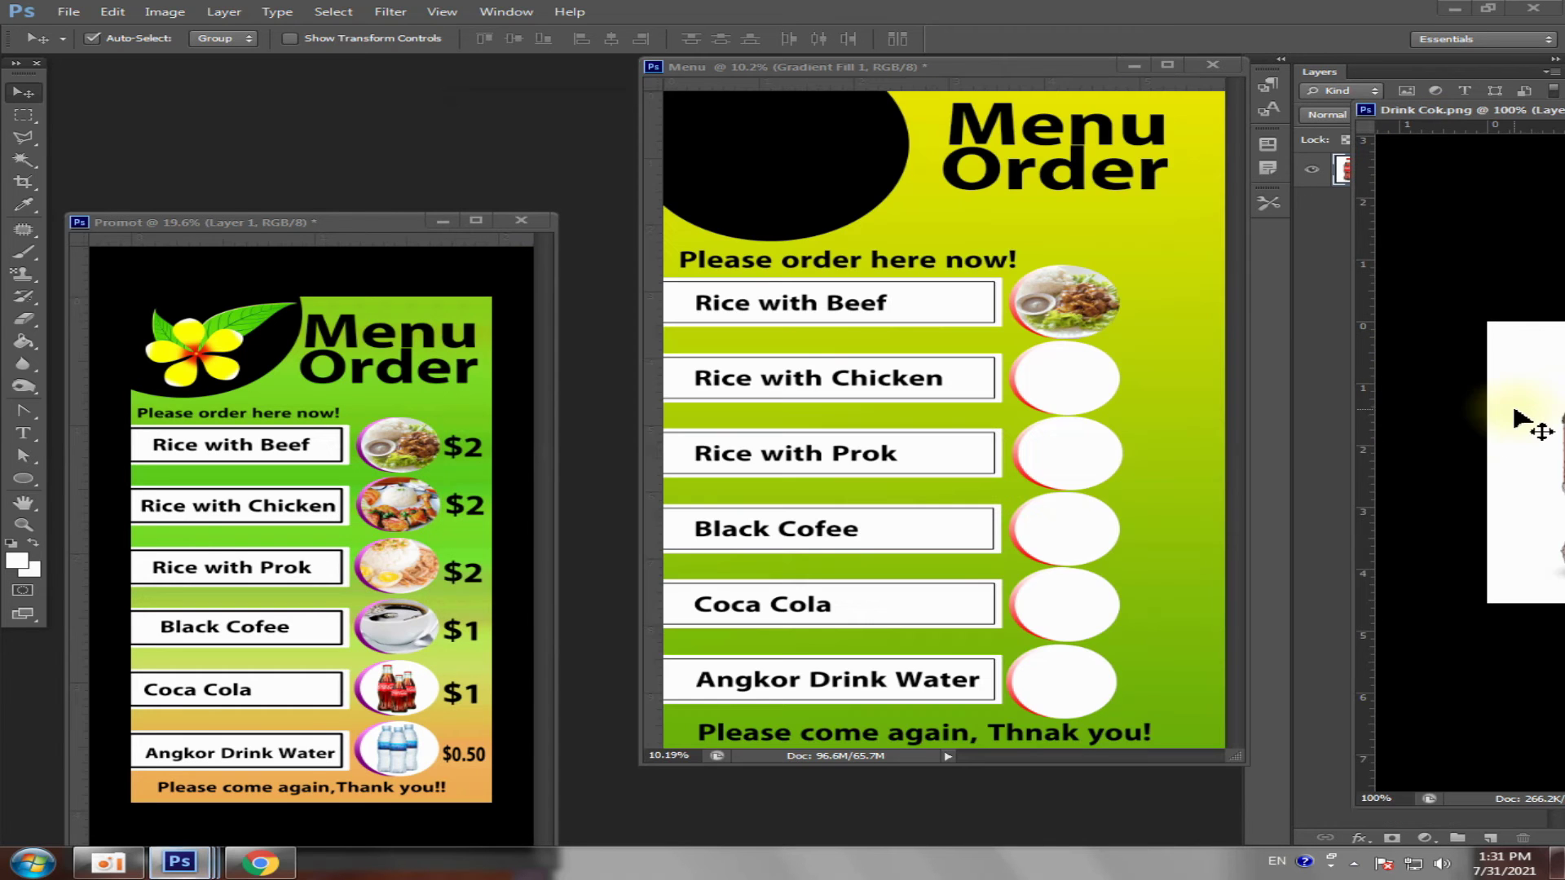
- Copy the Coca-Cola photo into the Menu poster and enlarge it with Free Transform
left_click_drag(1543, 419, 946, 493)
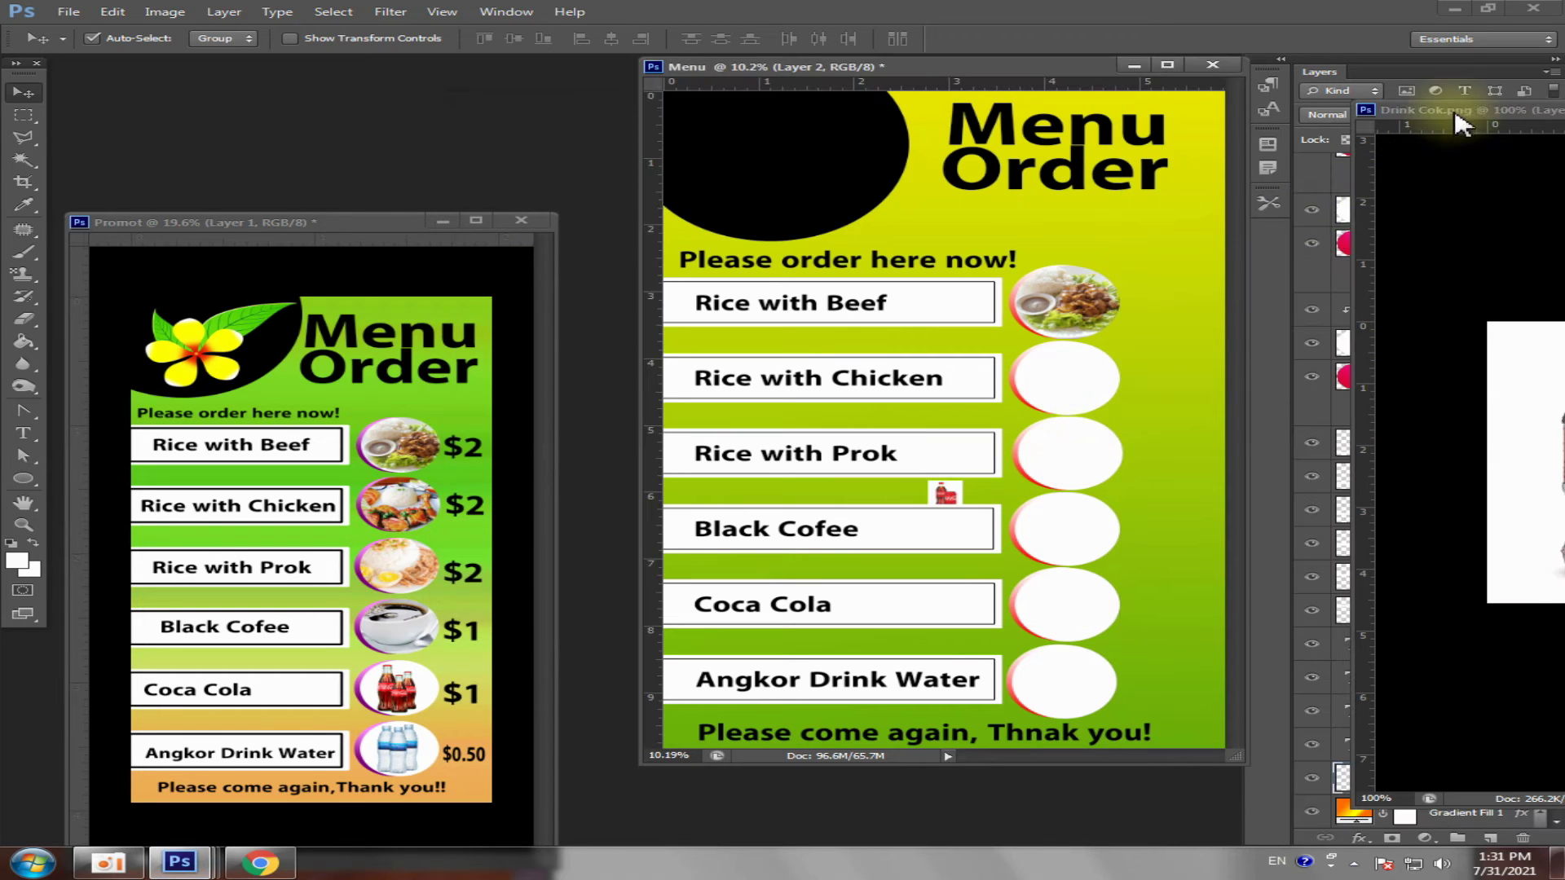
mouse_move(1460, 114)
left_mouse_down()
mouse_move(1472, 239)
mouse_move(1260, 245)
left_mouse_up()
left_click(1329, 236)
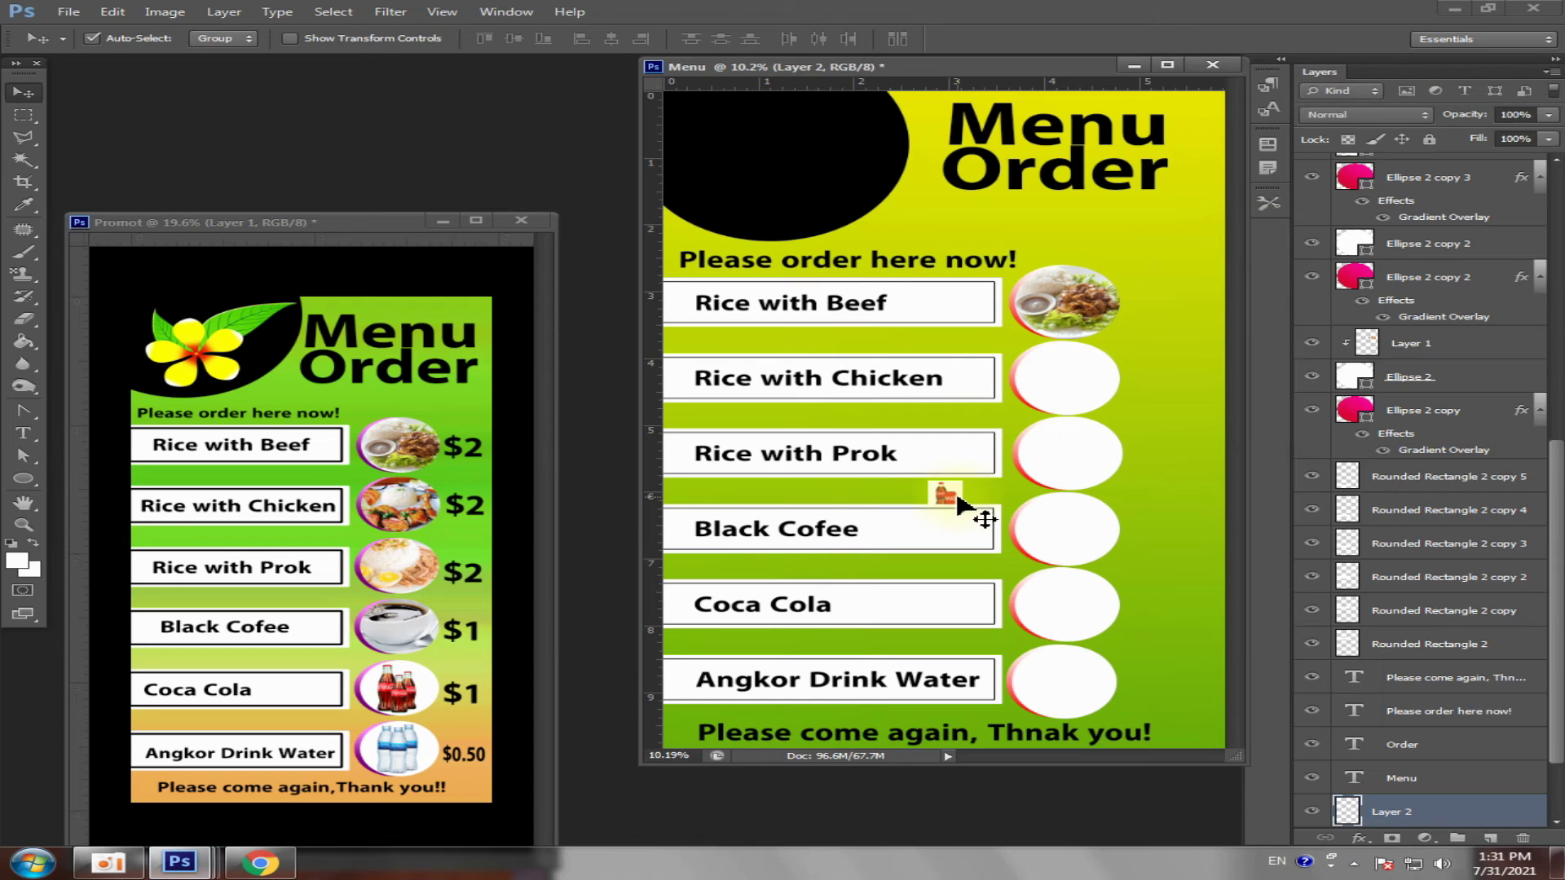
key("ctrl+t")
left_click_drag(972, 477, 1037, 391)
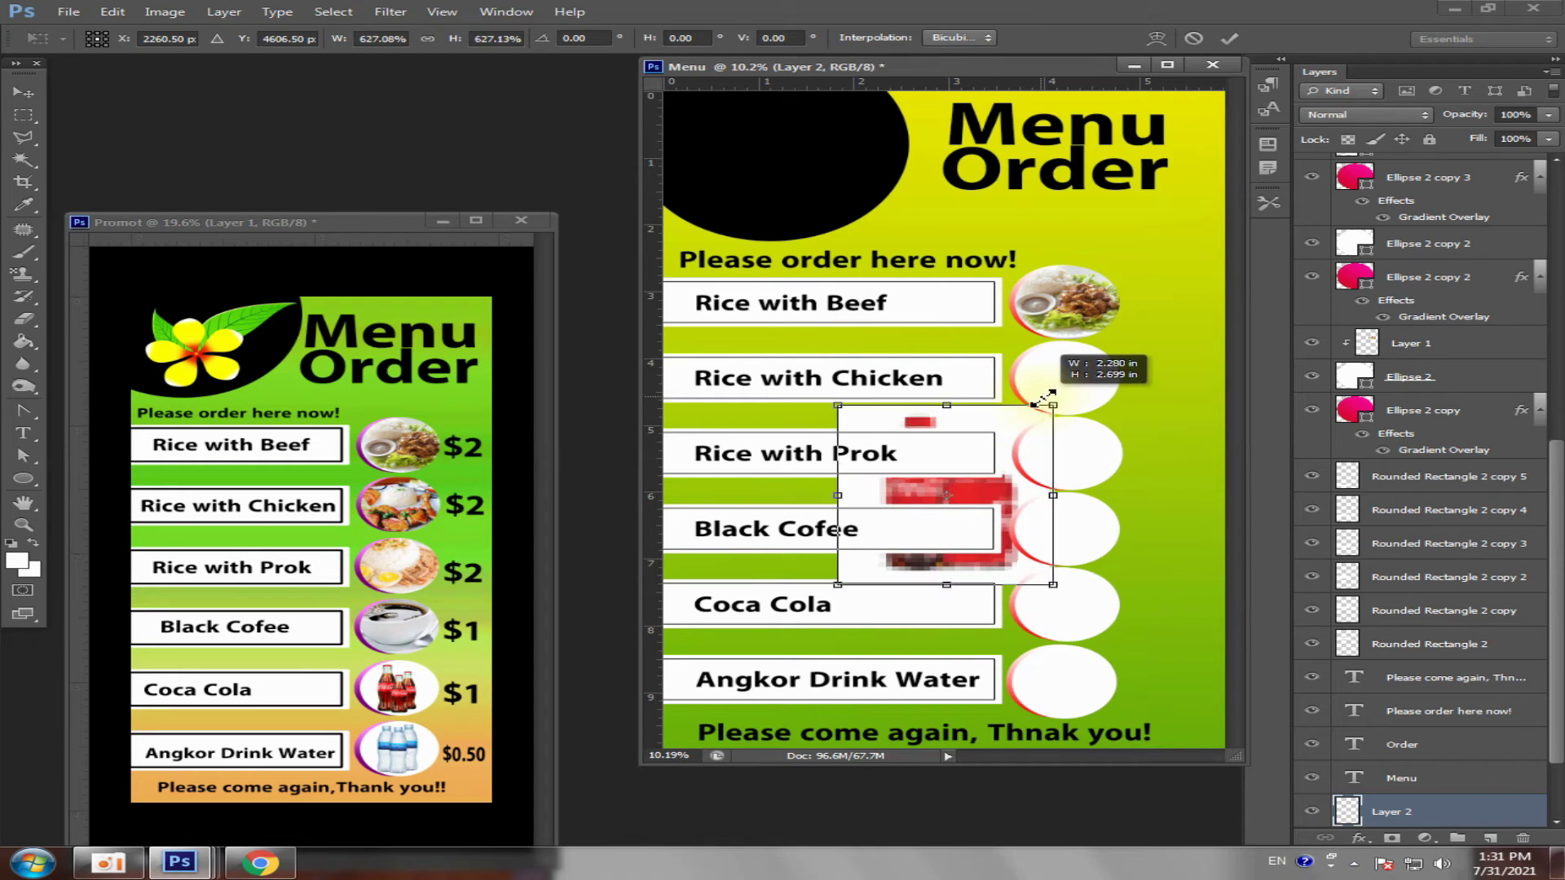
key("Return")
key("v")
left_click(1052, 465, "alt")
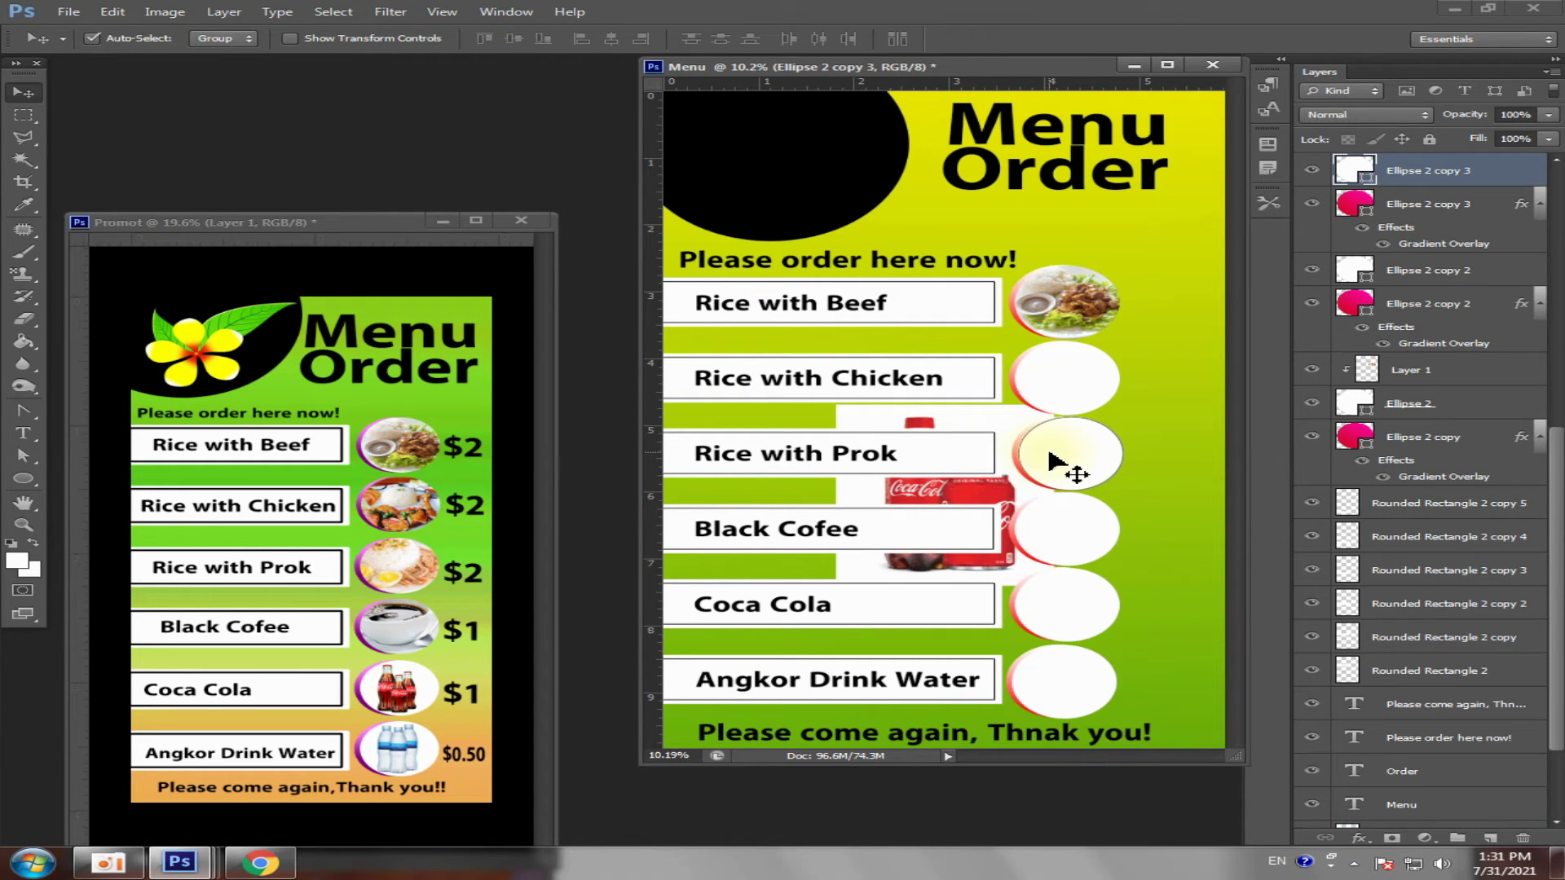
- Move Layer 2 to the top of the stack and position it beside the Coca Cola row
mouse_move(1468, 815)
left_mouse_down()
mouse_move(1425, 189)
mouse_move(1386, 383)
left_mouse_up()
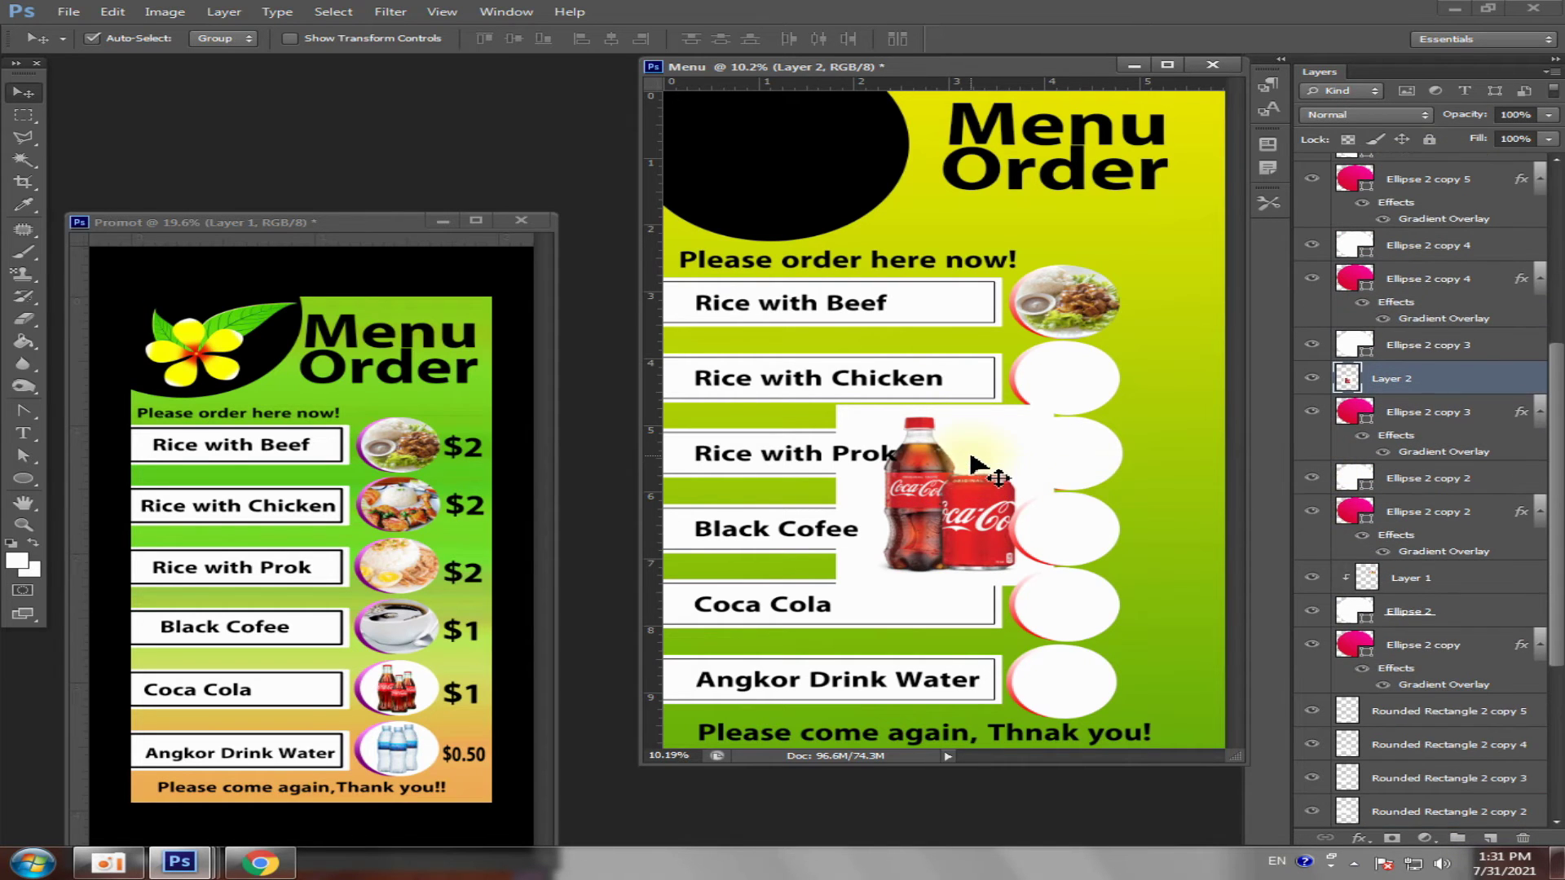
mouse_move(974, 465)
left_mouse_down()
mouse_move(958, 462)
mouse_move(976, 338)
left_mouse_up()
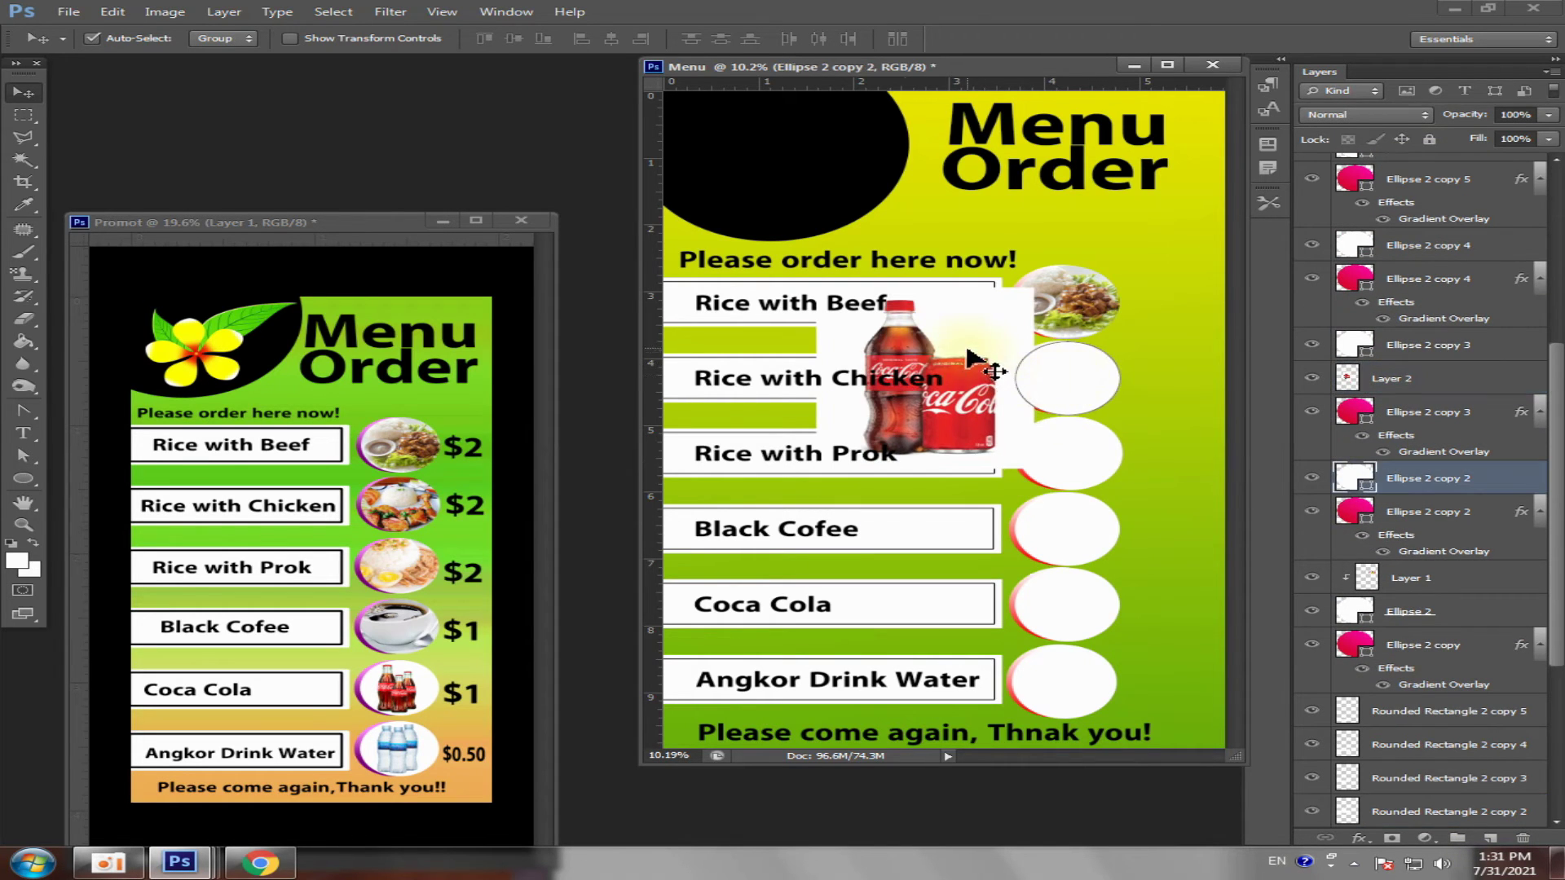
left_click(1029, 605)
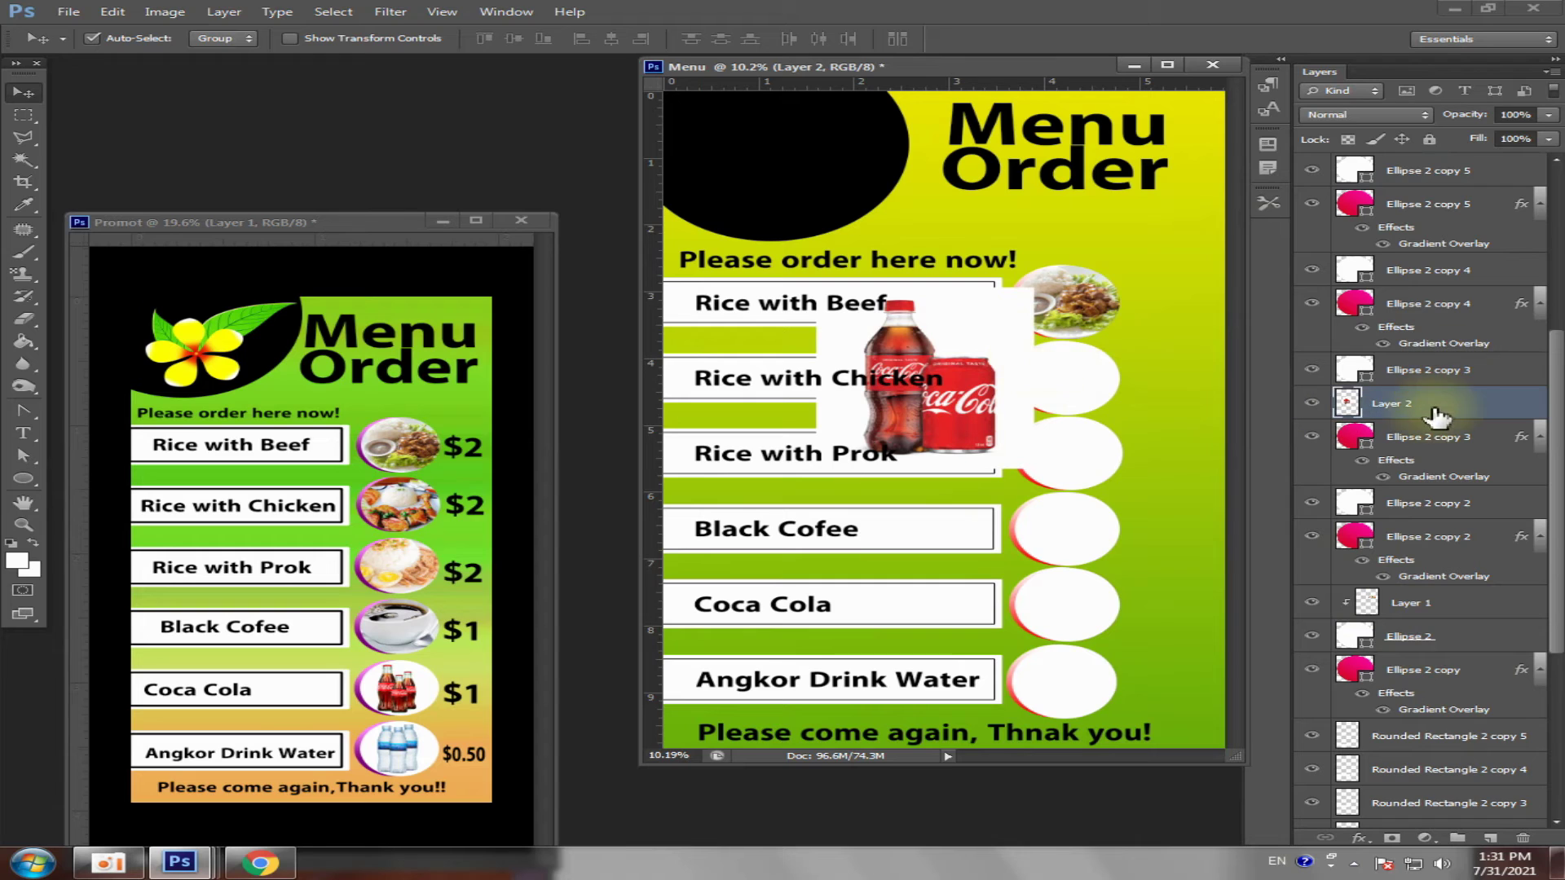
left_click_drag(1428, 403, 1416, 166)
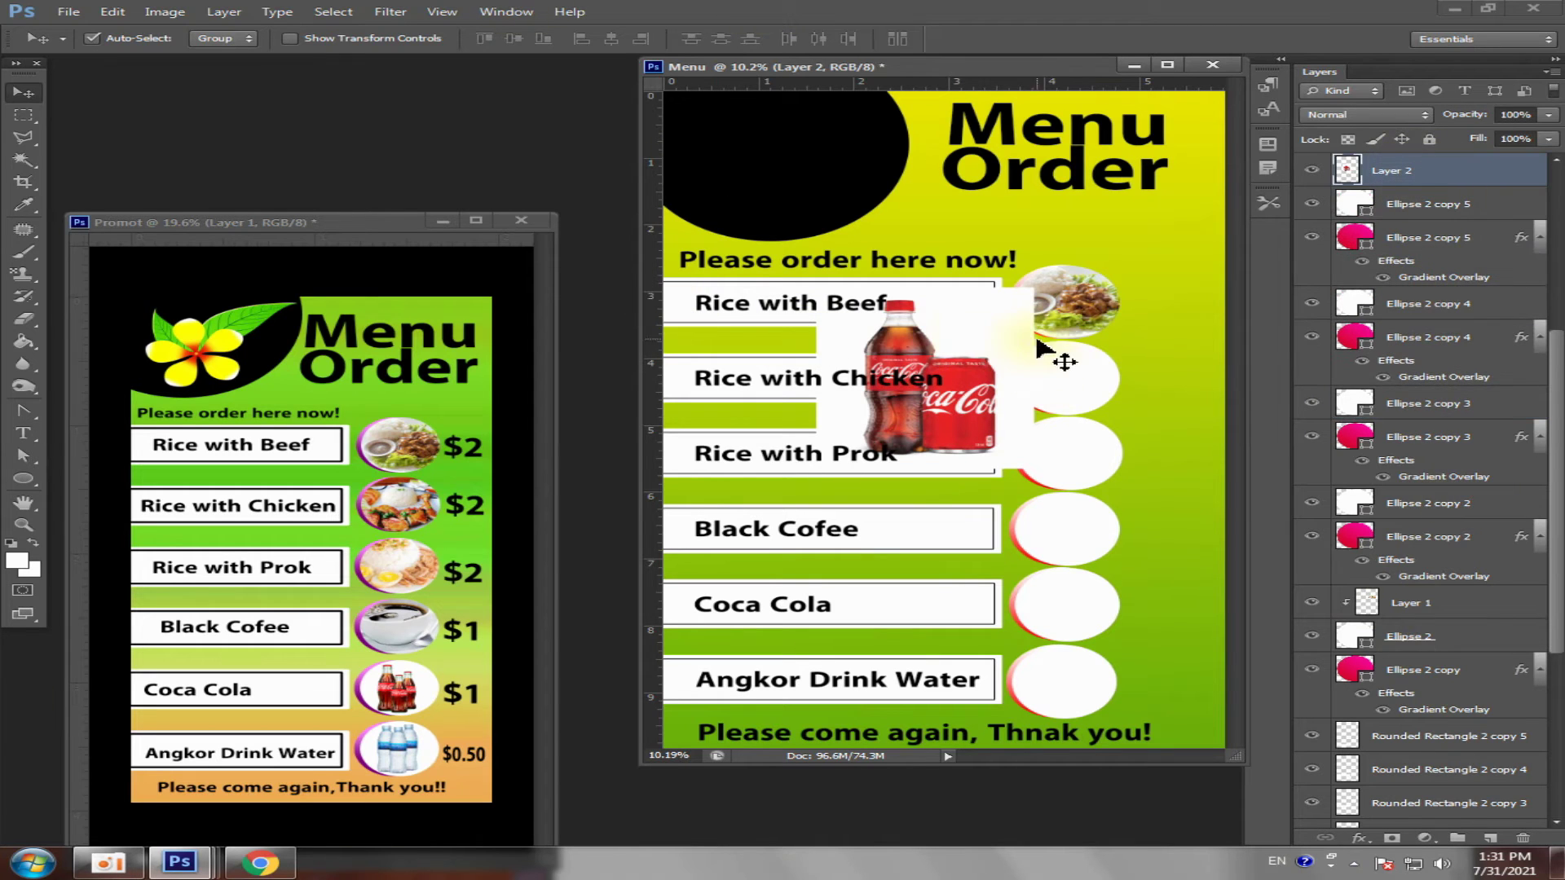
left_click_drag(1039, 347, 1182, 626)
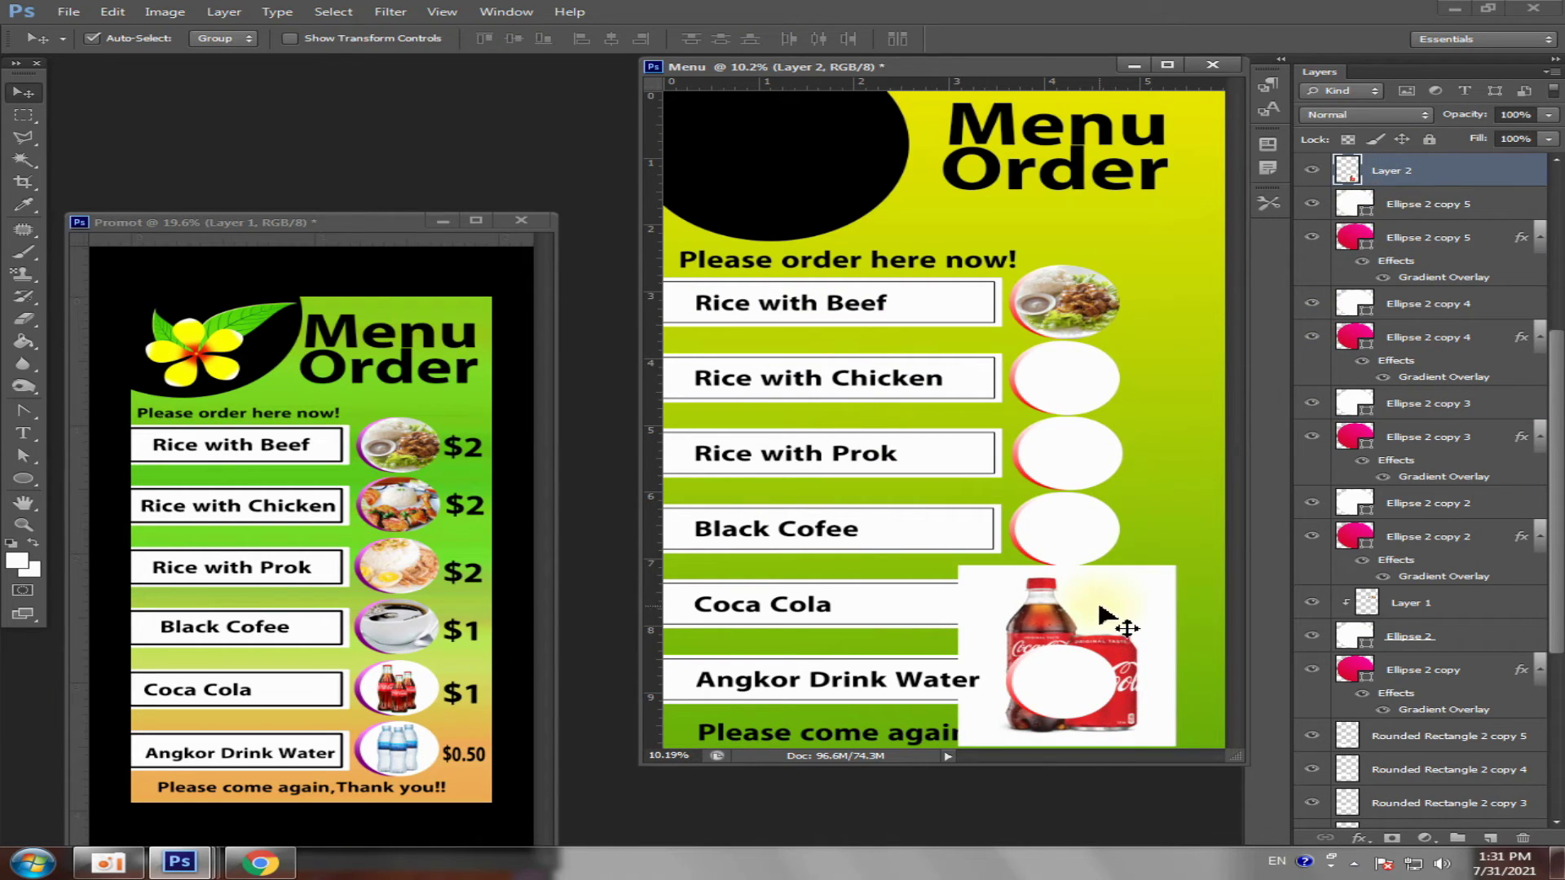
left_click_drag(1113, 621, 1086, 545)
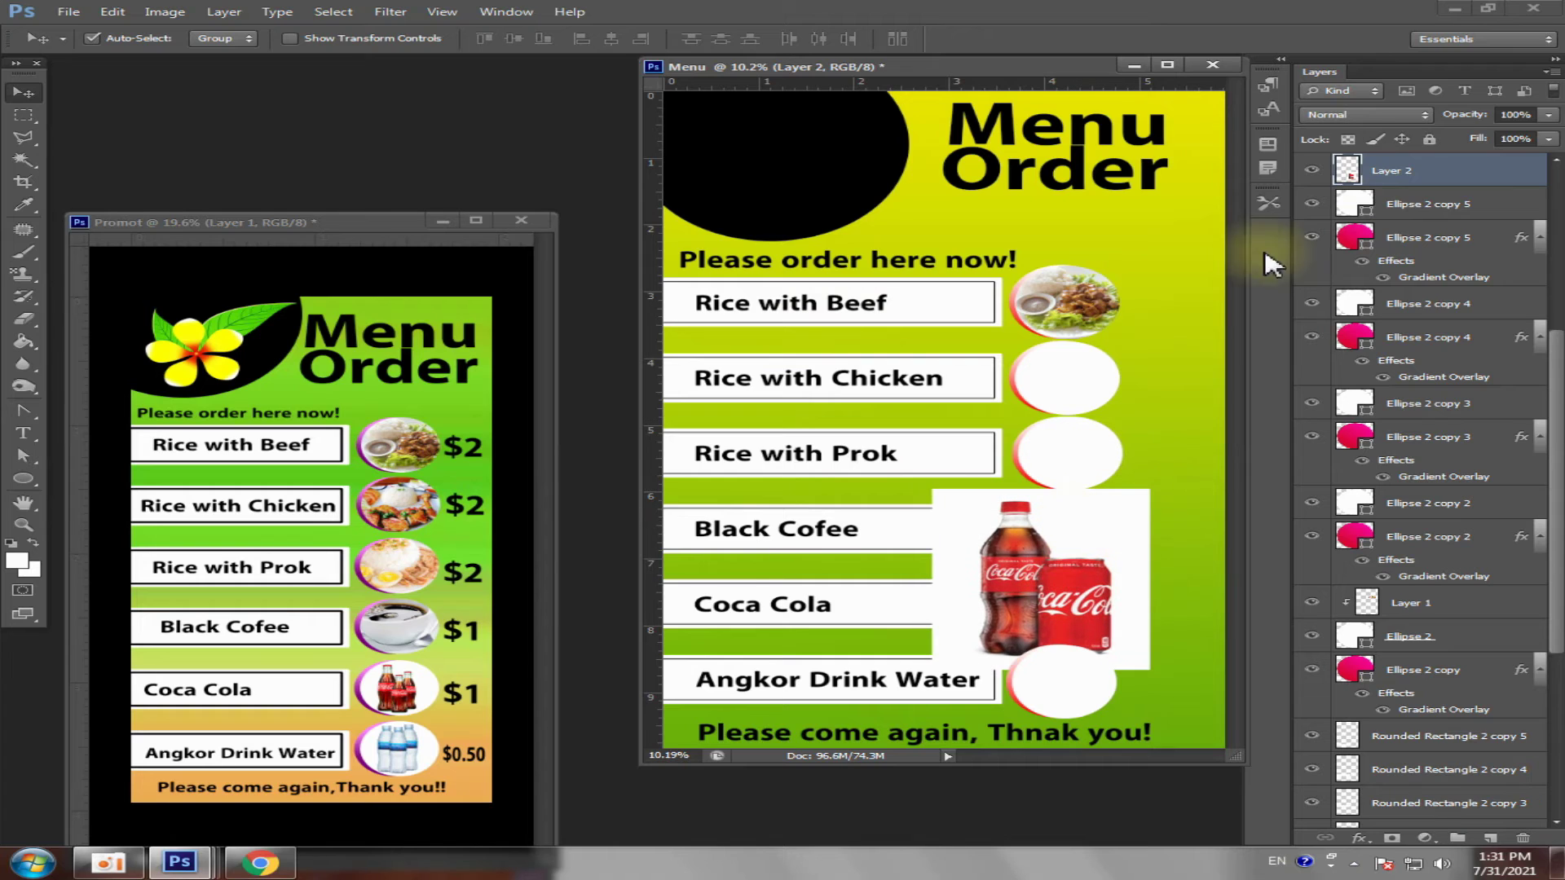
left_click(840, 612)
left_click(1386, 204)
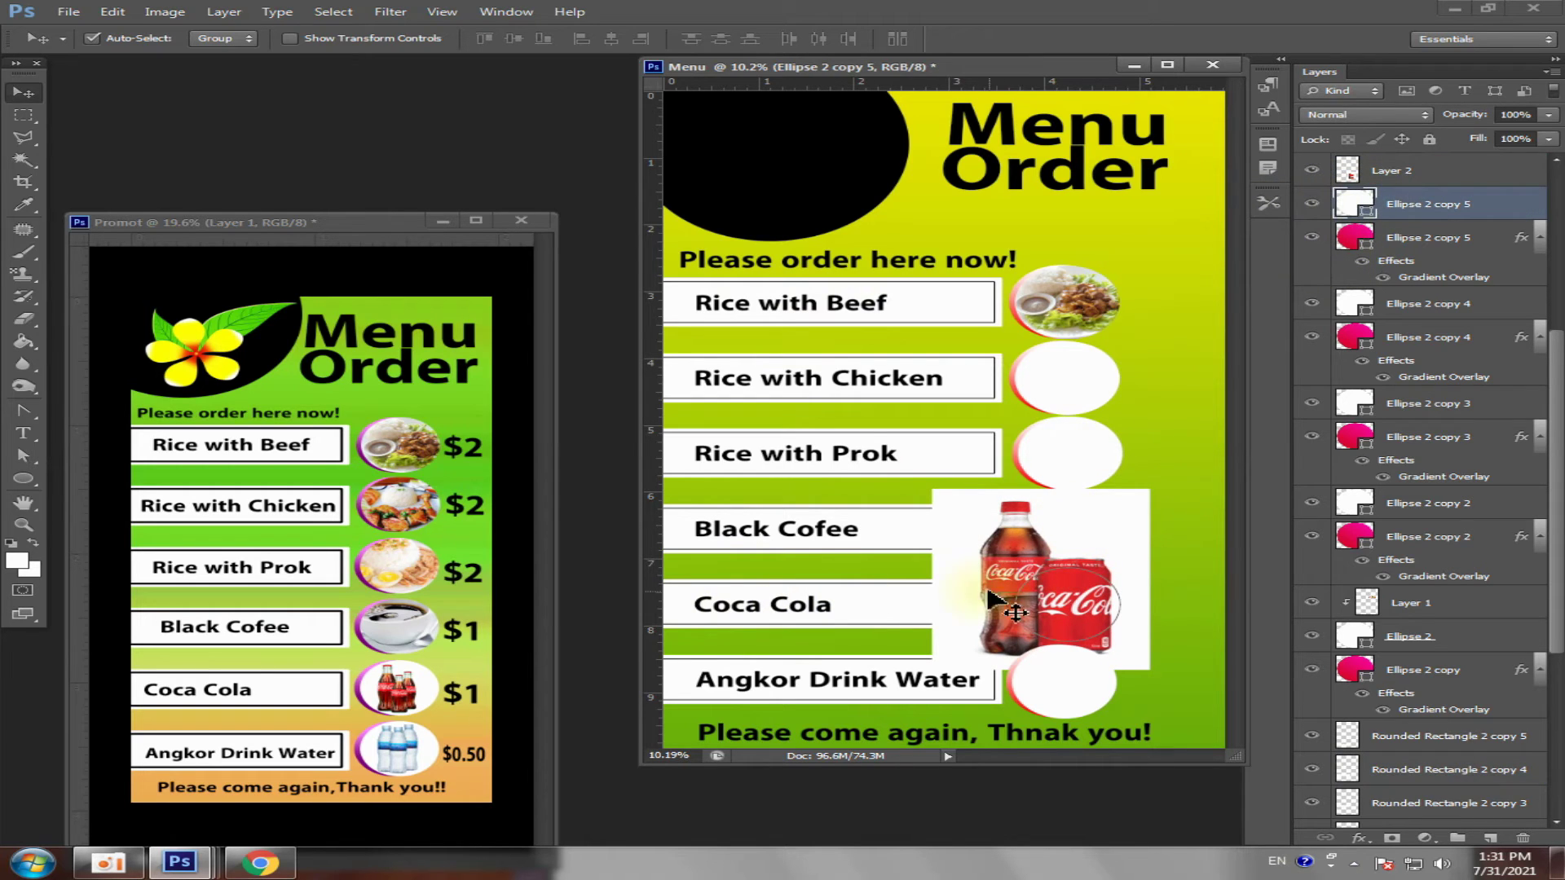
left_click(1043, 599)
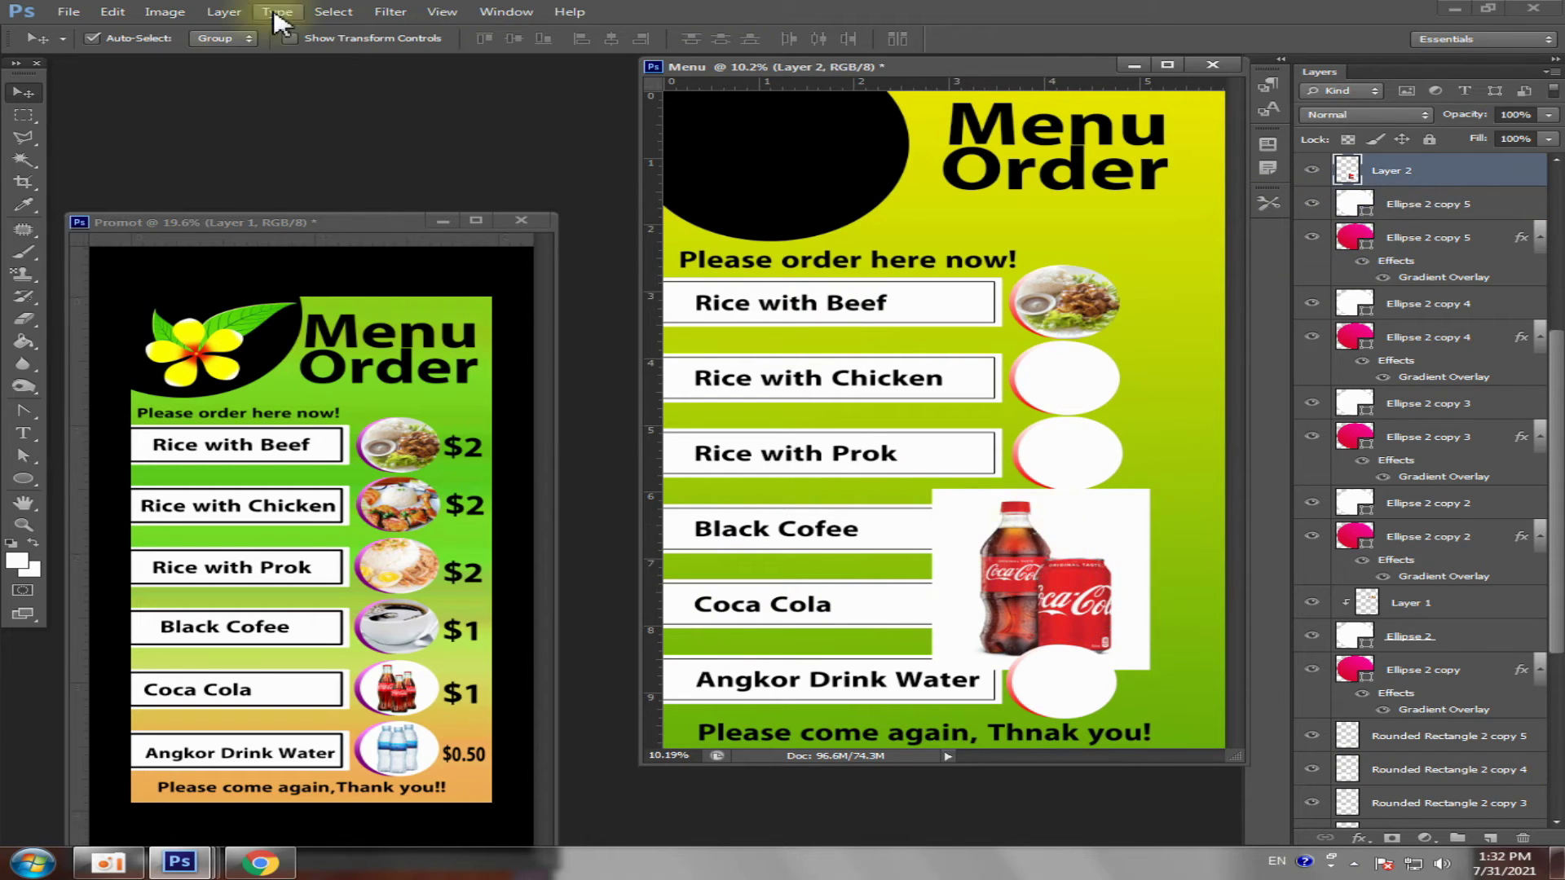
- Clip Layer 2 into the Coca Cola circle, scale it to about 48% and shift it into place
left_click(224, 11)
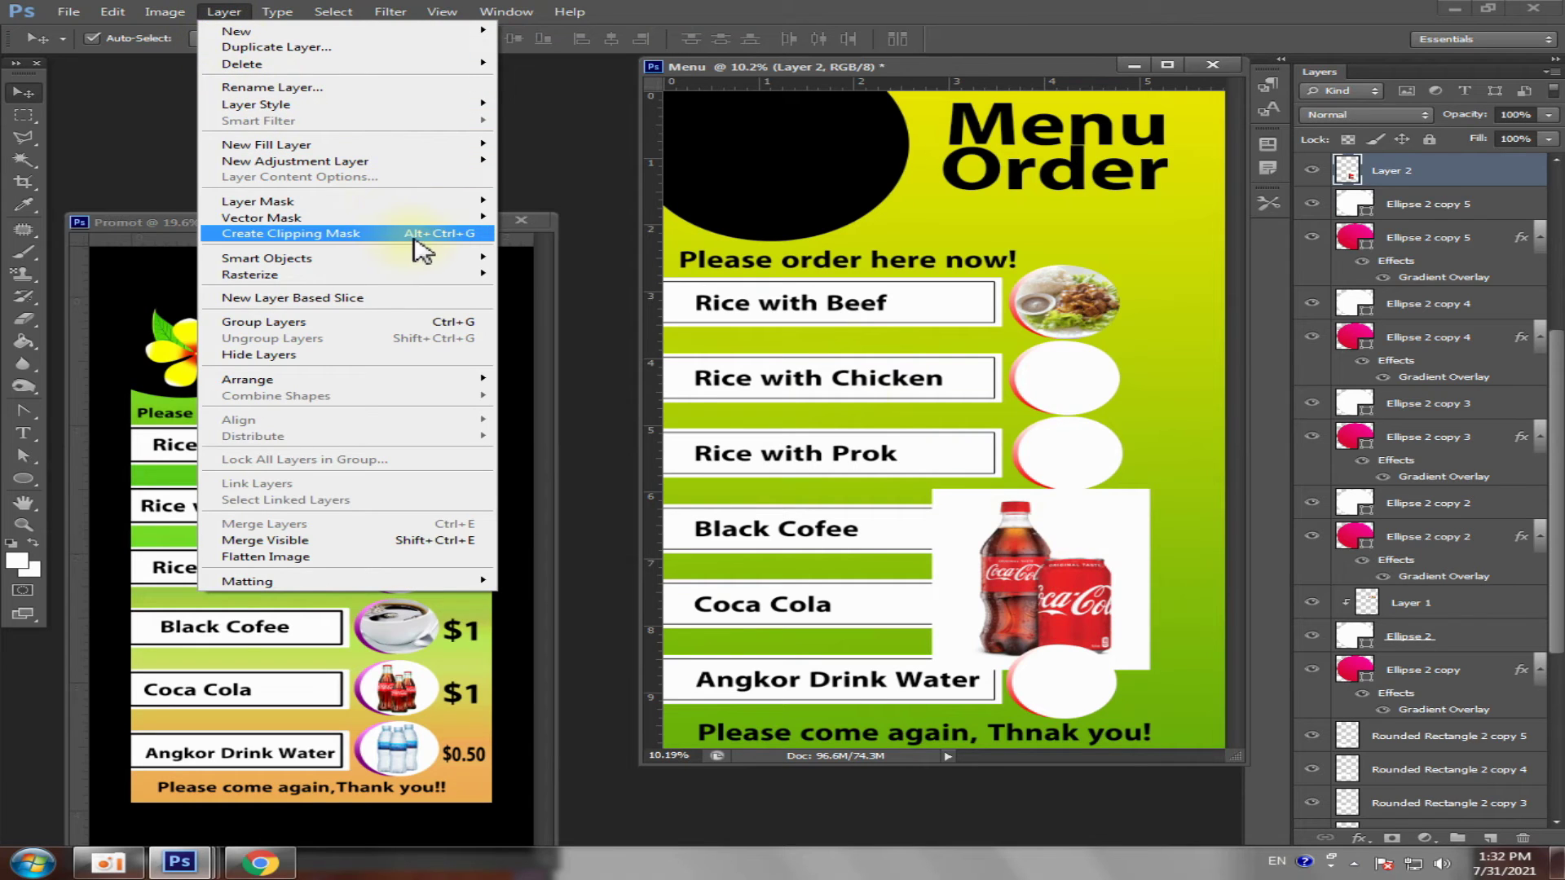
left_click(290, 233)
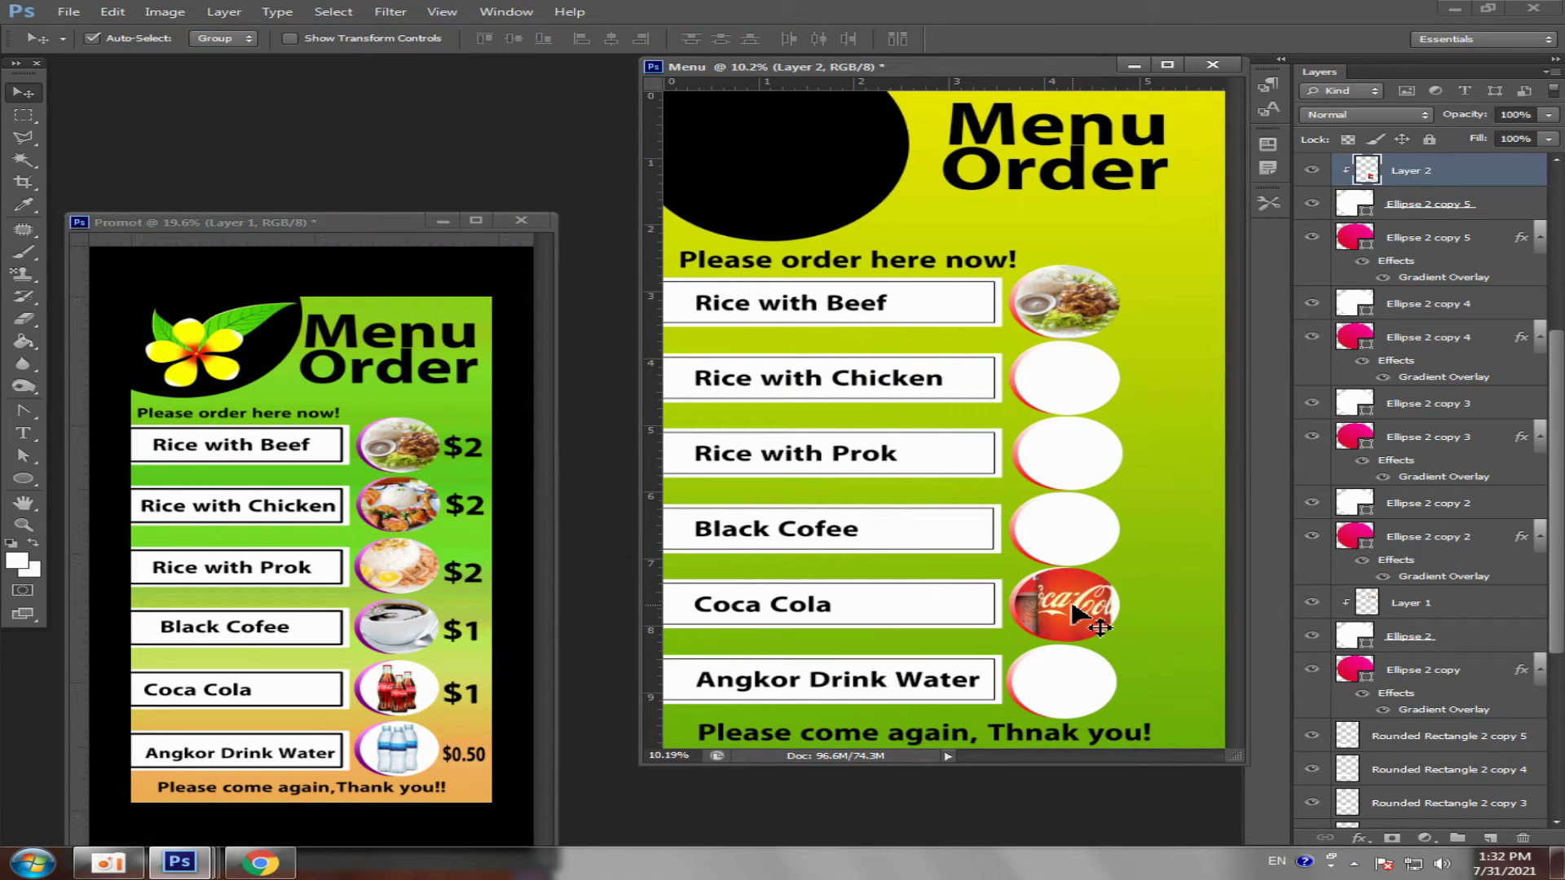
key("ctrl+t")
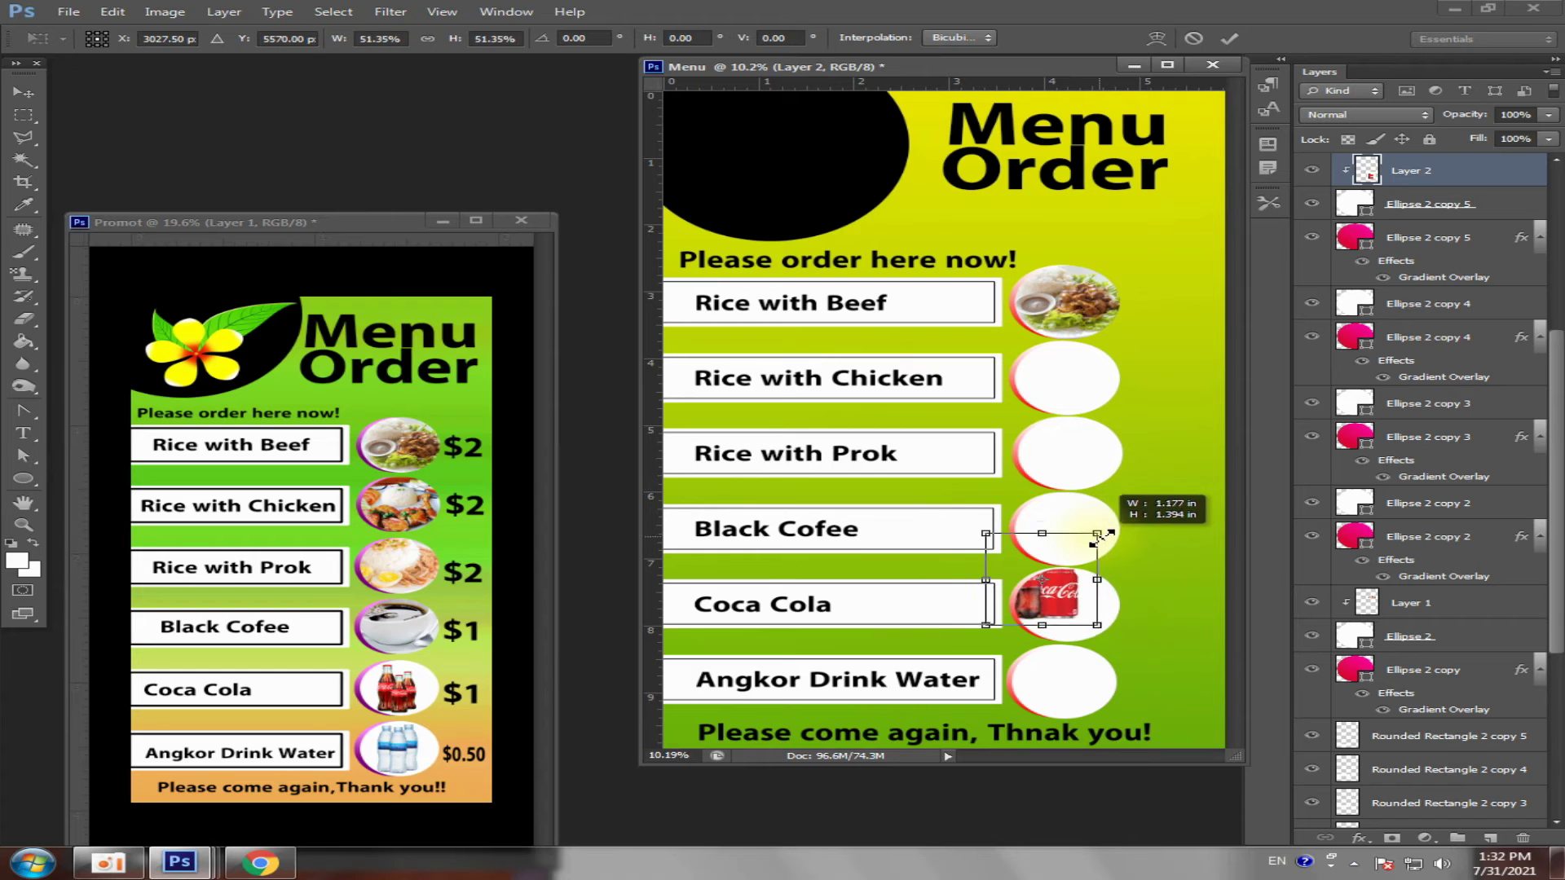
left_click_drag(1149, 491, 1093, 537)
scroll(1108, 639, "up", 5)
scroll(1025, 603, "up", 2)
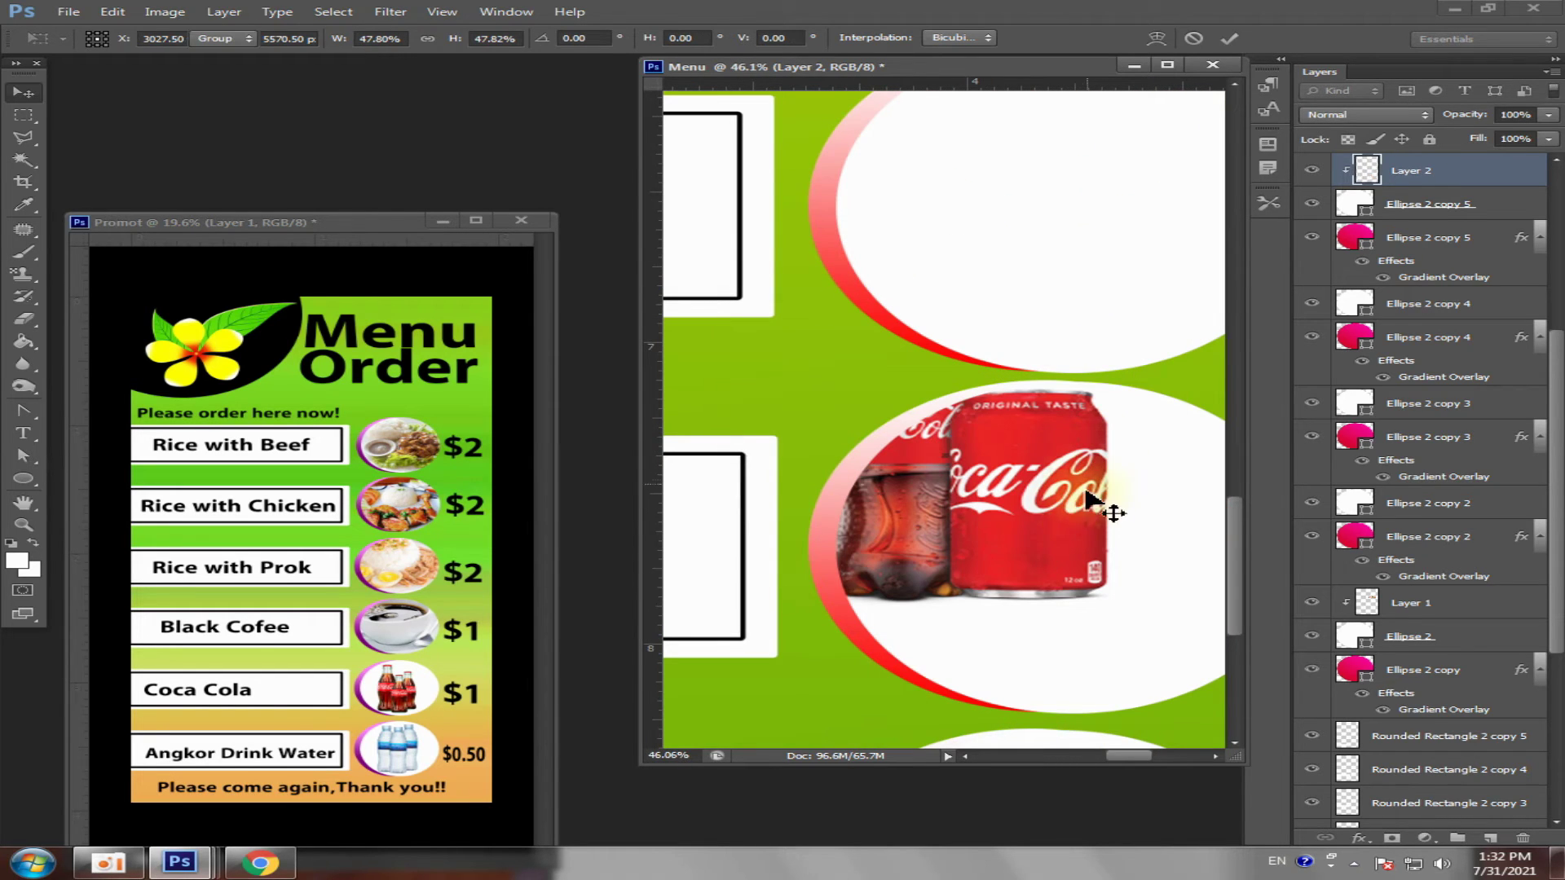
left_click_drag(1105, 500, 1195, 581)
key("Return")
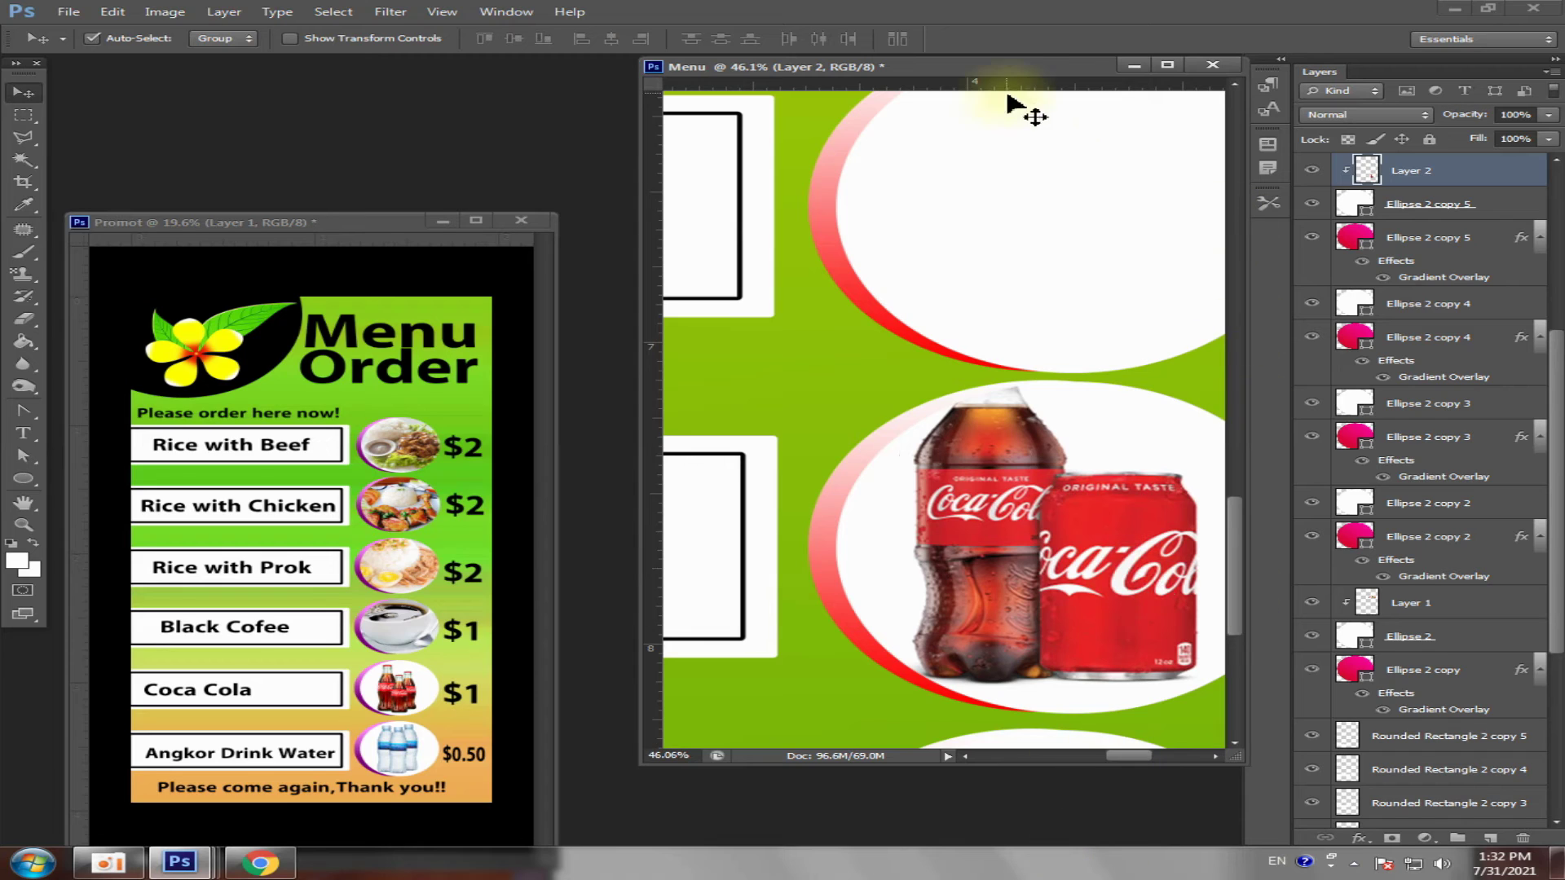
- Widen the Menu window and rescale the cola photo to about 90%, centred in its circle
left_click_drag(987, 67, 808, 73)
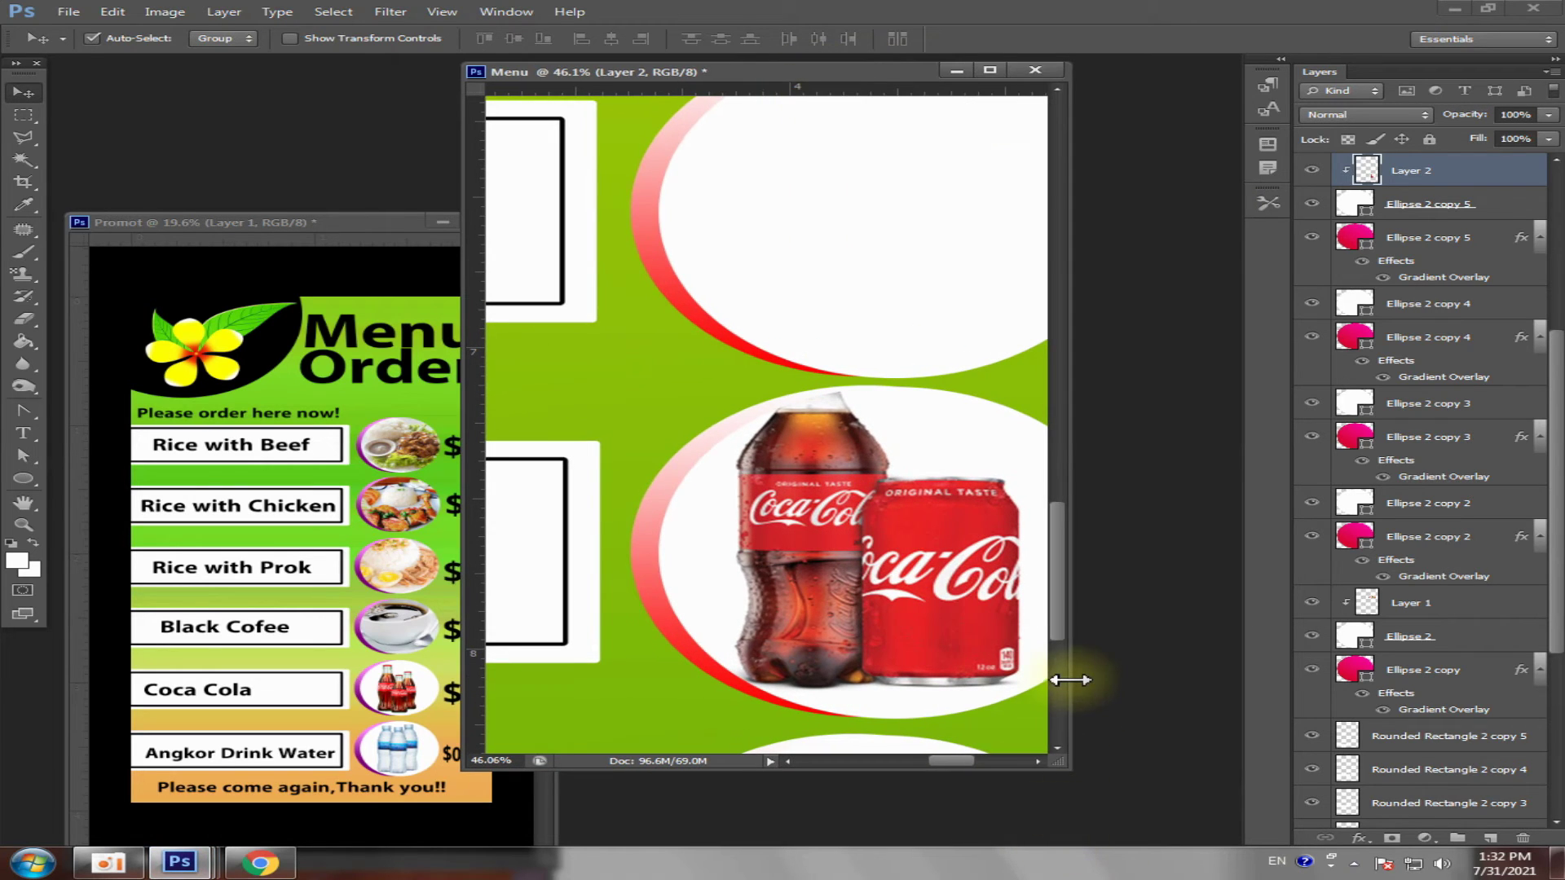
left_click_drag(1070, 677, 1215, 678)
key("ctrl+t")
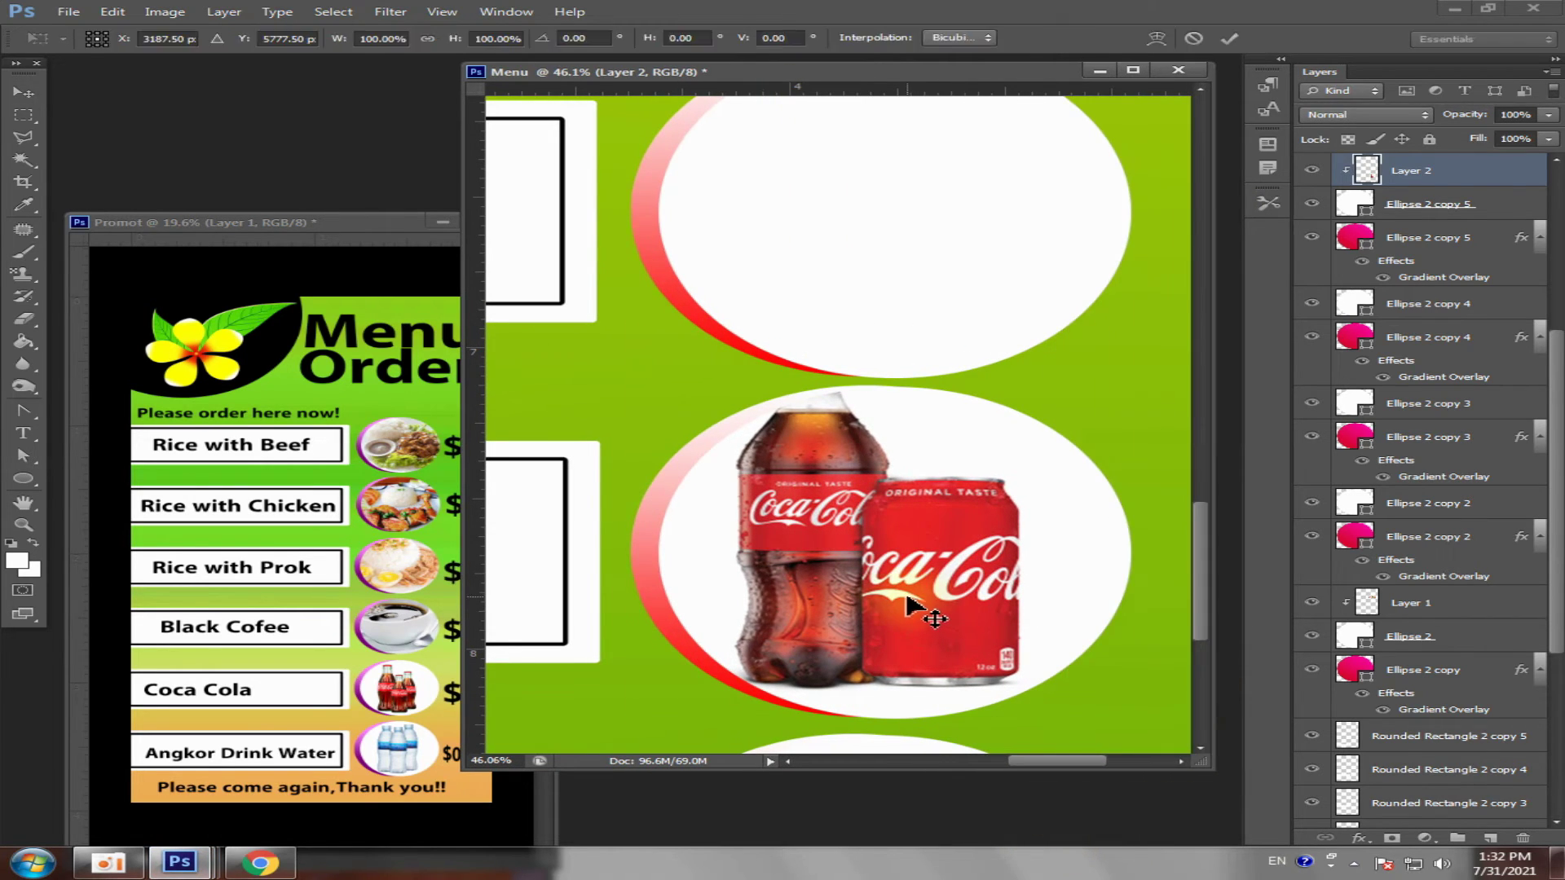
left_click_drag(1106, 332, 1029, 391)
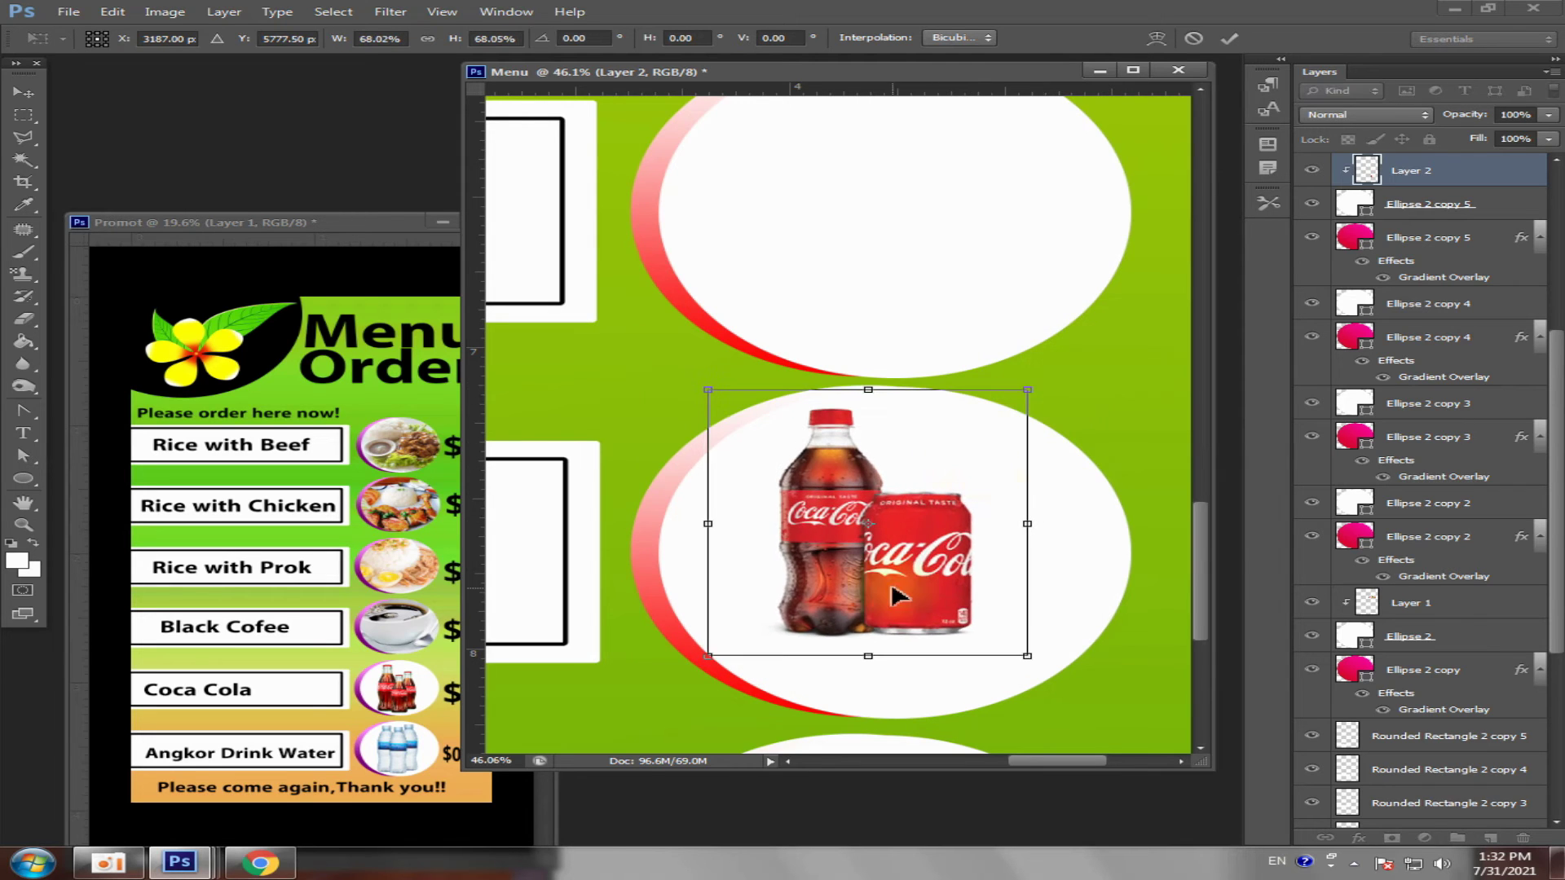
left_click_drag(897, 599, 934, 665)
left_click_drag(1055, 455, 1130, 356)
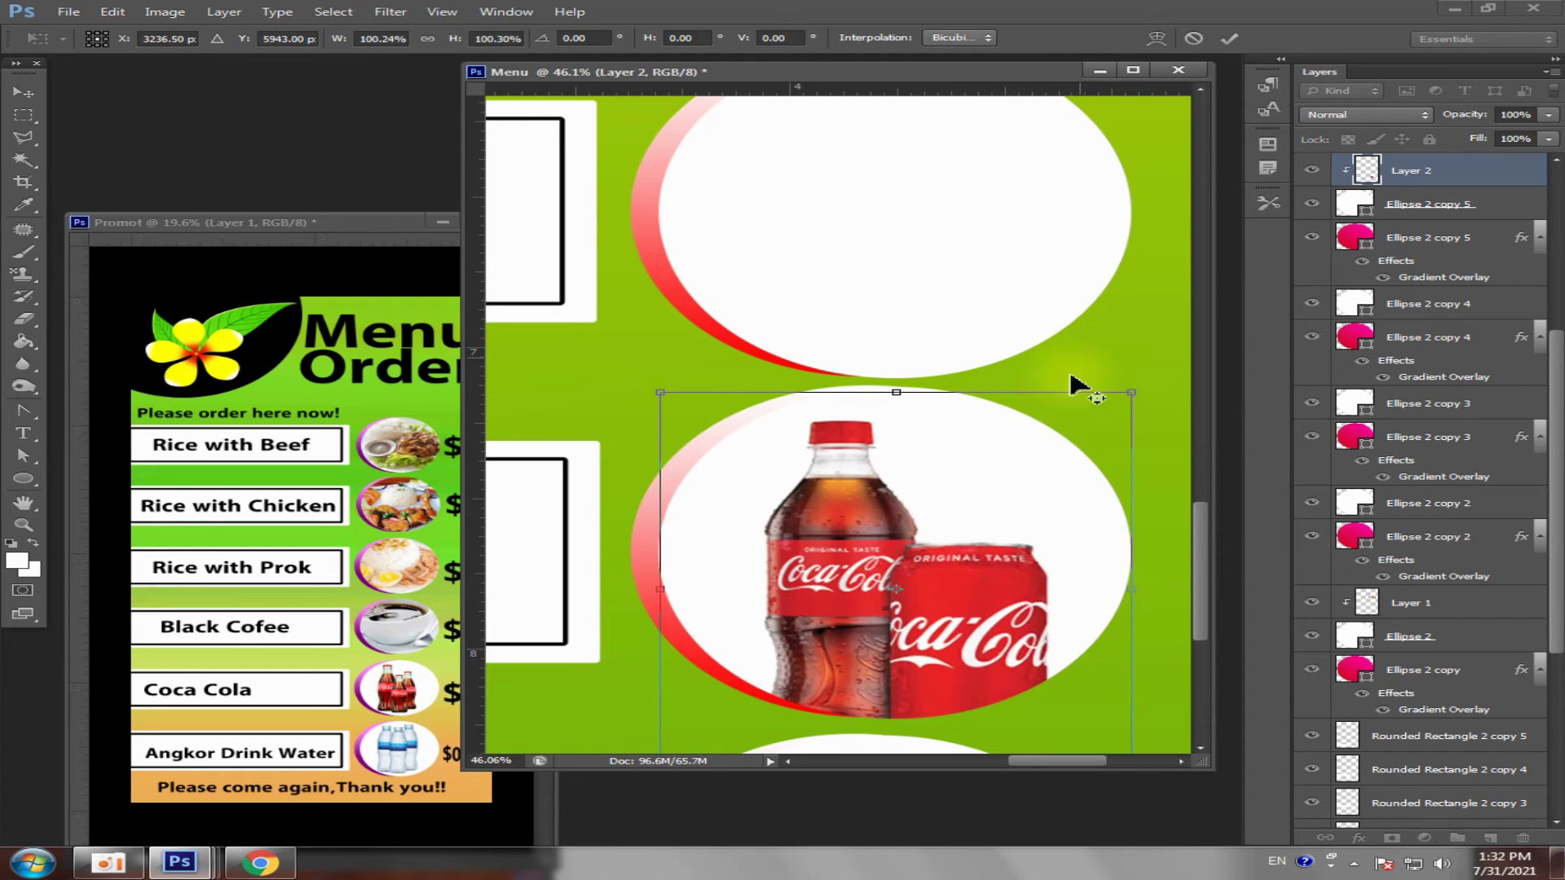
left_click_drag(989, 576, 946, 609)
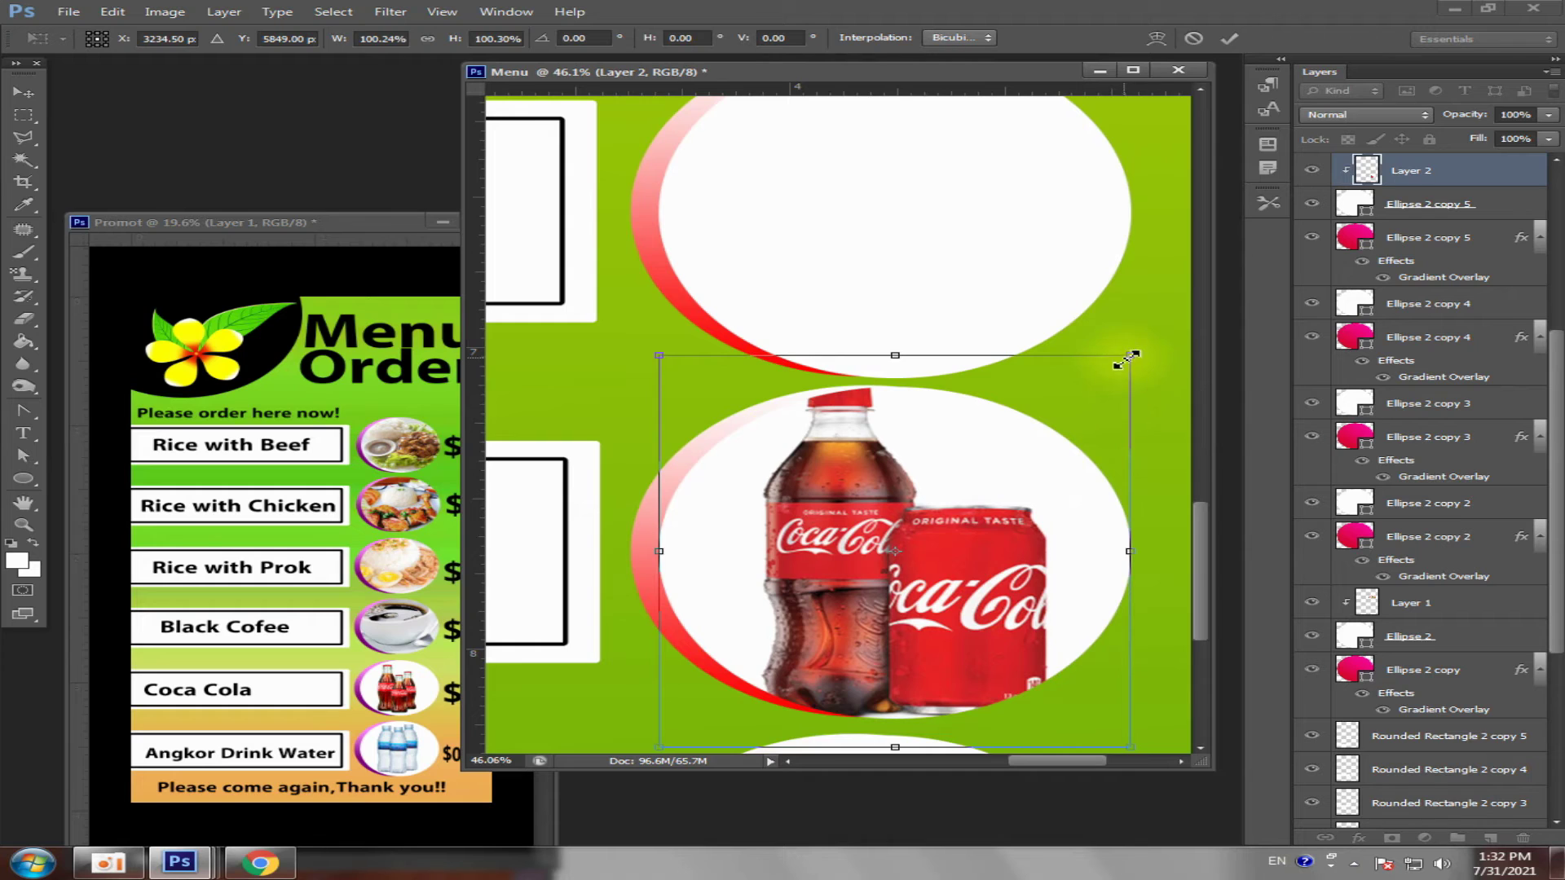
left_click_drag(1130, 357, 1110, 383)
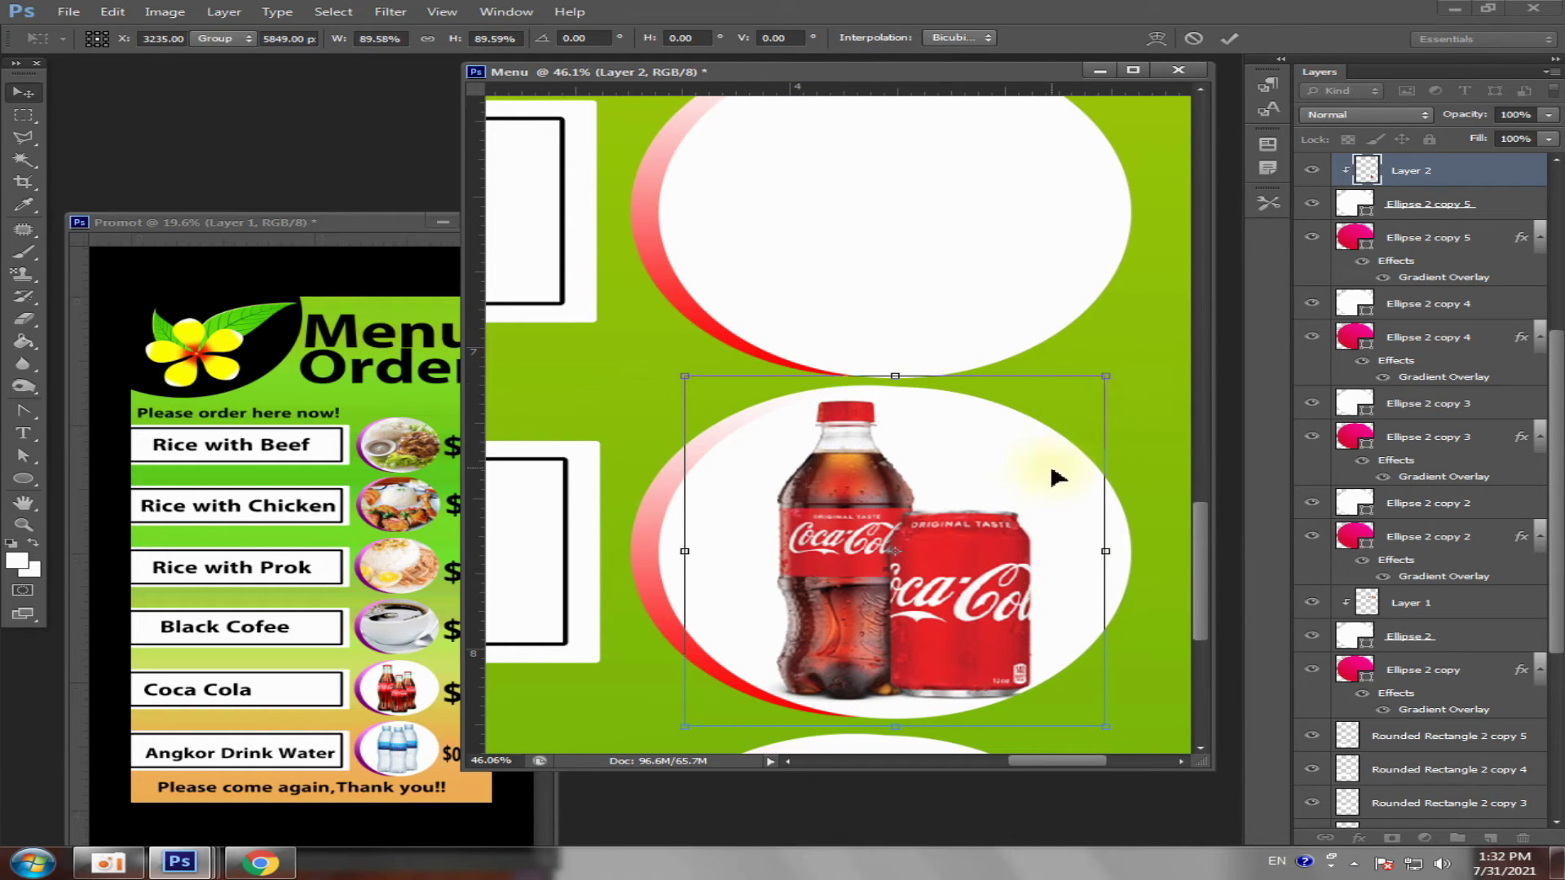
key("Return")
left_click_drag(923, 576, 911, 577)
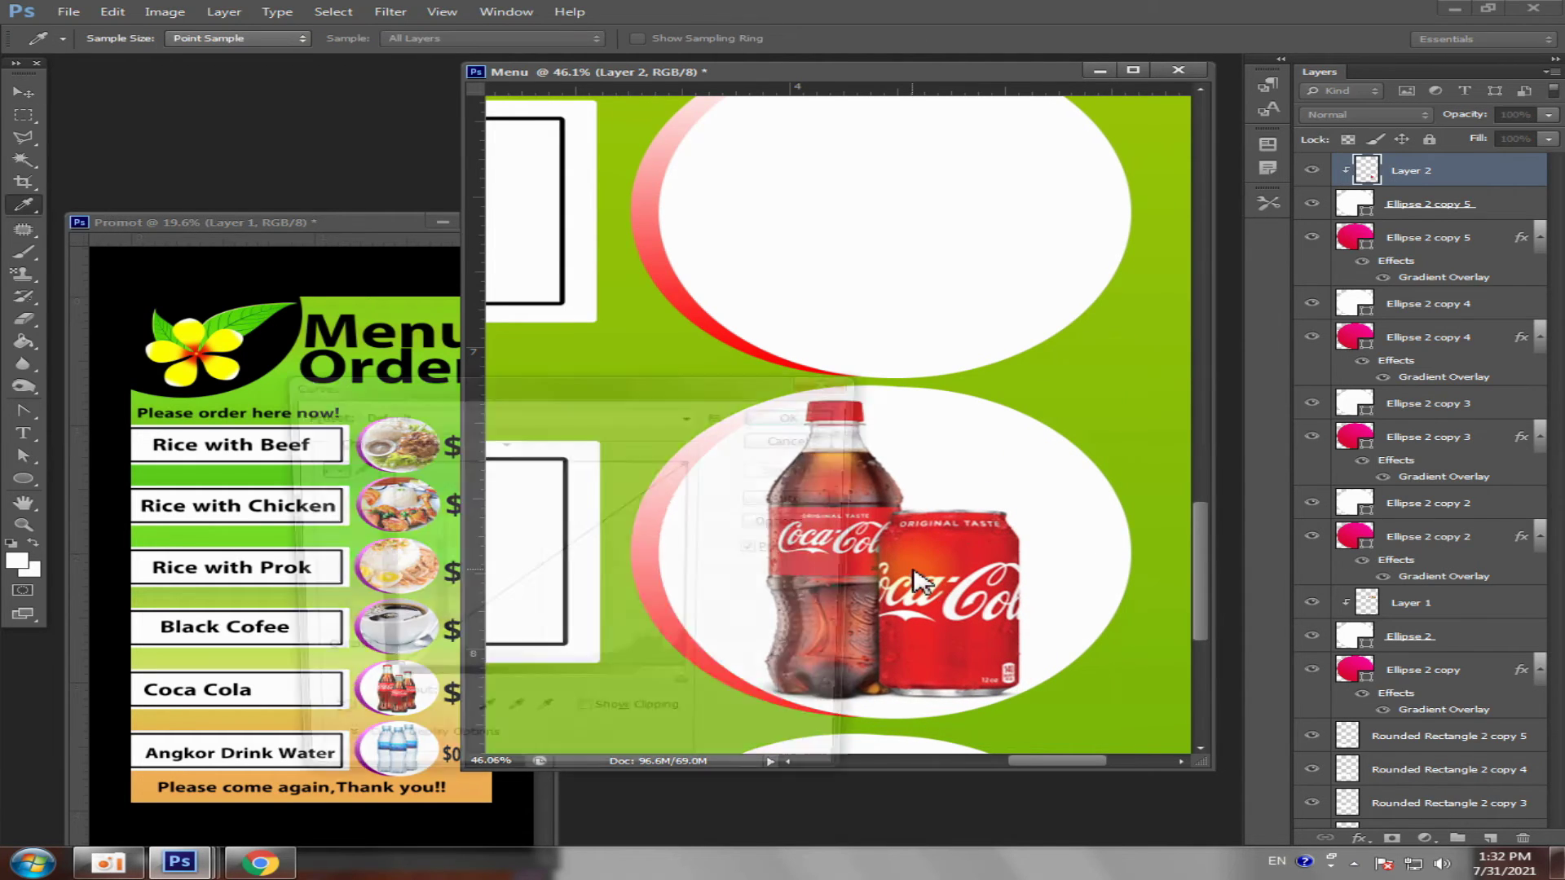
- Brighten the cola photo by raising the Curves midpoint
key("ctrl+m")
left_click_drag(495, 597, 497, 568)
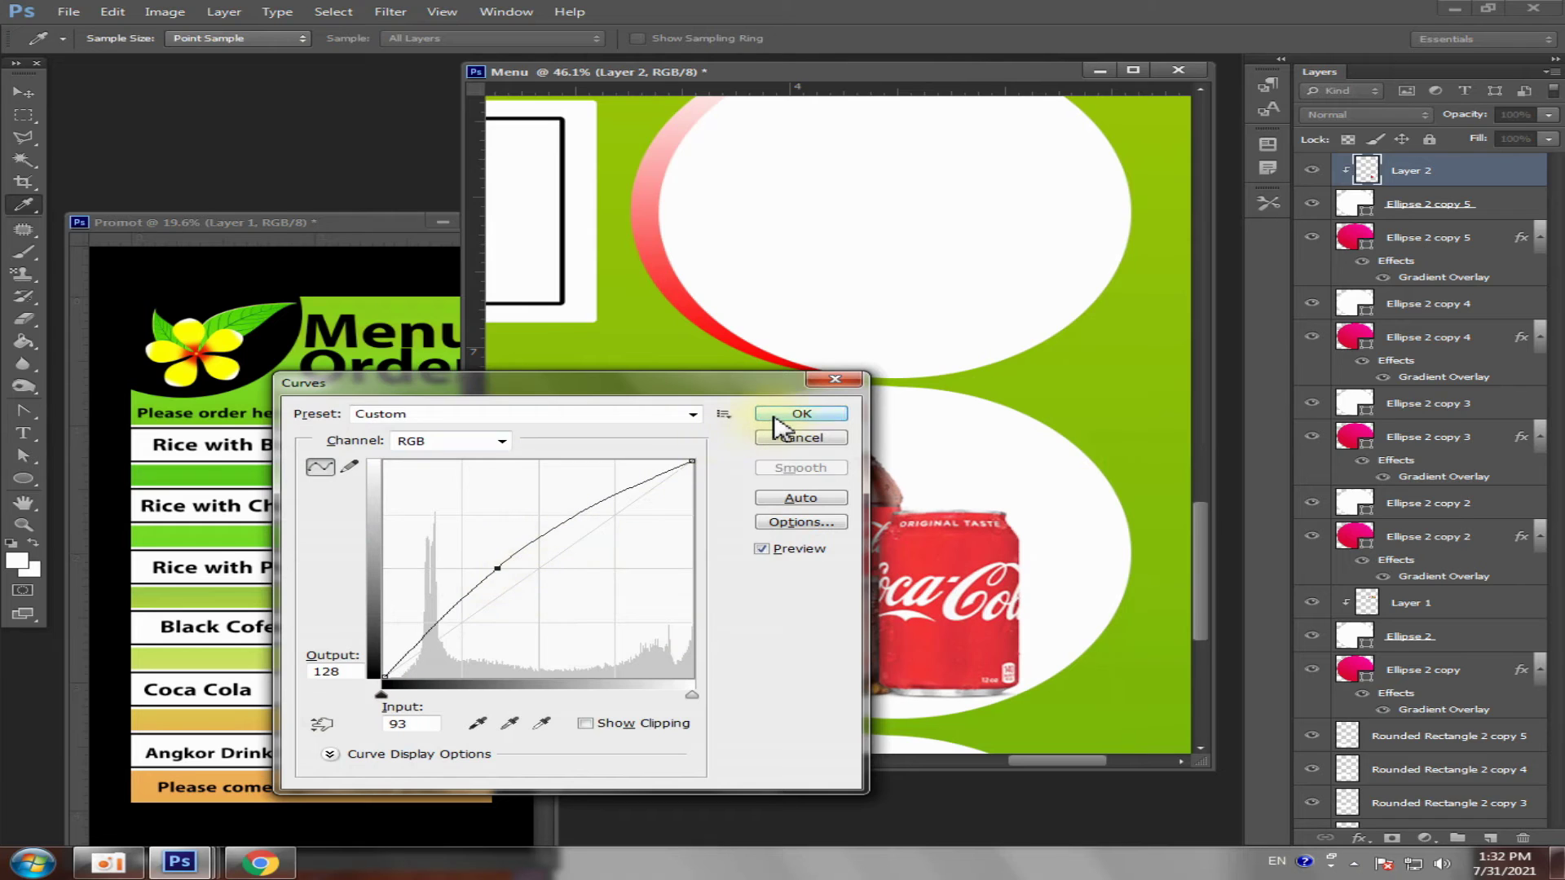
left_click(801, 413)
scroll(890, 709, "down", 2)
- Copy the Angkor water image from Promot into the Menu poster and hide it
scroll(891, 709, "down", 3)
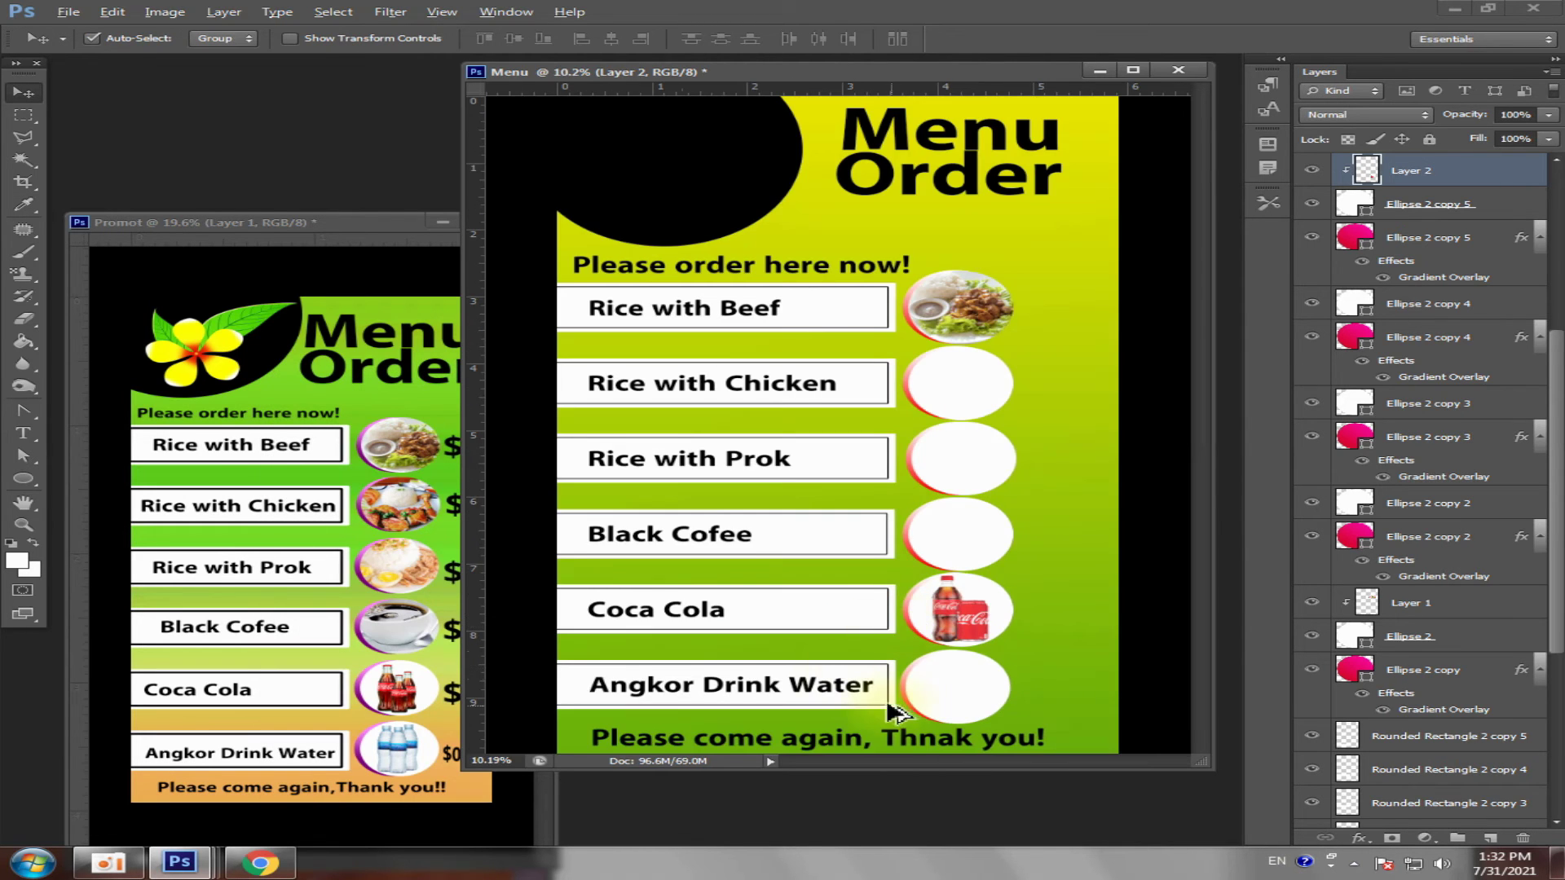
scroll(739, 711, "up", 1)
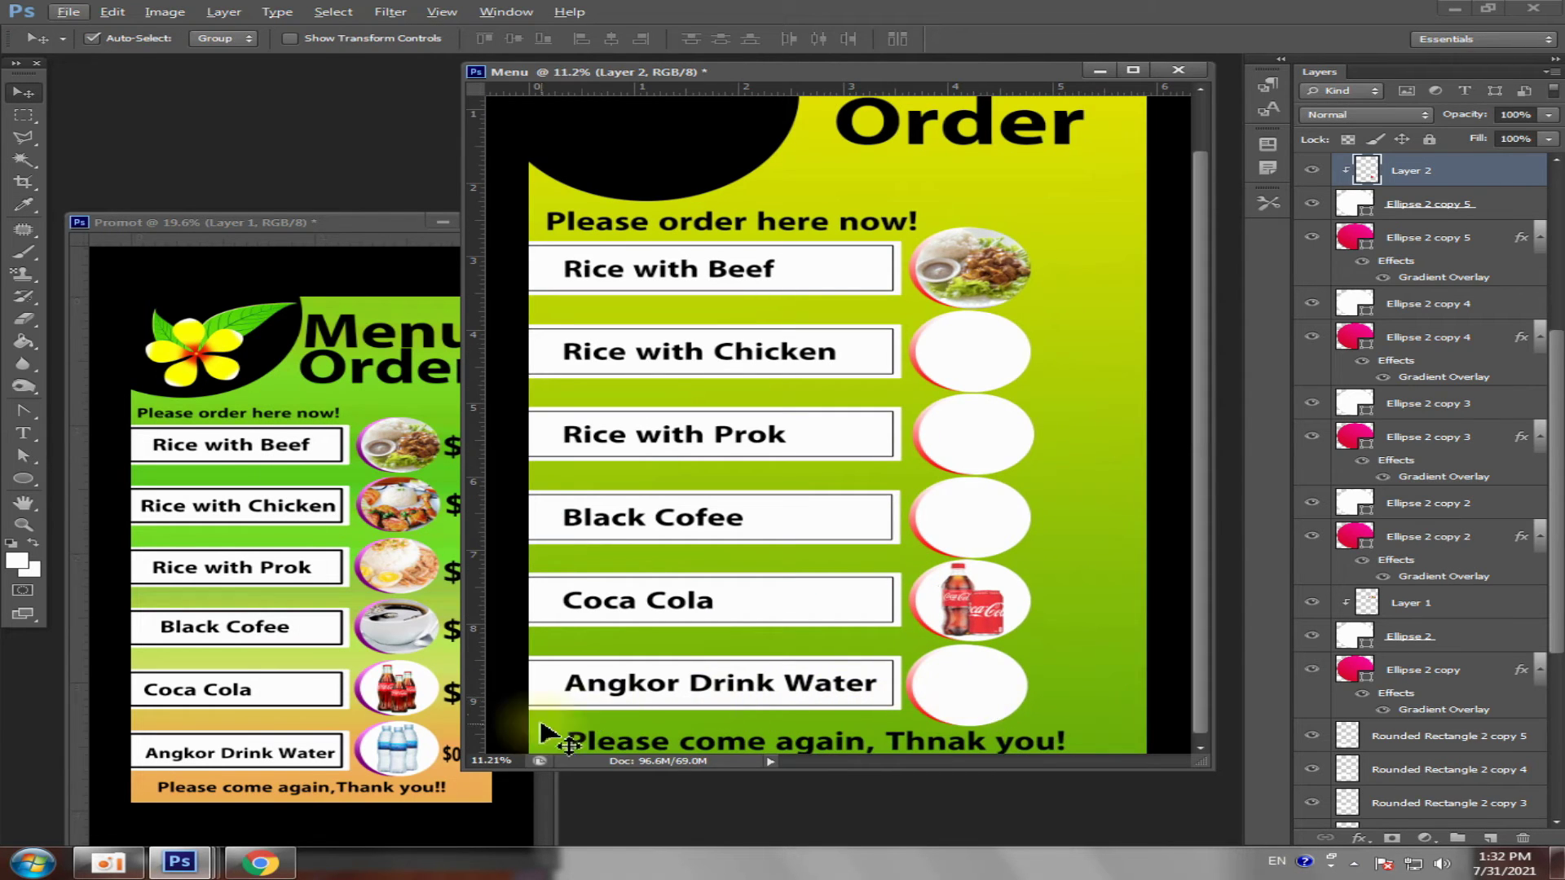
left_click(401, 759)
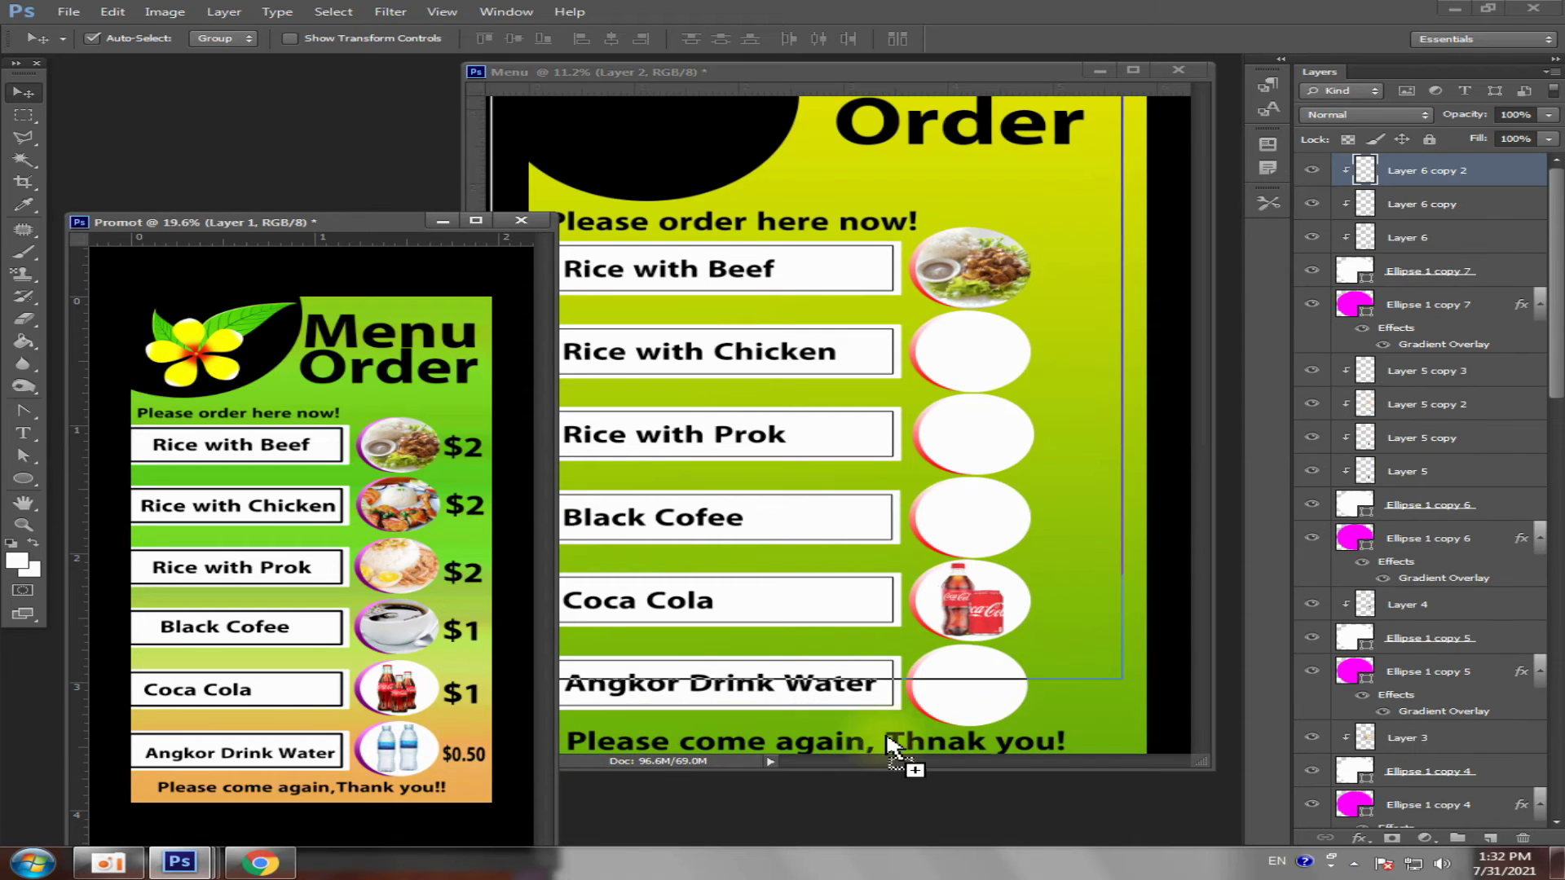
left_click_drag(405, 759, 994, 697)
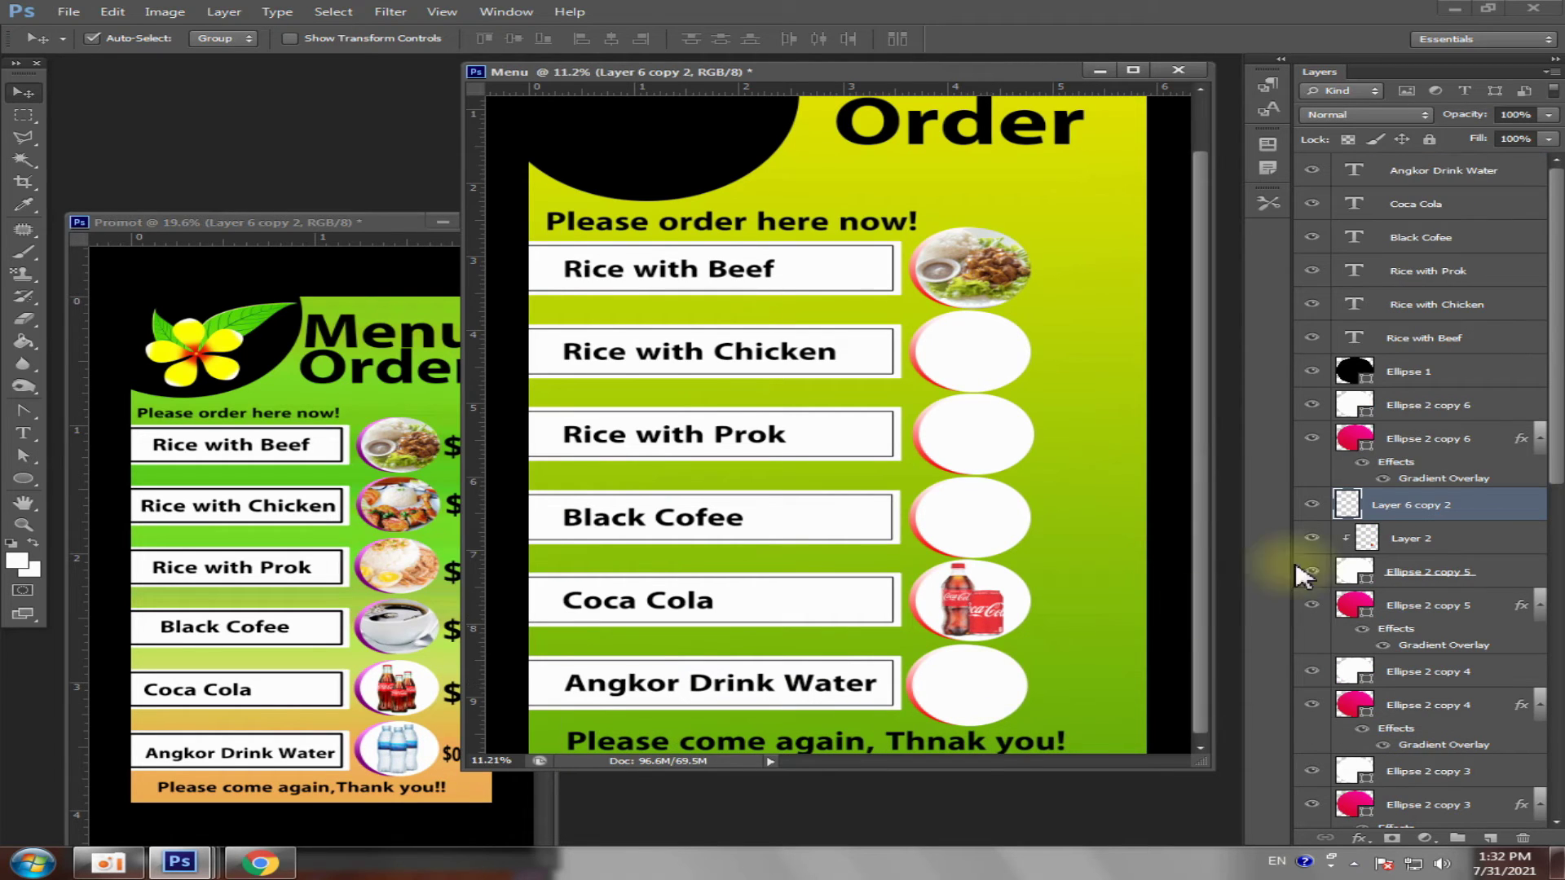
left_click(1312, 505)
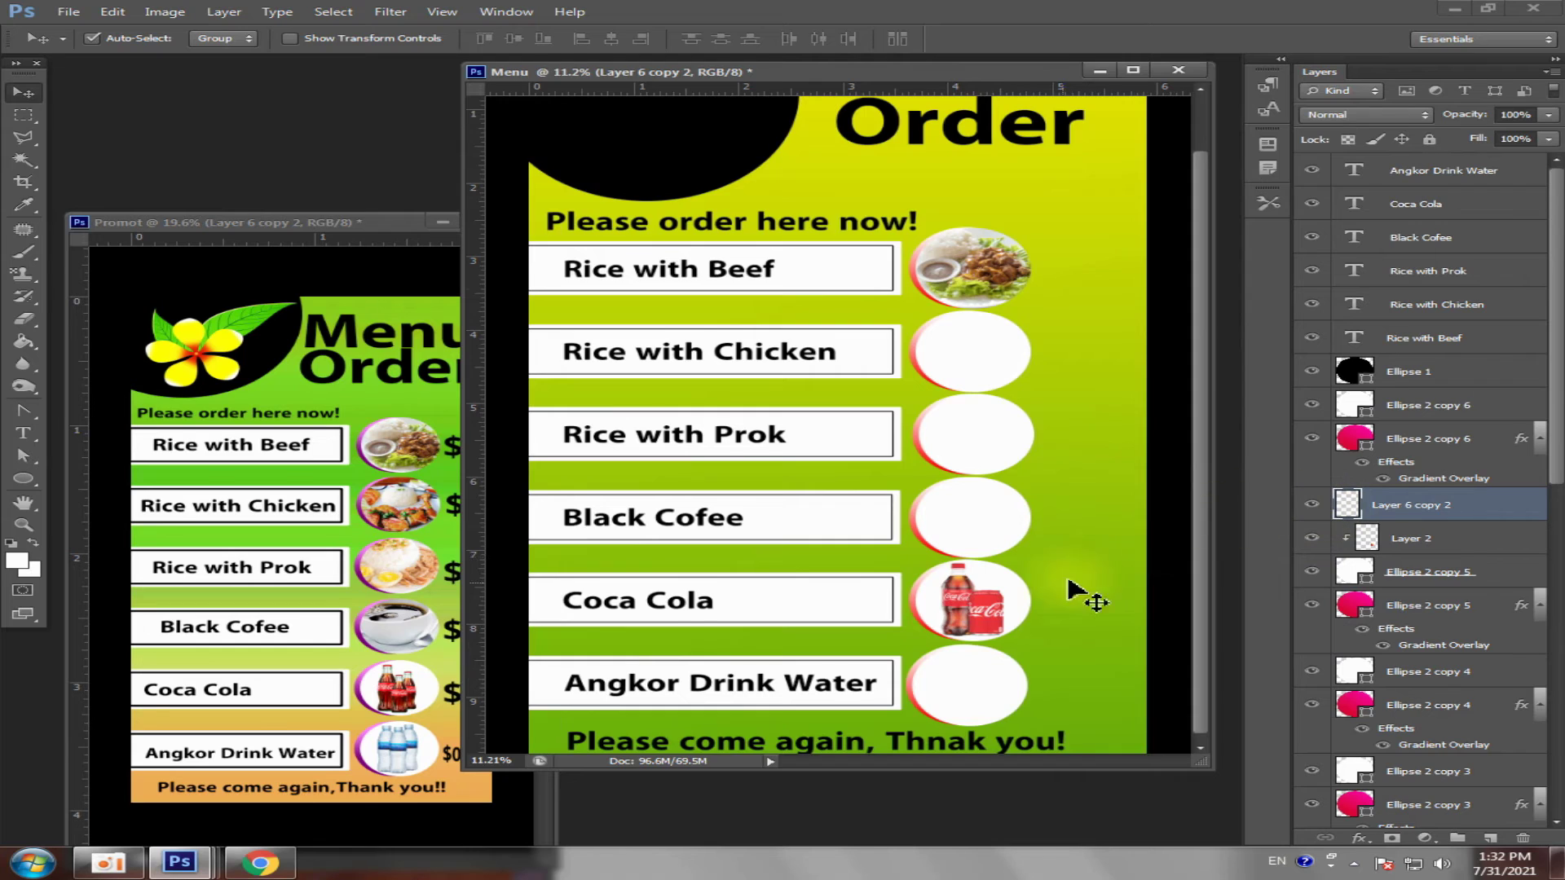
scroll(1090, 594, "down", 2)
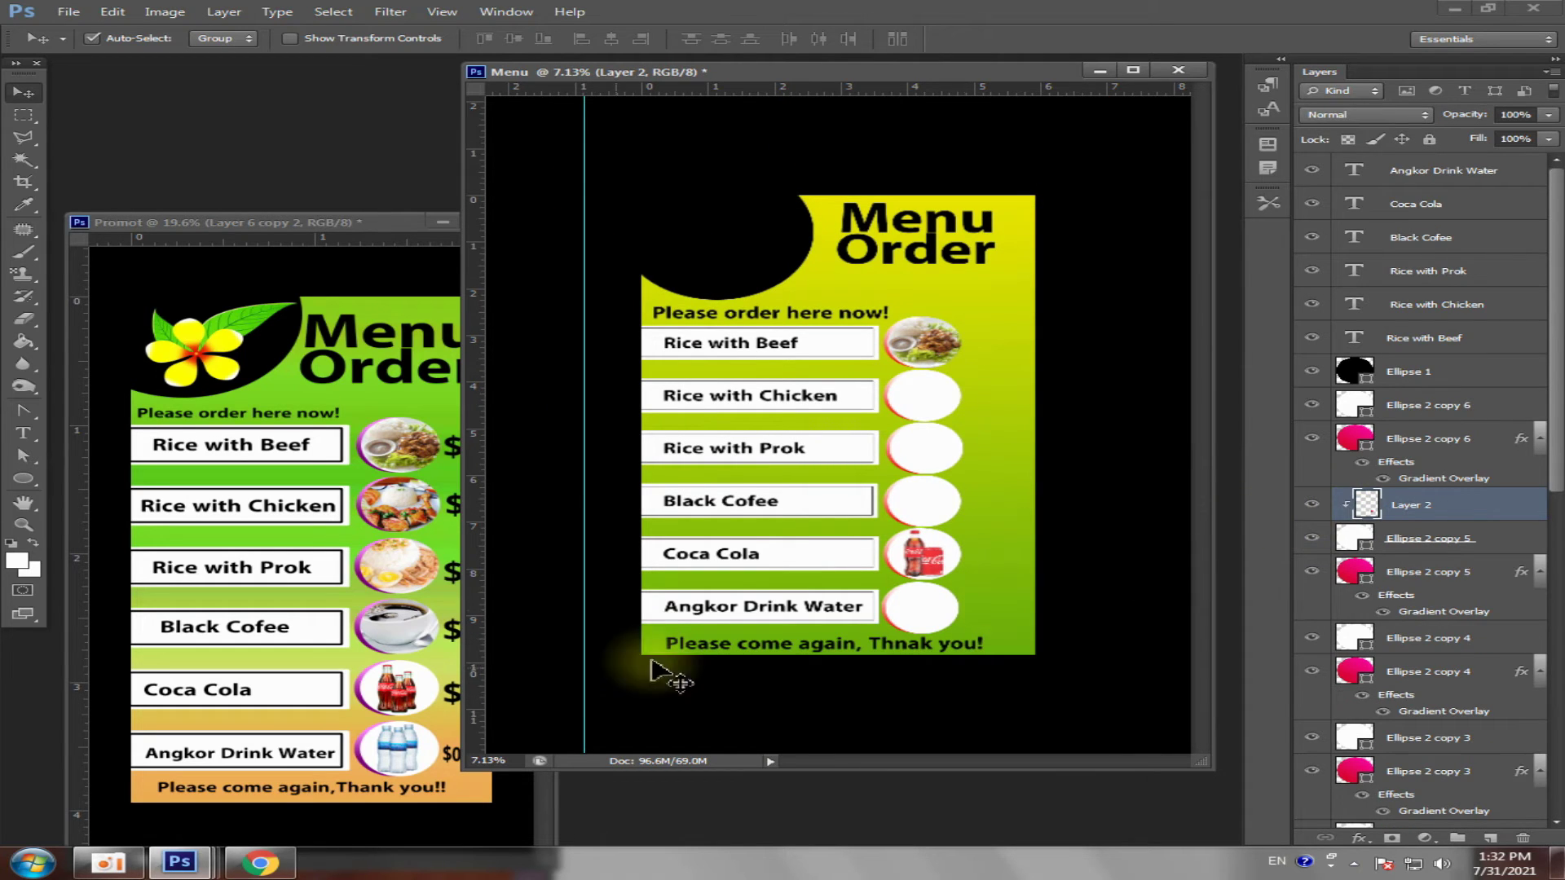
- Minimize the Promot window, maximize then restore the Menu window, zooming to about 11.3%
left_click(407, 754)
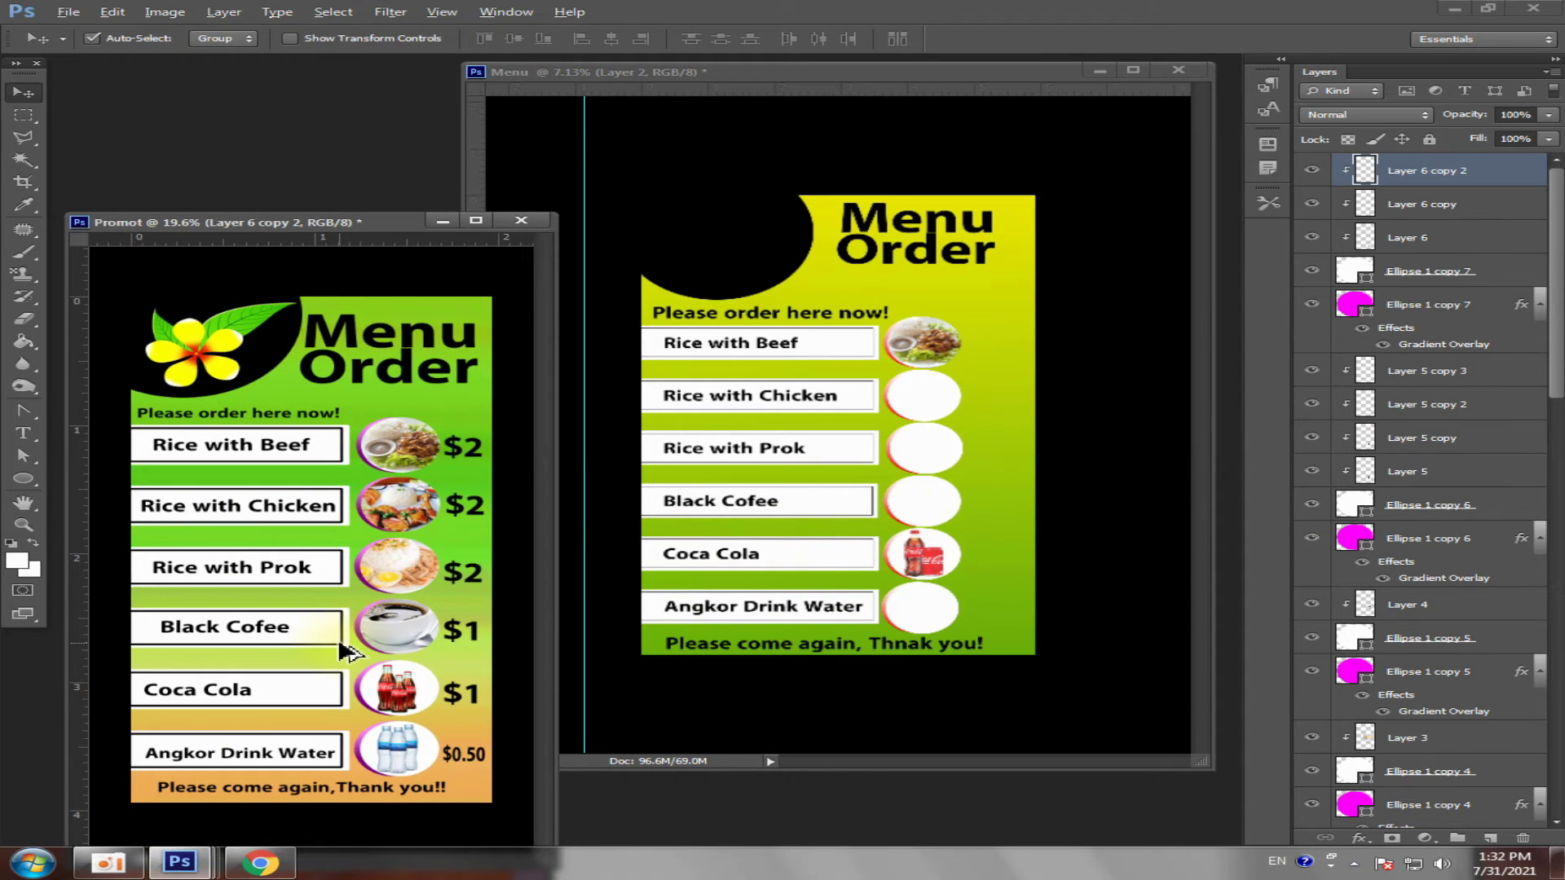
scroll(347, 652, "up", 1)
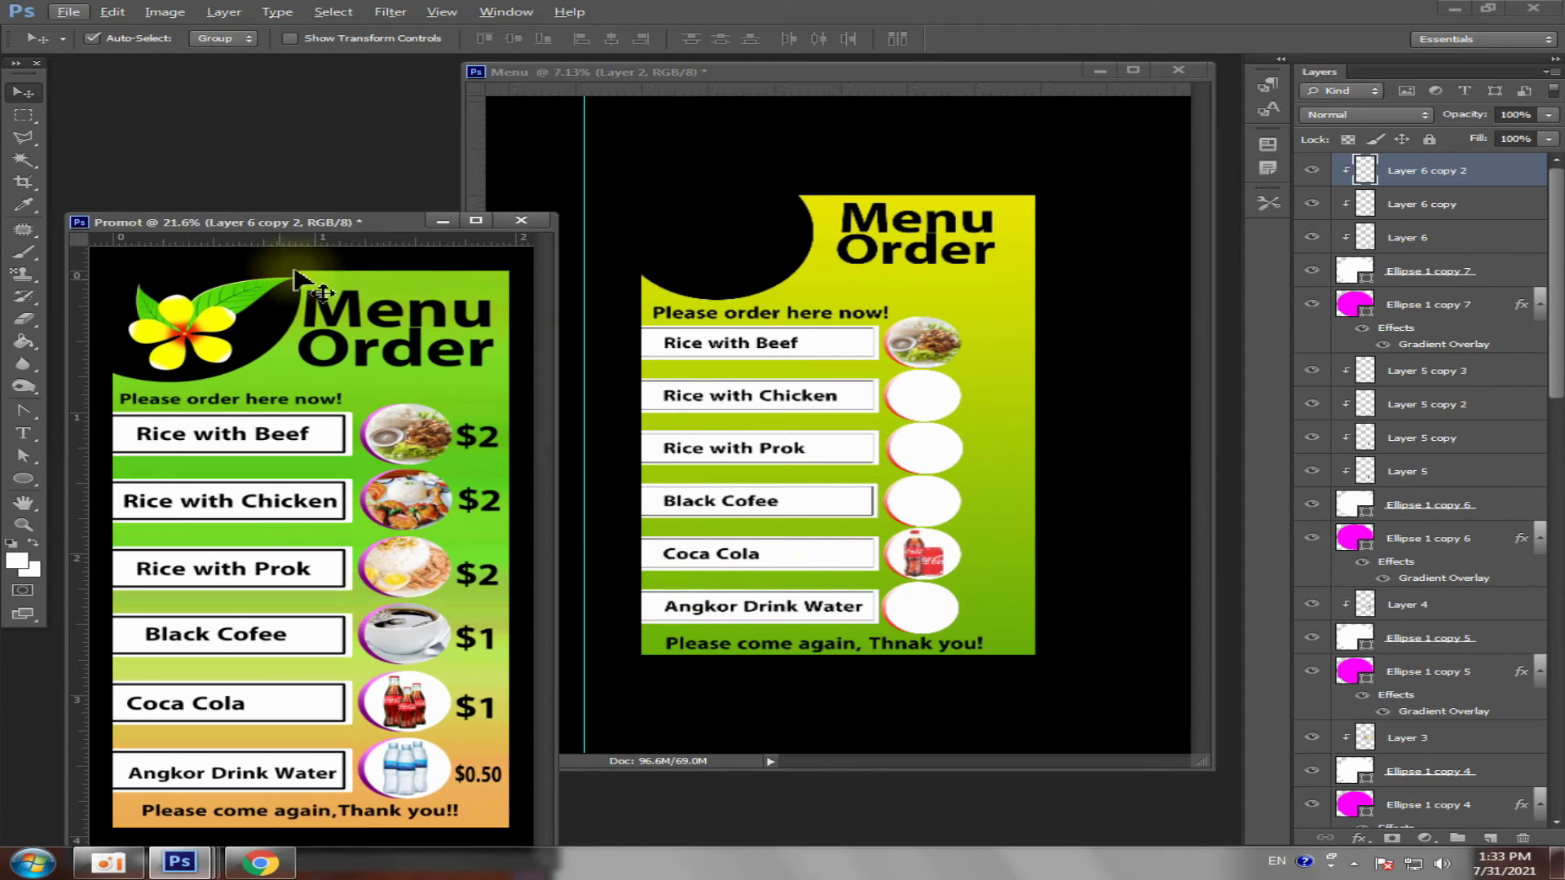
left_click(442, 220)
scroll(937, 419, "up", 3)
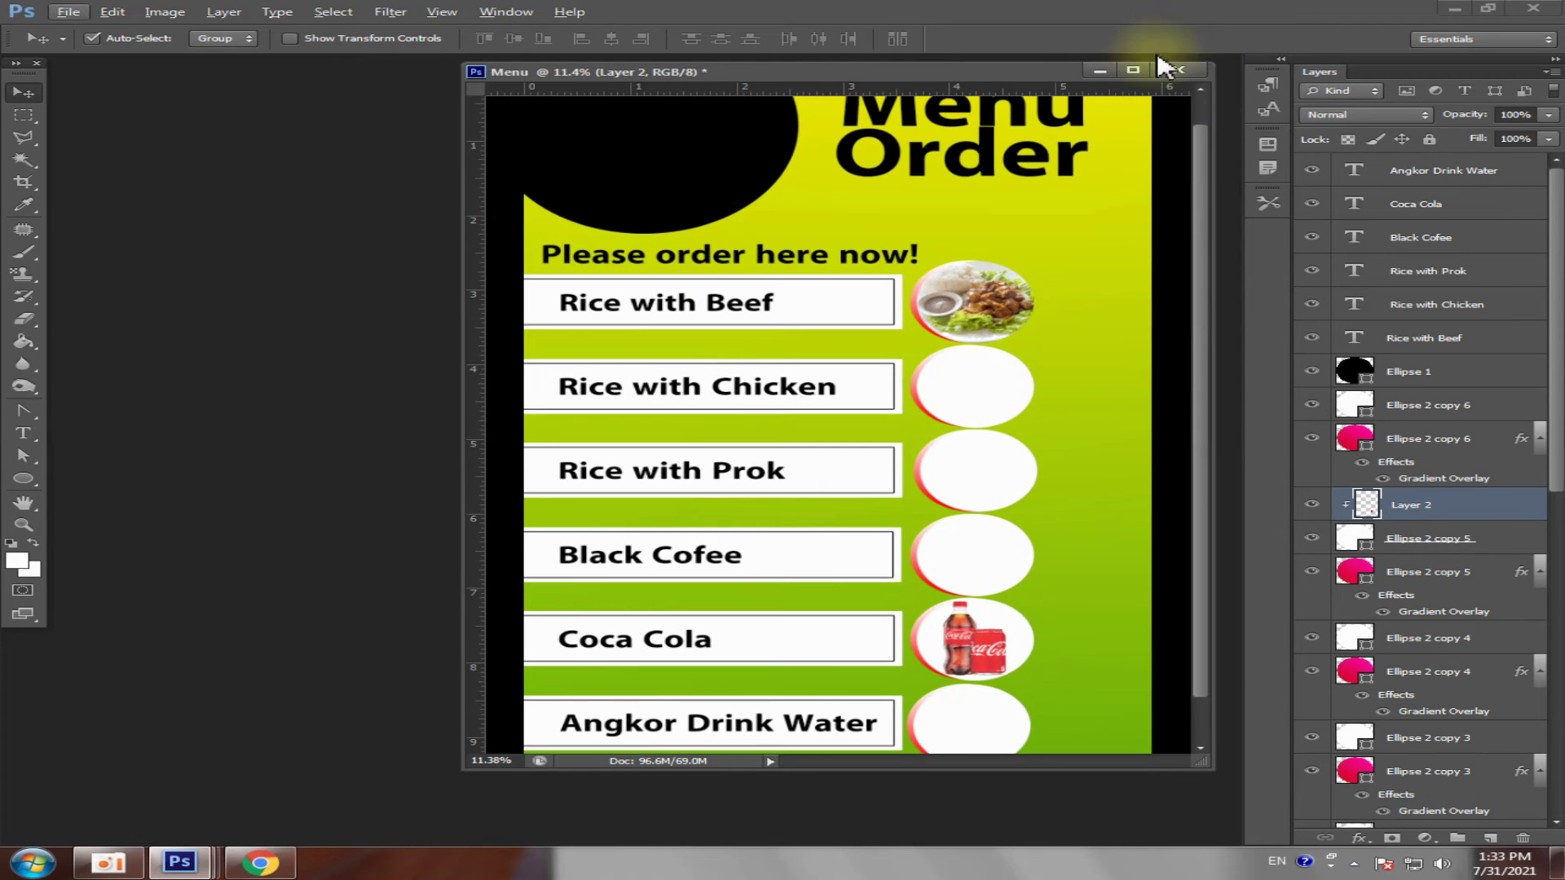
left_click(1133, 71)
scroll(938, 457, "up", 1)
scroll(932, 530, "down", 1)
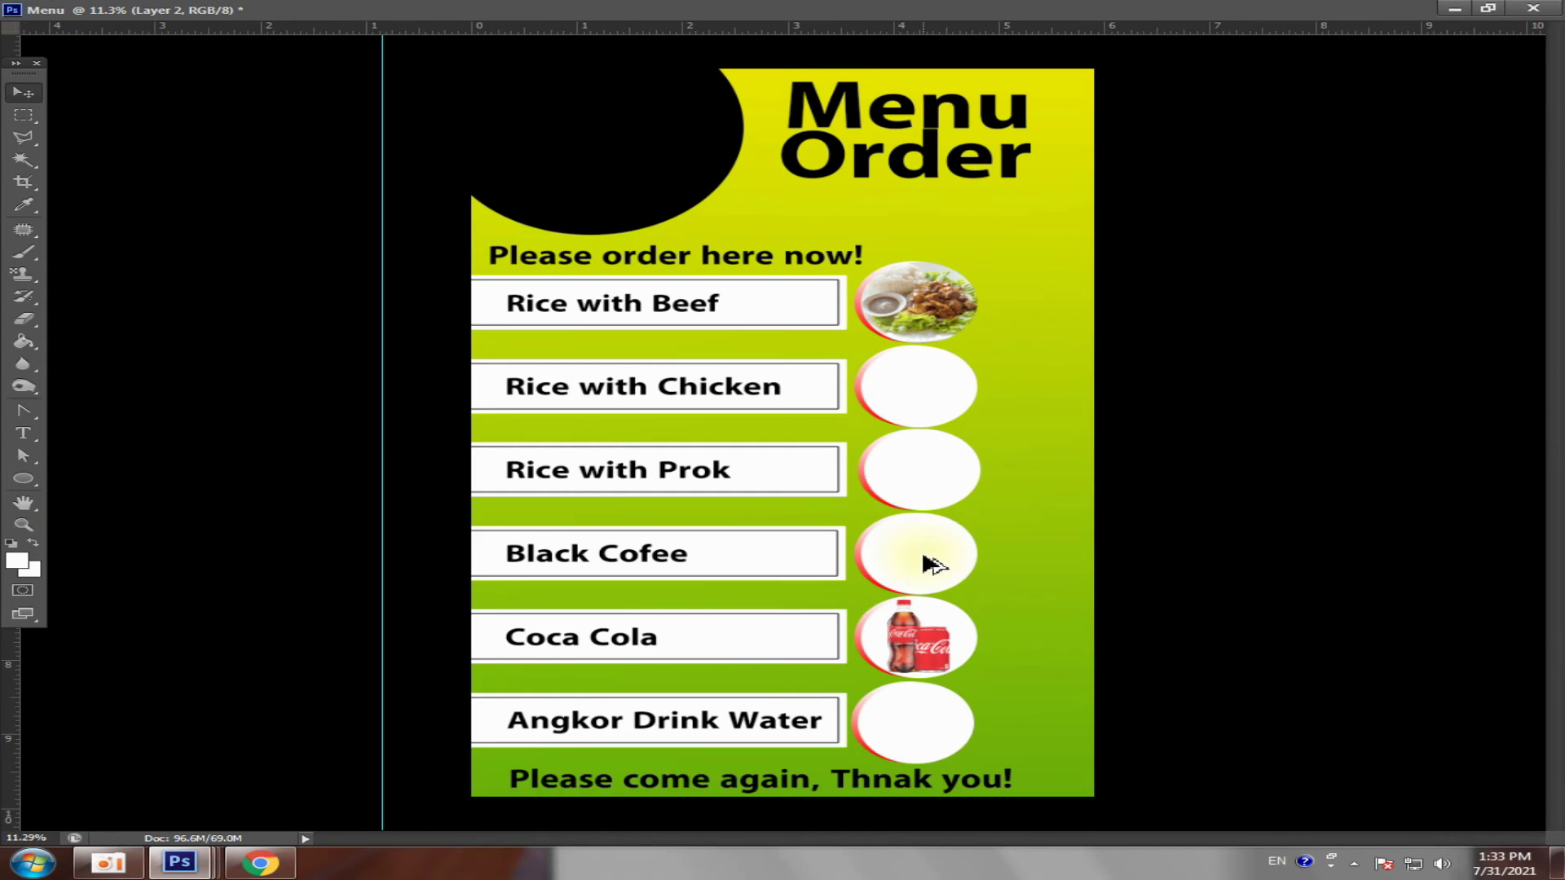
scroll(929, 562, "up", 1)
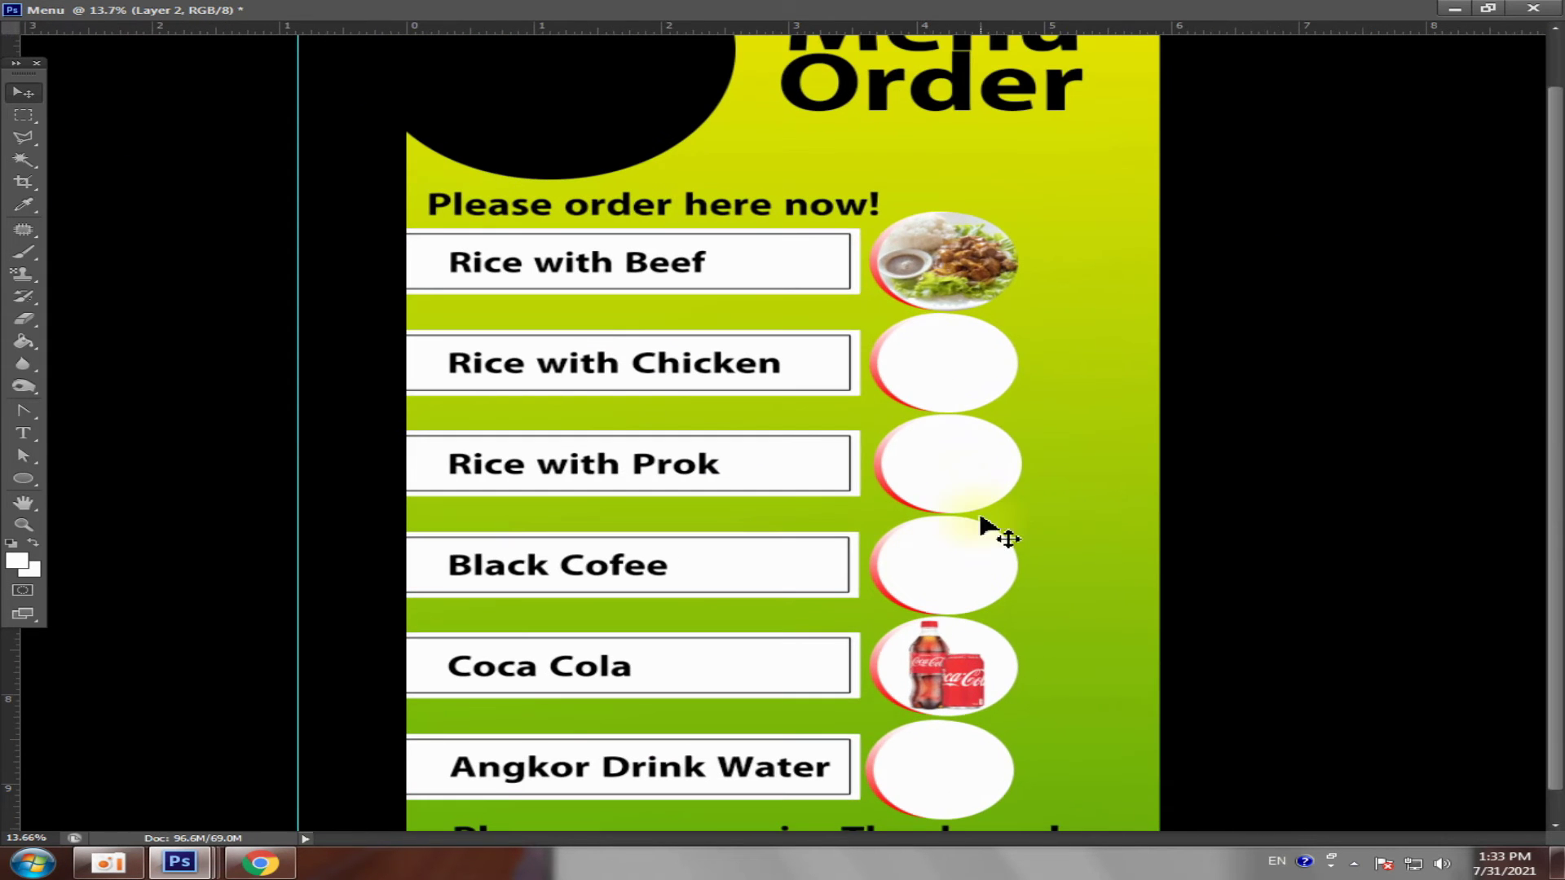
left_click(1489, 9)
scroll(1035, 521, "down", 1)
scroll(1020, 622, "up", 1)
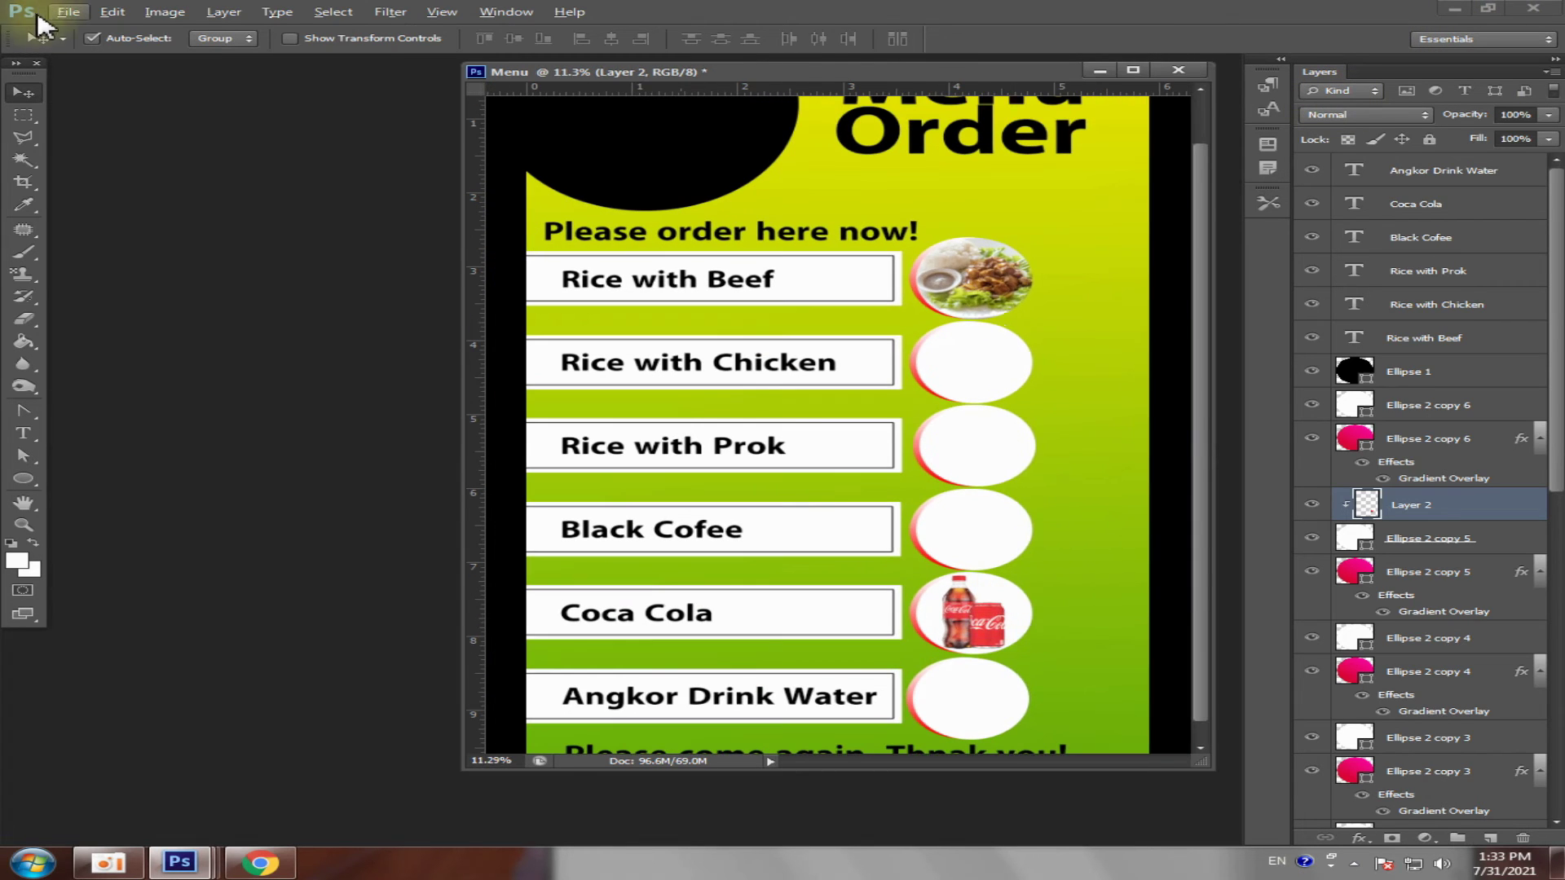
left_click(68, 11)
- Open download (2) from Downloads, copy the water bottle into Menu, and close the original
left_click(90, 49)
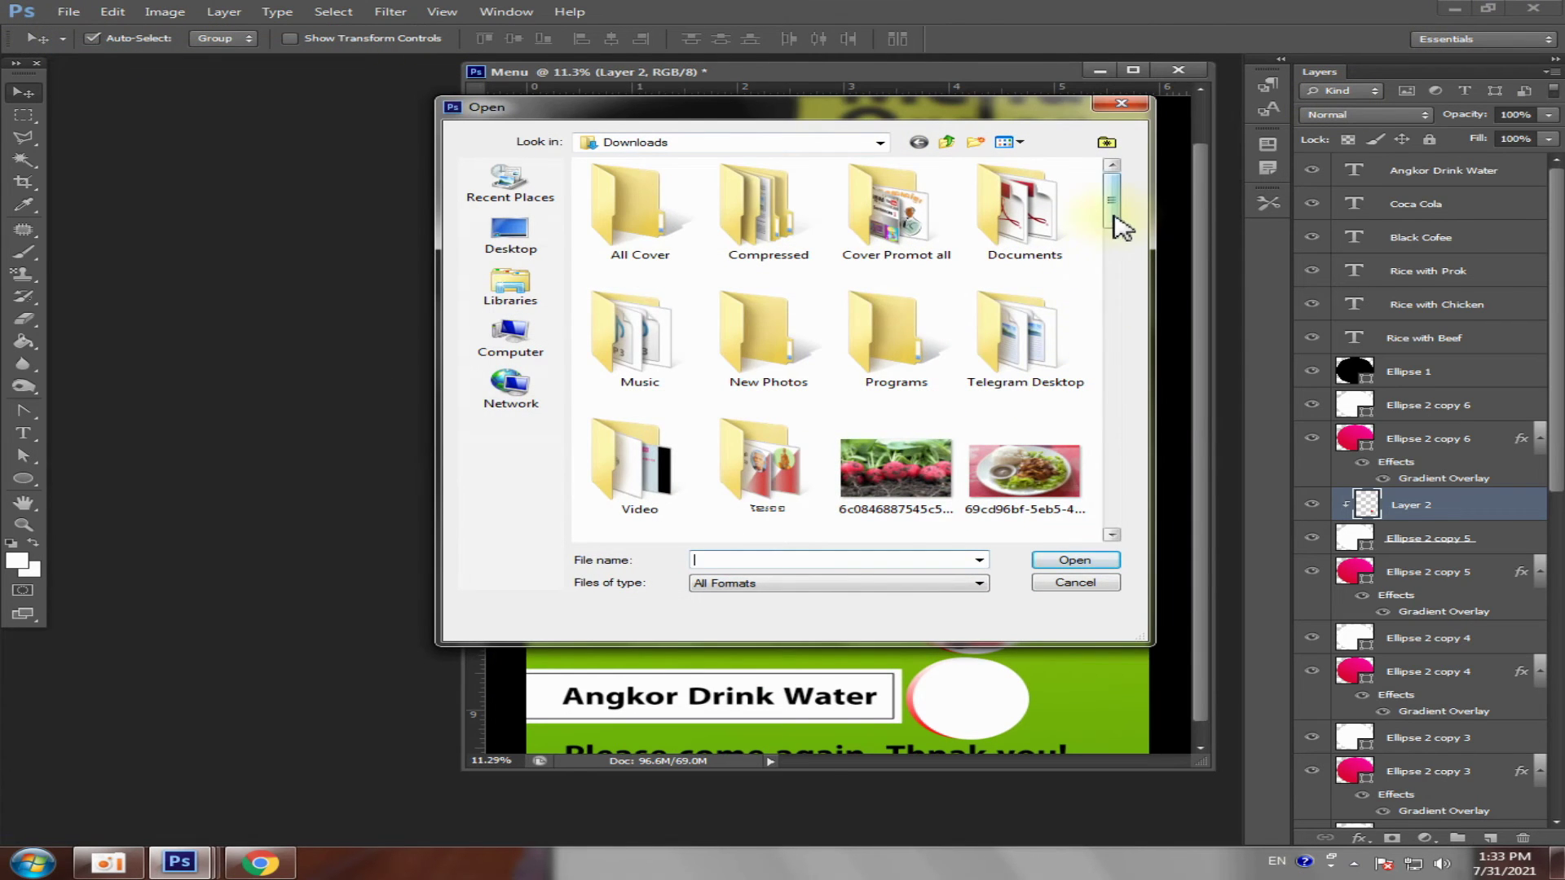
left_click_drag(1113, 220, 1111, 339)
left_click(782, 326)
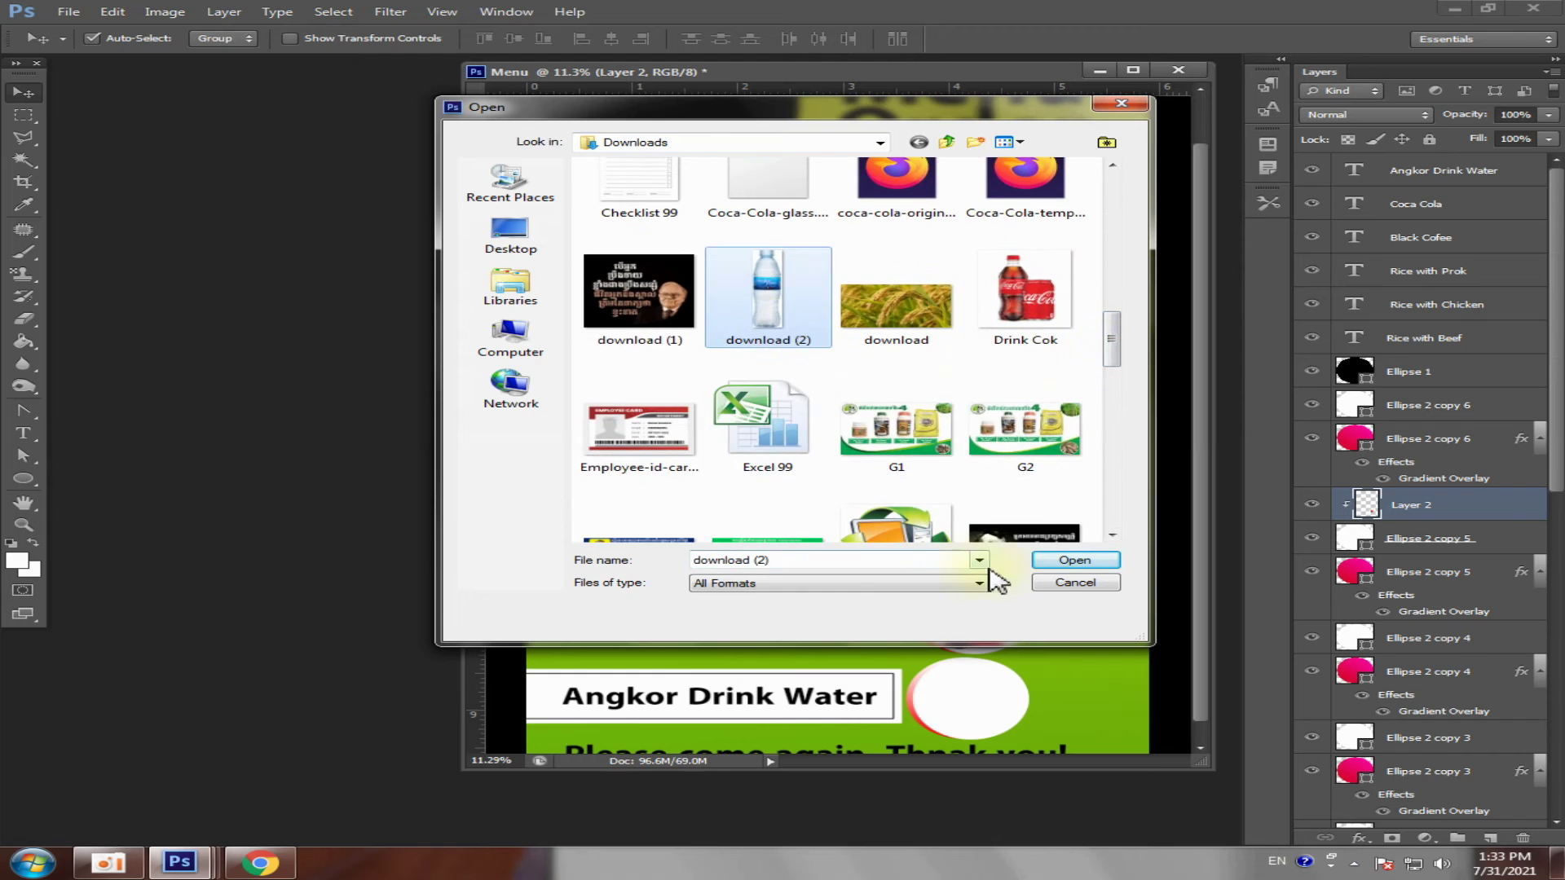
left_click(1074, 560)
mouse_move(840, 93)
left_mouse_down()
mouse_move(208, 164)
mouse_move(140, 150)
left_mouse_up()
left_click_drag(402, 444, 1035, 524)
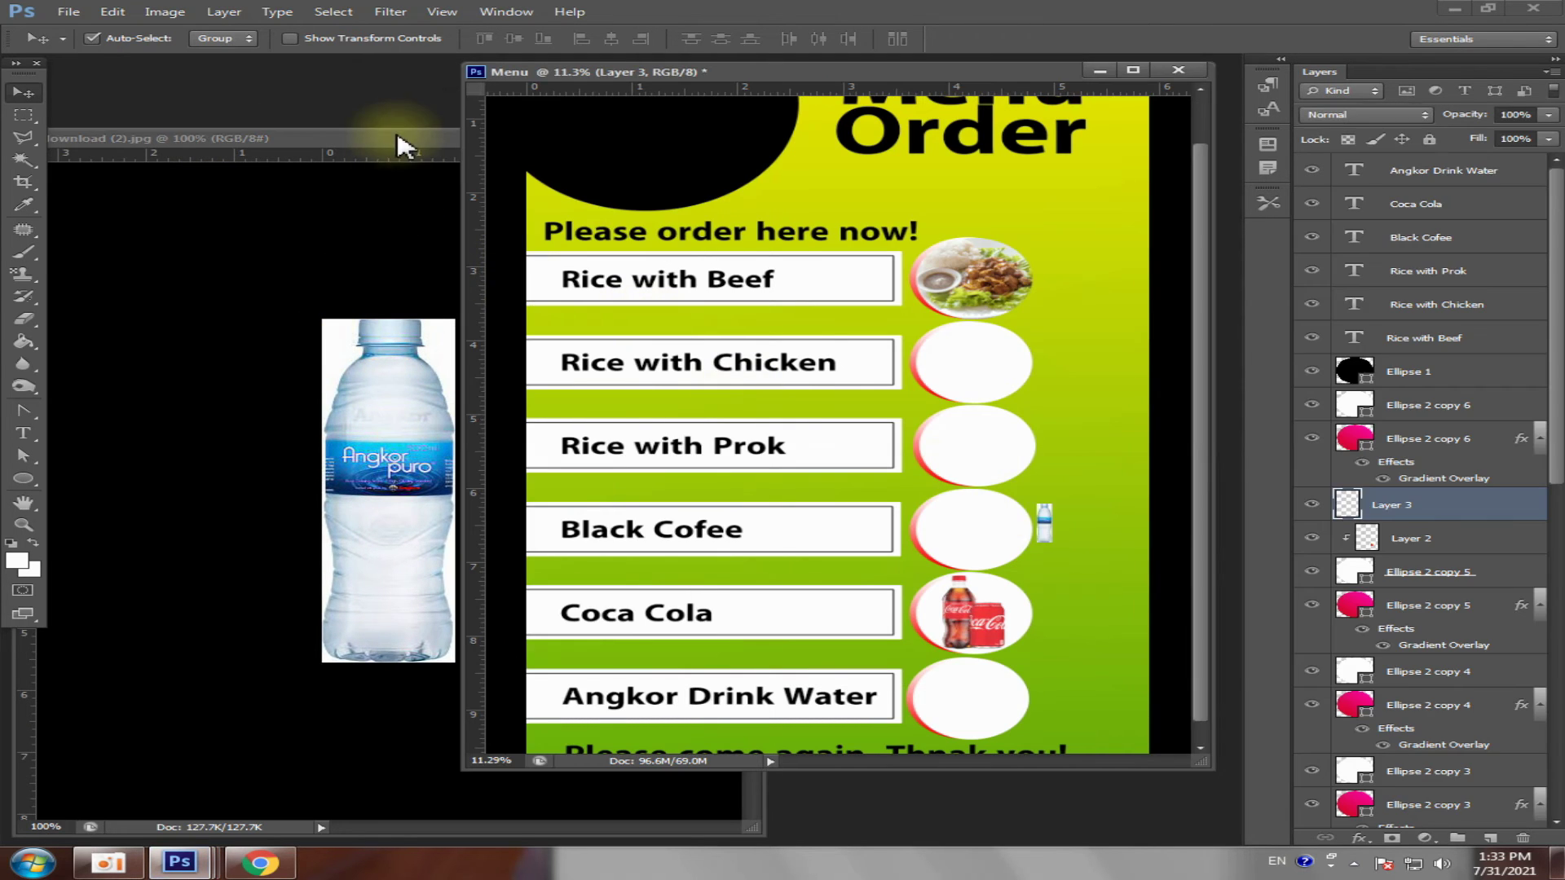
left_click(402, 145)
left_click(733, 140)
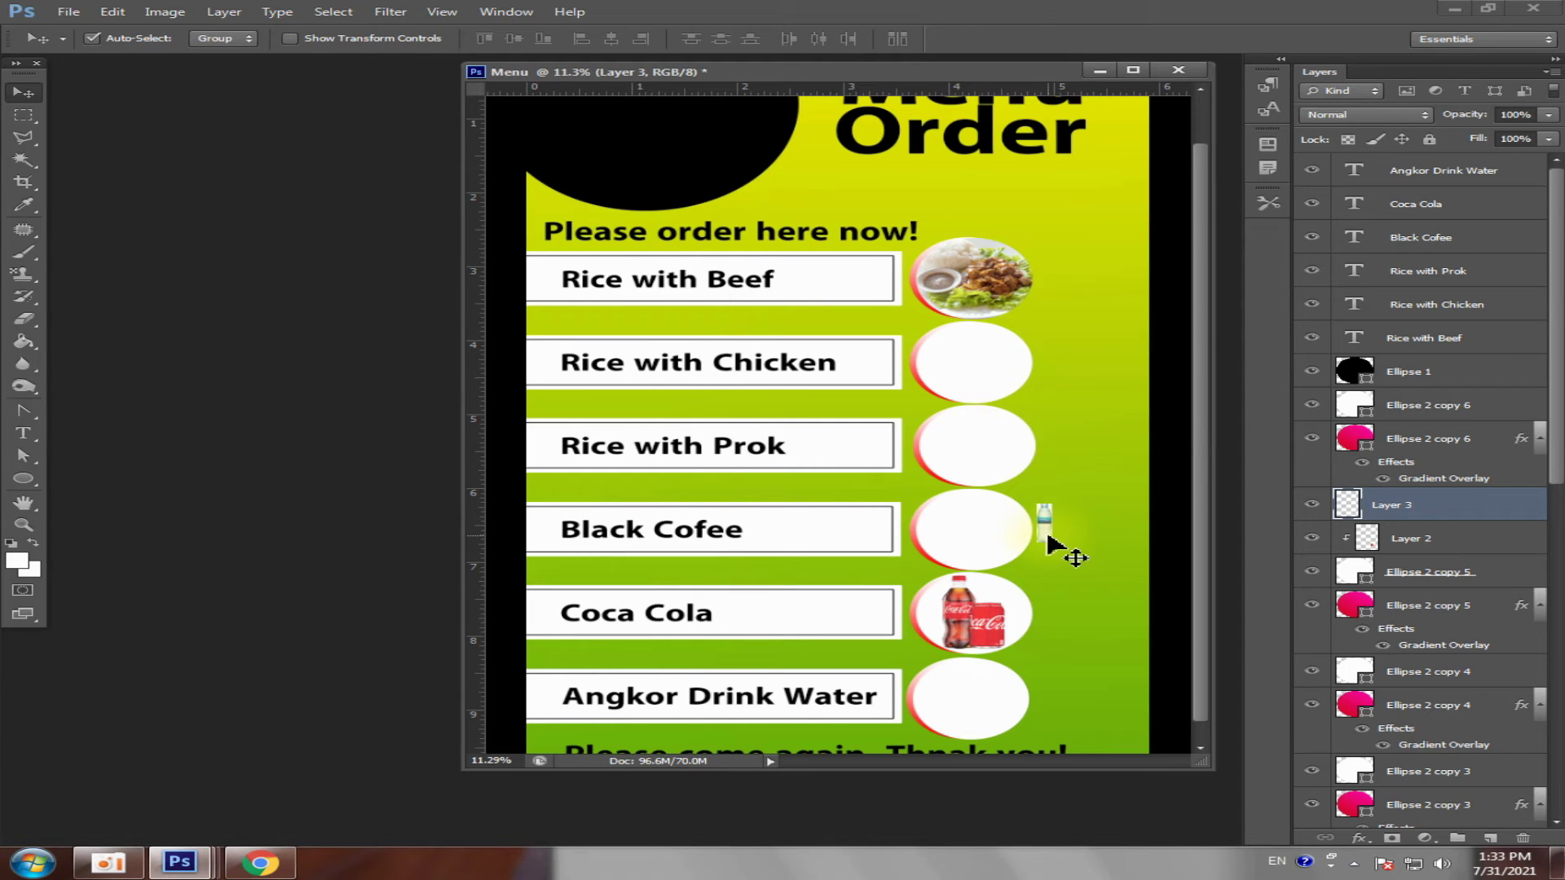
- Scale up the tiny bottle and move it down toward the drink circles
key("ctrl+t")
left_click_drag(1051, 505, 1082, 424)
key("Return")
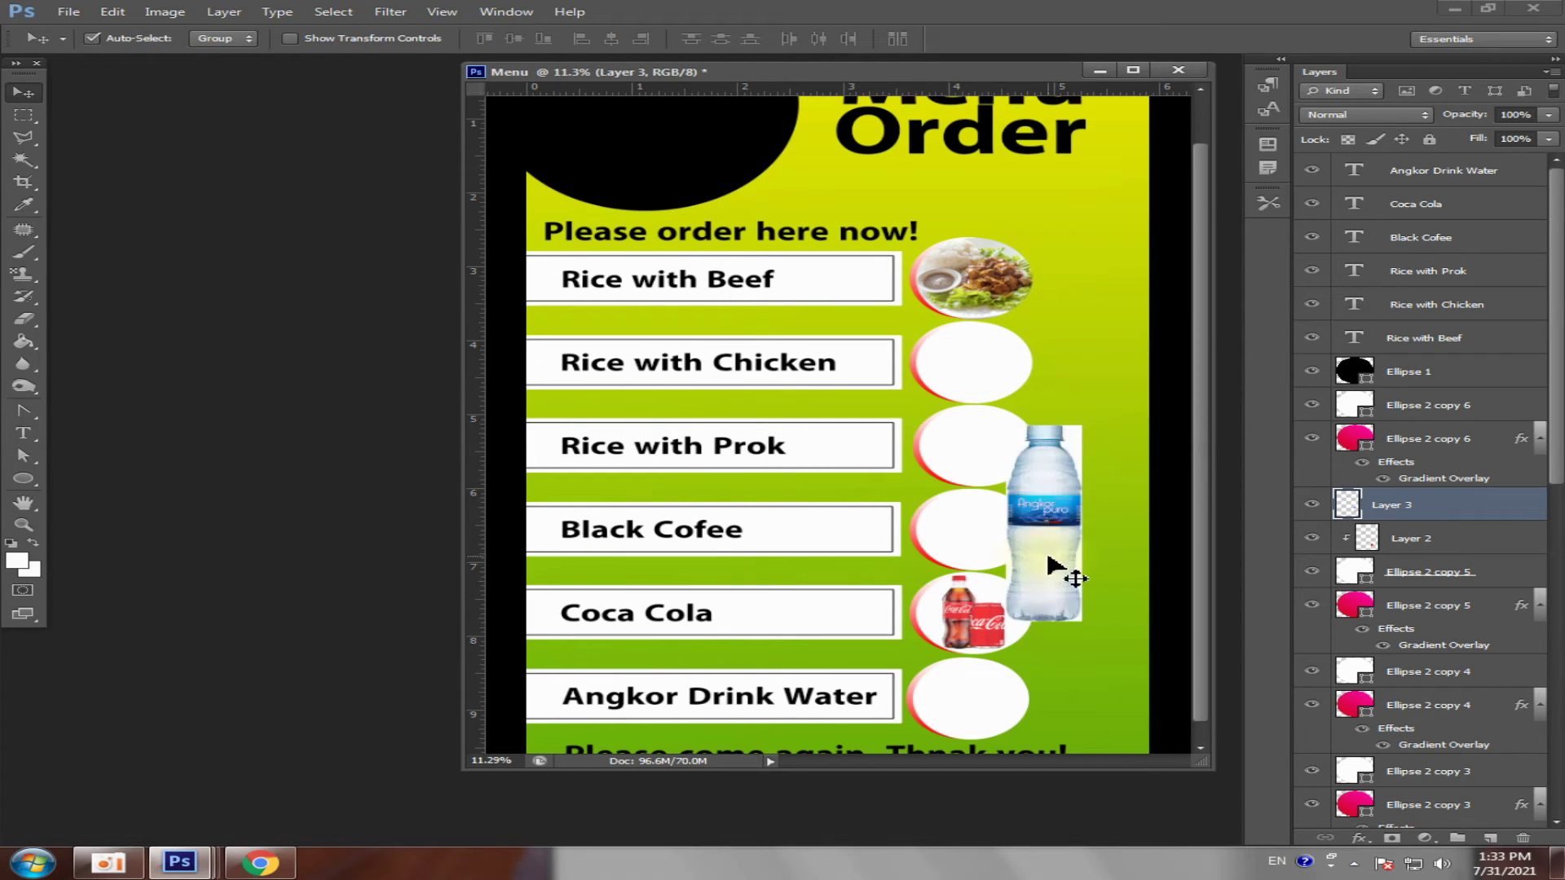
left_click_drag(1050, 557, 981, 701)
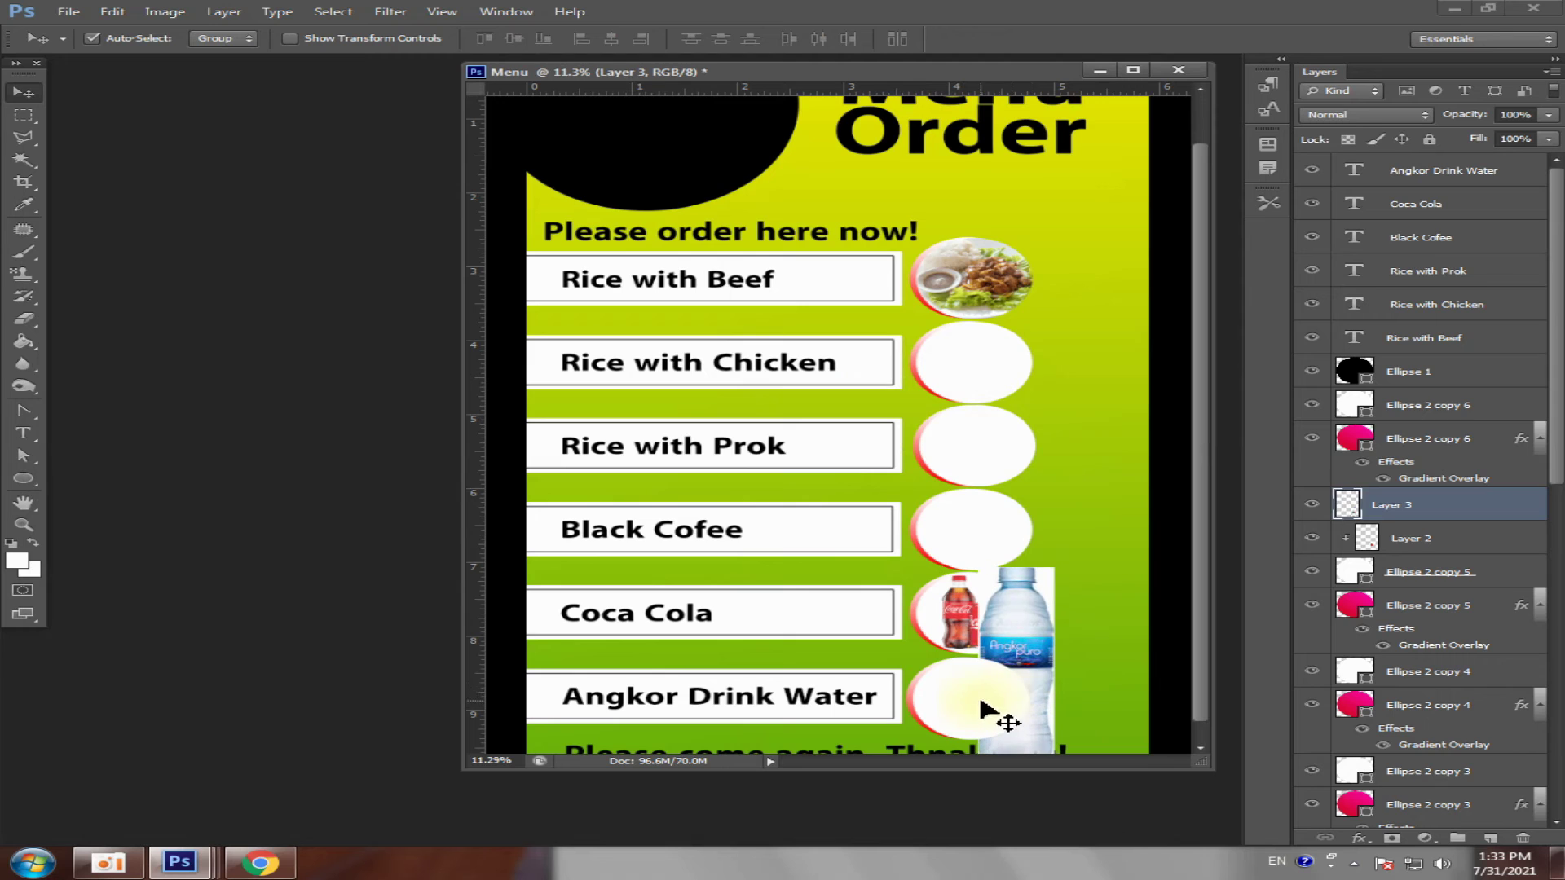
- Stack Layer 3 above Ellipse 2 copy 6 and position it over the Angkor Drink Water circle
left_click(986, 709)
scroll(1561, 462, "down", 2)
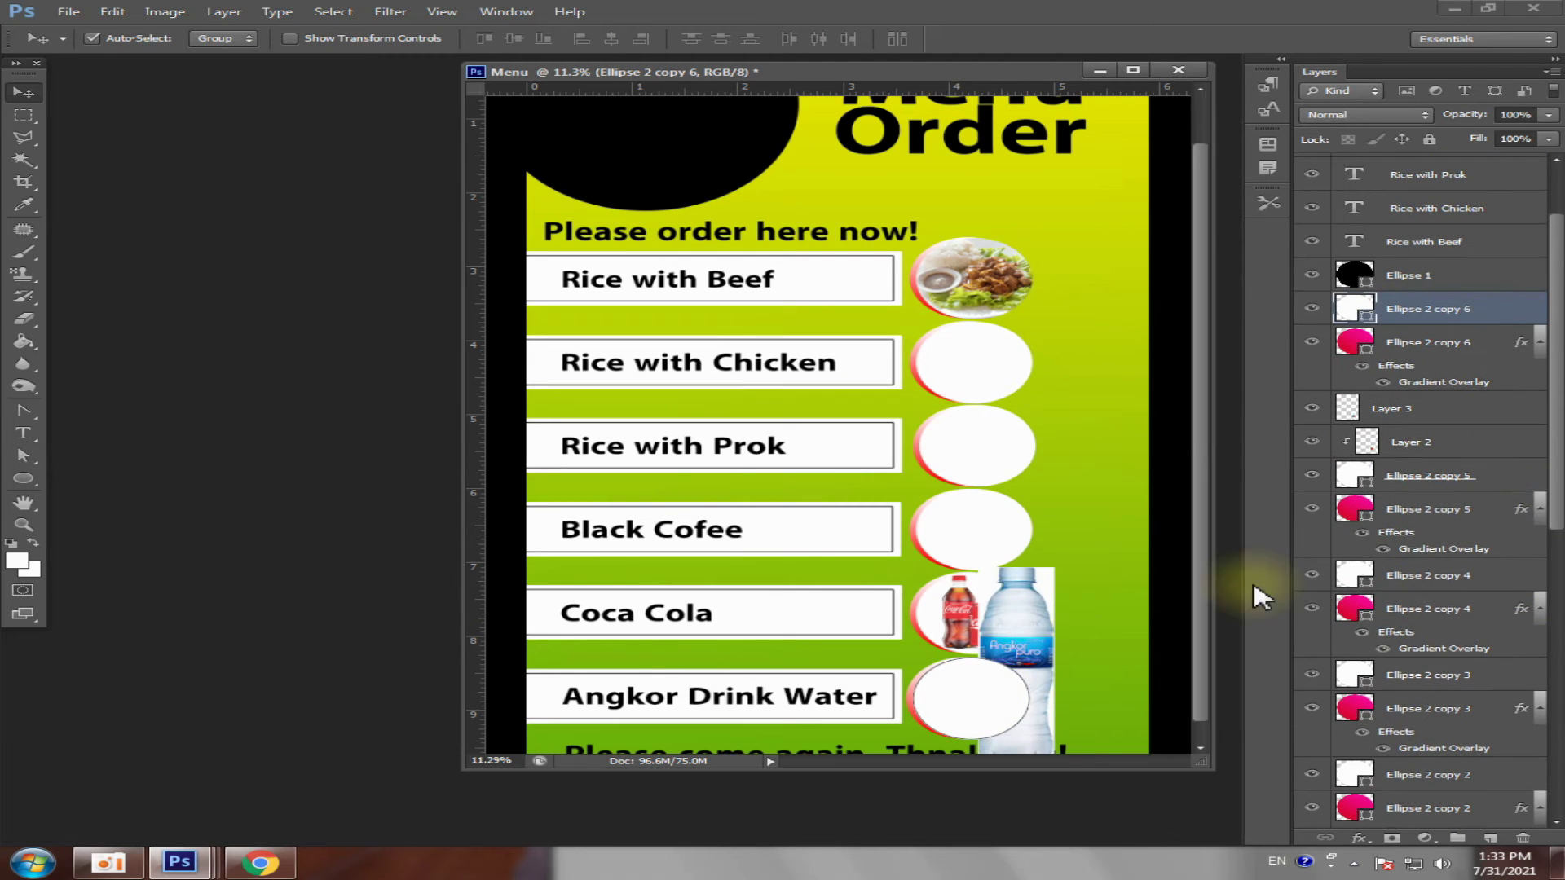
left_click(1025, 617)
left_click_drag(1479, 411, 1471, 295)
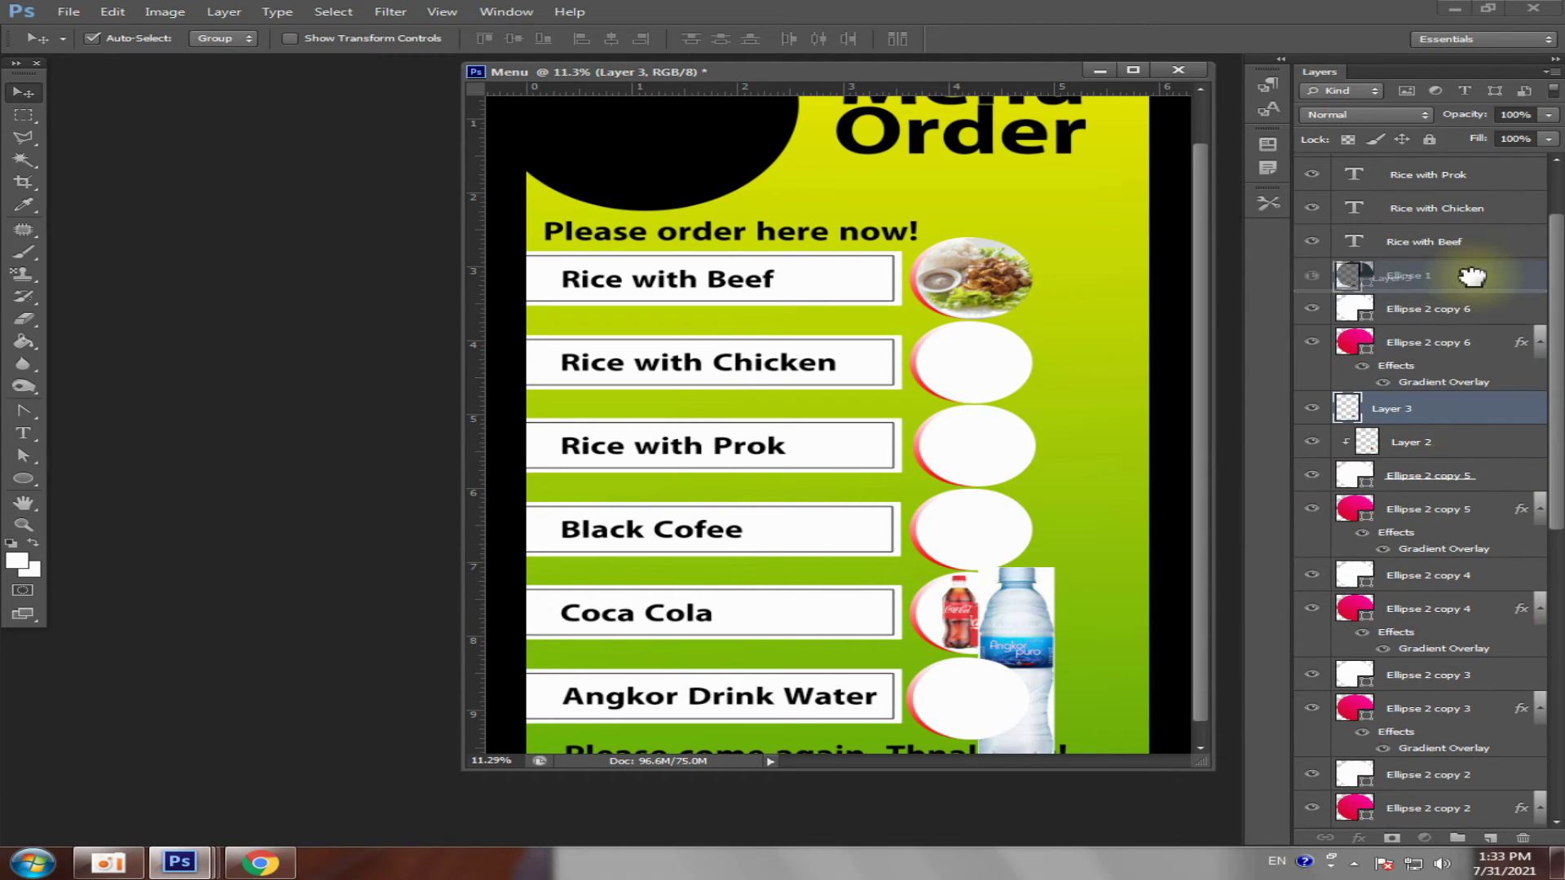
left_click_drag(981, 583, 1006, 716)
left_click(1006, 716)
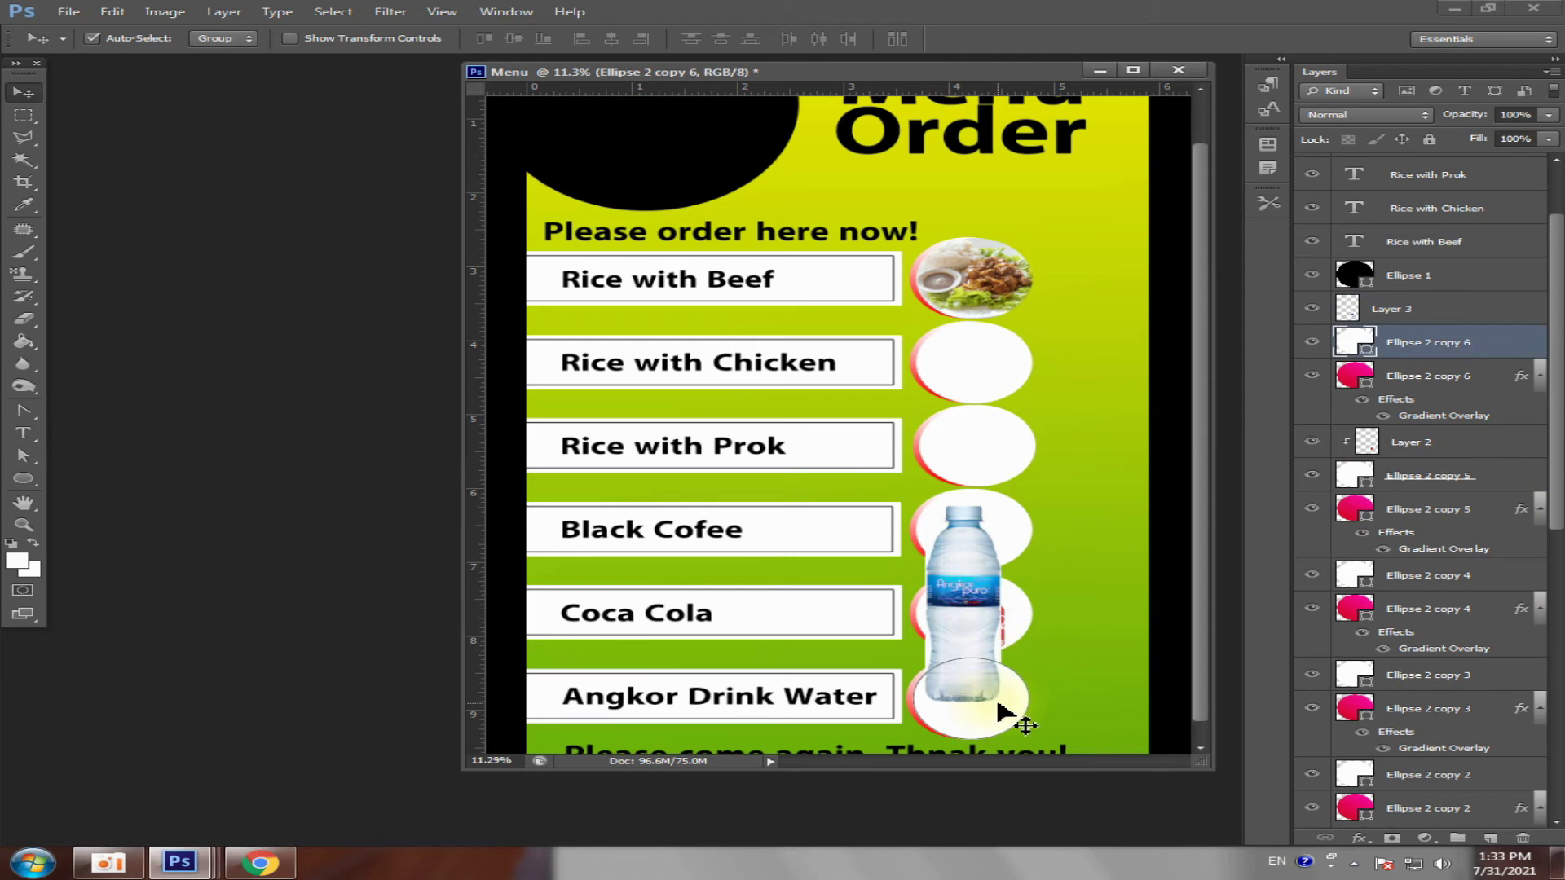
left_click_drag(970, 603, 995, 648)
scroll(1058, 701, "up", 2, "alt")
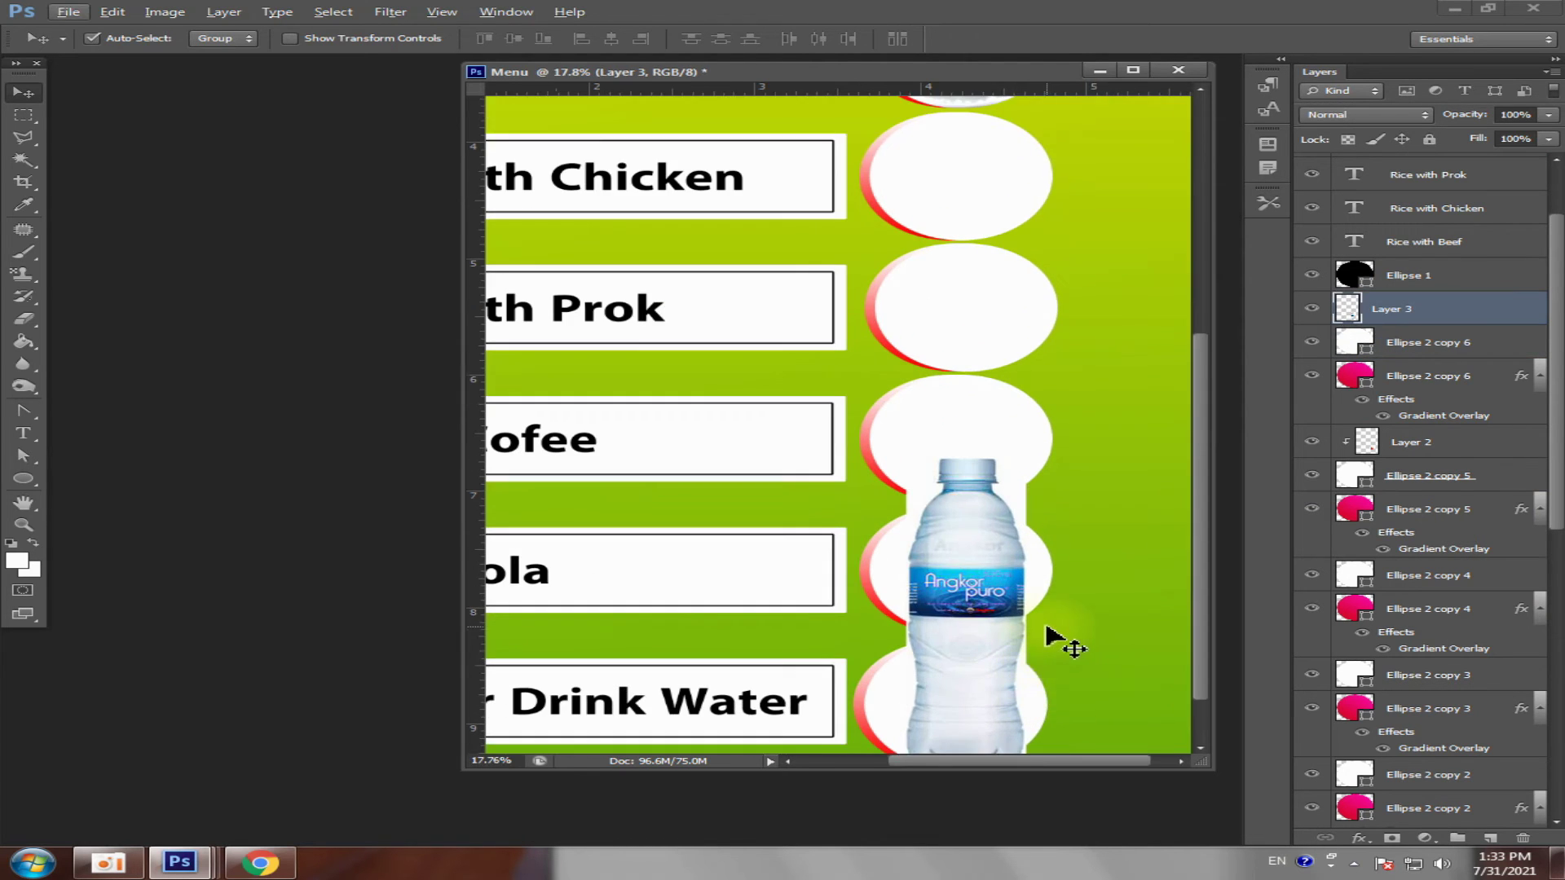
scroll(1052, 644, "up", 1, "alt")
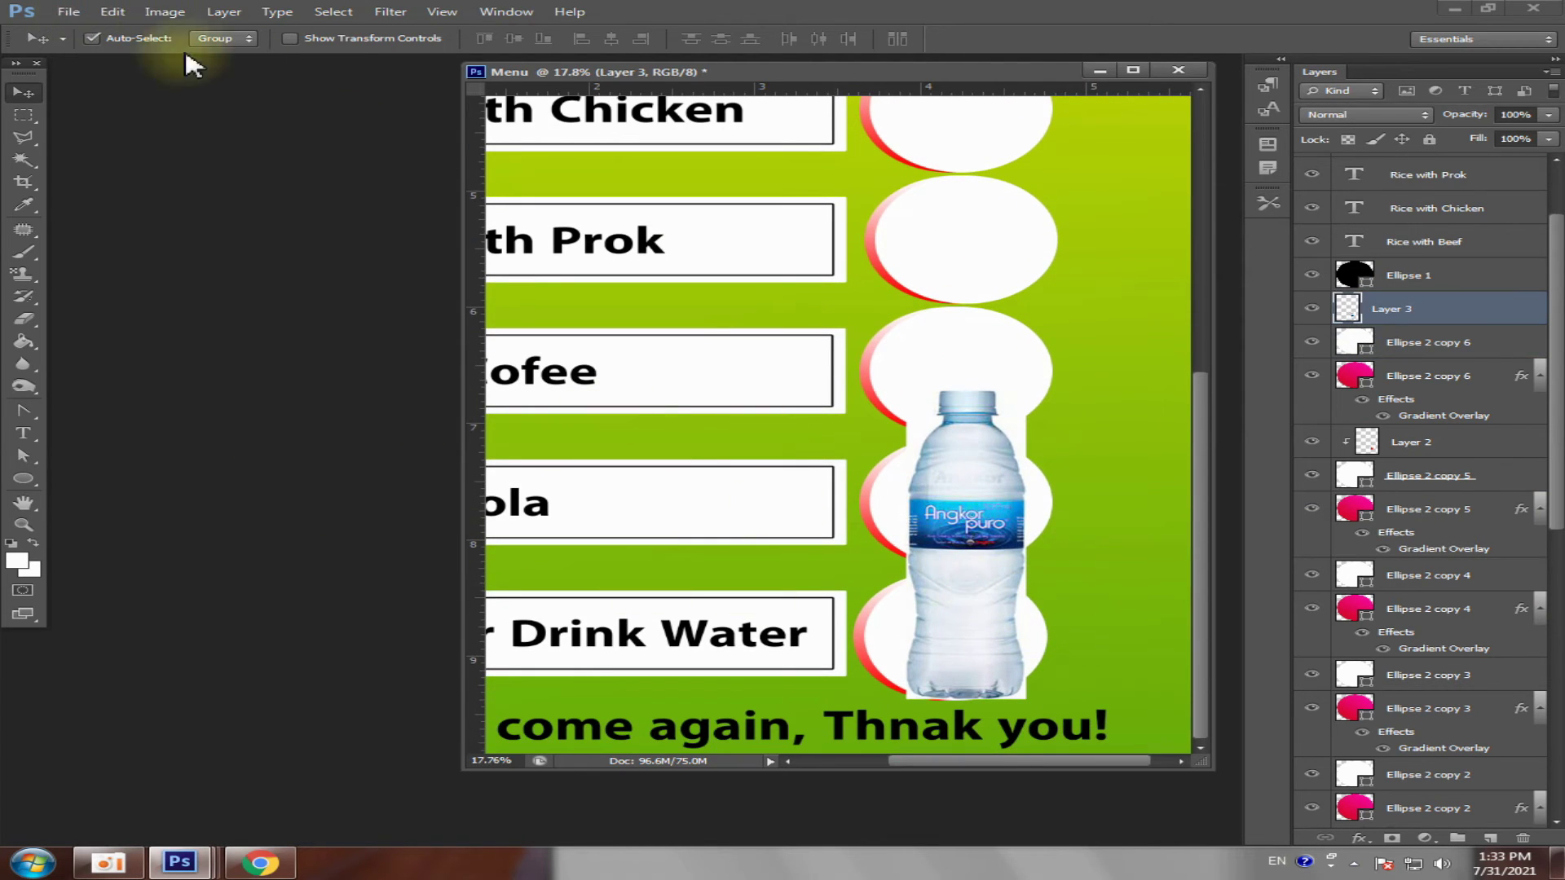
left_click(210, 13)
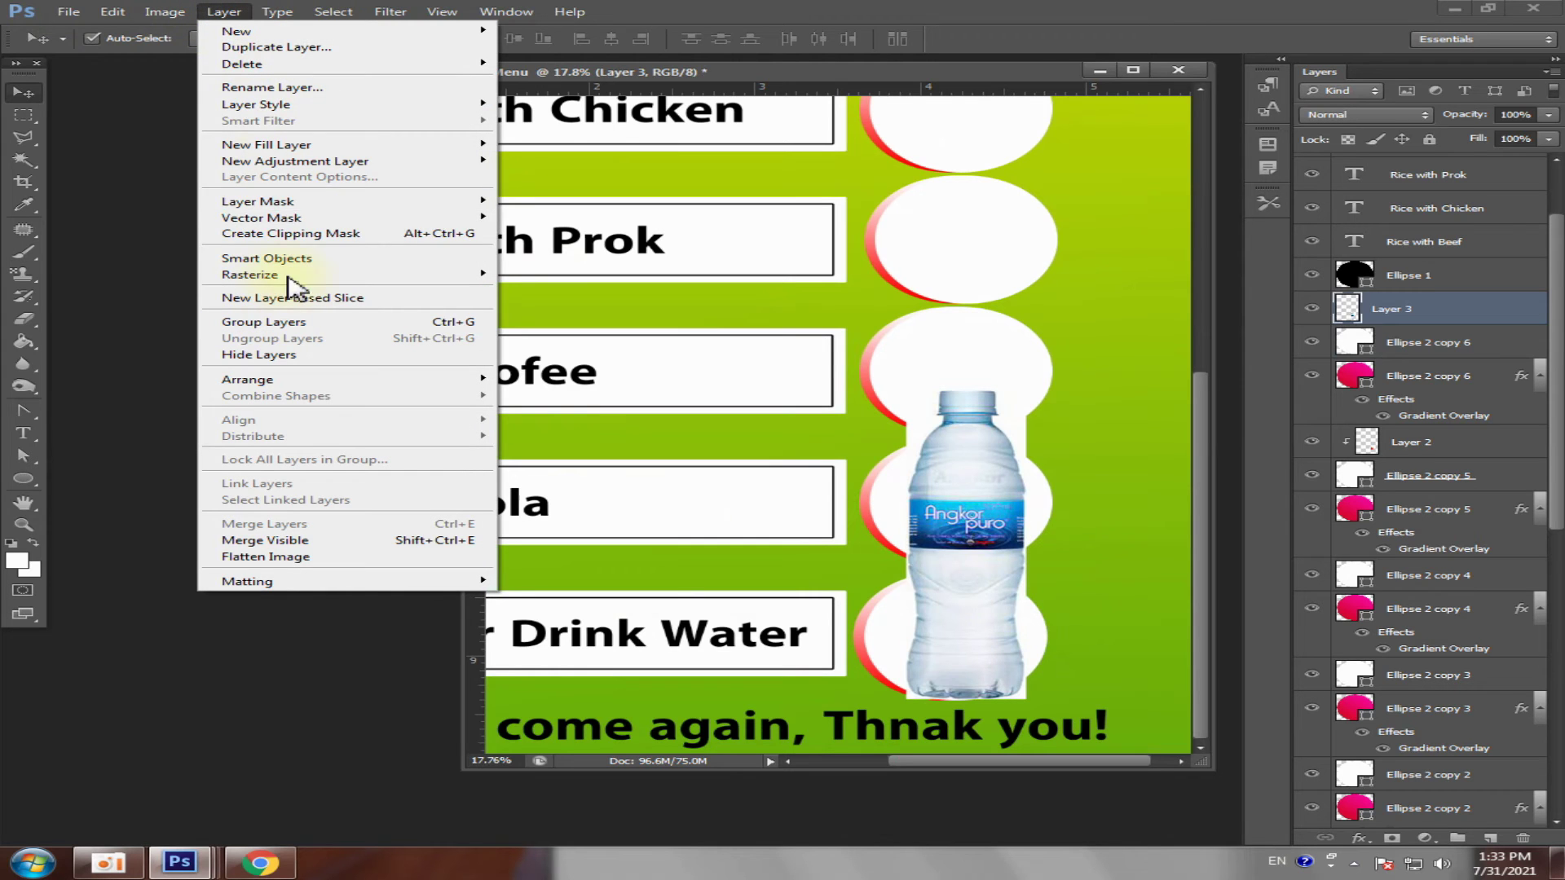
- Clip the water bottle to its circle and shrink it to about 30% inside the Angkor Drink Water circle
left_click(330, 235)
key("ctrl+t")
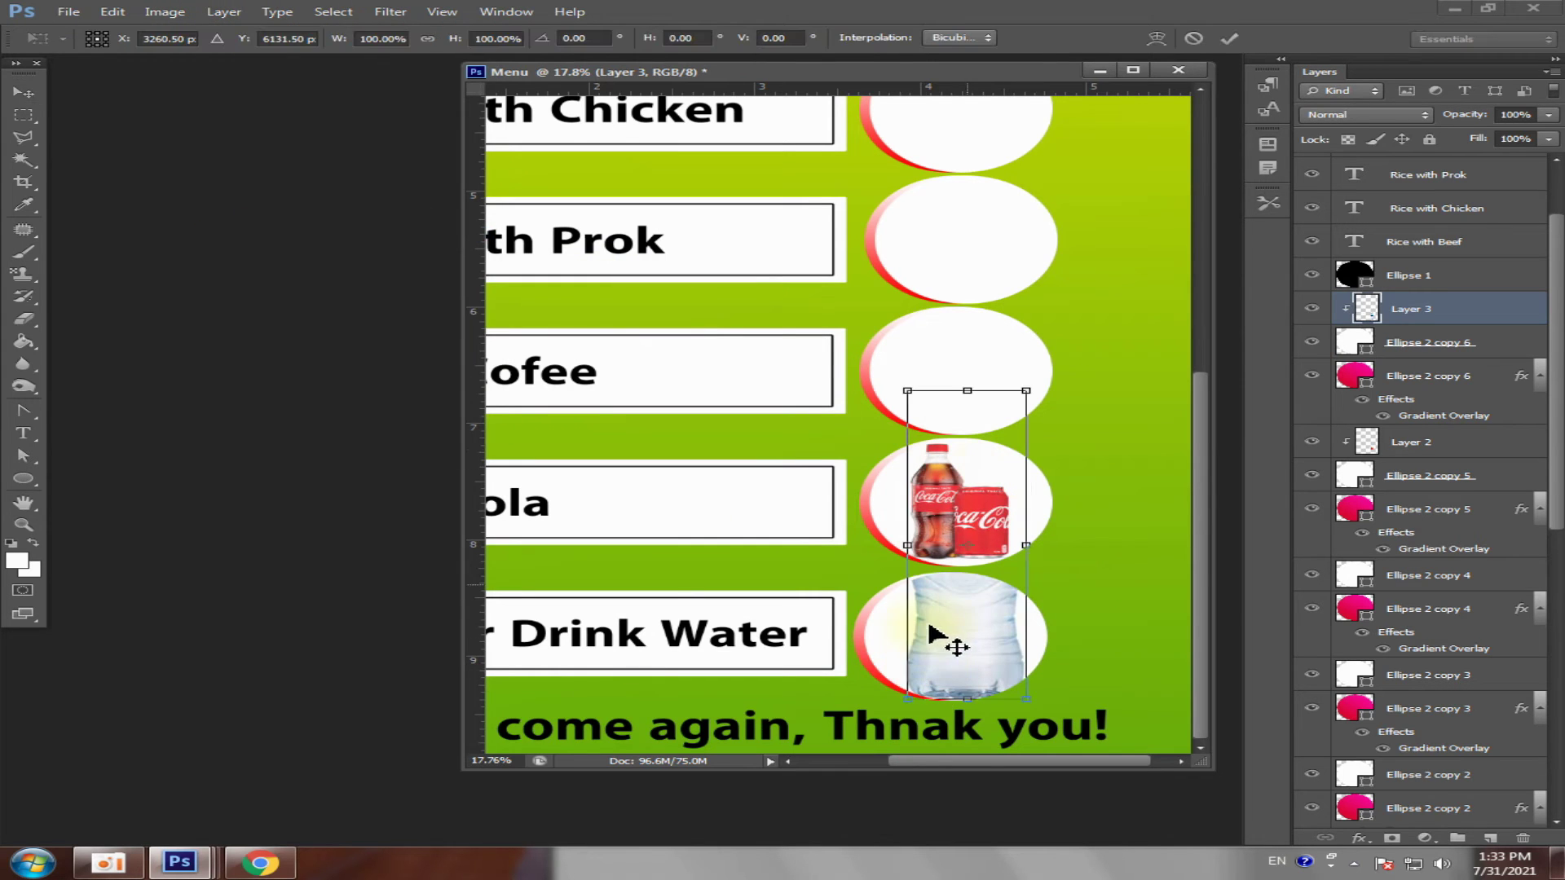
left_click_drag(1009, 423, 991, 482)
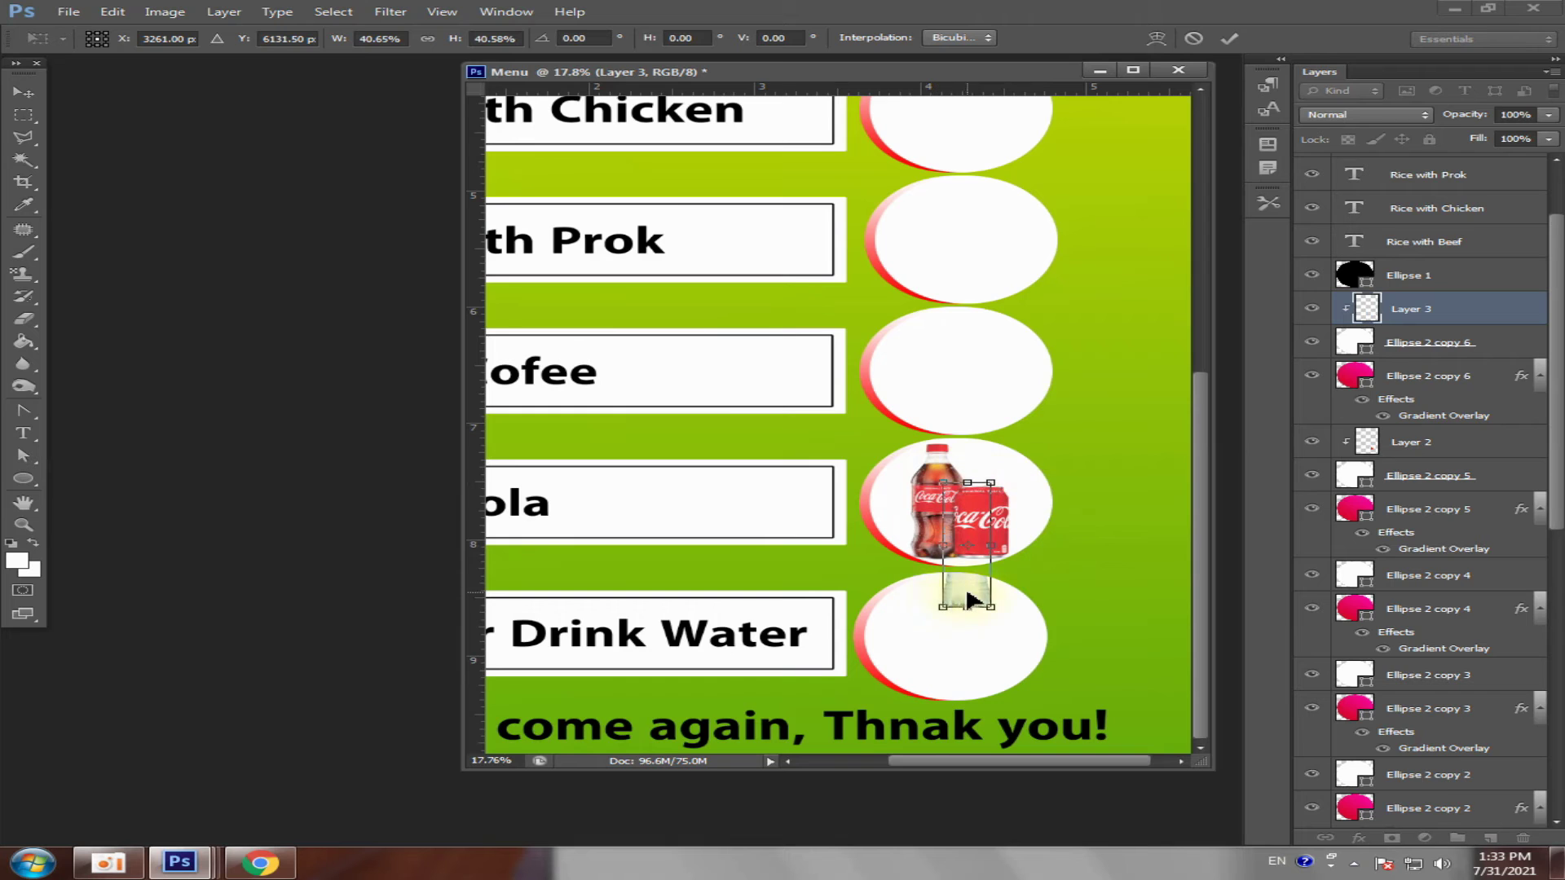
left_click_drag(970, 600, 948, 680)
left_click_drag(968, 565, 962, 583)
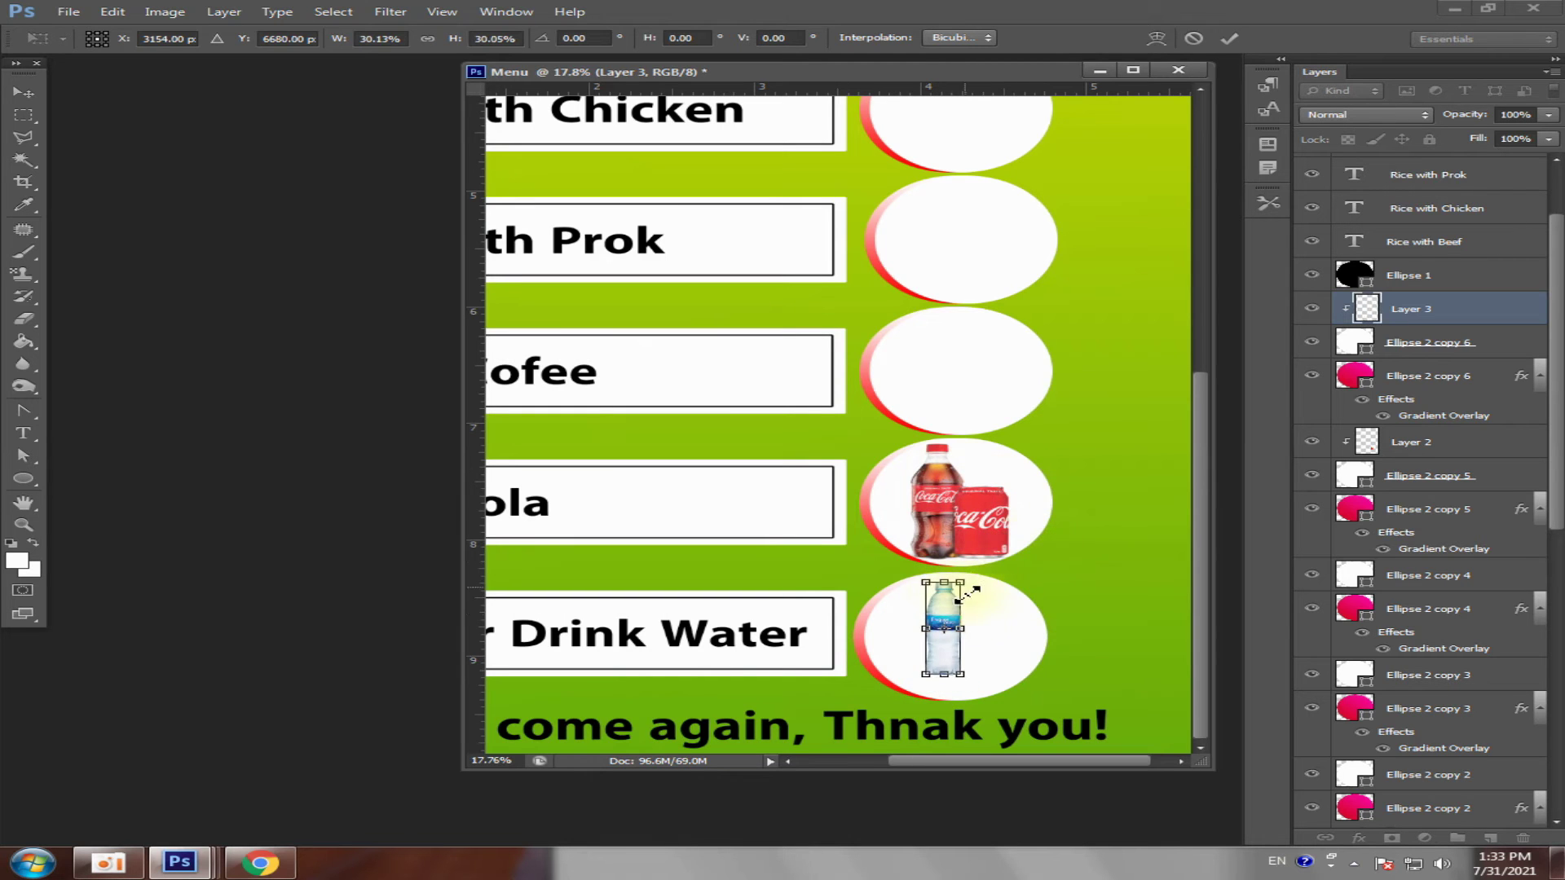
key("Return")
- Fine-tune the bottle's size and position in the circle, then duplicate it to the right
scroll(979, 636, "up", 3, "alt")
scroll(982, 668, "down", 1)
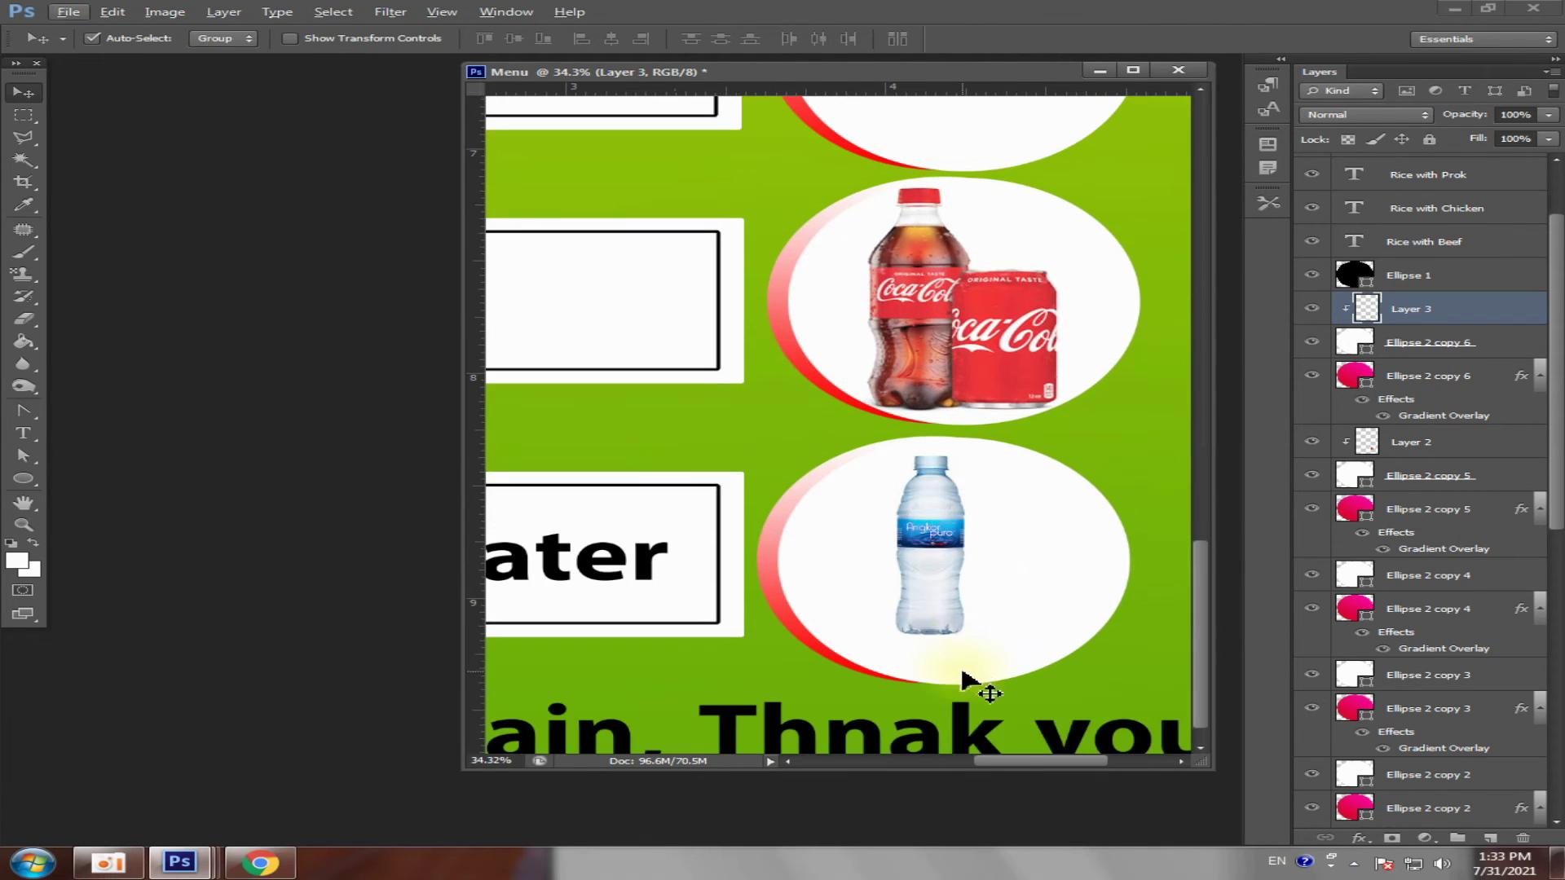
left_click_drag(937, 578, 902, 592)
key("ctrl+t")
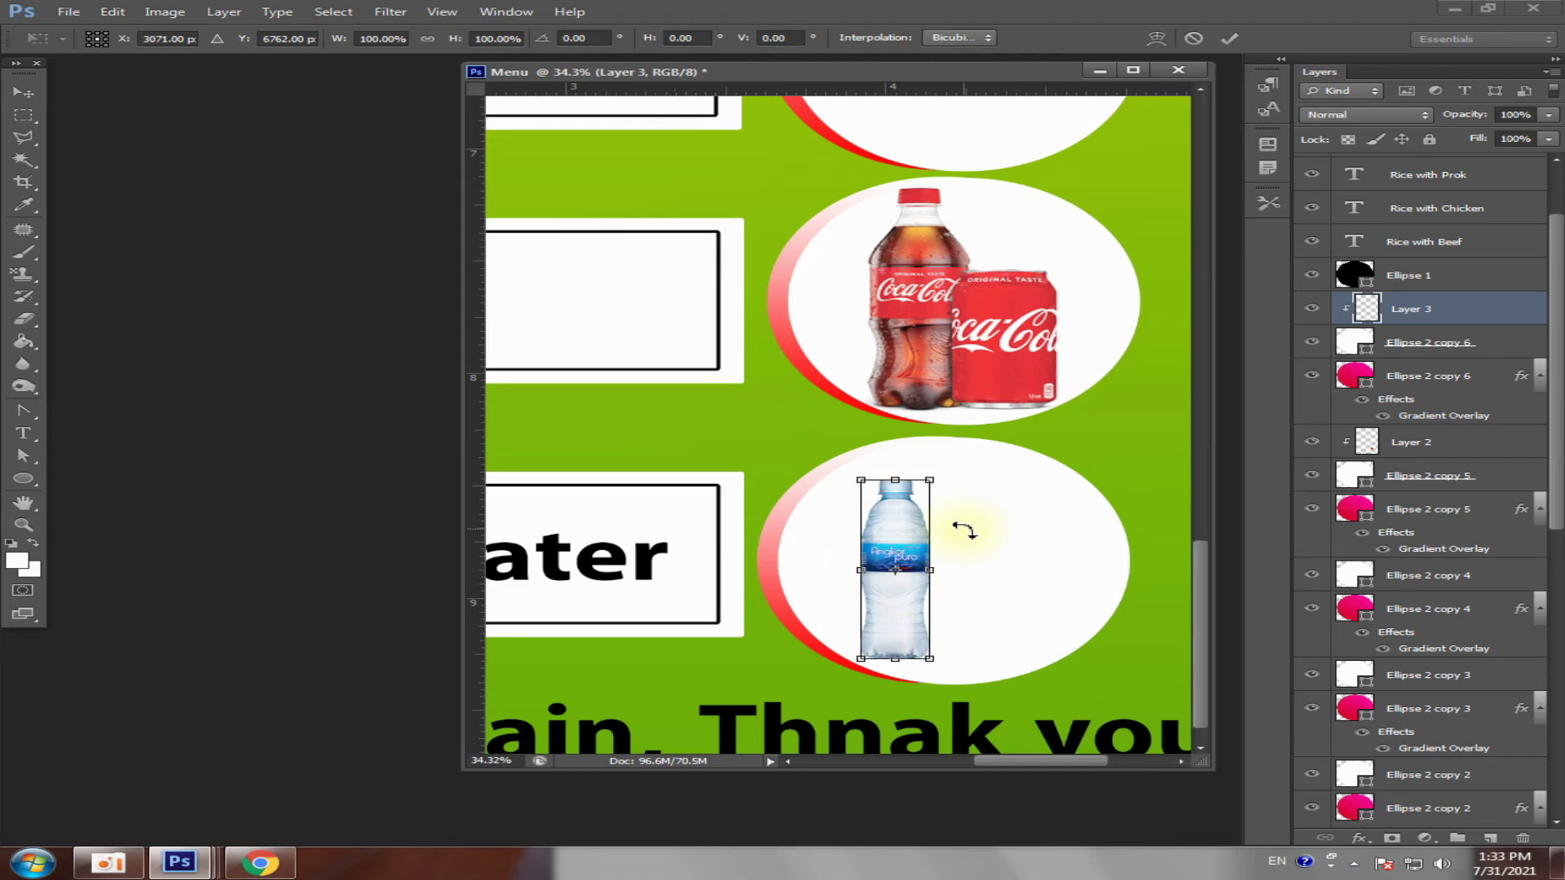
left_click_drag(930, 481, 938, 458)
left_click_drag(907, 564, 913, 549)
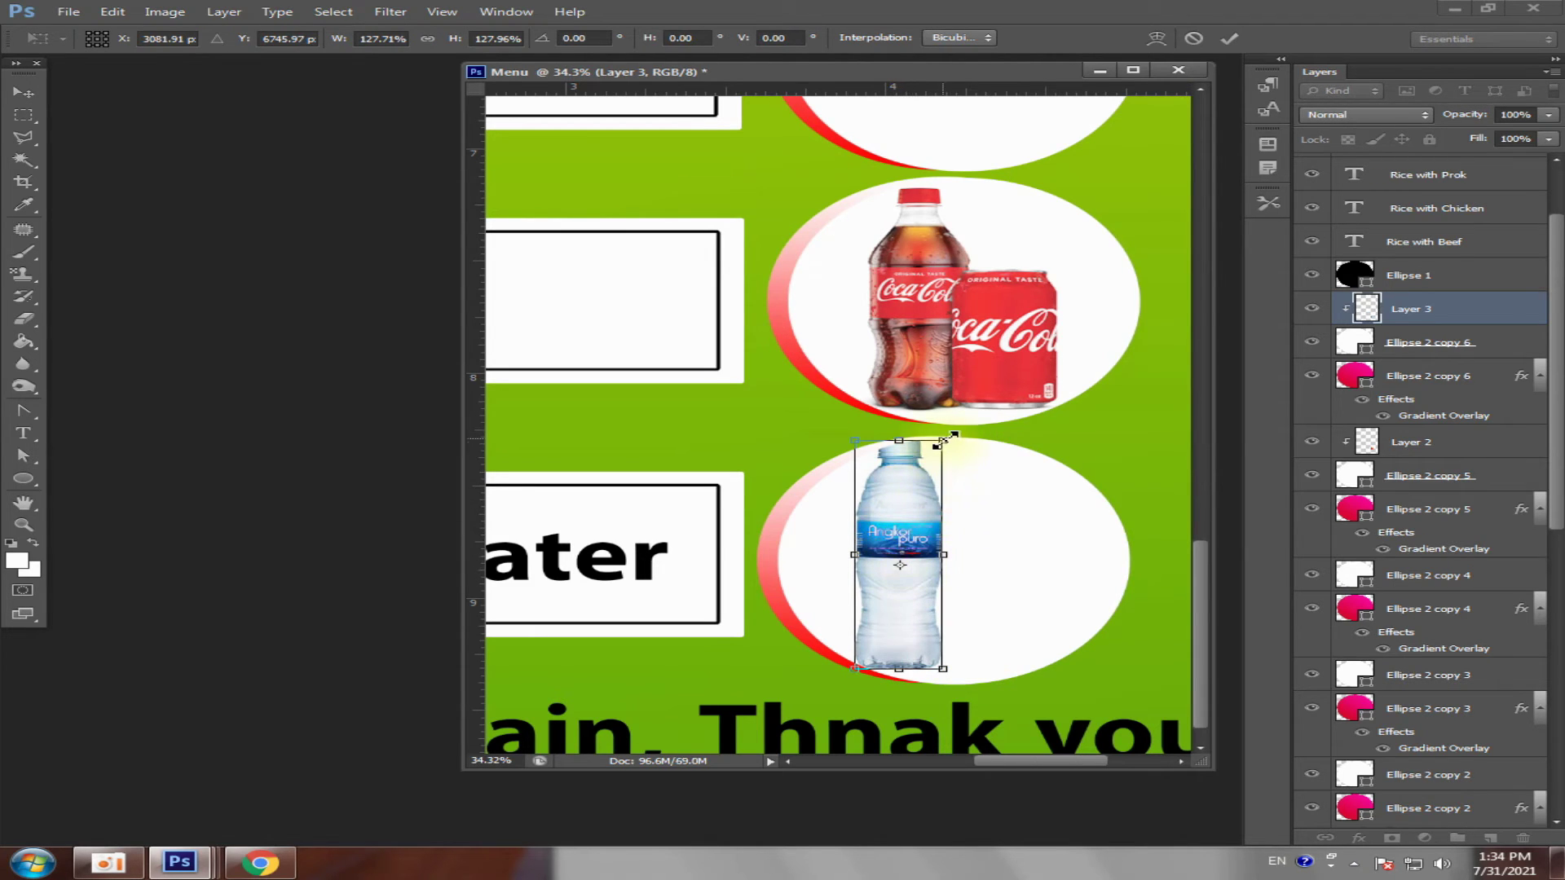
left_click_drag(943, 442, 933, 454)
key("Return")
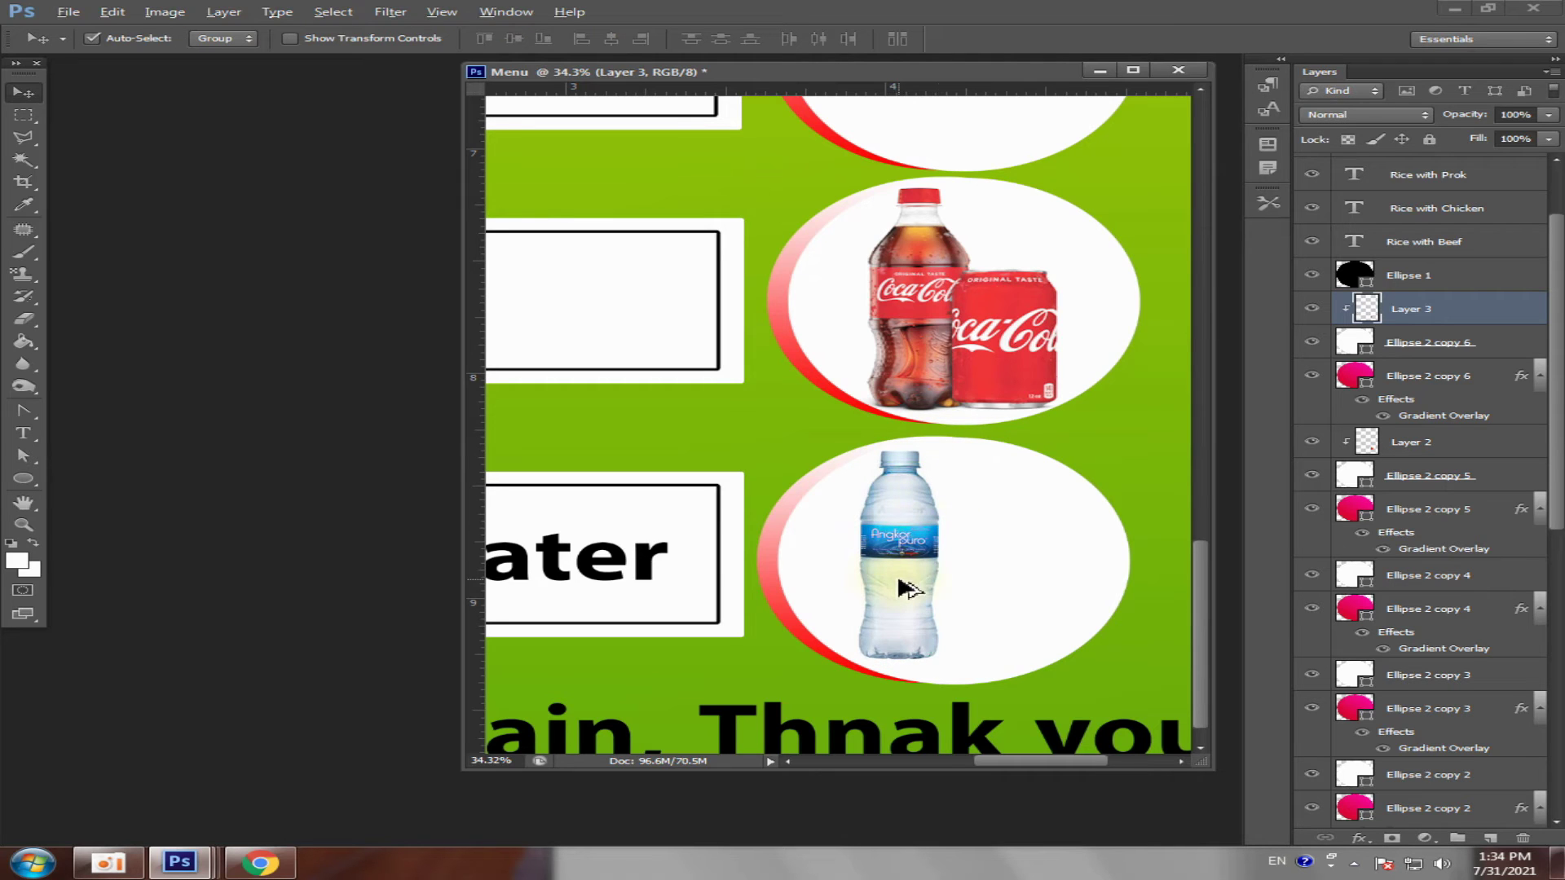
mouse_move(907, 589)
left_mouse_down()
mouse_move(968, 593)
mouse_move(959, 603)
mouse_move(979, 498)
left_mouse_up()
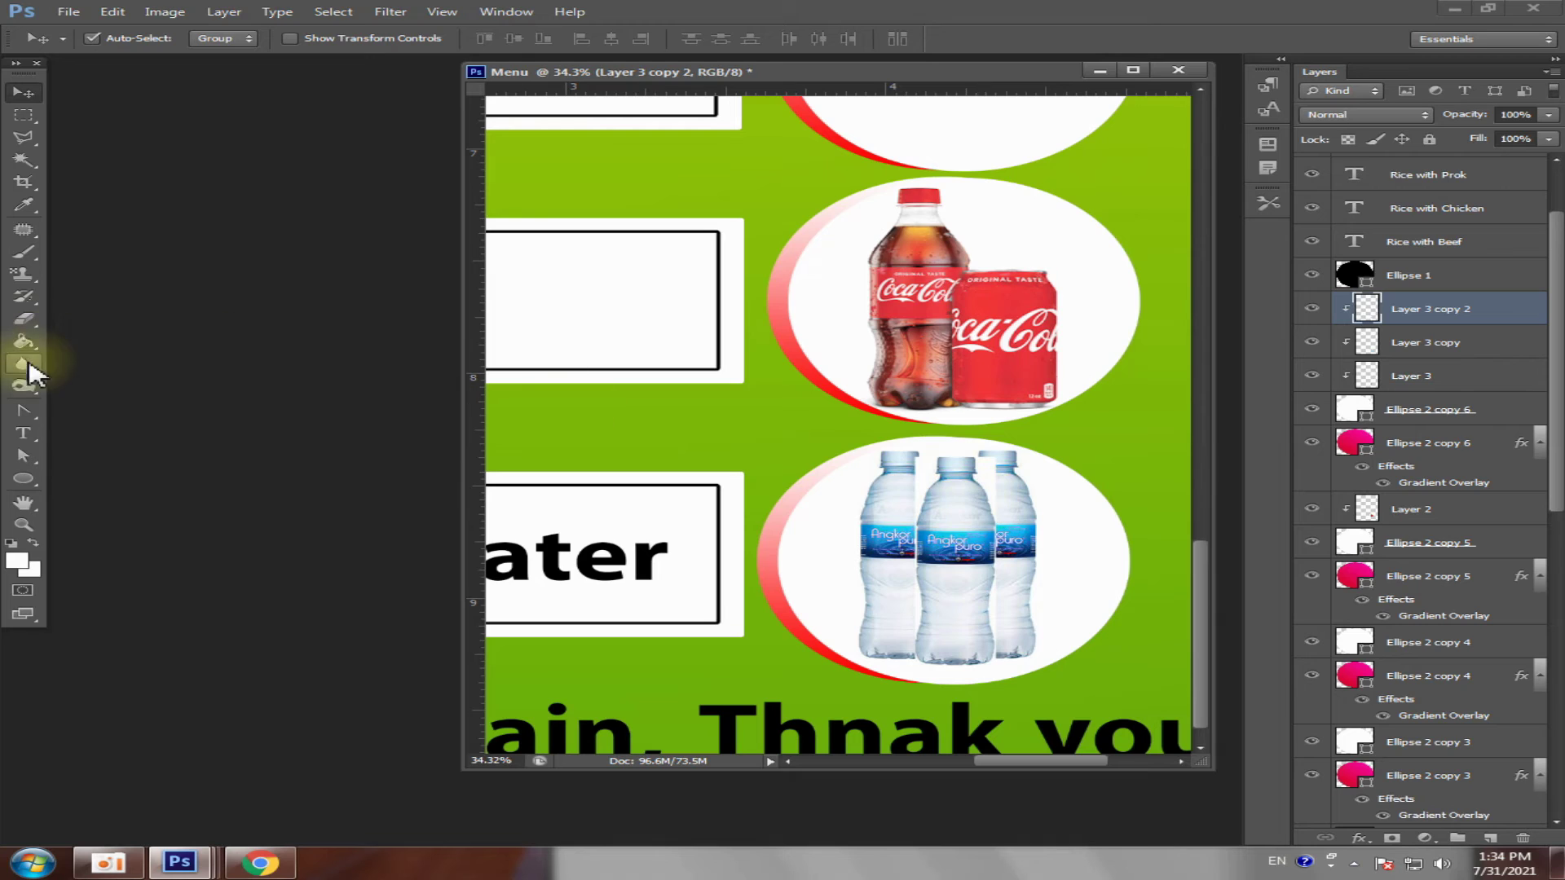
- Select the middle water bottle and delete the left and right bottle copies
left_click(20, 163)
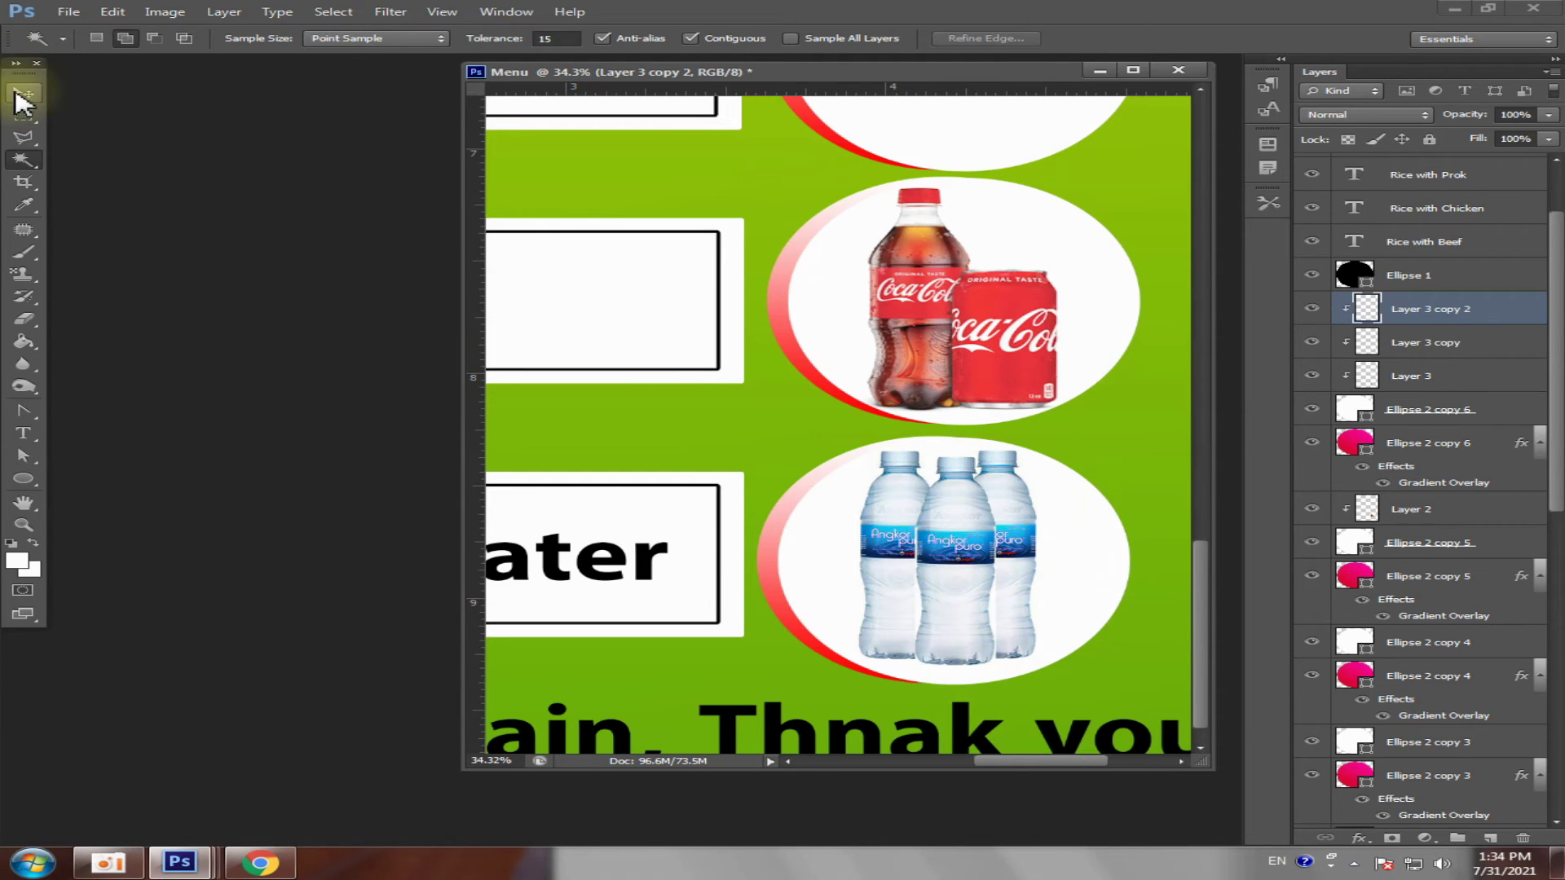
left_click(899, 665)
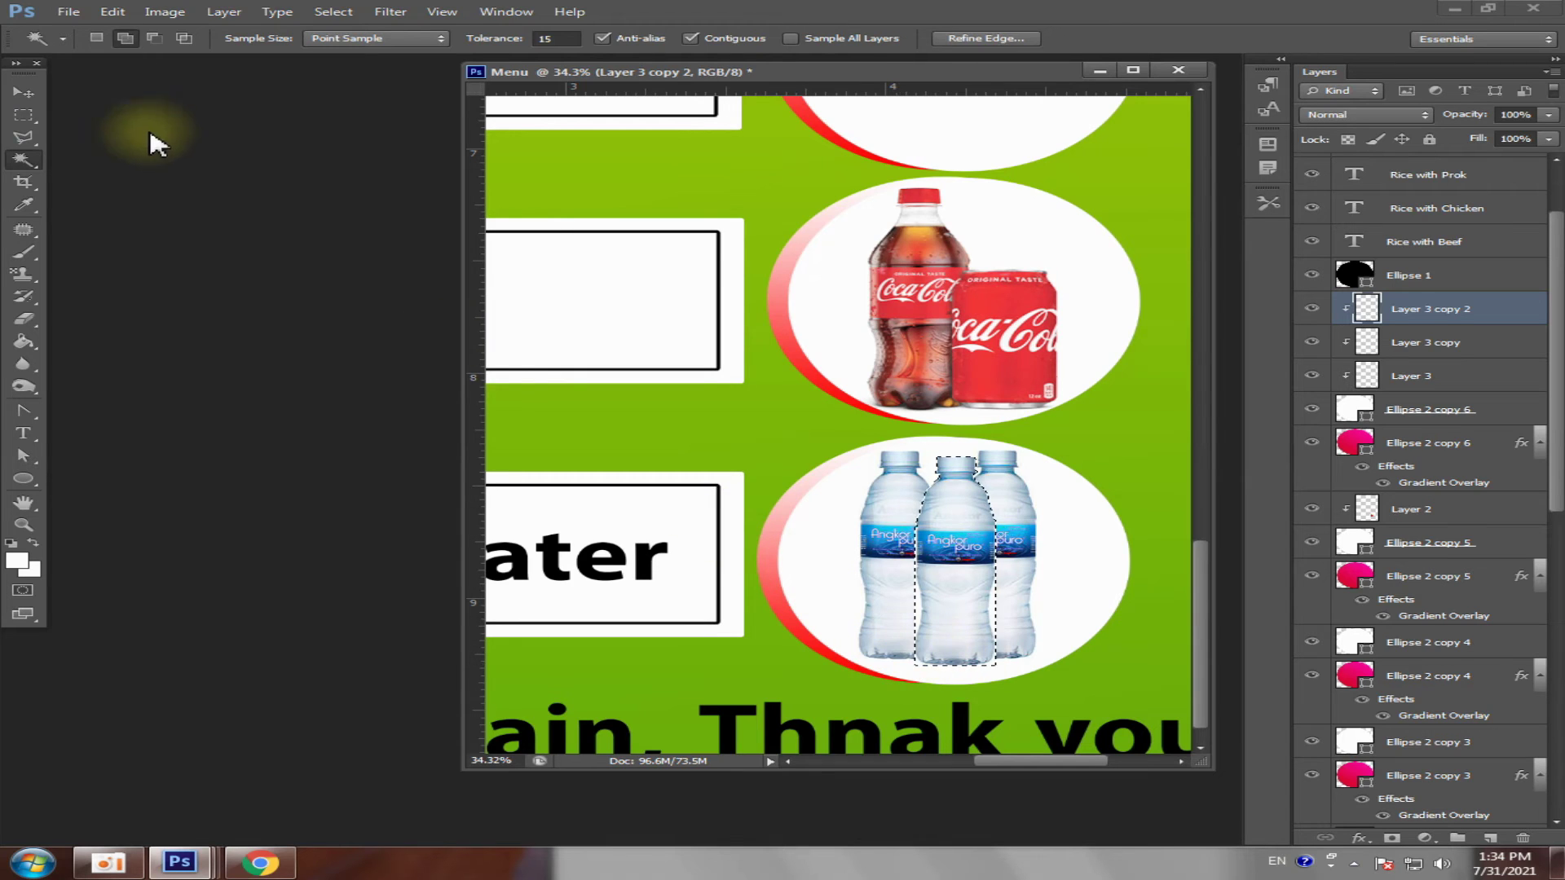
left_click(25, 96)
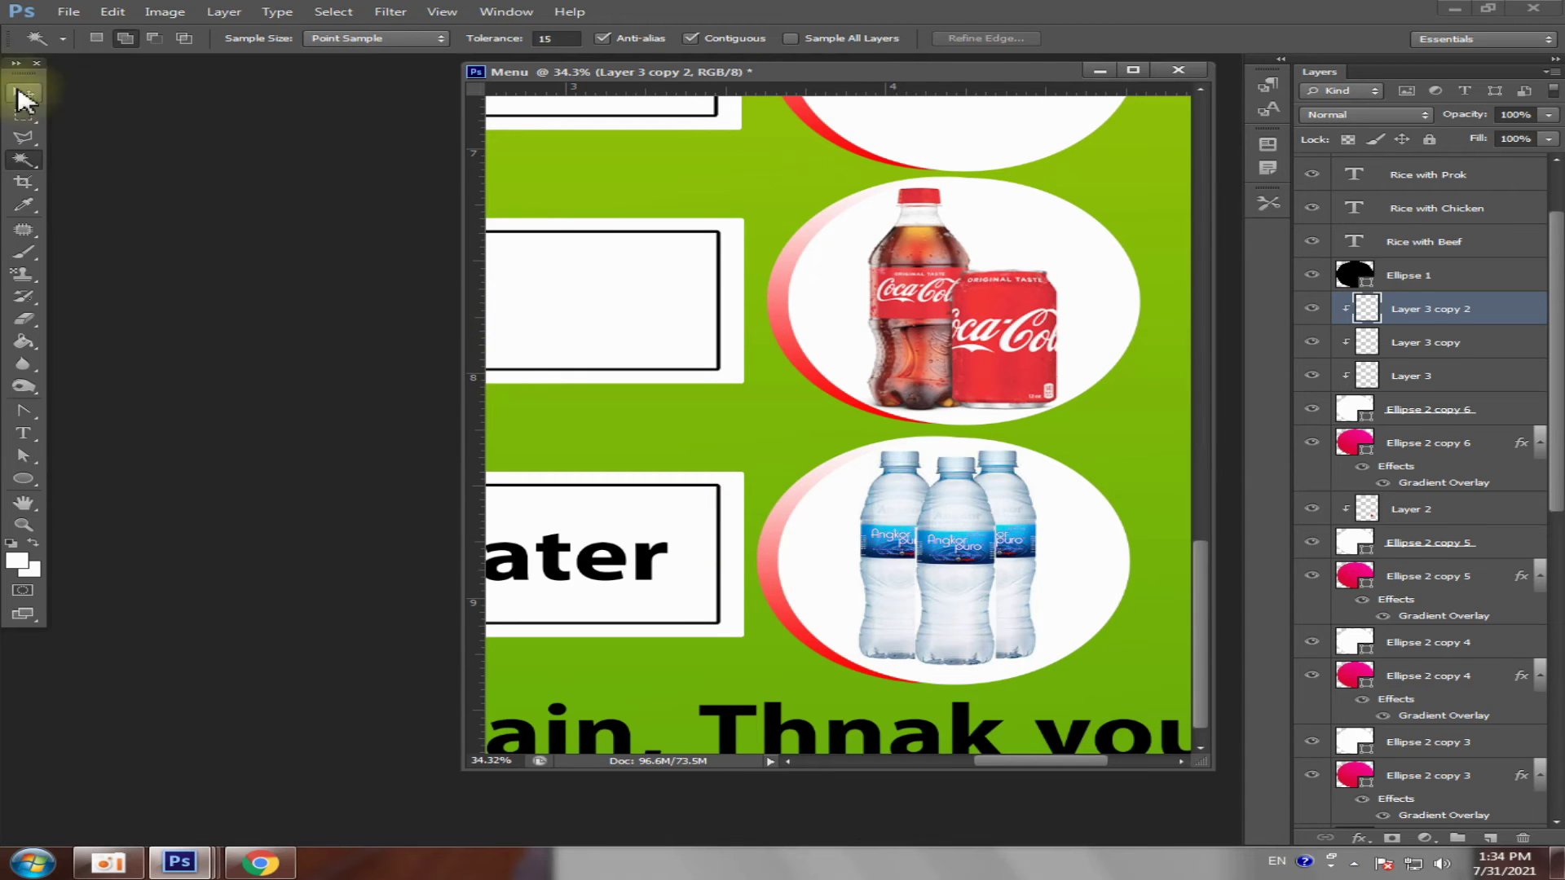
left_click(905, 506)
key("Delete")
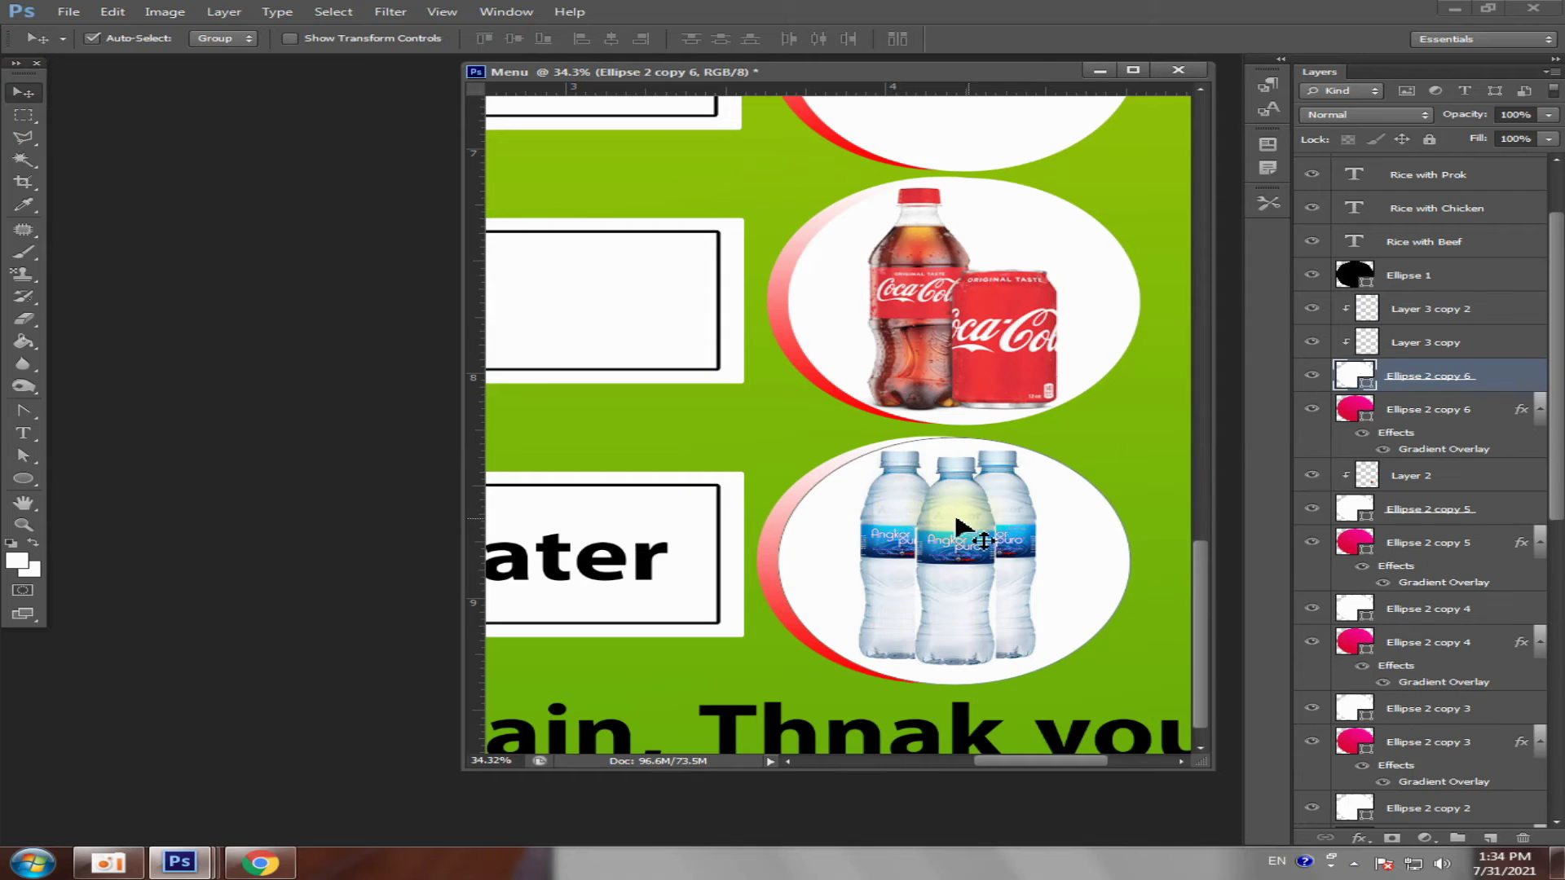
left_click(1013, 522)
key("Delete")
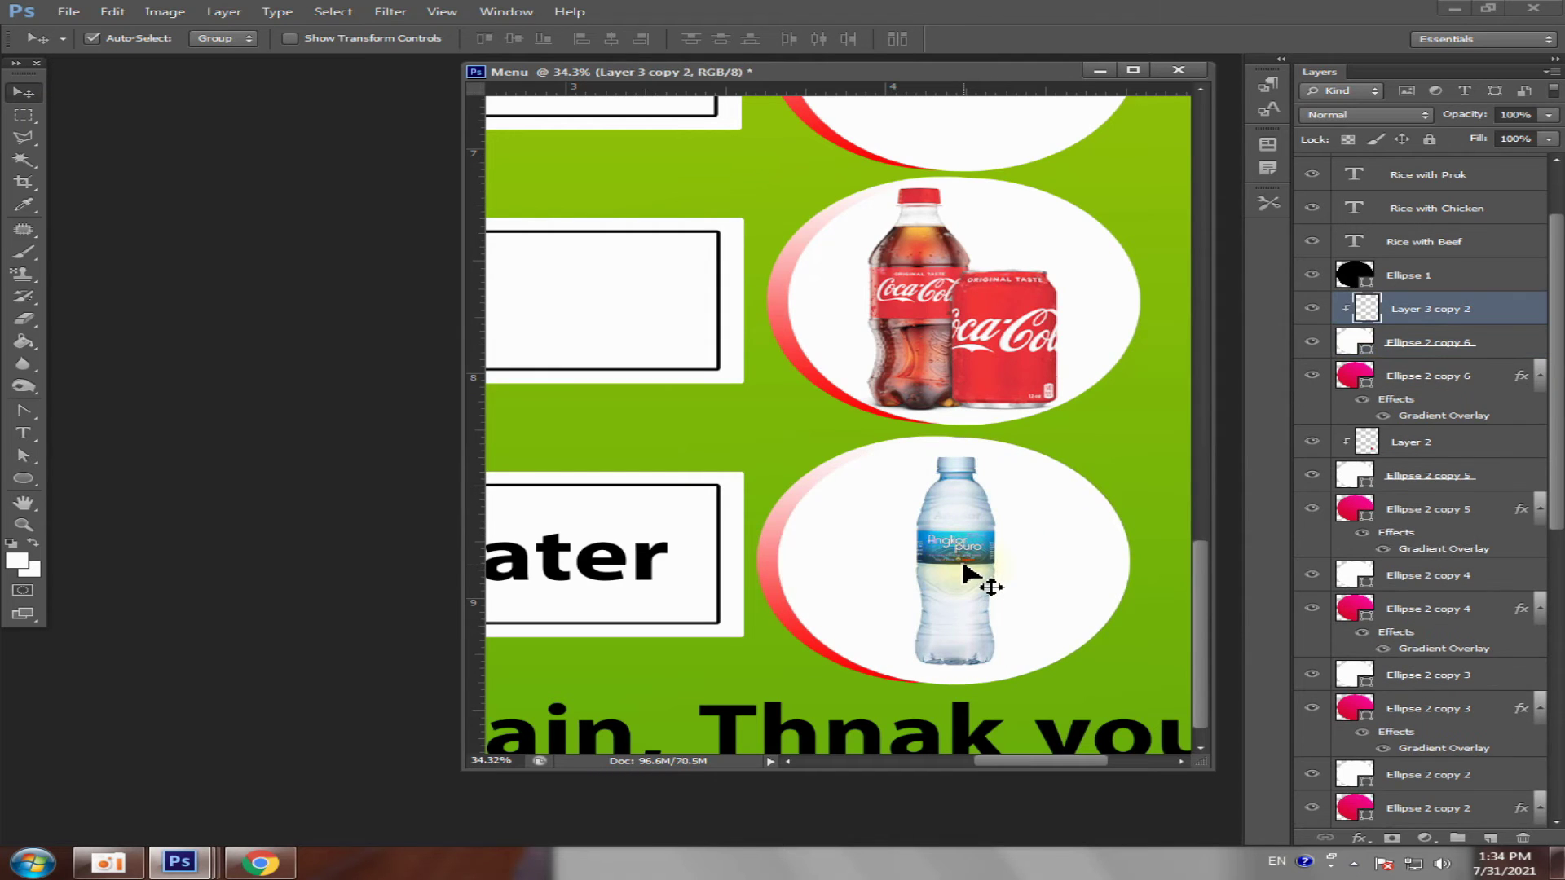
- Duplicate the remaining bottle to the left, adjust its position, and delete the right copy
left_click_drag(970, 574, 897, 574)
scroll(951, 628, "up", 2)
scroll(881, 587, "up", 2)
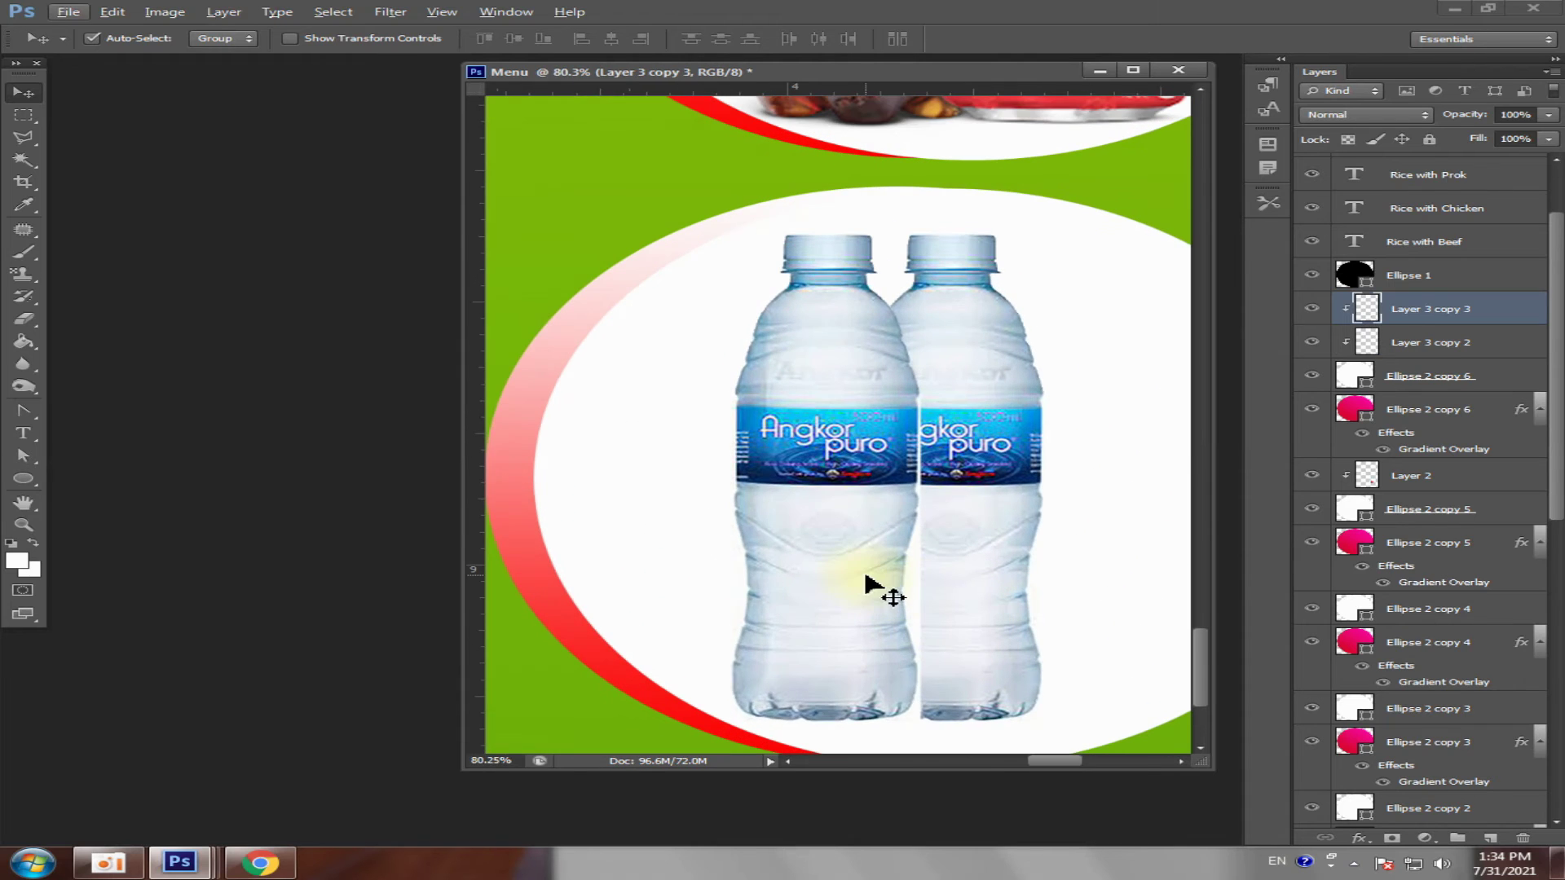
mouse_move(809, 555)
left_mouse_down()
mouse_move(823, 568)
mouse_move(797, 552)
mouse_move(809, 524)
left_mouse_up()
left_click(927, 566)
key("Delete")
- Duplicate the bottle to the right and arrange the three bottles evenly in the circle
left_click(24, 160)
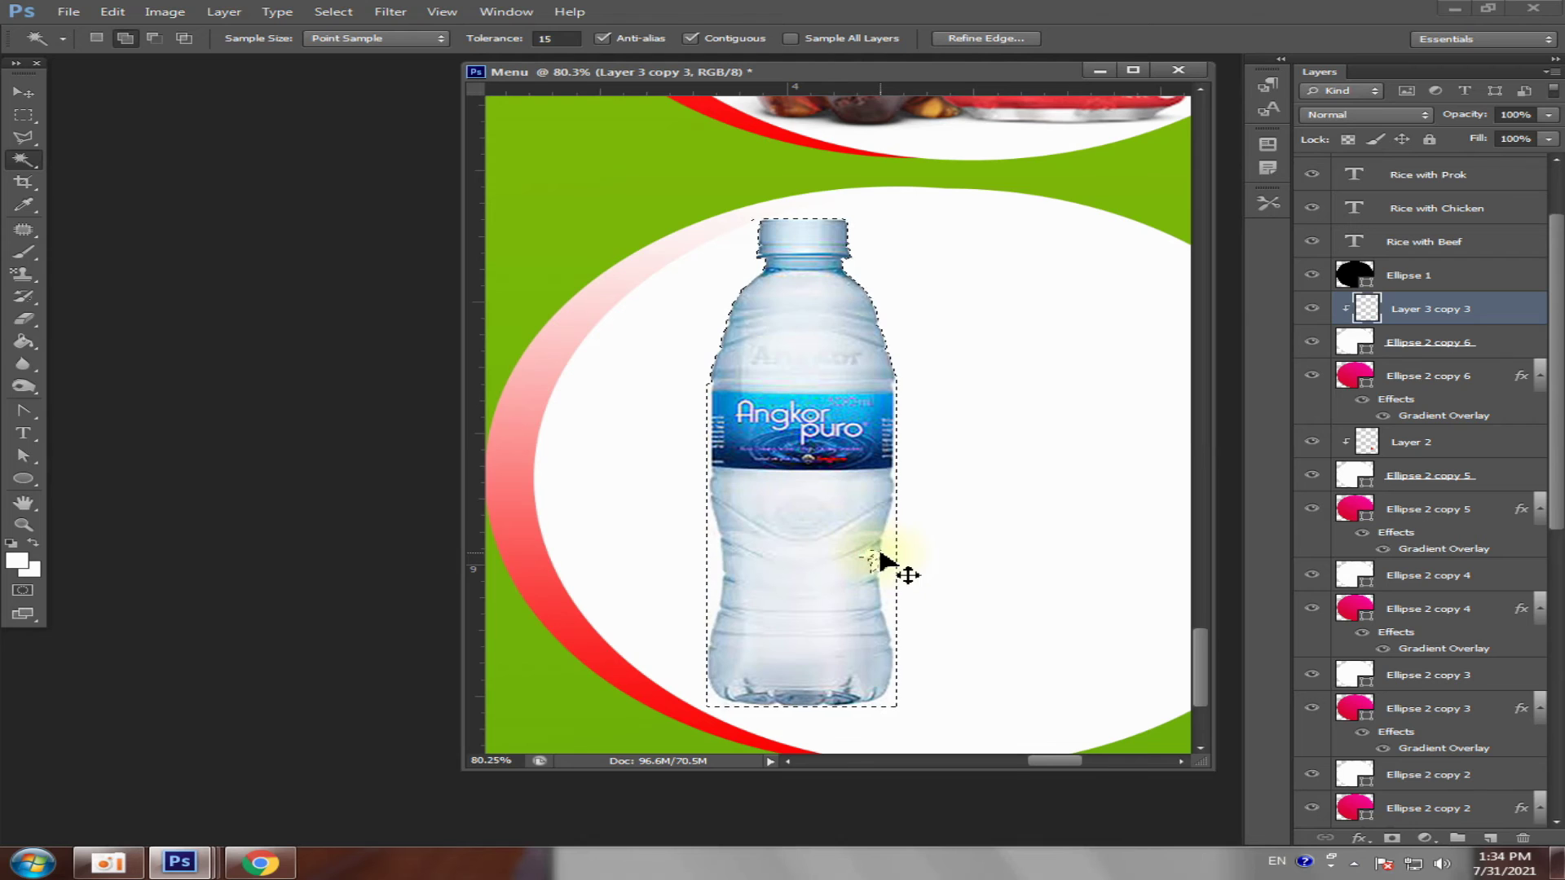
left_click(23, 92)
scroll(836, 501, "down", 2, "alt")
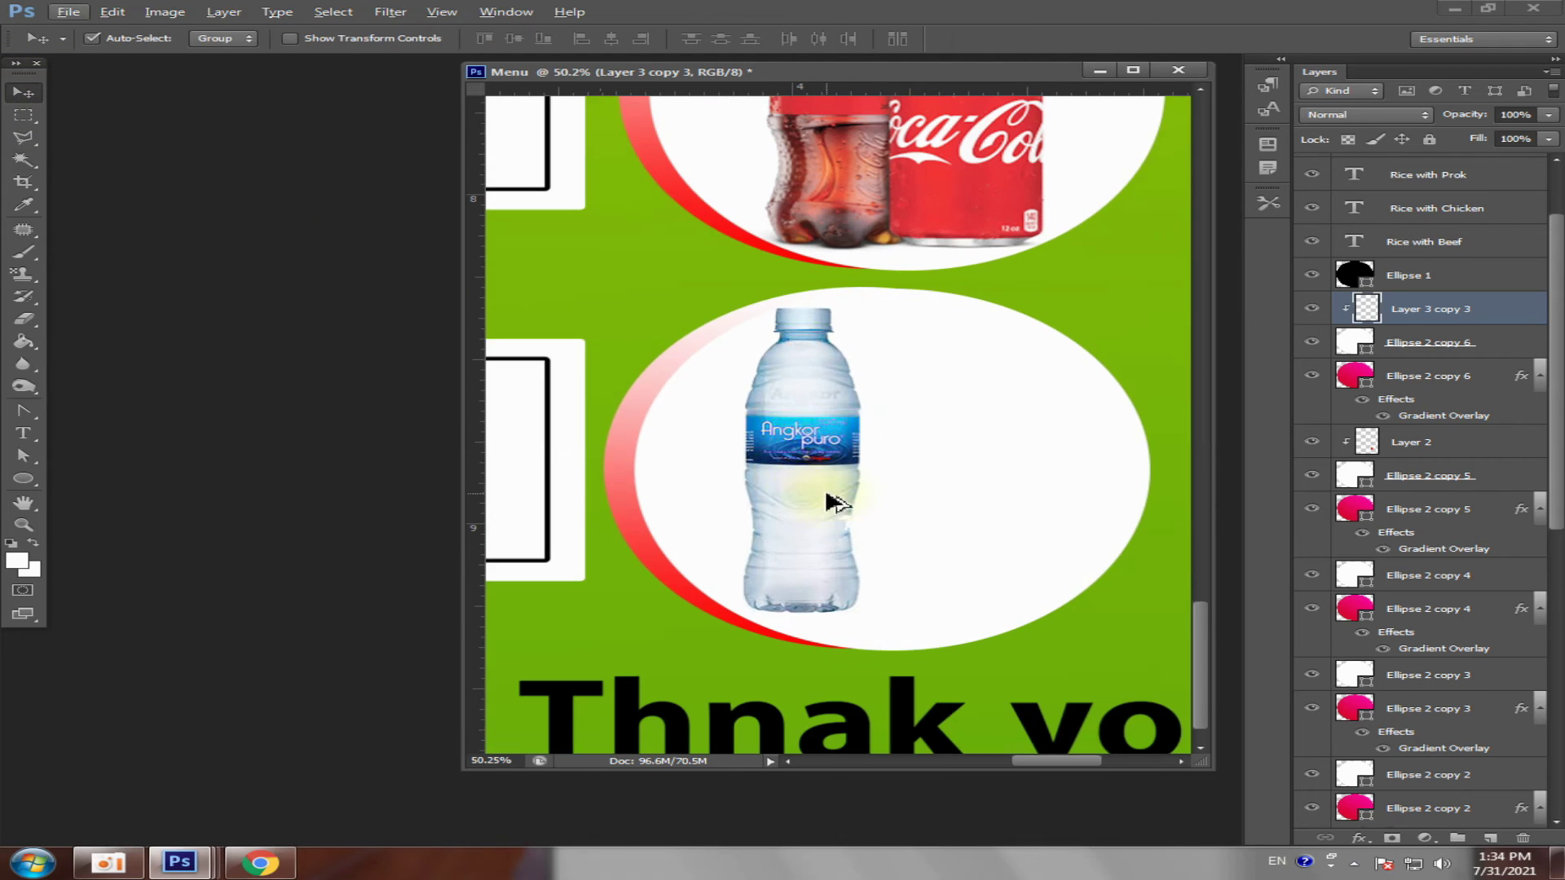
mouse_move(818, 515)
left_mouse_down("alt")
mouse_move(948, 518)
mouse_move(887, 555)
mouse_move(957, 489)
left_mouse_up("alt")
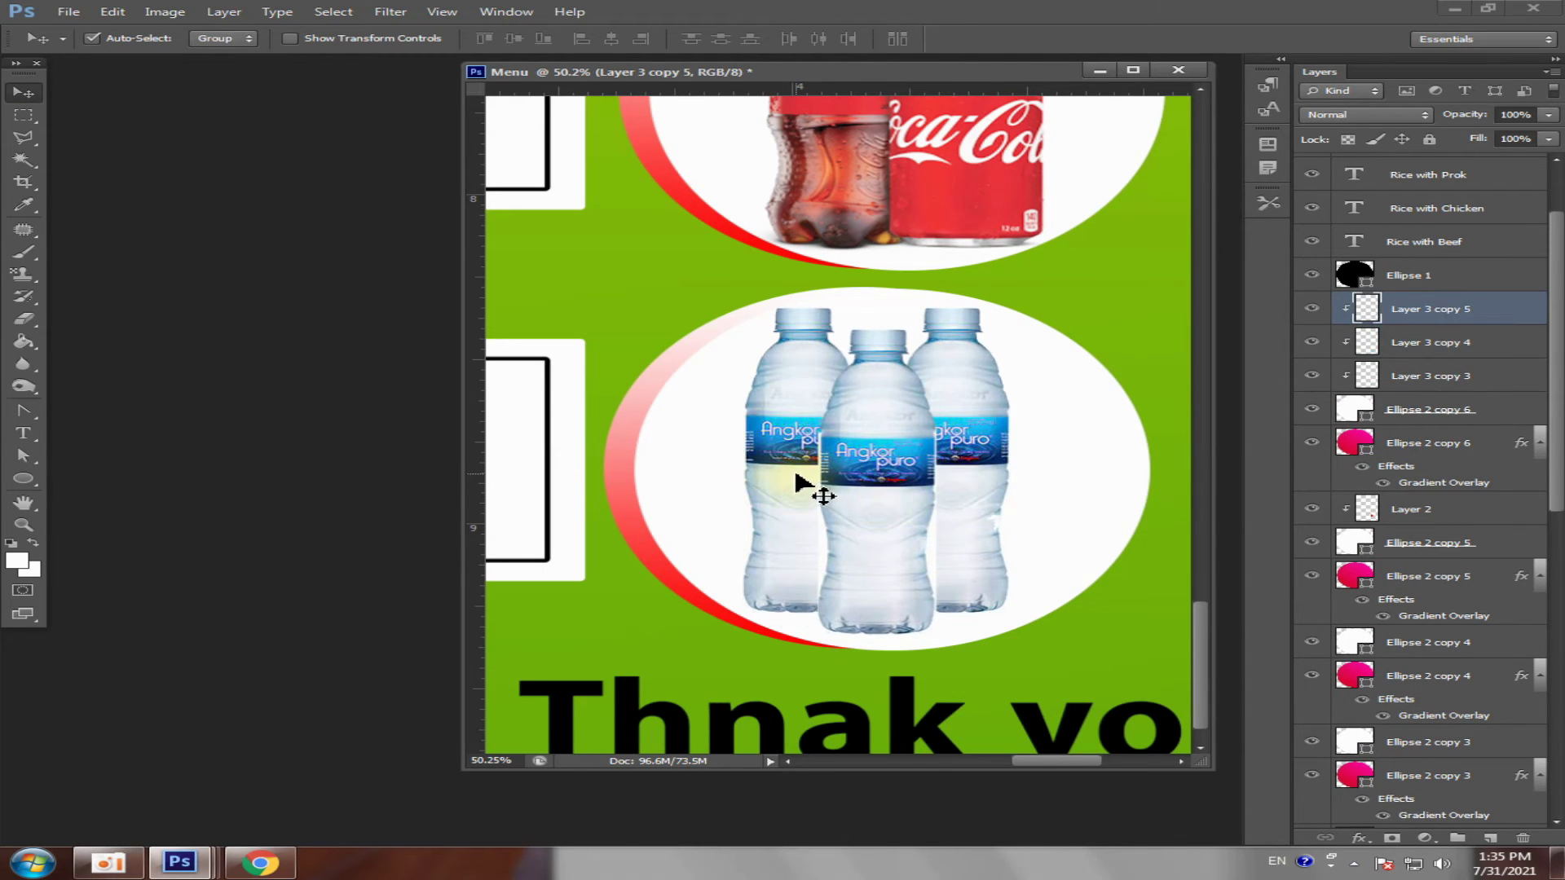
left_click_drag(797, 475, 798, 485)
mouse_move(946, 475)
left_mouse_down()
mouse_move(958, 484)
mouse_move(913, 488)
left_mouse_up()
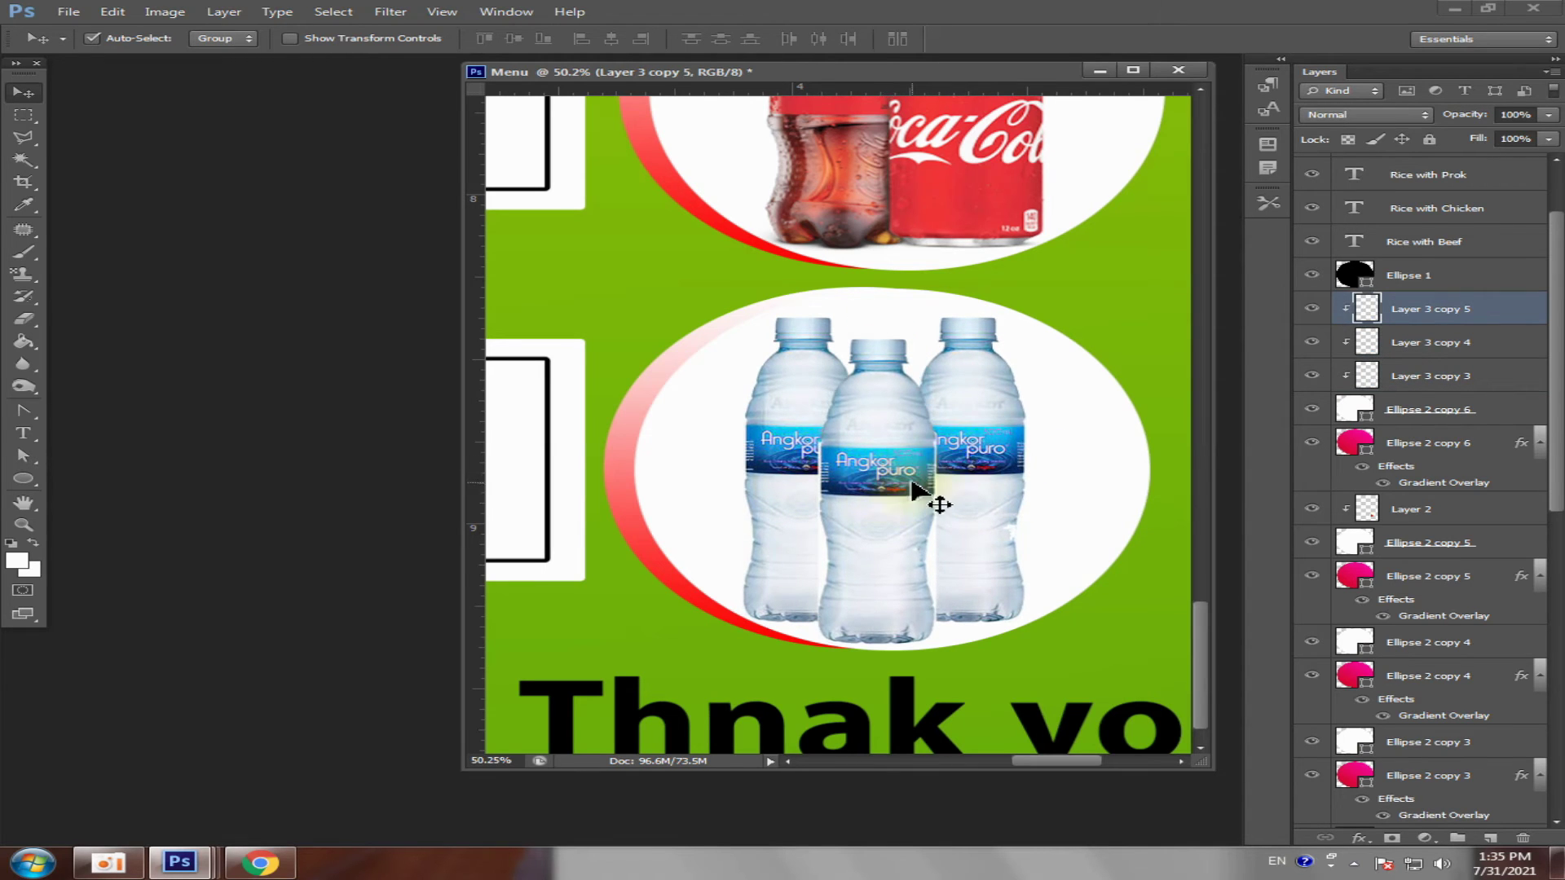
scroll(911, 489, "down", 5)
scroll(881, 512, "up", 1)
scroll(1020, 545, "down", 2)
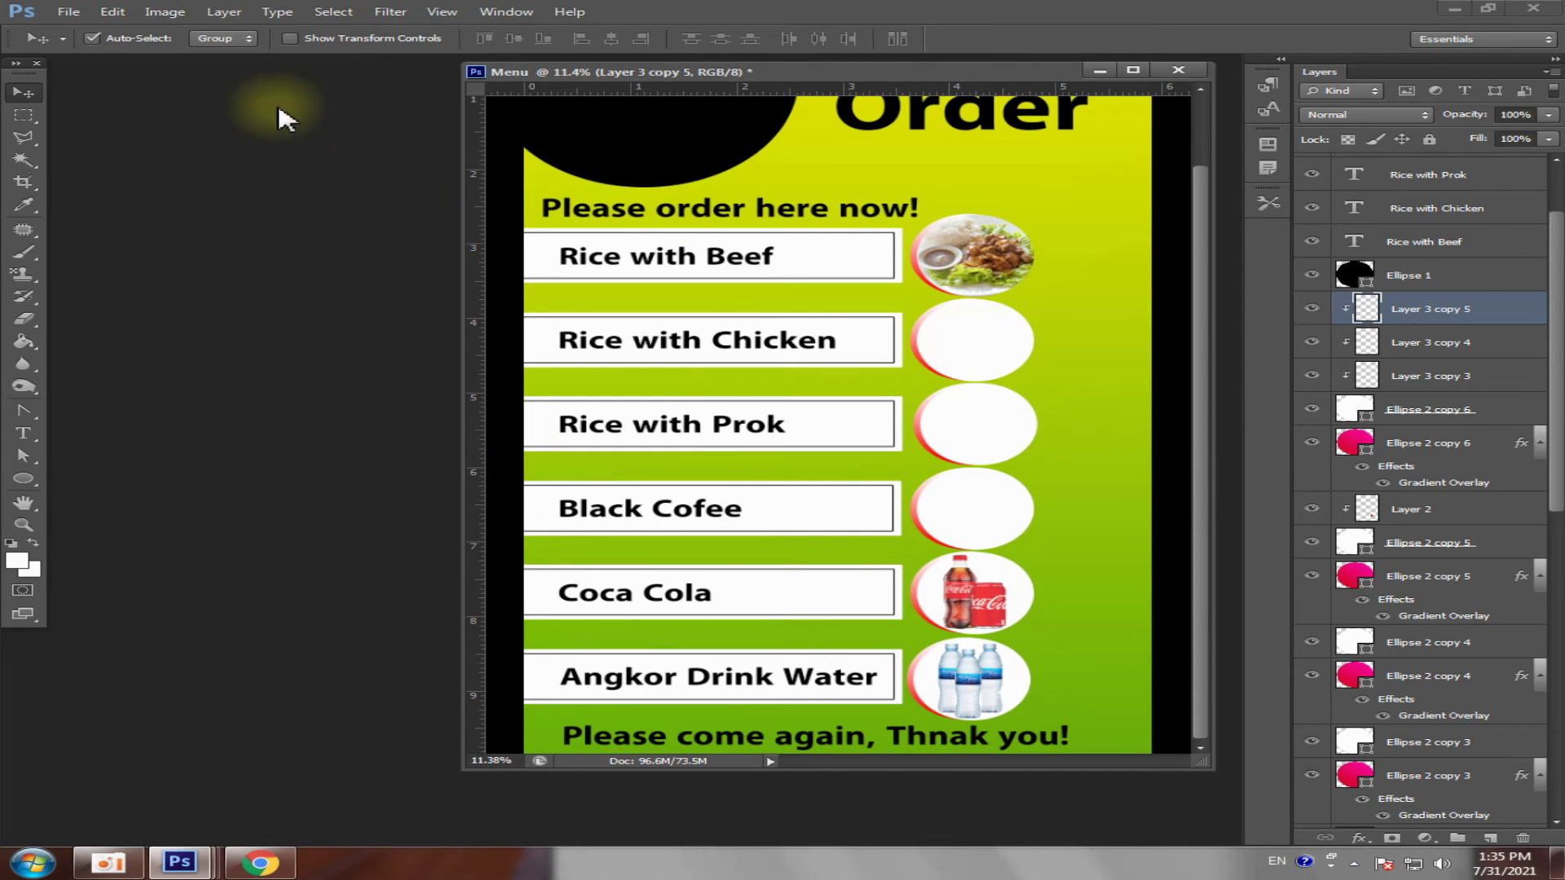
- Open the images (4).jpg photo from the Downloads folder
left_click(70, 13)
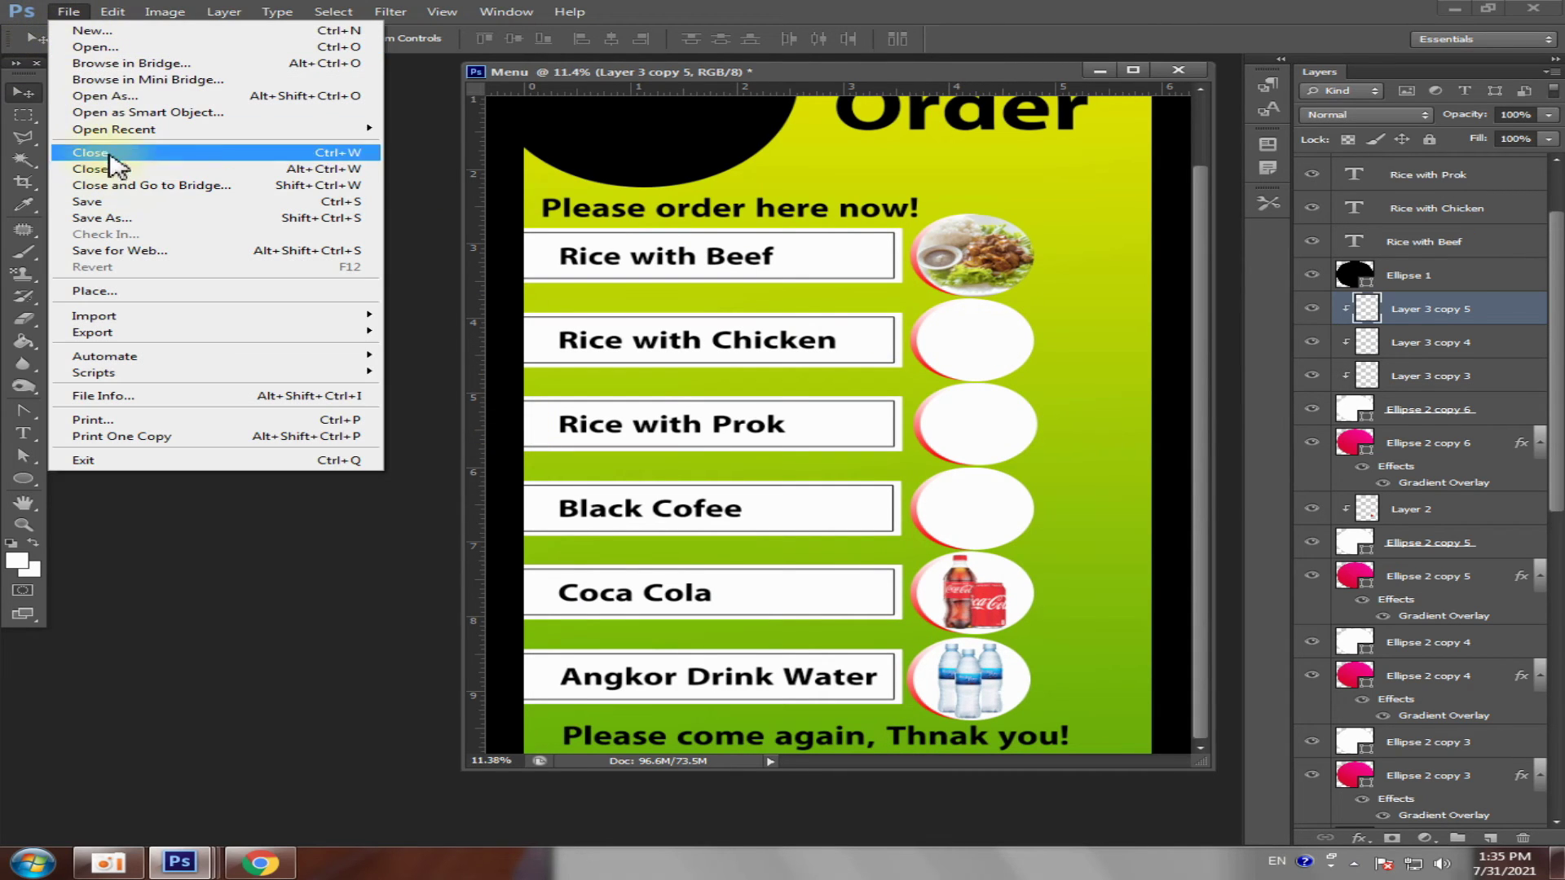
left_click(90, 41)
left_click_drag(1112, 204, 1107, 493)
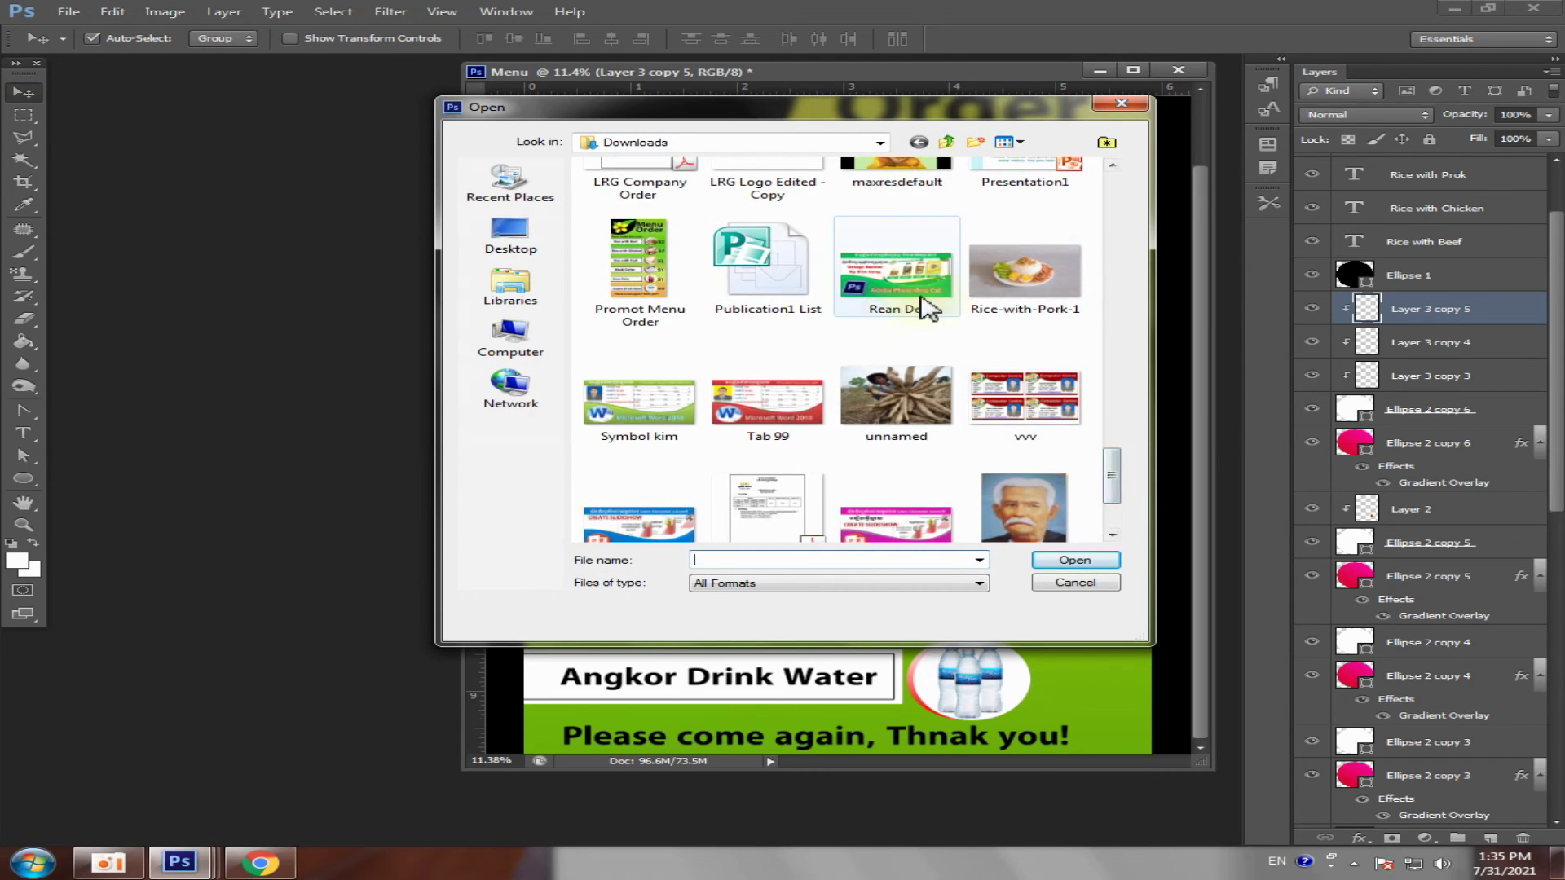
left_click_drag(1120, 454, 1097, 383)
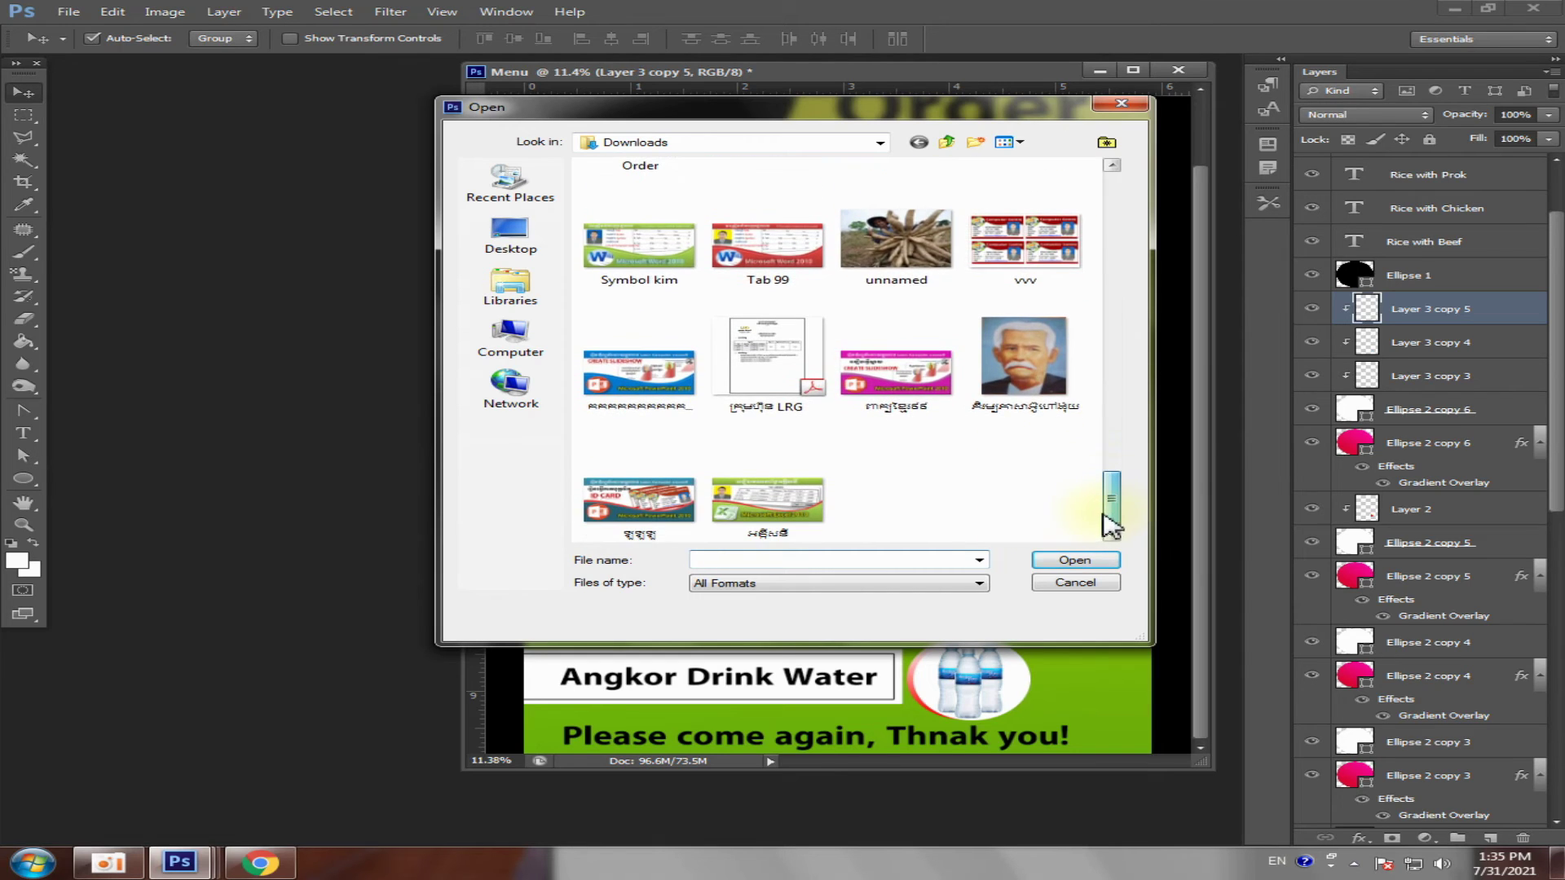
left_click(644, 507)
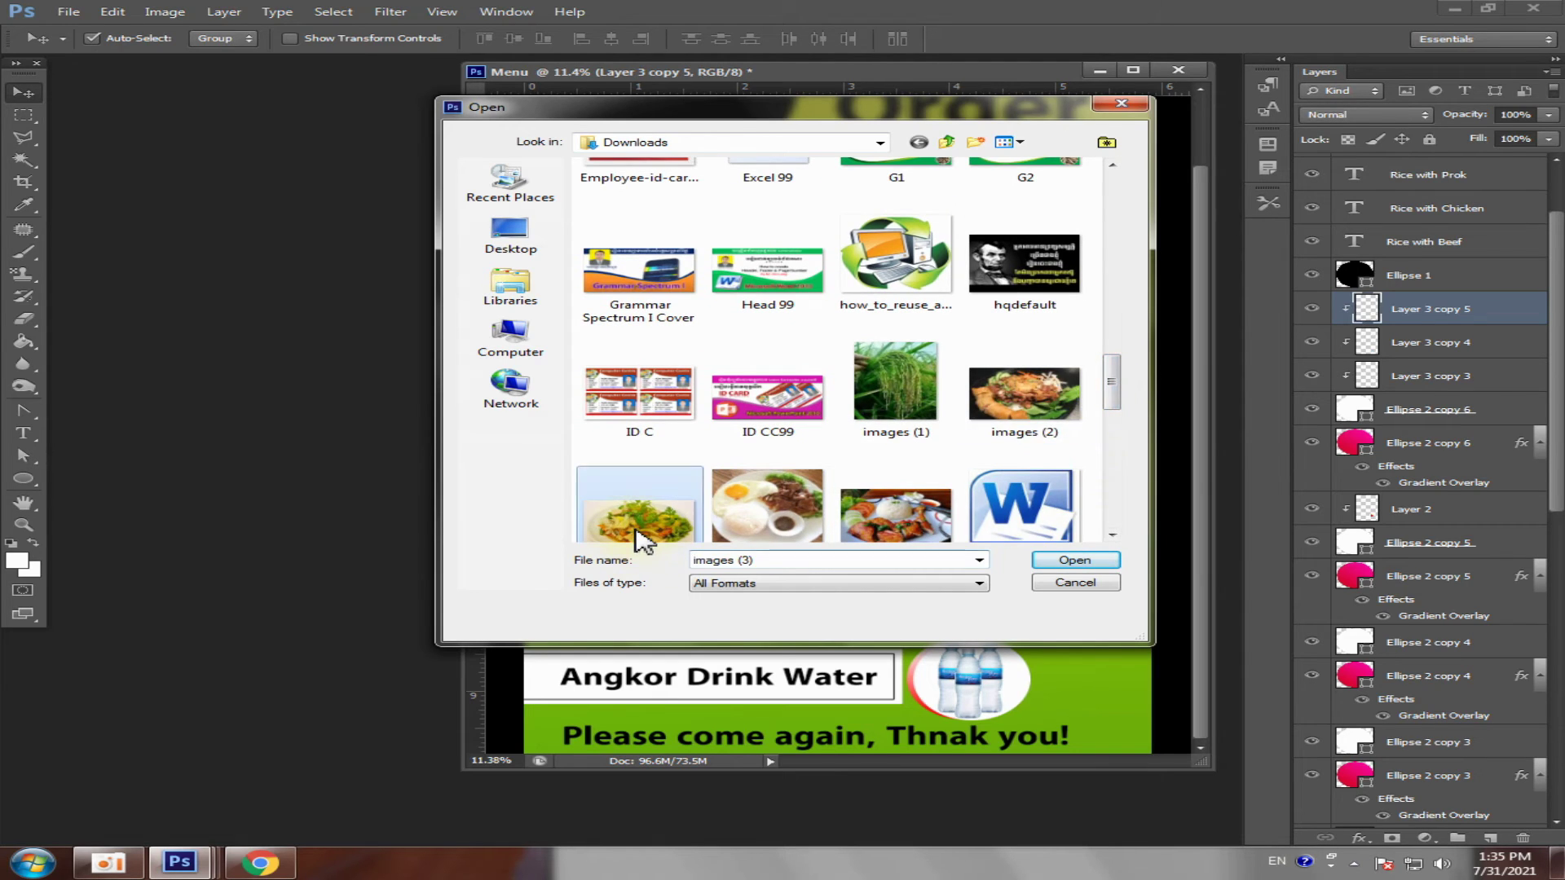
left_click(806, 495)
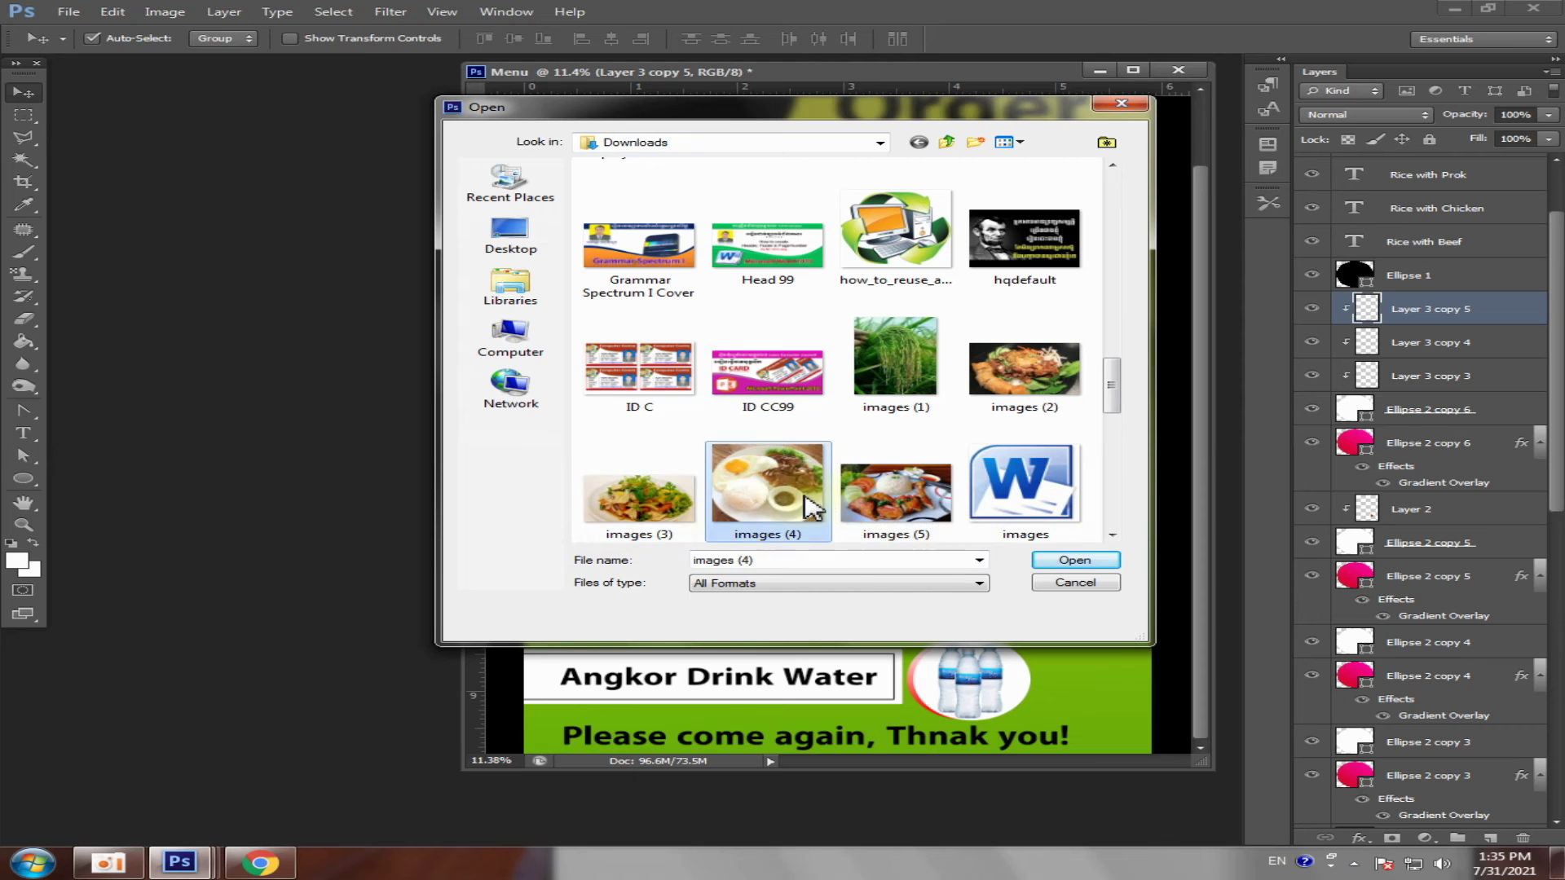
left_click(1074, 562)
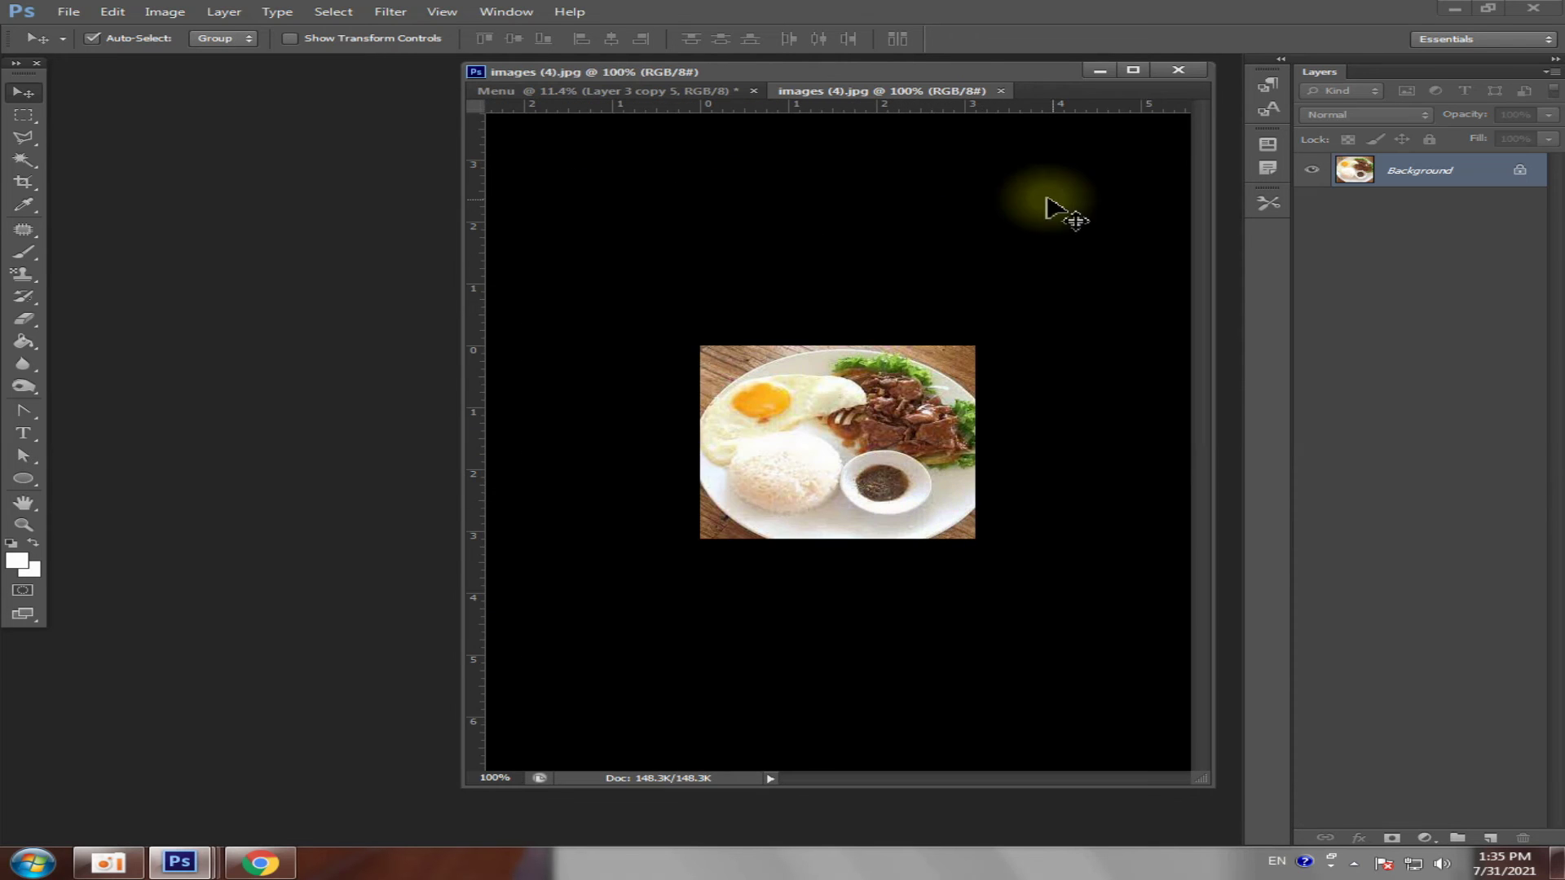
- Float the images (4) photo into its own window and close it without using it
left_click_drag(945, 119, 1268, 220)
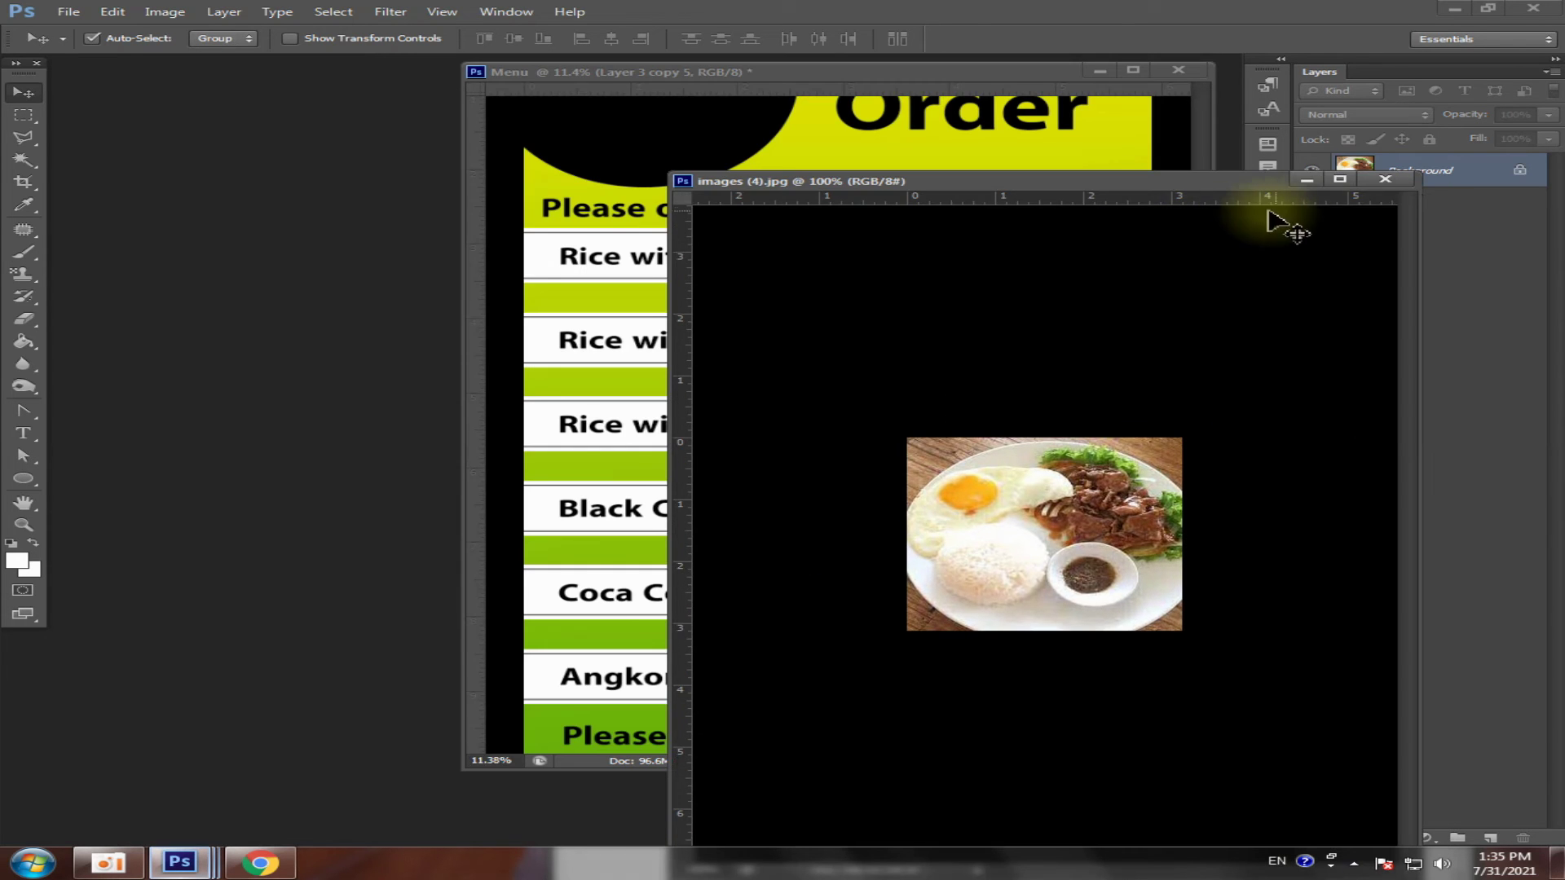
left_click(1377, 180)
scroll(897, 376, "down", 3)
scroll(849, 465, "up", 1)
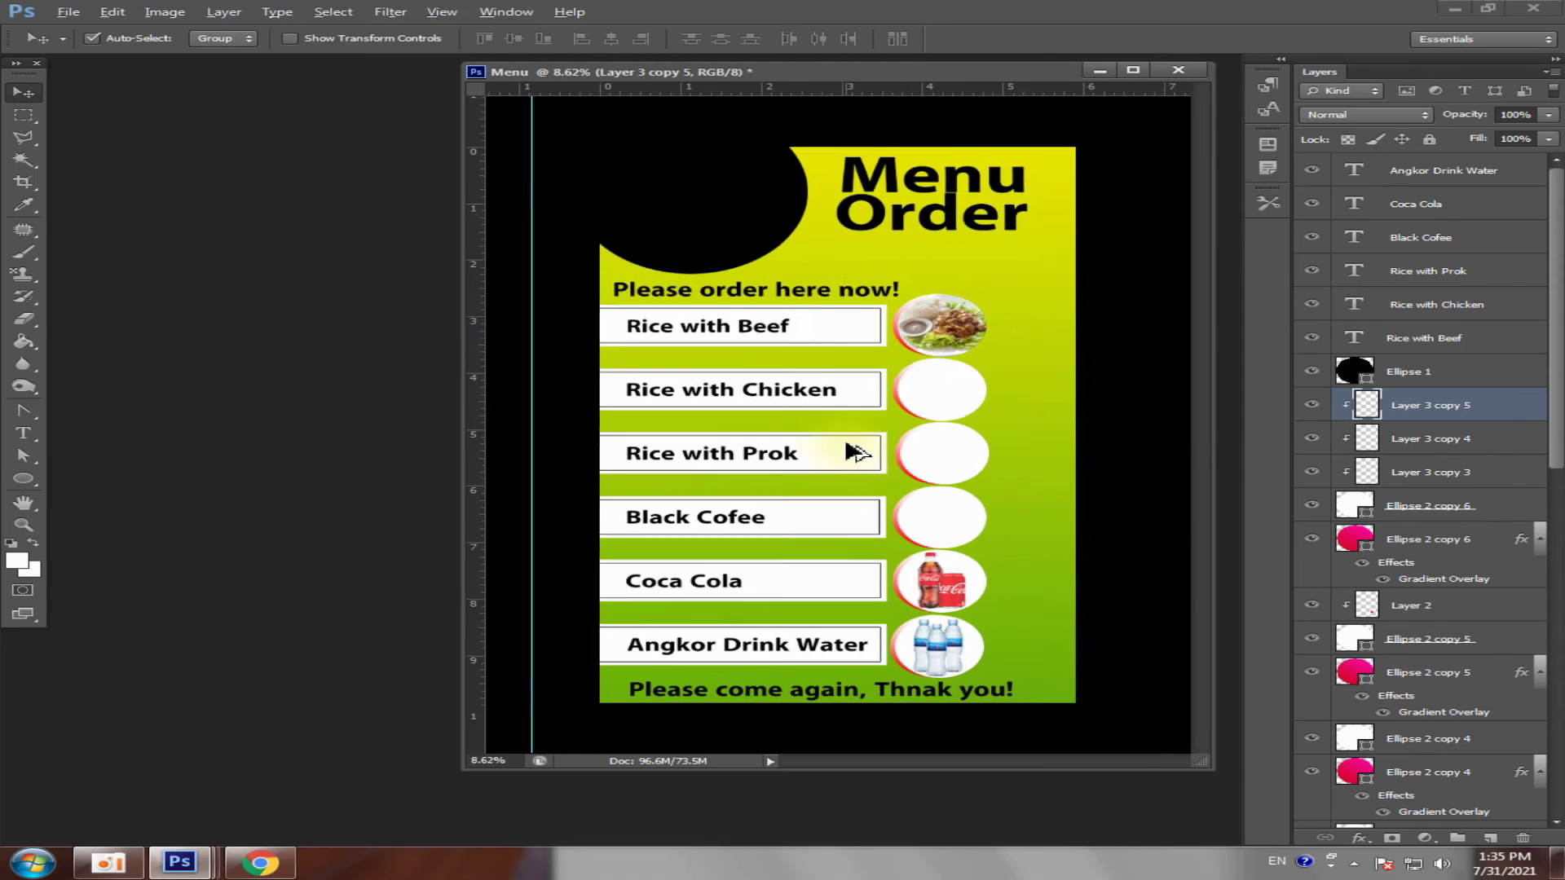
scroll(855, 457, "up", 2)
scroll(815, 383, "up", 1)
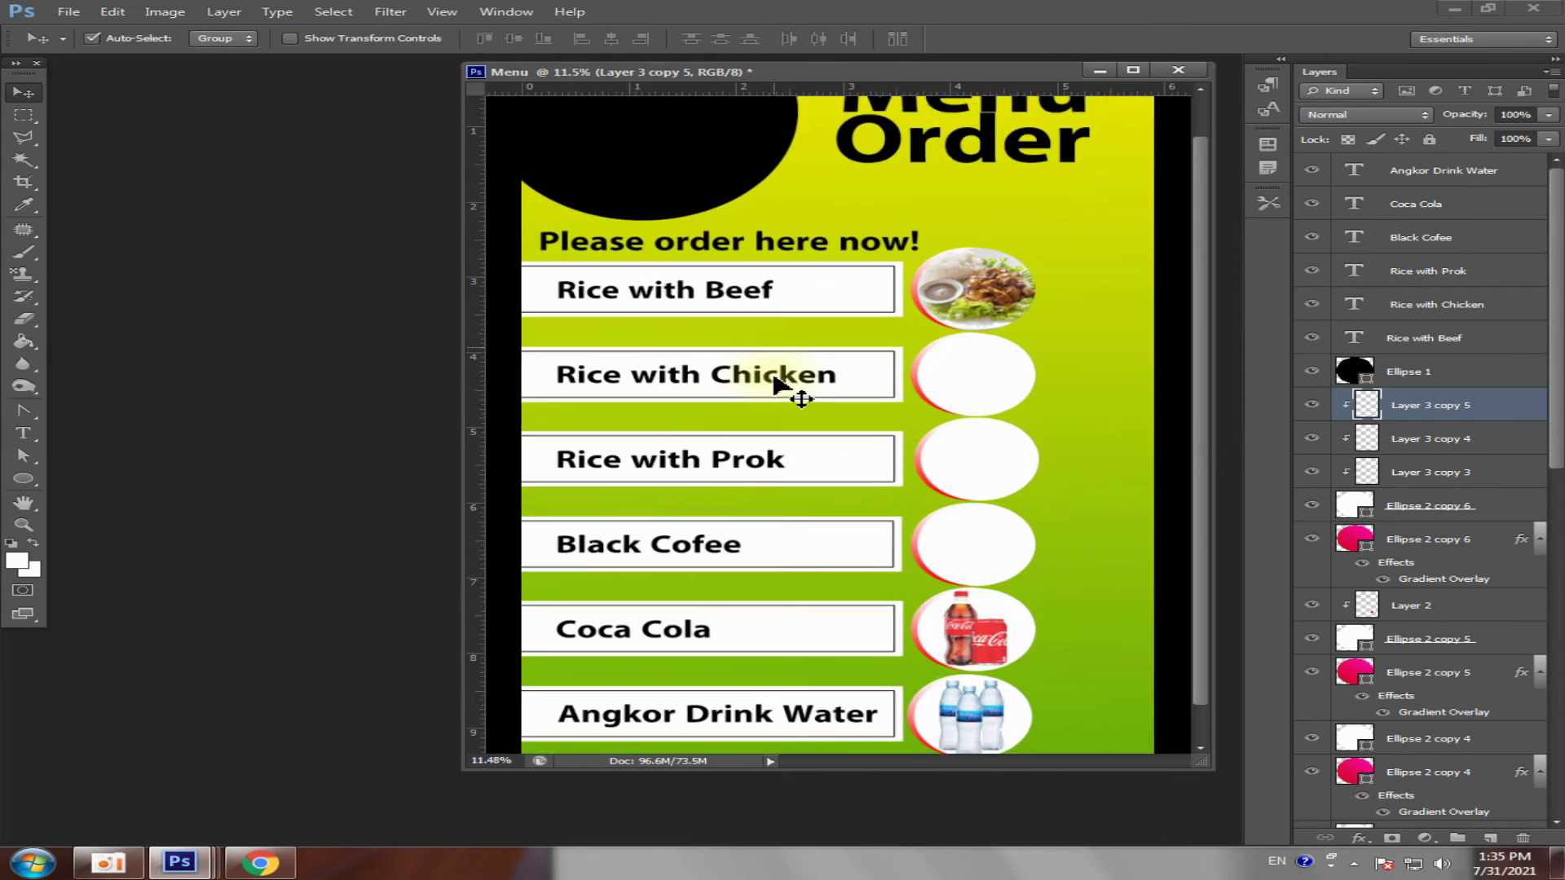
scroll(828, 391, "up", 1)
scroll(758, 477, "down", 2)
scroll(754, 475, "up", 1)
scroll(913, 570, "up", 1)
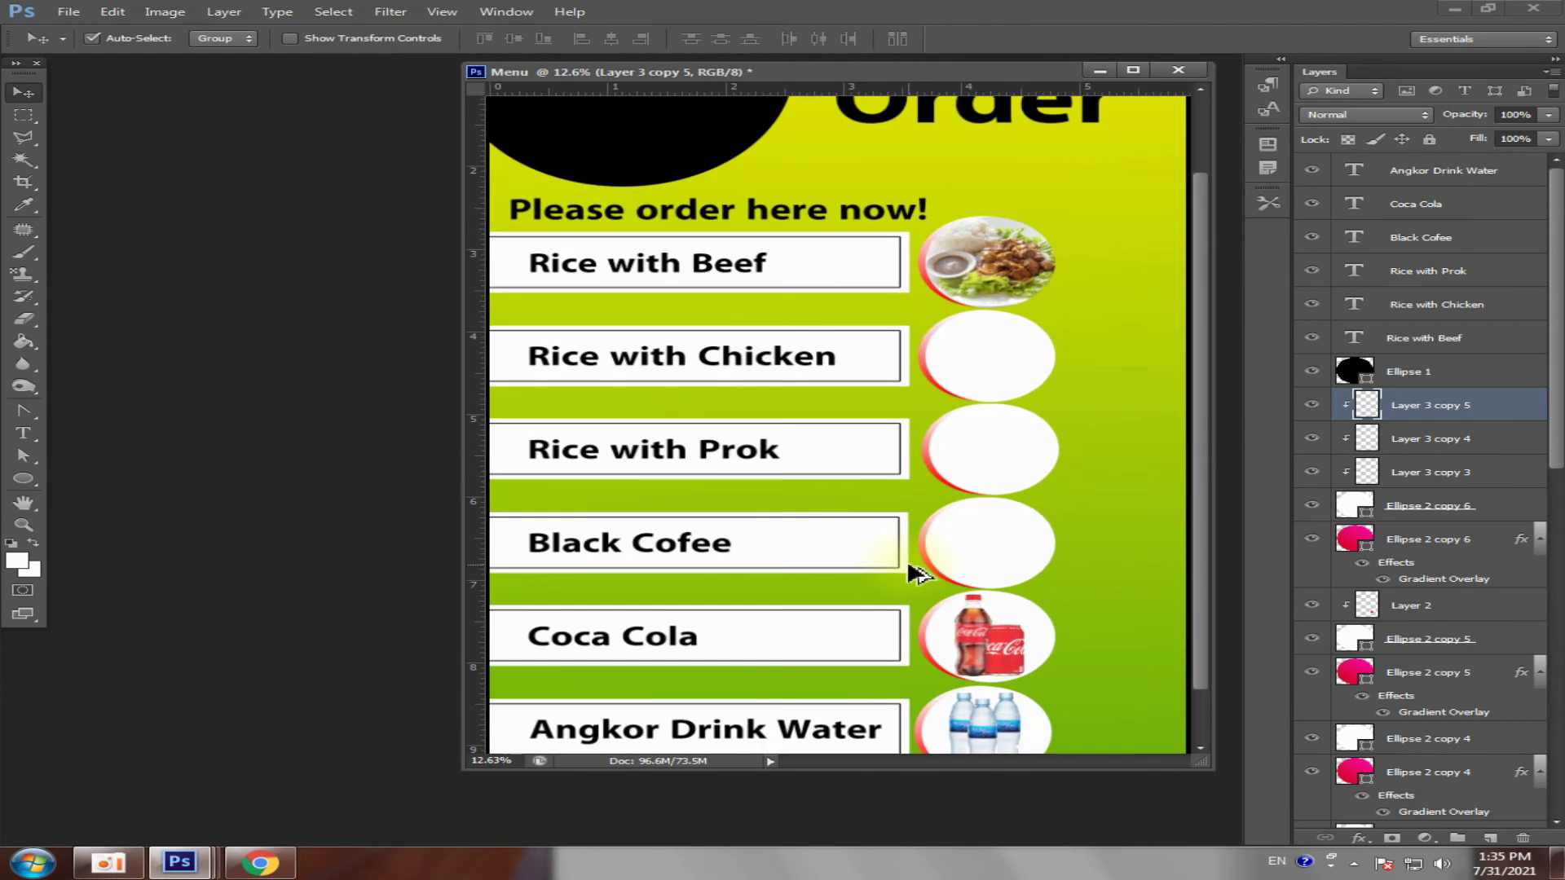
left_click(69, 11)
- Open the coffee cup photo from Downloads
left_click(82, 48)
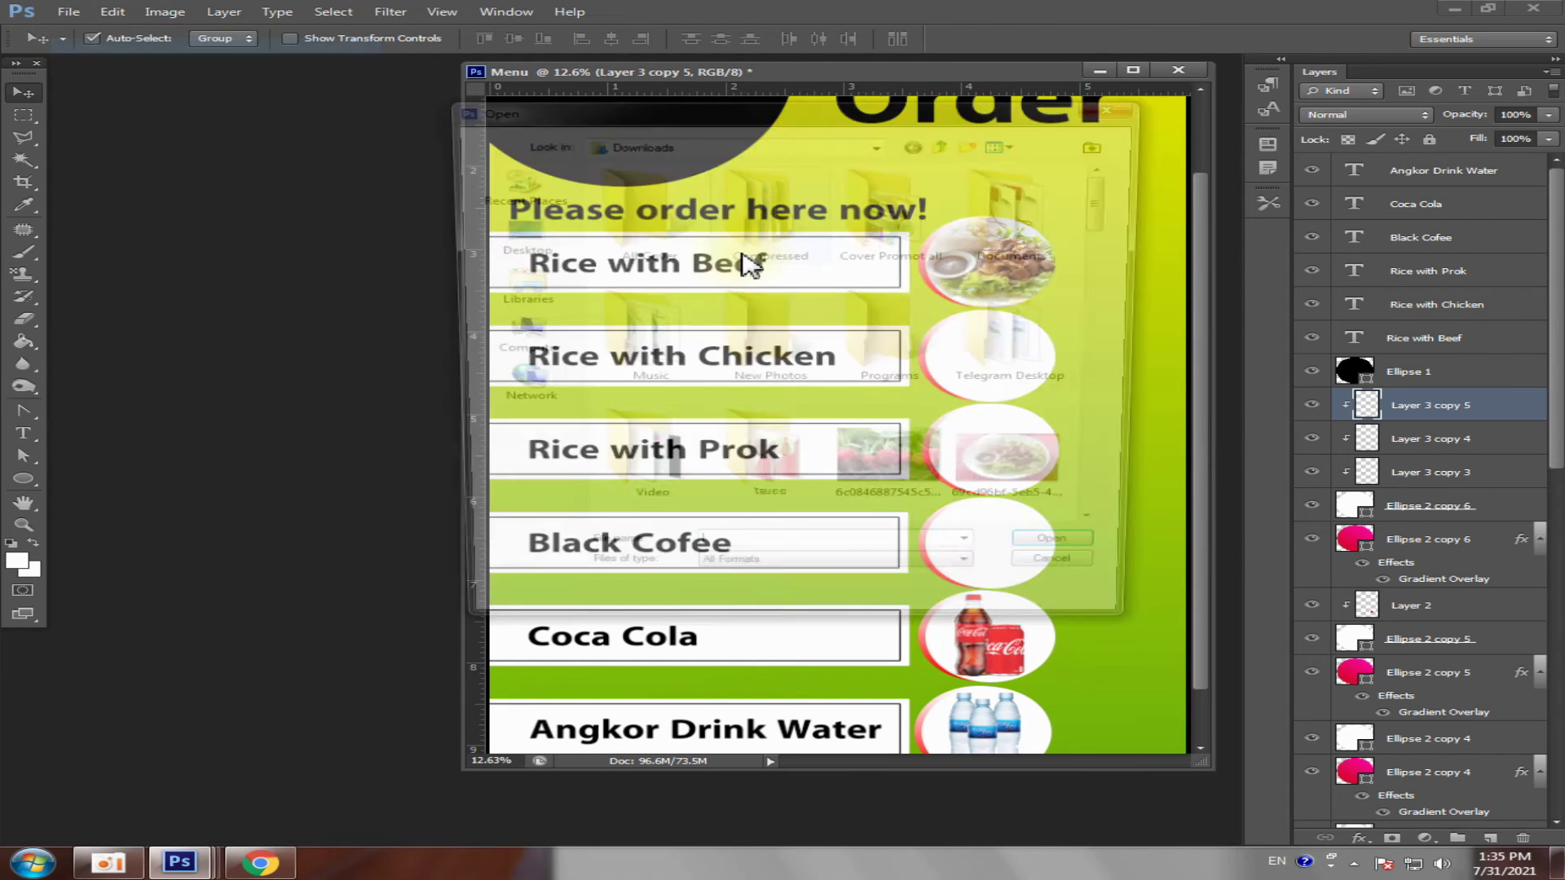
scroll(1116, 261, "down", 2)
left_click_drag(1113, 261, 1108, 456)
left_click(639, 399)
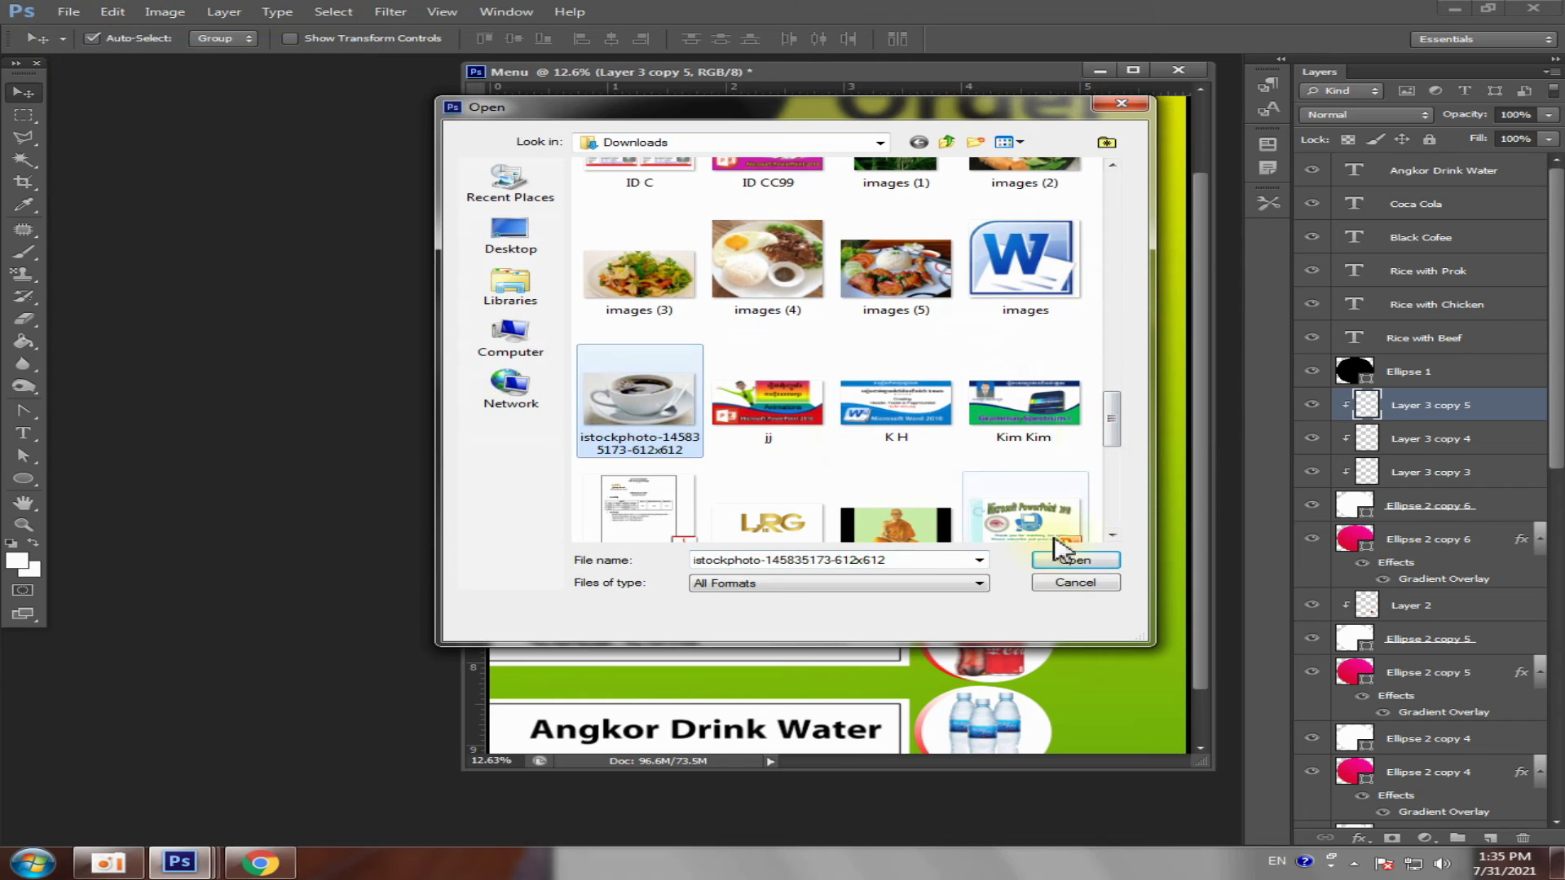
left_click(1074, 561)
- Copy the coffee photo onto the Menu poster and close its separate window
left_click_drag(862, 96, 1138, 231)
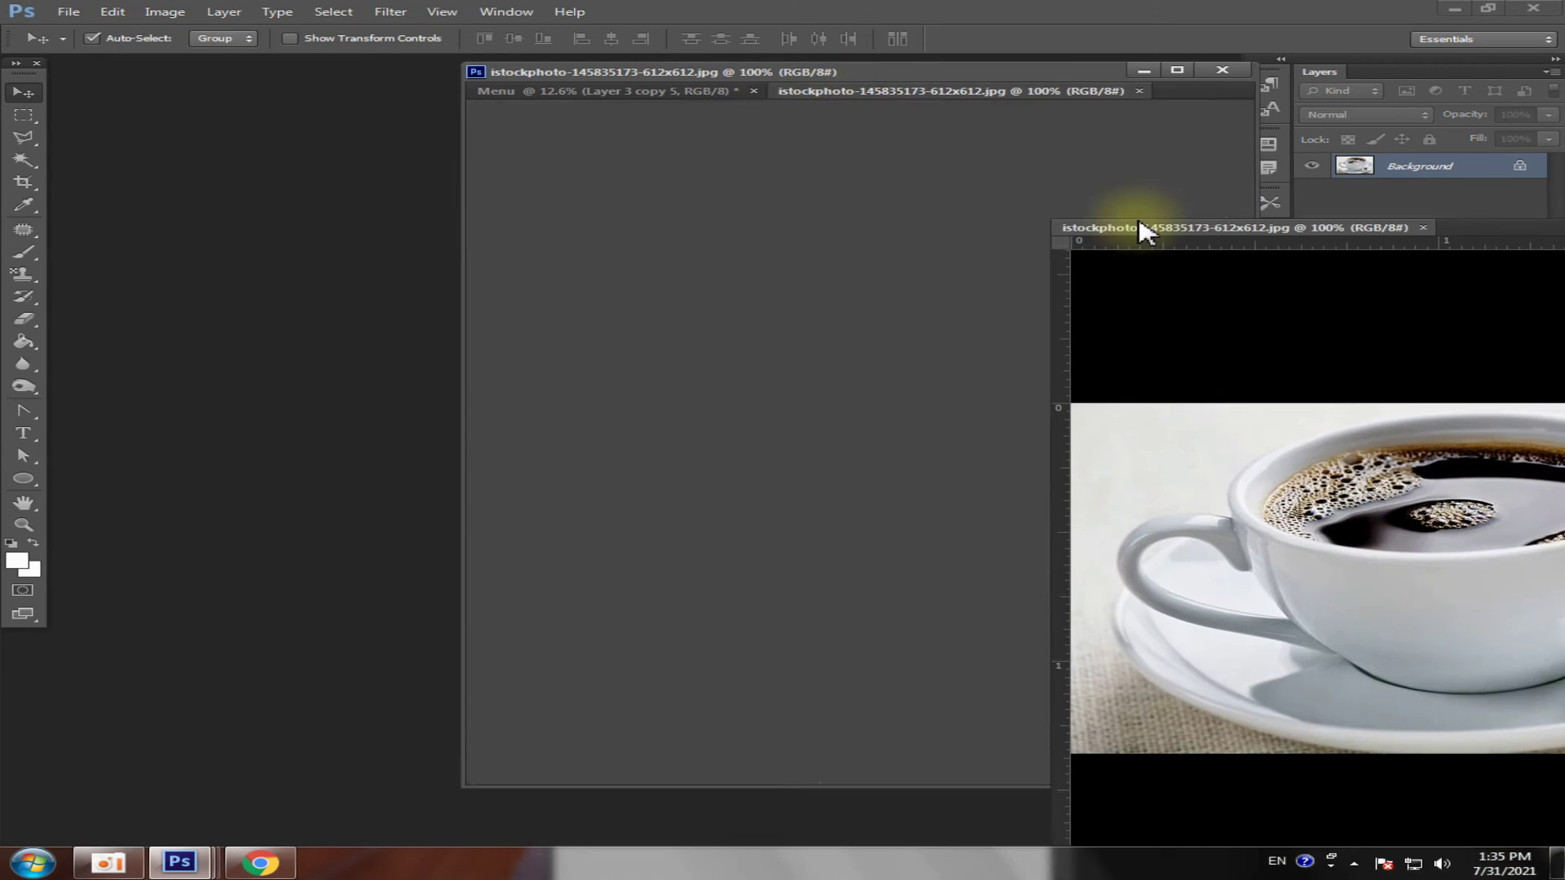
left_click_drag(1386, 489, 838, 505)
left_click(1297, 248)
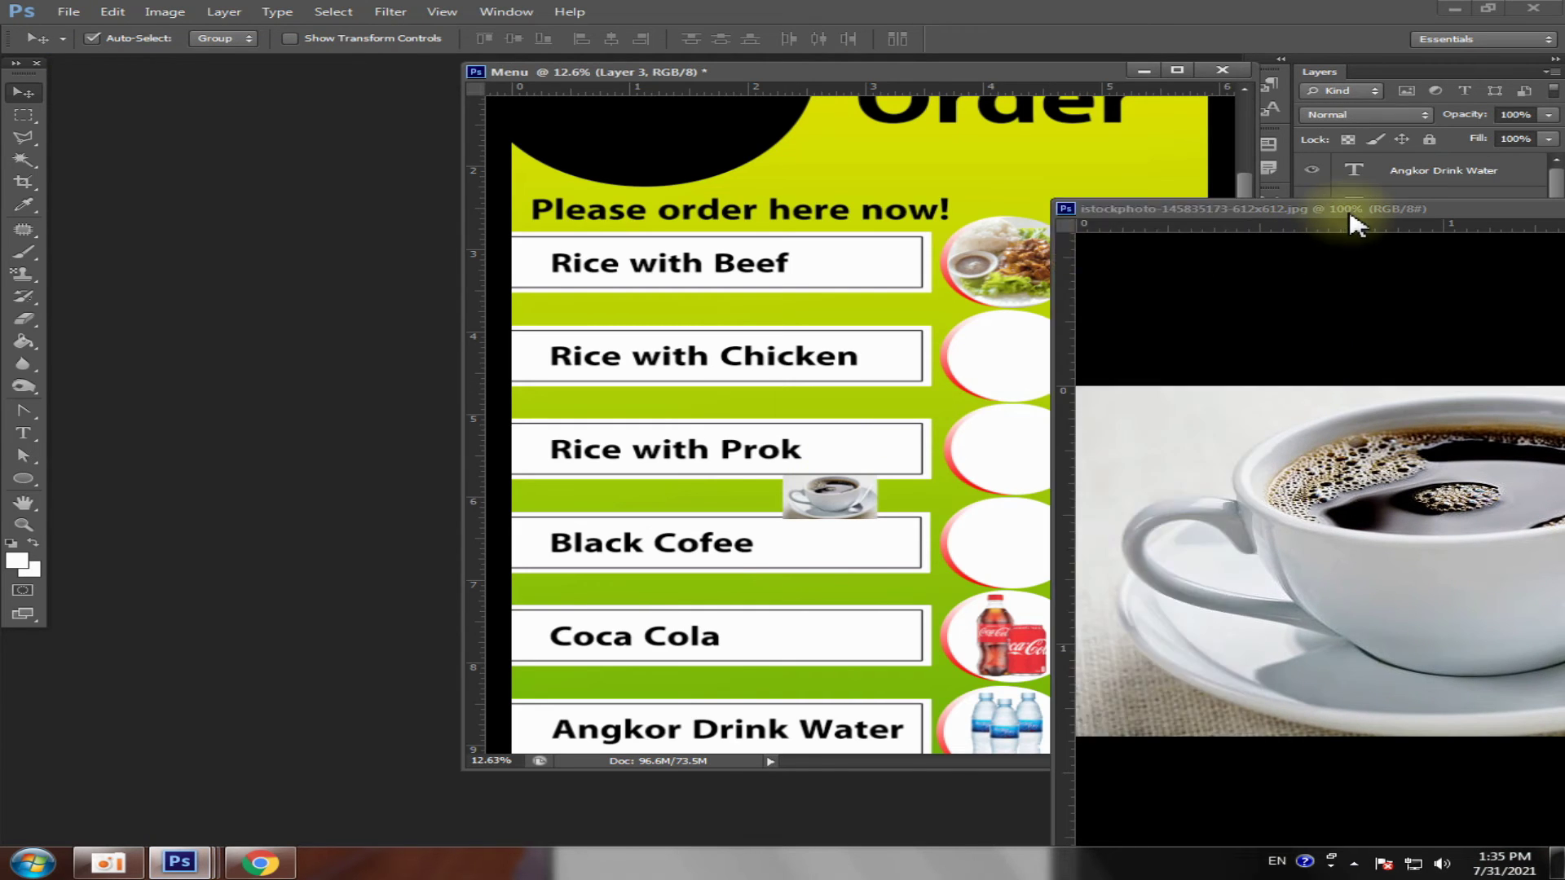
left_click_drag(1356, 219, 549, 262)
left_click(880, 246)
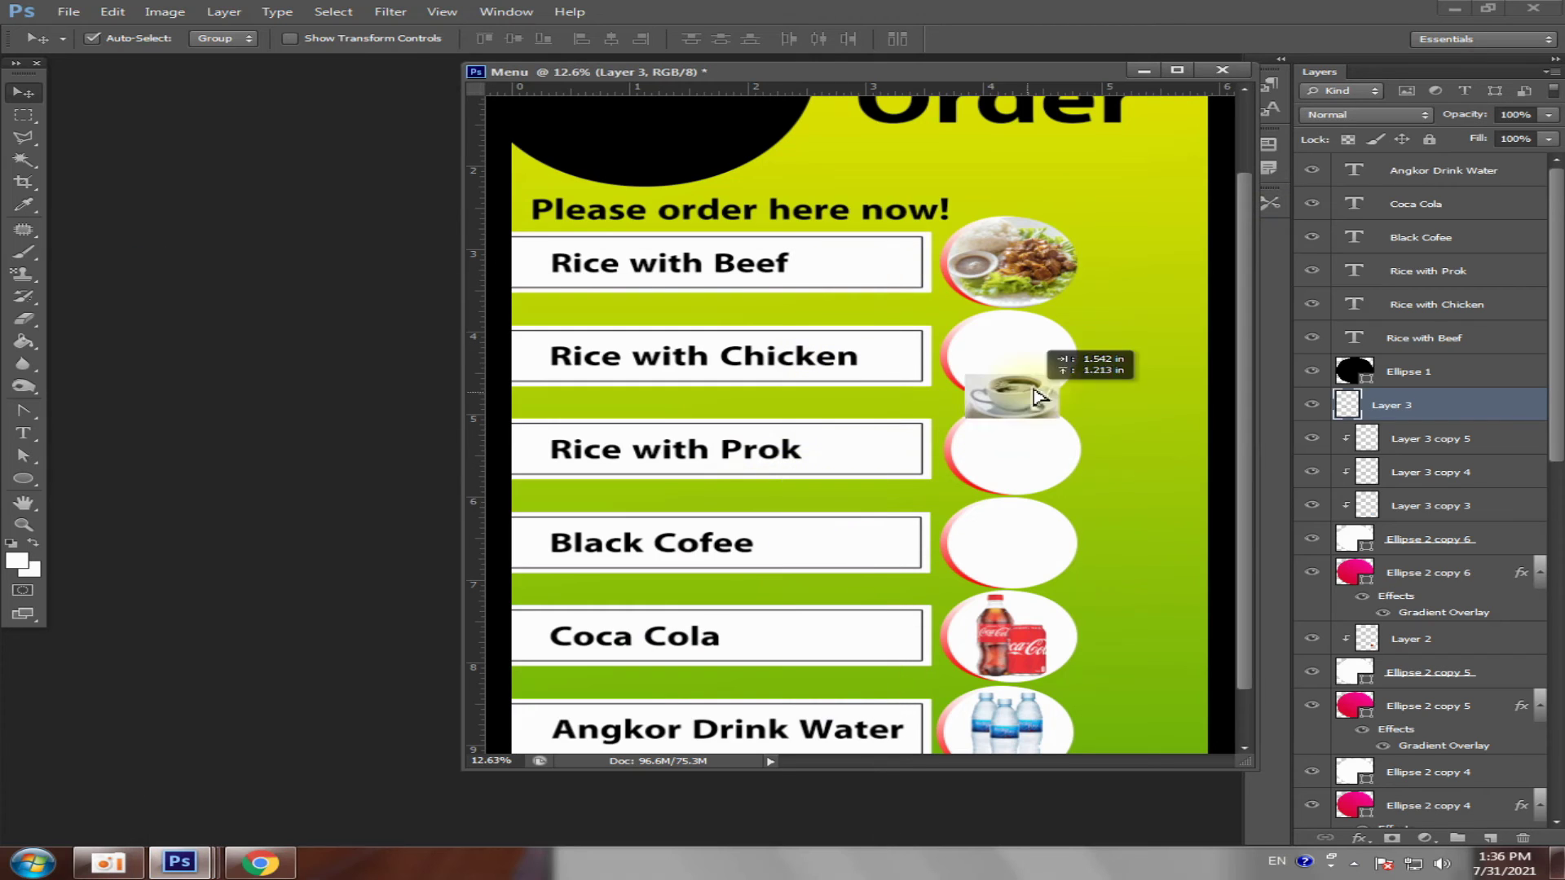
- Move the coffee image into the Black Cofee circle and place its layer just above the circle layer
left_click_drag(775, 483, 977, 336)
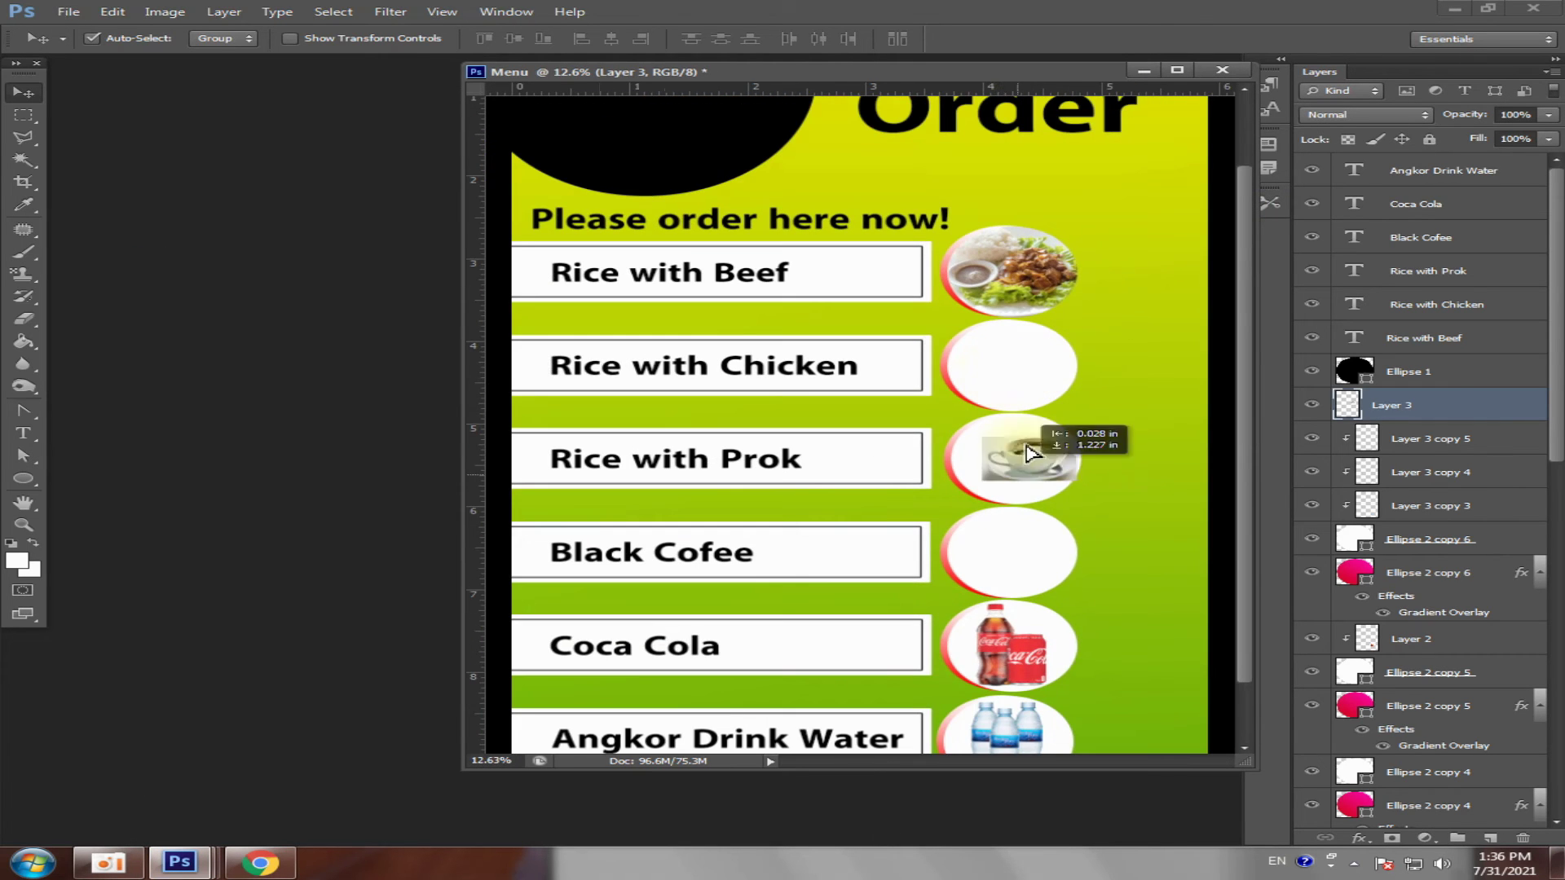
left_click_drag(1011, 387, 1052, 577)
scroll(1052, 579, "up", 2)
scroll(1052, 579, "up", 2)
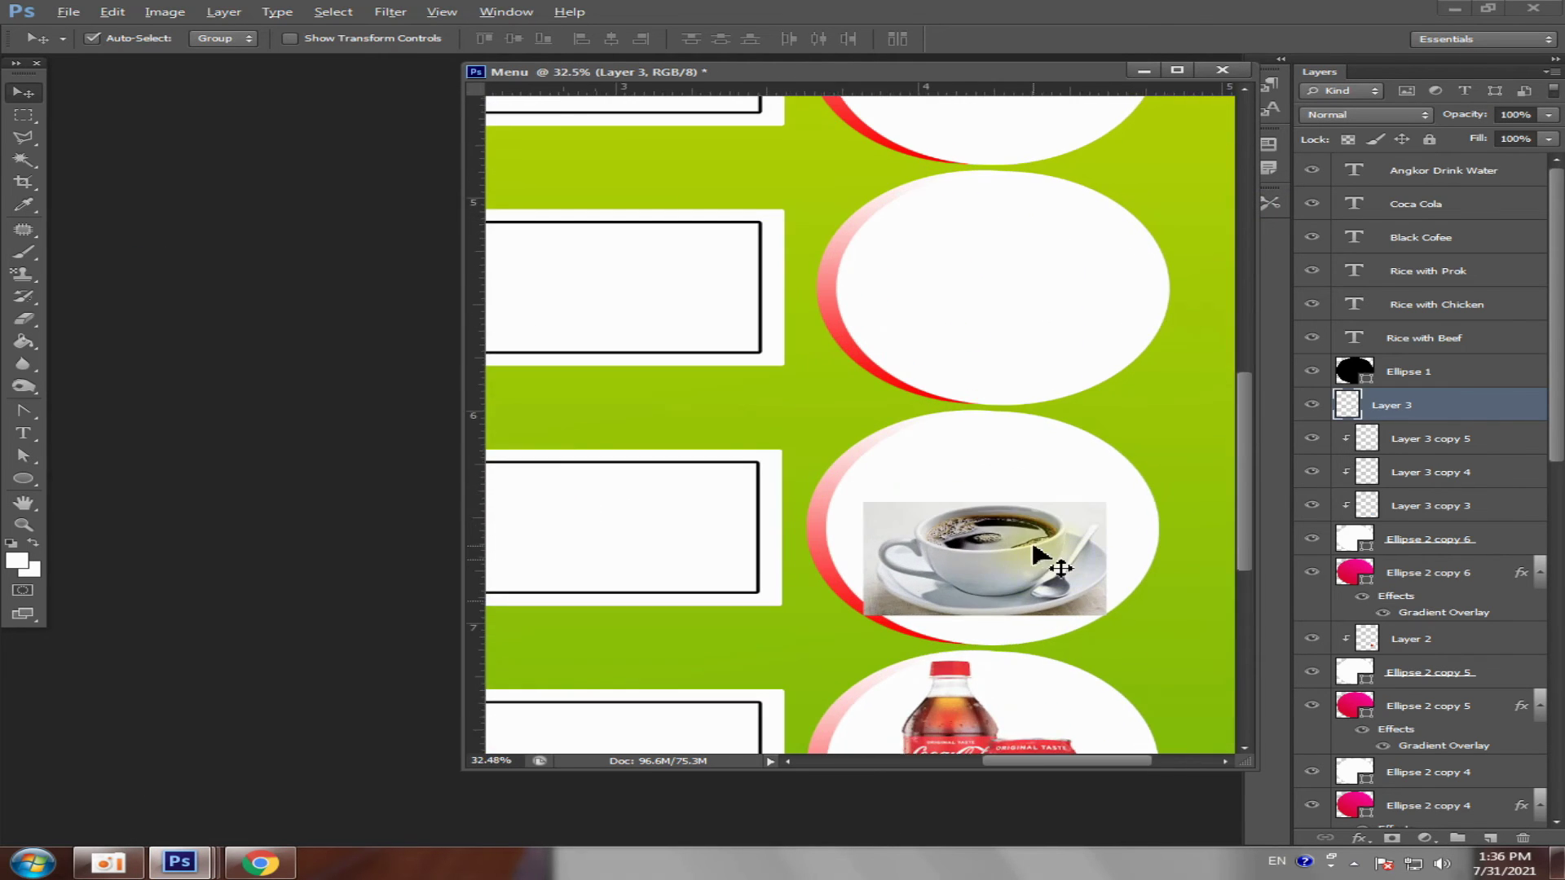
left_click(1117, 554)
left_click(1034, 335)
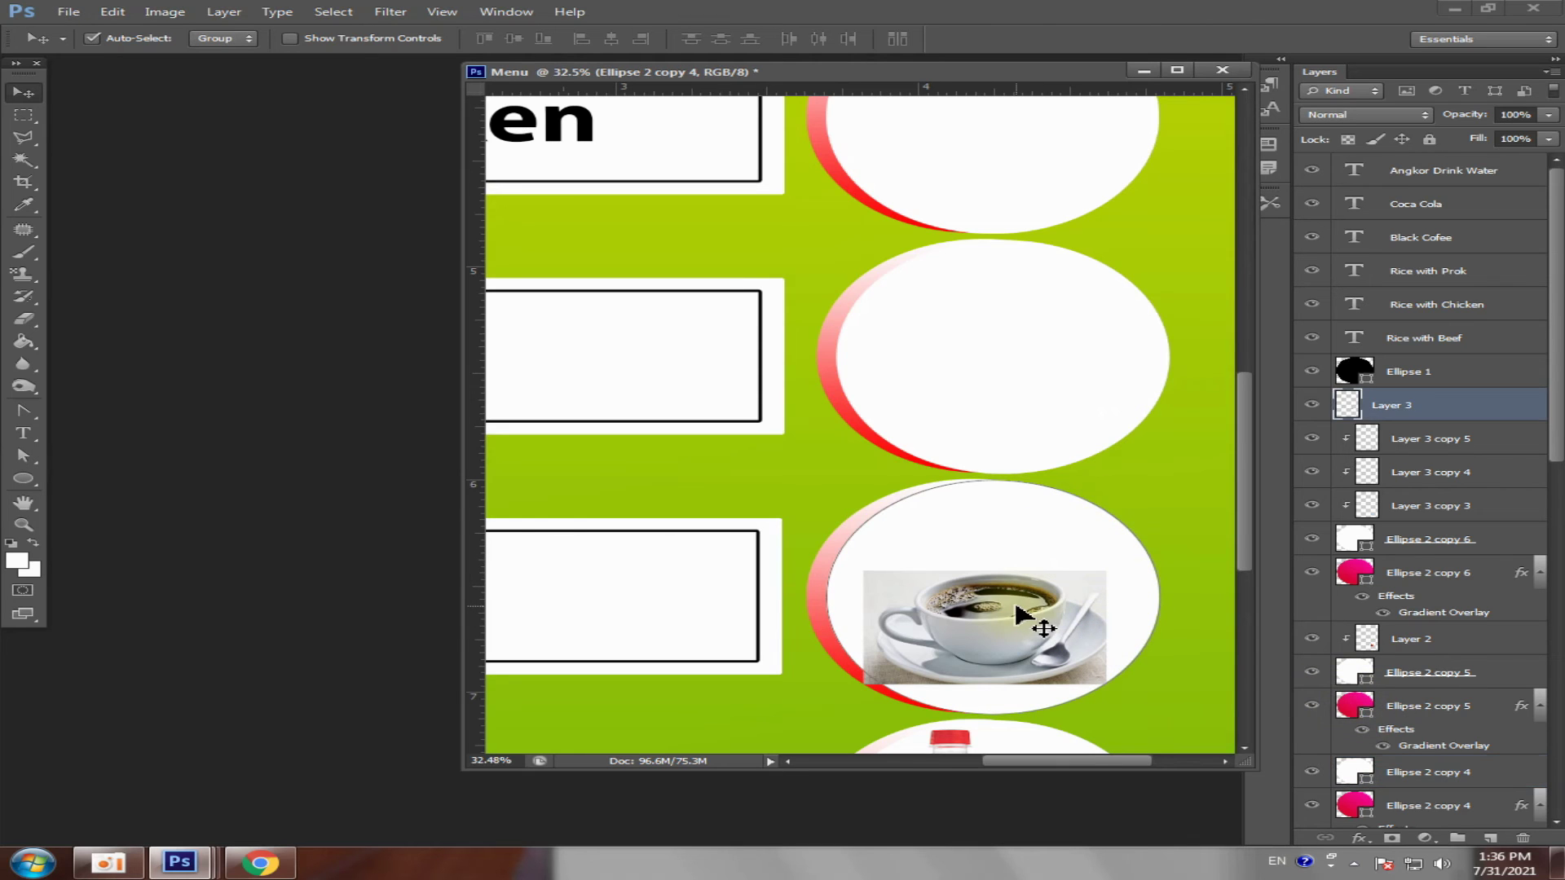
left_click_drag(1532, 408, 1472, 742)
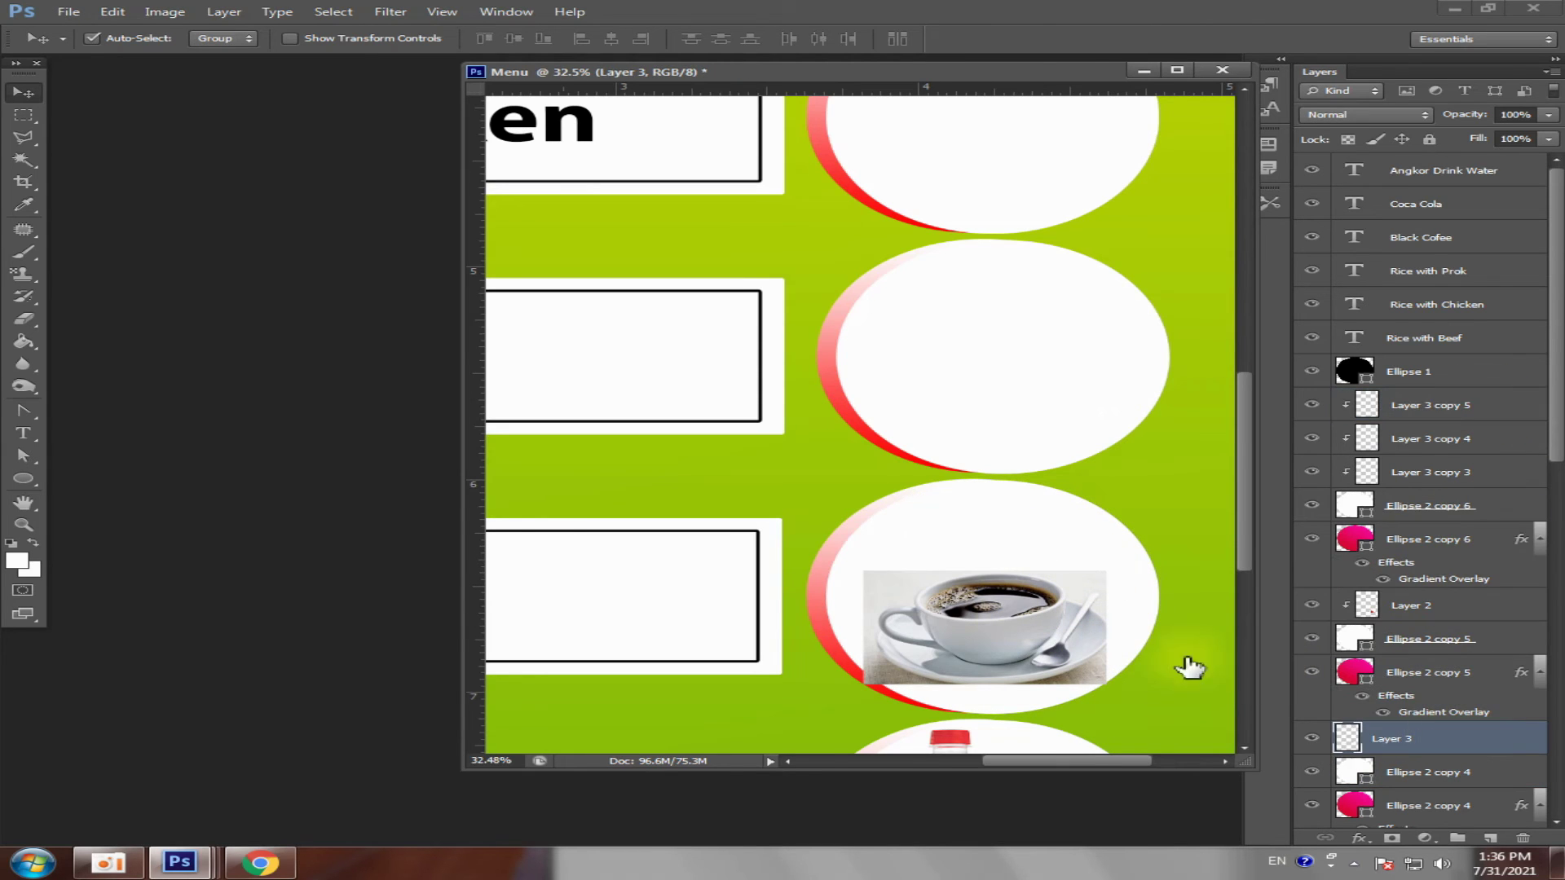
left_click_drag(966, 648, 965, 603)
- Clip the coffee image to the Black Cofee circle with Create Clipping Mask
left_click(1014, 677)
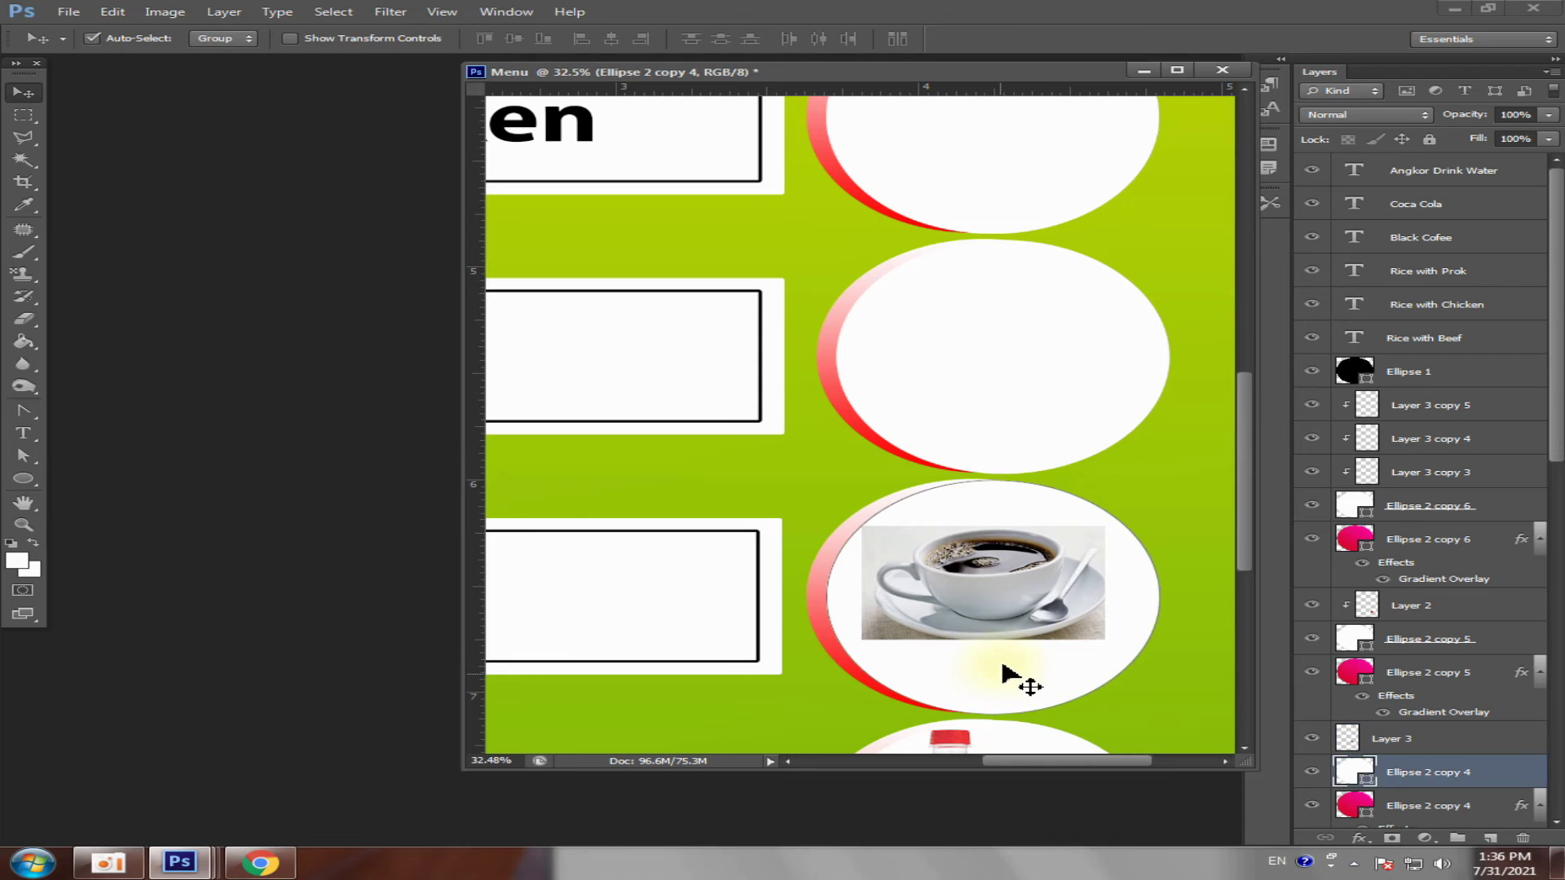
left_click(995, 603)
left_click(229, 11)
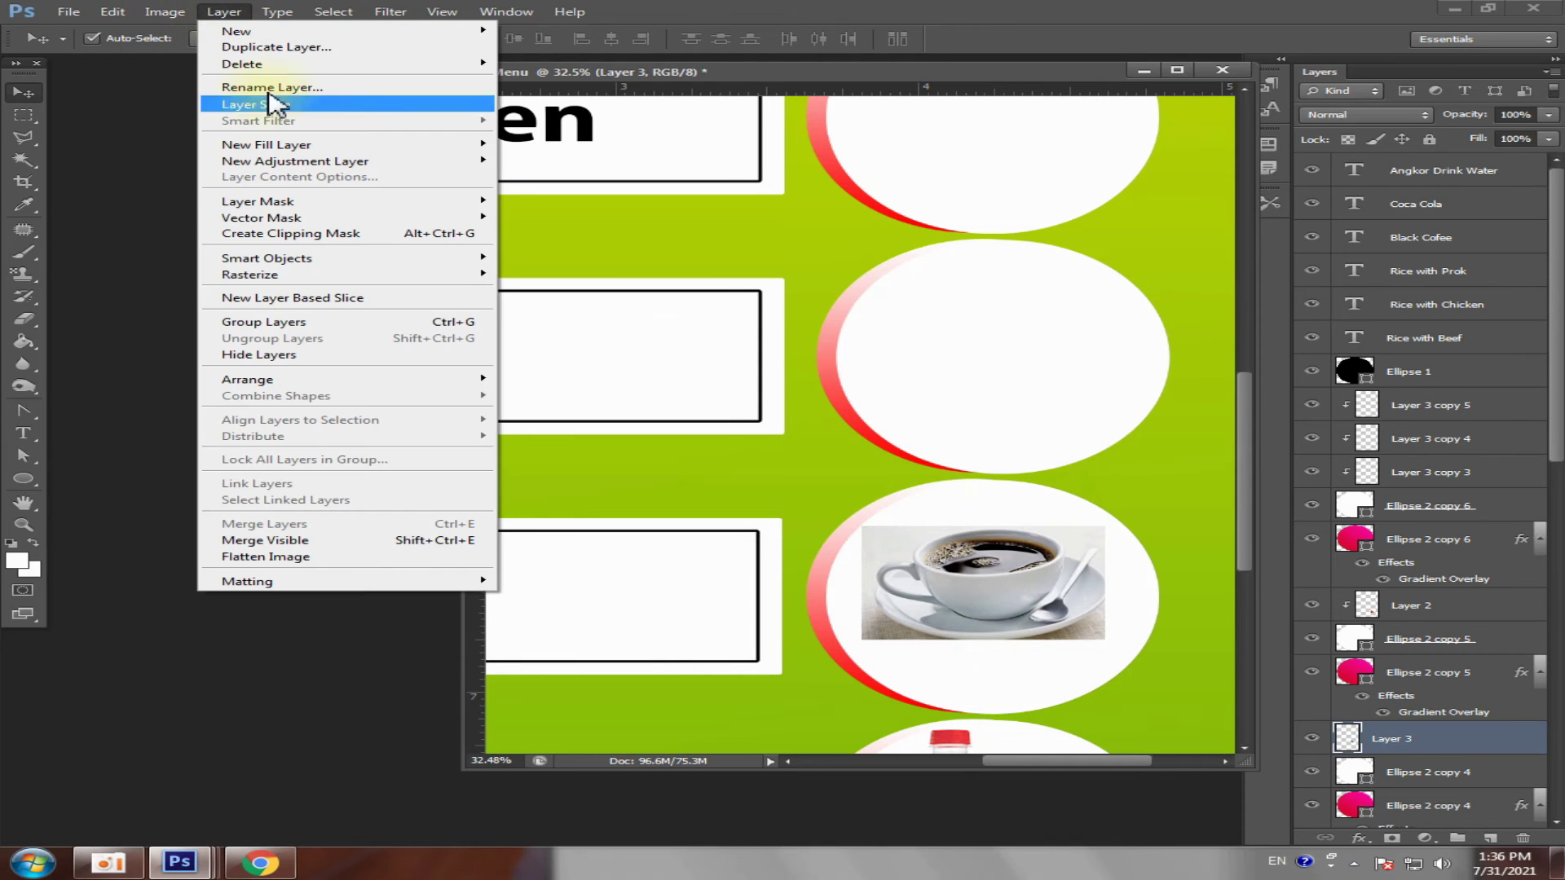
left_click(410, 236)
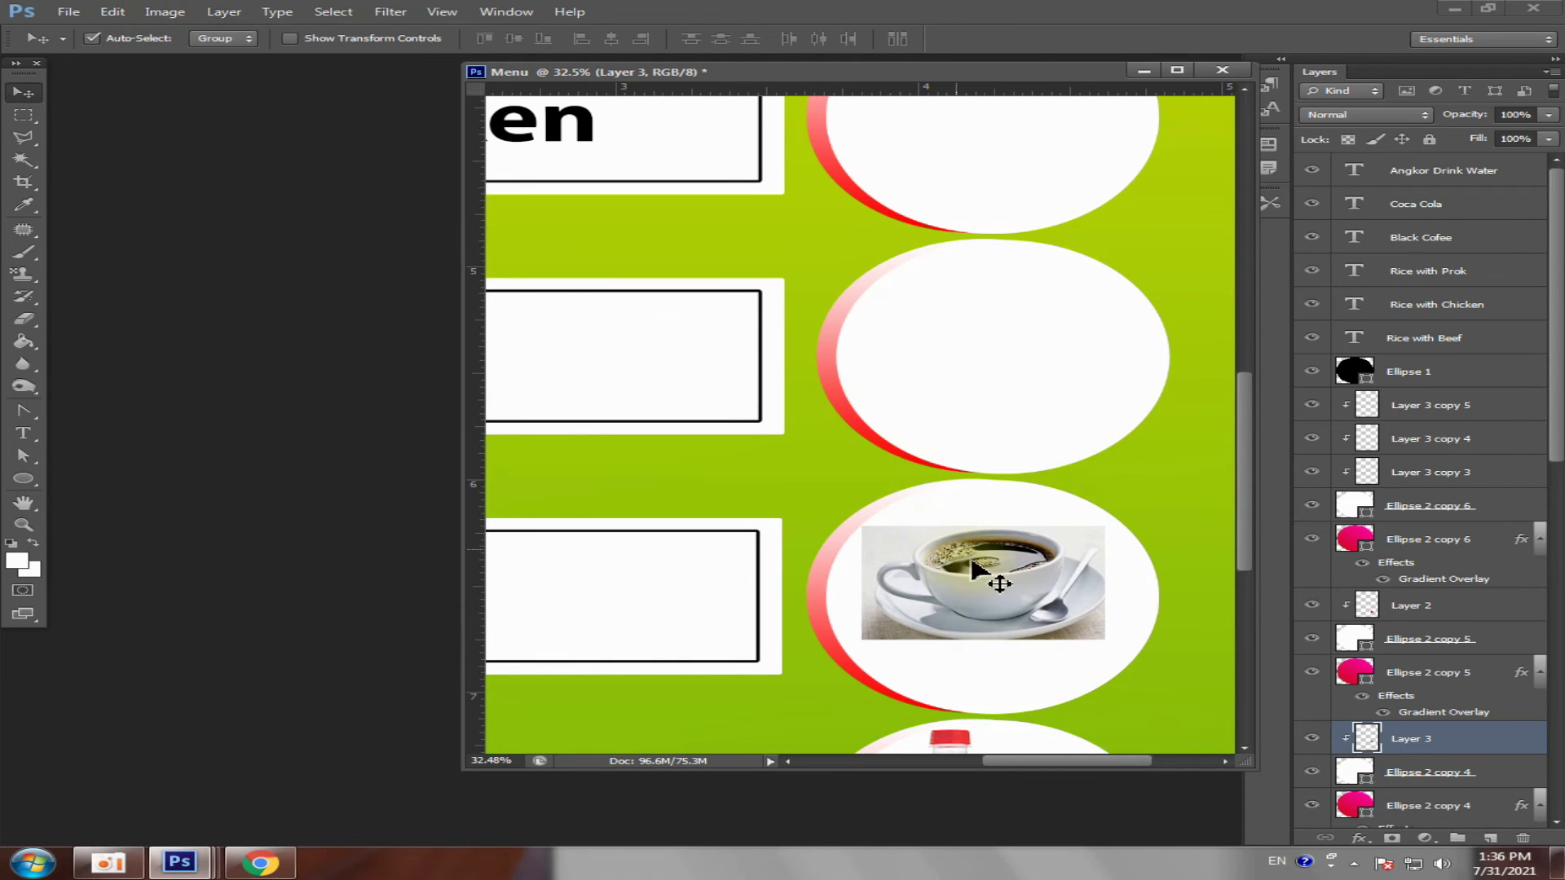
- Resize and position the coffee image so it fills the Black Cofee circle
key("ctrl+t")
left_click_drag(1115, 518, 1164, 455)
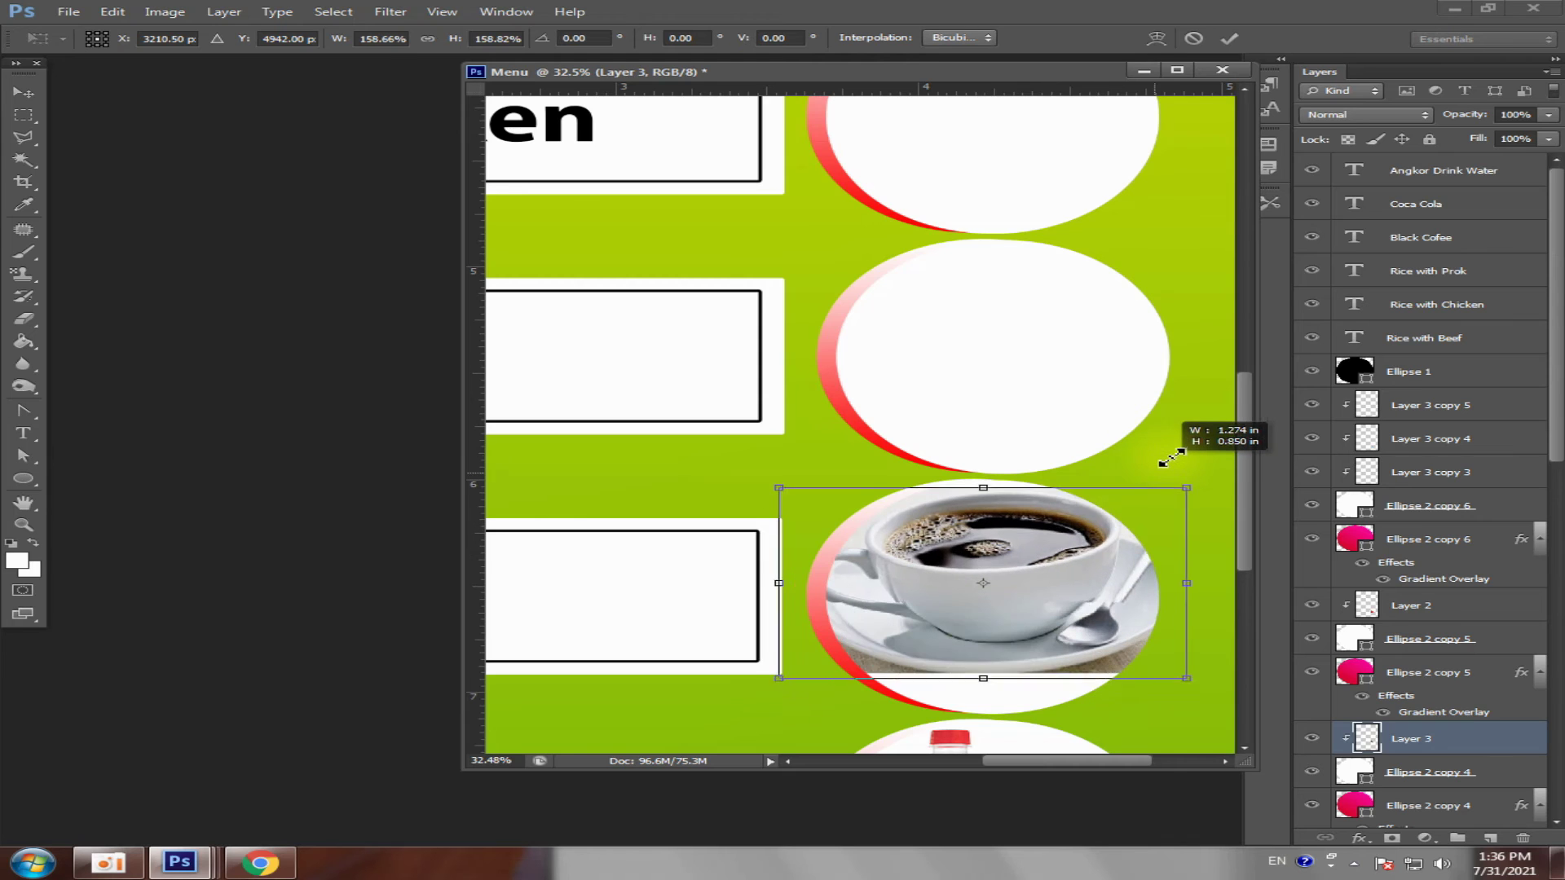
left_click_drag(1088, 569, 1088, 599)
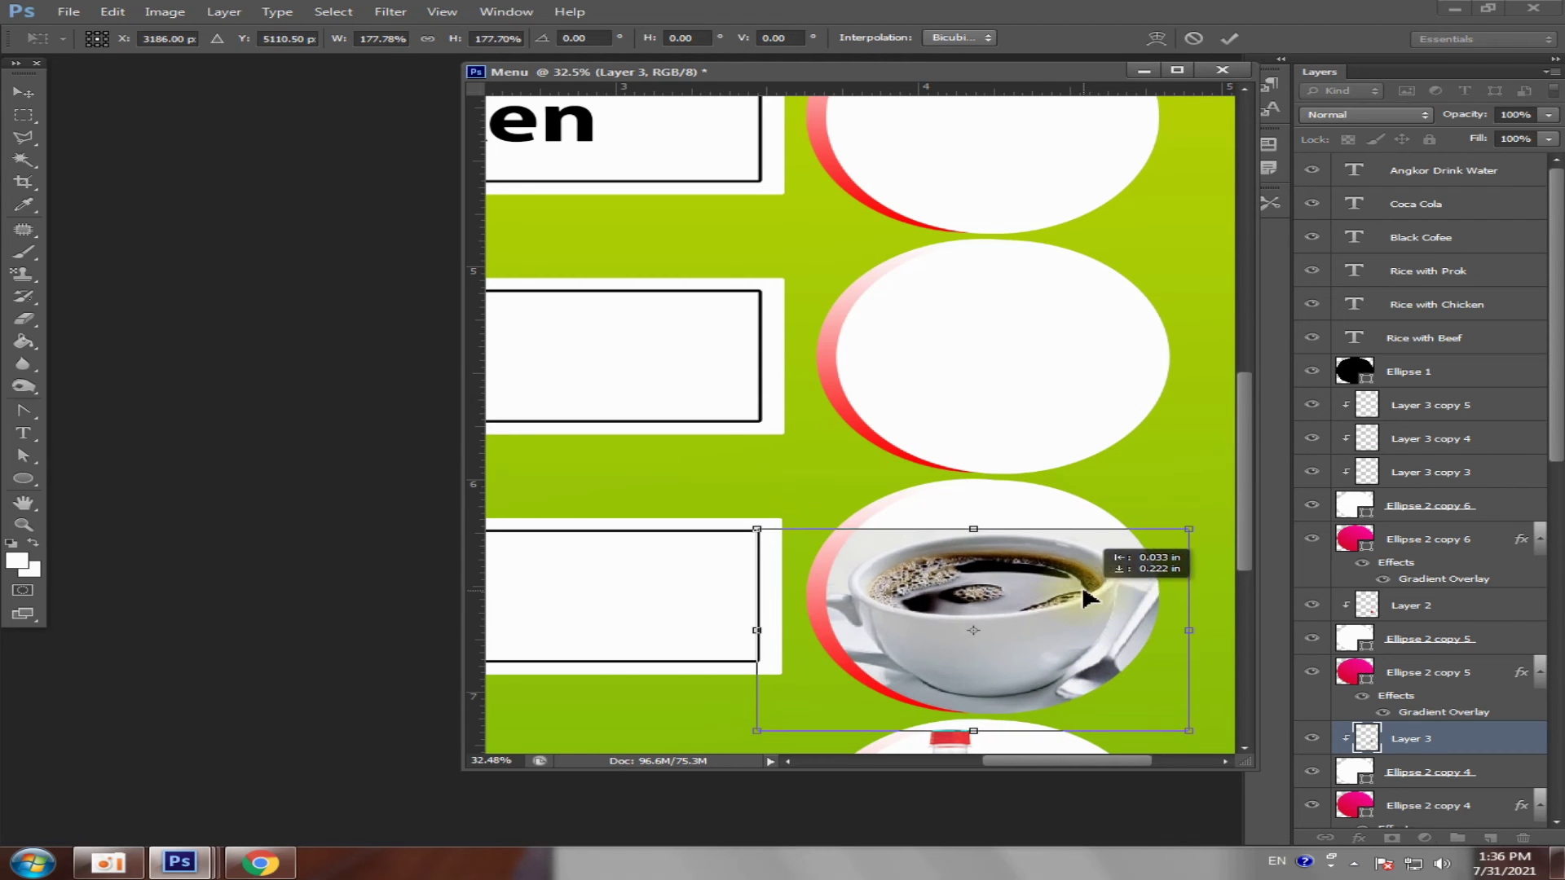
left_click_drag(1198, 521, 1200, 479)
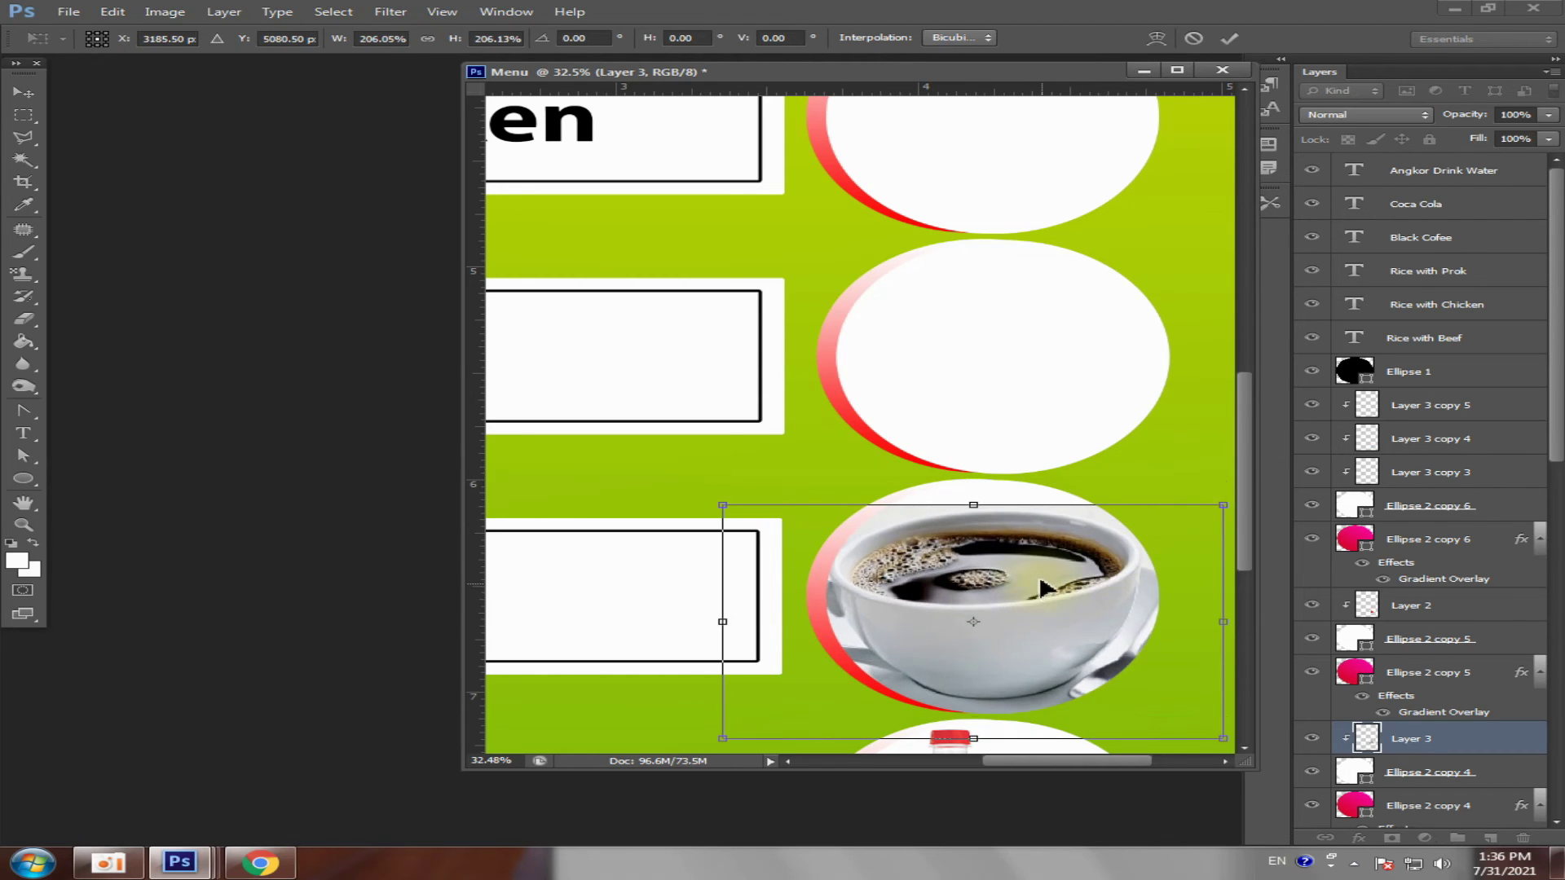
left_click_drag(1048, 607, 1047, 581)
mouse_move(722, 483)
left_mouse_down()
mouse_move(741, 492)
mouse_move(705, 463)
left_mouse_up()
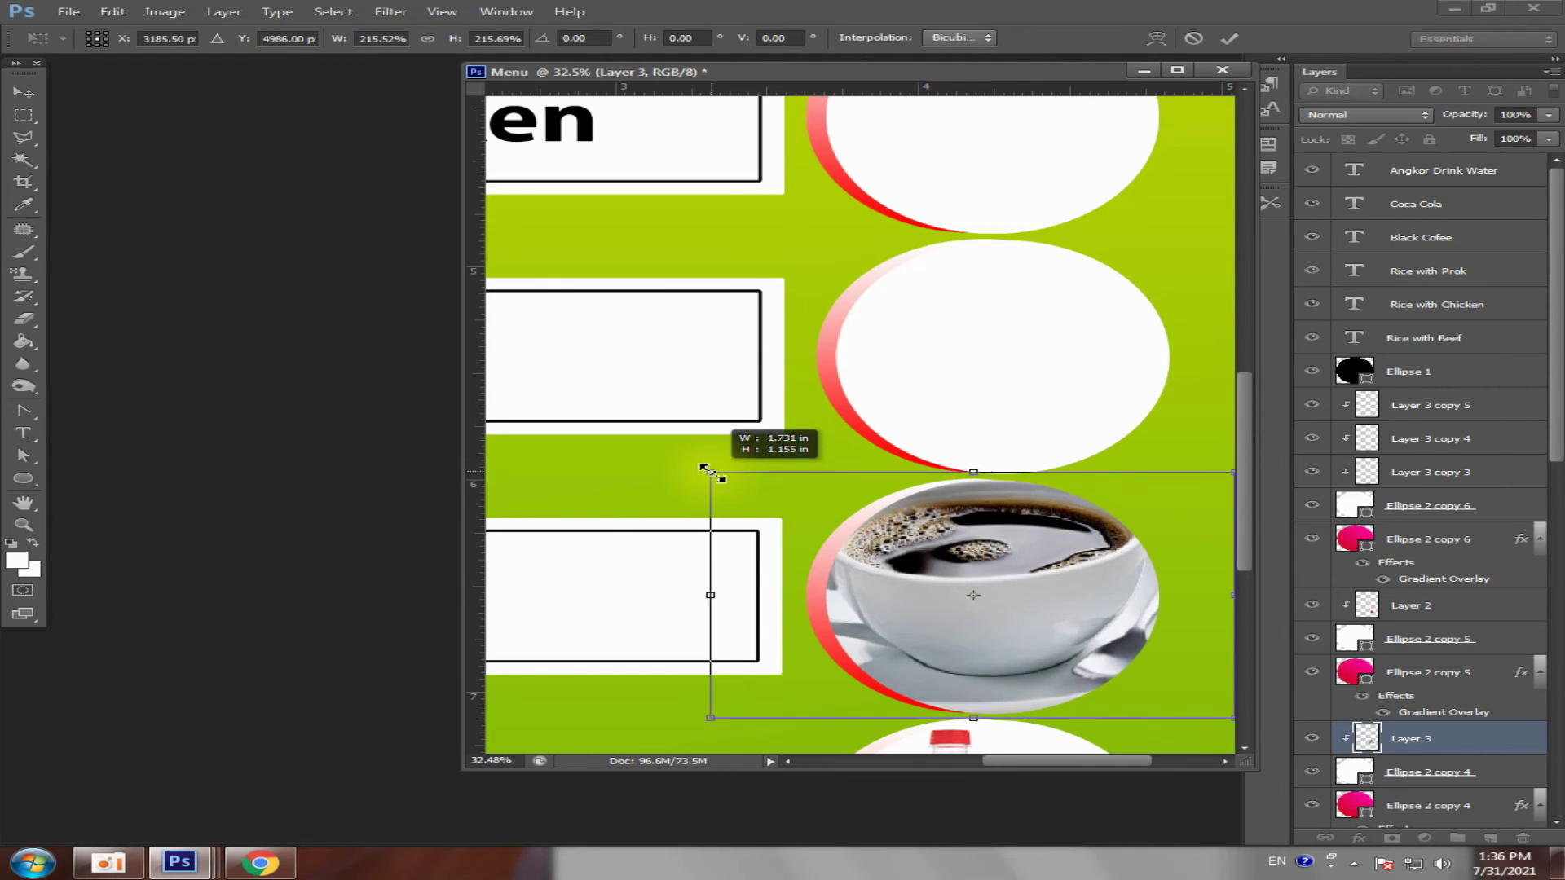
double_click(943, 626)
scroll(876, 559, "down", 3)
scroll(847, 566, "down", 2)
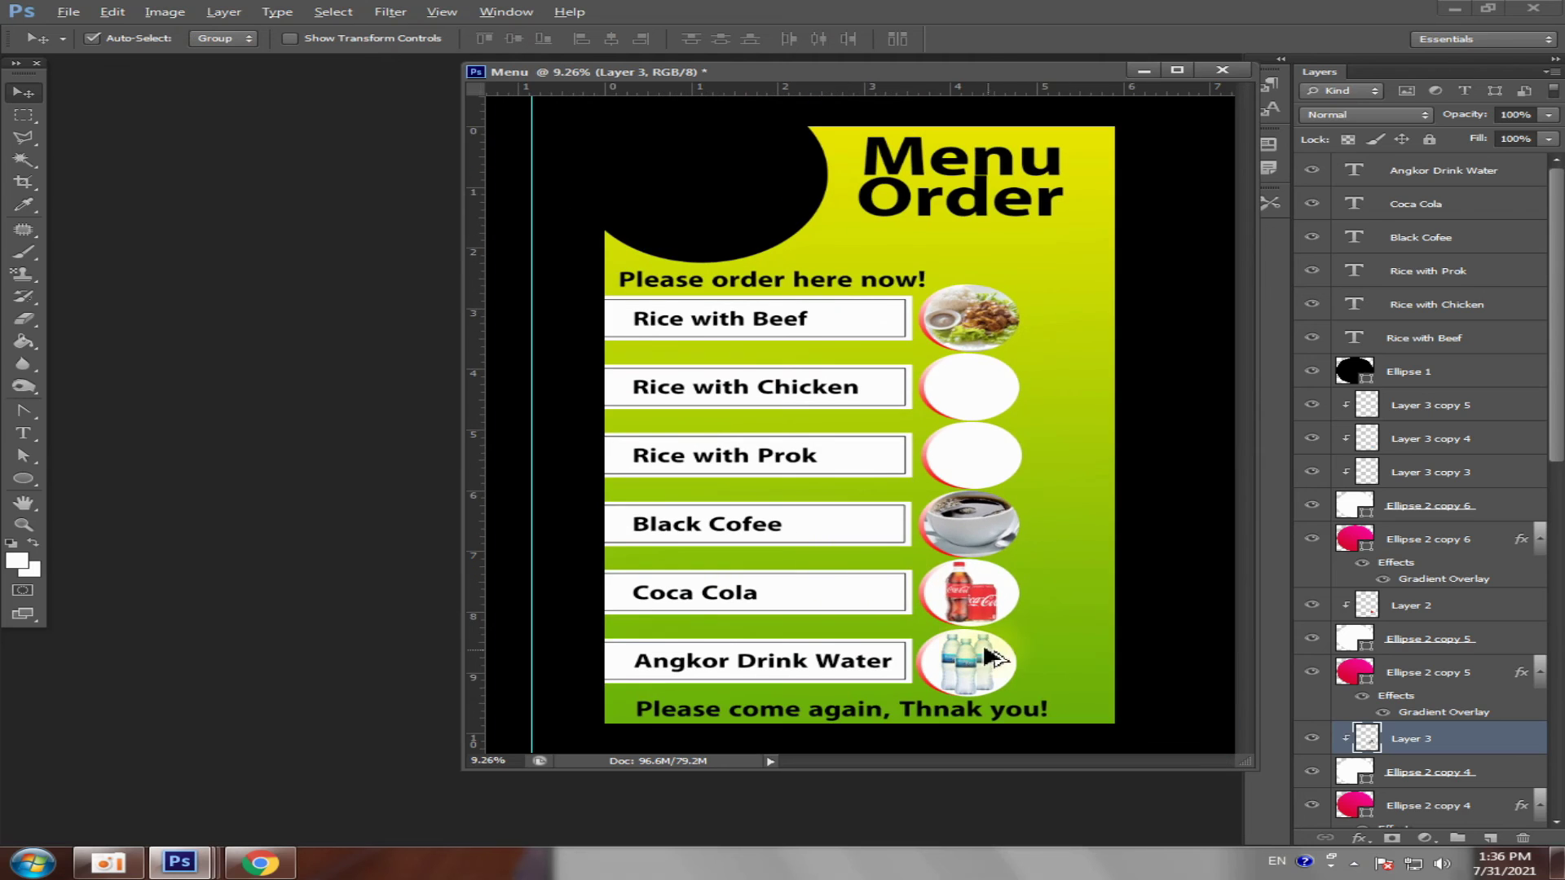
scroll(815, 571, "up", 1)
- Open the images (5) chicken photo from Downloads
scroll(742, 481, "up", 1)
left_click(1011, 460)
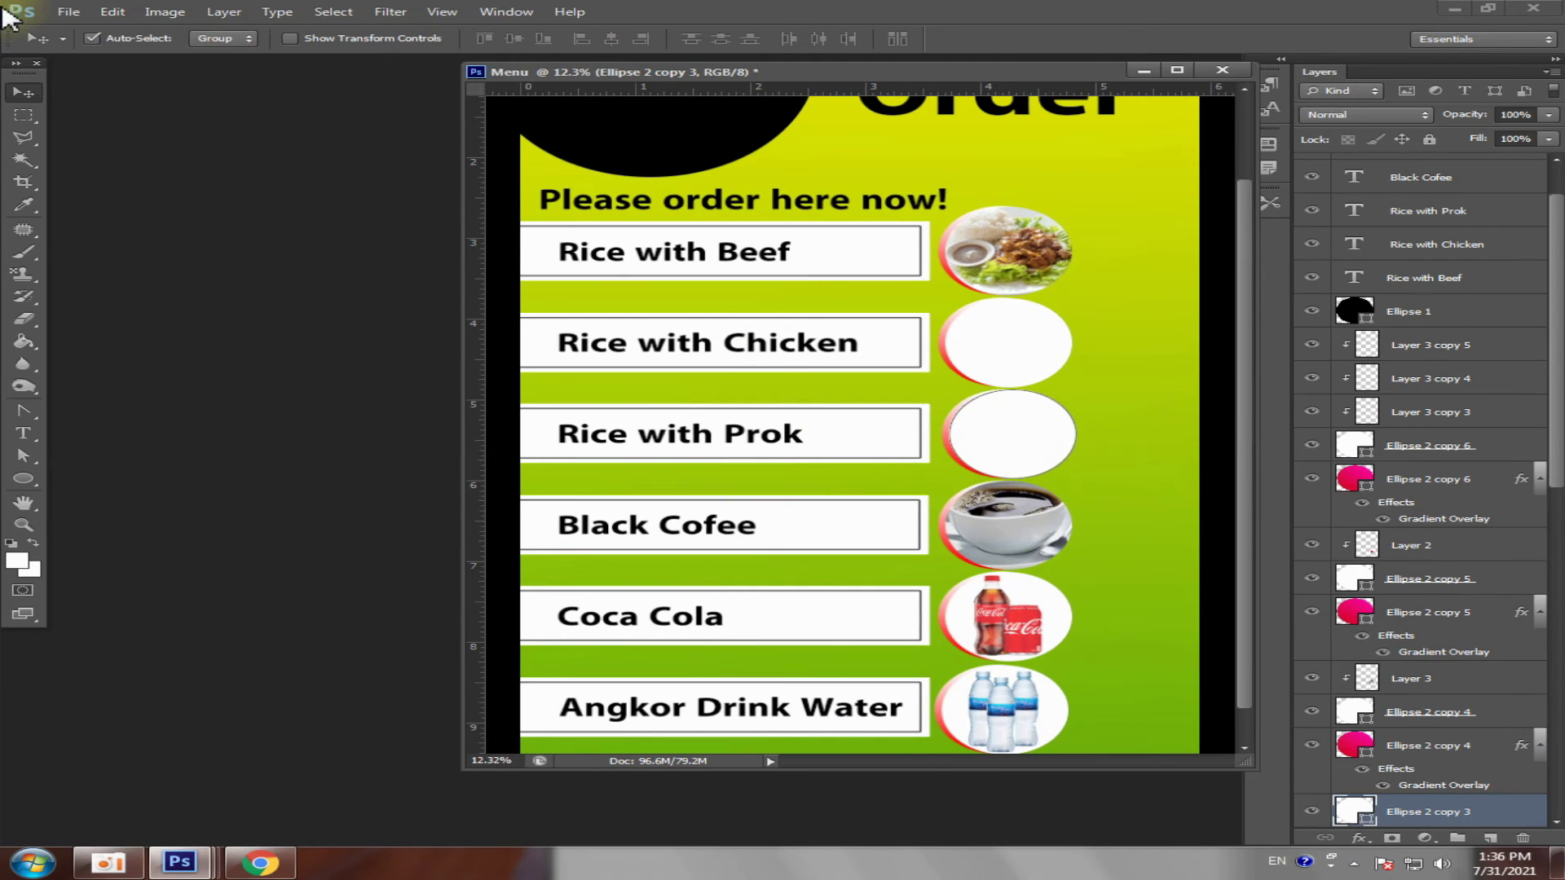
left_click(69, 11)
left_click(49, 49)
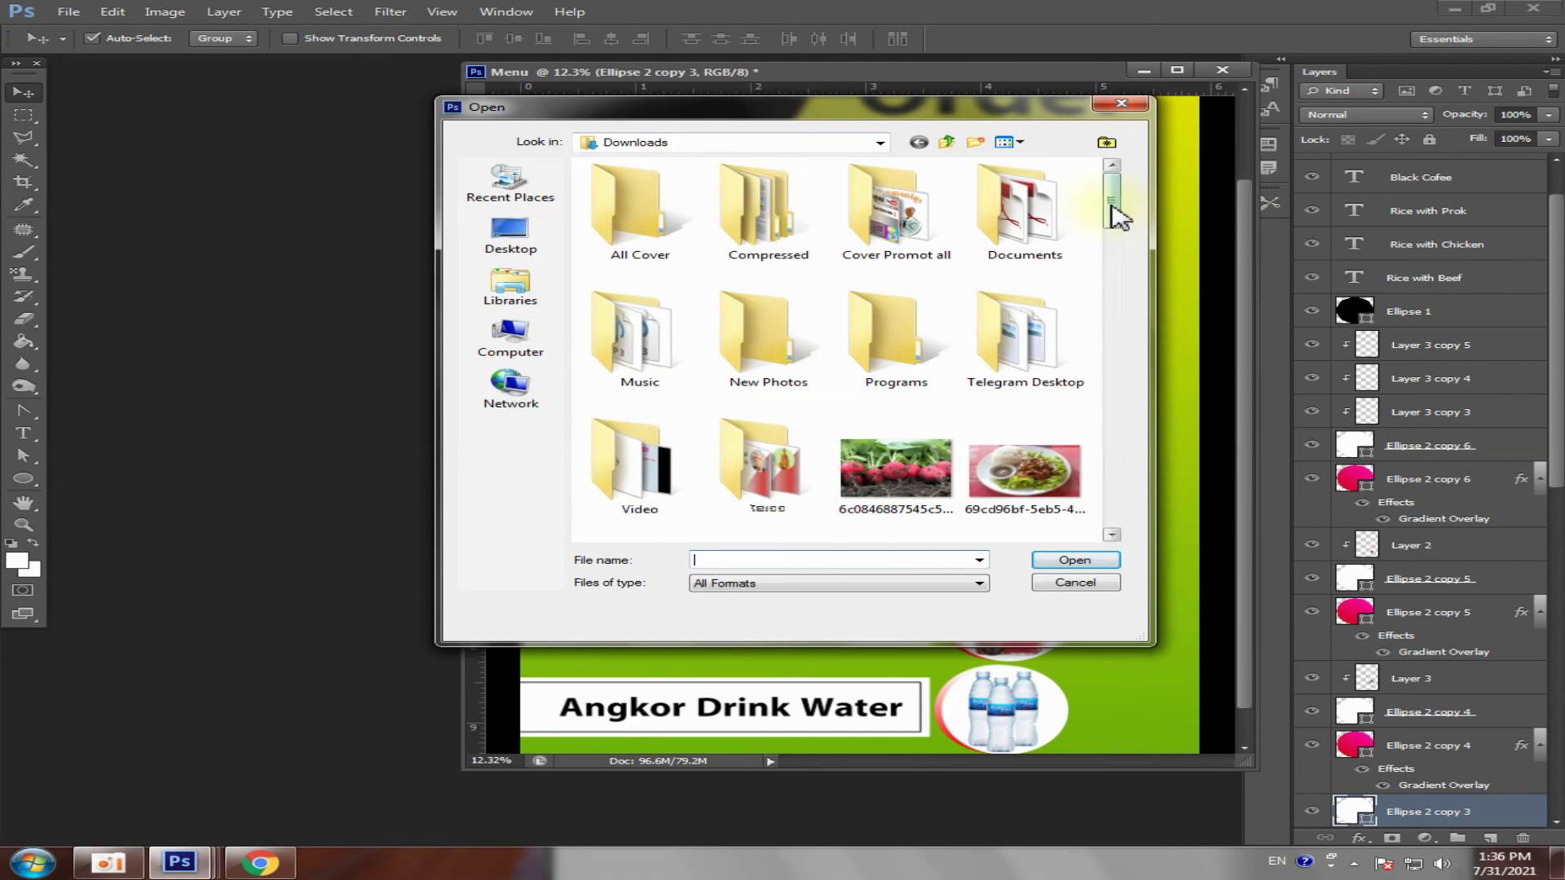
left_click_drag(1117, 216, 1125, 436)
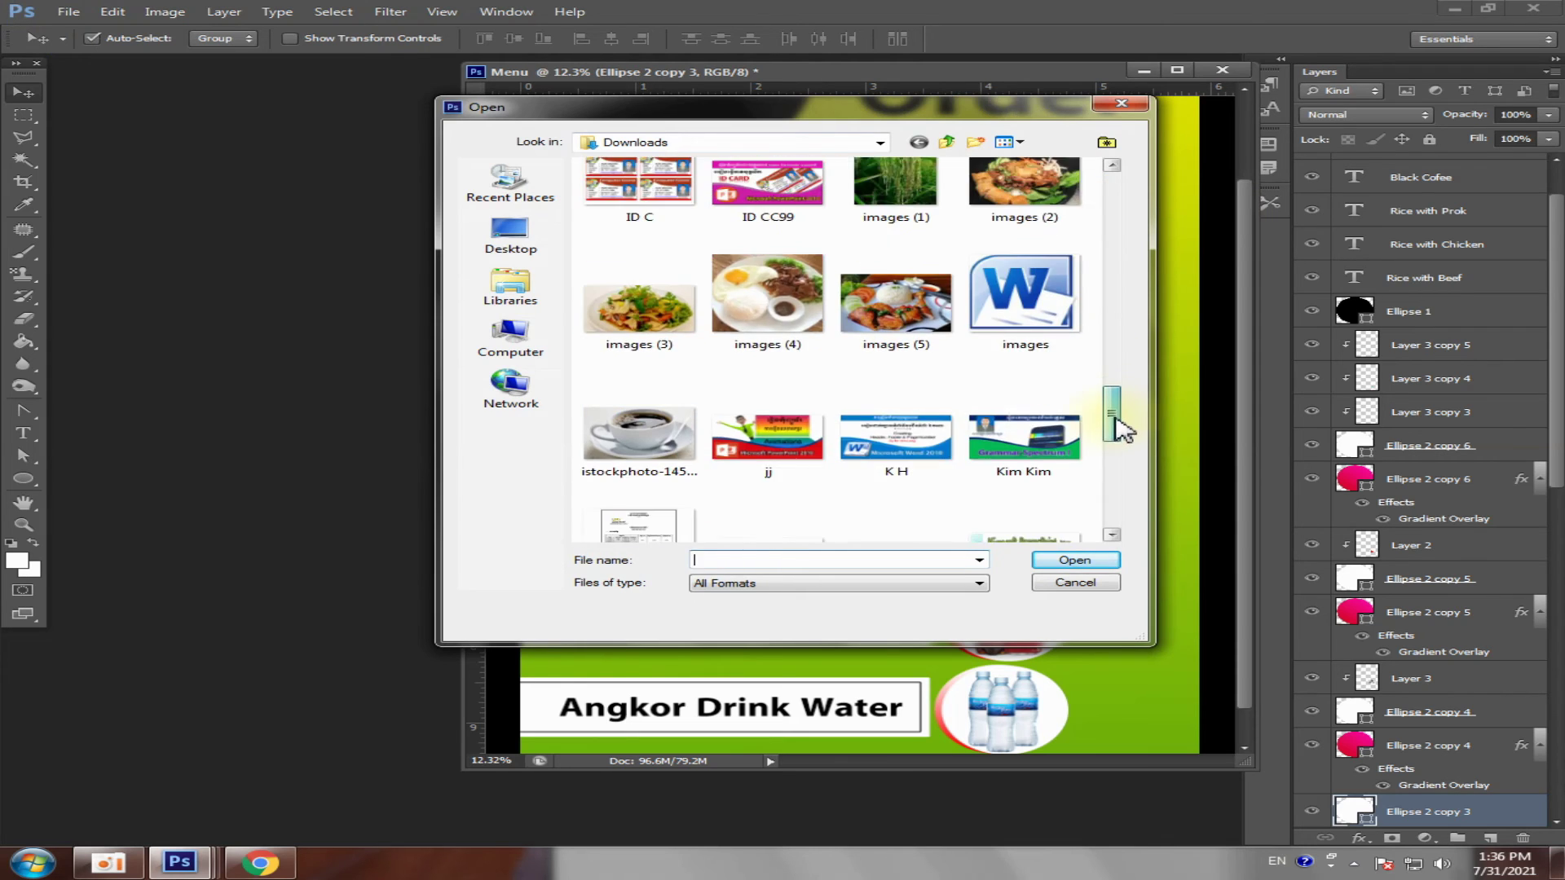
left_click(896, 269)
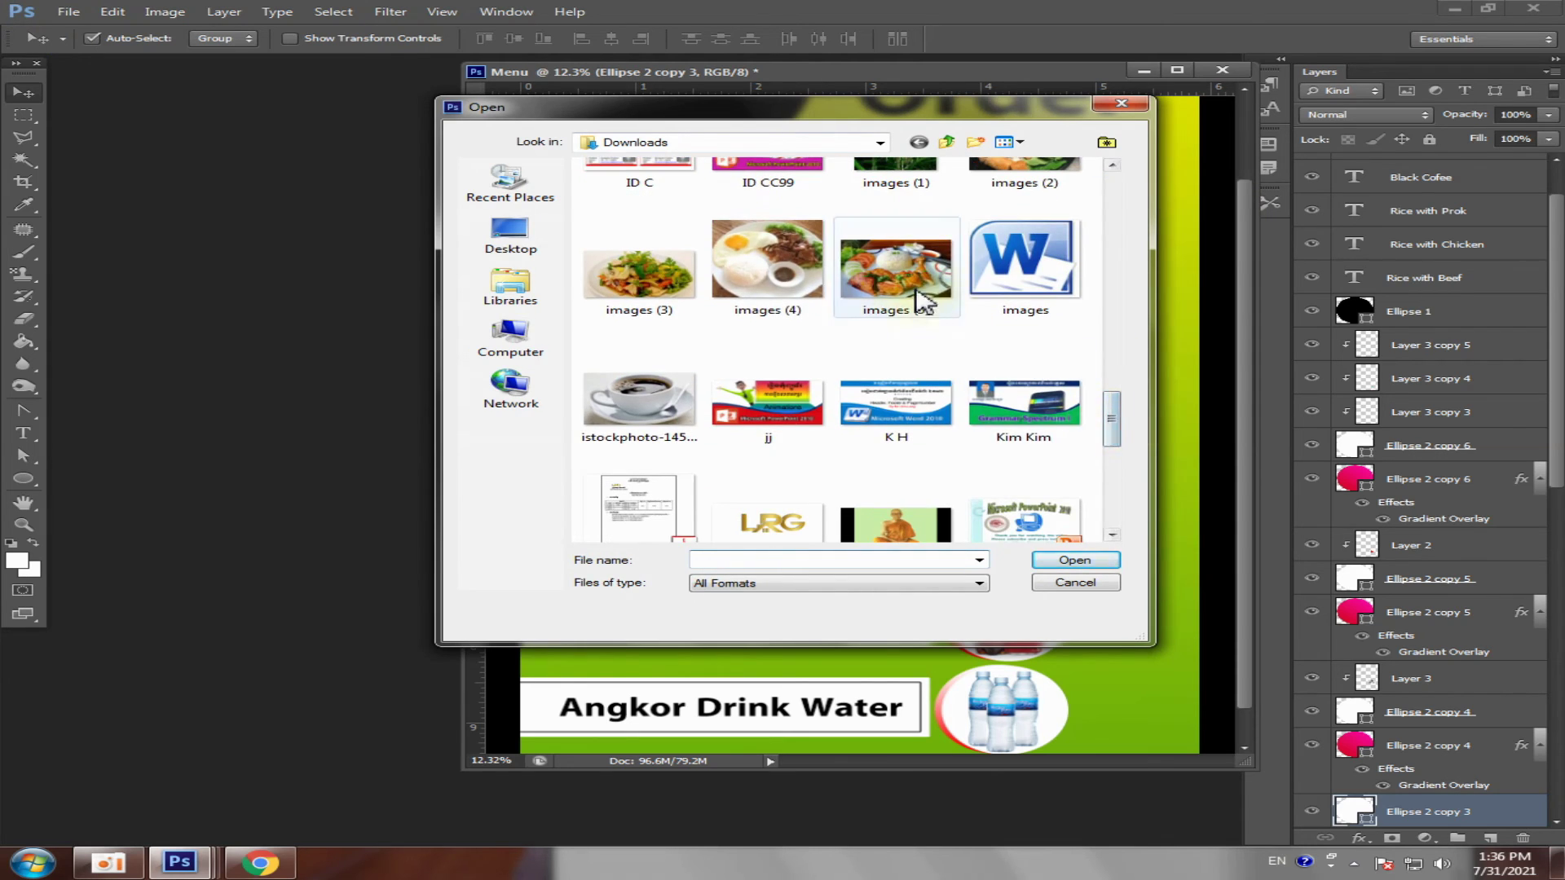
left_click(1074, 560)
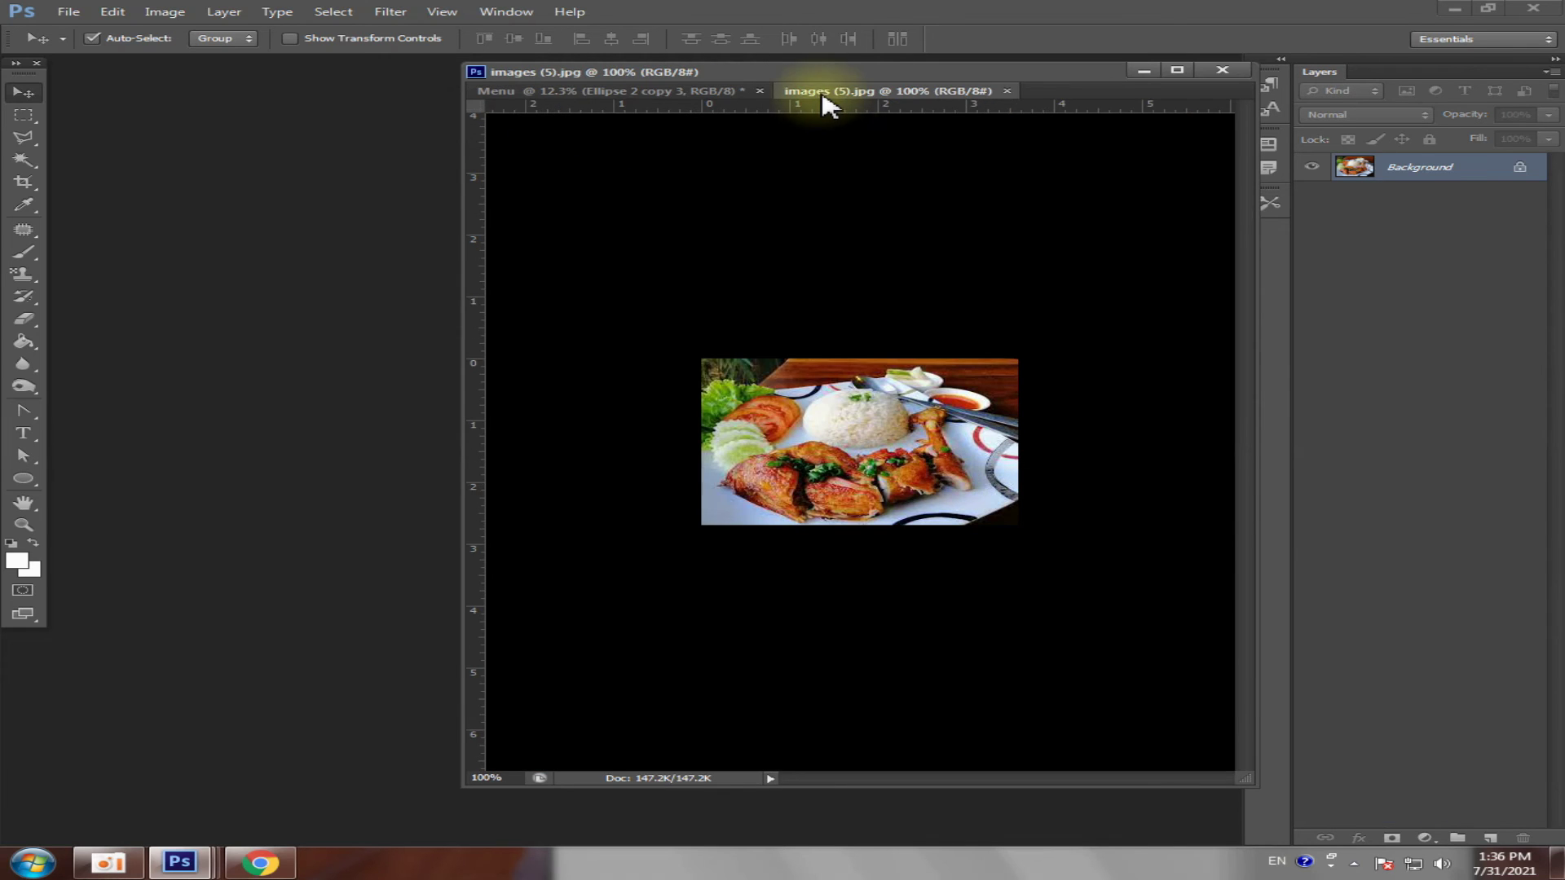
- Copy the chicken photo onto the Menu poster, enlarge it, and move it beside Rice with Chicken
left_click_drag(819, 91, 1288, 493)
left_click(888, 528)
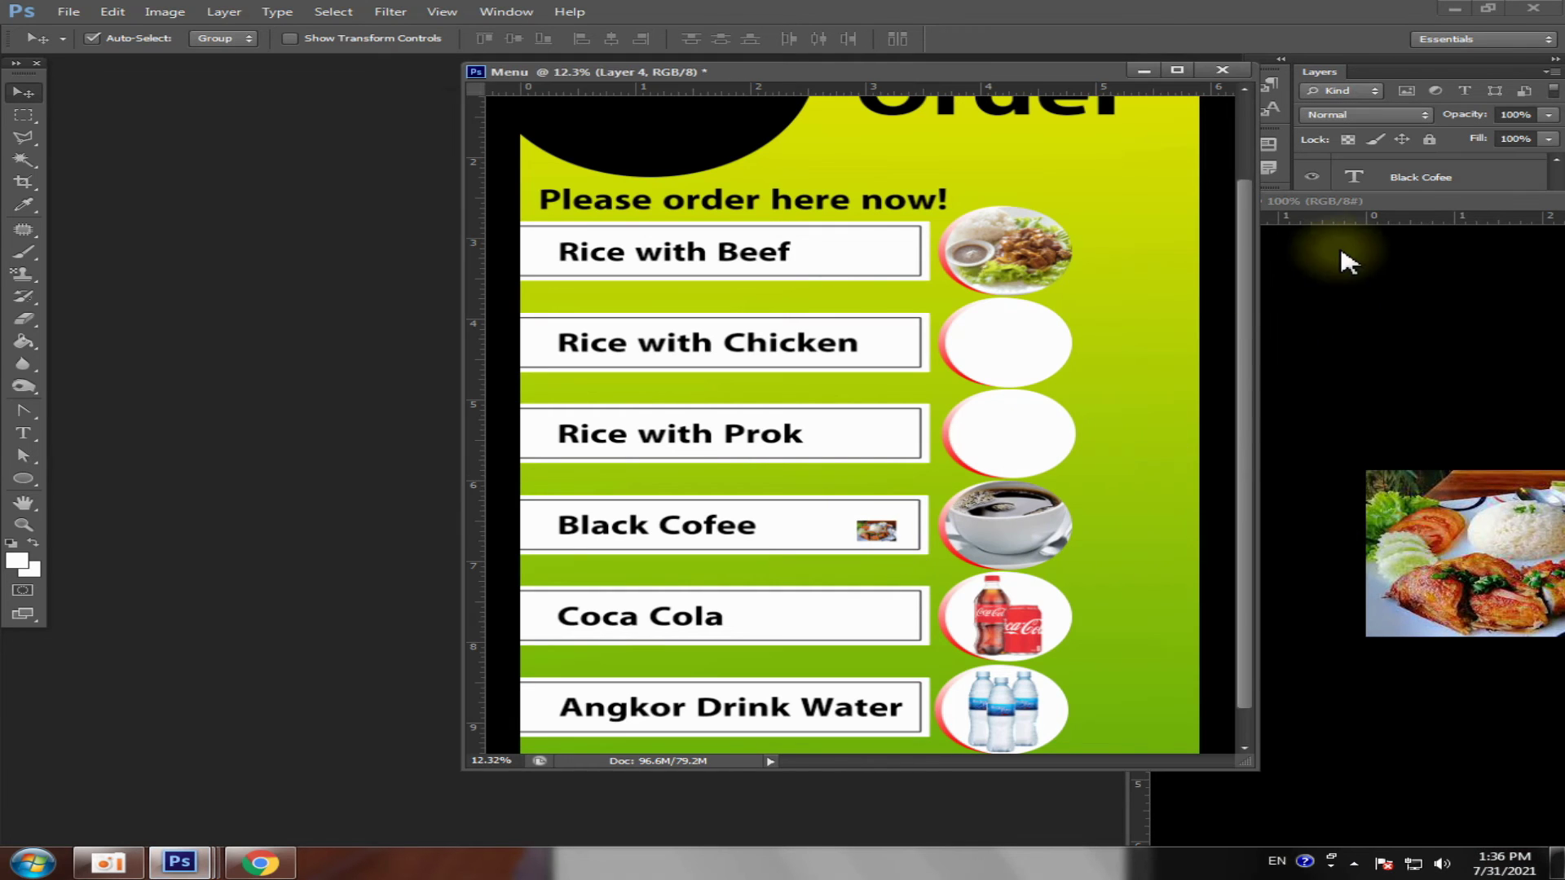
left_click_drag(1345, 204, 1265, 279)
left_click(1321, 275)
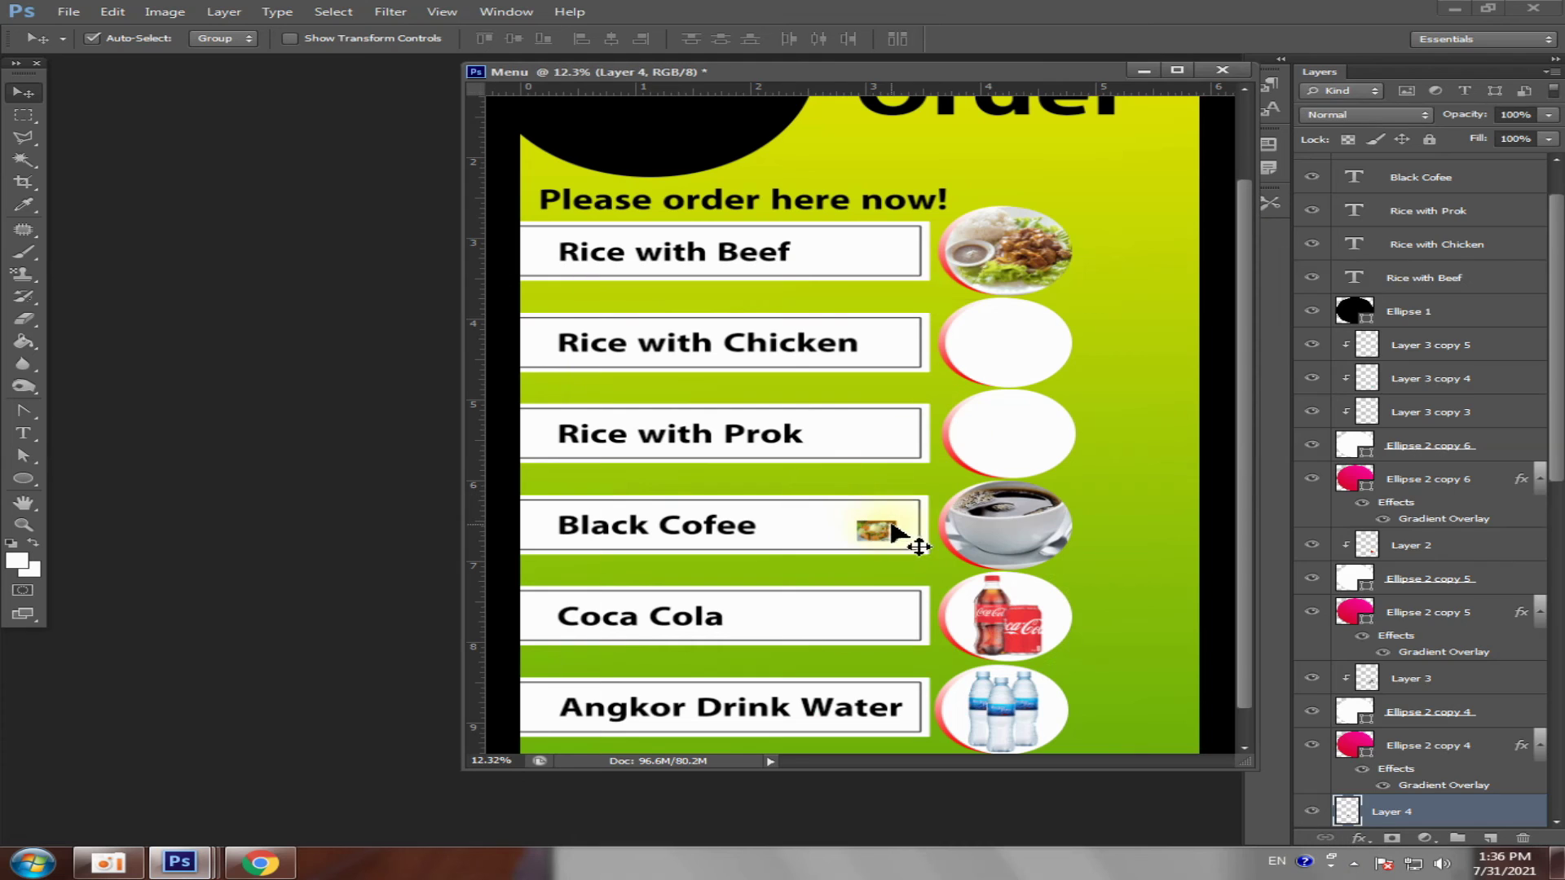
key("ctrl+t")
left_click_drag(905, 515, 978, 399)
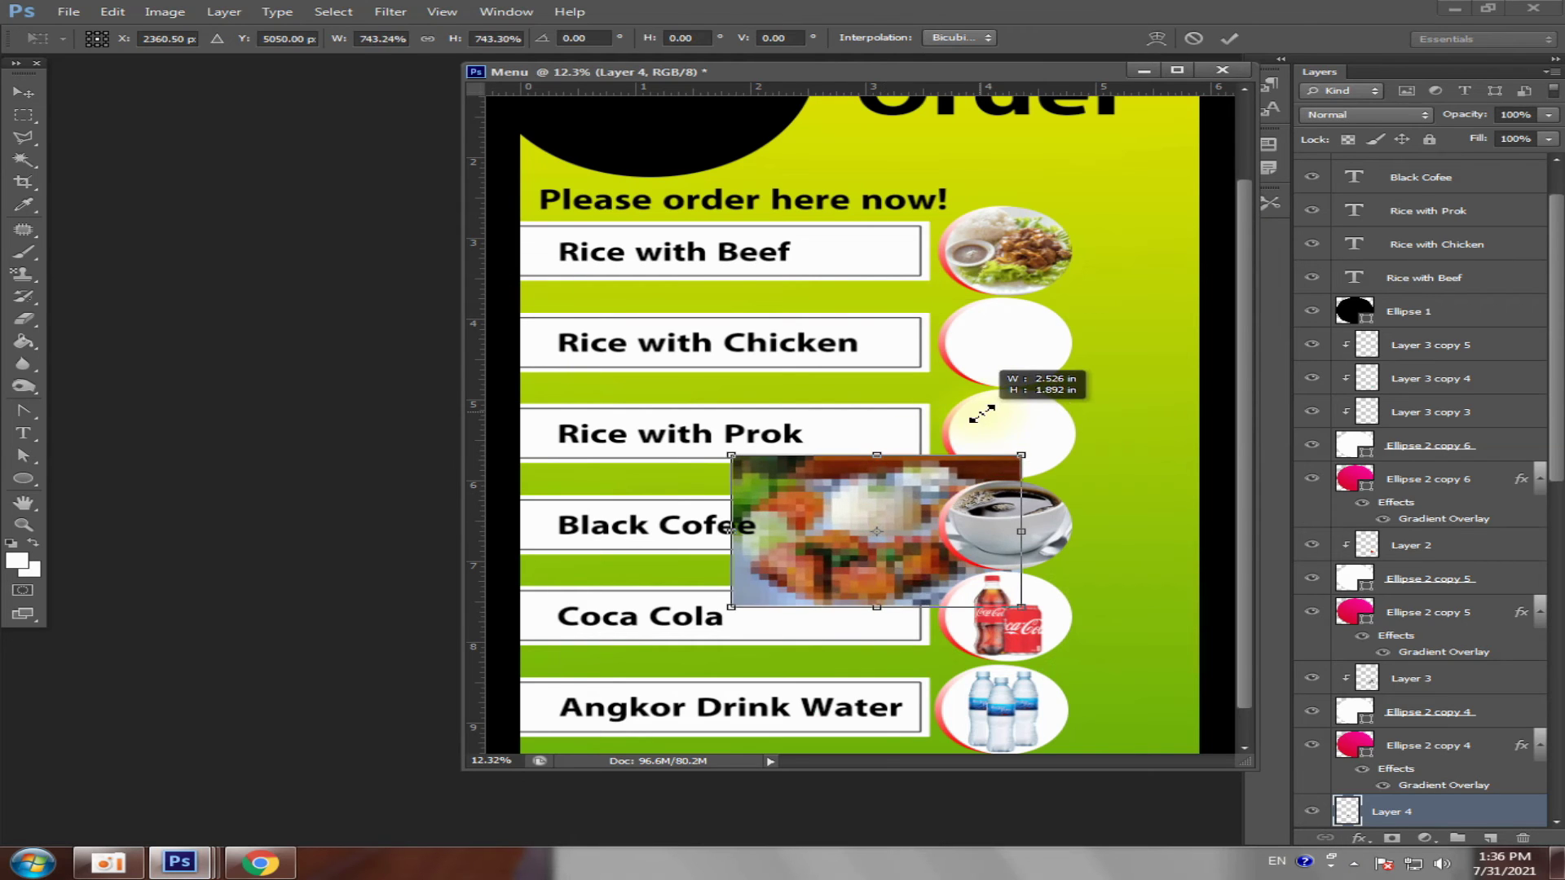
key("Return")
mouse_move(889, 501)
left_mouse_down()
mouse_move(1029, 348)
mouse_move(868, 330)
left_mouse_up()
- Place the chicken layer directly above its circle and clip it into the circle
left_click(1015, 356)
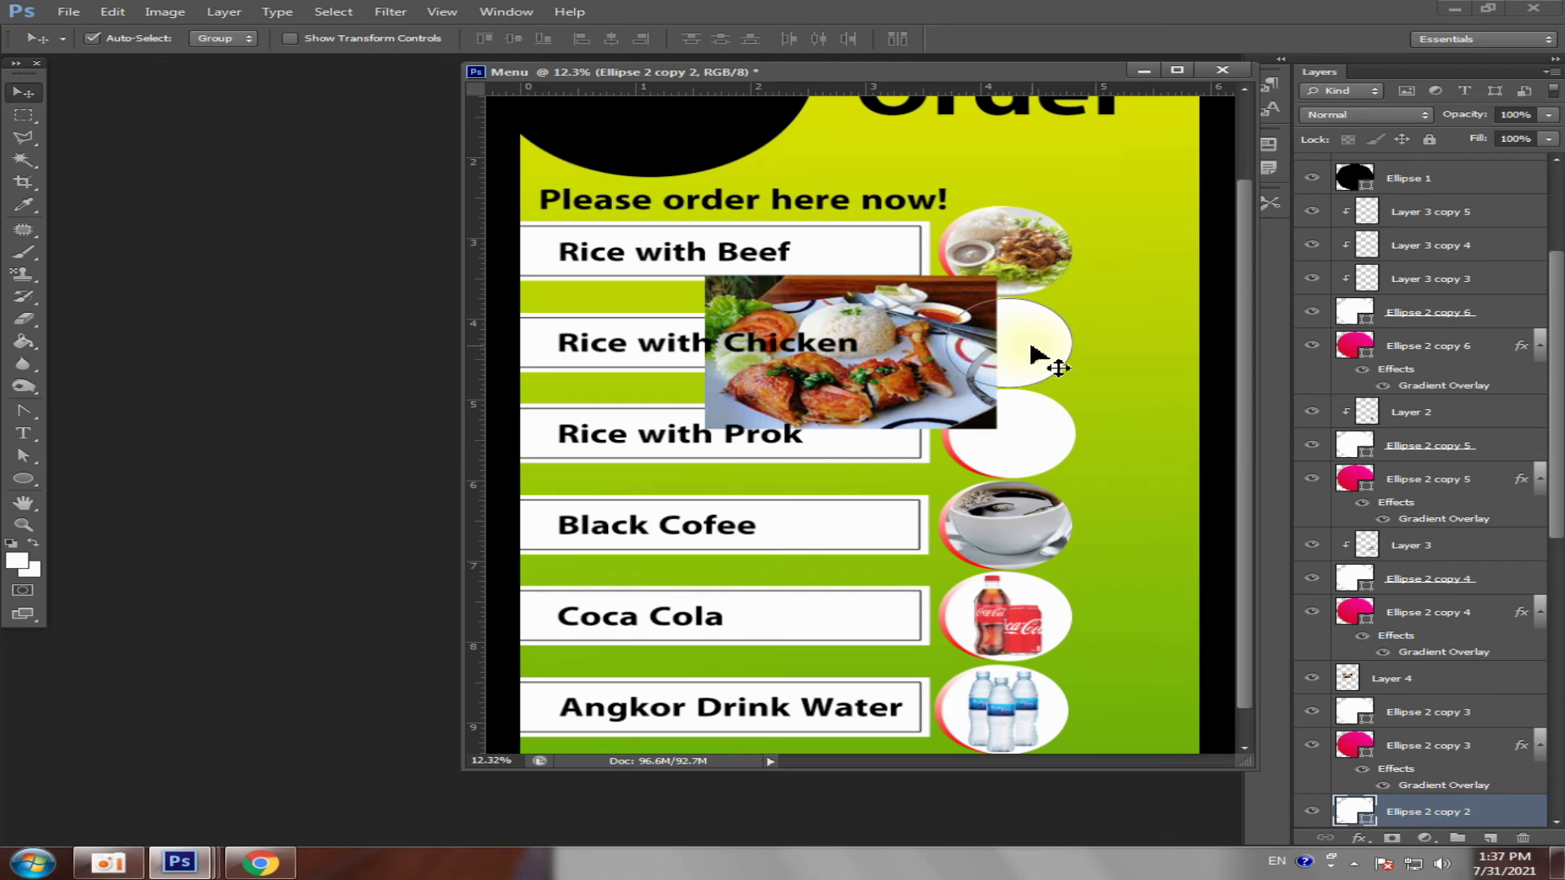
left_click(905, 367)
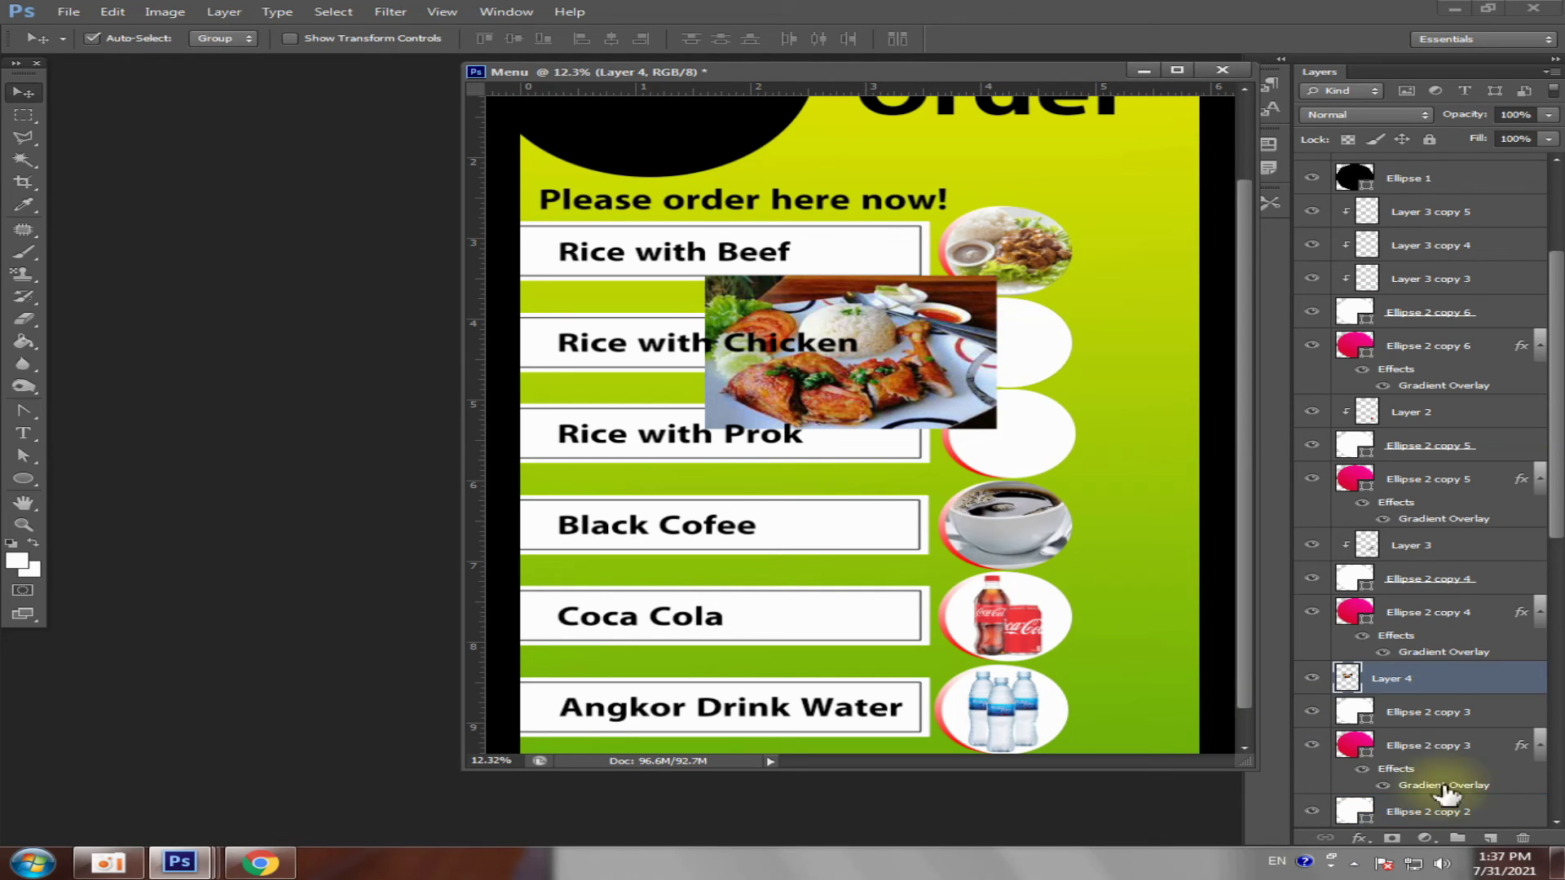
left_click_drag(1410, 681, 1398, 795)
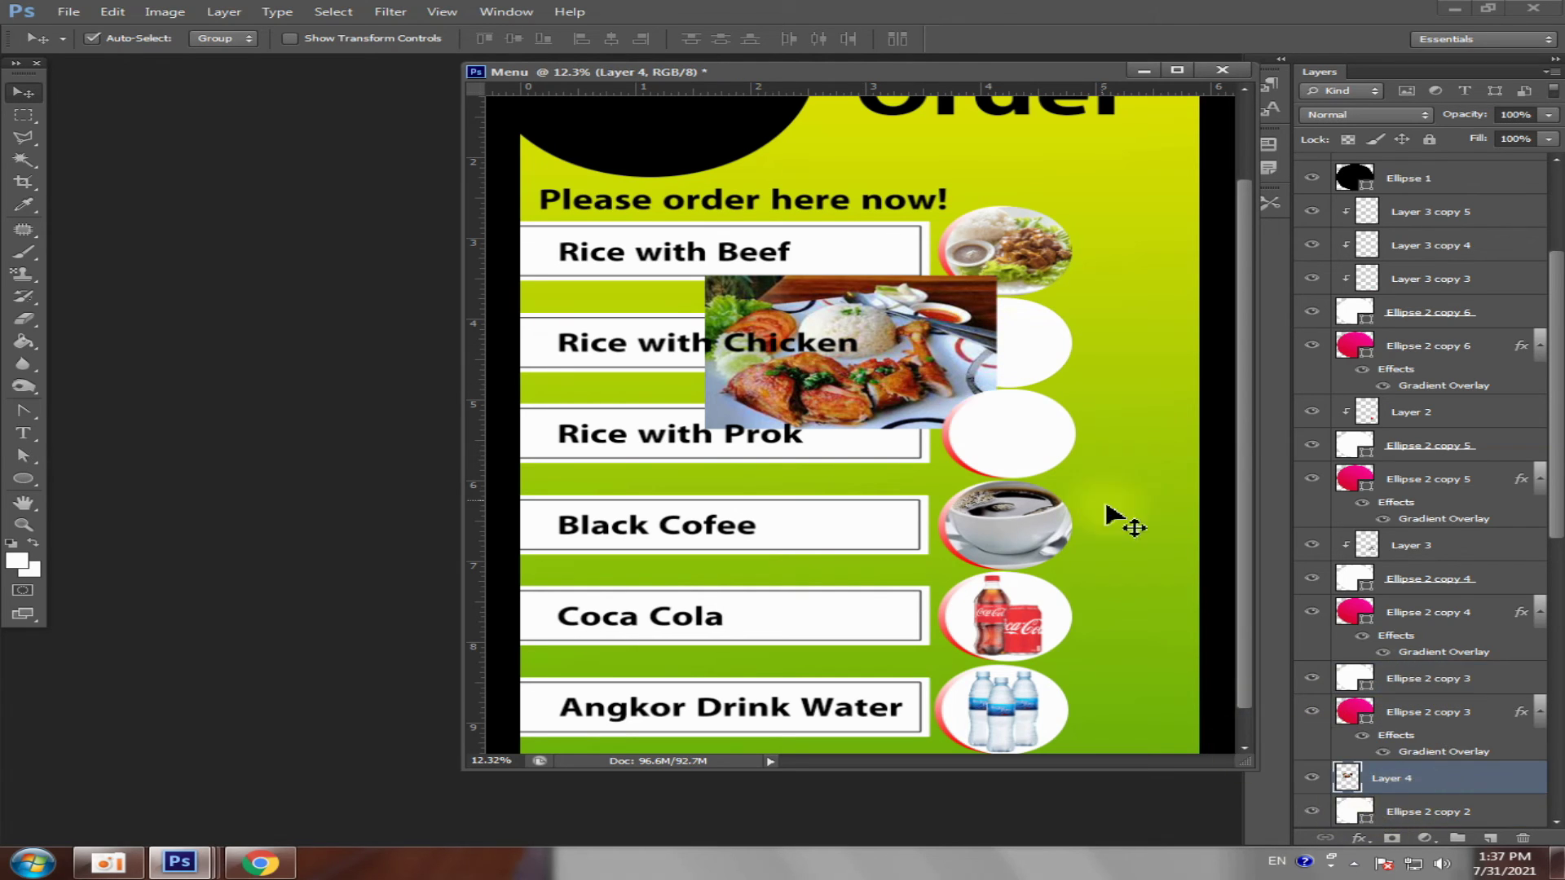
left_click_drag(879, 363, 1029, 359)
left_click(224, 12)
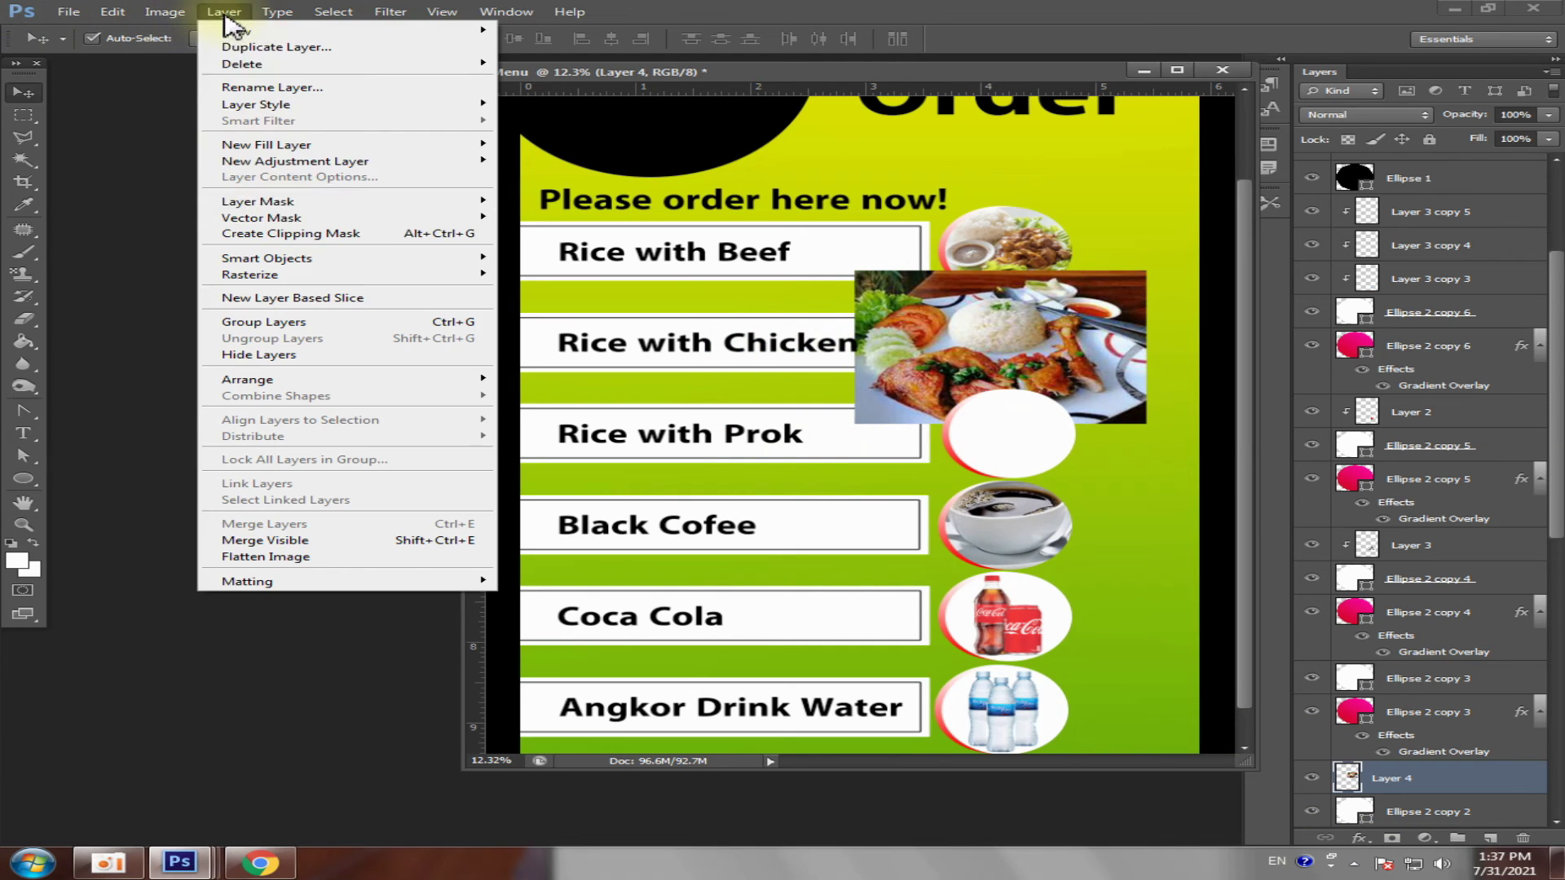
left_click(349, 237)
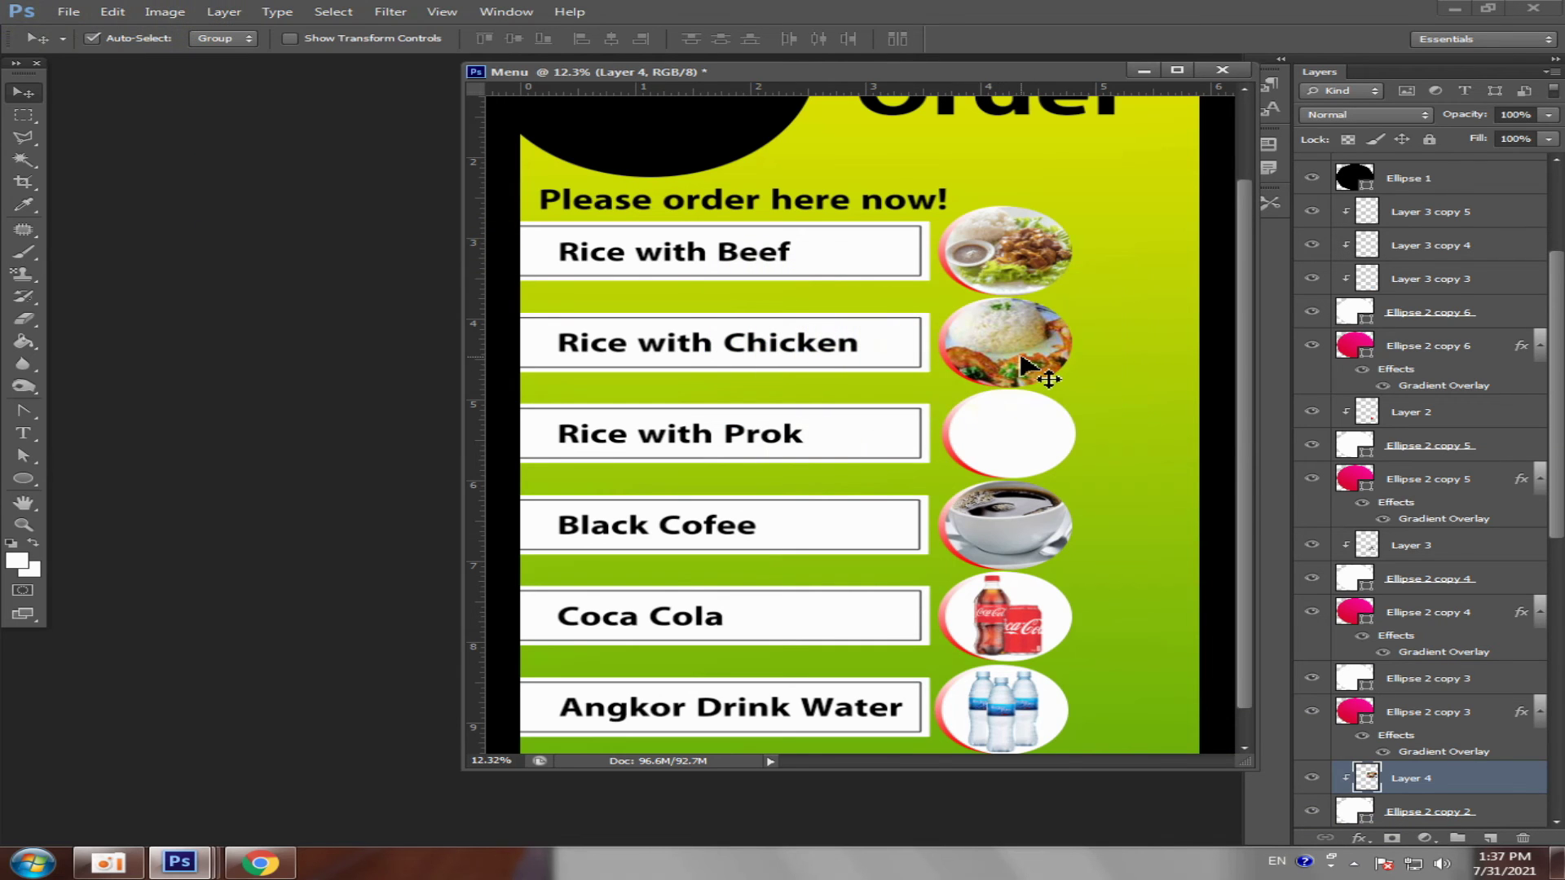
- Shrink the clipped chicken photo to about 70% and center it in the Rice with Chicken circle
key("ctrl+t")
mouse_move(1147, 274)
left_mouse_down()
mouse_move(1125, 291)
mouse_move(1135, 277)
left_mouse_up()
key("Return")
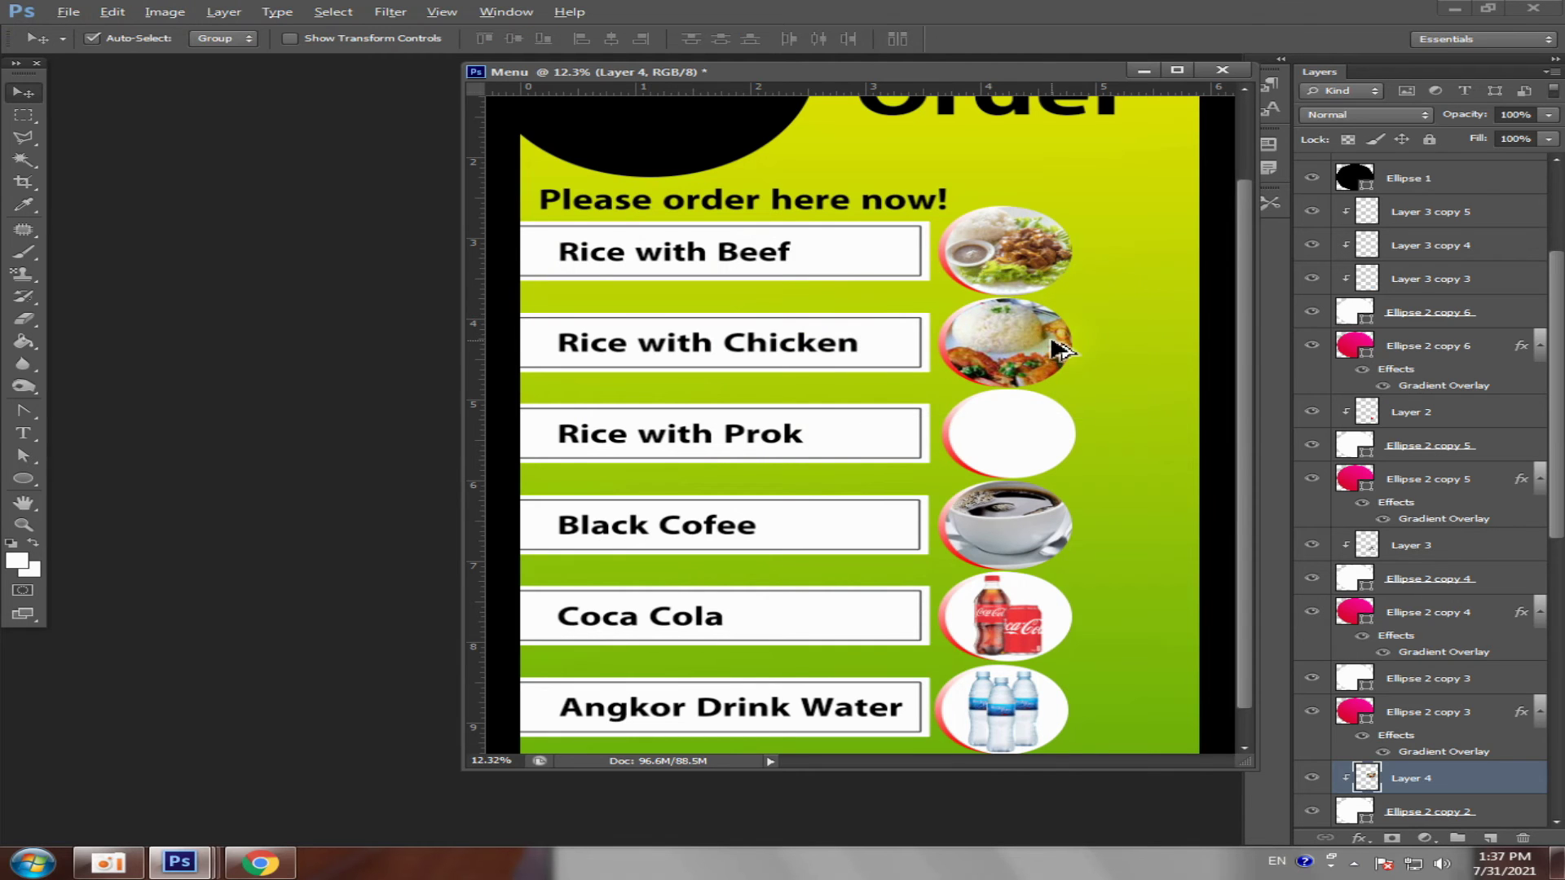
scroll(1060, 347, "up", 3)
key("ctrl+t")
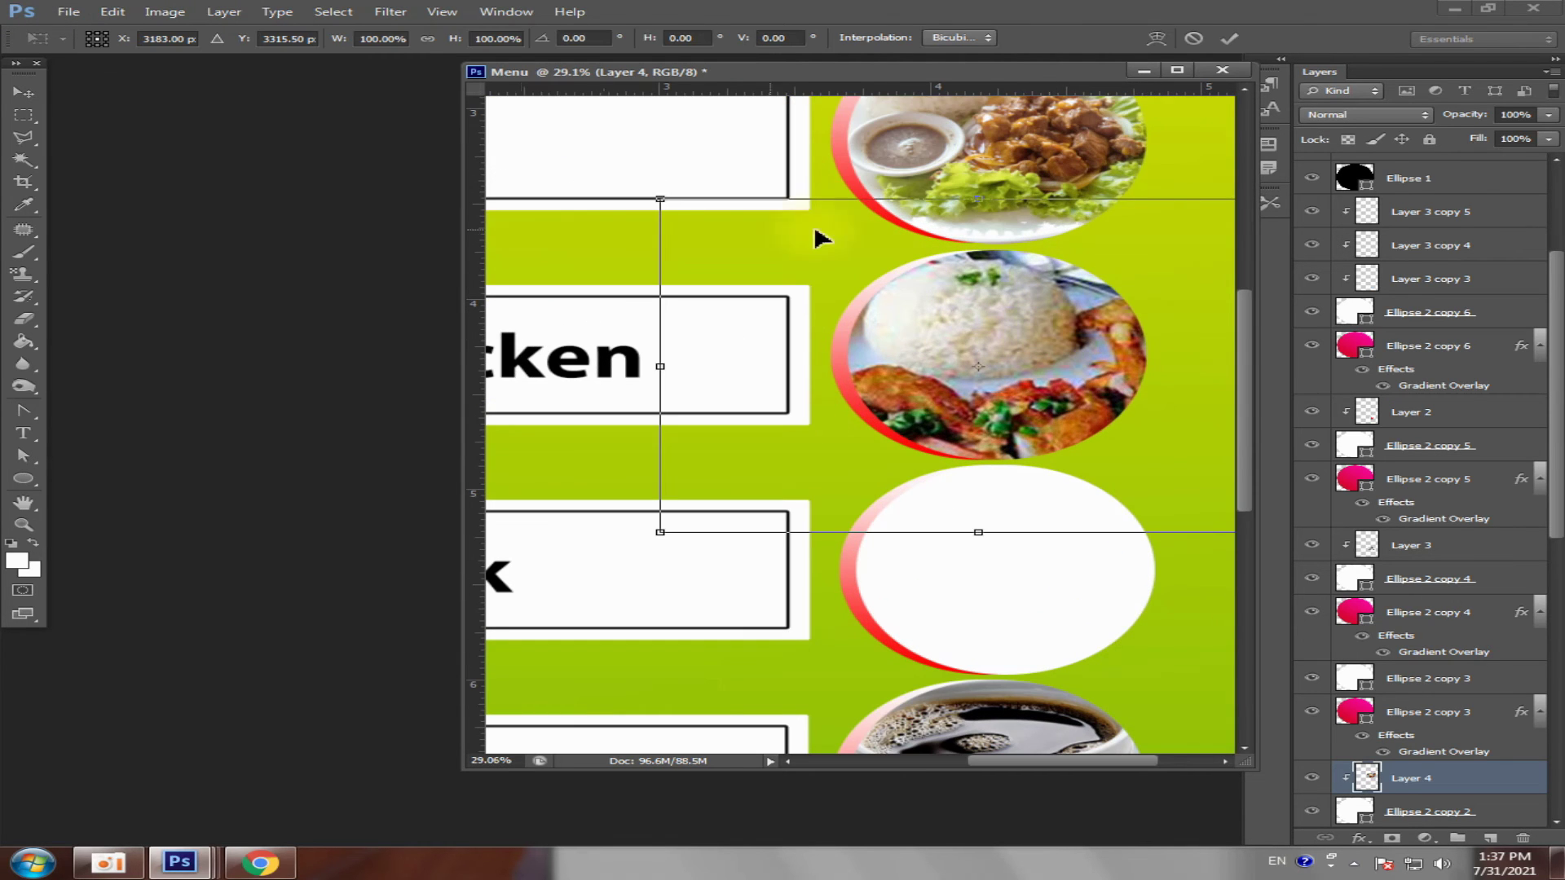
left_click_drag(660, 199, 755, 249)
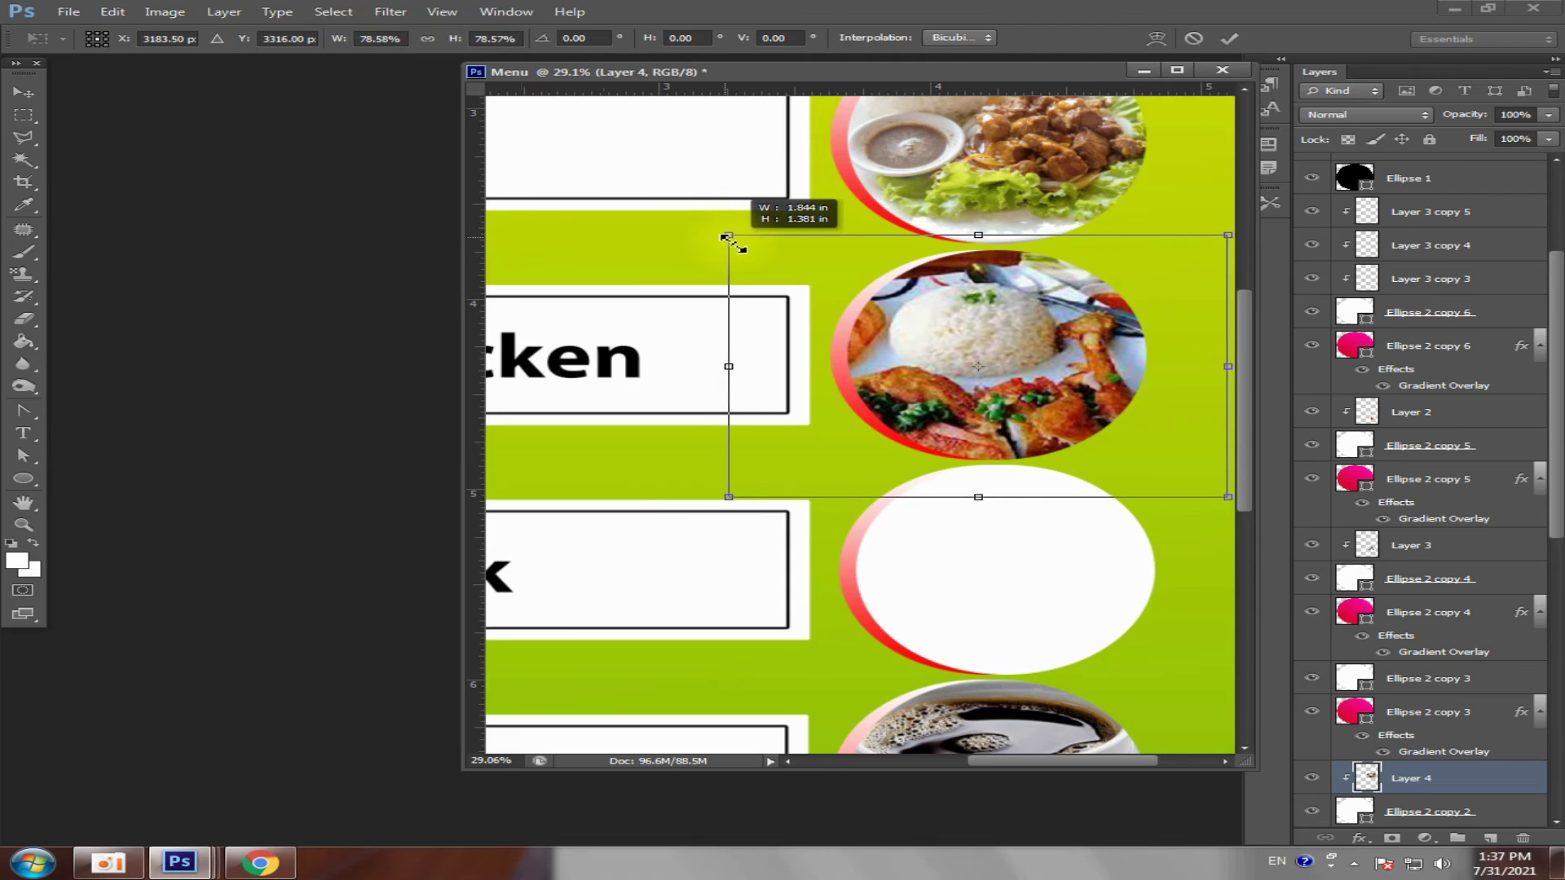
left_click_drag(948, 368, 966, 363)
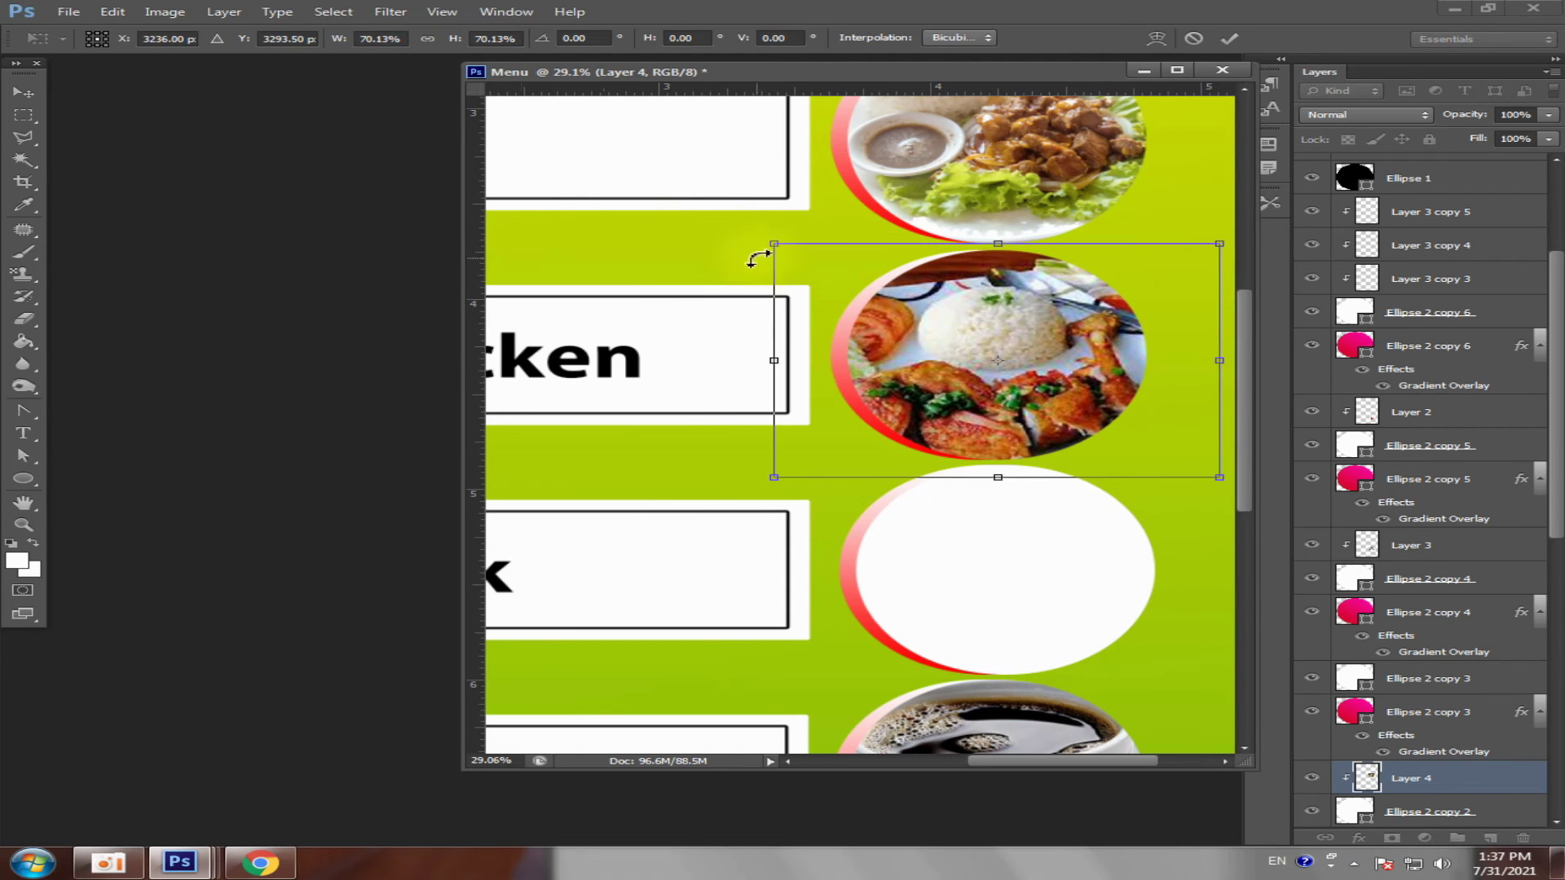
mouse_move(773, 244)
left_mouse_down()
mouse_move(796, 267)
mouse_move(792, 254)
left_mouse_up()
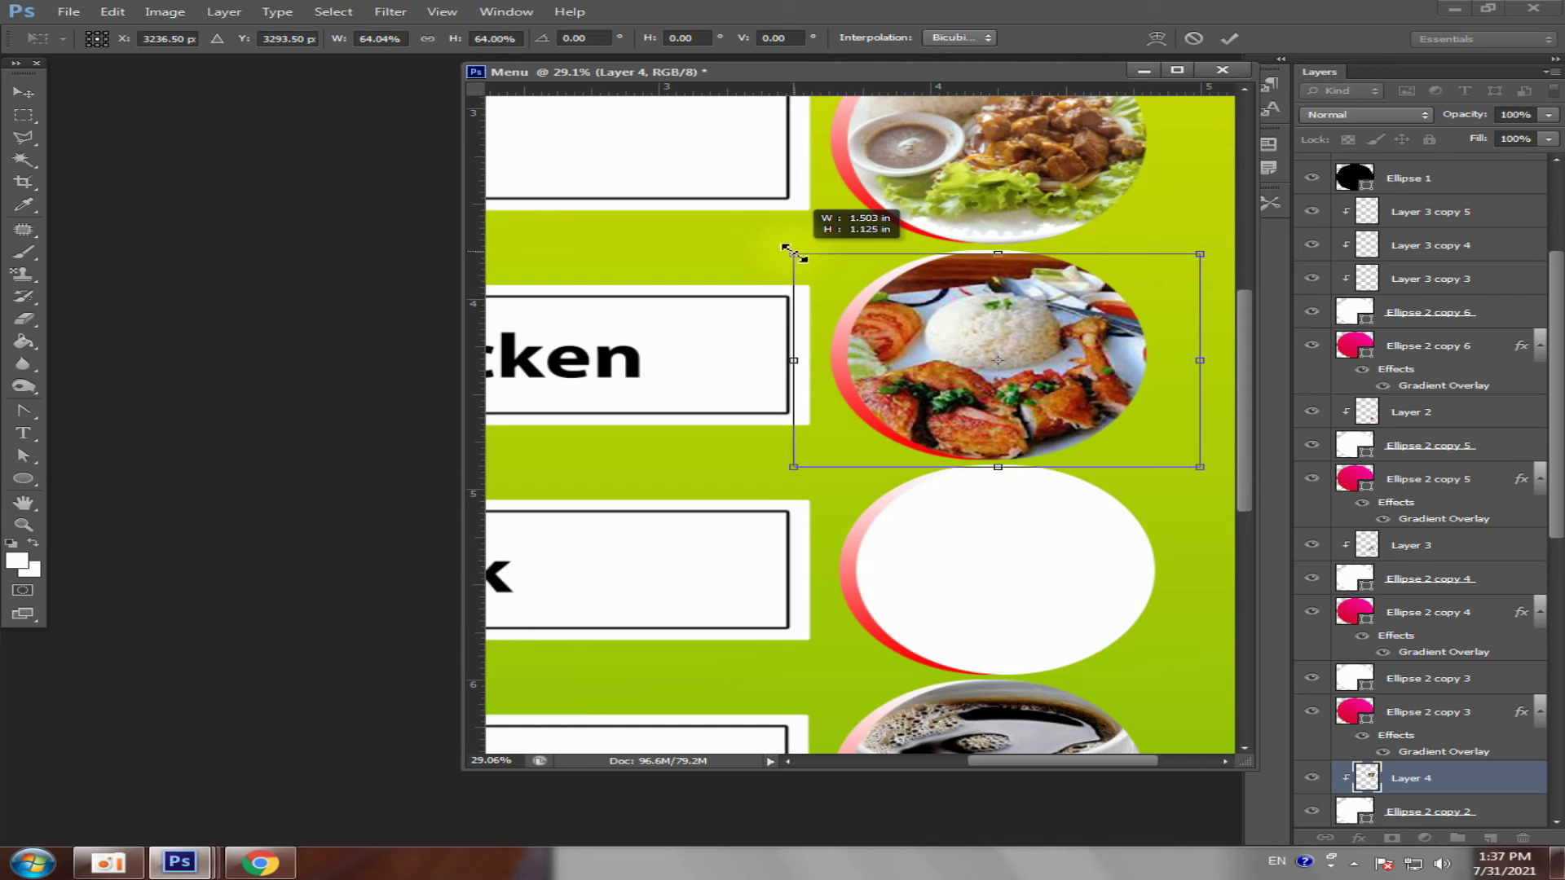
key("Return")
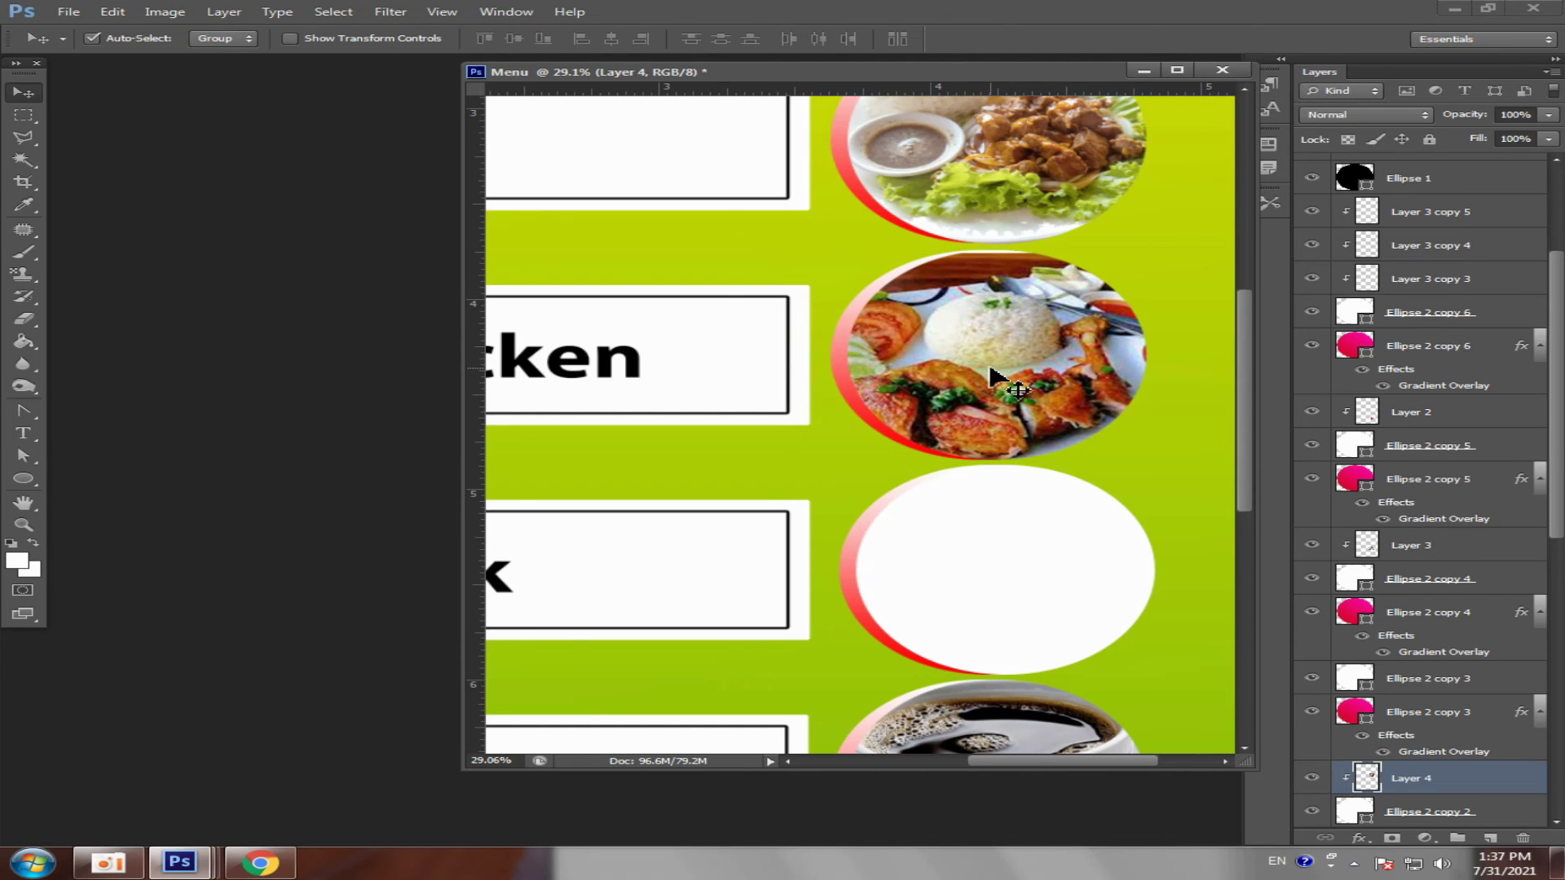
scroll(633, 464, "down", 2)
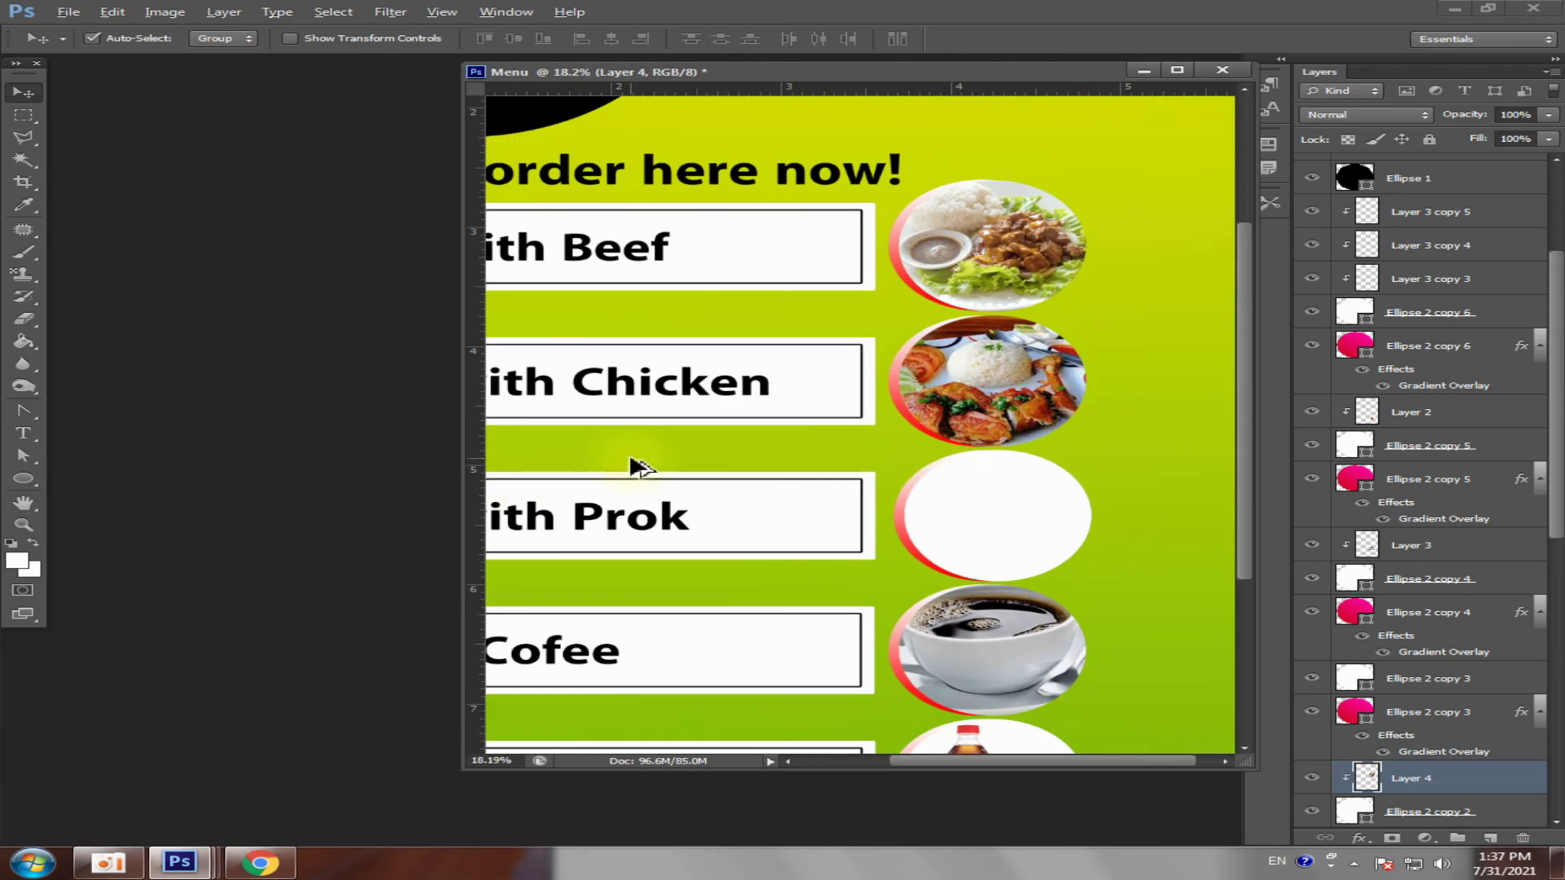
scroll(1083, 530, "down", 2)
scroll(1062, 530, "up", 1)
left_click(1052, 514)
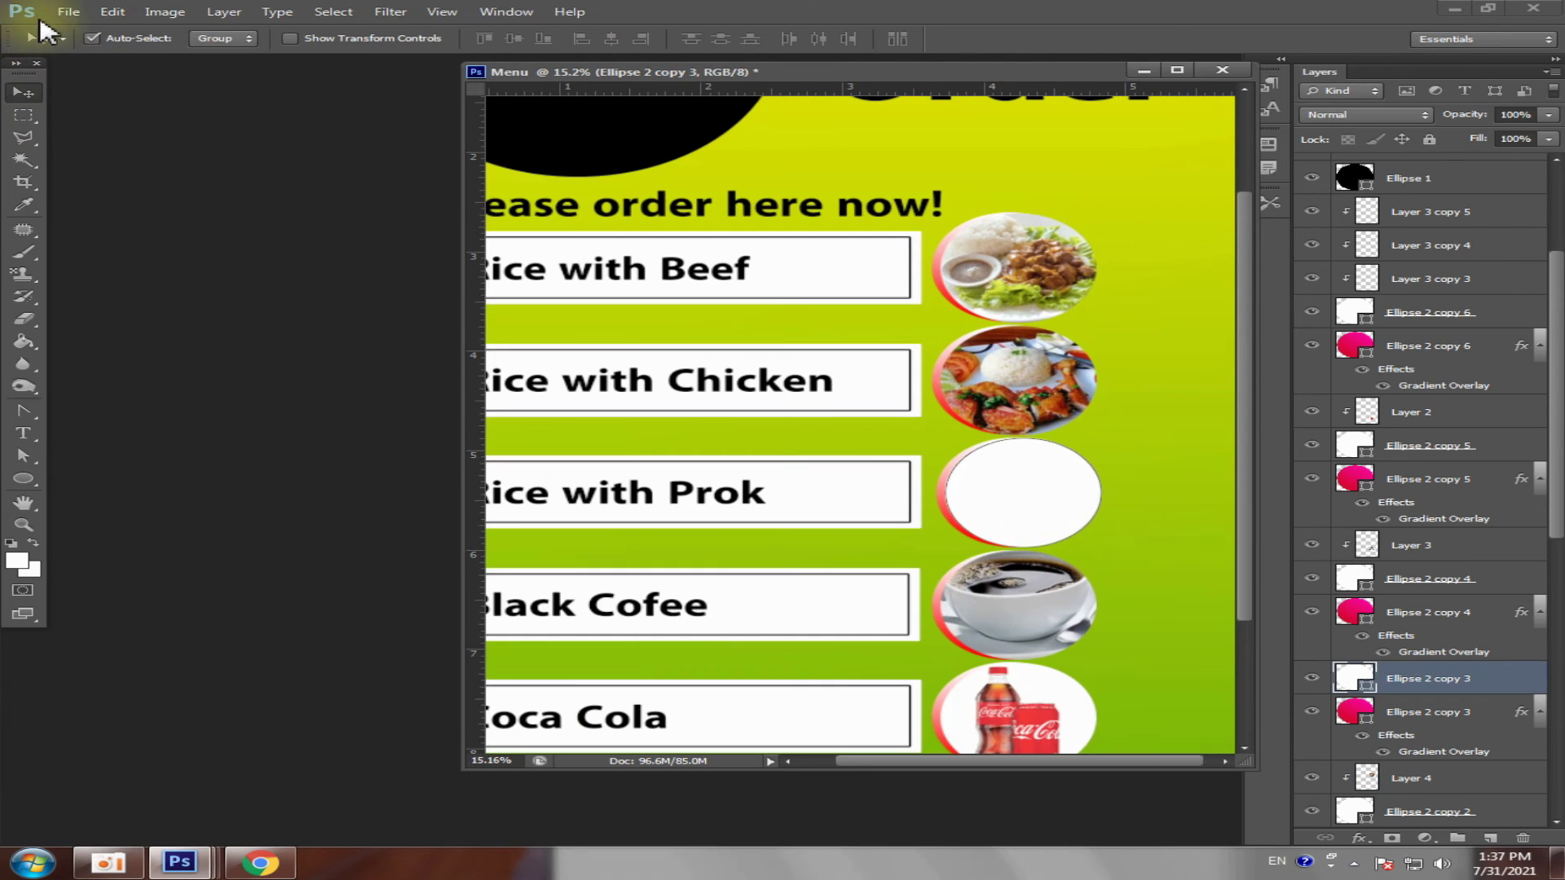
- Open the Rice-with-Pork-1 photo and copy it onto the Menu poster
left_click(68, 12)
left_click(90, 47)
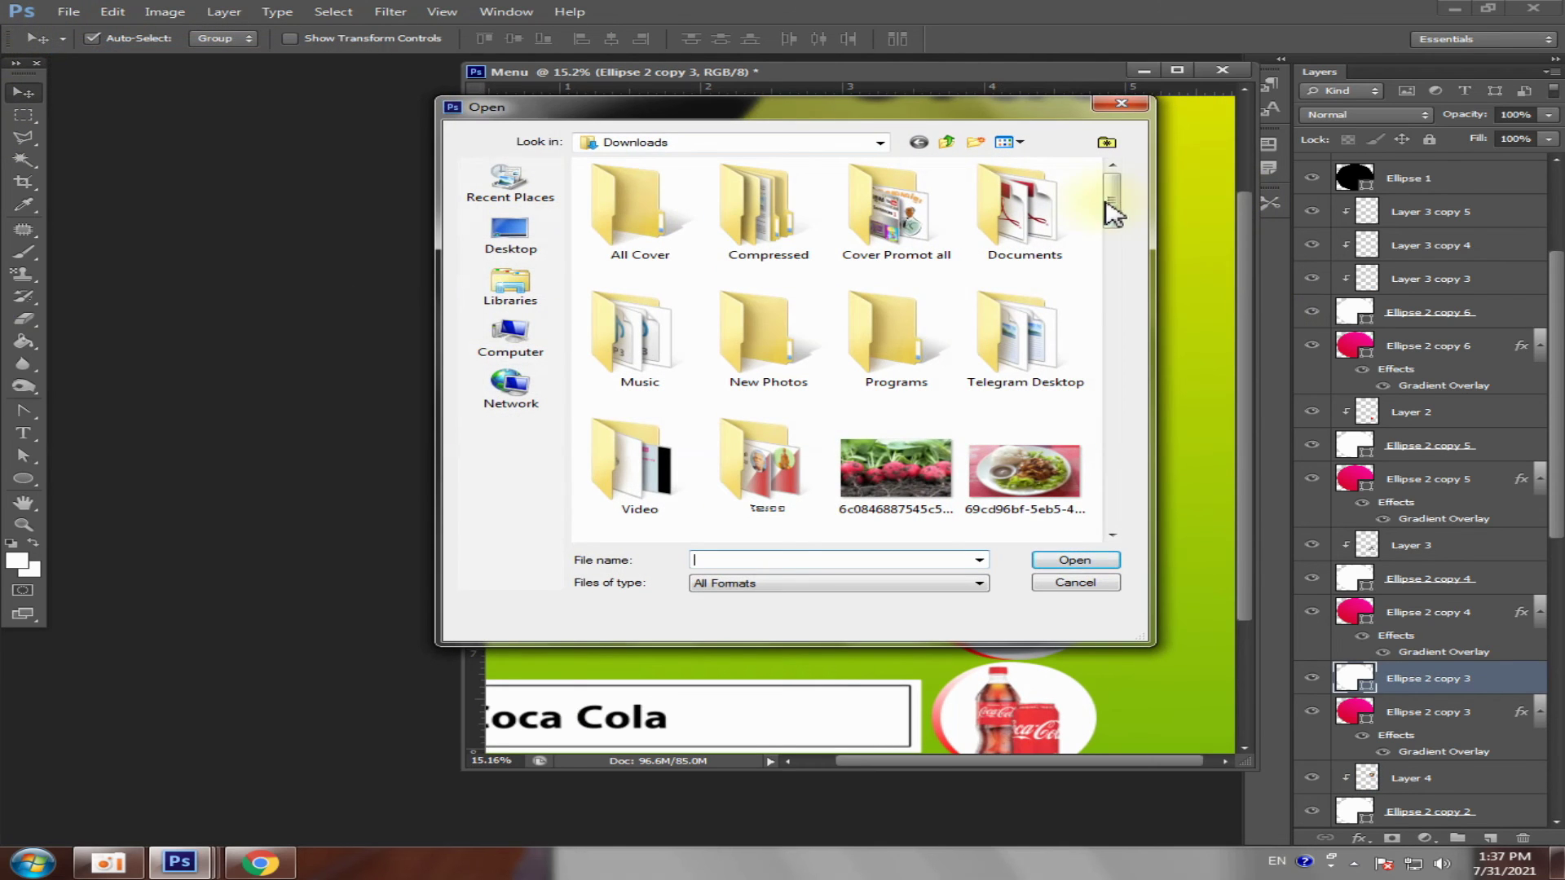
left_click_drag(1108, 206, 1110, 462)
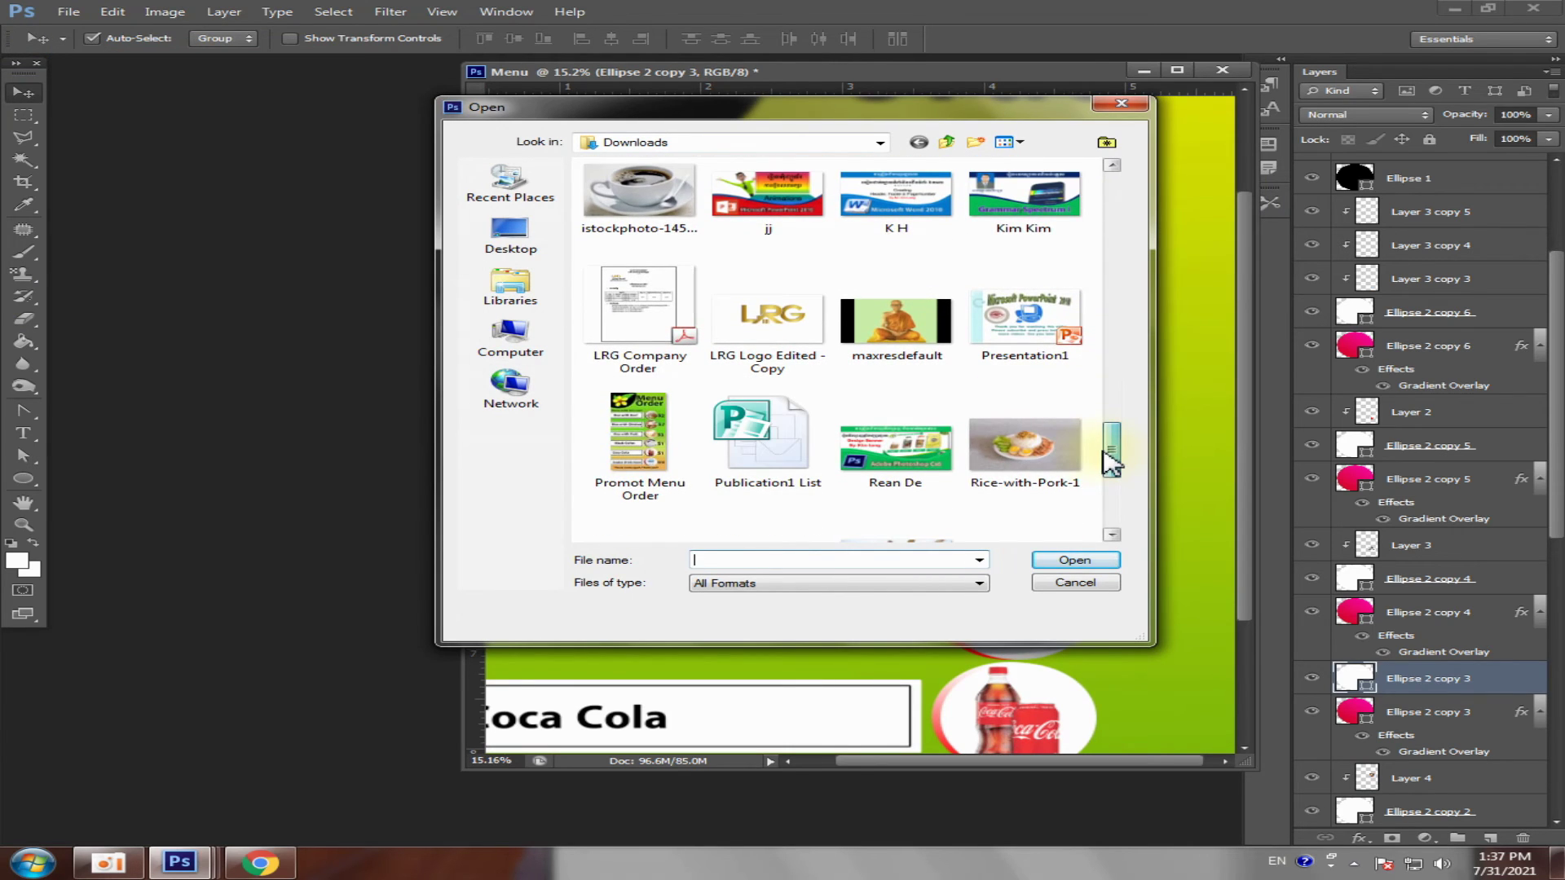
left_click(998, 484)
left_click(1074, 562)
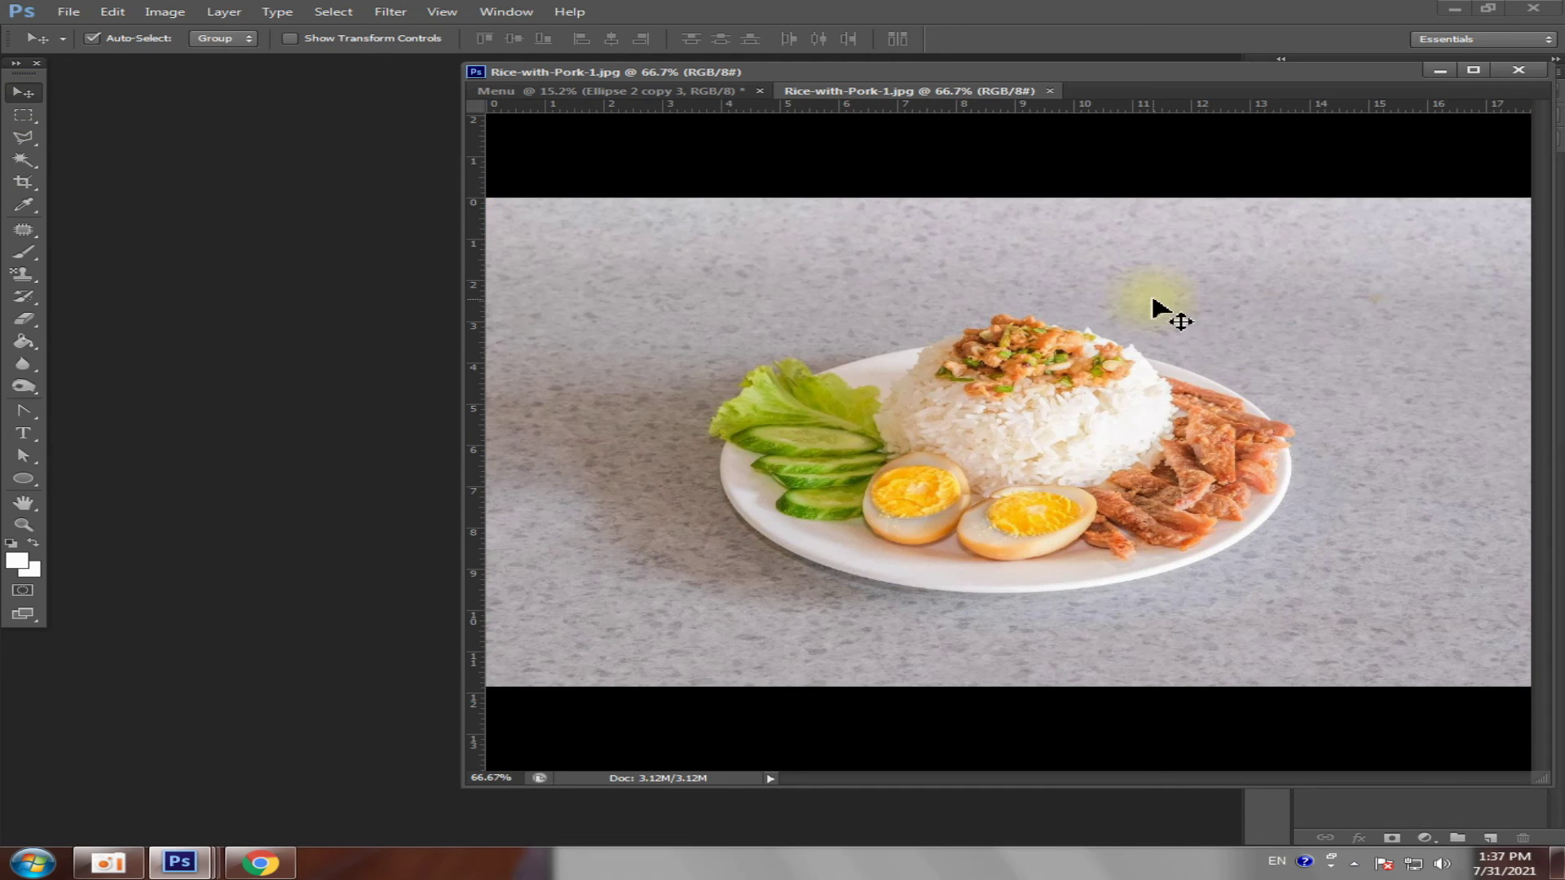
mouse_move(933, 91)
left_mouse_down()
mouse_move(402, 297)
mouse_move(936, 332)
mouse_move(572, 227)
left_mouse_up()
left_click_drag(548, 541, 1206, 465)
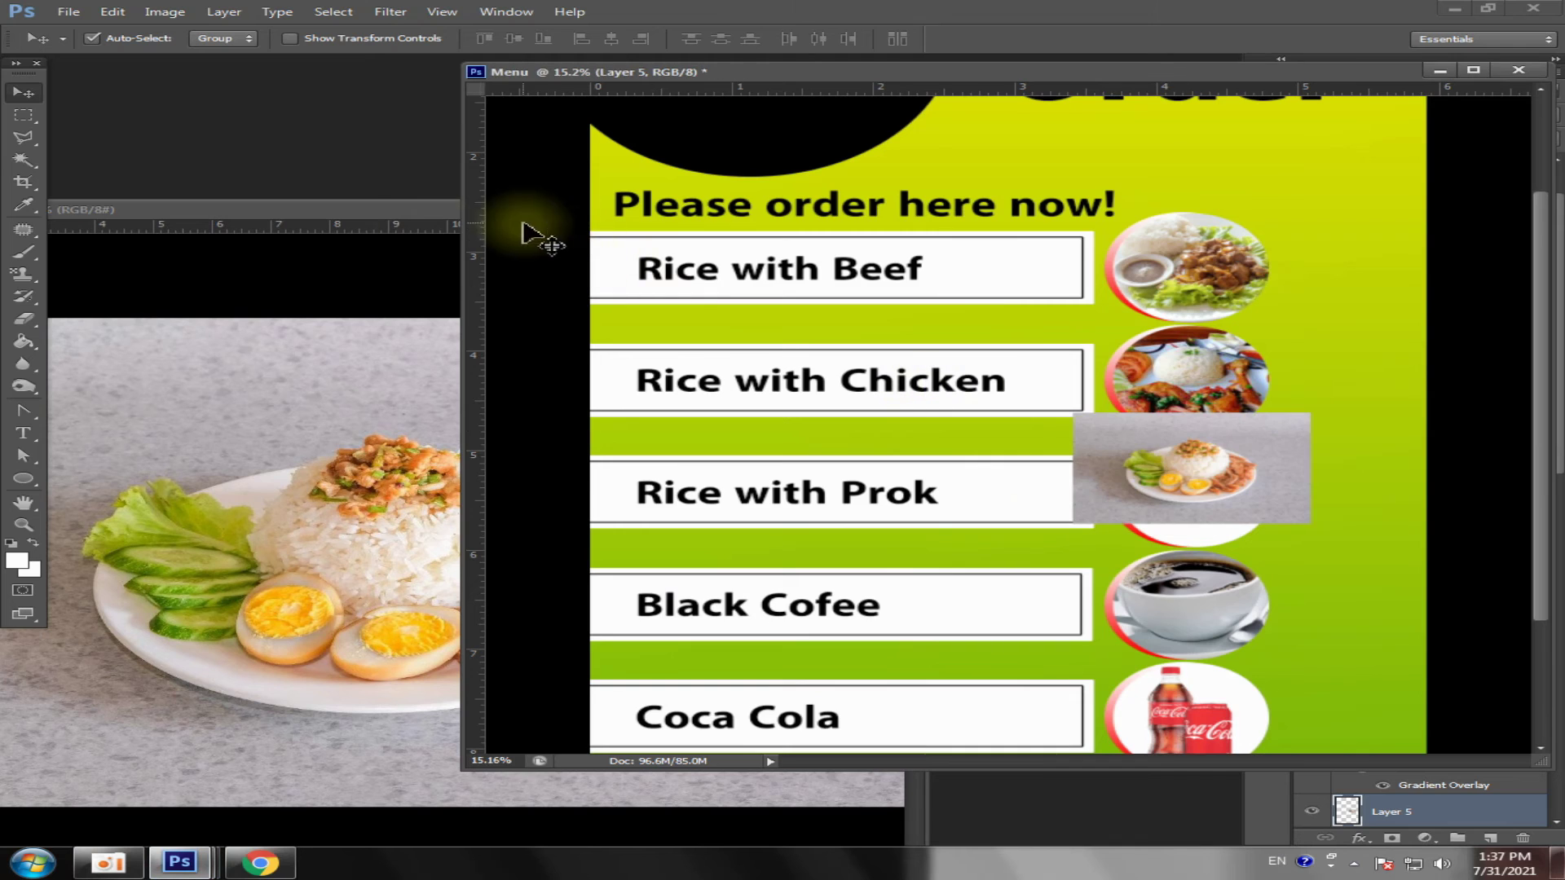
left_click(902, 199)
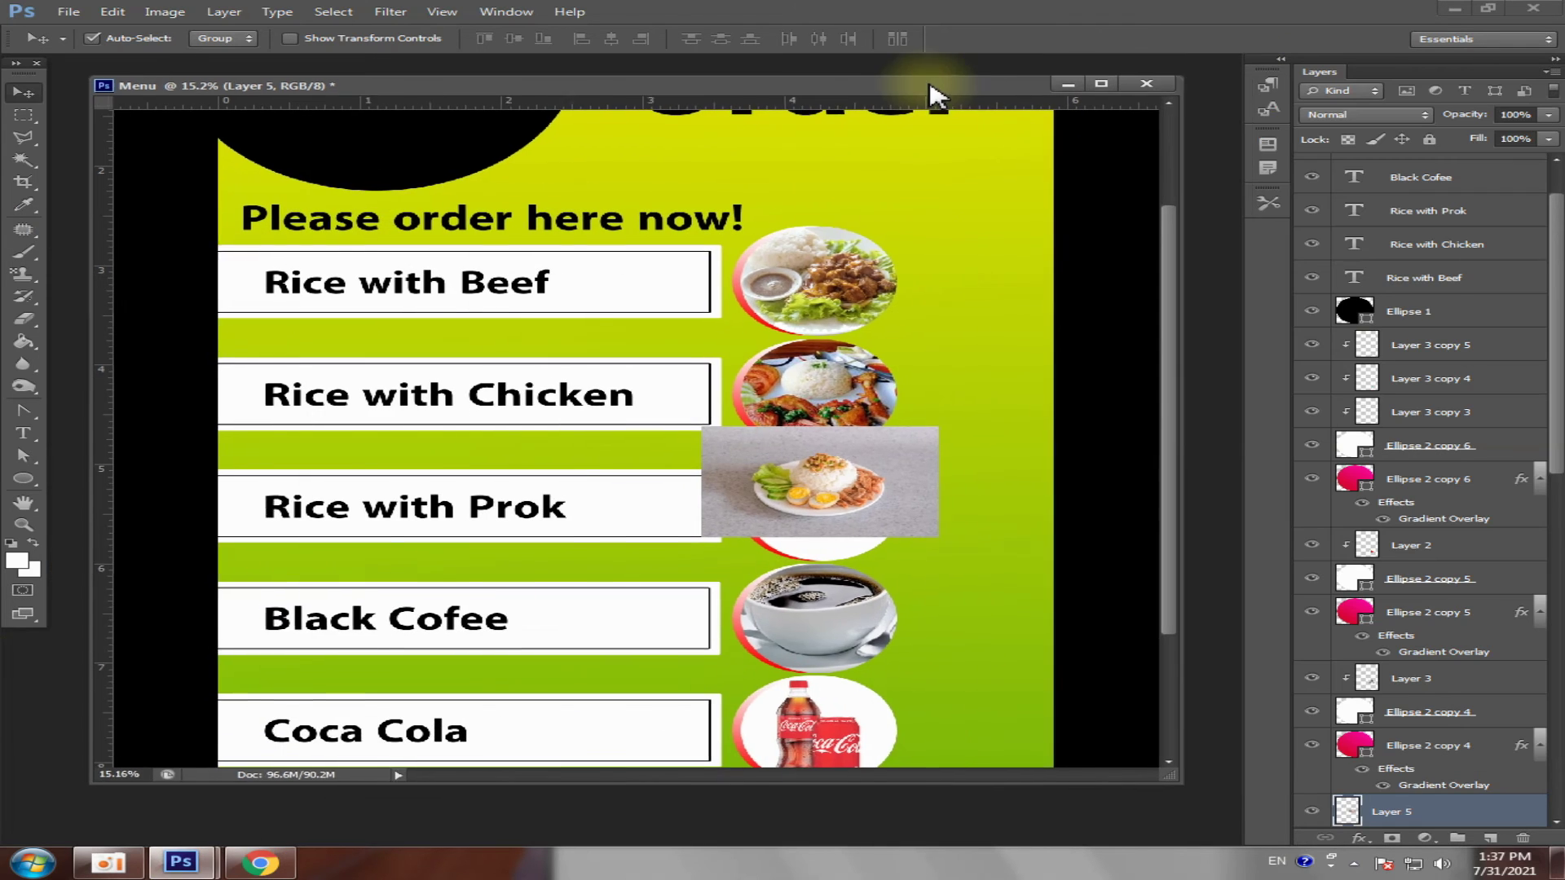
- Select the pork photo layer and move it over the circle beside Rice with Prok
left_click_drag(1304, 75, 920, 90)
left_click_drag(848, 465, 829, 534)
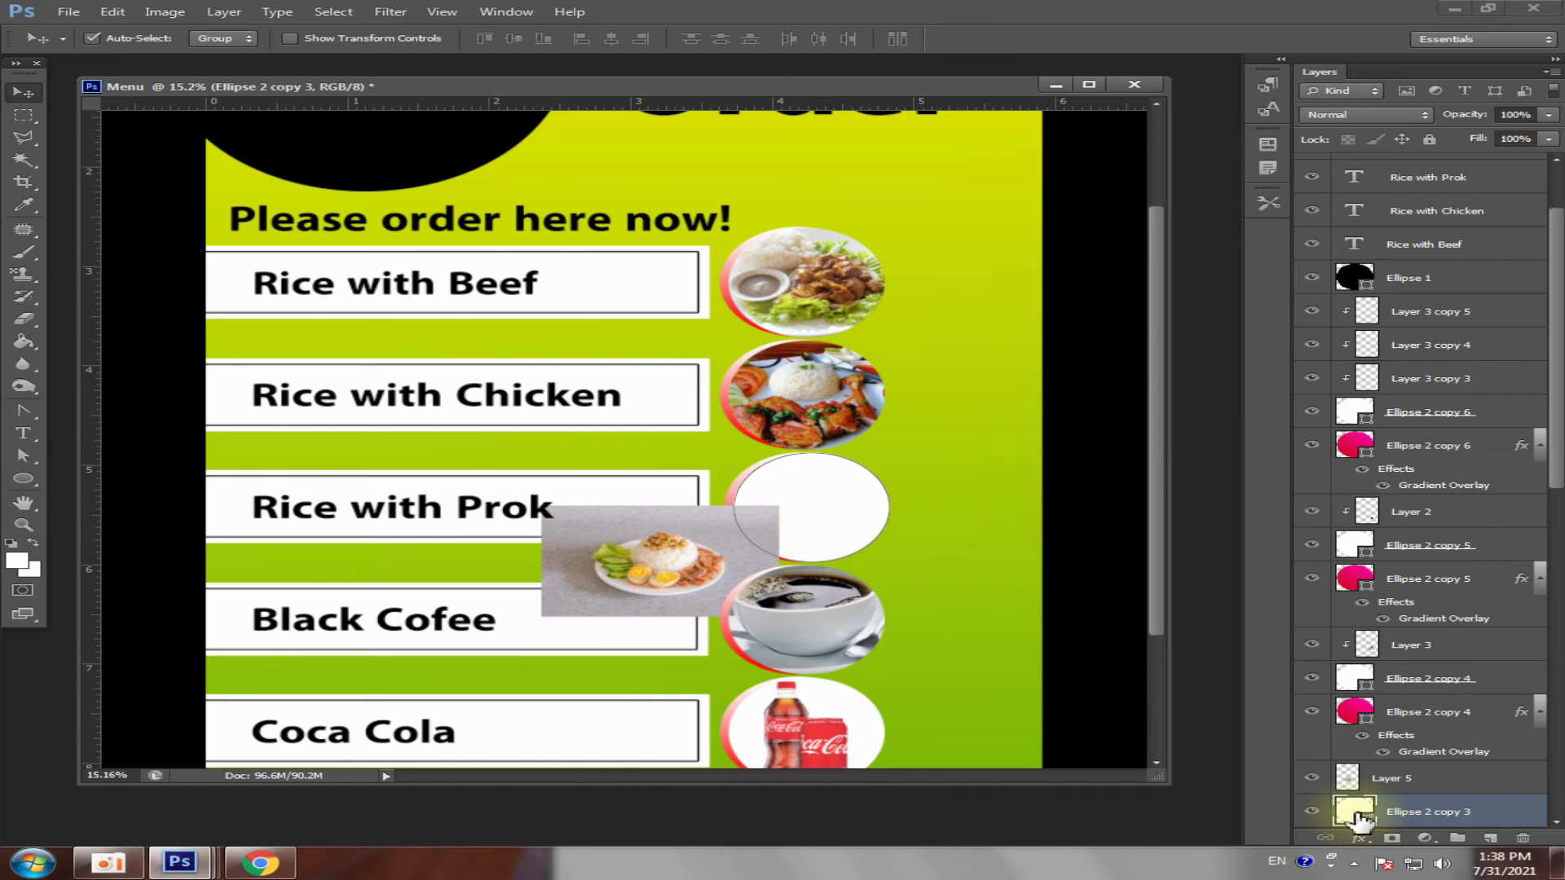
scroll(1426, 733, "down", 2)
scroll(1427, 728, "down", 3)
scroll(1423, 701, "down", 1)
scroll(1406, 538, "down", 2)
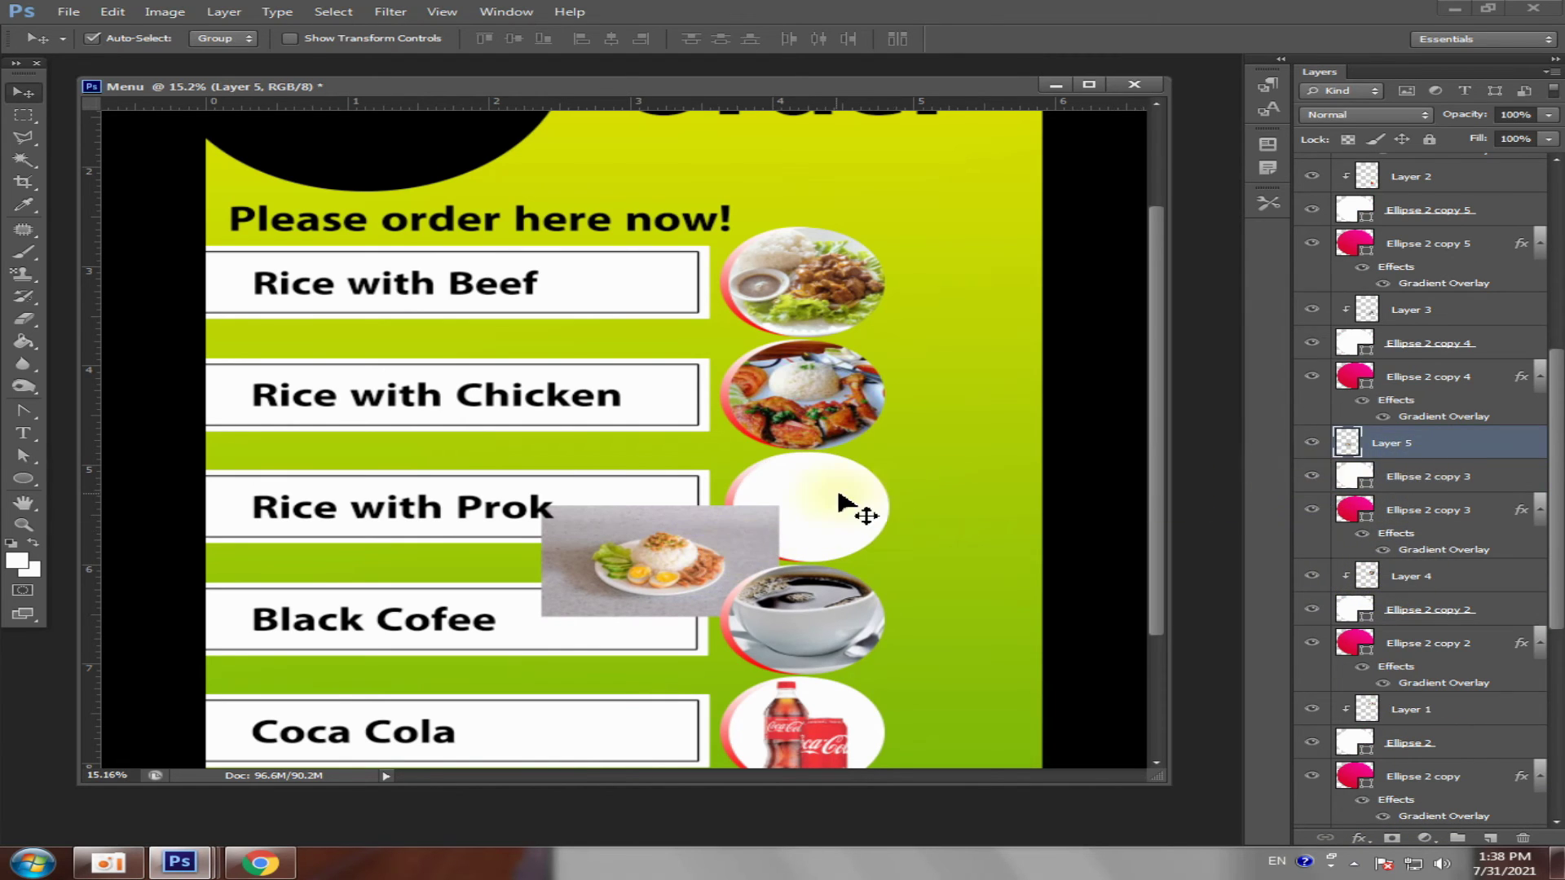
left_click(719, 541)
left_click_drag(699, 558, 858, 503)
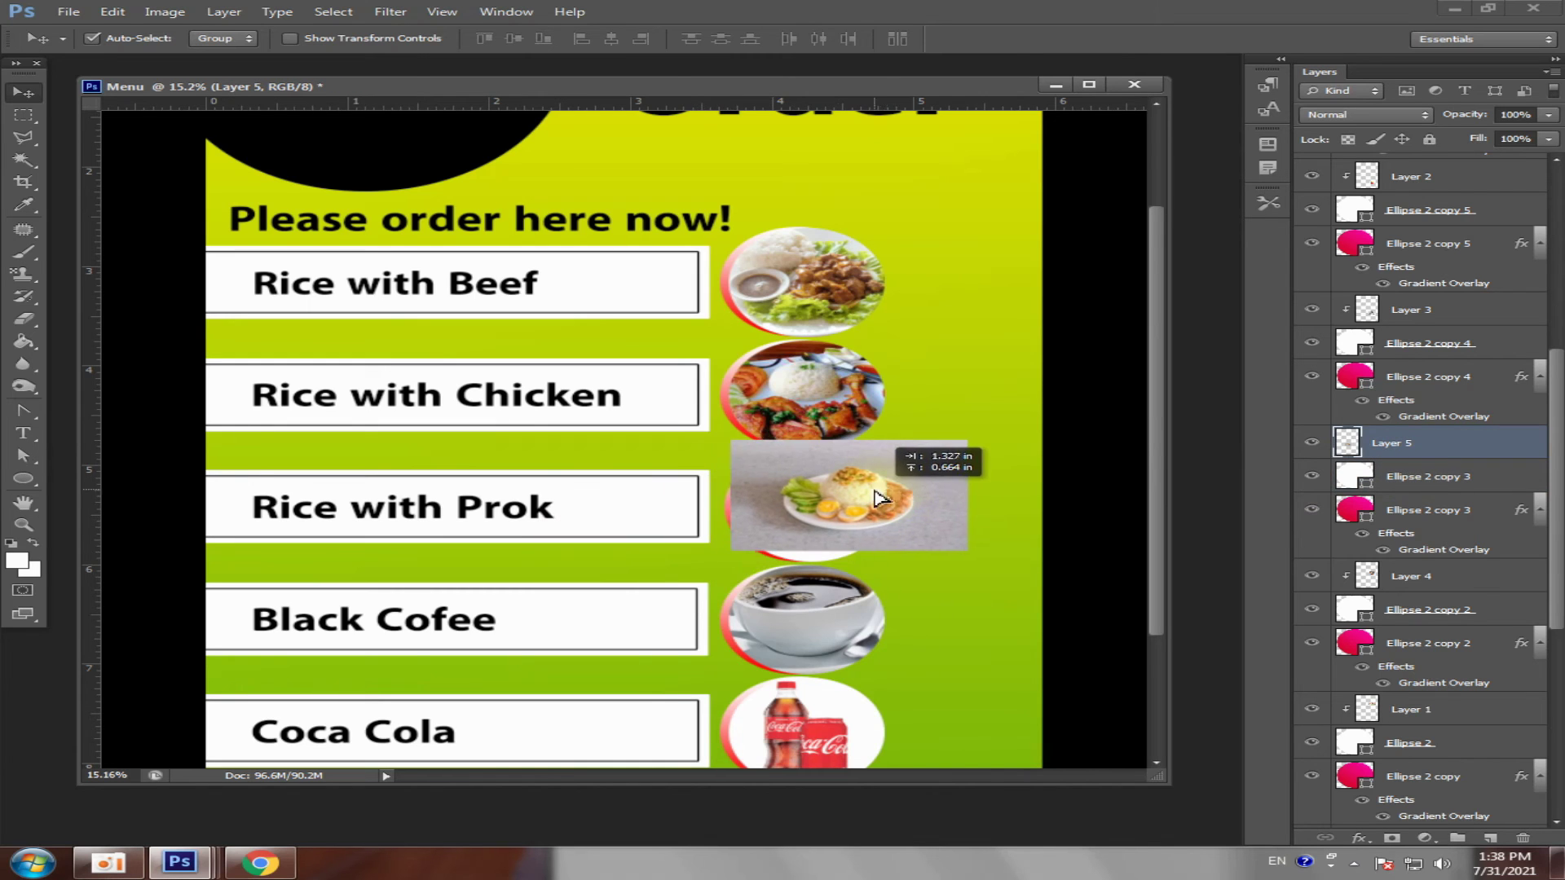
- Clip the pork photo to its circle, then scale it up to fill the circle
left_click(224, 11)
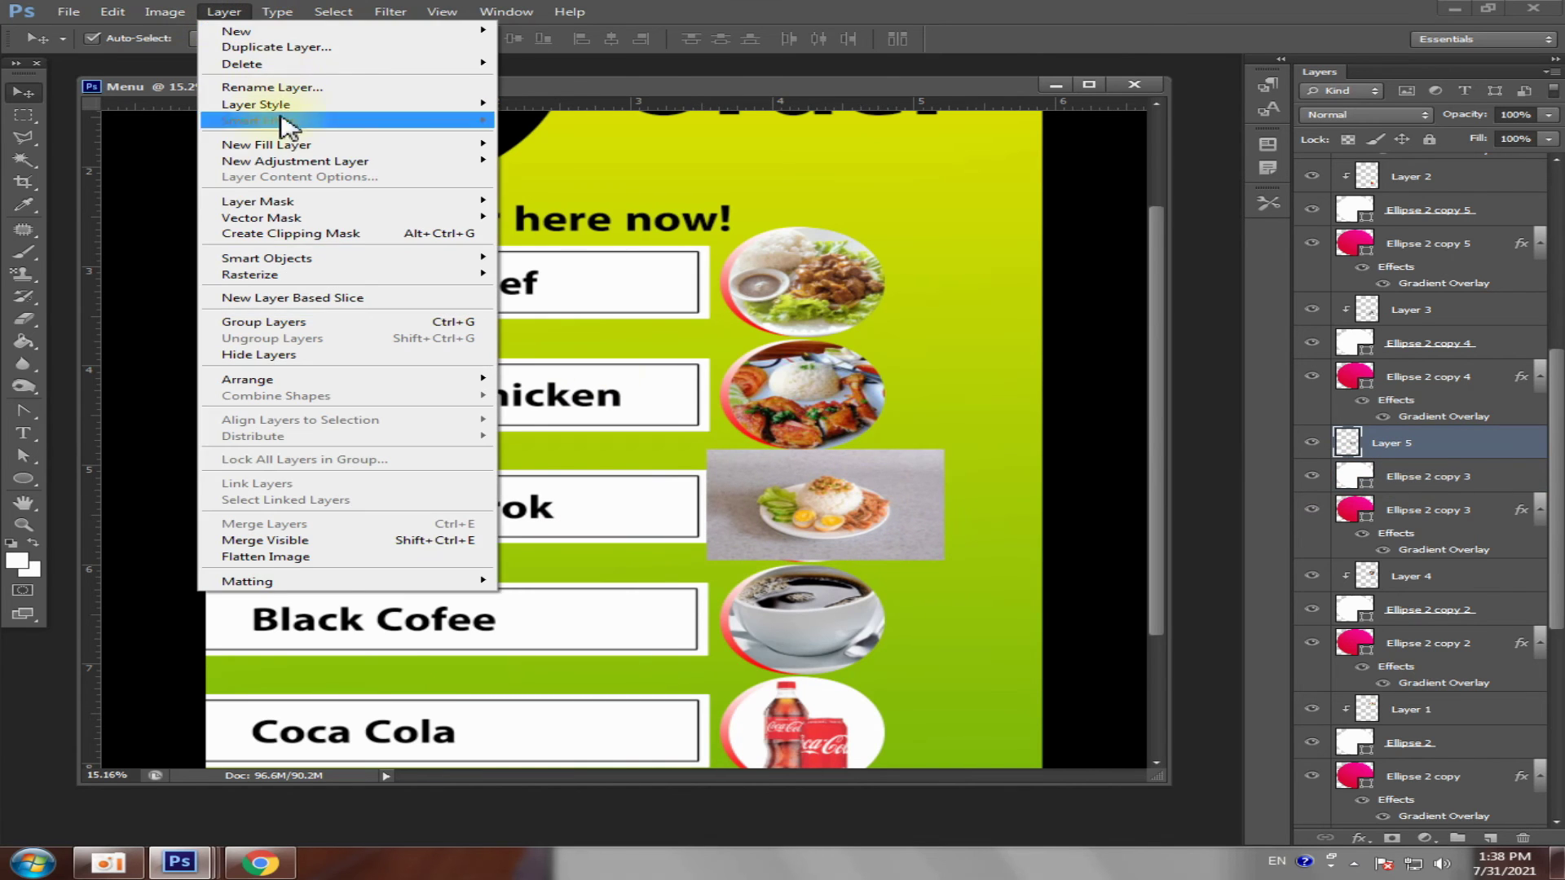
left_click(337, 235)
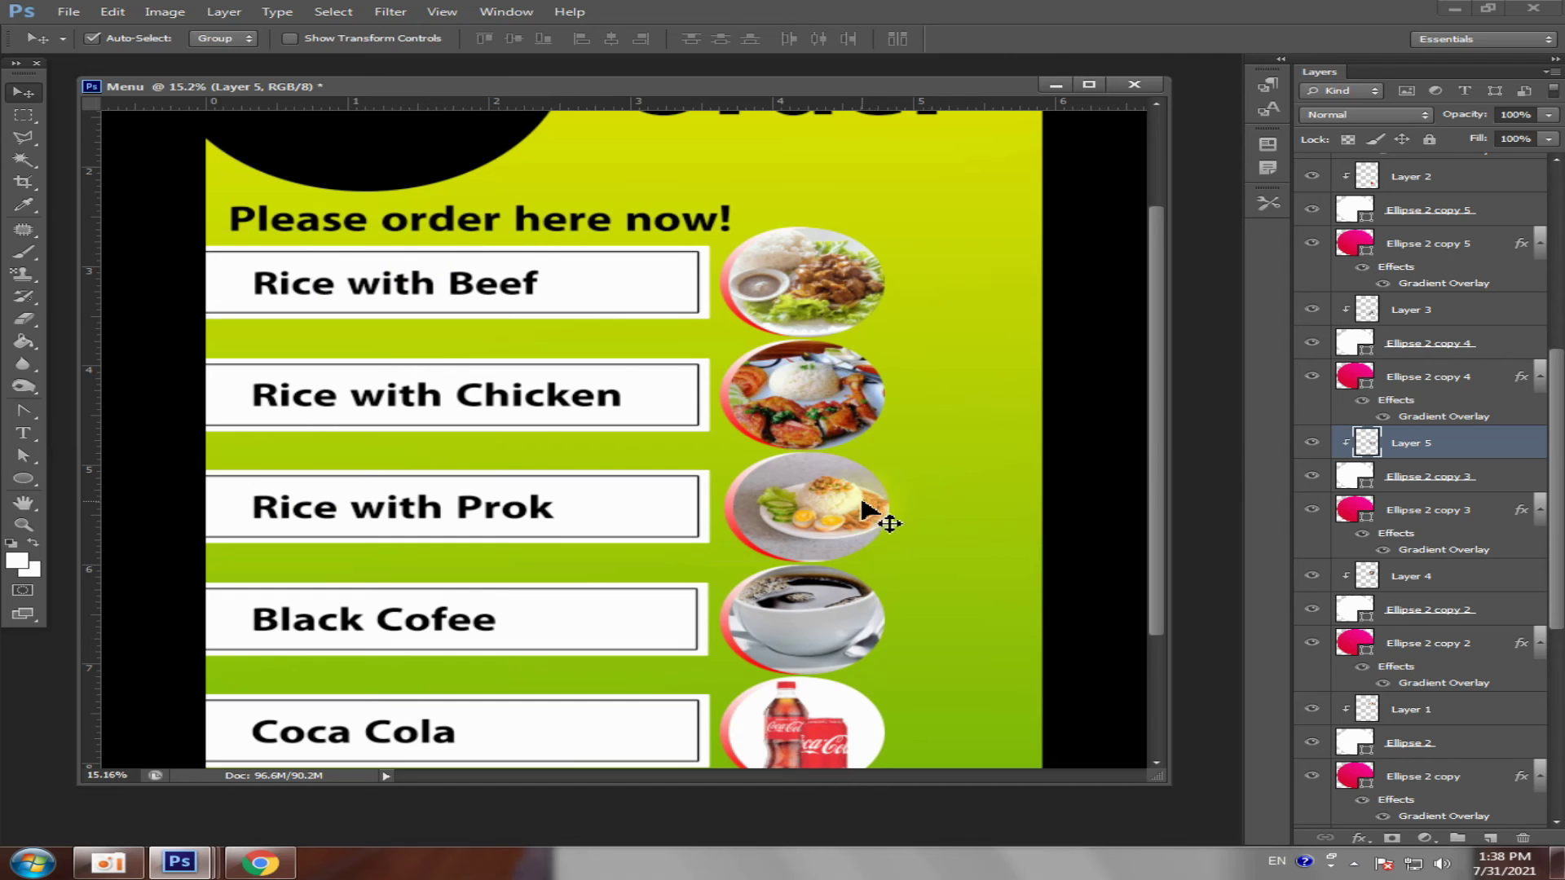
scroll(864, 509, "up", 3)
key("ctrl+t")
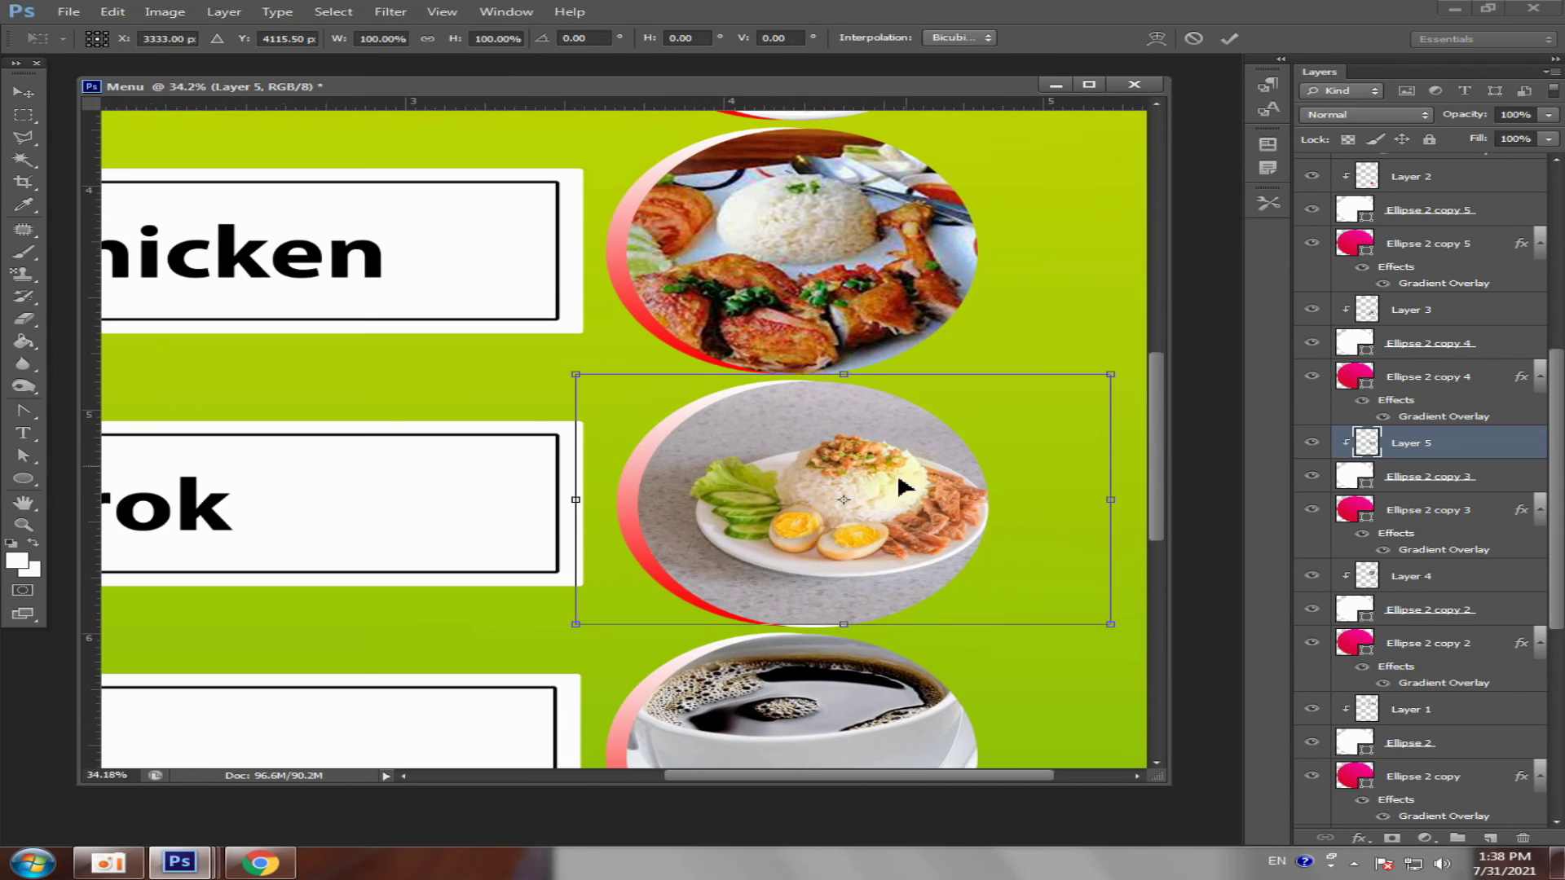
left_click_drag(576, 377, 466, 325)
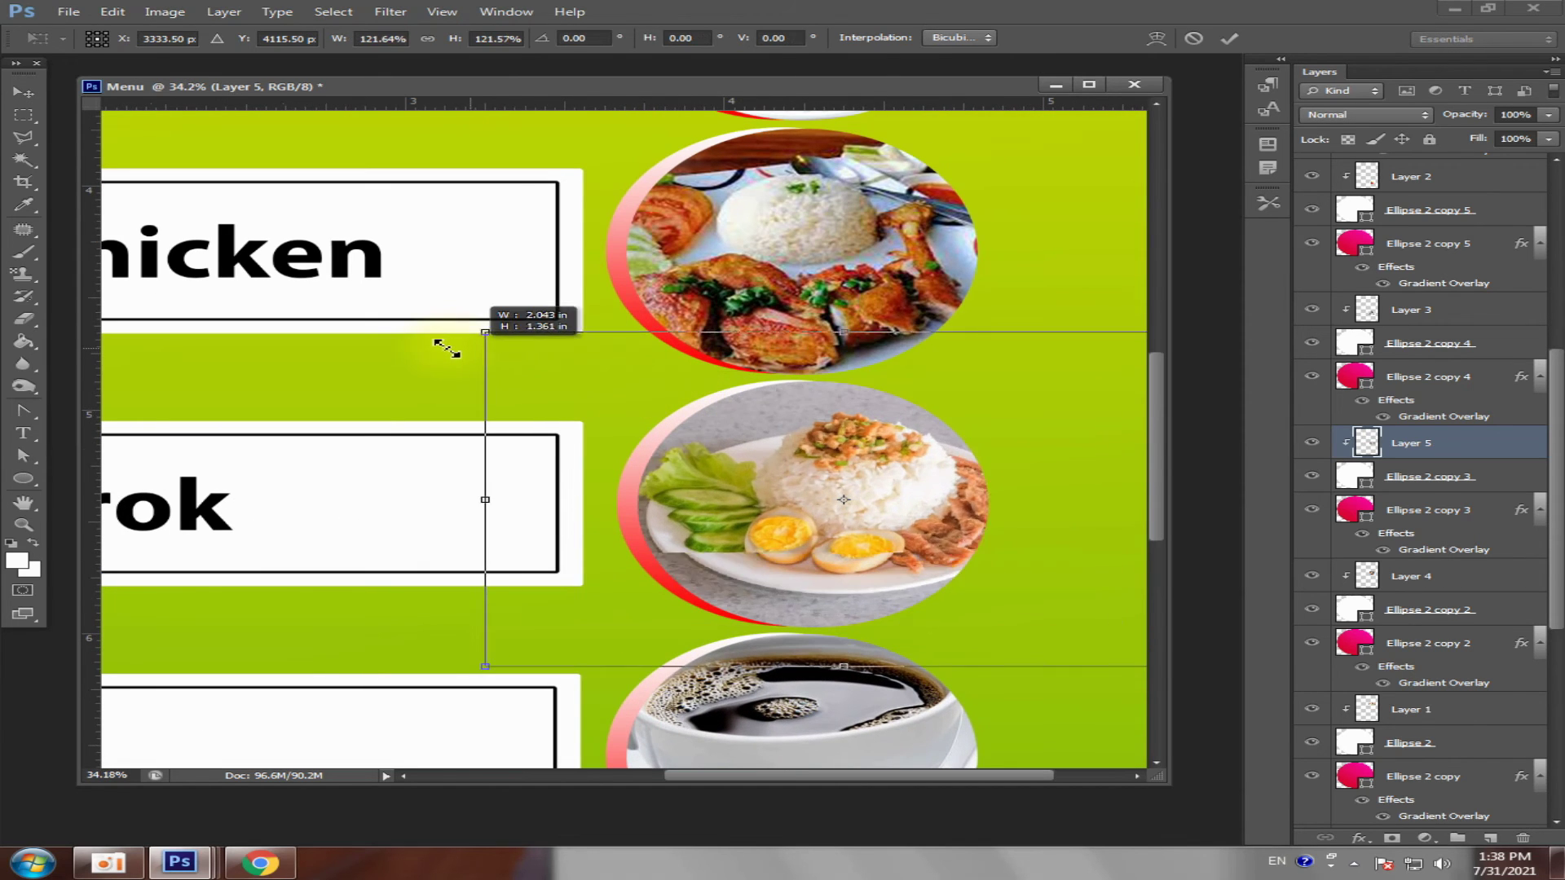
left_click_drag(799, 492, 750, 490)
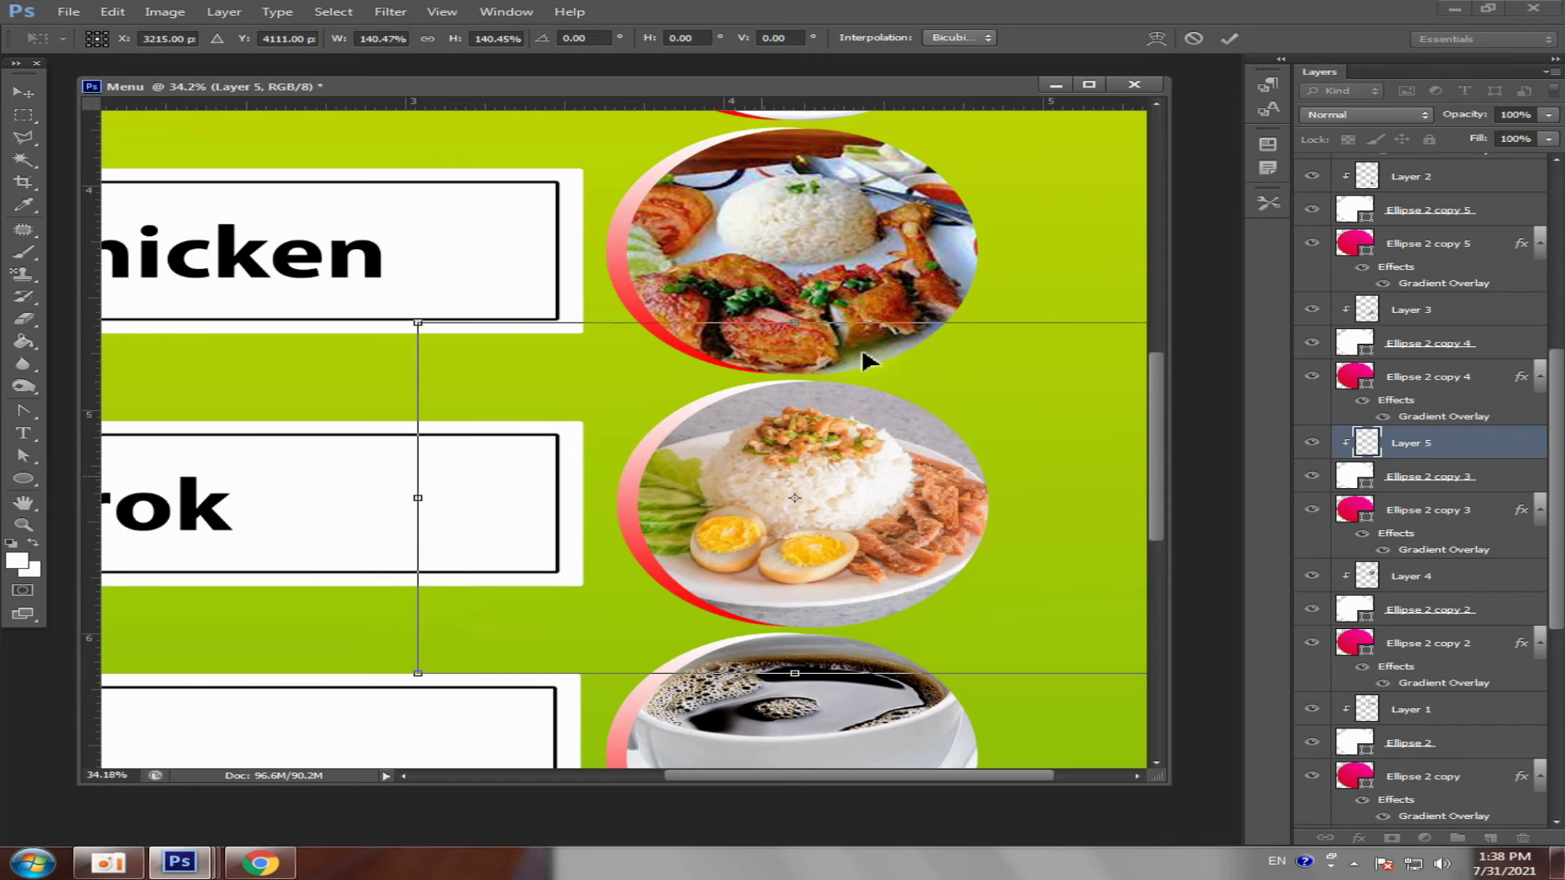
left_click_drag(419, 319, 368, 287)
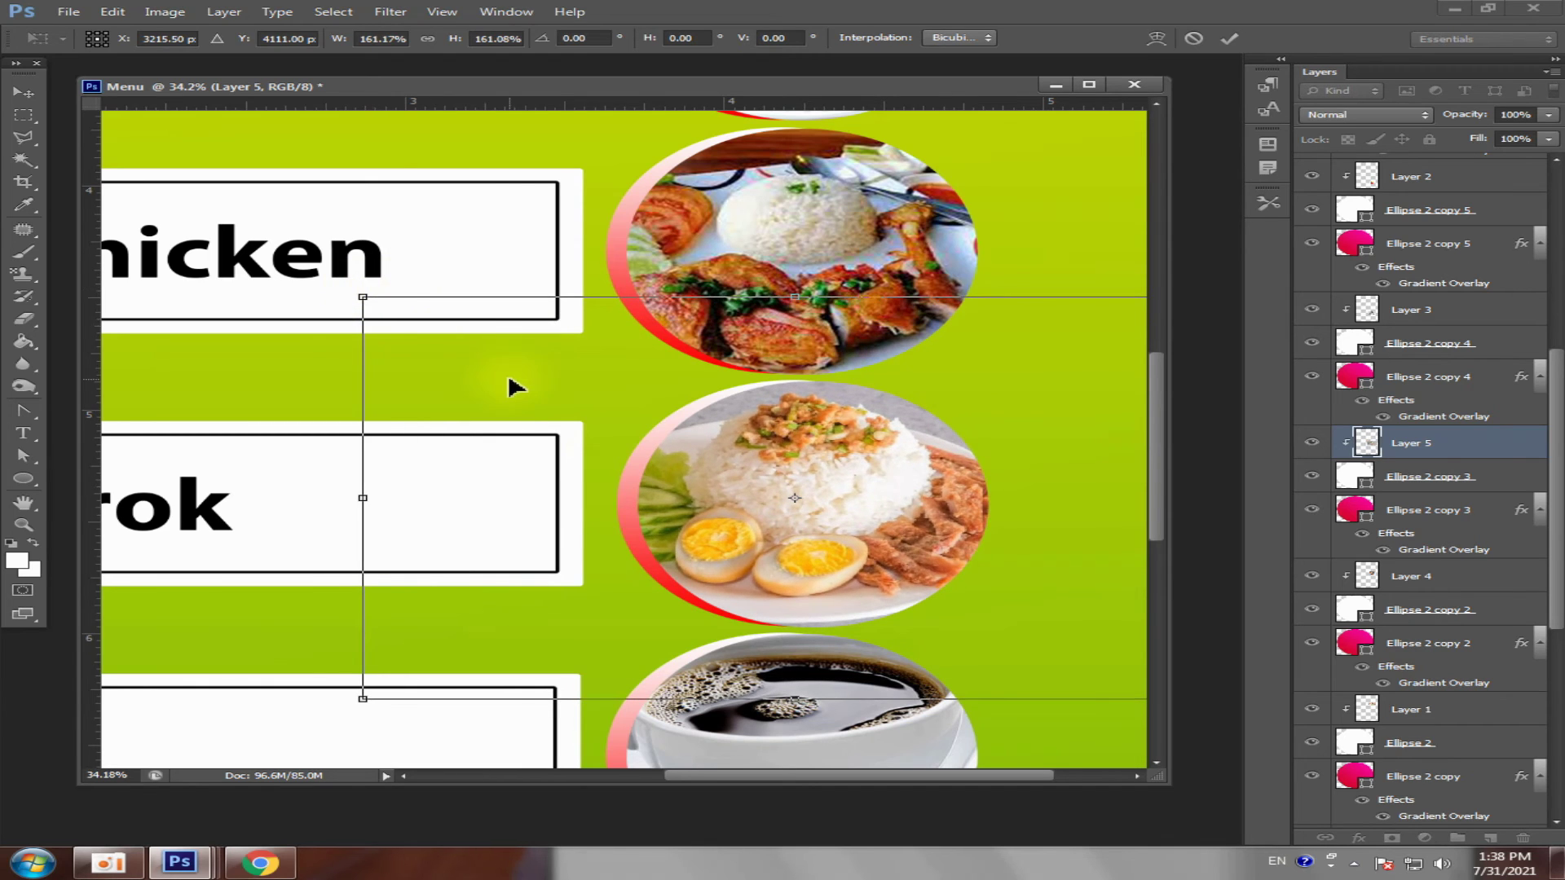
key("Return")
key("ctrl+0")
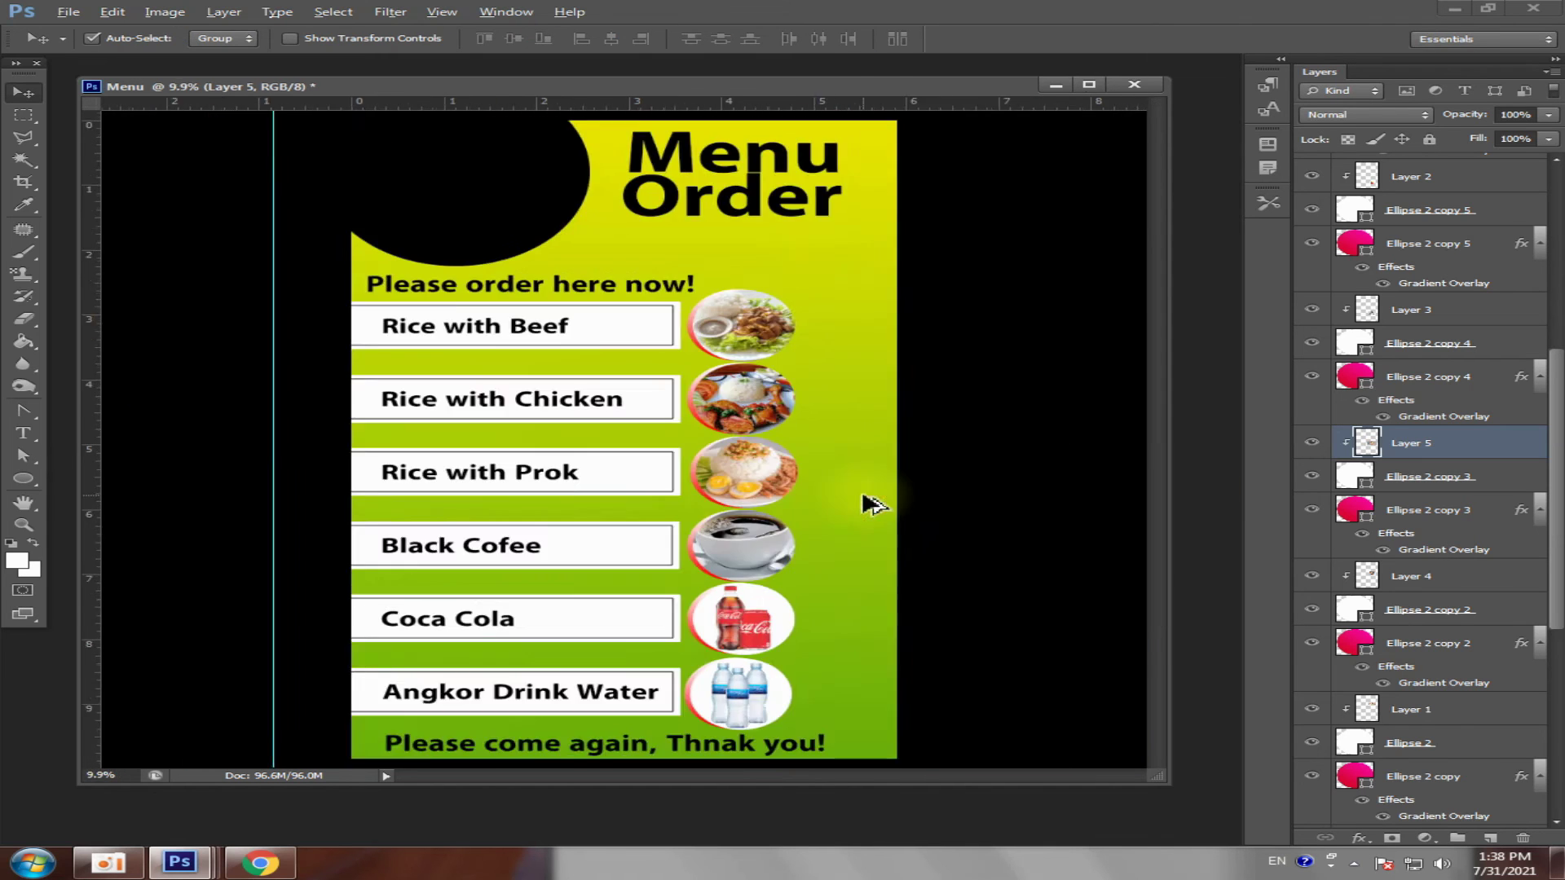
scroll(872, 505, "down", 1)
scroll(601, 601, "up", 1)
scroll(670, 600, "up", 1)
scroll(523, 674, "down", 2)
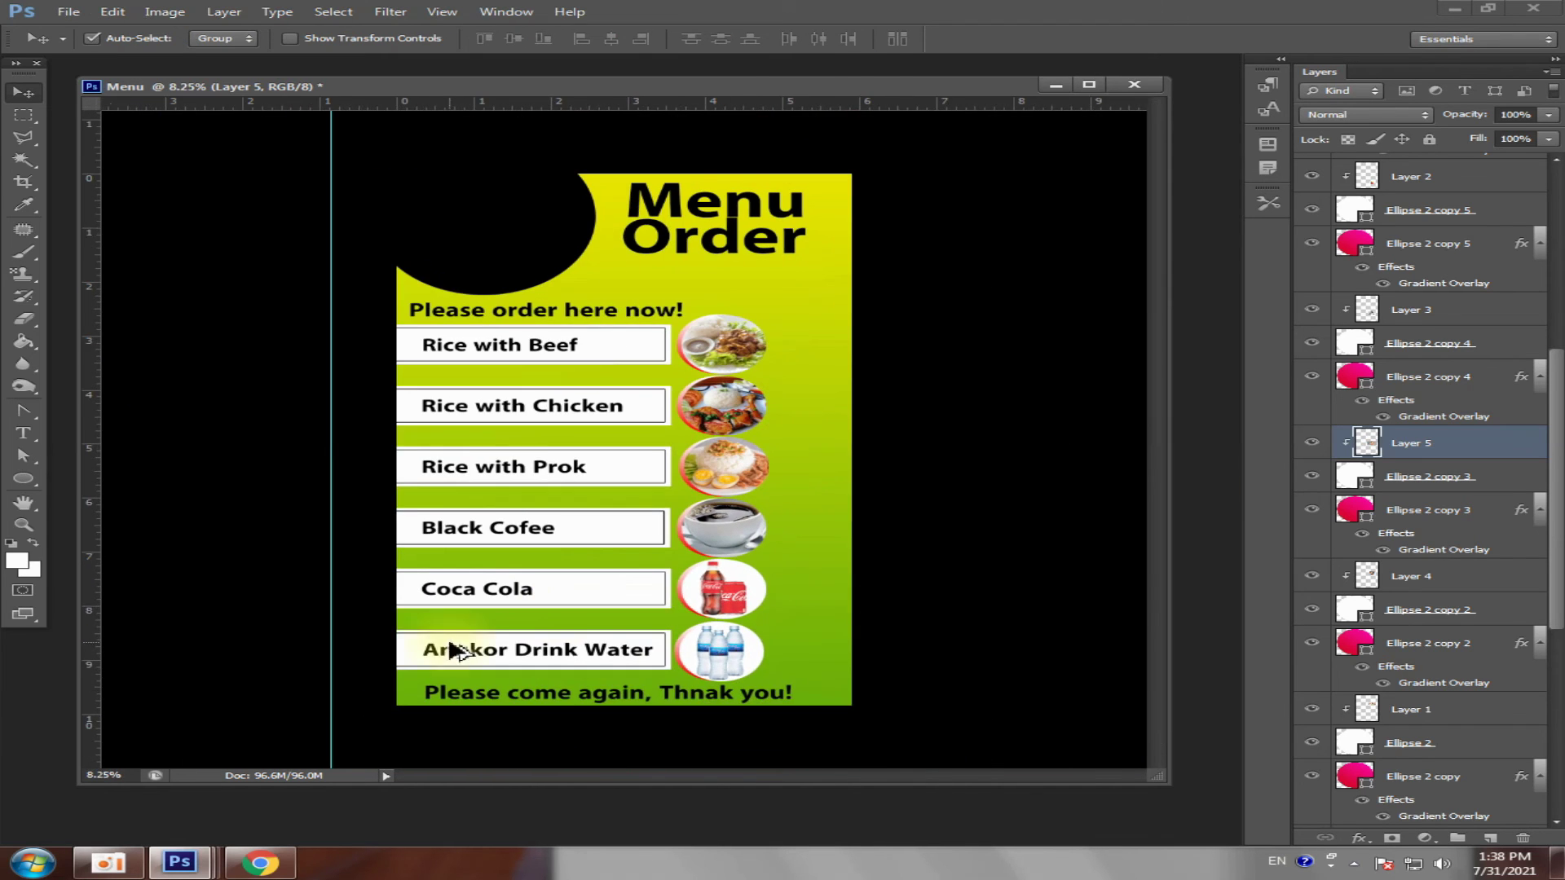
scroll(570, 481, "up", 1)
scroll(547, 449, "down", 1)
scroll(383, 444, "up", 1)
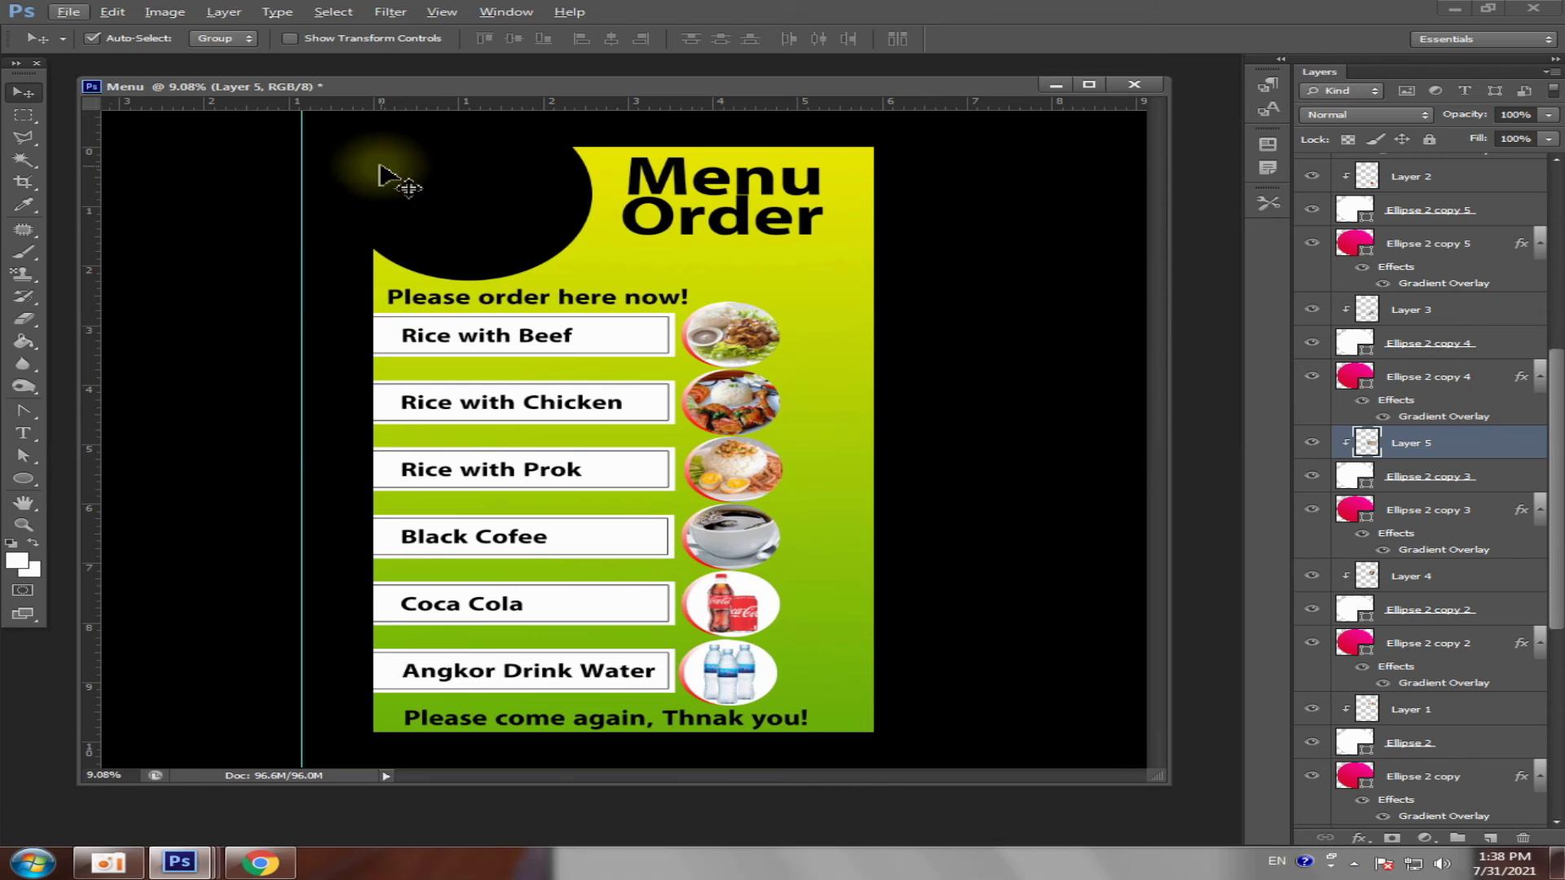
scroll(383, 175, "up", 1)
left_click_drag(258, 87, 428, 110)
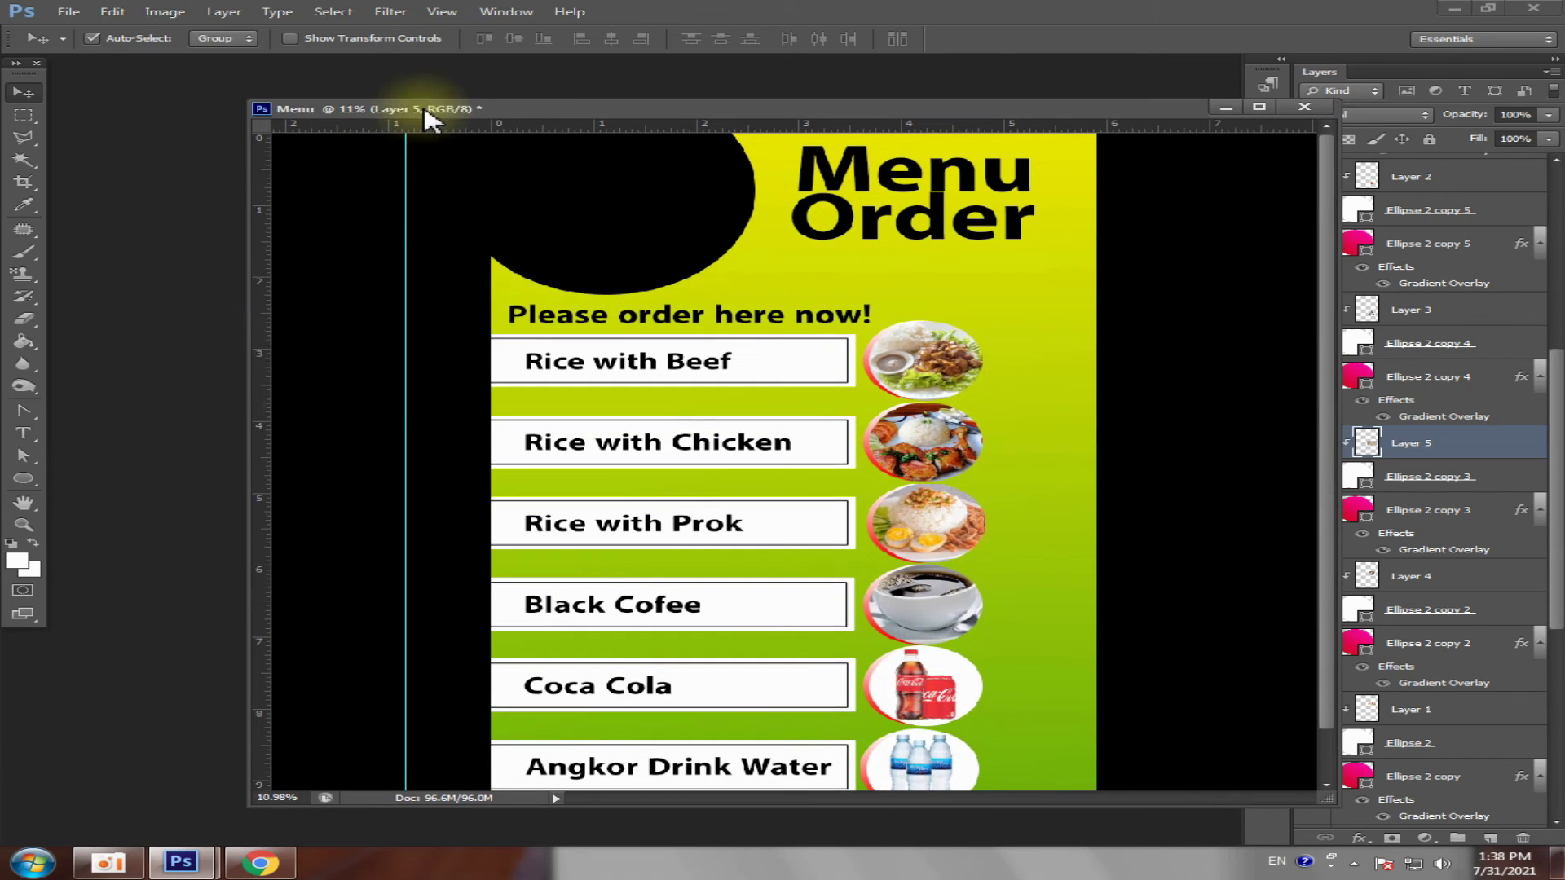
mouse_move(180, 863)
left_click(416, 766)
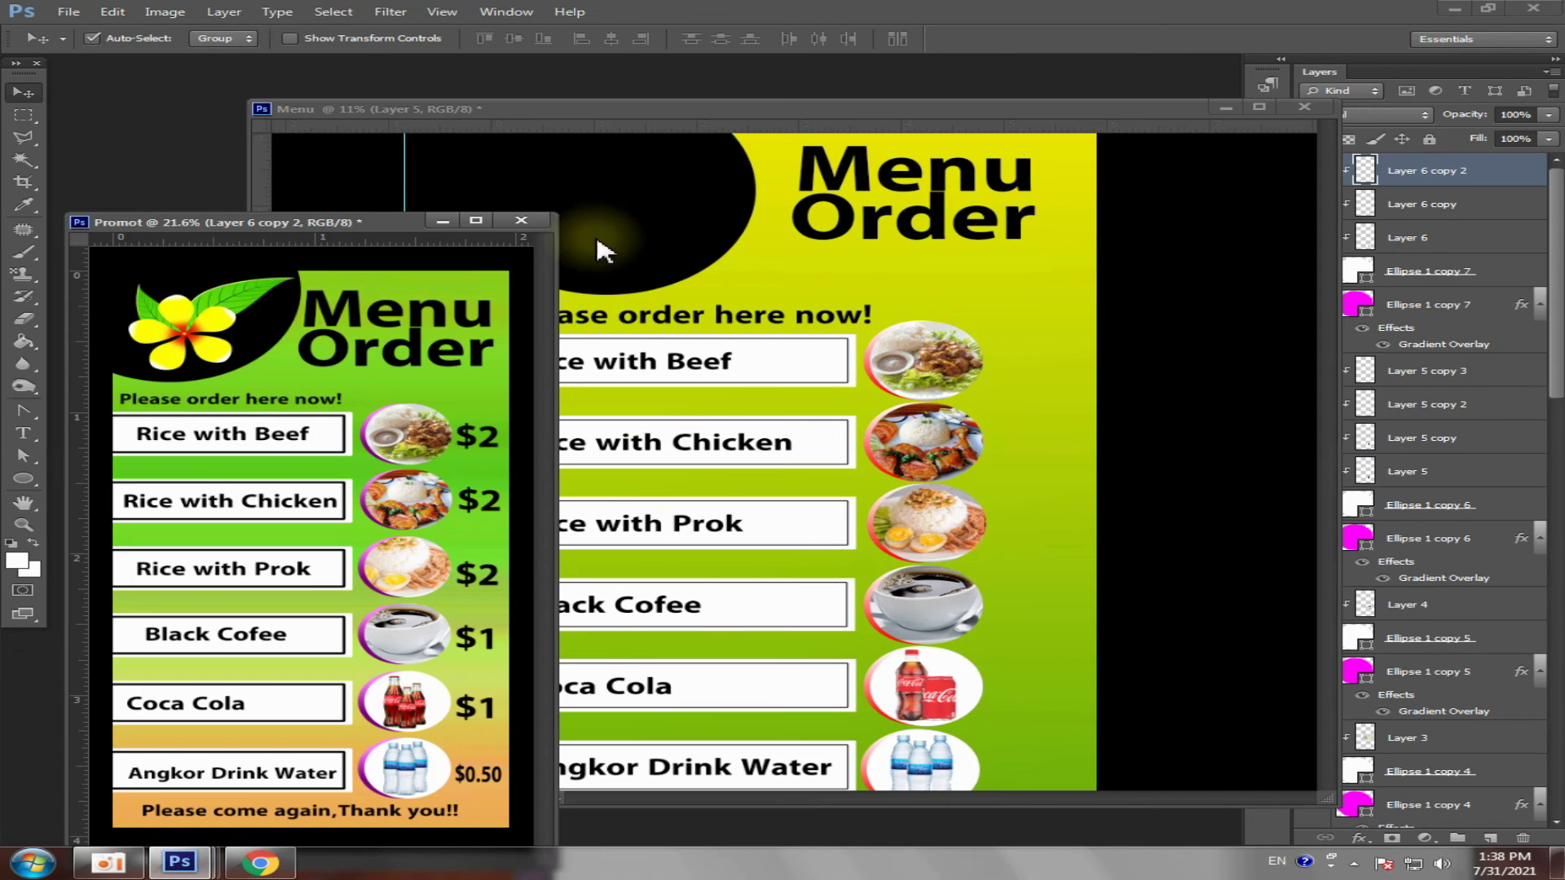
left_click_drag(245, 222, 469, 209)
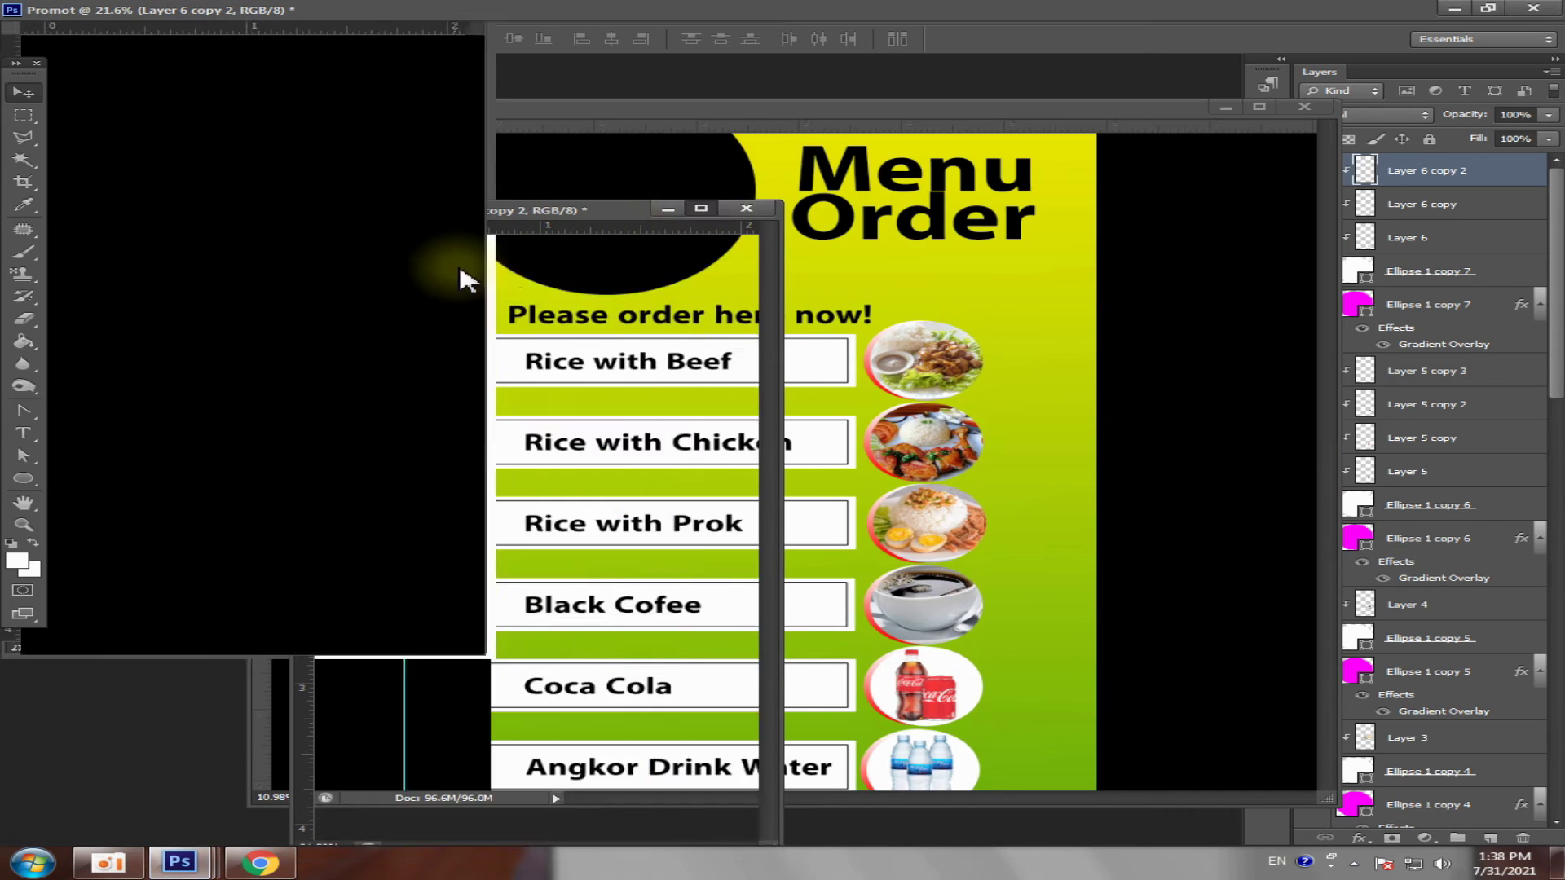
scroll(603, 218, "up", 3)
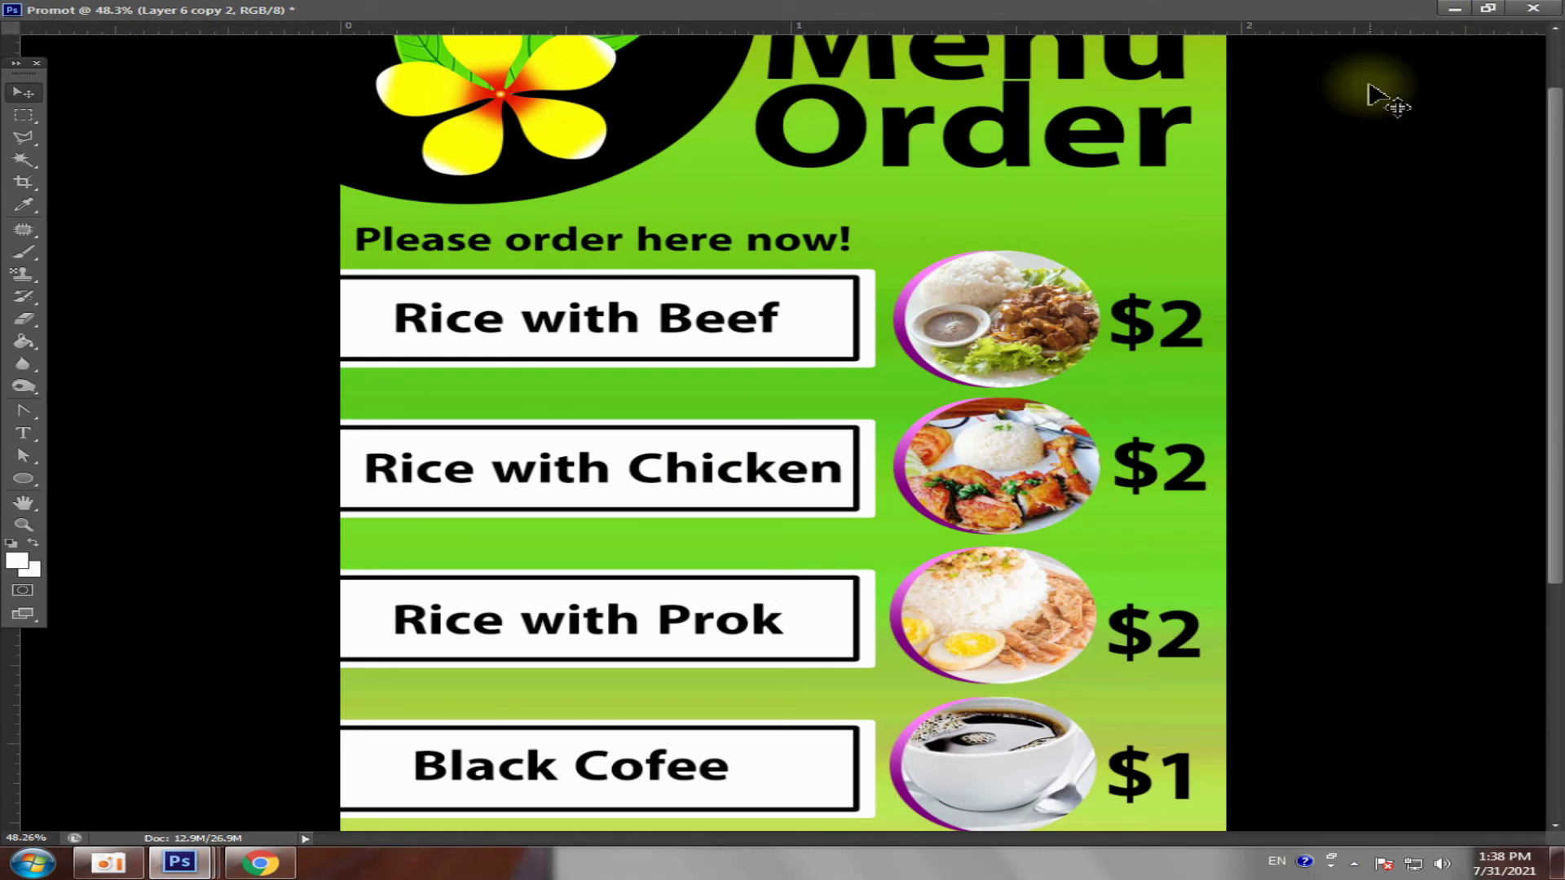
key("ctrl+0")
left_click(1457, 10)
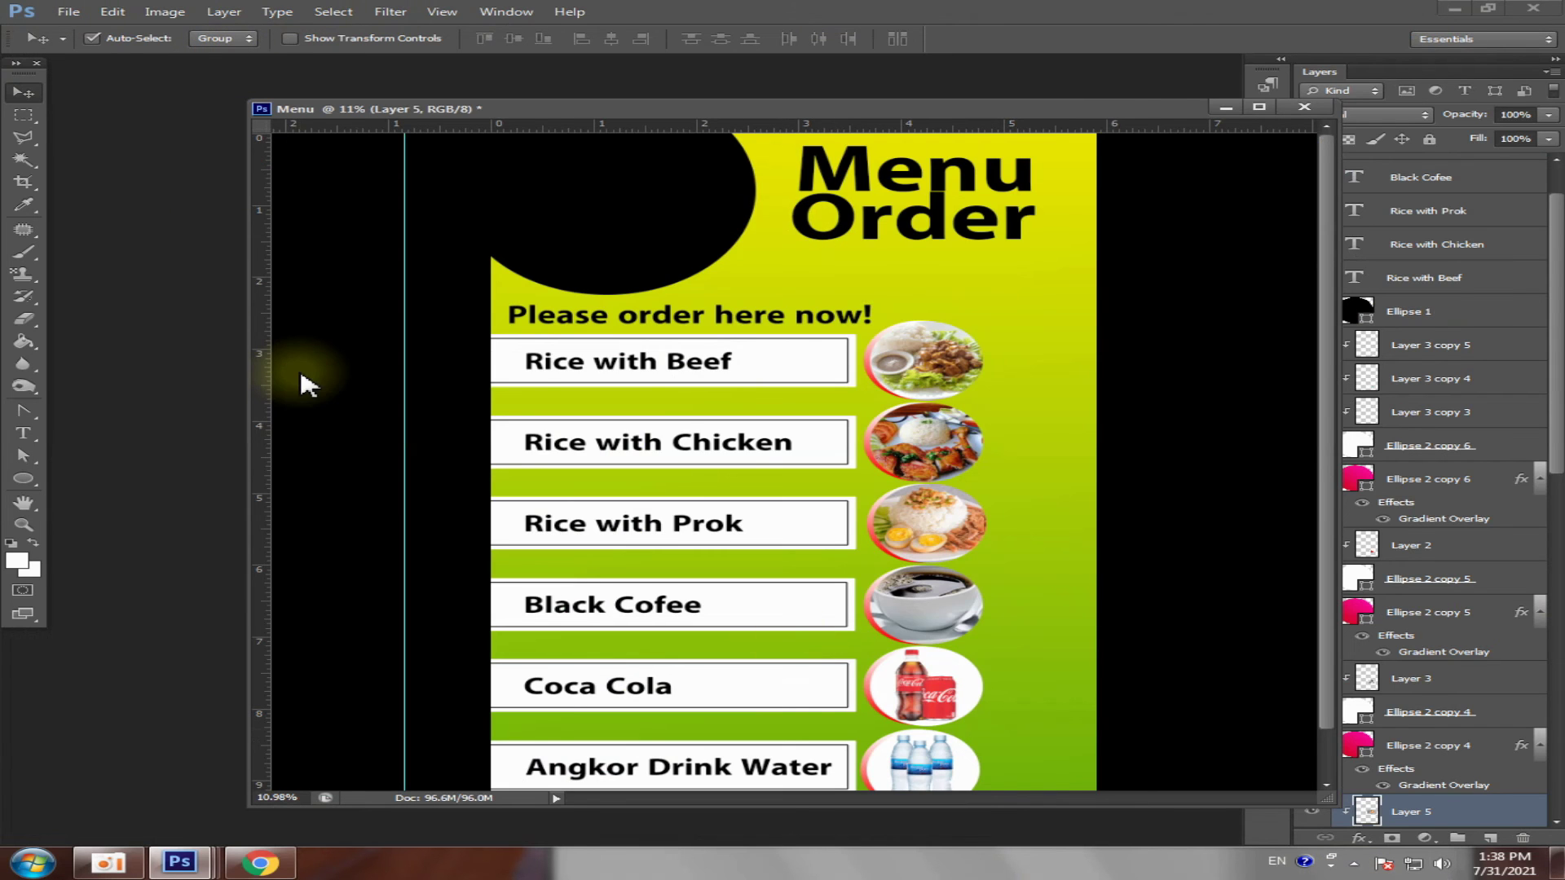
key("ctrl+o")
- Open the Khmer Fower 12 image from the D:\Images folder
left_click(536, 359)
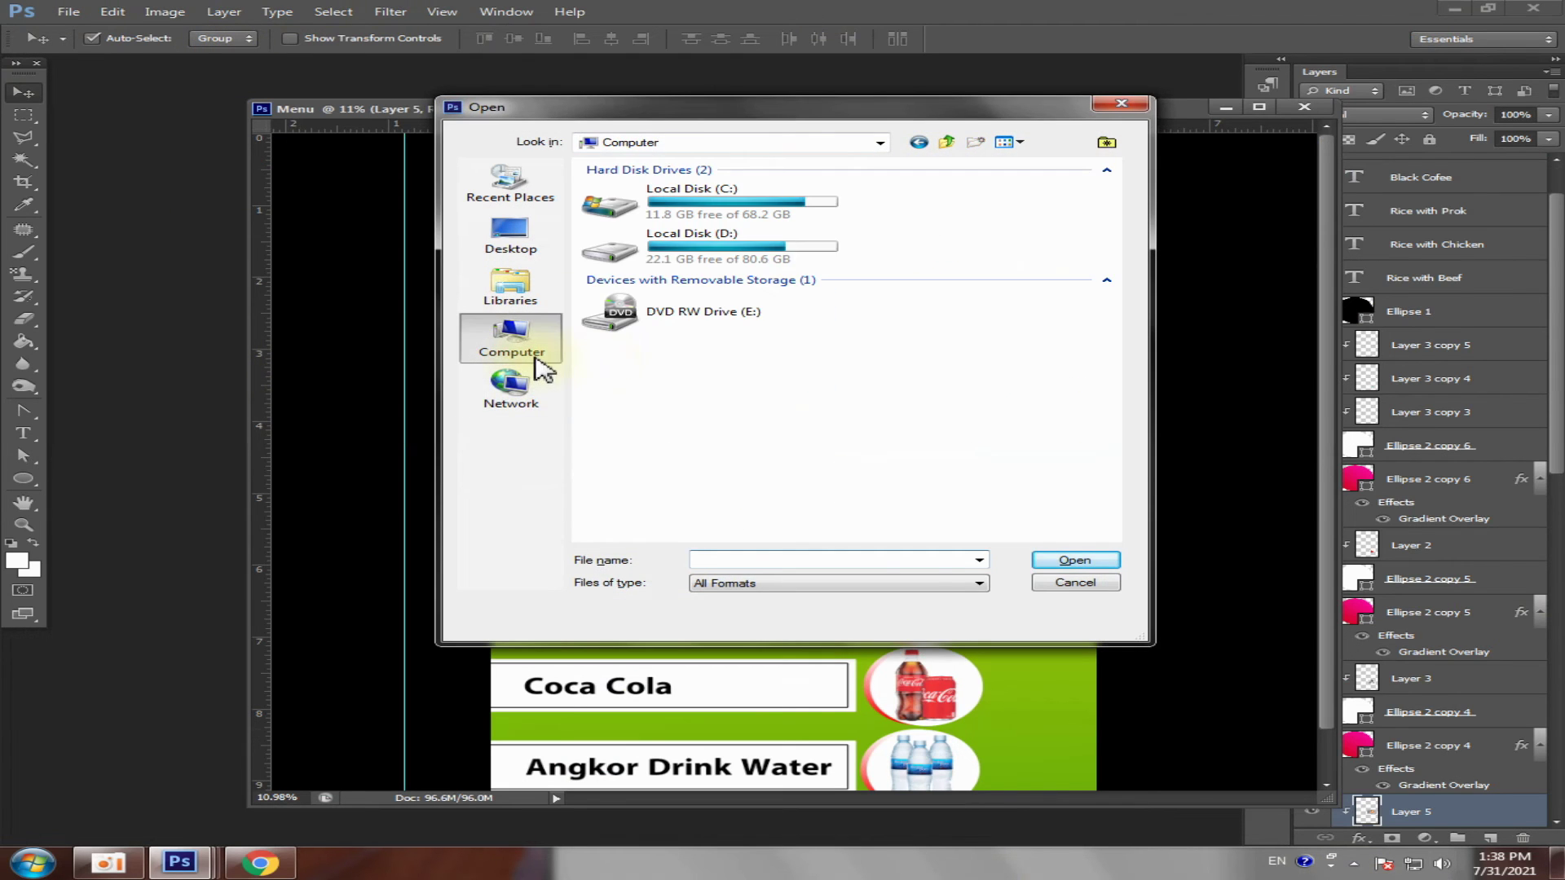
double_click(803, 259)
scroll(1112, 202, "down", 3)
scroll(1115, 204, "down", 2)
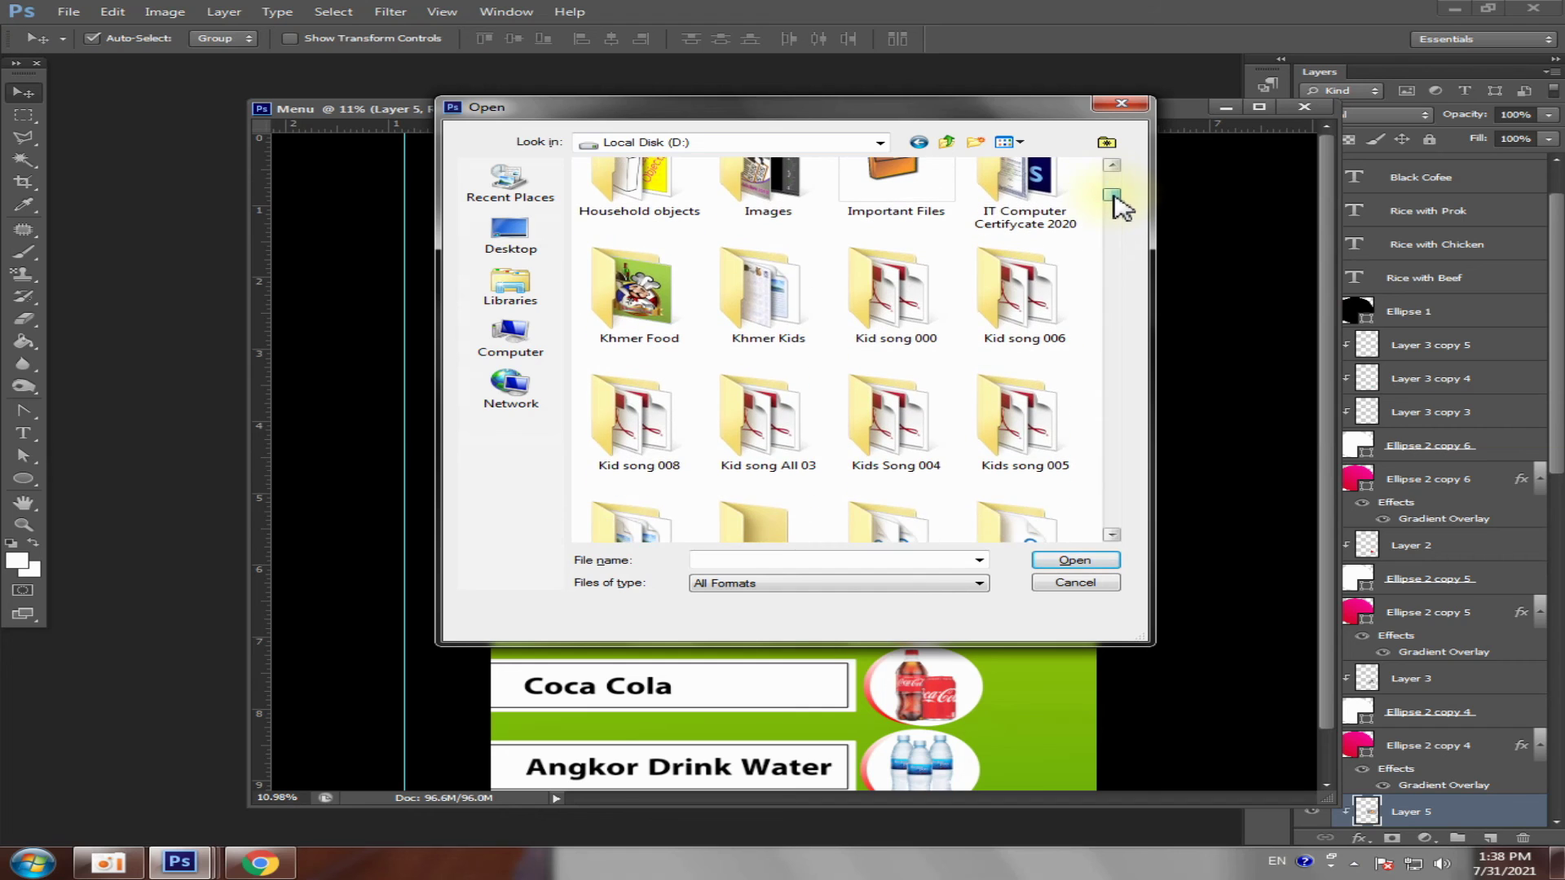
double_click(776, 215)
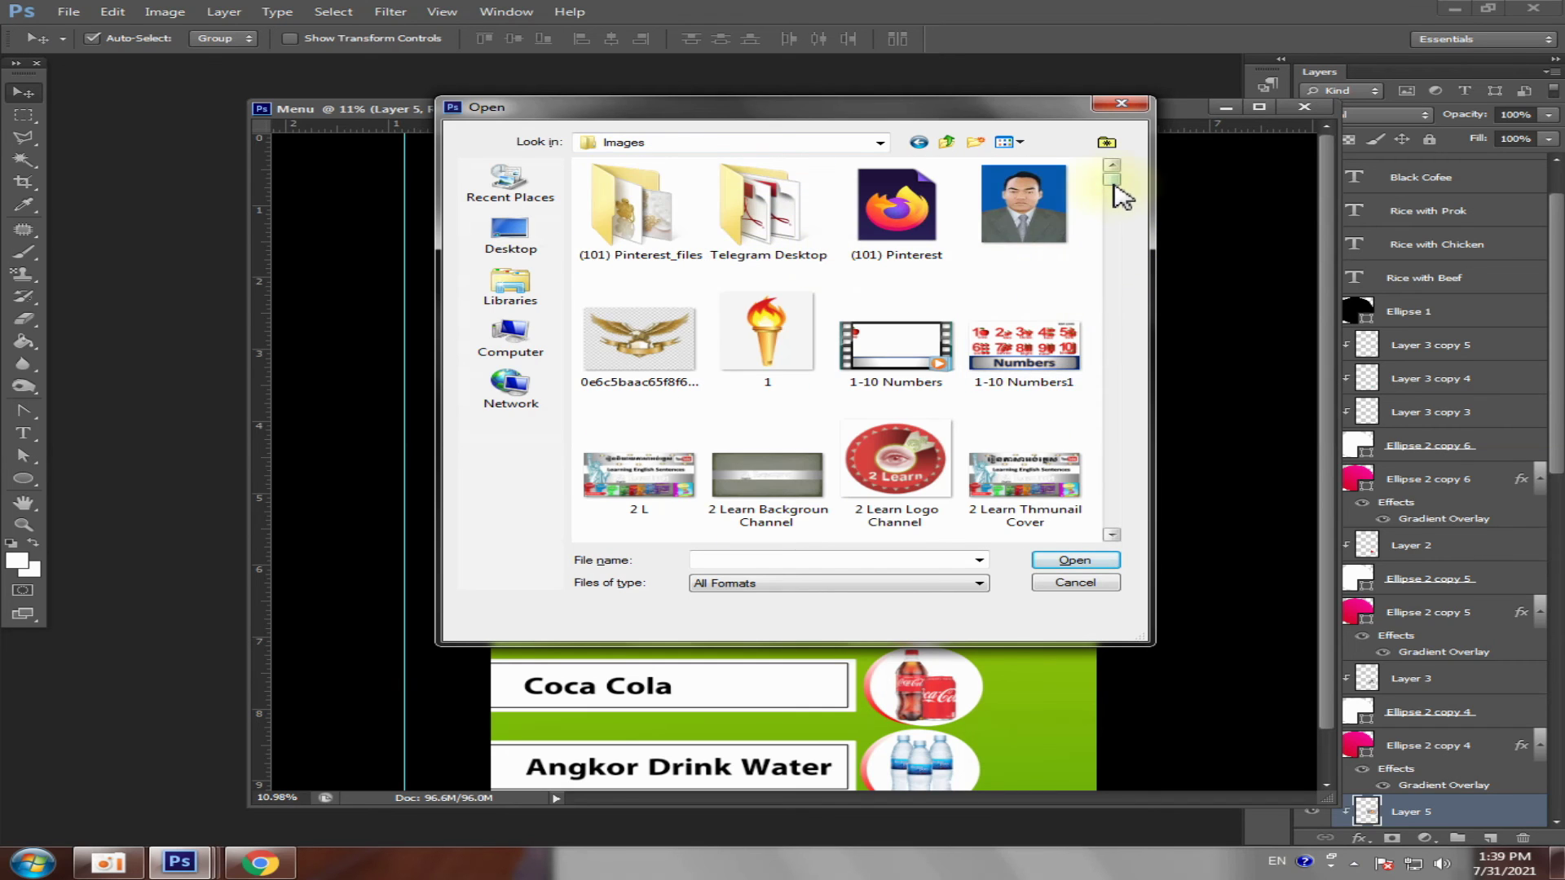
left_click_drag(1114, 186, 1139, 355)
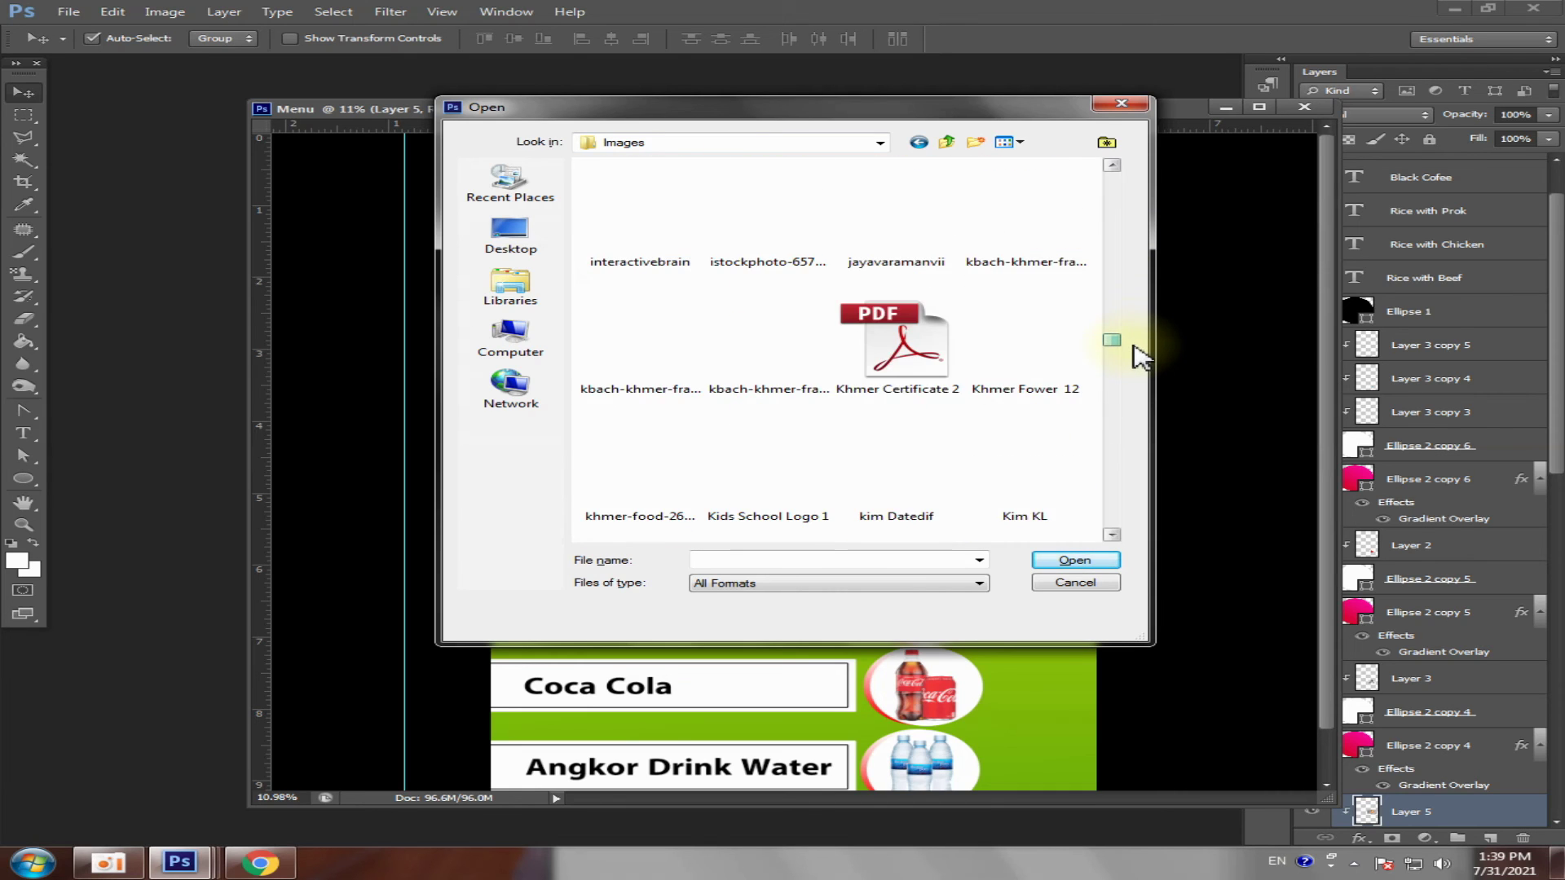
left_click(1026, 359)
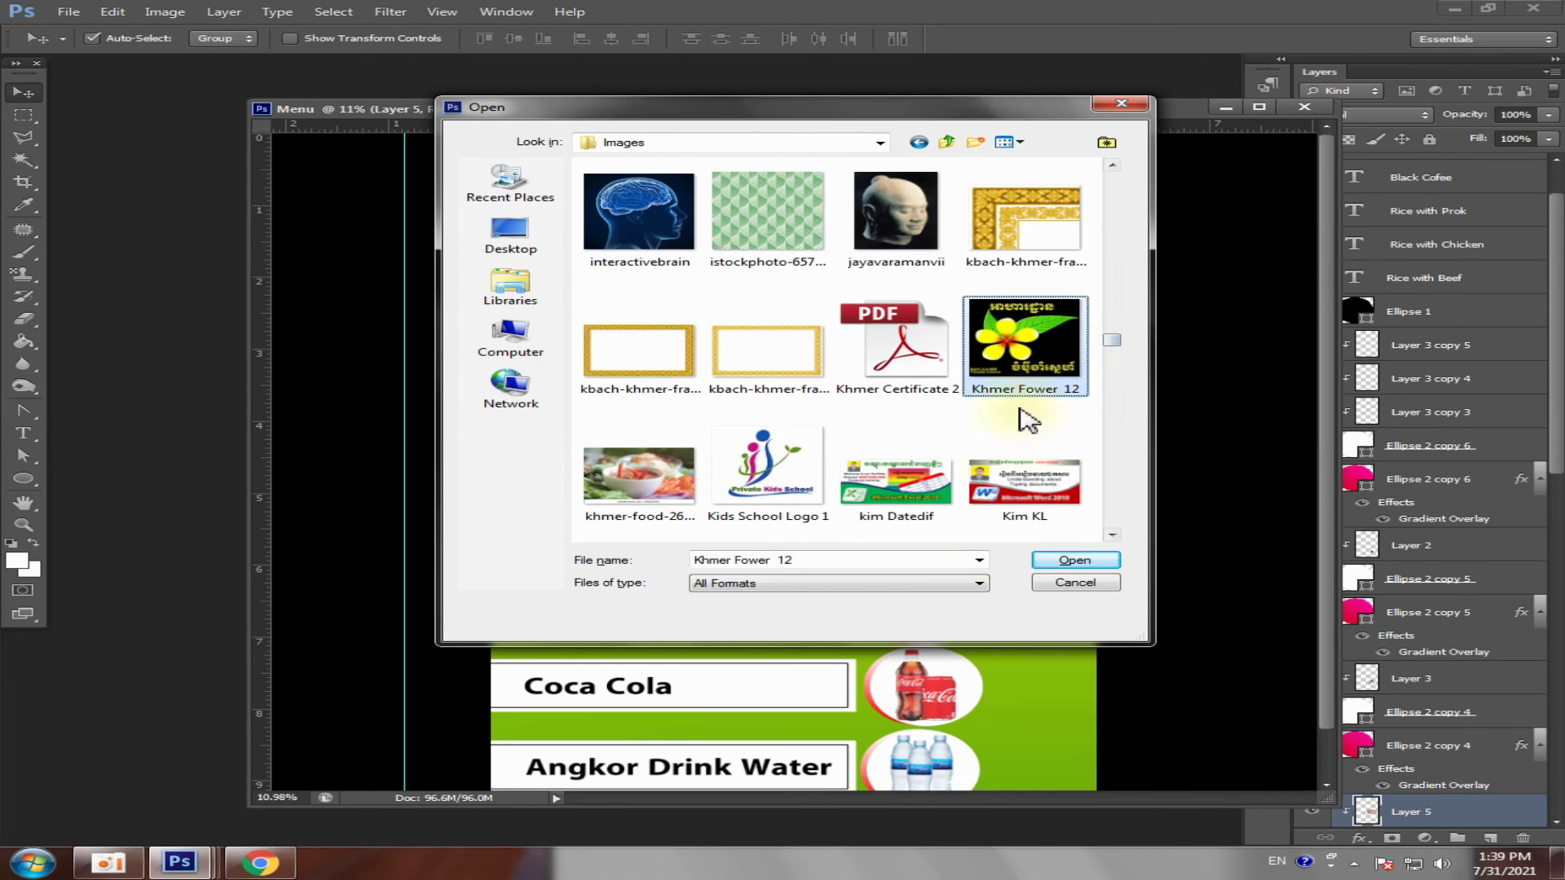
left_click(1057, 562)
- Copy the flower image into the Menu poster as Layer 6 and raise it in the stack
mouse_move(677, 128)
left_mouse_down()
mouse_move(1050, 298)
mouse_move(1043, 275)
left_mouse_up()
left_click_drag(1220, 491, 538, 314)
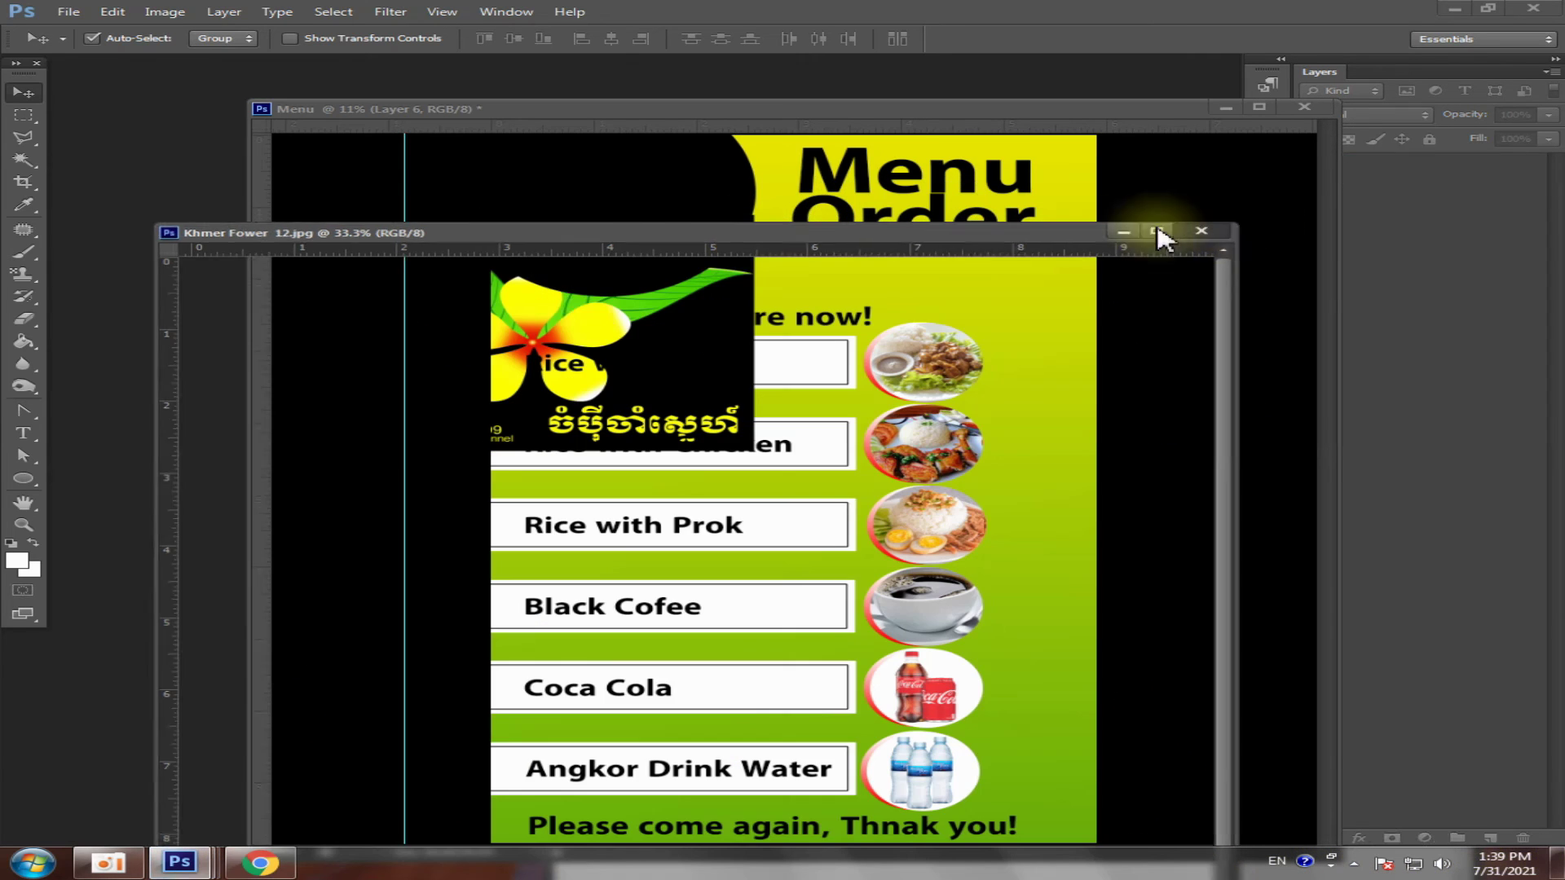
left_click(1162, 230)
left_click_drag(559, 322, 652, 244)
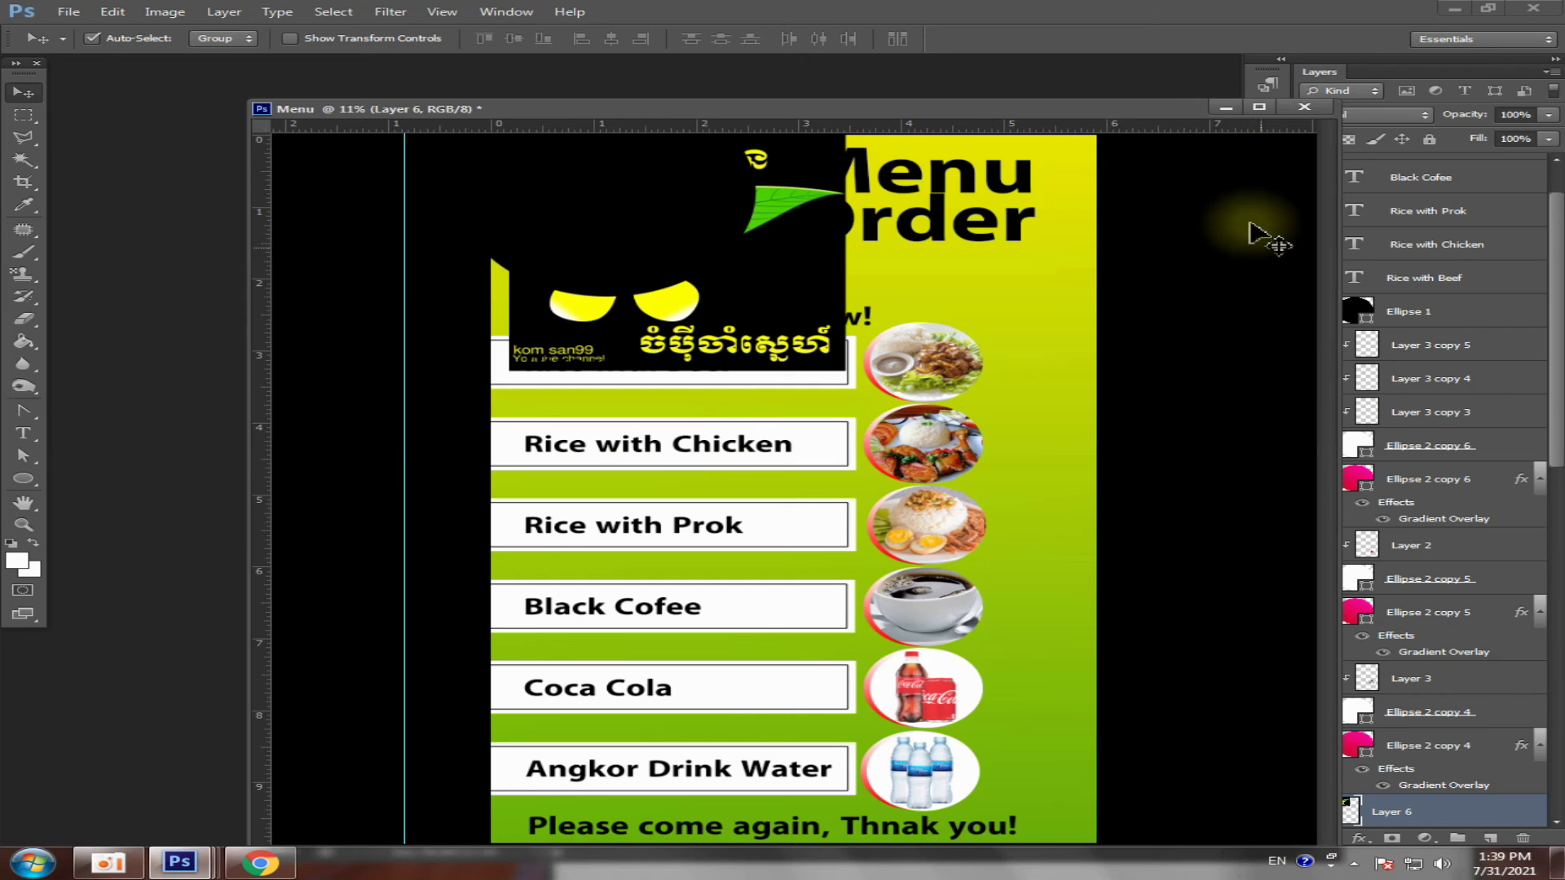
left_click_drag(1390, 812, 1386, 309)
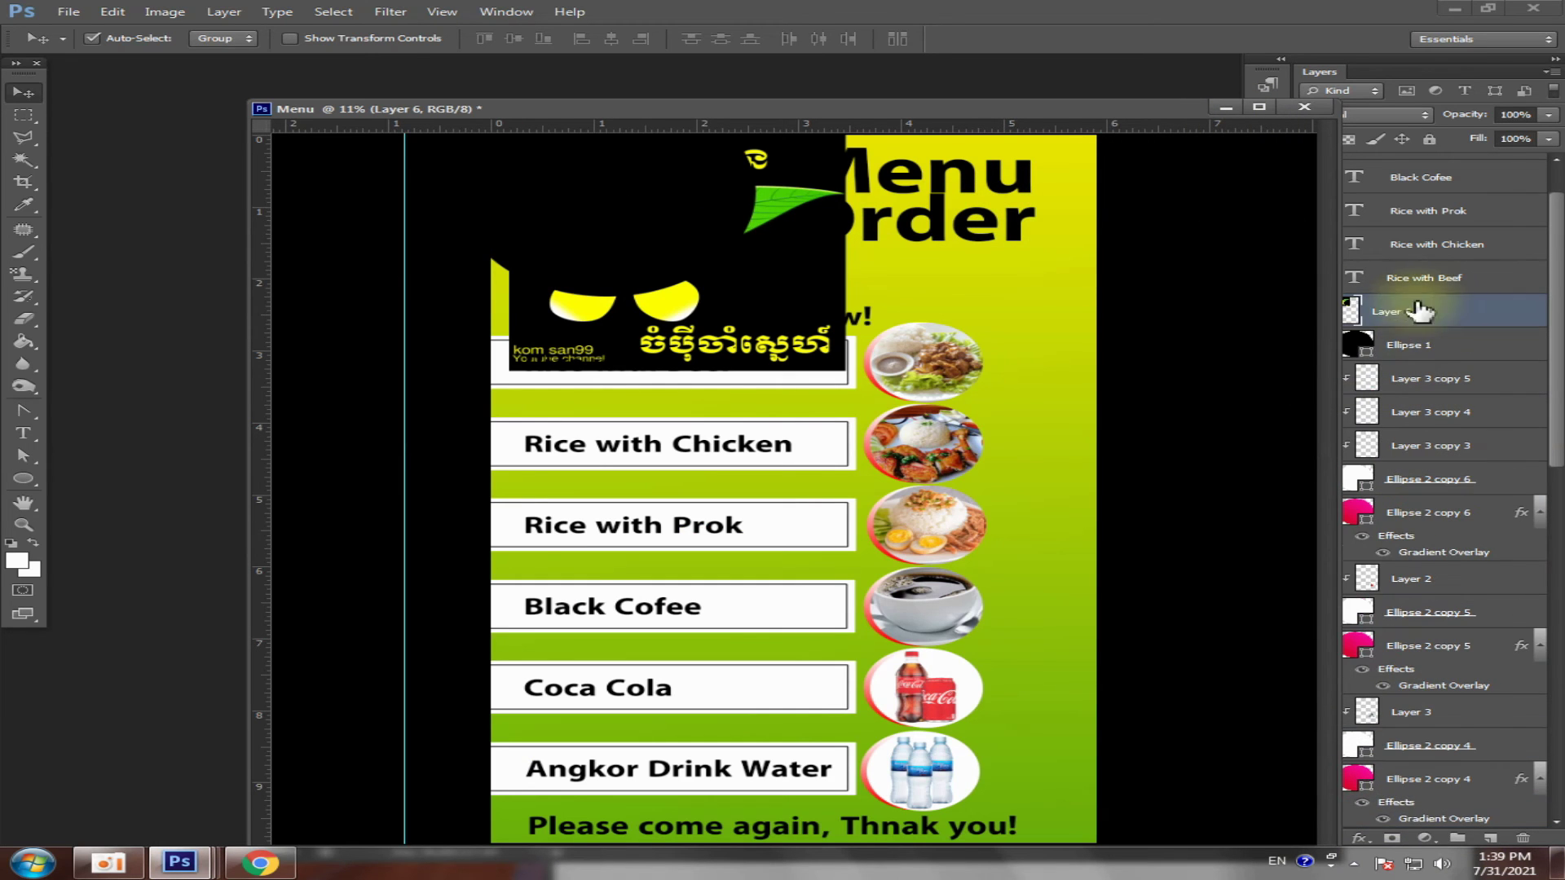
left_click(1259, 107)
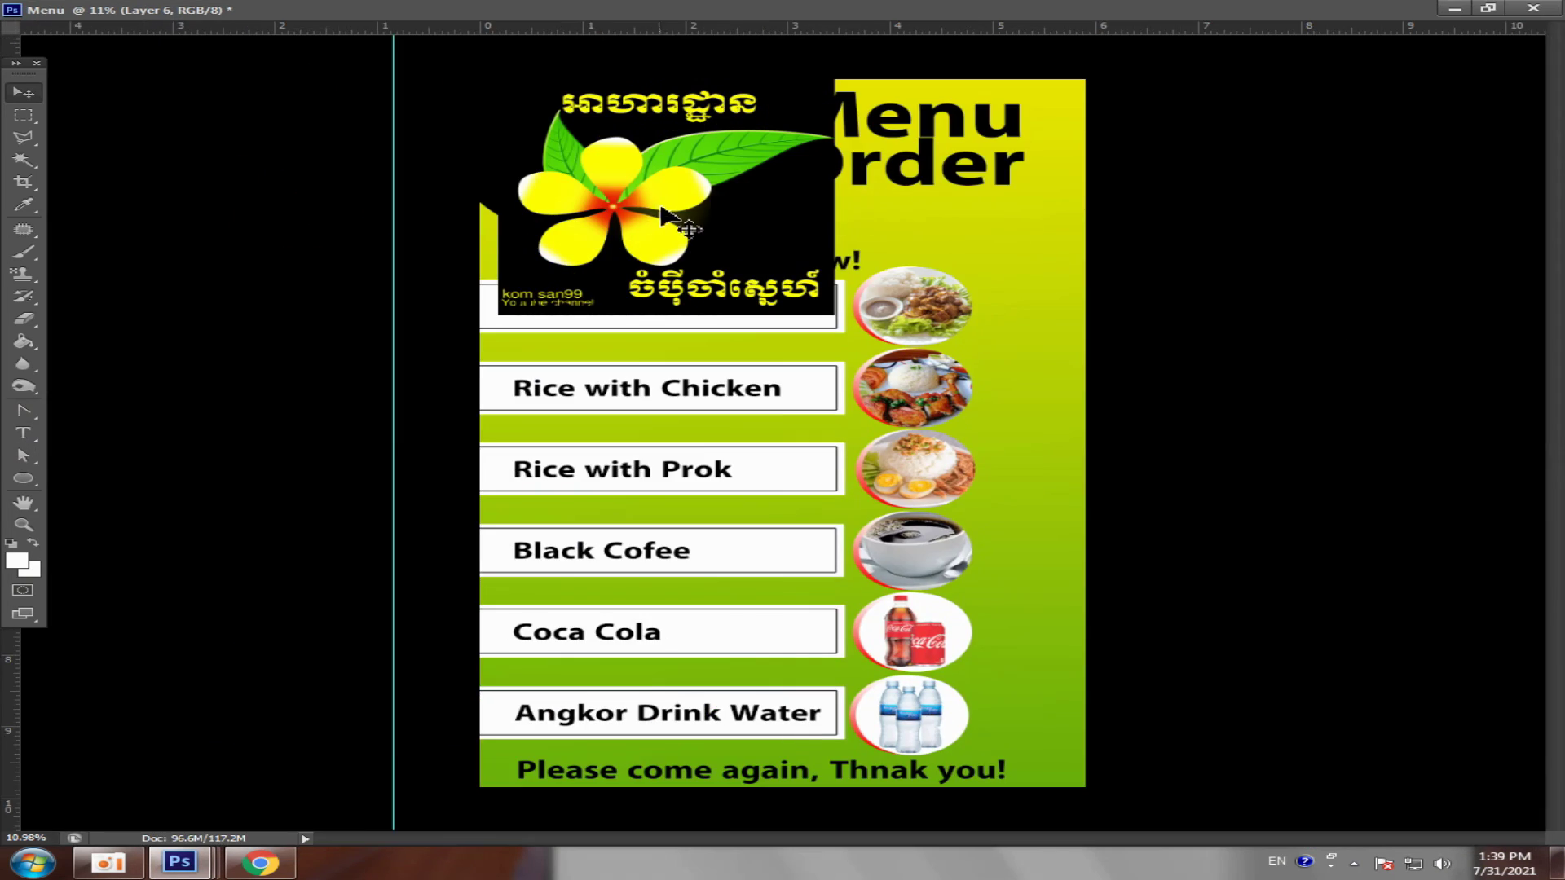
- Nudge the flower logo into position on the poster
scroll(646, 228, "up", 3)
left_click_drag(664, 252, 691, 349)
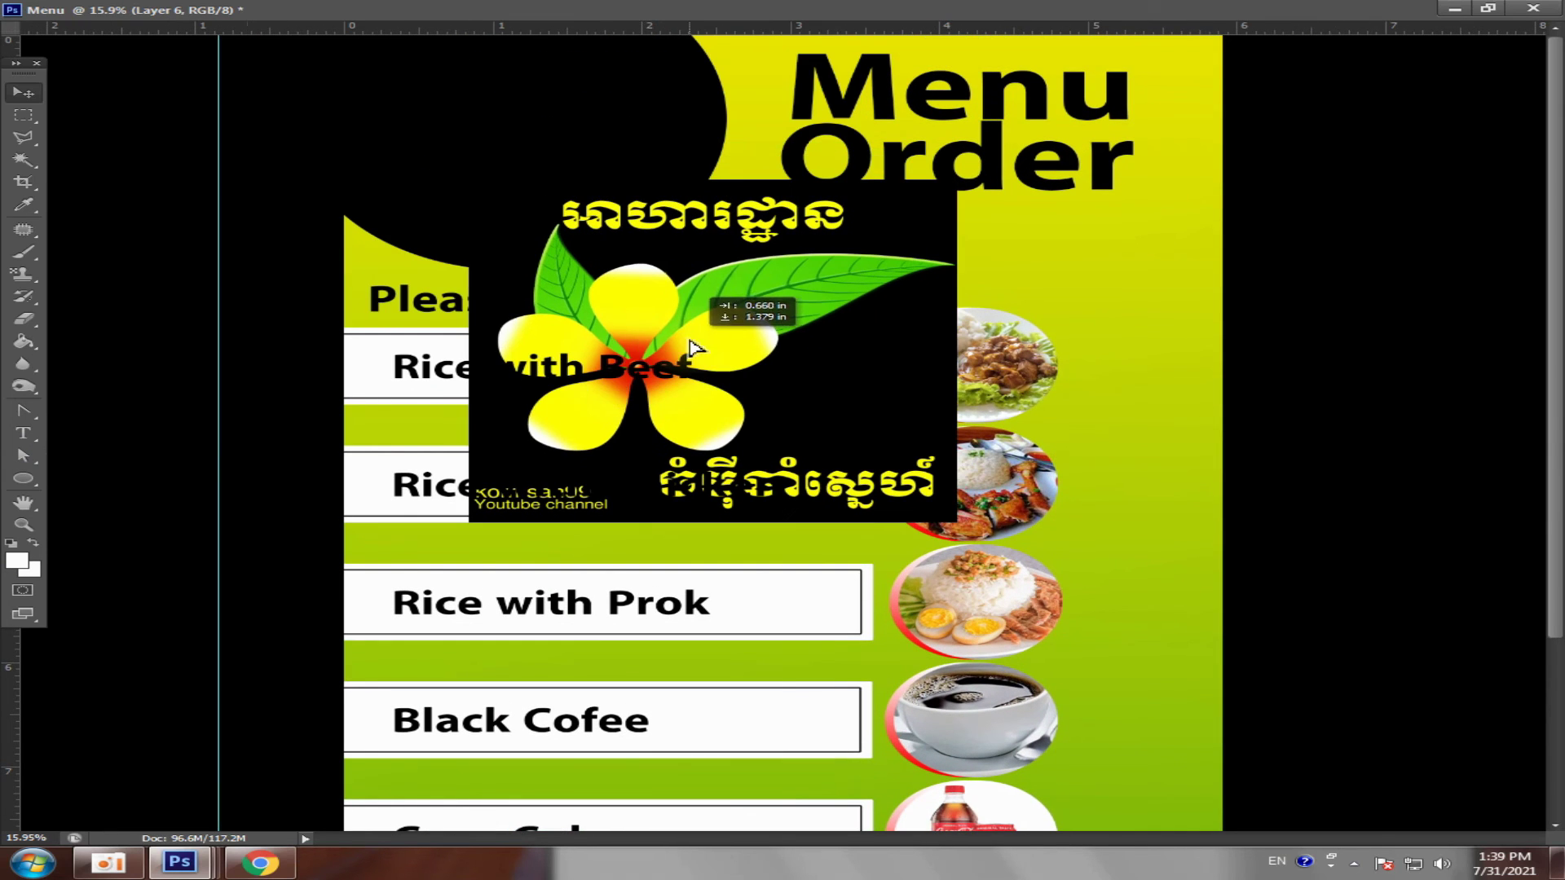
left_click_drag(782, 306, 884, 173)
scroll(889, 175, "up", 3)
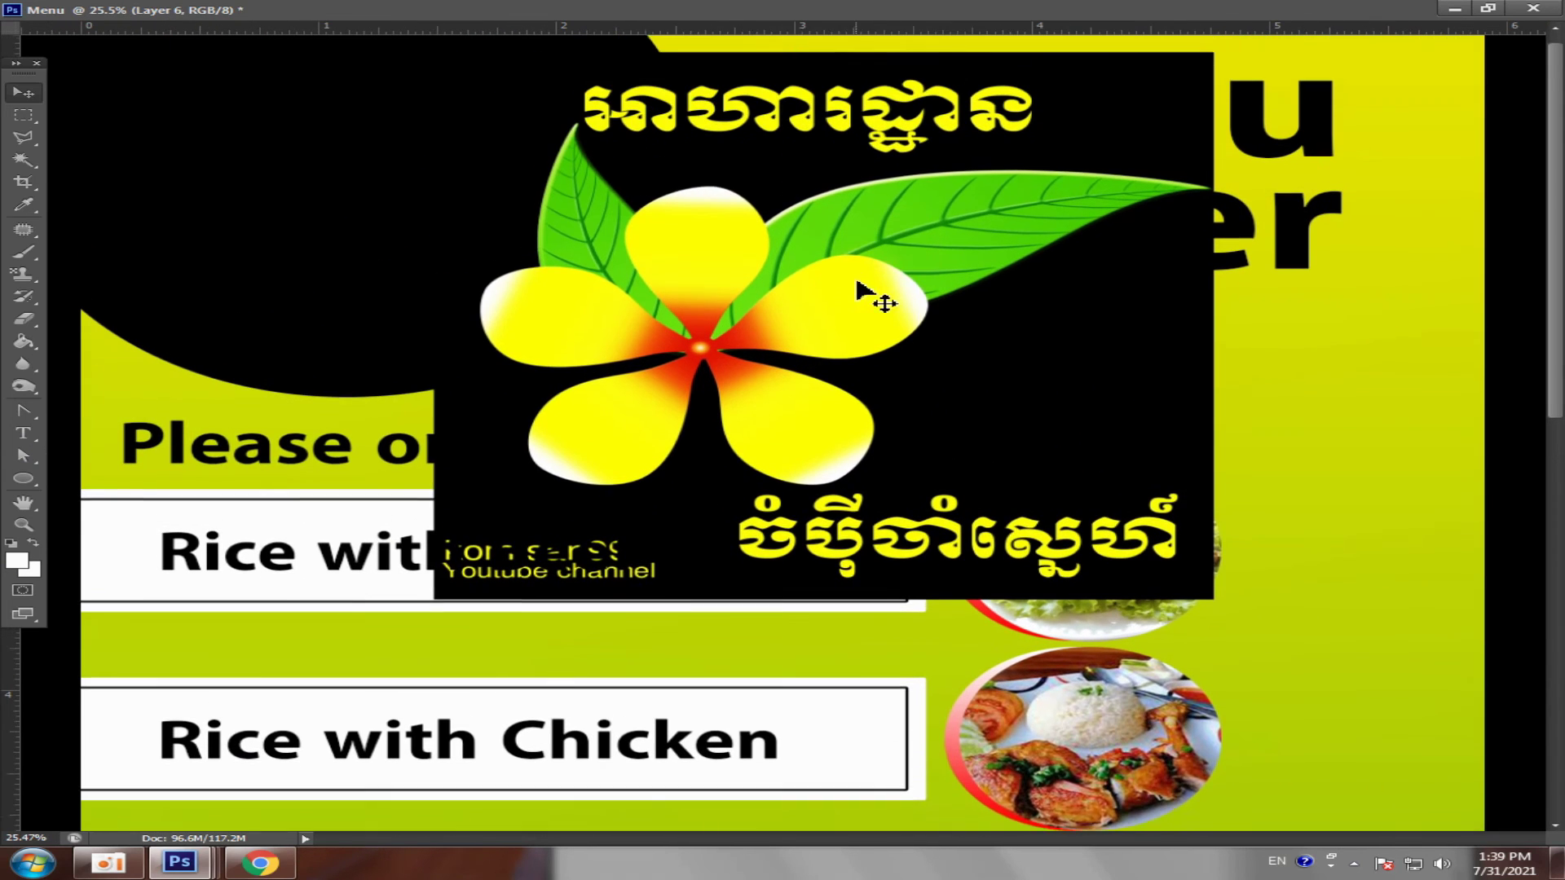
left_click_drag(701, 272, 499, 284)
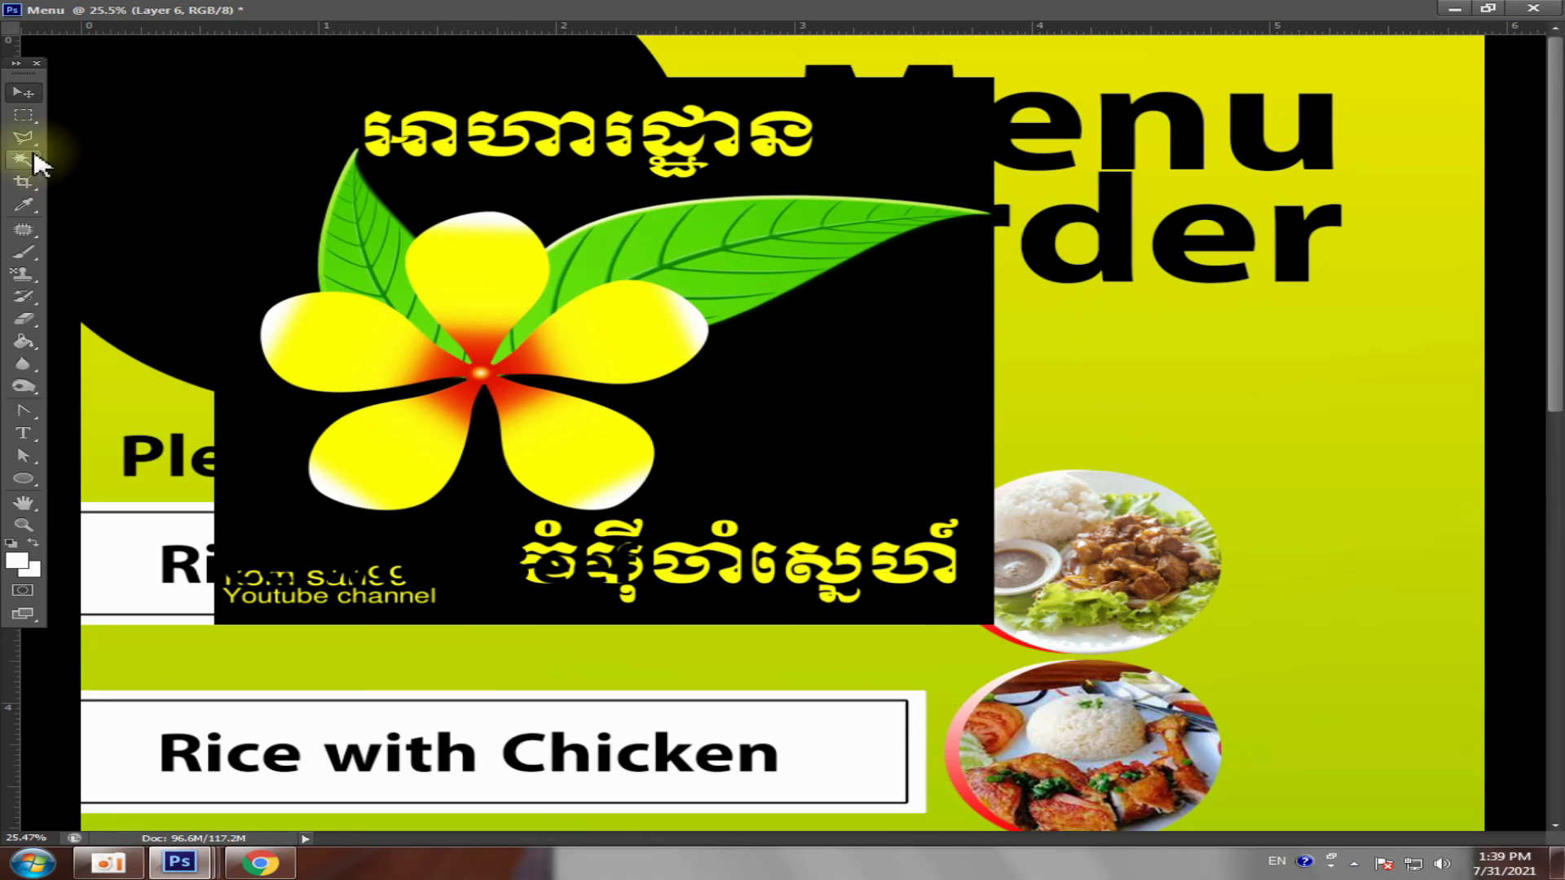
- Trace a polygonal selection around the flower and leaves
left_click(318, 99)
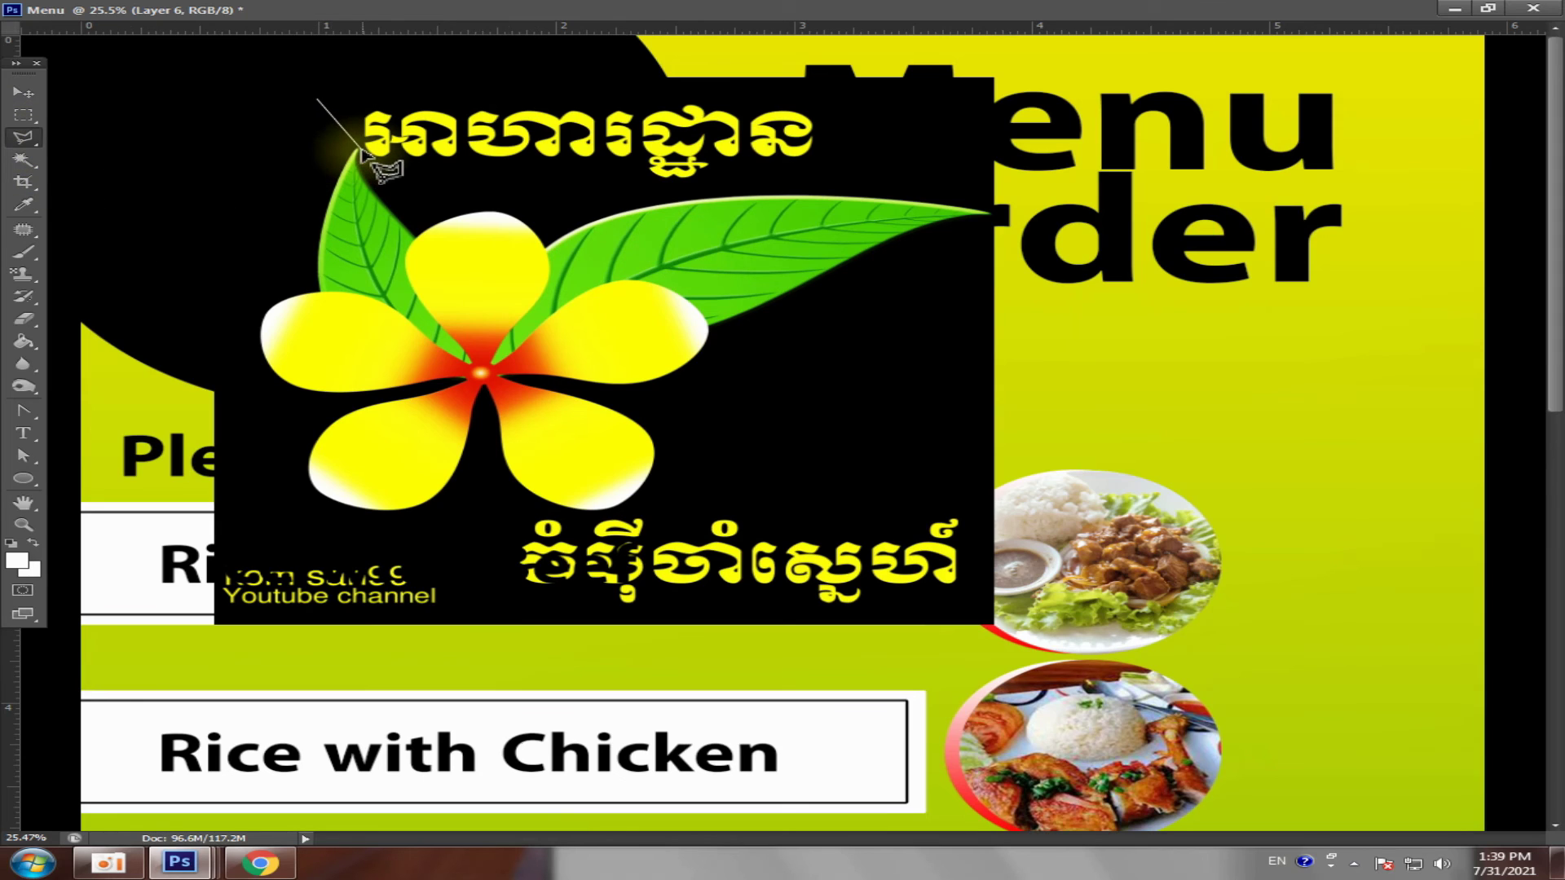
left_click(390, 180)
left_click(1001, 176)
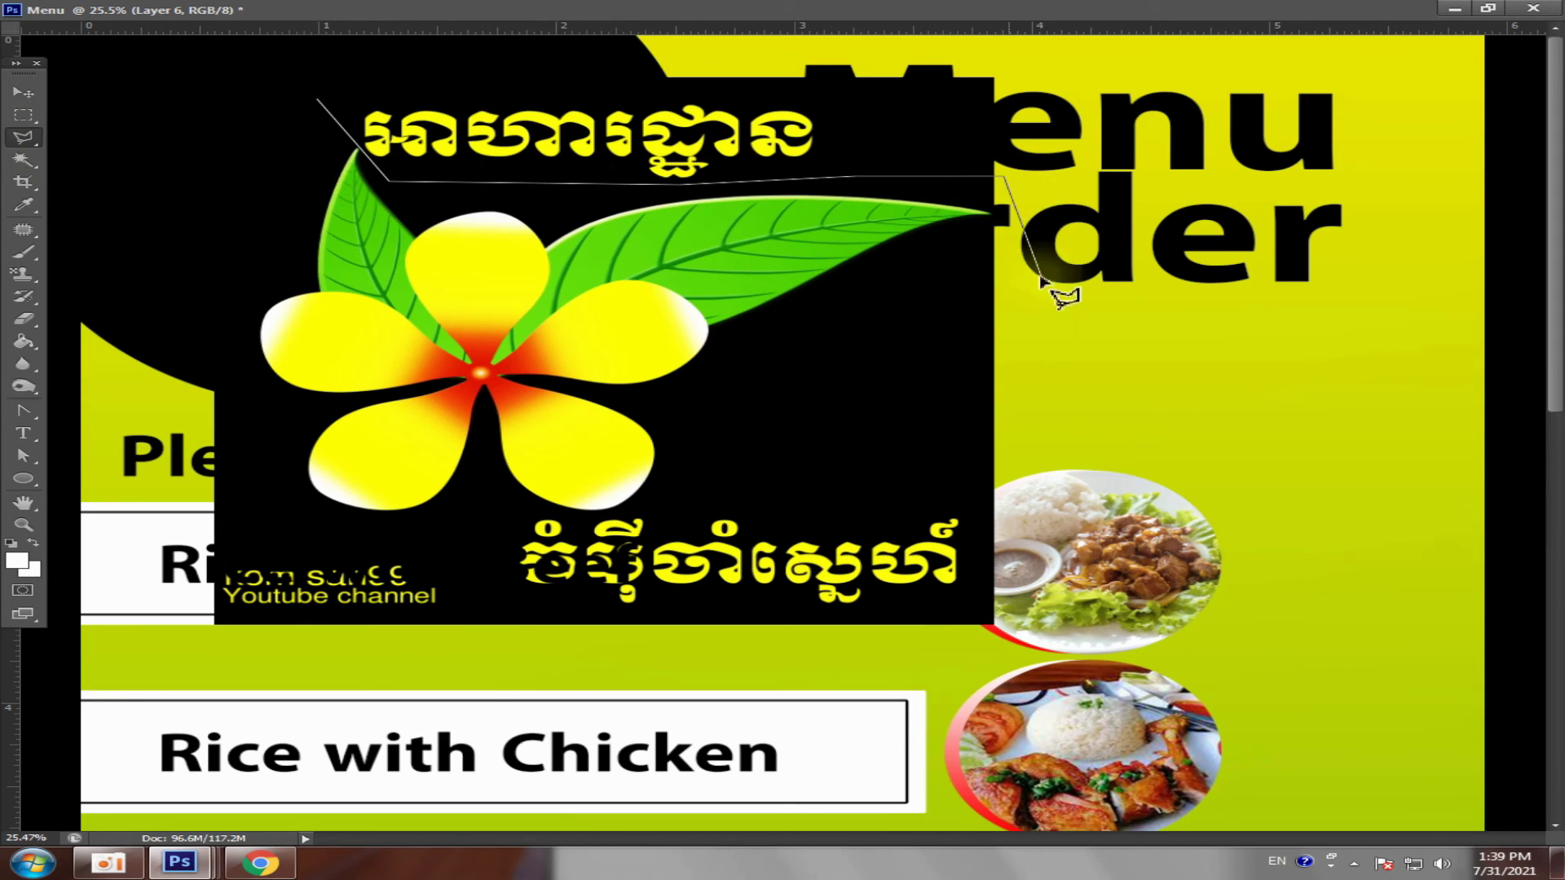
left_click(1029, 292)
left_click(731, 398)
left_click(701, 477)
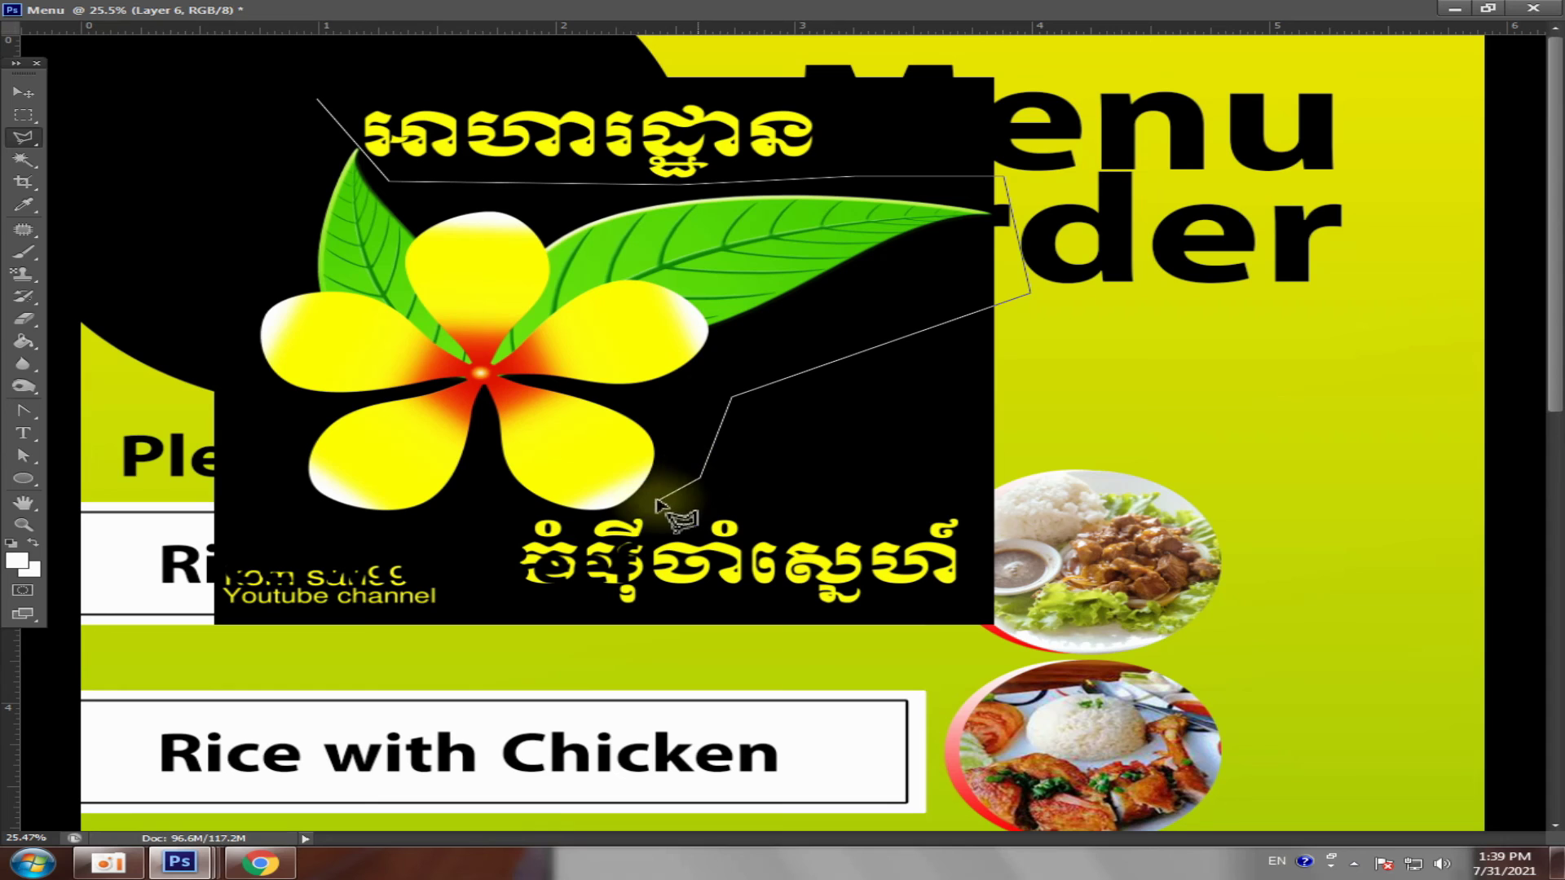
left_click(586, 520)
left_click(485, 534)
left_click(351, 537)
left_click(252, 489)
left_click(226, 371)
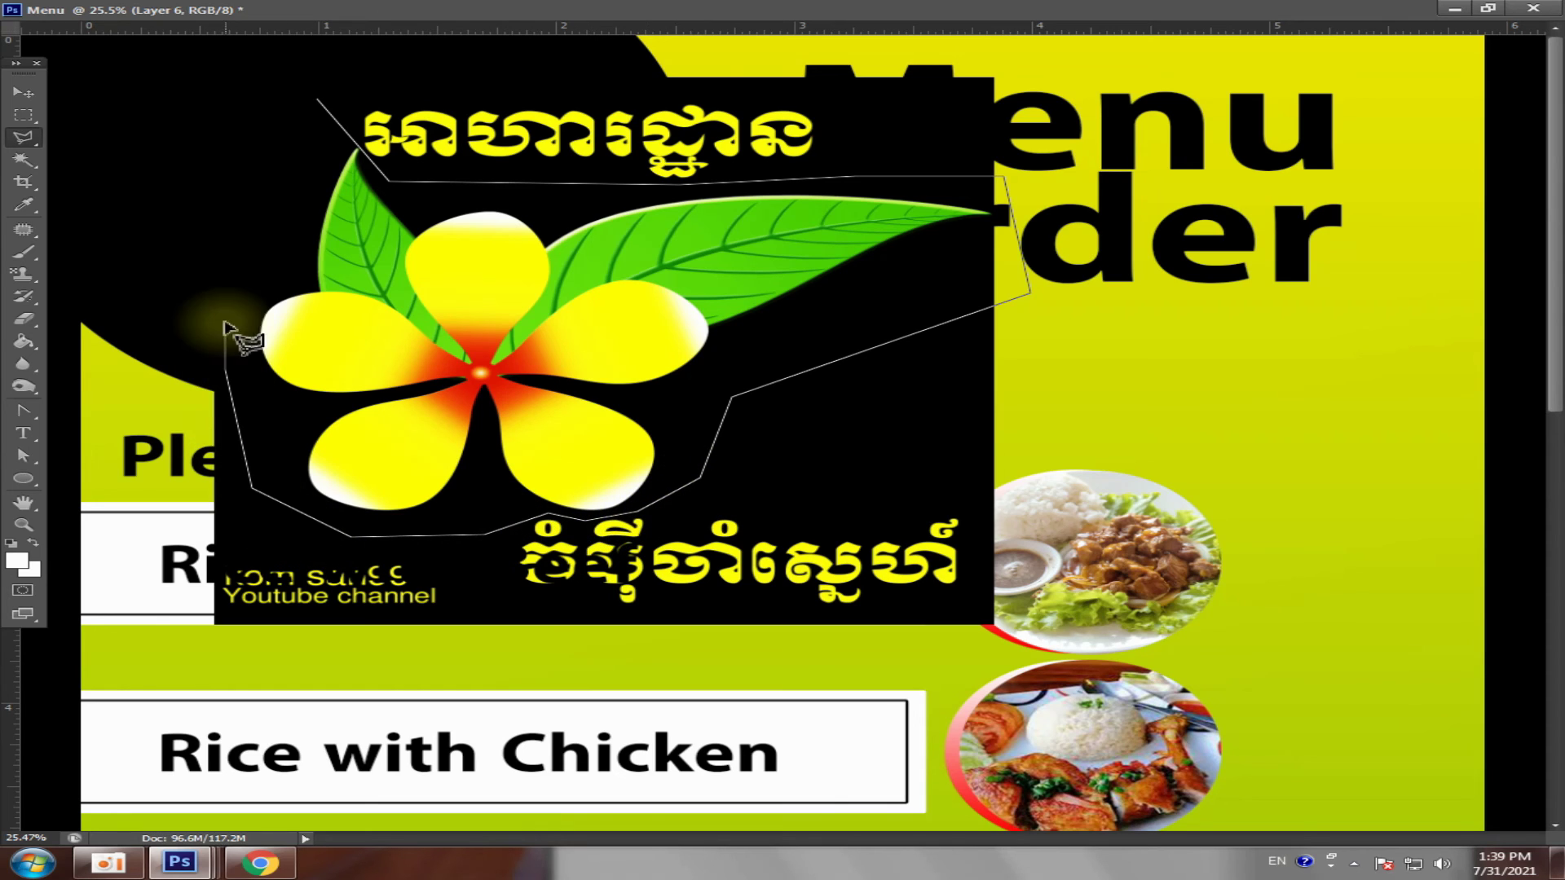
left_click(226, 173)
left_click(316, 104)
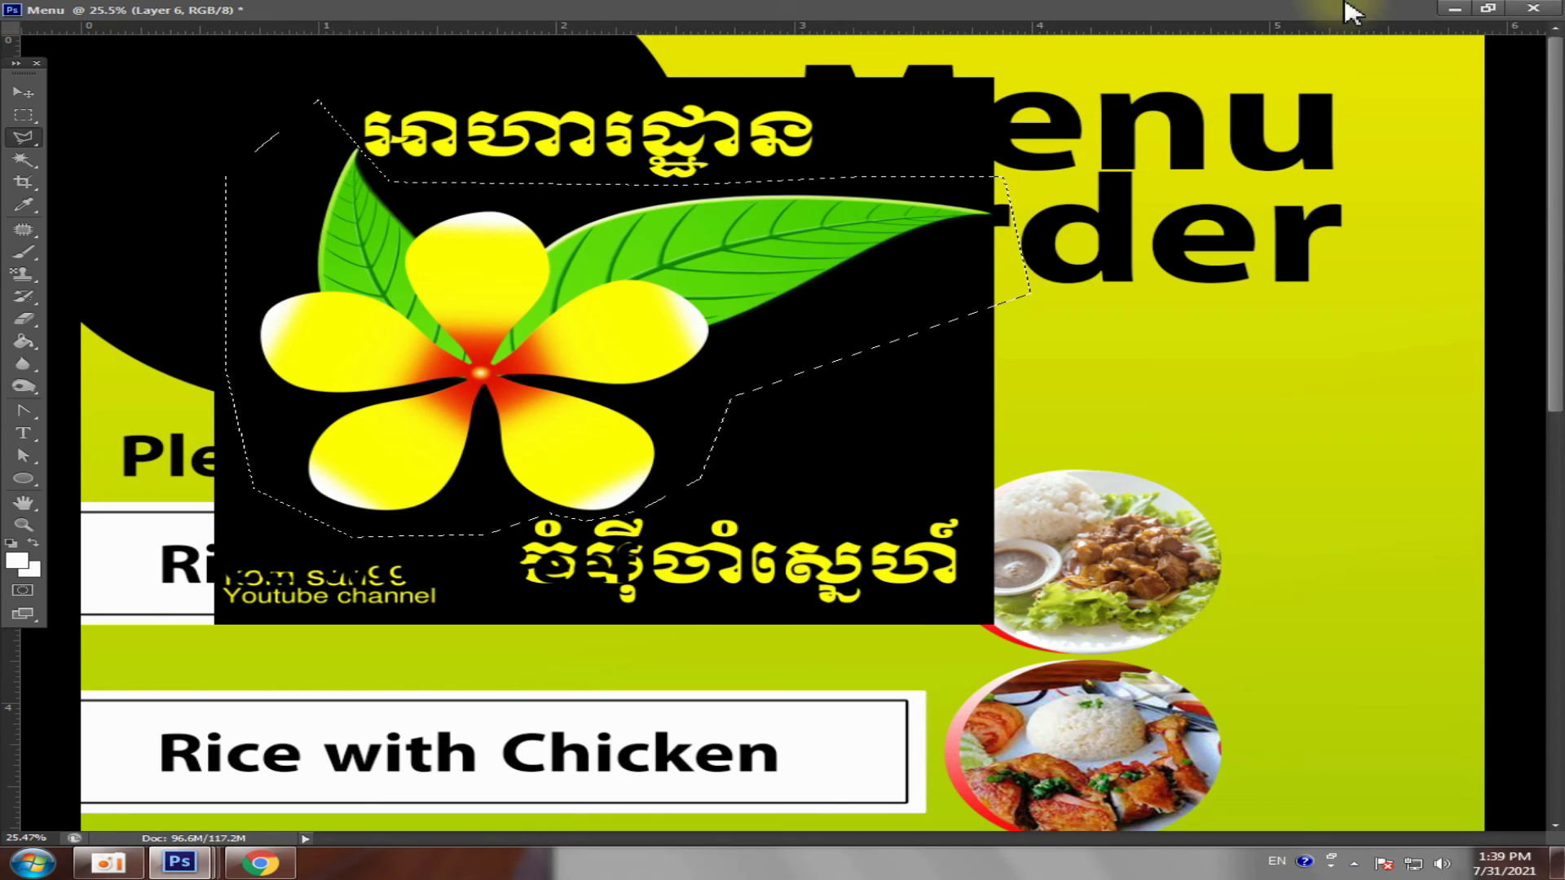
- Inverse the selection, delete the black background, and move the flower to the top-left corner
left_click(1488, 8)
left_click(331, 11)
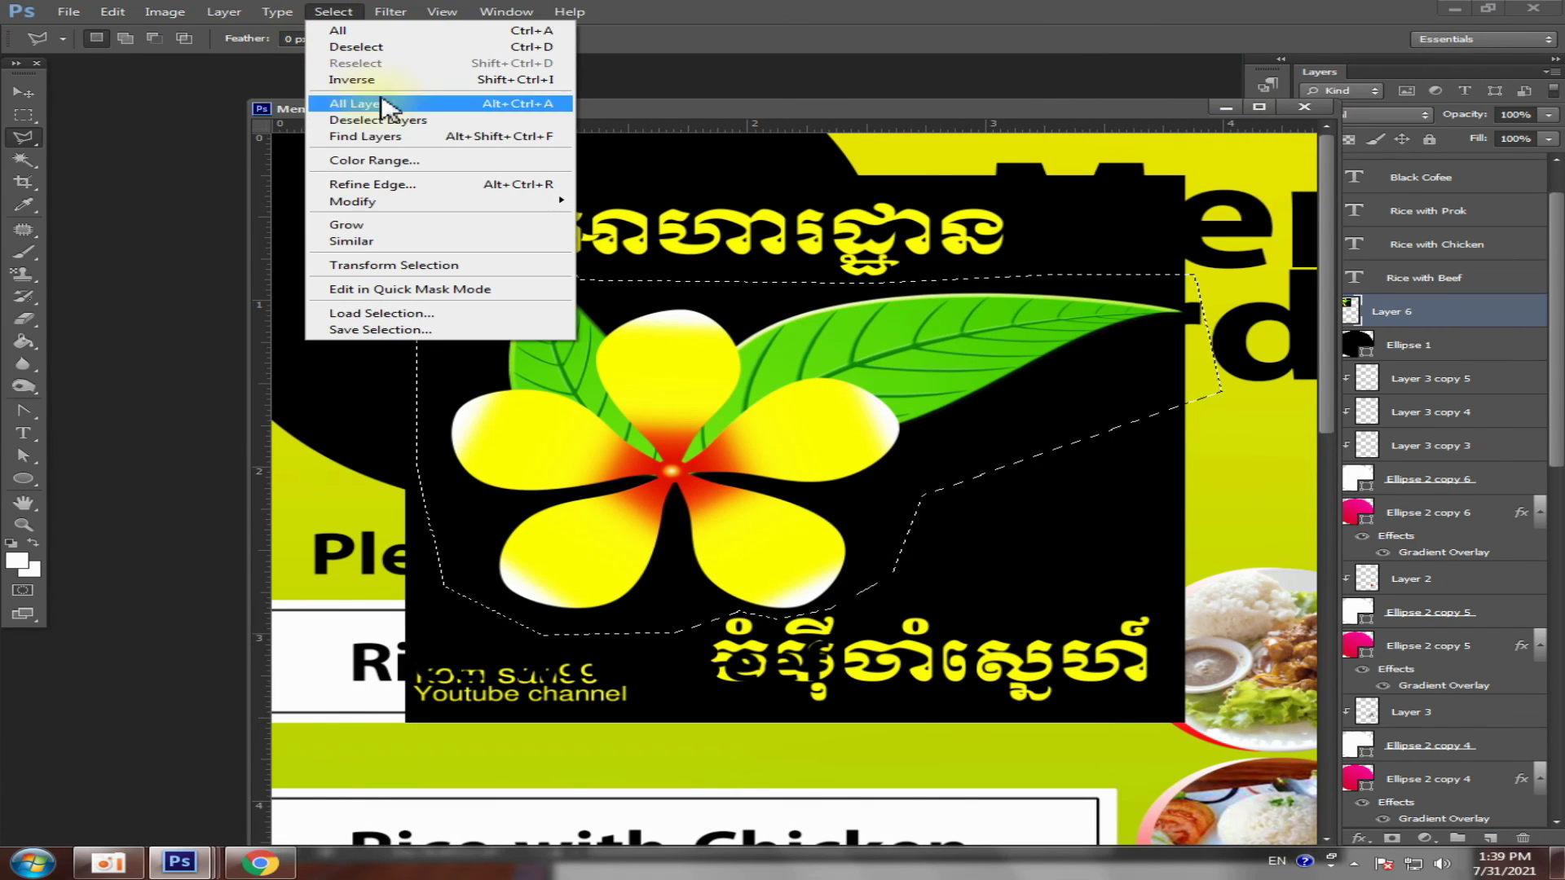
left_click(375, 82)
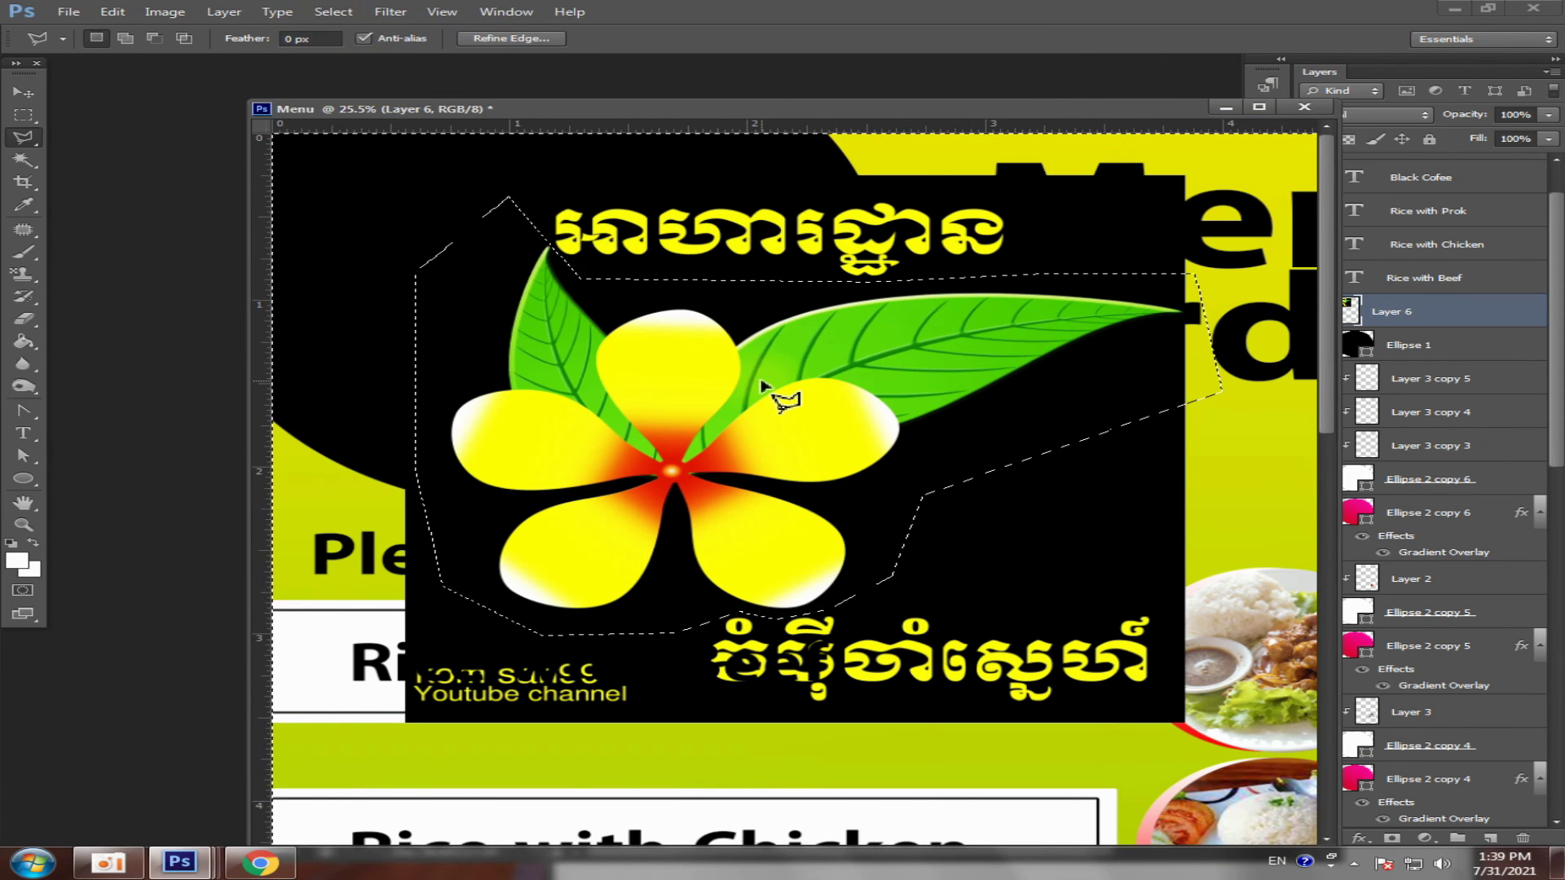
key("Delete")
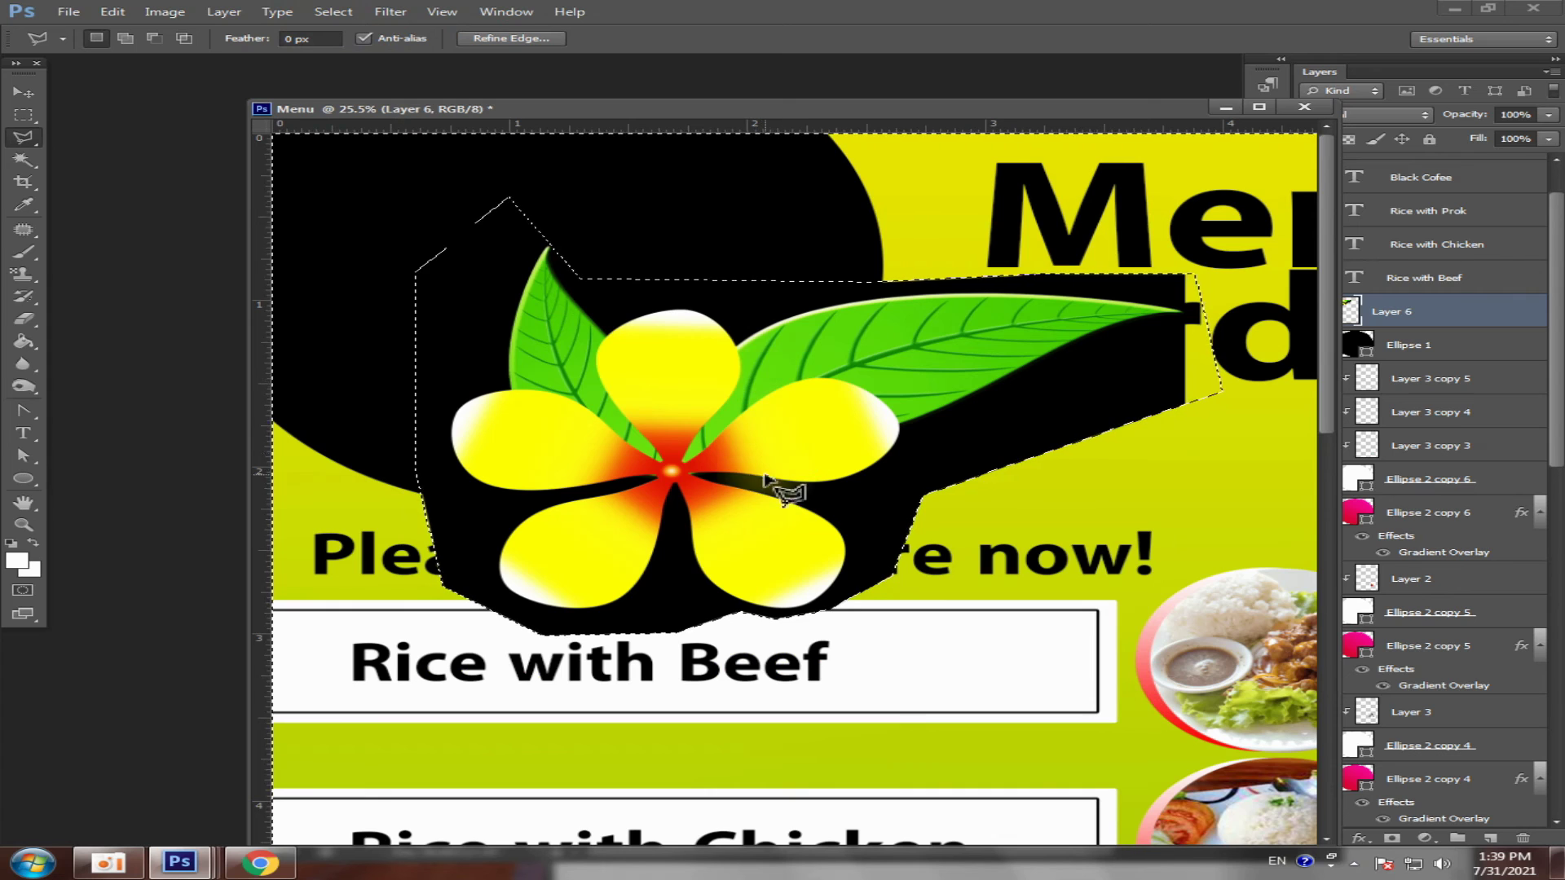
key("ctrl+d")
scroll(782, 428, "down", 2, "alt")
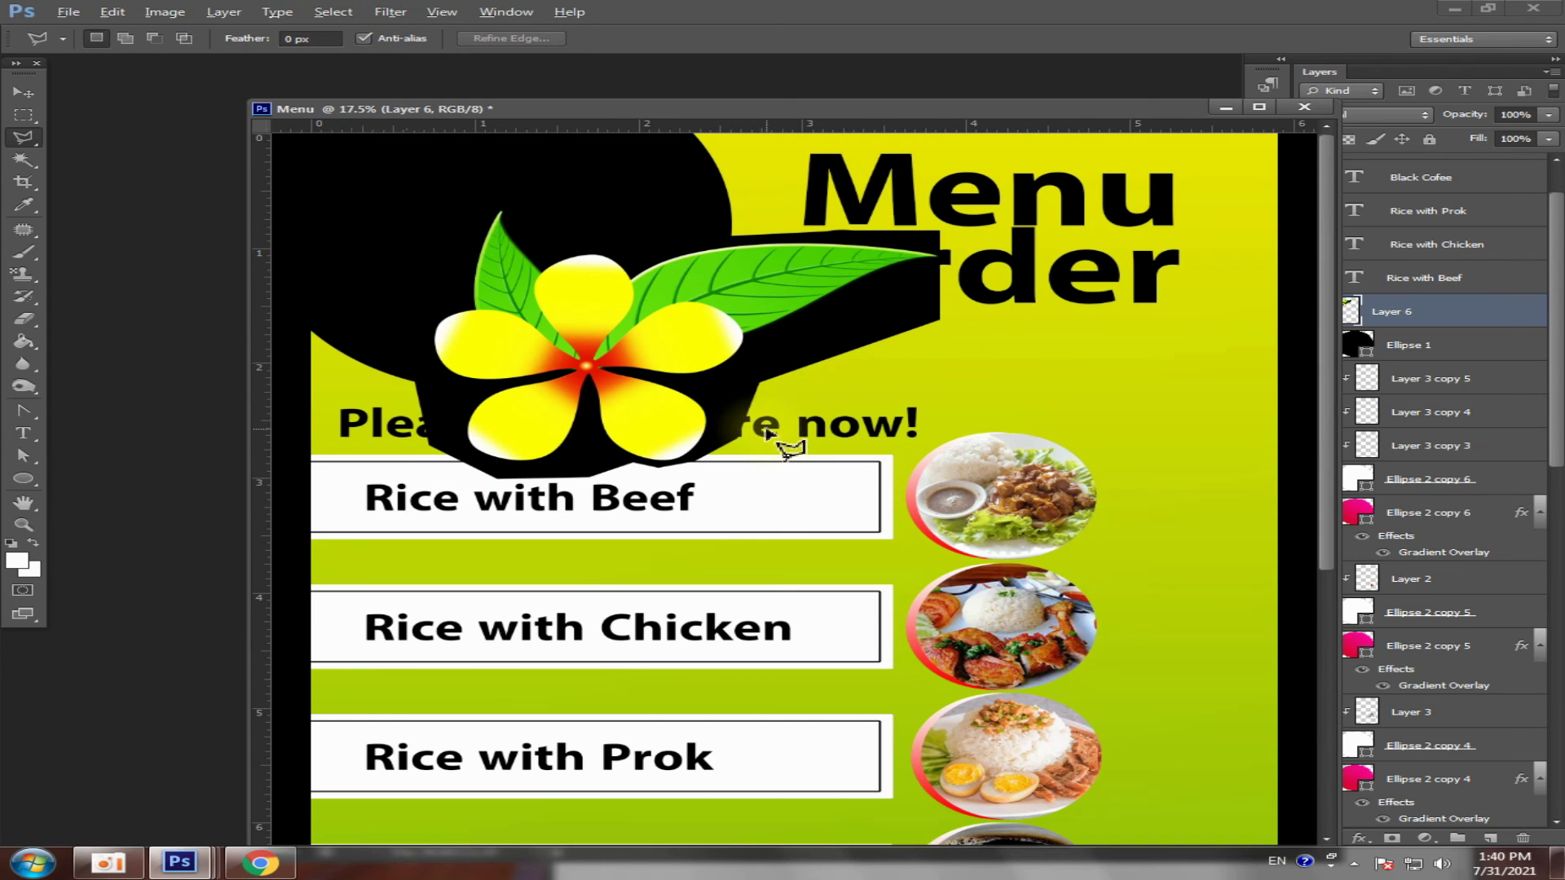
left_click(24, 94)
mouse_move(698, 339)
left_mouse_down()
mouse_move(578, 244)
mouse_move(647, 238)
left_mouse_up()
scroll(497, 220, "down", 1, "alt")
- Select Layer 6 and clip the flower into the black Ellipse 1 circle
left_click(1410, 335)
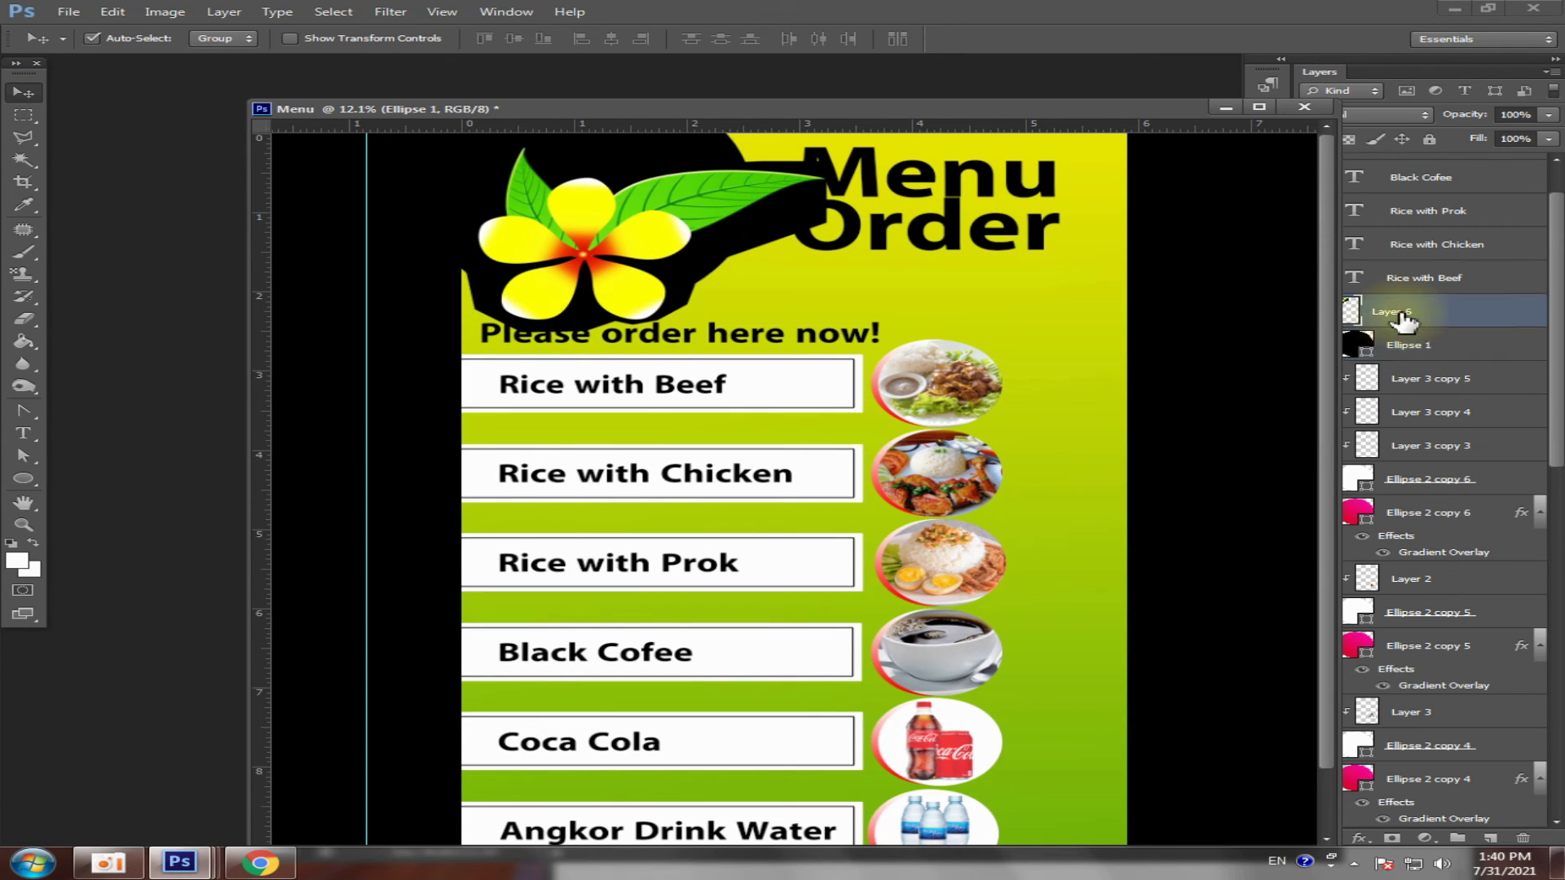
left_click(1411, 344)
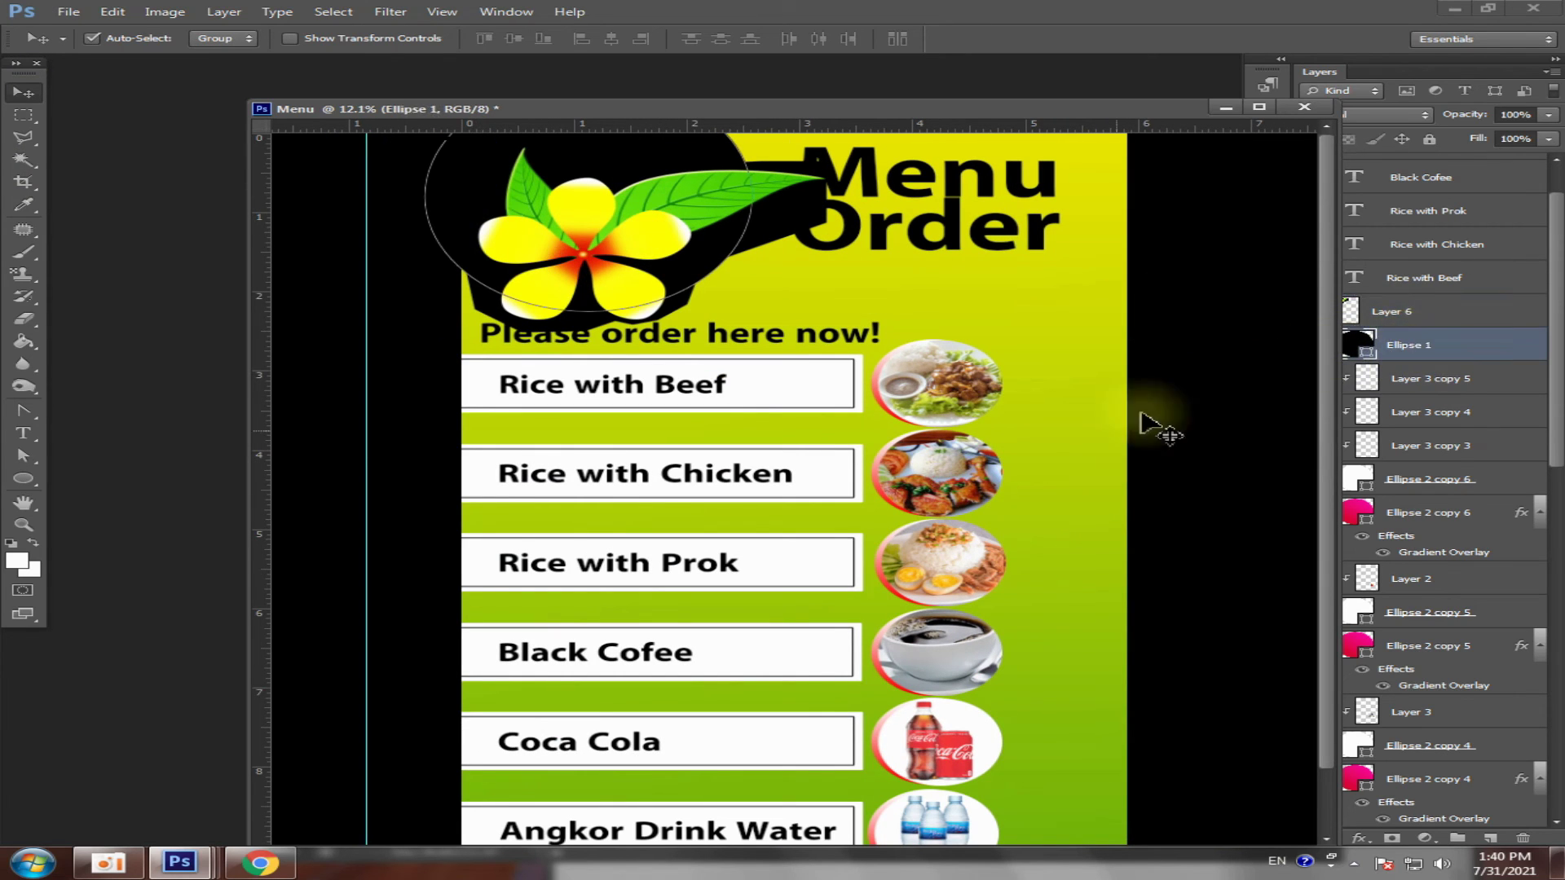
left_click(624, 214)
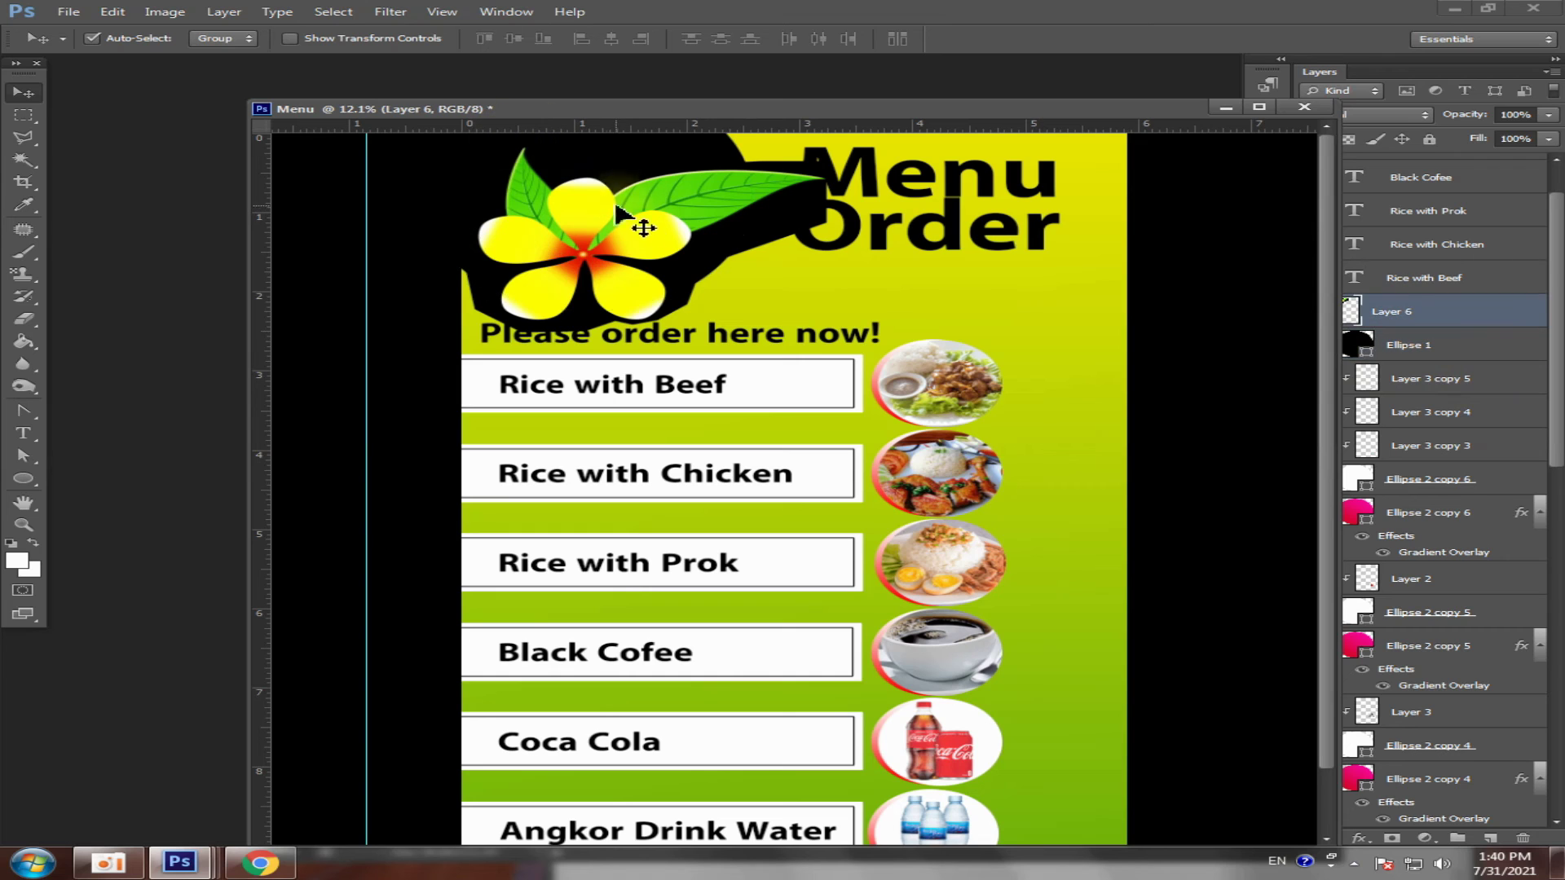
left_click(224, 11)
left_click(225, 11)
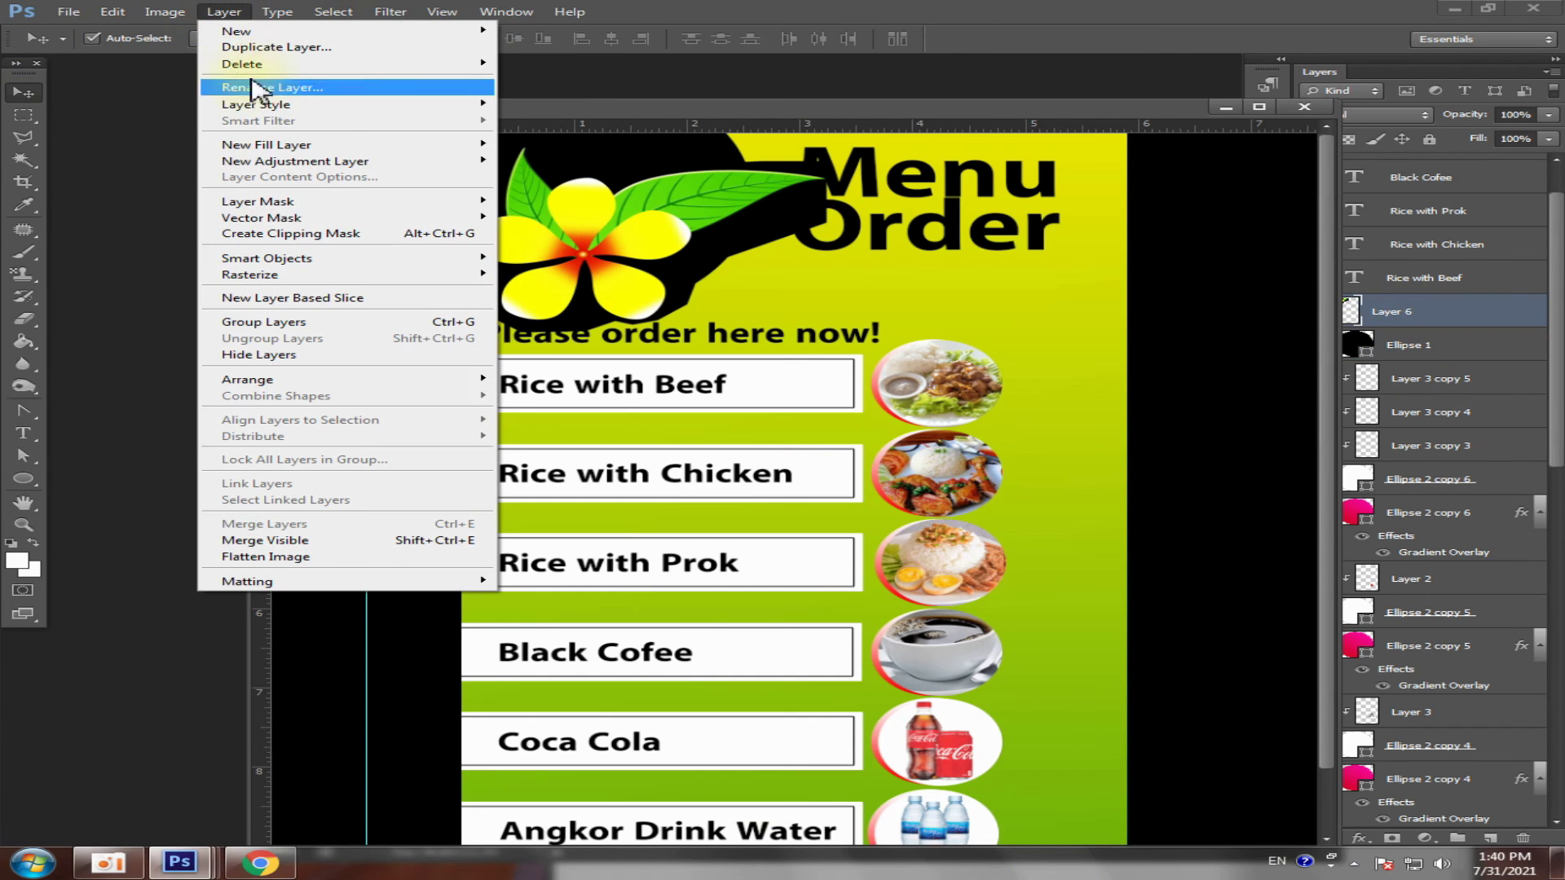
left_click(302, 235)
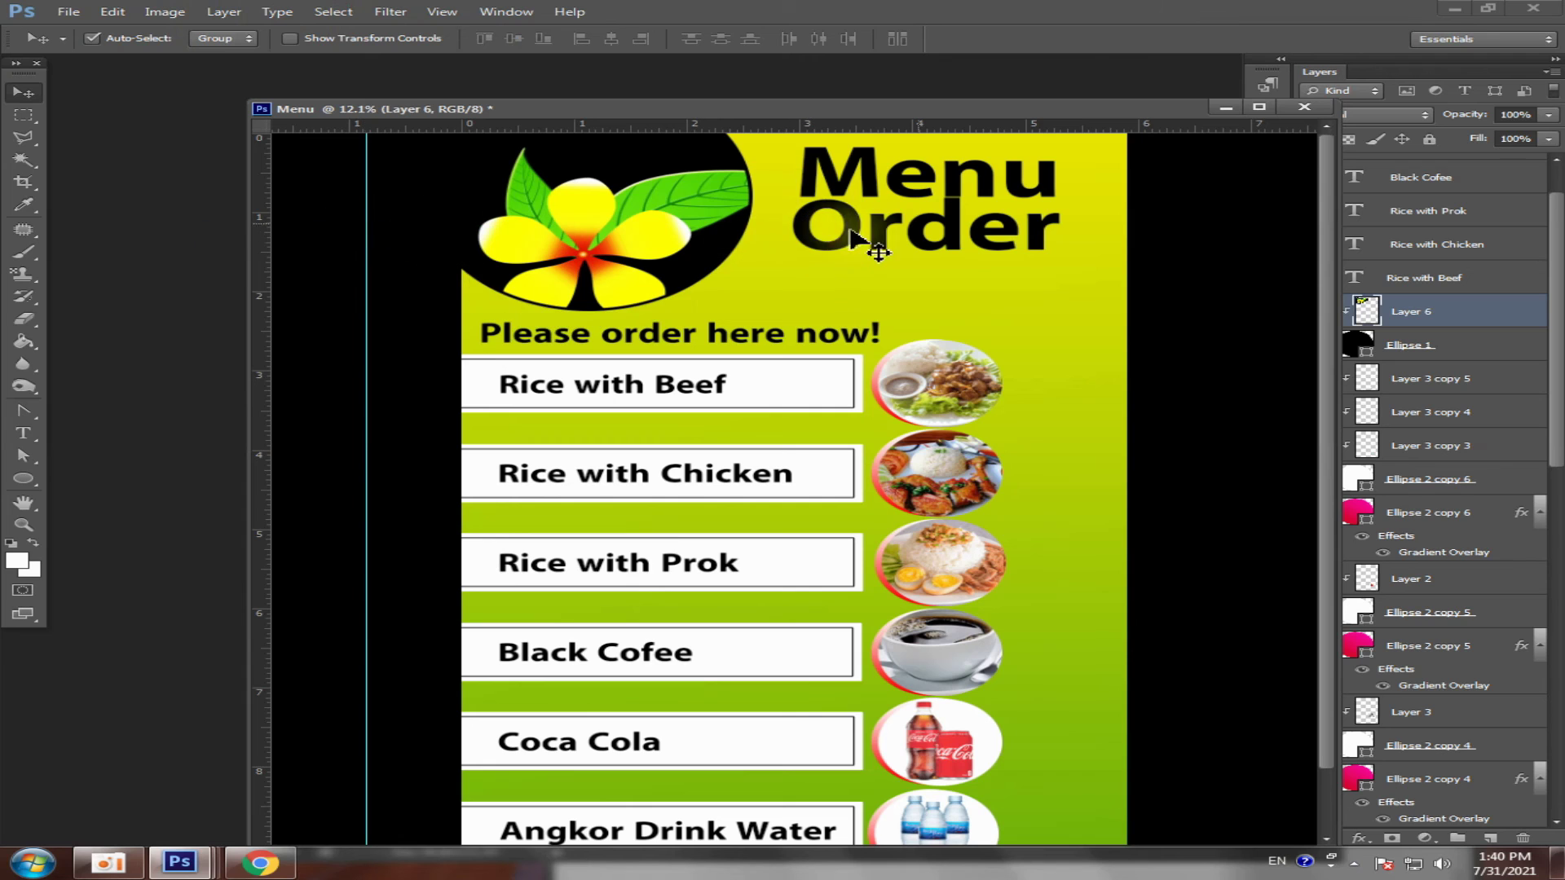
- Maximize the document, apply a free transform to the flower logo, and restore the window
left_click(1259, 107)
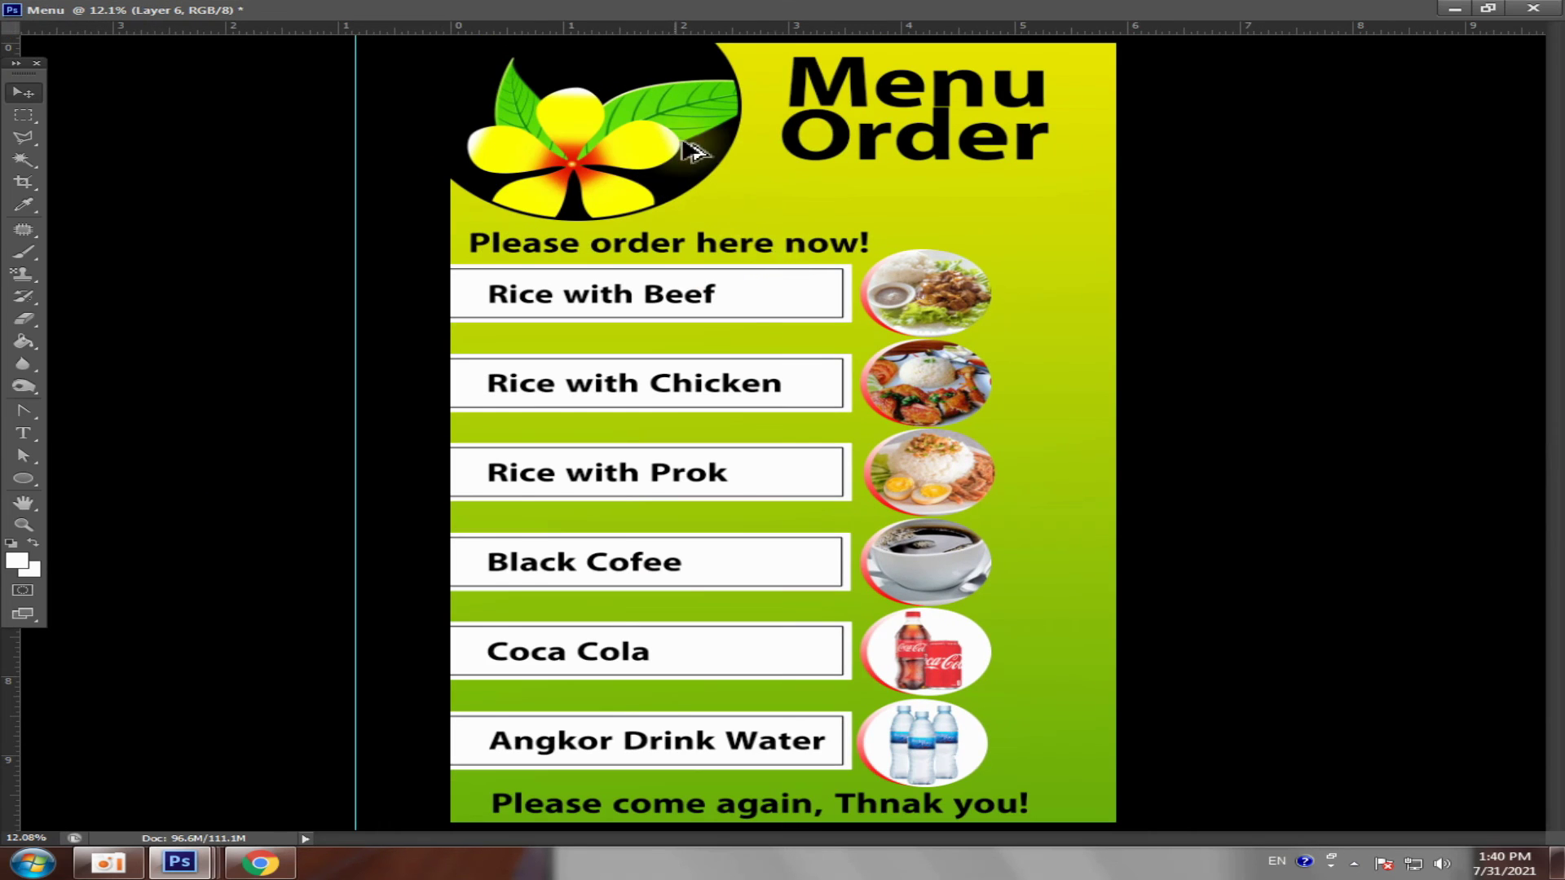
scroll(693, 151, "down", 1)
scroll(734, 163, "up", 2)
scroll(783, 175, "up", 2)
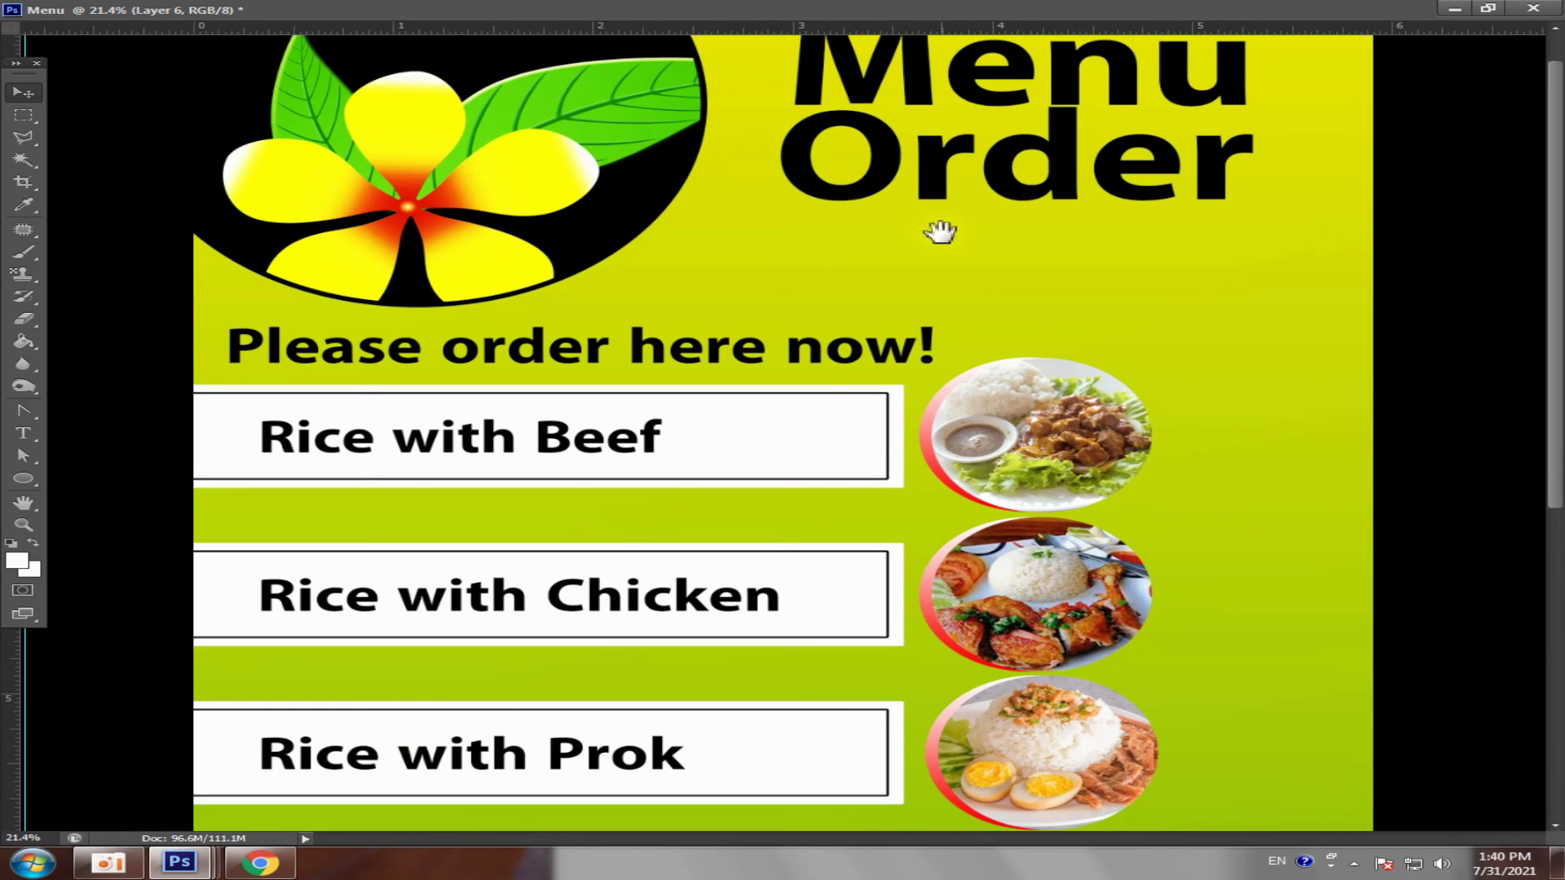
scroll(939, 232, "up", 1)
key("ctrl+t")
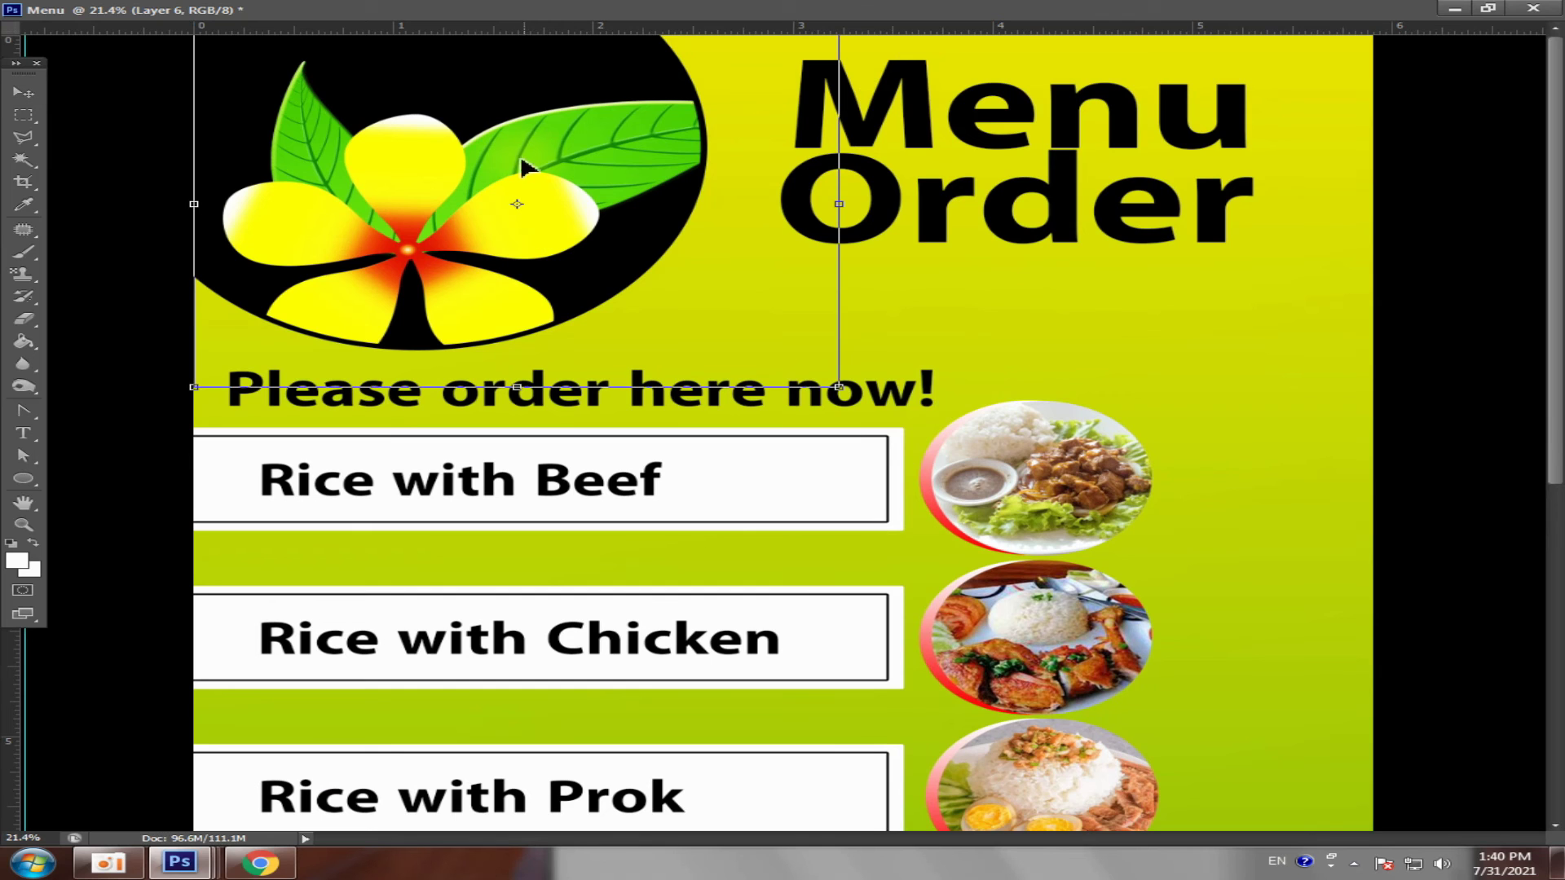
scroll(698, 227, "down", 1)
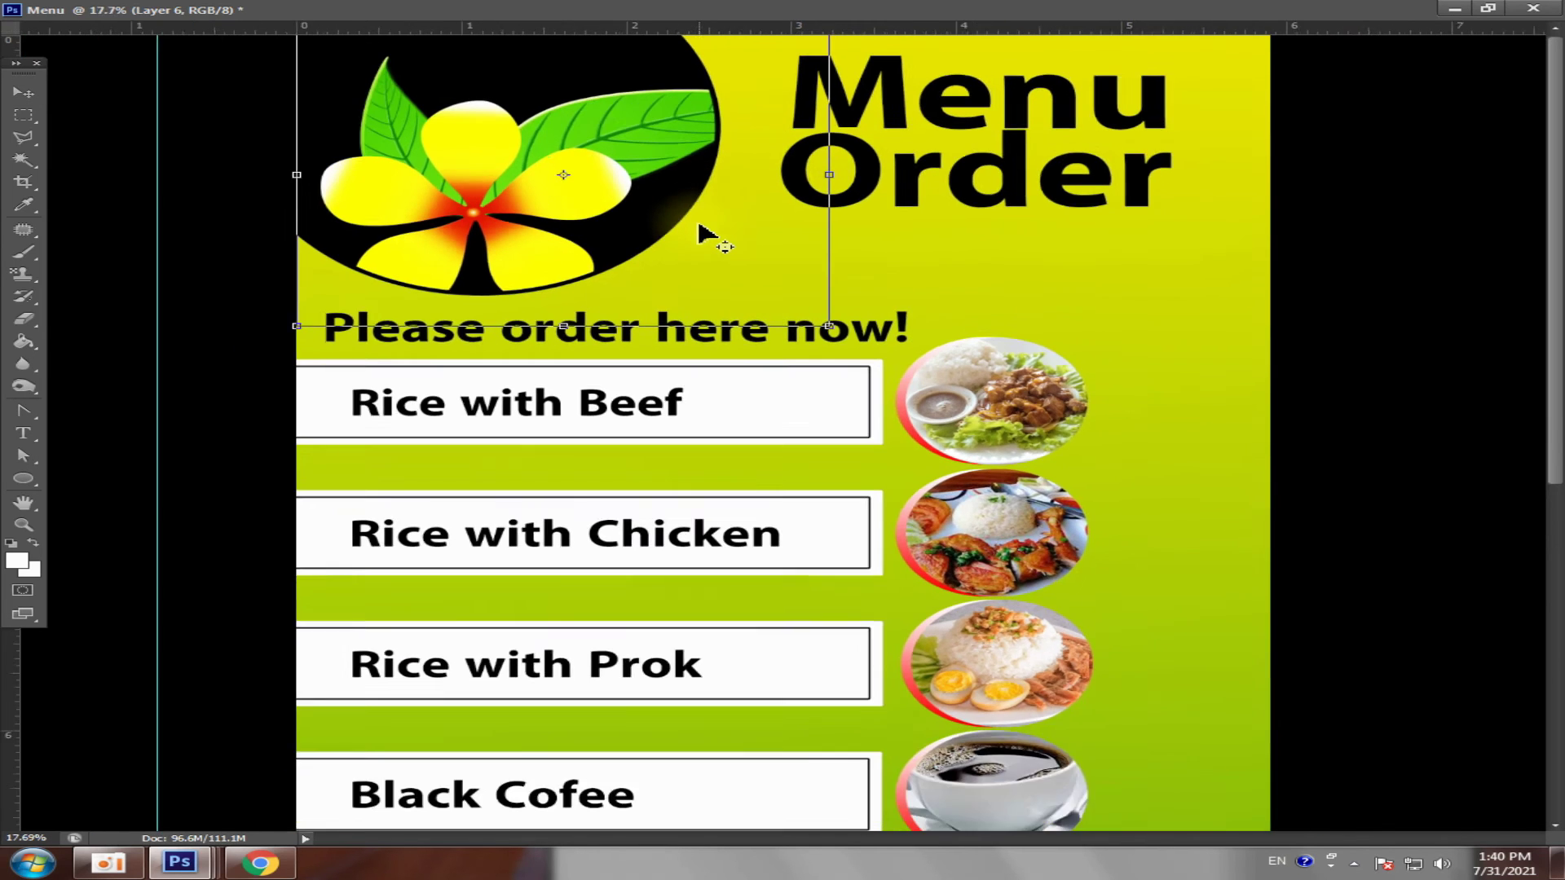
scroll(699, 232, "up", 1)
scroll(1528, 176, "up", 1)
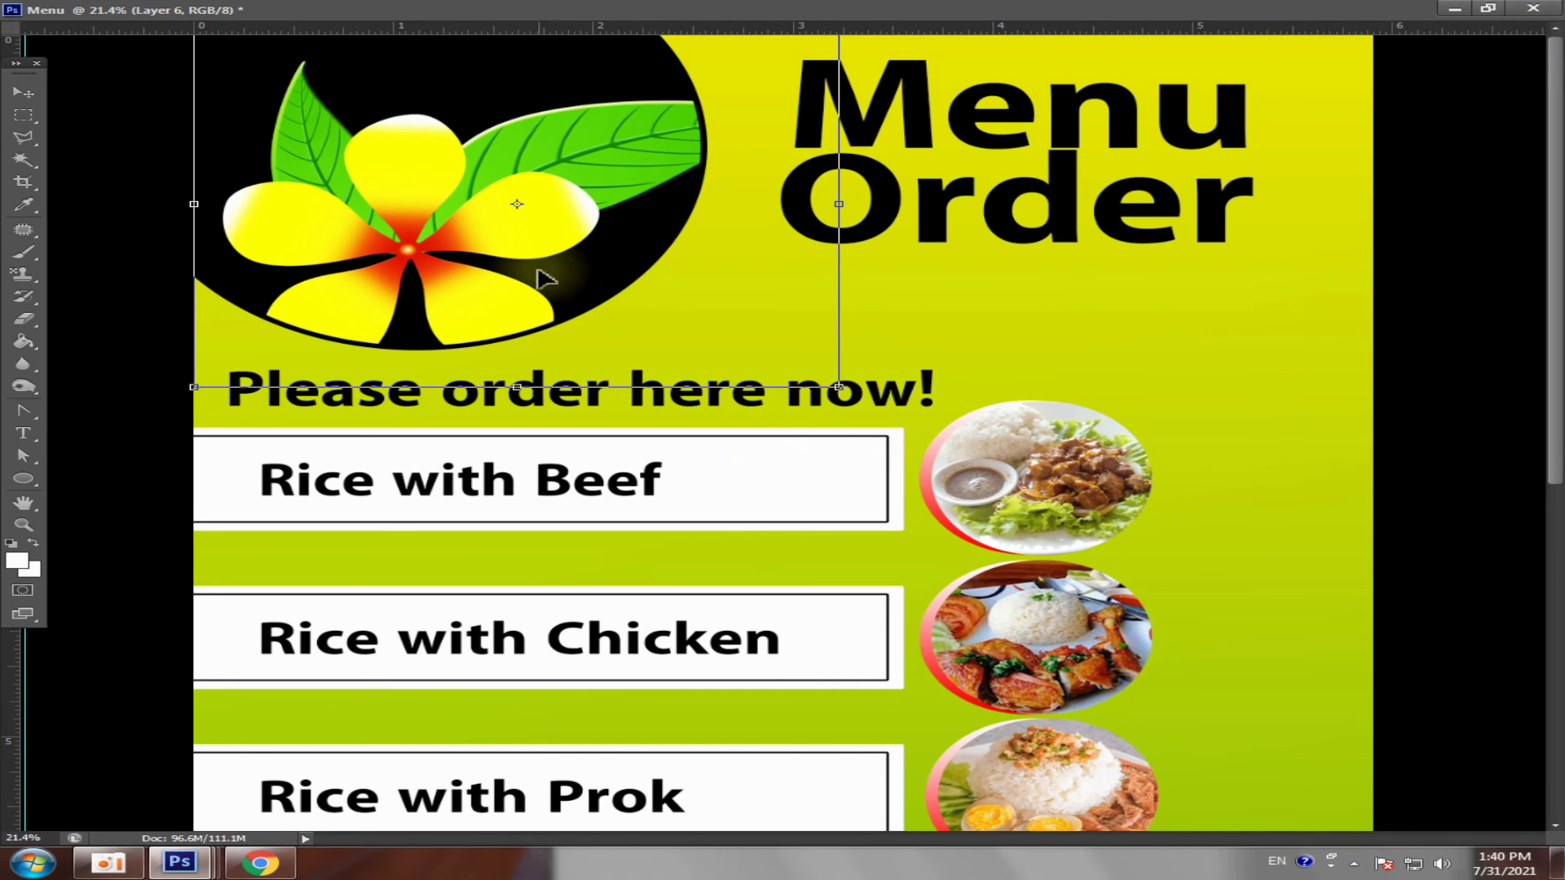
key("Return")
scroll(803, 399, "down", 1)
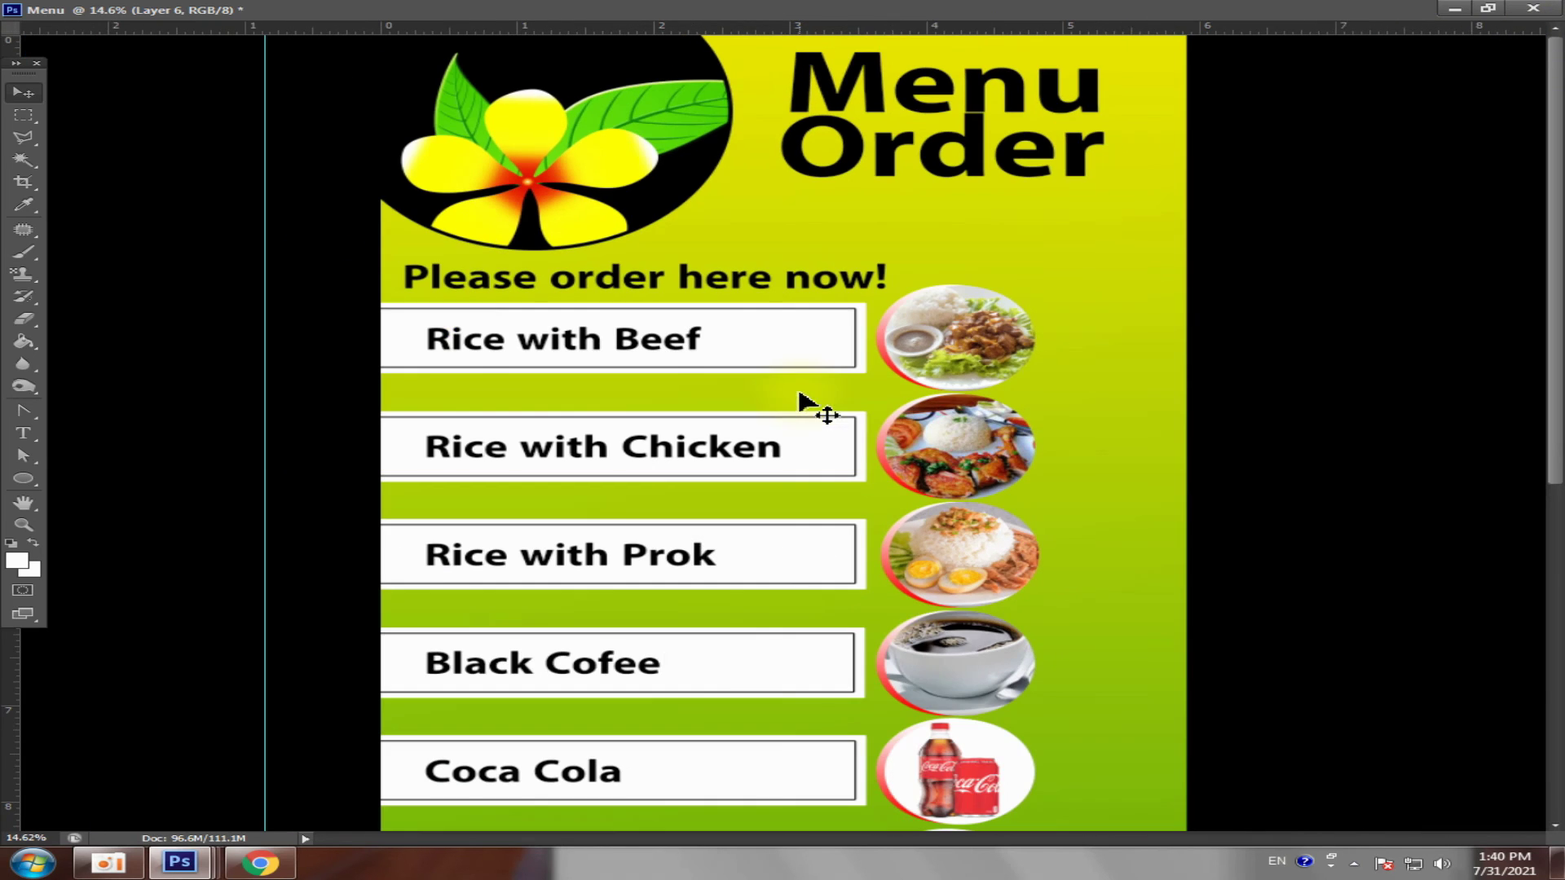
left_click(1487, 10)
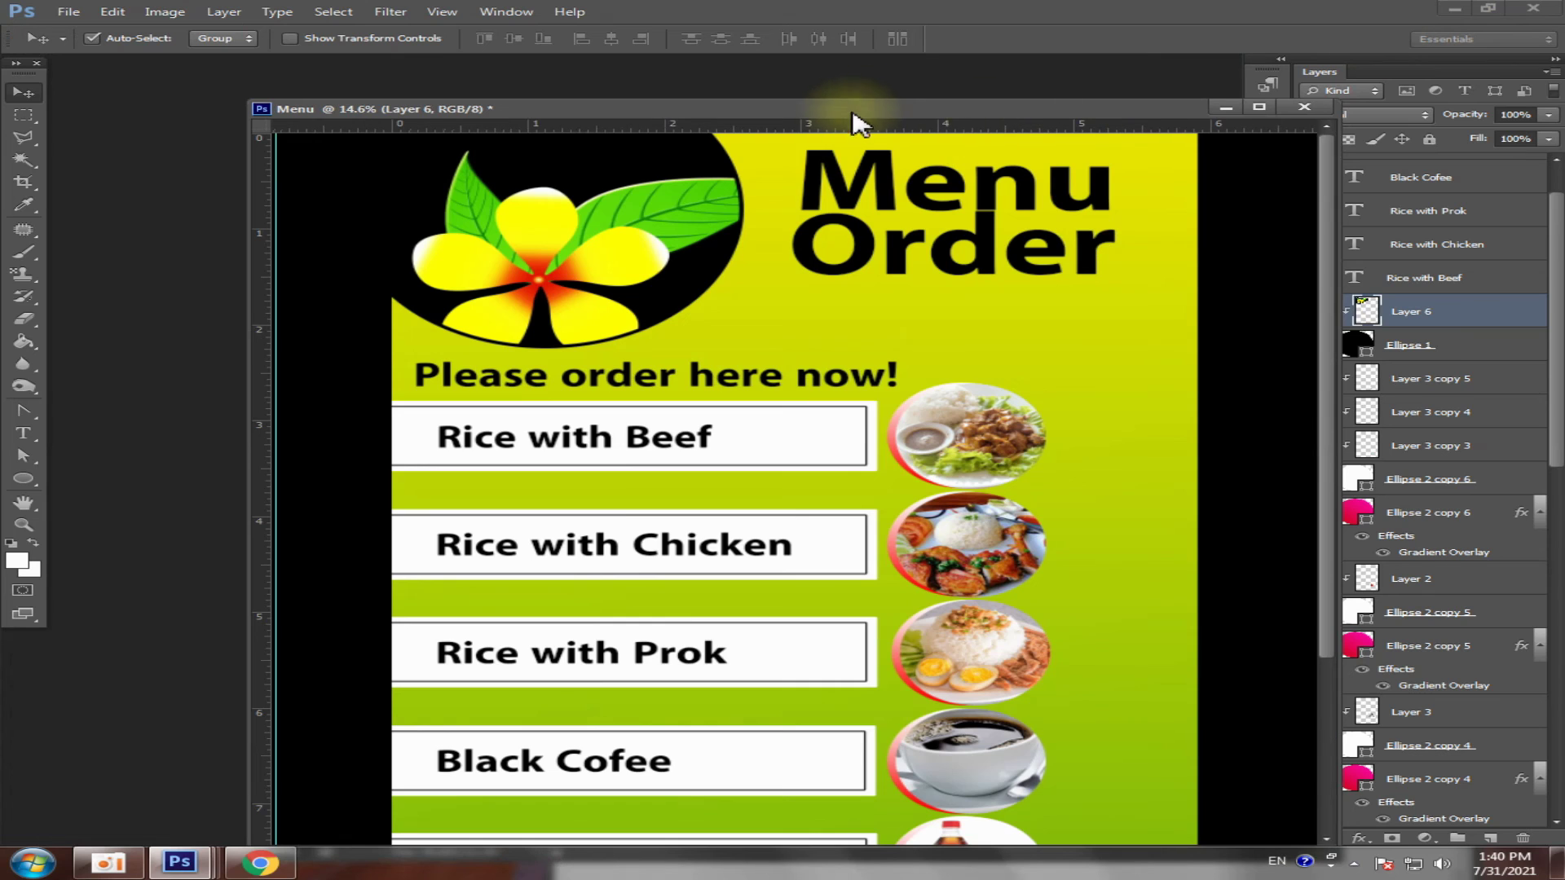
- Scale the flower logo to about 82%, rotate it about -16°, and center it in the circle
left_click_drag(876, 110, 796, 283)
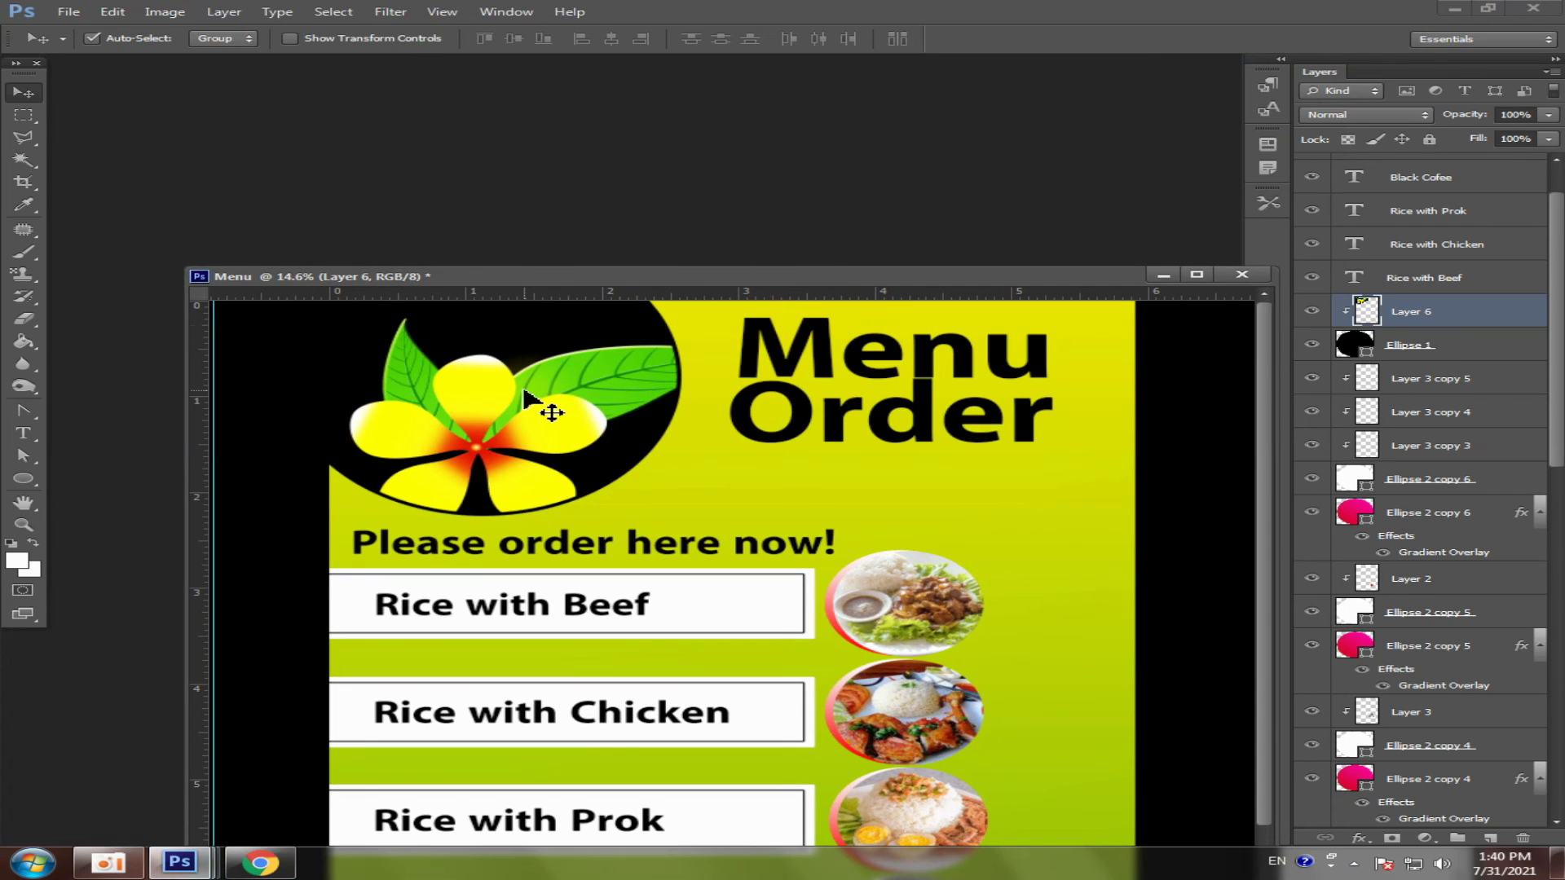
key("ctrl+t")
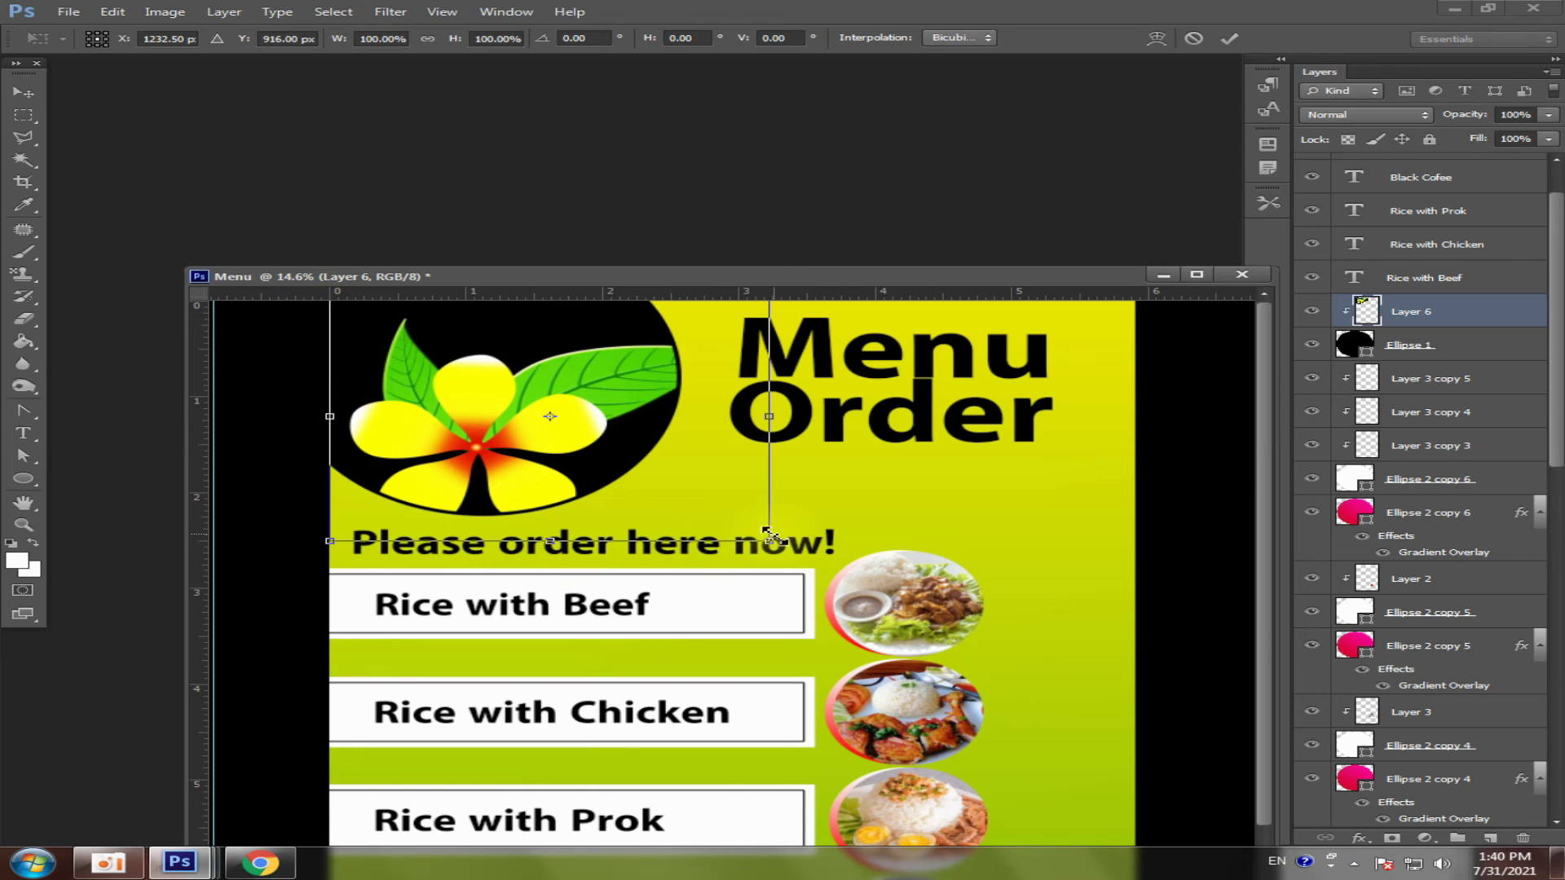
left_click_drag(769, 538, 705, 506)
left_click_drag(483, 384, 470, 387)
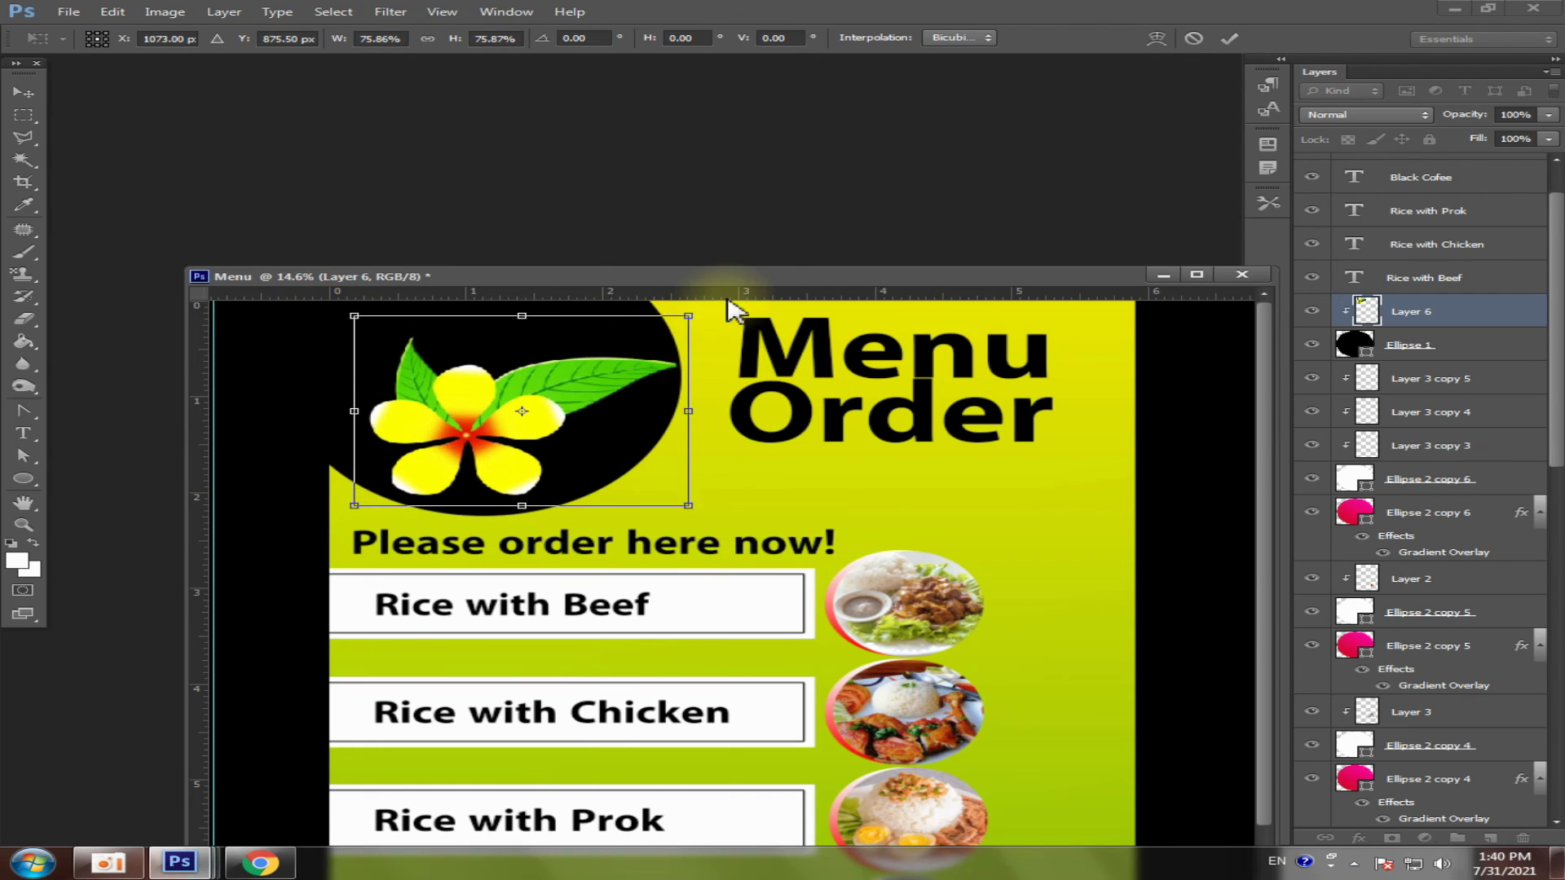
left_click_drag(712, 308, 664, 261)
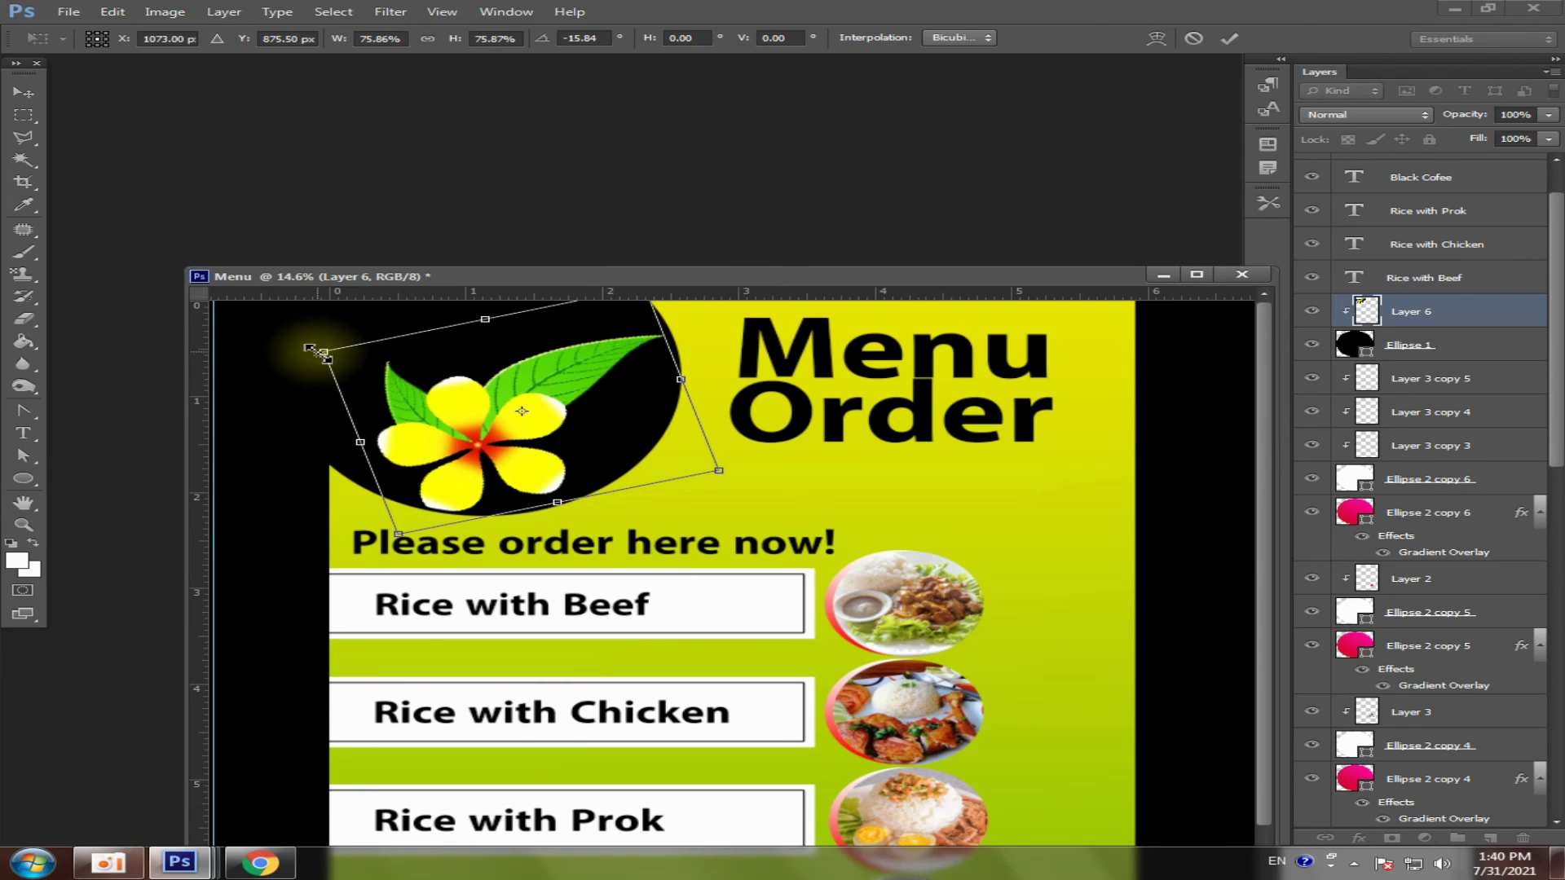
left_click_drag(330, 342, 280, 315)
left_click_drag(440, 398, 410, 387)
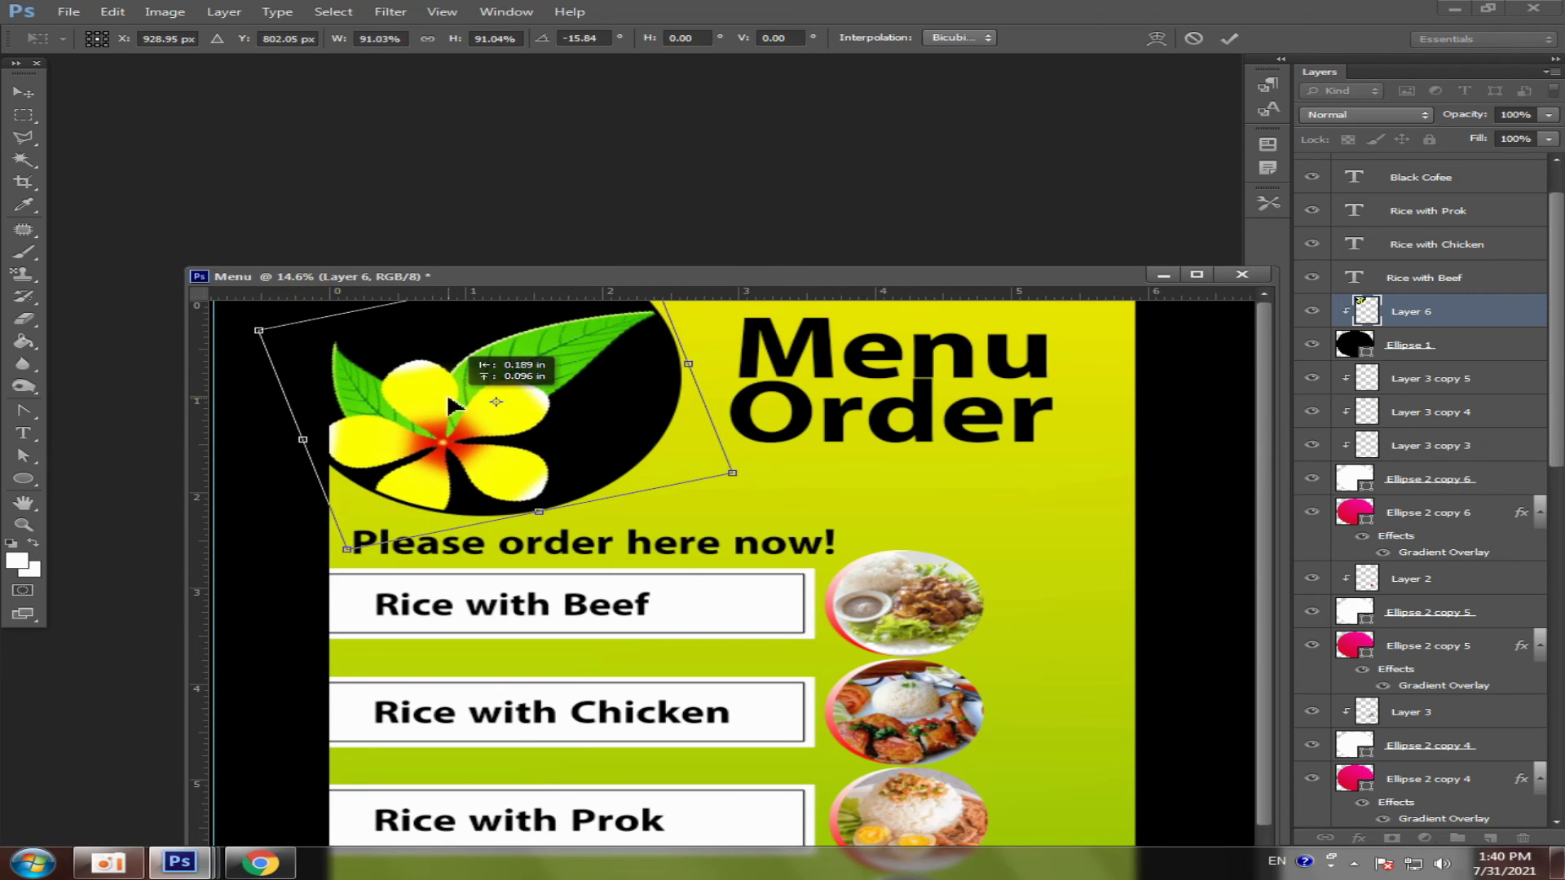
left_click_drag(253, 330, 287, 307)
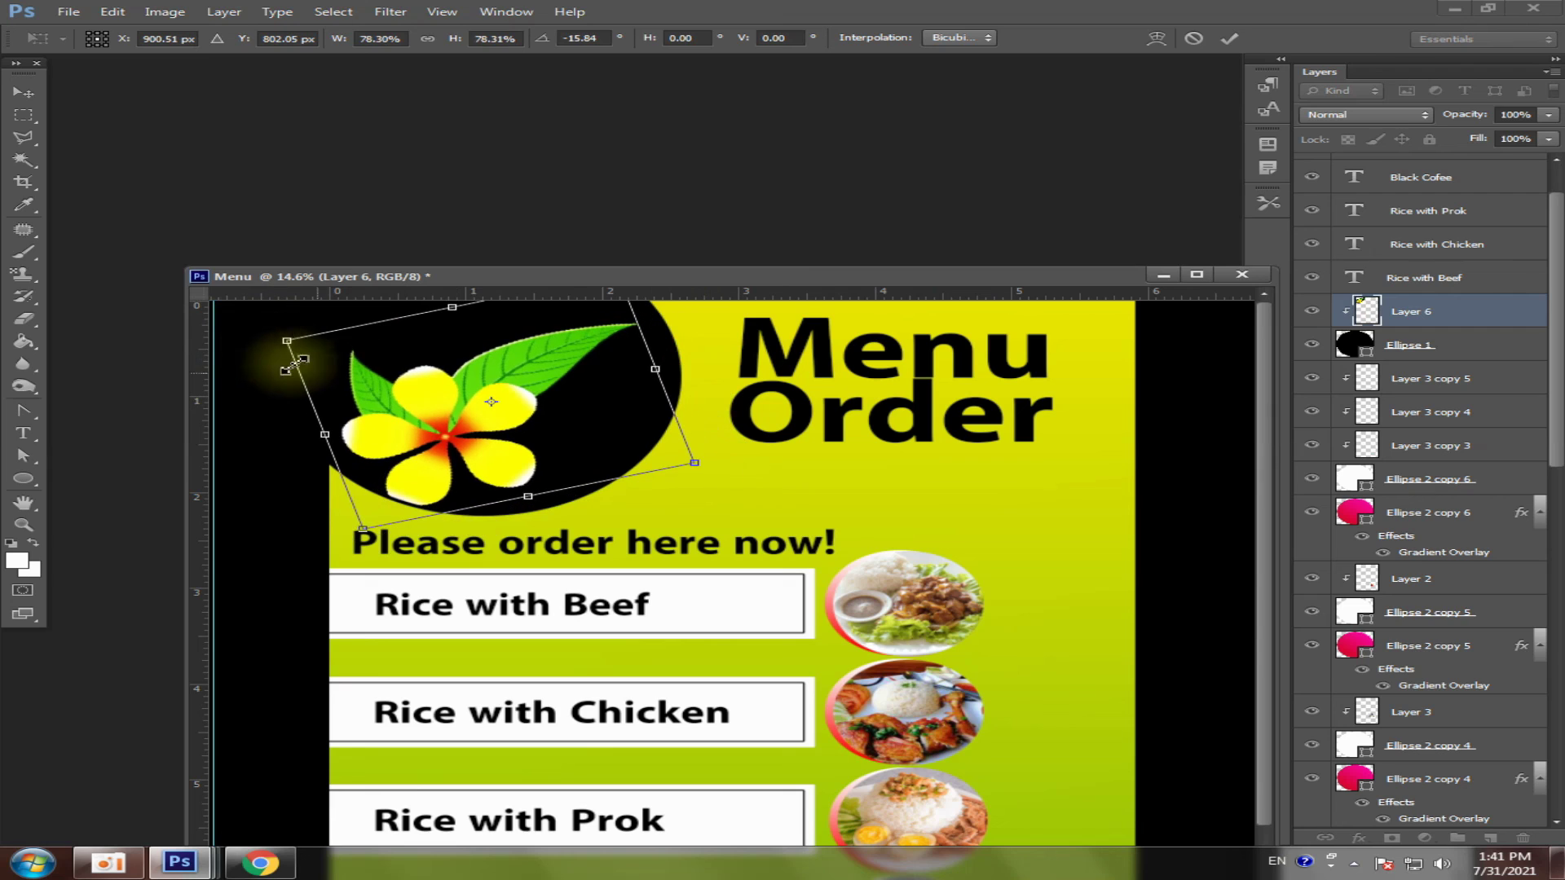
left_click_drag(493, 404, 493, 424)
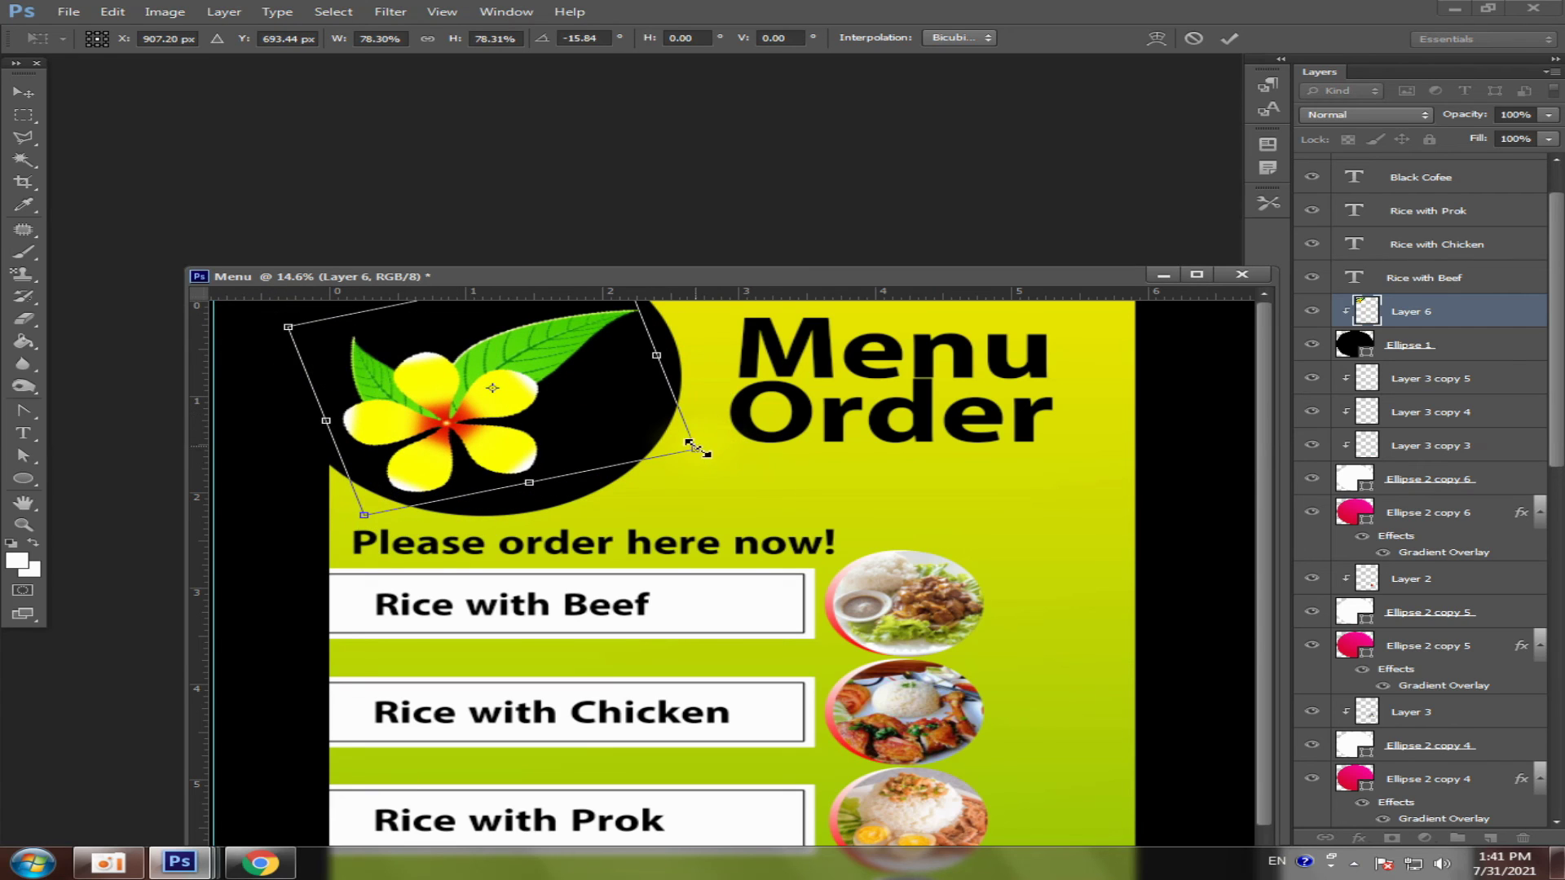
left_click_drag(693, 447, 698, 450)
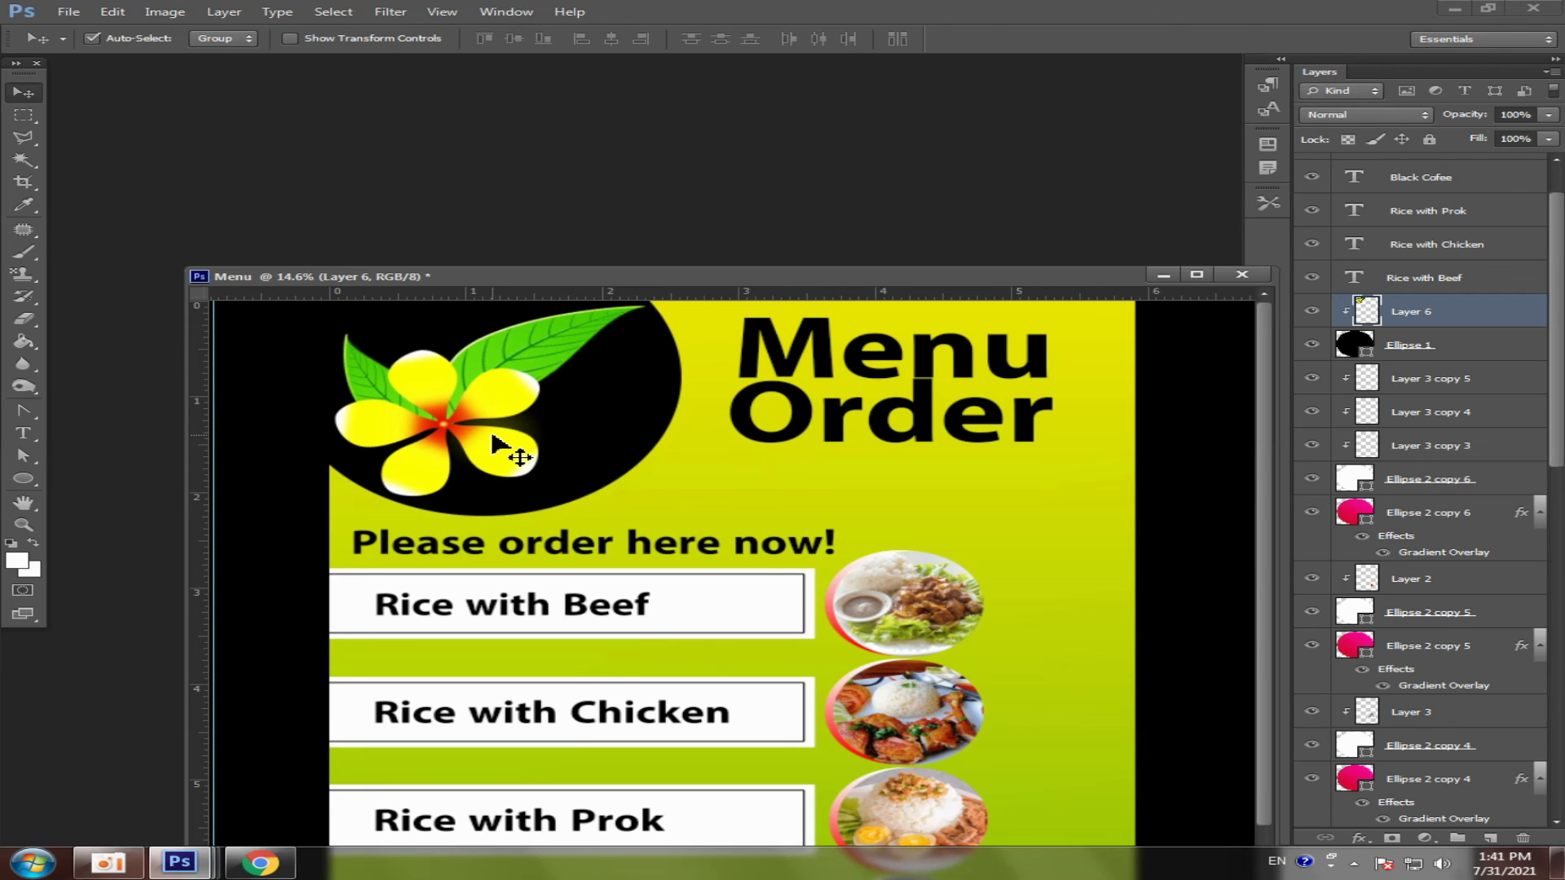
- Nudge the flower slightly and shift the Menu Order title right and down
scroll(505, 445, "down", 2)
scroll(526, 452, "down", 2)
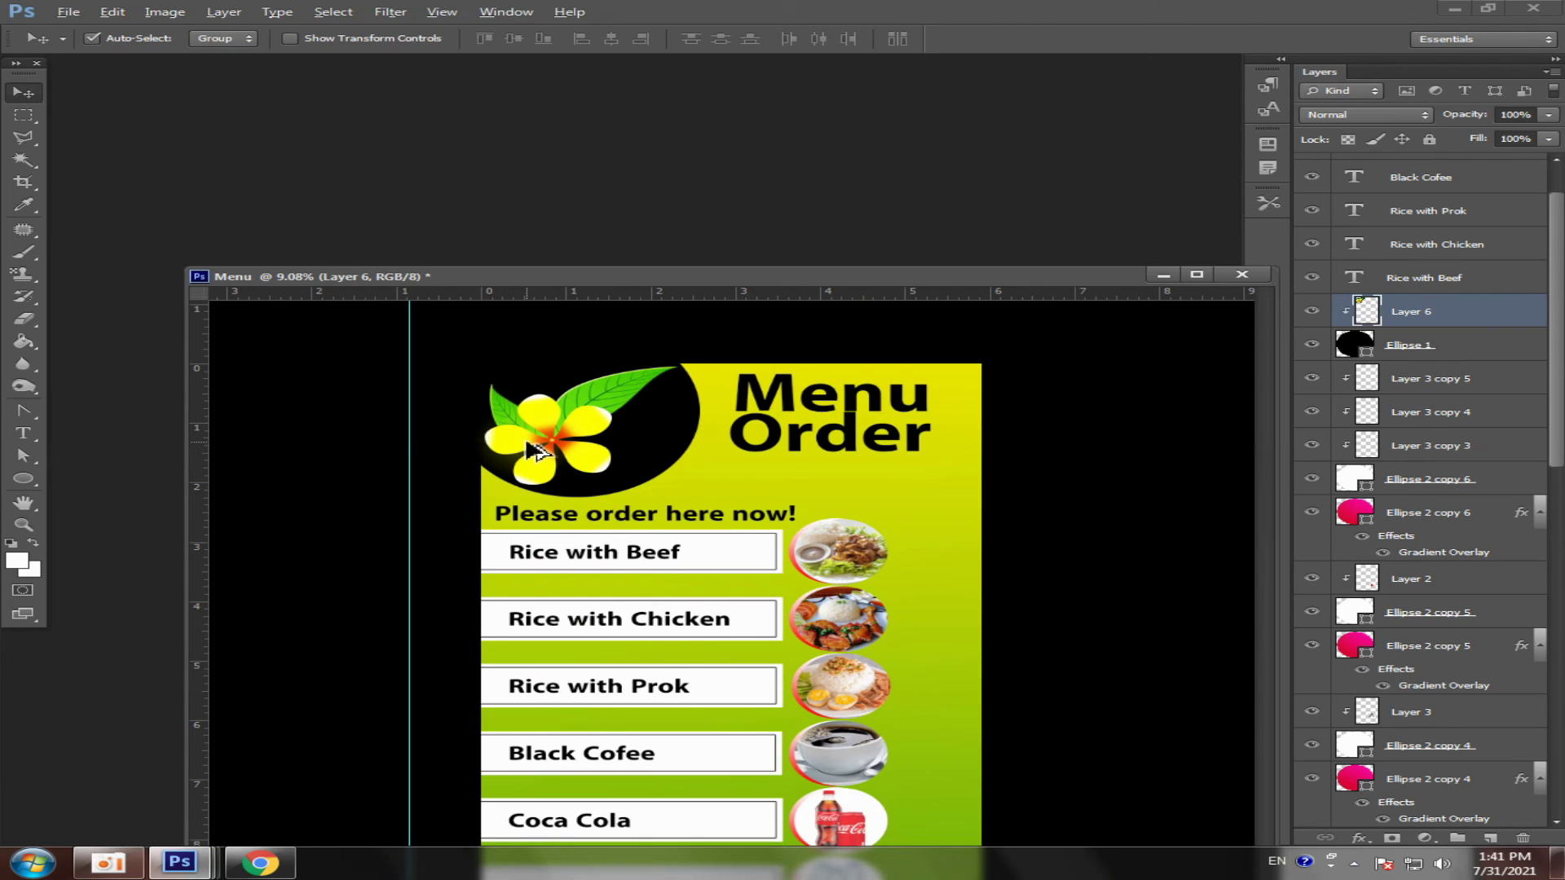
scroll(531, 450, "up", 1)
left_click_drag(544, 416, 551, 422)
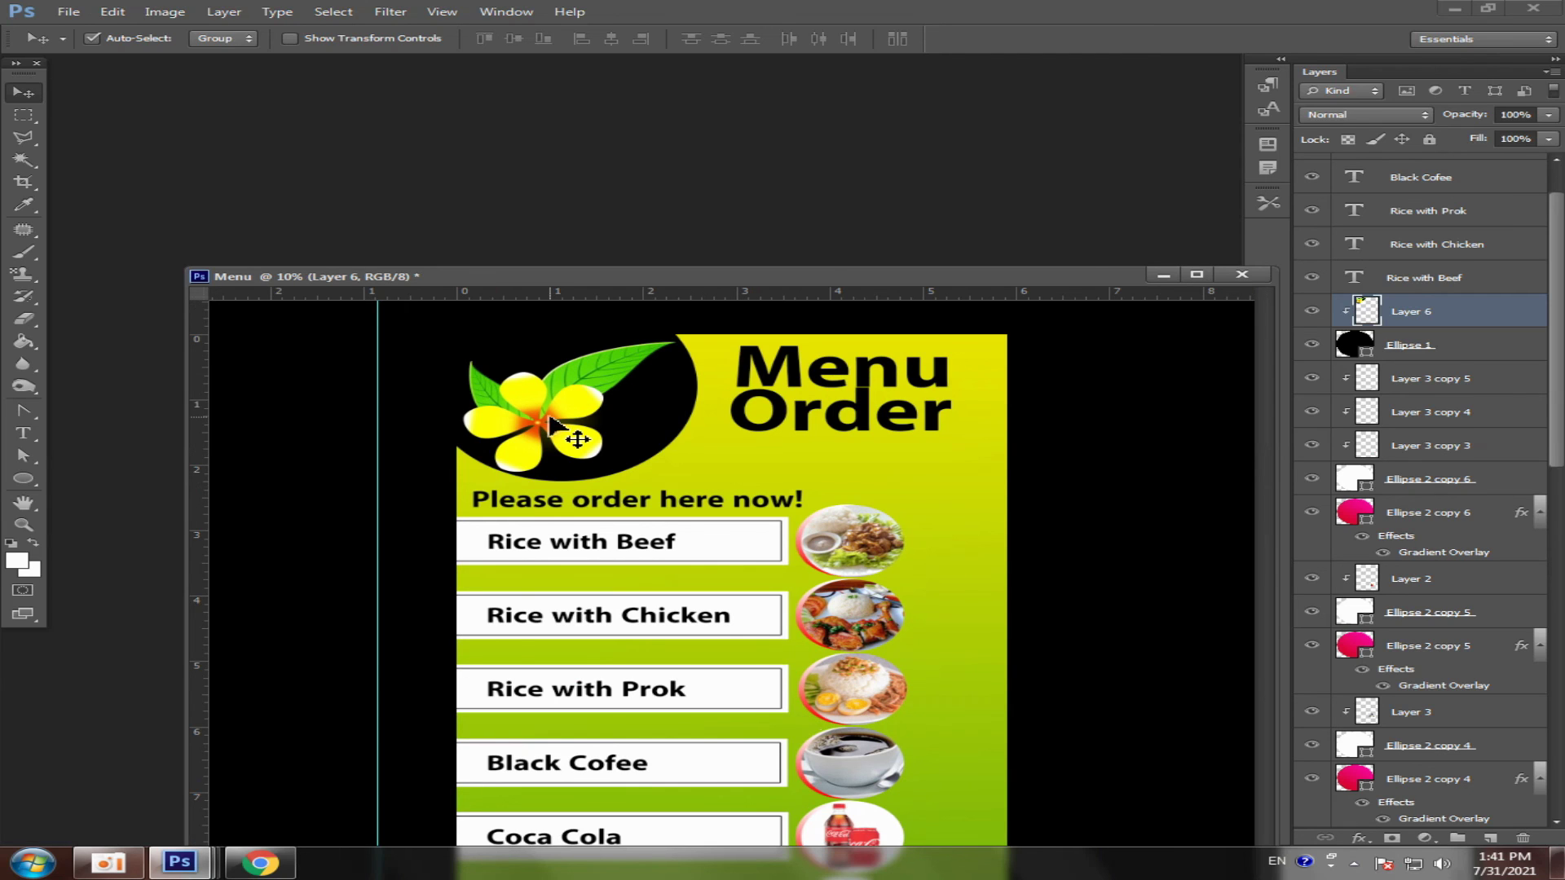
left_click(672, 412)
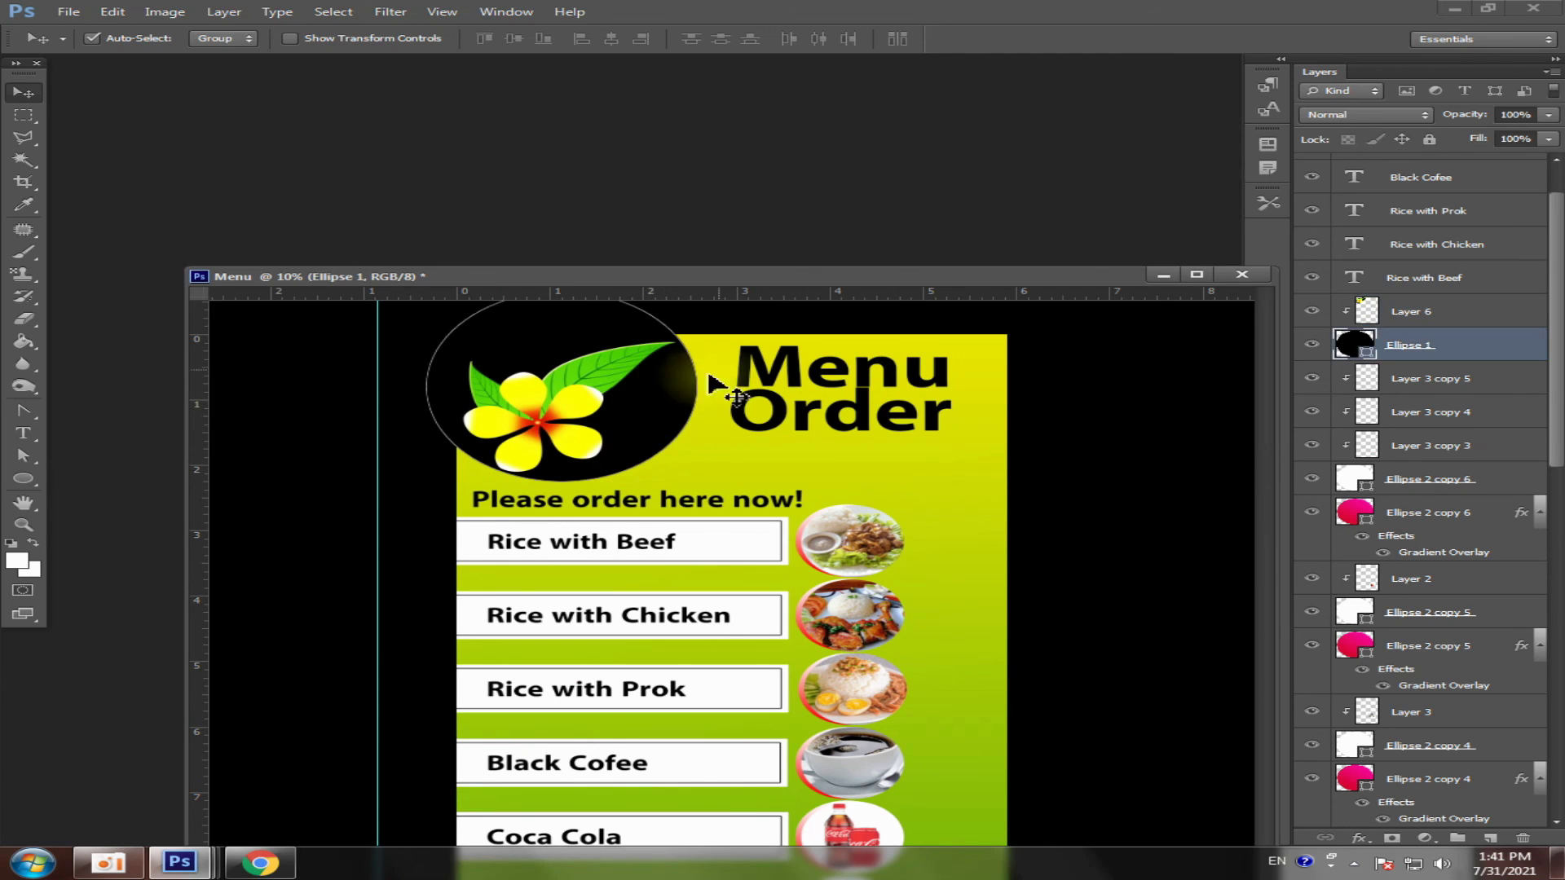
left_click(1063, 426)
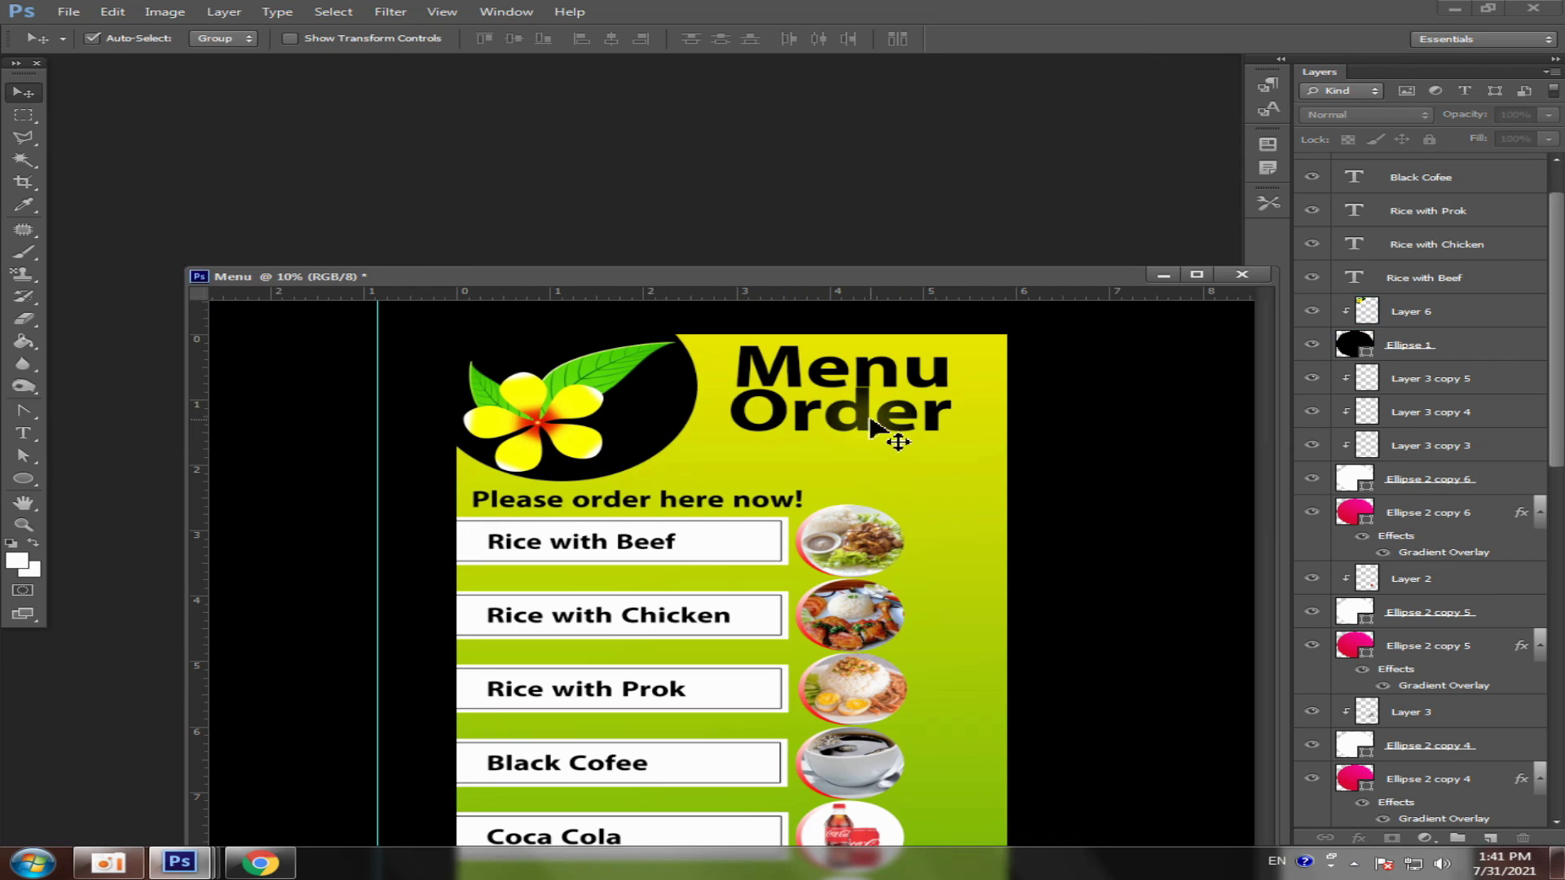
left_click(863, 416)
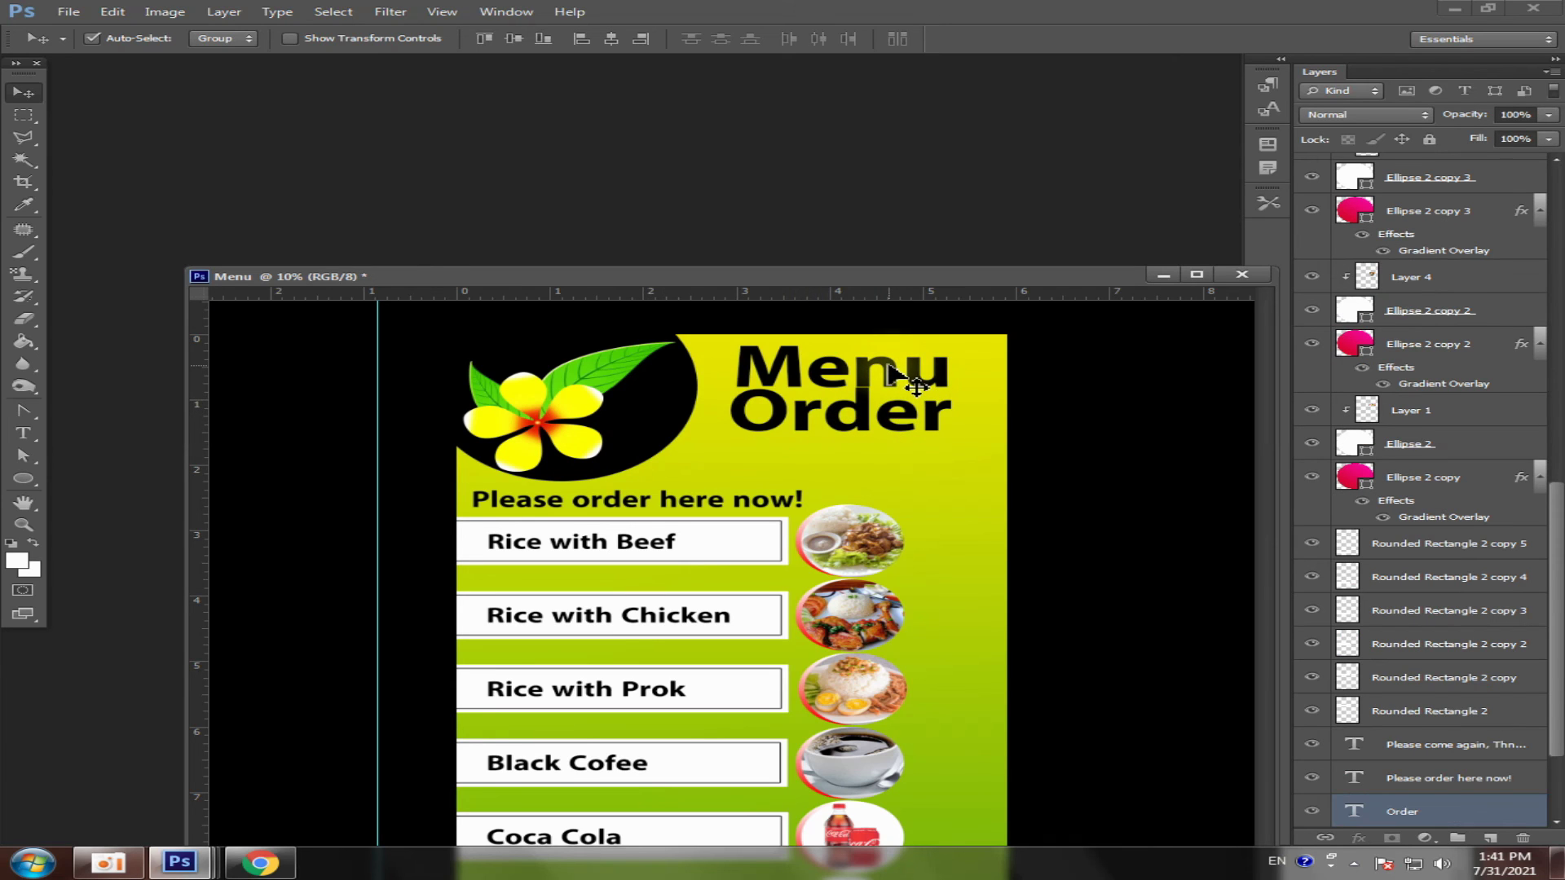
key("shift+Down")
key("shift+Down")
key("shift+Right")
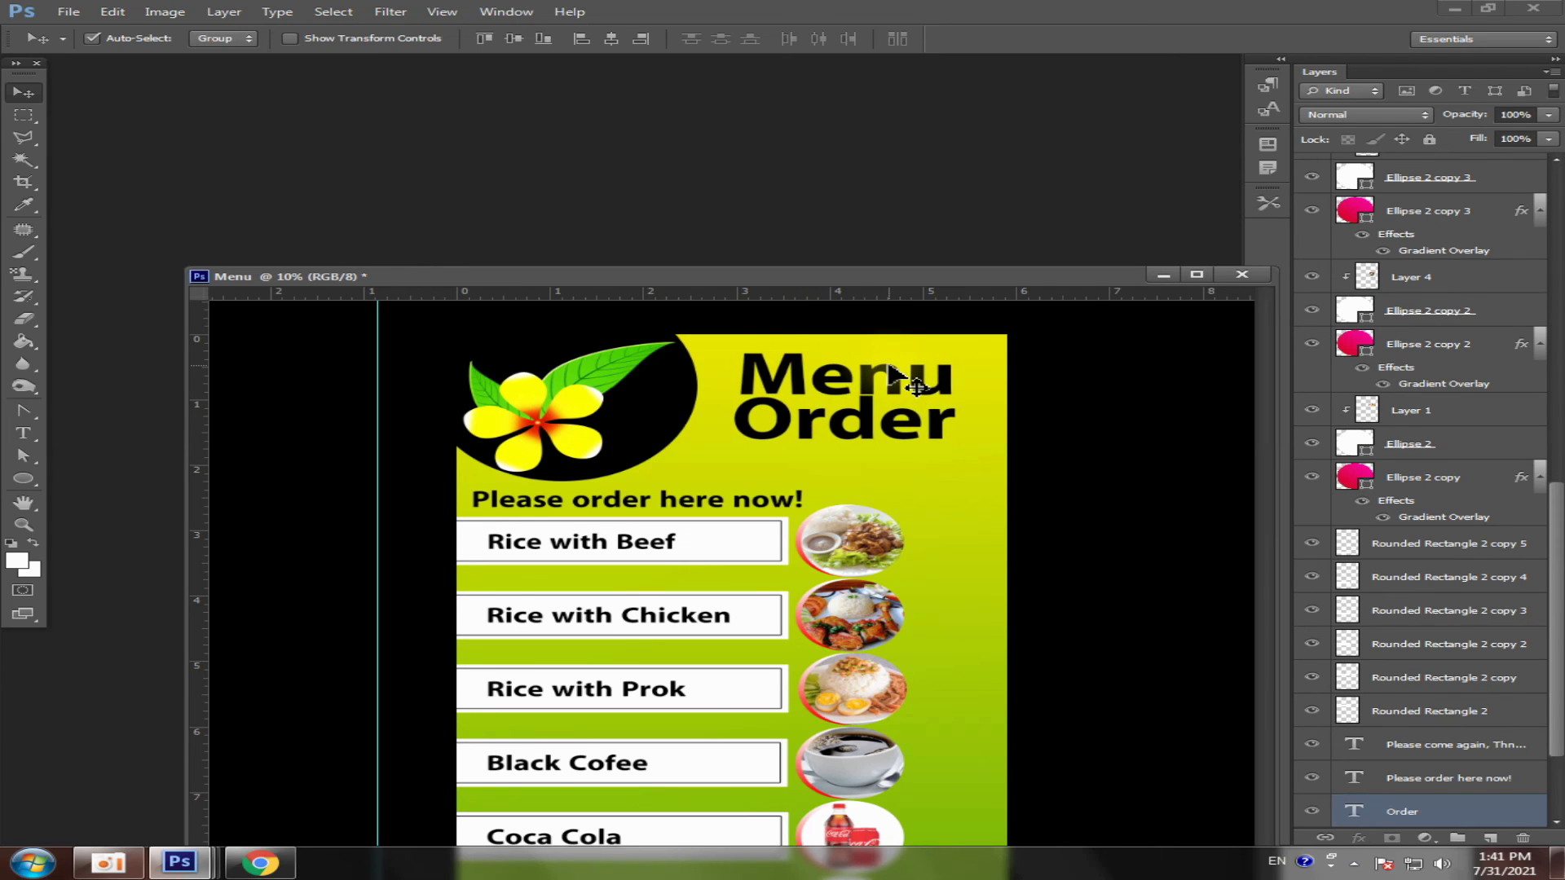
- Slightly enlarge the Ellipse 1 circle, then enlarge the flower to about 111%
left_click(662, 379)
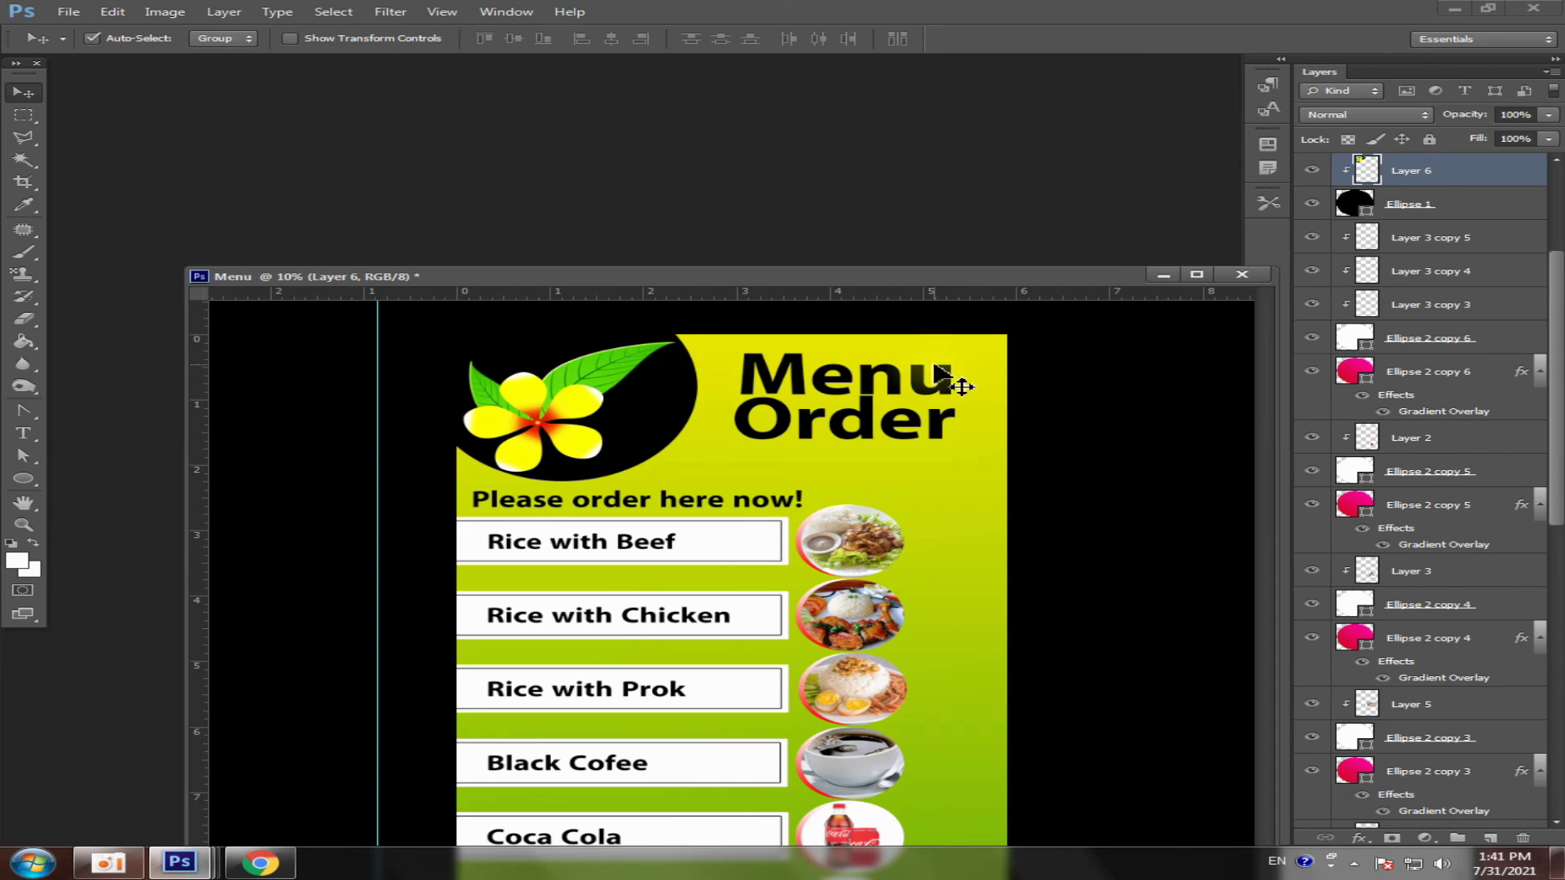
left_click(1399, 208)
key("ctrl+t")
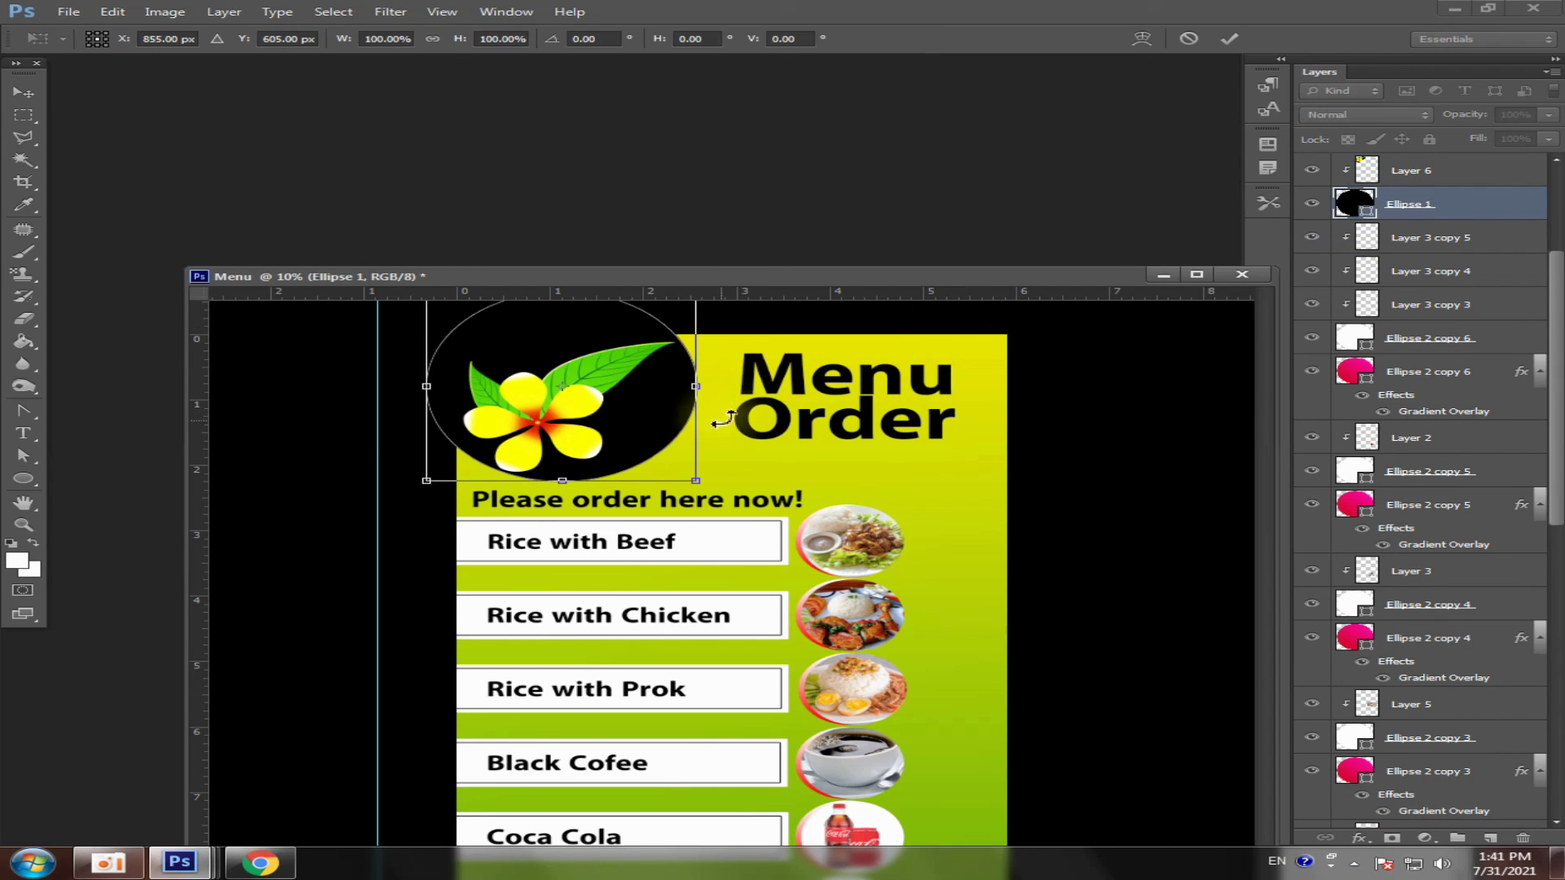
left_click_drag(703, 483, 713, 489)
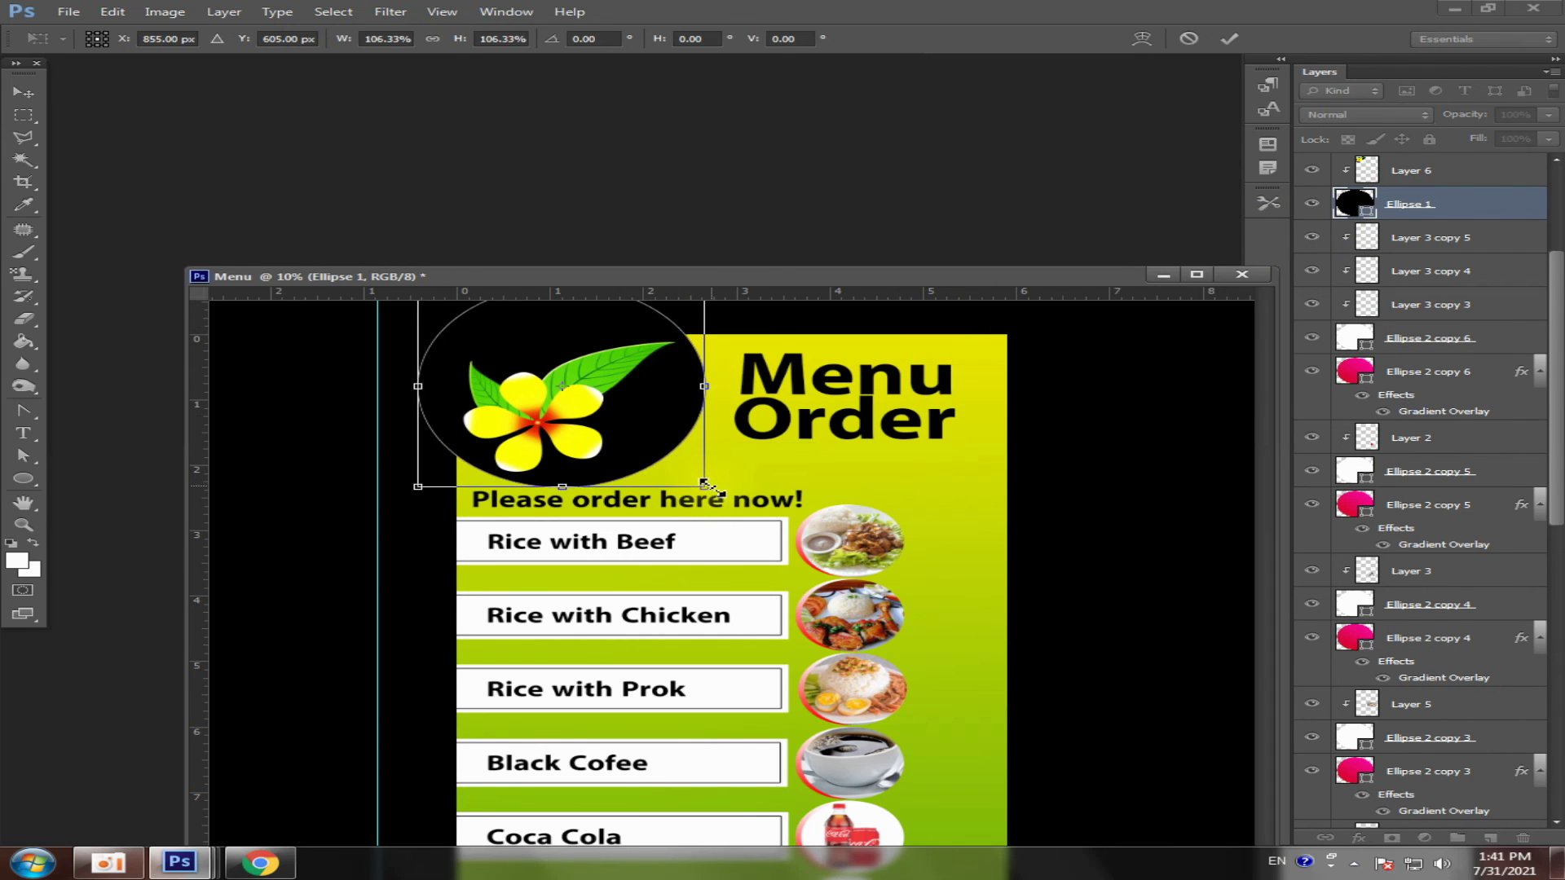
key("Return")
left_click(555, 422)
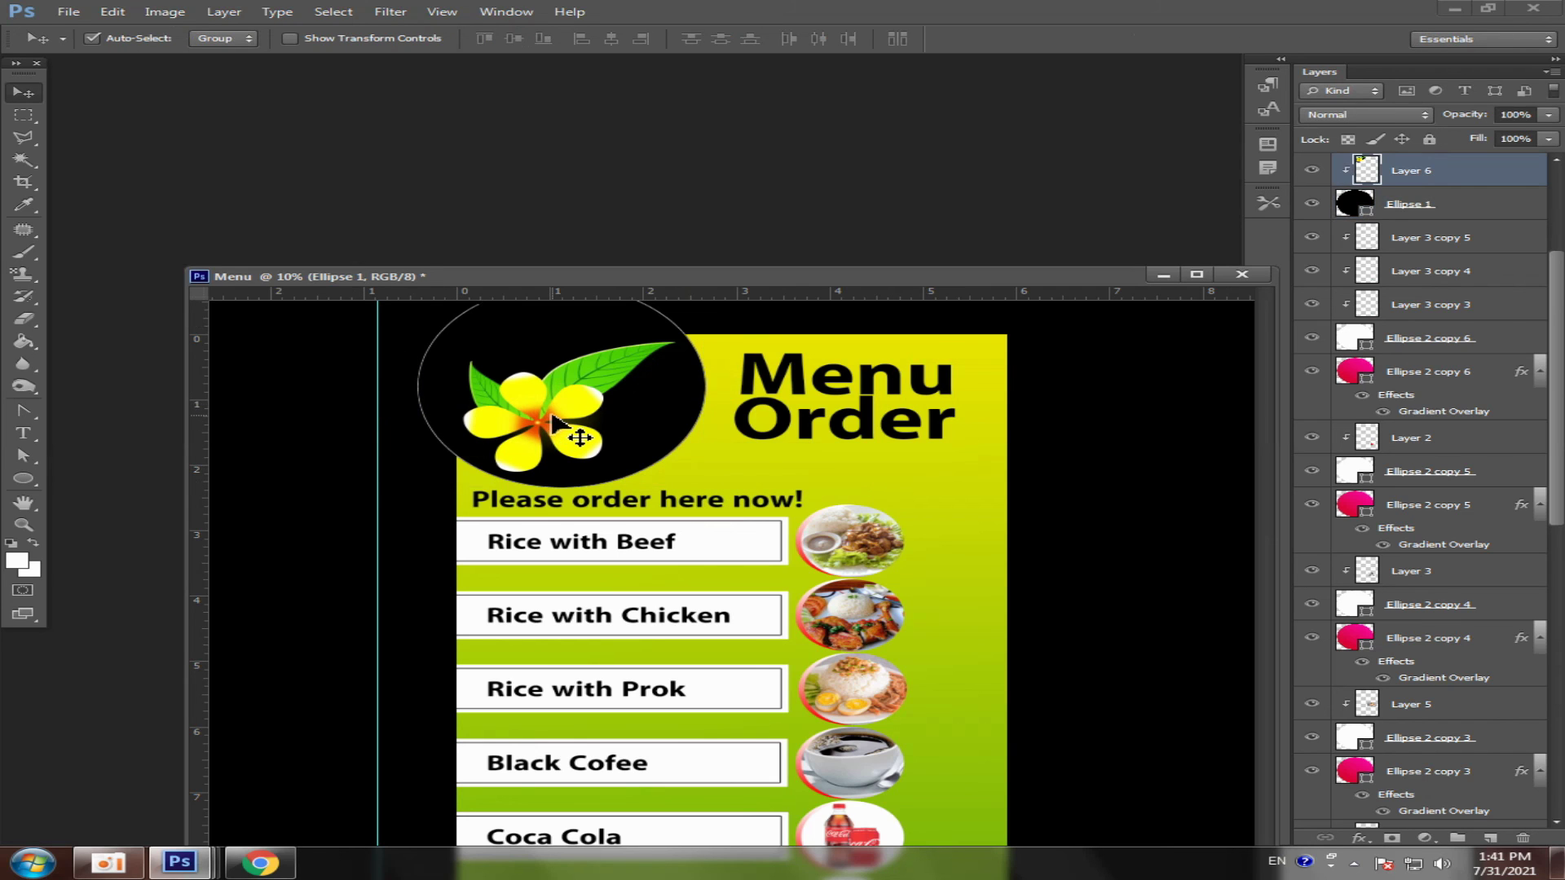
key("ctrl+t")
left_click_drag(694, 329, 724, 361)
key("Return")
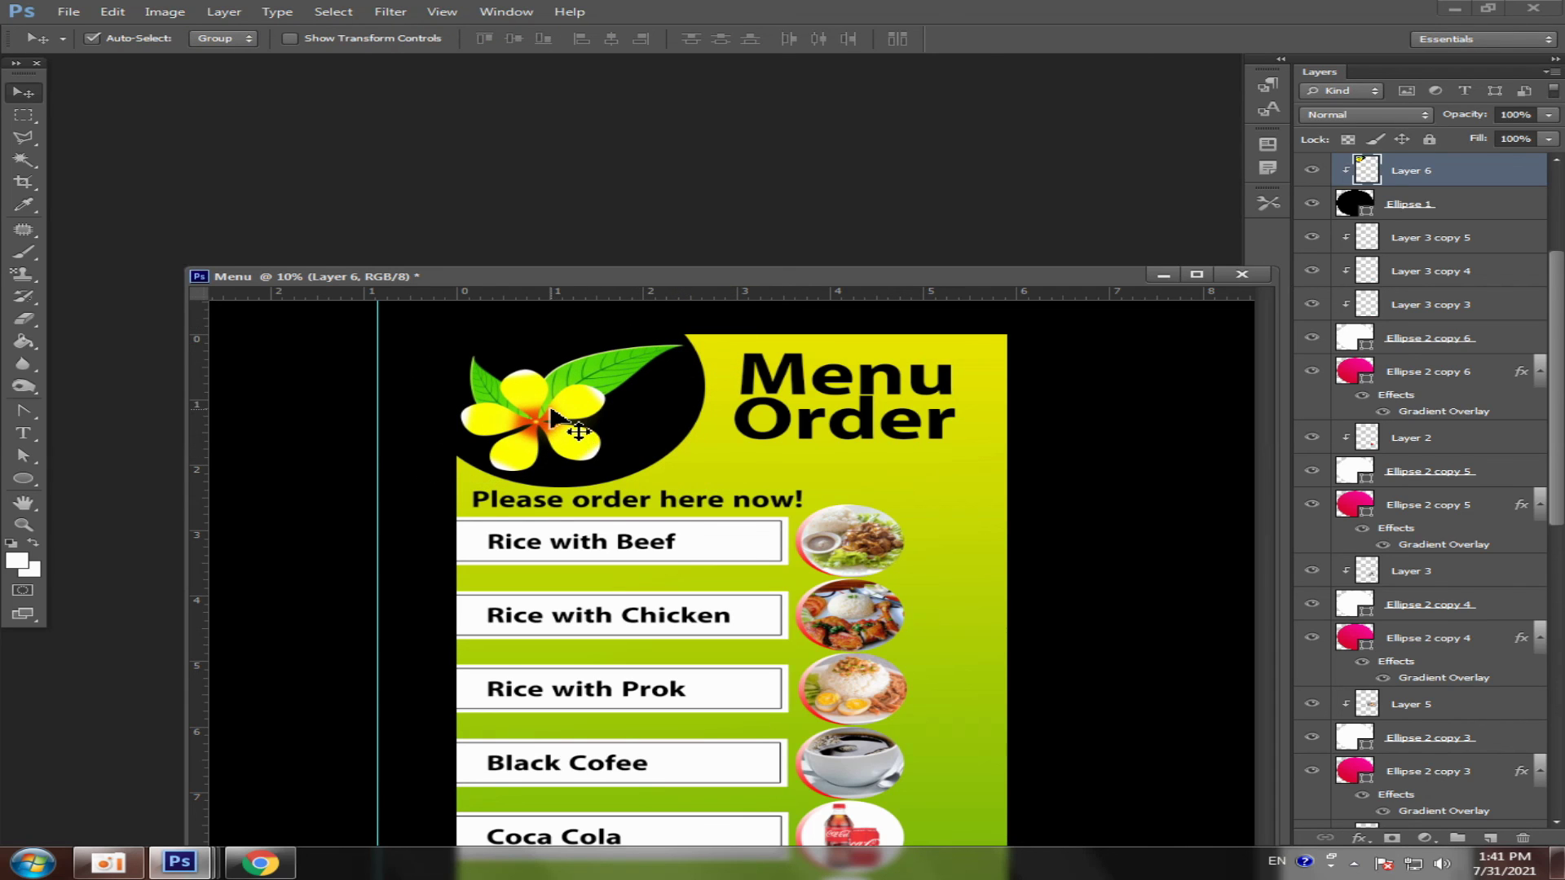
- Maximize the poster document so it fills the workspace
scroll(551, 416, "down", 2, "alt")
scroll(650, 433, "down", 2, "alt")
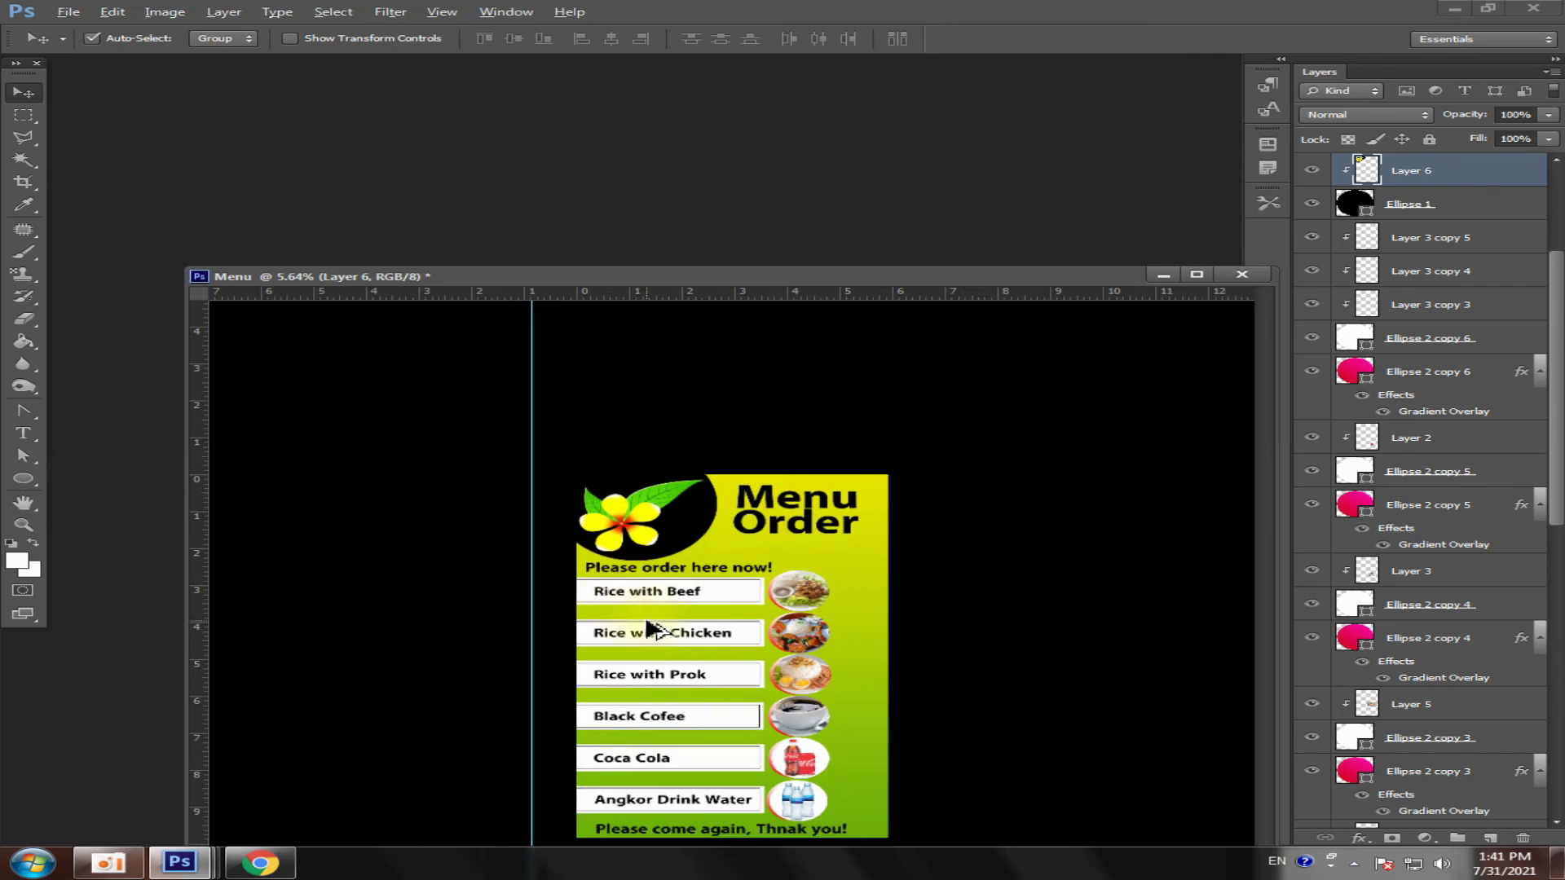
scroll(733, 530, "down", 2, "alt")
scroll(836, 665, "up", 2, "alt")
scroll(840, 668, "up", 1, "alt")
scroll(852, 774, "down", 1, "alt")
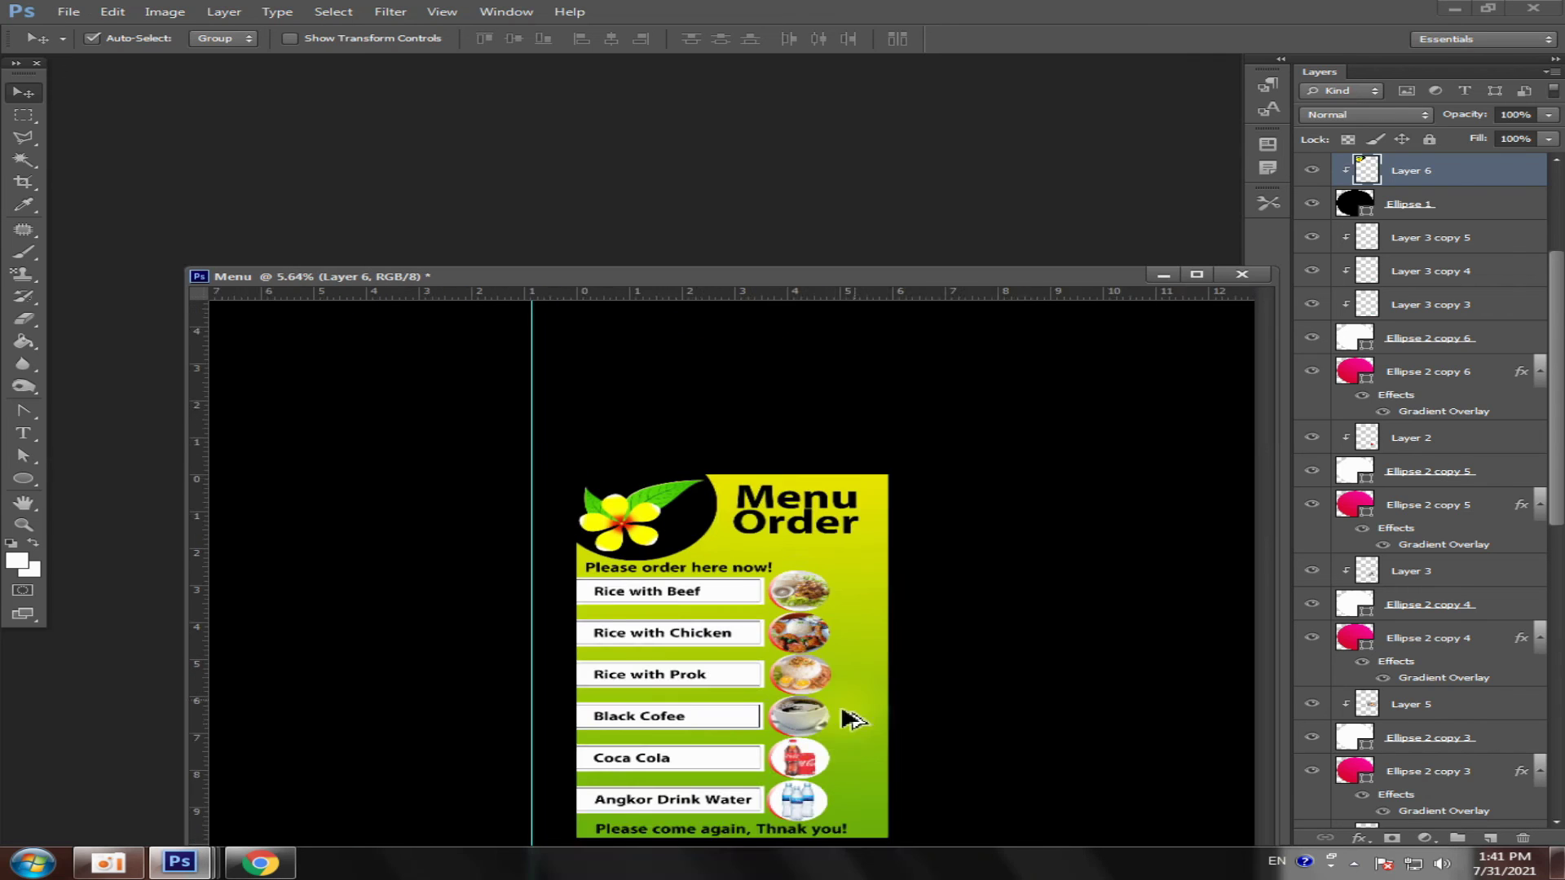
scroll(848, 717, "up", 1, "alt")
left_click(1195, 275)
scroll(817, 492, "up", 2, "alt")
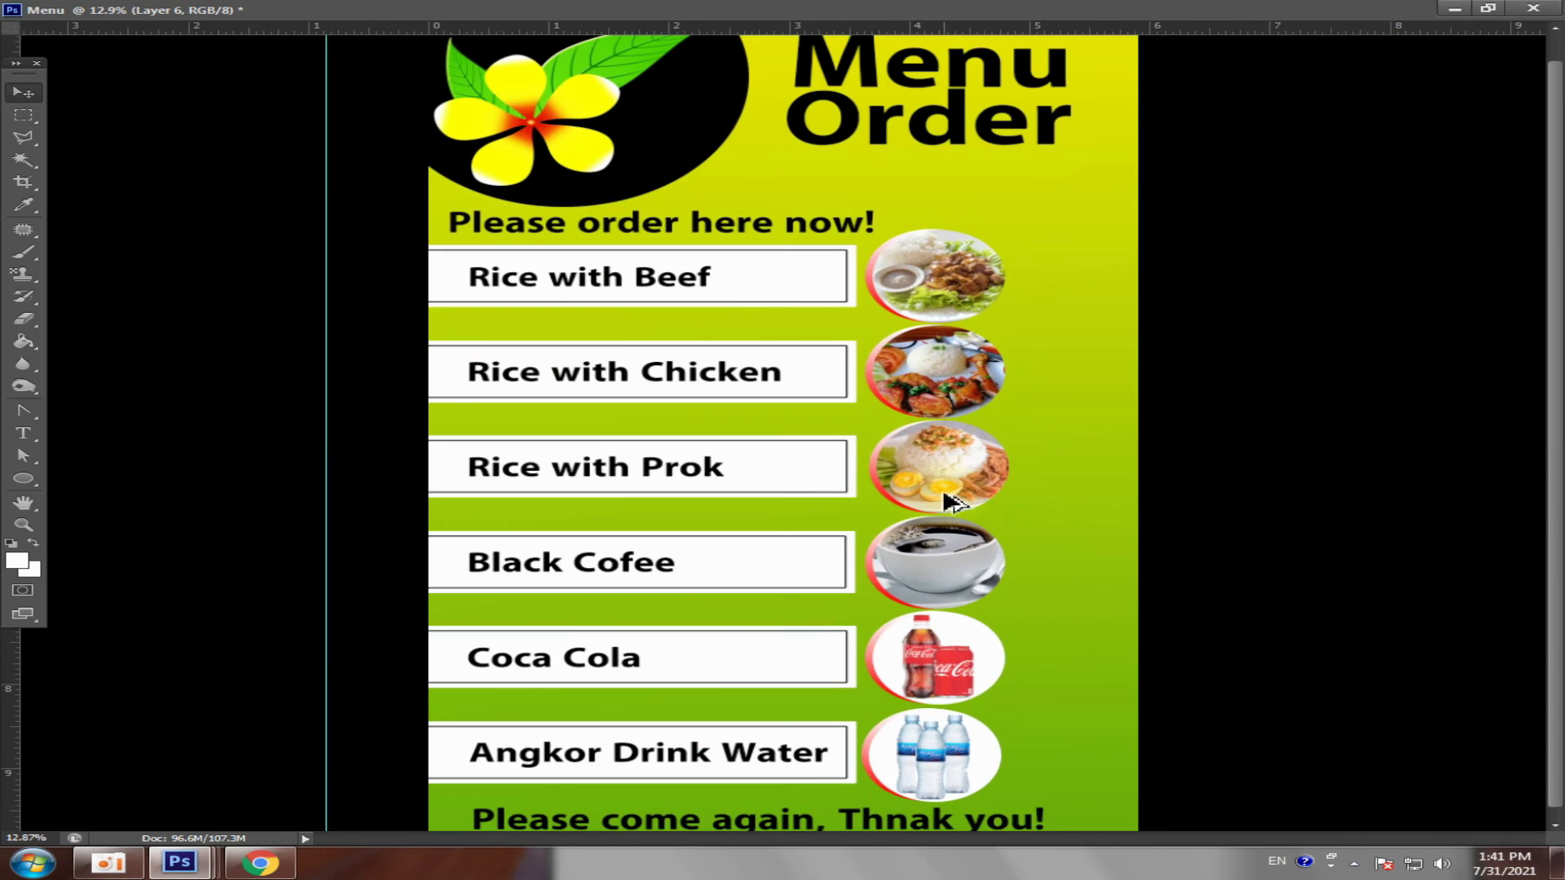
scroll(943, 500, "down", 1, "alt")
scroll(943, 499, "up", 1, "alt")
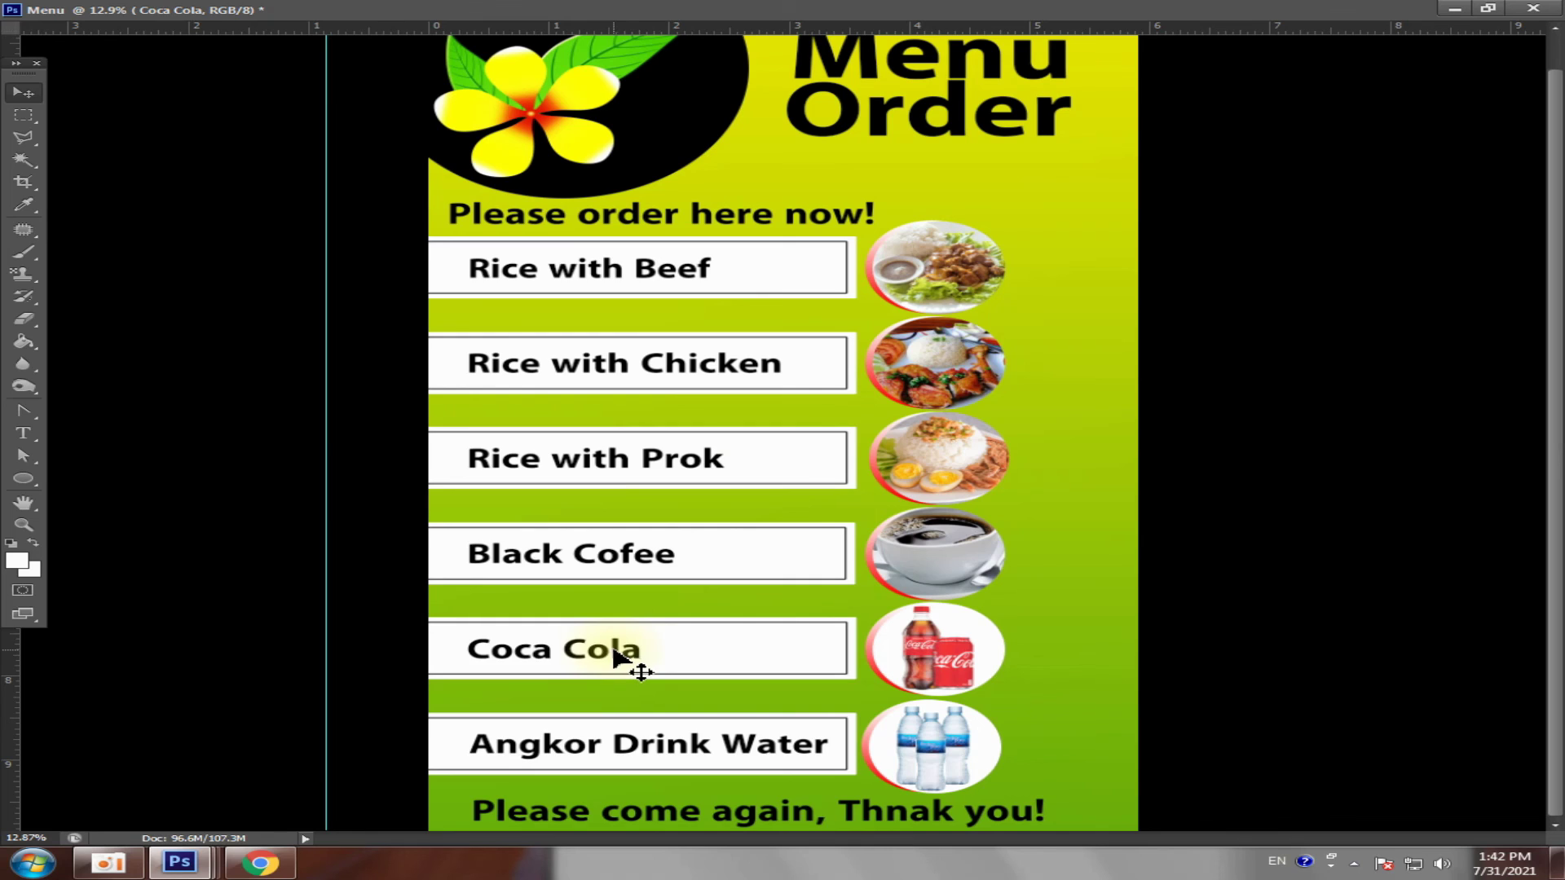
- Copy the Coca Cola label, retype it as $2, and move it right of the beef photo
left_click_drag(617, 656, 1129, 259)
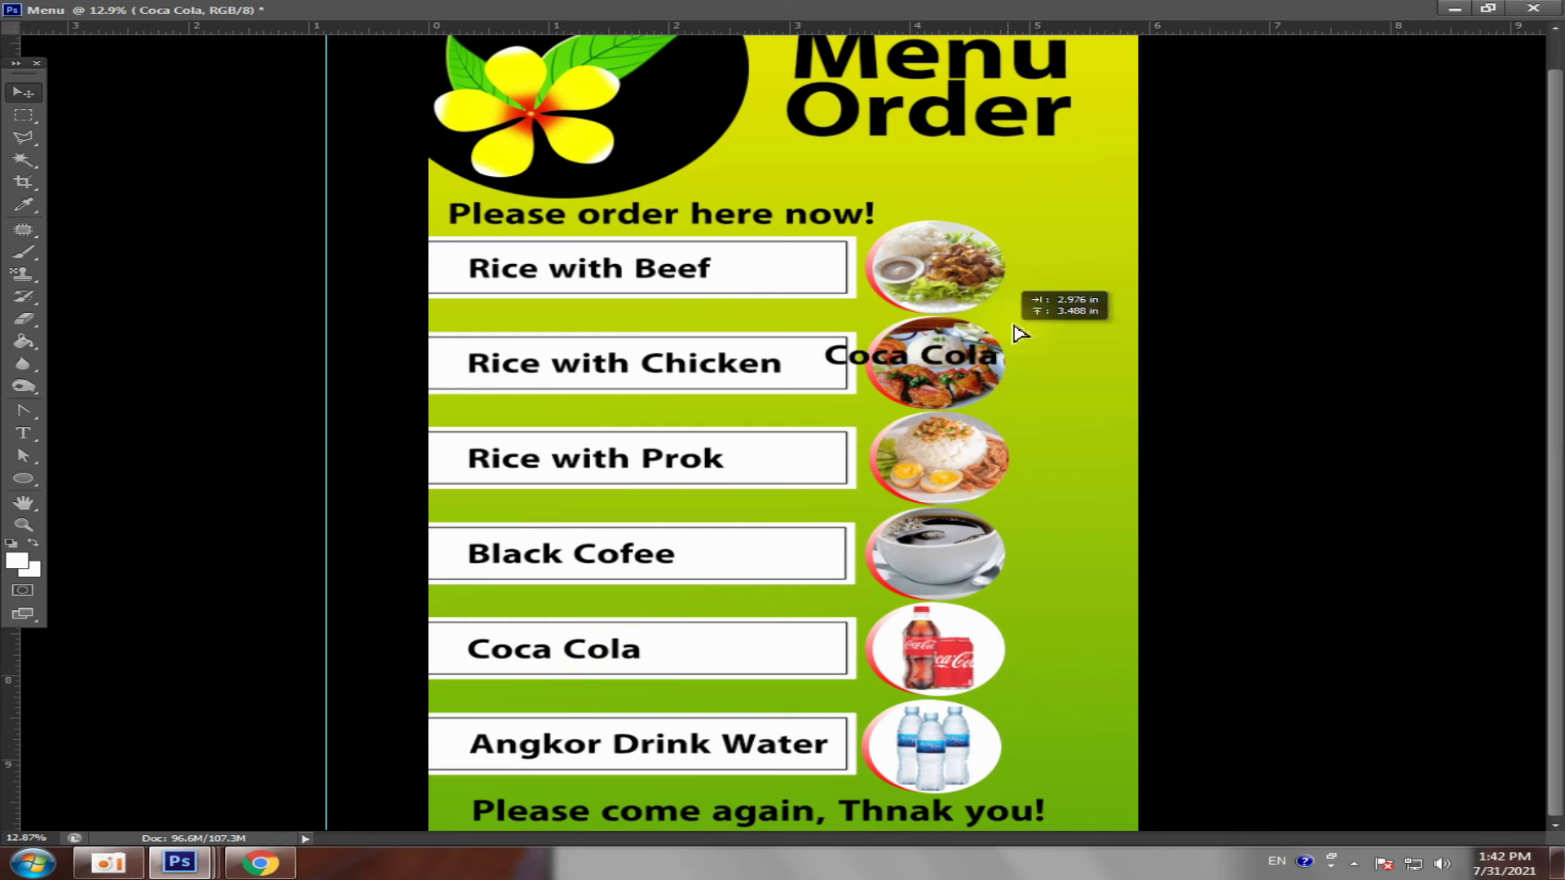
left_click(35, 433)
left_click_drag(1005, 259, 1251, 256)
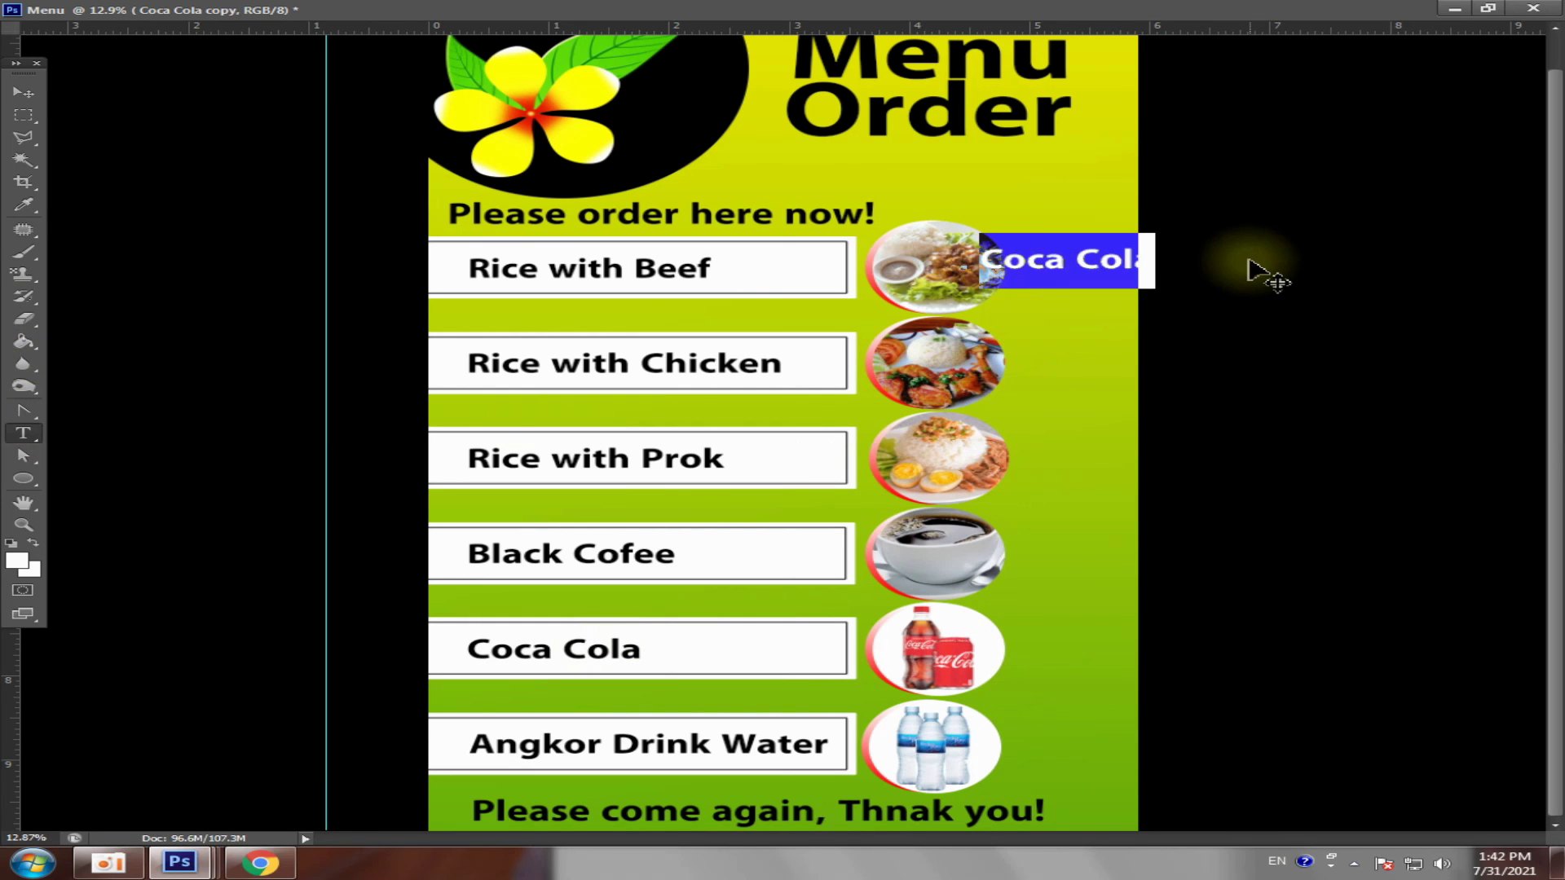
type("2")
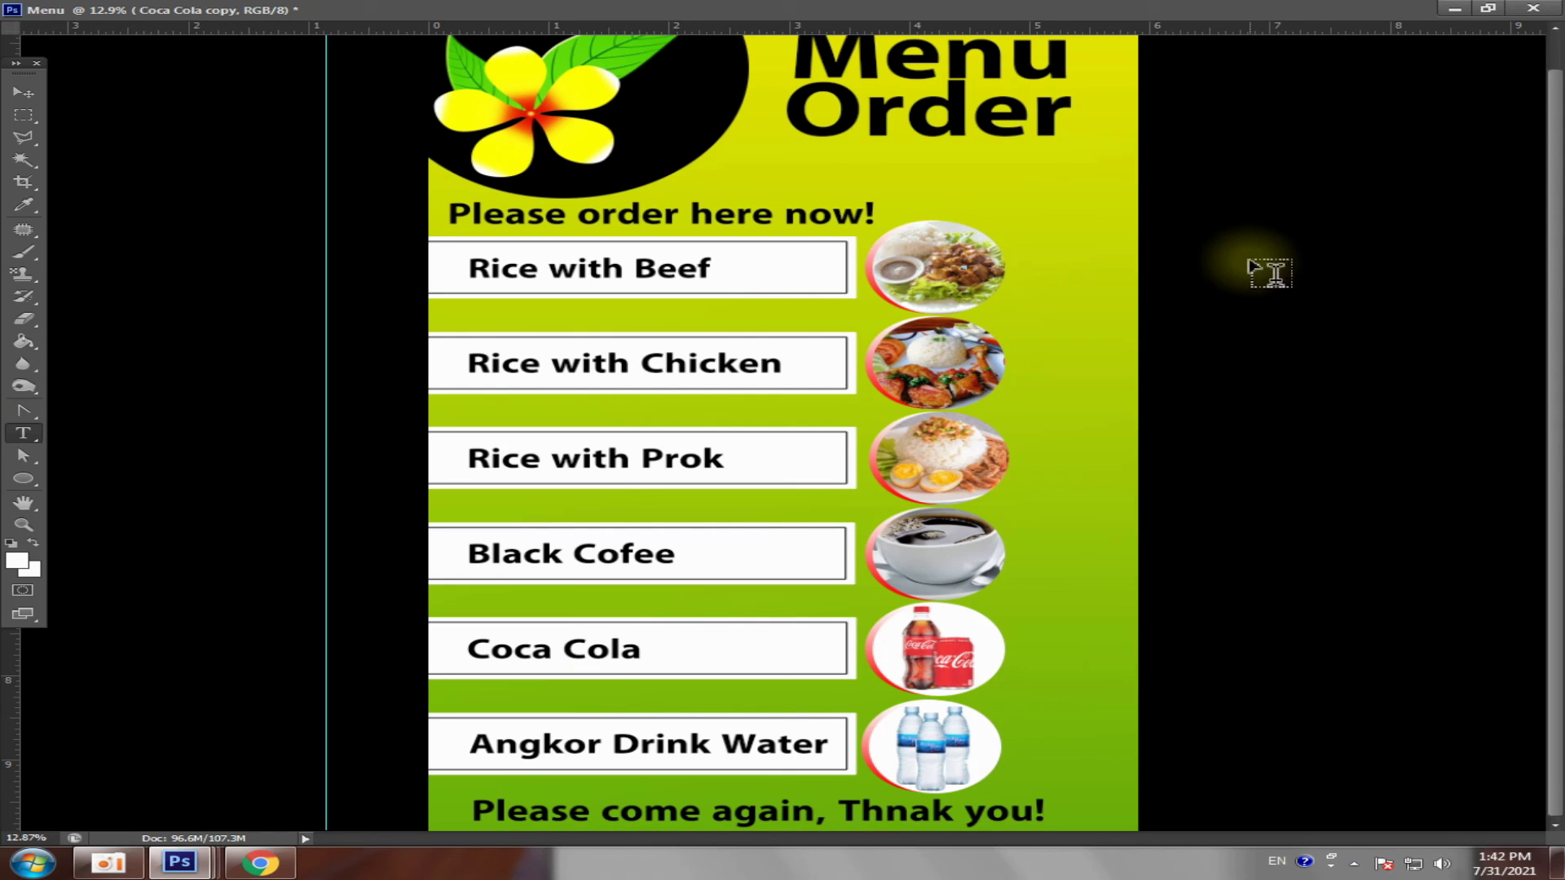
left_click(1236, 261)
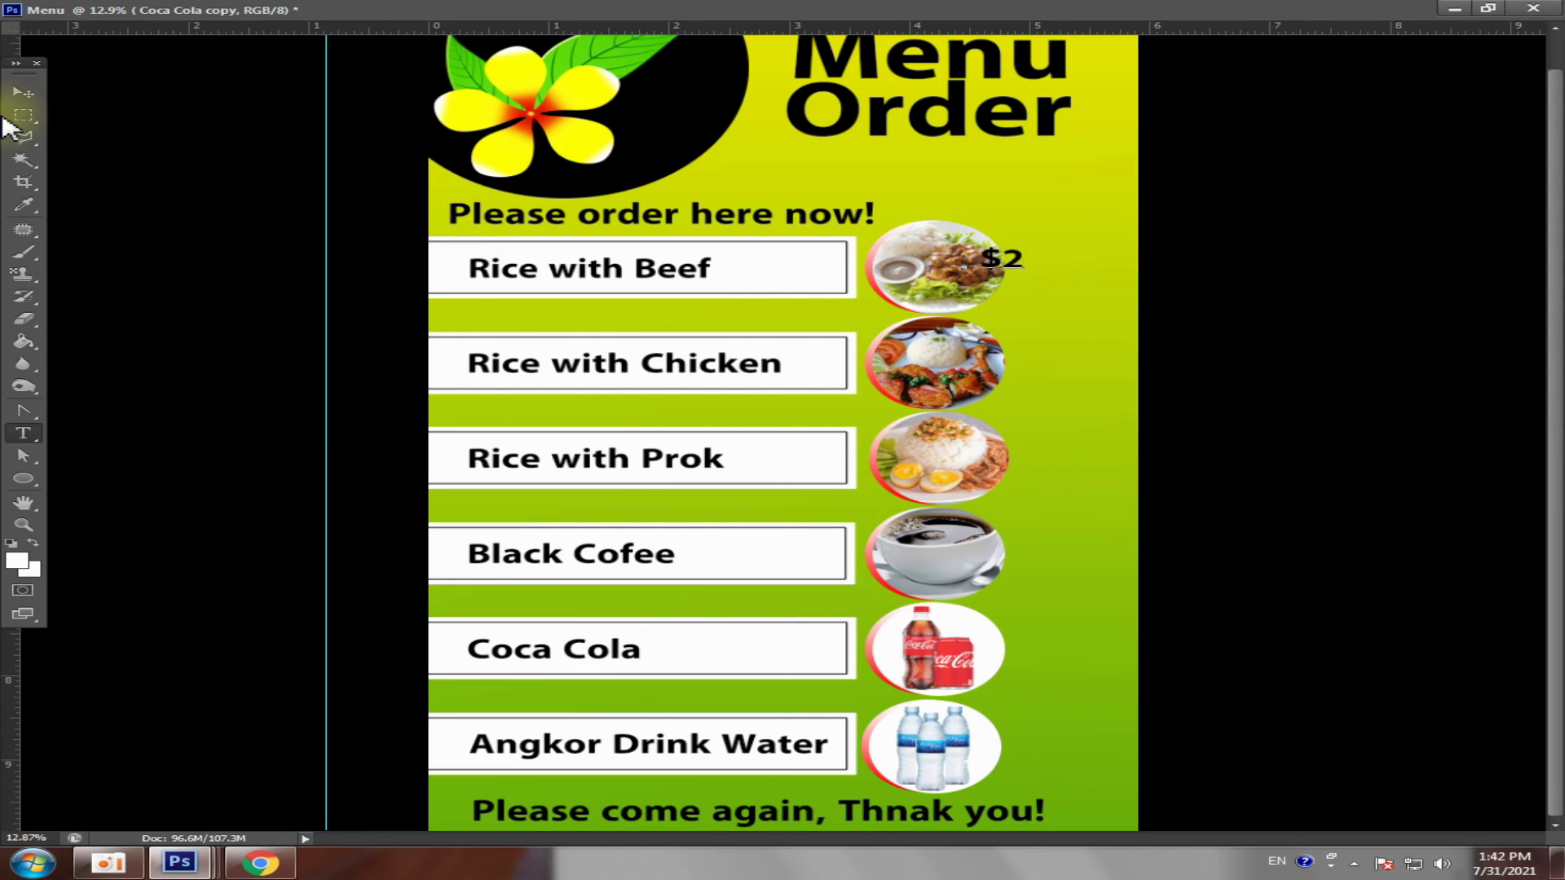
left_click(14, 99)
mouse_move(1012, 258)
left_mouse_down()
mouse_move(1052, 269)
mouse_move(1094, 219)
left_mouse_up()
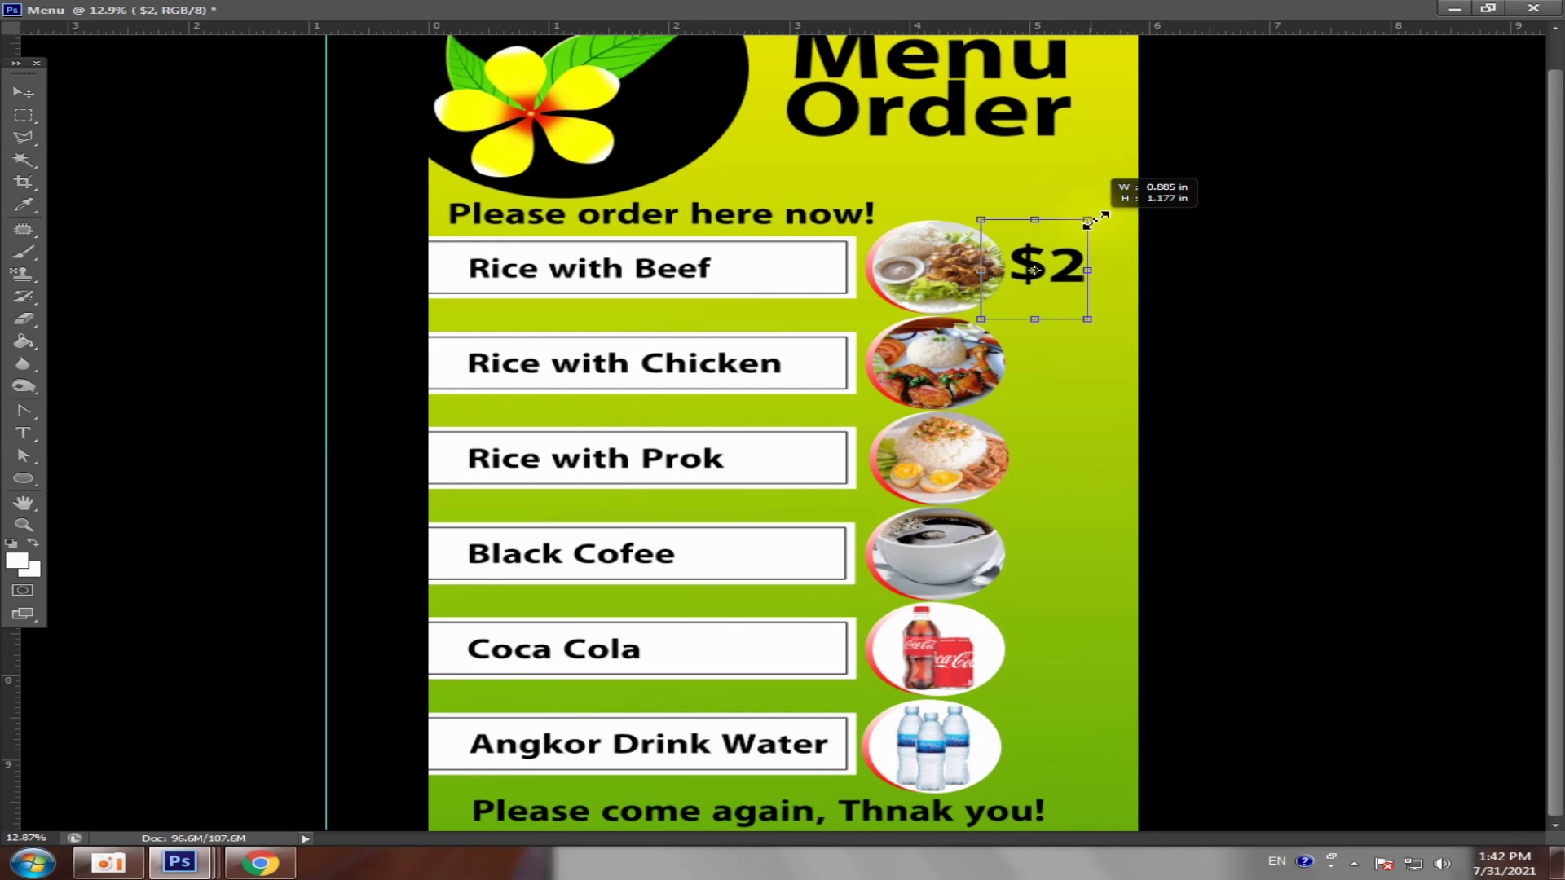
mouse_move(1066, 280)
left_mouse_down()
mouse_move(1083, 279)
mouse_move(1085, 387)
left_mouse_up()
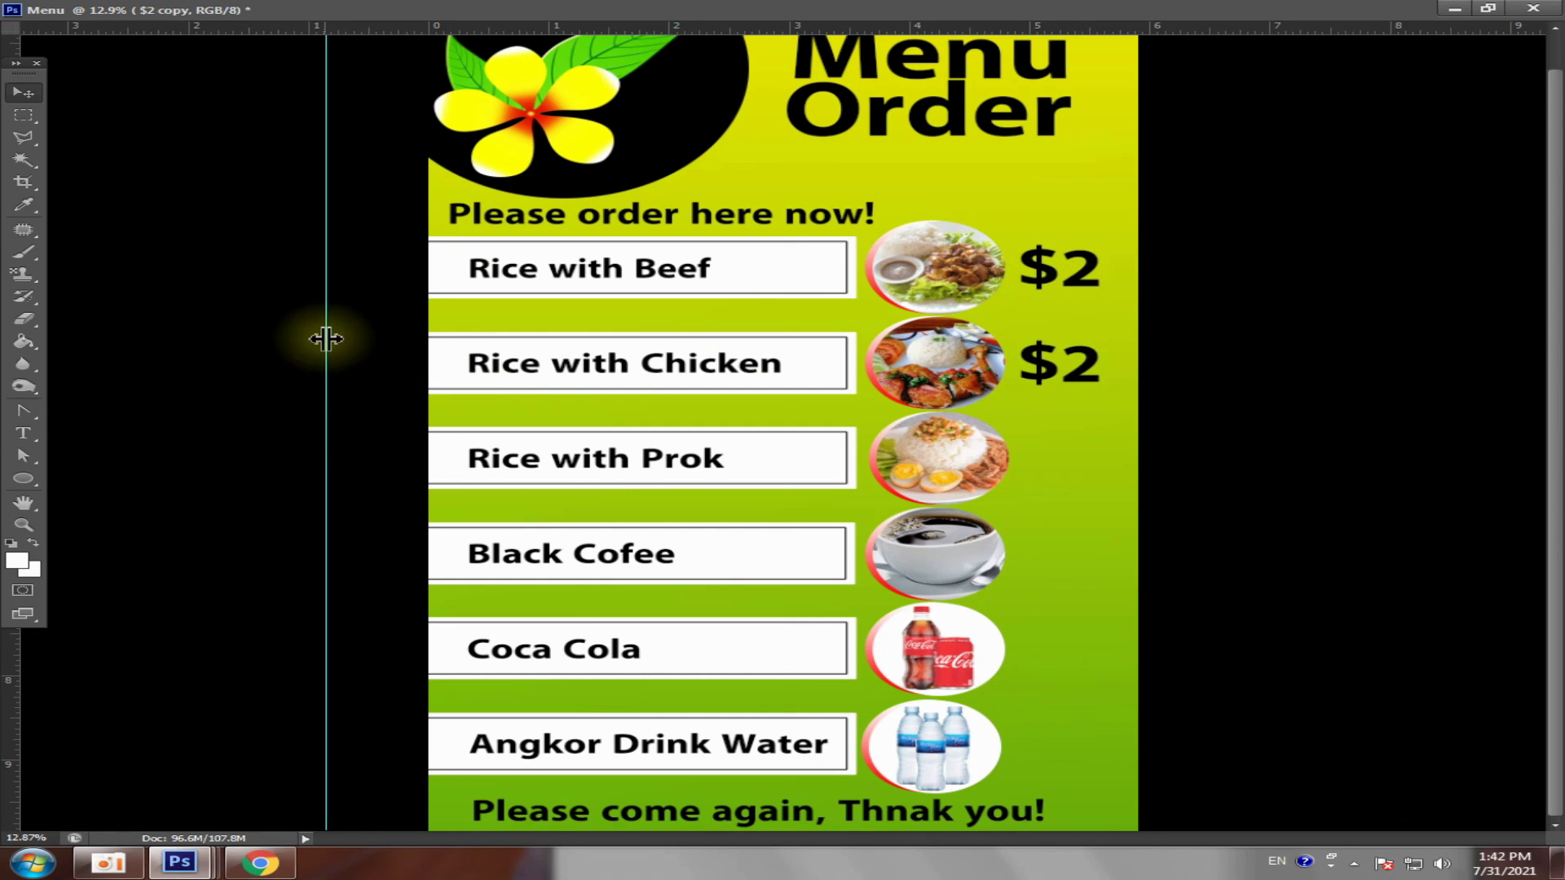
- Add a vertical guide, align the $2 prices along it, and start retyping the last price
left_click_drag(9, 339, 1110, 343)
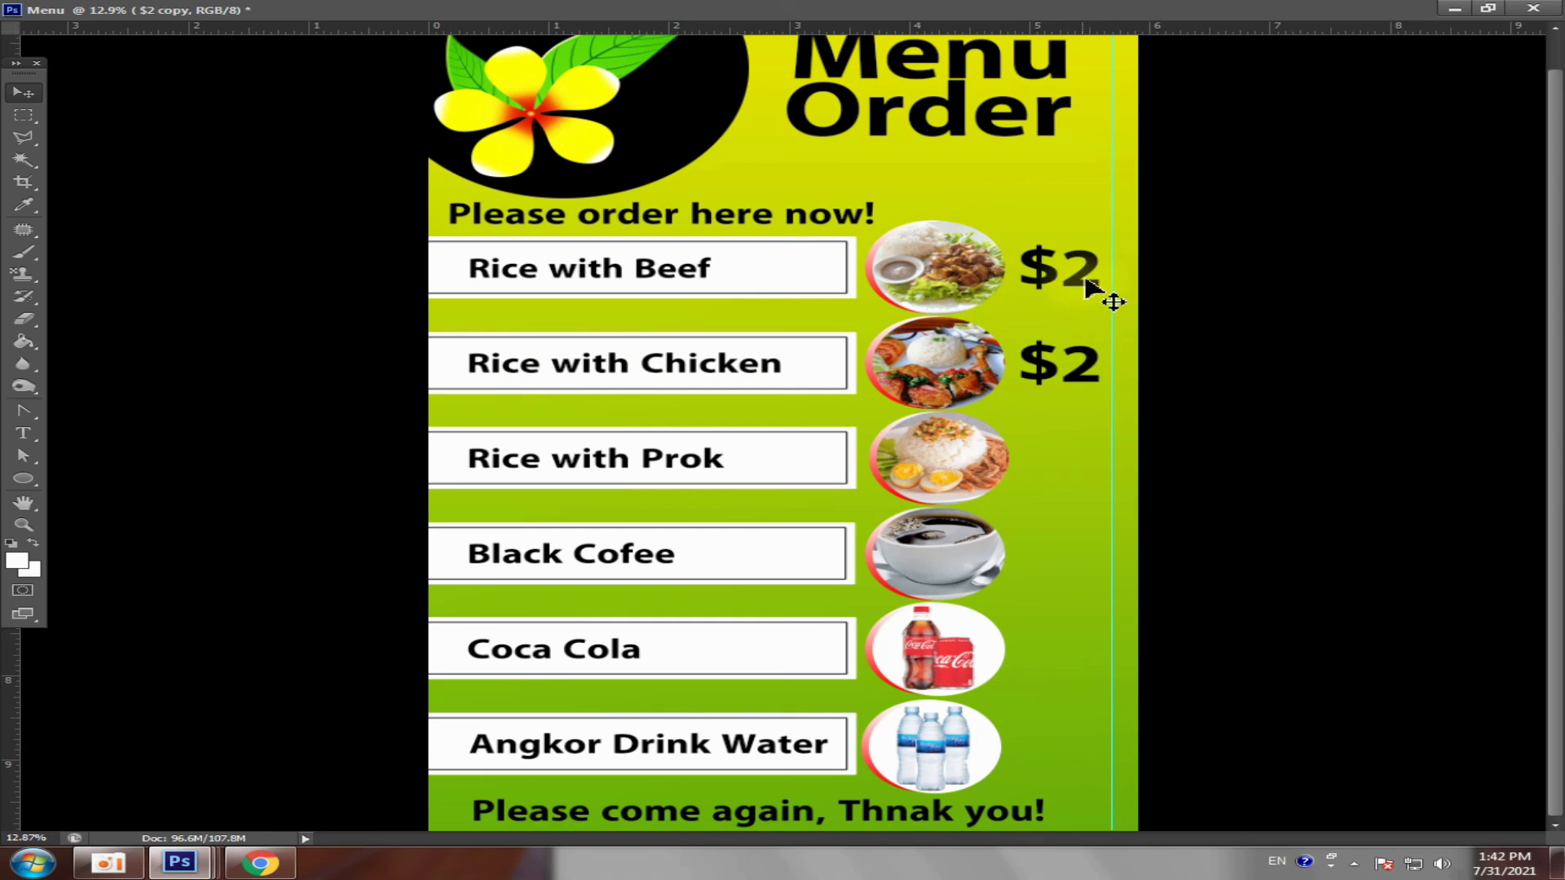
left_click_drag(1092, 294, 1103, 291)
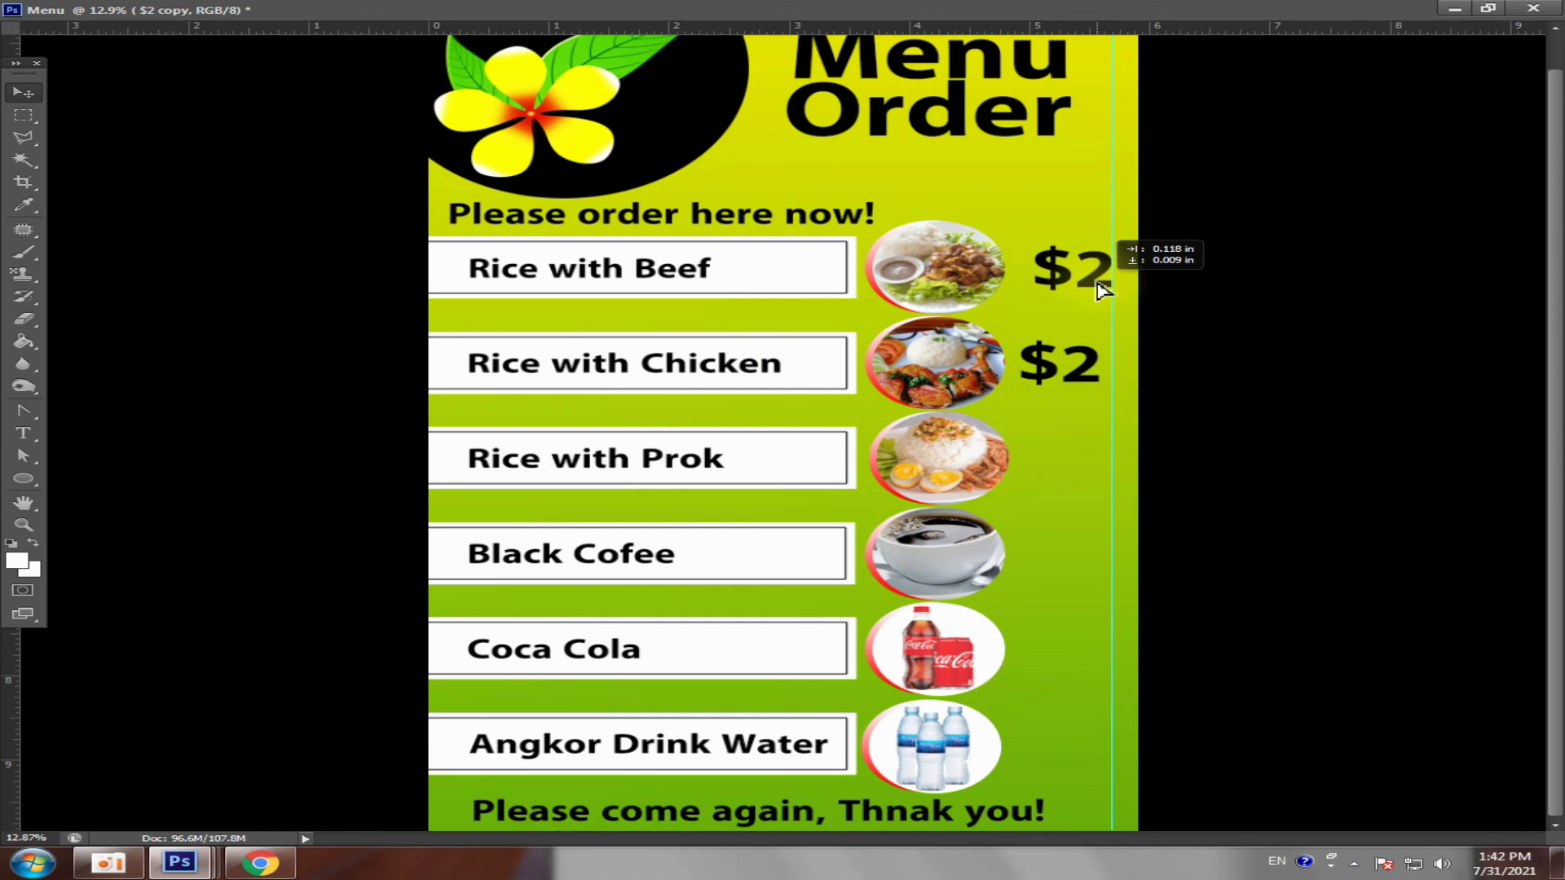
mouse_move(1085, 371)
left_mouse_down()
mouse_move(1084, 784)
mouse_move(1073, 738)
mouse_move(1130, 741)
left_mouse_up()
left_click(23, 433)
type("0")
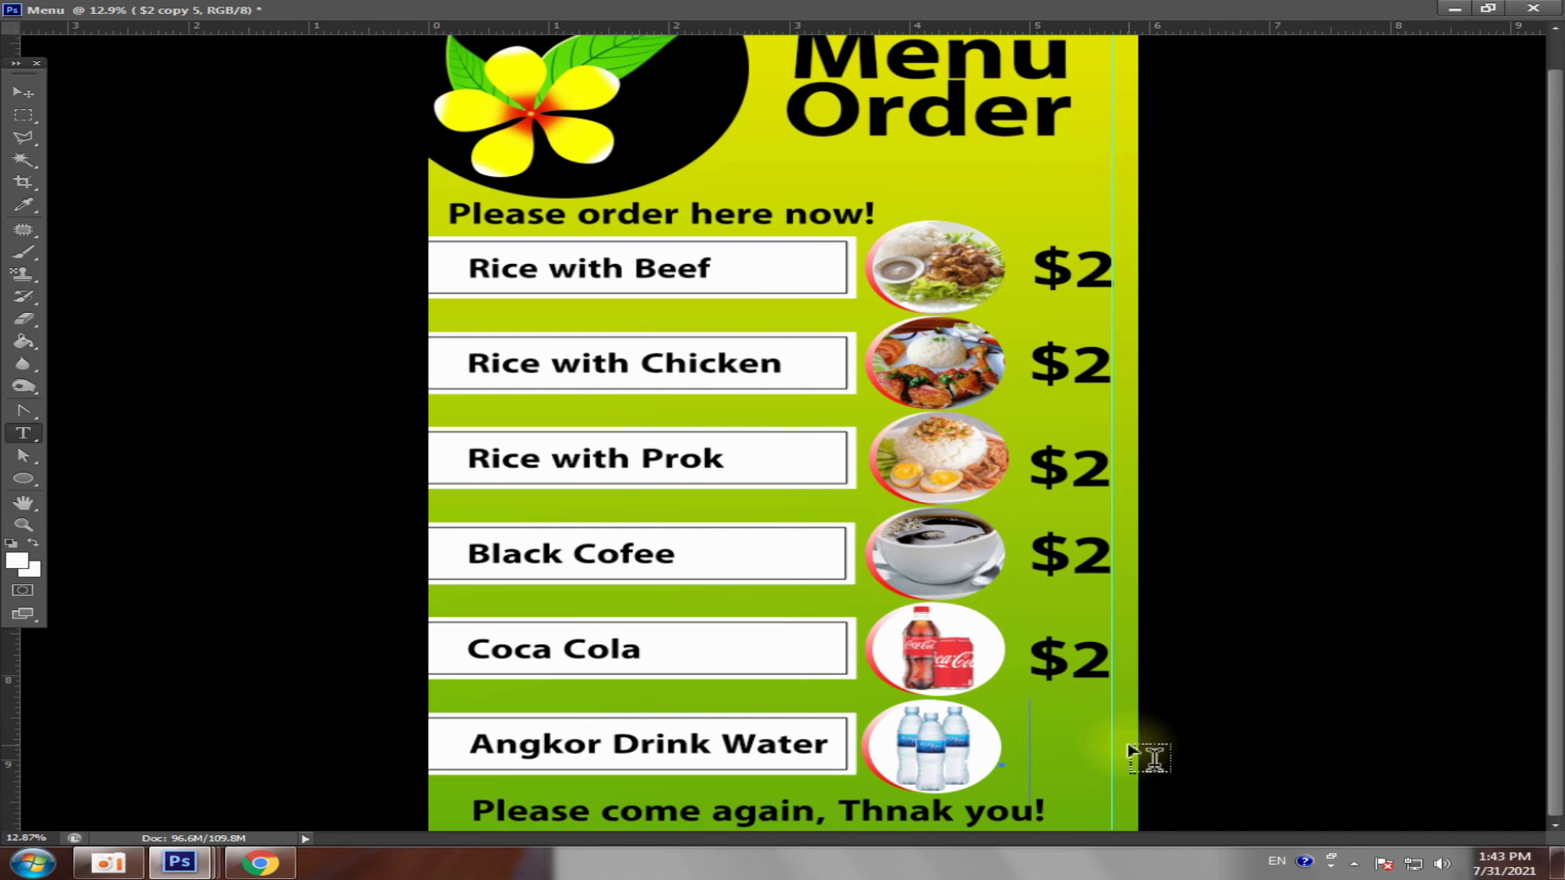
type("$0.")
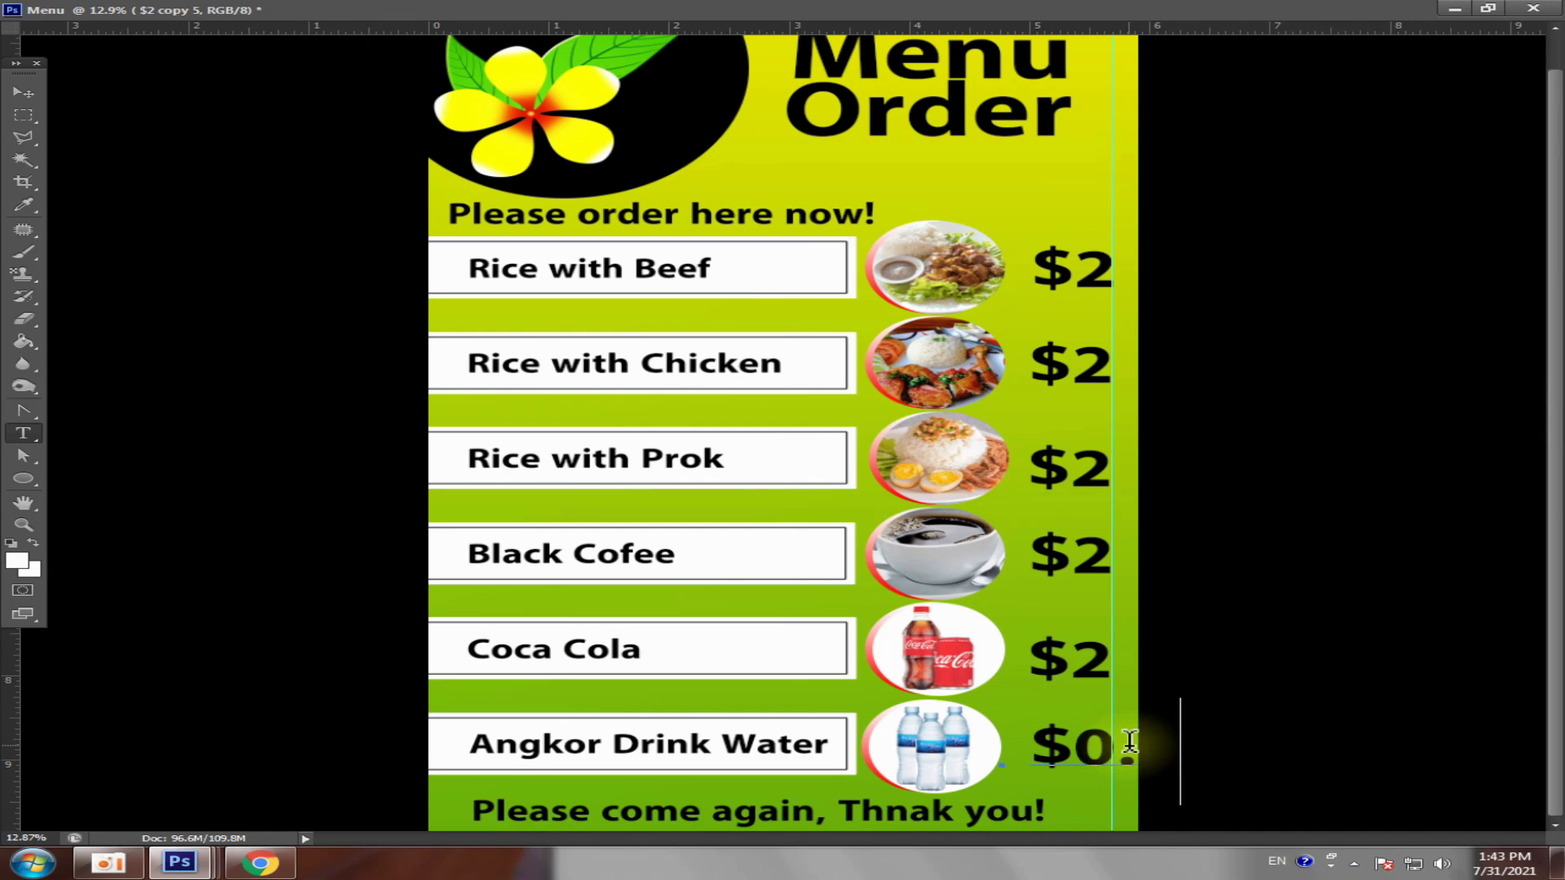
- Move the $0.50 price left into the poster and shrink it to fit
left_click(23, 92)
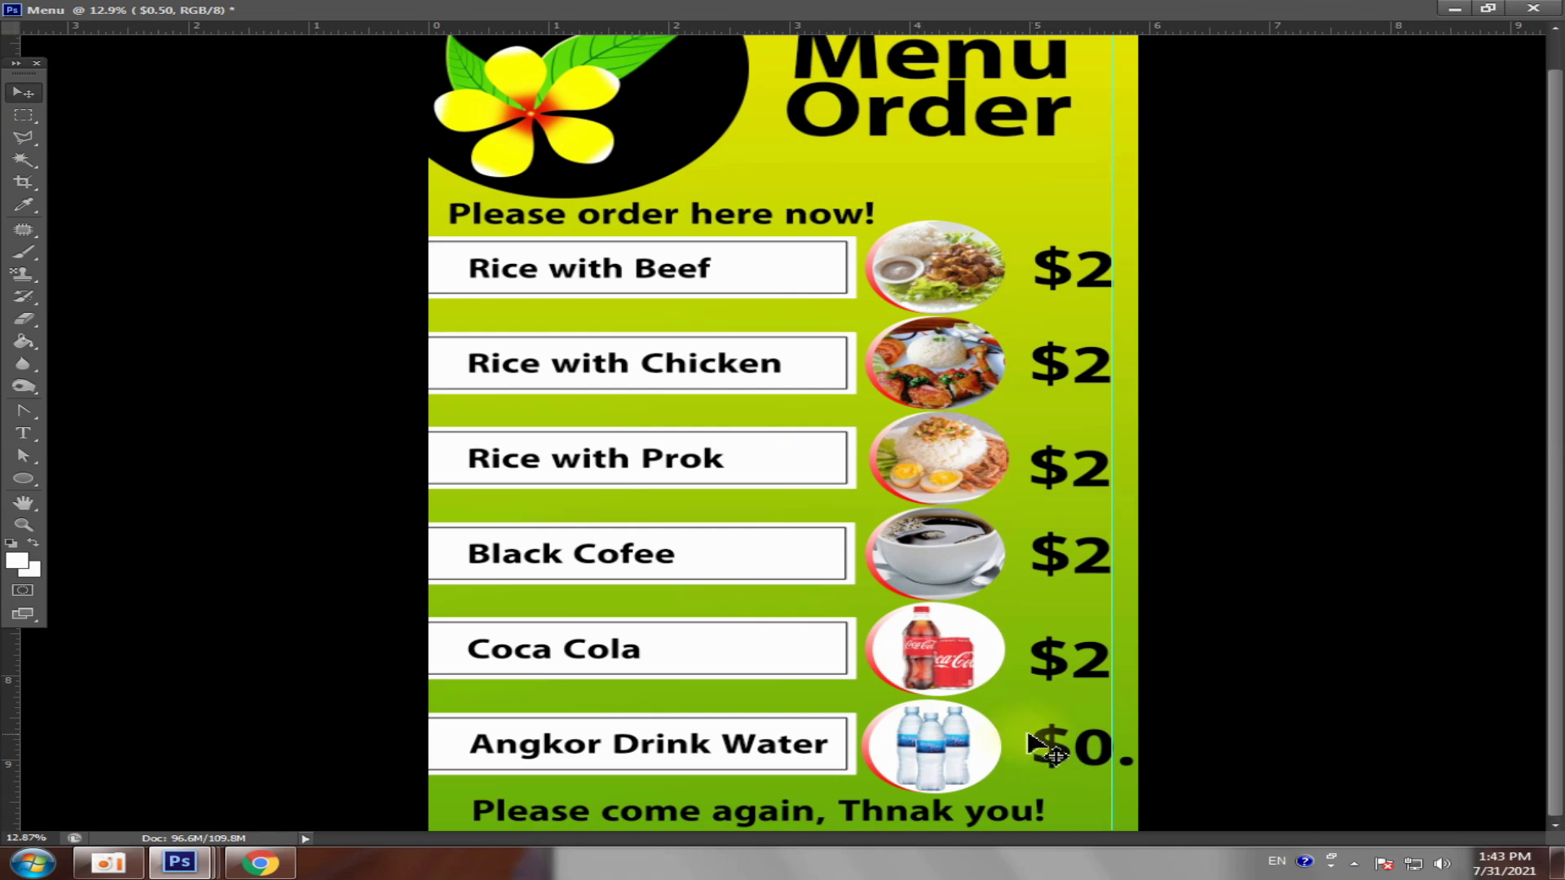
left_click_drag(1029, 735, 1069, 756)
key("ctrl+t")
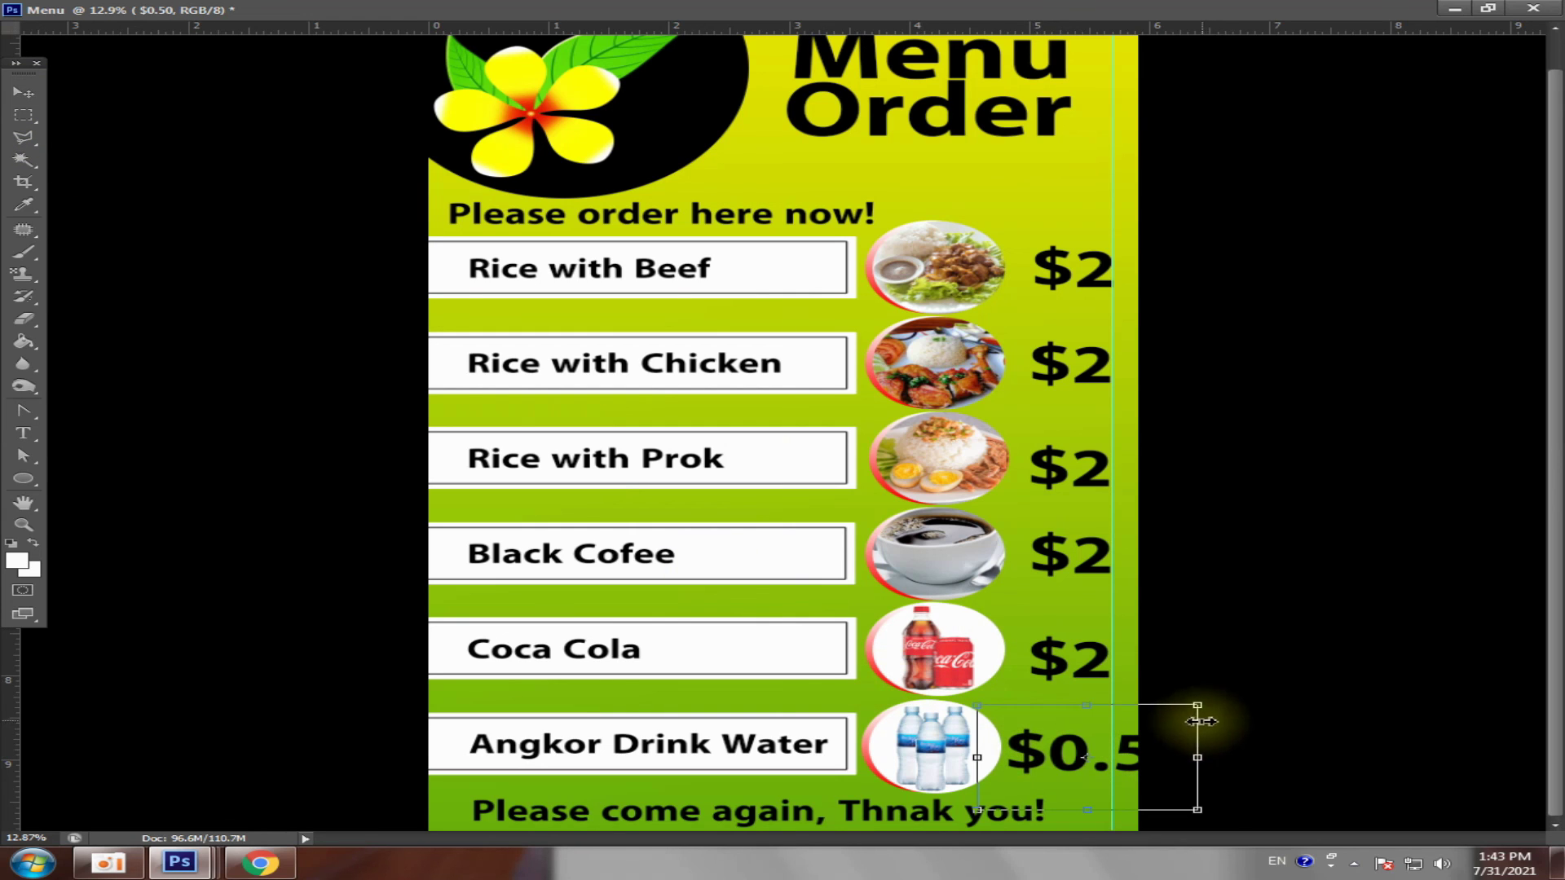
left_click_drag(1198, 718, 1168, 719)
key("Return")
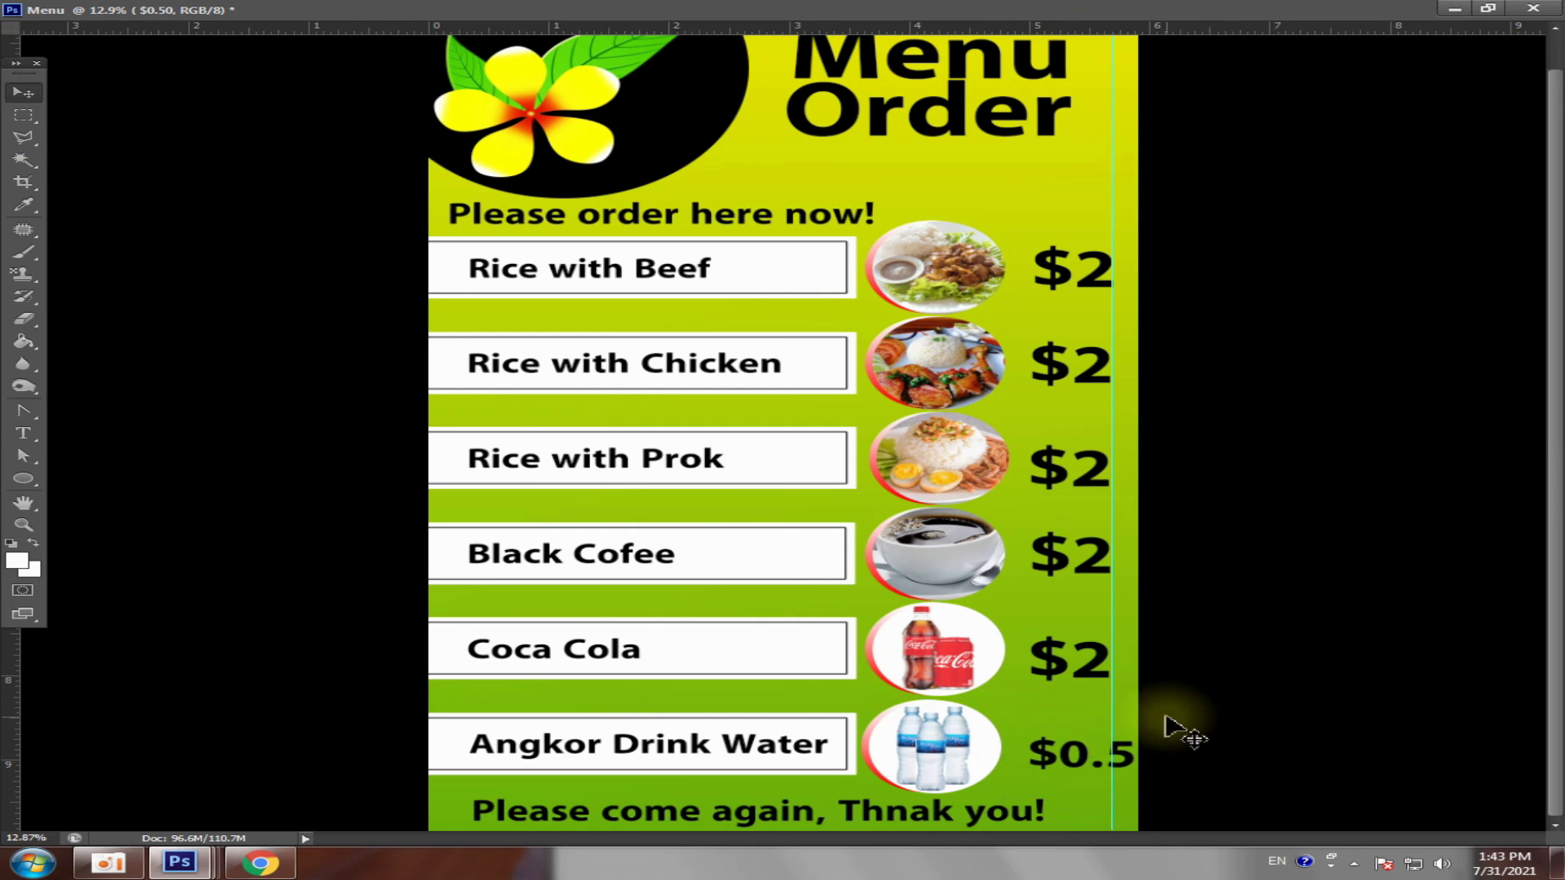
key("shift+Left")
key("shift+Left")
key("shift+Left")
key("shift+Left")
key("shift+Left")
key("shift+Left")
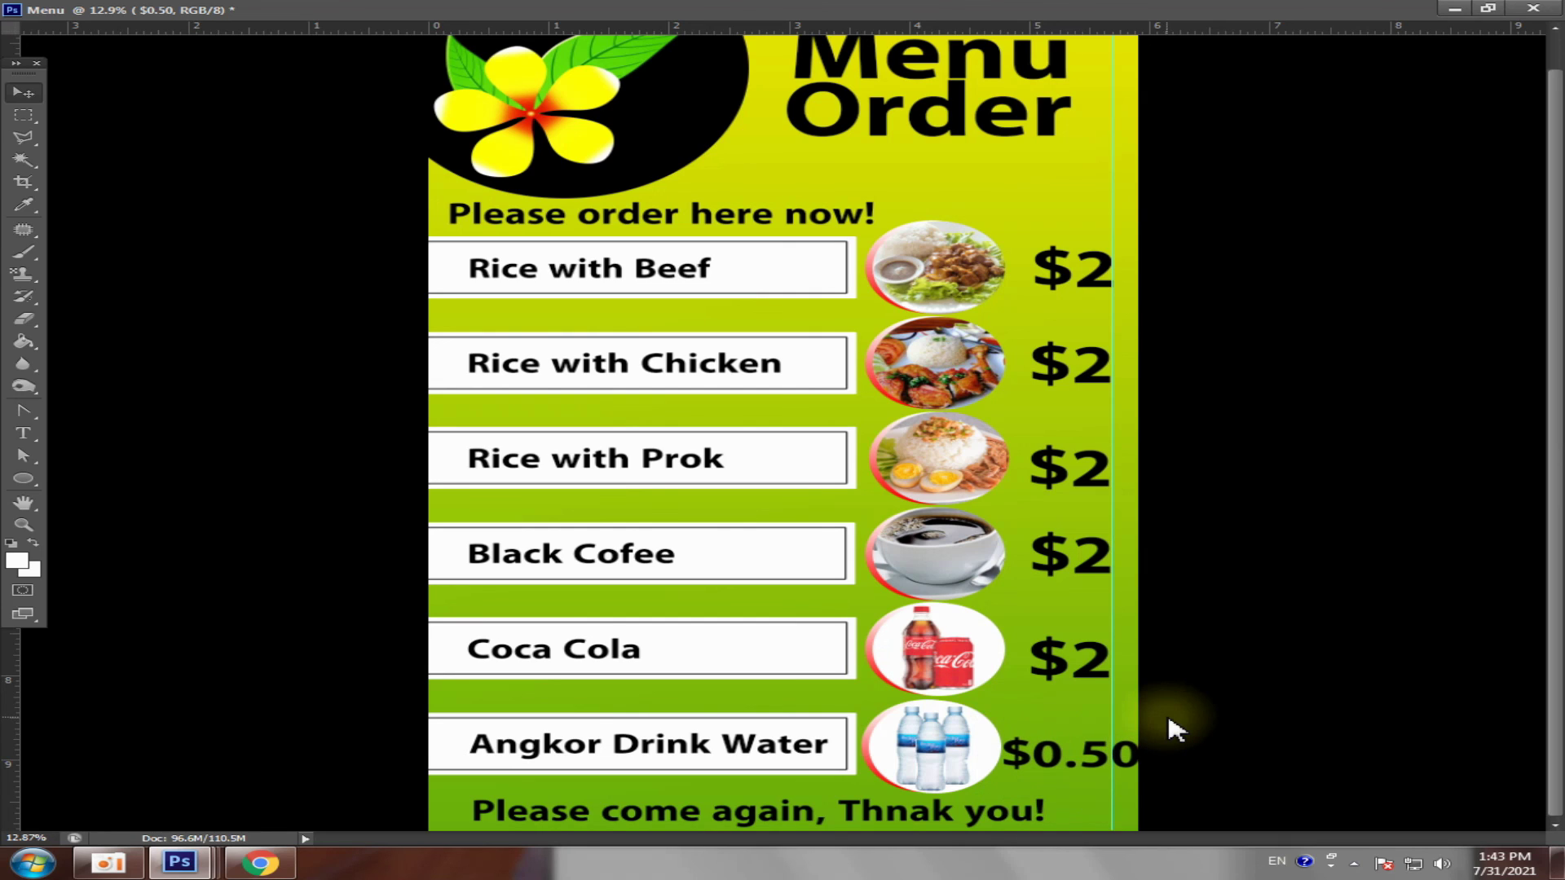
- Narrow the $0.50 price from both sides and make it taller
key("ctrl+t")
left_click_drag(1138, 757, 1114, 758)
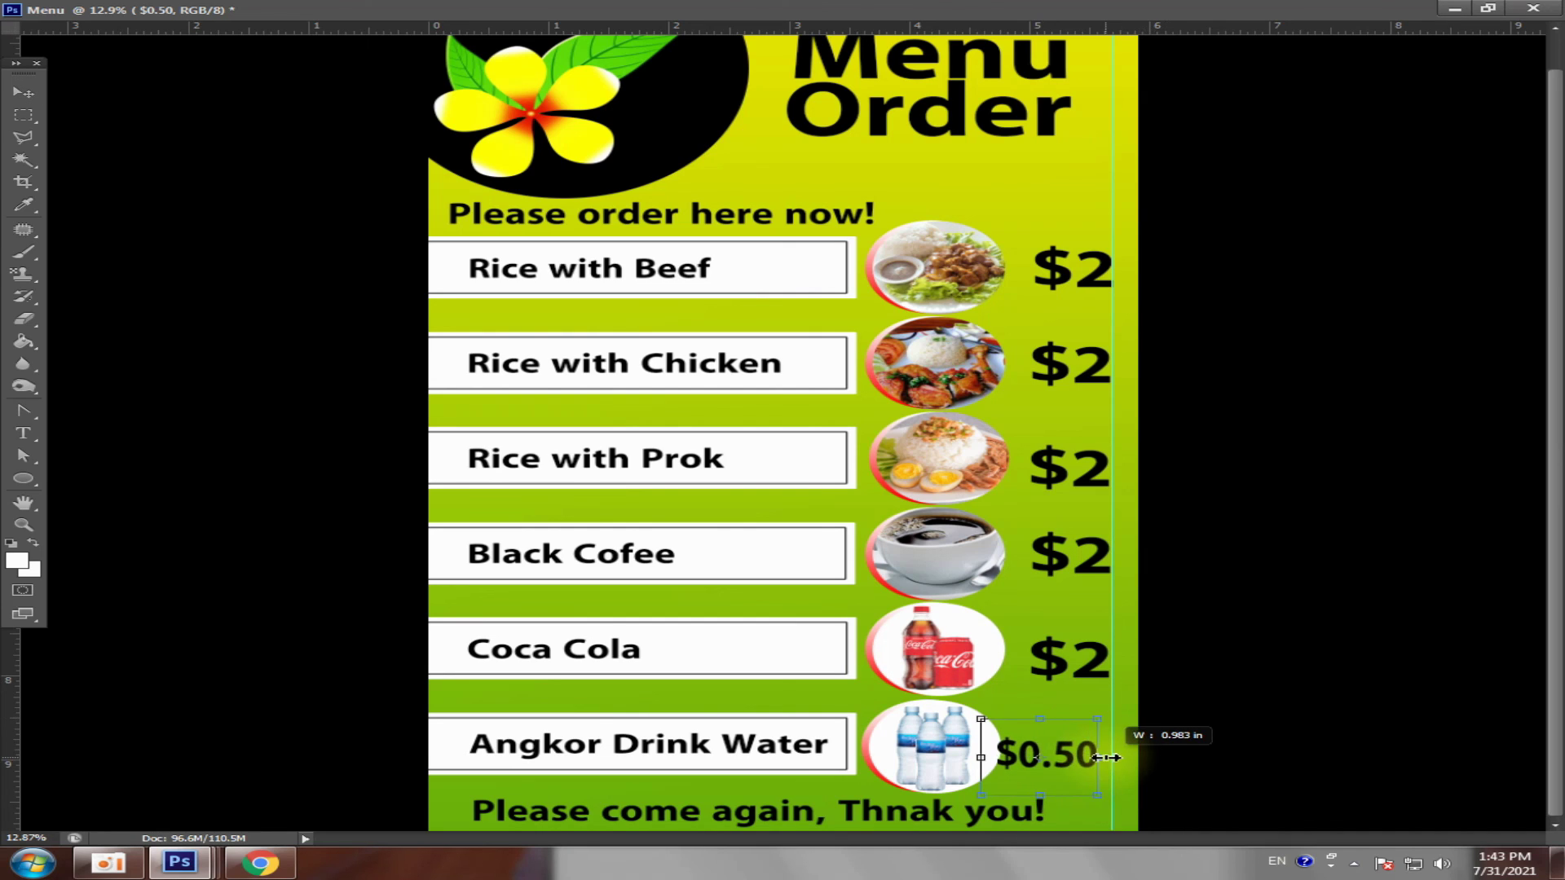
left_click_drag(982, 757, 1051, 710)
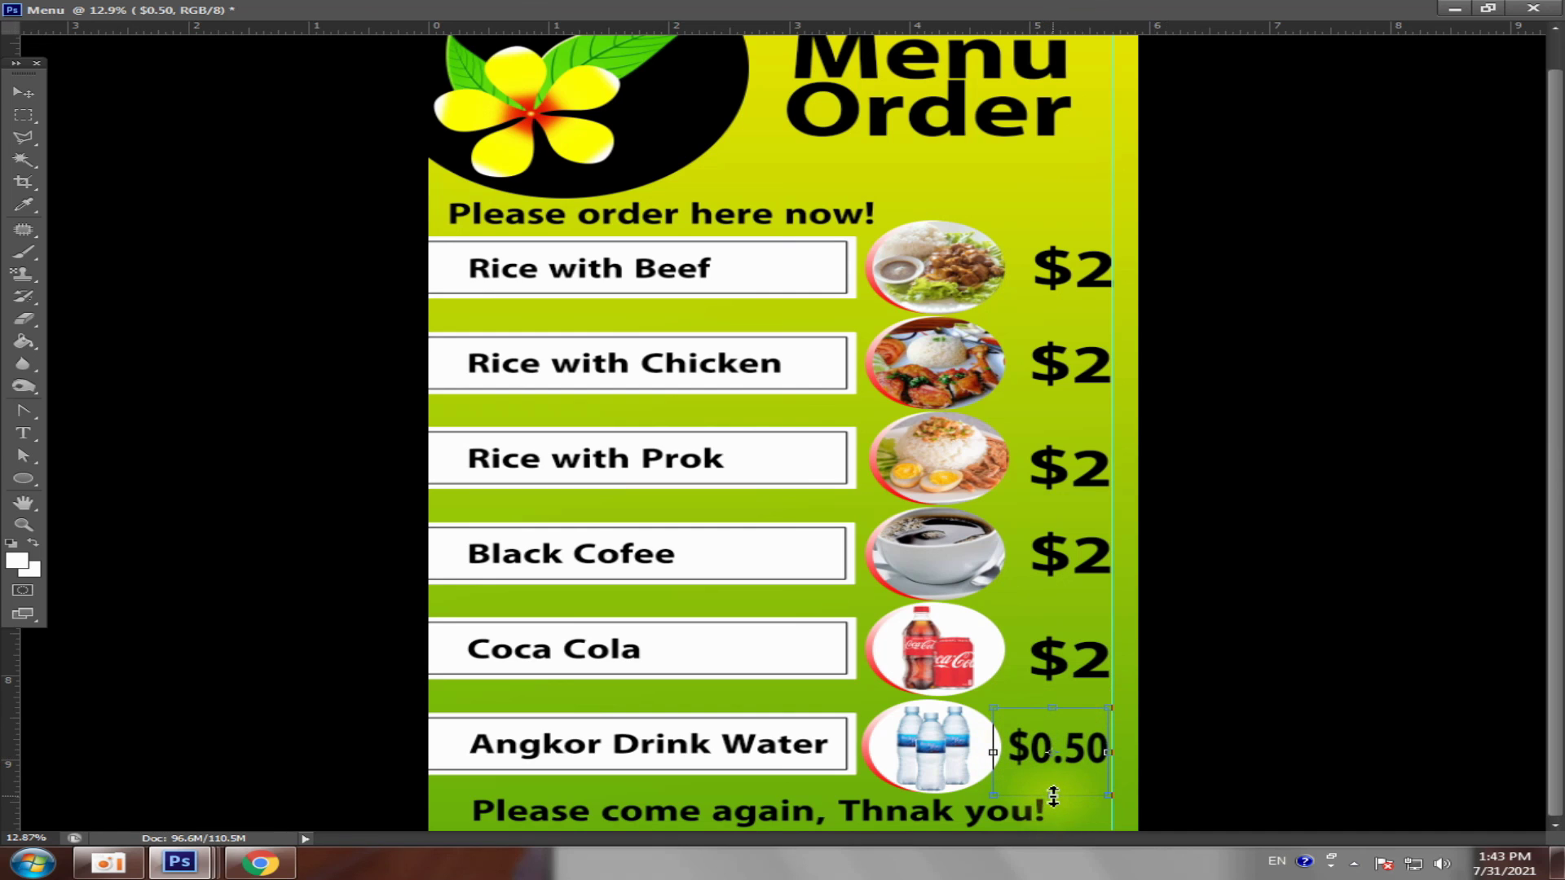
left_click_drag(1053, 796, 1056, 812)
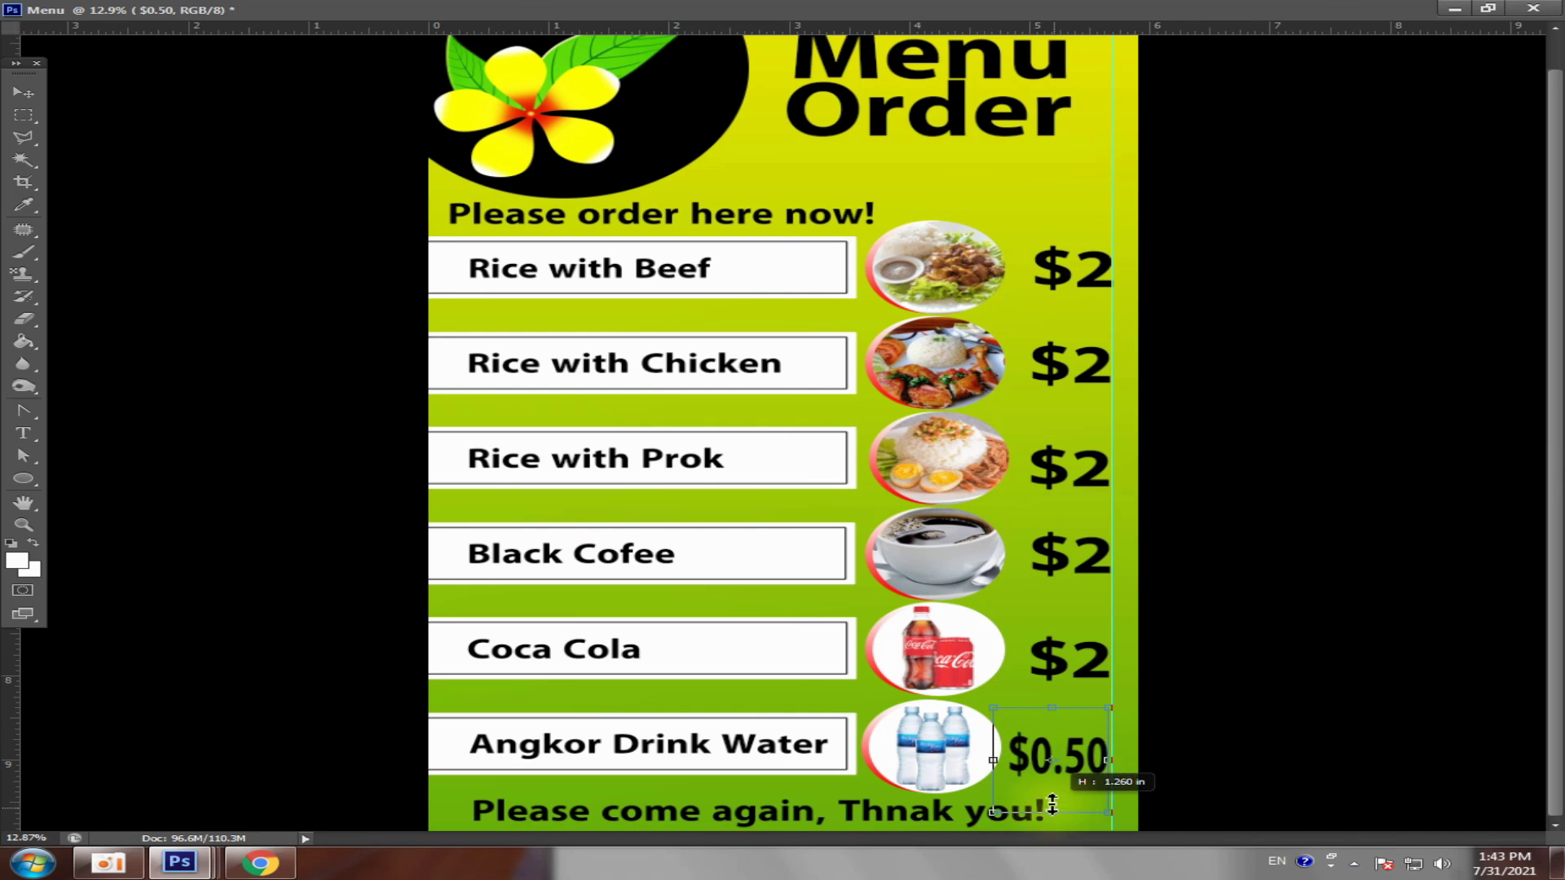
key("Return")
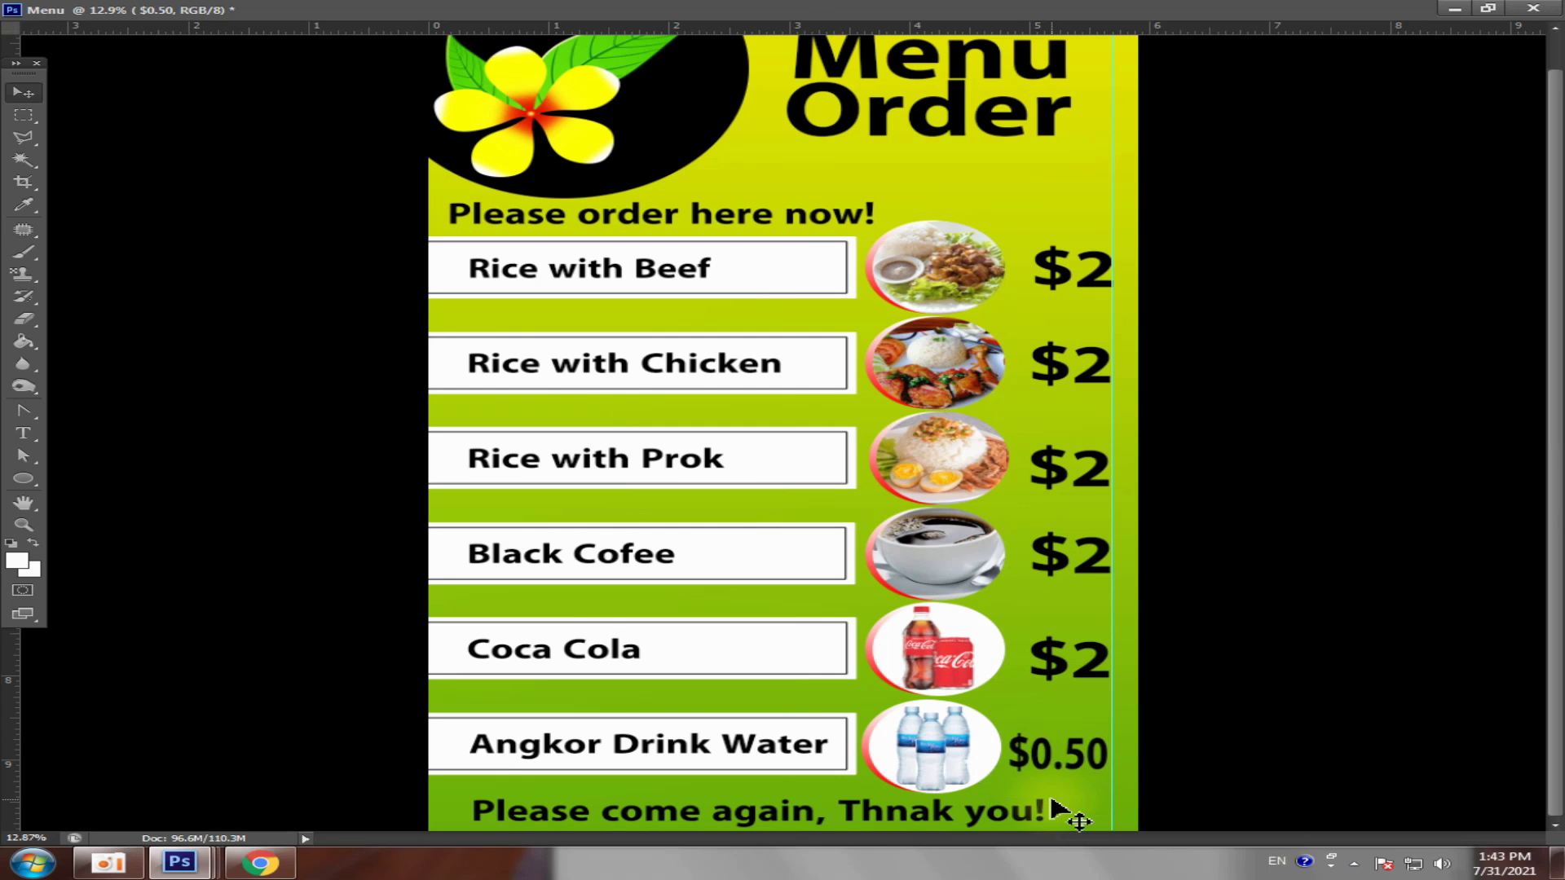
left_click(1107, 675)
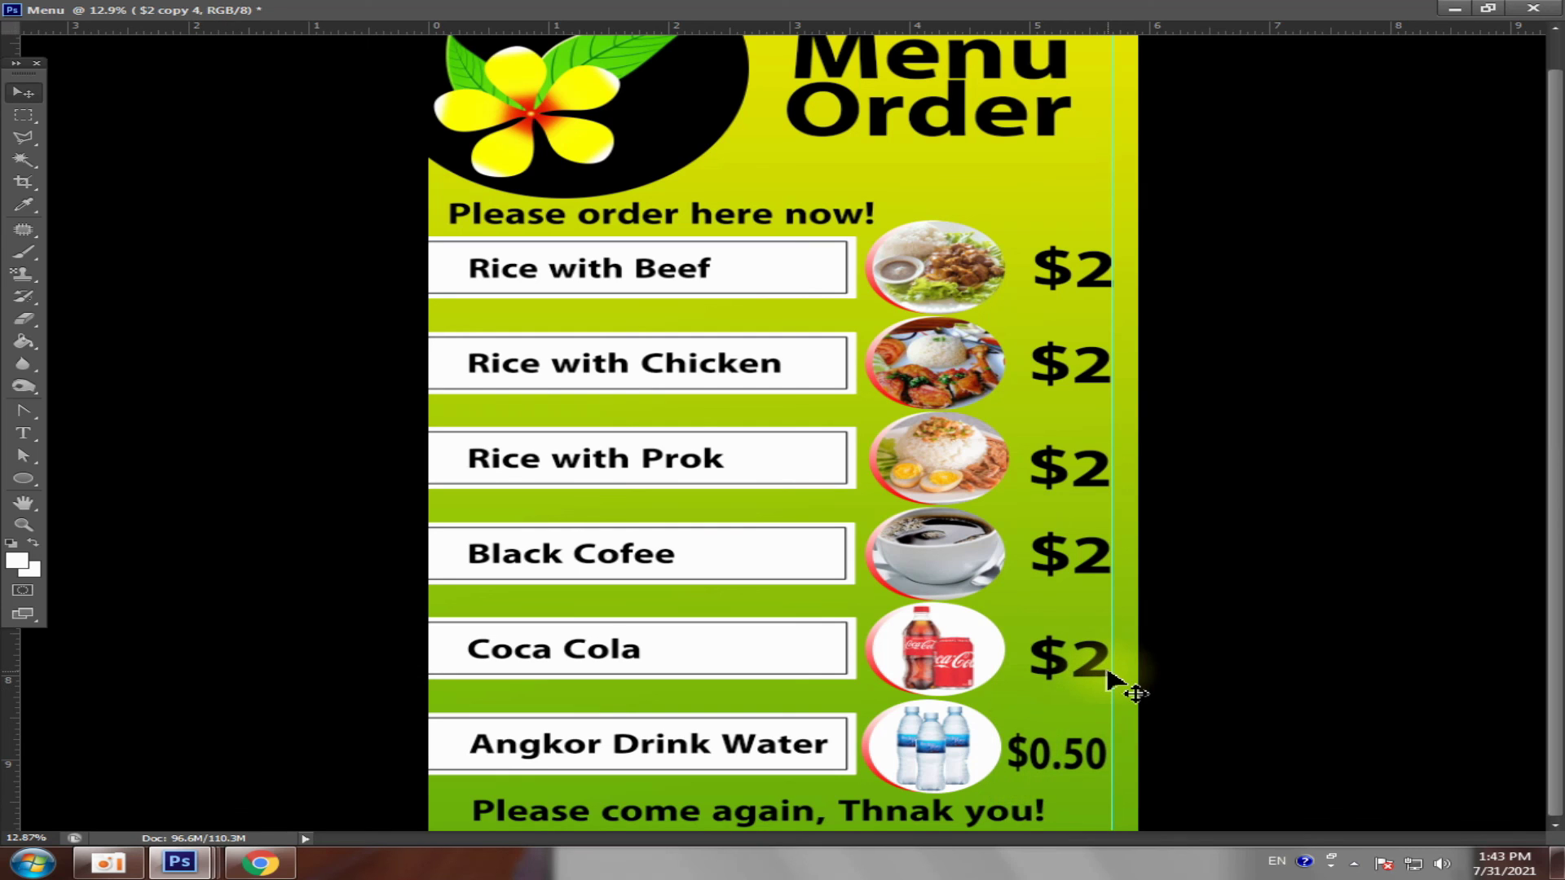
- Change the Coca Cola price from $2 to $1
left_click(23, 433)
left_click(1076, 654)
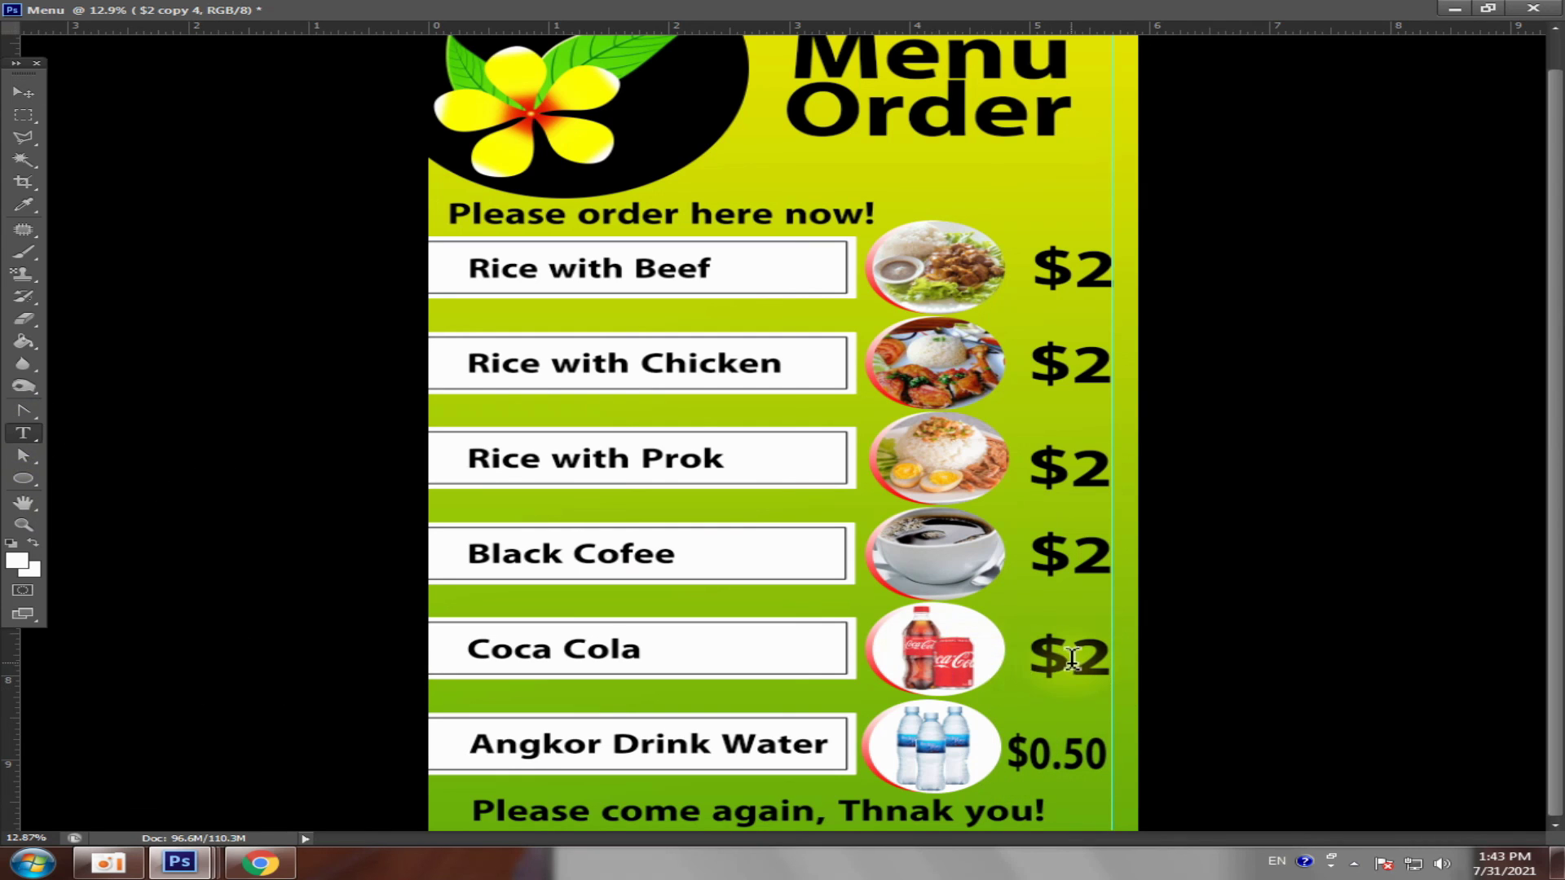
double_click(1078, 655)
type("1")
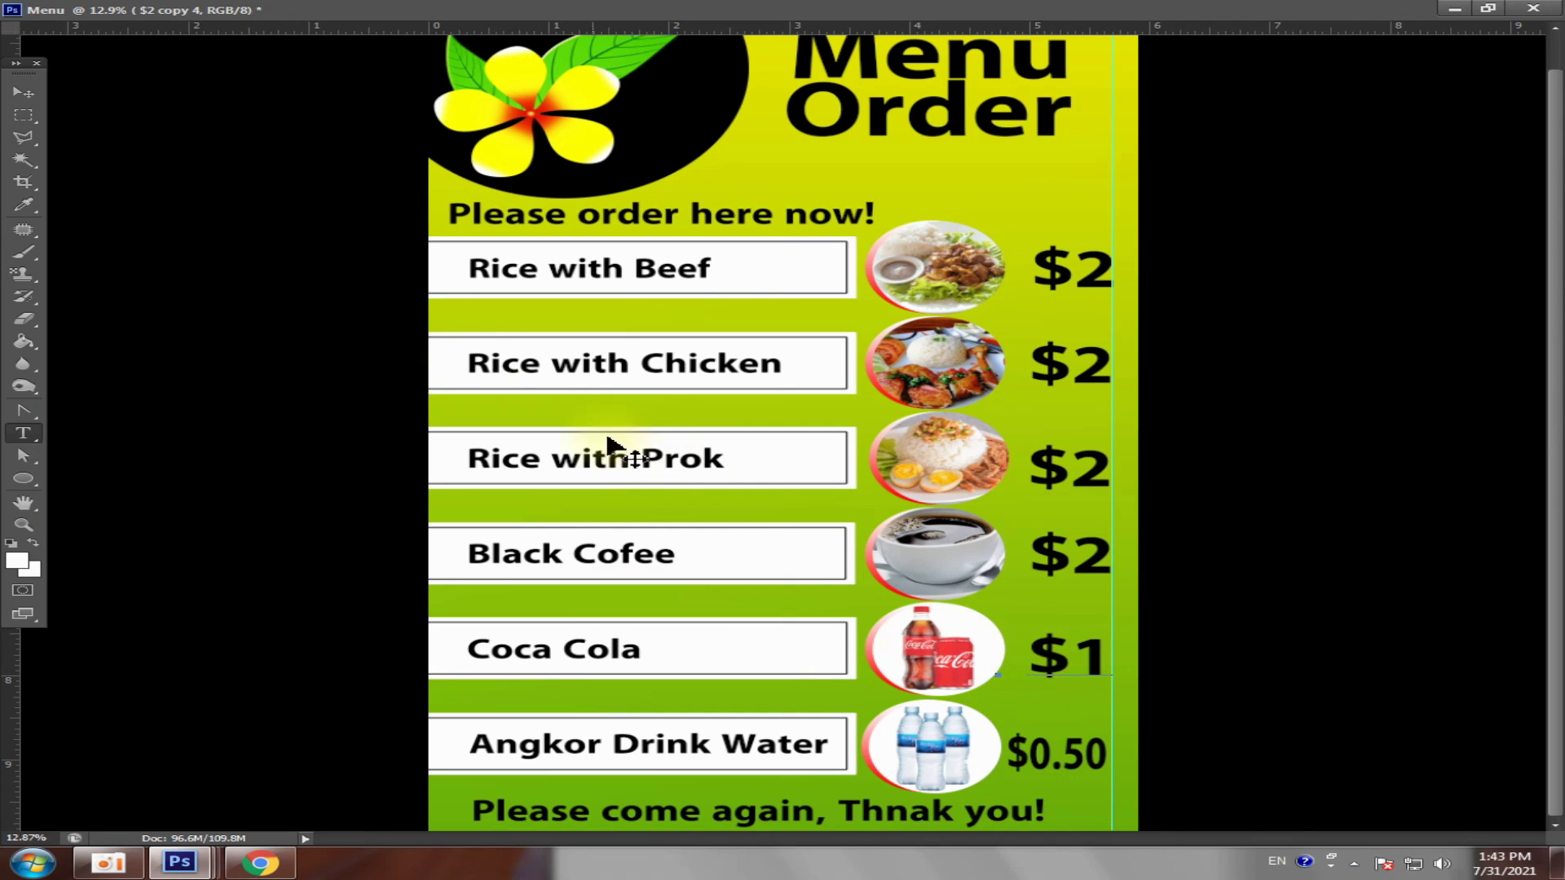
left_click(94, 183)
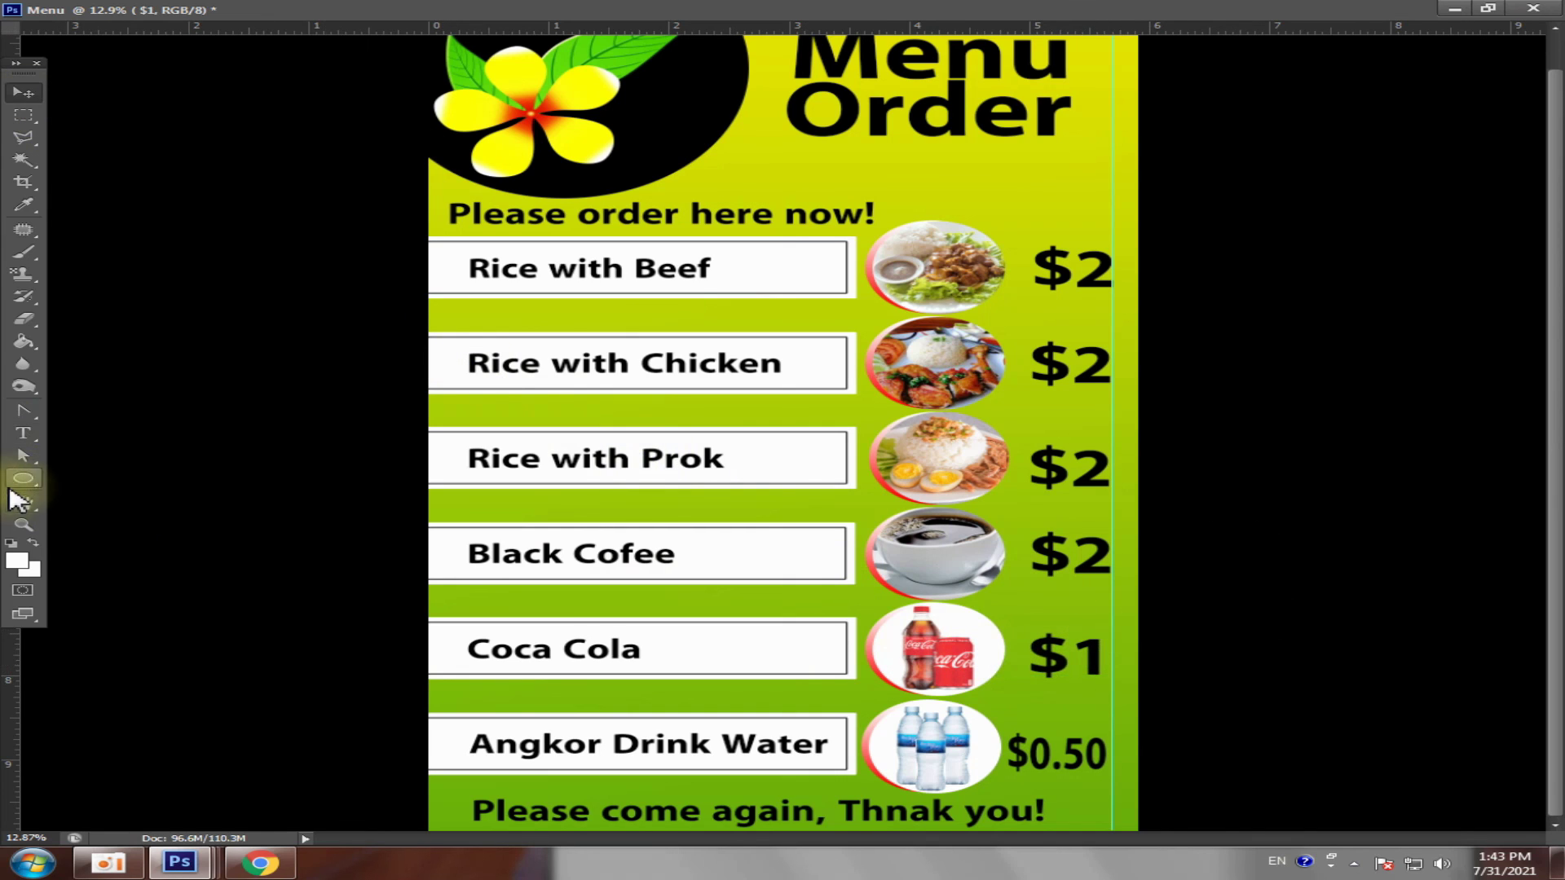
left_click(15, 440)
- Try the Black Cofee price as $1, then $2, and settle on $1
left_click(1101, 546)
double_click(1093, 547)
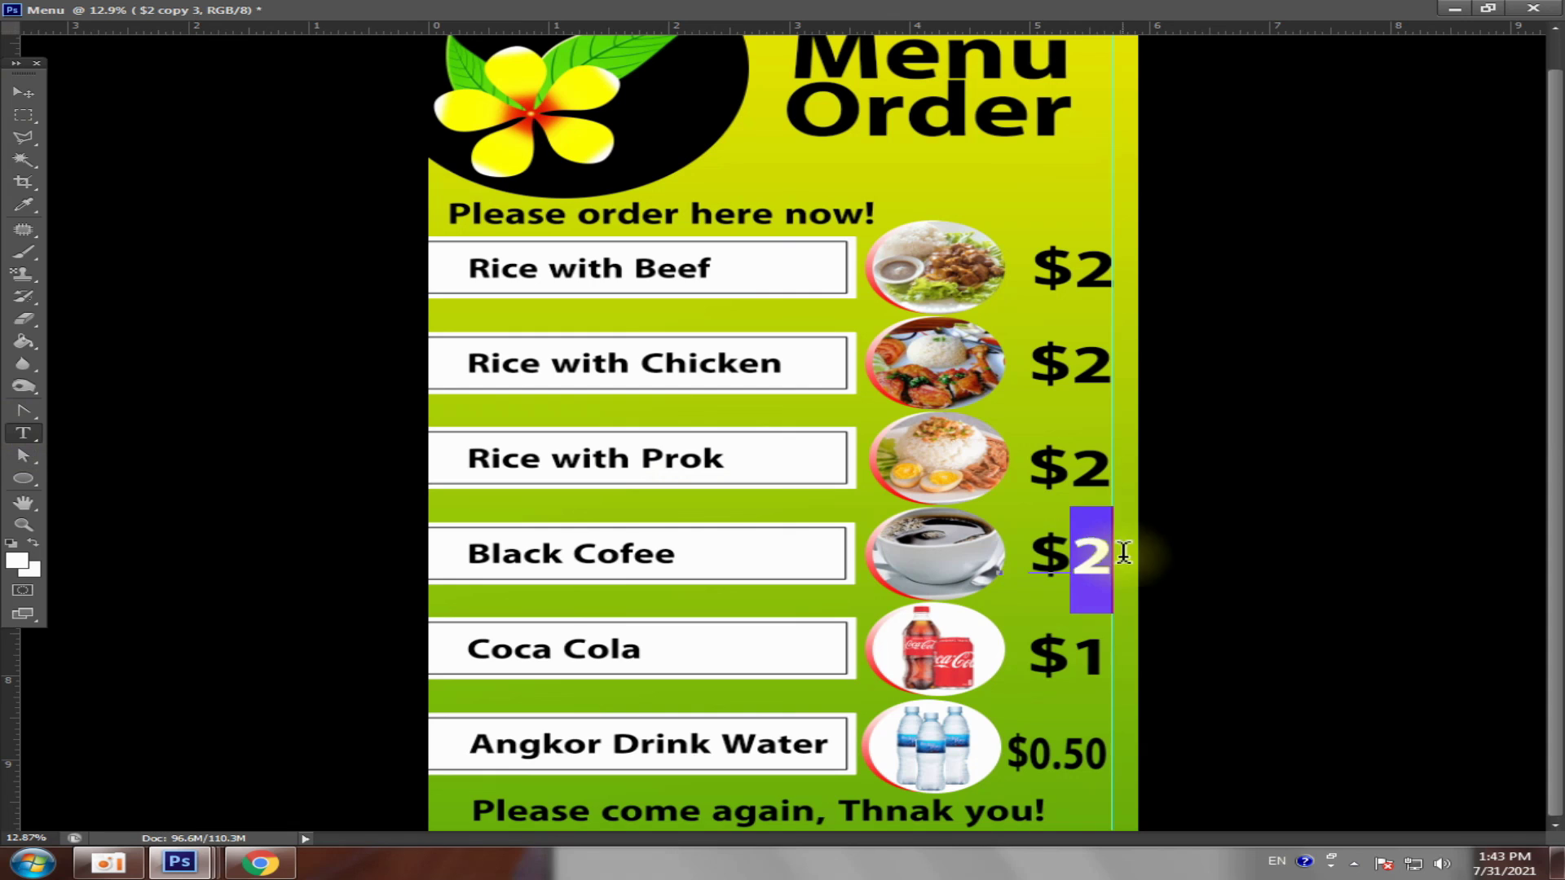
type("1")
left_click(14, 96)
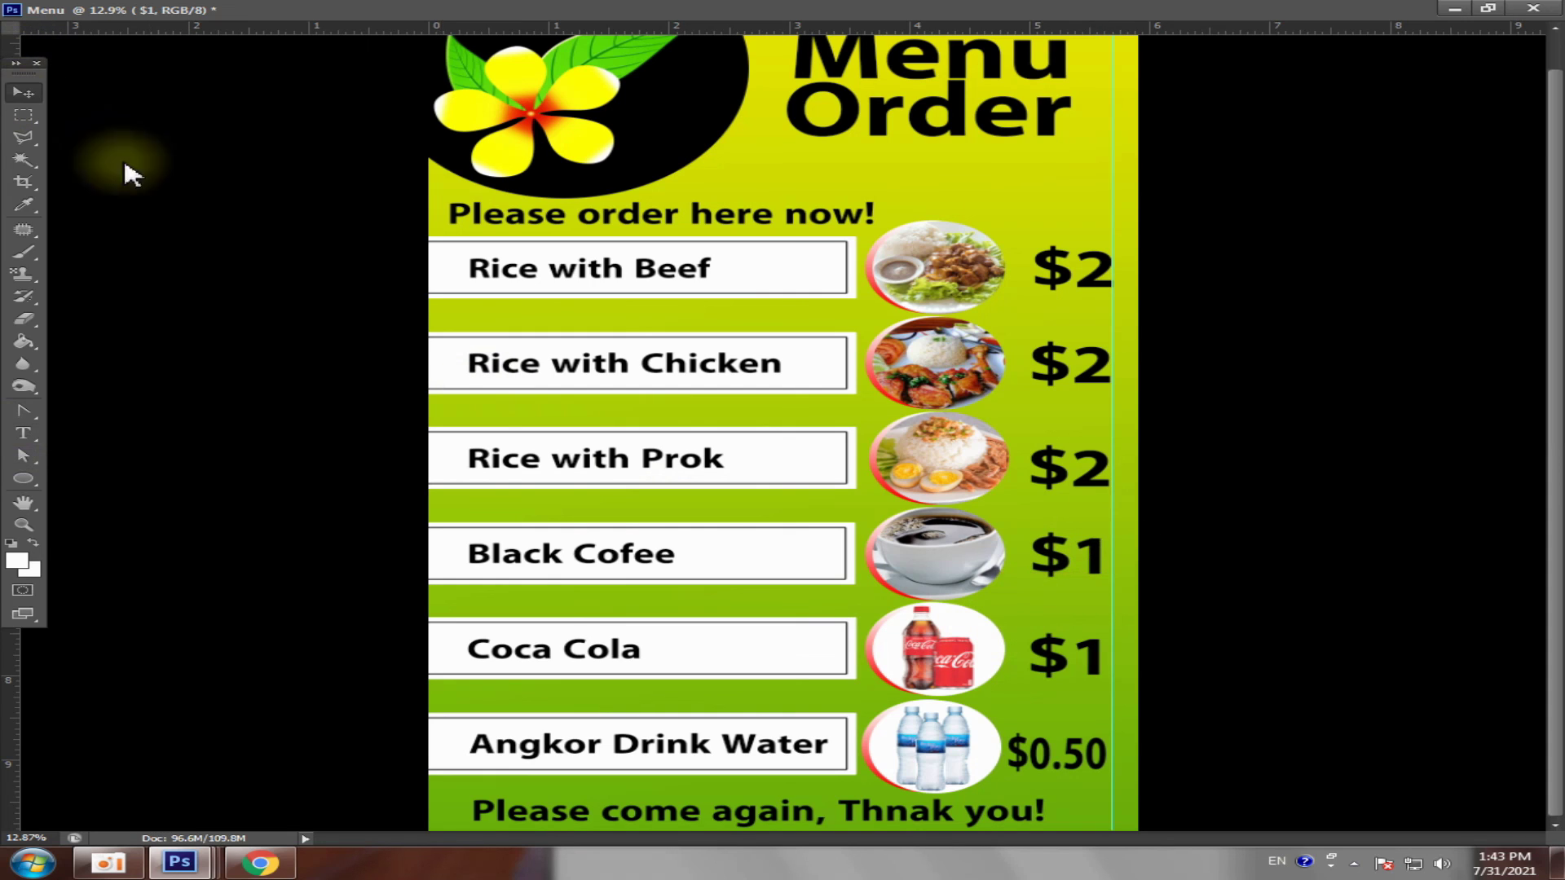
left_click(23, 432)
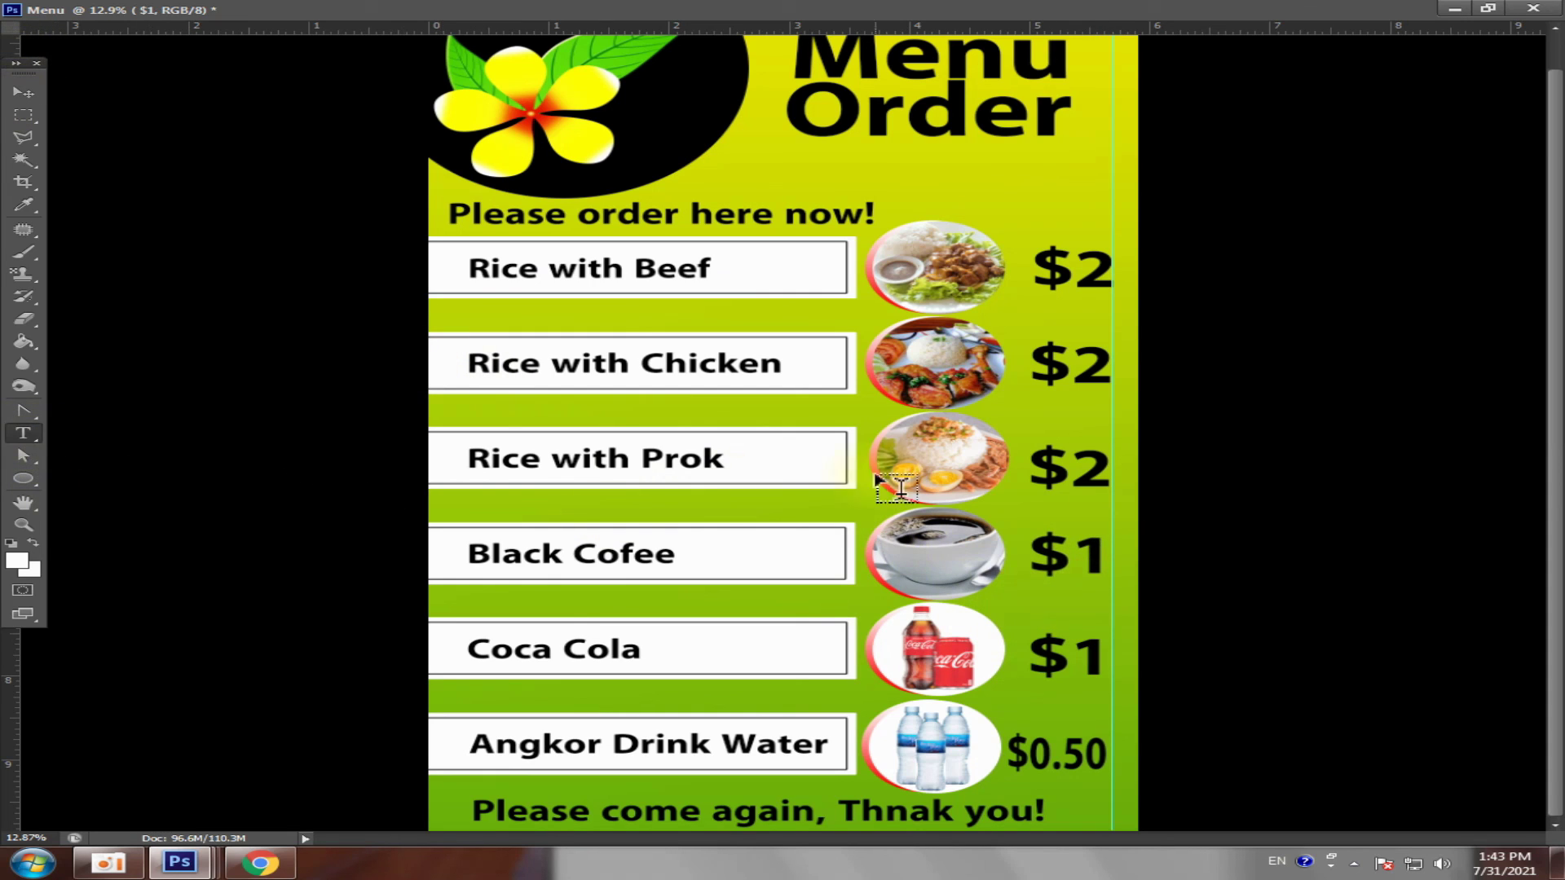
double_click(1088, 550)
type("2")
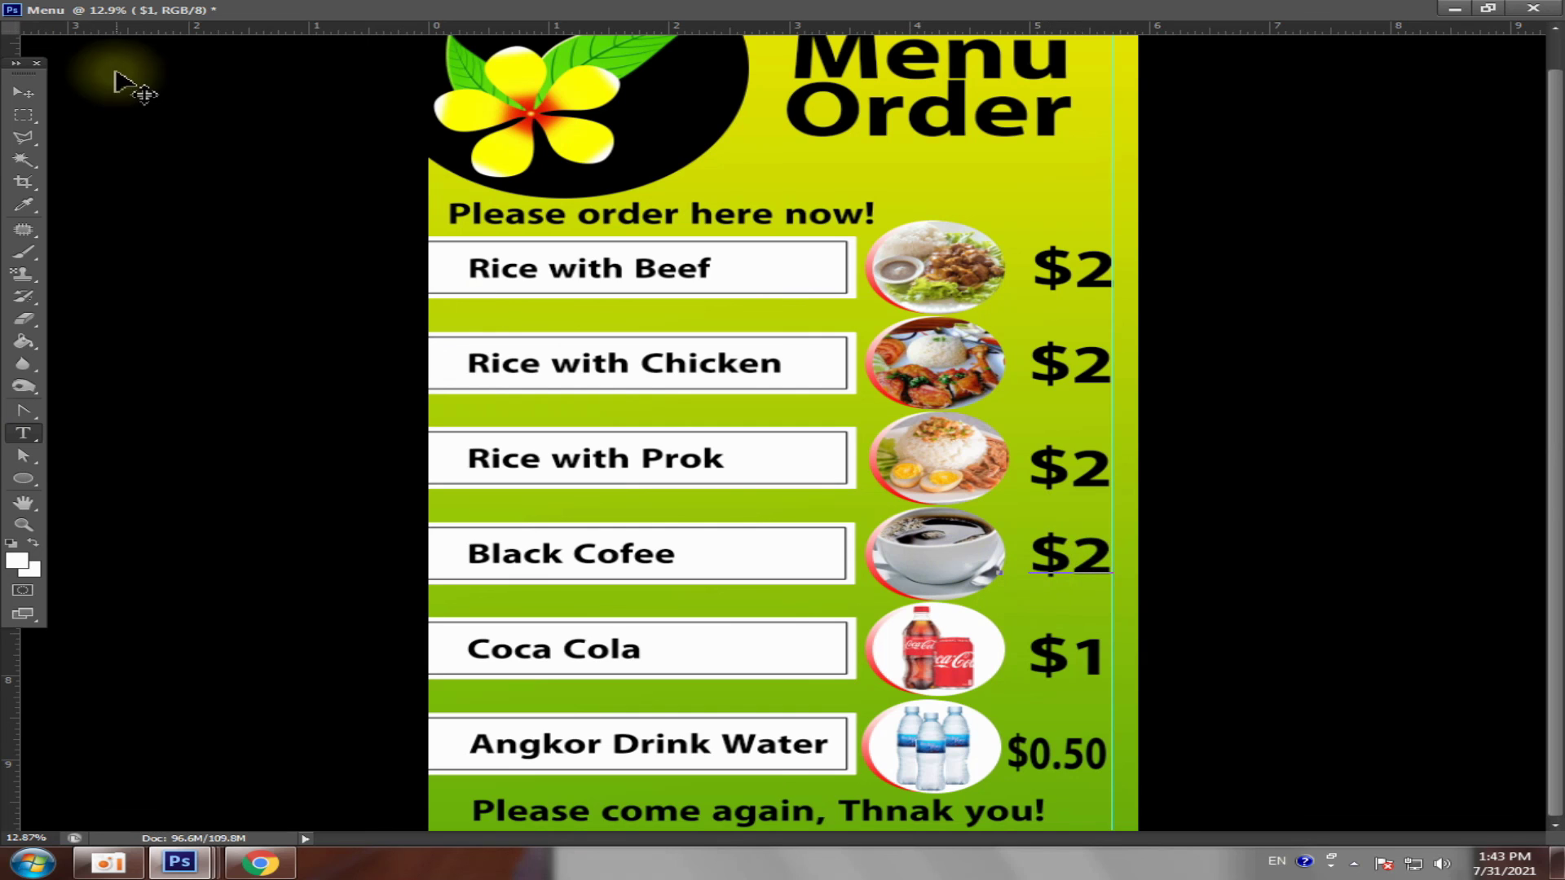
left_click(24, 93)
left_click(24, 435)
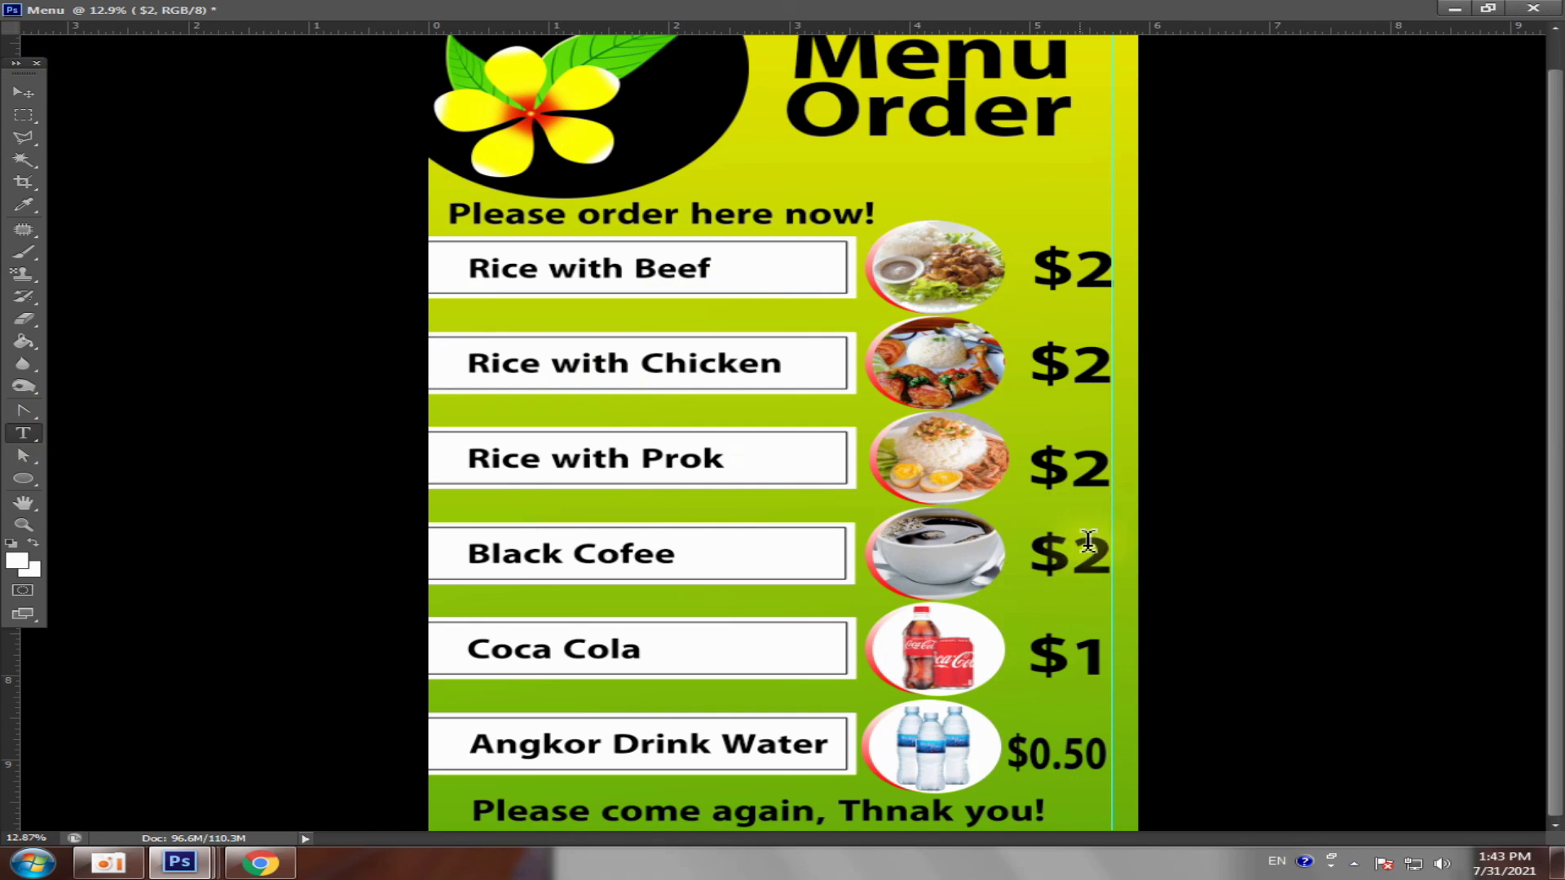
double_click(1089, 552)
type("1")
left_click(25, 93)
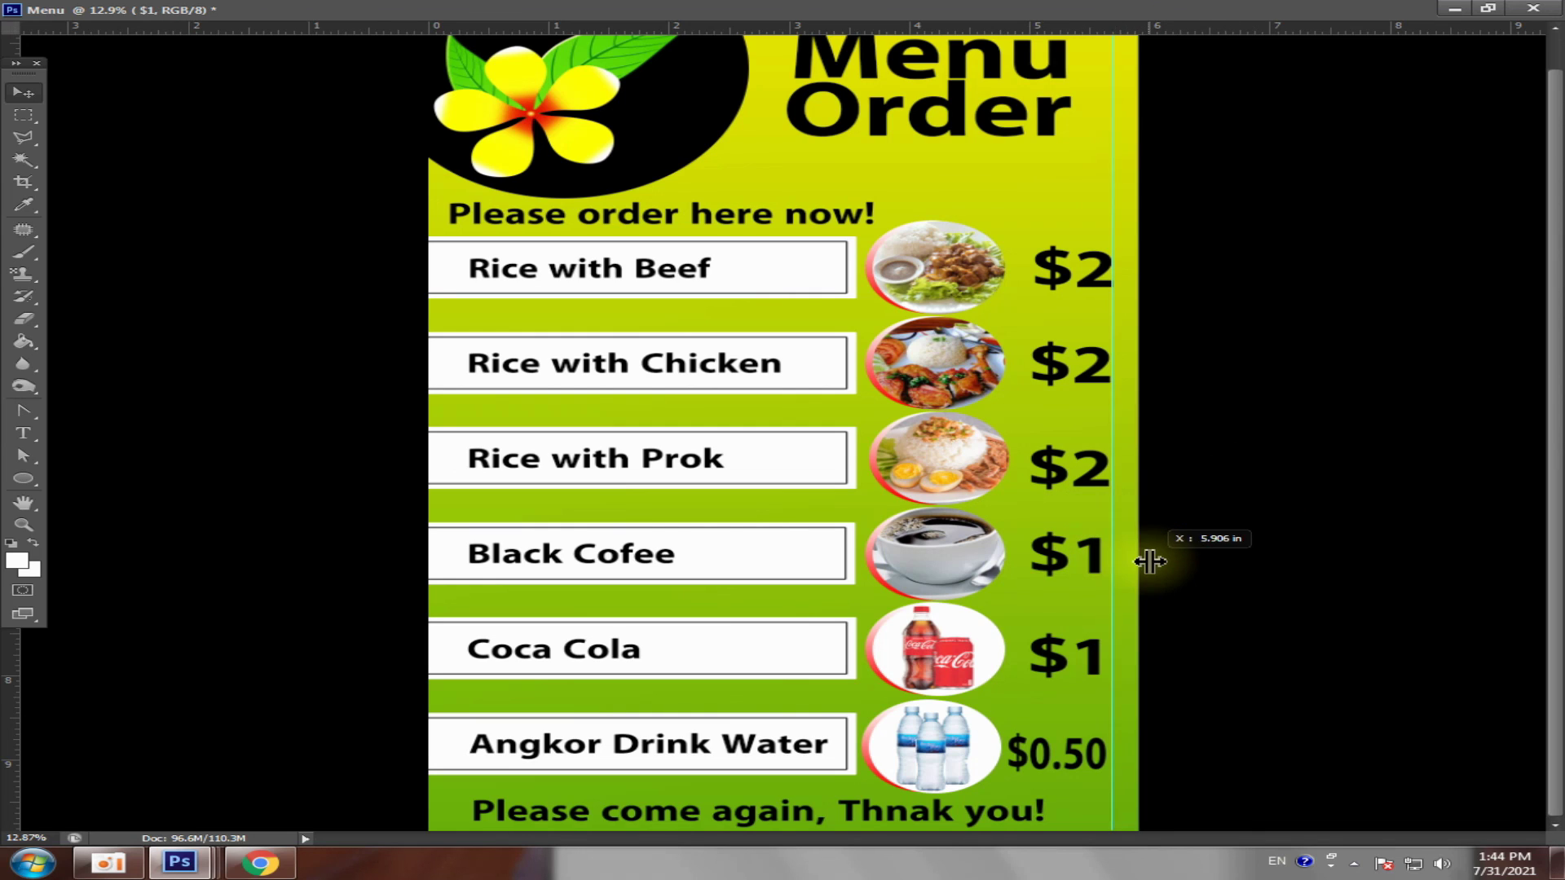
- Move the vertical guide to the poster's right edge and stretch the $0.50 price slightly wider
left_click_drag(1115, 561, 1138, 561)
left_click(1090, 751)
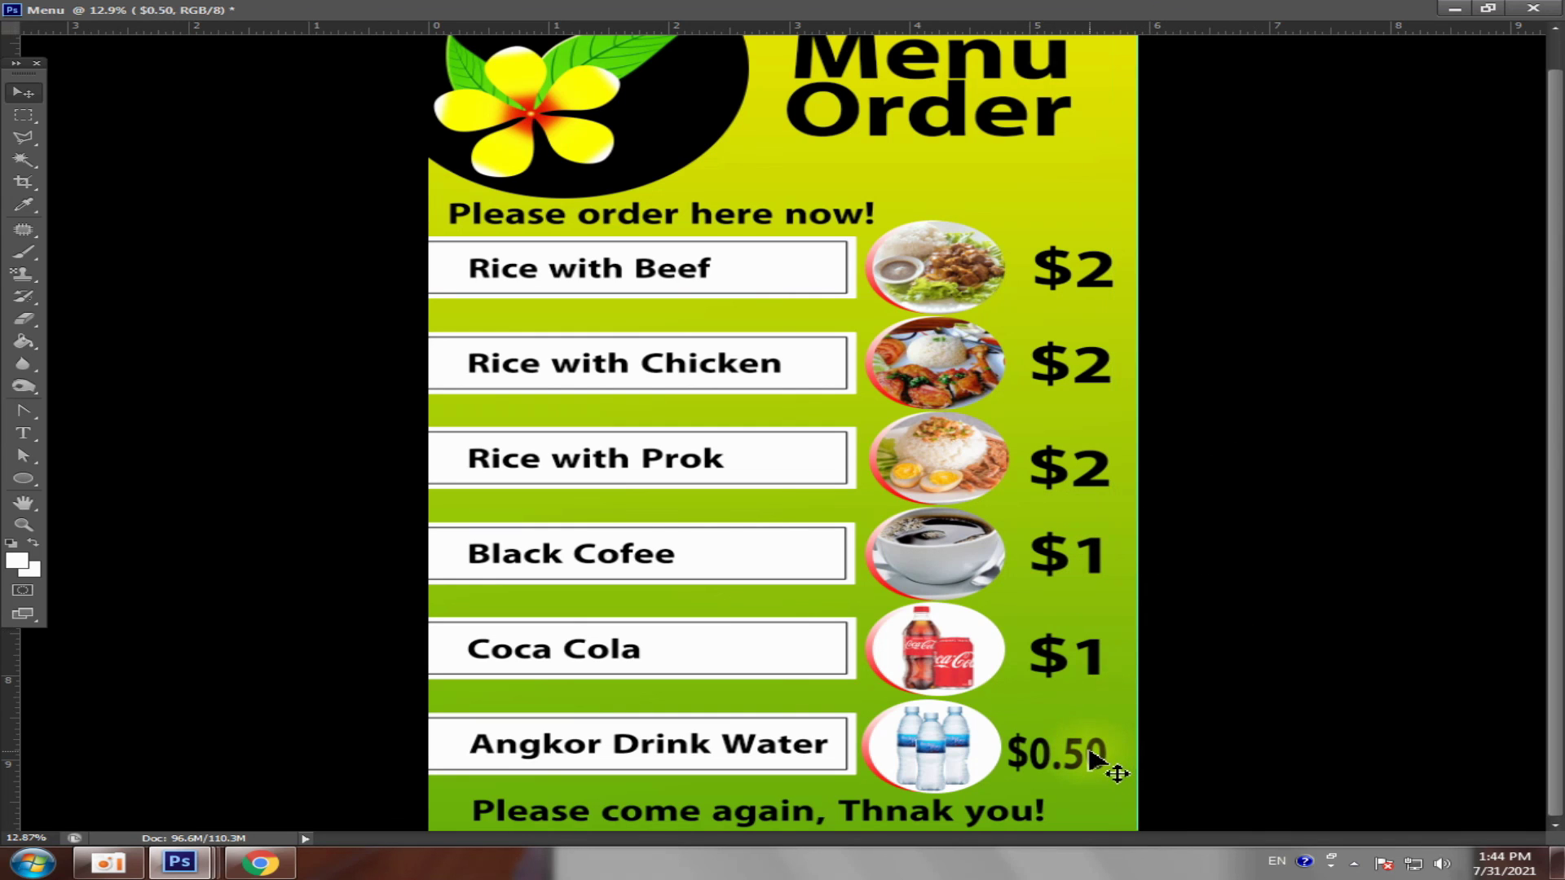
key("ctrl+t")
left_click_drag(1118, 755, 1126, 760)
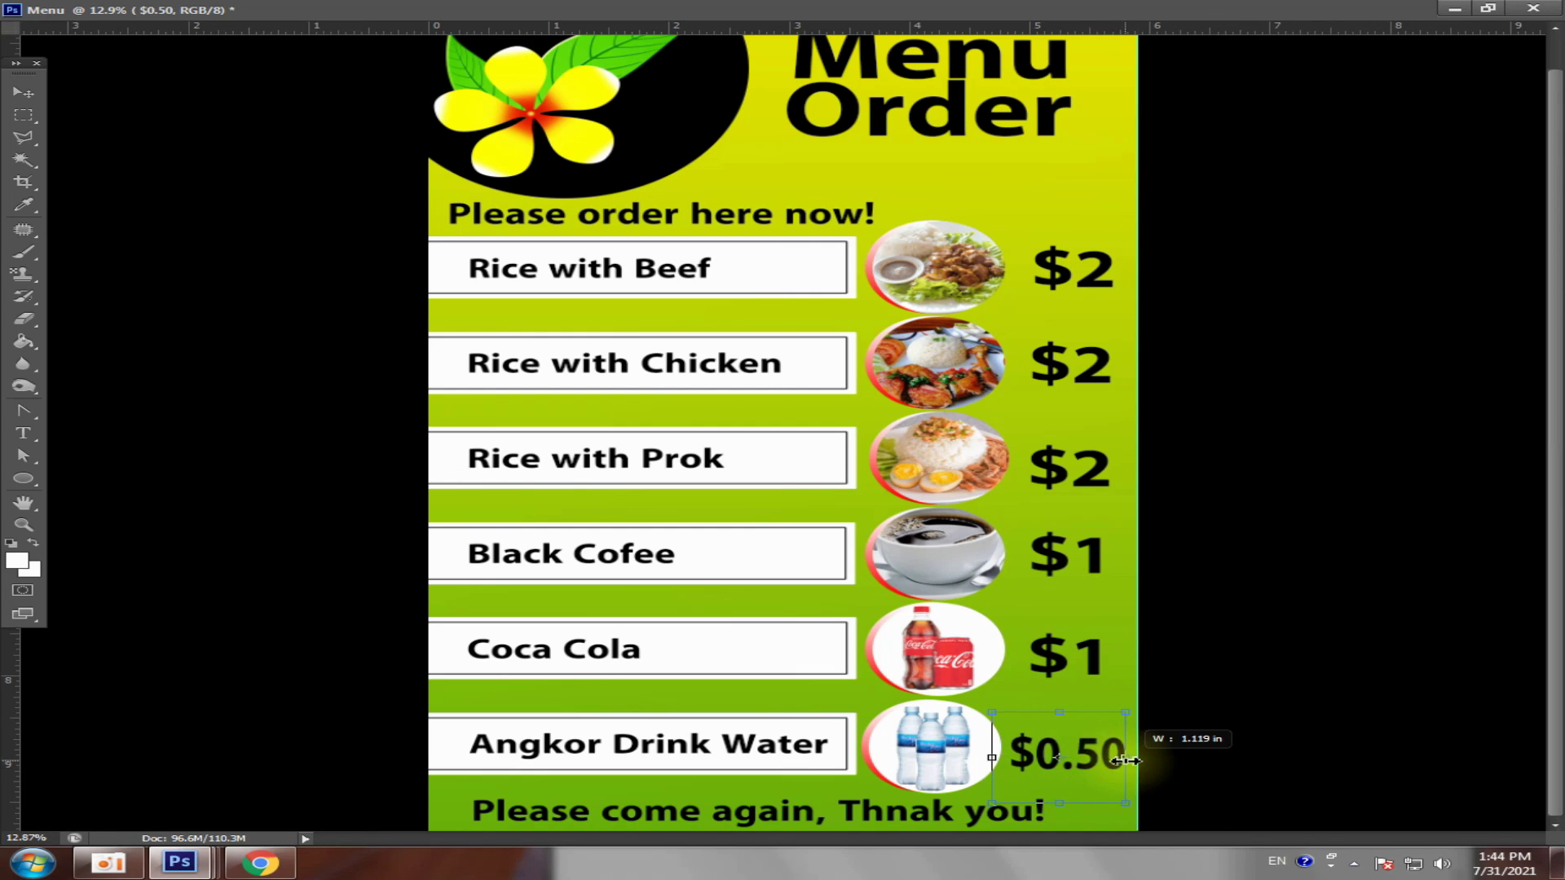
key("Return")
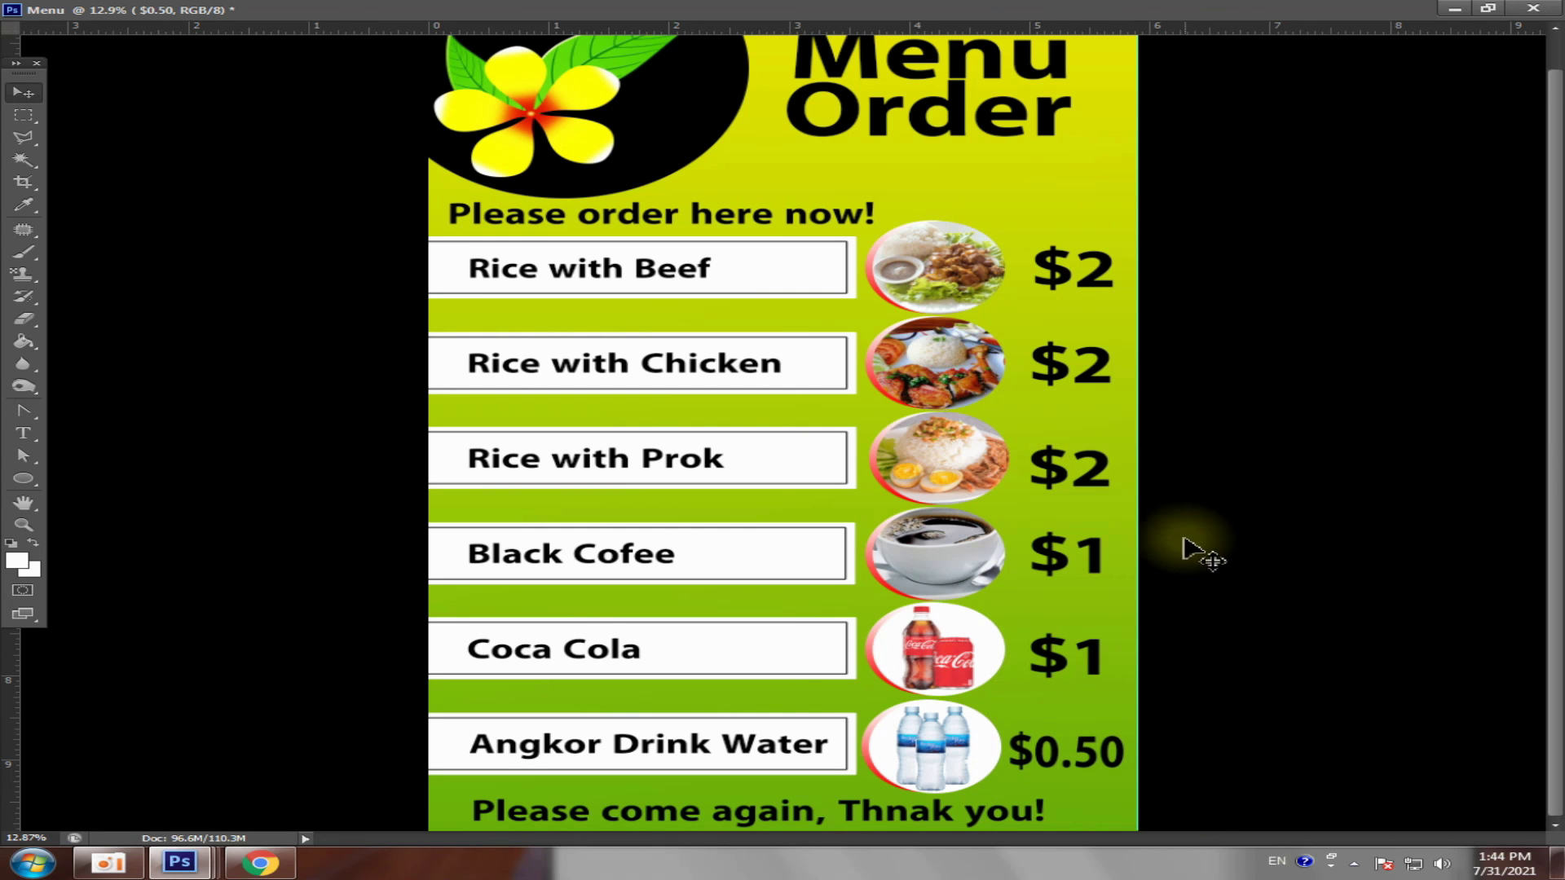
- Drag the vertical guide off the Menu poster to remove it
scroll(960, 548, "down", 2)
scroll(710, 583, "up", 2)
scroll(716, 586, "down", 1)
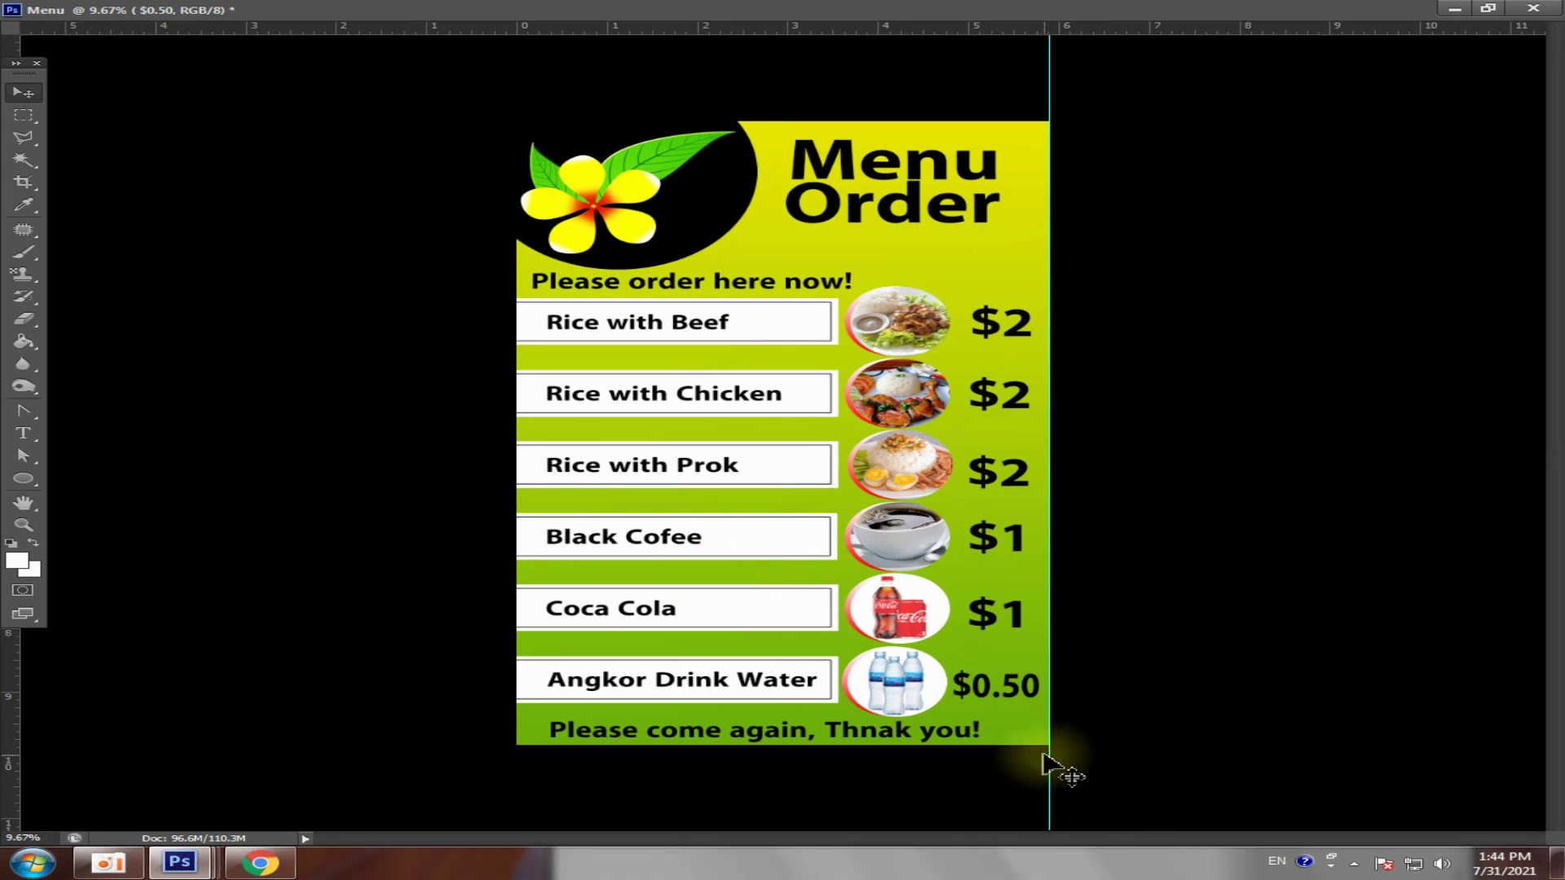
left_click_drag(1052, 762, 35, 542)
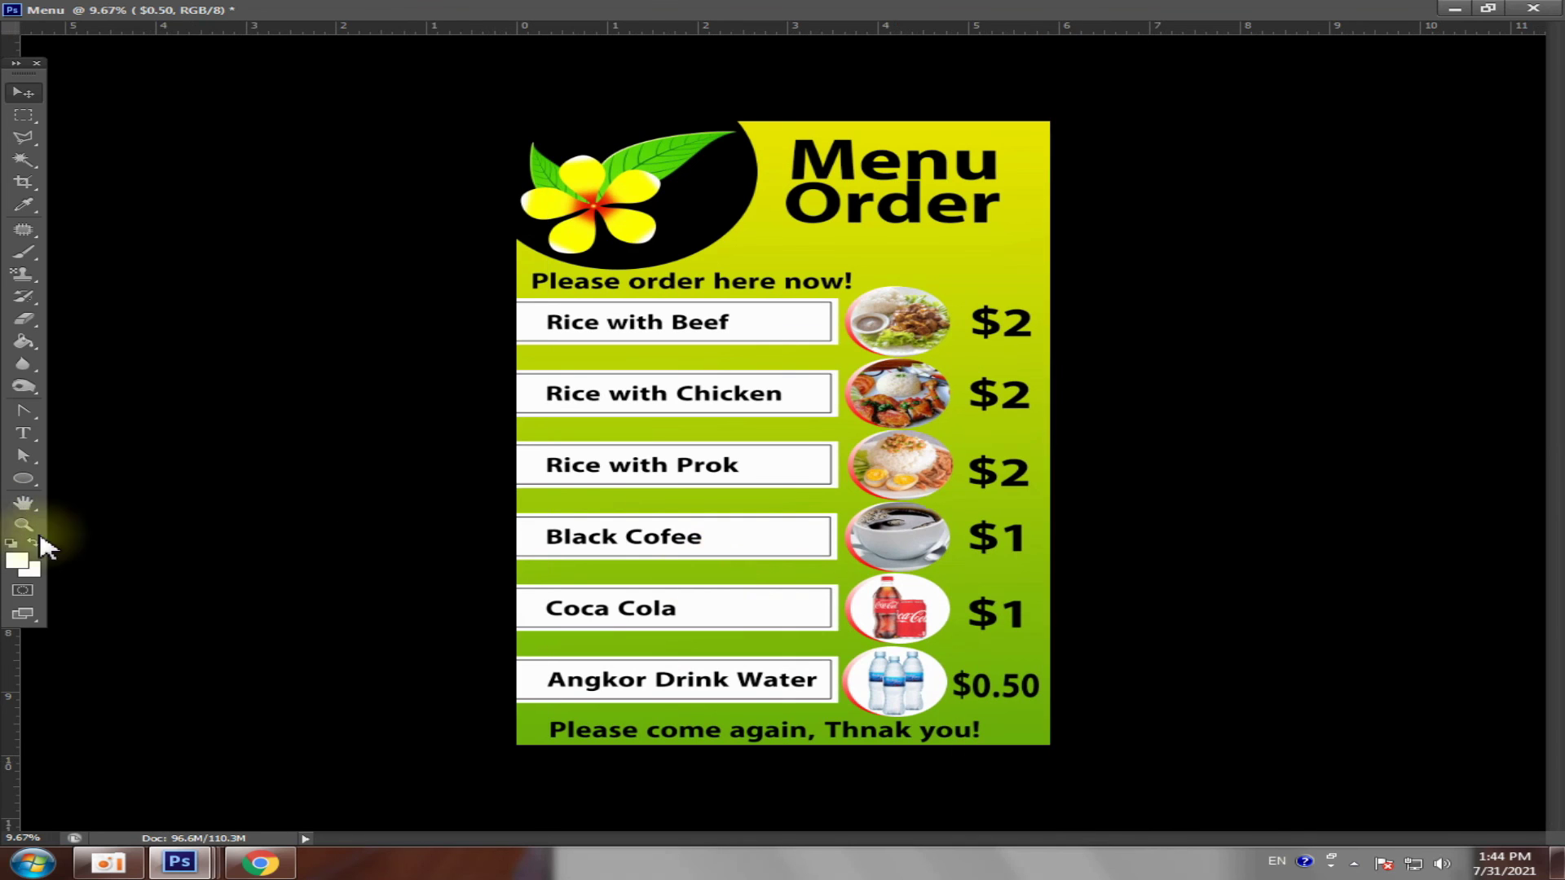
scroll(717, 451, "up", 1)
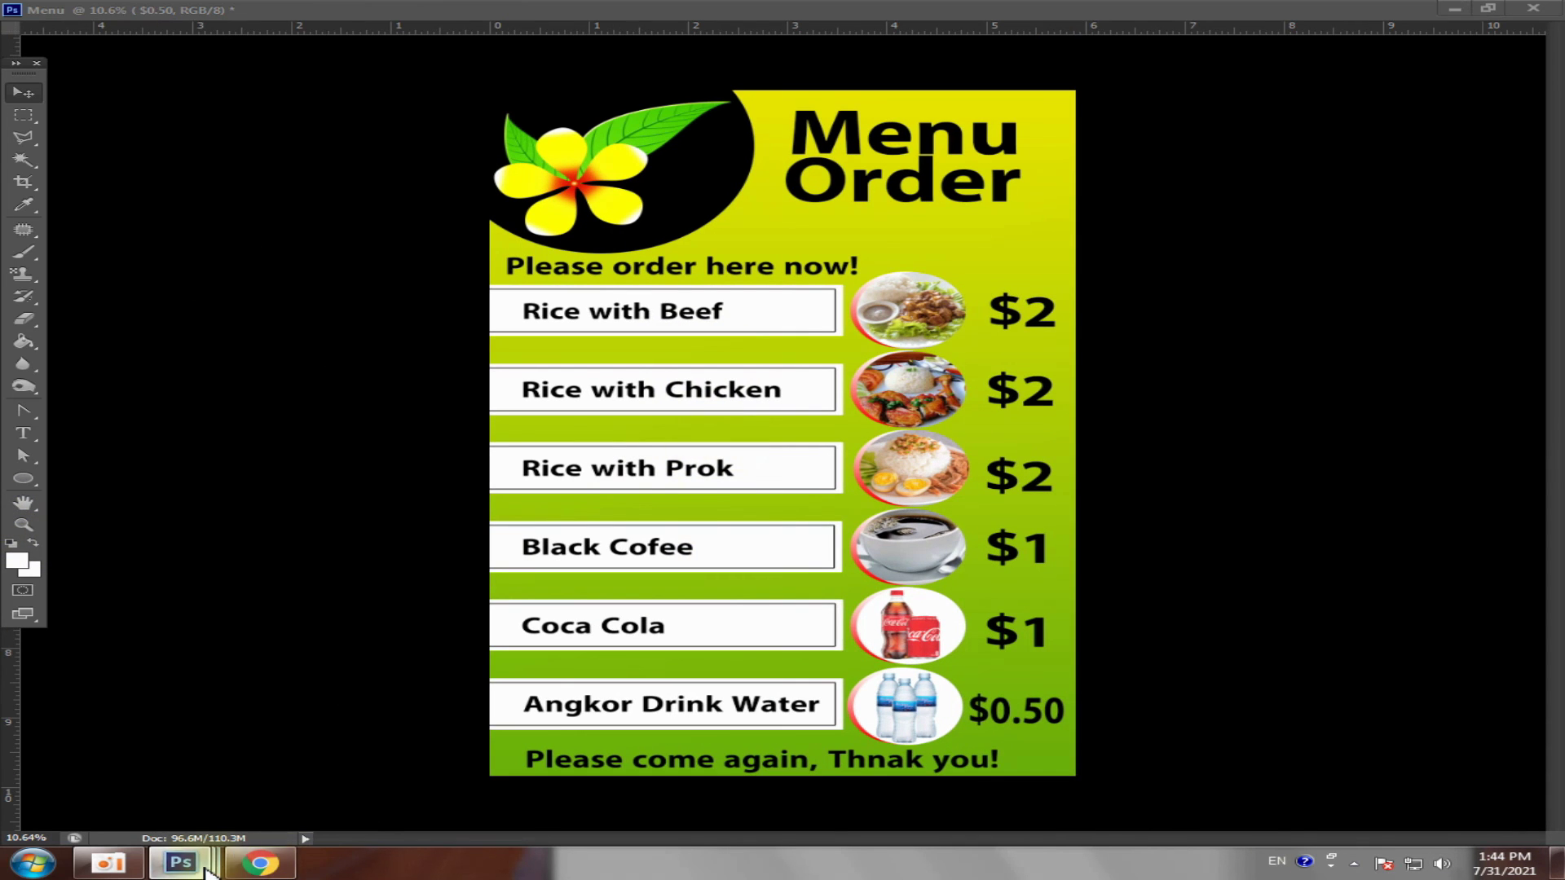
- Compare against the Promot document, set it aside, and float the Menu document beside the Layers panel
mouse_move(179, 863)
left_click(420, 762)
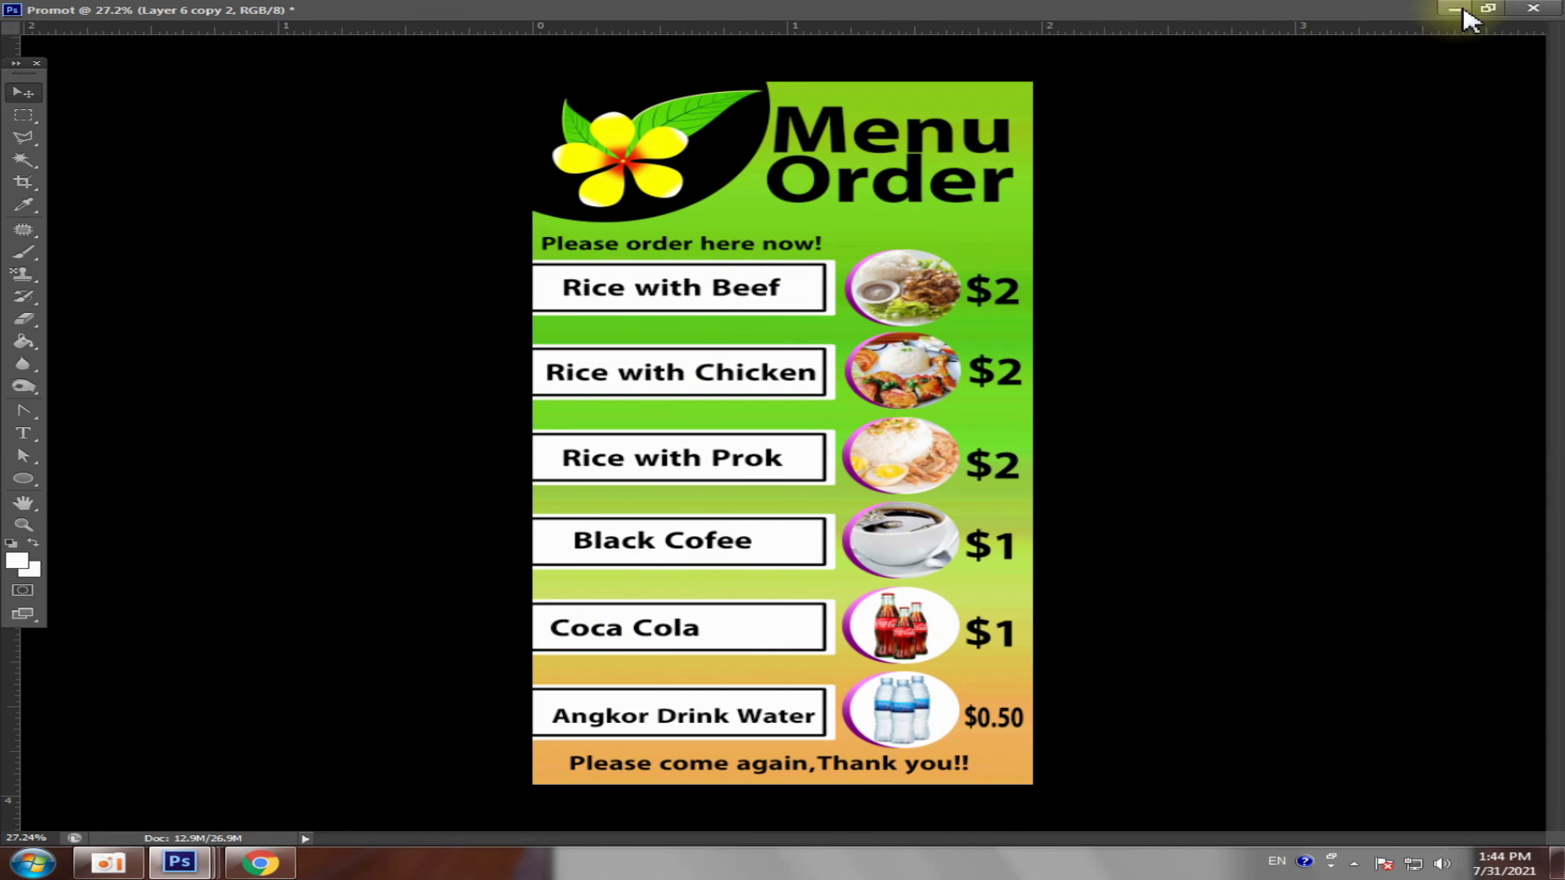
left_click(1490, 9)
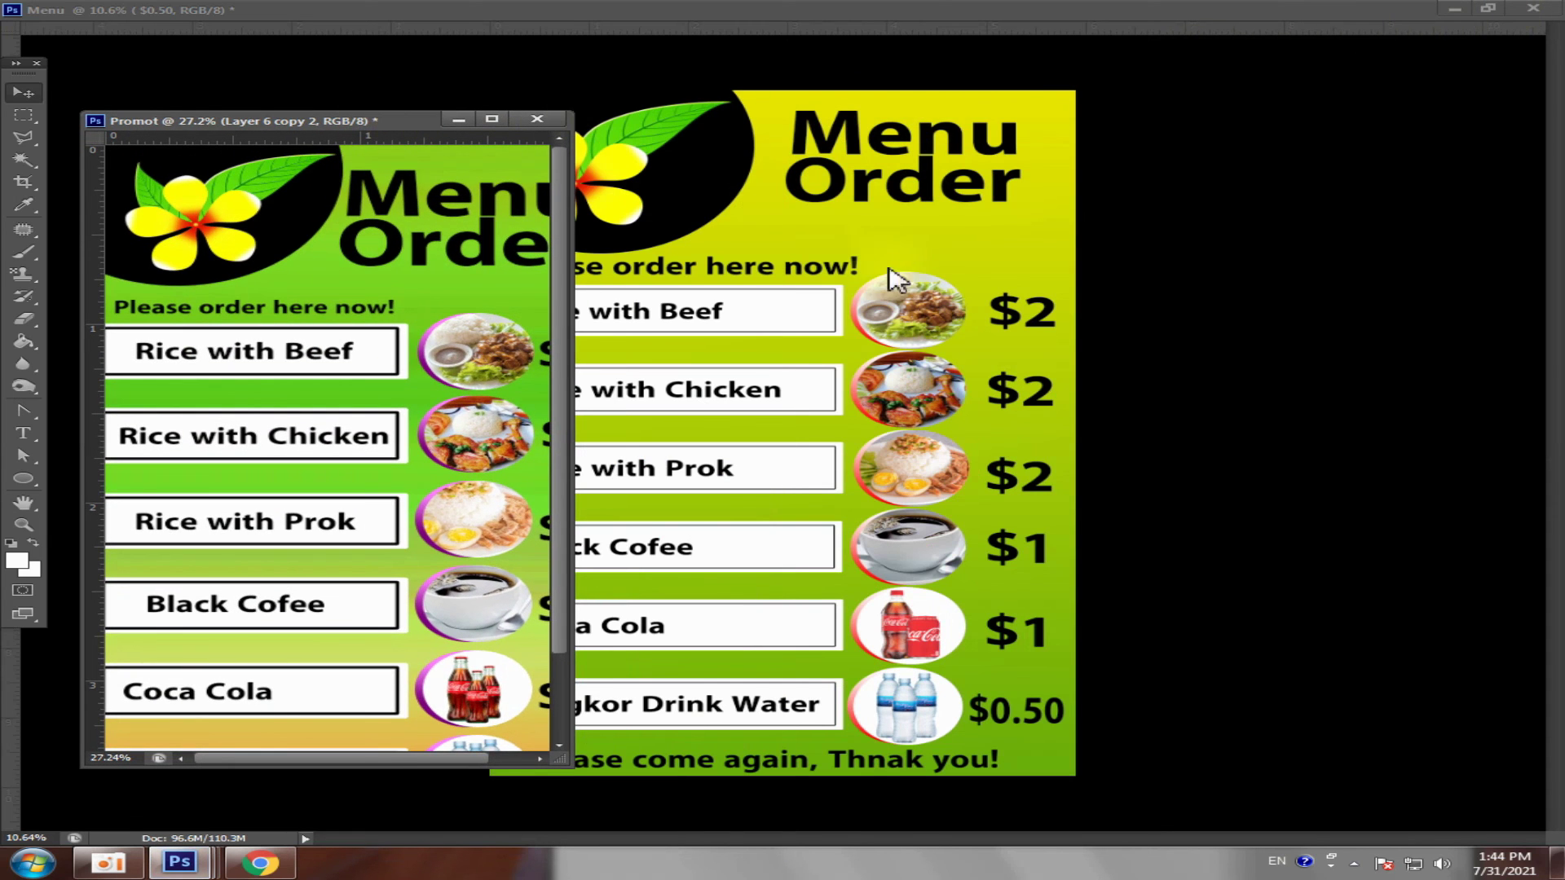
left_click(459, 120)
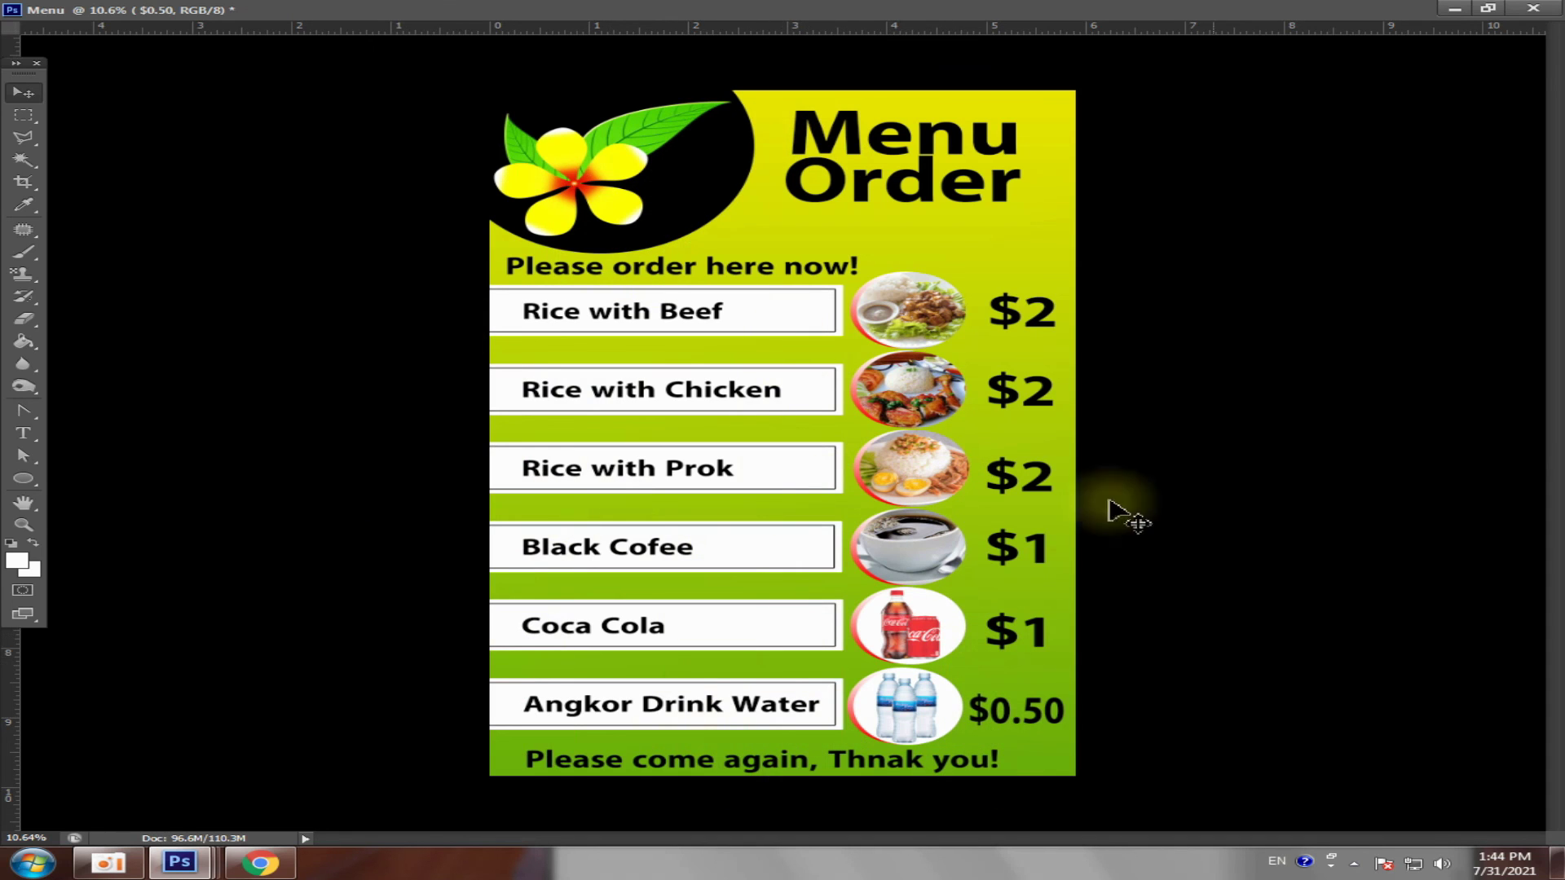
left_click(1488, 9)
- Save the poster as JPEG Menu1.jpg on the Desktop at quality 12
left_click(69, 12)
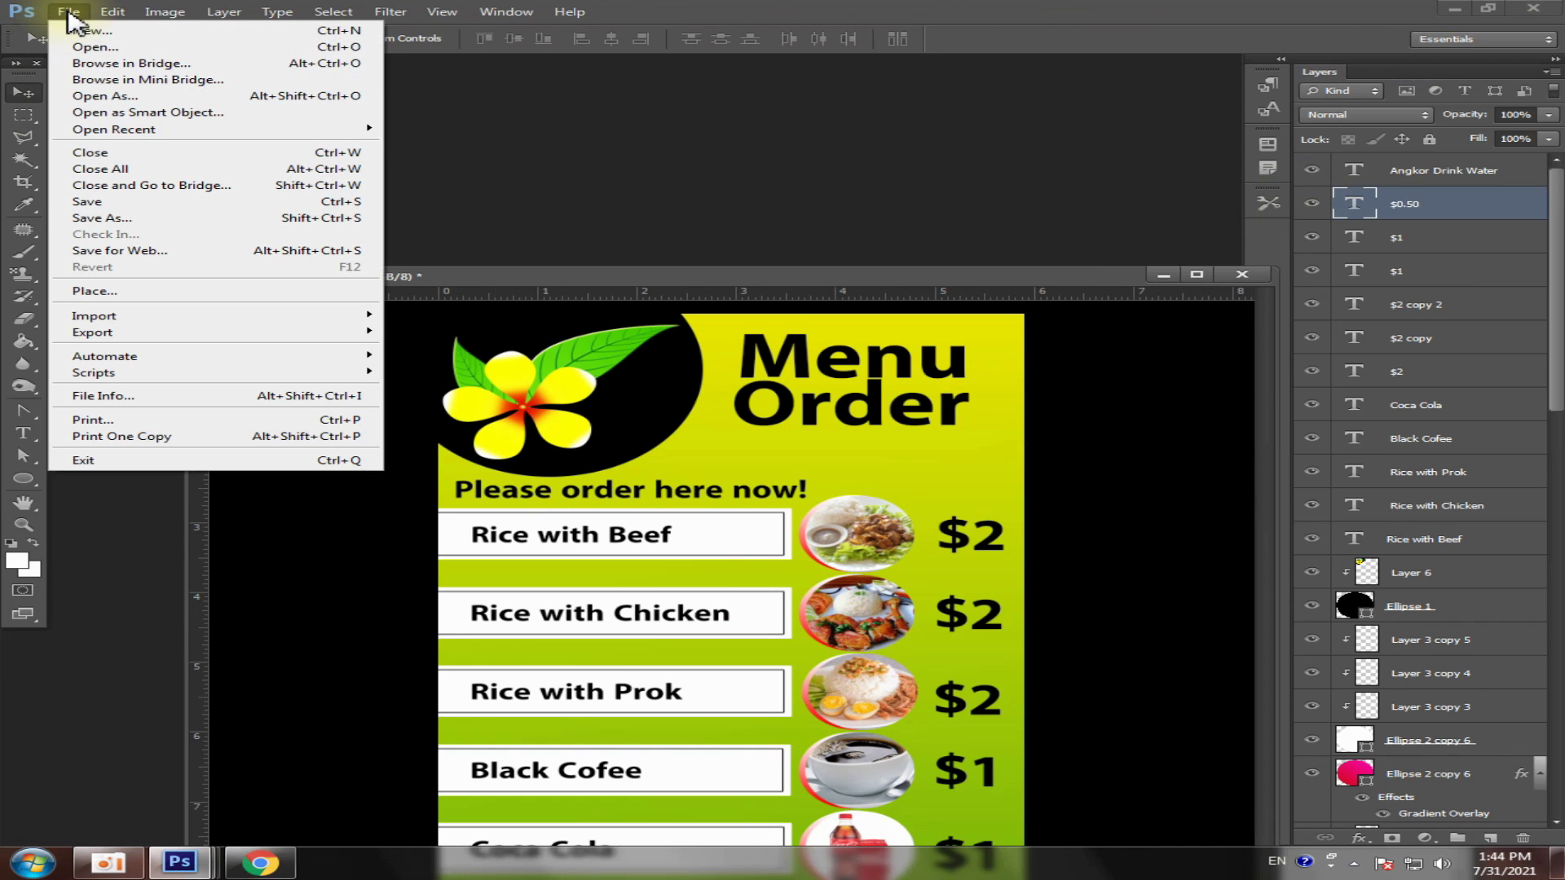
left_click(110, 217)
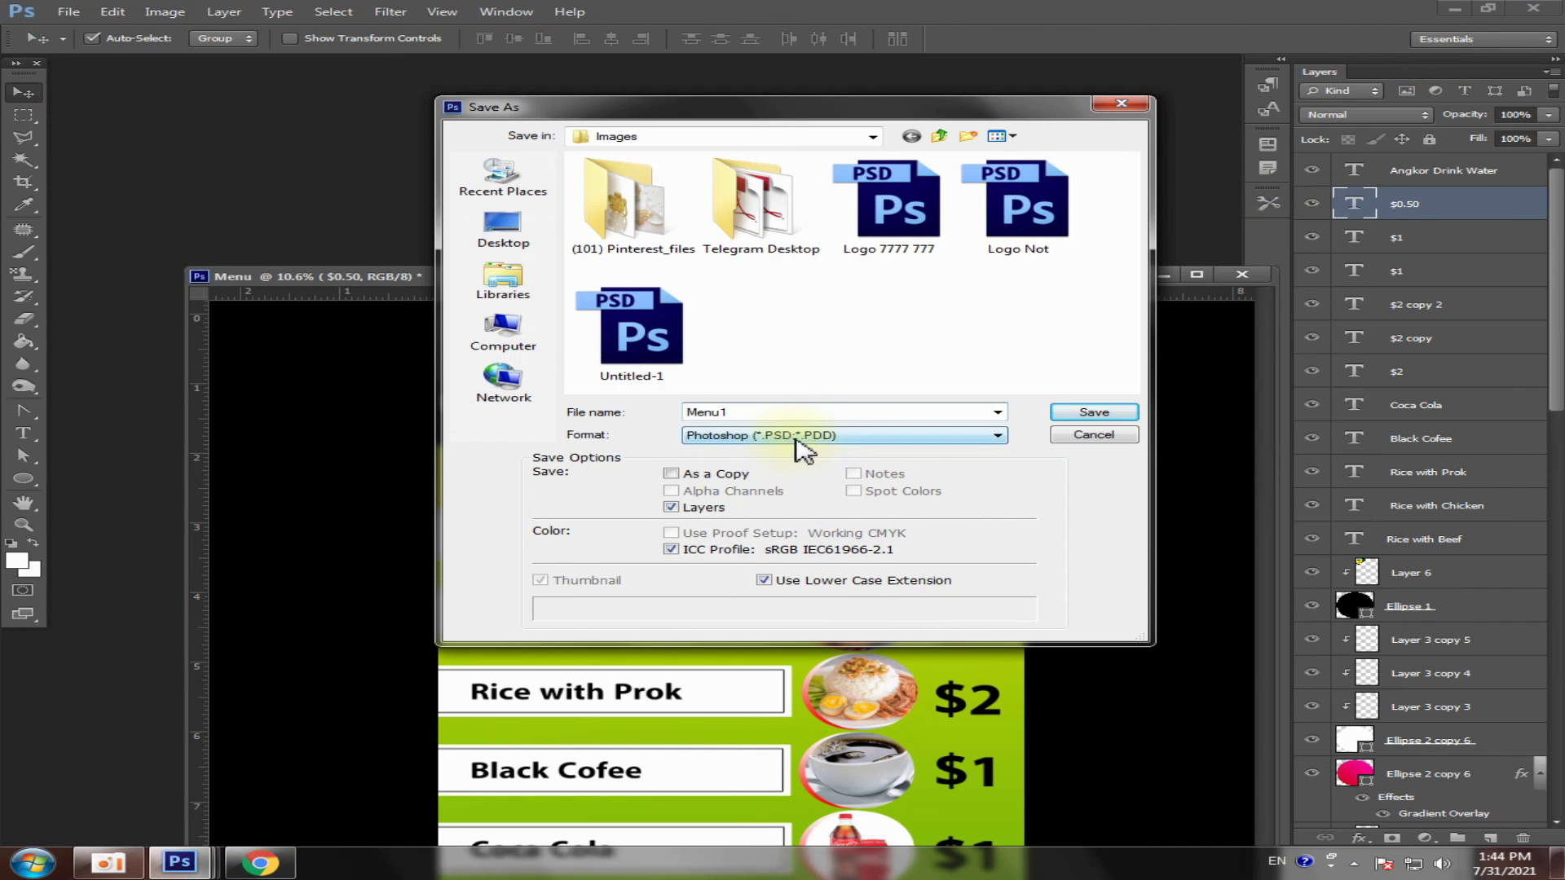
left_click(796, 436)
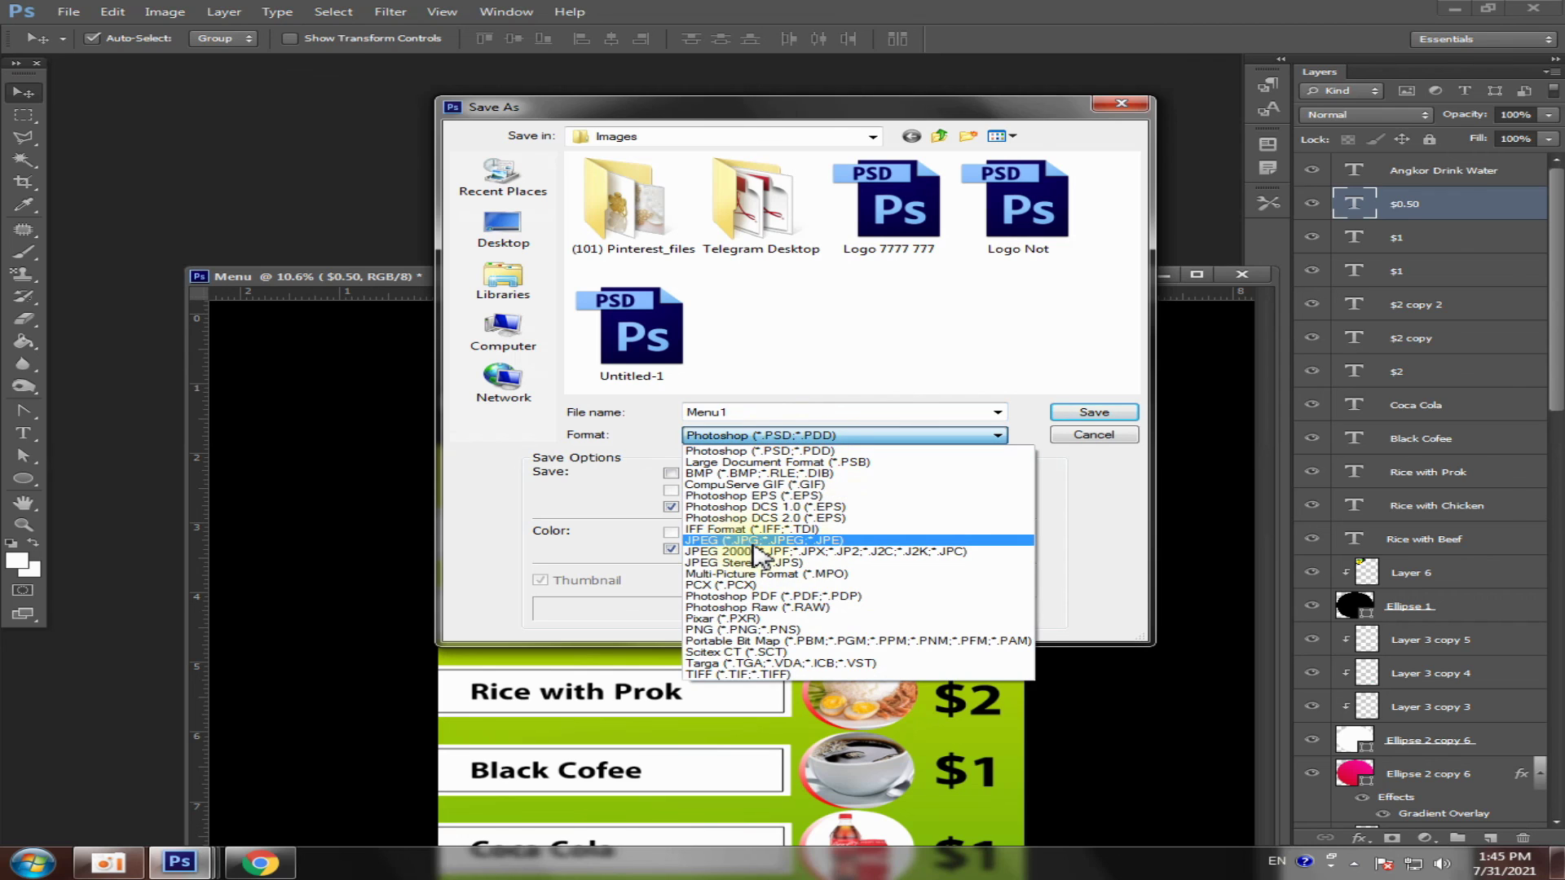
left_click(754, 542)
left_click(505, 243)
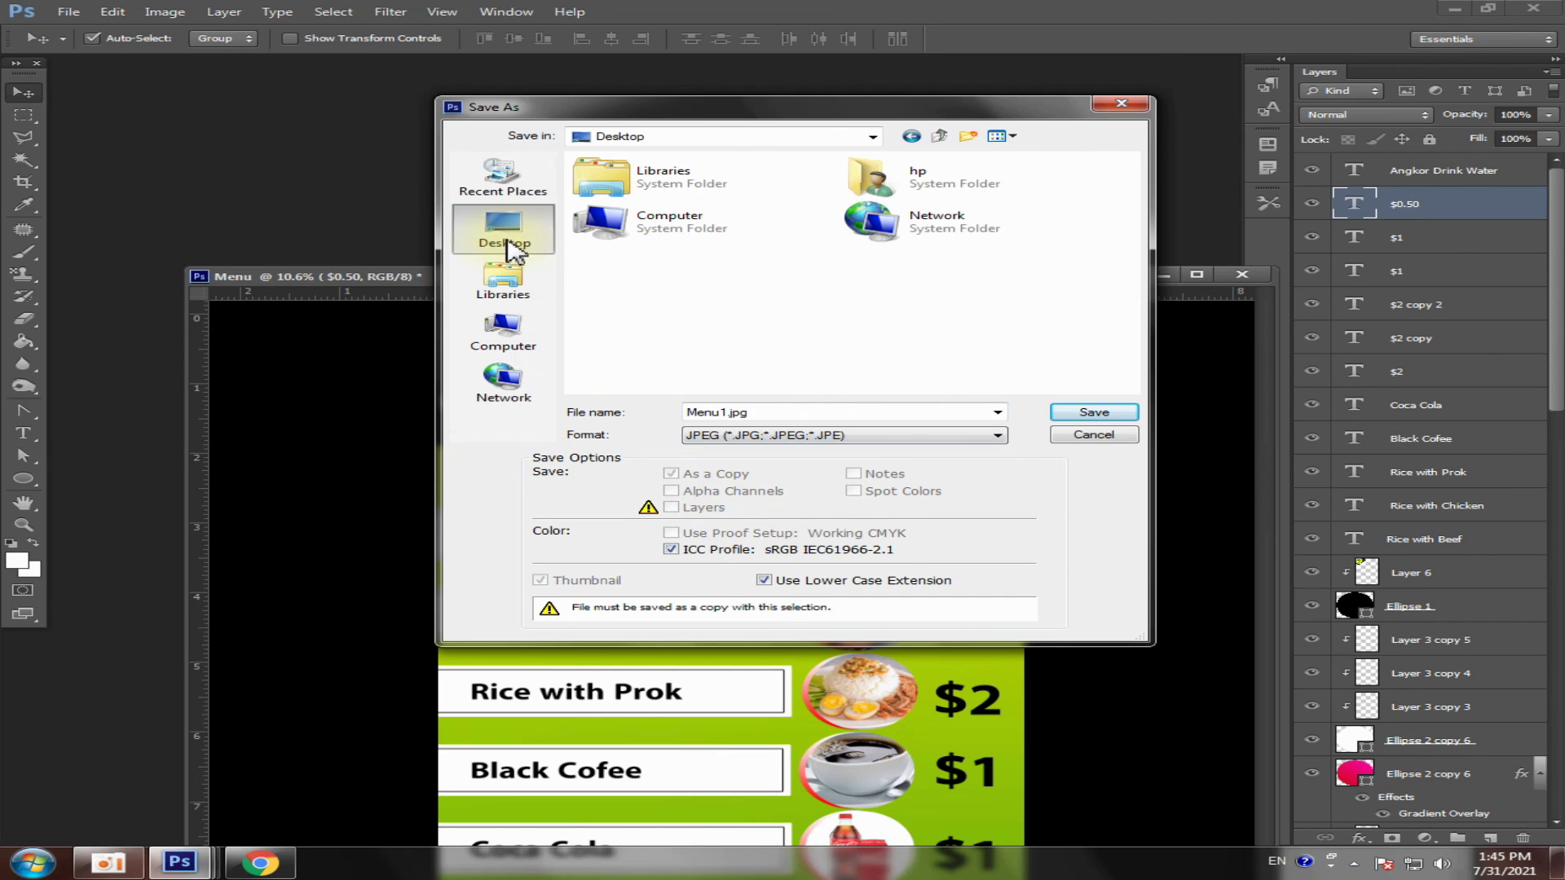
left_click(1097, 414)
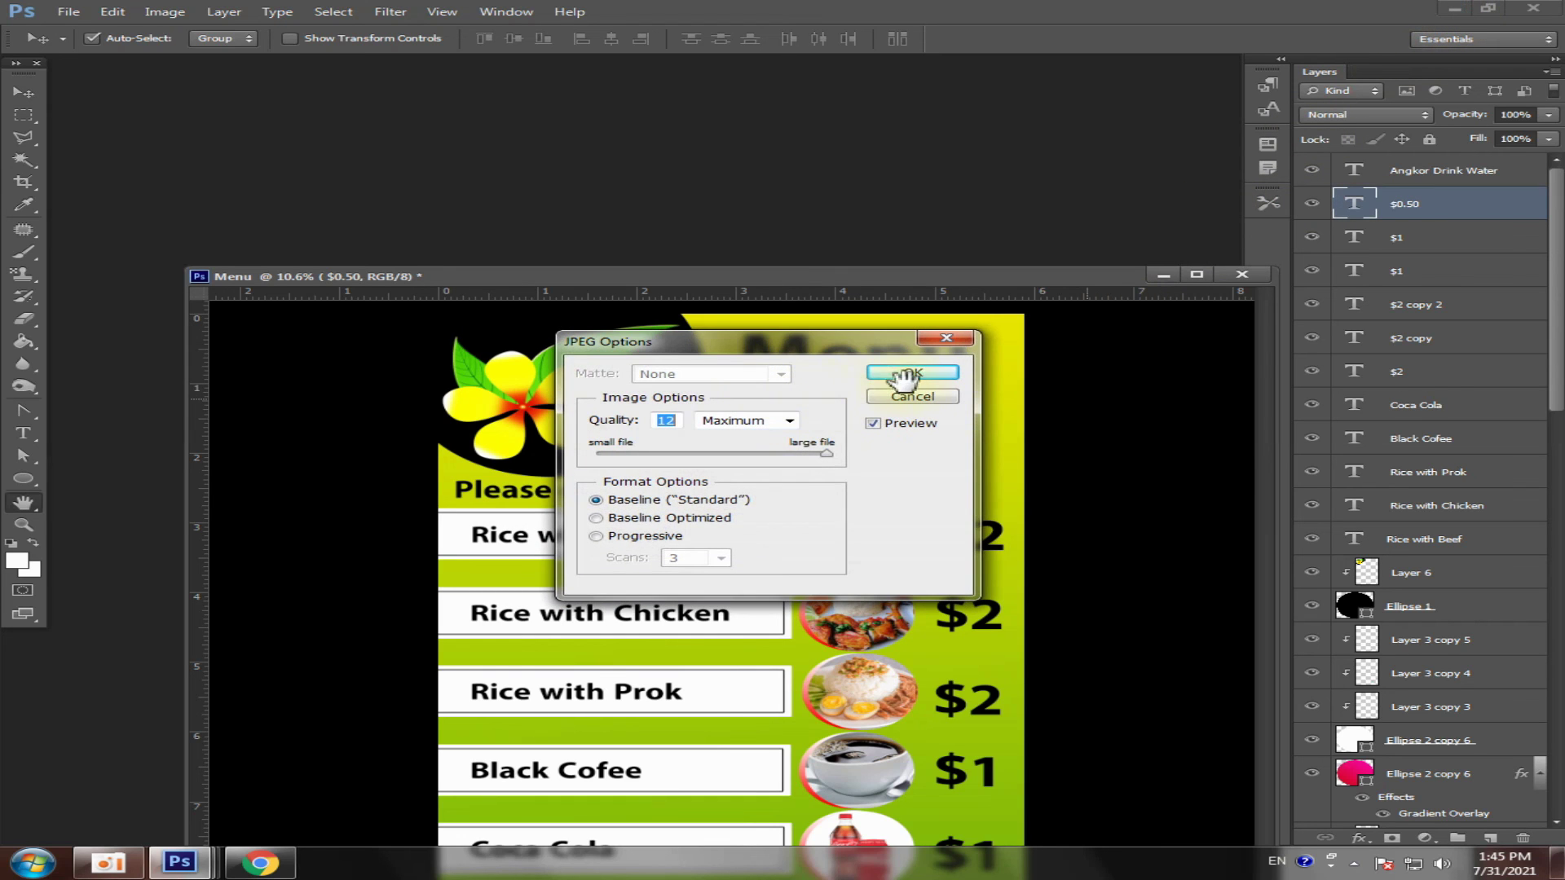
left_click(905, 375)
- Minimize Photoshop and Chrome, then refresh the desktop until the Menu1 icon appears
left_click(1455, 9)
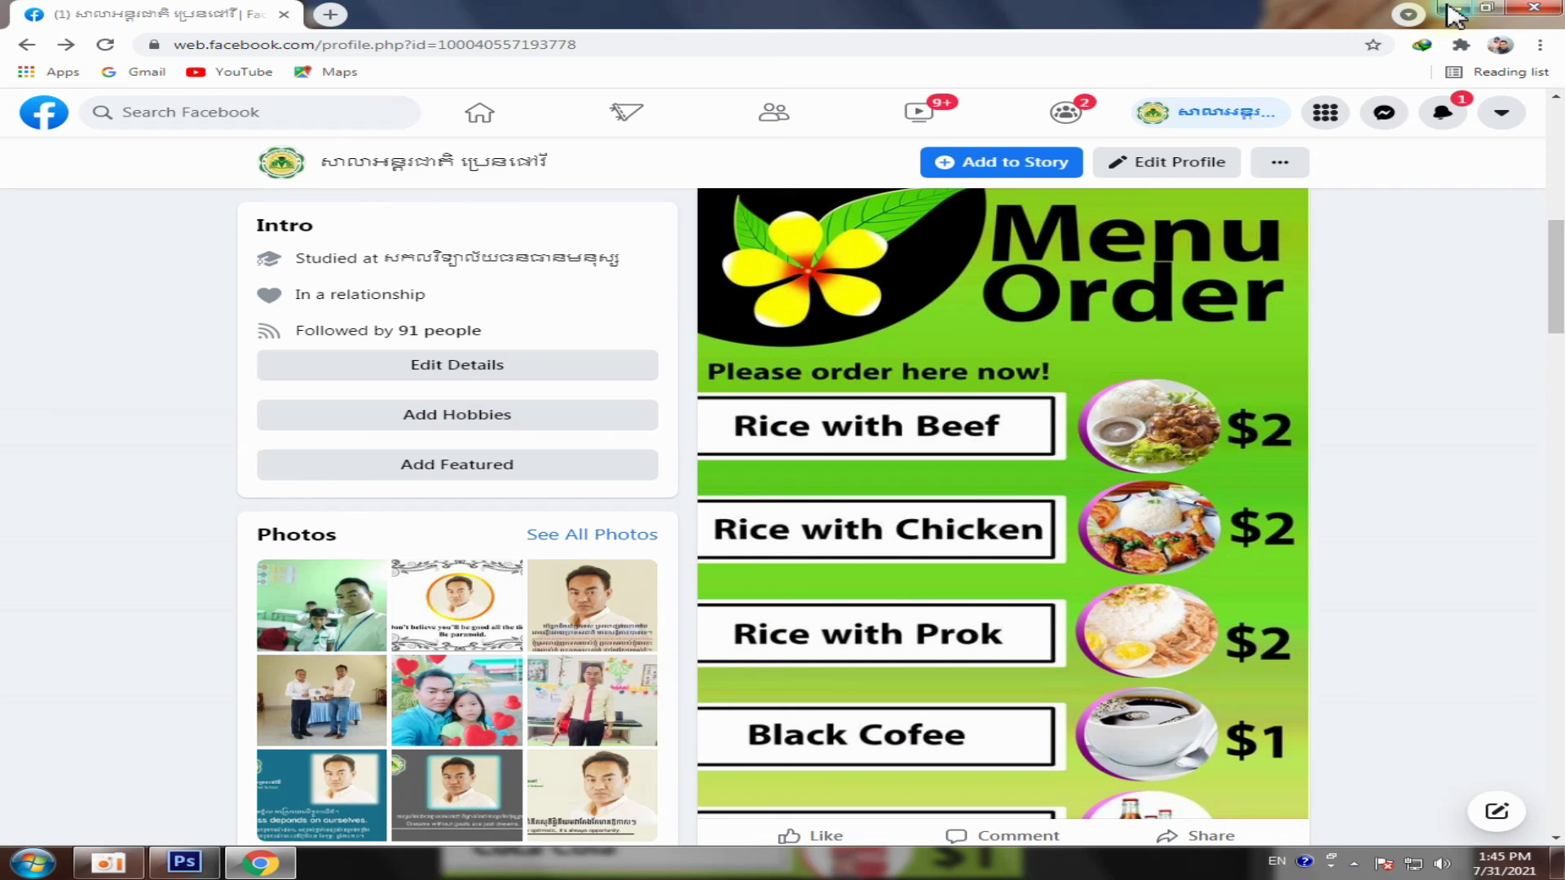
left_click(1463, 12)
right_click(922, 139)
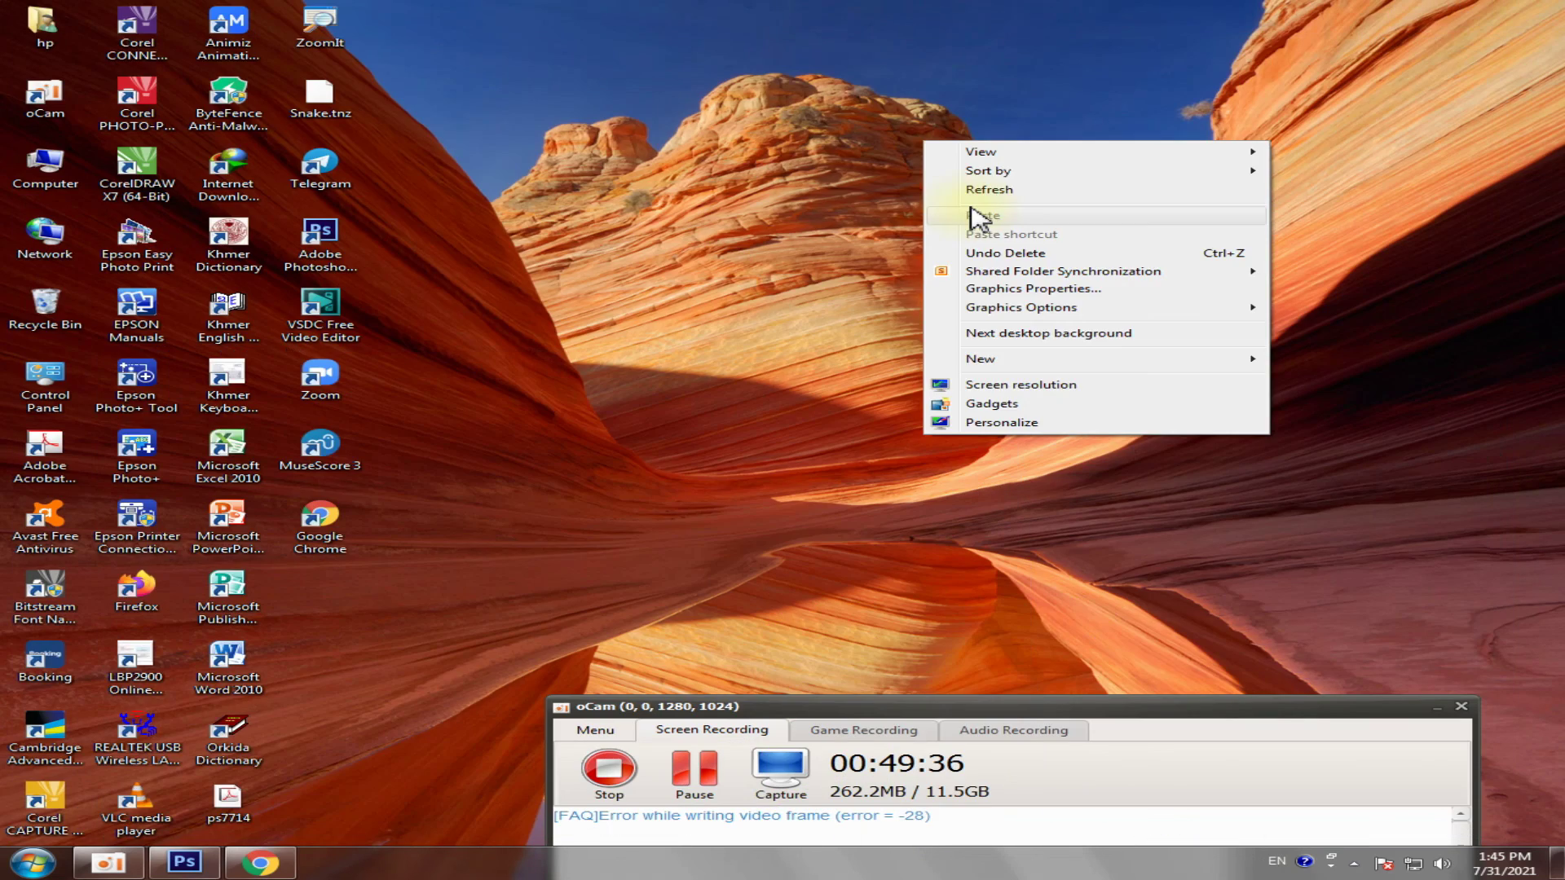
left_click(986, 196)
right_click(962, 185)
left_click(1024, 238)
right_click(962, 203)
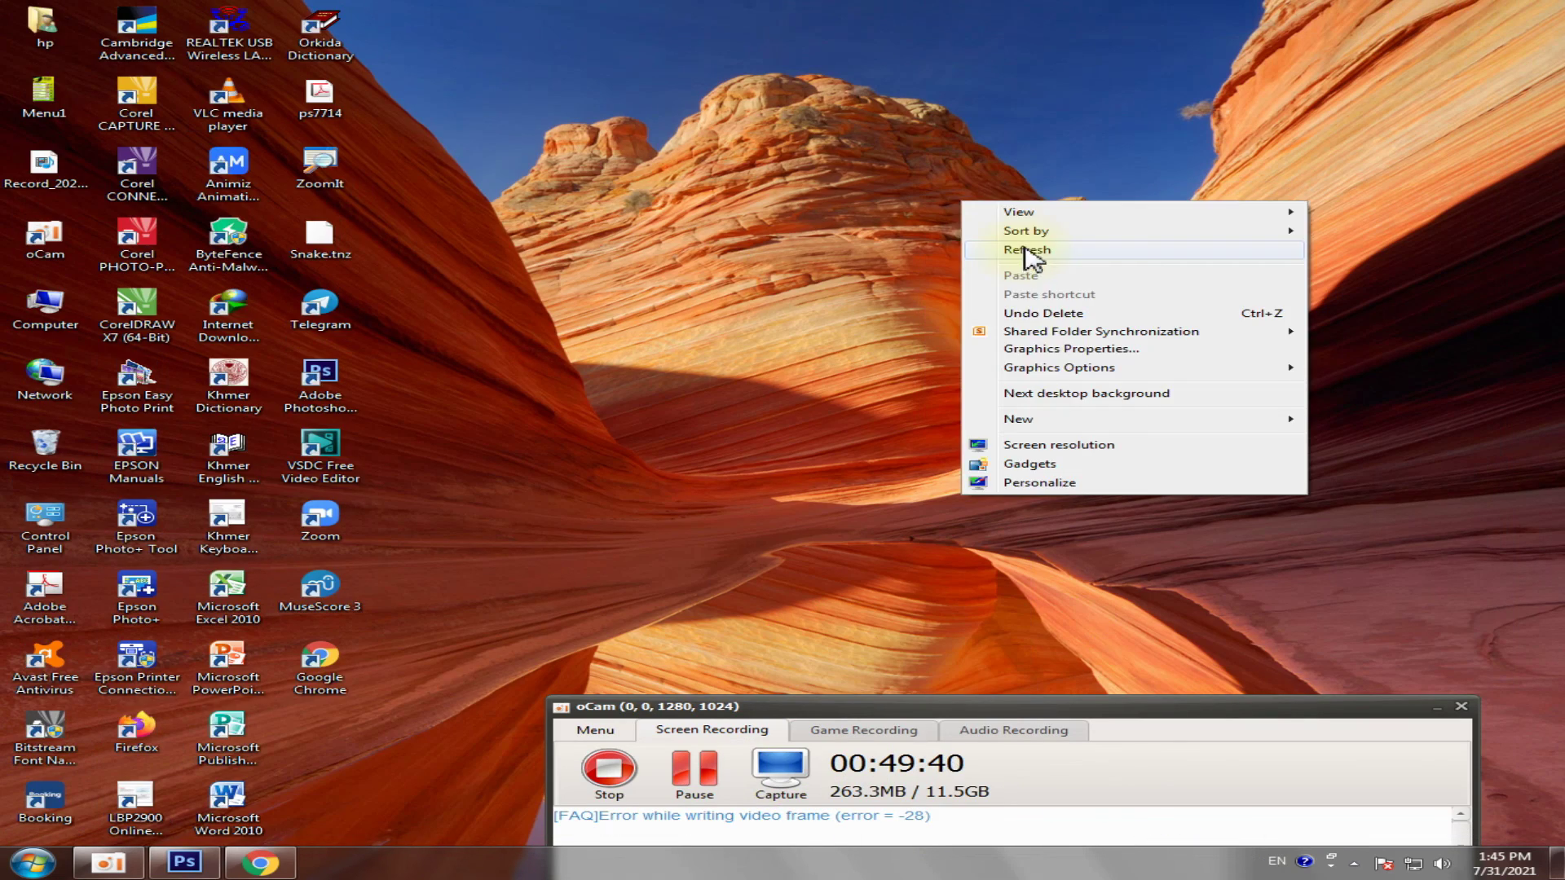
left_click(1030, 252)
right_click(985, 216)
left_click(1038, 268)
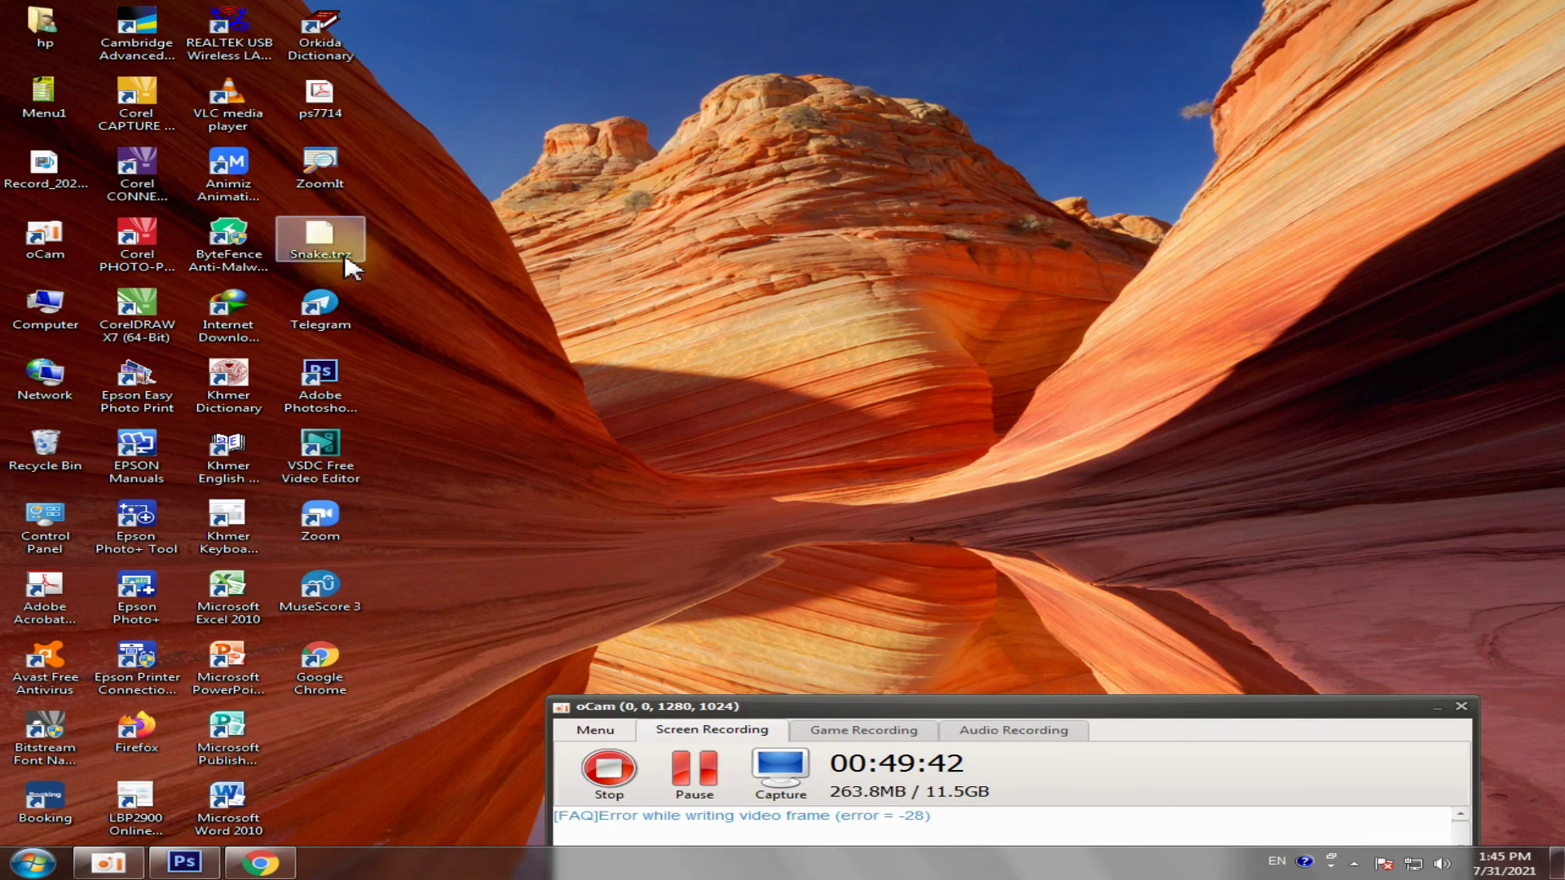
right_click(45, 85)
- Preview Menu1 in Windows Photo Viewer, zooming in and back out to the whole poster
left_click(121, 116)
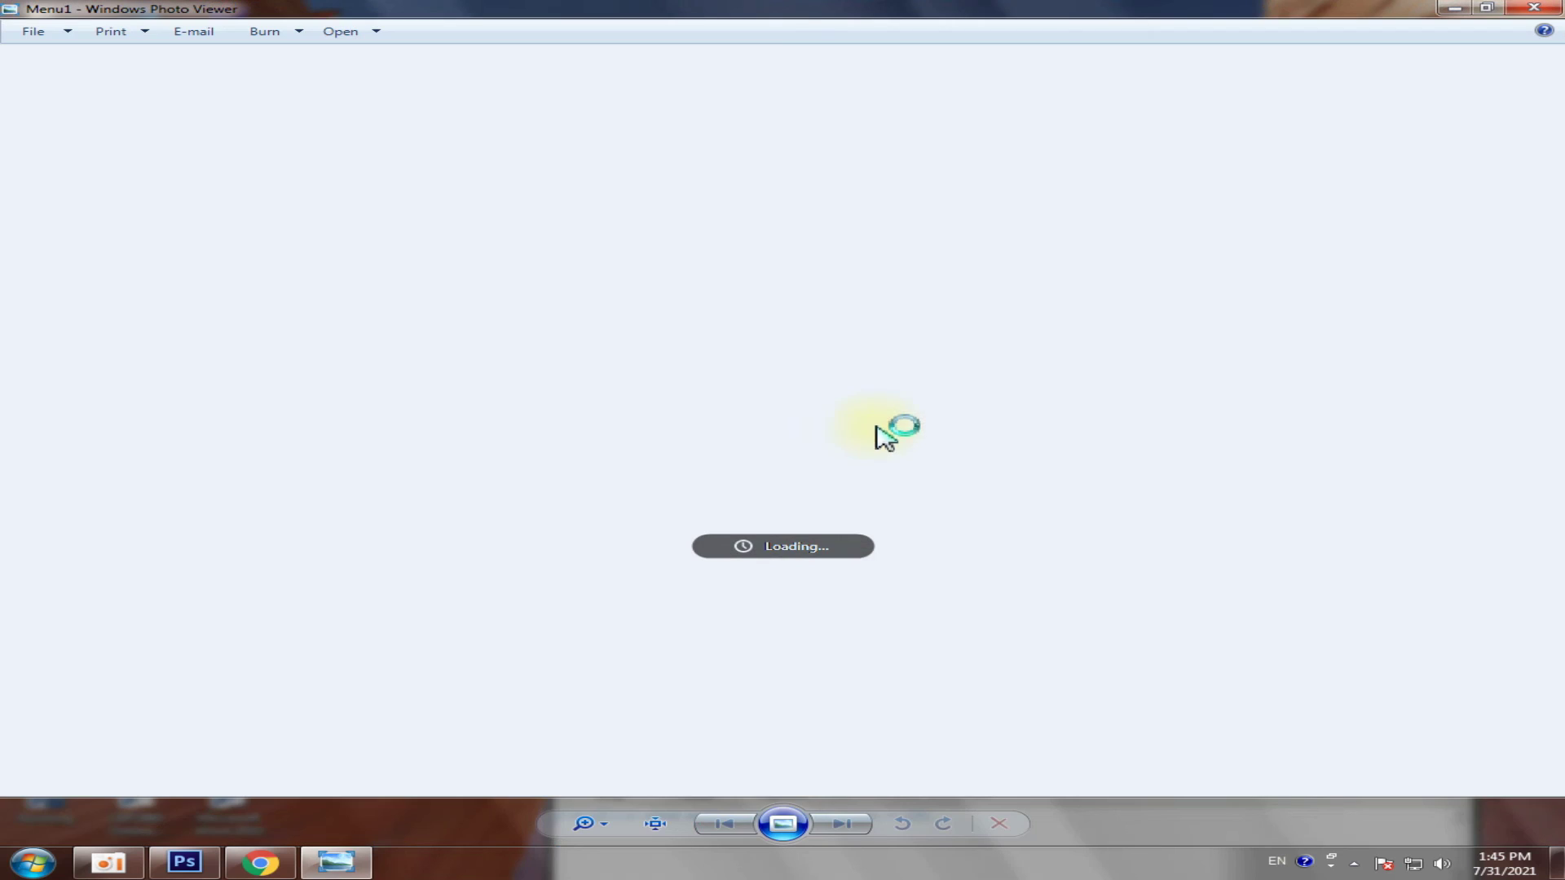
scroll(761, 531, "up", 3)
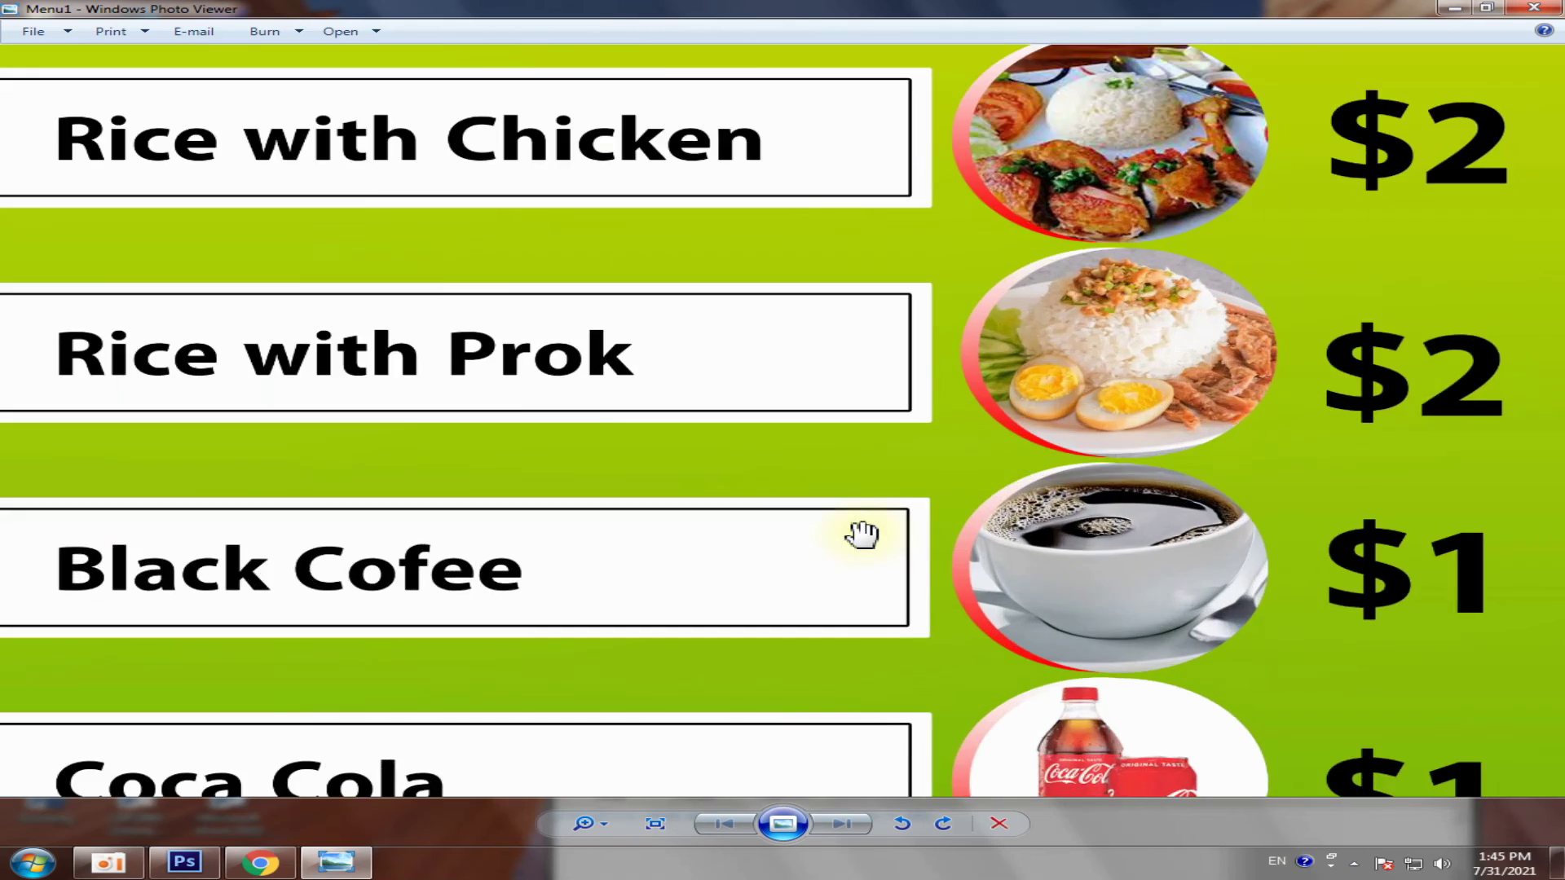
scroll(867, 534, "down", 3)
scroll(769, 534, "up", 2)
scroll(624, 499, "down", 2)
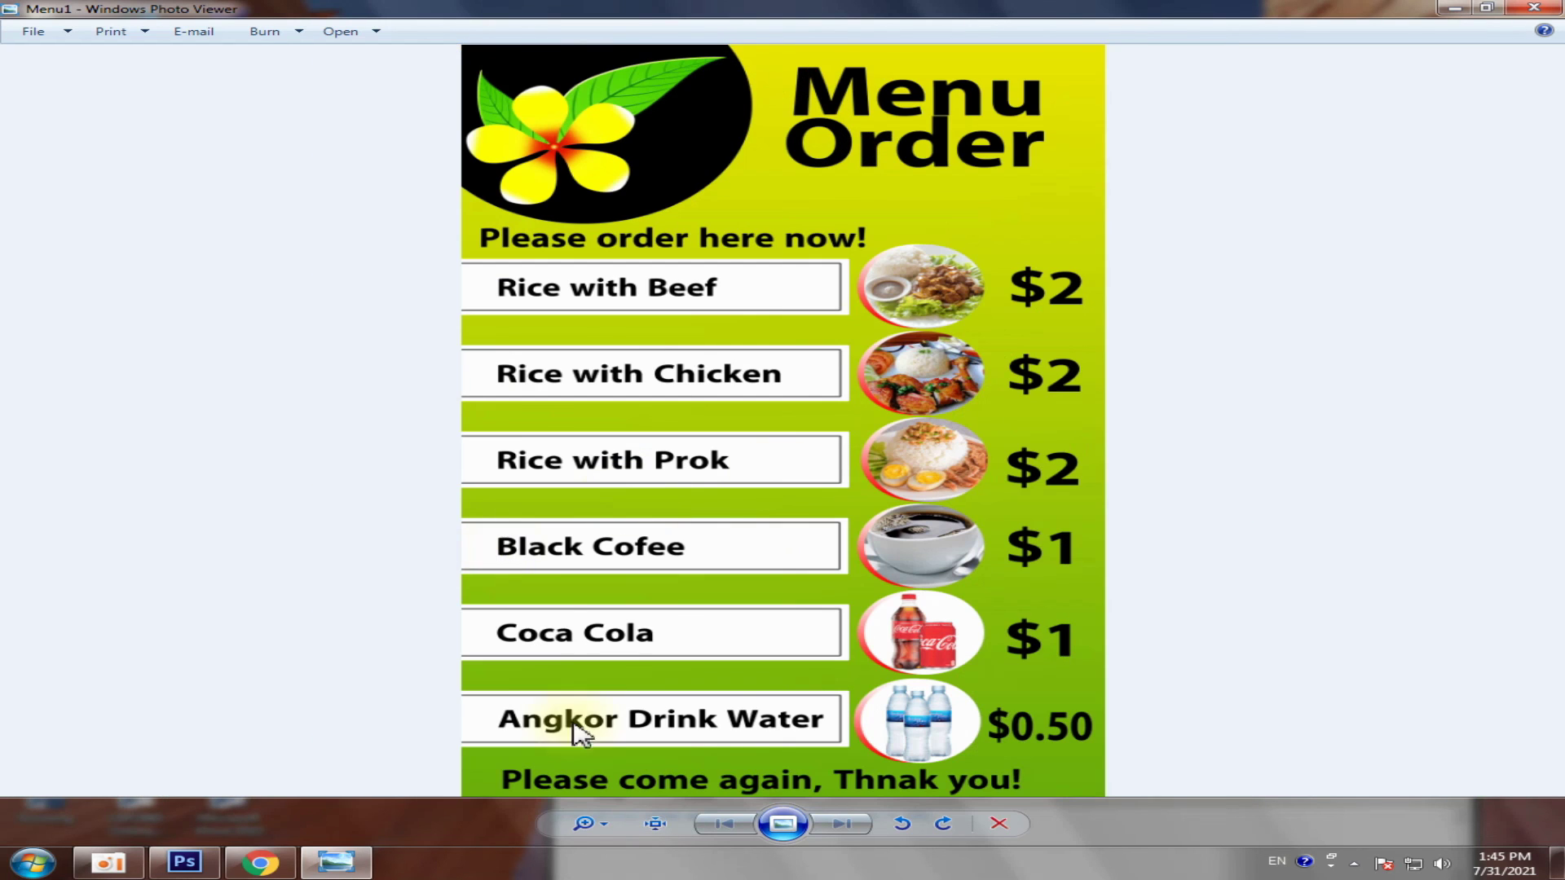